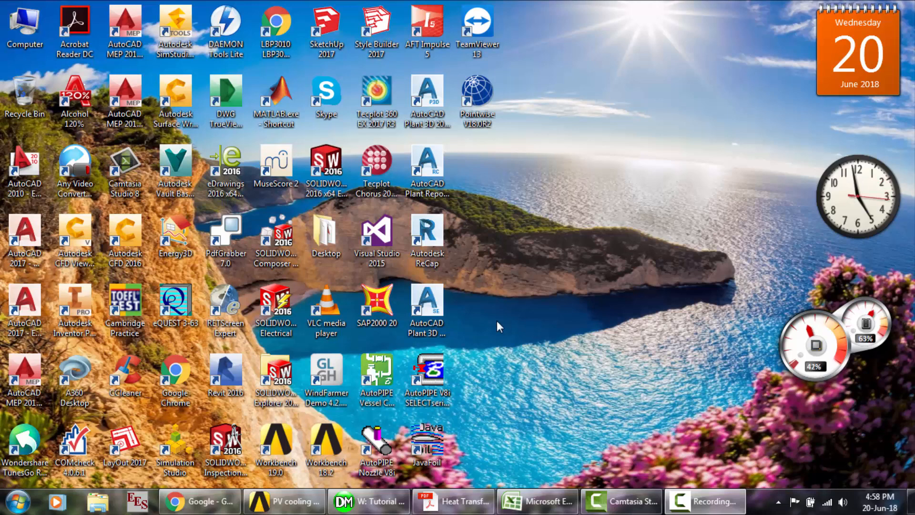
- Switch to Chrome and search Google for "li-ion battery"
{"action": "left_click", "coordinate": [200, 501]}
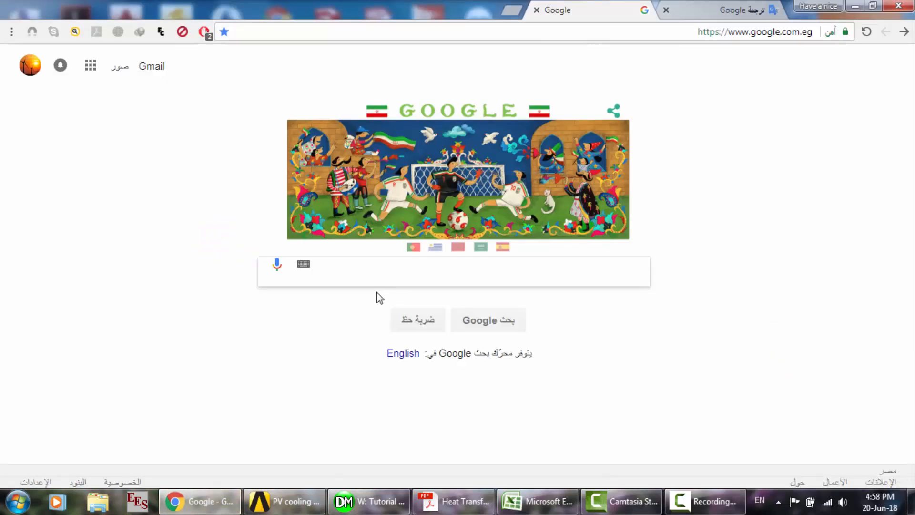
{"action": "type", "text": "l"}
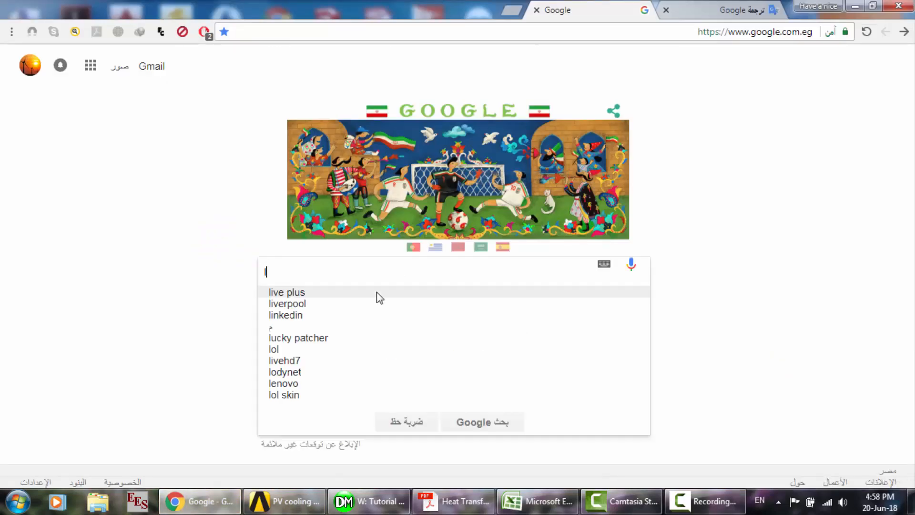
{"action": "type", "text": "i-ion"}
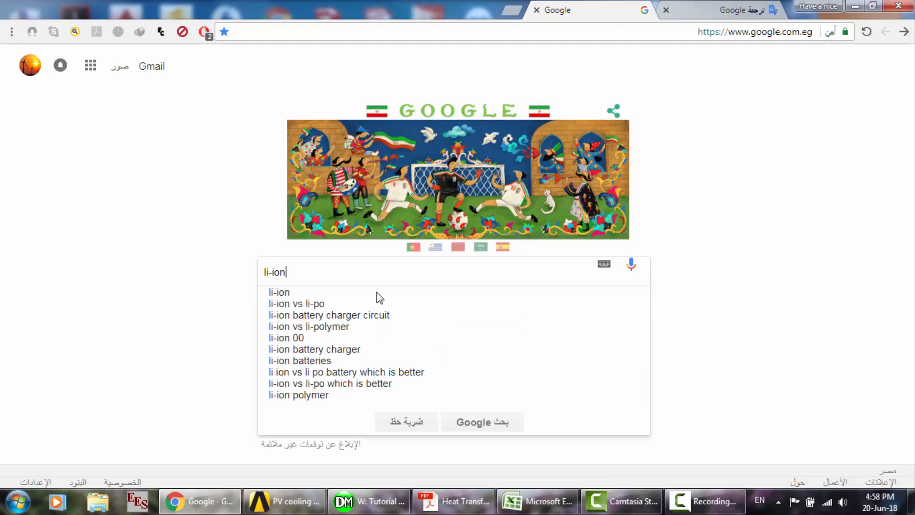
{"action": "type", "text": " battery"}
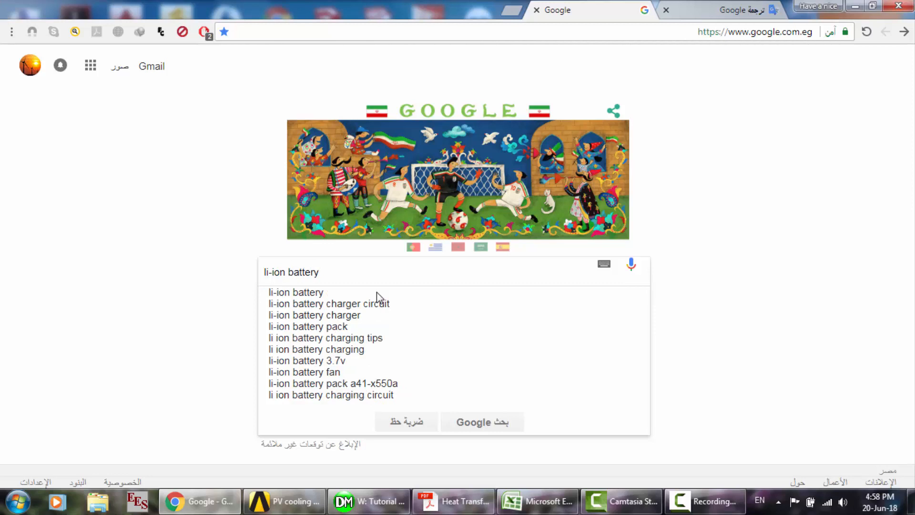
{"action": "key", "text": "Return"}
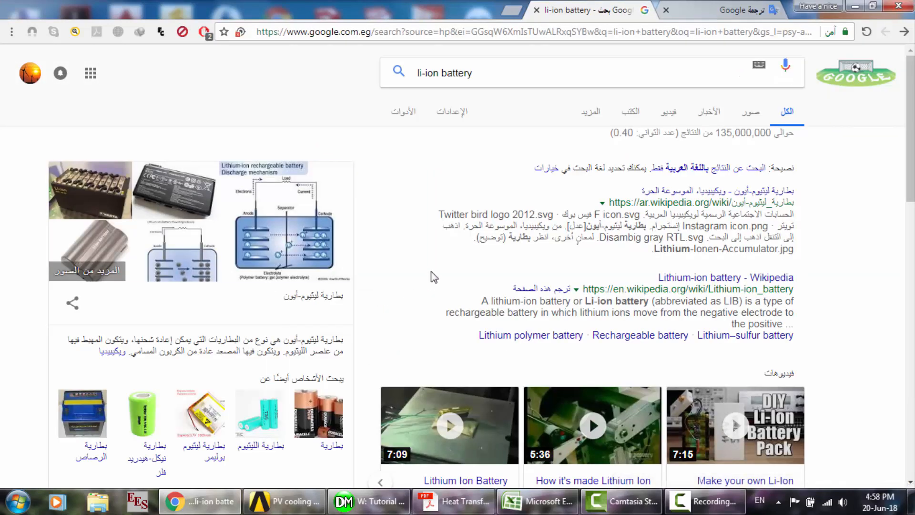
- Browse the related battery types, opening the results for batteries in general, lithium batteries and lithium polymer batteries
{"action": "scroll", "coordinate": [432, 276], "scroll_direction": "down", "scroll_amount": 2}
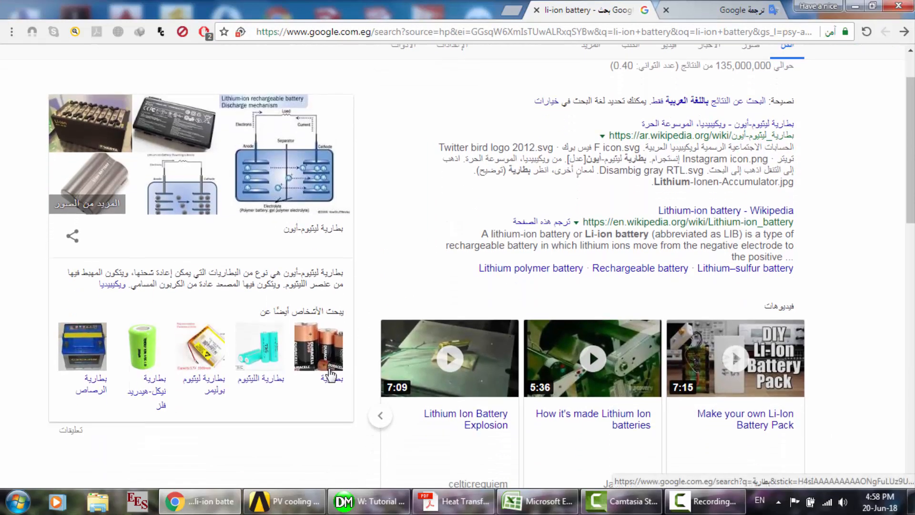
{"action": "scroll", "coordinate": [227, 383], "scroll_direction": "down", "scroll_amount": 1}
{"action": "scroll", "coordinate": [227, 383], "scroll_direction": "down", "scroll_amount": 1}
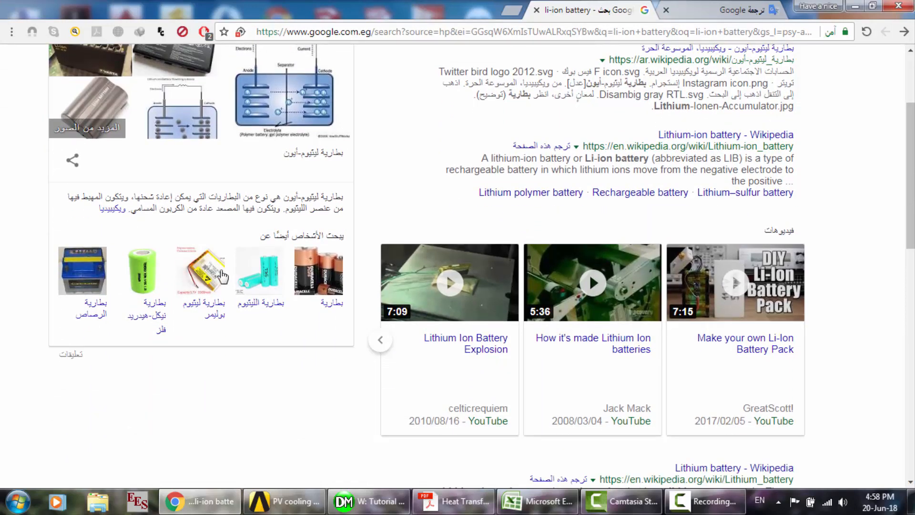
{"action": "left_click", "coordinate": [313, 281]}
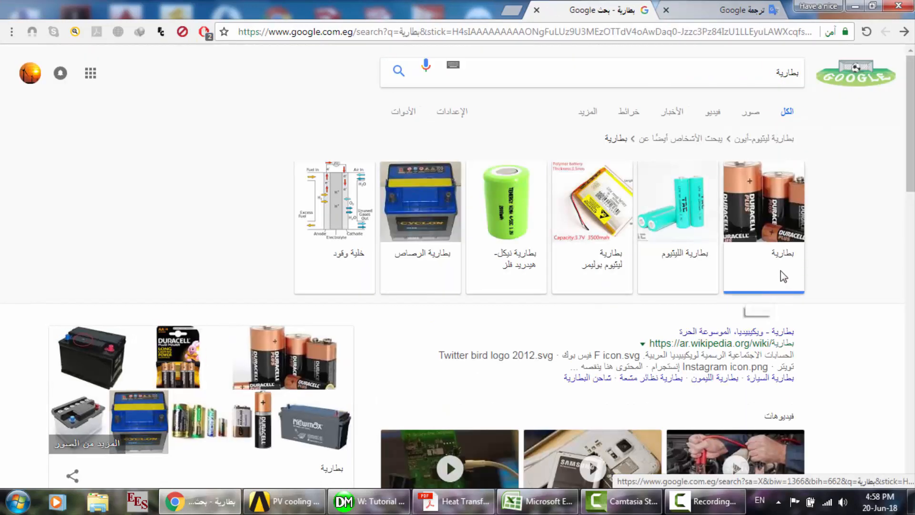
{"action": "scroll", "coordinate": [783, 276], "scroll_direction": "down", "scroll_amount": 1}
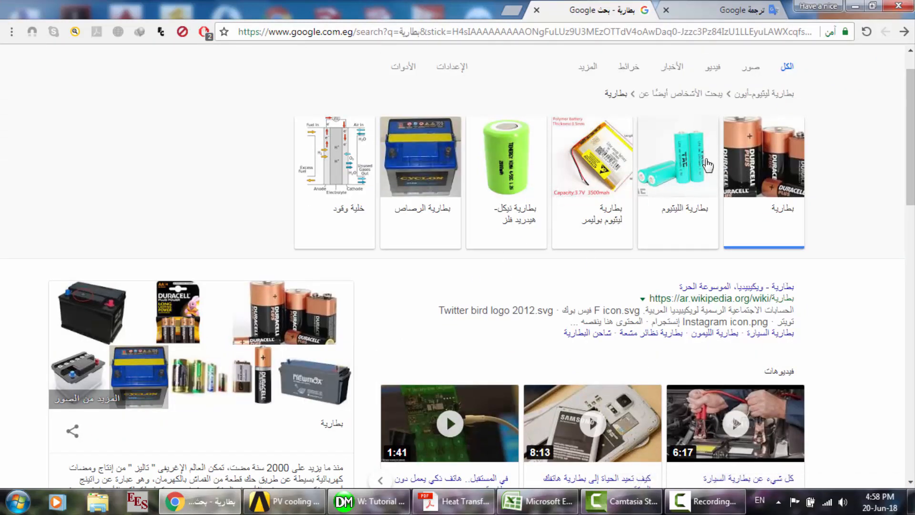
{"action": "left_click", "coordinate": [693, 167]}
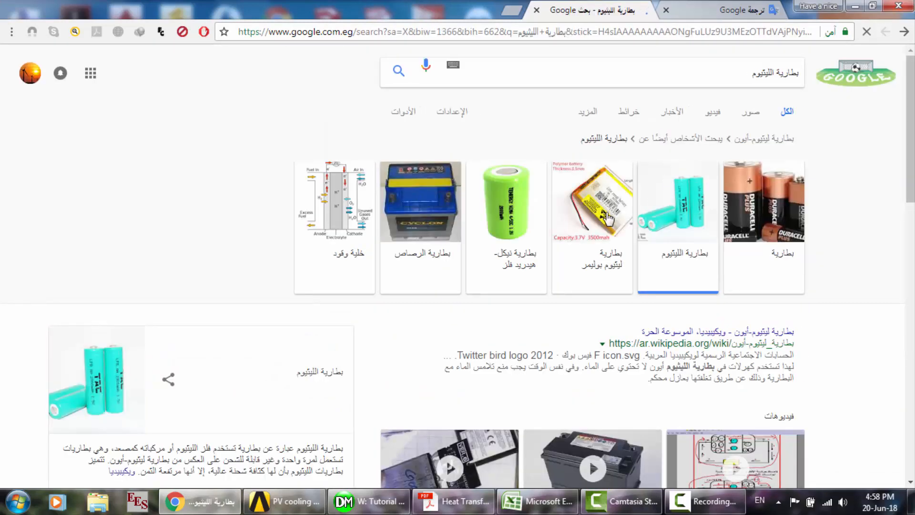
{"action": "left_click", "coordinate": [593, 223]}
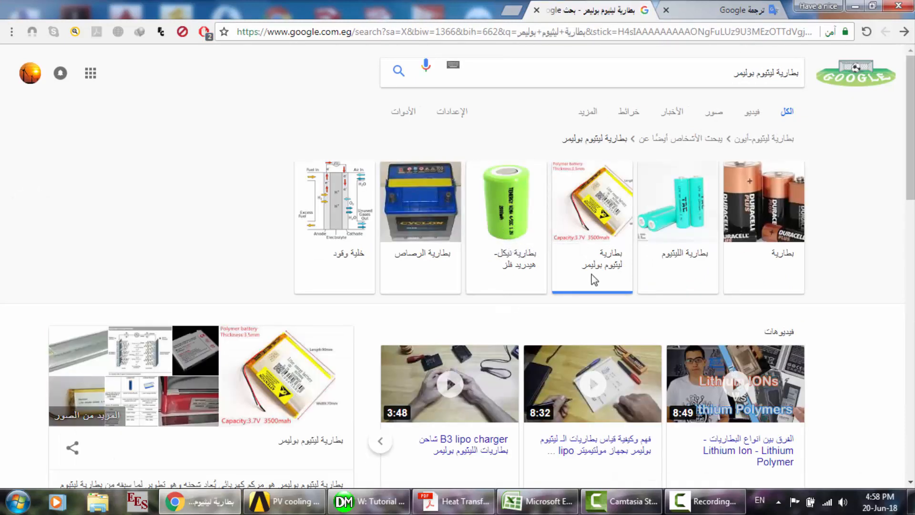
{"action": "scroll", "coordinate": [624, 265], "scroll_direction": "down", "scroll_amount": 2}
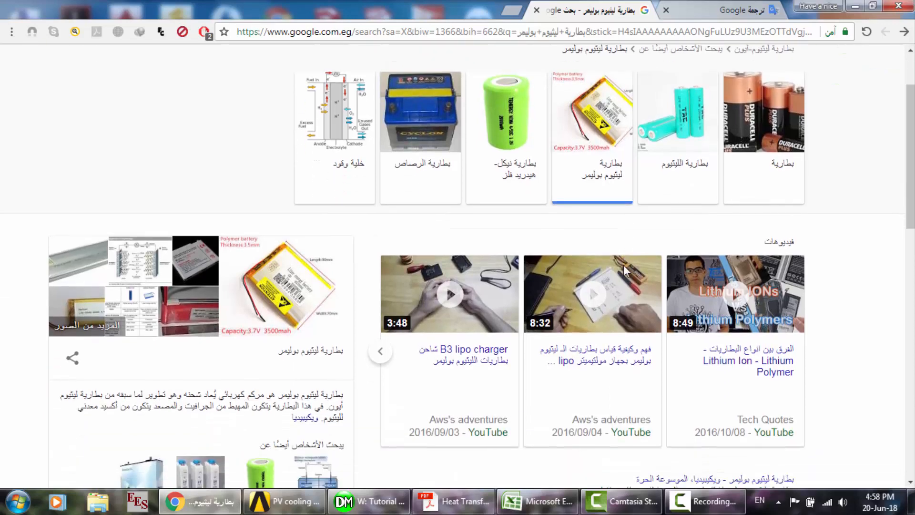
{"action": "scroll", "coordinate": [623, 265], "scroll_direction": "down", "scroll_amount": 3}
{"action": "scroll", "coordinate": [623, 265], "scroll_direction": "up", "scroll_amount": 4}
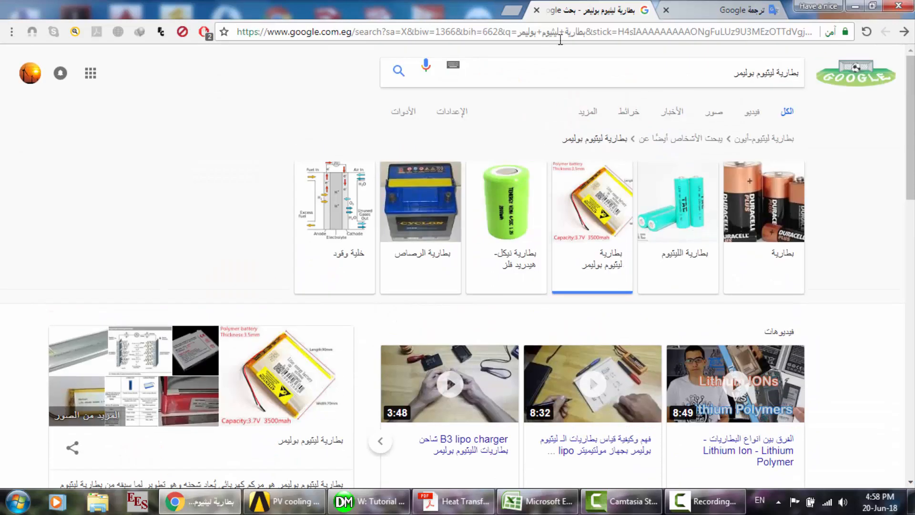
- Search Google for "li-ion battery electric car" and skim the results
{"action": "left_click", "coordinate": [591, 63]}
{"action": "key", "text": "ctrl+a"}
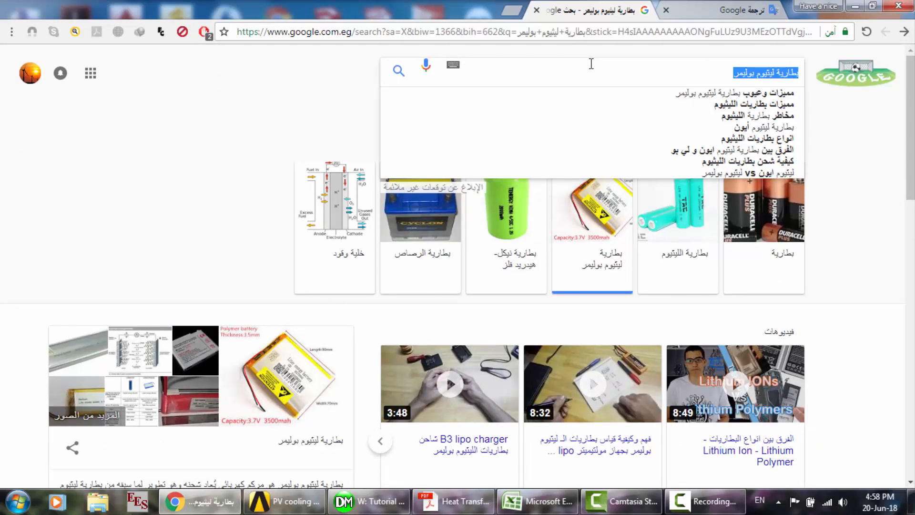
{"action": "type", "text": "li-io"}
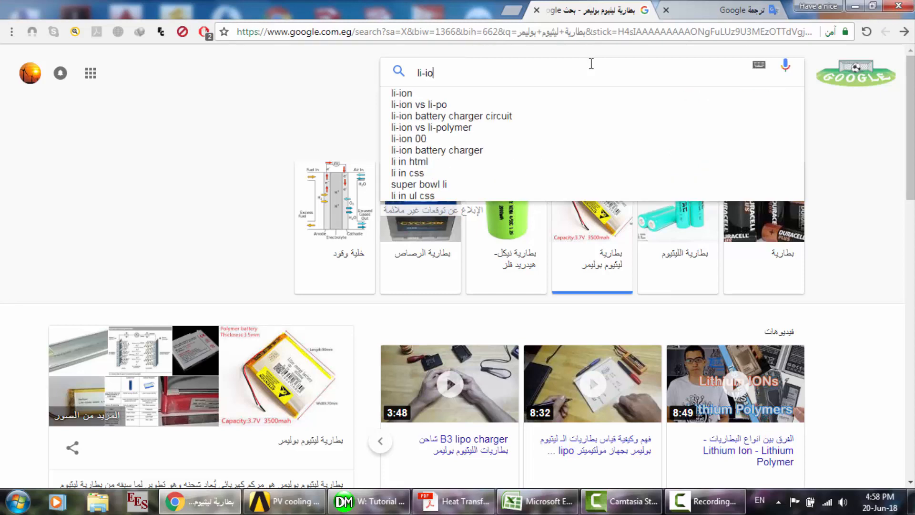
{"action": "type", "text": "n batter"}
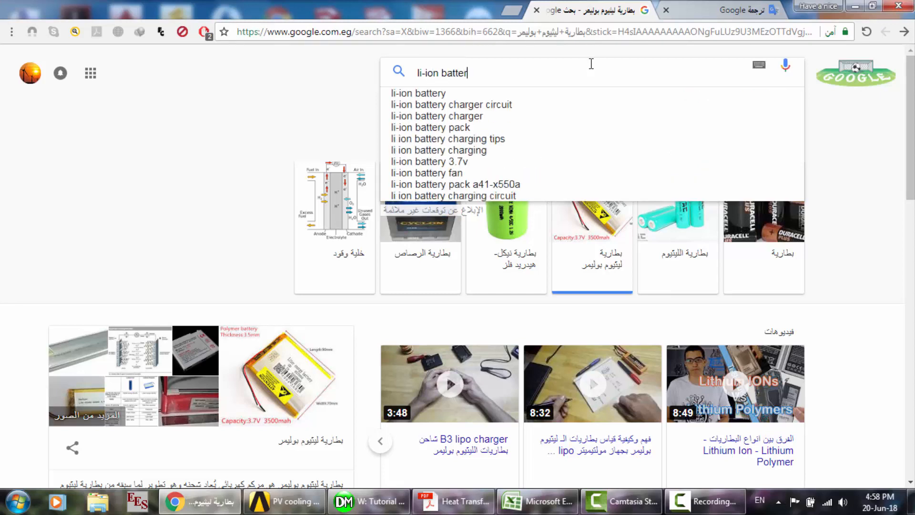
{"action": "type", "text": "y "}
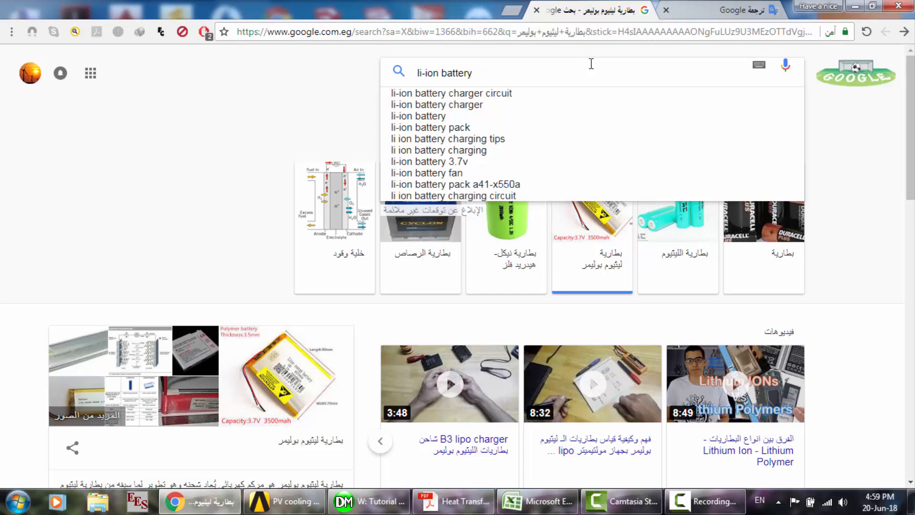
{"action": "type", "text": "elect"}
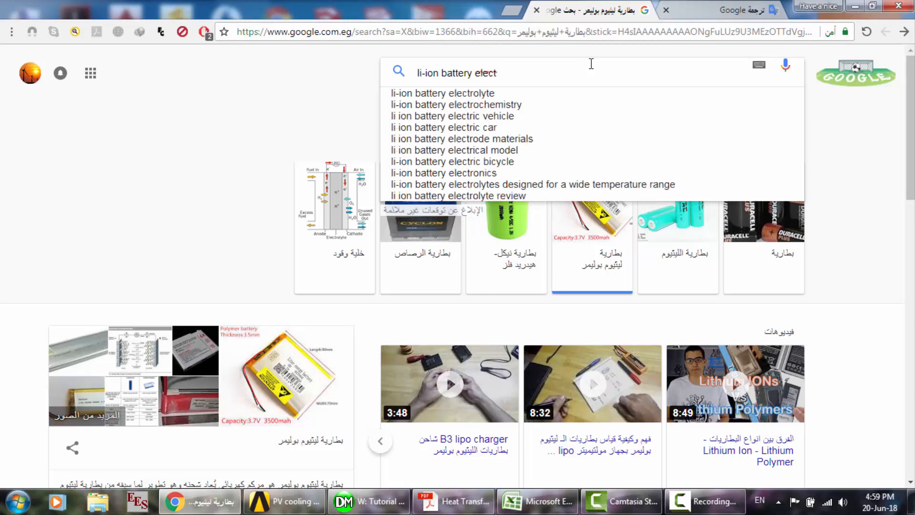
{"action": "type", "text": "ric ca"}
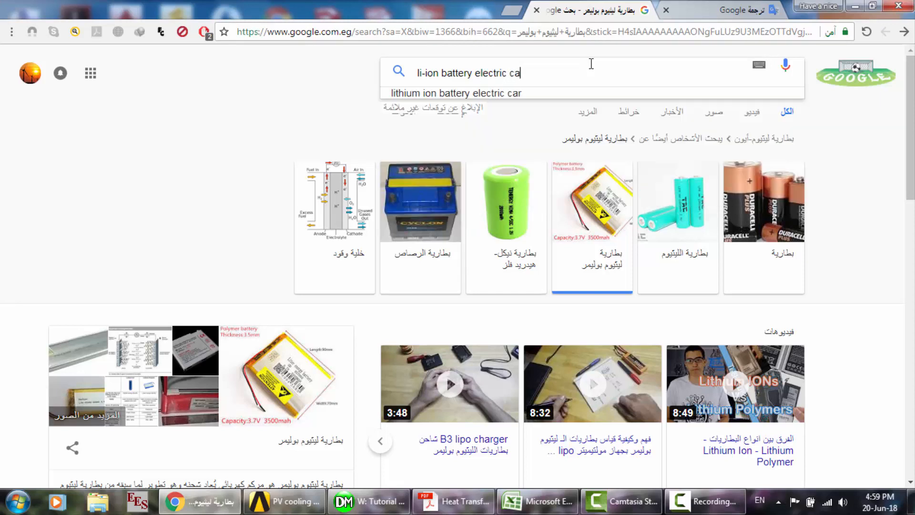
{"action": "type", "text": "r"}
{"action": "key", "text": "Return"}
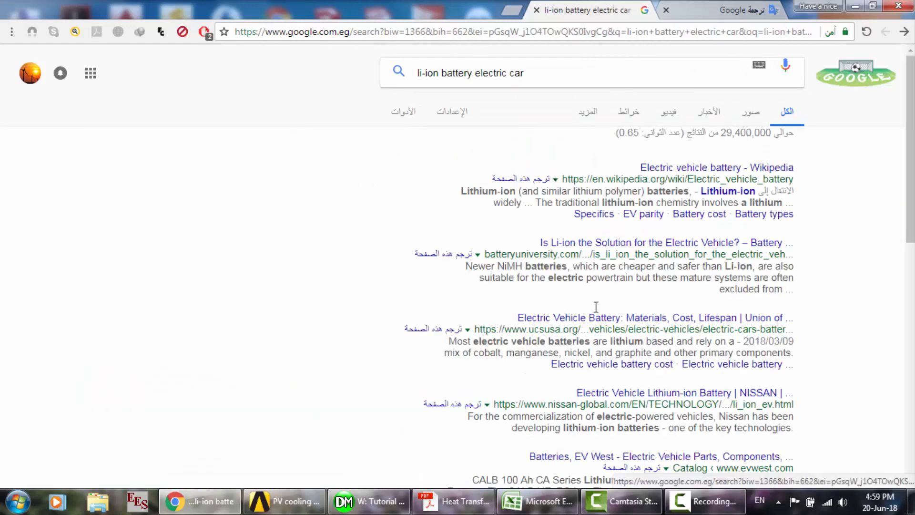
{"action": "scroll", "coordinate": [605, 375], "scroll_direction": "down", "scroll_amount": 5}
{"action": "scroll", "coordinate": [607, 377], "scroll_direction": "down", "scroll_amount": 4}
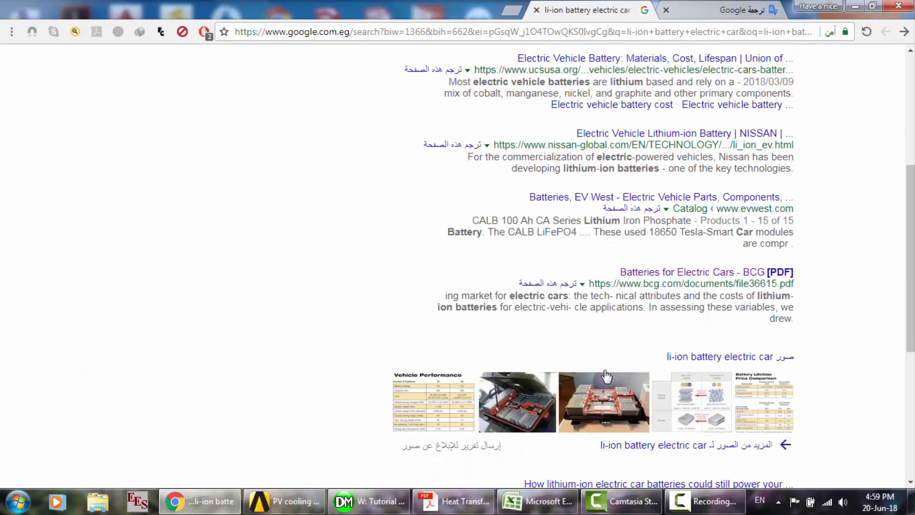
{"action": "scroll", "coordinate": [606, 377], "scroll_direction": "up", "scroll_amount": 9}
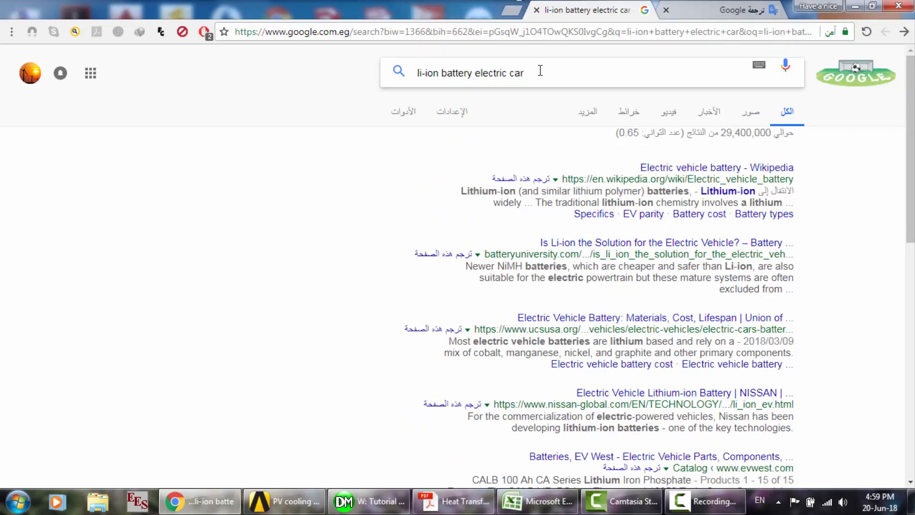
- Go to YouTube and search for "li-ion battery car"
{"action": "left_click", "coordinate": [540, 32]}
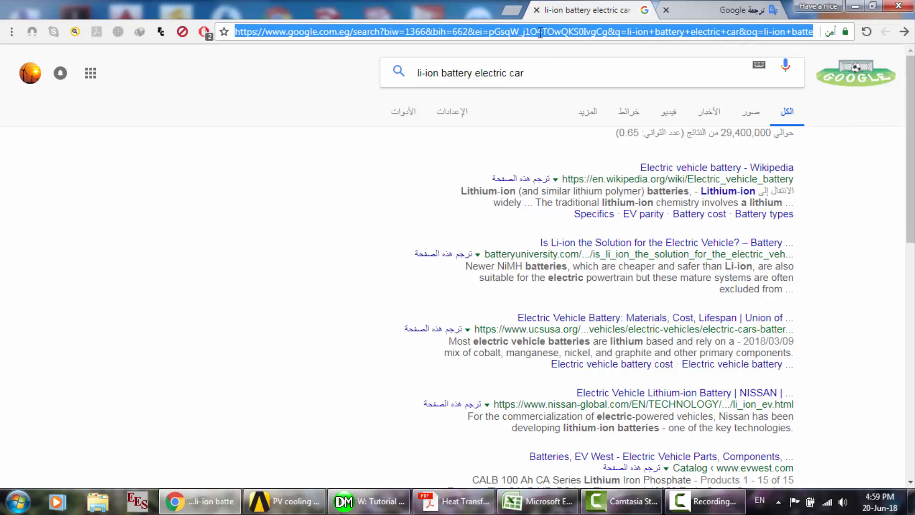
{"action": "type", "text": "y"}
{"action": "key", "text": "Return"}
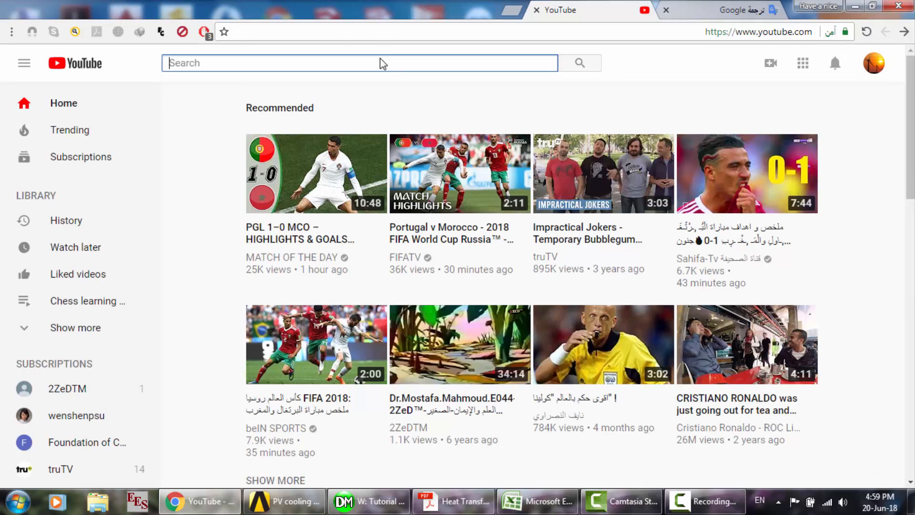
{"action": "type", "text": "li-i"}
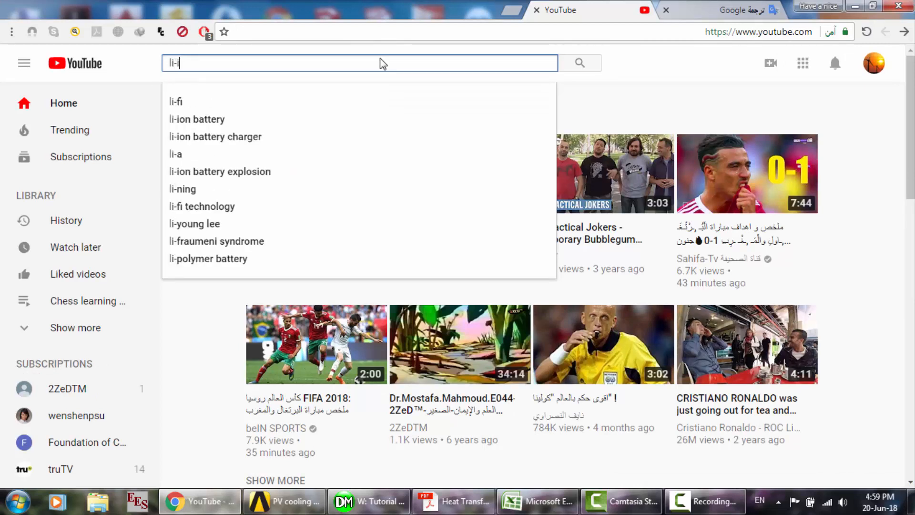
{"action": "type", "text": "on battery "}
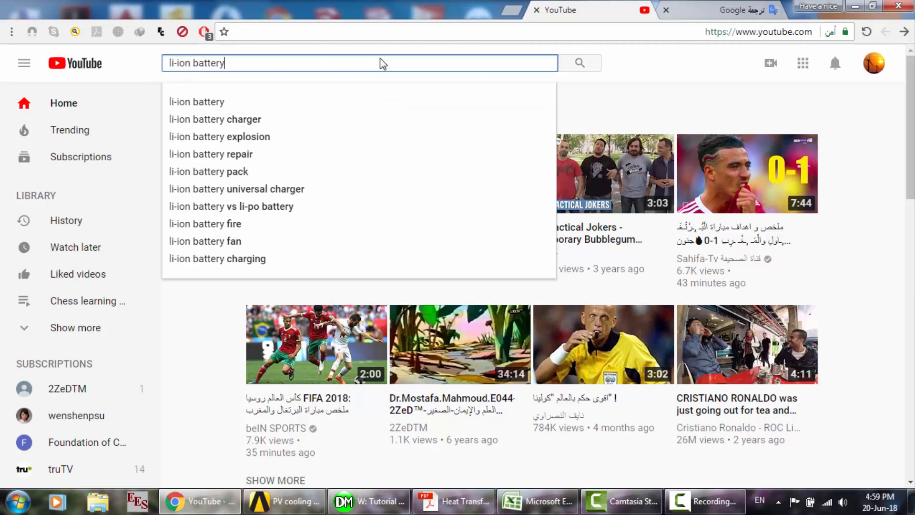
{"action": "type", "text": "car"}
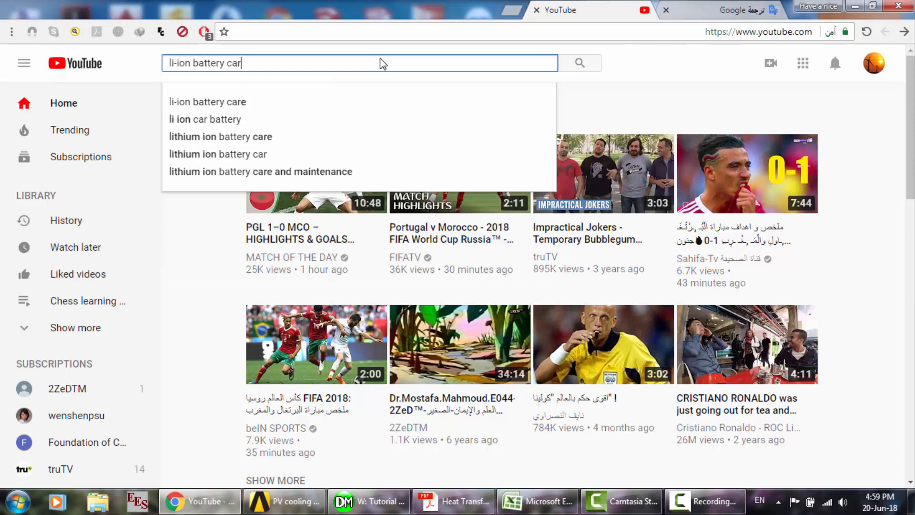
{"action": "key", "text": "Return"}
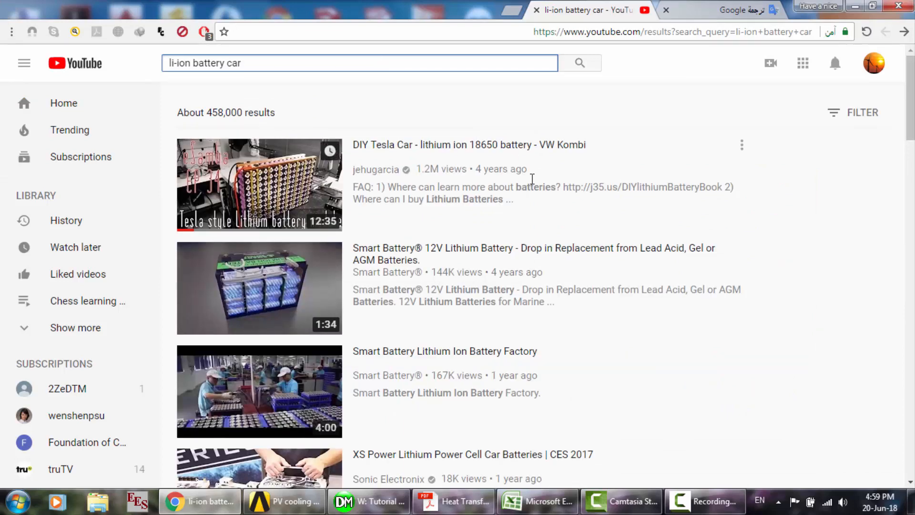
- Look over the lithium-ion car battery video results, then close the YouTube page and minimize the browser
{"action": "scroll", "coordinate": [532, 179], "scroll_direction": "down", "scroll_amount": 5}
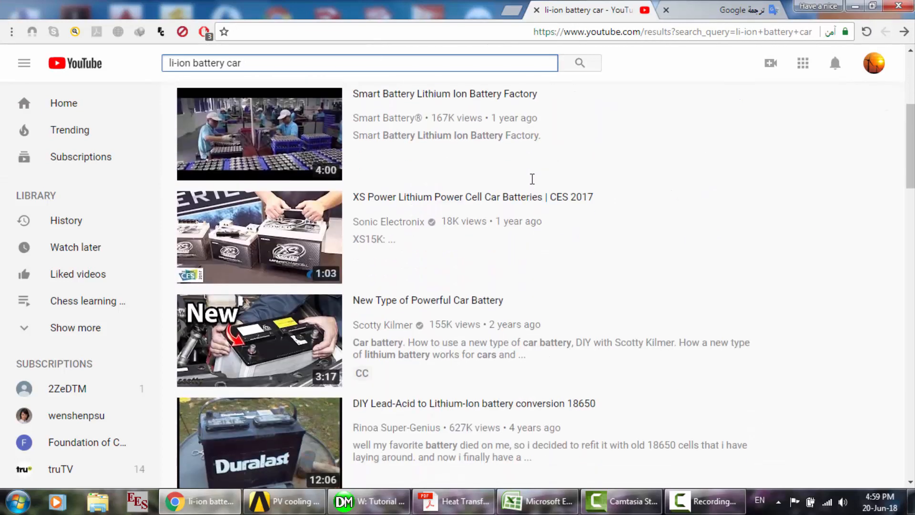
{"action": "scroll", "coordinate": [533, 178], "scroll_direction": "down", "scroll_amount": 4}
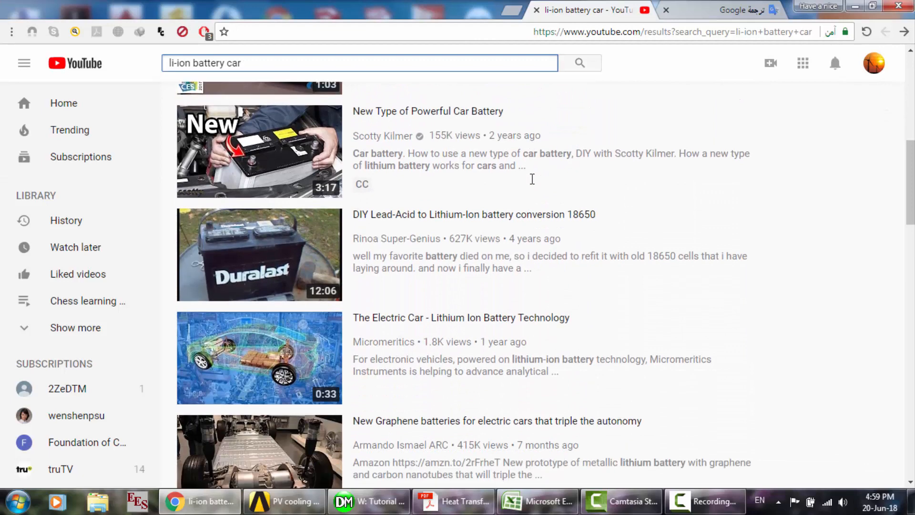
{"action": "scroll", "coordinate": [533, 179], "scroll_direction": "up", "scroll_amount": 9}
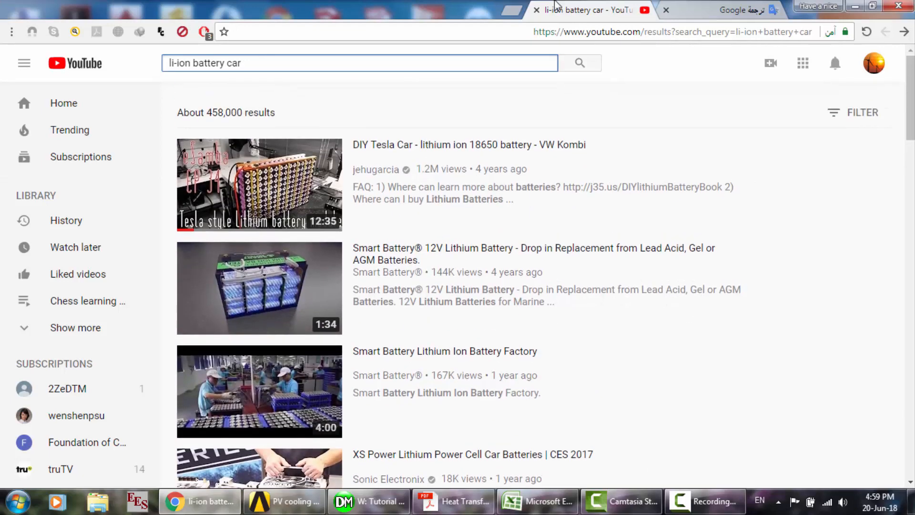
{"action": "left_click", "coordinate": [537, 10]}
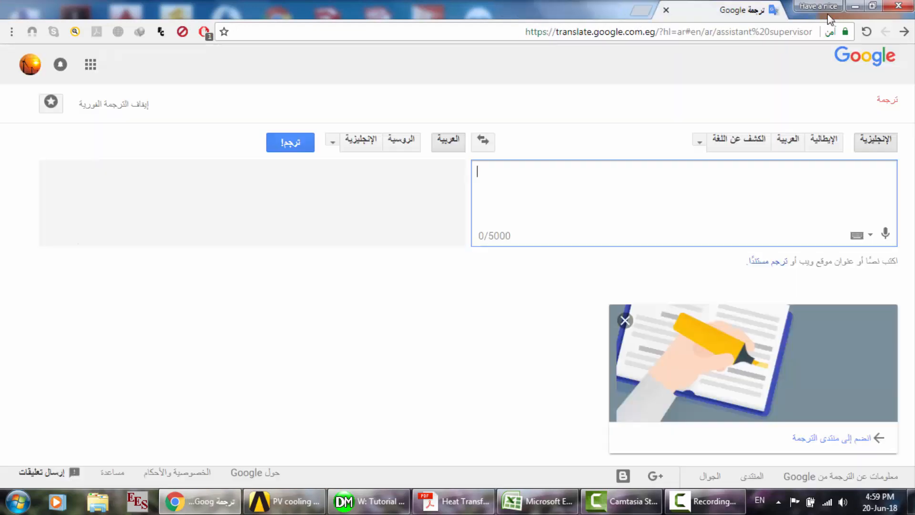
{"action": "left_click", "coordinate": [856, 6]}
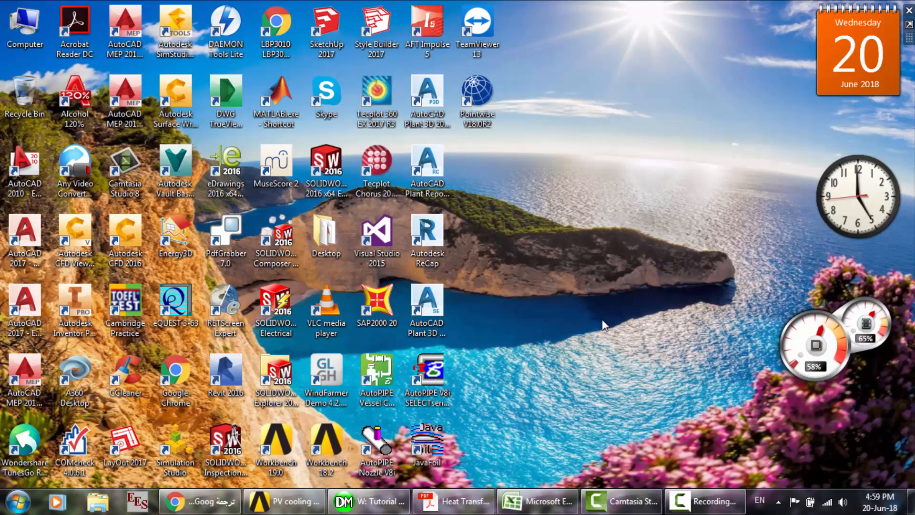
- Switch to the Heat Transfer textbook in Acrobat Reader and go to Chapter 3: Steady Heat Conduction
{"action": "left_click", "coordinate": [479, 511]}
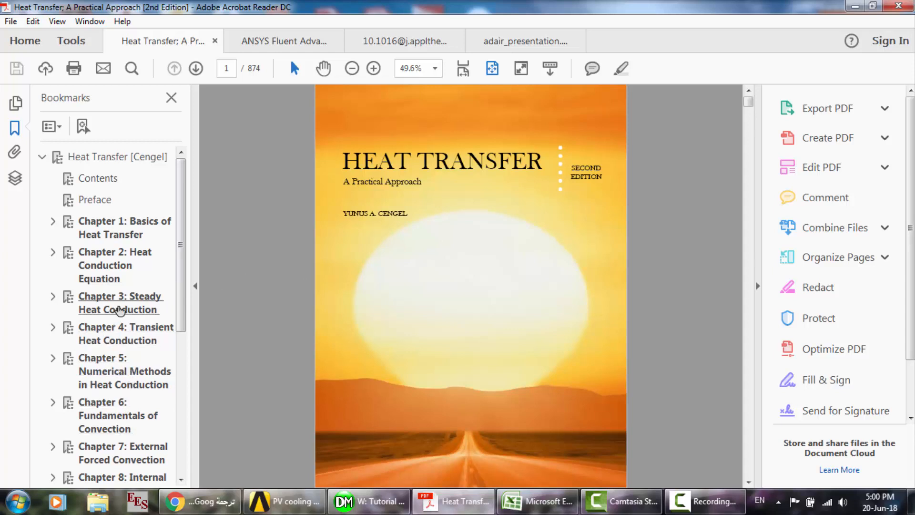
{"action": "left_click", "coordinate": [120, 310]}
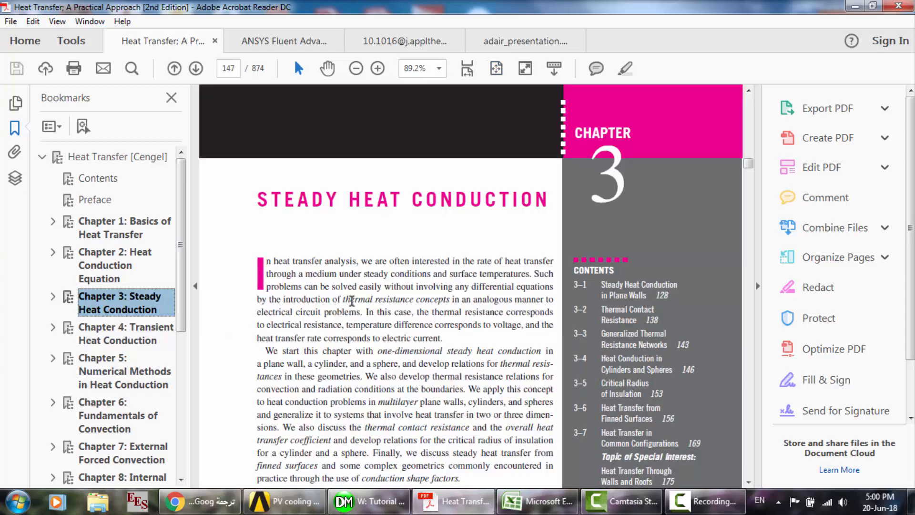
- Expand Chapter 3 in the bookmarks and look through sections 3.1, 3.2 and 3.3 on steady conduction and thermal resistance
{"action": "left_click", "coordinate": [55, 302]}
{"action": "left_click", "coordinate": [98, 334]}
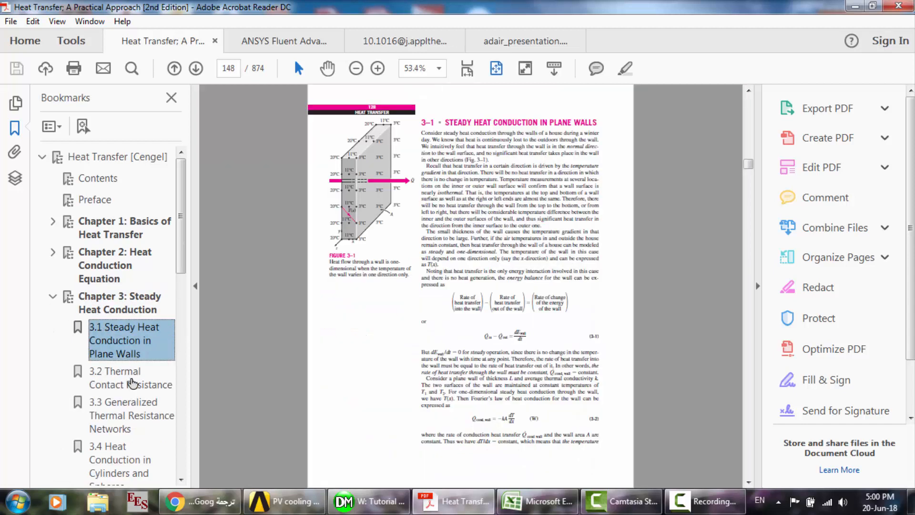
{"action": "left_click", "coordinate": [131, 384]}
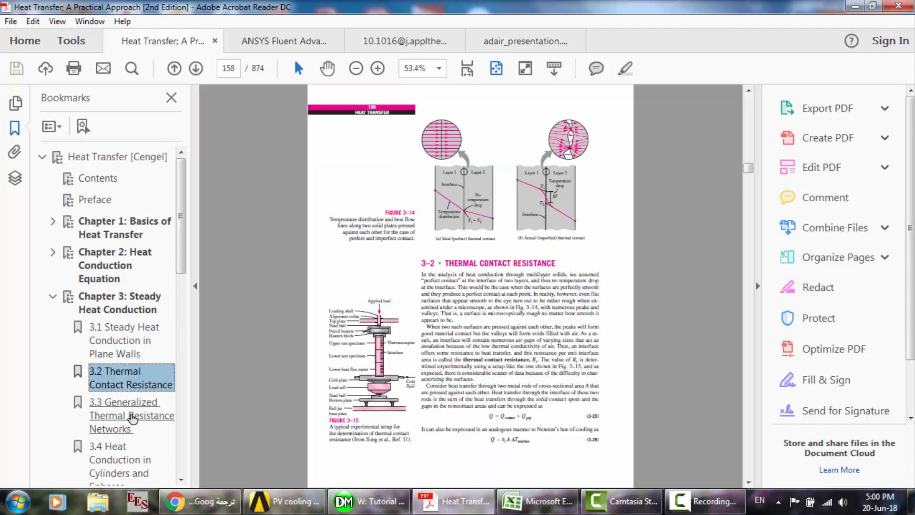
{"action": "left_click", "coordinate": [132, 418]}
{"action": "scroll", "coordinate": [133, 418], "scroll_direction": "down", "scroll_amount": 4}
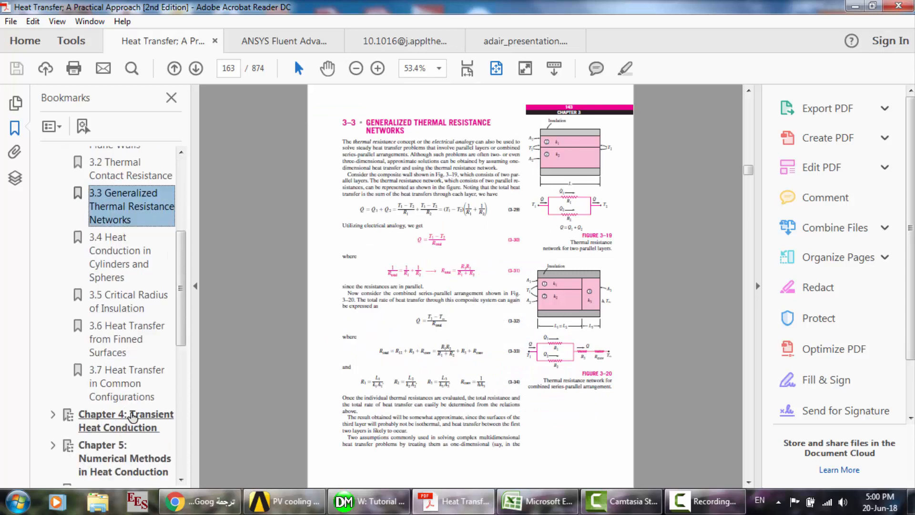
- Go to Chapter 4: Transient Heat Conduction, skim the lumped system analysis pages and expand the chapter's bookmarks
{"action": "scroll", "coordinate": [136, 425], "scroll_direction": "down", "scroll_amount": 1}
{"action": "left_click", "coordinate": [132, 392]}
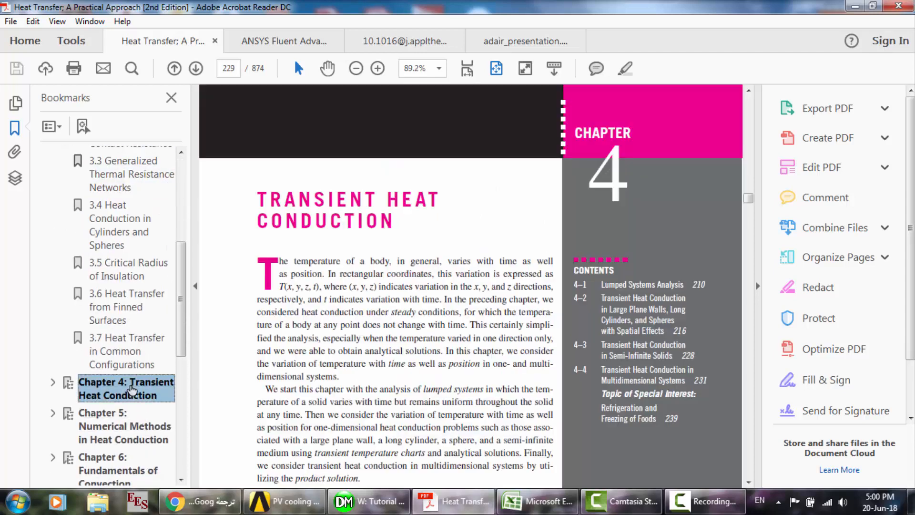
{"action": "scroll", "coordinate": [344, 316], "scroll_direction": "down", "scroll_amount": 10}
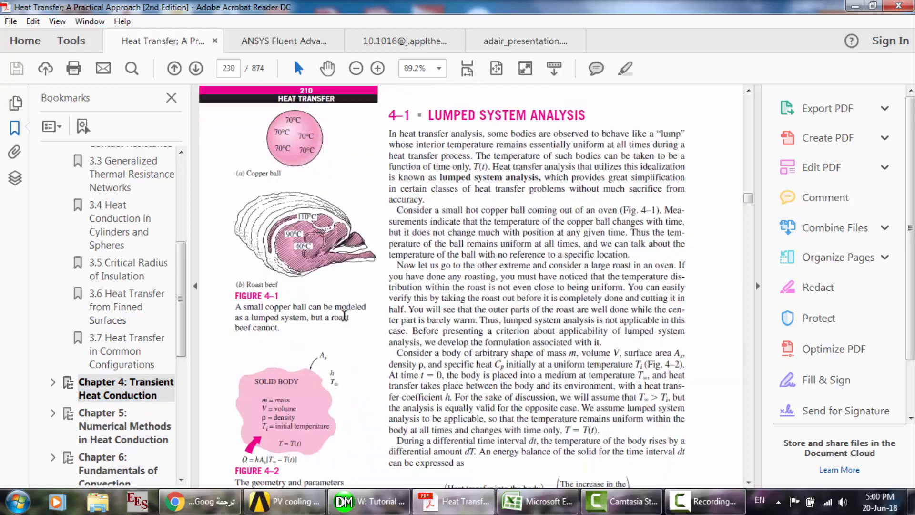
{"action": "scroll", "coordinate": [344, 315], "scroll_direction": "down", "scroll_amount": 15}
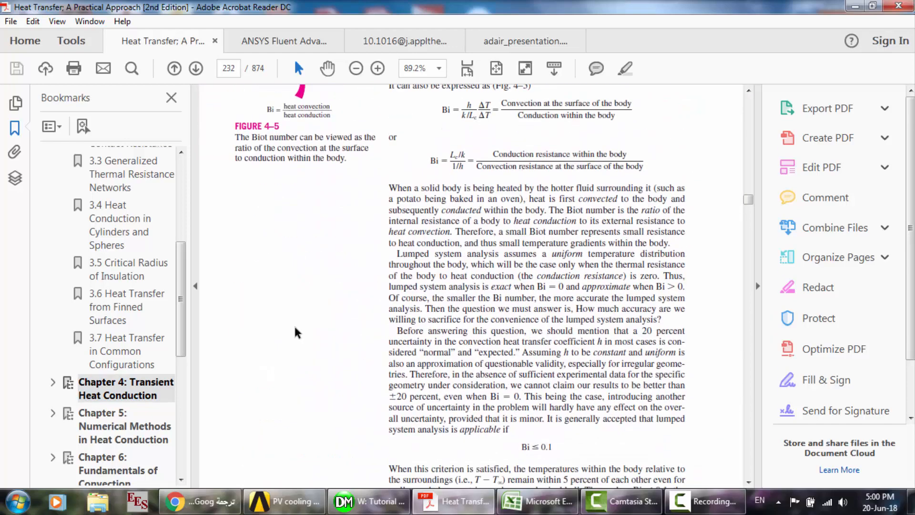
{"action": "left_click", "coordinate": [53, 382]}
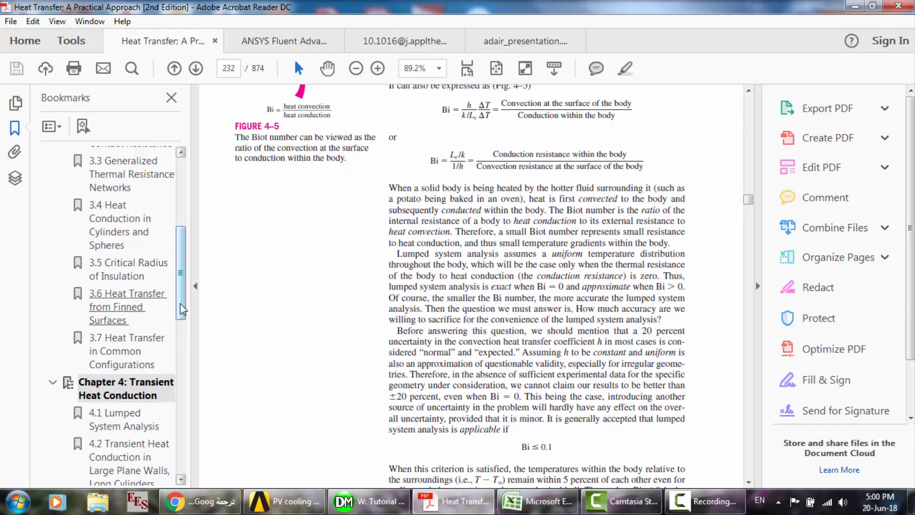
- Go to Chapter 5: Numerical Methods in Heat Conduction, expand its bookmarks and skim from section 5.1 Why Numerical Methods
{"action": "left_click_drag", "start_coordinate": [184, 313], "coordinate": [186, 387]}
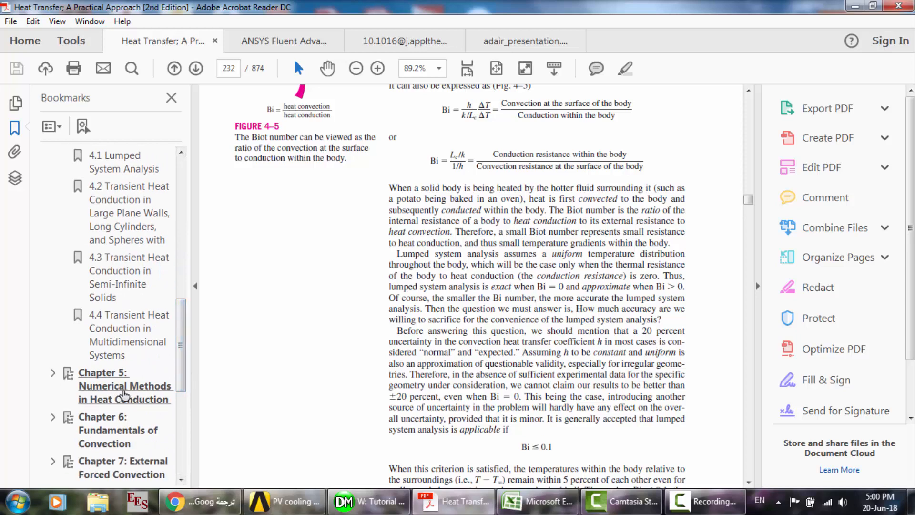
{"action": "left_click", "coordinate": [124, 396]}
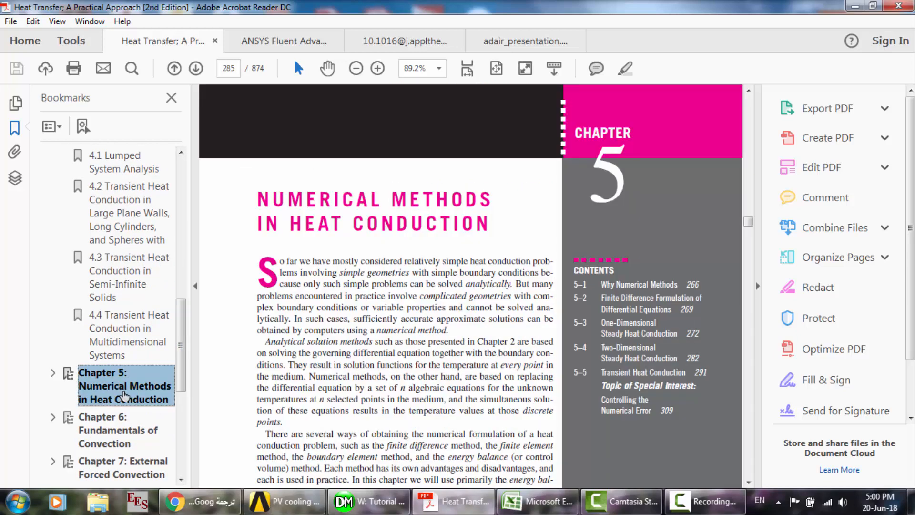
{"action": "left_click", "coordinate": [53, 375]}
{"action": "left_click", "coordinate": [119, 420]}
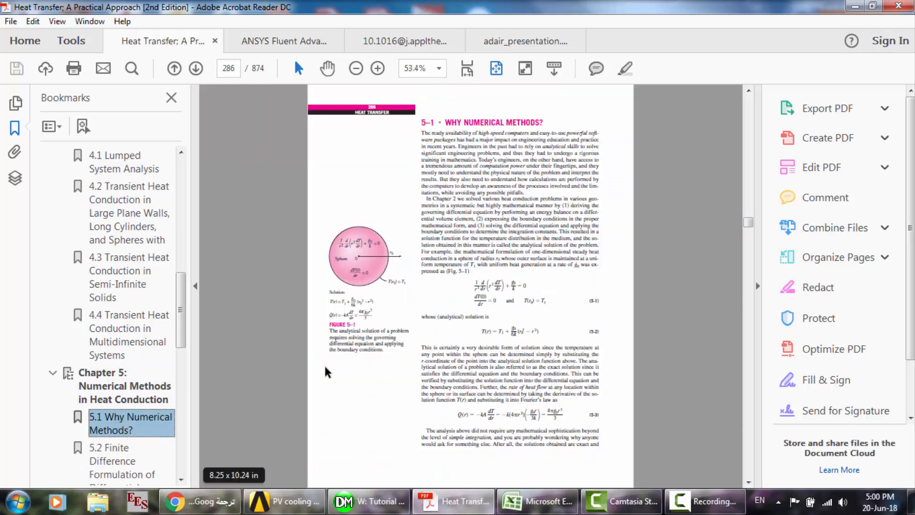
{"action": "left_click", "coordinate": [294, 293]}
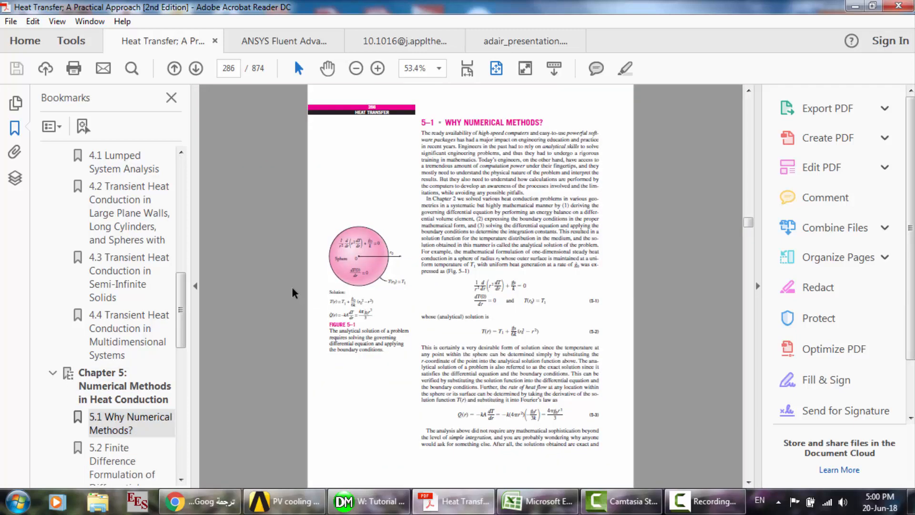
{"action": "scroll", "coordinate": [294, 293], "scroll_direction": "down", "scroll_amount": 10}
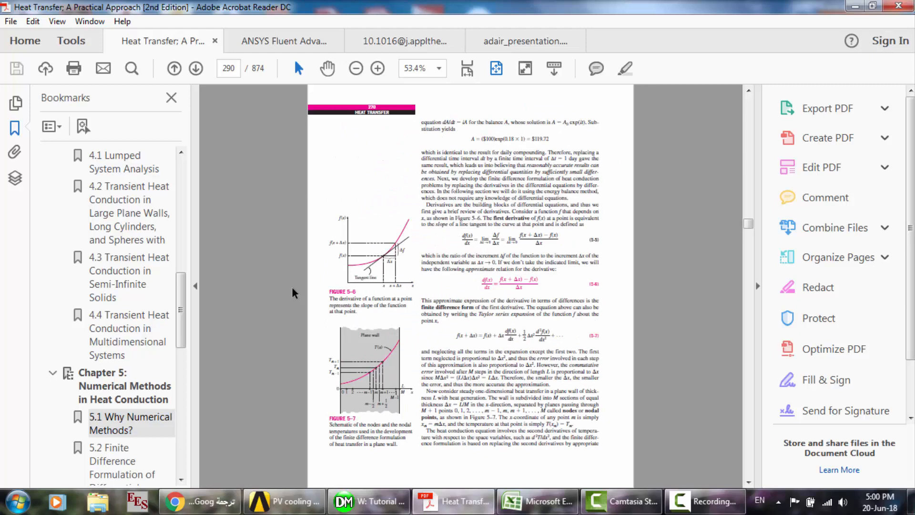
- Set the page zoom to 100% and examine the finite difference derivation and the two-dimensional mesh in Figure 5-9
{"action": "left_click", "coordinate": [419, 67]}
{"action": "type", "text": "100"}
{"action": "key", "text": "Return"}
{"action": "scroll", "coordinate": [452, 222], "scroll_direction": "down", "scroll_amount": 10}
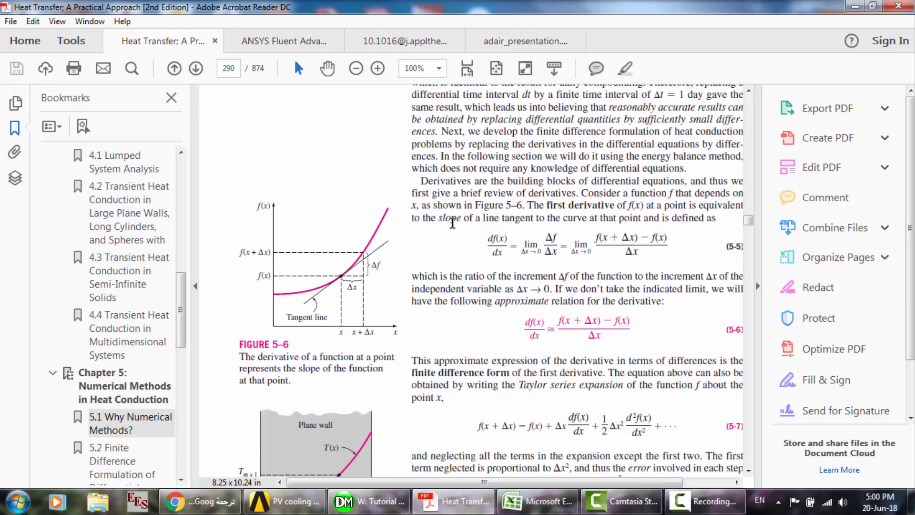
{"action": "scroll", "coordinate": [453, 222], "scroll_direction": "down", "scroll_amount": 8}
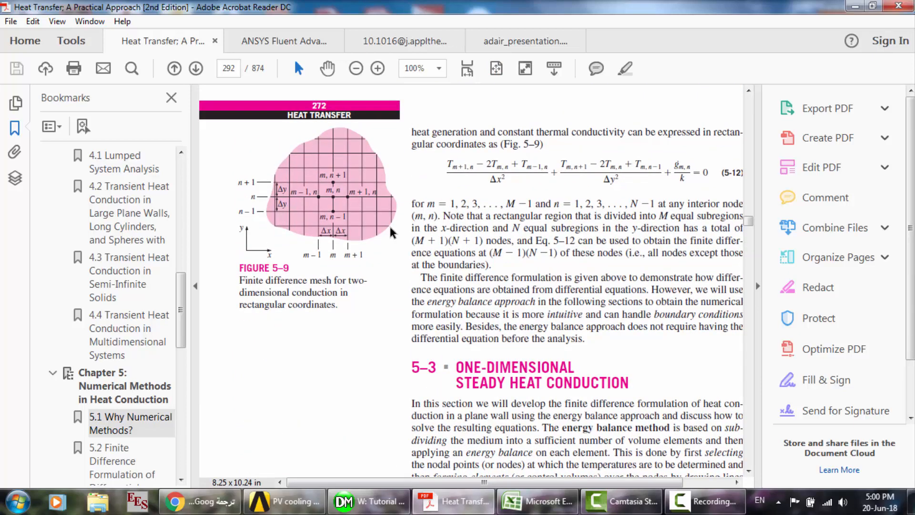
{"action": "scroll", "coordinate": [390, 233], "scroll_direction": "down", "scroll_amount": 4}
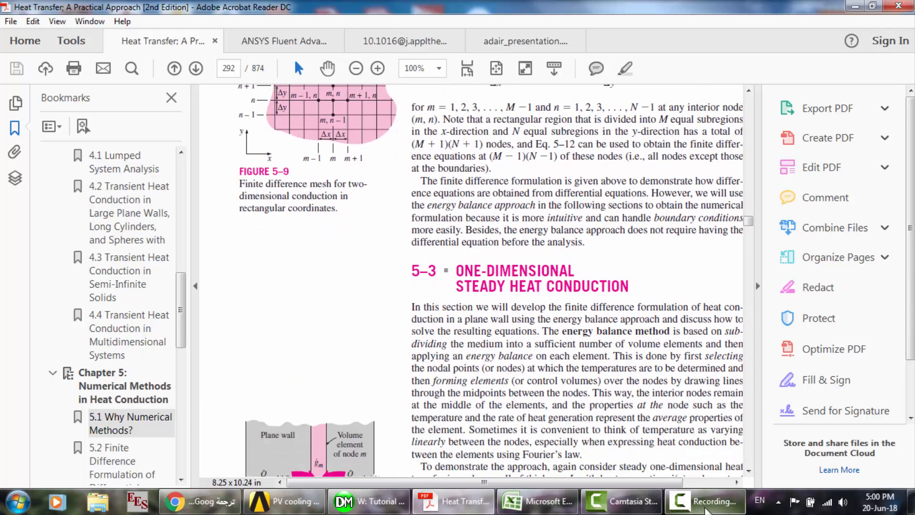
{"action": "left_click", "coordinate": [703, 501]}
{"action": "left_click", "coordinate": [853, 453]}
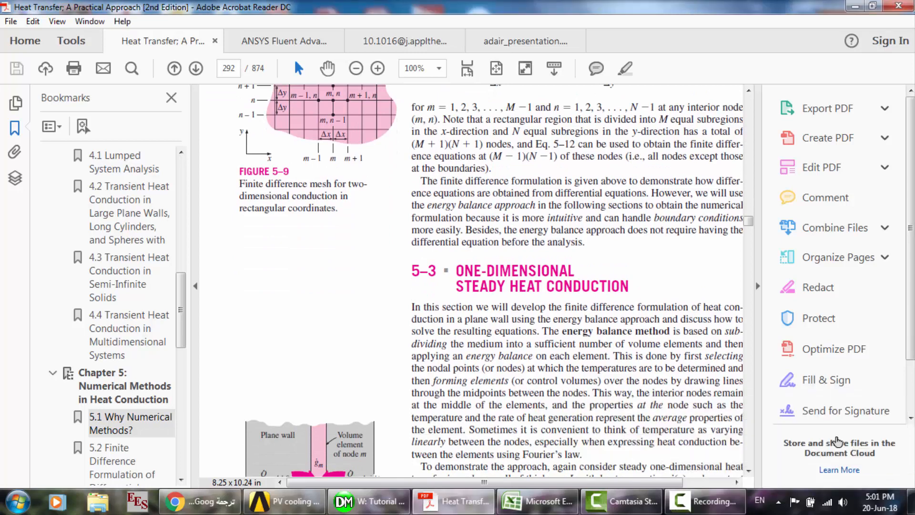
- Read through section 5-3 on one-dimensional steady heat conduction as far as the Boundary Conditions heading
{"action": "scroll", "coordinate": [648, 283], "scroll_direction": "up", "scroll_amount": 3}
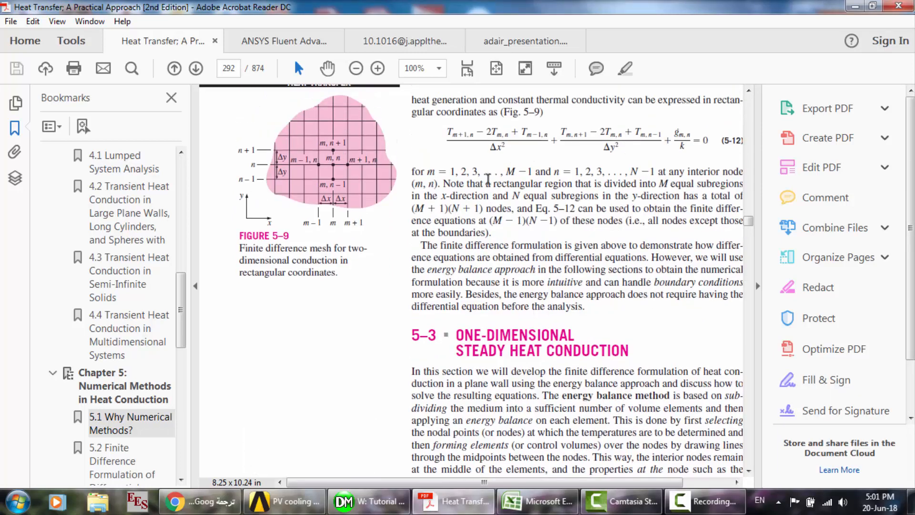
{"action": "scroll", "coordinate": [488, 179], "scroll_direction": "down", "scroll_amount": 3}
{"action": "scroll", "coordinate": [488, 180], "scroll_direction": "down", "scroll_amount": 10}
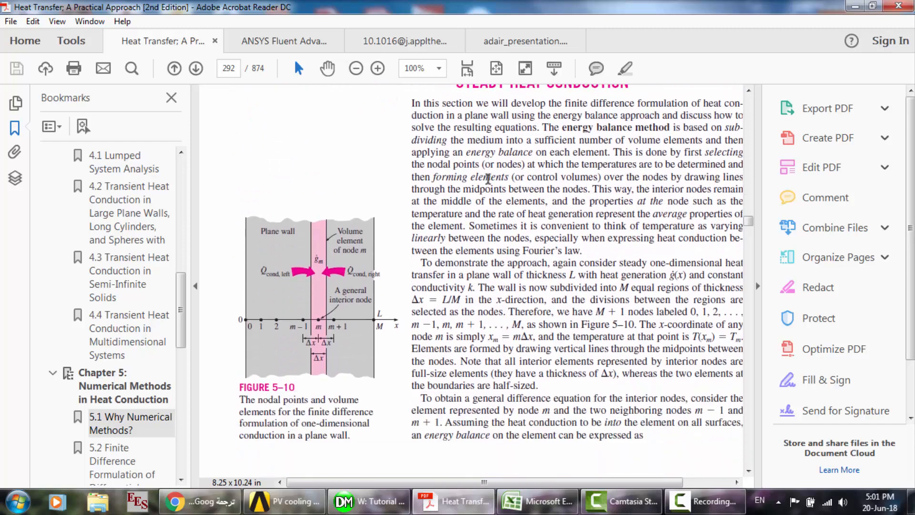
{"action": "scroll", "coordinate": [488, 179], "scroll_direction": "down", "scroll_amount": 10}
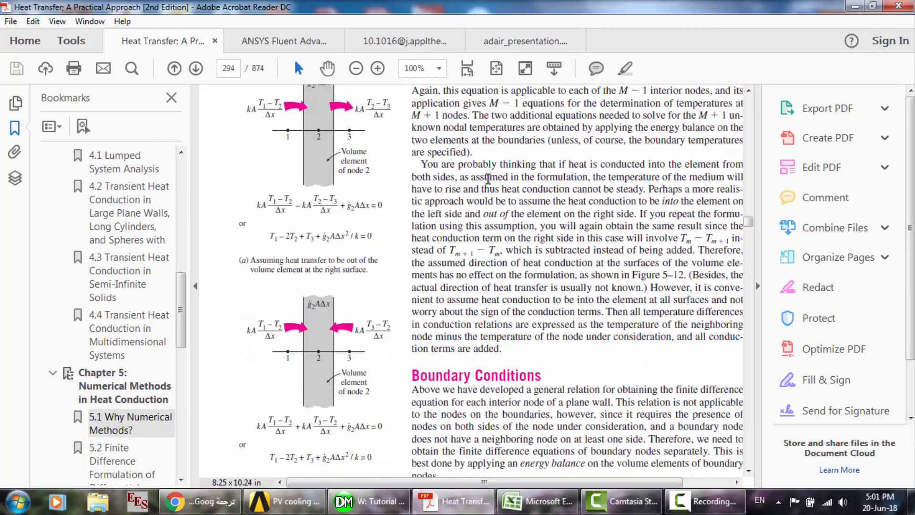
{"action": "scroll", "coordinate": [488, 180], "scroll_direction": "down", "scroll_amount": 2}
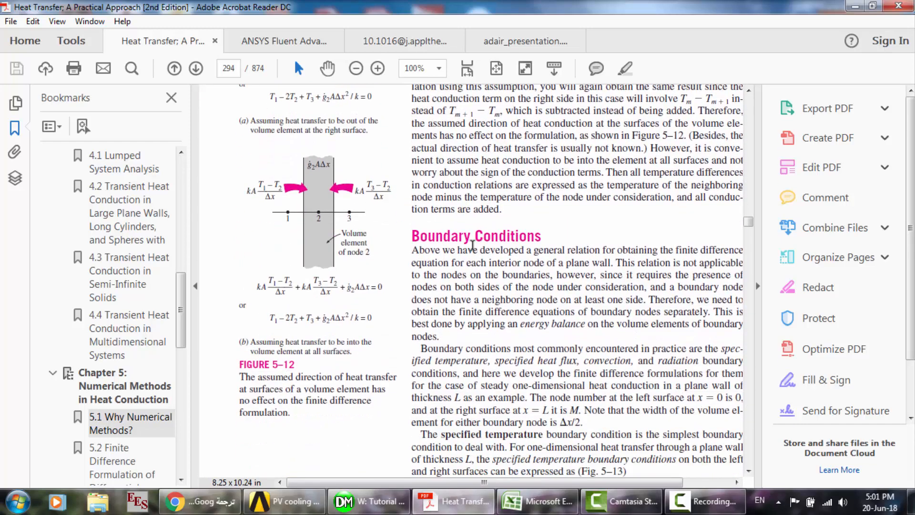
- Open section 5.2 Finite Difference Formulation of Differential Equations, followed by section 5.4 Two-Dimensional Steady Heat Conduction
{"action": "left_click_drag", "start_coordinate": [181, 329], "coordinate": [181, 369]}
{"action": "left_click", "coordinate": [125, 323]}
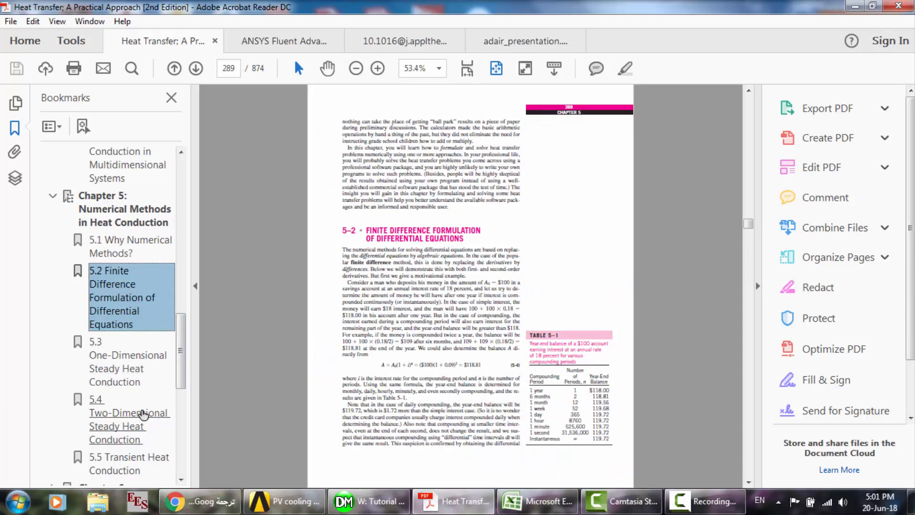
{"action": "left_click", "coordinate": [141, 418]}
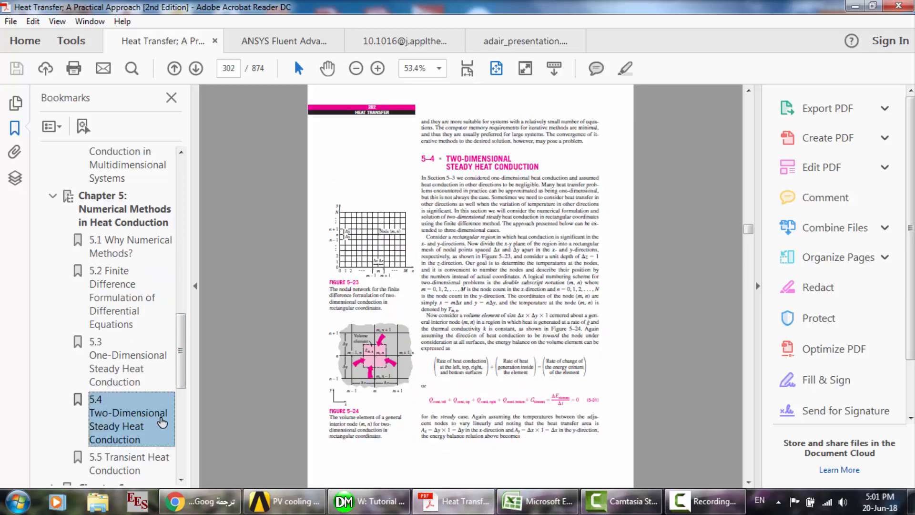
- Open section 5.5 Transient Heat Conduction and skim its worked examples as far as the Trombe wall nodal network
{"action": "scroll", "coordinate": [148, 419], "scroll_direction": "down", "scroll_amount": 3}
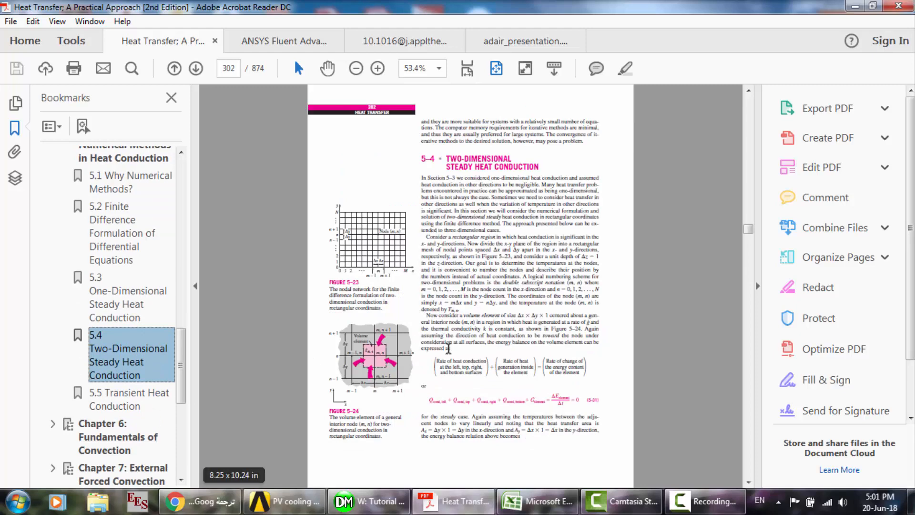
{"action": "left_click", "coordinate": [123, 407]}
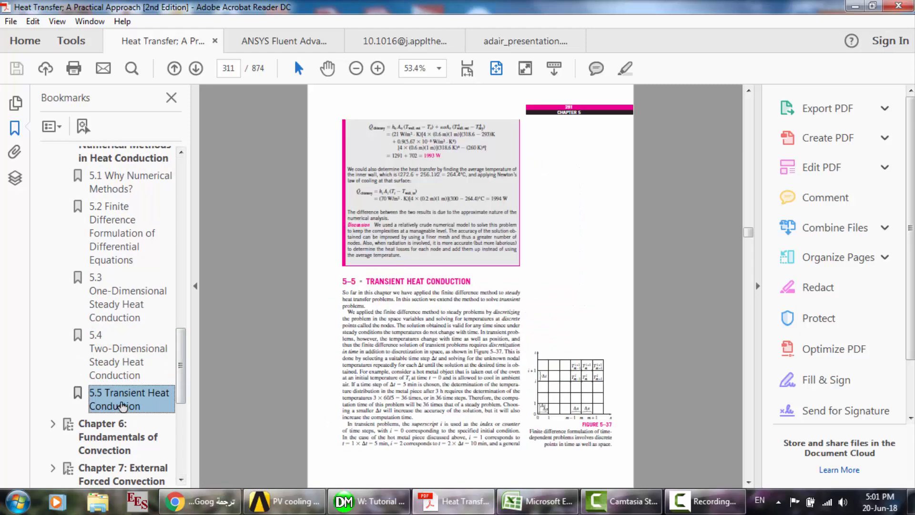
{"action": "left_click", "coordinate": [544, 284]}
{"action": "scroll", "coordinate": [544, 285], "scroll_direction": "down", "scroll_amount": 8}
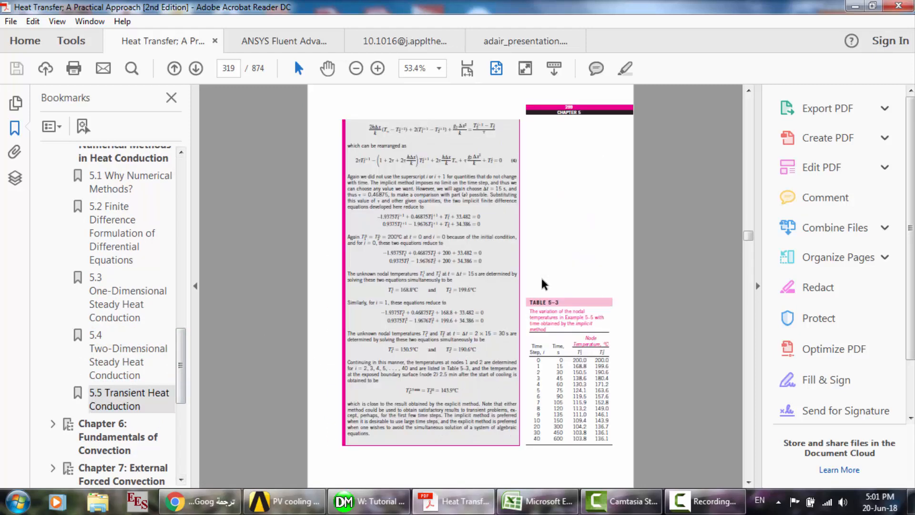
{"action": "scroll", "coordinate": [544, 285], "scroll_direction": "down", "scroll_amount": 2}
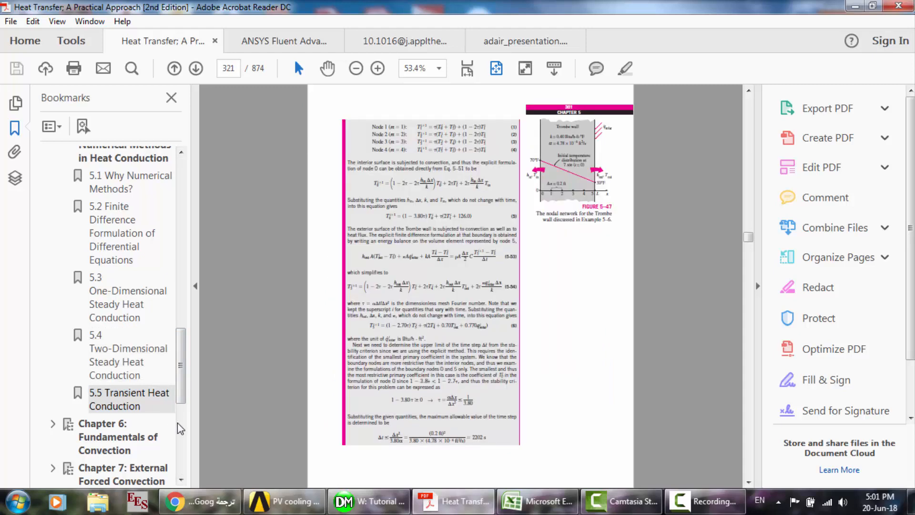
- Go to Chapter 6: Fundamentals of Convection and examine the convection mechanisms, Nusselt number, flow classification and boundary layer pages
{"action": "left_click", "coordinate": [112, 437]}
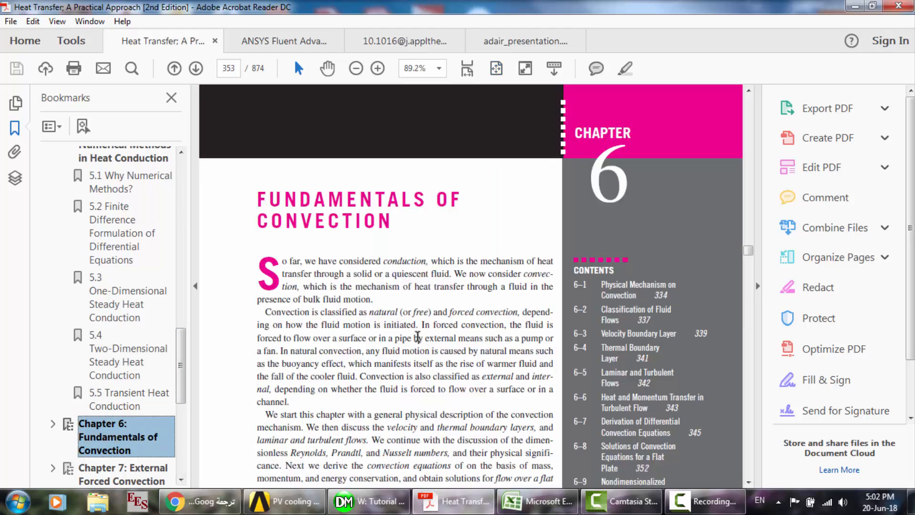
{"action": "left_click", "coordinate": [418, 336]}
{"action": "scroll", "coordinate": [418, 336], "scroll_direction": "down", "scroll_amount": 5}
{"action": "scroll", "coordinate": [418, 337], "scroll_direction": "down", "scroll_amount": 10}
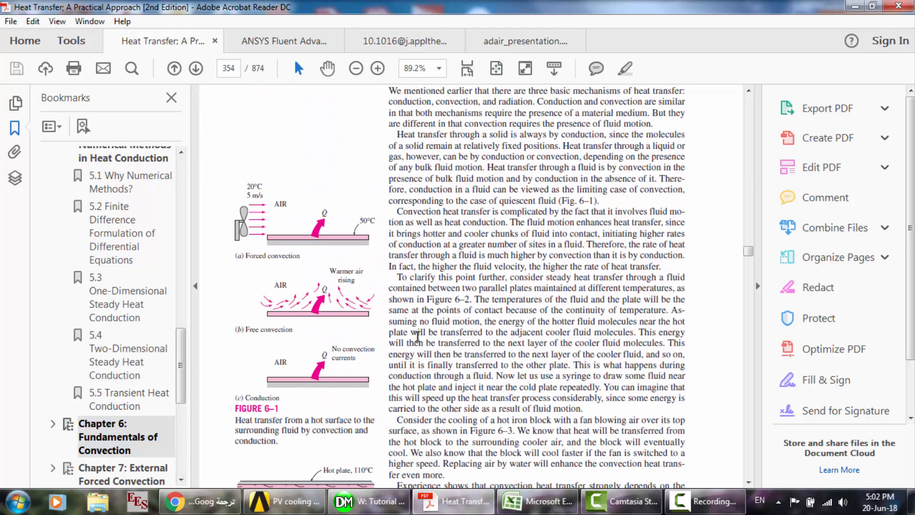
{"action": "scroll", "coordinate": [417, 336], "scroll_direction": "down", "scroll_amount": 10}
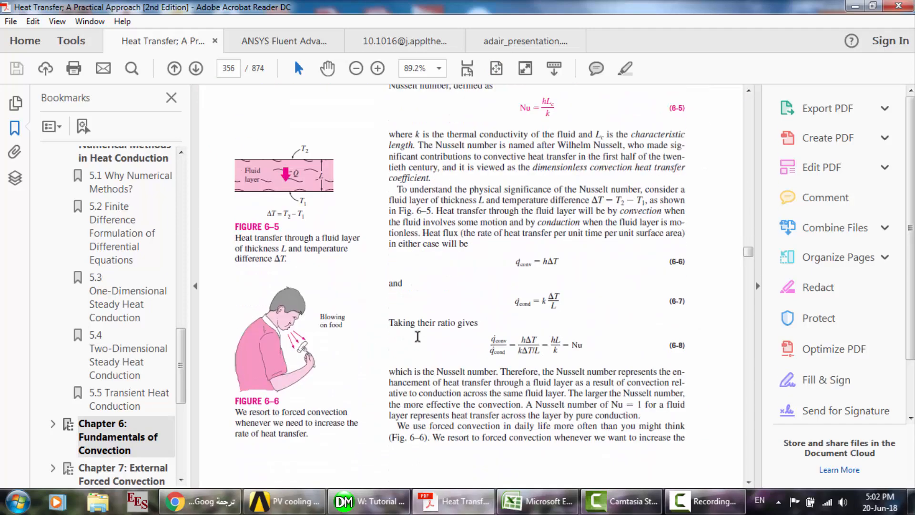
{"action": "scroll", "coordinate": [417, 337], "scroll_direction": "down", "scroll_amount": 10}
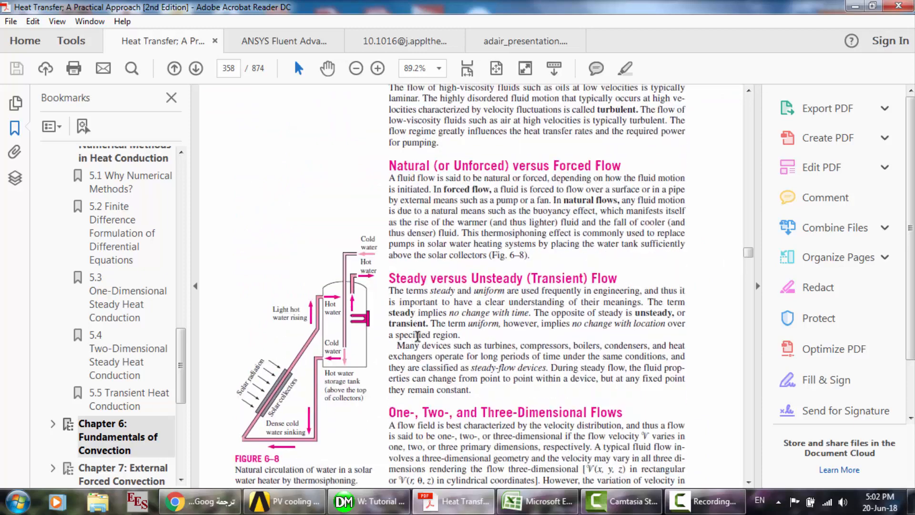
{"action": "scroll", "coordinate": [418, 336], "scroll_direction": "down", "scroll_amount": 10}
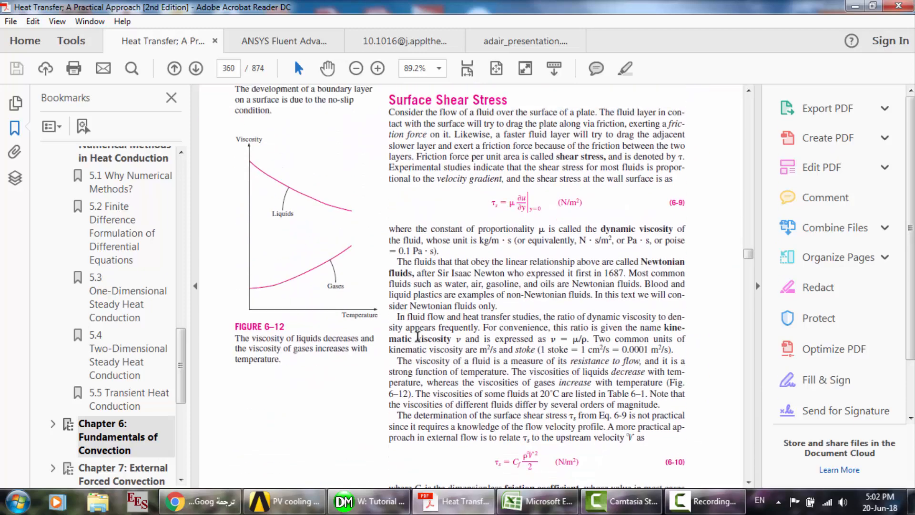
{"action": "scroll", "coordinate": [418, 337], "scroll_direction": "up", "scroll_amount": 10}
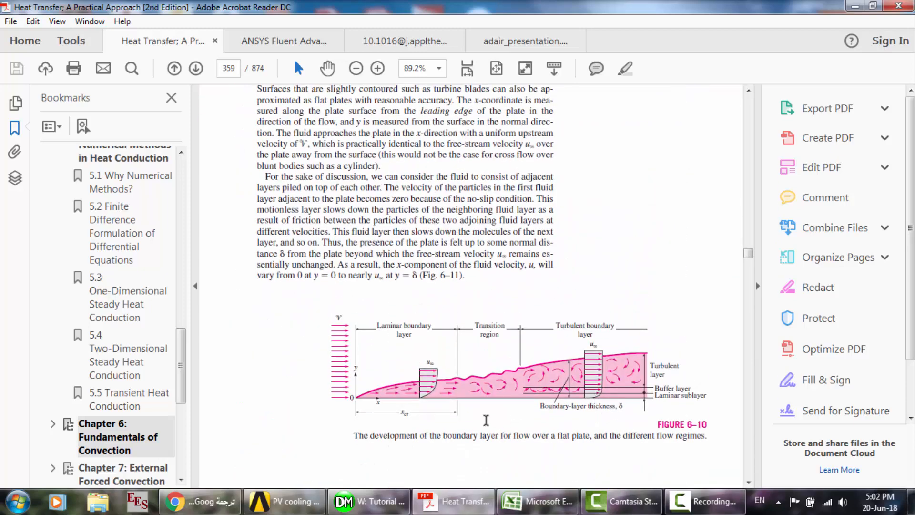
{"action": "scroll", "coordinate": [485, 420], "scroll_direction": "down", "scroll_amount": 10}
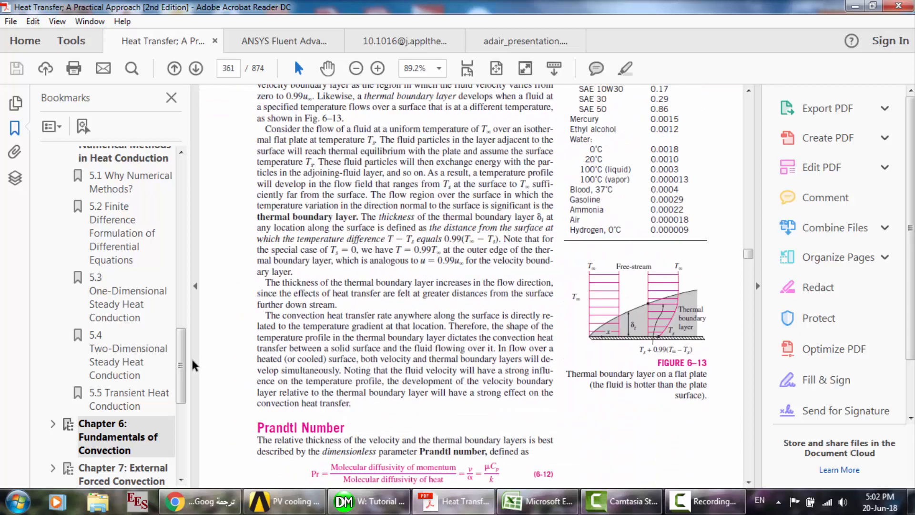
- Expand Chapter 7: External Forced Convection and open section 7.1 Drag and Heat Transfer in External Flow
{"action": "scroll", "coordinate": [189, 390], "scroll_direction": "down", "scroll_amount": 4}
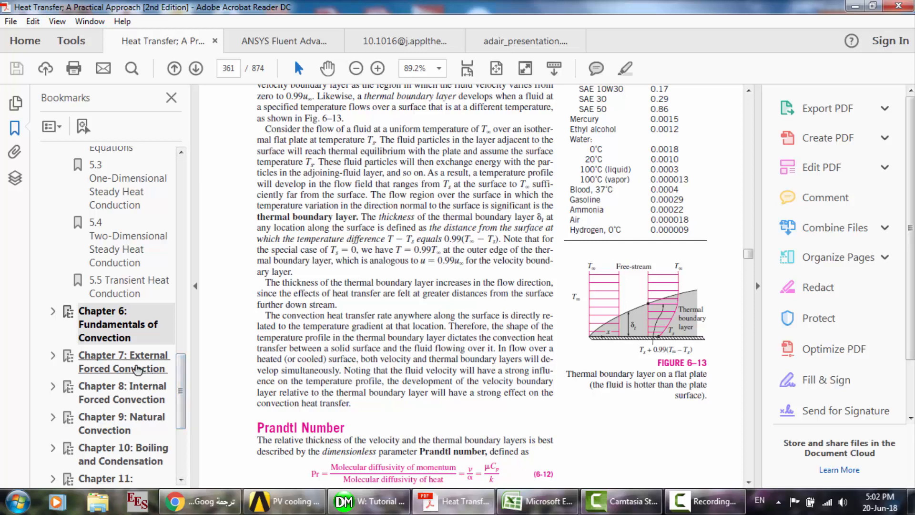
{"action": "left_click", "coordinate": [52, 356]}
{"action": "left_click", "coordinate": [141, 399]}
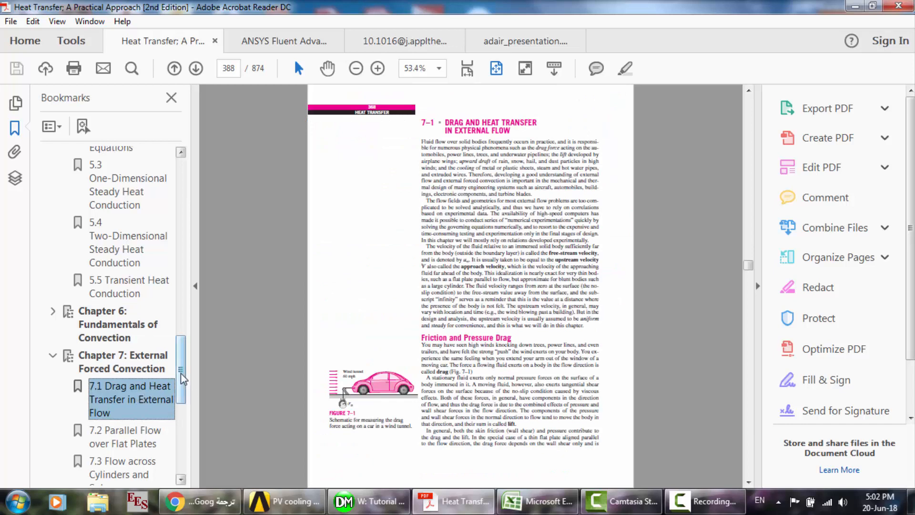
- Open section 7.2 Parallel Flow over Flat Plates, then switch to the ANSYS Fluent Advanced Add-On Modules document
{"action": "left_click", "coordinate": [135, 445]}
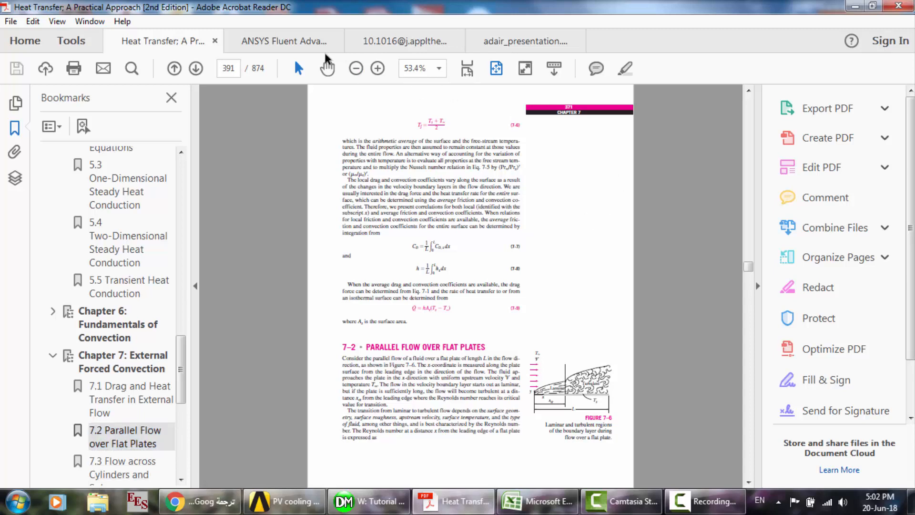
{"action": "left_click", "coordinate": [272, 42]}
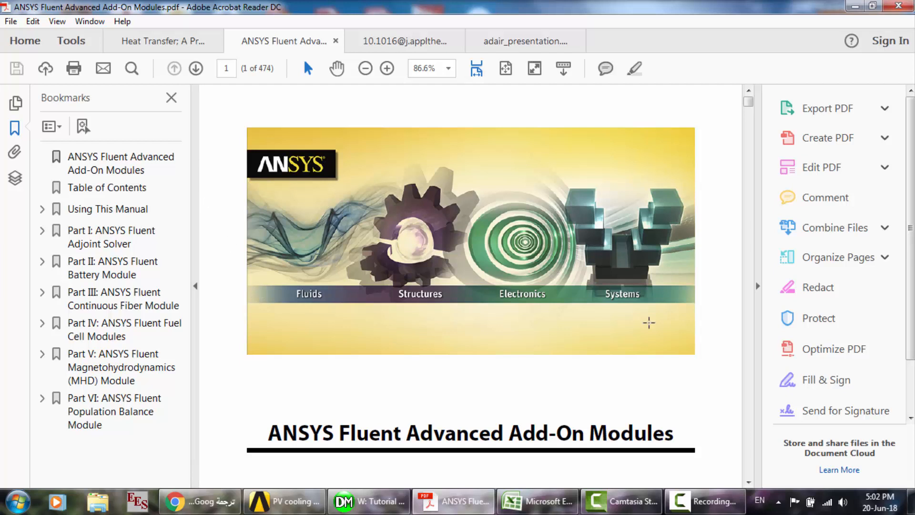
{"action": "left_click", "coordinate": [703, 500]}
{"action": "left_click", "coordinate": [851, 452]}
- Expand Part II: ANSYS Fluent Battery Module in the bookmarks and open its Chapter 1: Introduction
{"action": "left_click", "coordinate": [42, 232]}
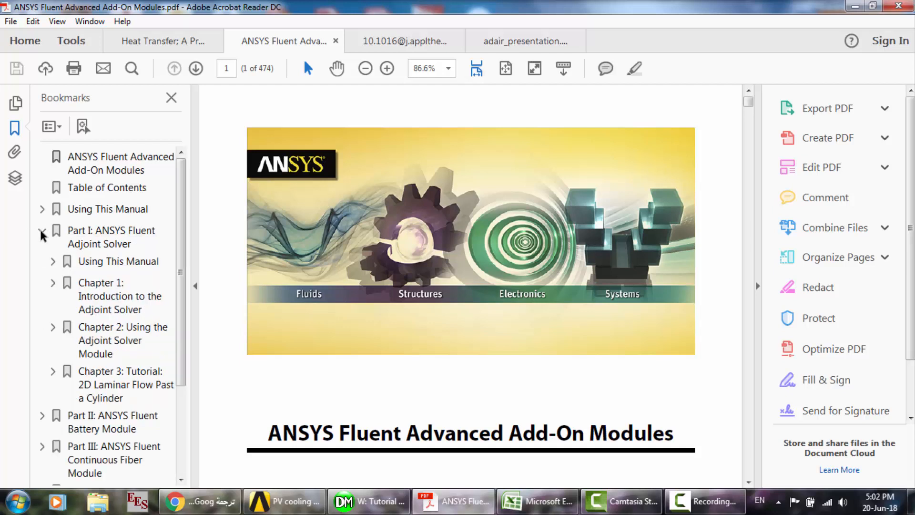
{"action": "left_click", "coordinate": [42, 231]}
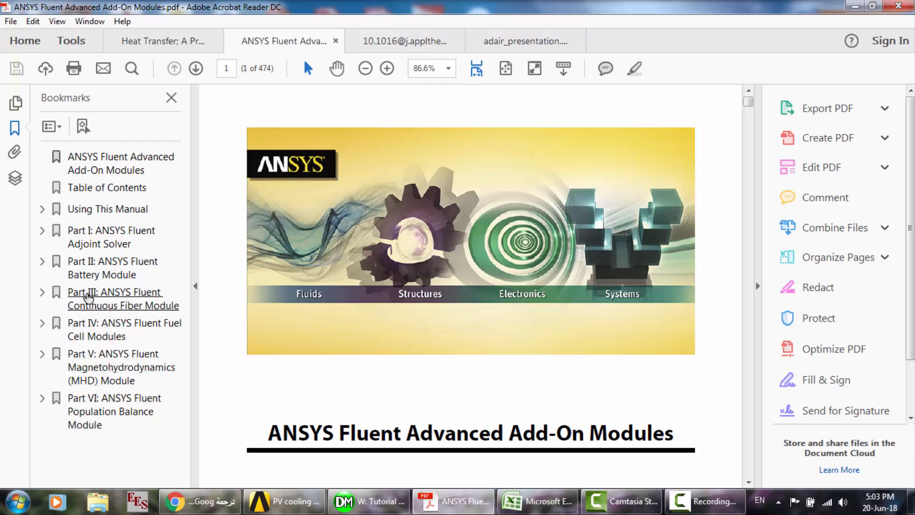
{"action": "left_click", "coordinate": [43, 261]}
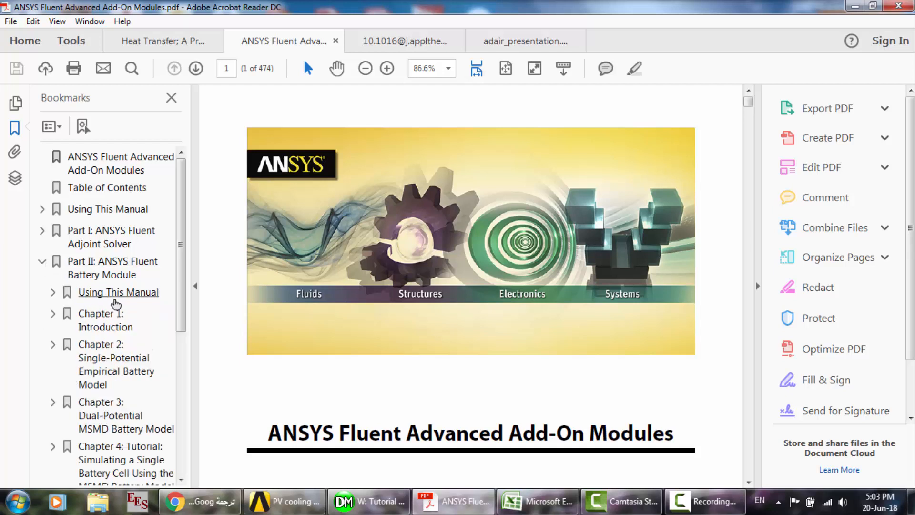
{"action": "left_click", "coordinate": [107, 328]}
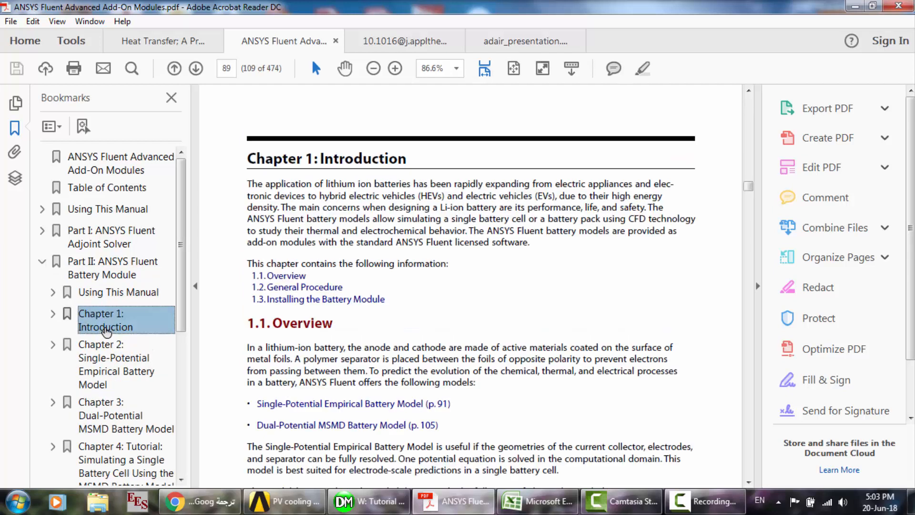
- Set the page zoom to 100% and hide the bookmarks to give the Introduction page more room
{"action": "left_click", "coordinate": [433, 68]}
{"action": "key", "text": "BackSpace"}
{"action": "type", "text": "100"}
{"action": "key", "text": "Return"}
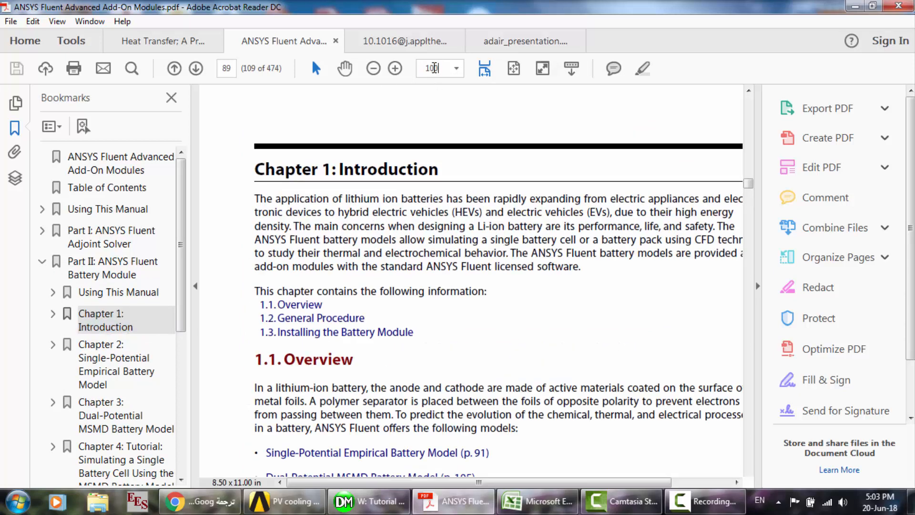
{"action": "left_click", "coordinate": [171, 98]}
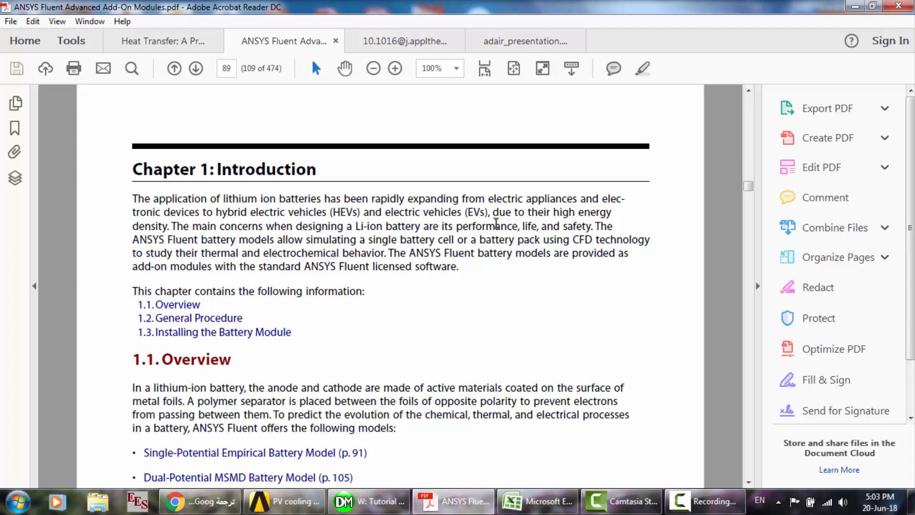
- Select the Introduction passage about the main concerns in Li-ion battery design, then deselect it and read on through section 1.1 Overview
{"action": "left_click_drag", "start_coordinate": [554, 212], "coordinate": [491, 240]}
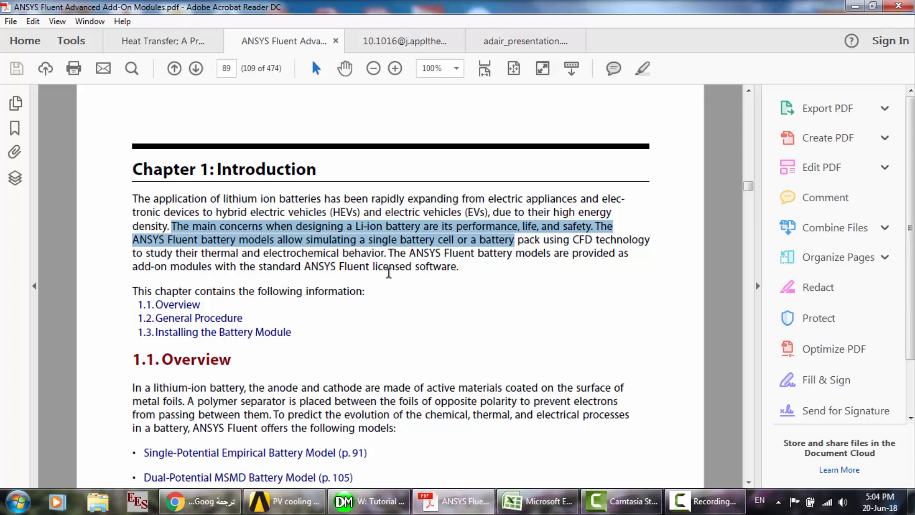
{"action": "left_click", "coordinate": [469, 291]}
{"action": "scroll", "coordinate": [469, 288], "scroll_direction": "down", "scroll_amount": 5}
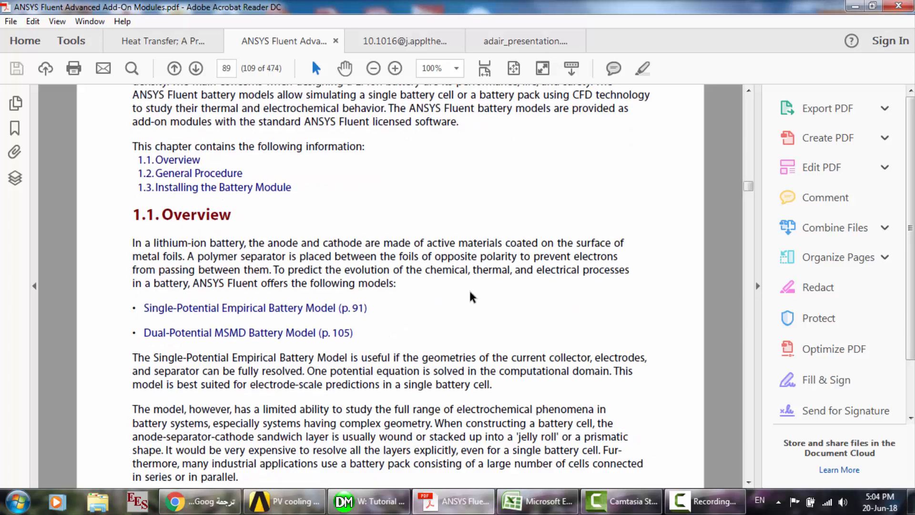
{"action": "scroll", "coordinate": [296, 253], "scroll_direction": "down", "scroll_amount": 2}
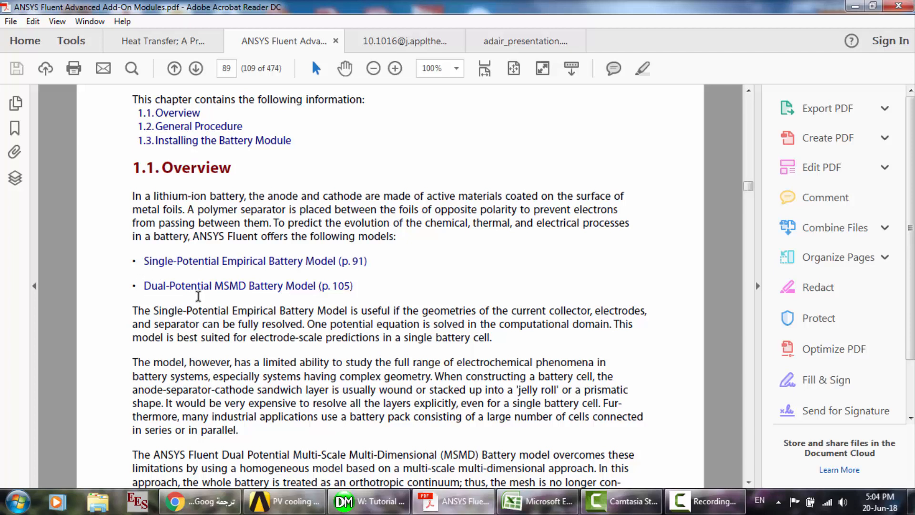
{"action": "scroll", "coordinate": [198, 296], "scroll_direction": "down", "scroll_amount": 1}
- Switch to Chrome and open YouTube in a new tab
{"action": "left_click", "coordinate": [200, 501]}
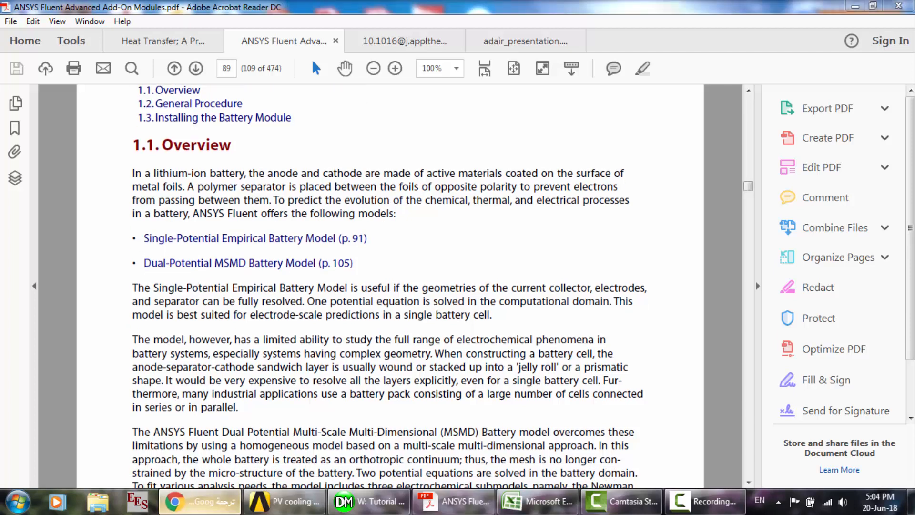
{"action": "left_click", "coordinate": [636, 9]}
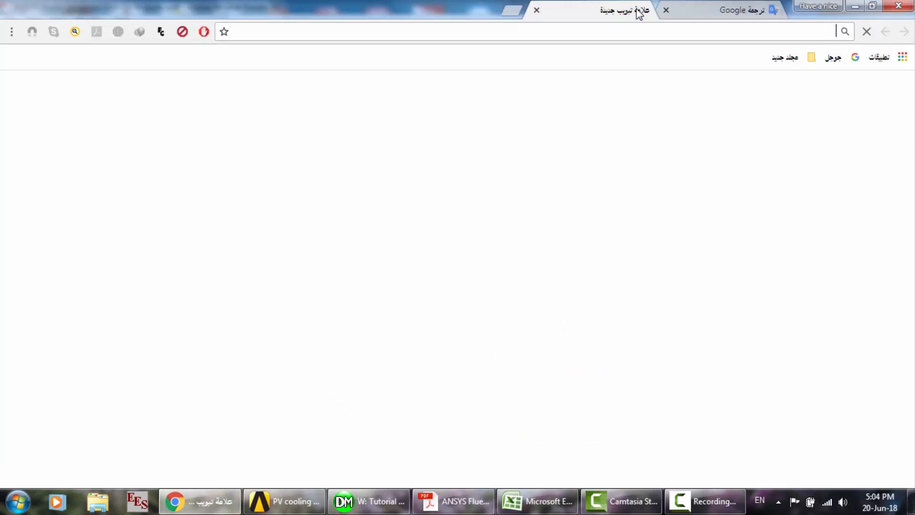
{"action": "type", "text": "y"}
{"action": "key", "text": "Return"}
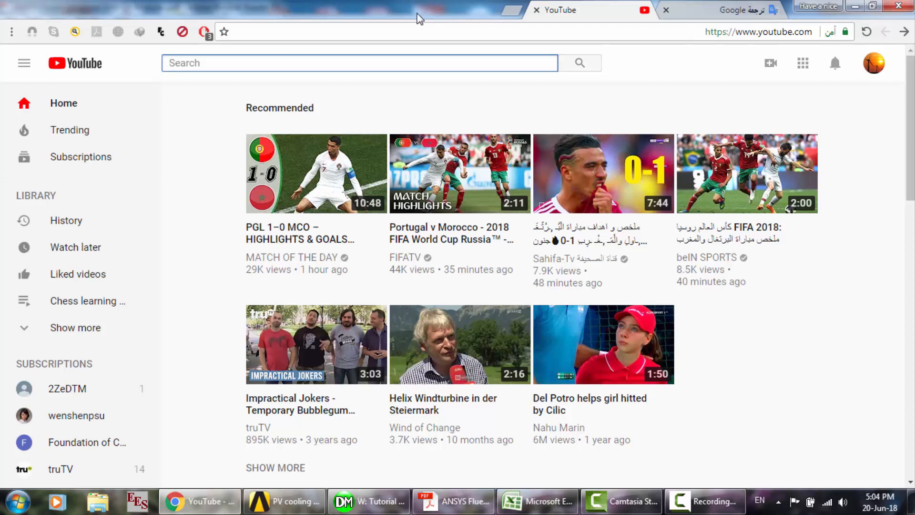
- Search YouTube for "ecm battery fluent" and point out the ANSYS Fluent: ECM Battery Model video
{"action": "type", "text": "ecm battery "}
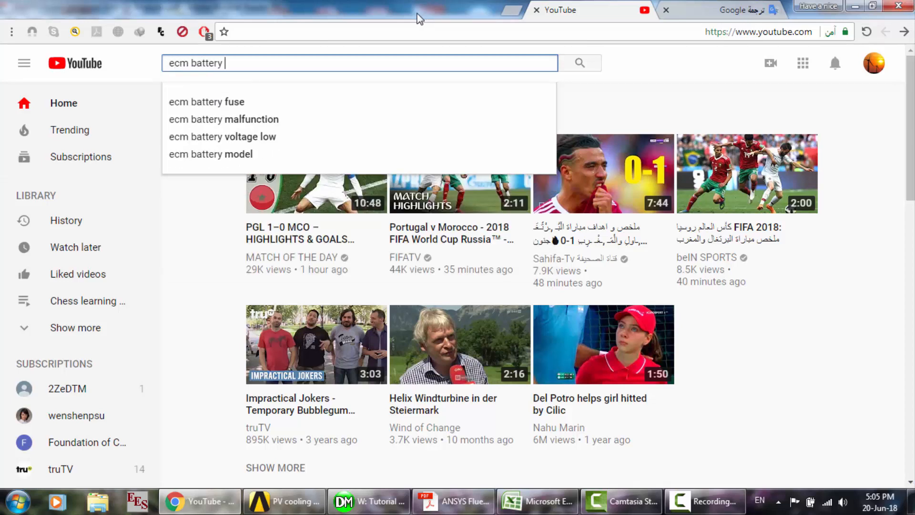
{"action": "type", "text": "fluent"}
{"action": "key", "text": "Return"}
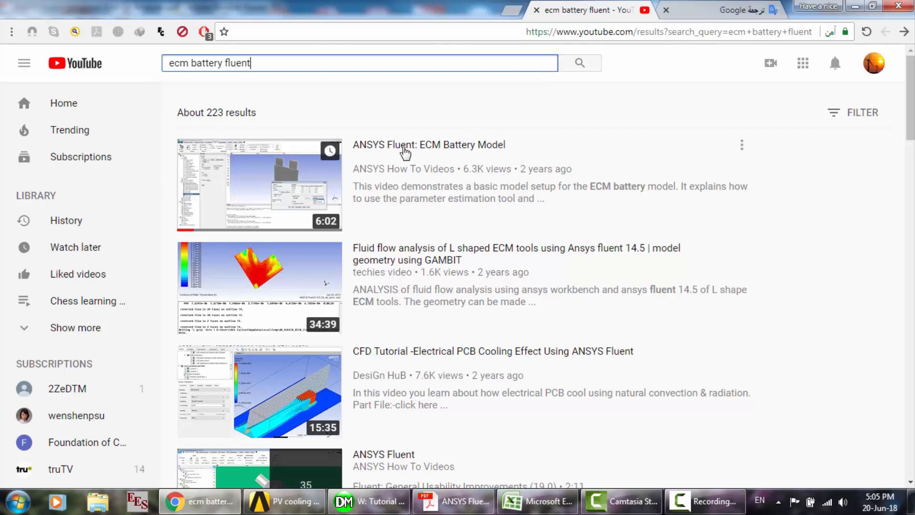
{"action": "mouse_move", "coordinate": [294, 176]}
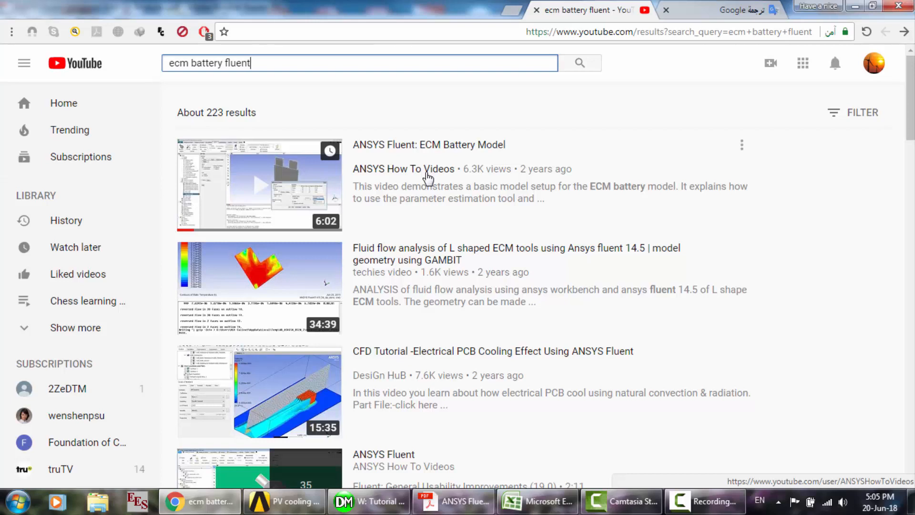
- Close the YouTube tab and return to the ANSYS Fluent Advanced Add-On Modules manual in Acrobat Reader
{"action": "left_click", "coordinate": [703, 501]}
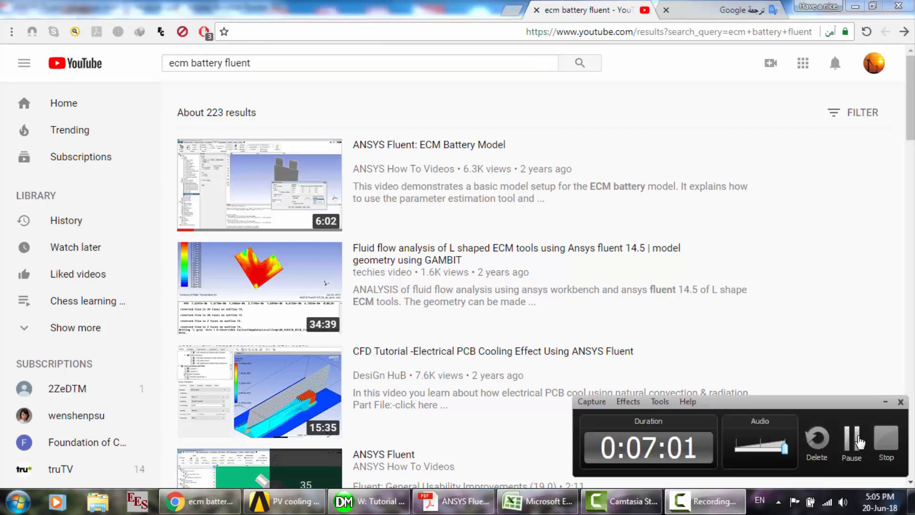
{"action": "left_click", "coordinate": [859, 443]}
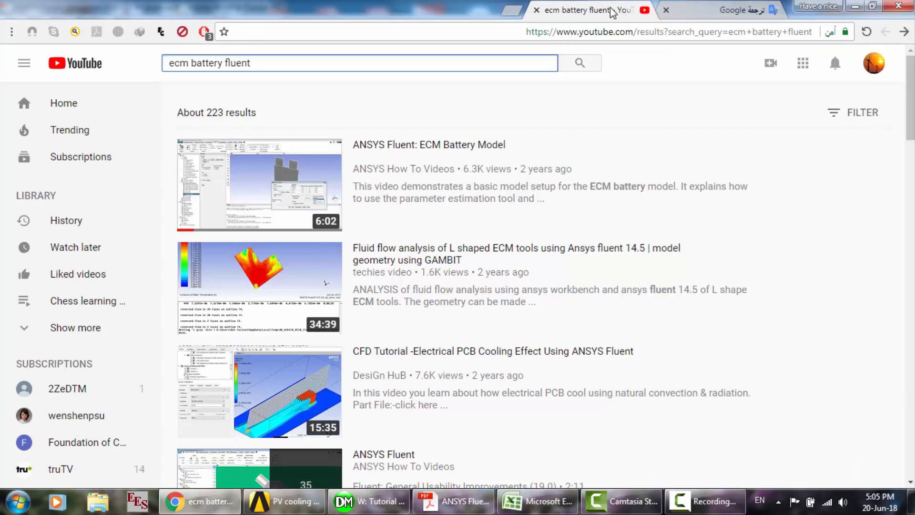
{"action": "left_click", "coordinate": [536, 9]}
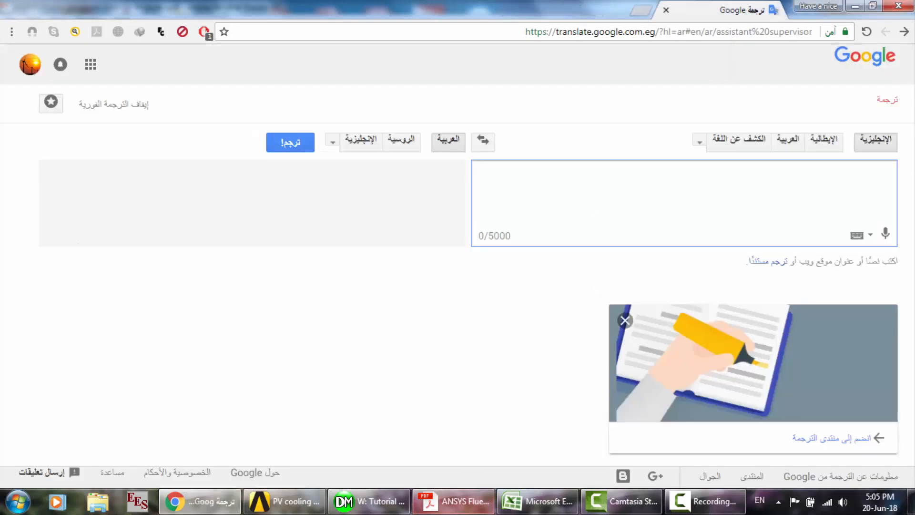
{"action": "left_click", "coordinate": [450, 501]}
- Select the passage on when the Single-Potential Empirical Battery Model is useful, and keep the current Windows color scheme without showing the message again
{"action": "scroll", "coordinate": [387, 262], "scroll_direction": "down", "scroll_amount": 1}
{"action": "scroll", "coordinate": [387, 265], "scroll_direction": "down", "scroll_amount": 1}
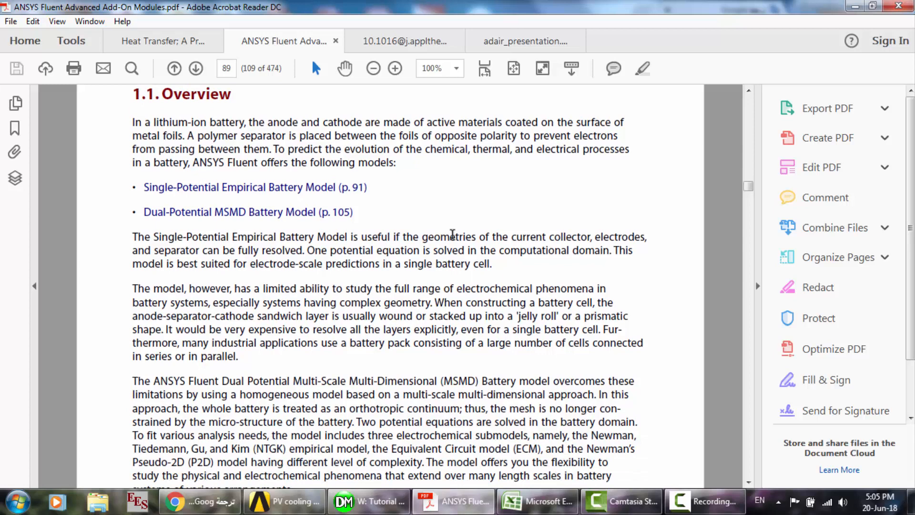
{"action": "left_click_drag", "start_coordinate": [410, 235], "coordinate": [497, 290]}
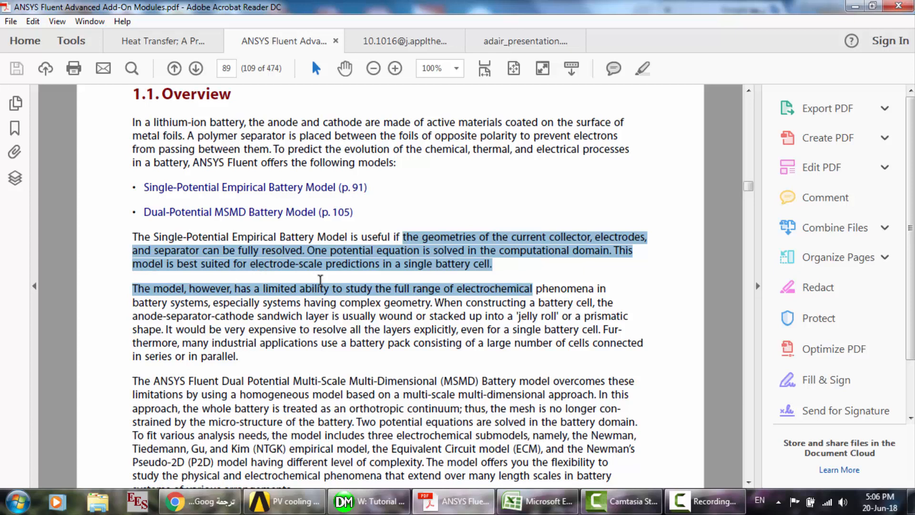
{"action": "scroll", "coordinate": [320, 280], "scroll_direction": "down", "scroll_amount": 1}
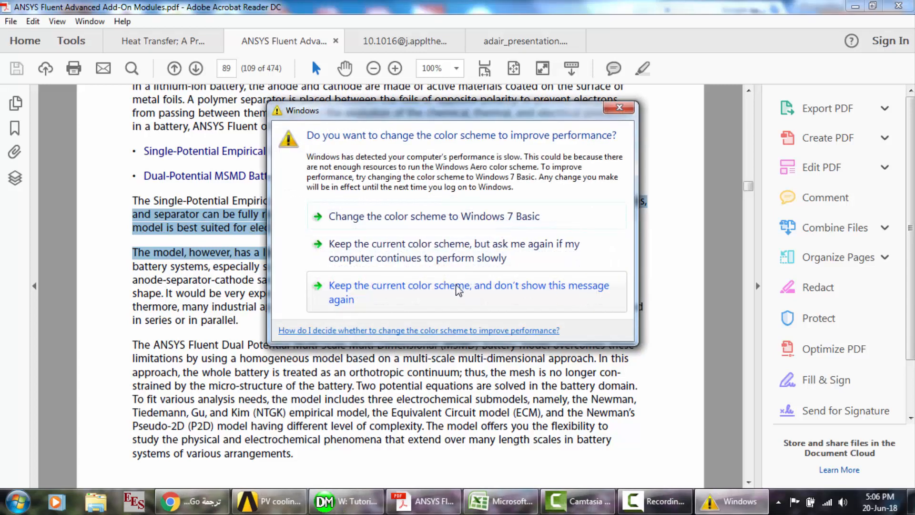
{"action": "left_click", "coordinate": [549, 288]}
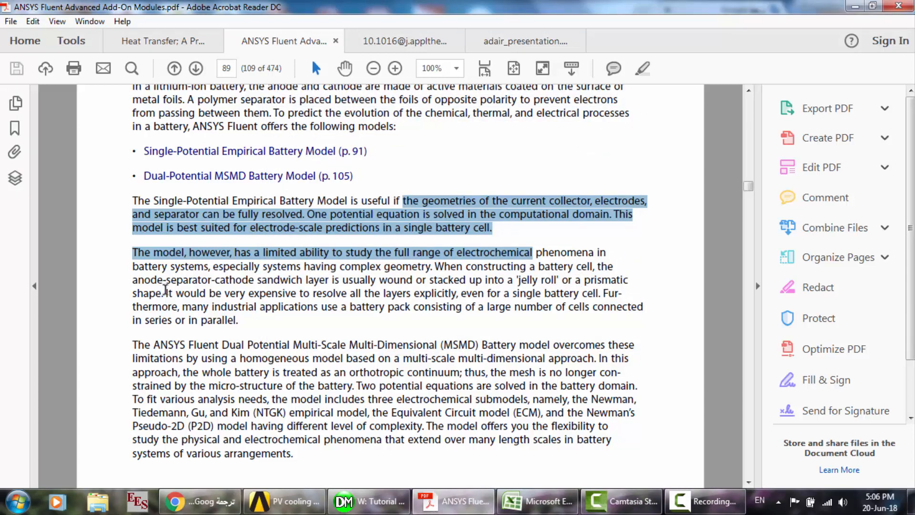
- Select the passage on the expense of resolving all layers, then the paragraph describing the Dual Potential MSMD Battery model
{"action": "left_click_drag", "start_coordinate": [165, 294], "coordinate": [259, 325]}
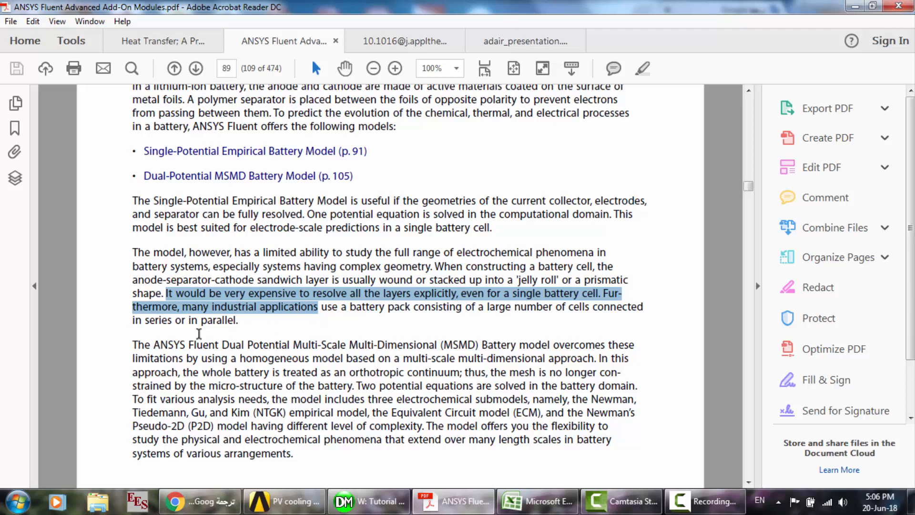
{"action": "scroll", "coordinate": [199, 332], "scroll_direction": "down", "scroll_amount": 5}
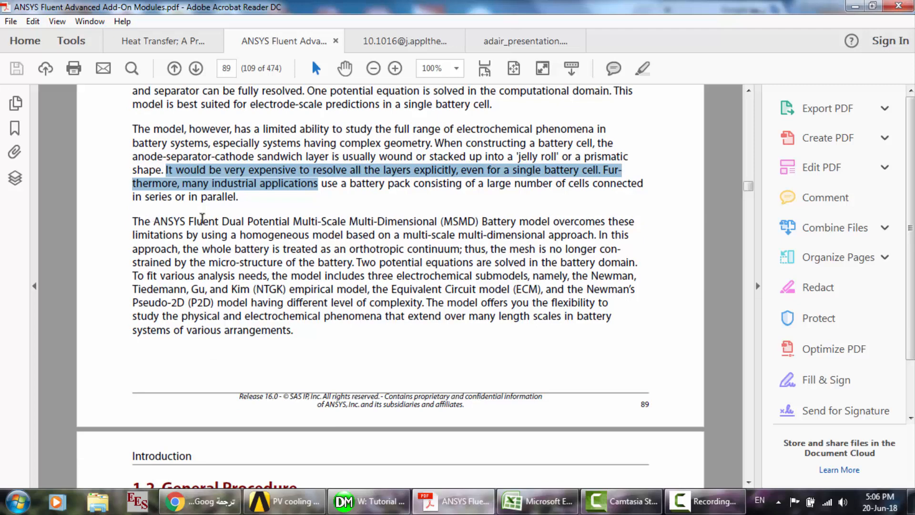
{"action": "left_click_drag", "start_coordinate": [222, 222], "coordinate": [309, 337]}
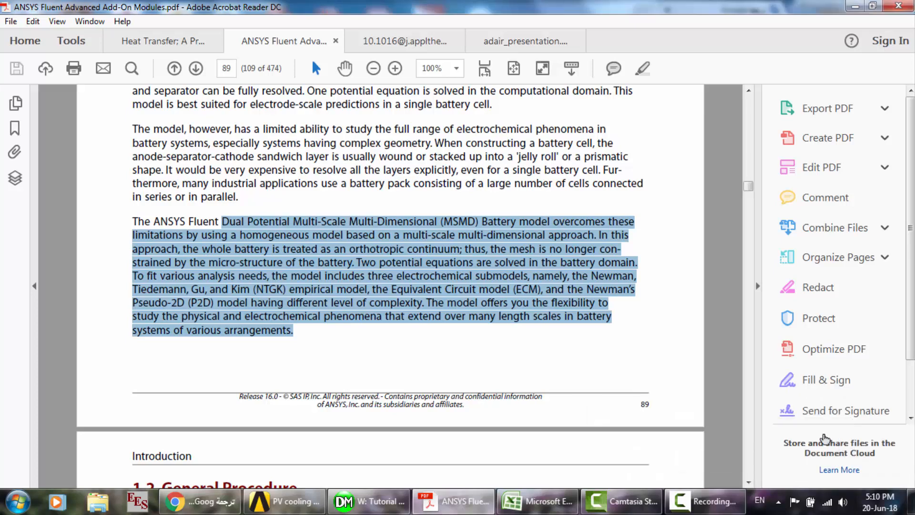
- Look through sections 1.2 General Procedure and 1.3 Installing the Battery Module
{"action": "scroll", "coordinate": [548, 319], "scroll_direction": "down", "scroll_amount": 10}
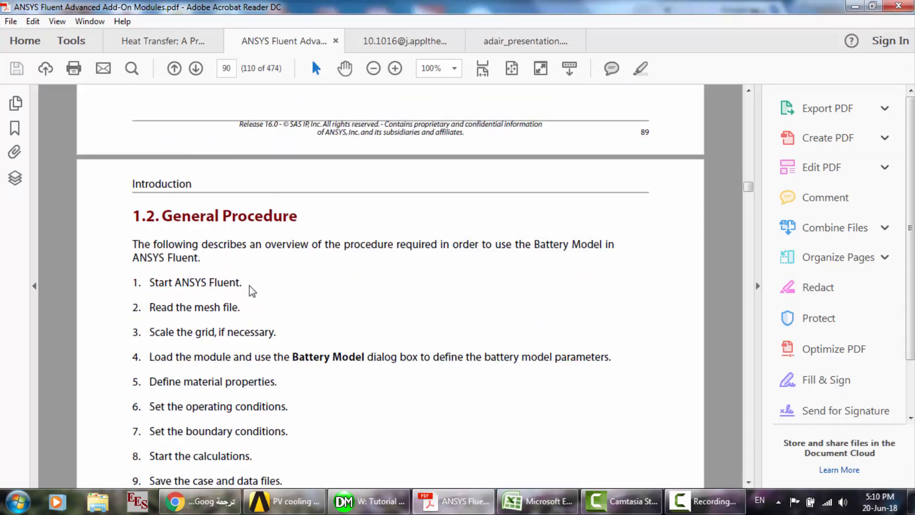
{"action": "scroll", "coordinate": [250, 285], "scroll_direction": "down", "scroll_amount": 6}
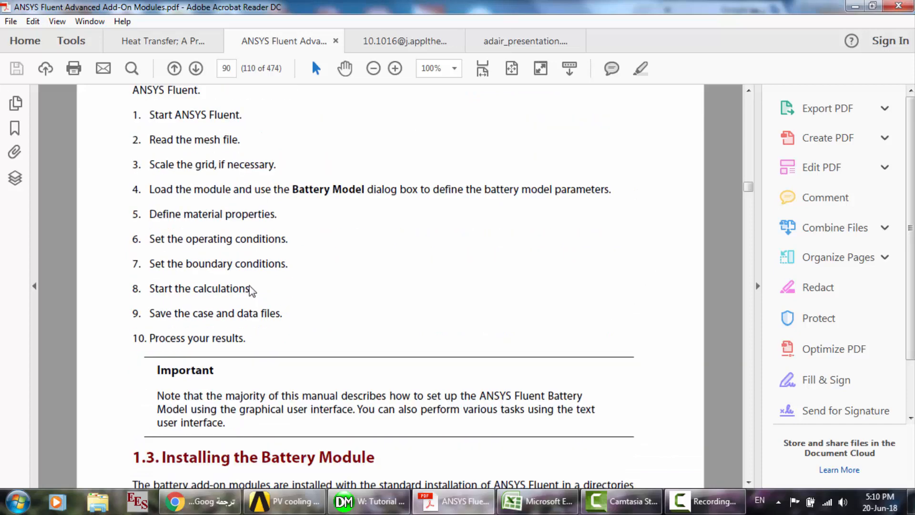
{"action": "scroll", "coordinate": [252, 290], "scroll_direction": "down", "scroll_amount": 10}
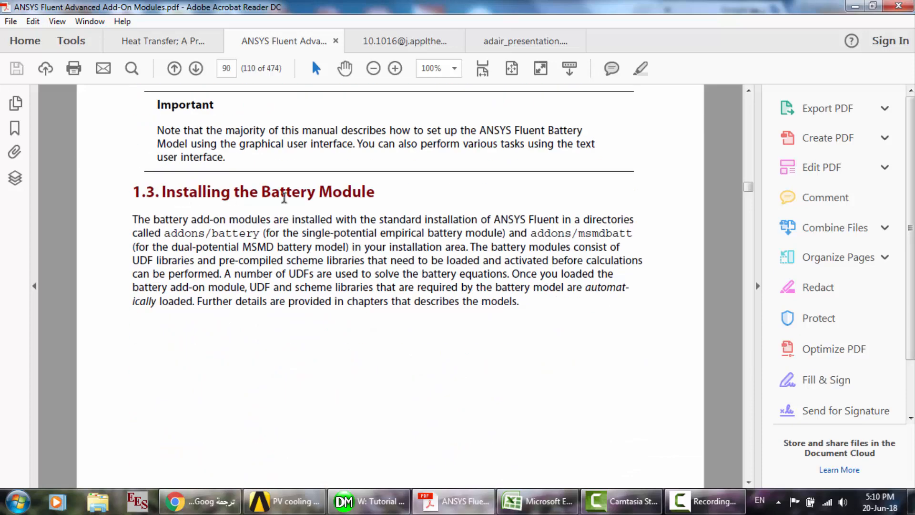
{"action": "scroll", "coordinate": [284, 197], "scroll_direction": "down", "scroll_amount": 14}
- Examine the anode-cathode separator diagram and equations 2.1 to 2.5 of the Single-Potential Empirical Battery Model on page 92
{"action": "scroll", "coordinate": [284, 197], "scroll_direction": "down", "scroll_amount": 20}
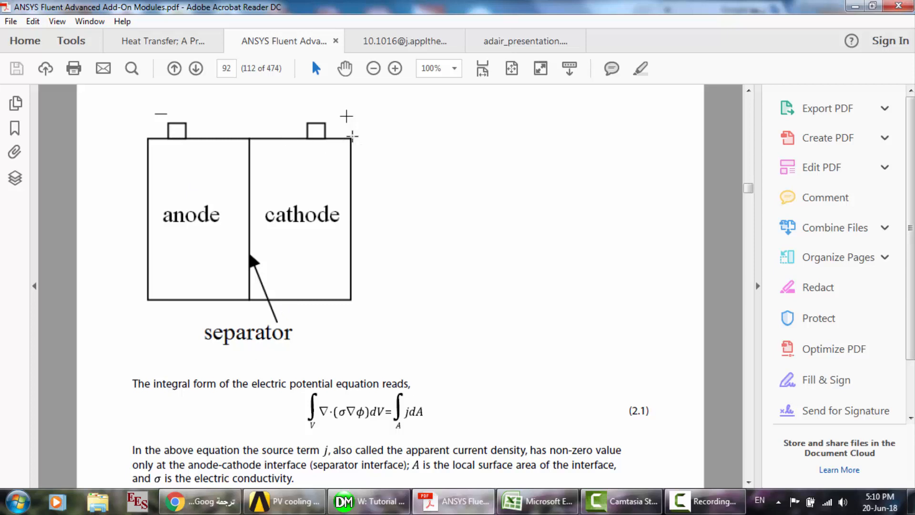
{"action": "scroll", "coordinate": [352, 137], "scroll_direction": "down", "scroll_amount": 4}
{"action": "scroll", "coordinate": [352, 137], "scroll_direction": "down", "scroll_amount": 2}
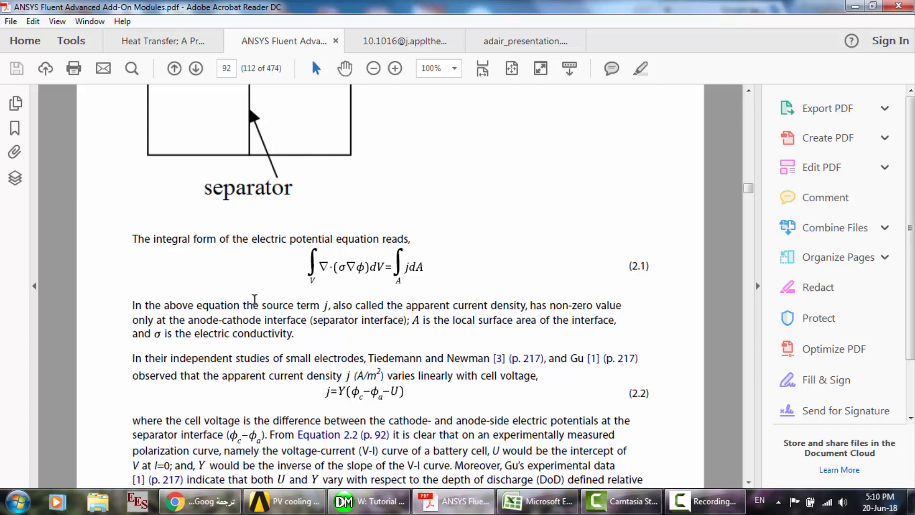
{"action": "scroll", "coordinate": [231, 291], "scroll_direction": "down", "scroll_amount": 3}
{"action": "scroll", "coordinate": [231, 290], "scroll_direction": "down", "scroll_amount": 1}
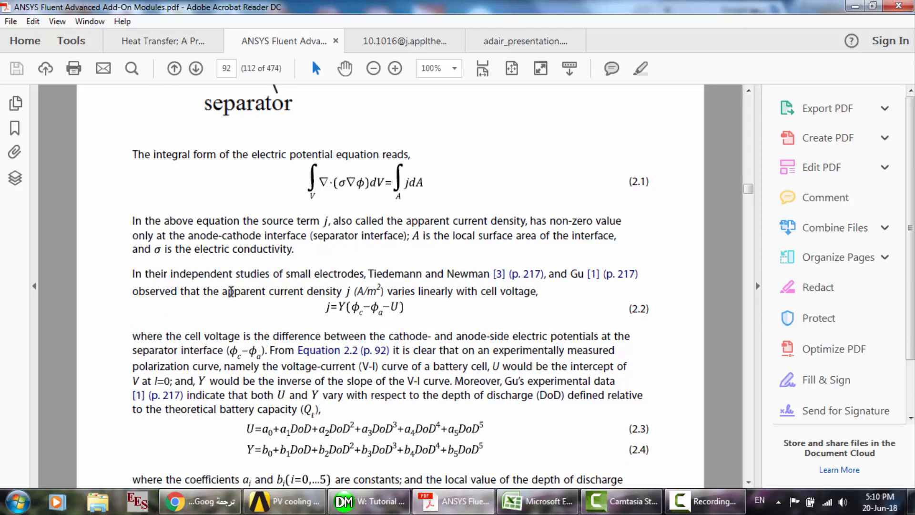
{"action": "scroll", "coordinate": [230, 291], "scroll_direction": "down", "scroll_amount": 4}
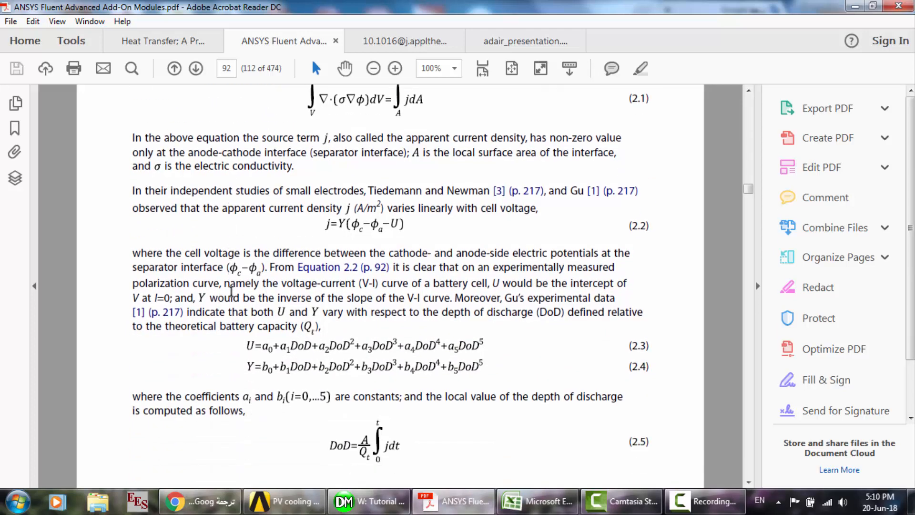
{"action": "scroll", "coordinate": [231, 291], "scroll_direction": "down", "scroll_amount": 5}
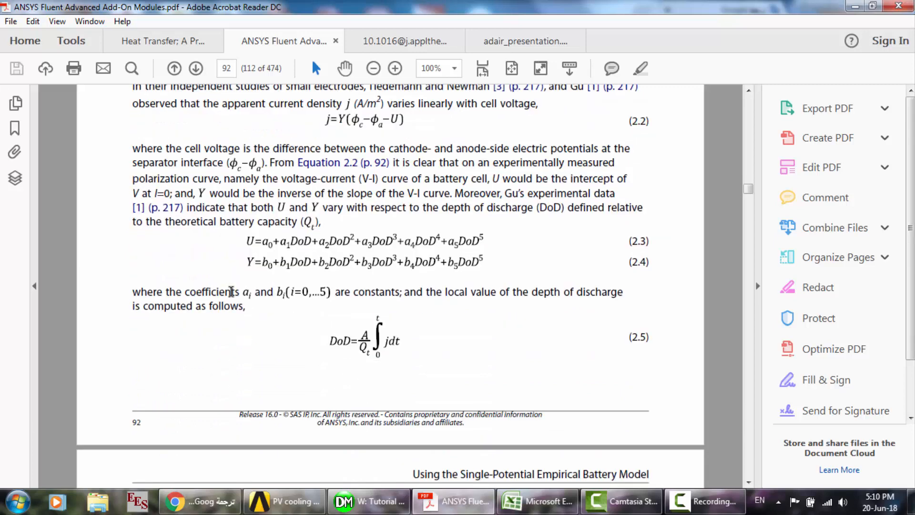
- Look through section 2.1.3 Thermal and Electrical Coupling and section 2.2 Using the Single-Potential Empirical Battery Model
{"action": "scroll", "coordinate": [231, 291], "scroll_direction": "down", "scroll_amount": 18}
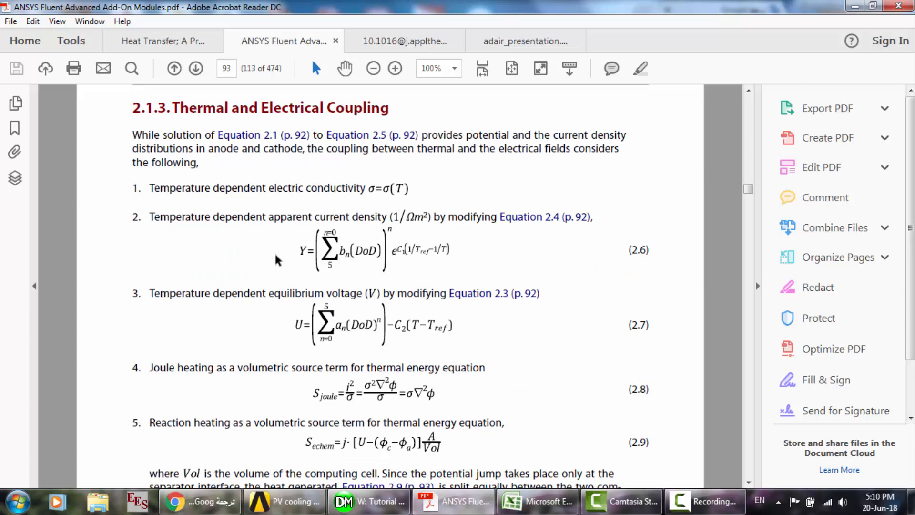
{"action": "scroll", "coordinate": [343, 200], "scroll_direction": "down", "scroll_amount": 10}
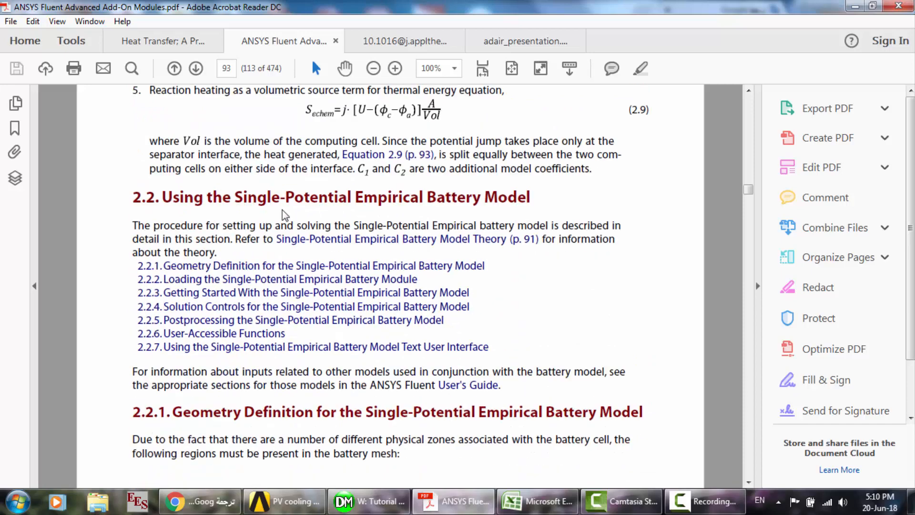
{"action": "scroll", "coordinate": [432, 200], "scroll_direction": "down", "scroll_amount": 15}
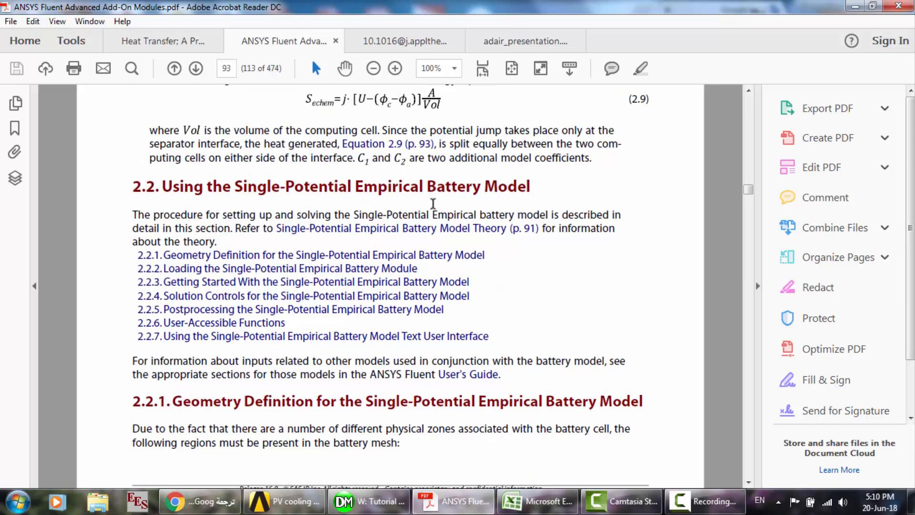
{"action": "scroll", "coordinate": [433, 203], "scroll_direction": "down", "scroll_amount": 20}
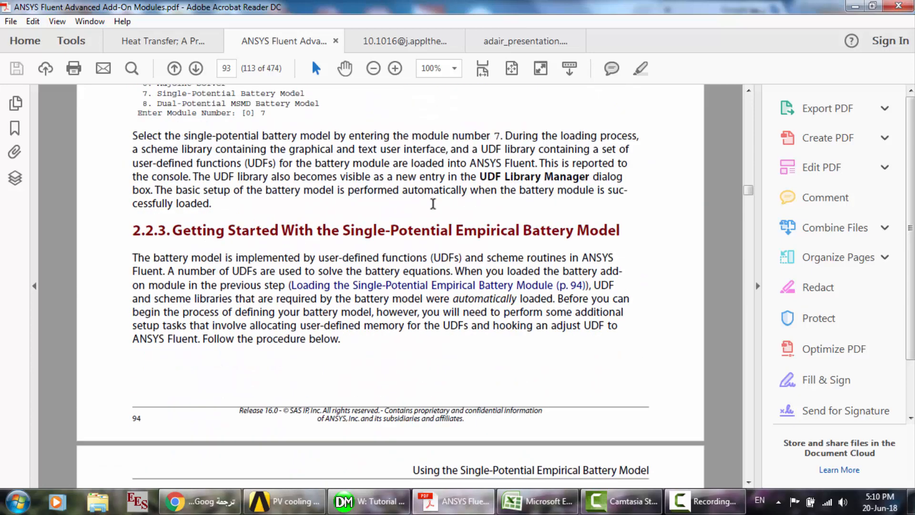
{"action": "scroll", "coordinate": [433, 203], "scroll_direction": "down", "scroll_amount": 20}
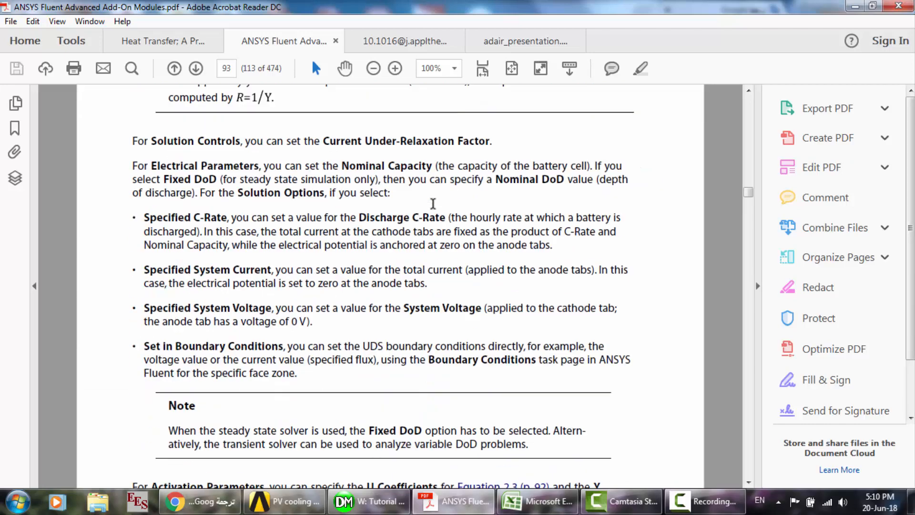
{"action": "scroll", "coordinate": [433, 204], "scroll_direction": "down", "scroll_amount": 7}
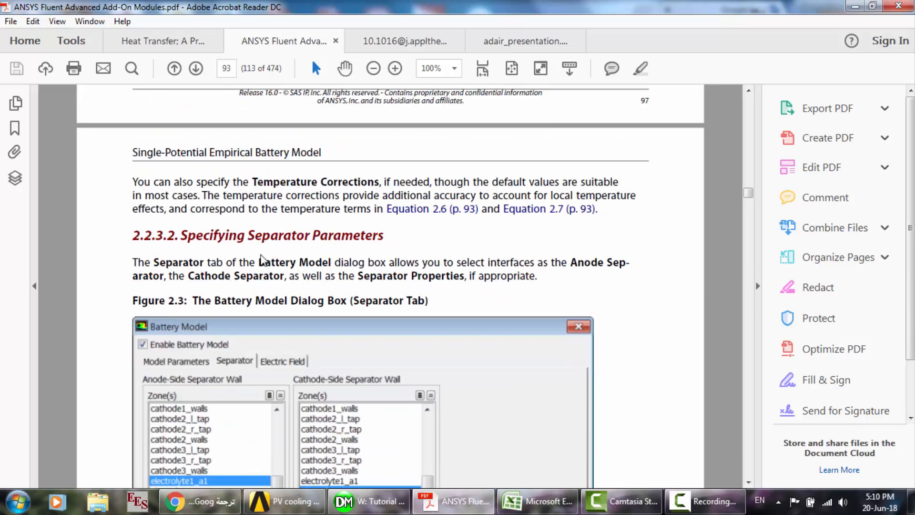
{"action": "scroll", "coordinate": [255, 260], "scroll_direction": "down", "scroll_amount": 20}
{"action": "scroll", "coordinate": [255, 260], "scroll_direction": "down", "scroll_amount": 20}
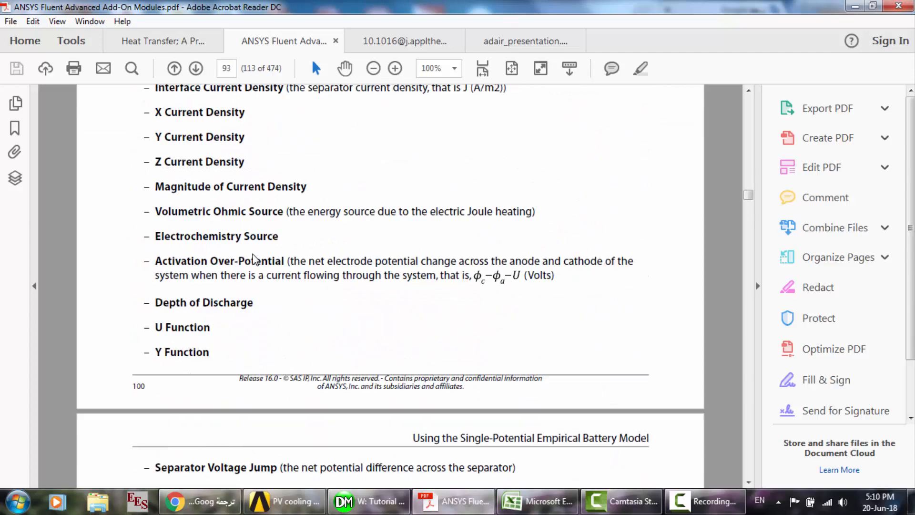
{"action": "scroll", "coordinate": [255, 260], "scroll_direction": "down", "scroll_amount": 20}
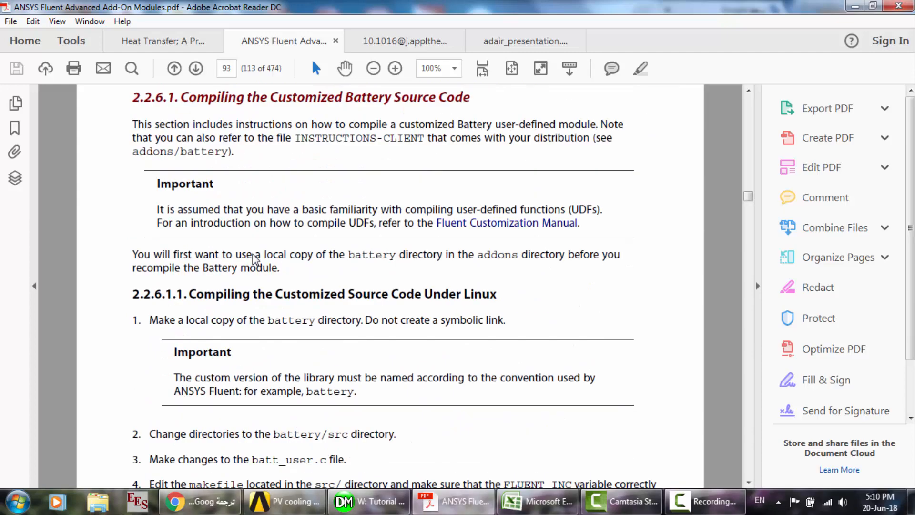
{"action": "scroll", "coordinate": [255, 260], "scroll_direction": "down", "scroll_amount": 20}
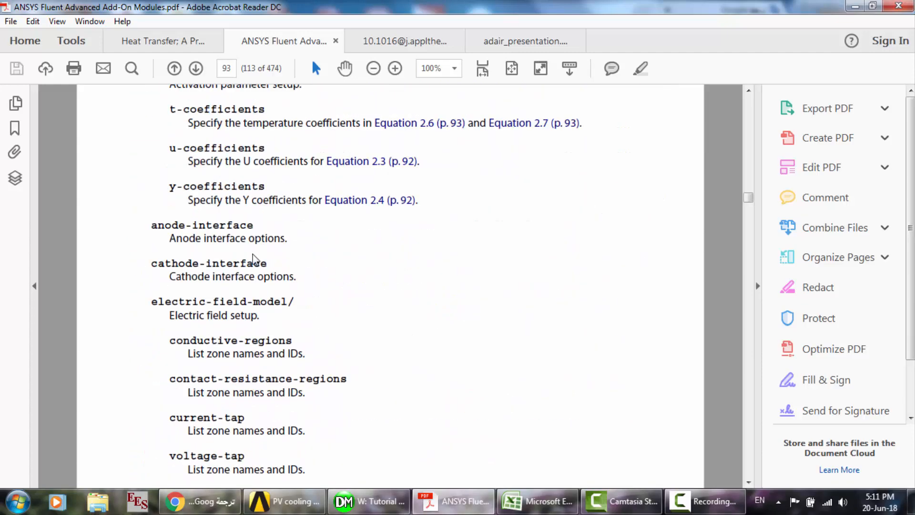
- Examine the Chapter 3 Dual-Potential MSMD Battery Model overview and the MSMD approach with equations 3.1 and 3.2
{"action": "scroll", "coordinate": [255, 260], "scroll_direction": "up", "scroll_amount": 6}
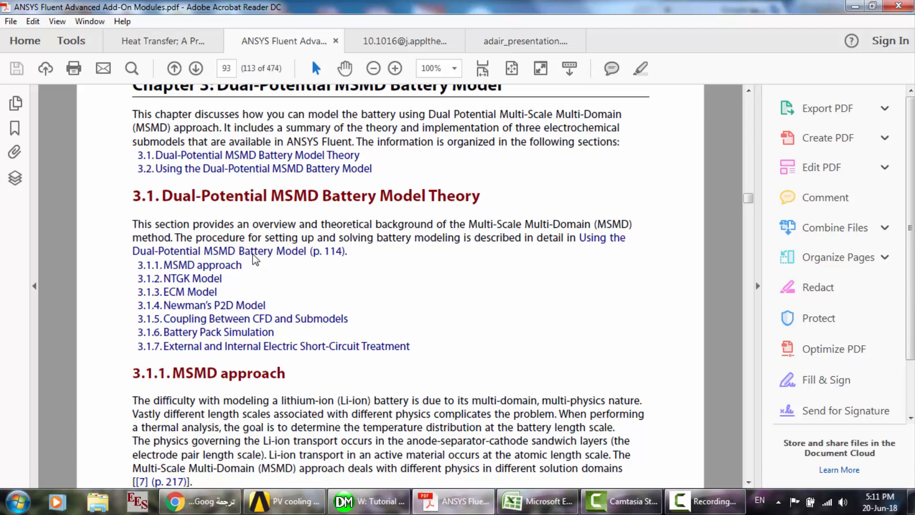
{"action": "scroll", "coordinate": [333, 291], "scroll_direction": "up", "scroll_amount": 2}
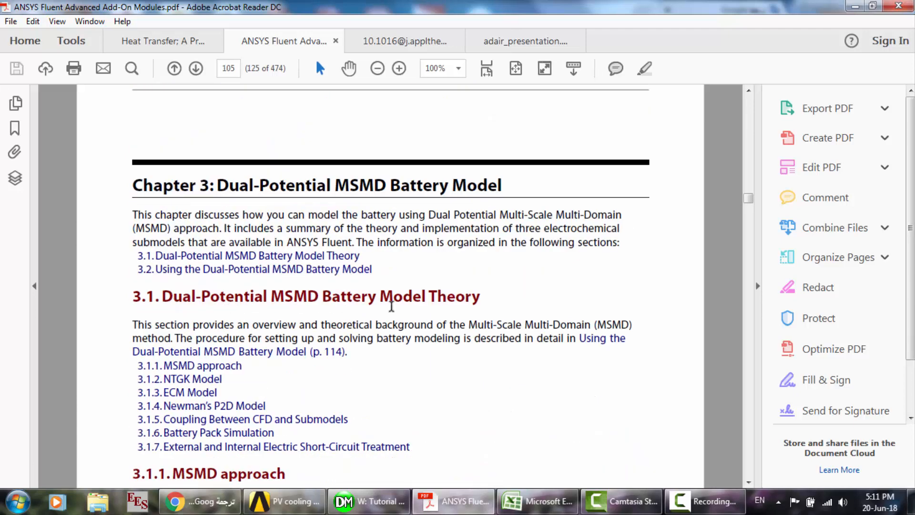
{"action": "scroll", "coordinate": [391, 305], "scroll_direction": "down", "scroll_amount": 10}
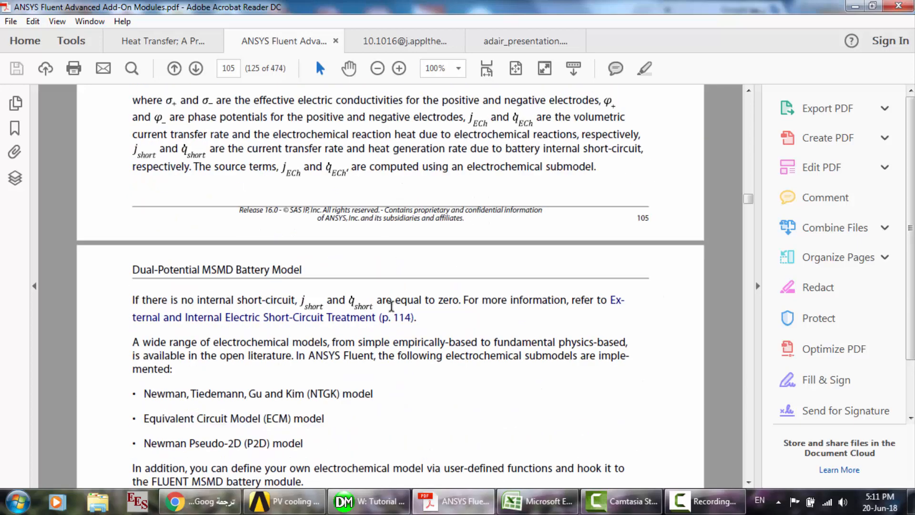
{"action": "scroll", "coordinate": [391, 306], "scroll_direction": "up", "scroll_amount": 4}
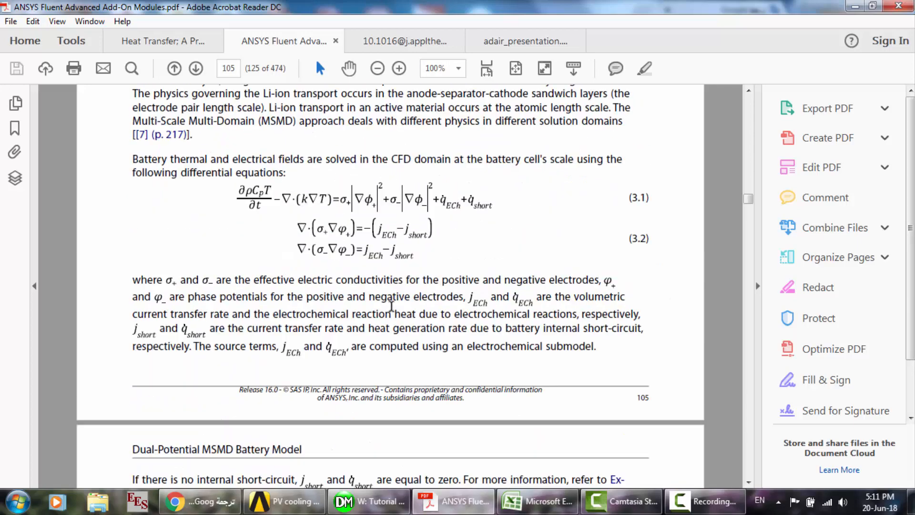
- Examine section 3.1.2 NTGK Model, including equations 3.3 to 3.6 for current transfer rate, depth of discharge and reaction heat
{"action": "scroll", "coordinate": [392, 306], "scroll_direction": "down", "scroll_amount": 5}
{"action": "scroll", "coordinate": [391, 305], "scroll_direction": "down", "scroll_amount": 5}
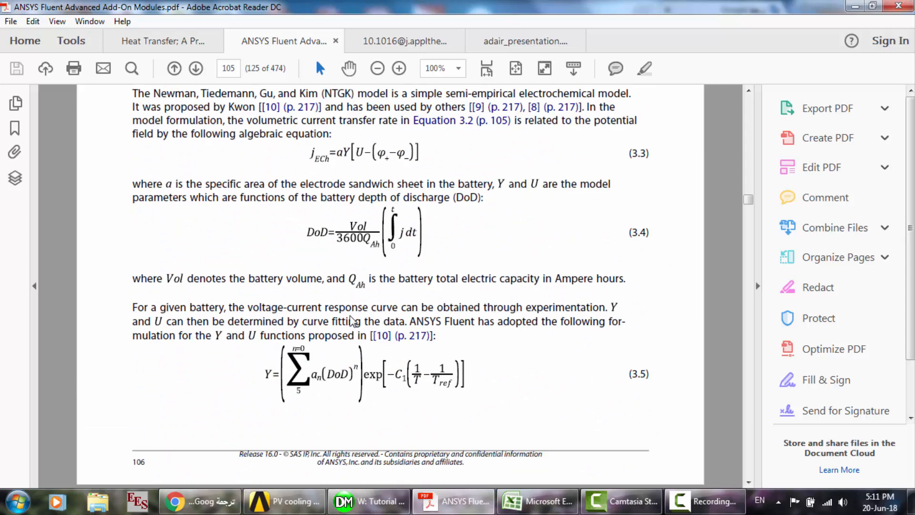
{"action": "scroll", "coordinate": [352, 321], "scroll_direction": "down", "scroll_amount": 6}
{"action": "scroll", "coordinate": [353, 320], "scroll_direction": "down", "scroll_amount": 2}
{"action": "scroll", "coordinate": [353, 320], "scroll_direction": "up", "scroll_amount": 15}
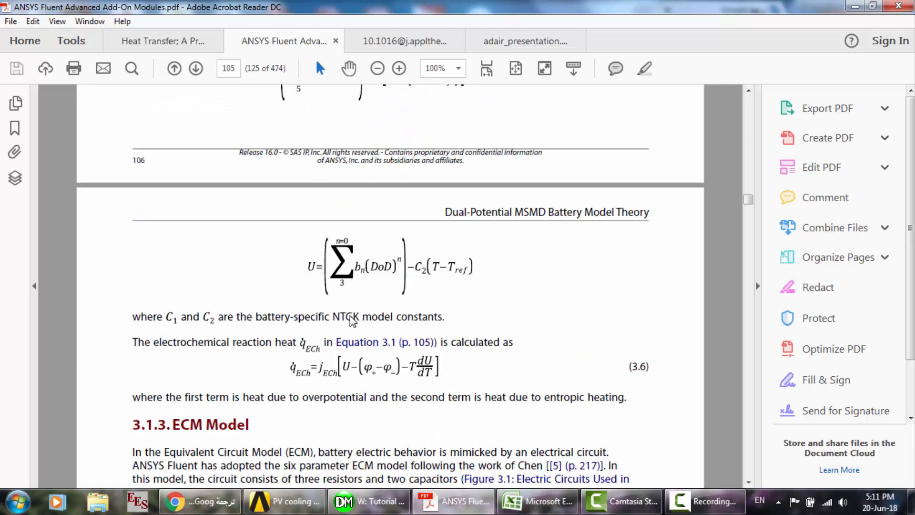
{"action": "scroll", "coordinate": [351, 316], "scroll_direction": "up", "scroll_amount": 5}
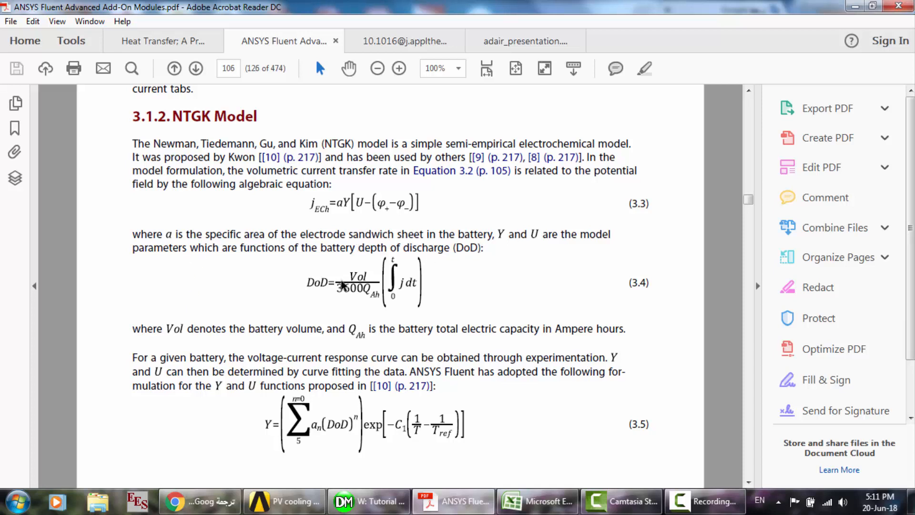
{"action": "scroll", "coordinate": [329, 293], "scroll_direction": "down", "scroll_amount": 10}
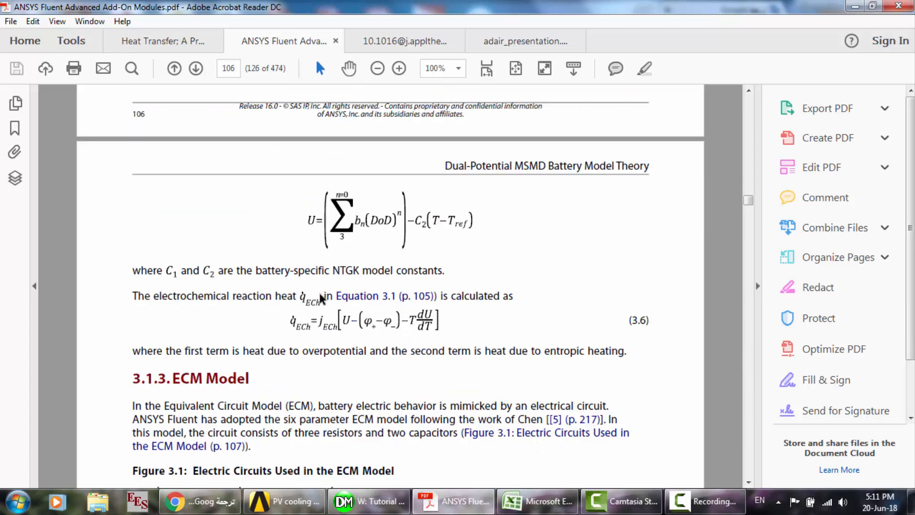
{"action": "scroll", "coordinate": [321, 299], "scroll_direction": "down", "scroll_amount": 2}
{"action": "scroll", "coordinate": [322, 298], "scroll_direction": "down", "scroll_amount": 2}
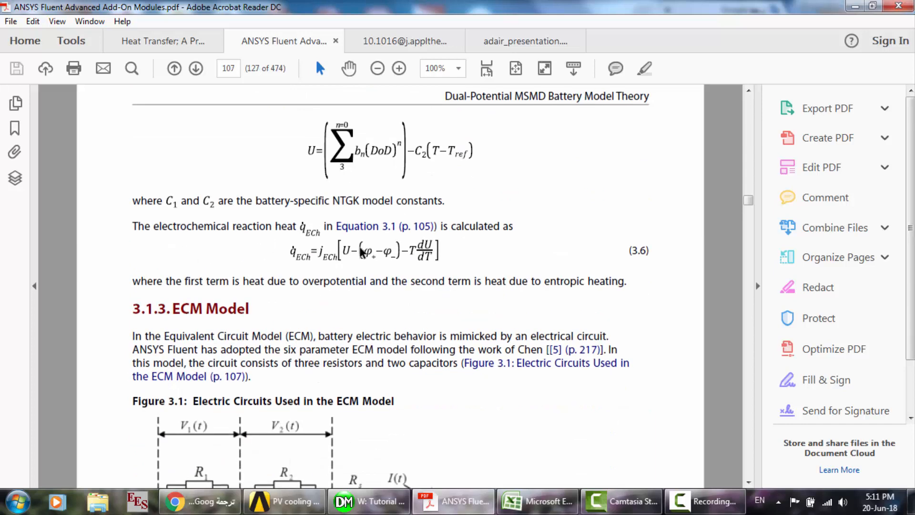
{"action": "scroll", "coordinate": [362, 253], "scroll_direction": "up", "scroll_amount": 5}
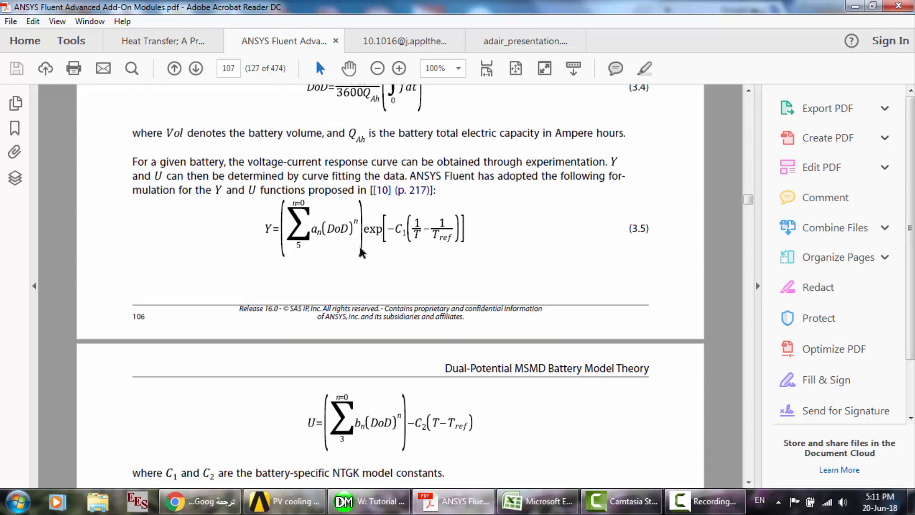
{"action": "scroll", "coordinate": [362, 253], "scroll_direction": "up", "scroll_amount": 3}
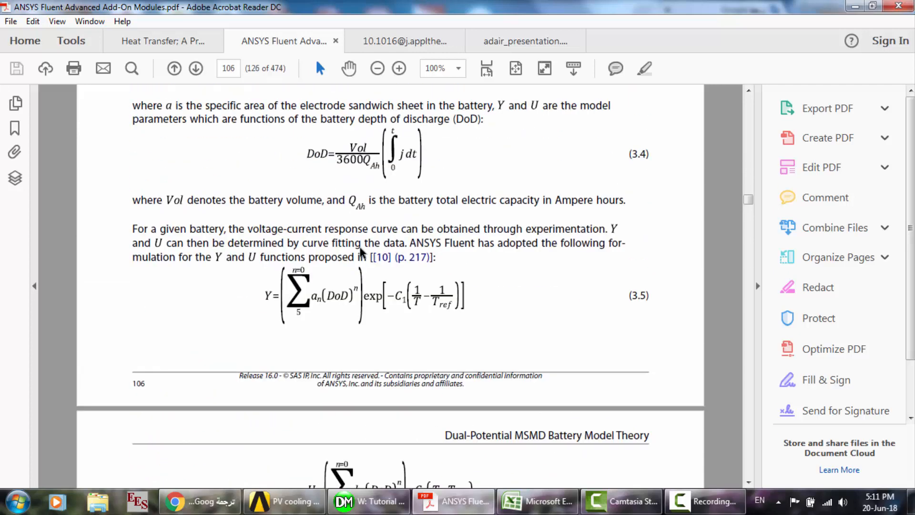
{"action": "scroll", "coordinate": [363, 252], "scroll_direction": "up", "scroll_amount": 2}
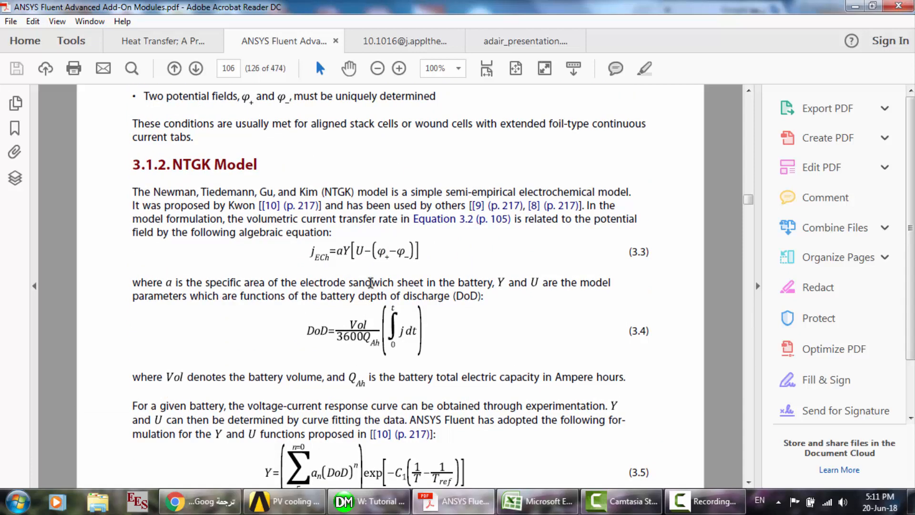
{"action": "scroll", "coordinate": [487, 289], "scroll_direction": "down", "scroll_amount": 6}
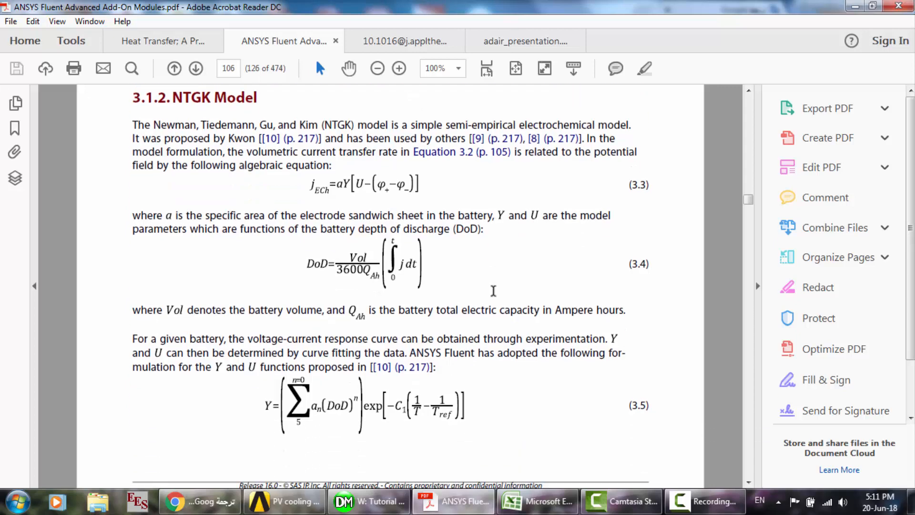
- Examine section 3.1.3 ECM Model, including the electric circuit in Figure 3.1 and the voltage-current equations 3.7
{"action": "scroll", "coordinate": [493, 290], "scroll_direction": "down", "scroll_amount": 9}
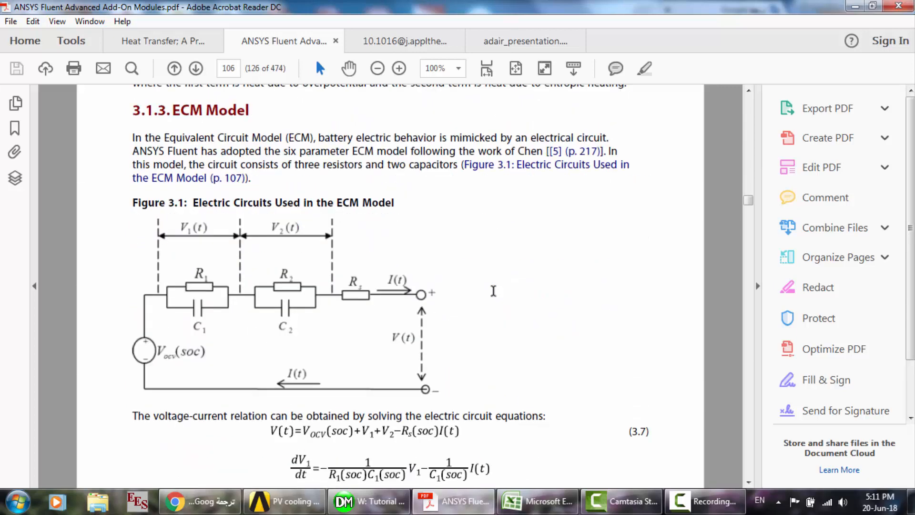
{"action": "scroll", "coordinate": [493, 291], "scroll_direction": "down", "scroll_amount": 8}
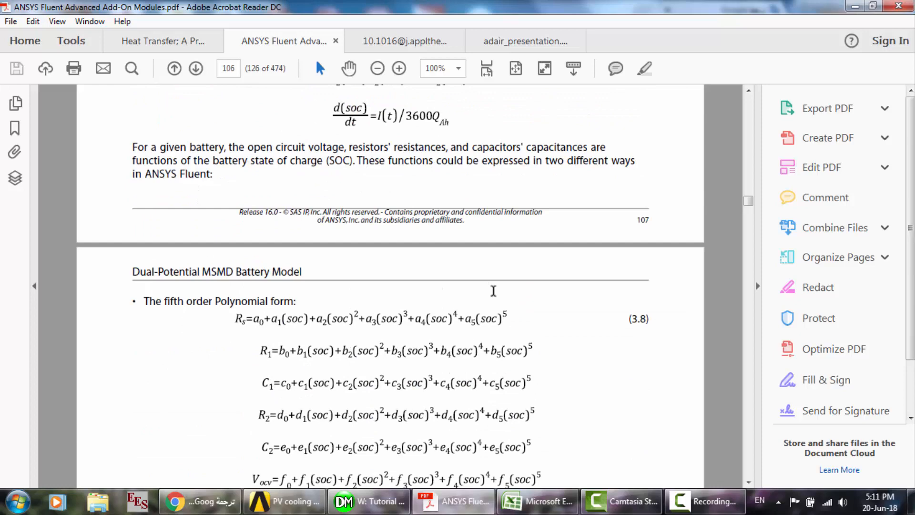
{"action": "scroll", "coordinate": [493, 291], "scroll_direction": "up", "scroll_amount": 6}
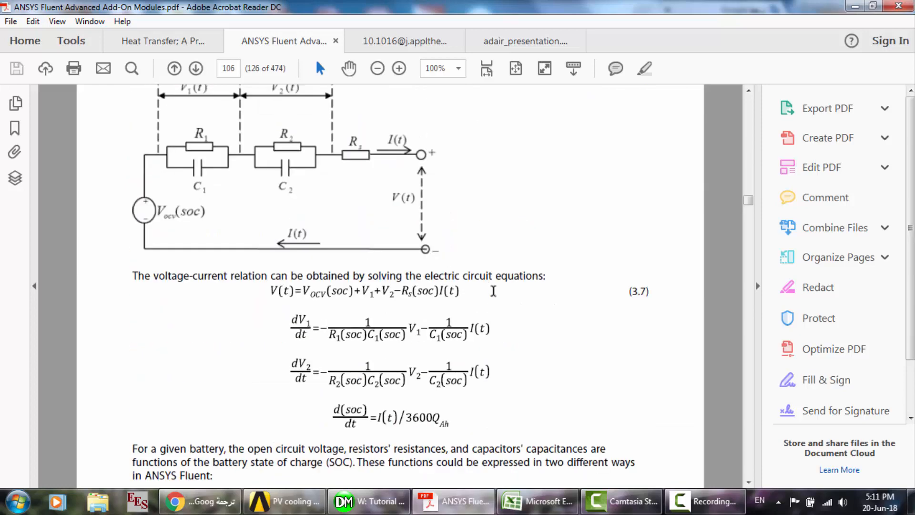
{"action": "scroll", "coordinate": [494, 291], "scroll_direction": "down", "scroll_amount": 6}
{"action": "scroll", "coordinate": [493, 291], "scroll_direction": "up", "scroll_amount": 9}
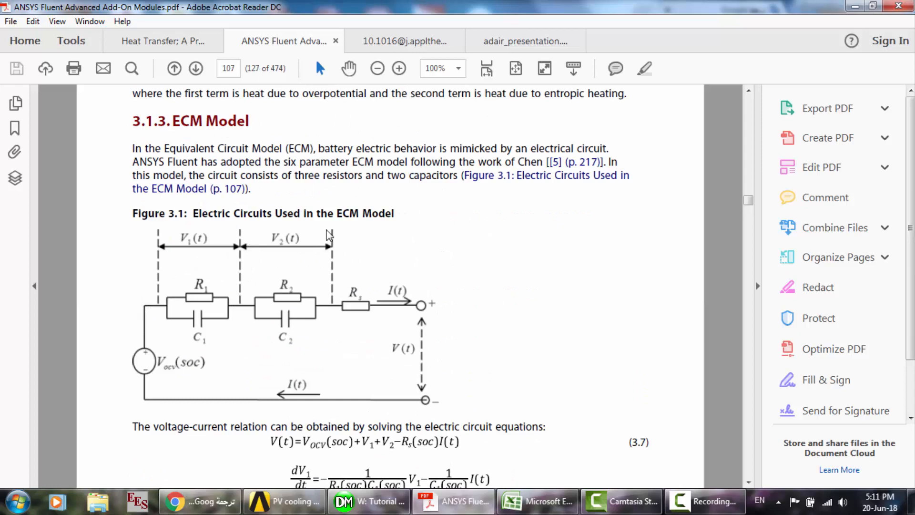
{"action": "scroll", "coordinate": [329, 235], "scroll_direction": "down", "scroll_amount": 10}
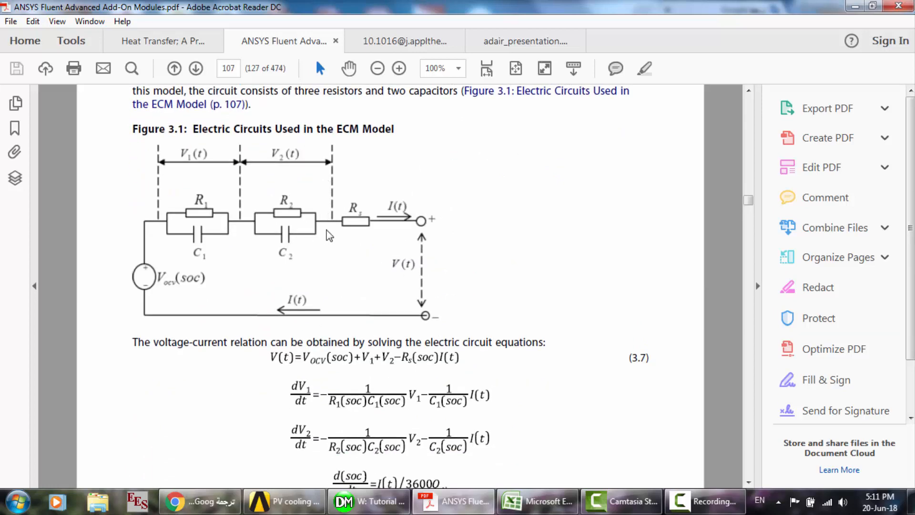
- Look through section 3.1.4 Newman's P2D Model, including Figure 3.2 and its conservation and source term equations
{"action": "scroll", "coordinate": [329, 235], "scroll_direction": "down", "scroll_amount": 3}
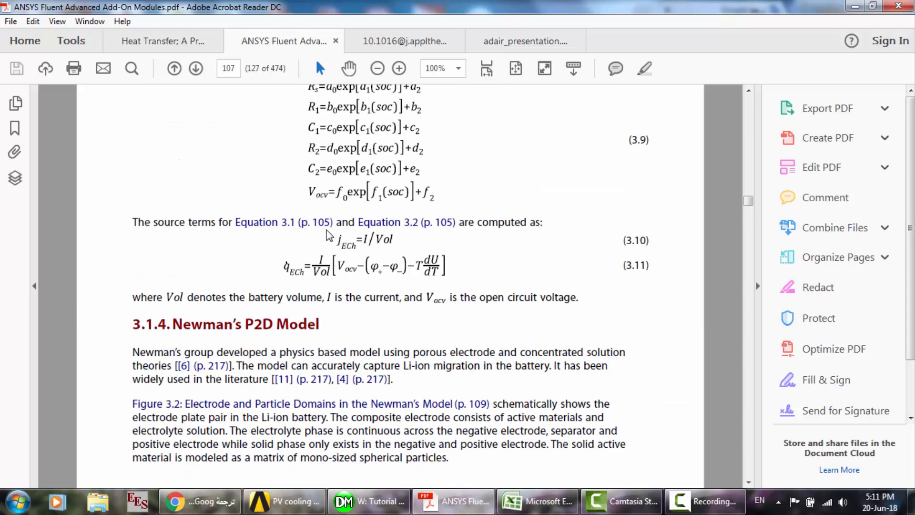
{"action": "scroll", "coordinate": [329, 235], "scroll_direction": "down", "scroll_amount": 3}
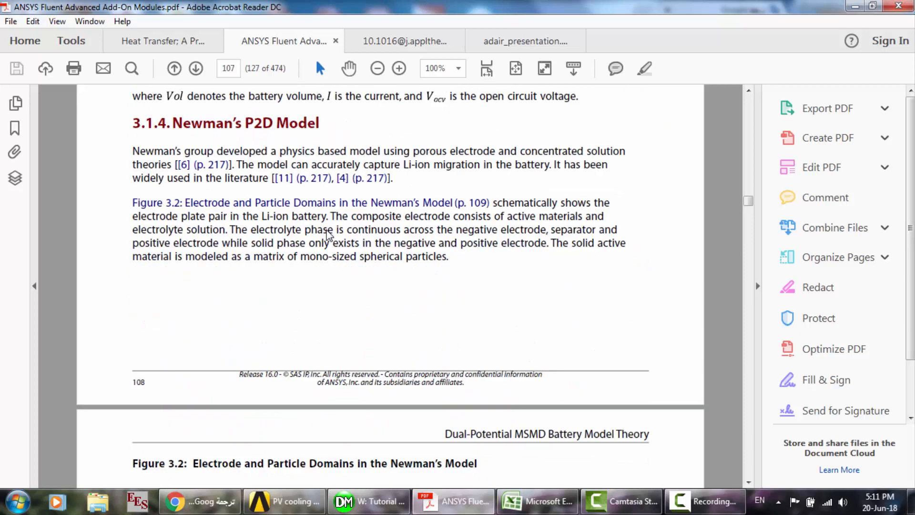
{"action": "scroll", "coordinate": [329, 234], "scroll_direction": "down", "scroll_amount": 3}
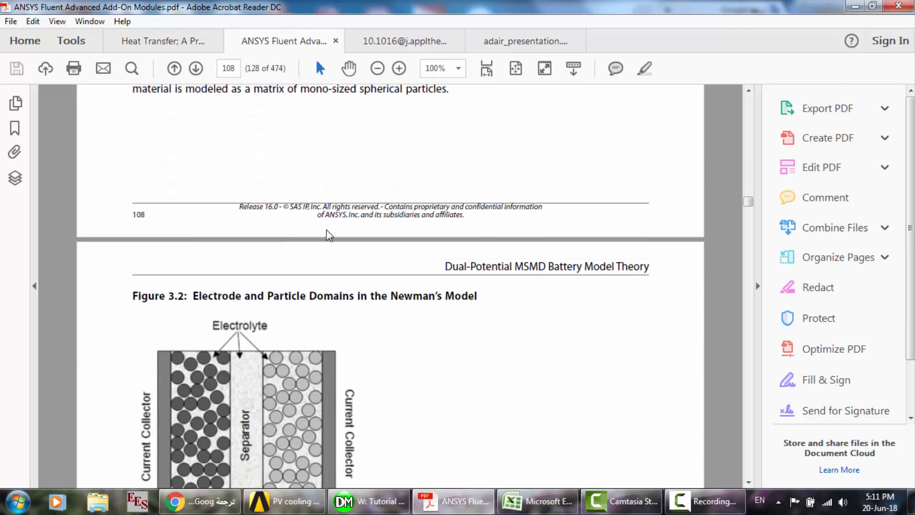
{"action": "scroll", "coordinate": [329, 234], "scroll_direction": "down", "scroll_amount": 12}
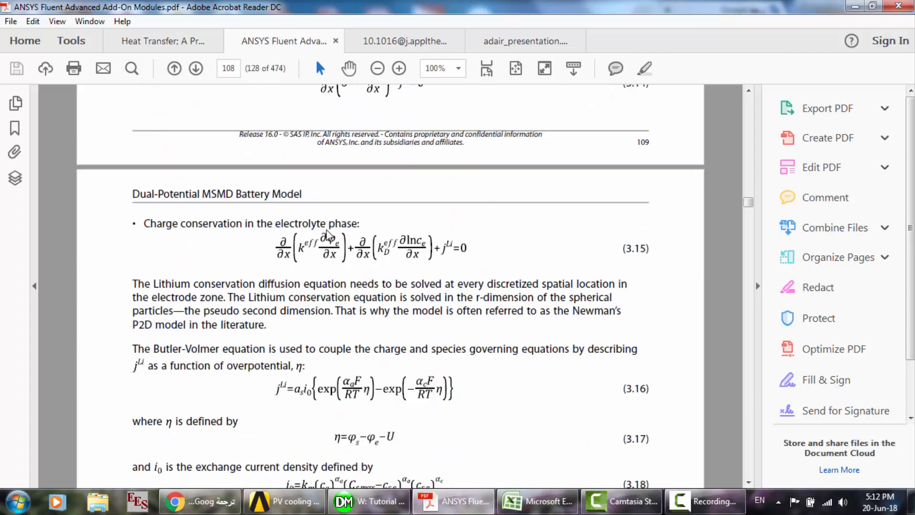
{"action": "scroll", "coordinate": [327, 235], "scroll_direction": "down", "scroll_amount": 15}
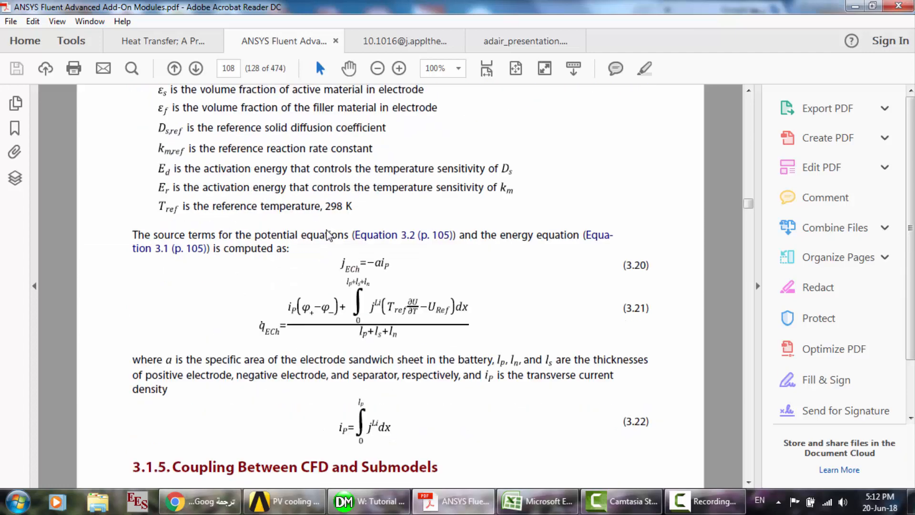
- Read section 3.1.5 Coupling Between CFD and Submodels and section 3.1.6 Battery Pack Simulation with Figure 3.3
{"action": "scroll", "coordinate": [327, 234], "scroll_direction": "down", "scroll_amount": 5}
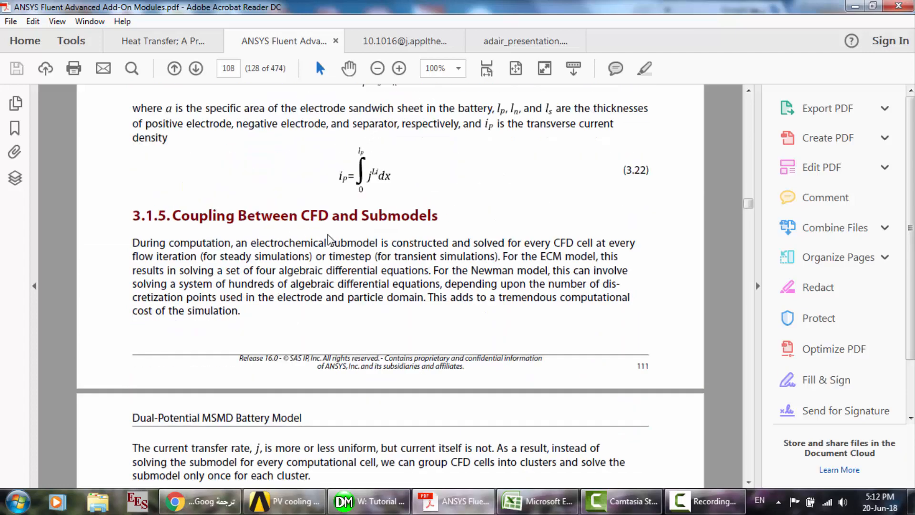
{"action": "scroll", "coordinate": [328, 235], "scroll_direction": "down", "scroll_amount": 10}
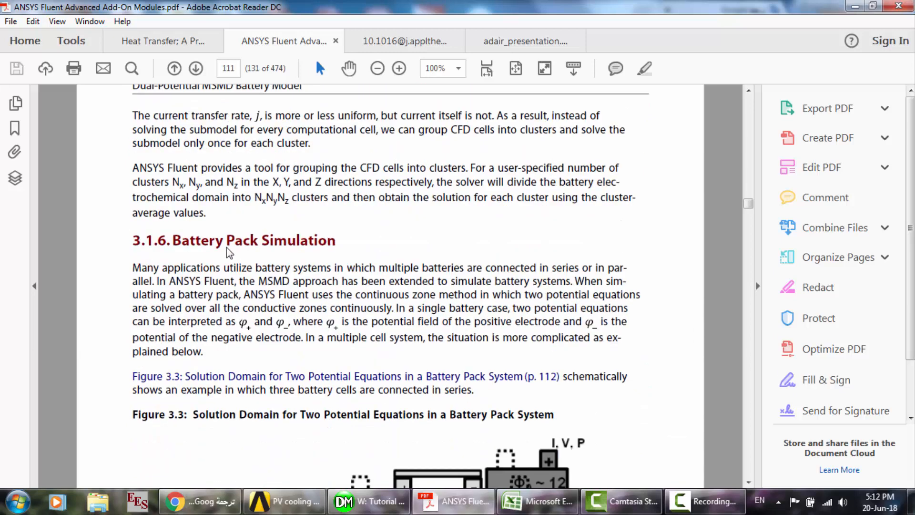
{"action": "scroll", "coordinate": [302, 265], "scroll_direction": "down", "scroll_amount": 5}
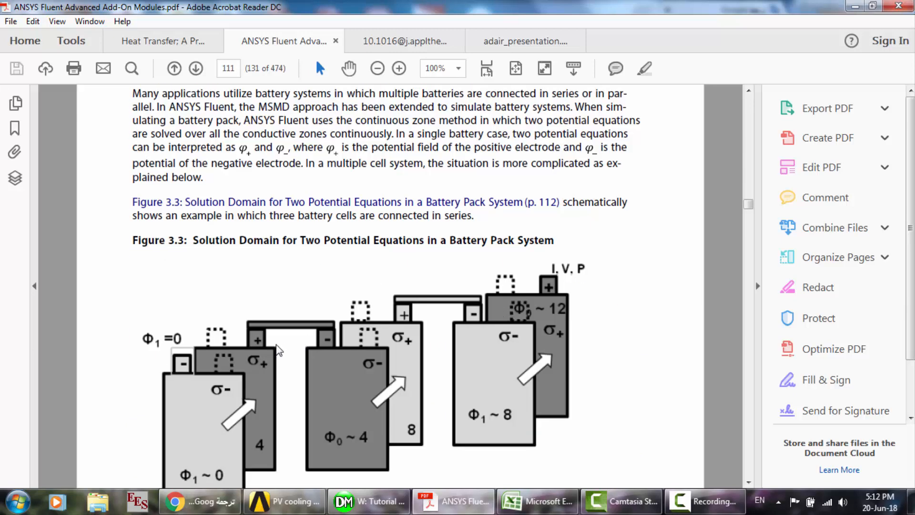
- Examine the battery pack solution domain in Figure 3.3 and the Battery Connections figure comparing real and virtual connections
{"action": "scroll", "coordinate": [278, 348], "scroll_direction": "down", "scroll_amount": 6}
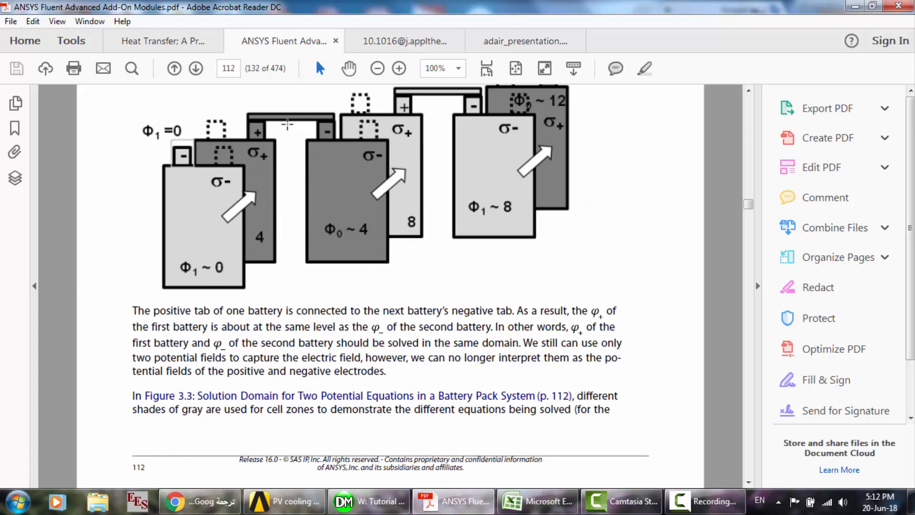
{"action": "scroll", "coordinate": [324, 134], "scroll_direction": "up", "scroll_amount": 1}
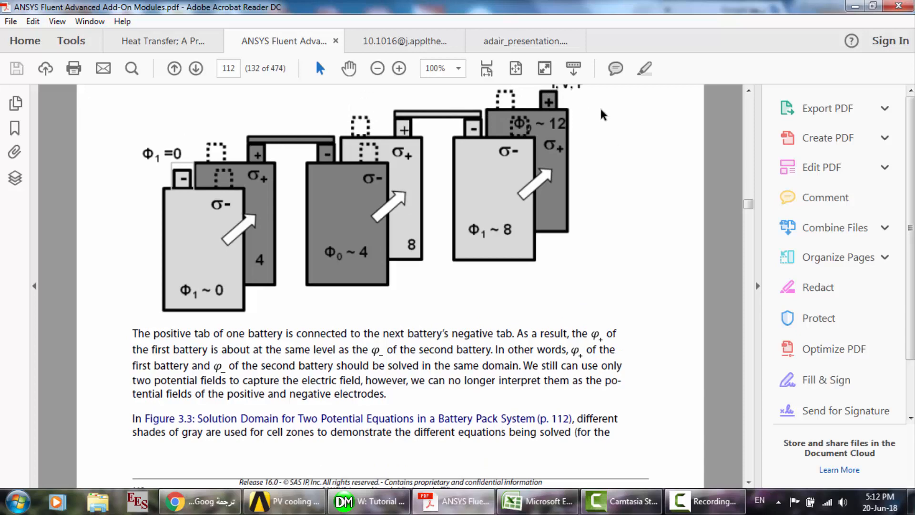
{"action": "scroll", "coordinate": [587, 114], "scroll_direction": "up", "scroll_amount": 1}
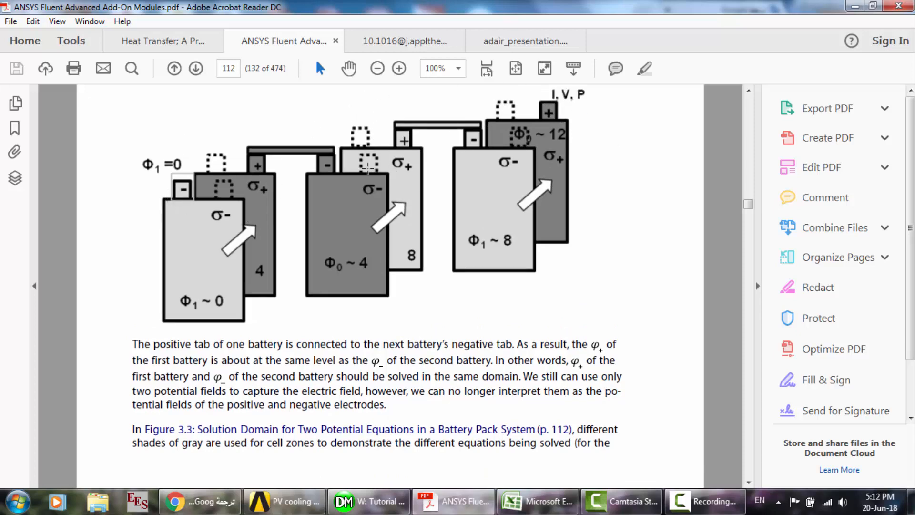
{"action": "scroll", "coordinate": [369, 168], "scroll_direction": "down", "scroll_amount": 10}
{"action": "scroll", "coordinate": [368, 168], "scroll_direction": "down", "scroll_amount": 5}
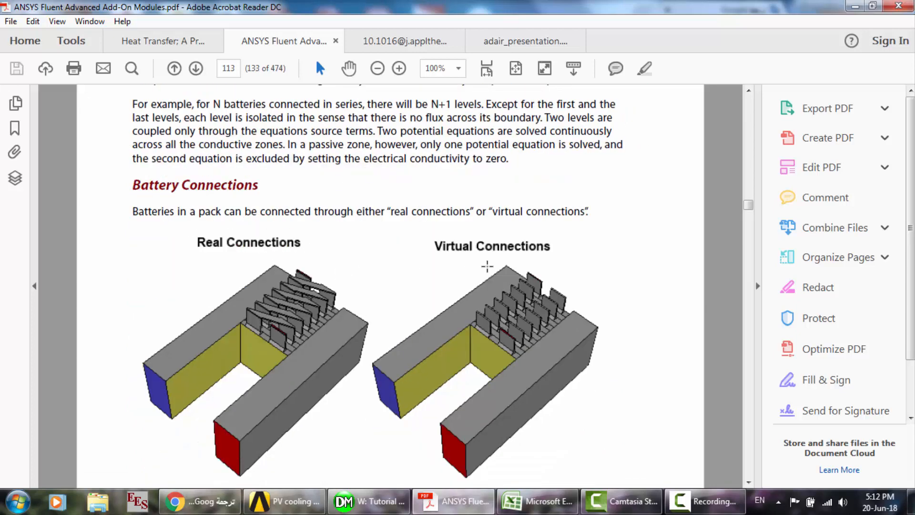
{"action": "scroll", "coordinate": [495, 274], "scroll_direction": "down", "scroll_amount": 1}
{"action": "scroll", "coordinate": [243, 291], "scroll_direction": "down", "scroll_amount": 10}
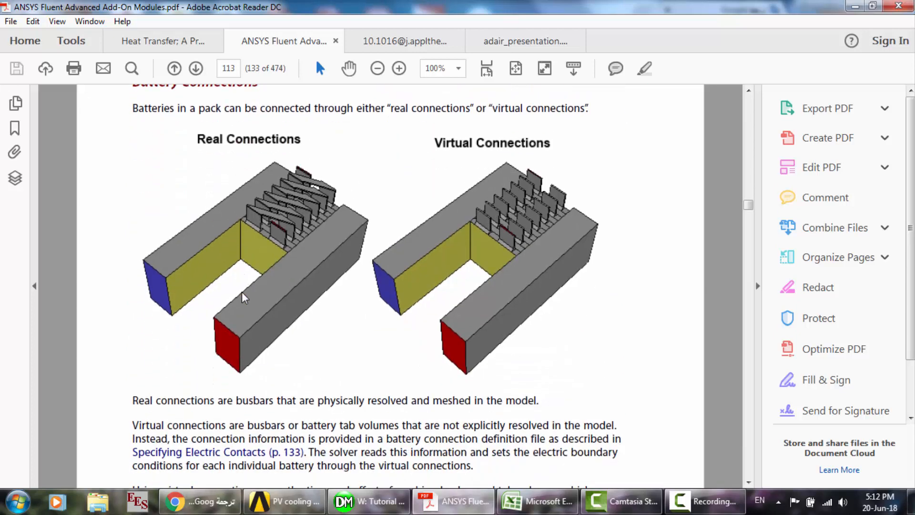
- Look through section 3.1.7 on external and internal short-circuits and section 3.2 Using the Dual-Potential MSMD Battery Model
{"action": "scroll", "coordinate": [245, 298], "scroll_direction": "down", "scroll_amount": 4}
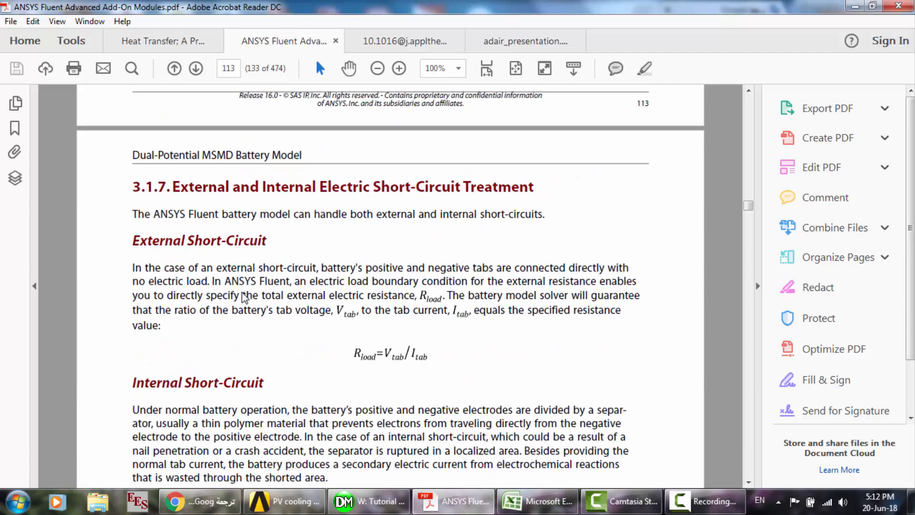
{"action": "scroll", "coordinate": [279, 273], "scroll_direction": "down", "scroll_amount": 1}
{"action": "scroll", "coordinate": [279, 273], "scroll_direction": "down", "scroll_amount": 10}
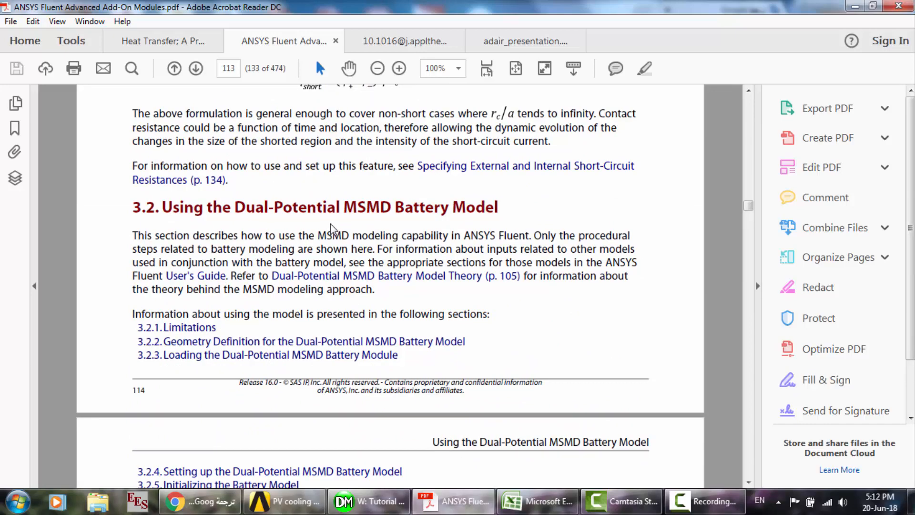
{"action": "scroll", "coordinate": [331, 225], "scroll_direction": "down", "scroll_amount": 3}
{"action": "scroll", "coordinate": [330, 225], "scroll_direction": "down", "scroll_amount": 16}
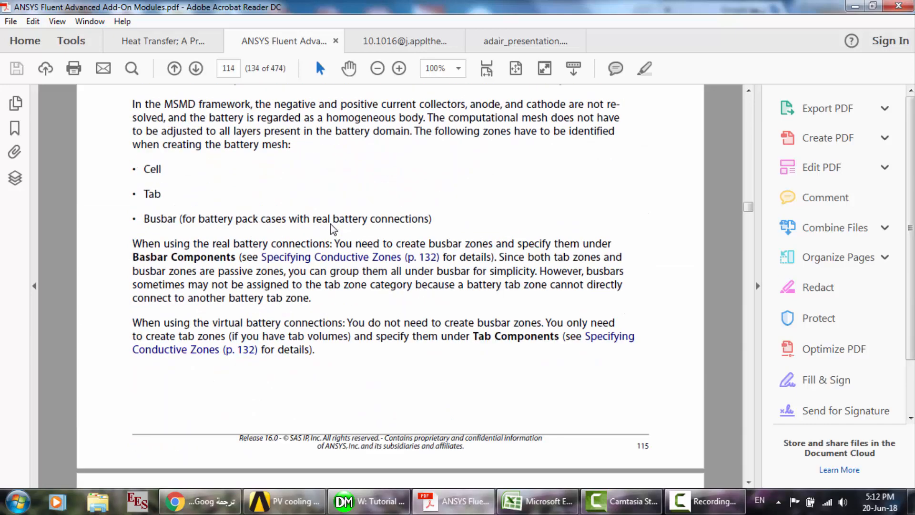
{"action": "scroll", "coordinate": [331, 225], "scroll_direction": "up", "scroll_amount": 3}
{"action": "scroll", "coordinate": [331, 225], "scroll_direction": "up", "scroll_amount": 12}
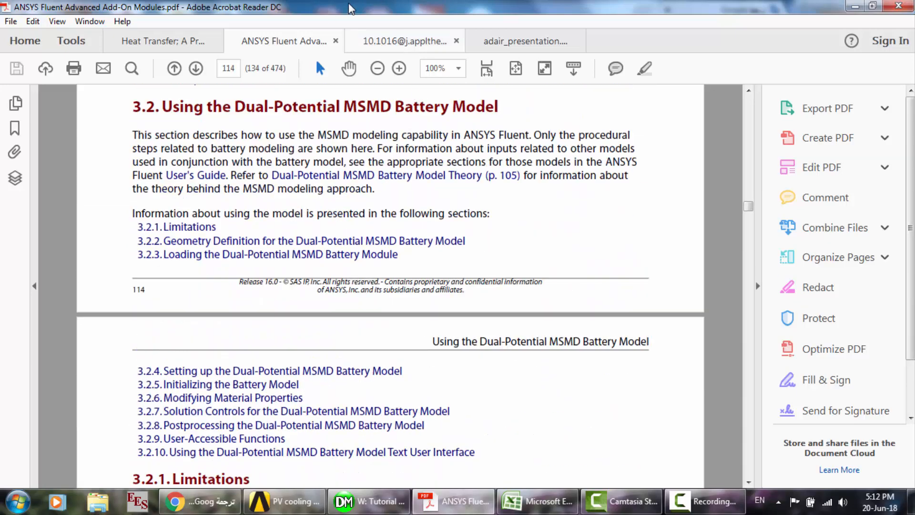
{"action": "left_click", "coordinate": [706, 502]}
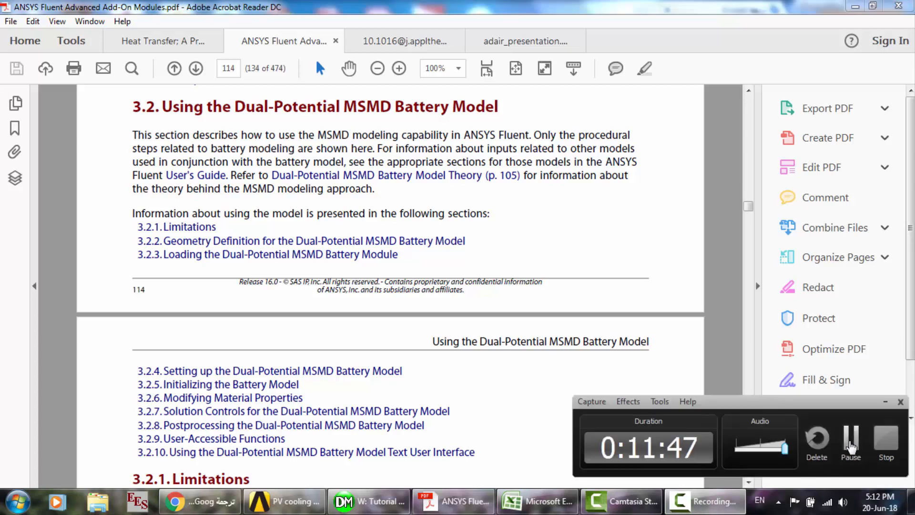
{"action": "left_click", "coordinate": [852, 443]}
- Open the paper on comparing cooling methods for lithium ion battery cells and examine the battery model geometry and photo in Fig. 1
{"action": "left_click", "coordinate": [405, 41]}
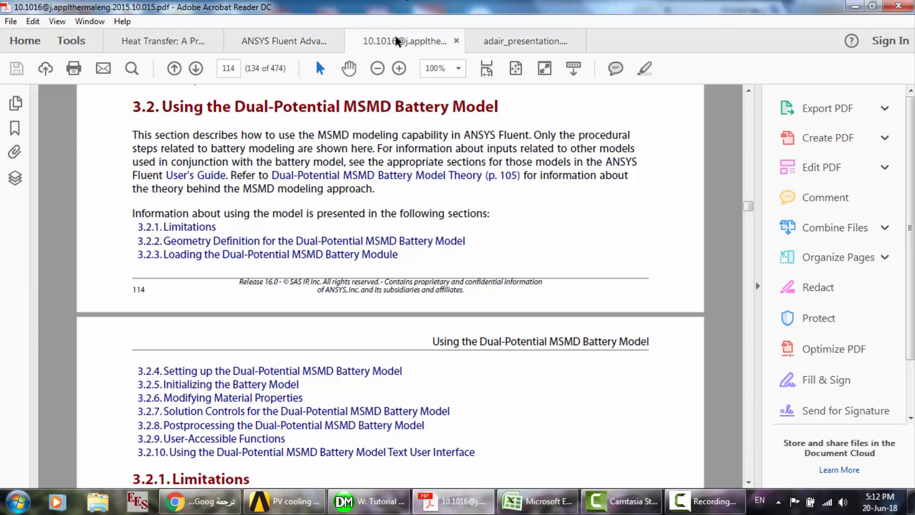
{"action": "scroll", "coordinate": [194, 244], "scroll_direction": "down", "scroll_amount": 4}
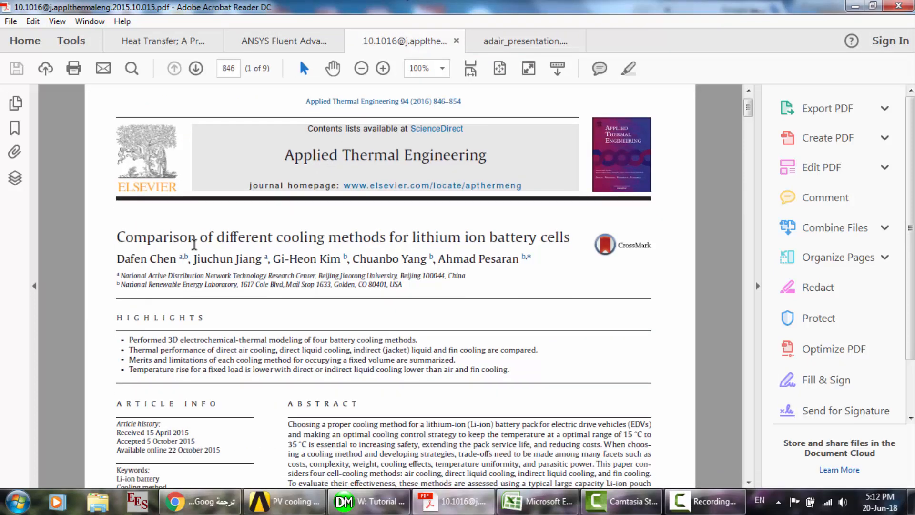
{"action": "scroll", "coordinate": [195, 244], "scroll_direction": "down", "scroll_amount": 12}
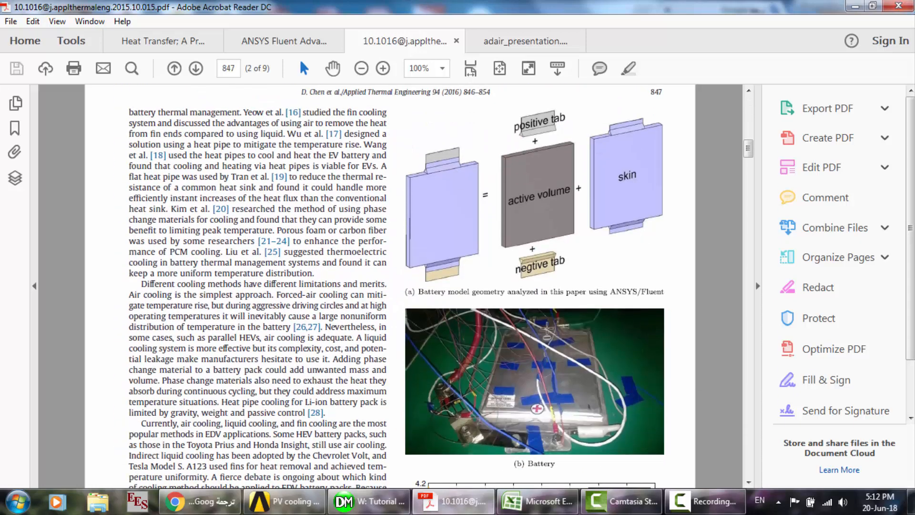
{"action": "scroll", "coordinate": [389, 317], "scroll_direction": "down", "scroll_amount": 2}
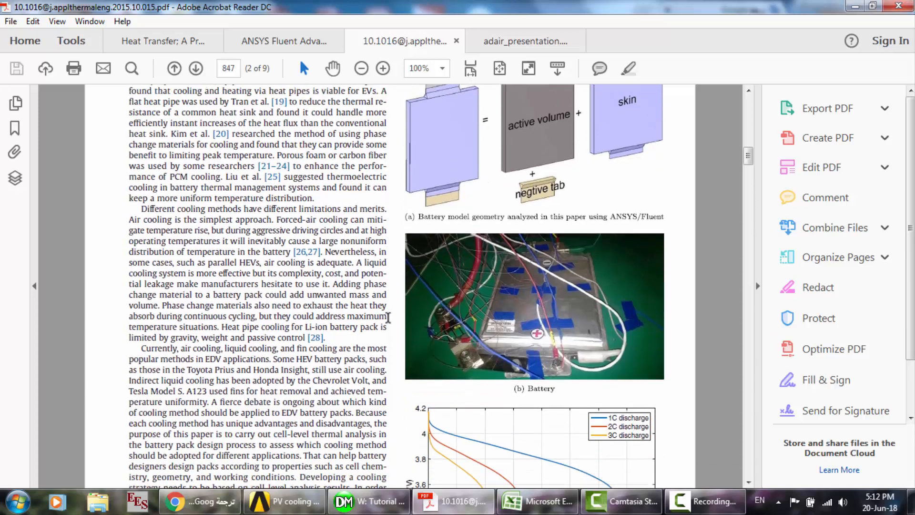
{"action": "scroll", "coordinate": [389, 317], "scroll_direction": "down", "scroll_amount": 3}
{"action": "scroll", "coordinate": [447, 119], "scroll_direction": "up", "scroll_amount": 4}
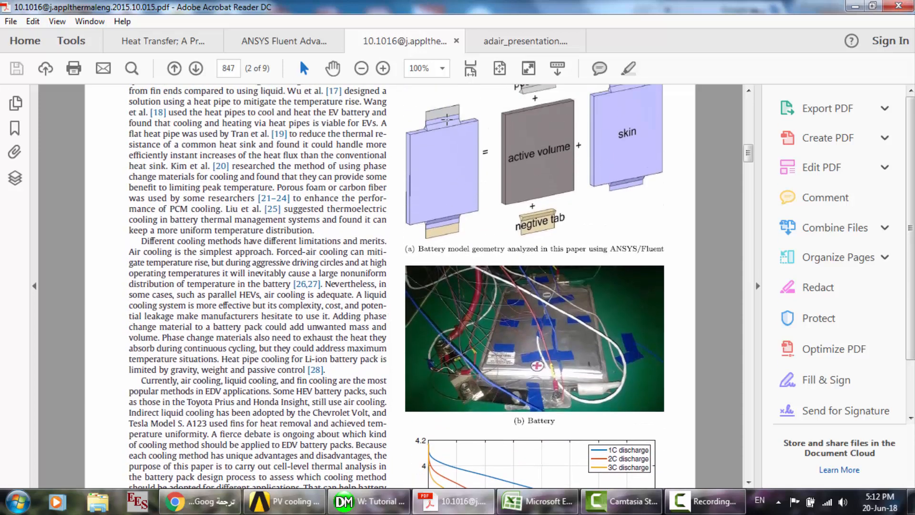
{"action": "scroll", "coordinate": [447, 120], "scroll_direction": "up", "scroll_amount": 1}
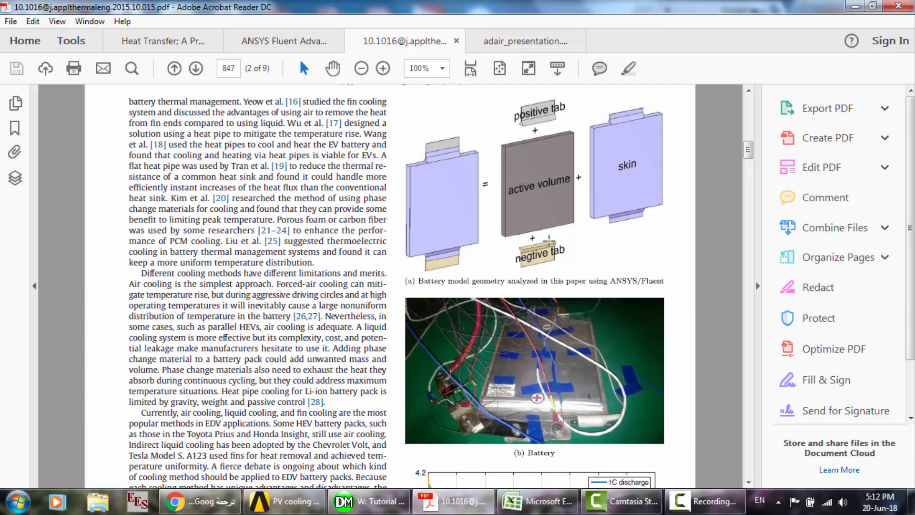
- Examine the discharge curves in Fig. 1(c) and the simulated and experimental voltage and temperature plots in Fig. 2
{"action": "scroll", "coordinate": [612, 177], "scroll_direction": "down", "scroll_amount": 8}
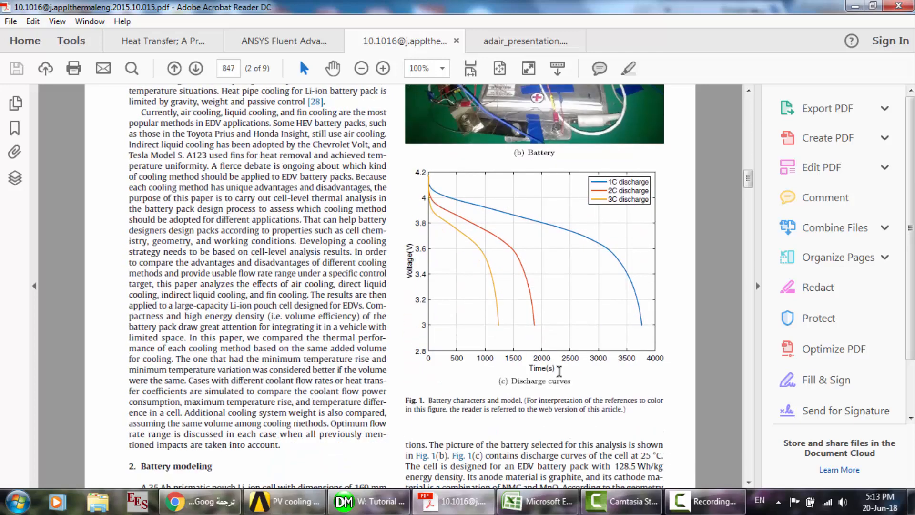
{"action": "scroll", "coordinate": [560, 371], "scroll_direction": "down", "scroll_amount": 12}
{"action": "scroll", "coordinate": [559, 370], "scroll_direction": "up", "scroll_amount": 3}
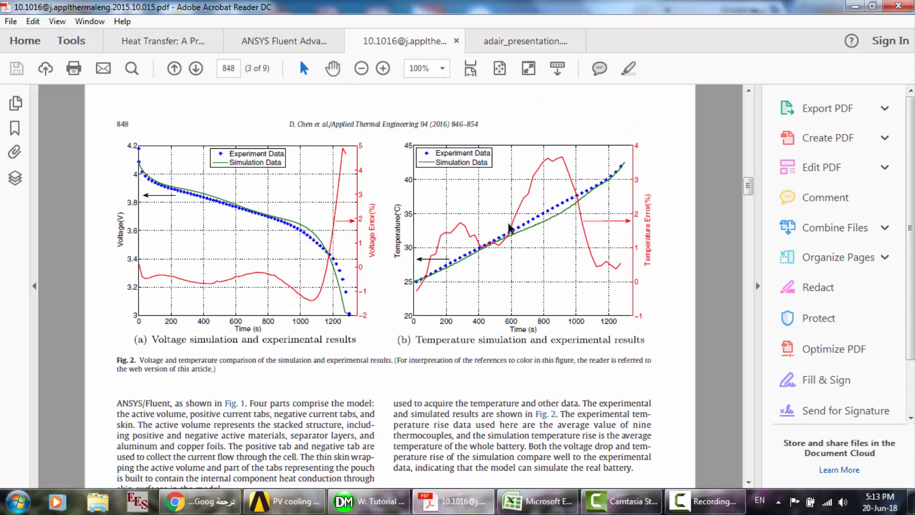
- Return to the abstract, enlarge the page to 150%, and select the opening sentence about keeping the battery at 15 °C to 35 °C
{"action": "scroll", "coordinate": [553, 193], "scroll_direction": "up", "scroll_amount": 10}
{"action": "scroll", "coordinate": [553, 194], "scroll_direction": "up", "scroll_amount": 10}
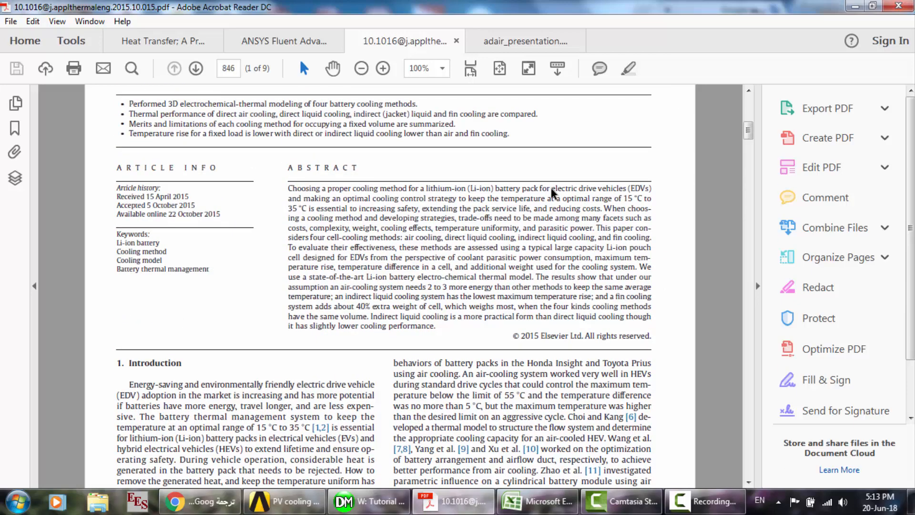
{"action": "left_click", "coordinate": [421, 68]}
{"action": "type", "text": "150"}
{"action": "key", "text": "Return"}
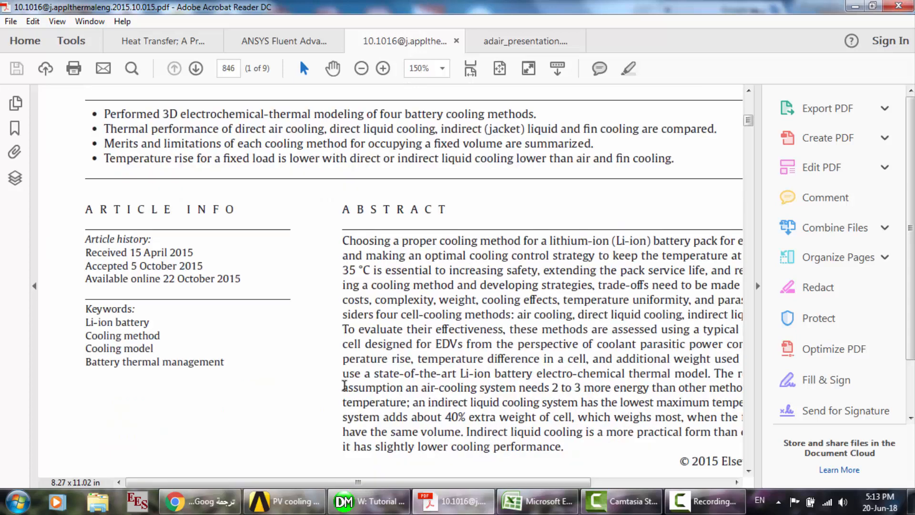
{"action": "left_click_drag", "start_coordinate": [282, 486], "coordinate": [402, 484]}
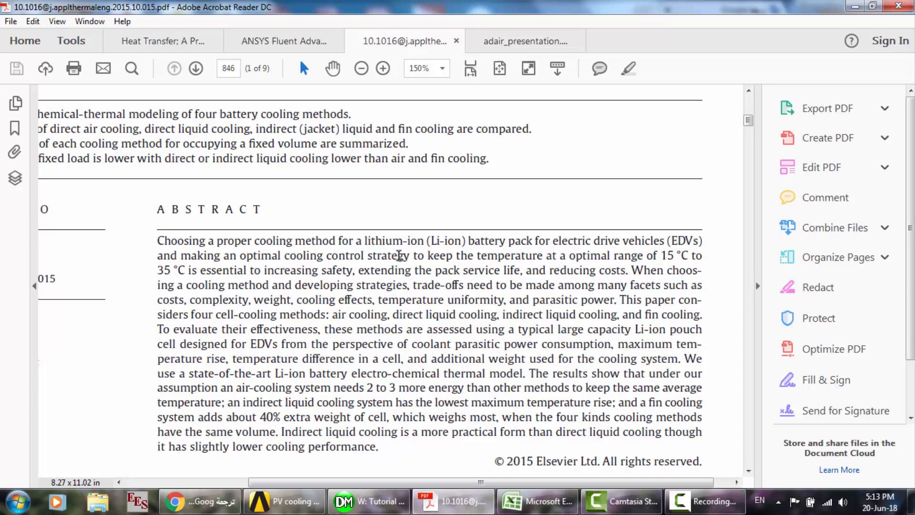
{"action": "left_click_drag", "start_coordinate": [399, 255], "coordinate": [674, 257]}
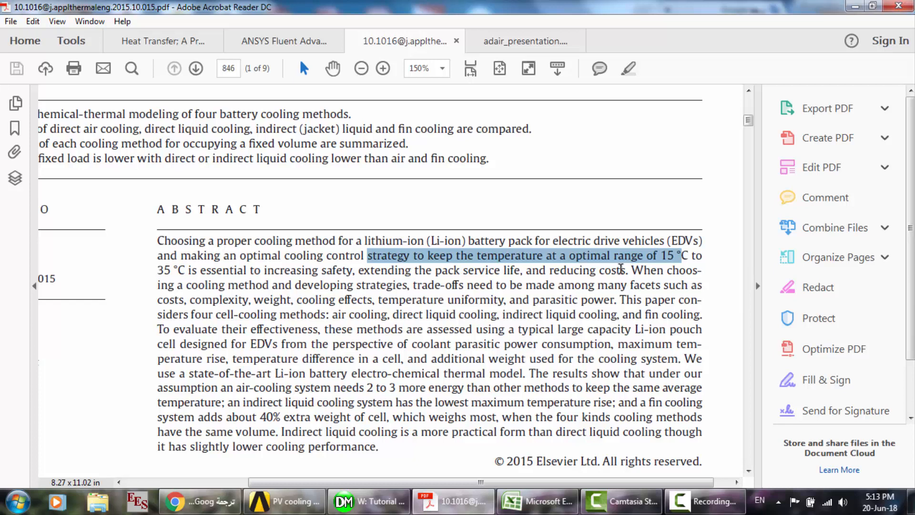
{"action": "left_click_drag", "start_coordinate": [148, 244], "coordinate": [640, 271]}
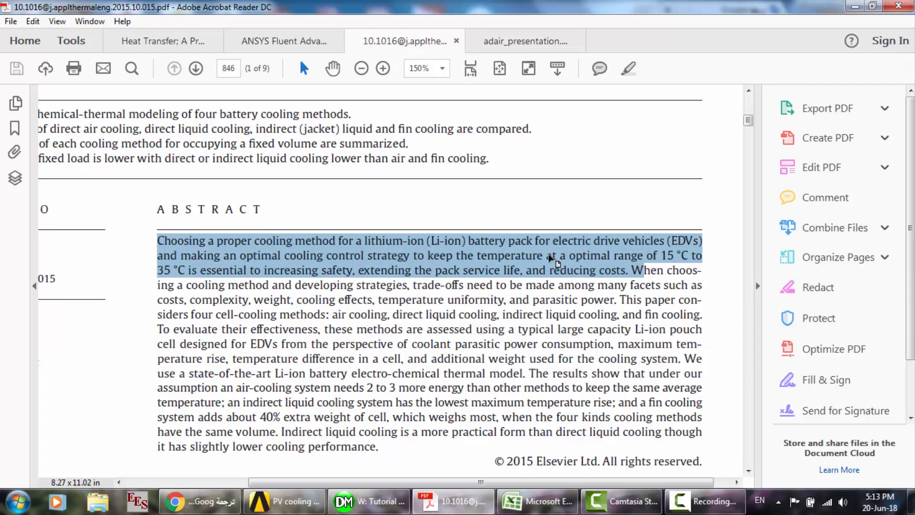
- Reset the zoom to 100% and examine the four cooling configurations in Fig. 3, the Table 1 material properties and the battery cooling loop
{"action": "scroll", "coordinate": [550, 258], "scroll_direction": "down", "scroll_amount": 10}
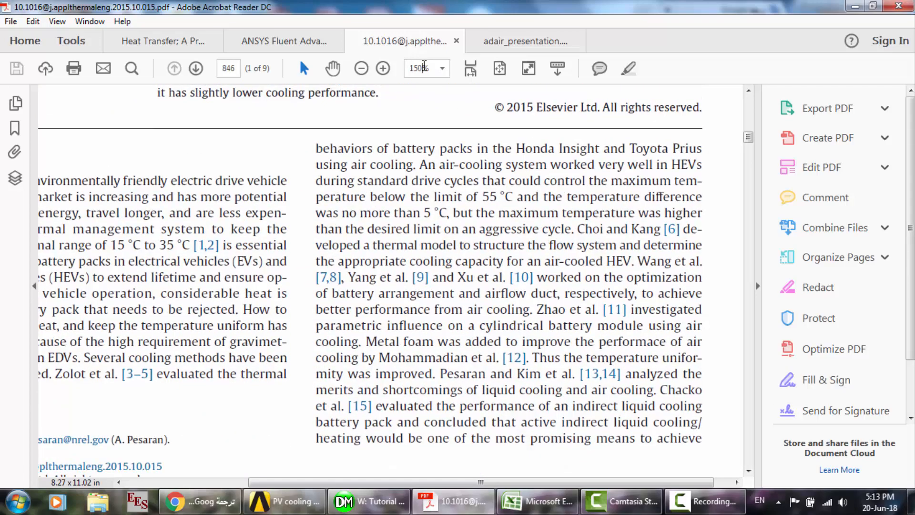
{"action": "left_click", "coordinate": [425, 68]}
{"action": "type", "text": "100"}
{"action": "key", "text": "Return"}
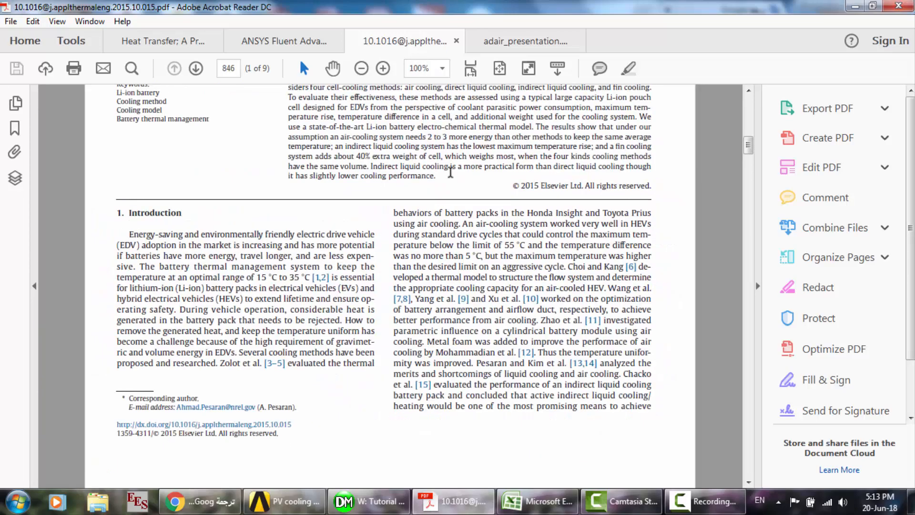
{"action": "scroll", "coordinate": [450, 172], "scroll_direction": "down", "scroll_amount": 15}
{"action": "scroll", "coordinate": [450, 172], "scroll_direction": "down", "scroll_amount": 12}
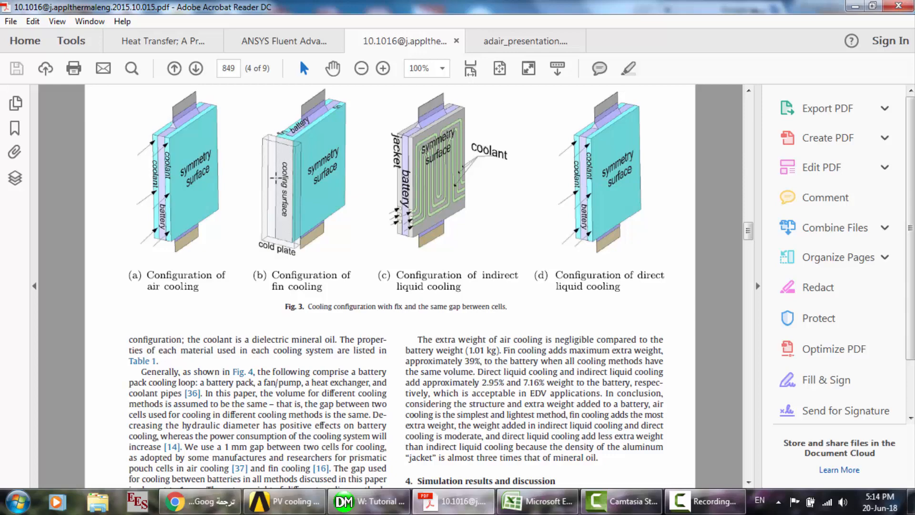
{"action": "scroll", "coordinate": [276, 177], "scroll_direction": "down", "scroll_amount": 3}
{"action": "scroll", "coordinate": [276, 178], "scroll_direction": "down", "scroll_amount": 10}
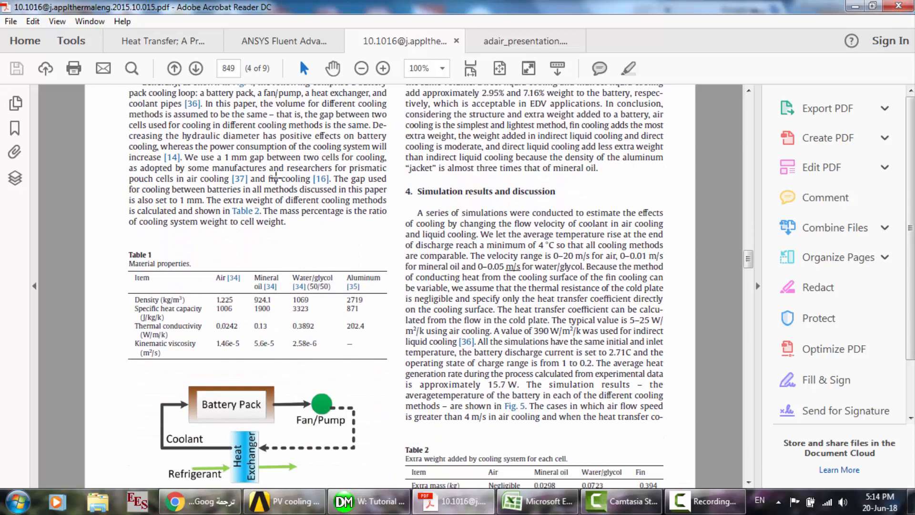
{"action": "scroll", "coordinate": [276, 178], "scroll_direction": "up", "scroll_amount": 8}
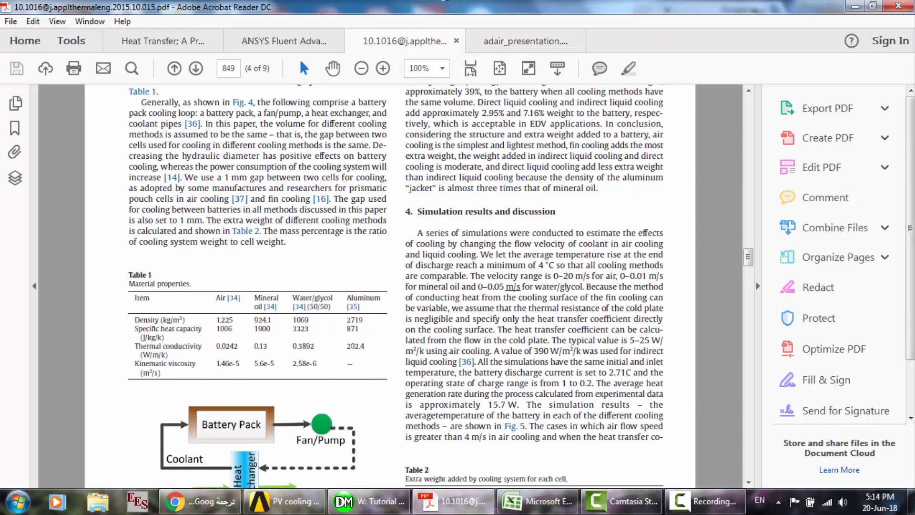
- Open the Thermal Management of Lithium-ion Battery Packs presentation and look through its slides from the title to the Conclusions
{"action": "left_click", "coordinate": [511, 42]}
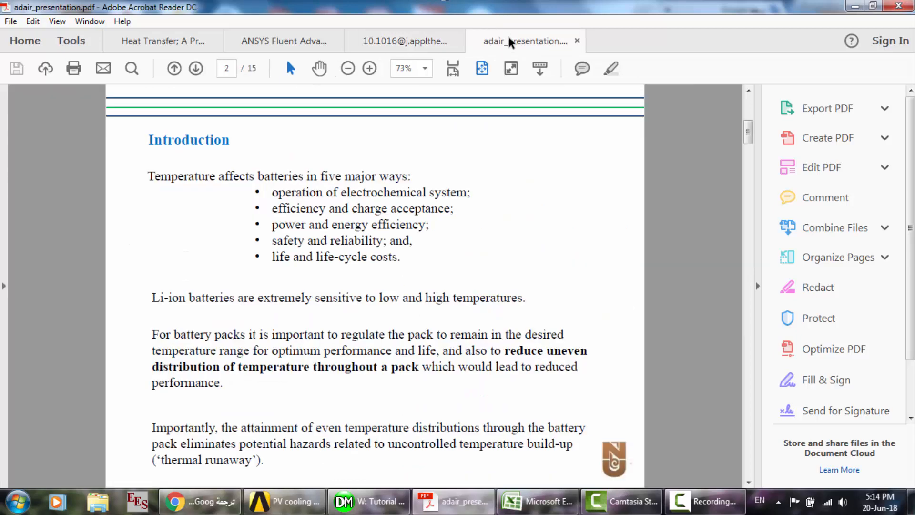
{"action": "scroll", "coordinate": [466, 139], "scroll_direction": "up", "scroll_amount": 3}
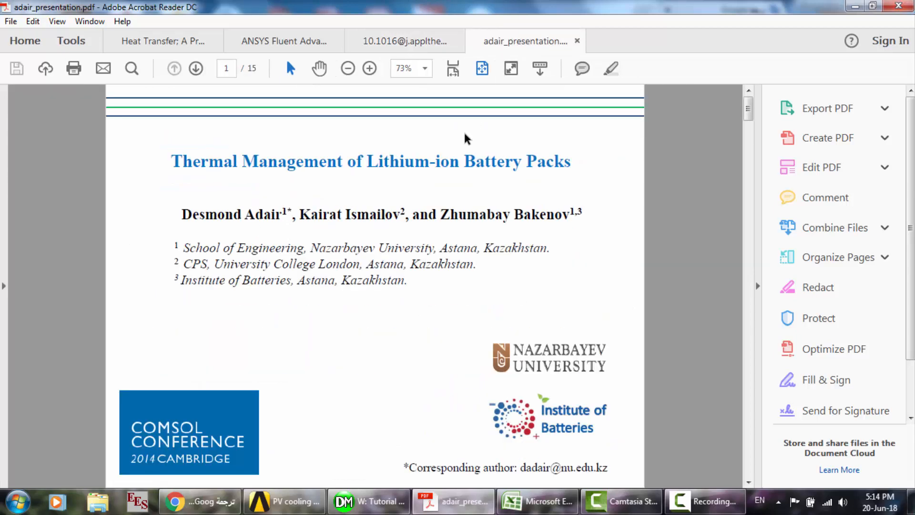
{"action": "scroll", "coordinate": [467, 139], "scroll_direction": "down", "scroll_amount": 6}
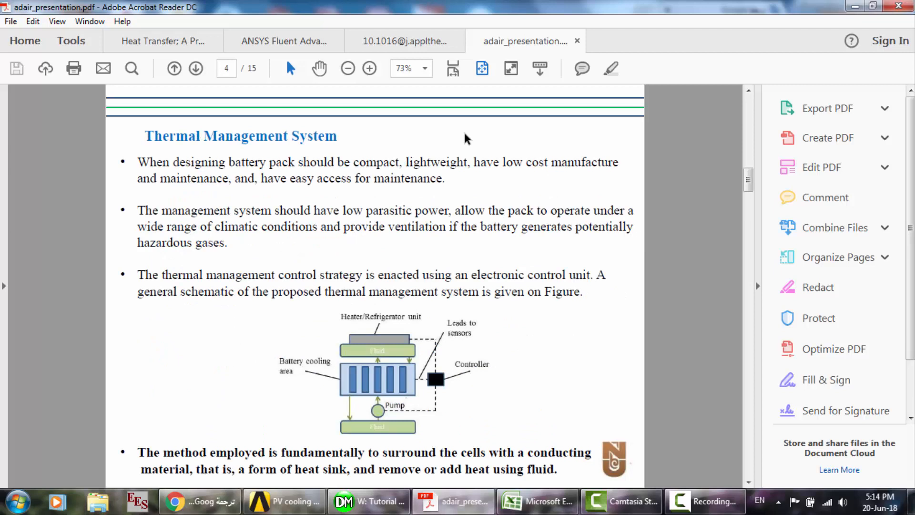
{"action": "scroll", "coordinate": [466, 139], "scroll_direction": "down", "scroll_amount": 2}
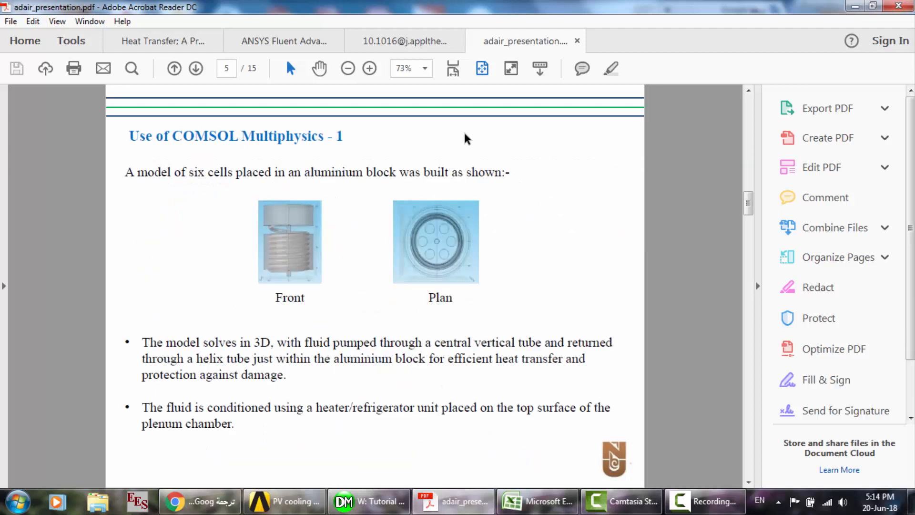
{"action": "scroll", "coordinate": [466, 138], "scroll_direction": "down", "scroll_amount": 2}
{"action": "scroll", "coordinate": [466, 138], "scroll_direction": "down", "scroll_amount": 2}
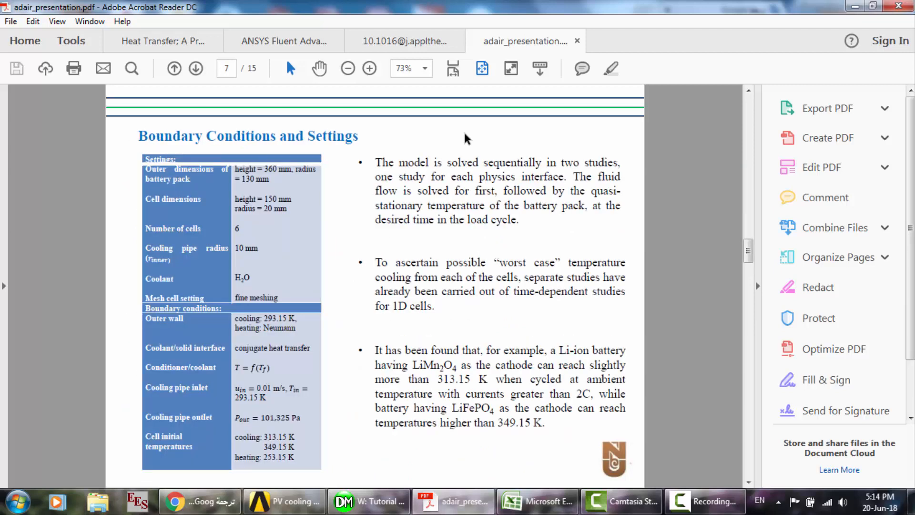
{"action": "scroll", "coordinate": [466, 139], "scroll_direction": "down", "scroll_amount": 8}
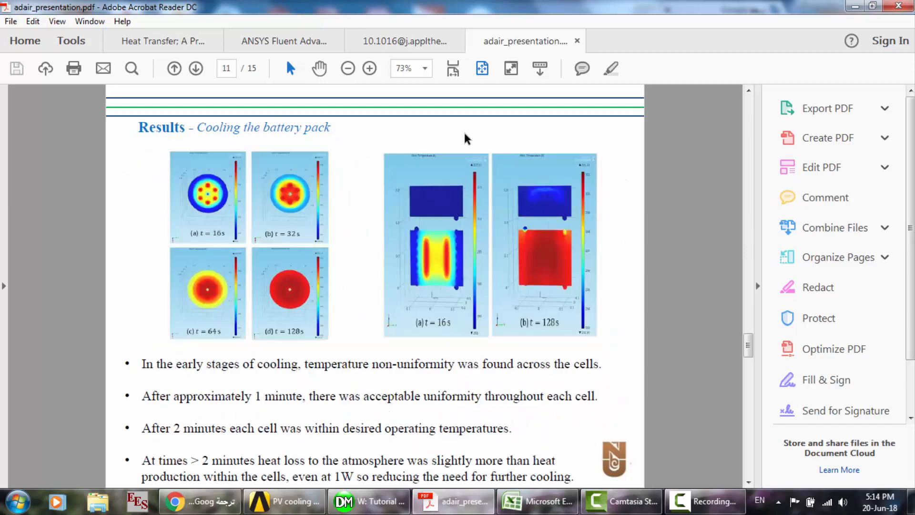
{"action": "scroll", "coordinate": [466, 138], "scroll_direction": "down", "scroll_amount": 8}
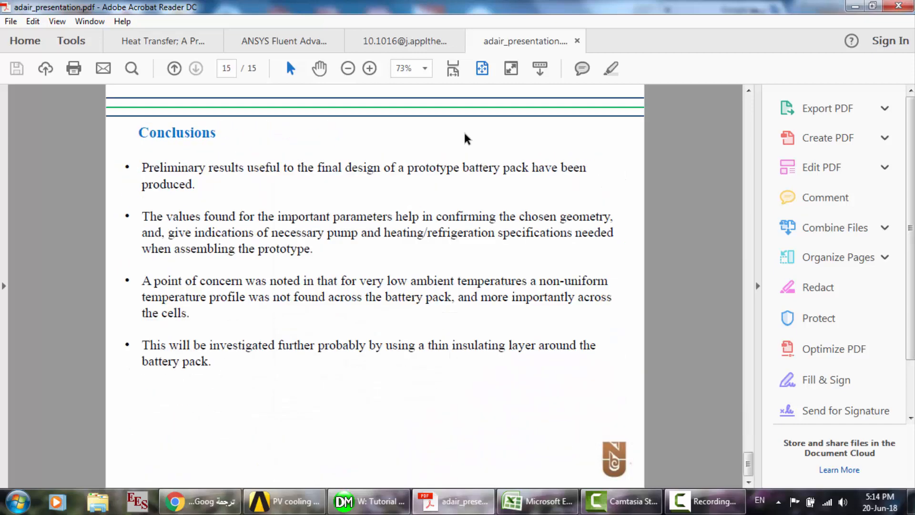
- Leave the presentation for the PV cooling 15 project in Workbench and bring up the Tutorial of ECM module geometry in DesignModeler
{"action": "scroll", "coordinate": [466, 139], "scroll_direction": "up", "scroll_amount": 8}
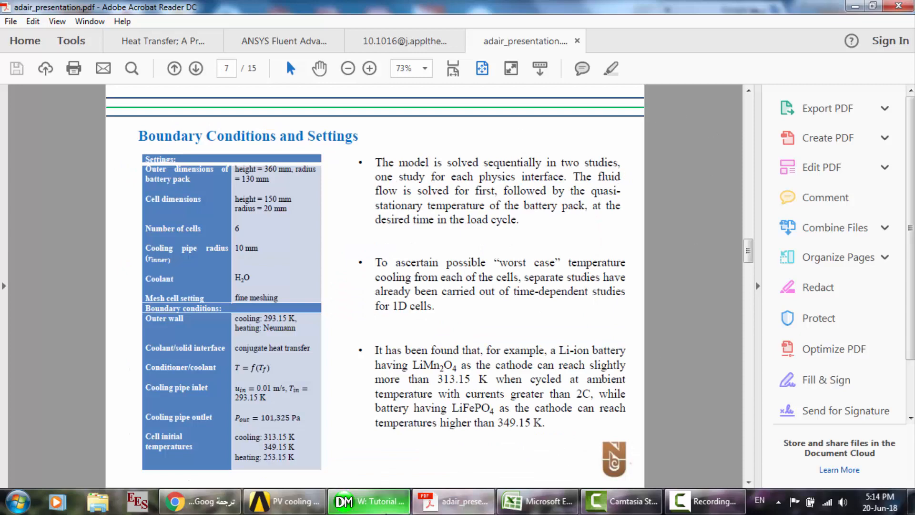
{"action": "left_click", "coordinate": [313, 509]}
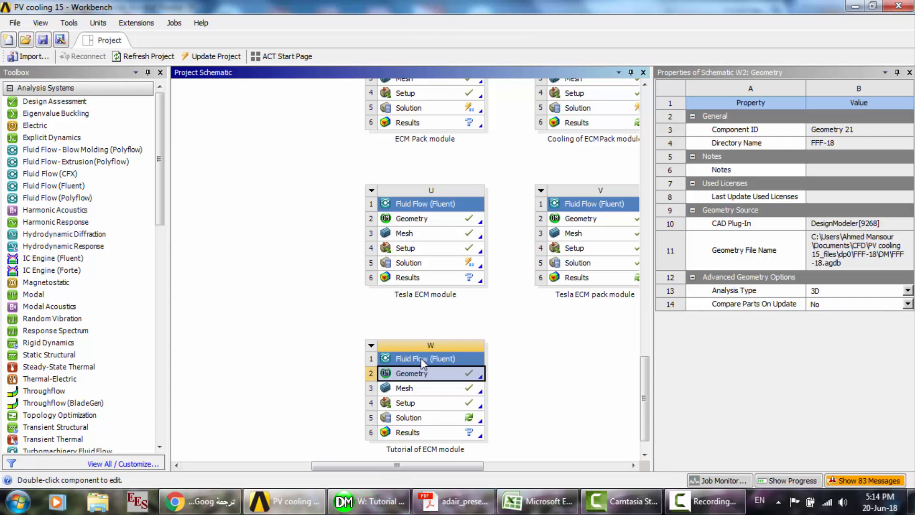
{"action": "left_click", "coordinate": [701, 501]}
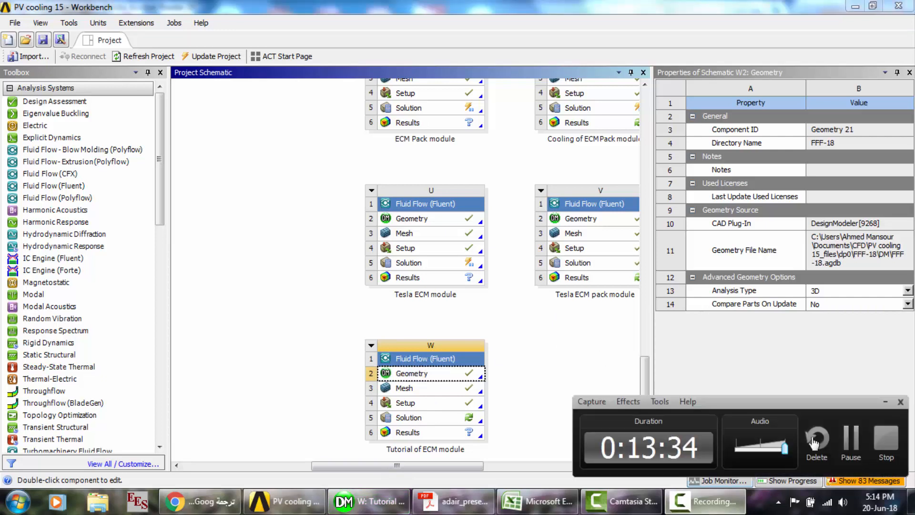
{"action": "left_click", "coordinate": [848, 442]}
{"action": "left_click", "coordinate": [848, 443]}
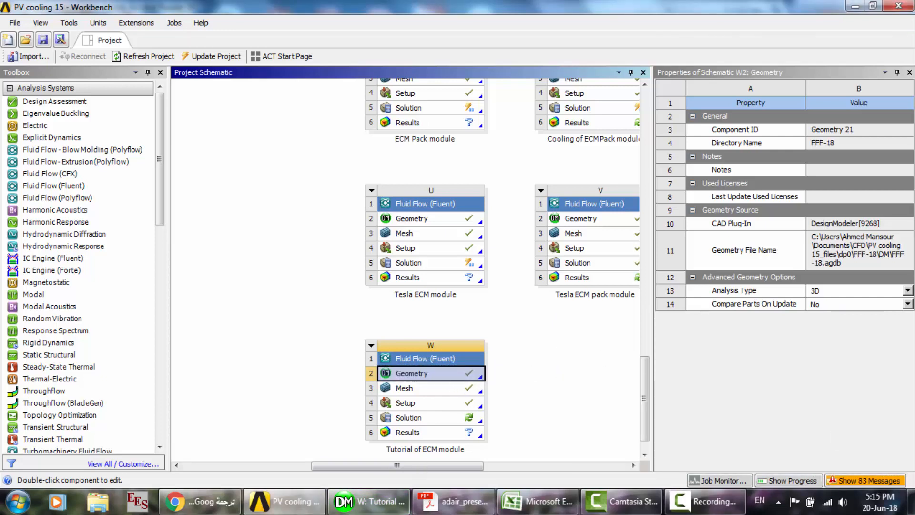
{"action": "left_click", "coordinate": [377, 501]}
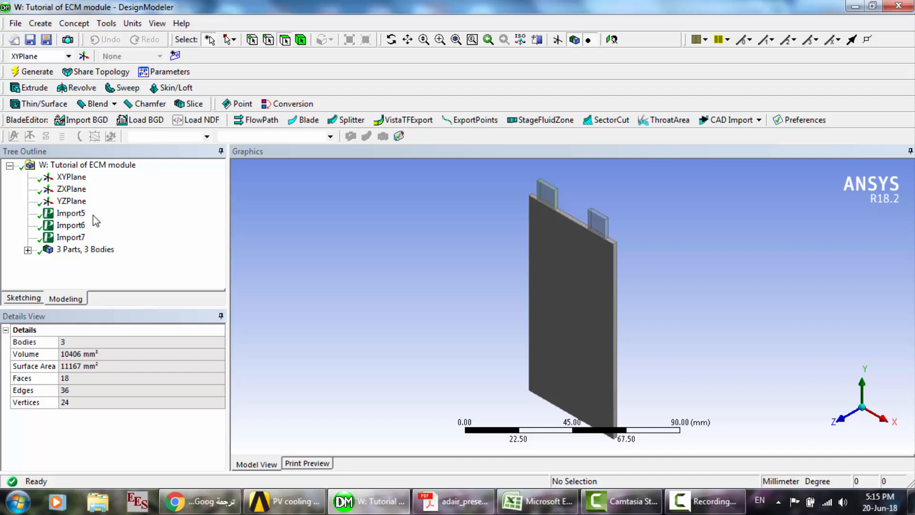
- Highlight the Import5 body, examine its thickness in a view along the X axis, and rotate the model back to an angled view
{"action": "left_click", "coordinate": [70, 214]}
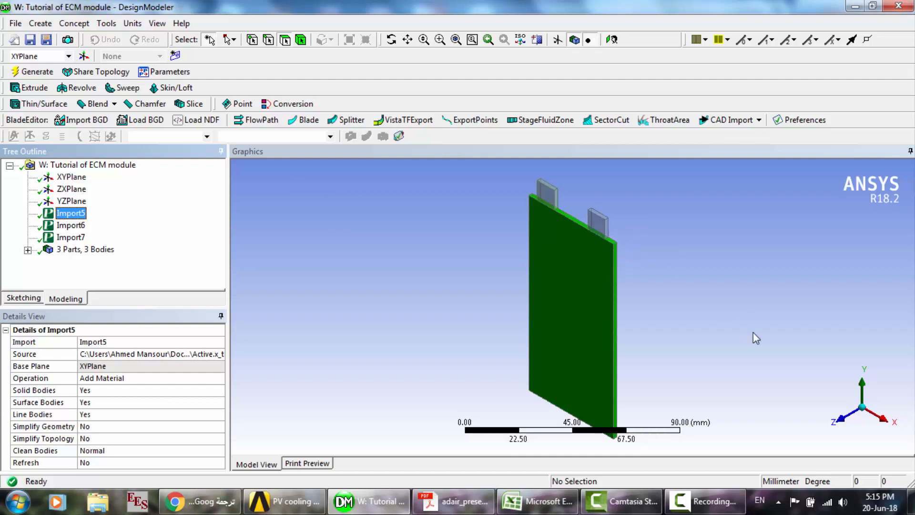
{"action": "left_click", "coordinate": [884, 419]}
{"action": "scroll", "coordinate": [682, 303], "scroll_direction": "up", "scroll_amount": 10}
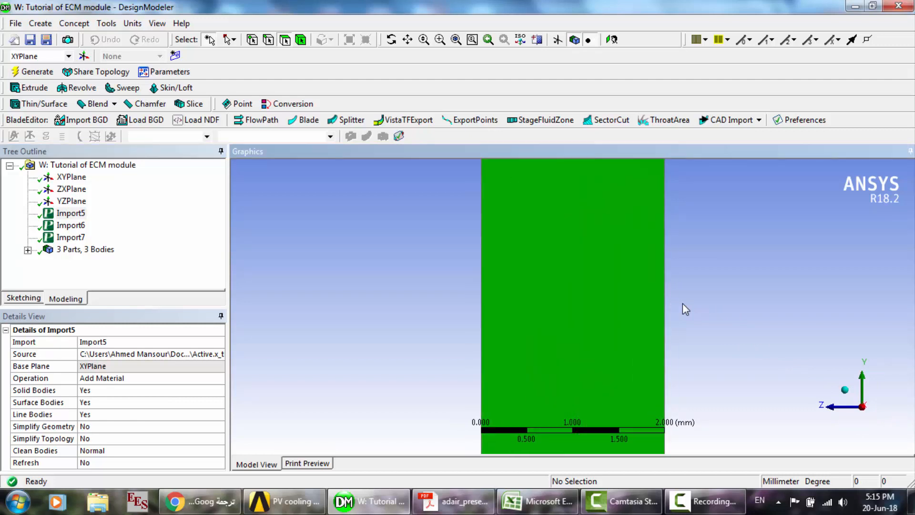
{"action": "scroll", "coordinate": [683, 304], "scroll_direction": "down", "scroll_amount": 9}
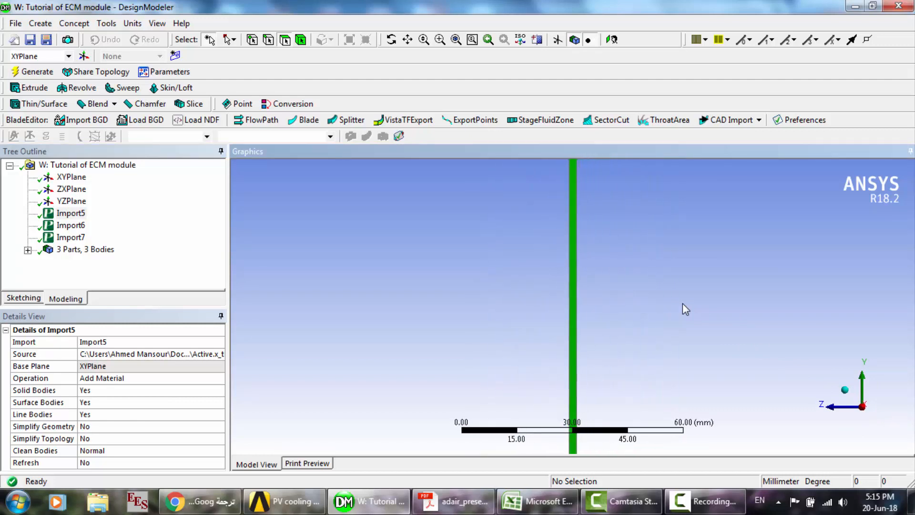
{"action": "scroll", "coordinate": [682, 303], "scroll_direction": "down", "scroll_amount": 2}
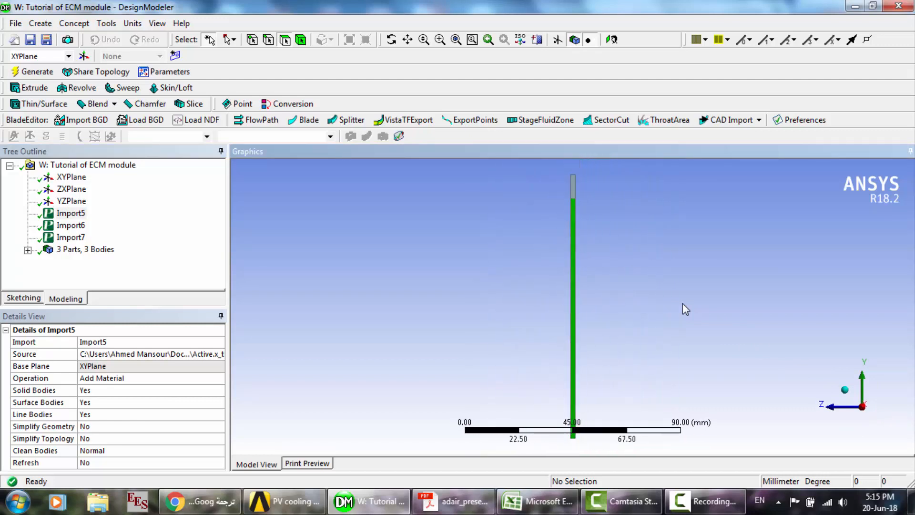
{"action": "left_click", "coordinate": [392, 40]}
{"action": "left_click_drag", "start_coordinate": [527, 286], "coordinate": [583, 301]}
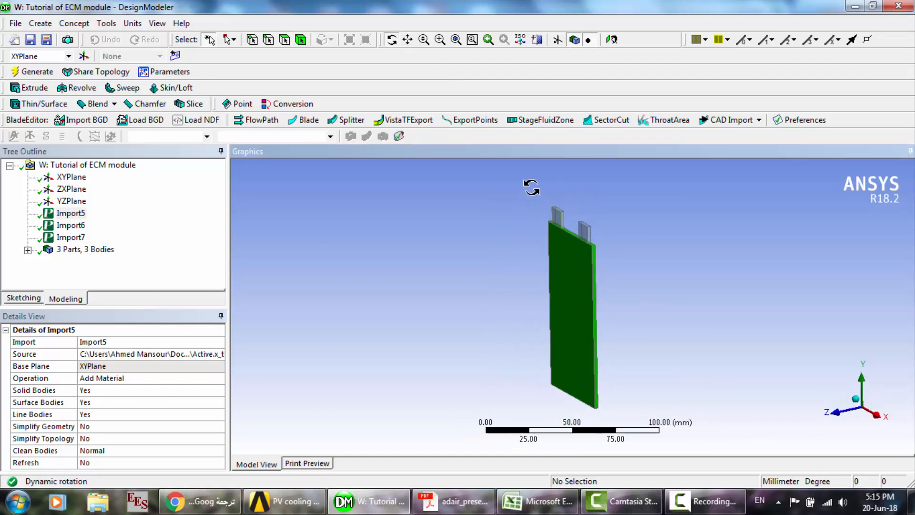
- Compare the source file and operation settings of Import5, Import6 and Import7, checking which body each one highlights
{"action": "left_click", "coordinate": [69, 213]}
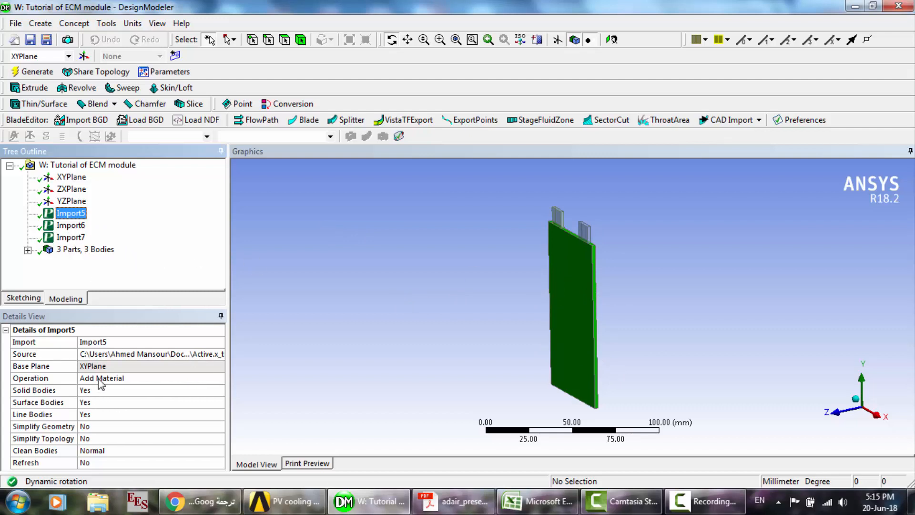
{"action": "left_click", "coordinate": [68, 226]}
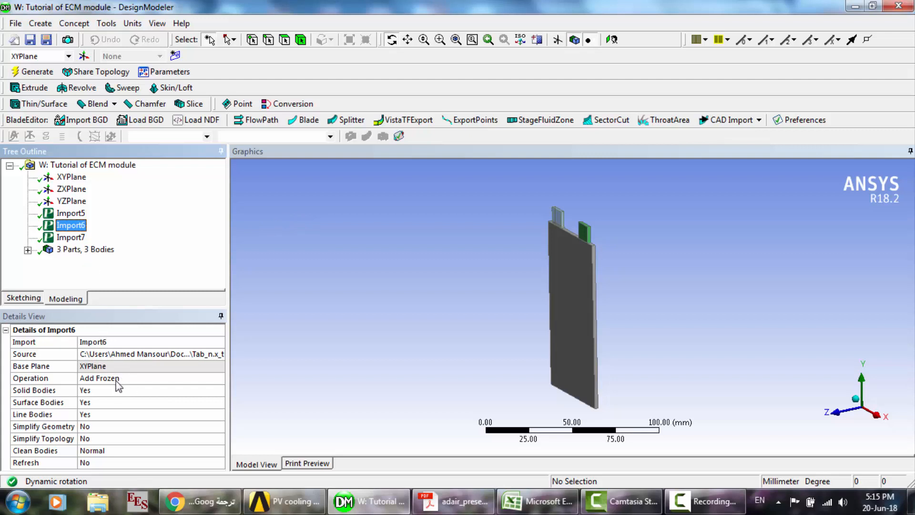
{"action": "left_click", "coordinate": [74, 239]}
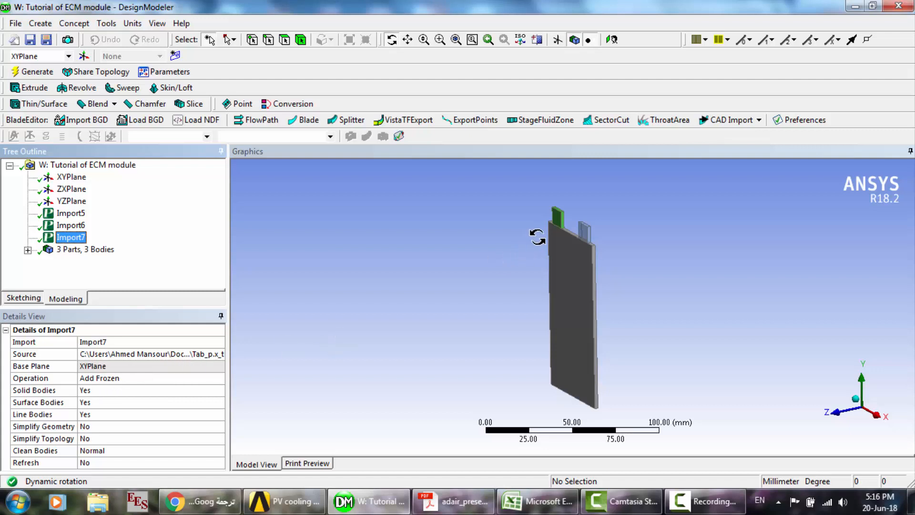
{"action": "left_click", "coordinate": [65, 215]}
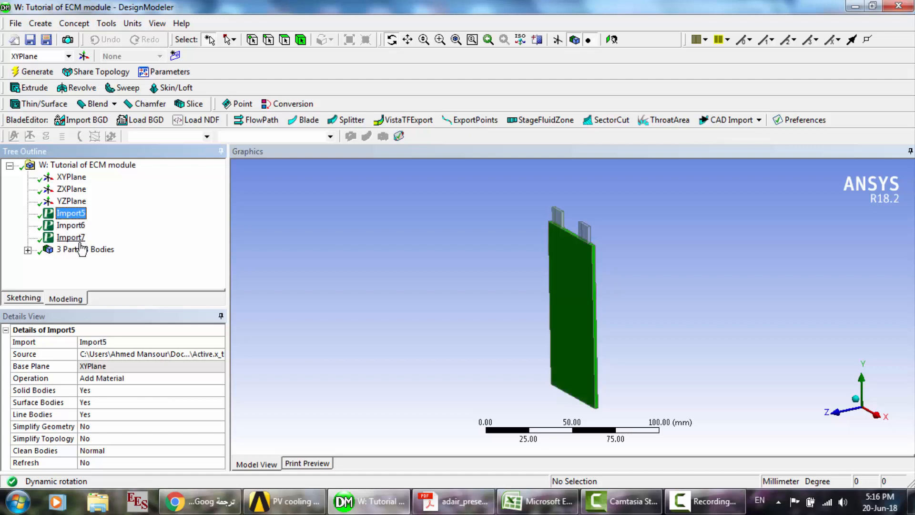
{"action": "left_click", "coordinate": [77, 238]}
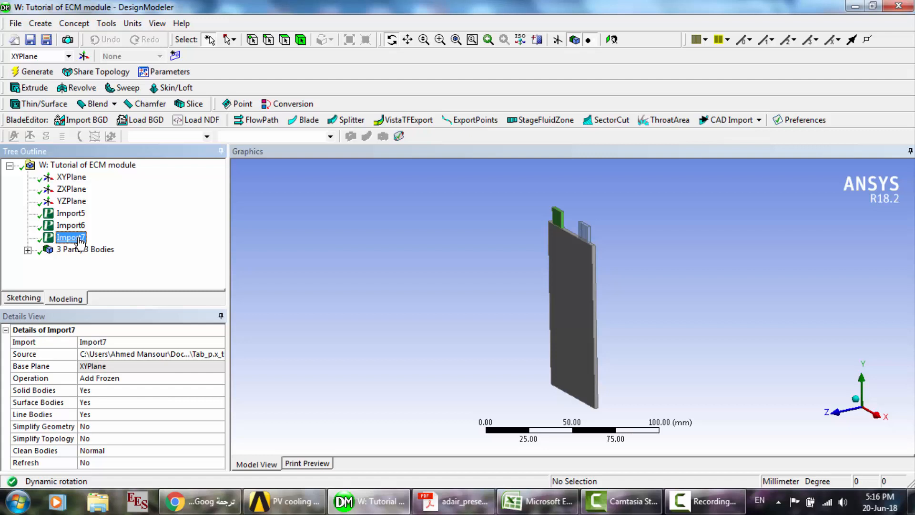
{"action": "left_click", "coordinate": [68, 214]}
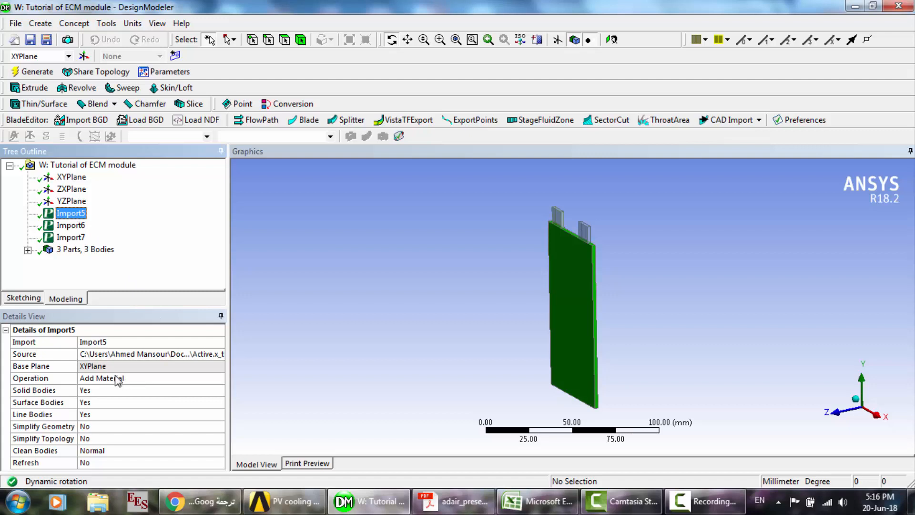
{"action": "left_click", "coordinate": [76, 227]}
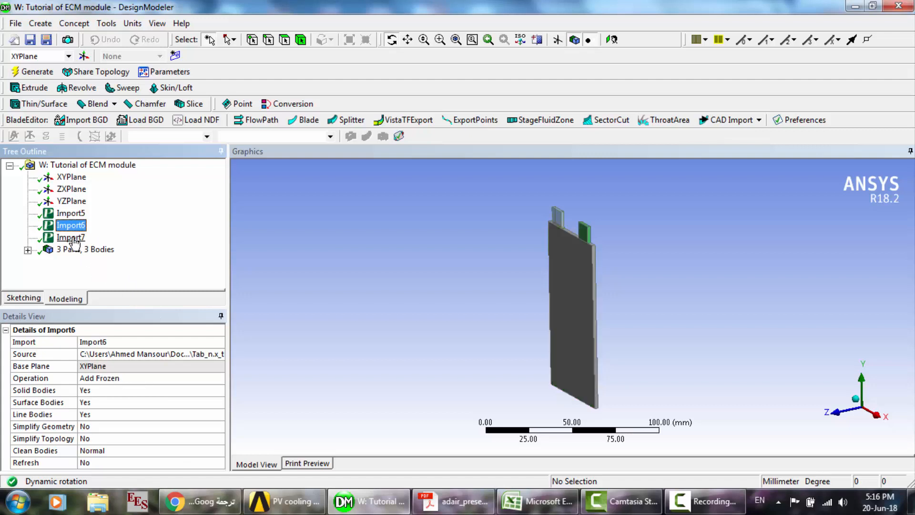
{"action": "left_click", "coordinate": [71, 239]}
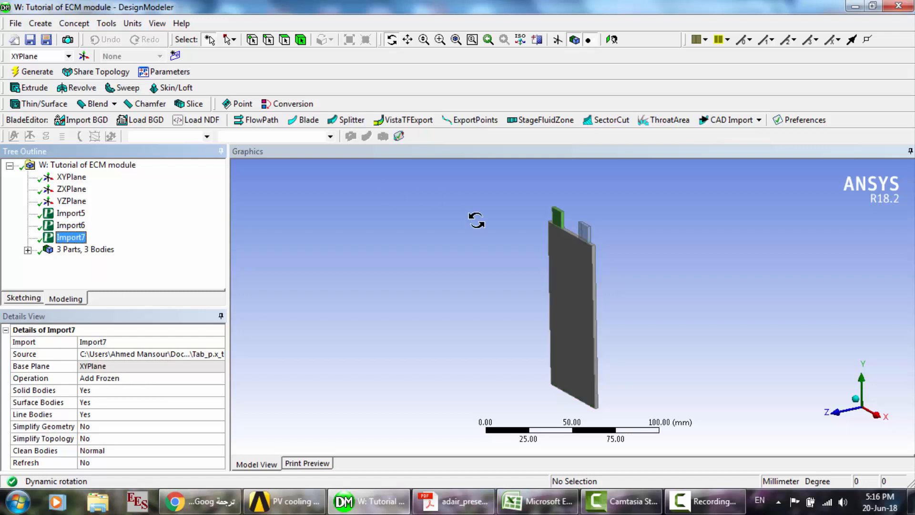
- Expand the list of parts and bodies and inspect the details of its first and last solids
{"action": "left_click", "coordinate": [28, 250]}
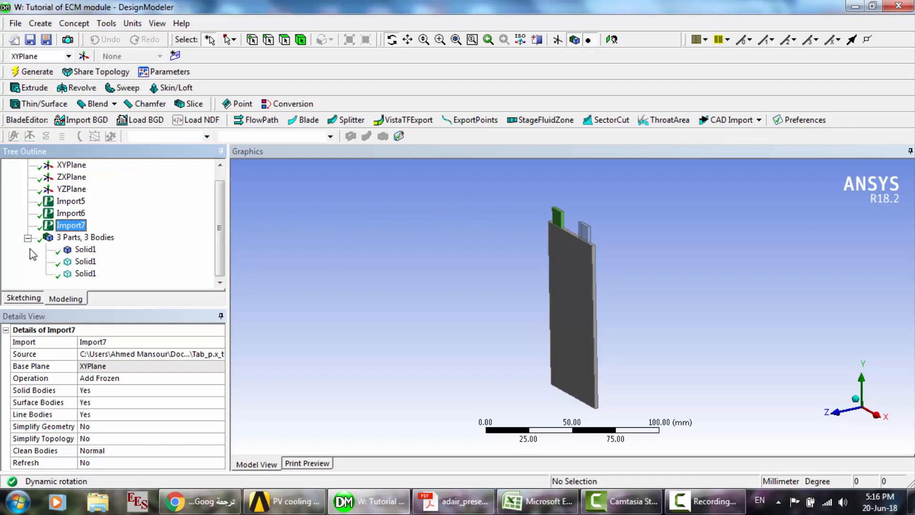
{"action": "left_click", "coordinate": [93, 250]}
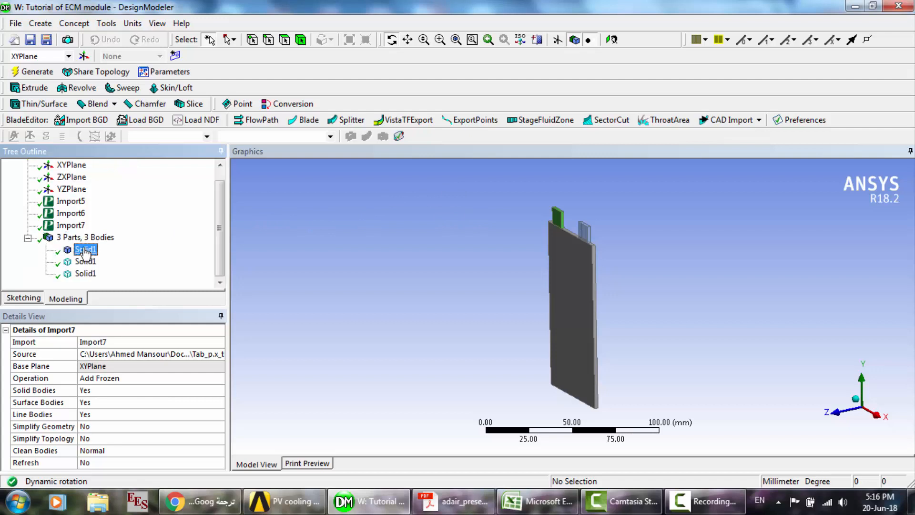
{"action": "left_click", "coordinate": [86, 275]}
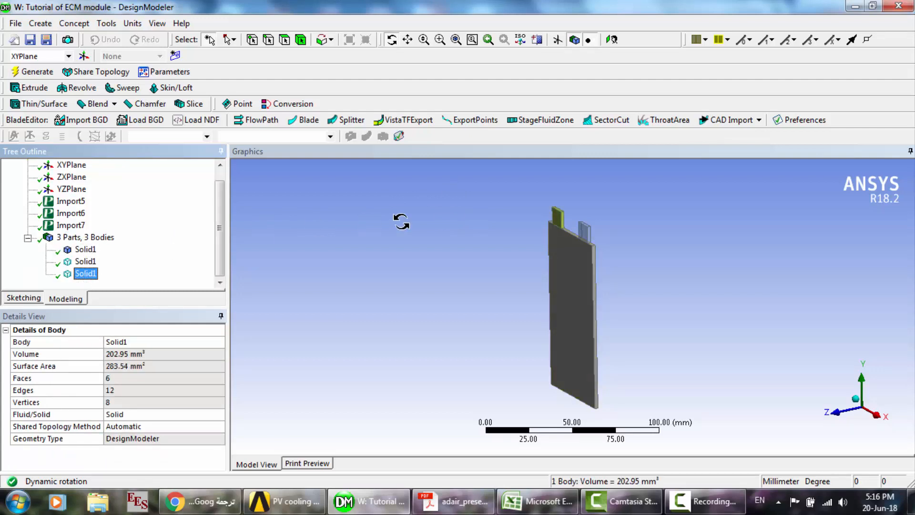
- Minimize the open windows, launch Autodesk Inventor Professional 2016, and view the Tab_p.ipt and Tab_n.ipt parts
{"action": "left_click", "coordinate": [856, 6]}
{"action": "left_click", "coordinate": [856, 6]}
{"action": "left_click", "coordinate": [855, 5]}
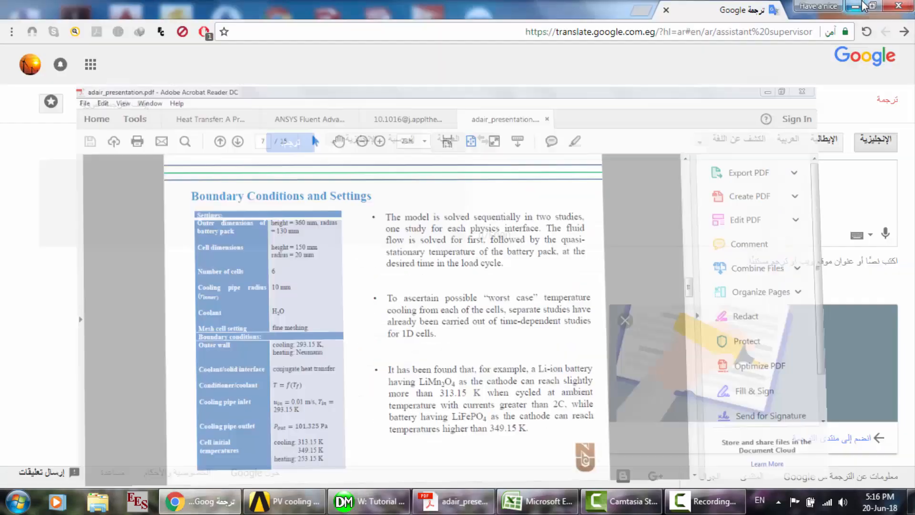
{"action": "left_click", "coordinate": [857, 5]}
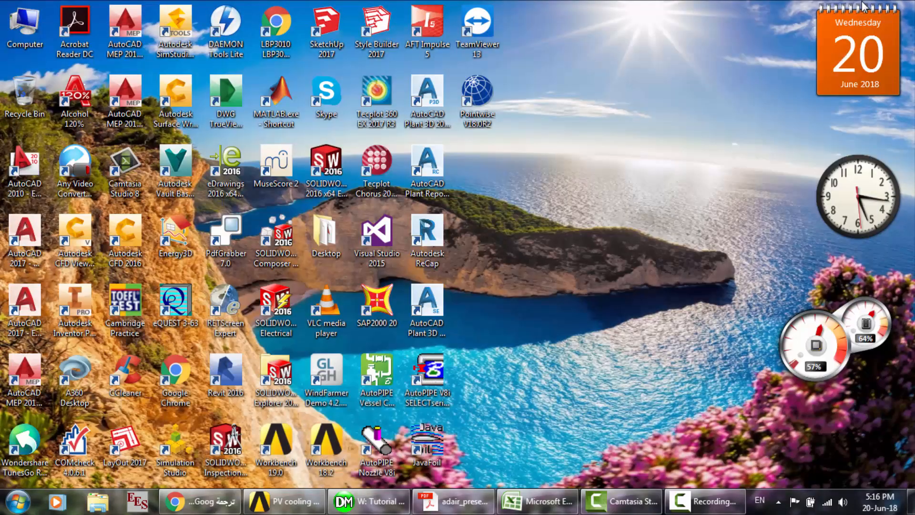
{"action": "double_click", "coordinate": [78, 309]}
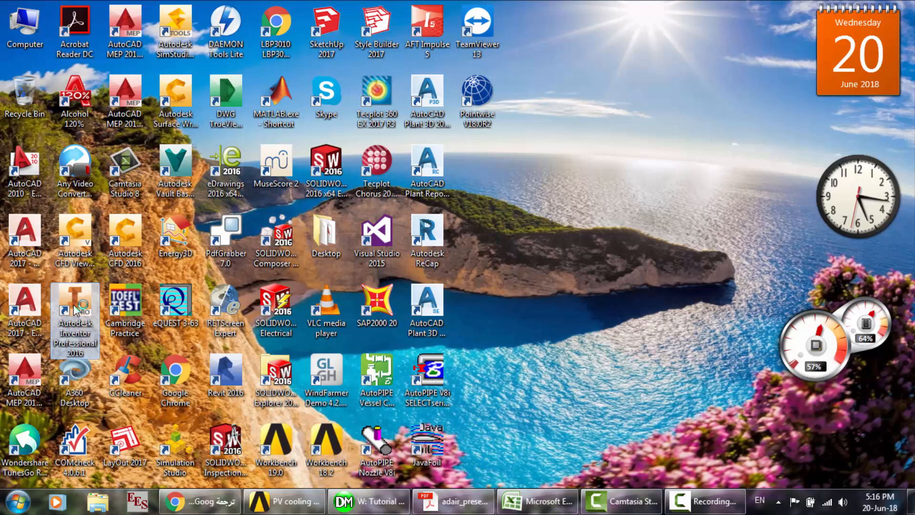
{"action": "left_click", "coordinate": [736, 485]}
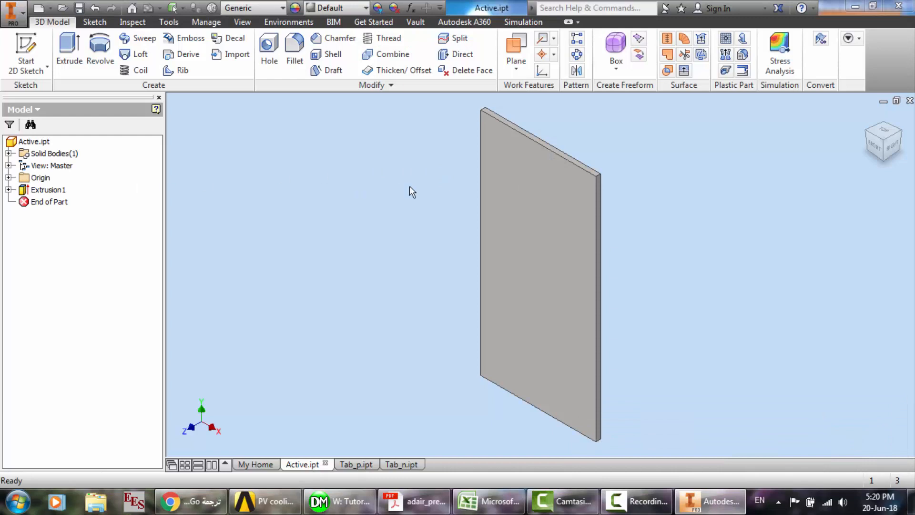
{"action": "left_click", "coordinate": [360, 468]}
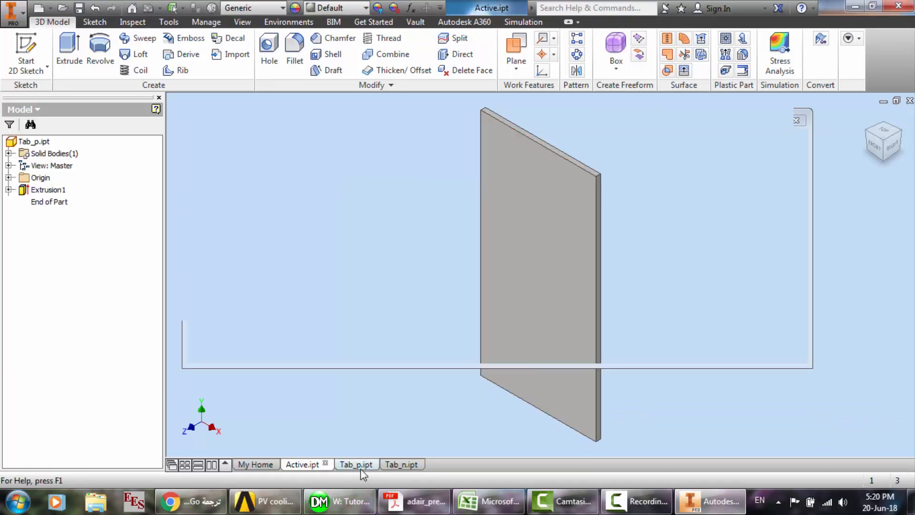
{"action": "left_click", "coordinate": [391, 468]}
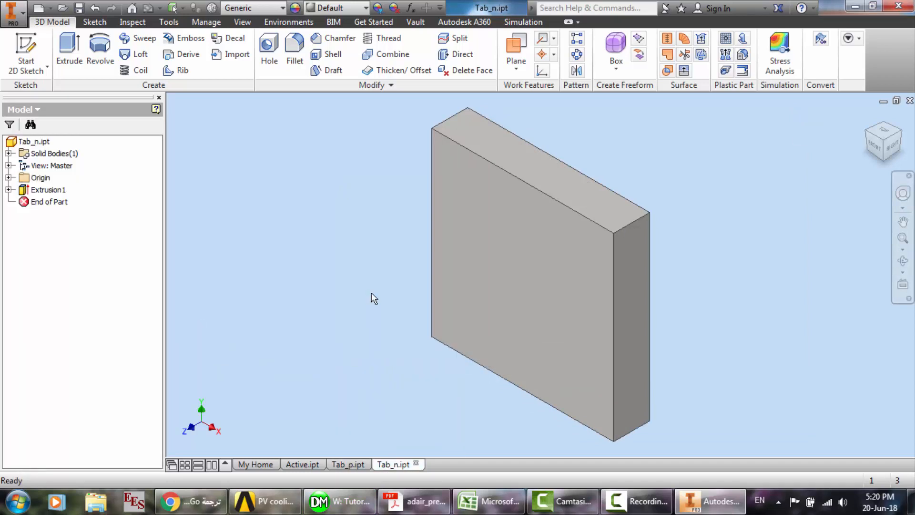
- Start a CAD-format export of Tab_n.ipt with the Desktop as destination, examine the available file types, and cancel the export
{"action": "left_click", "coordinate": [5, 7]}
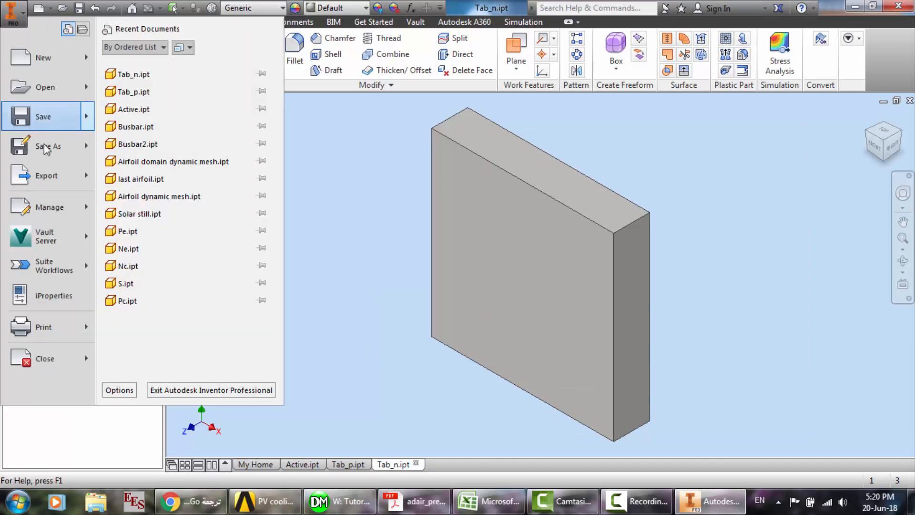
{"action": "mouse_move", "coordinate": [45, 176]}
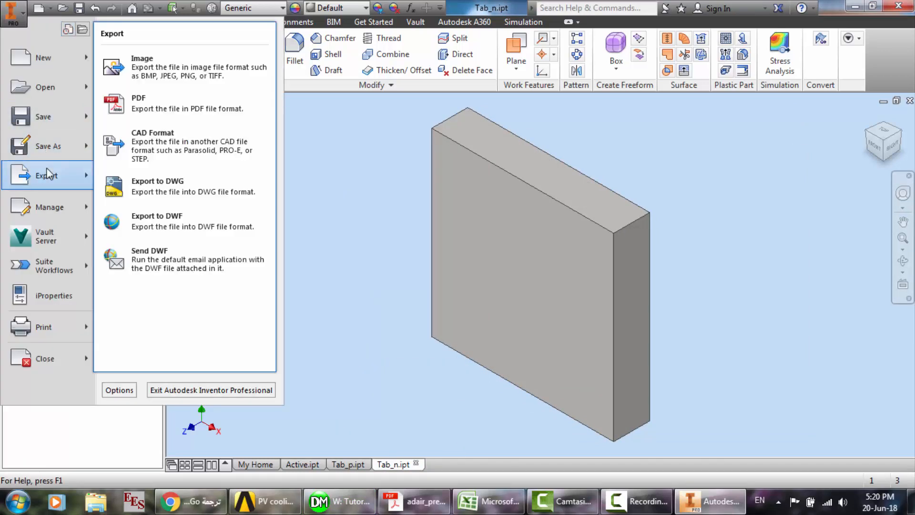
{"action": "left_click", "coordinate": [190, 139]}
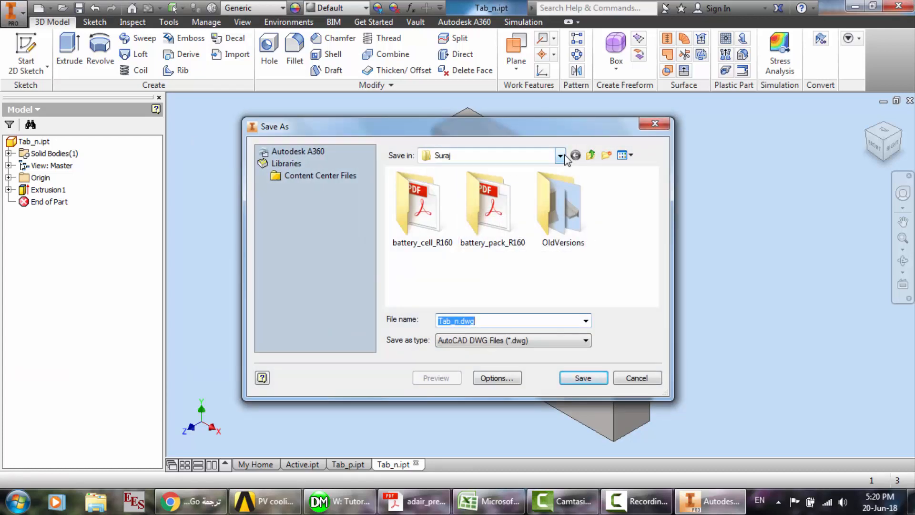
{"action": "left_click", "coordinate": [562, 156]}
{"action": "left_click", "coordinate": [488, 179]}
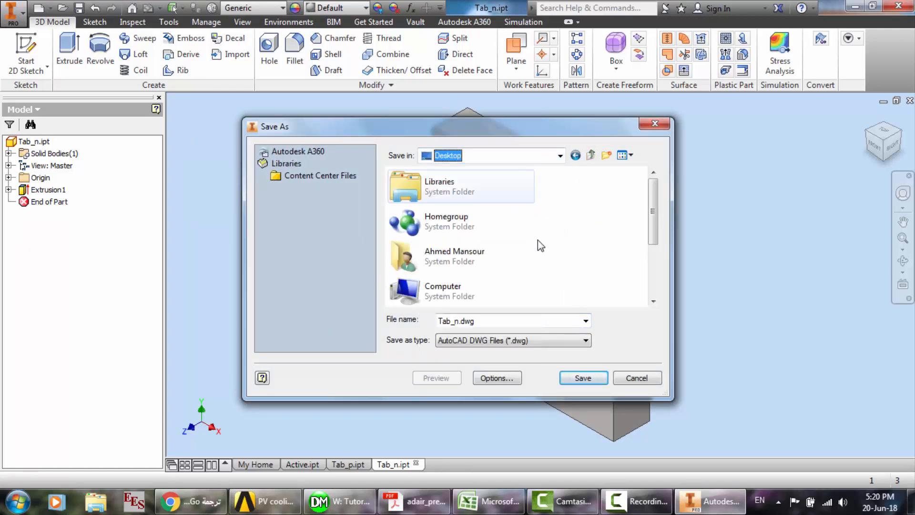
{"action": "left_click", "coordinate": [488, 342]}
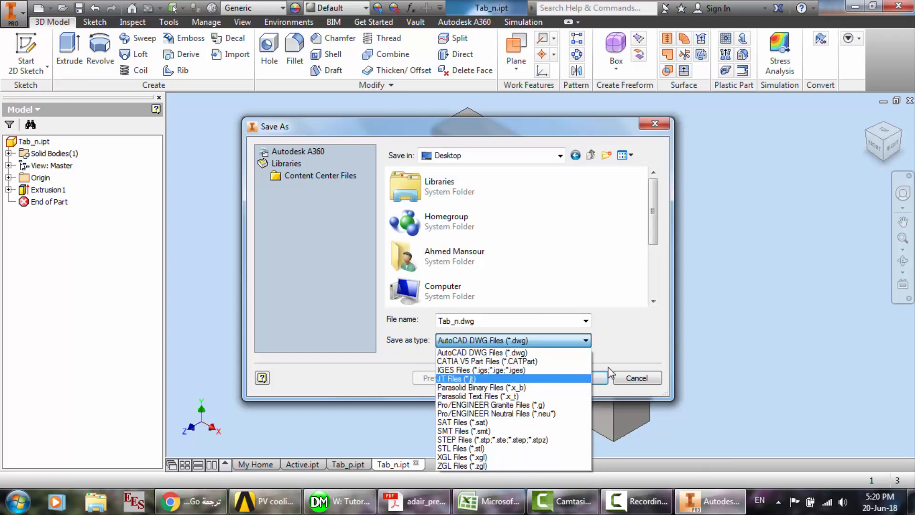
{"action": "left_click", "coordinate": [630, 351]}
{"action": "left_click", "coordinate": [637, 379]}
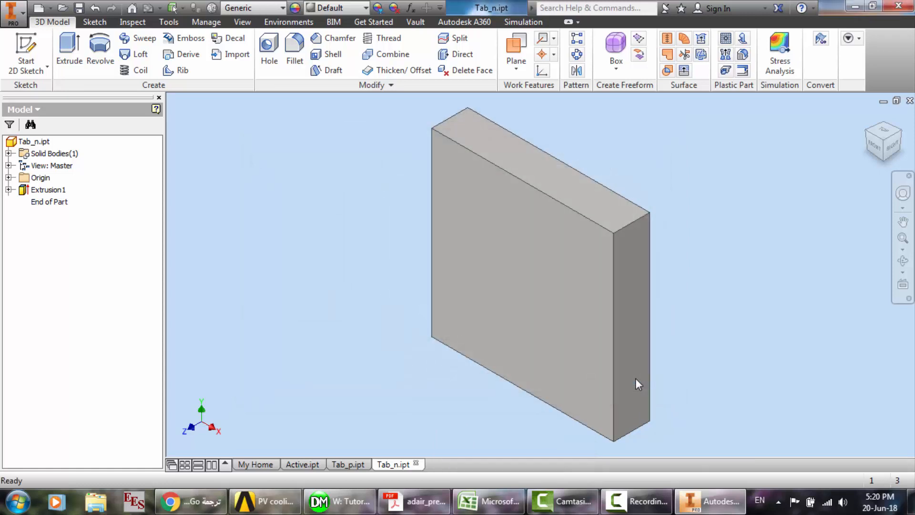
- Close Autodesk Inventor Professional
{"action": "left_click", "coordinate": [903, 9]}
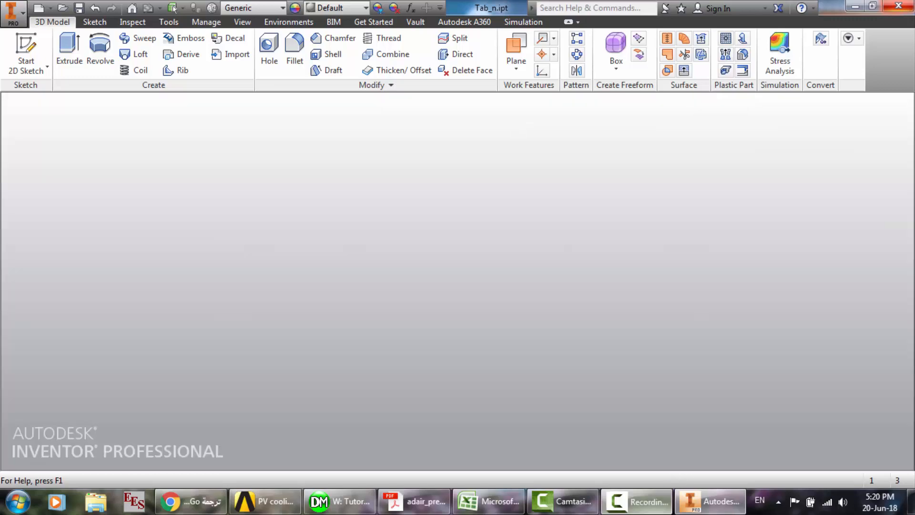
{"action": "left_click", "coordinate": [636, 501]}
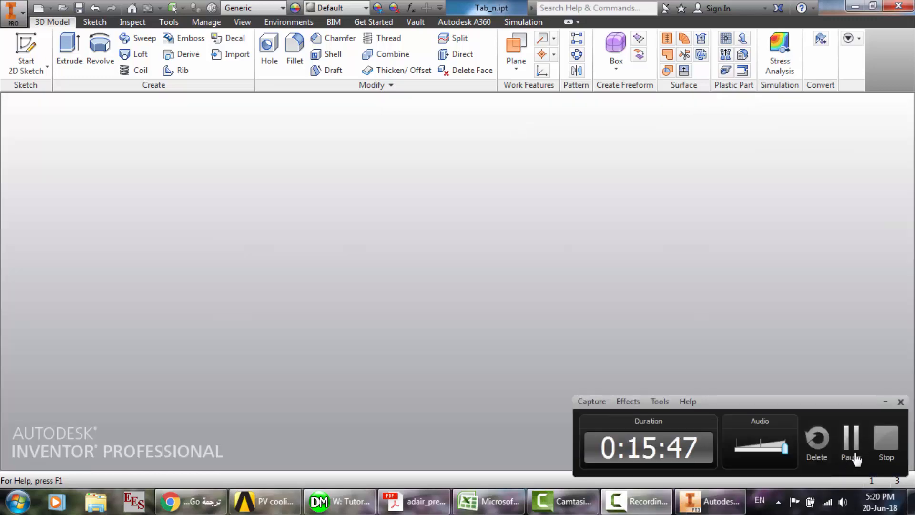
- Switch to DesignModeler, collapse the list of parts and bodies, and close the geometry editor
{"action": "left_click", "coordinate": [851, 445]}
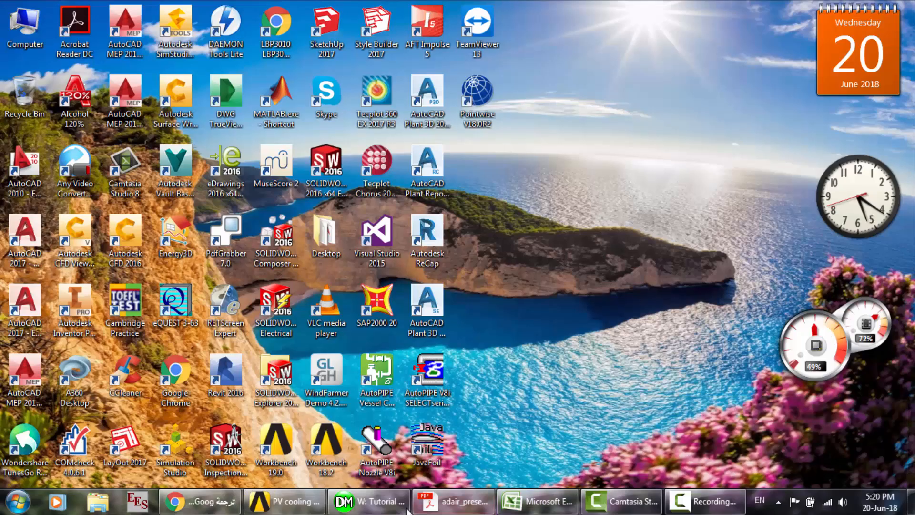
{"action": "left_click", "coordinate": [406, 507]}
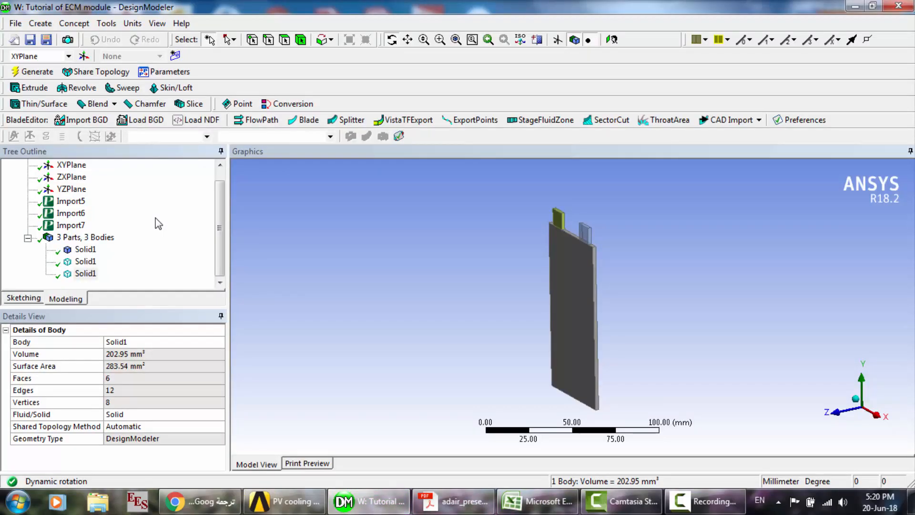
{"action": "left_click", "coordinate": [85, 237]}
{"action": "left_click", "coordinate": [28, 237]}
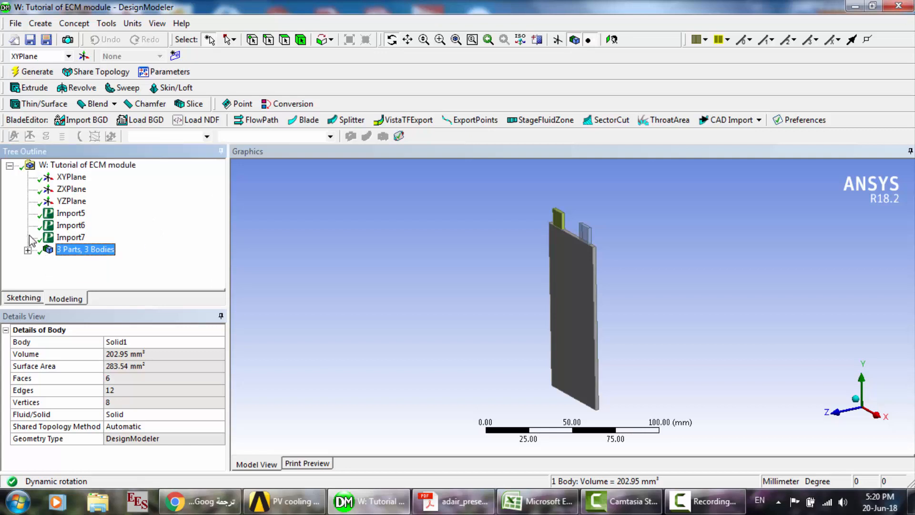
{"action": "left_click", "coordinate": [899, 6]}
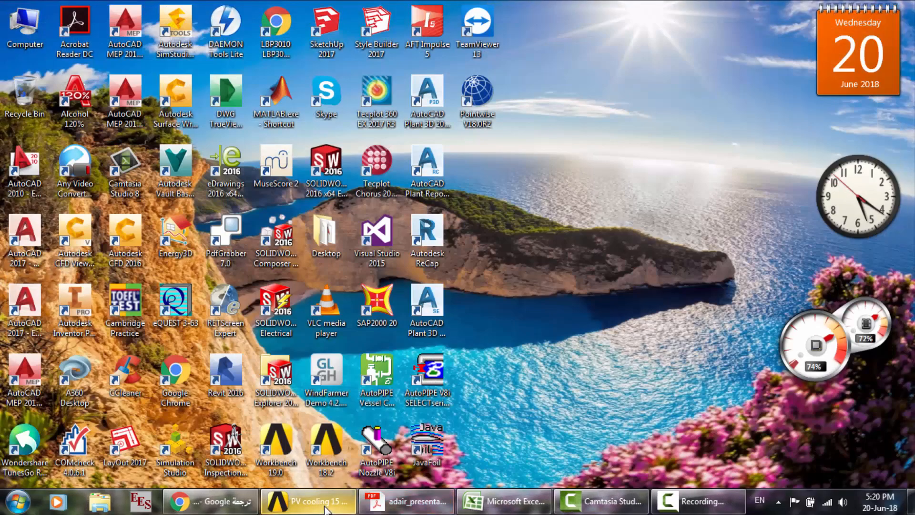
- Switch to the PV cooling 15 project in Workbench and reset the Mesh cell of the Tutorial of ECM module system
{"action": "left_click", "coordinate": [310, 500]}
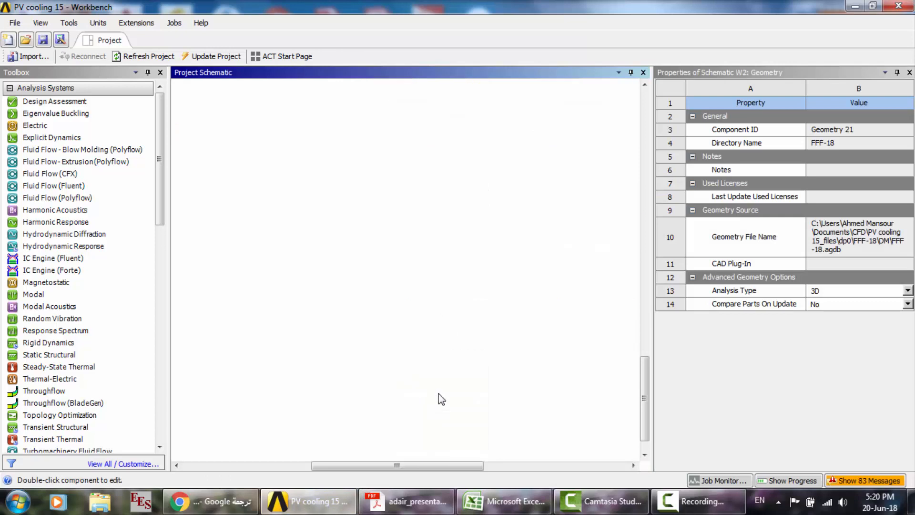
{"action": "left_click", "coordinate": [439, 392]}
{"action": "right_click", "coordinate": [439, 397]}
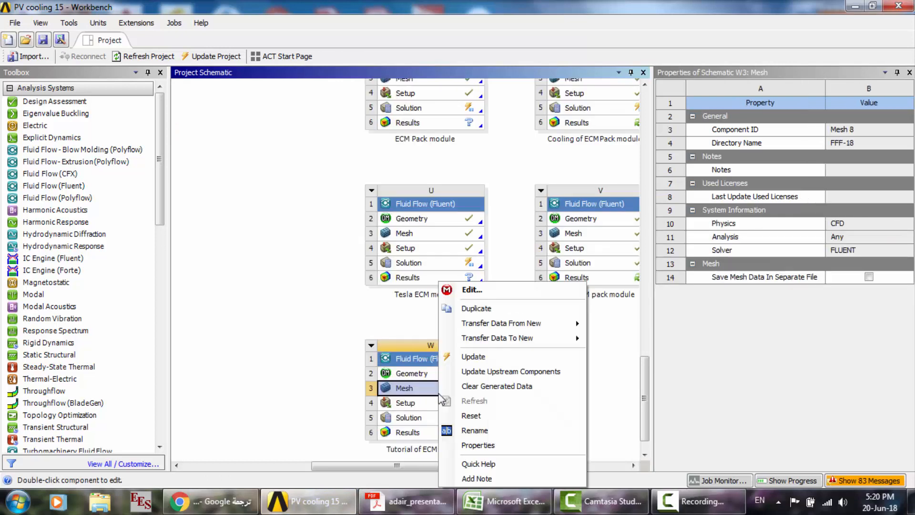
{"action": "left_click", "coordinate": [487, 419]}
{"action": "key", "text": "Return"}
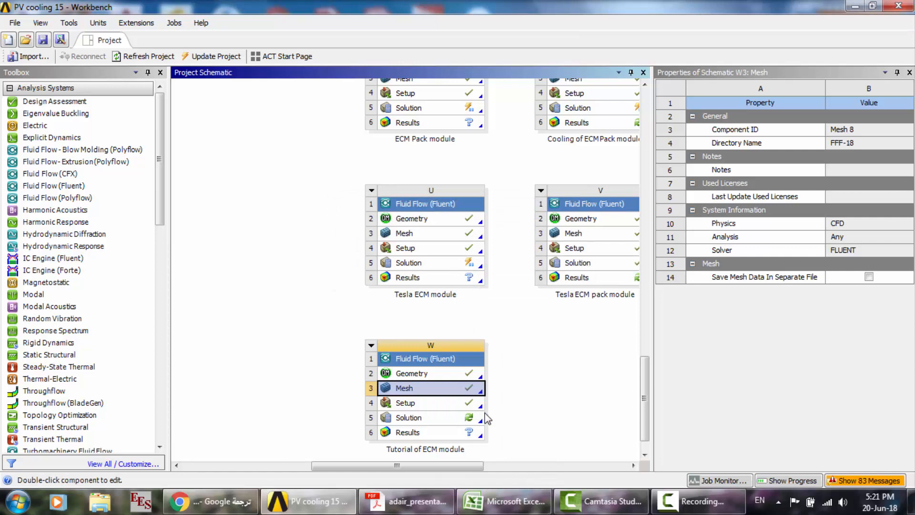
- Reset the Setup cell of the Tutorial of ECM module system and open its Mesh cell for editing
{"action": "left_click", "coordinate": [435, 404]}
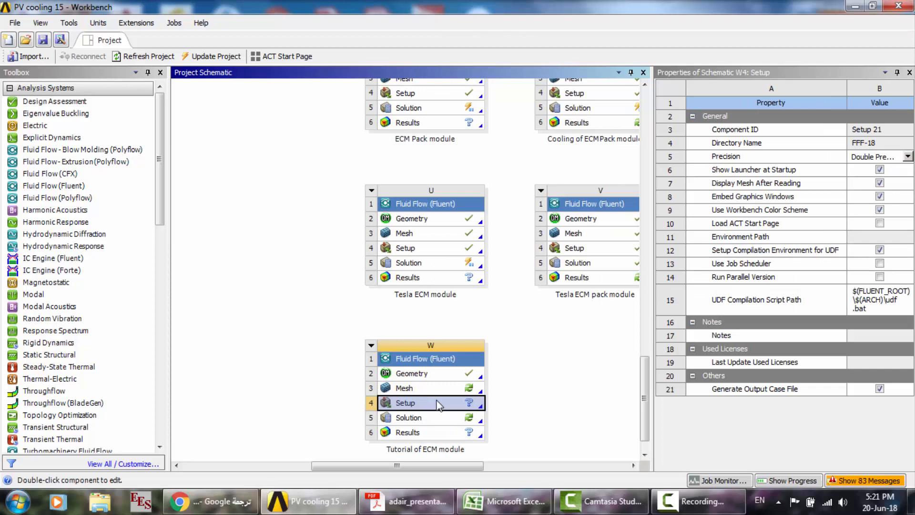
{"action": "right_click", "coordinate": [435, 404]}
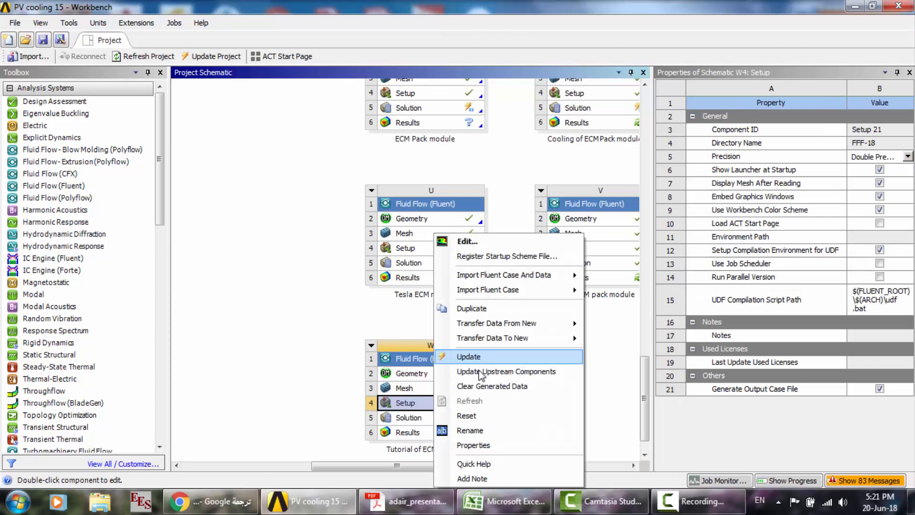
{"action": "left_click", "coordinate": [472, 416]}
{"action": "key", "text": "Return"}
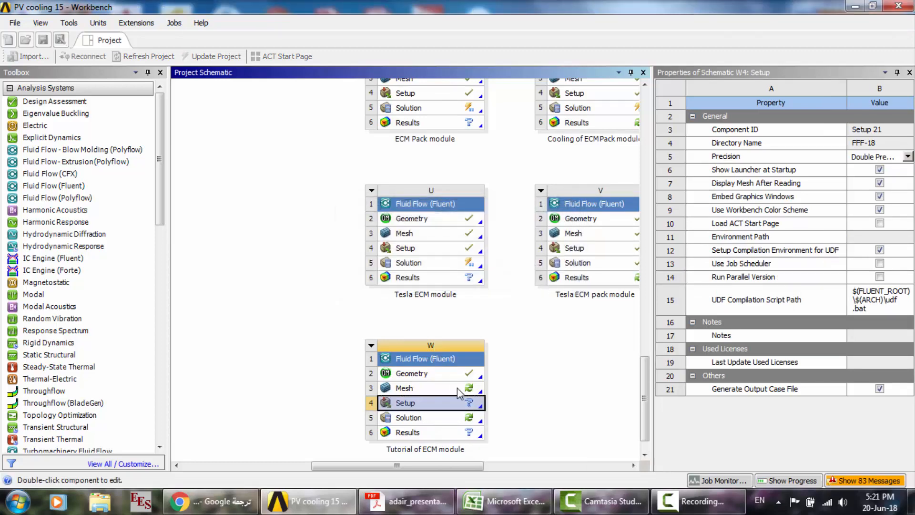
{"action": "double_click", "coordinate": [429, 388]}
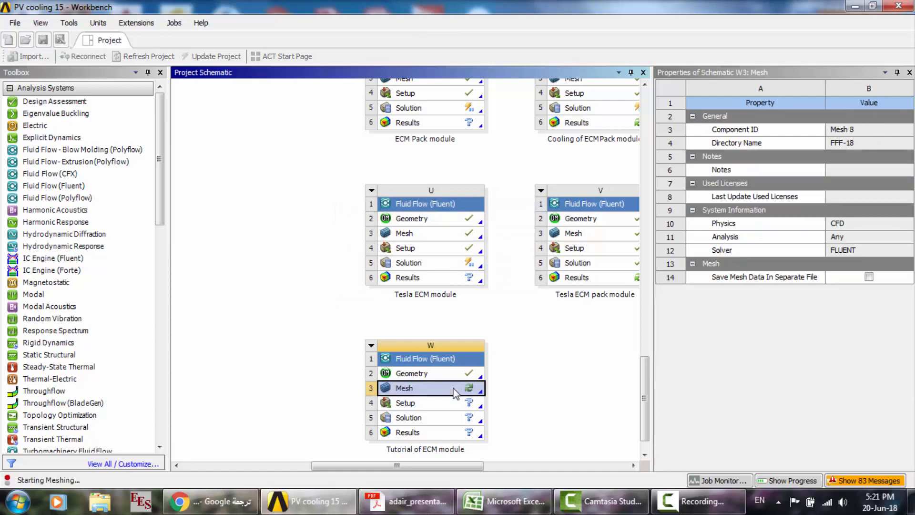
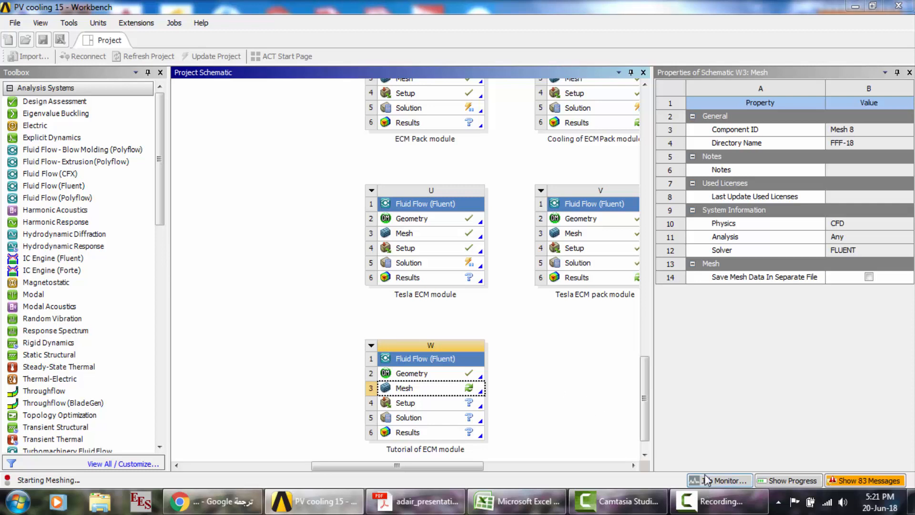
{"action": "left_click", "coordinate": [708, 497]}
{"action": "key", "text": "F9"}
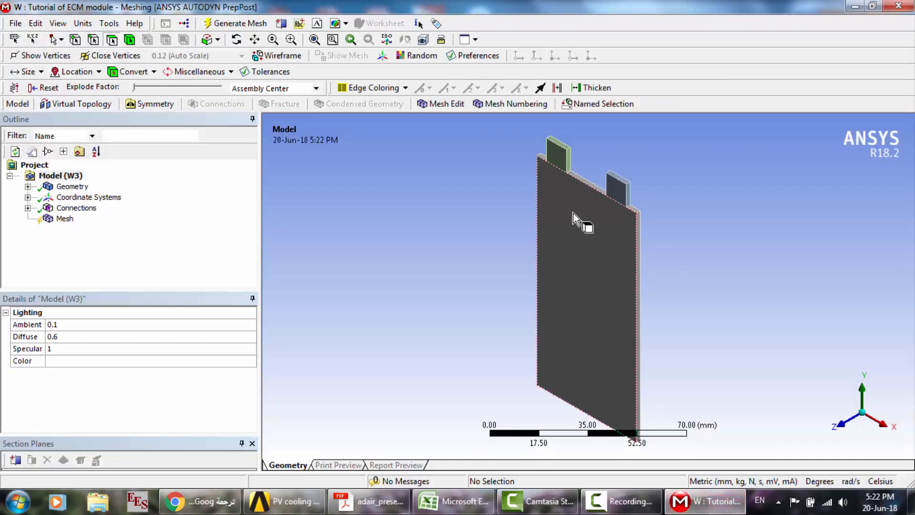
- Inspect the junction between the right tab and the cell up close, highlighting the bodies listed under Geometry
{"action": "left_click", "coordinate": [292, 40]}
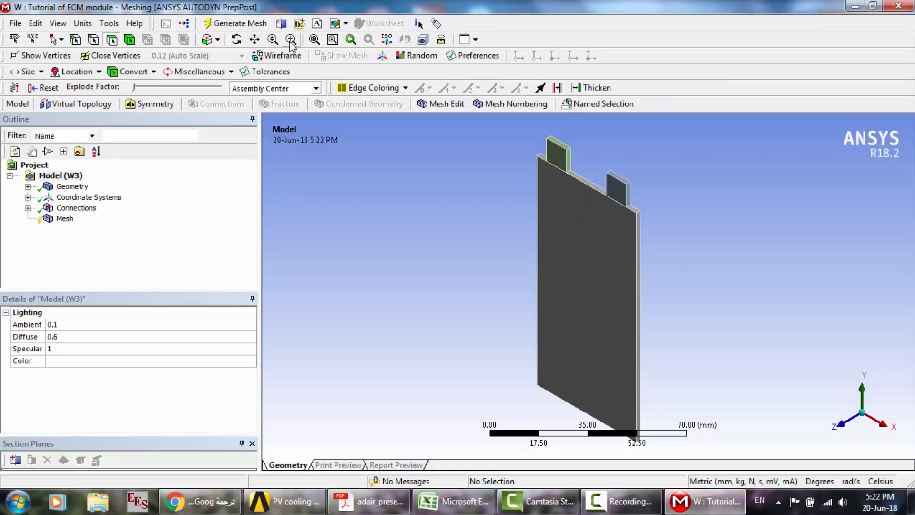
{"action": "left_click_drag", "start_coordinate": [590, 171], "coordinate": [663, 233]}
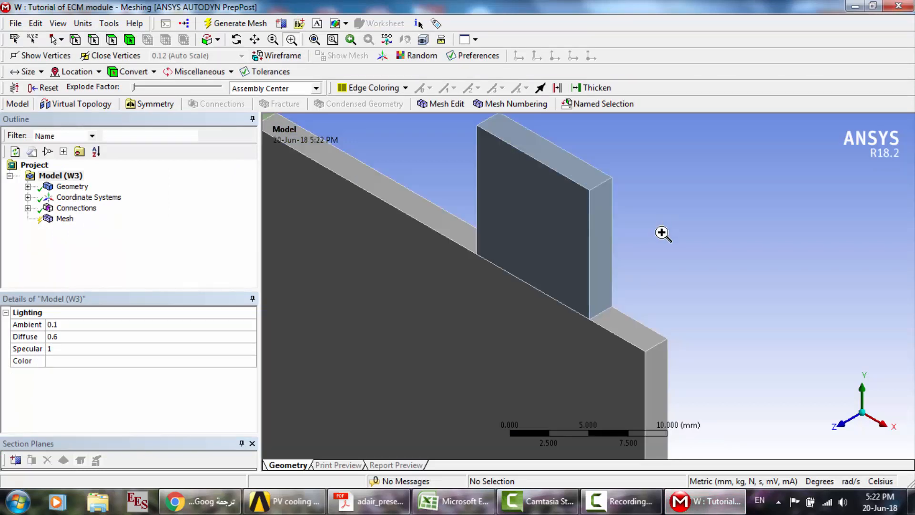
{"action": "left_click_drag", "start_coordinate": [449, 180], "coordinate": [679, 333]}
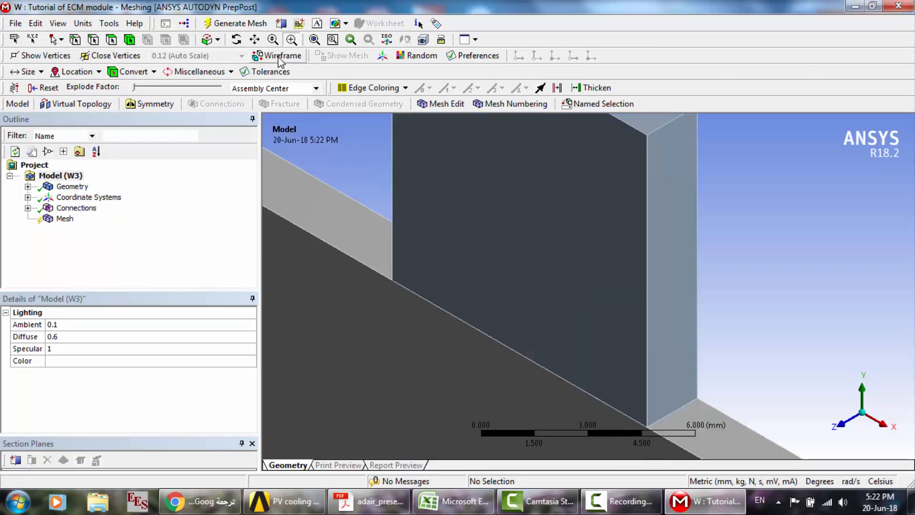
{"action": "left_click", "coordinate": [27, 187]}
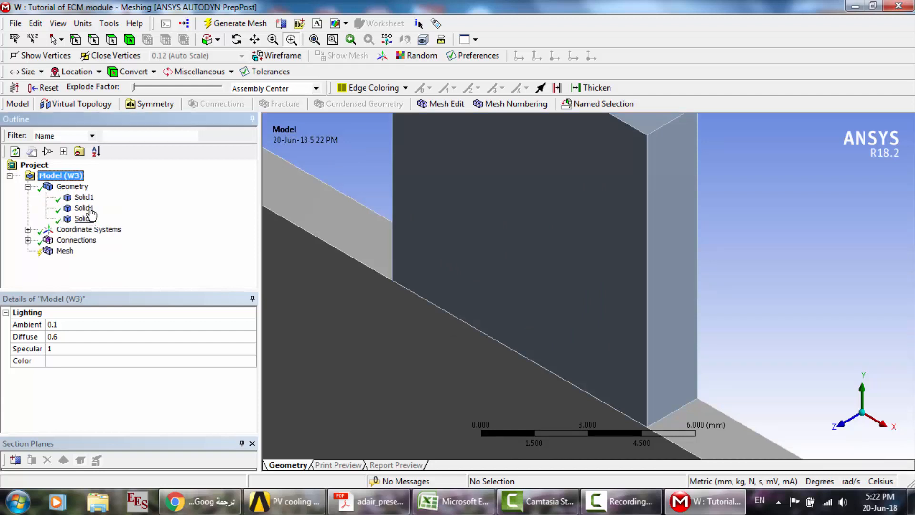
{"action": "left_click", "coordinate": [84, 197]}
{"action": "left_click", "coordinate": [84, 208]}
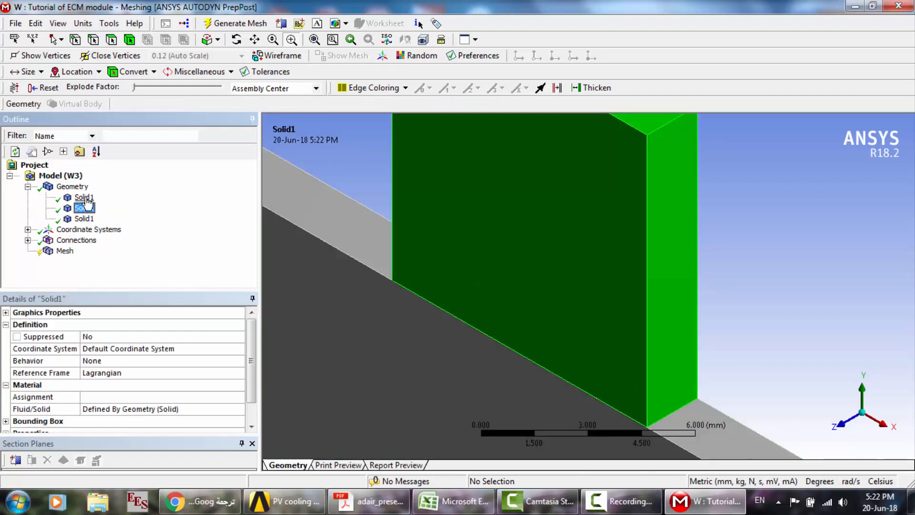
{"action": "left_click_drag", "start_coordinate": [608, 402], "coordinate": [667, 438]}
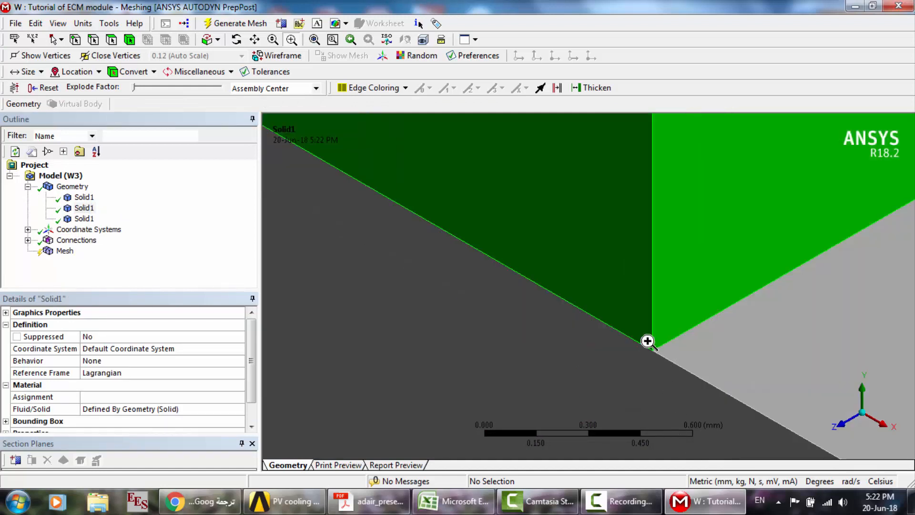
{"action": "scroll", "coordinate": [648, 341], "scroll_direction": "down", "scroll_amount": 5}
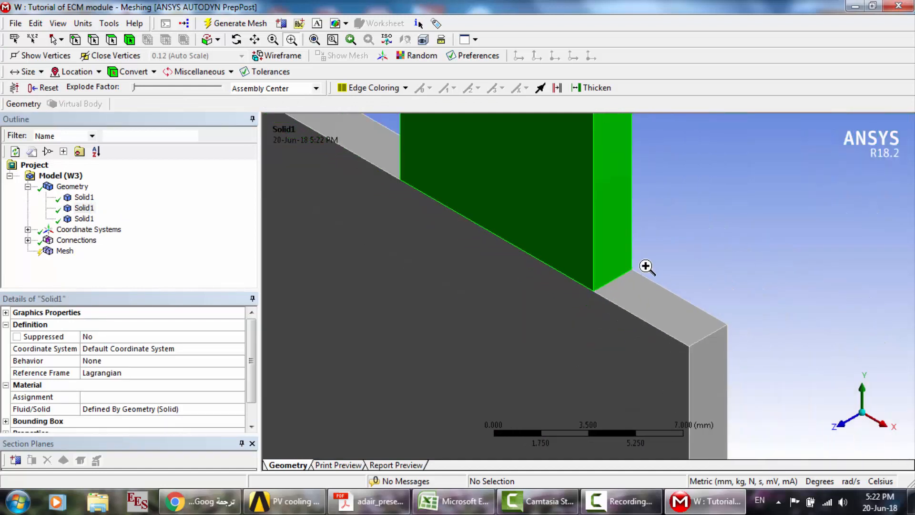
- View the tab-to-cell junction from the +X side and check the length of the edge where the two bodies meet
{"action": "left_click", "coordinate": [883, 424]}
{"action": "key", "text": "F7"}
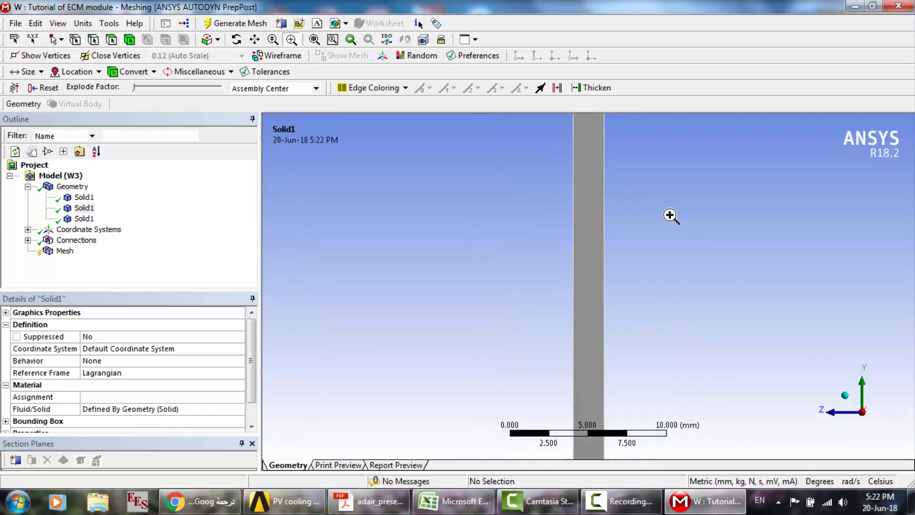
{"action": "left_click_drag", "start_coordinate": [575, 179], "coordinate": [625, 205]}
{"action": "left_click_drag", "start_coordinate": [392, 246], "coordinate": [539, 296]}
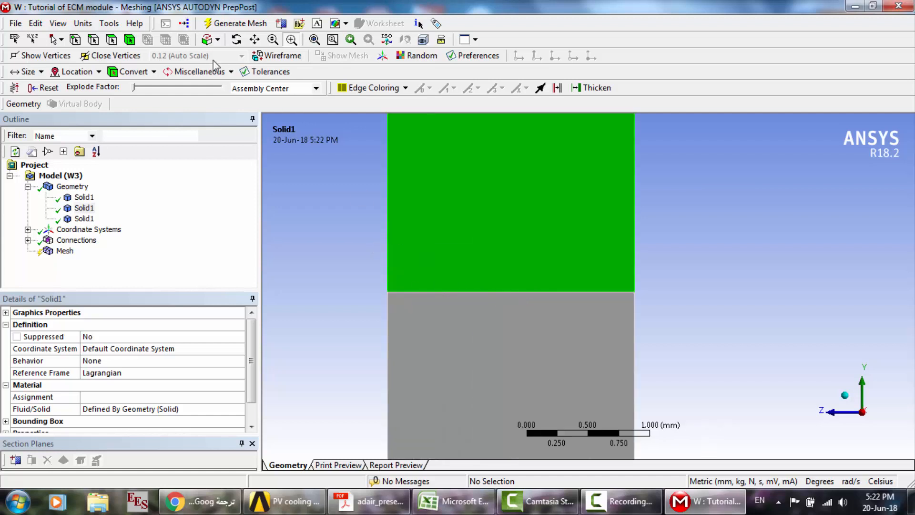
{"action": "left_click", "coordinate": [93, 39]}
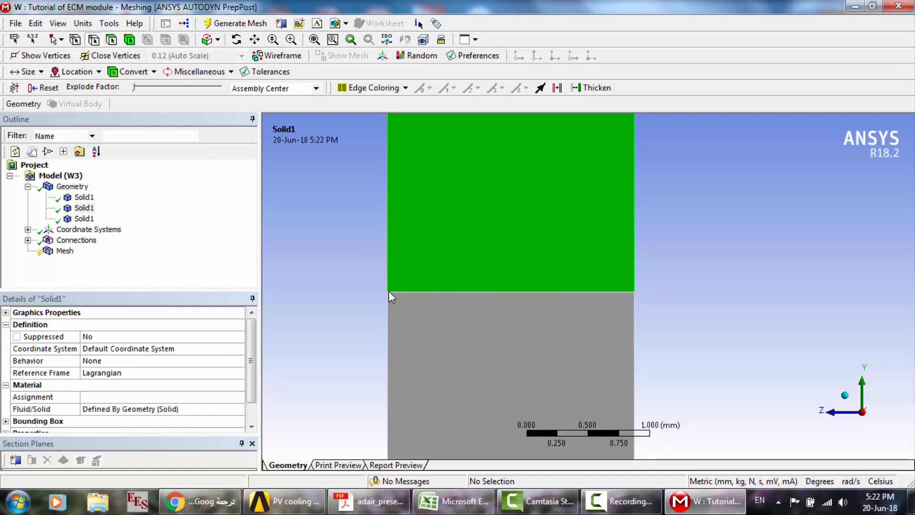
{"action": "left_click", "coordinate": [425, 296]}
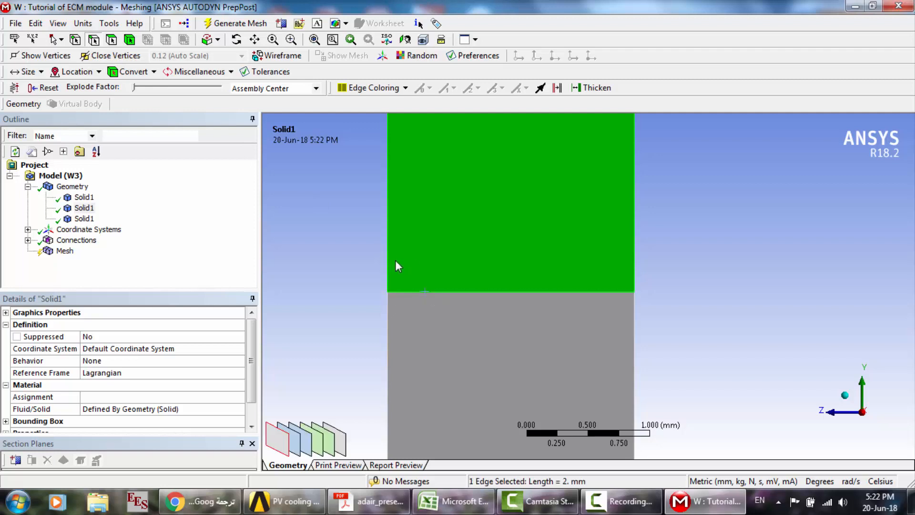
{"action": "scroll", "coordinate": [396, 259], "scroll_direction": "up", "scroll_amount": 3}
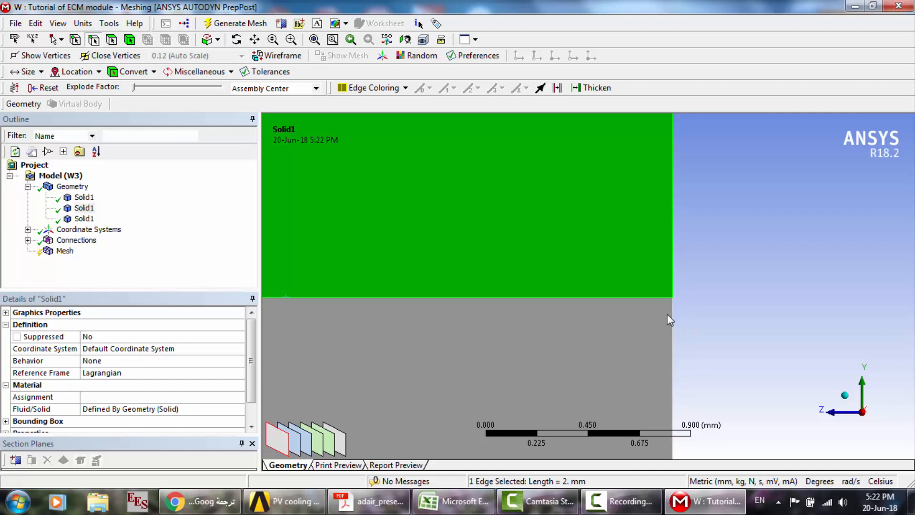
{"action": "scroll", "coordinate": [667, 265], "scroll_direction": "down", "scroll_amount": 5}
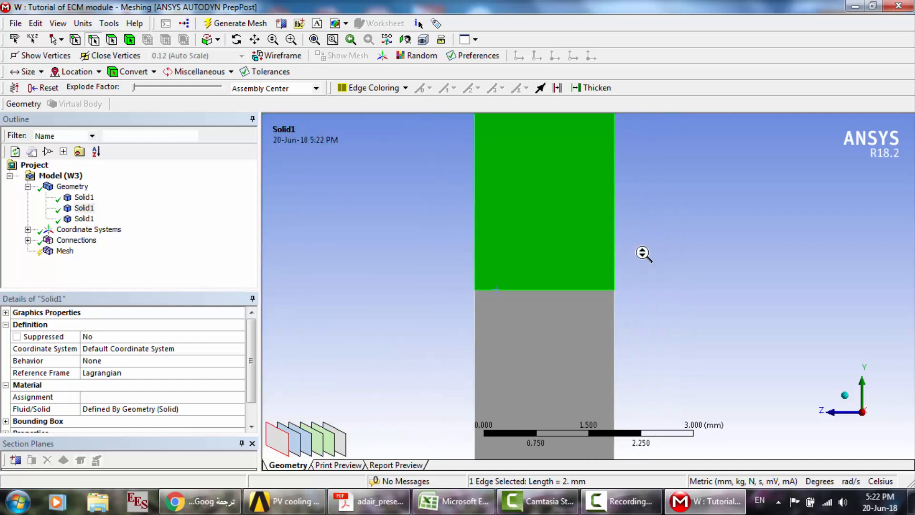
- Set the Fluid/Solid property of the main cell body to Solid
{"action": "middle_click_drag", "start_coordinate": [491, 247], "coordinate": [524, 250]}
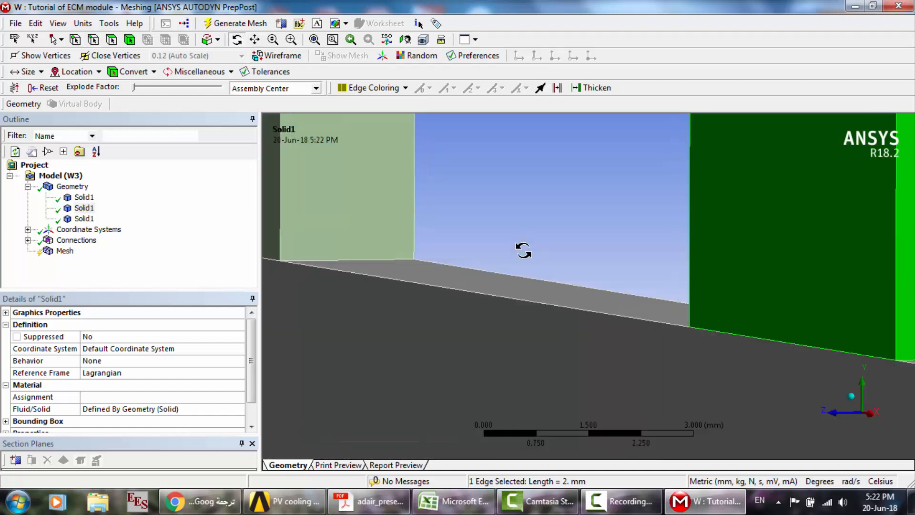
{"action": "scroll", "coordinate": [524, 250], "scroll_direction": "down", "scroll_amount": 5}
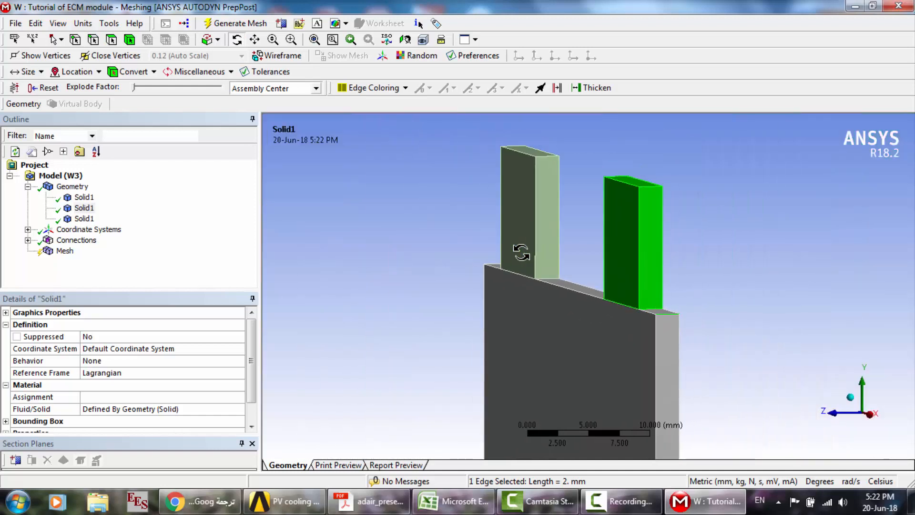
{"action": "scroll", "coordinate": [522, 253], "scroll_direction": "down", "scroll_amount": 2}
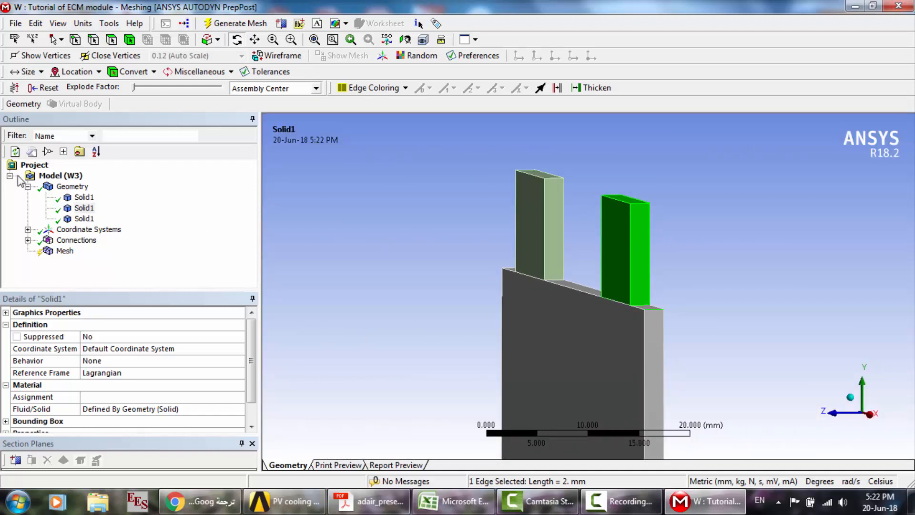
{"action": "left_click", "coordinate": [82, 198]}
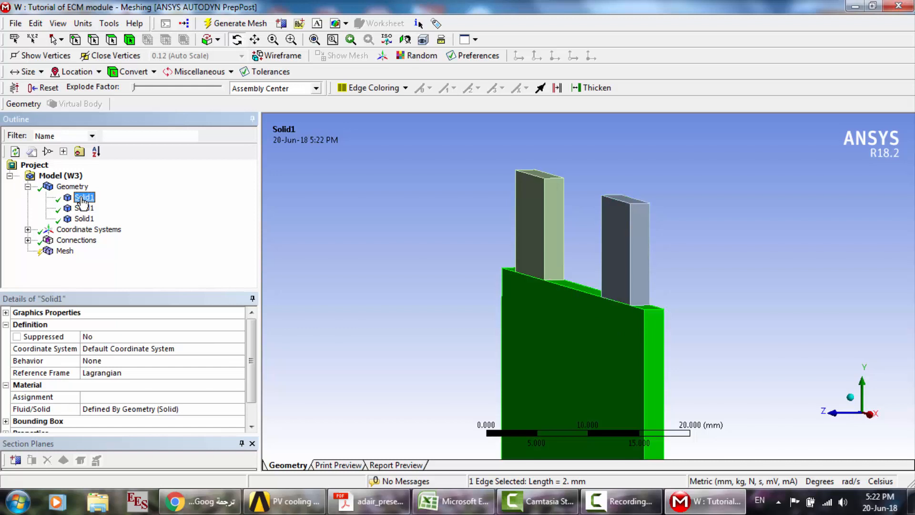
{"action": "left_click", "coordinate": [238, 411]}
{"action": "left_click", "coordinate": [239, 409]}
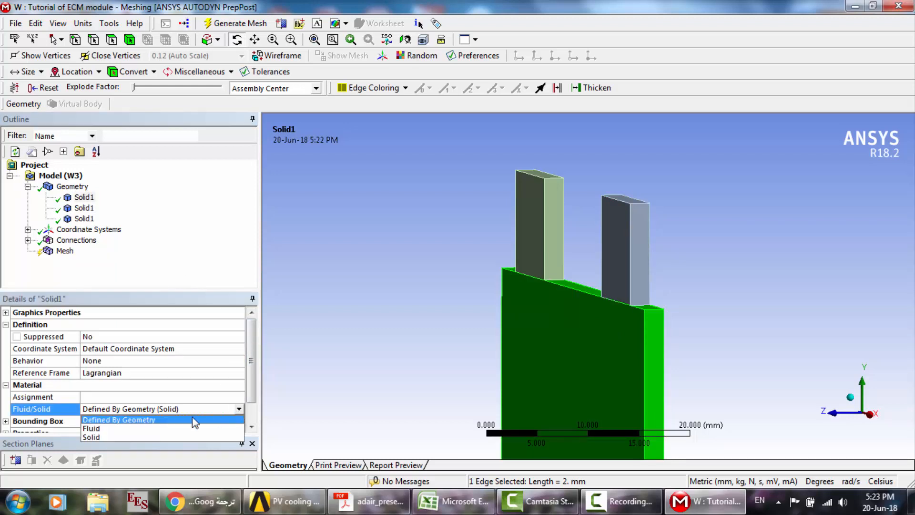
{"action": "left_click", "coordinate": [130, 435]}
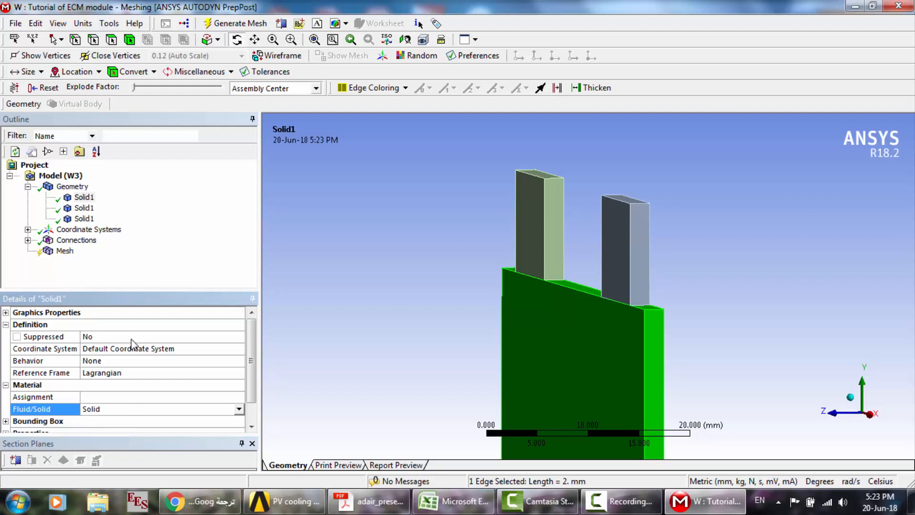
- Set the Fluid/Solid property of both tab bodies to Solid
{"action": "left_click", "coordinate": [82, 209]}
{"action": "left_click", "coordinate": [239, 409]}
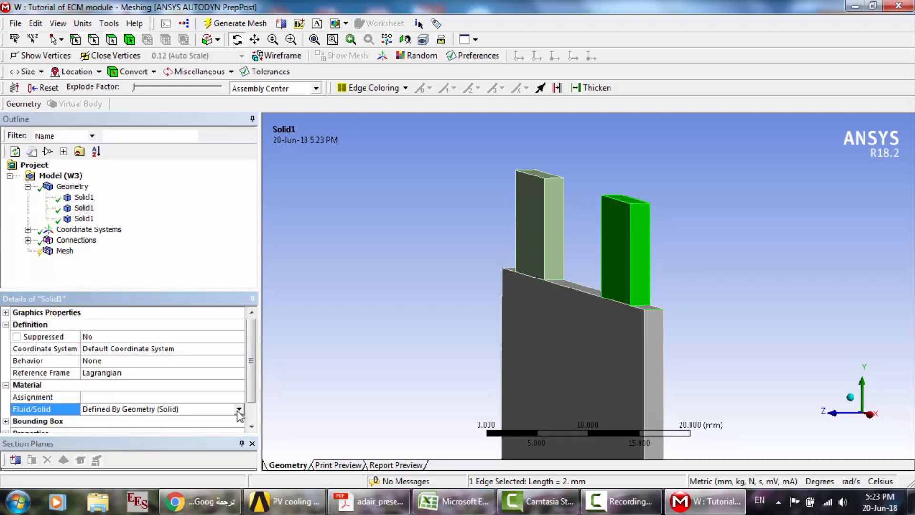
{"action": "left_click", "coordinate": [239, 409]}
{"action": "left_click", "coordinate": [130, 437]}
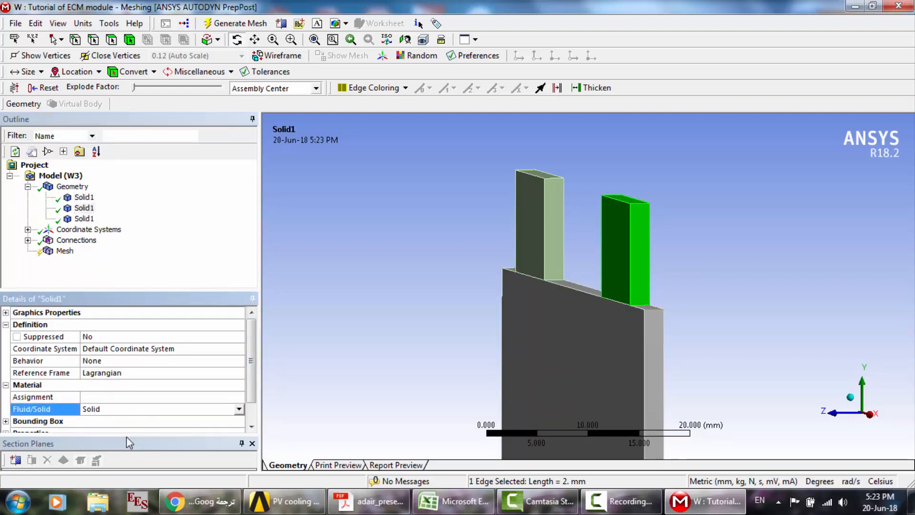
{"action": "left_click", "coordinate": [84, 218]}
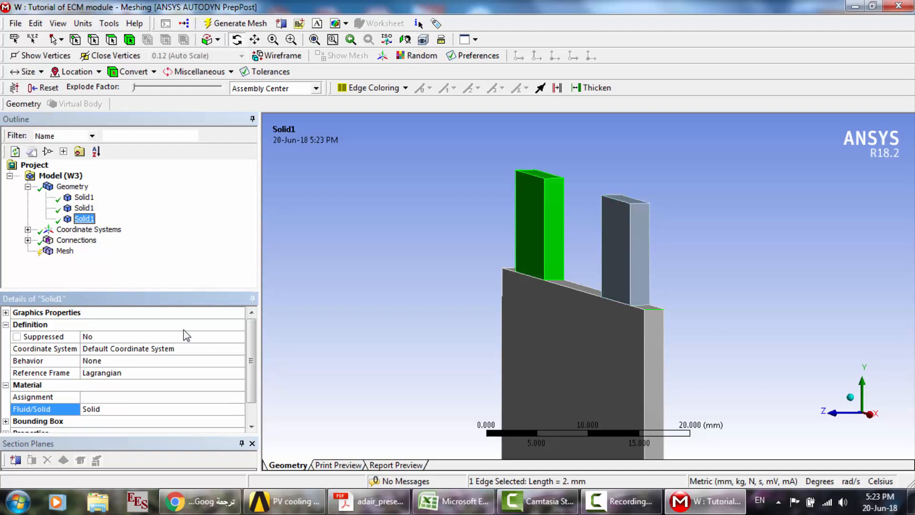
{"action": "left_click", "coordinate": [239, 409]}
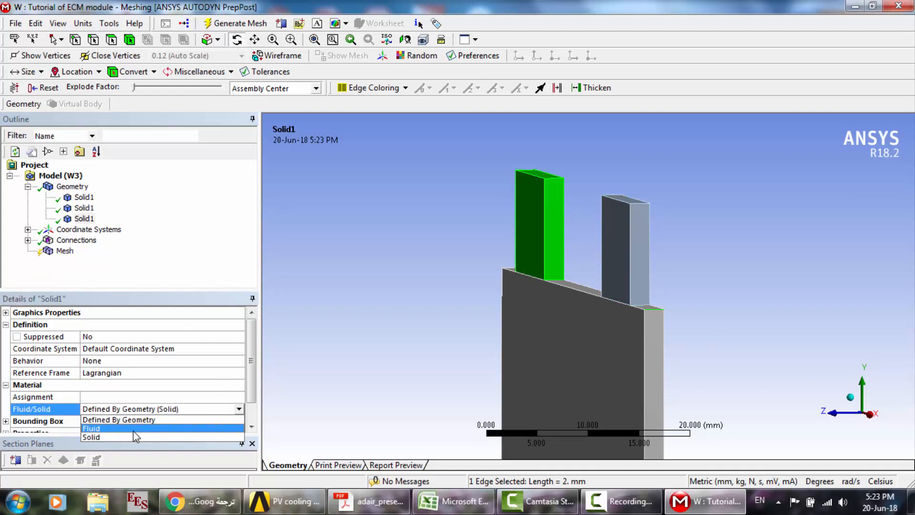
{"action": "left_click", "coordinate": [108, 437]}
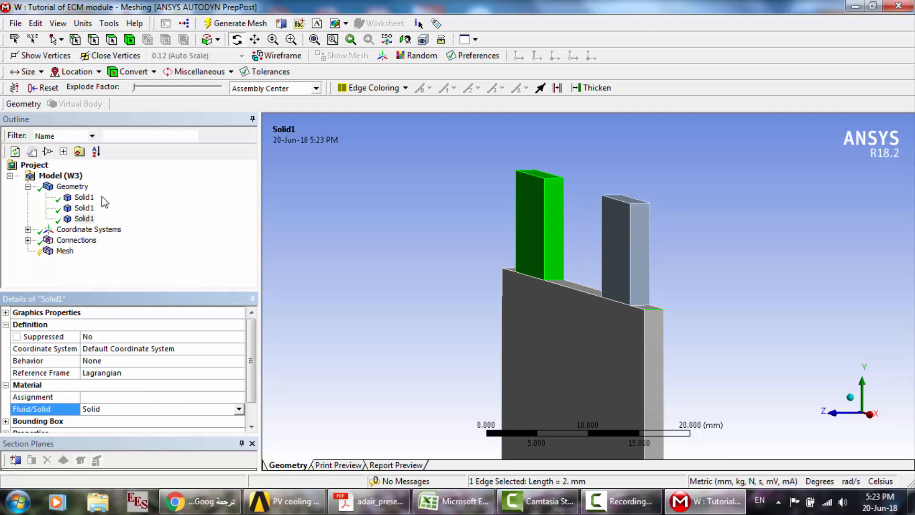
- Review the Fluid/Solid setting of all three bodies in turn and collapse the Geometry branch
{"action": "left_click", "coordinate": [87, 198]}
{"action": "key", "text": "Down"}
{"action": "key", "text": "Down"}
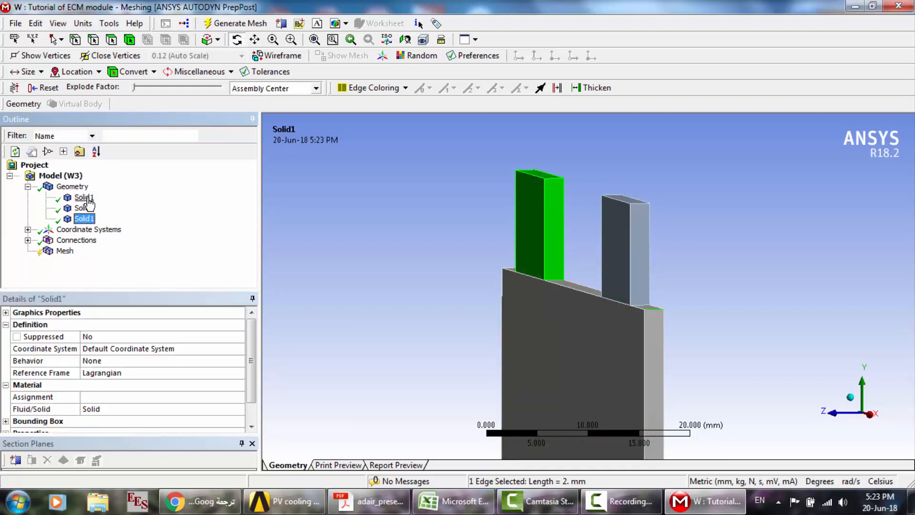
{"action": "key", "text": "Up"}
{"action": "key", "text": "Up"}
{"action": "key", "text": "Down"}
{"action": "key", "text": "Down"}
{"action": "left_click", "coordinate": [28, 187]}
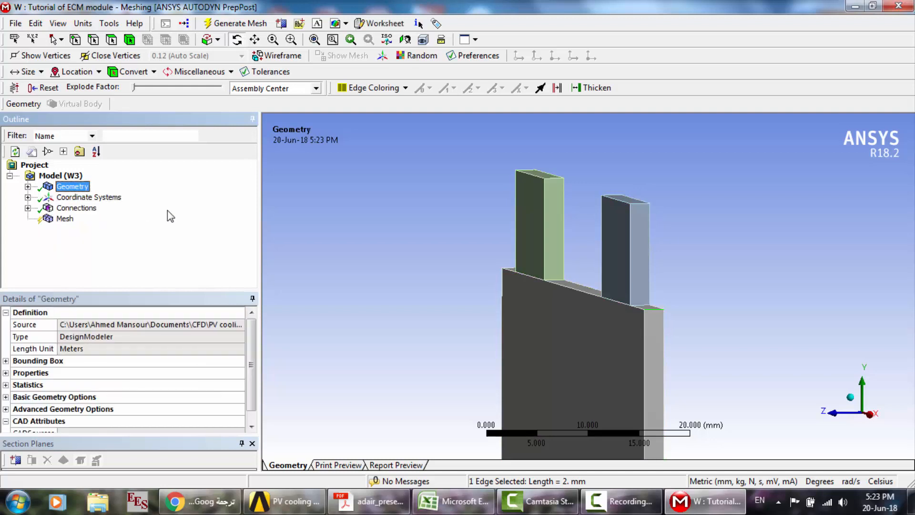
- Set the Relevance Center in the global mesh sizing to Fine
{"action": "left_click", "coordinate": [65, 219]}
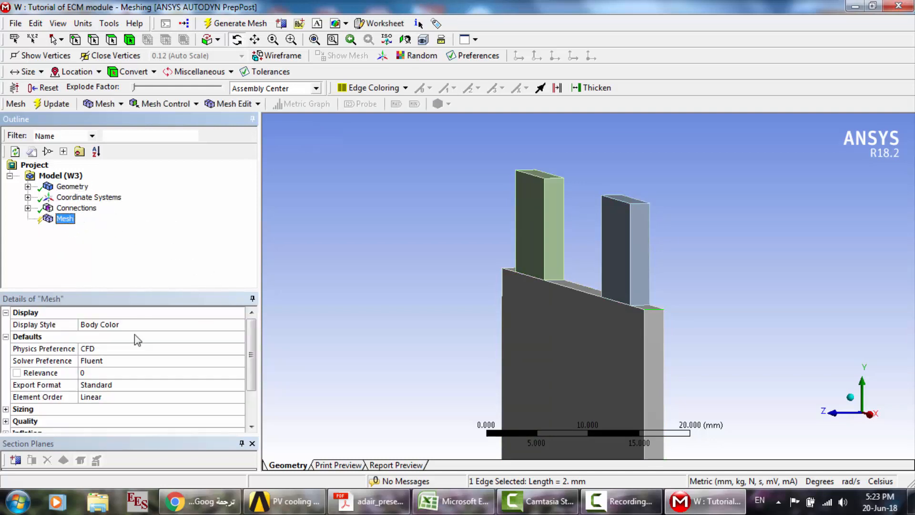
{"action": "left_click", "coordinate": [6, 409]}
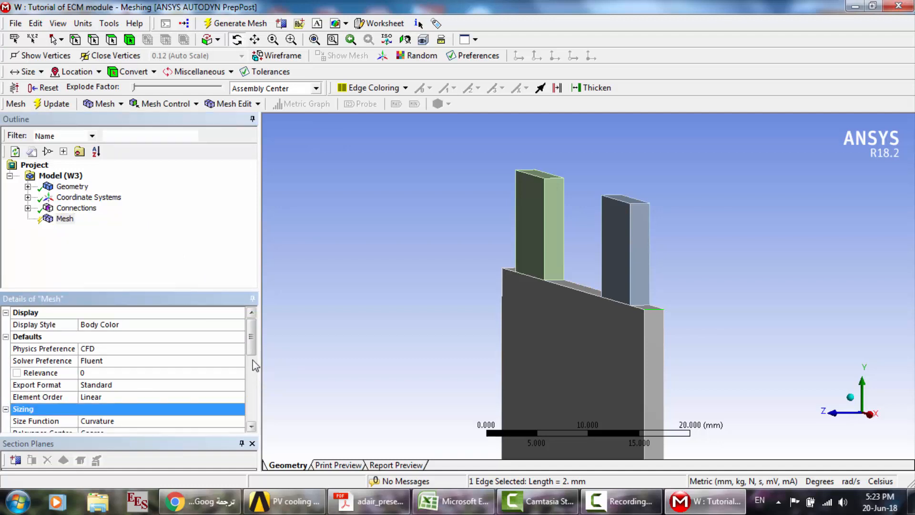
{"action": "mouse_move", "coordinate": [251, 343]}
{"action": "left_mouse_down"}
{"action": "mouse_move", "coordinate": [251, 367]}
{"action": "mouse_move", "coordinate": [250, 358]}
{"action": "left_mouse_up"}
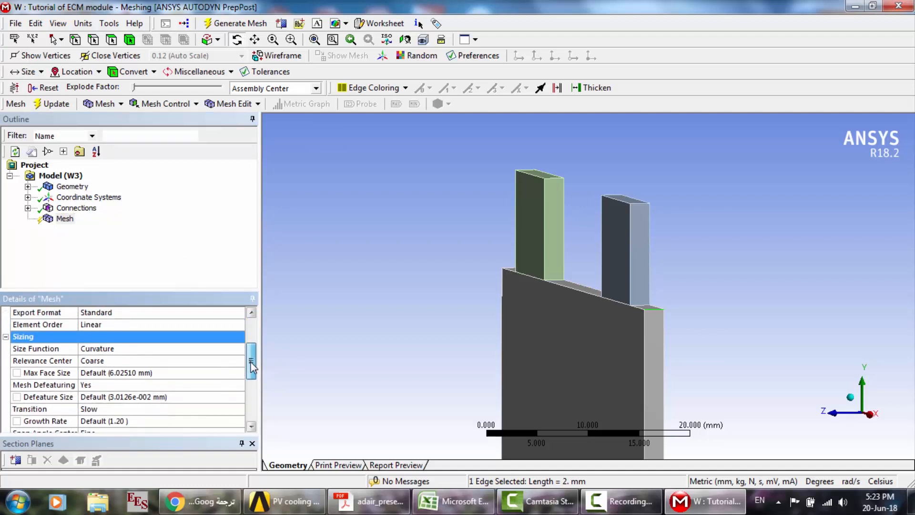
{"action": "double_click", "coordinate": [115, 363]}
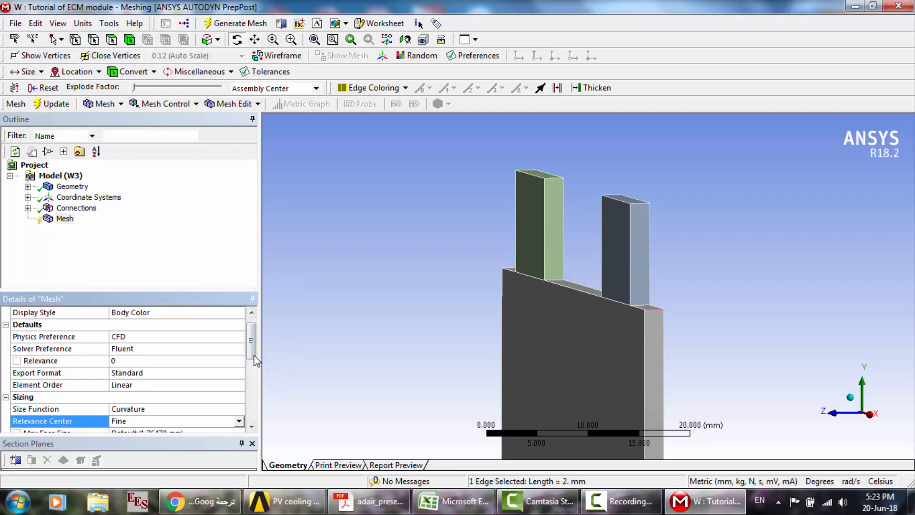
- Set the mesh Max Face Size to 1 mm and generate the mesh of the cell and tabs
{"action": "left_click_drag", "start_coordinate": [256, 363], "coordinate": [259, 380]}
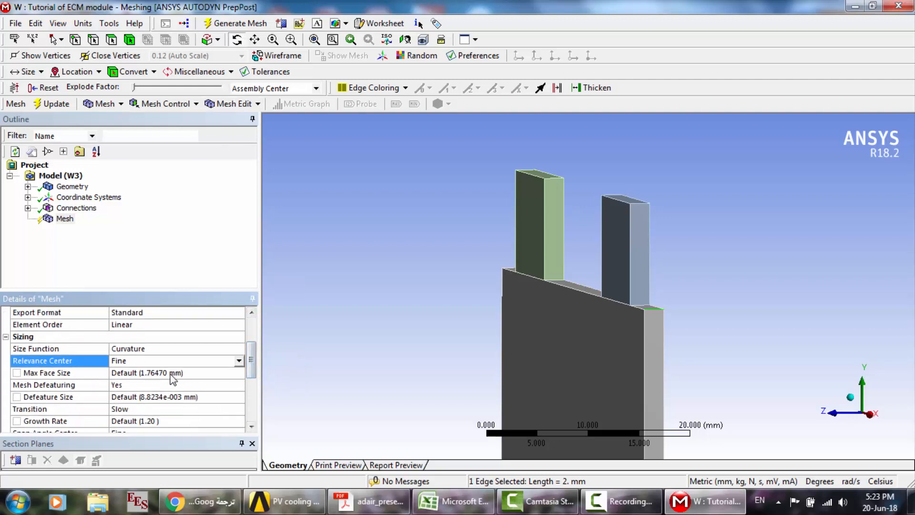
{"action": "left_click", "coordinate": [186, 373]}
{"action": "type", "text": "1"}
{"action": "key", "text": "Return"}
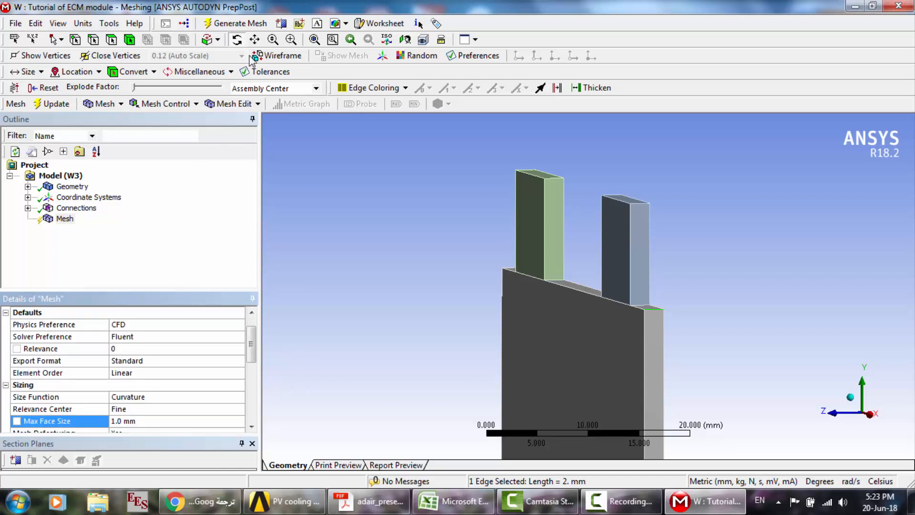
{"action": "left_click", "coordinate": [215, 25]}
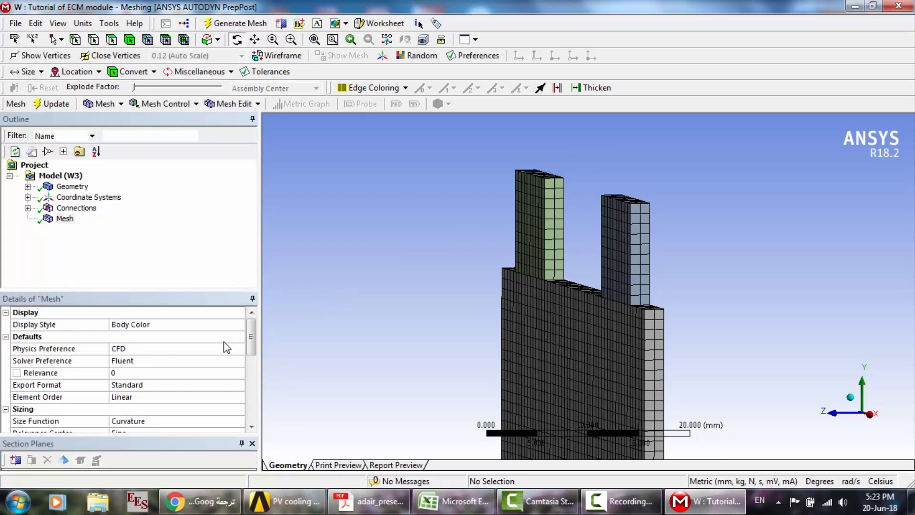
- Set the mesh Max Face Size to 0.3 mm
{"action": "left_click_drag", "start_coordinate": [253, 346], "coordinate": [256, 380]}
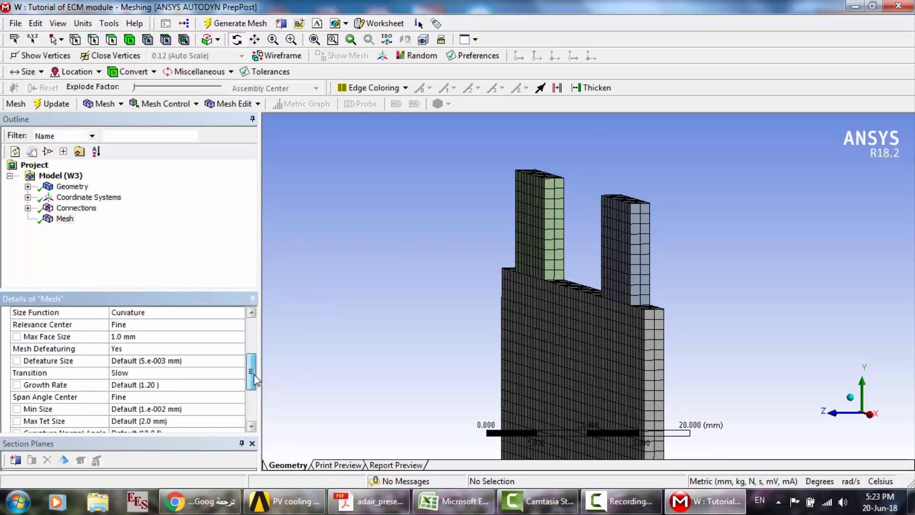
{"action": "left_click", "coordinate": [148, 336]}
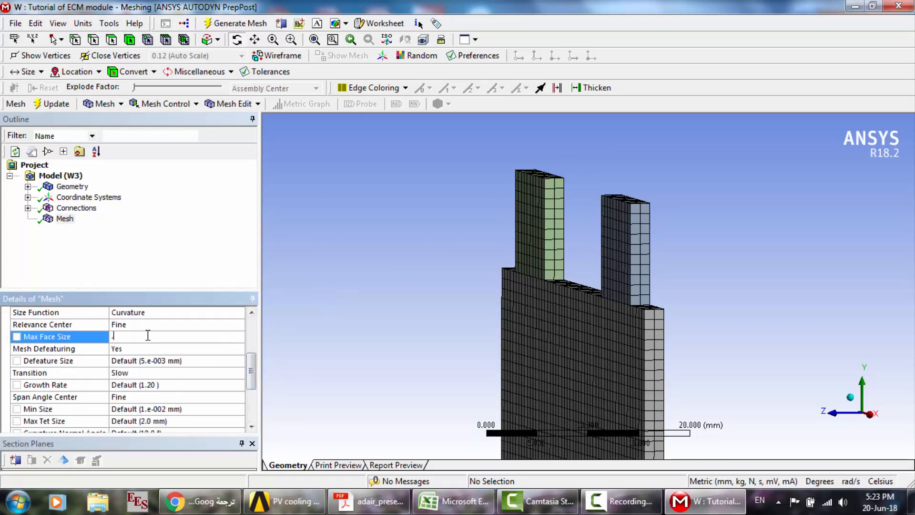
{"action": "type", "text": ".3"}
{"action": "key", "text": "Return"}
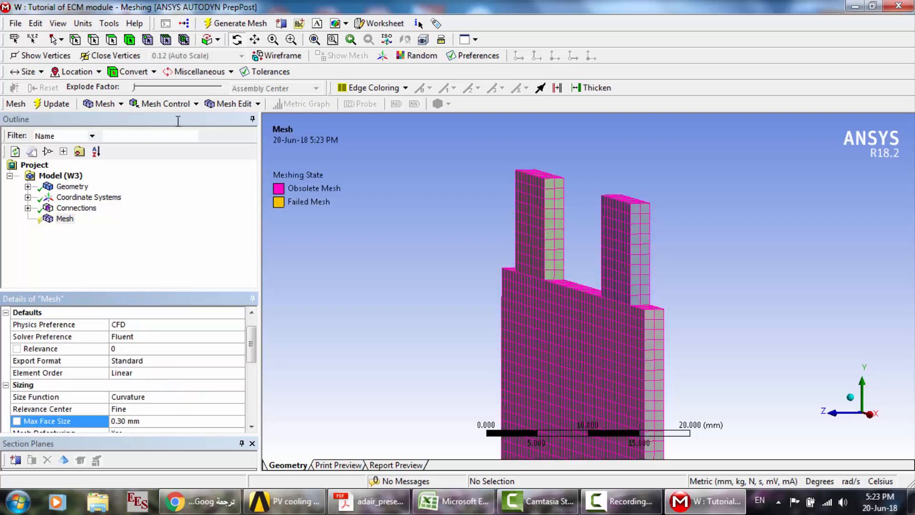
- Set the mesh Max Face Size to 0.7 mm and regenerate the mesh of the cell and tabs
{"action": "left_click", "coordinate": [143, 421]}
{"action": "type", "text": ".7"}
{"action": "key", "text": "Return"}
{"action": "left_click", "coordinate": [225, 27]}
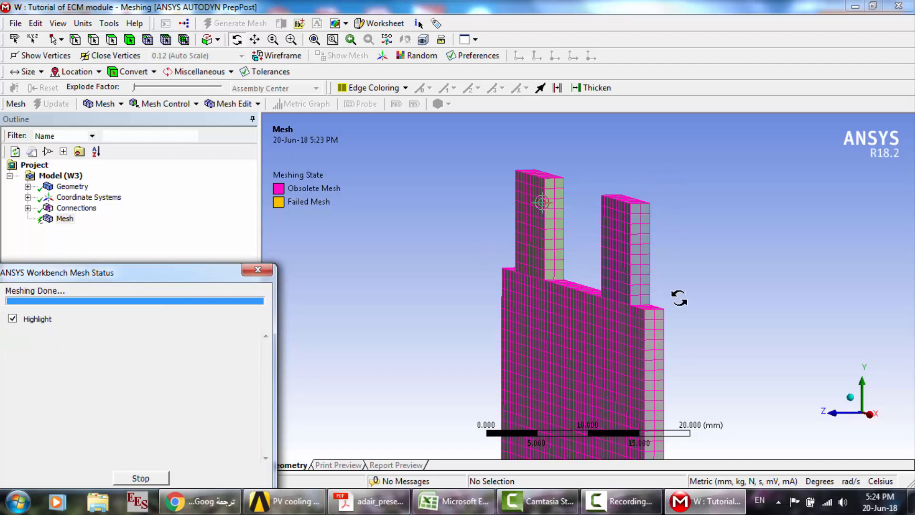
{"action": "scroll", "coordinate": [612, 262], "scroll_direction": "up", "scroll_amount": 8}
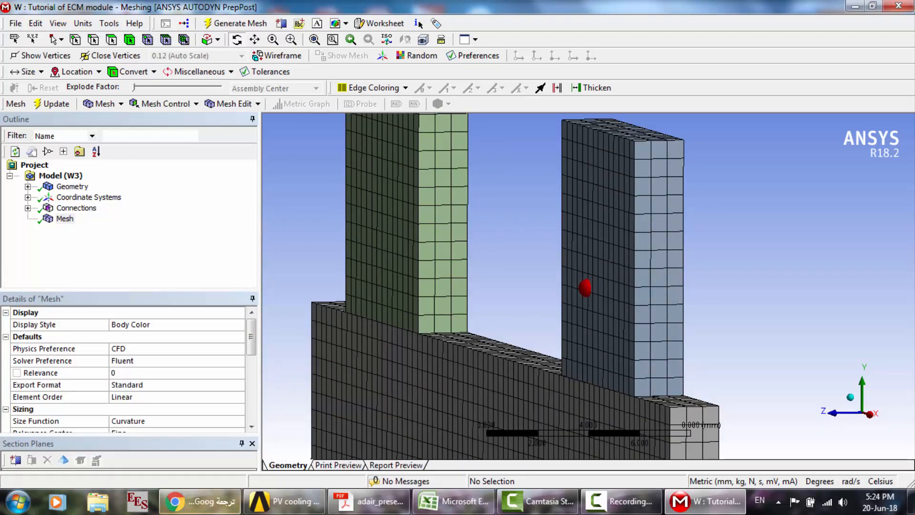
{"action": "left_click", "coordinate": [200, 501]}
{"action": "left_click", "coordinate": [640, 10]}
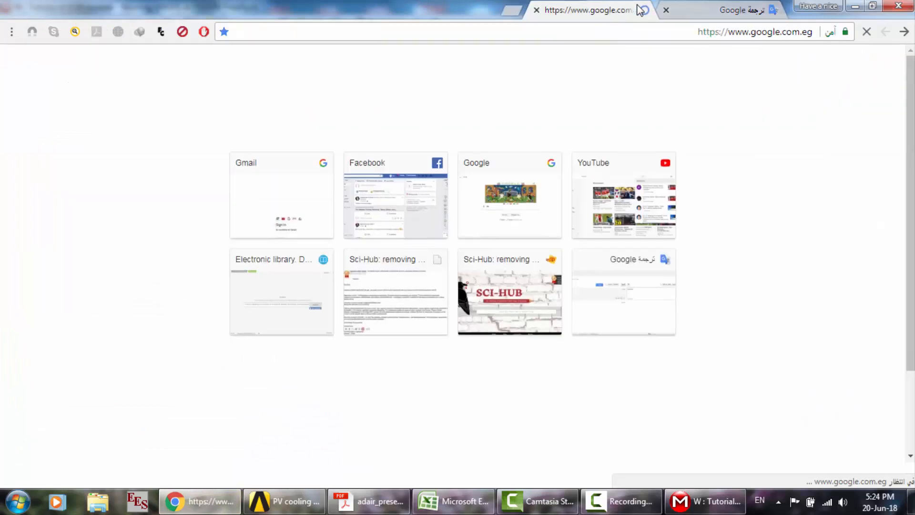
{"action": "type", "text": "thermal anal"}
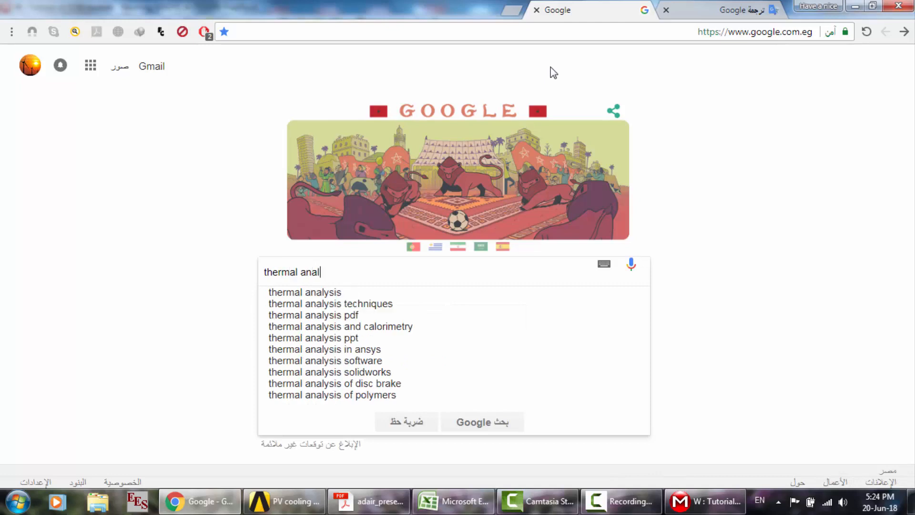
{"action": "type", "text": "ysis and "}
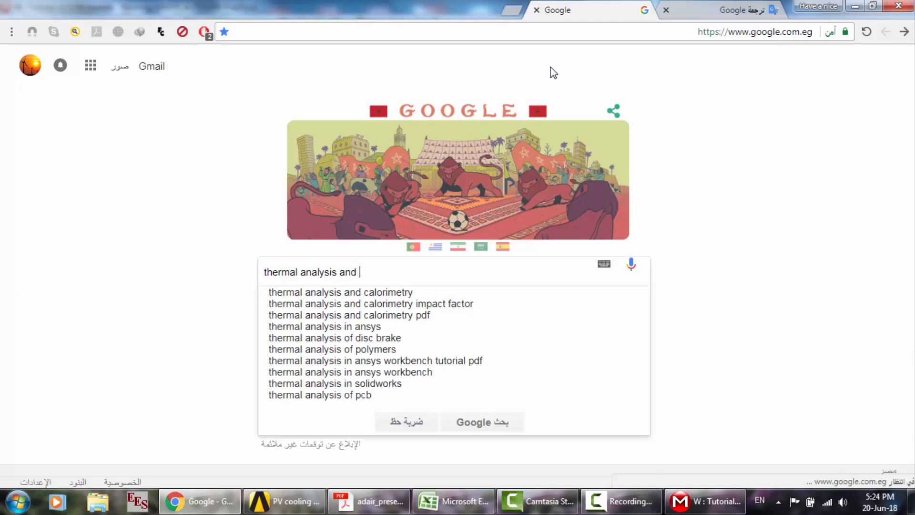
{"action": "type", "text": "mesh size"}
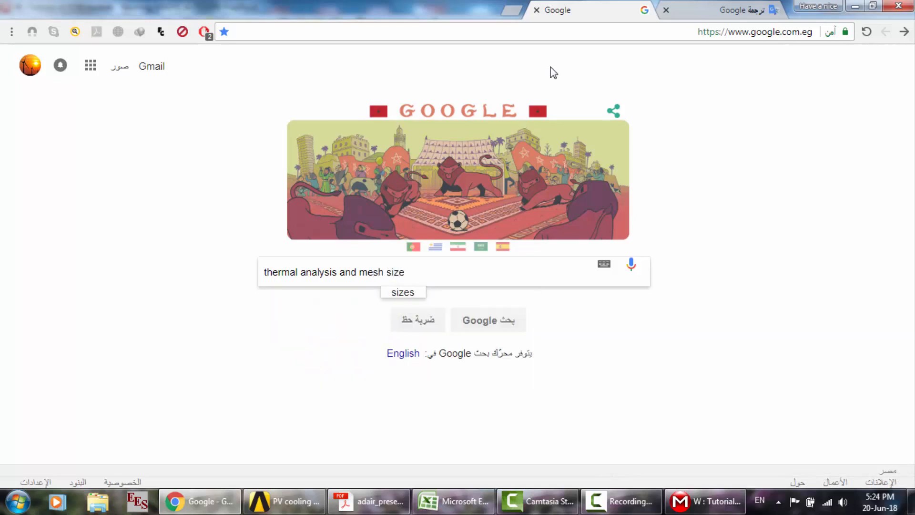
{"action": "type", "text": " fl"}
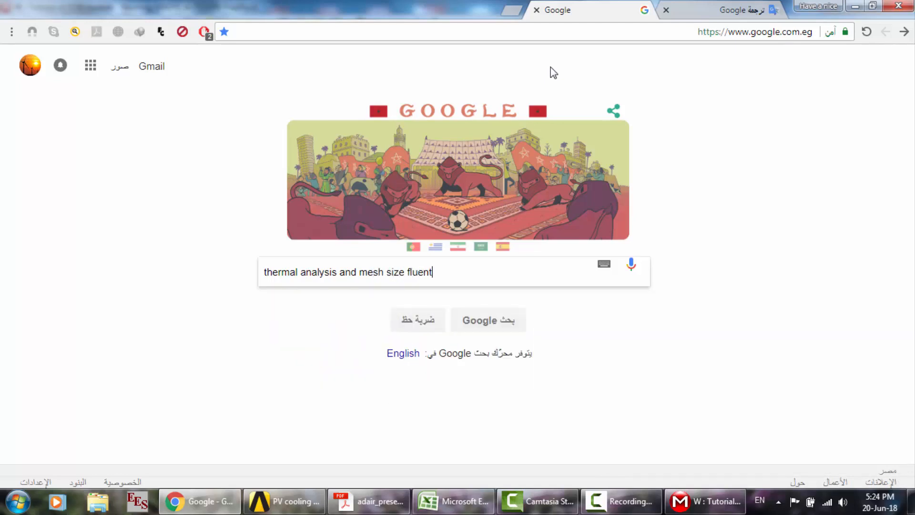
{"action": "type", "text": "uent"}
{"action": "key", "text": "ctrl+a"}
{"action": "key", "text": "BackSpace"}
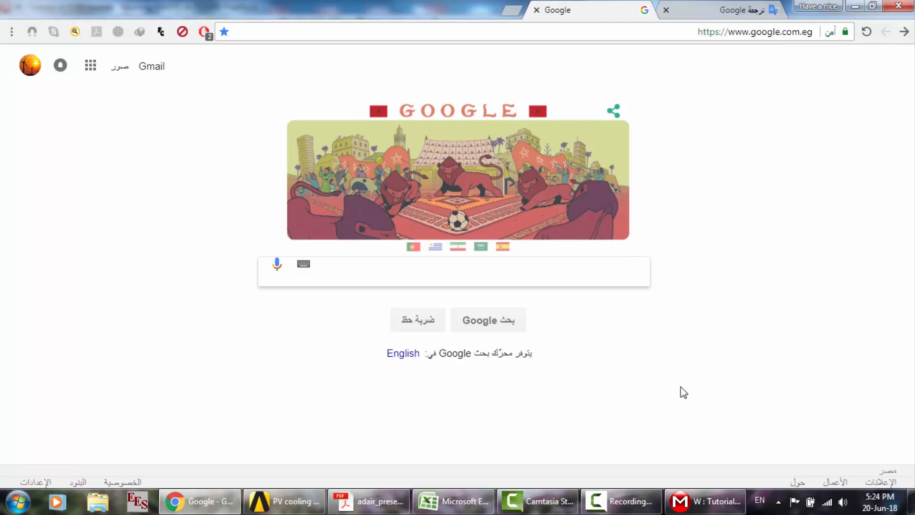
{"action": "left_click", "coordinate": [705, 501]}
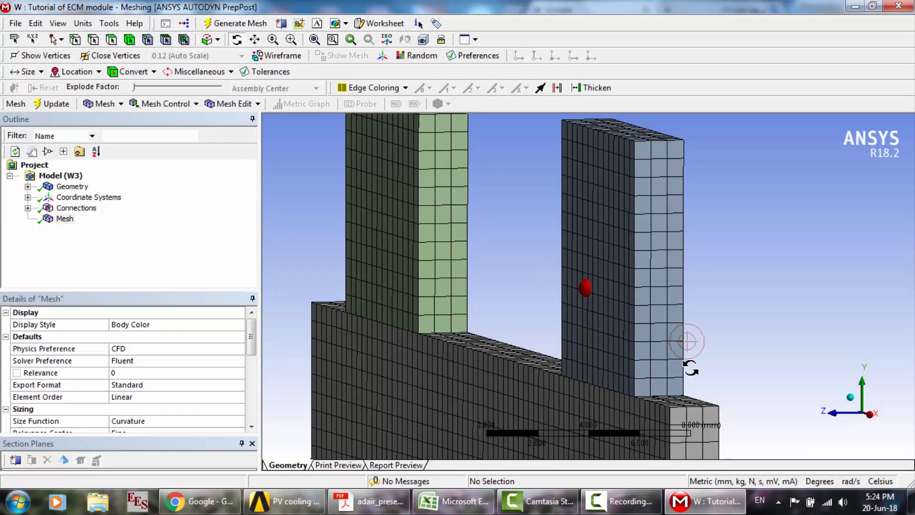
- Inspect the element layers through the thickness of the tab and cell, viewing the mesh along the X axis and in perspective
{"action": "left_click", "coordinate": [870, 415]}
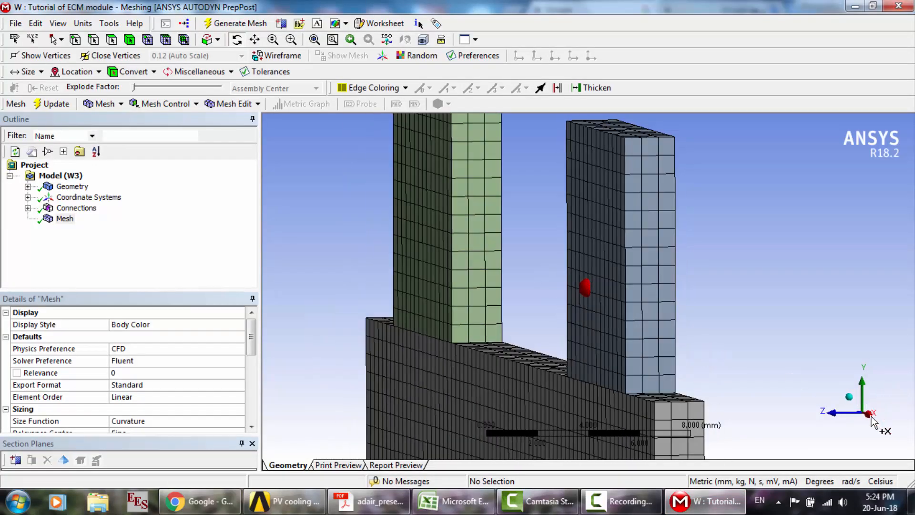
{"action": "scroll", "coordinate": [715, 355], "scroll_direction": "up", "scroll_amount": 5}
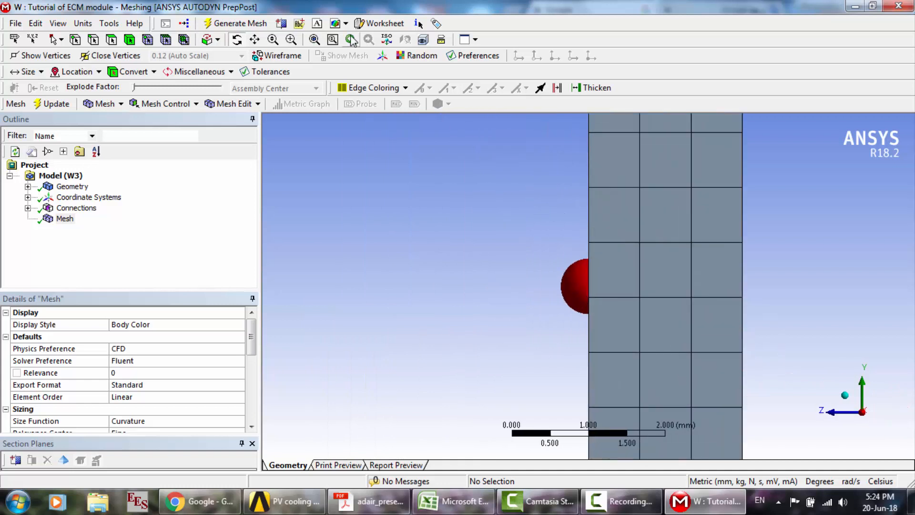
{"action": "left_click", "coordinate": [254, 39]}
{"action": "left_click_drag", "start_coordinate": [591, 218], "coordinate": [517, 242]}
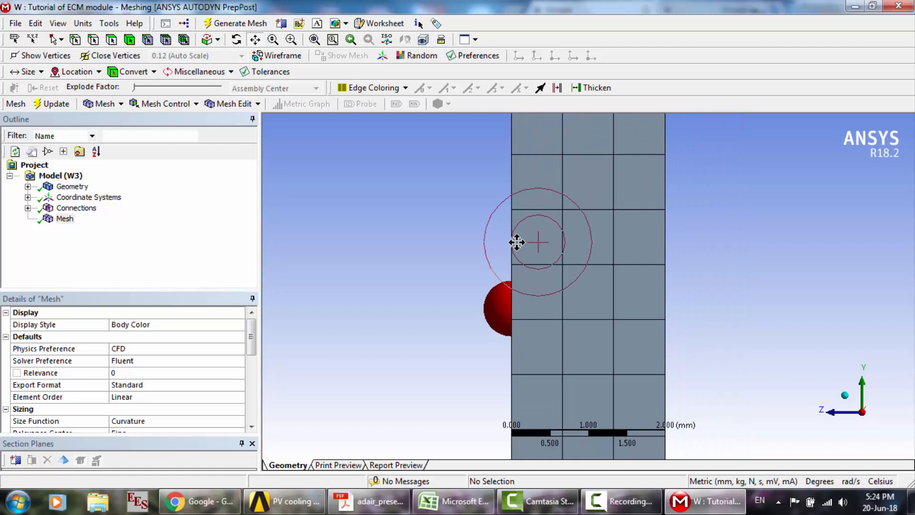
{"action": "scroll", "coordinate": [517, 242], "scroll_direction": "down", "scroll_amount": 5}
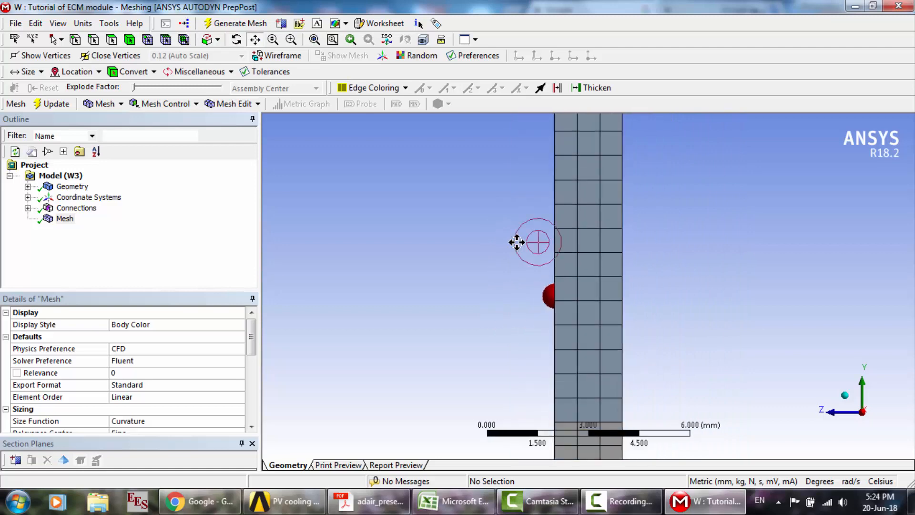
{"action": "left_click", "coordinate": [238, 41]}
{"action": "mouse_move", "coordinate": [529, 309]}
{"action": "left_mouse_down"}
{"action": "mouse_move", "coordinate": [572, 305]}
{"action": "mouse_move", "coordinate": [586, 316]}
{"action": "left_mouse_up"}
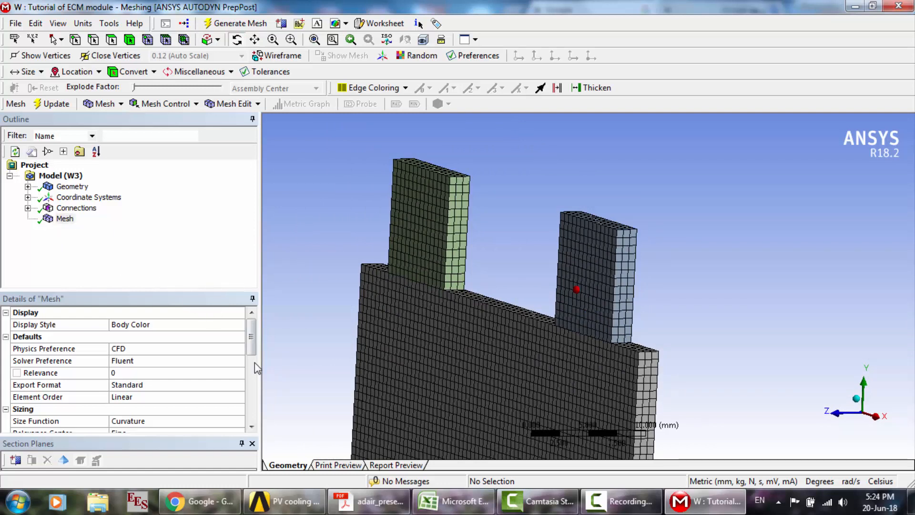
- Set the Mesh Metric in the mesh Quality settings to Skewness and review the resulting skewness values
{"action": "scroll", "coordinate": [250, 376], "scroll_direction": "down", "scroll_amount": 6}
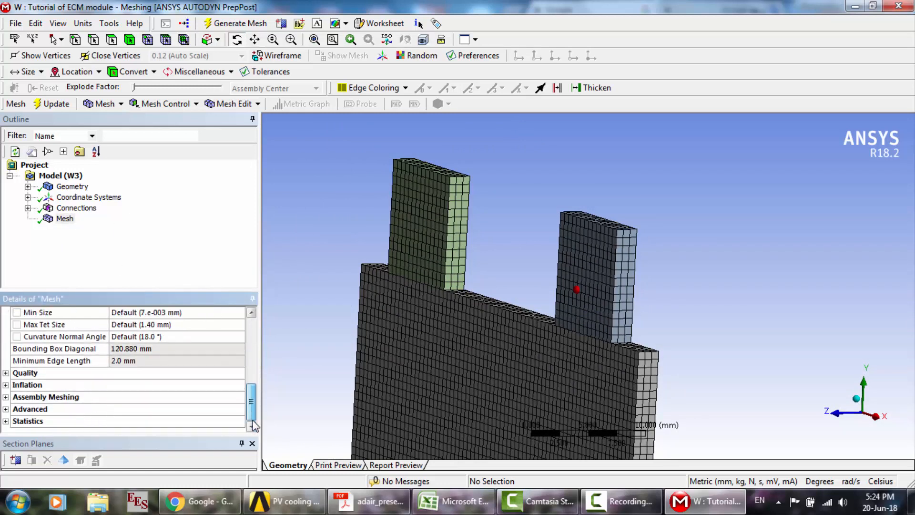
{"action": "left_click", "coordinate": [5, 373]}
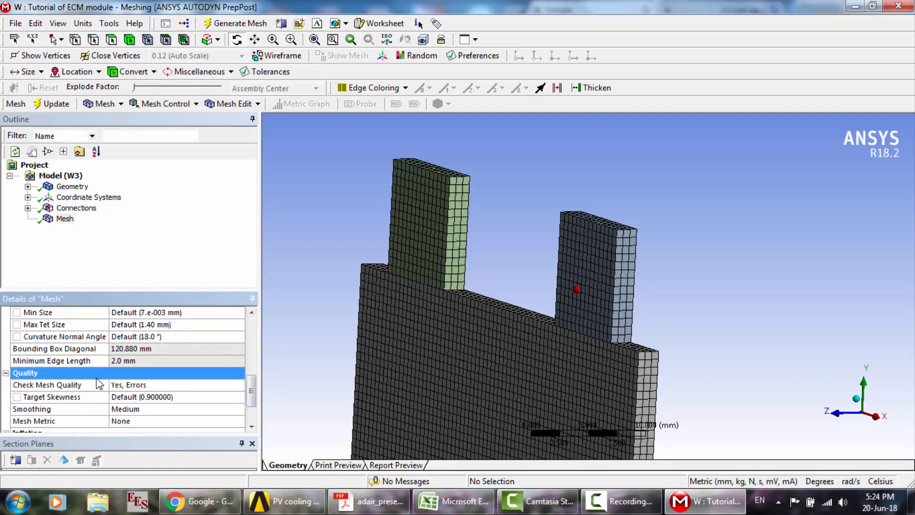
{"action": "left_click", "coordinate": [240, 422]}
{"action": "left_click", "coordinate": [239, 422]}
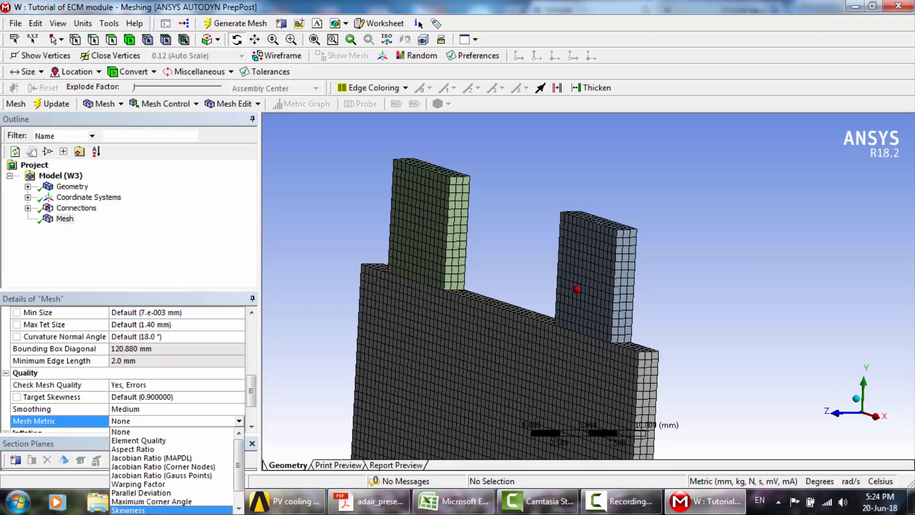
{"action": "left_click", "coordinate": [181, 510]}
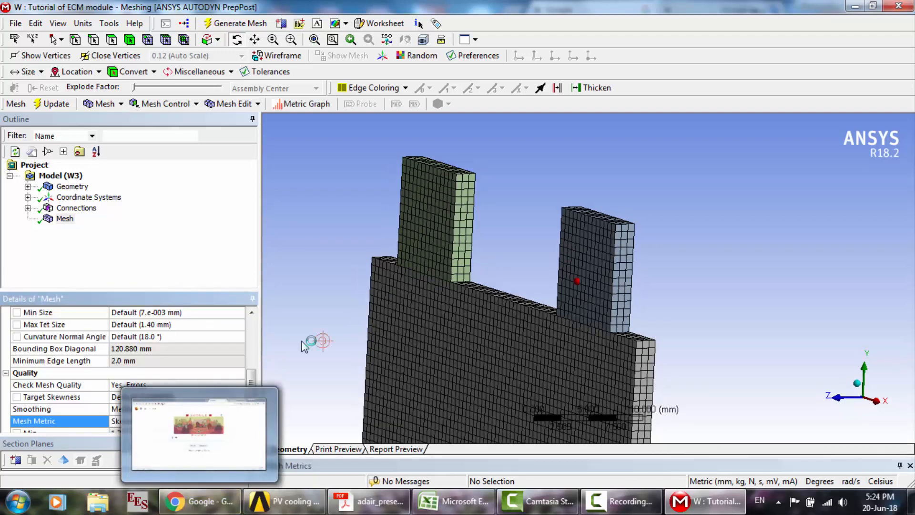
{"action": "scroll", "coordinate": [251, 414], "scroll_direction": "down", "scroll_amount": 3}
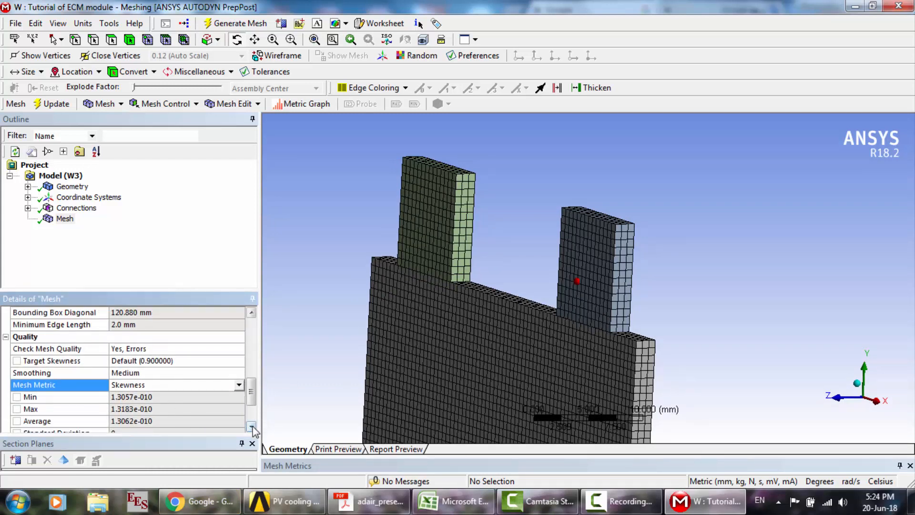
{"action": "scroll", "coordinate": [251, 426], "scroll_direction": "down", "scroll_amount": 5}
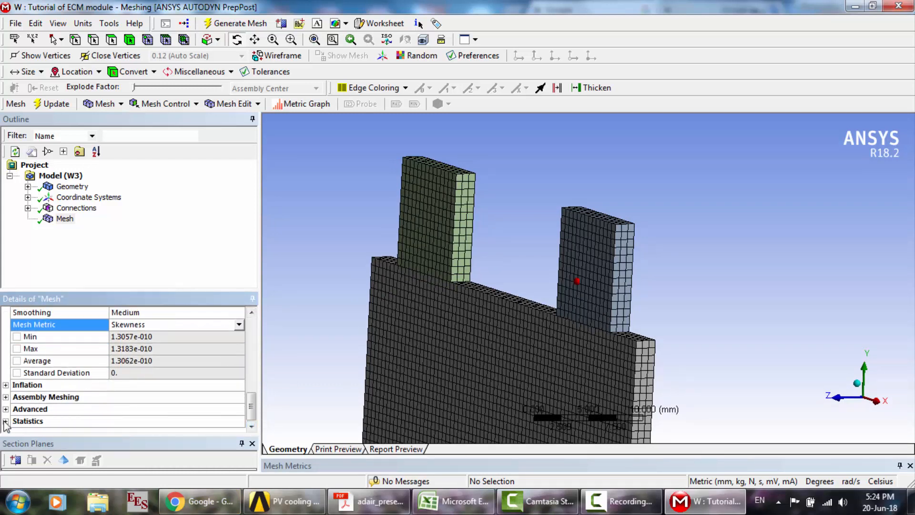
- Check the node and element counts in the mesh Statistics
{"action": "left_click", "coordinate": [6, 421]}
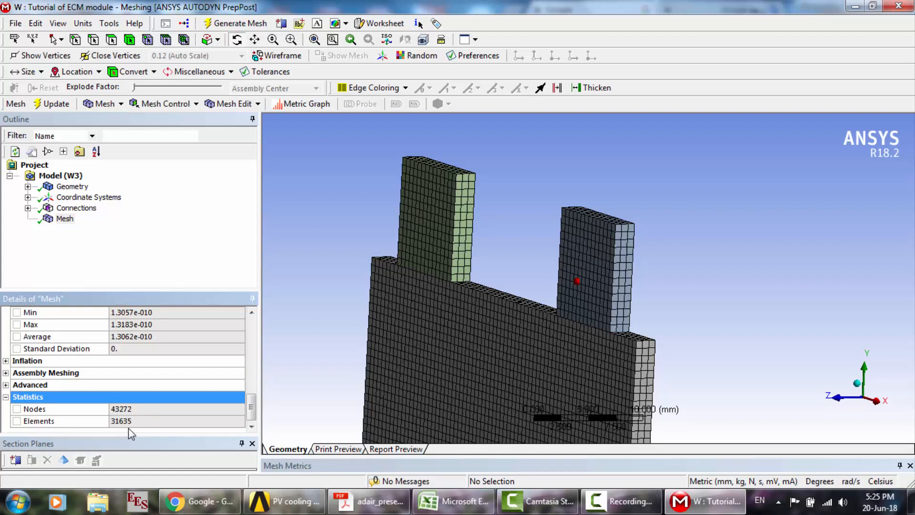
{"action": "left_click", "coordinate": [248, 363]}
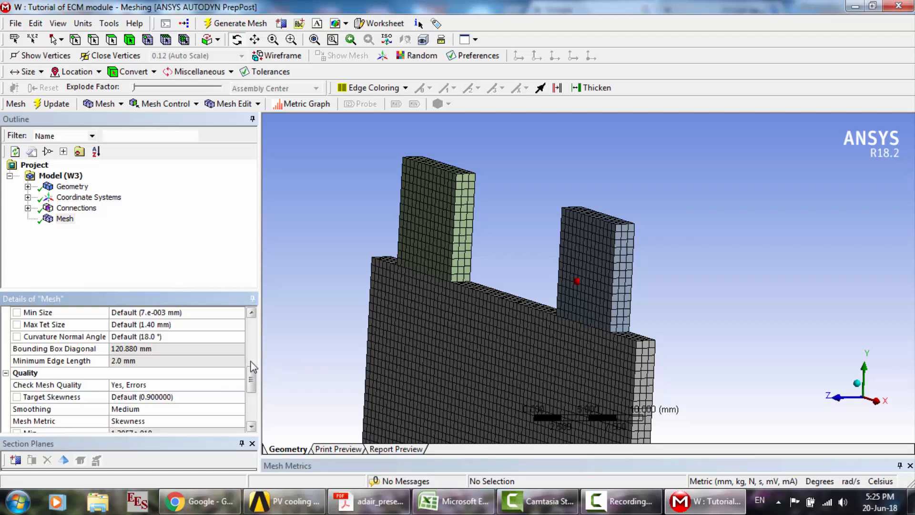
{"action": "left_click", "coordinate": [249, 363]}
{"action": "left_click_drag", "start_coordinate": [251, 347], "coordinate": [250, 324]}
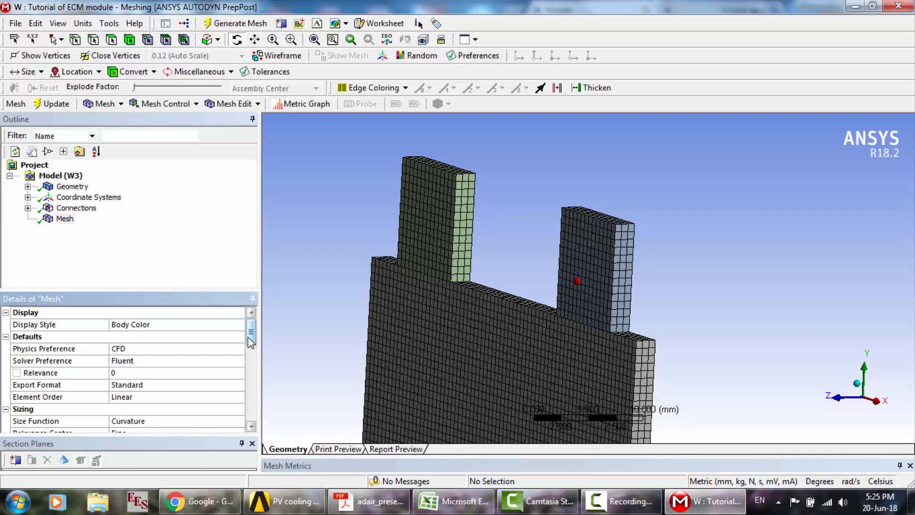
- Create a named selection for the blue-grey negative tab body
{"action": "left_click", "coordinate": [65, 220]}
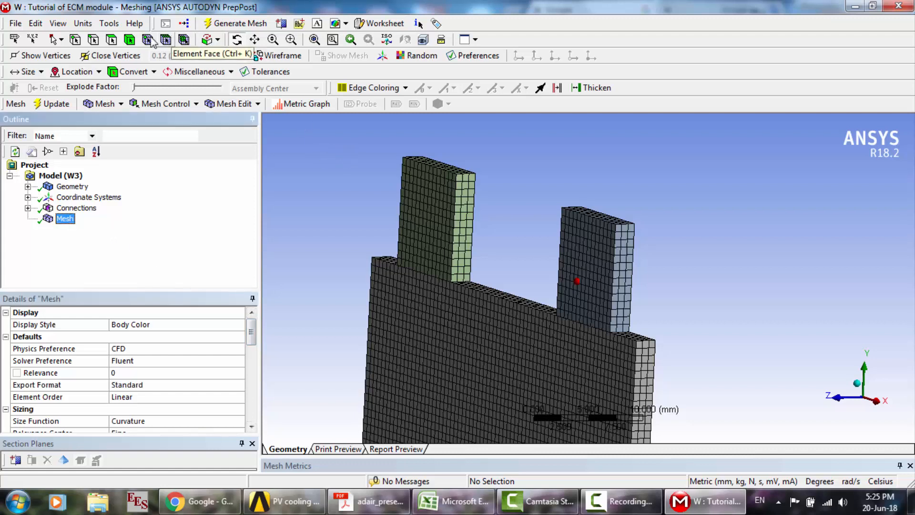
{"action": "left_click", "coordinate": [129, 40]}
{"action": "left_click", "coordinate": [608, 264]}
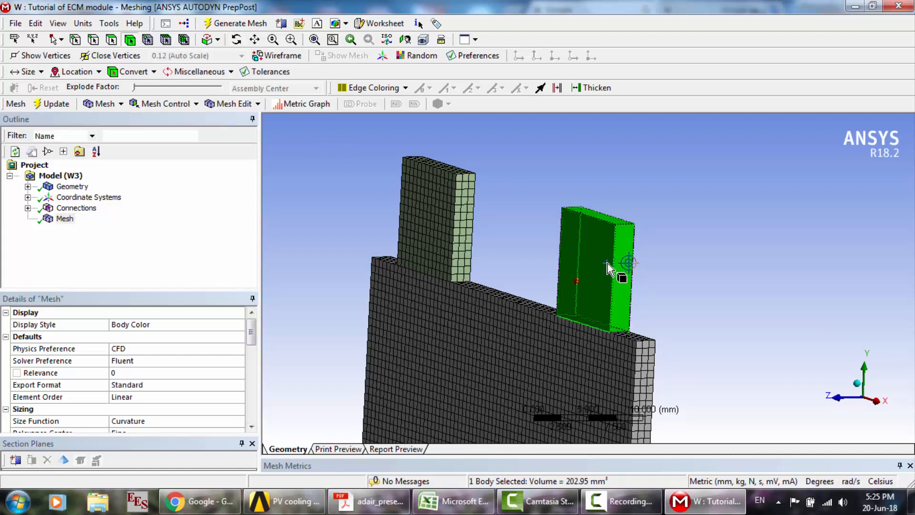
{"action": "right_click", "coordinate": [608, 265]}
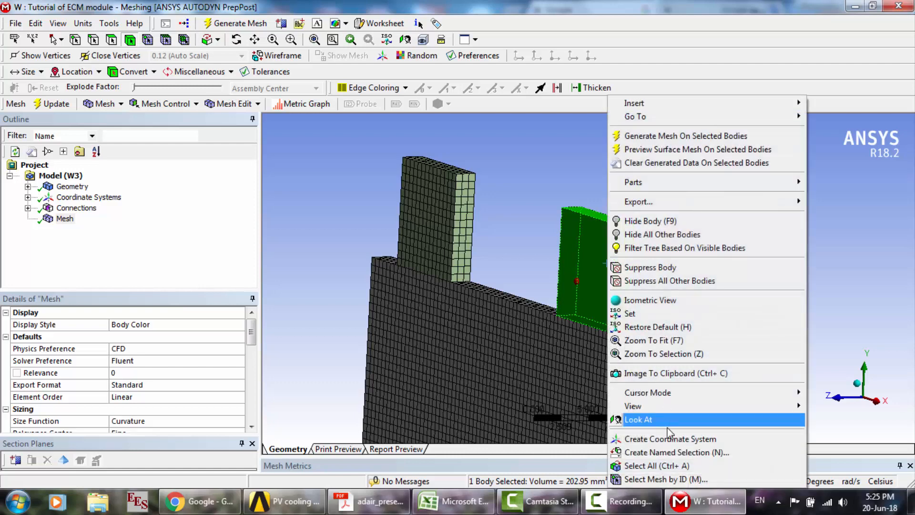
{"action": "left_click", "coordinate": [667, 451]}
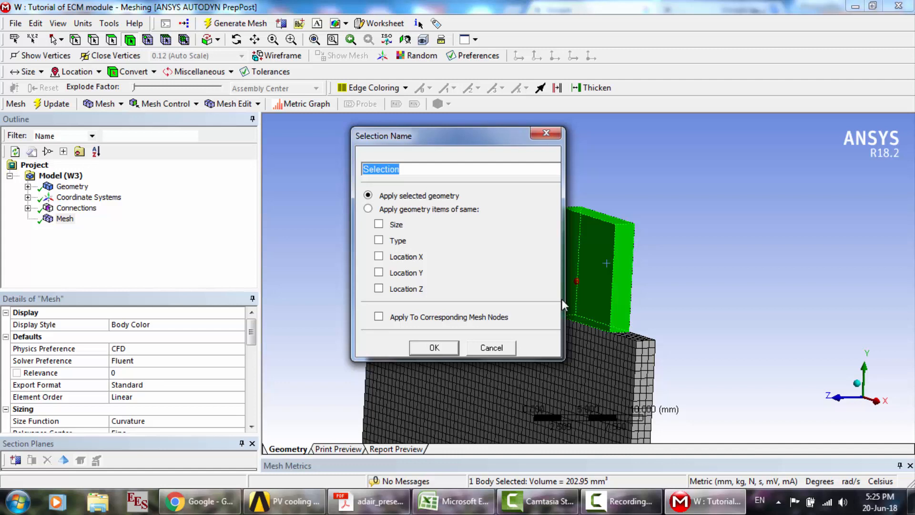
{"action": "type", "text": "n"}
{"action": "key", "text": "Return"}
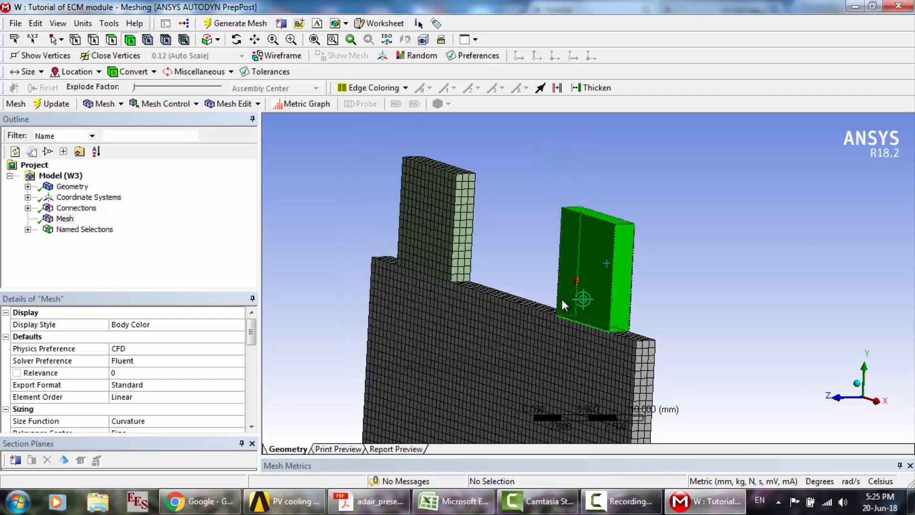
- Create a named selection called tab_p for the green tab body
{"action": "left_click", "coordinate": [437, 208]}
{"action": "right_click", "coordinate": [436, 208]}
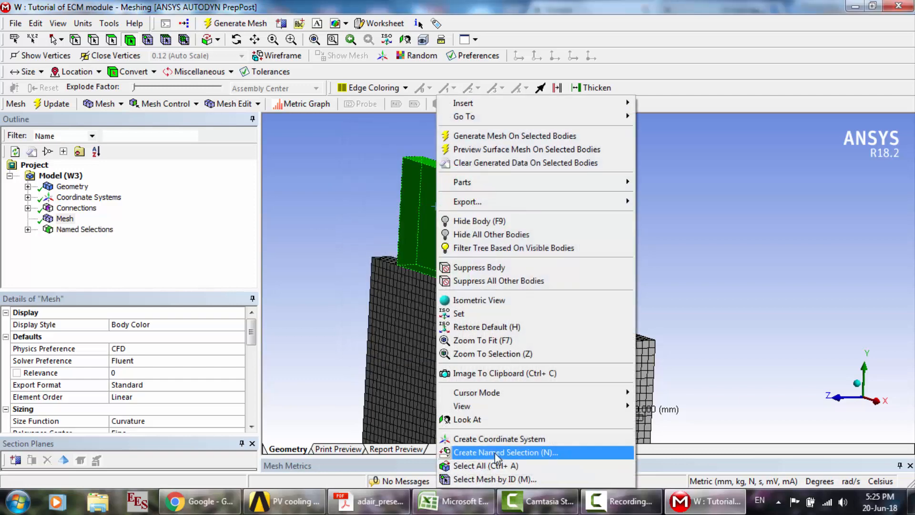
{"action": "left_click", "coordinate": [495, 453]}
{"action": "type", "text": "tab"}
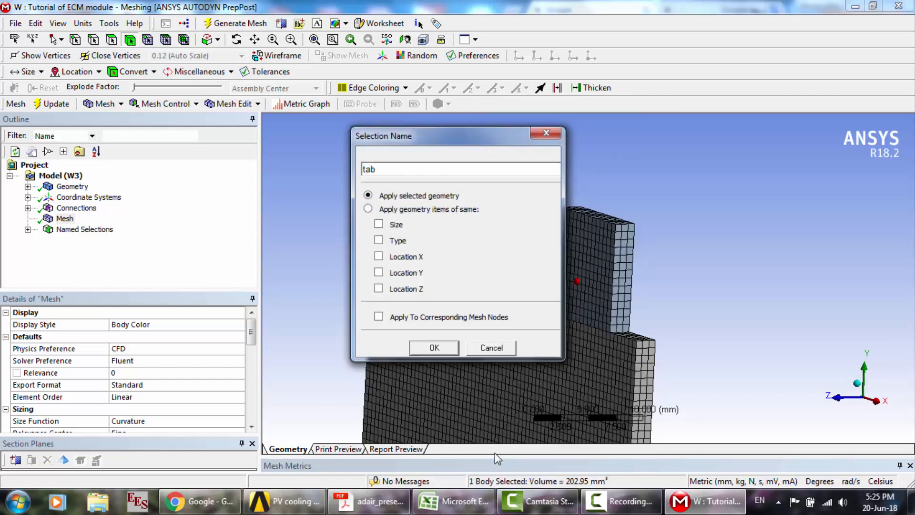
{"action": "type", "text": "_p"}
{"action": "key", "text": "Return"}
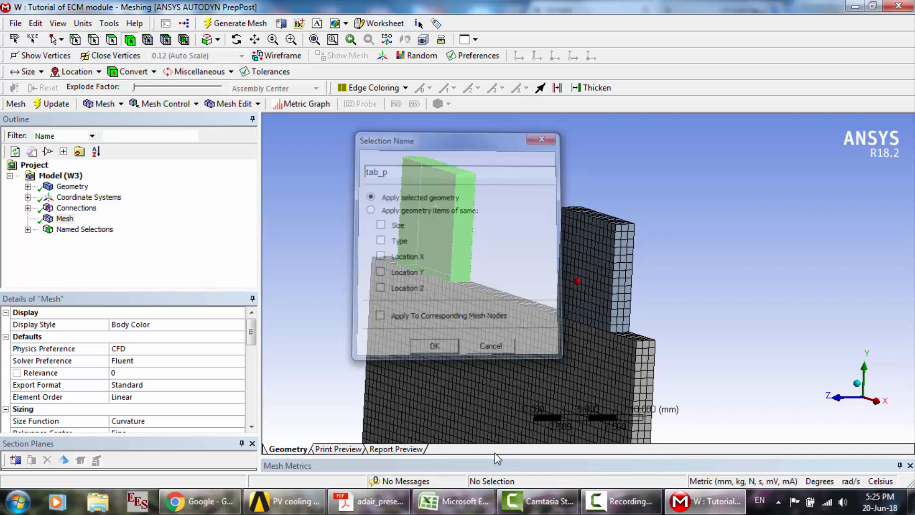
- Create a named selection called cell for the large battery cell body below the two tabs
{"action": "left_click", "coordinate": [497, 378]}
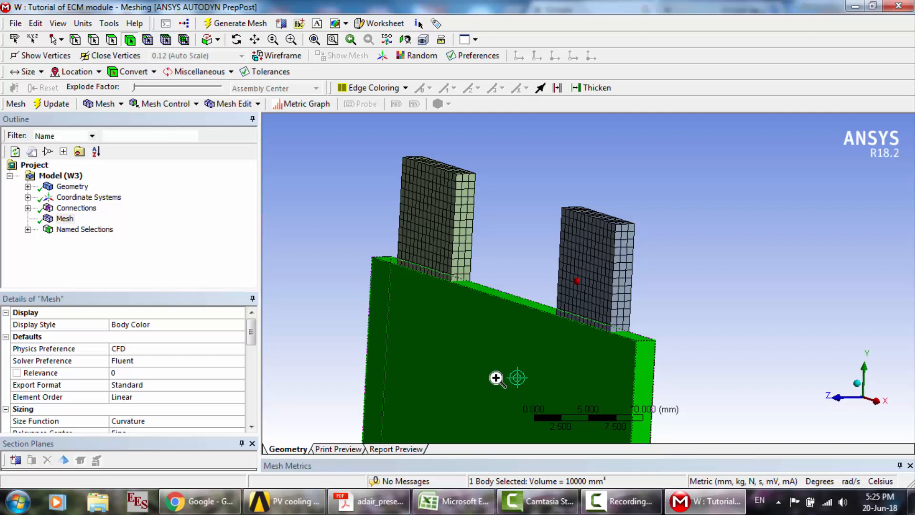
{"action": "right_click", "coordinate": [496, 378]}
{"action": "left_click", "coordinate": [551, 457]}
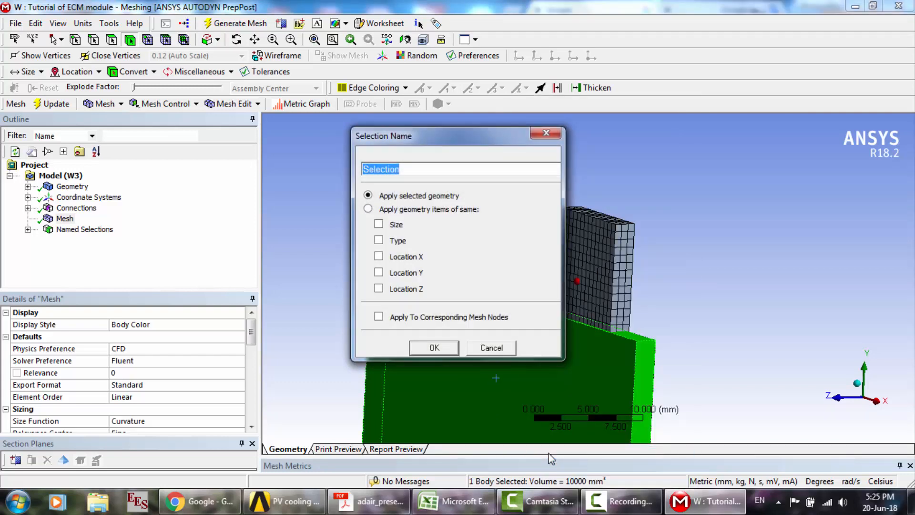
{"action": "type", "text": "cell"}
{"action": "key", "text": "Return"}
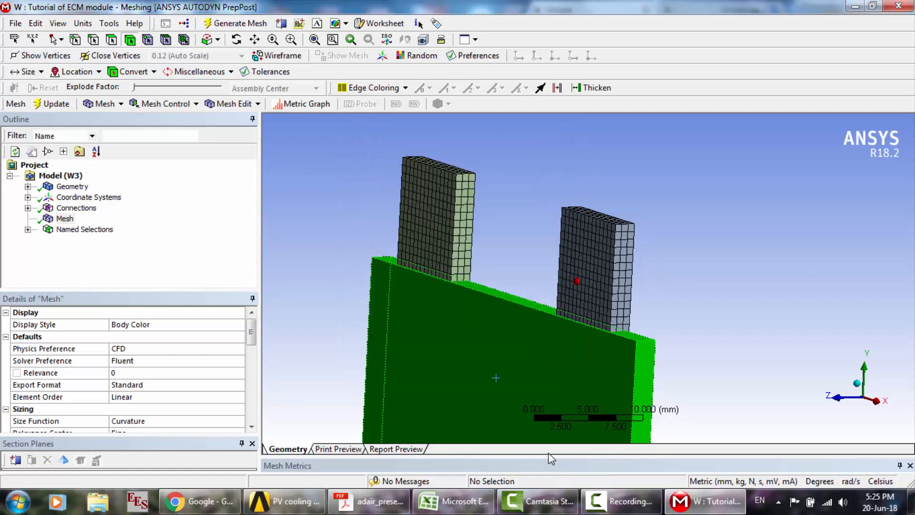
{"action": "left_click", "coordinate": [539, 217]}
{"action": "scroll", "coordinate": [538, 217], "scroll_direction": "down", "scroll_amount": 2}
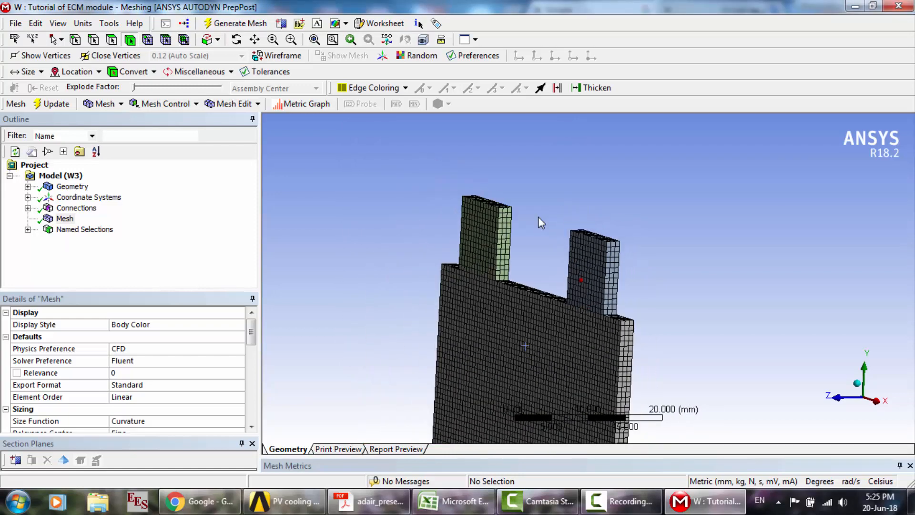
{"action": "left_click", "coordinate": [237, 40]}
{"action": "left_click_drag", "start_coordinate": [524, 296], "coordinate": [495, 309]}
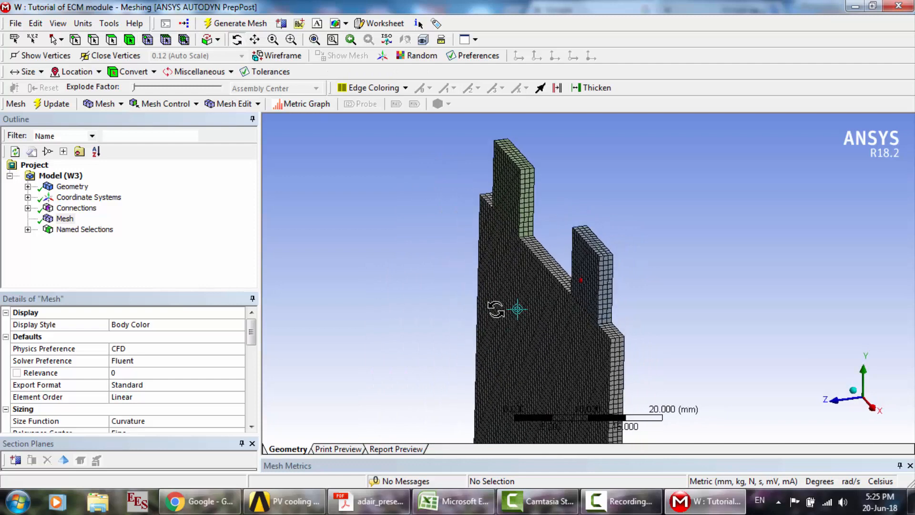
{"action": "left_click", "coordinate": [111, 39]}
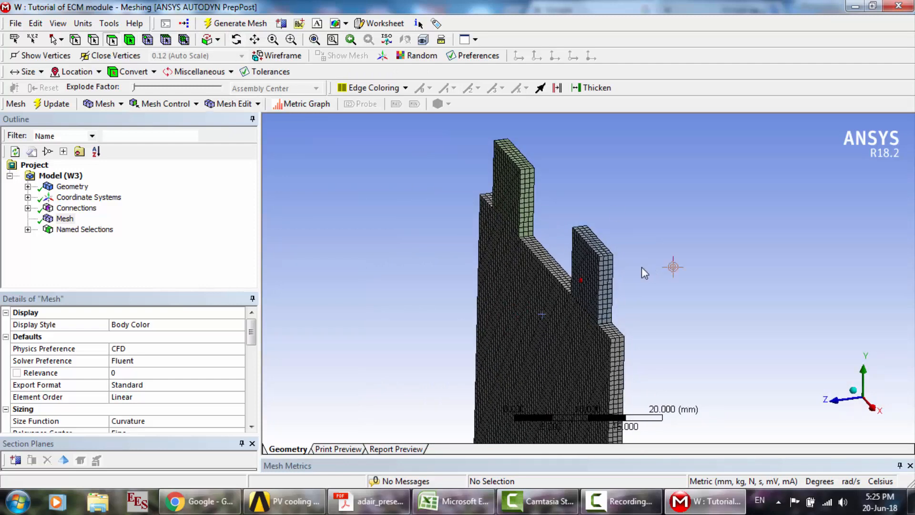
{"action": "left_click", "coordinate": [599, 250]}
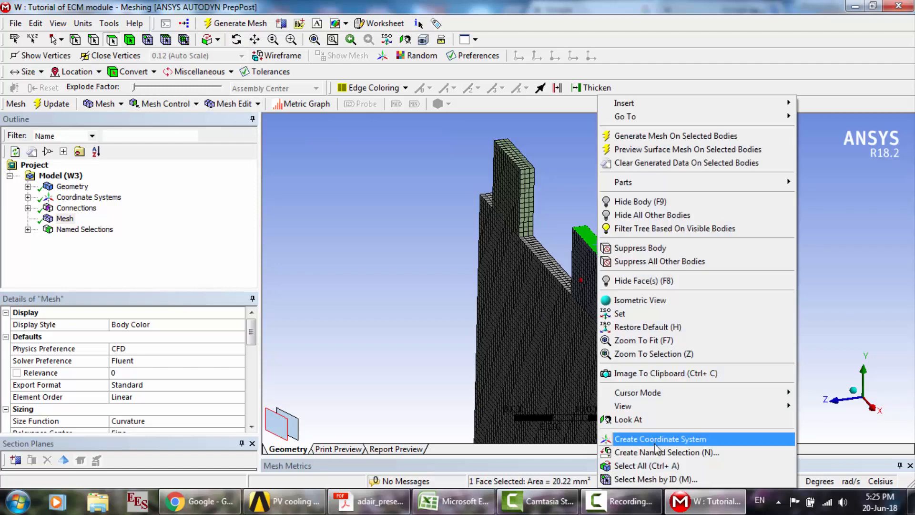
{"action": "left_click", "coordinate": [660, 452]}
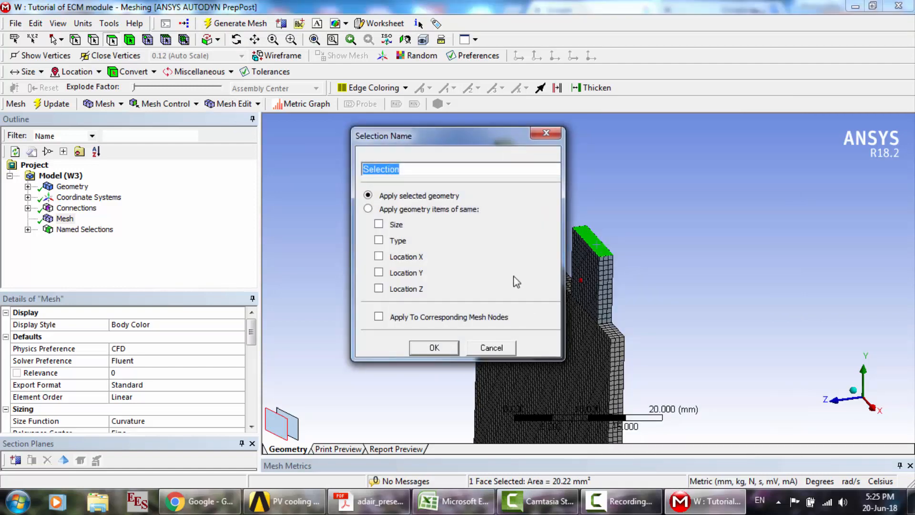
{"action": "left_click", "coordinate": [624, 501]}
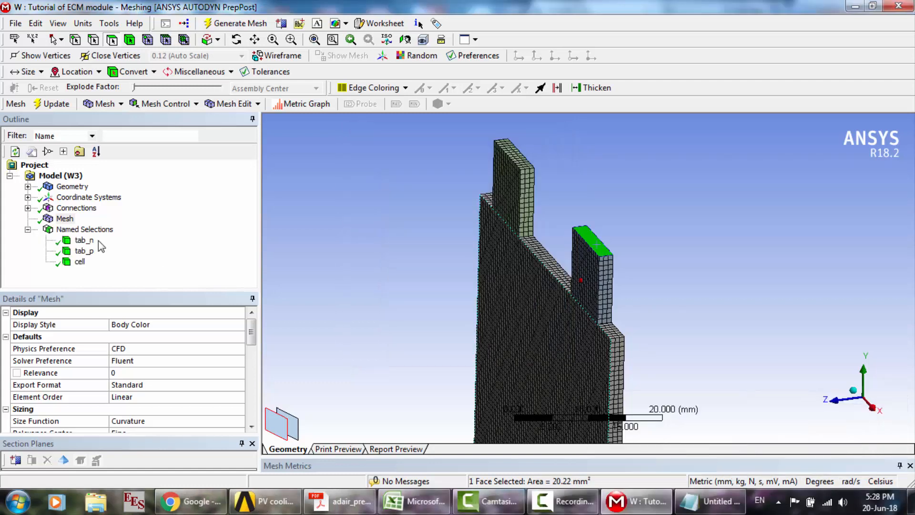
- Rename the tab_n named selection of the negative tab body to tab_nzone
{"action": "left_click", "coordinate": [82, 231]}
{"action": "left_click", "coordinate": [80, 241]}
{"action": "right_click", "coordinate": [80, 241]}
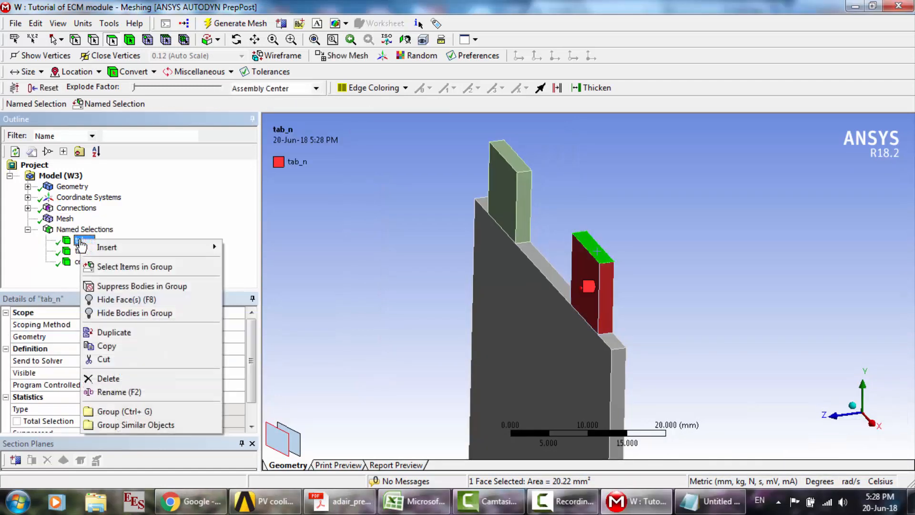
{"action": "left_click", "coordinate": [123, 393]}
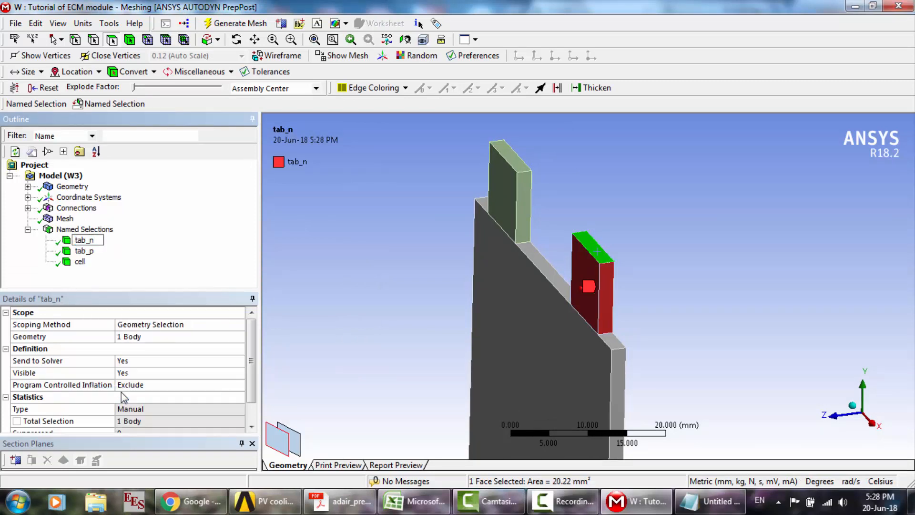
{"action": "type", "text": "zone"}
{"action": "key", "text": "Return"}
- Rename the tab_p named selection of the positive tab body to tab_pzone
{"action": "left_click", "coordinate": [80, 251]}
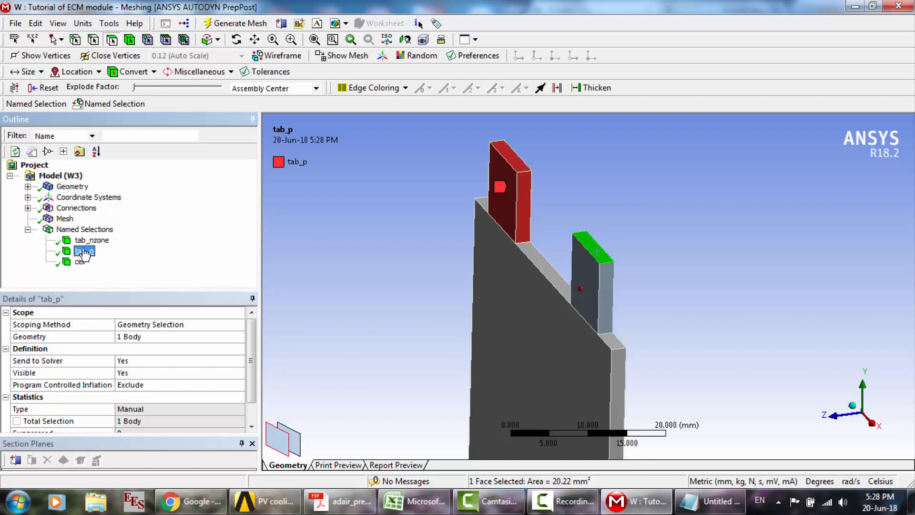
{"action": "right_click", "coordinate": [80, 251]}
{"action": "left_click", "coordinate": [123, 401]}
{"action": "type", "text": "zone"}
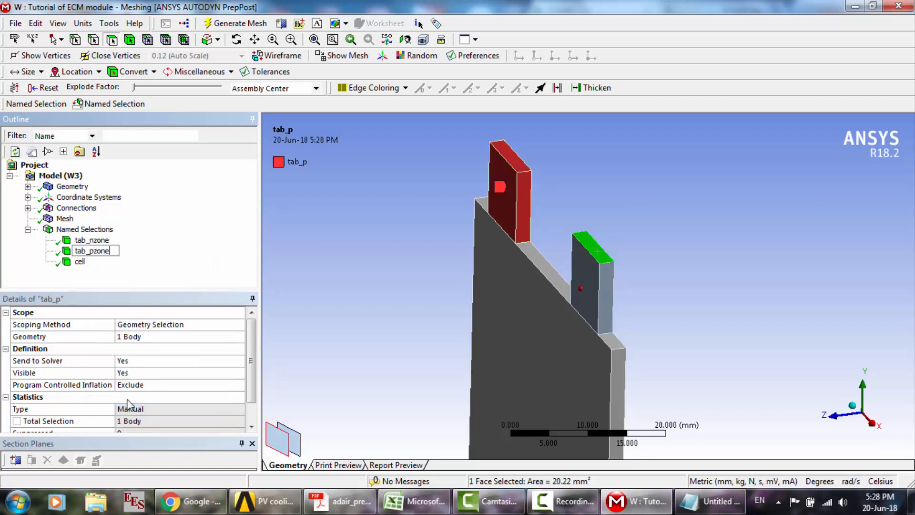
{"action": "key", "text": "Return"}
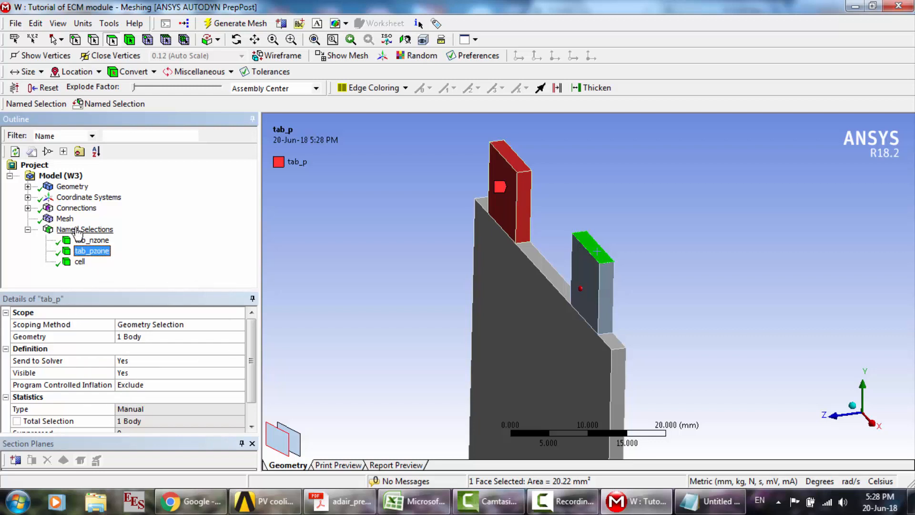
- Create a named selection called tab_n for the top face of the blue-grey negative tab
{"action": "left_click", "coordinate": [130, 39]}
{"action": "left_click", "coordinate": [94, 240]}
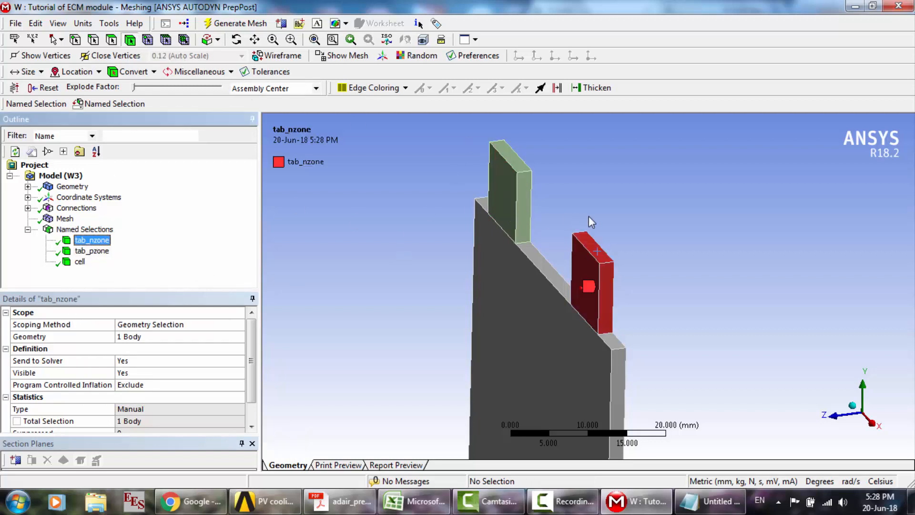
{"action": "left_click", "coordinate": [112, 39]}
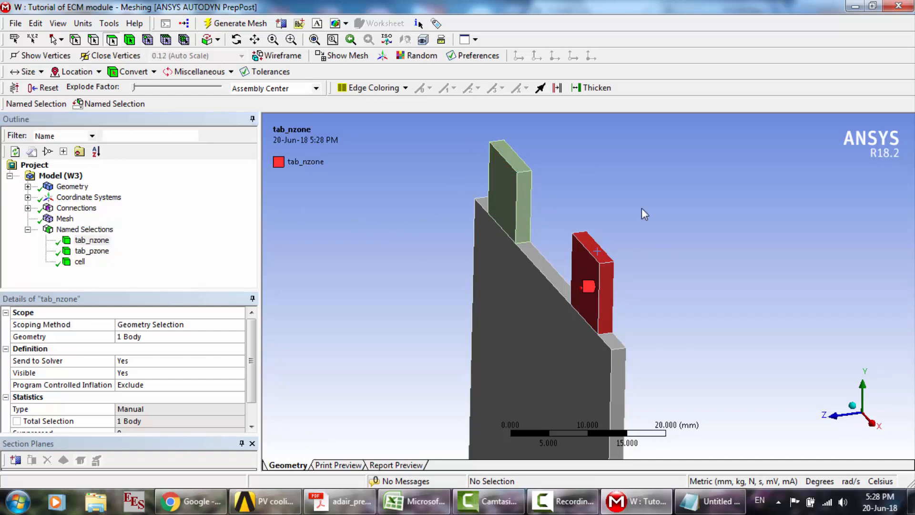
{"action": "left_click", "coordinate": [601, 253]}
{"action": "right_click", "coordinate": [603, 255]}
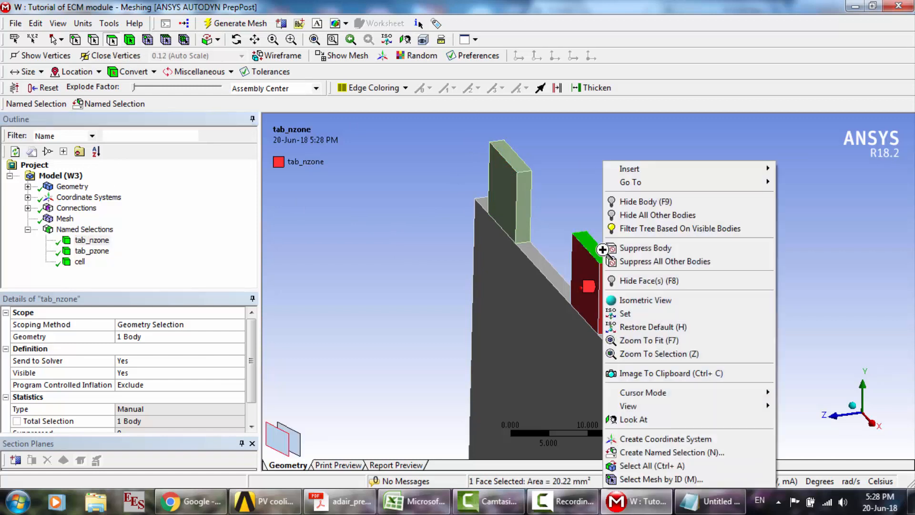
{"action": "left_click", "coordinate": [648, 453]}
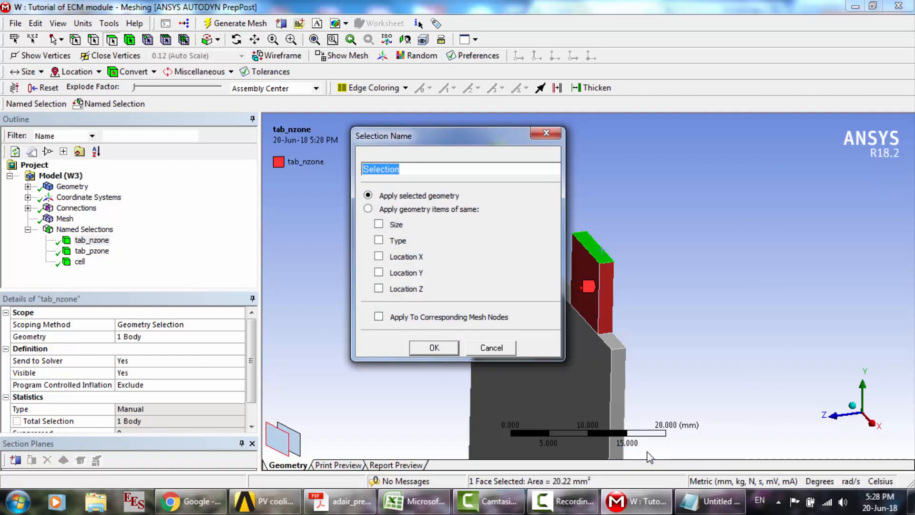
{"action": "type", "text": "tab_n"}
{"action": "key", "text": "Return"}
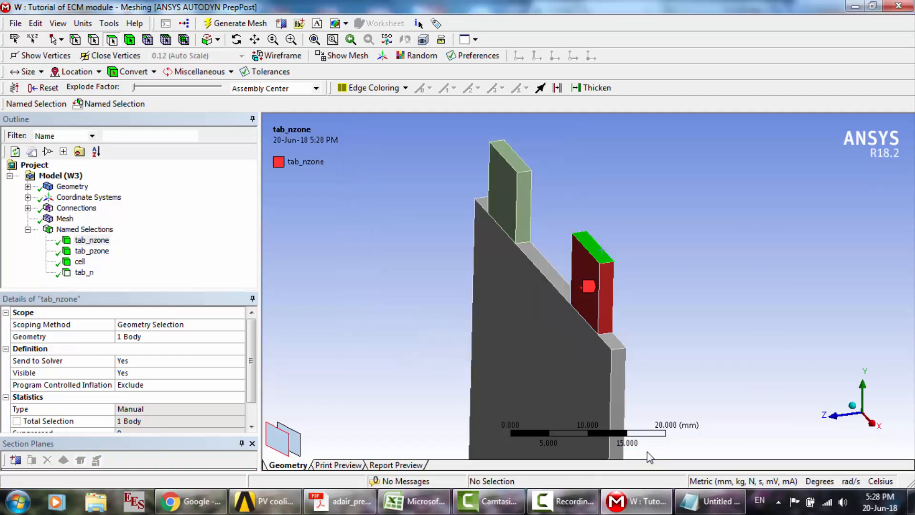
- Create a named selection called tab_p for the top face of the green positive tab
{"action": "left_click", "coordinate": [513, 163]}
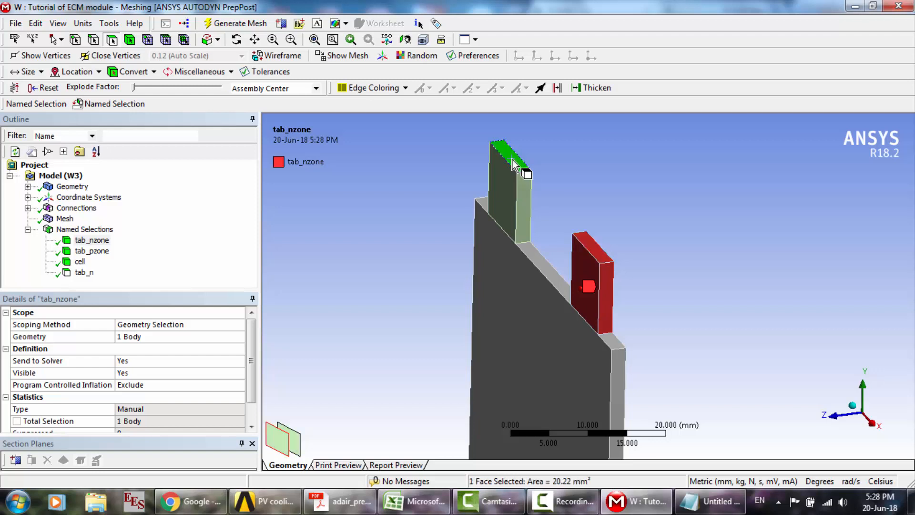
{"action": "right_click", "coordinate": [513, 163]}
{"action": "left_click", "coordinate": [578, 452]}
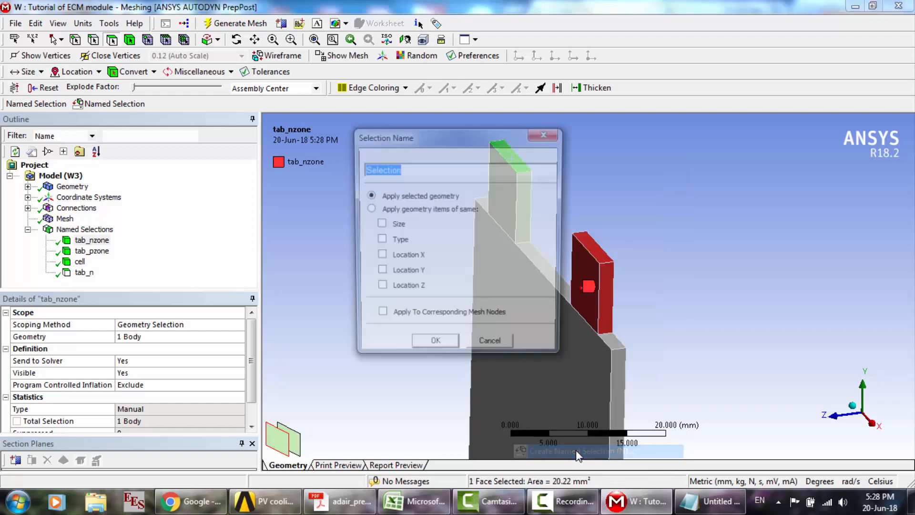
{"action": "type", "text": "tab_"}
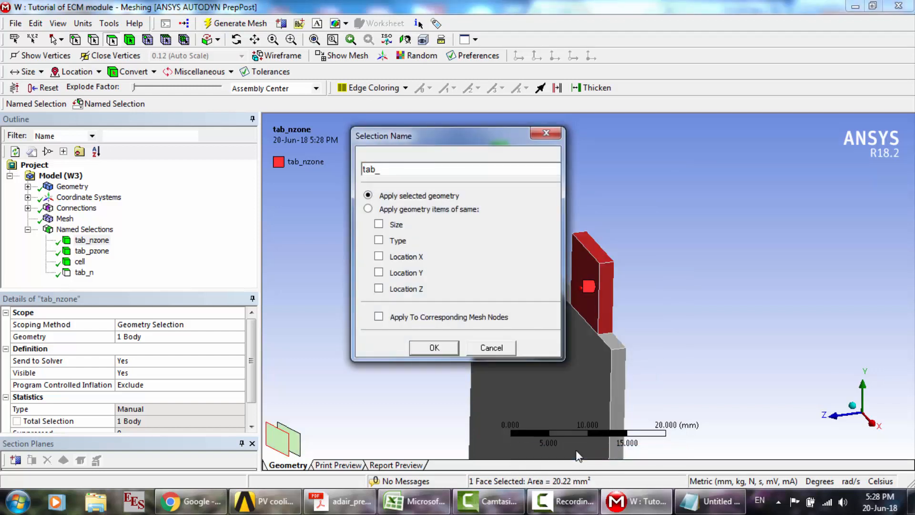
{"action": "type", "text": "p"}
{"action": "key", "text": "Return"}
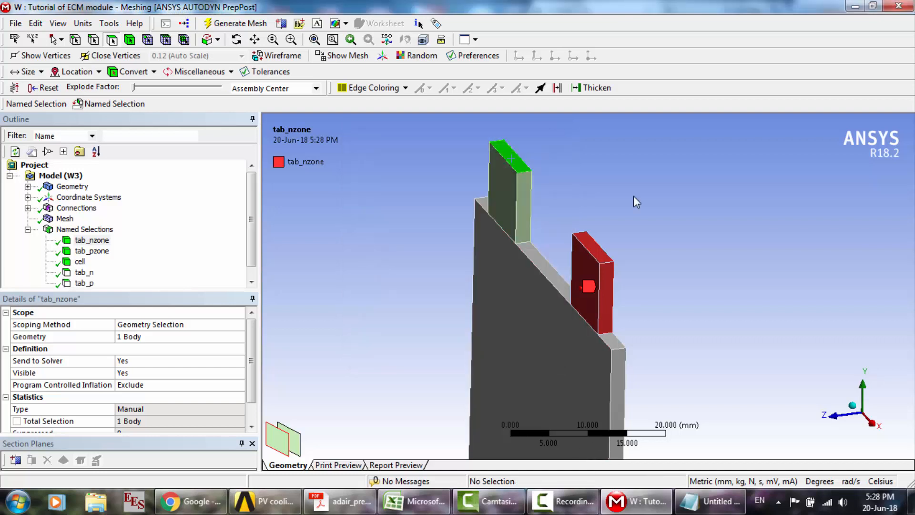
- Review which body or face each named selection covers, from tab_nzone through cell to tab_p
{"action": "left_click", "coordinate": [116, 282]}
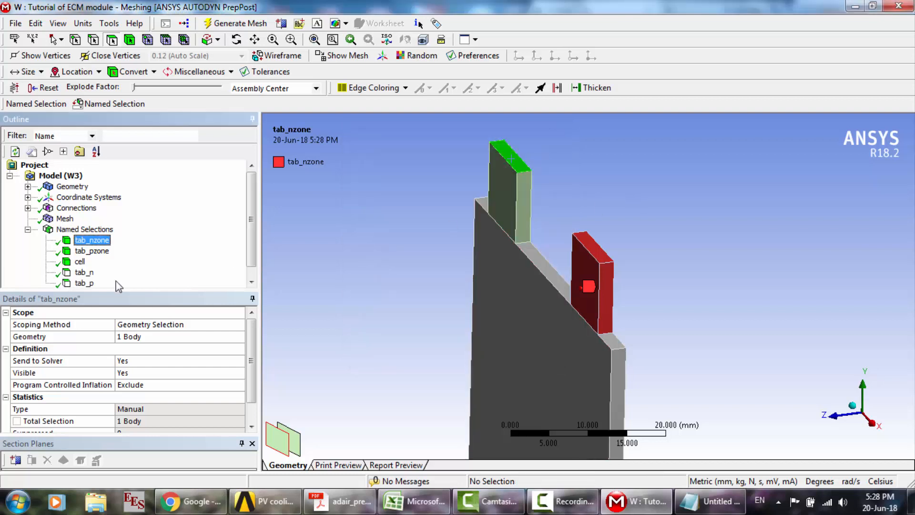
{"action": "left_click", "coordinate": [248, 278]}
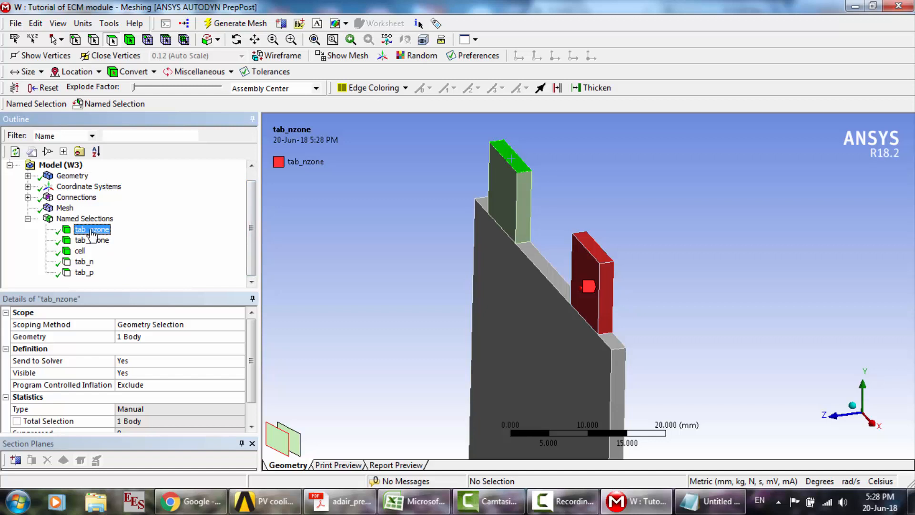
{"action": "left_click", "coordinate": [97, 242]}
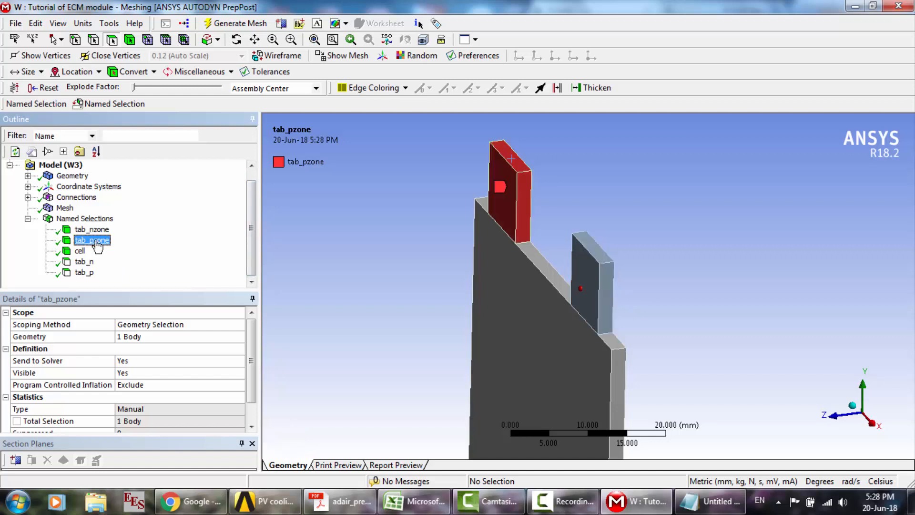
{"action": "key", "text": "Up"}
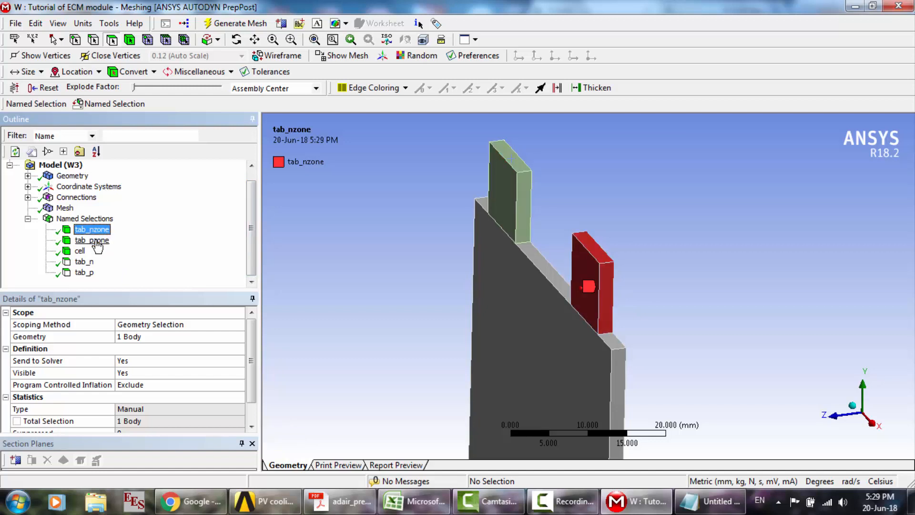
{"action": "key", "text": "Down"}
{"action": "key", "text": "Down"}
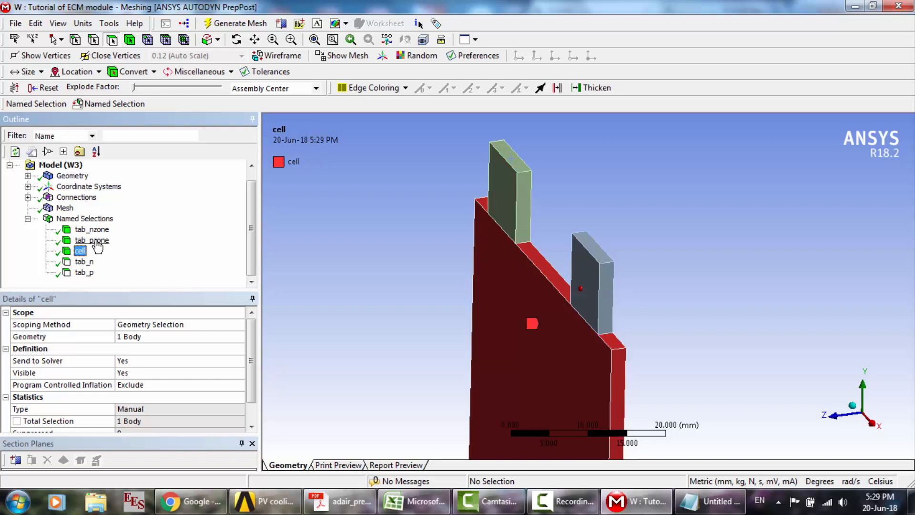
{"action": "key", "text": "Down"}
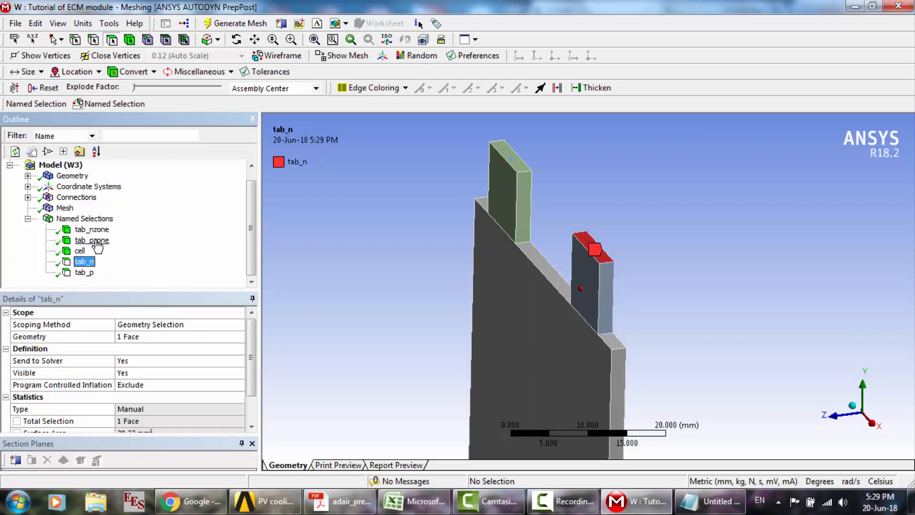
{"action": "key", "text": "Down"}
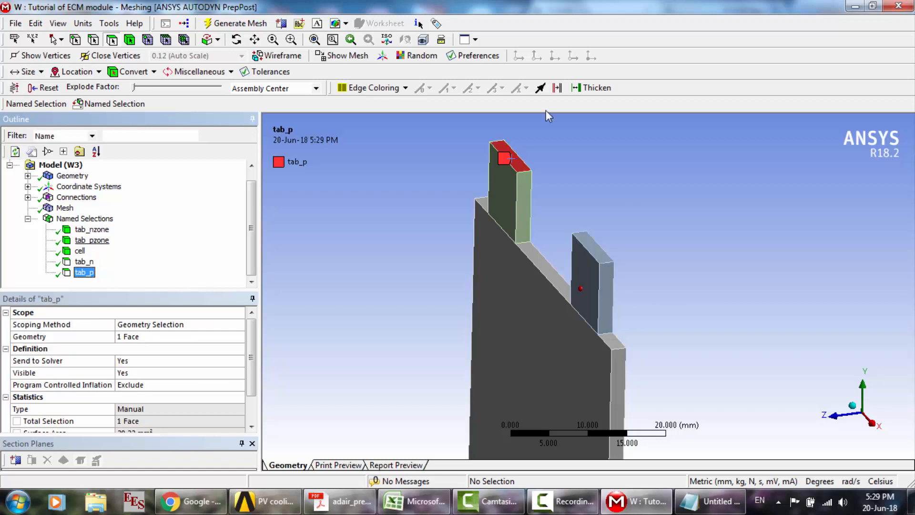
- Close the Meshing application and update the Mesh component of the Tutorial of ECM module system in Workbench
{"action": "left_click", "coordinate": [898, 7]}
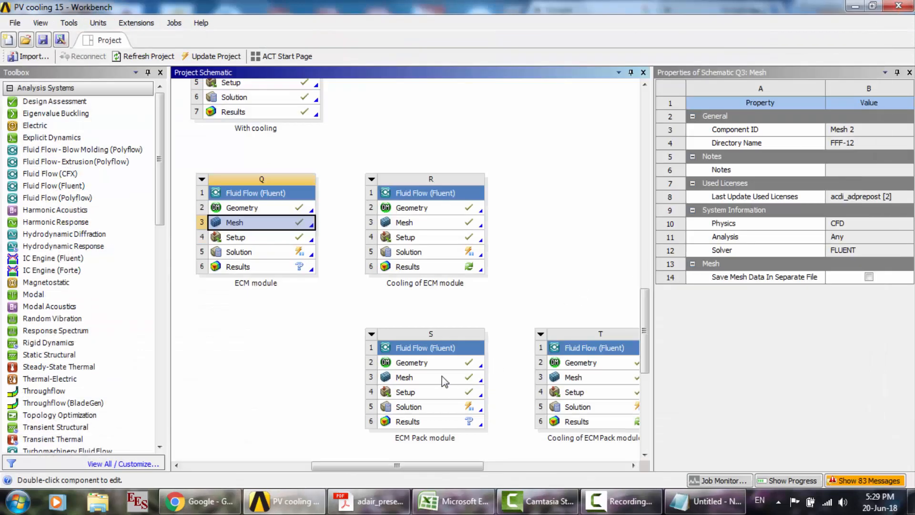
{"action": "left_click_drag", "start_coordinate": [644, 346], "coordinate": [647, 435]}
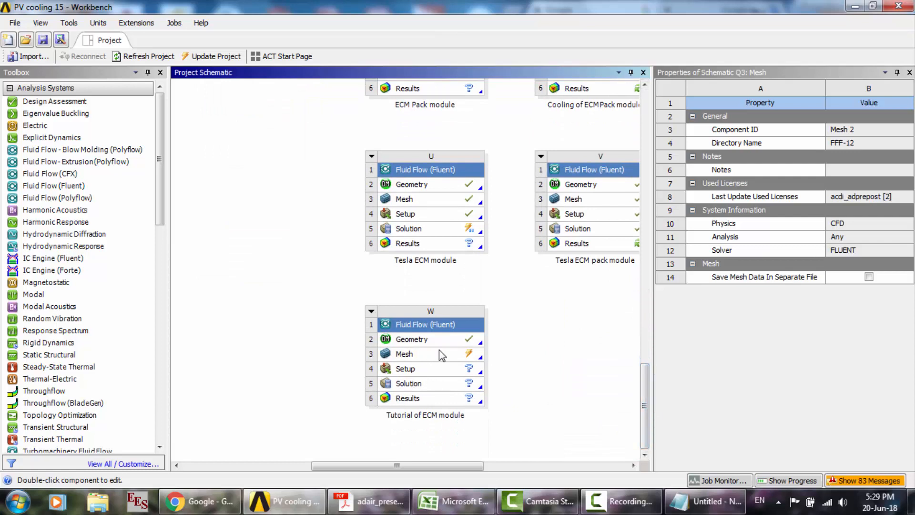
{"action": "left_click", "coordinate": [429, 339]}
{"action": "left_click", "coordinate": [431, 359]}
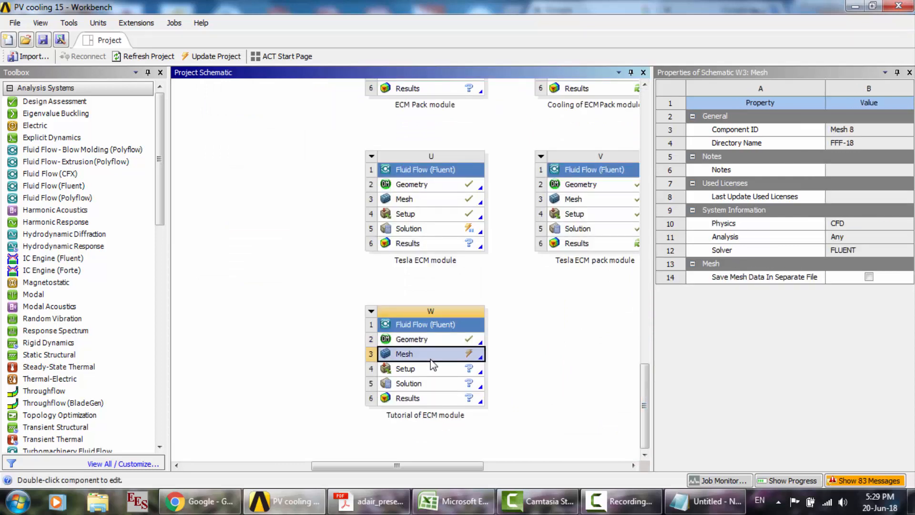
{"action": "right_click", "coordinate": [431, 363]}
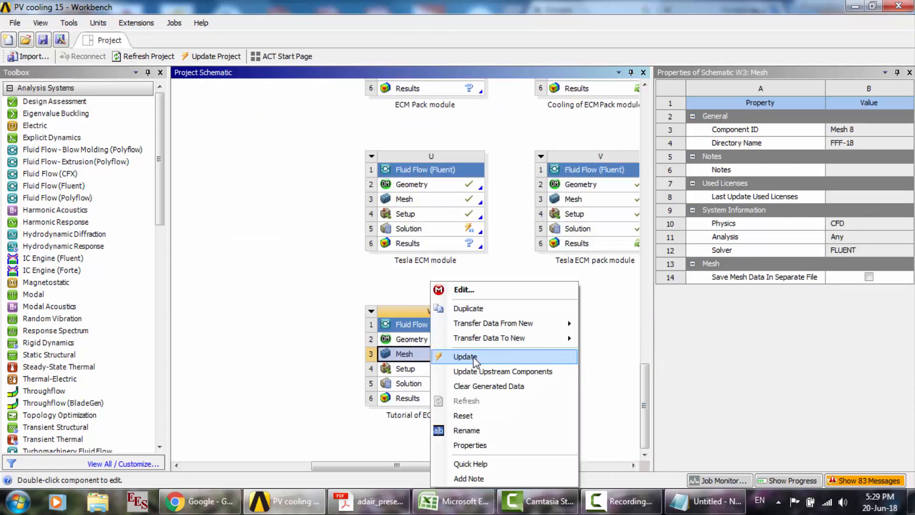
{"action": "left_click", "coordinate": [477, 353]}
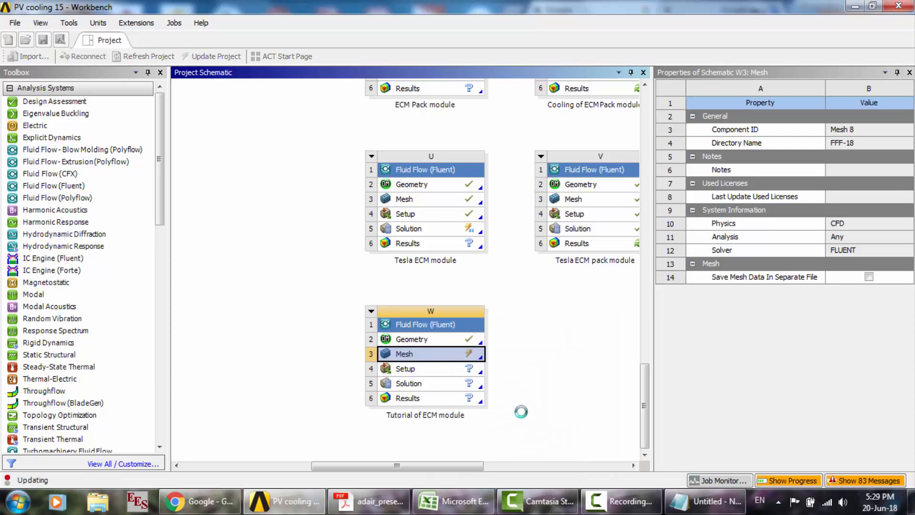
- Open the Fluent Setup of the Tutorial of ECM module system and enable double precision in the launcher
{"action": "left_click", "coordinate": [619, 501]}
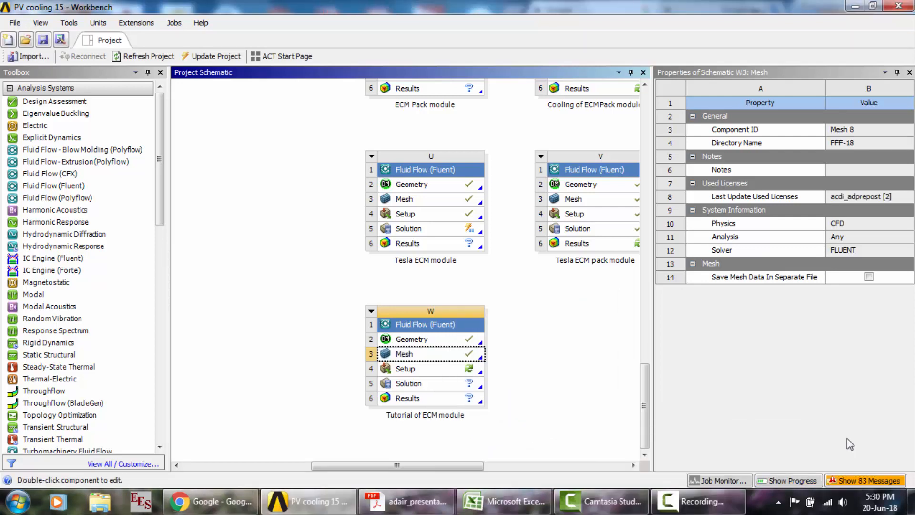
{"action": "left_click", "coordinate": [443, 369]}
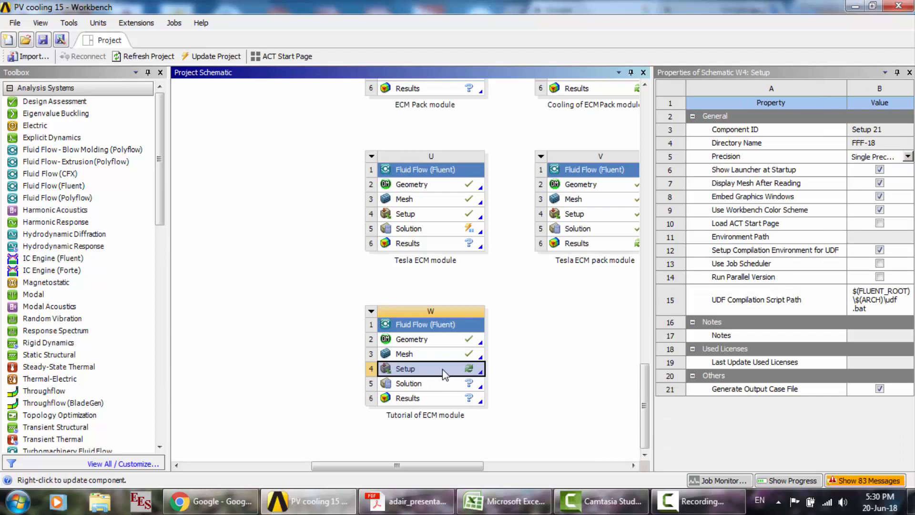
{"action": "double_click", "coordinate": [443, 369]}
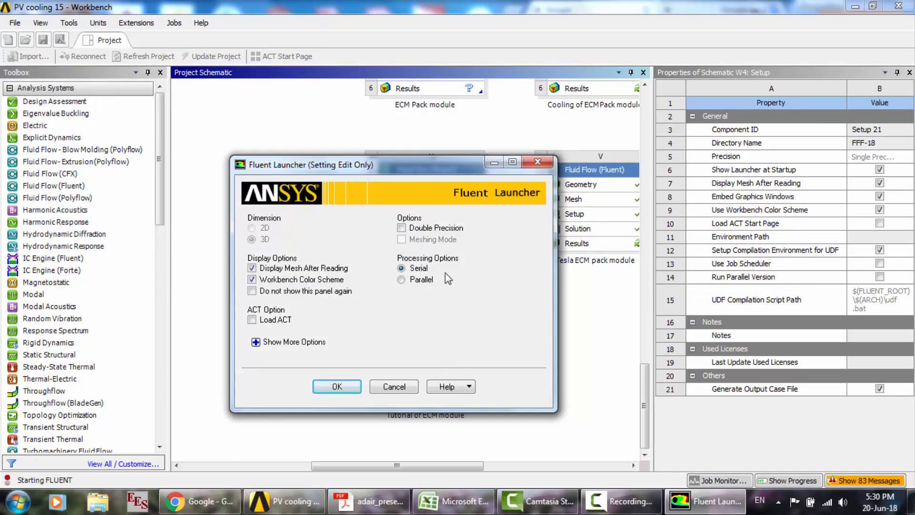
{"action": "left_click", "coordinate": [423, 228]}
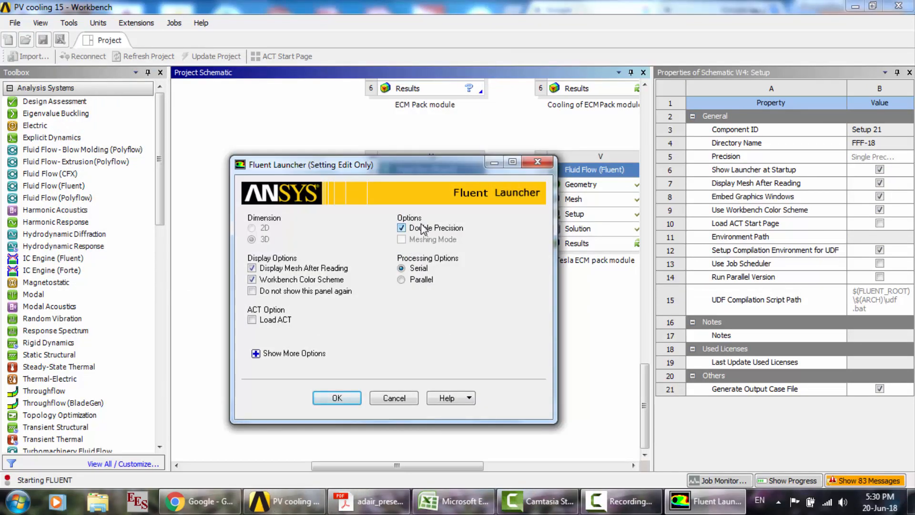
{"action": "left_click", "coordinate": [417, 280]}
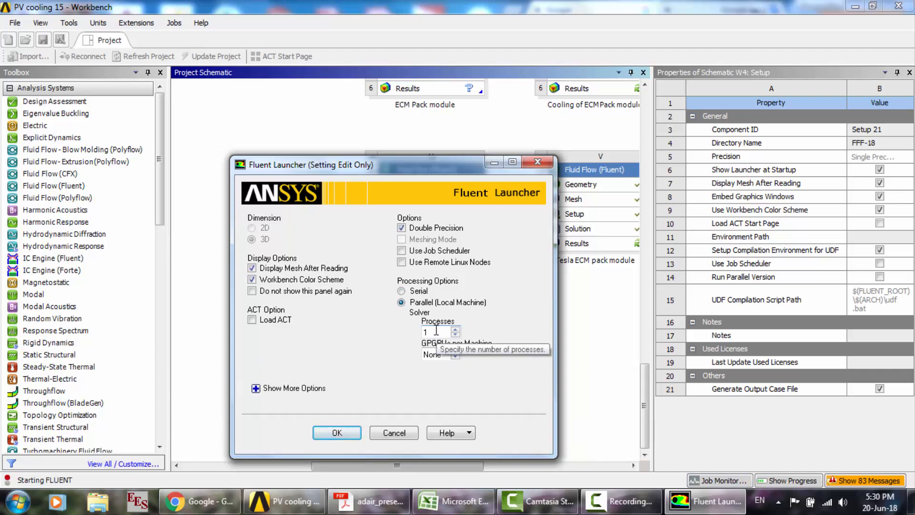
{"action": "left_click_drag", "start_coordinate": [436, 329], "coordinate": [408, 330]}
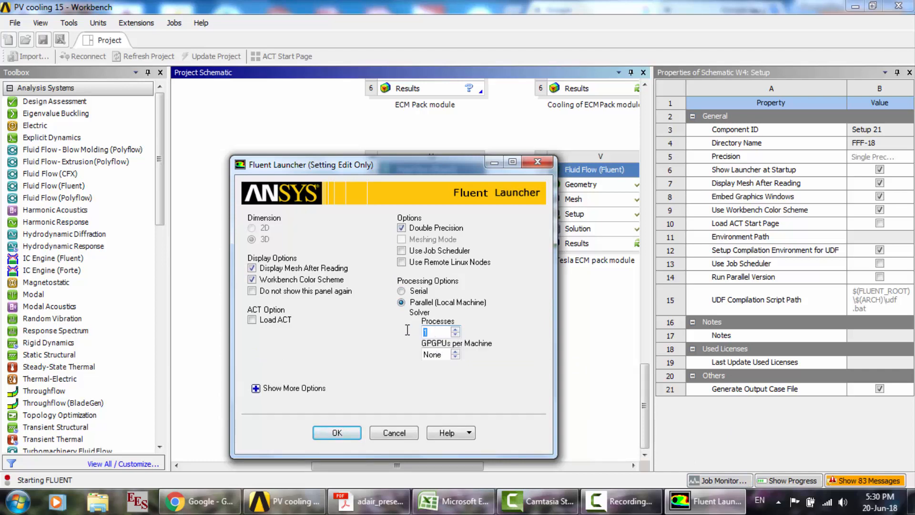
{"action": "type", "text": "3"}
{"action": "key", "text": "BackSpace"}
{"action": "type", "text": "4"}
{"action": "left_click", "coordinate": [403, 291]}
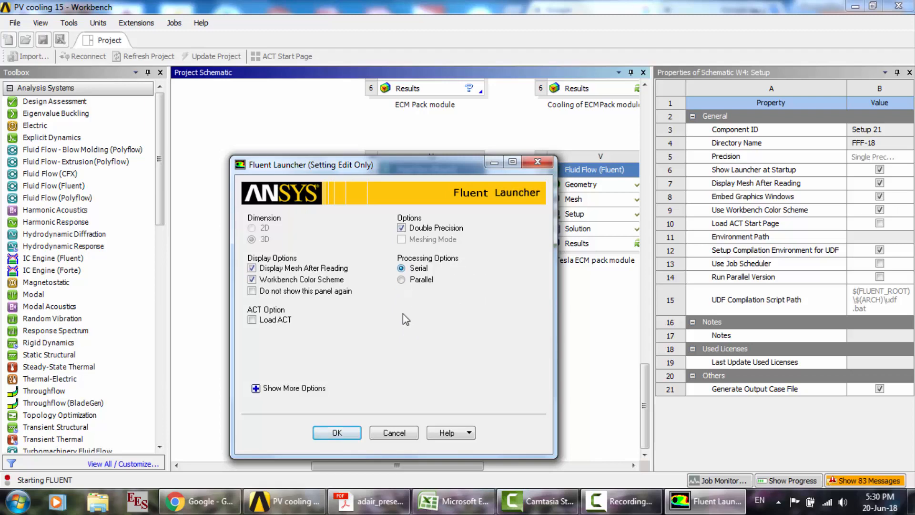
- Launch Fluent in serial mode and load the Dual-Potential MSMD Battery Model, module 8, with the console command define models addon-module
{"action": "left_click", "coordinate": [342, 437]}
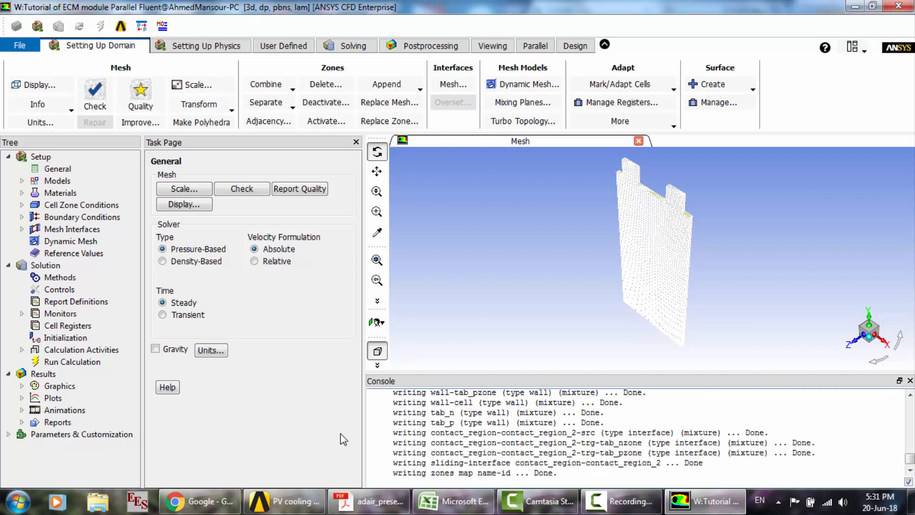
{"action": "type", "text": "define models addon-mo"}
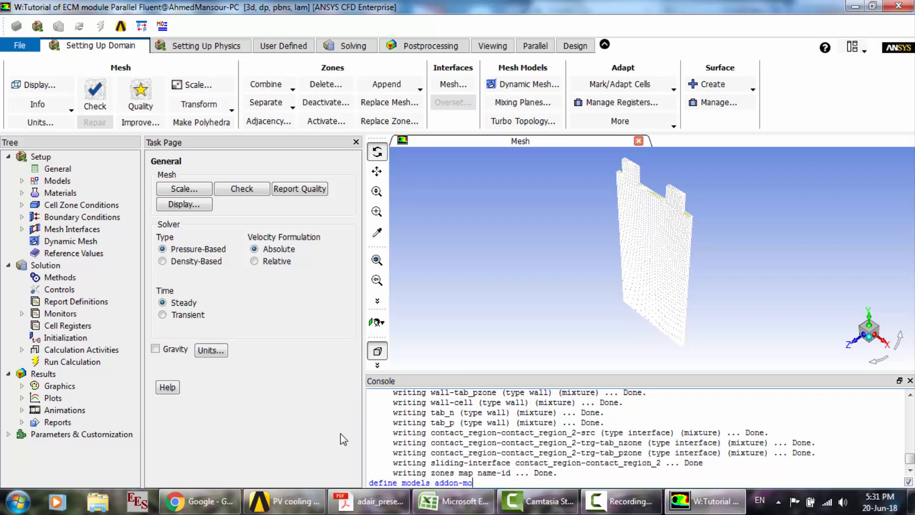
{"action": "type", "text": "dule"}
{"action": "key", "text": "Return"}
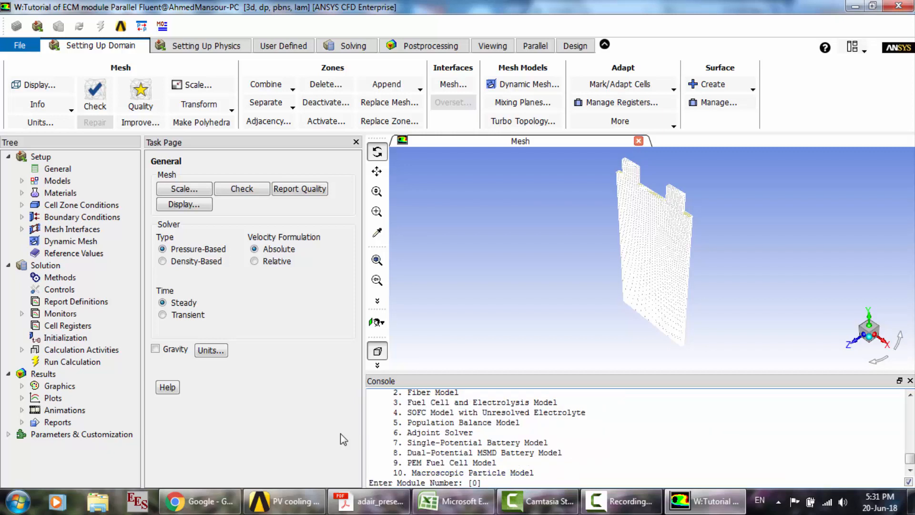
{"action": "scroll", "coordinate": [447, 413], "scroll_direction": "up", "scroll_amount": 2}
{"action": "scroll", "coordinate": [513, 464], "scroll_direction": "down", "scroll_amount": 1}
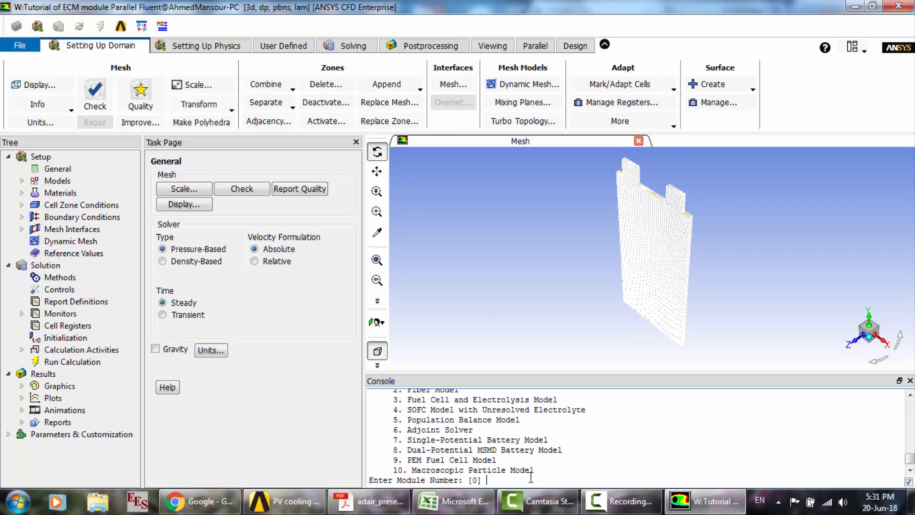
{"action": "key", "text": "Return"}
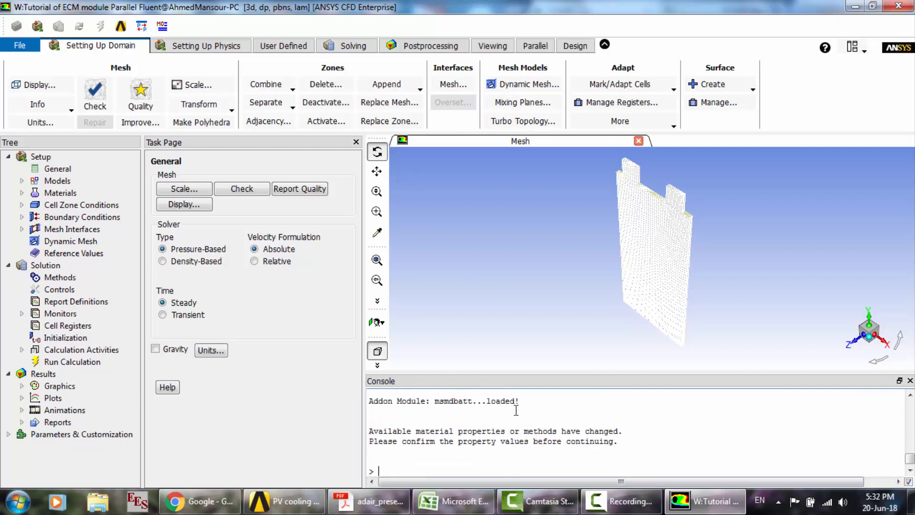
- Enable the MSMD Battery Model and set its C-Rate to .3, keeping the NTGK Empirical Model
{"action": "double_click", "coordinate": [51, 182]}
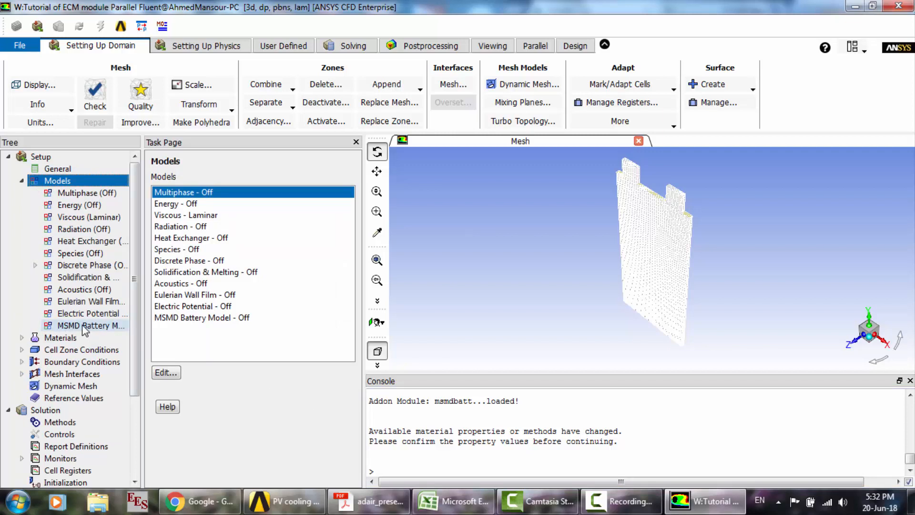
{"action": "left_click", "coordinate": [203, 317]}
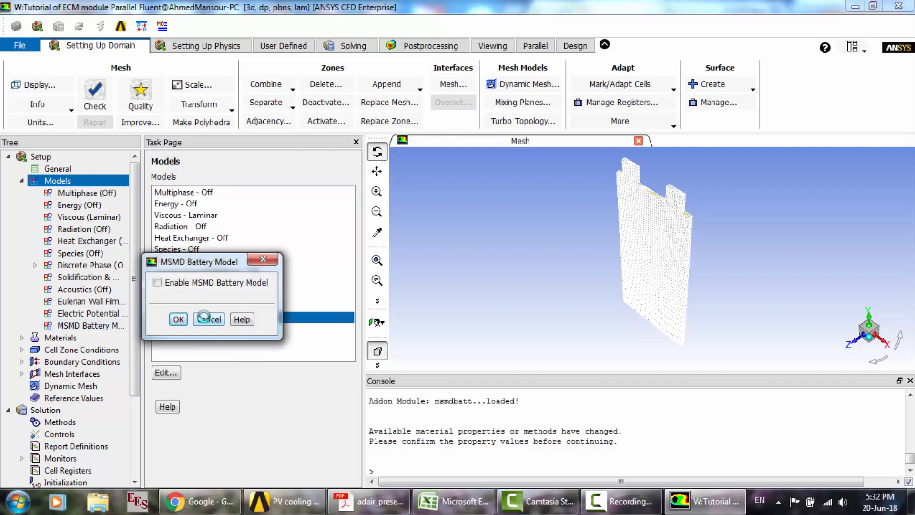
{"action": "left_click", "coordinate": [158, 284]}
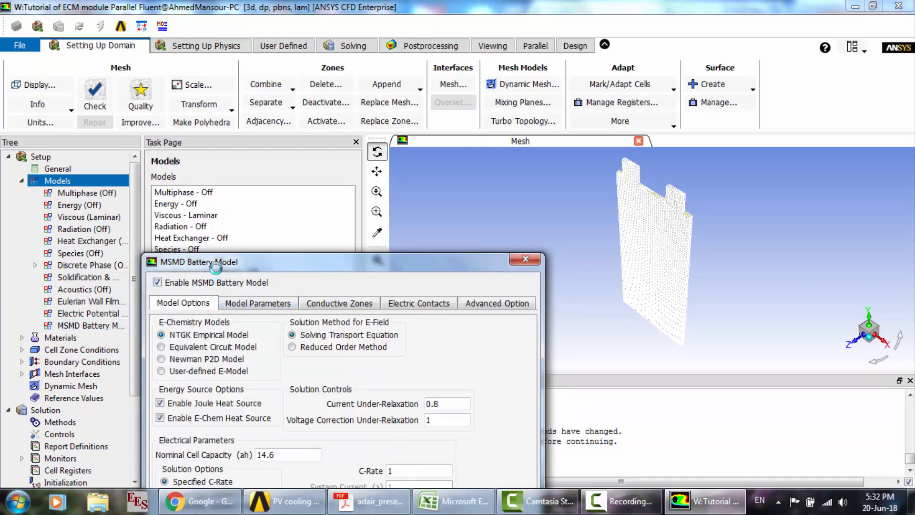
{"action": "left_click_drag", "start_coordinate": [217, 267], "coordinate": [311, 121]}
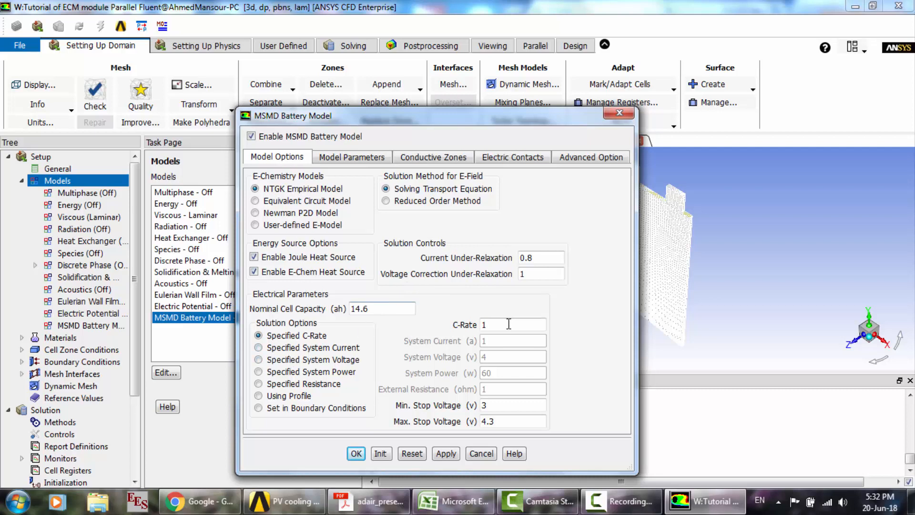
{"action": "left_click_drag", "start_coordinate": [508, 323], "coordinate": [439, 324]}
{"action": "type", "text": ".3"}
- Set the NTGK model's Initial DoD to .5 and its Reference Capacity to 10.5 Ah
{"action": "left_click", "coordinate": [337, 159]}
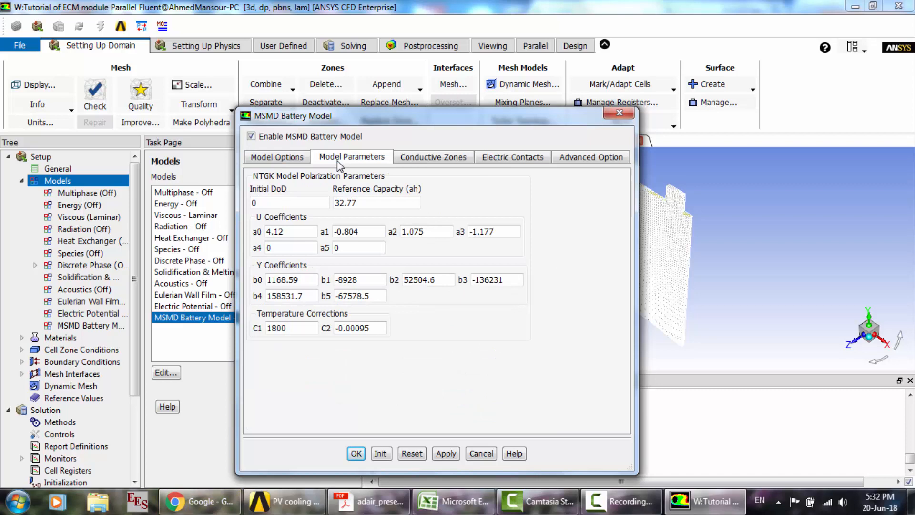
{"action": "double_click", "coordinate": [281, 204]}
{"action": "left_click", "coordinate": [624, 501]}
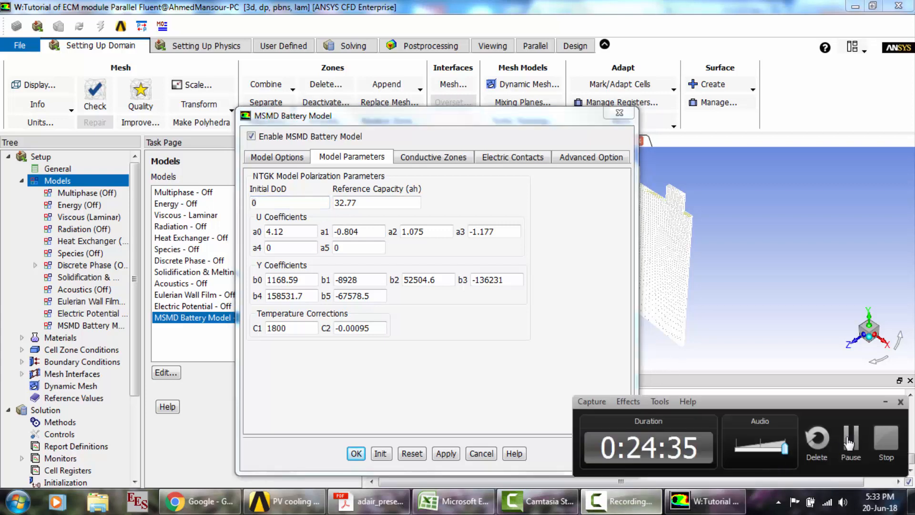
{"action": "double_click", "coordinate": [288, 202]}
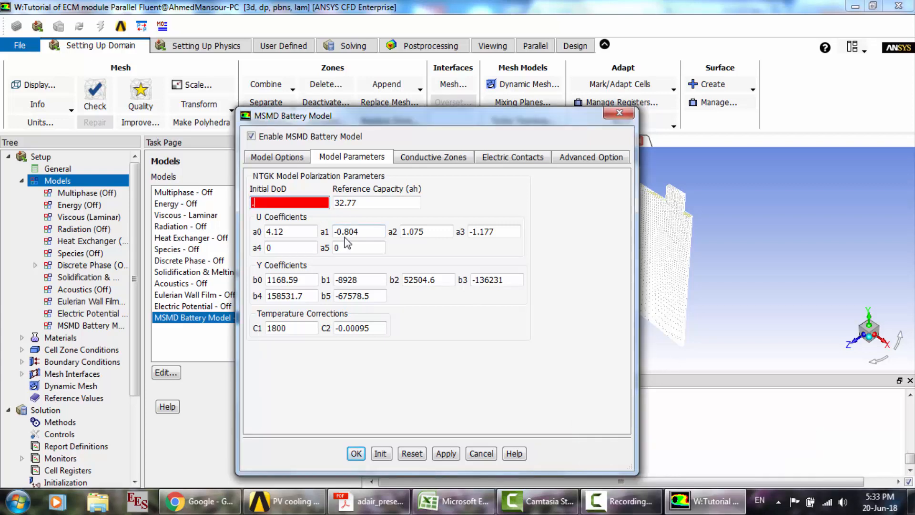
{"action": "type", "text": ".5"}
{"action": "key", "text": "Tab"}
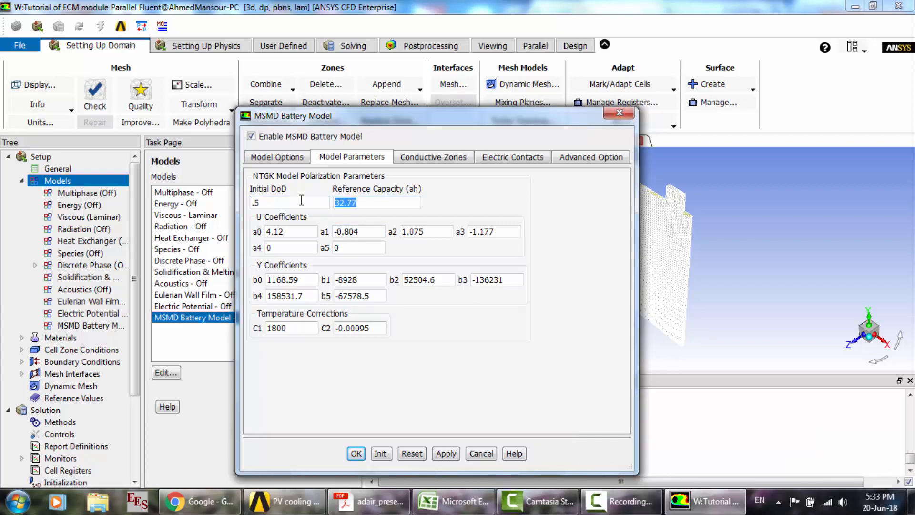
{"action": "type", "text": "10.51"}
- Assign cell as the active component and tab_nzone and tab_pzone as the tab components in the conductive zones
{"action": "left_click", "coordinate": [432, 159]}
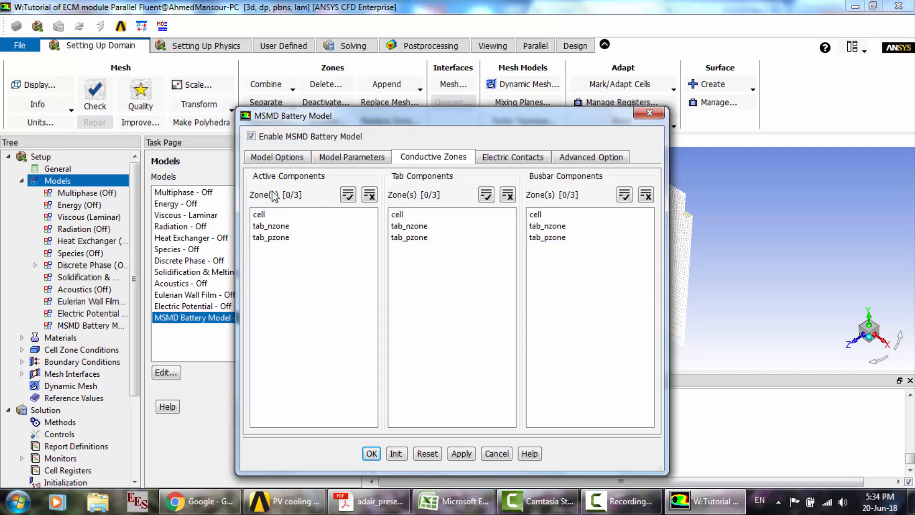
{"action": "left_click", "coordinate": [271, 218]}
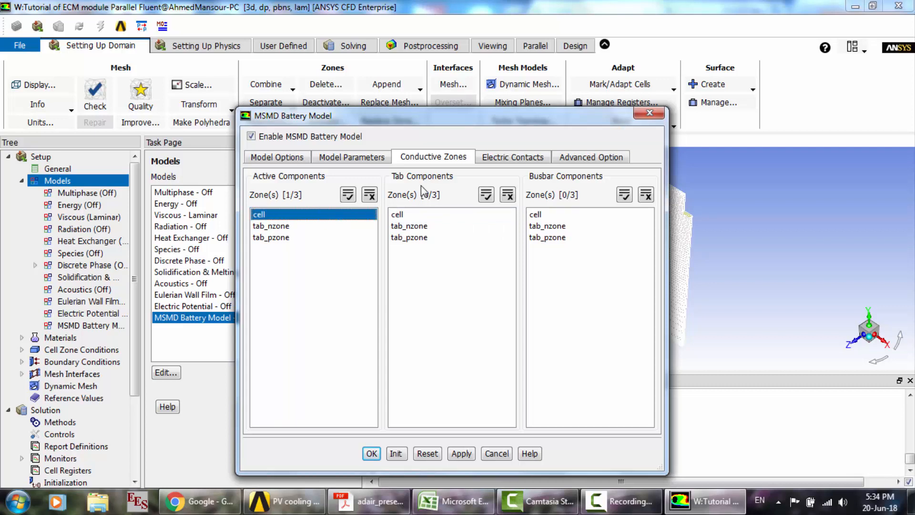
{"action": "left_click", "coordinate": [411, 227]}
{"action": "left_click", "coordinate": [417, 238]}
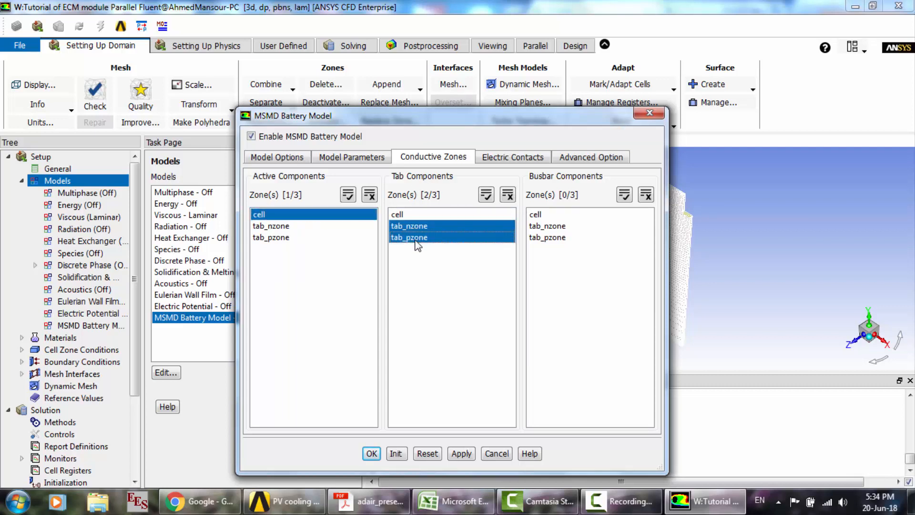
- Assign tab_n as the negative tab and tab_p as the positive tab of the external connectors
{"action": "left_click", "coordinate": [524, 157]}
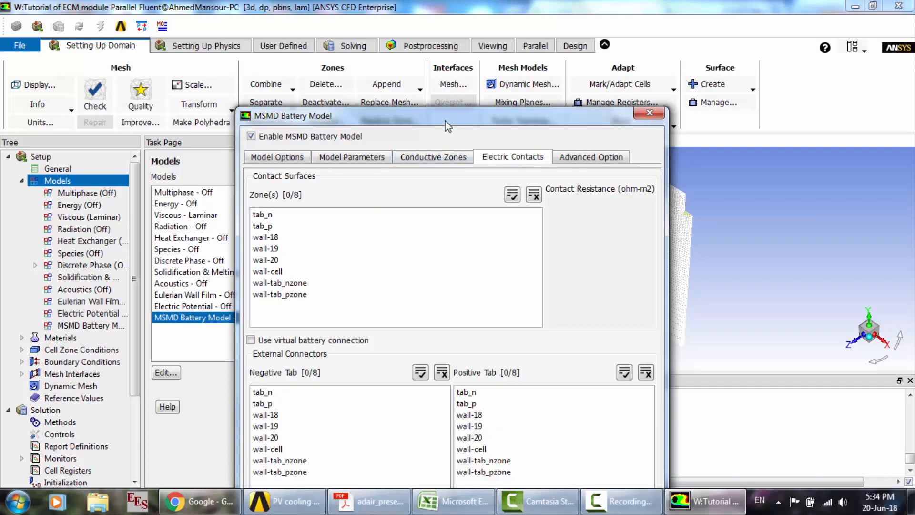
{"action": "left_click_drag", "start_coordinate": [445, 121], "coordinate": [439, 81]}
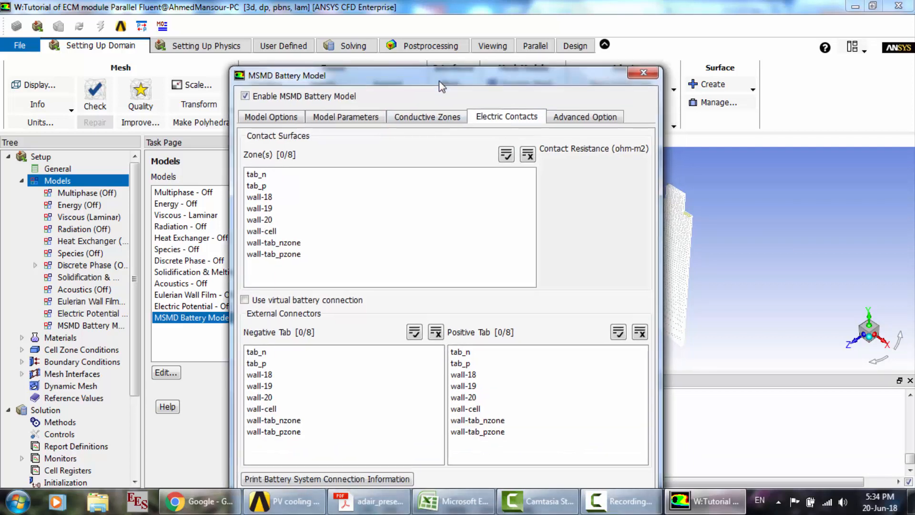
{"action": "left_click", "coordinate": [256, 175]}
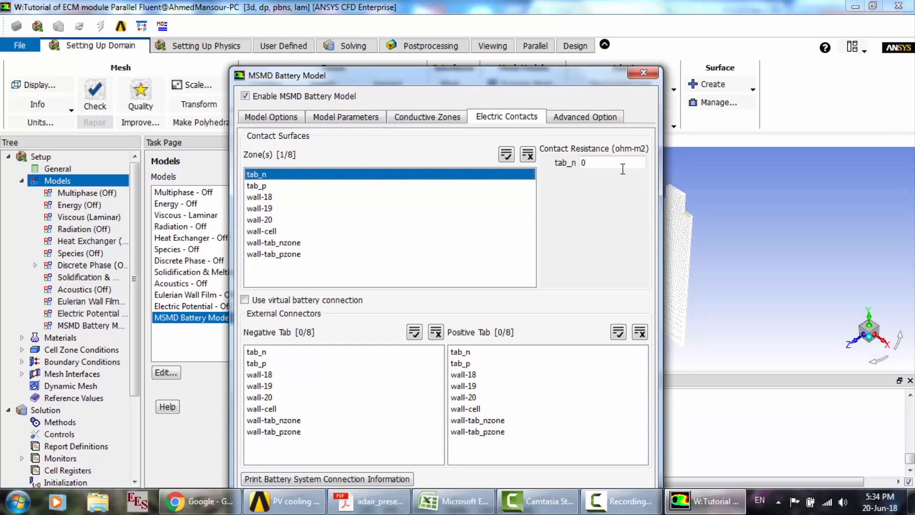
{"action": "left_click", "coordinate": [301, 173]}
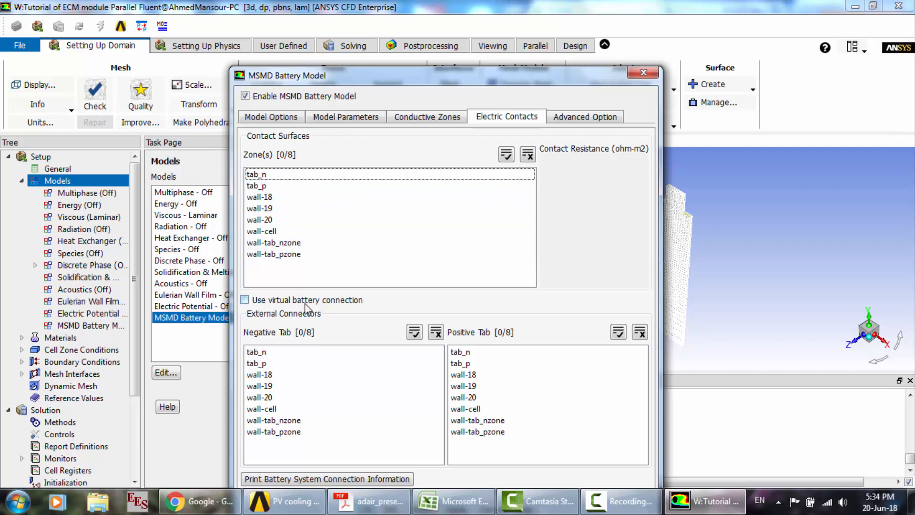
{"action": "left_click", "coordinate": [278, 354]}
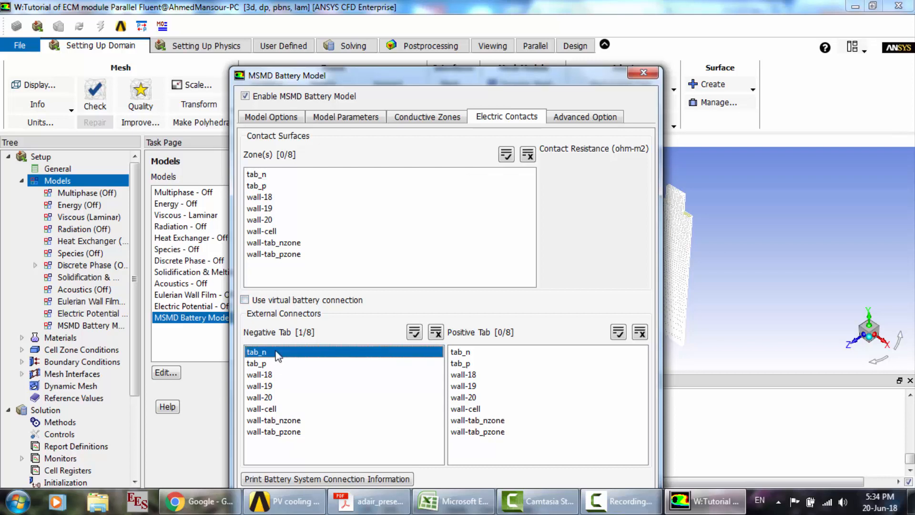
{"action": "left_click", "coordinate": [471, 364]}
- Print the battery system connection information and review the tab area, active zone volume and zone network in the console
{"action": "left_click_drag", "start_coordinate": [558, 76], "coordinate": [421, 25]}
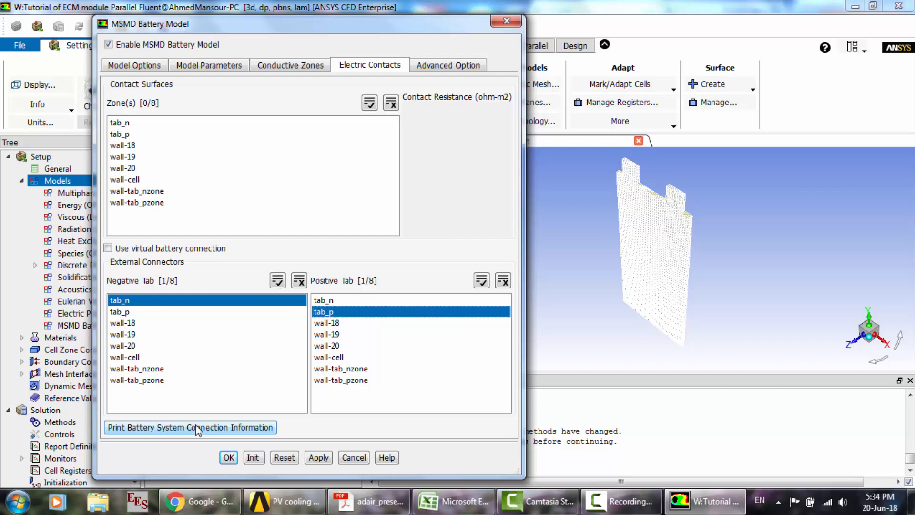
{"action": "left_click", "coordinate": [210, 427]}
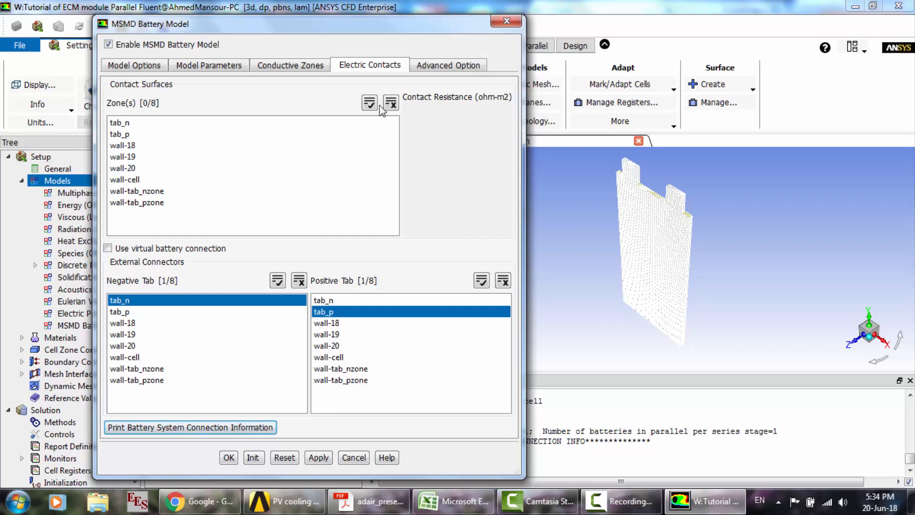
{"action": "left_click_drag", "start_coordinate": [429, 33], "coordinate": [252, 39]}
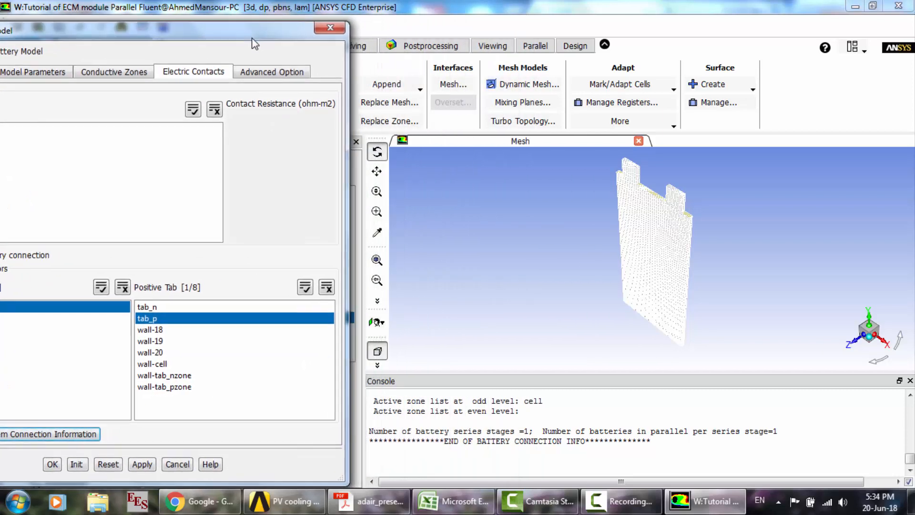
{"action": "left_click", "coordinate": [467, 411]}
{"action": "scroll", "coordinate": [467, 411], "scroll_direction": "up", "scroll_amount": 2}
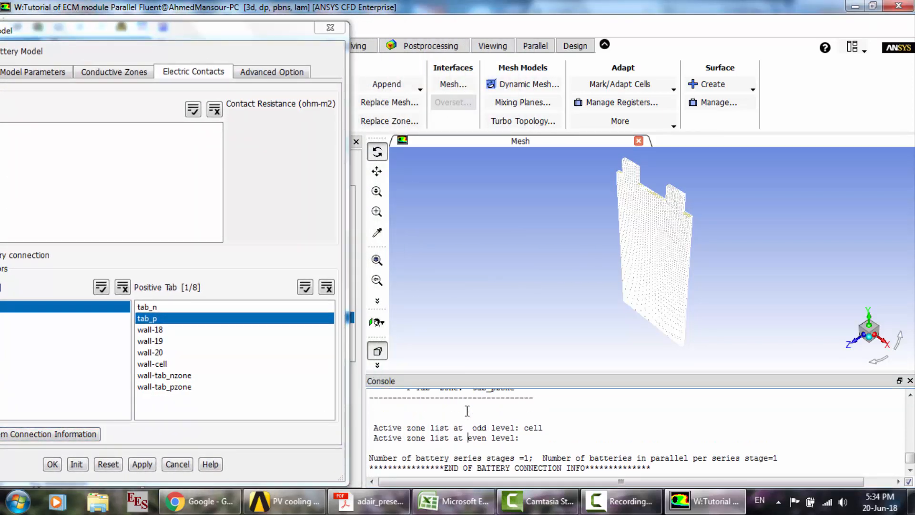
{"action": "scroll", "coordinate": [467, 411], "scroll_direction": "up", "scroll_amount": 2}
{"action": "scroll", "coordinate": [467, 411], "scroll_direction": "up", "scroll_amount": 2}
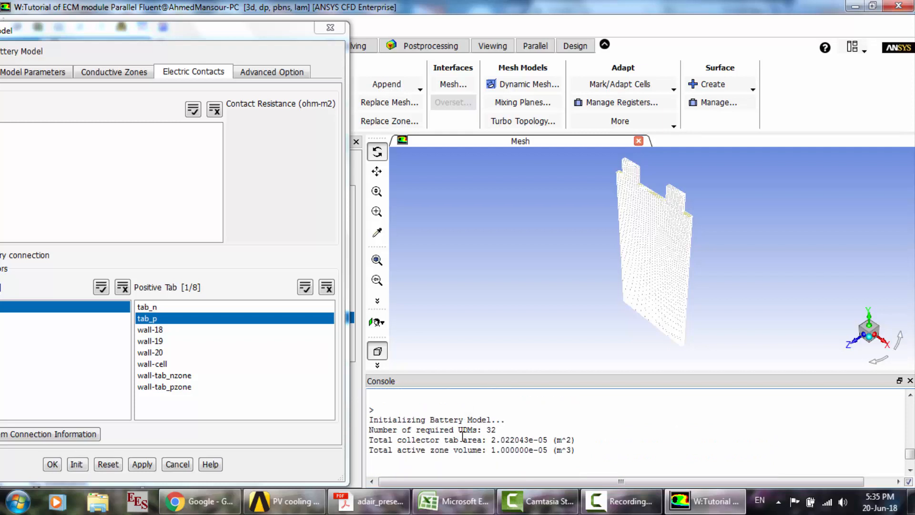
{"action": "scroll", "coordinate": [479, 443], "scroll_direction": "down", "scroll_amount": 2}
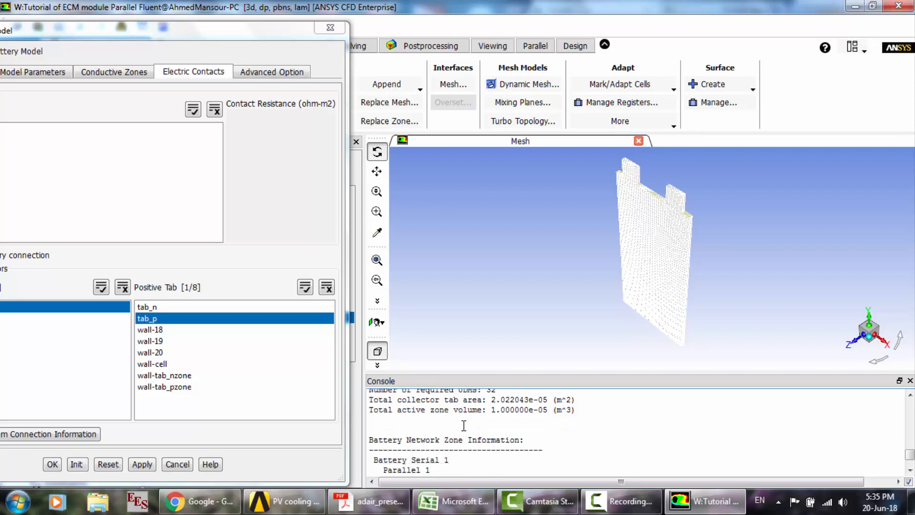
{"action": "scroll", "coordinate": [464, 425], "scroll_direction": "down", "scroll_amount": 3}
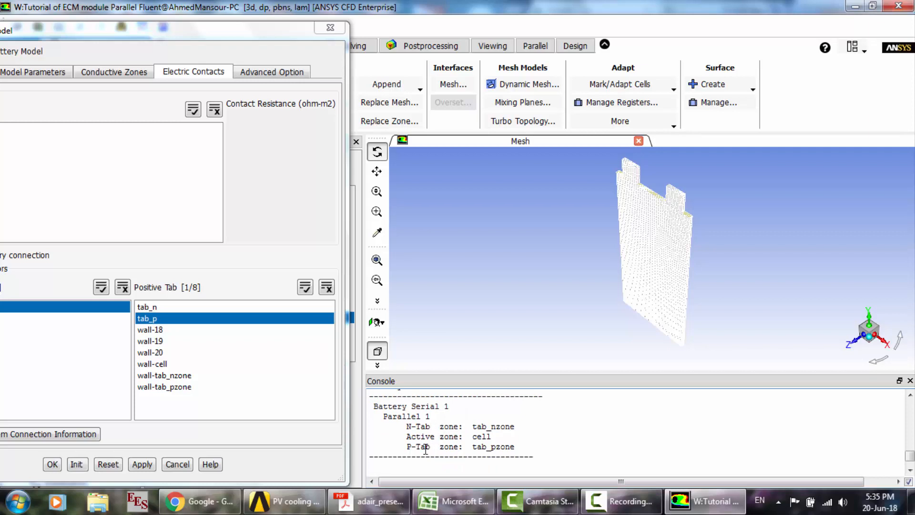
- Finish reviewing the battery connection information and accept the MSMD battery model settings, acknowledging the material property notice
{"action": "scroll", "coordinate": [426, 448], "scroll_direction": "down", "scroll_amount": 5}
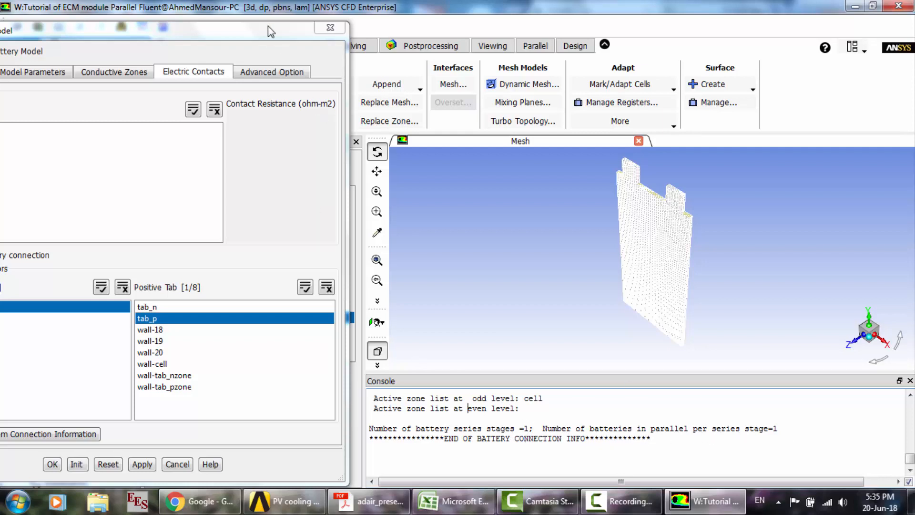
{"action": "left_click_drag", "start_coordinate": [268, 34], "coordinate": [528, 24]}
{"action": "left_click", "coordinate": [313, 455]}
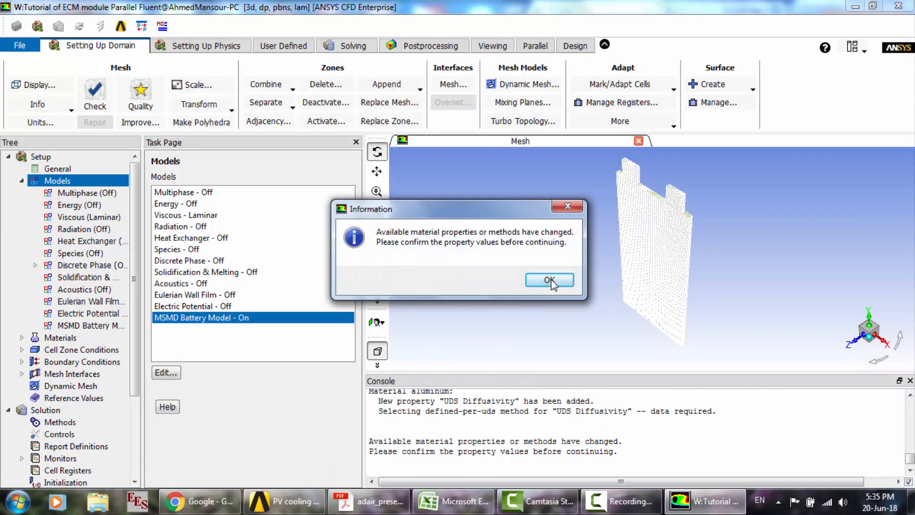
{"action": "left_click", "coordinate": [551, 280]}
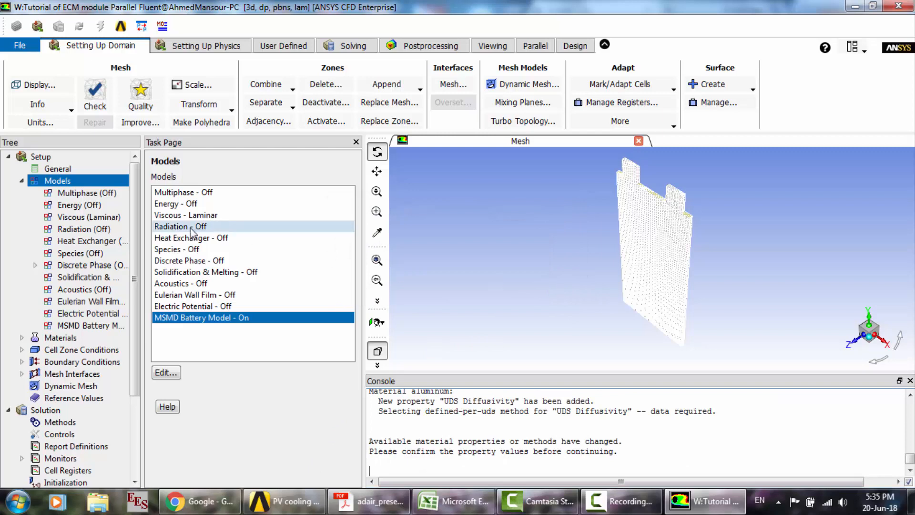
- Edit the solid aluminum material, naming it e_material with chemical formula e and a constant density of 2092 kg/m3
{"action": "left_click", "coordinate": [22, 180]}
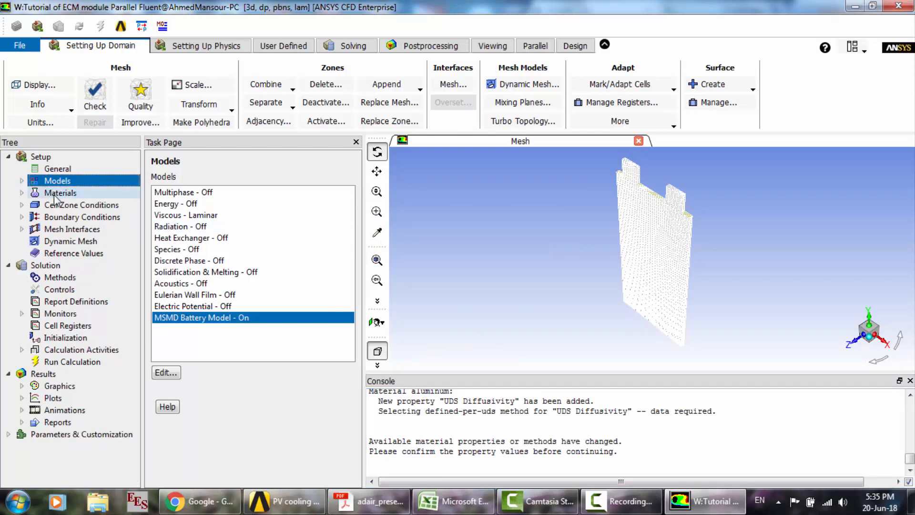
{"action": "double_click", "coordinate": [57, 193]}
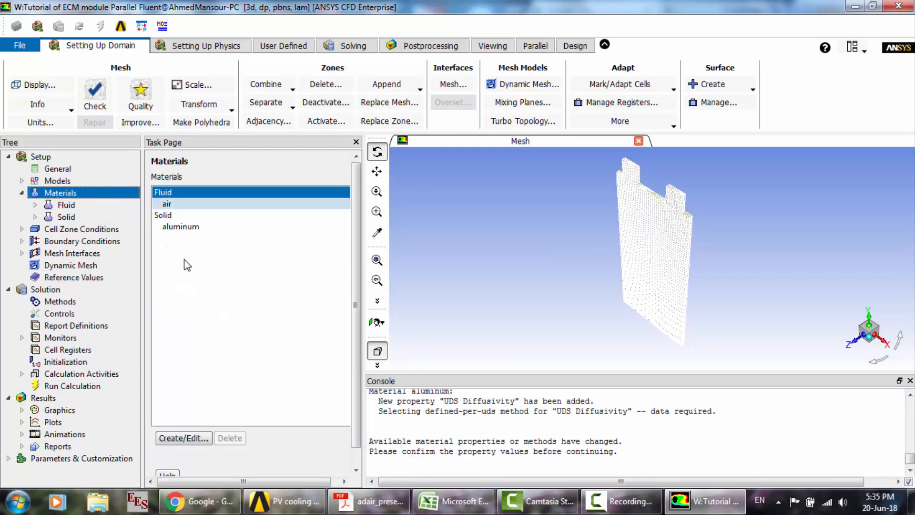
{"action": "left_click", "coordinate": [201, 227]}
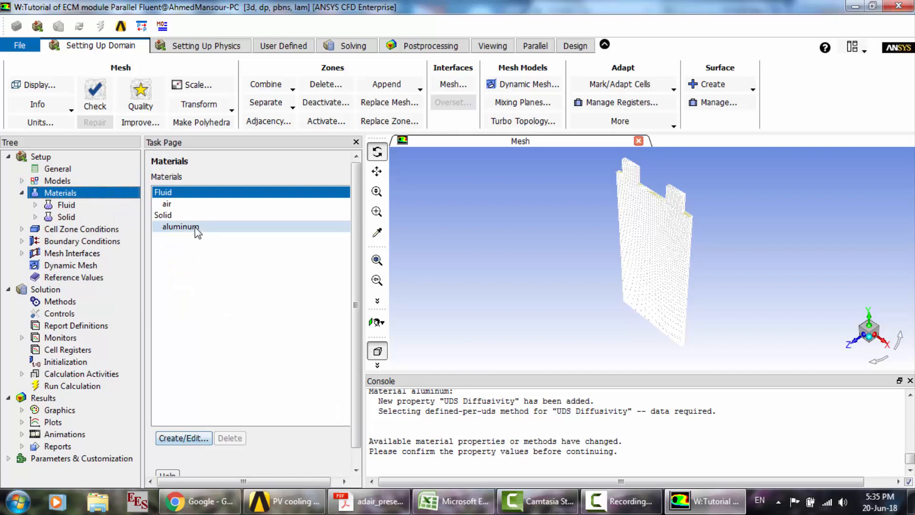
{"action": "left_click", "coordinate": [194, 439]}
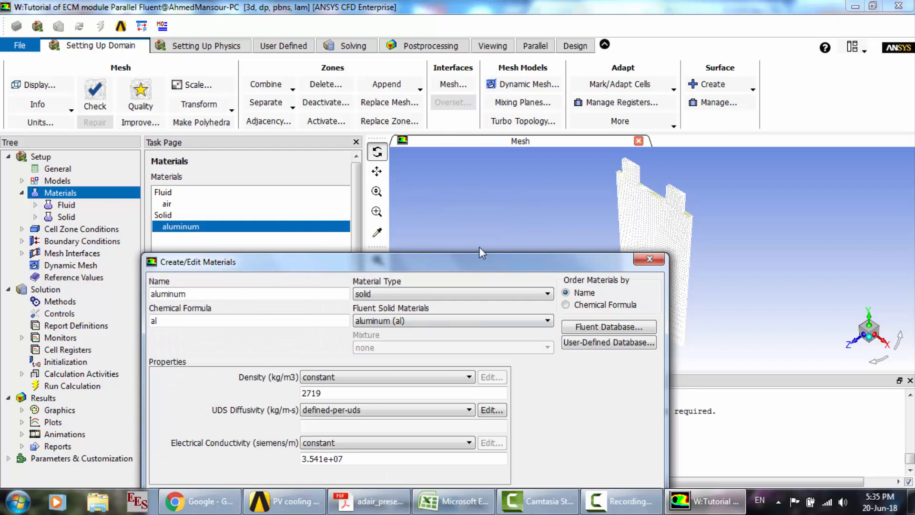
{"action": "left_click_drag", "start_coordinate": [477, 265], "coordinate": [468, 144]}
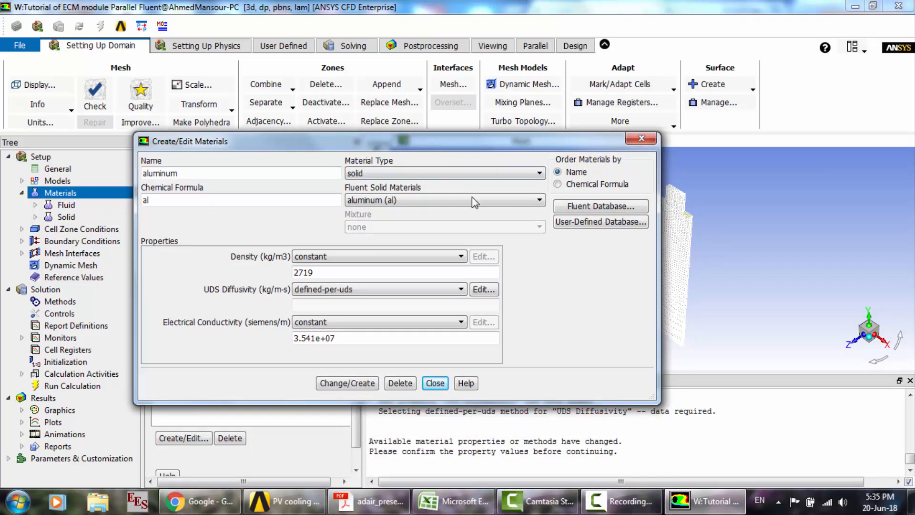
{"action": "left_click_drag", "start_coordinate": [248, 173], "coordinate": [67, 163]}
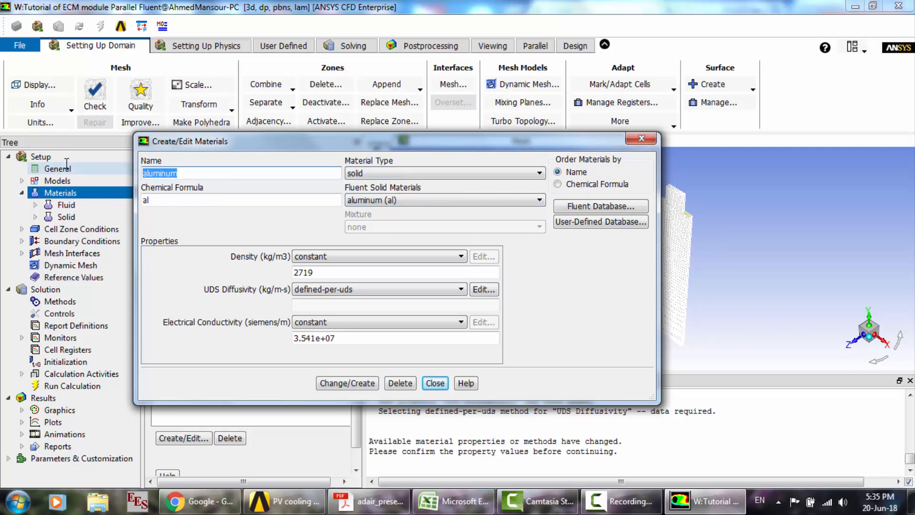
{"action": "type", "text": "e_material"}
{"action": "key", "text": "Tab"}
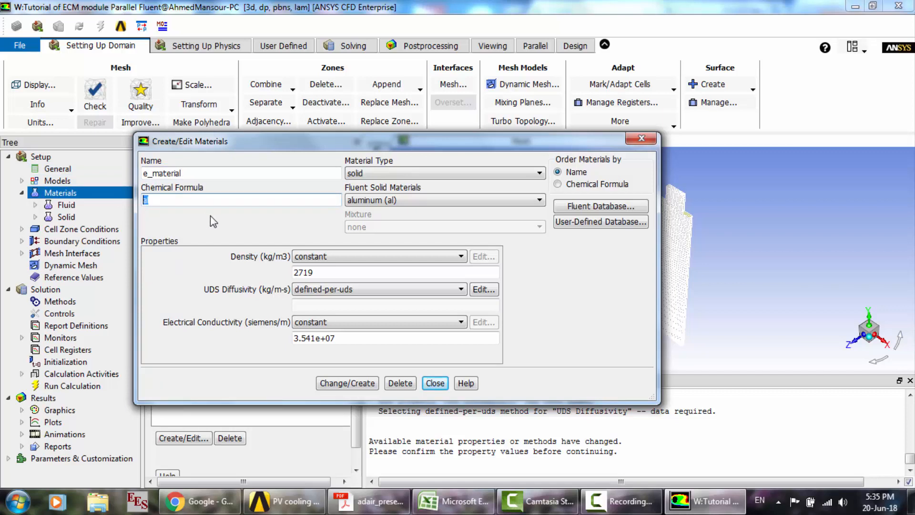
{"action": "type", "text": "e"}
{"action": "double_click", "coordinate": [356, 273]}
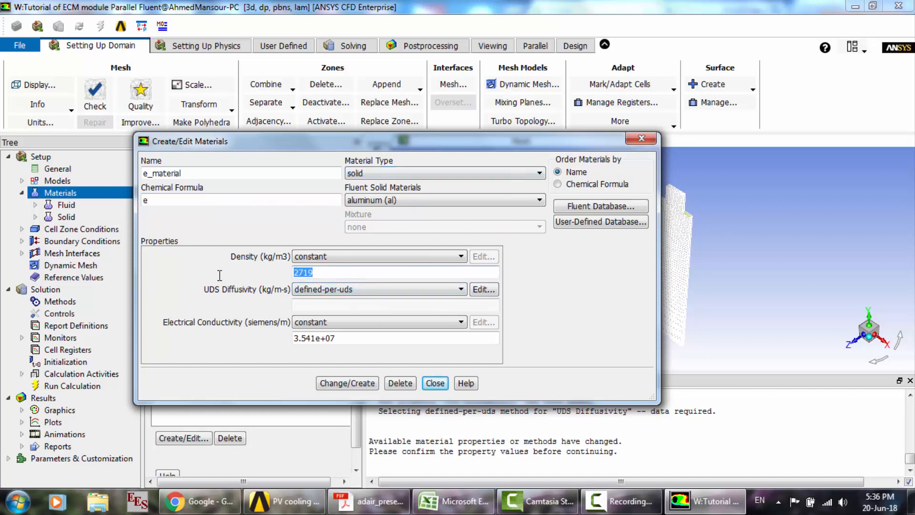
{"action": "type", "text": "2092"}
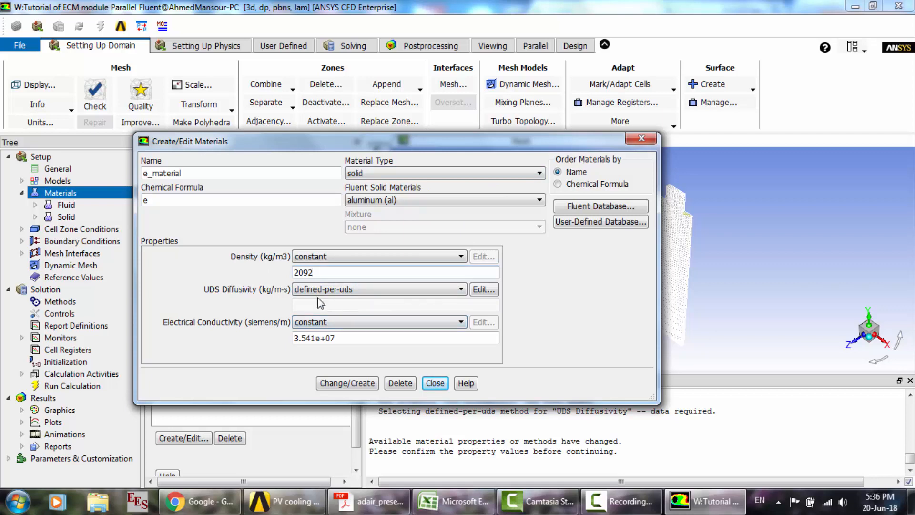
- Define e_material's UDS Diffusivity per scalar, with constant coefficients of 1.1e6 kg/m-s for uds-0 and 9.83e5 kg/m-s for uds-1
{"action": "left_click", "coordinate": [455, 292]}
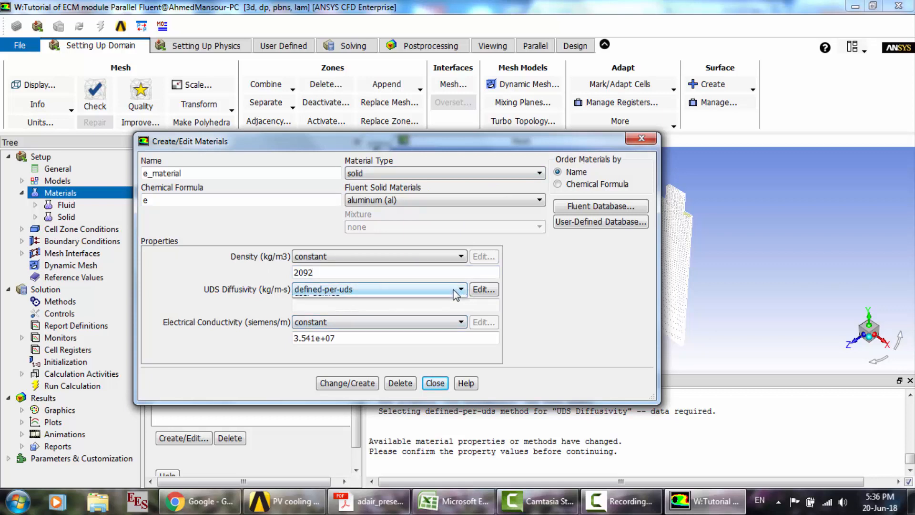
{"action": "left_click", "coordinate": [487, 288]}
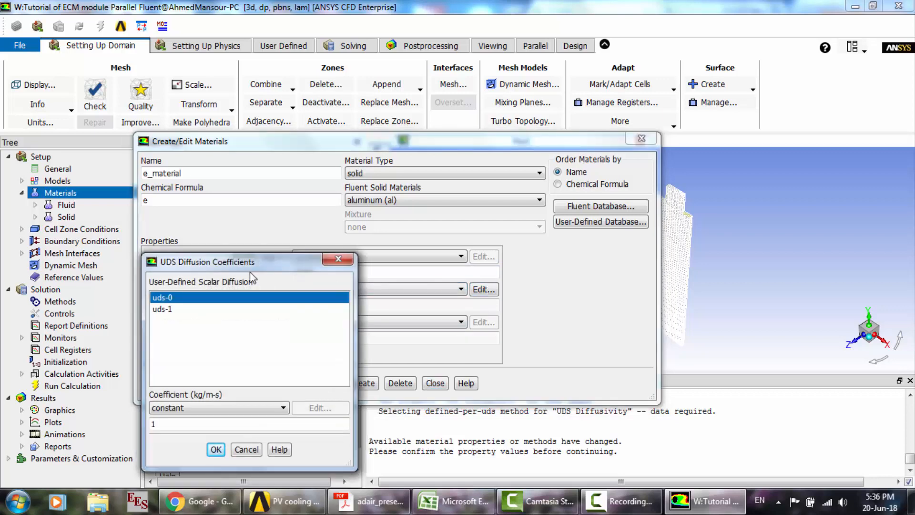
{"action": "left_click_drag", "start_coordinate": [232, 263], "coordinate": [345, 175]}
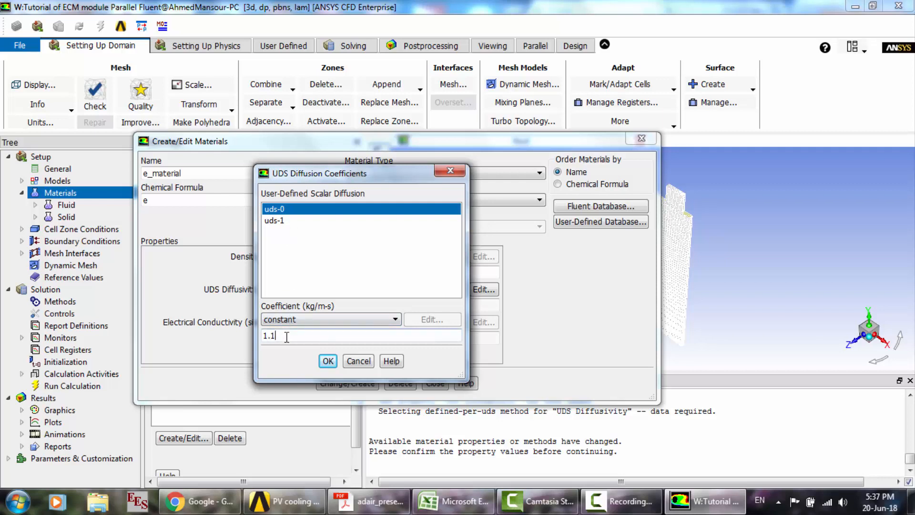
{"action": "type", "text": "e6"}
{"action": "left_click", "coordinate": [280, 220]}
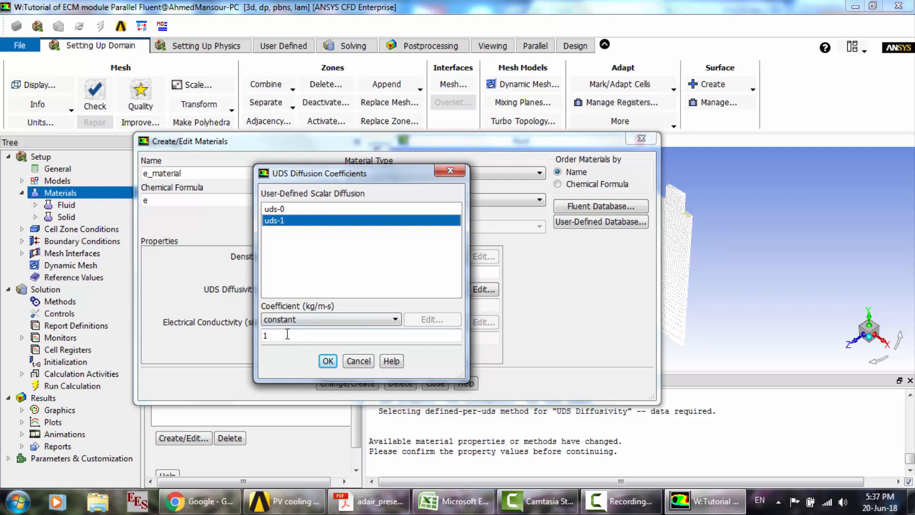
{"action": "left_click", "coordinate": [287, 334]}
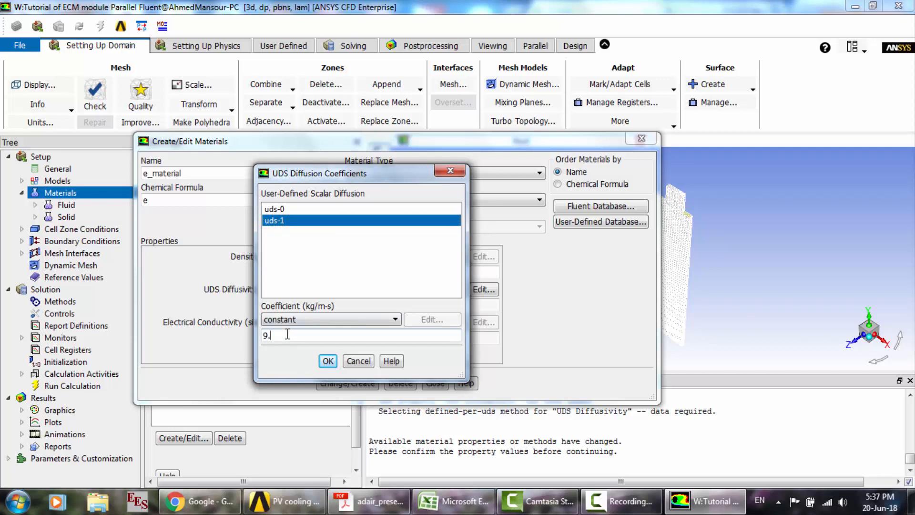
{"action": "type", "text": "9.83e5"}
{"action": "left_click", "coordinate": [328, 360]}
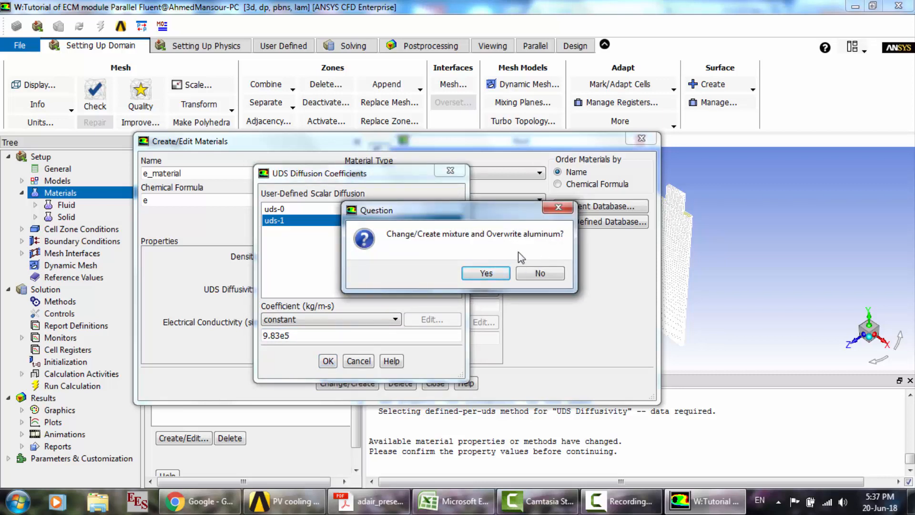
- Create e_material as a new solid material without overwriting aluminum, and load it in the material editor
{"action": "left_click", "coordinate": [540, 273]}
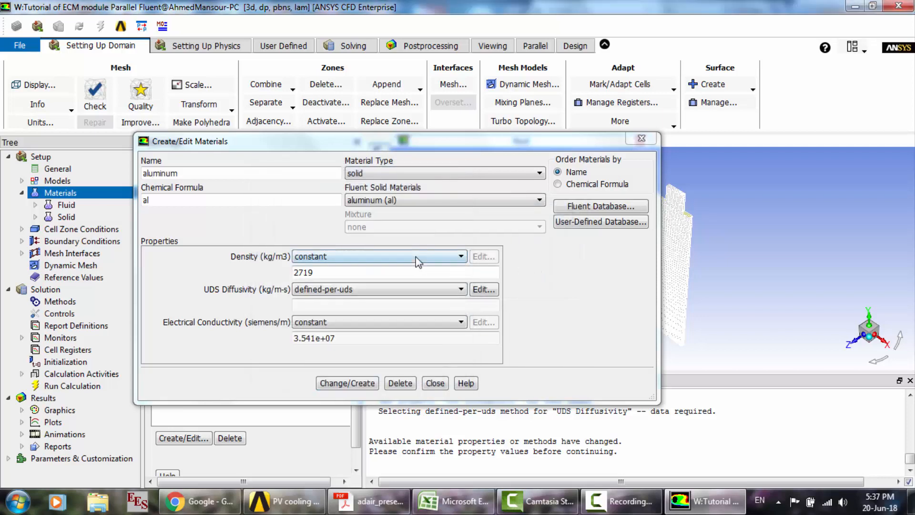
{"action": "left_click", "coordinate": [464, 200]}
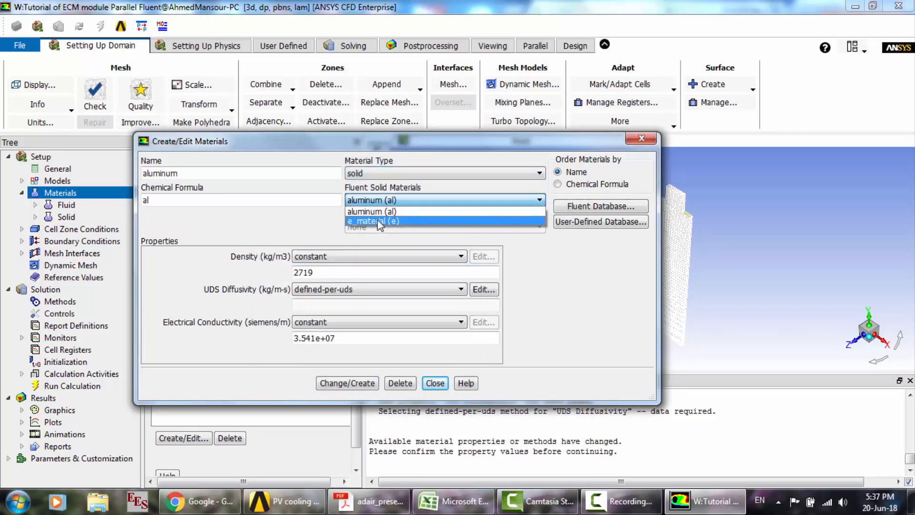
{"action": "left_click", "coordinate": [388, 220]}
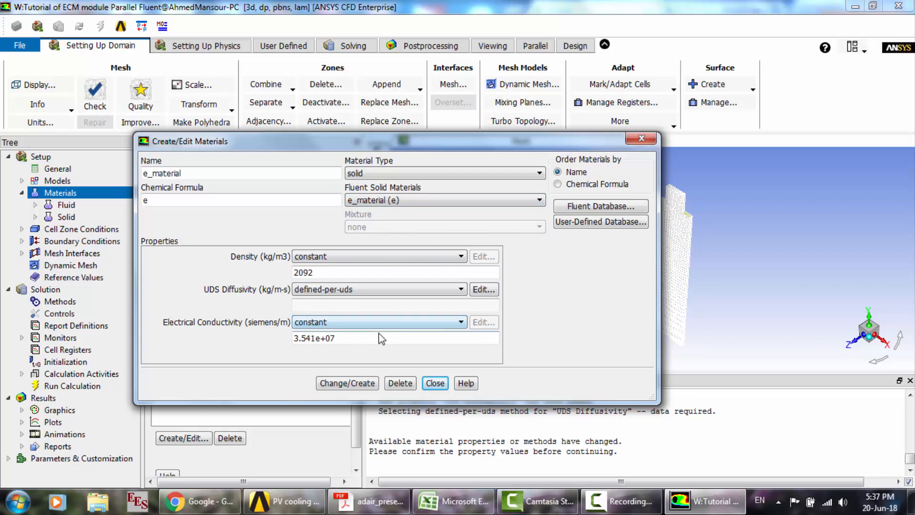
- Copy the solid material copper (cu) from the Fluent Database into the case
{"action": "left_click", "coordinate": [578, 206]}
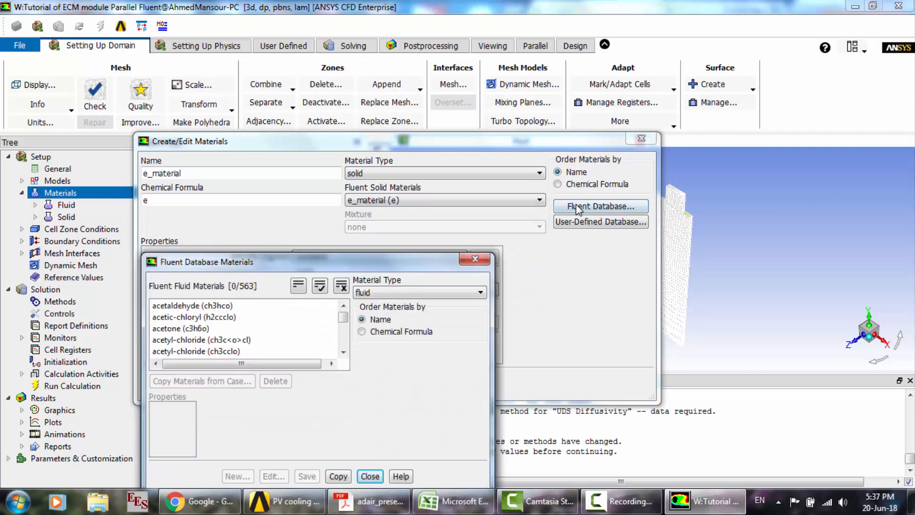
{"action": "left_click_drag", "start_coordinate": [338, 268], "coordinate": [350, 153]}
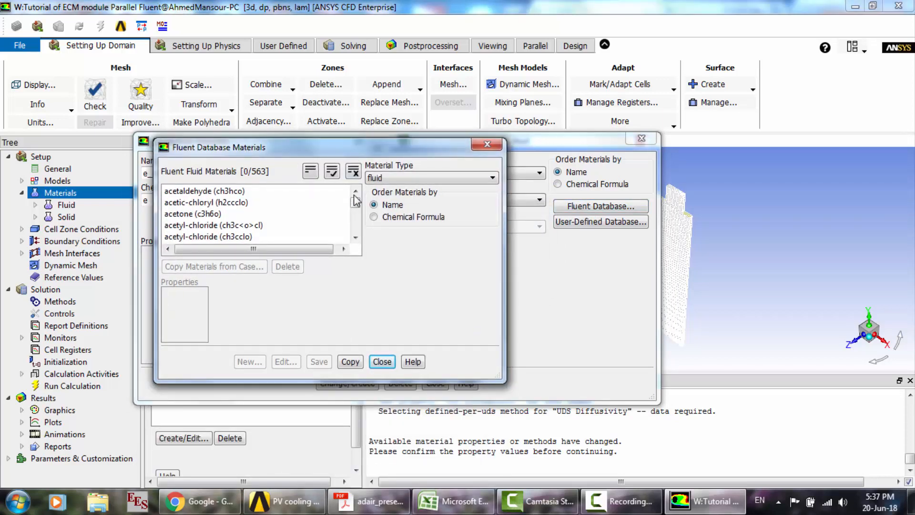
{"action": "left_click", "coordinate": [393, 179]}
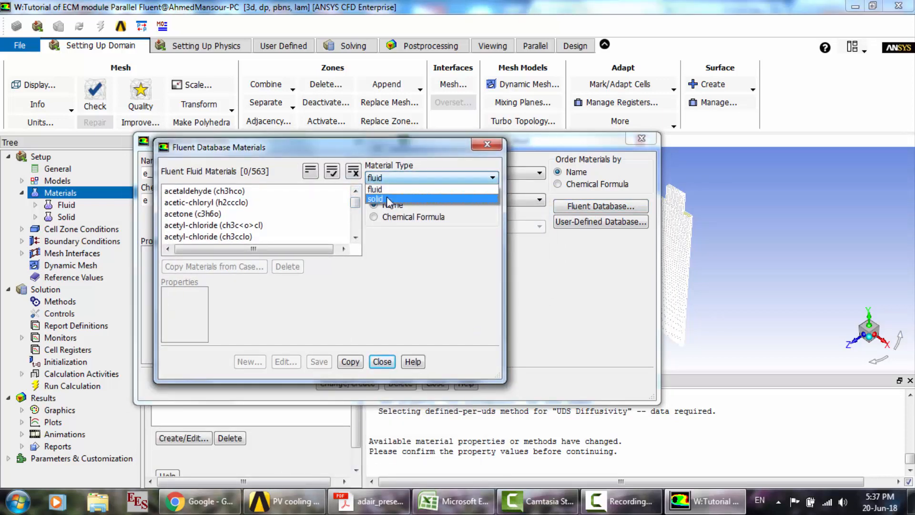
{"action": "left_click", "coordinate": [388, 199]}
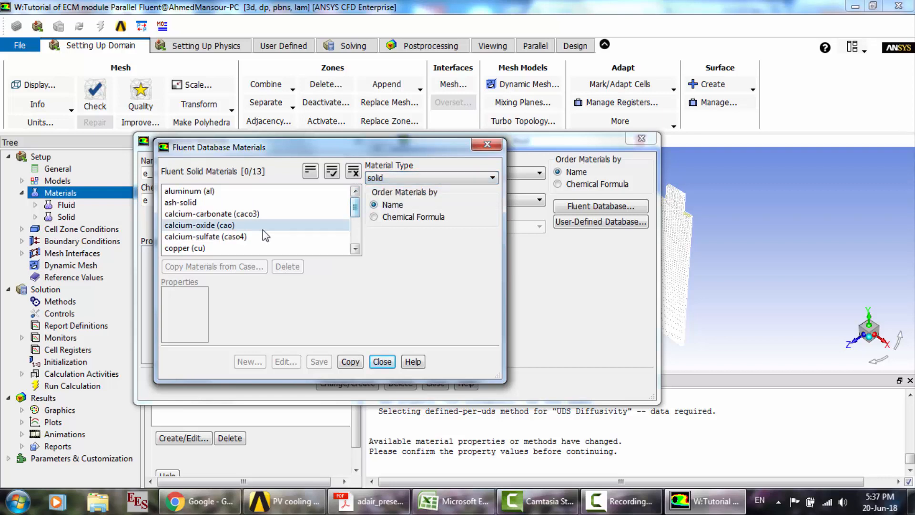
{"action": "left_click", "coordinate": [230, 247]}
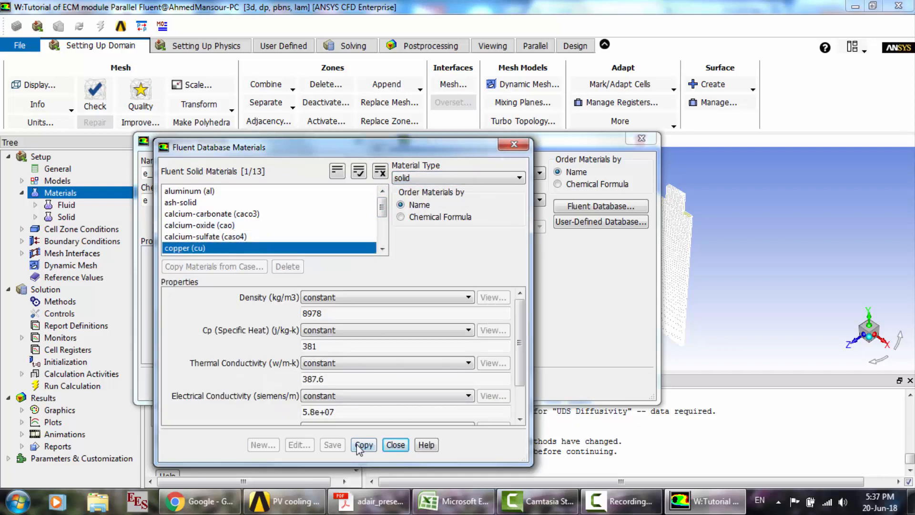
{"action": "left_click", "coordinate": [360, 445]}
{"action": "left_click", "coordinate": [397, 445]}
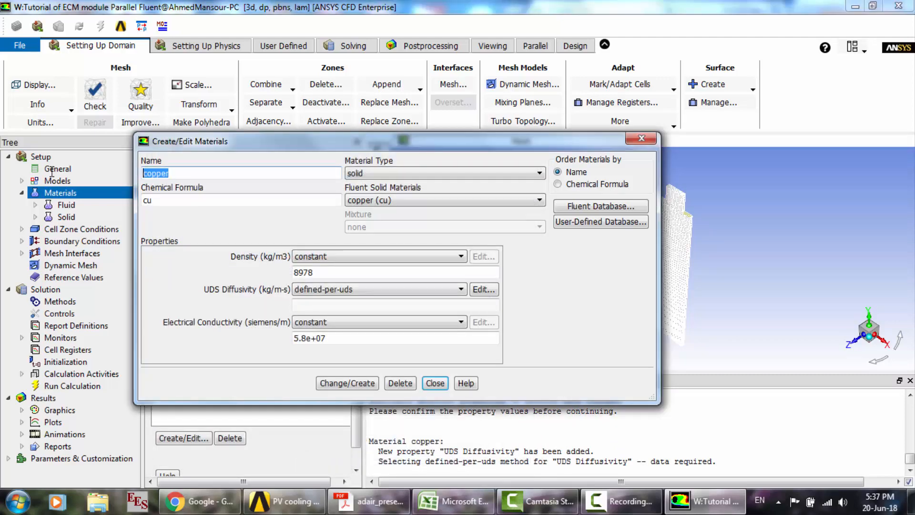
- Rename copper as t_material with formula tmat, and assign the user-defined function battery_e_cond::msmdbatt as its UDS Diffusivity
{"action": "type", "text": "t_material"}
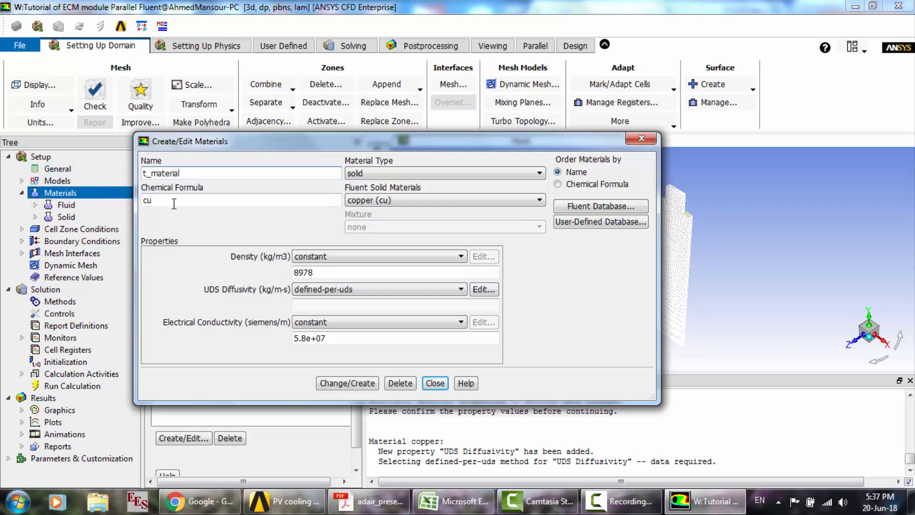
{"action": "key", "text": "Tab"}
{"action": "type", "text": "tmat"}
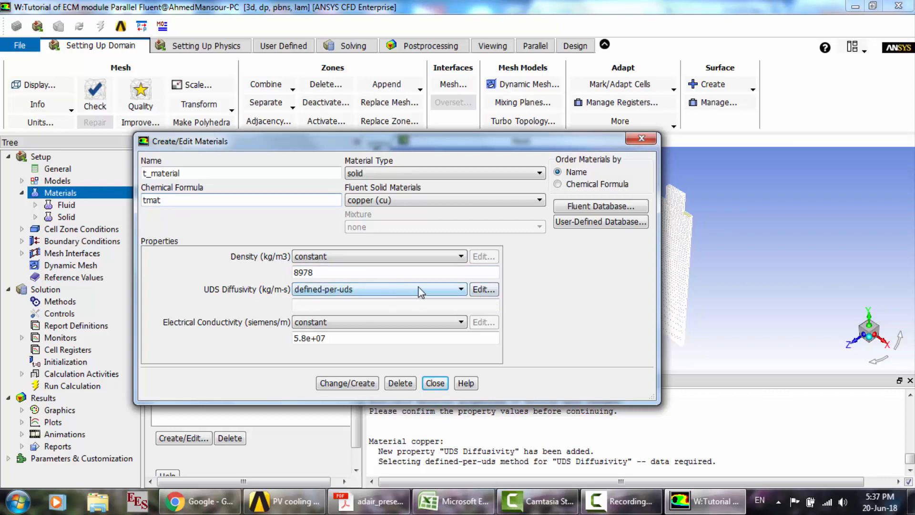
{"action": "left_click", "coordinate": [456, 288]}
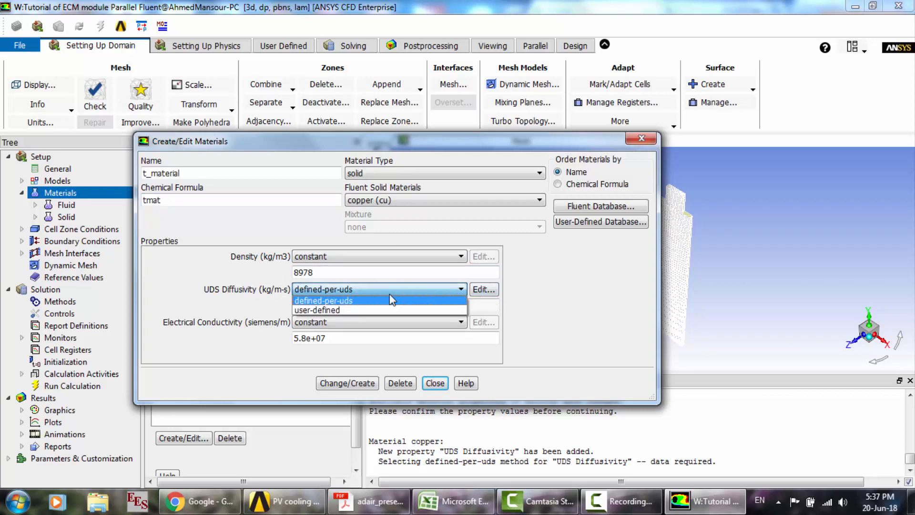
{"action": "left_click", "coordinate": [334, 311]}
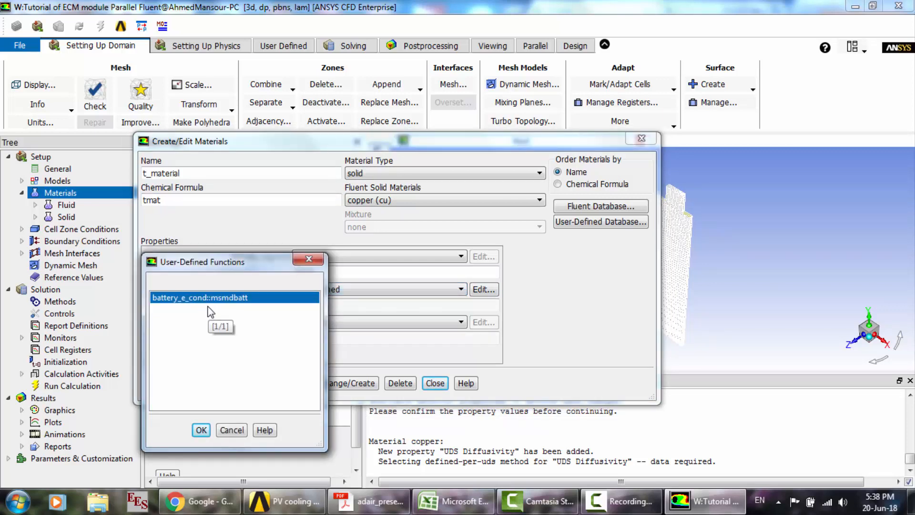
{"action": "left_click", "coordinate": [200, 431]}
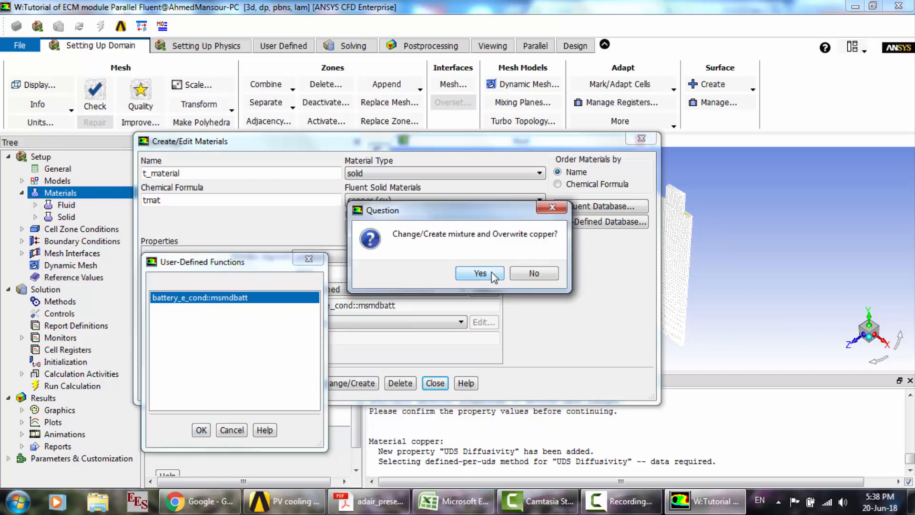
- Create t_material by overwriting copper, and load it in the material editor
{"action": "left_click", "coordinate": [480, 273]}
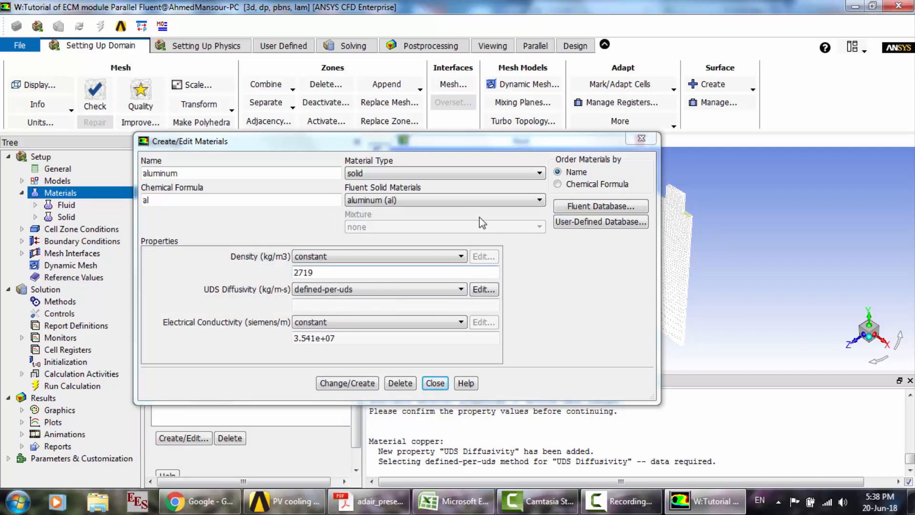
{"action": "left_click", "coordinate": [465, 199]}
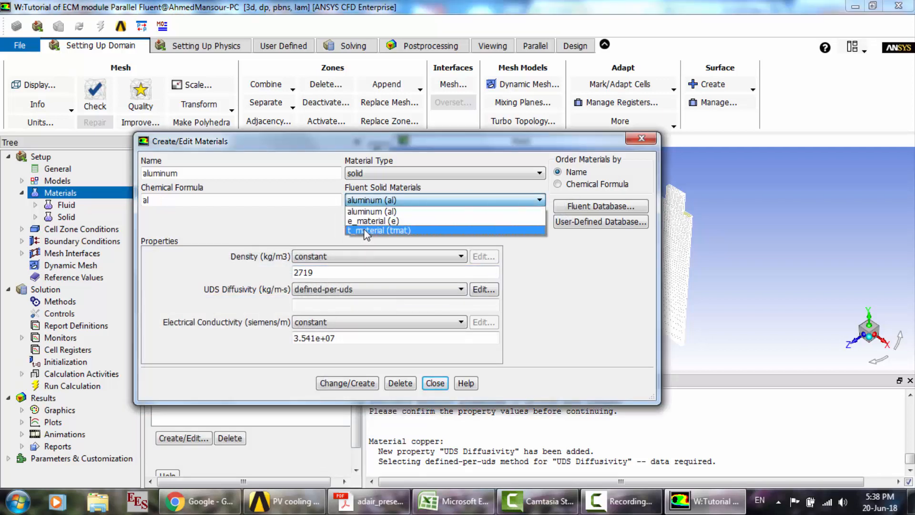
{"action": "left_click", "coordinate": [364, 230]}
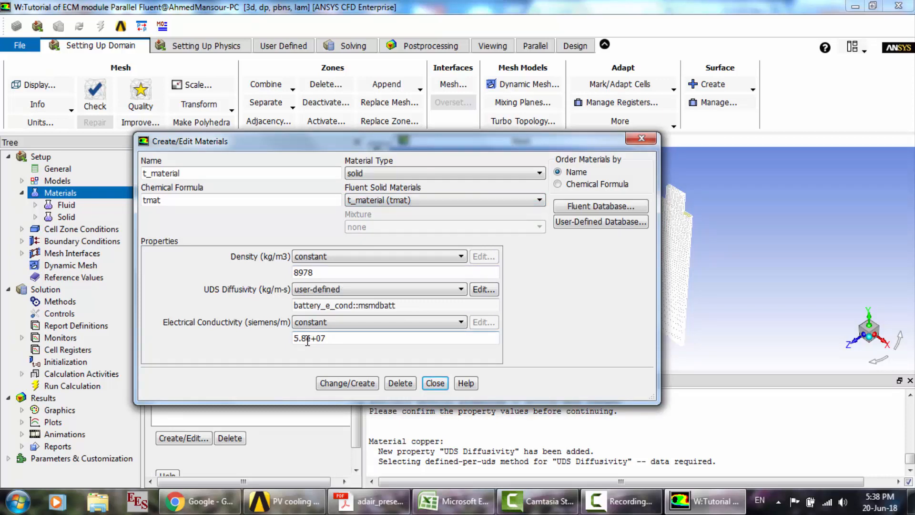
- Set the electrical conductivity of t_material to 1e+07 siemens/m, apply the change, and close the material editor
{"action": "left_click_drag", "start_coordinate": [307, 338], "coordinate": [275, 337]}
{"action": "type", "text": "1"}
{"action": "left_click", "coordinate": [352, 387]}
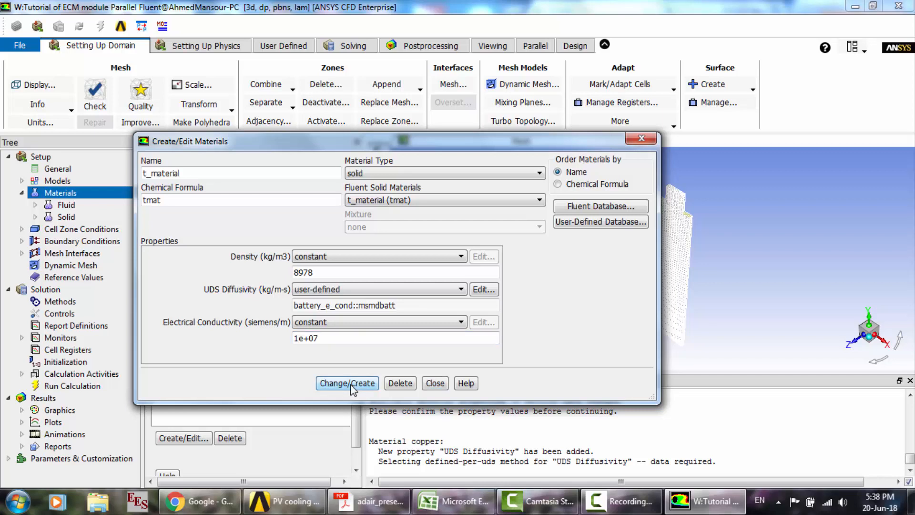
{"action": "left_click", "coordinate": [429, 383]}
- Assign e_material as the material of the cell zone named cell in the Cell Zone Conditions
{"action": "left_click", "coordinate": [22, 192]}
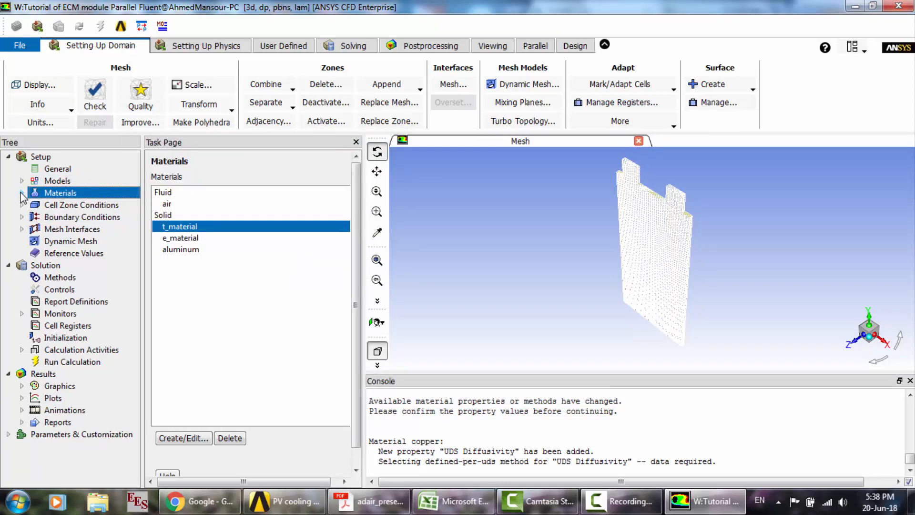
{"action": "double_click", "coordinate": [58, 205]}
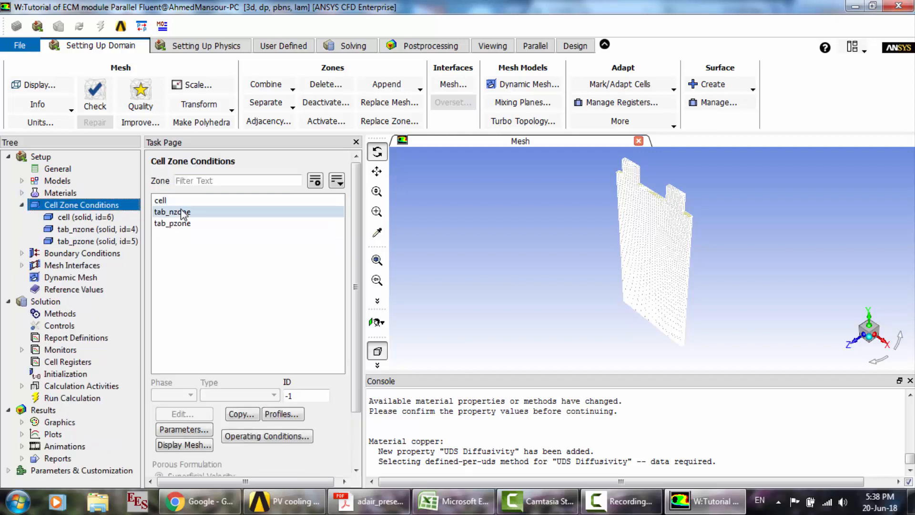
{"action": "left_click", "coordinate": [177, 200]}
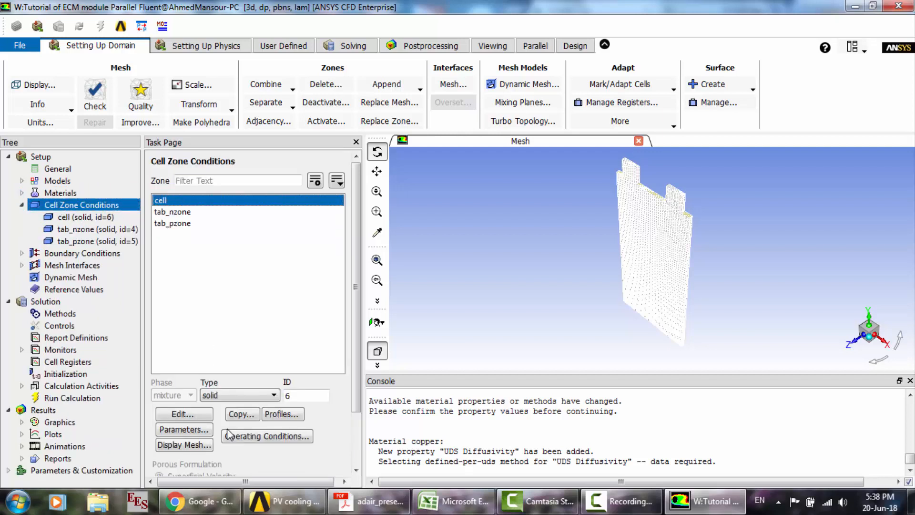
{"action": "left_click", "coordinate": [194, 413]}
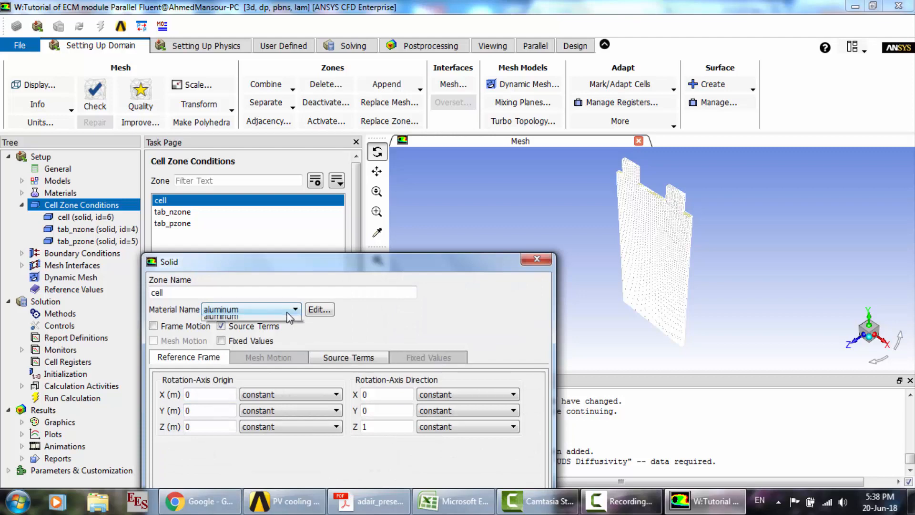
{"action": "left_click", "coordinate": [289, 310]}
{"action": "left_click", "coordinate": [225, 329]}
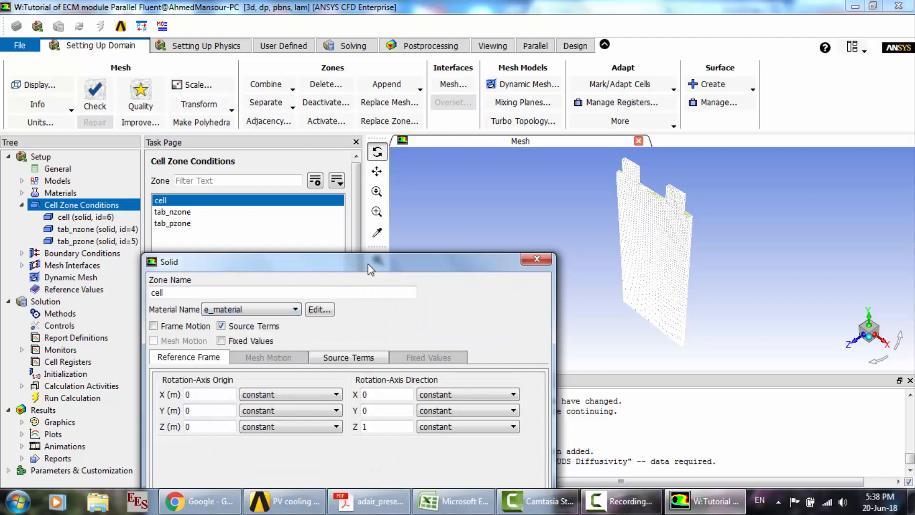
{"action": "left_click_drag", "start_coordinate": [368, 270], "coordinate": [380, 124]}
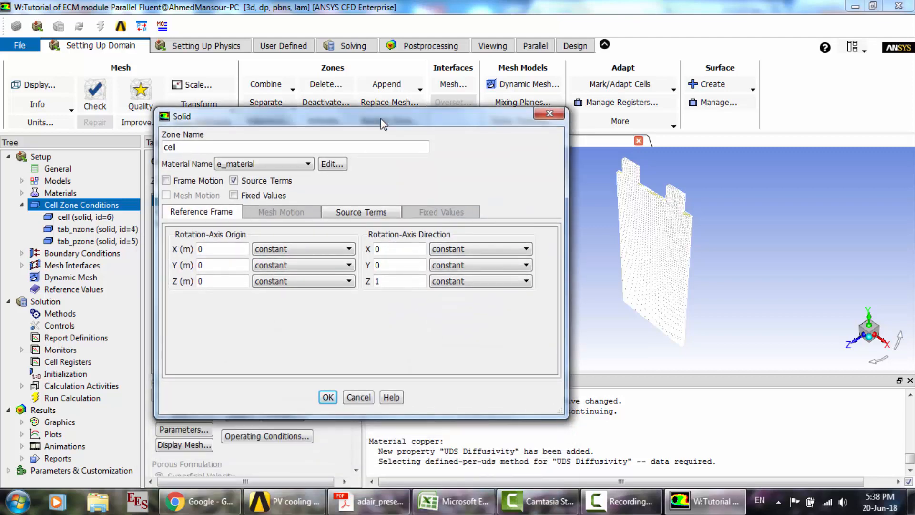
{"action": "left_click", "coordinate": [328, 397]}
- Assign t_material as the material of the negative tab cell zone, tab_nzone
{"action": "left_click", "coordinate": [175, 212]}
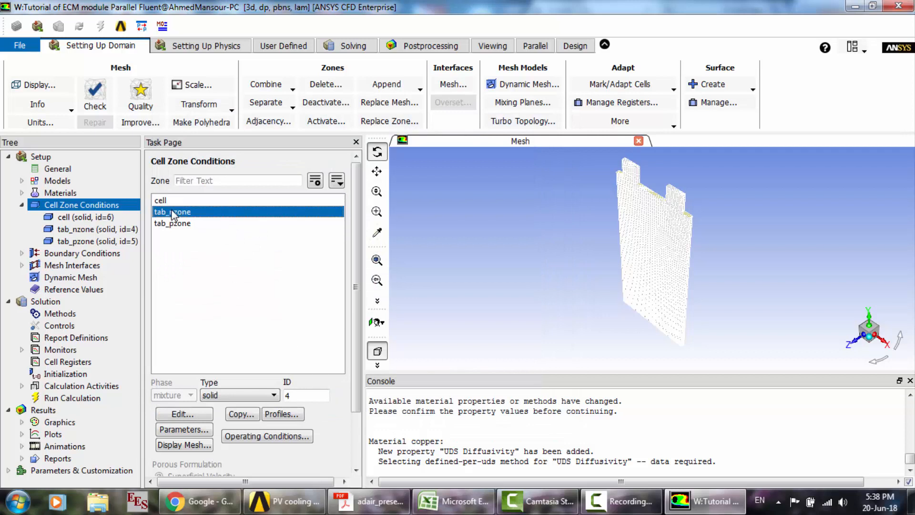
{"action": "left_click", "coordinate": [183, 415]}
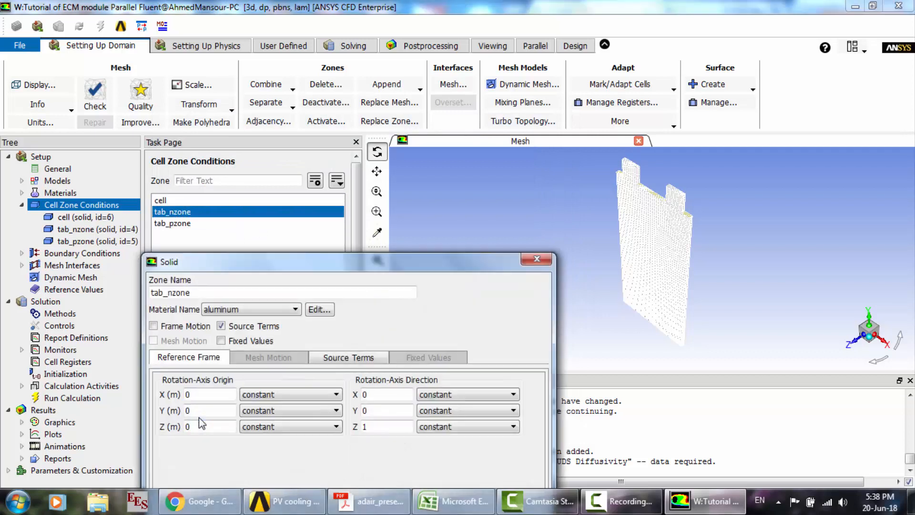
{"action": "left_click", "coordinate": [274, 313]}
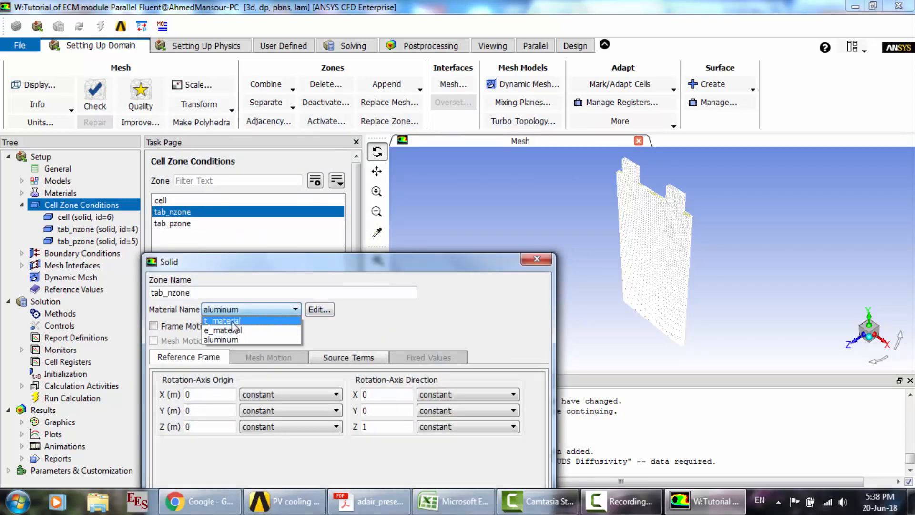
{"action": "left_click", "coordinate": [230, 330]}
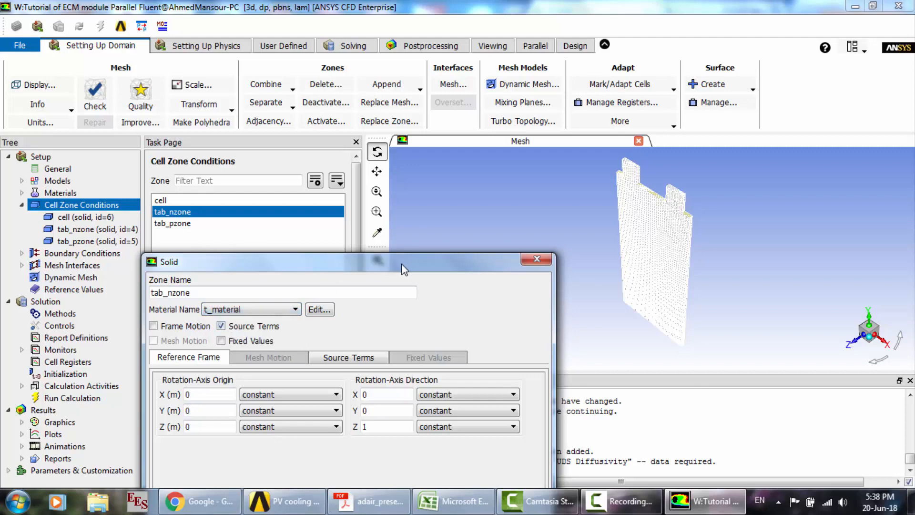
{"action": "left_click_drag", "start_coordinate": [406, 268], "coordinate": [409, 121]}
{"action": "left_click", "coordinate": [319, 396]}
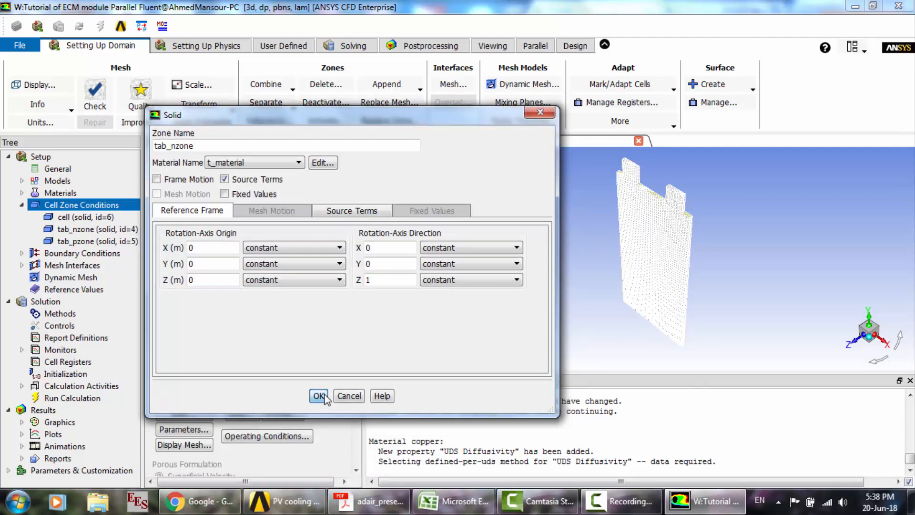
- Assign t_material as the material of the positive tab cell zone, tab_pzone
{"action": "left_click", "coordinate": [189, 224]}
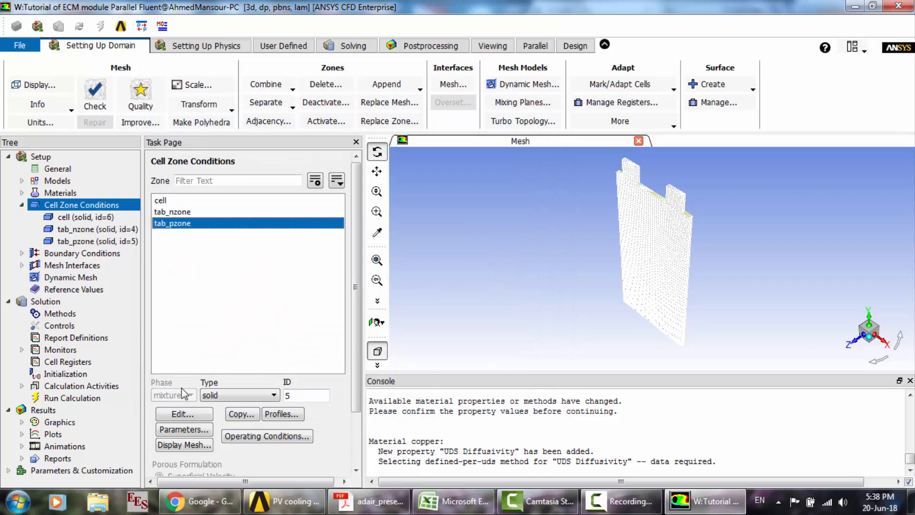
{"action": "left_click", "coordinate": [184, 415]}
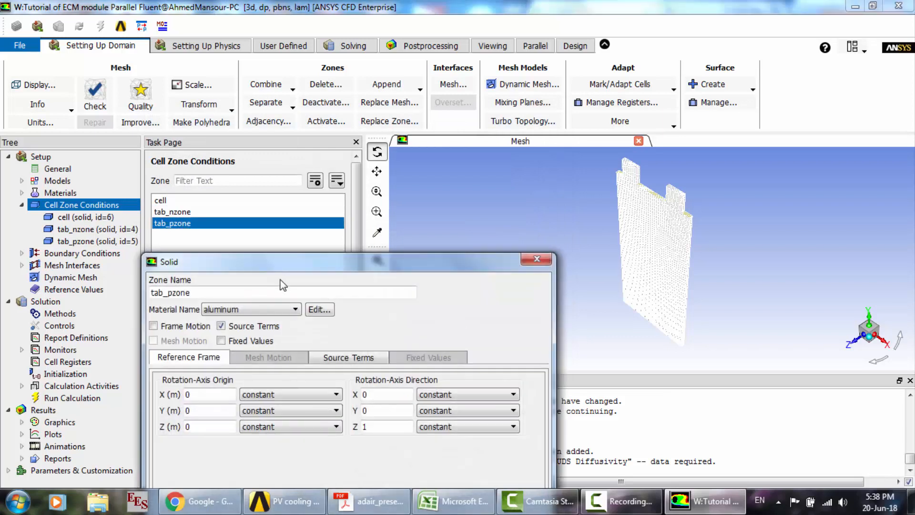
{"action": "left_click", "coordinate": [285, 309]}
{"action": "left_click", "coordinate": [247, 324]}
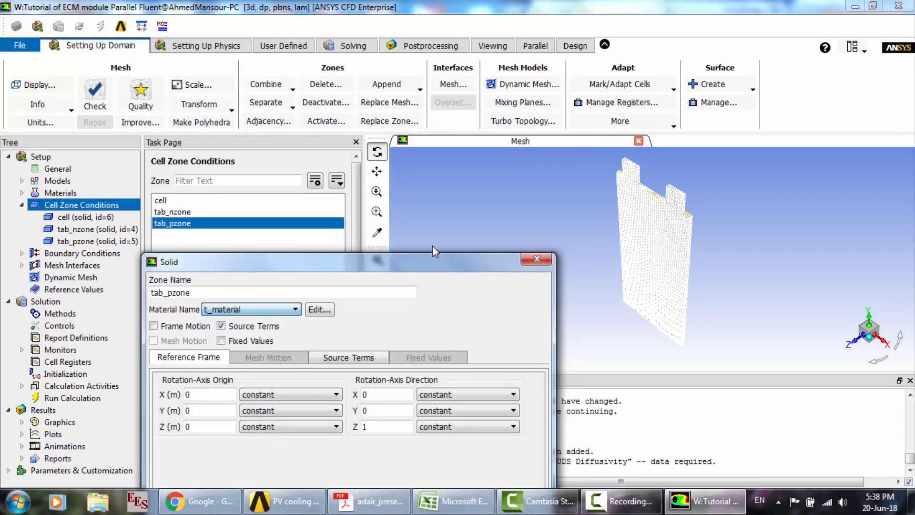
{"action": "left_click_drag", "start_coordinate": [429, 262], "coordinate": [442, 121]}
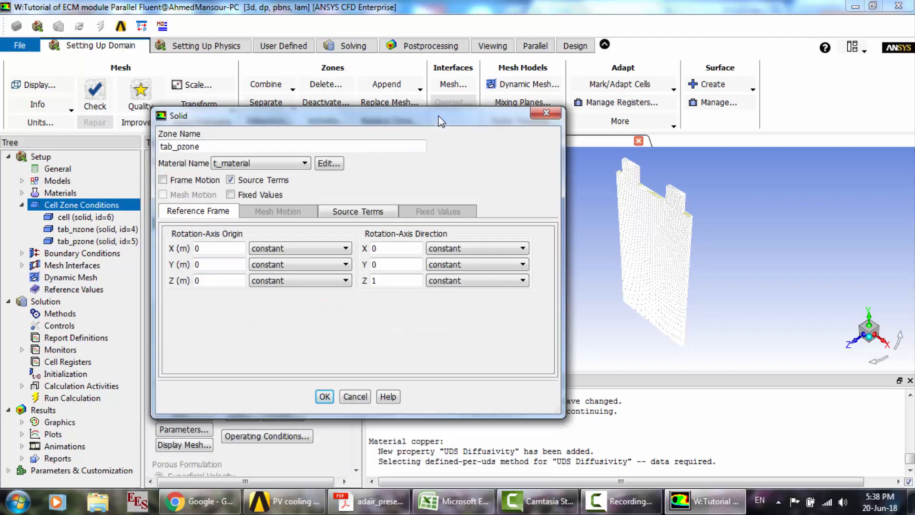
{"action": "left_click", "coordinate": [324, 396]}
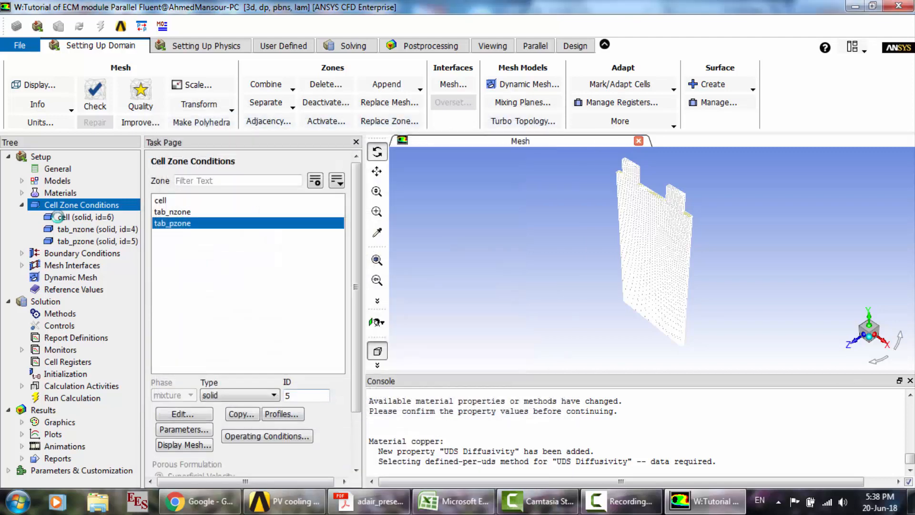
- Check the thermal settings of the wall-cell boundary condition and close it without changes
{"action": "left_click", "coordinate": [21, 205]}
{"action": "left_click", "coordinate": [63, 220]}
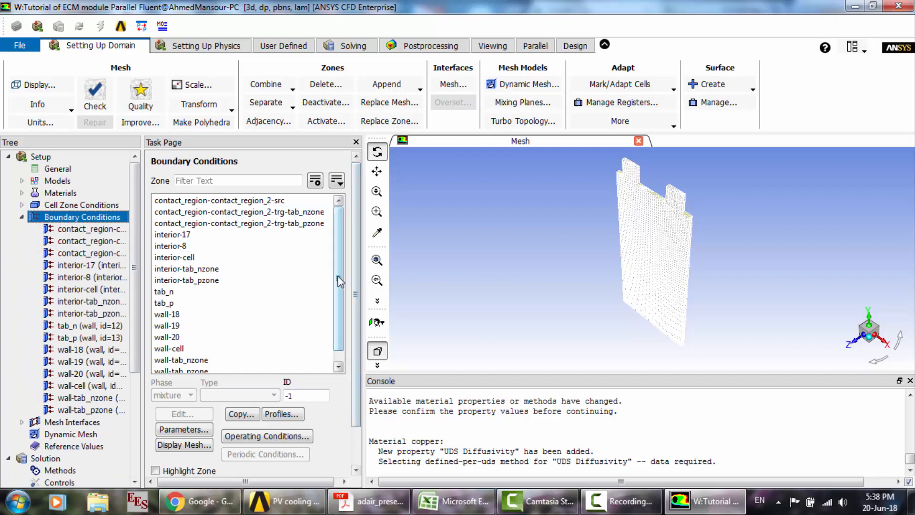
{"action": "scroll", "coordinate": [339, 307], "scroll_direction": "down", "scroll_amount": 1}
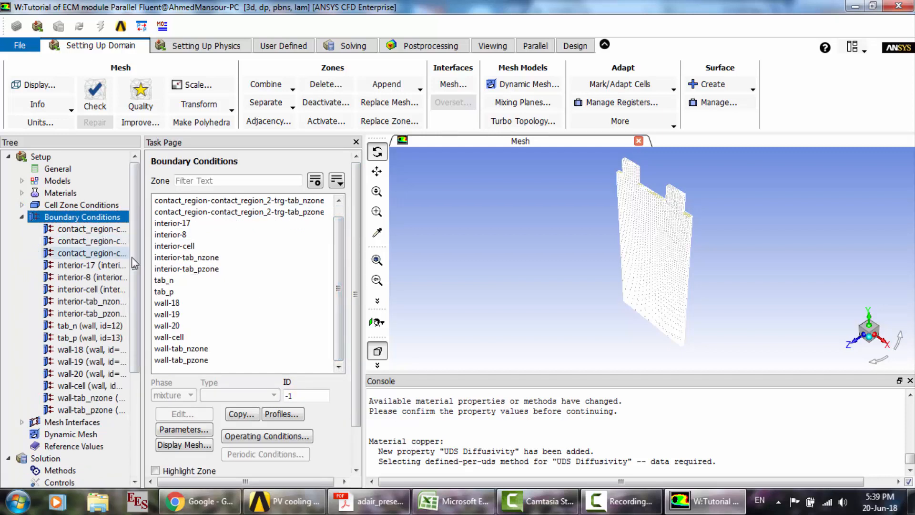
{"action": "scroll", "coordinate": [138, 281], "scroll_direction": "down", "scroll_amount": 1}
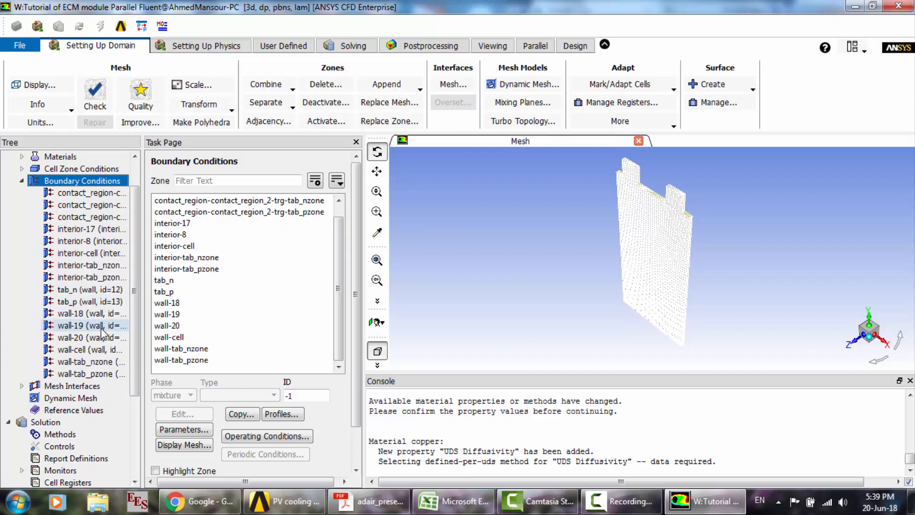
{"action": "left_click", "coordinate": [85, 352]}
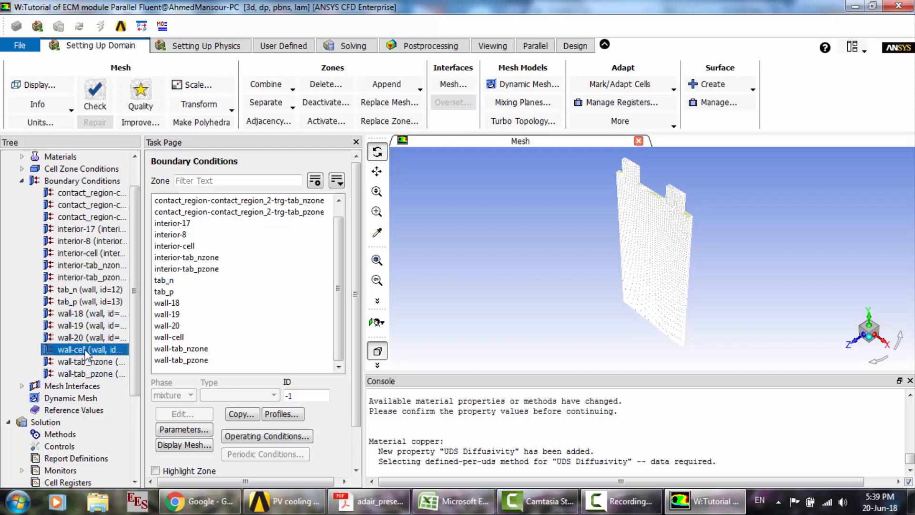
{"action": "double_click", "coordinate": [86, 352]}
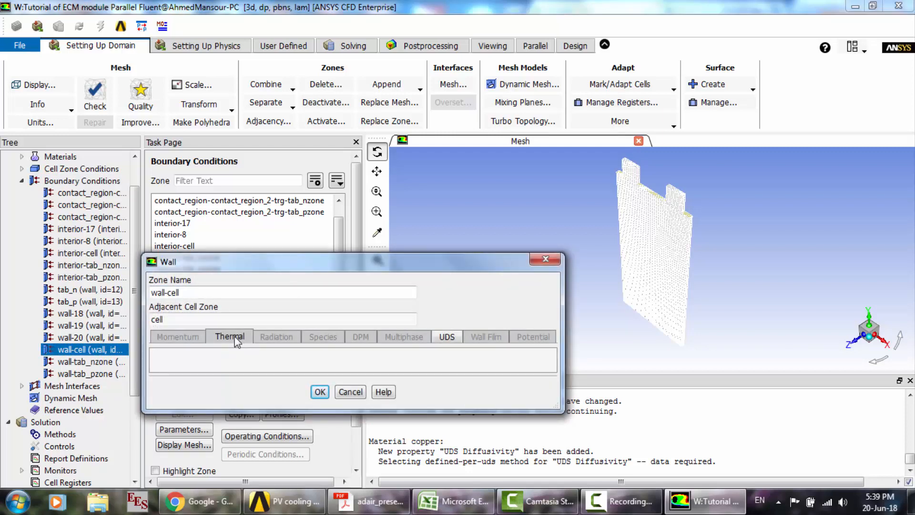
{"action": "left_click", "coordinate": [361, 394]}
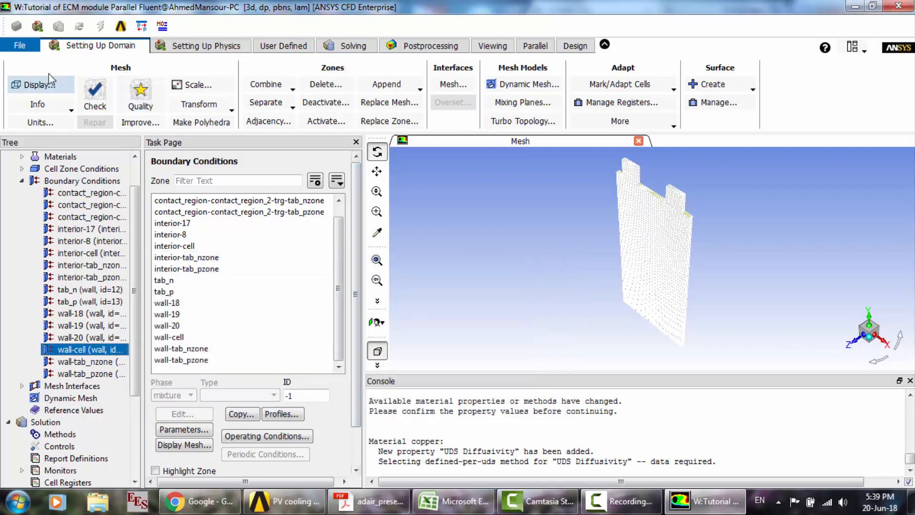
- Look through the physics, user-defined and solver settings, and check the list of solved equations without changing it
{"action": "left_click", "coordinate": [190, 48]}
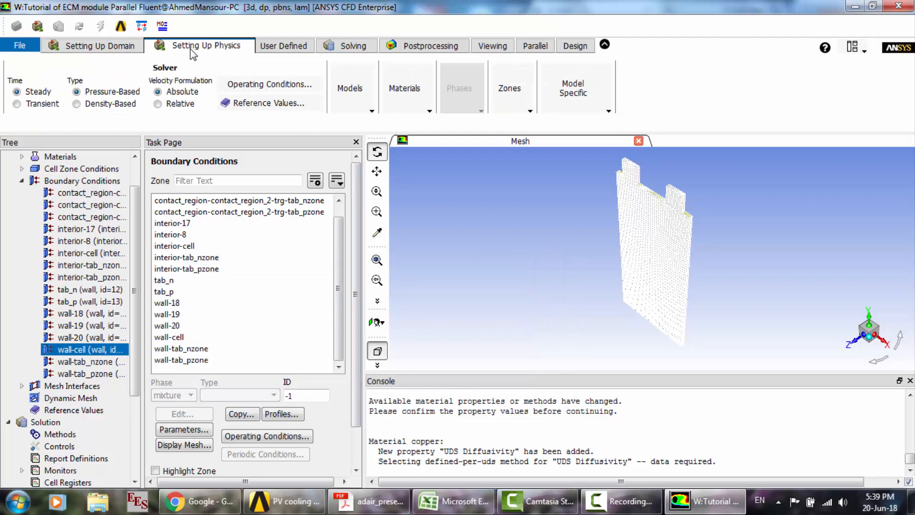
{"action": "left_click", "coordinate": [270, 49]}
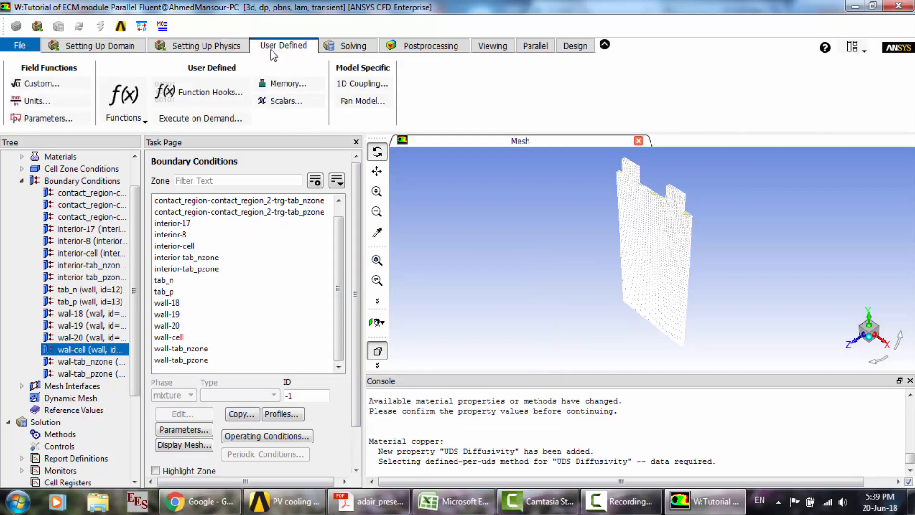
{"action": "left_click", "coordinate": [341, 45]}
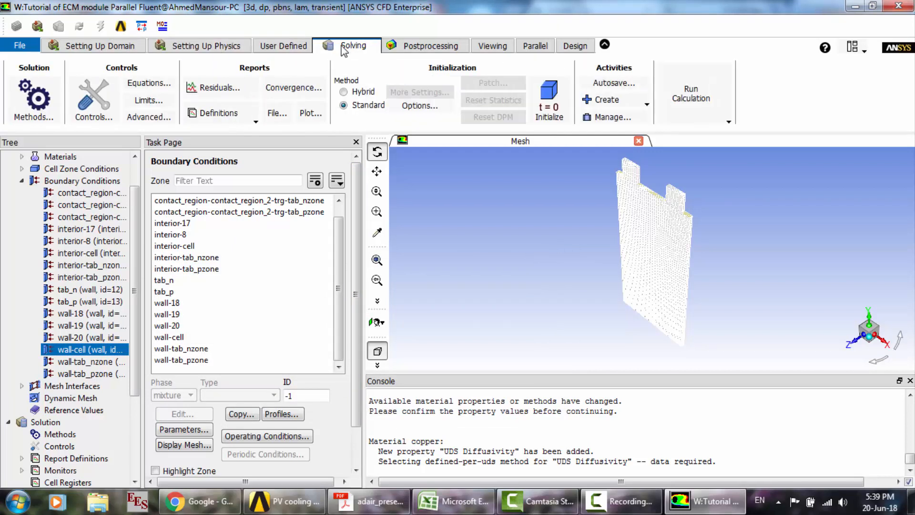
{"action": "left_click", "coordinate": [149, 85]}
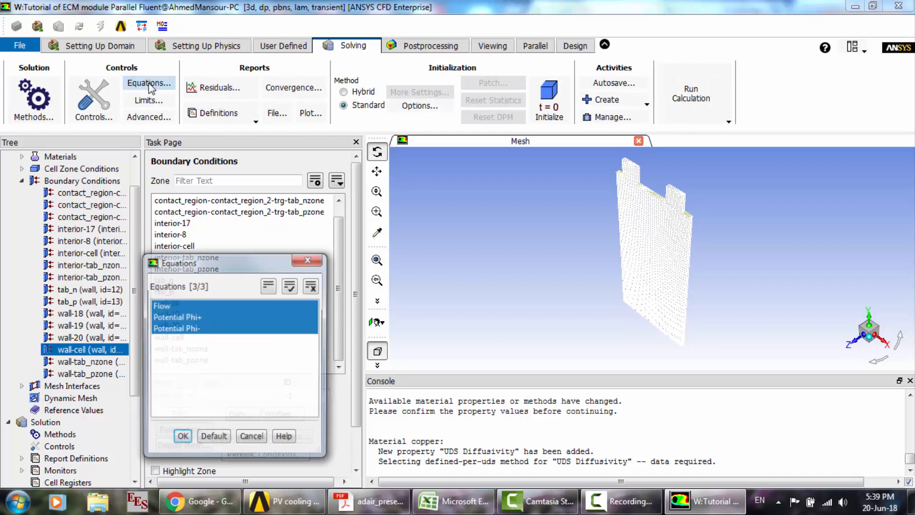
{"action": "left_click", "coordinate": [315, 264]}
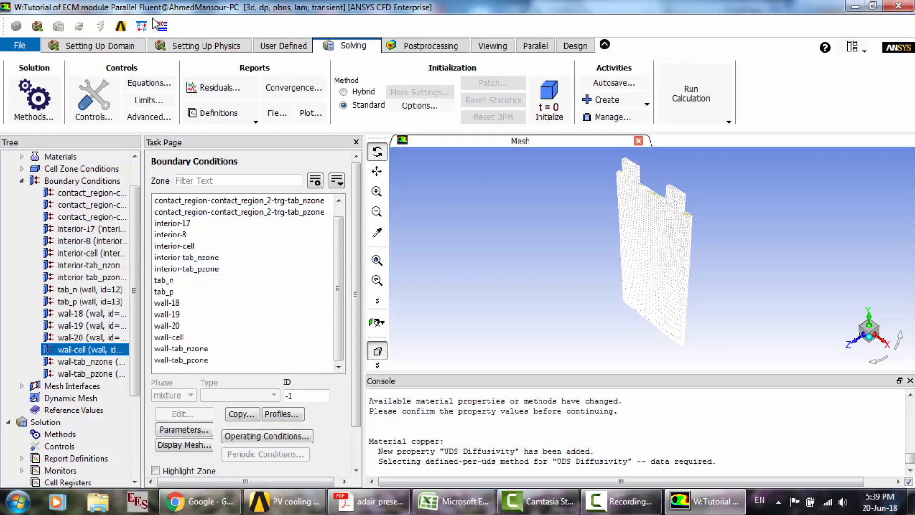
- Enable the Energy Equation in the Energy model
{"action": "left_click", "coordinate": [101, 46]}
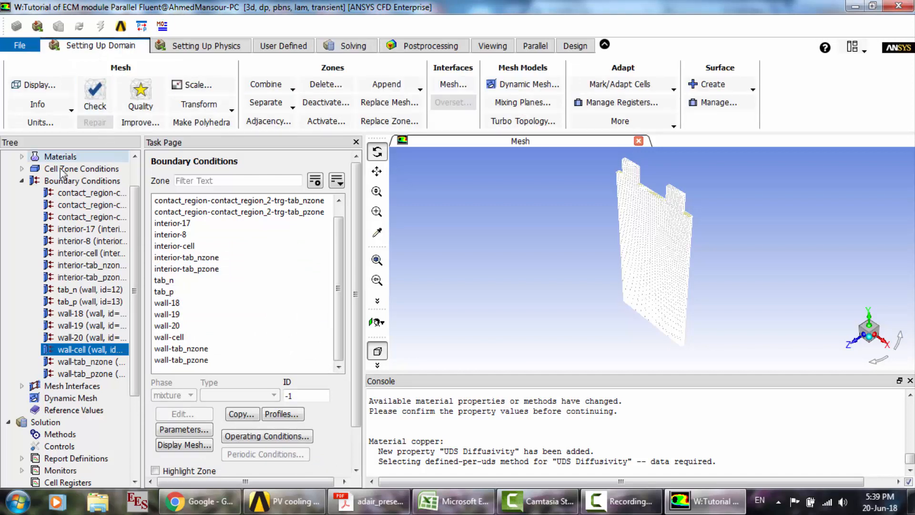
{"action": "scroll", "coordinate": [140, 178], "scroll_direction": "up", "scroll_amount": 1}
{"action": "double_click", "coordinate": [52, 183]}
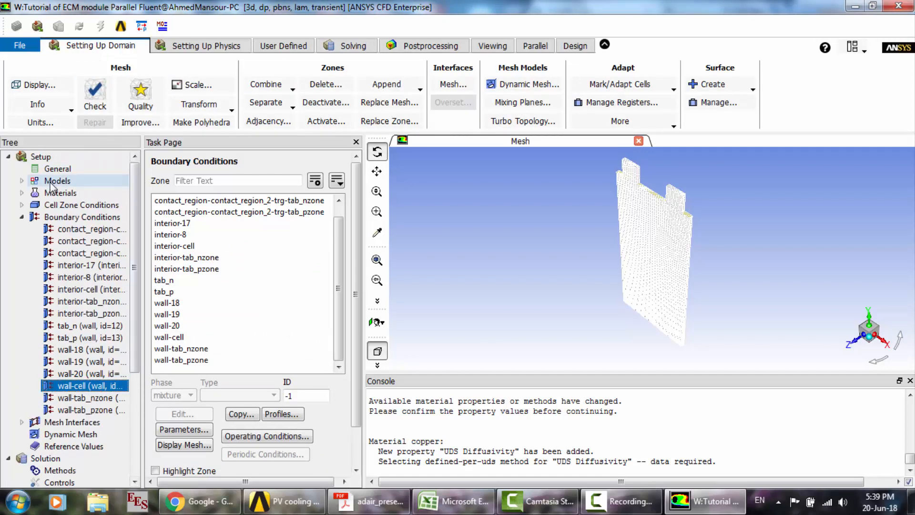
{"action": "double_click", "coordinate": [107, 204]}
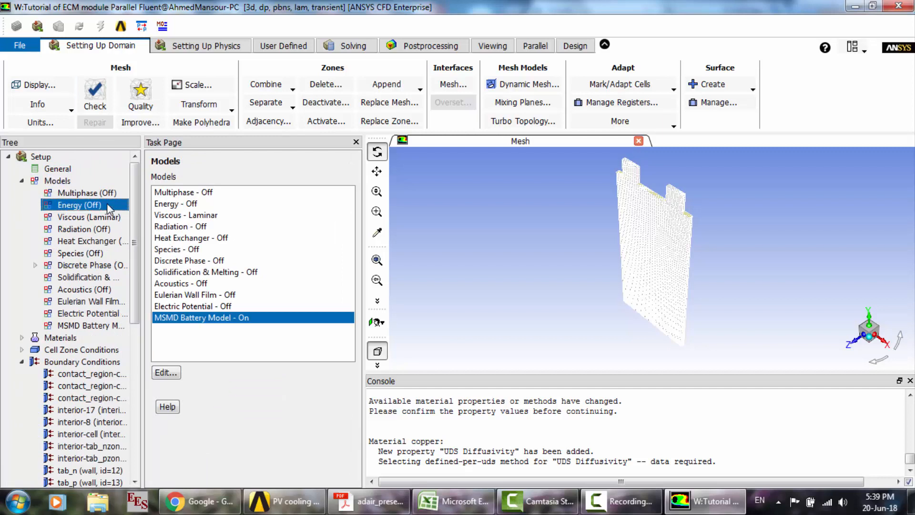
{"action": "left_click", "coordinate": [160, 294]}
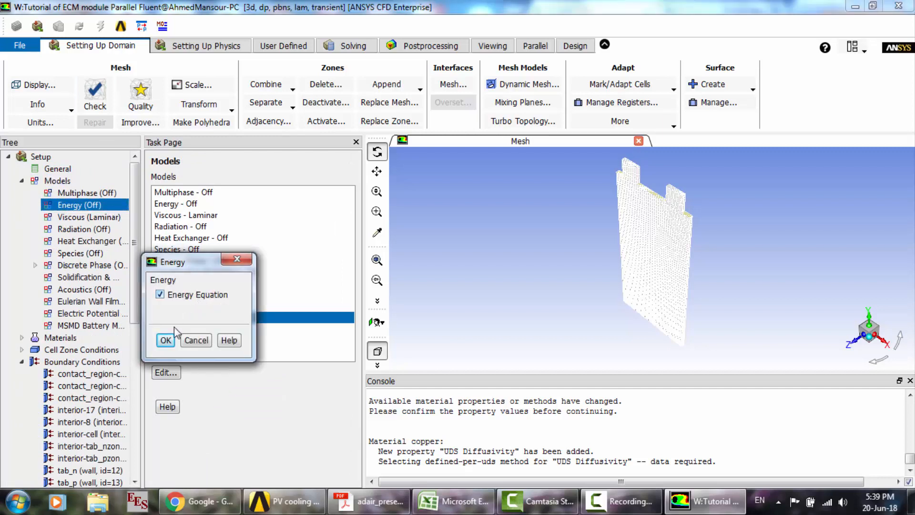
{"action": "left_click", "coordinate": [166, 339]}
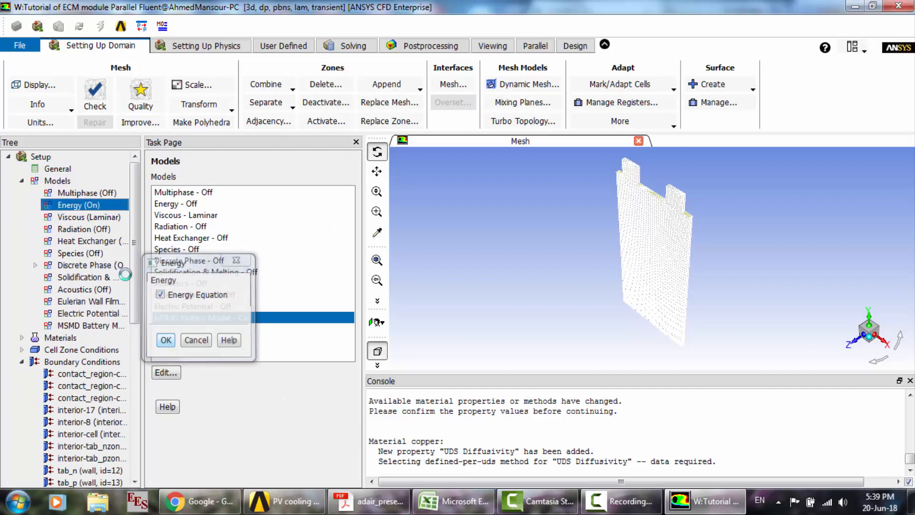
- Set the wall-cell boundary's thermal condition to Convection with a heat transfer coefficient of 5 W/m2-K and apply it
{"action": "left_click", "coordinate": [22, 181]}
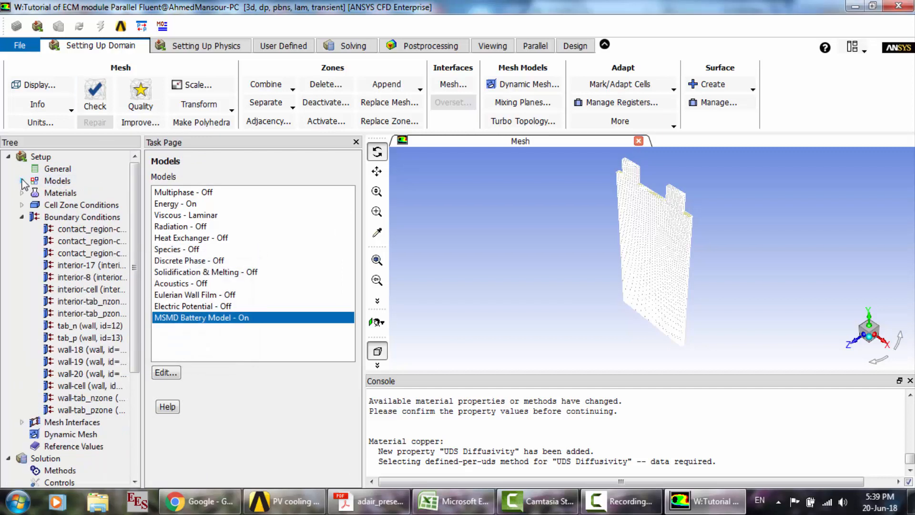
{"action": "left_click", "coordinate": [93, 385]}
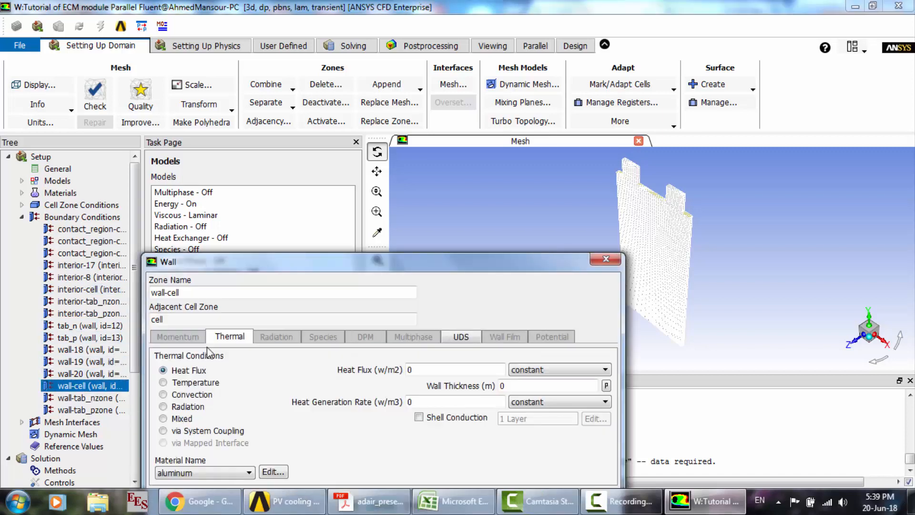
{"action": "left_click_drag", "start_coordinate": [401, 262], "coordinate": [418, 91]}
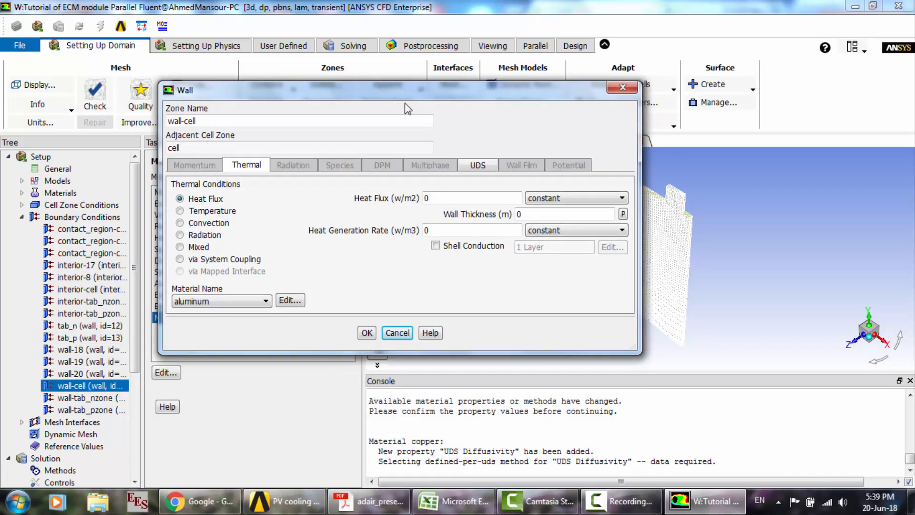
{"action": "left_click", "coordinate": [207, 224]}
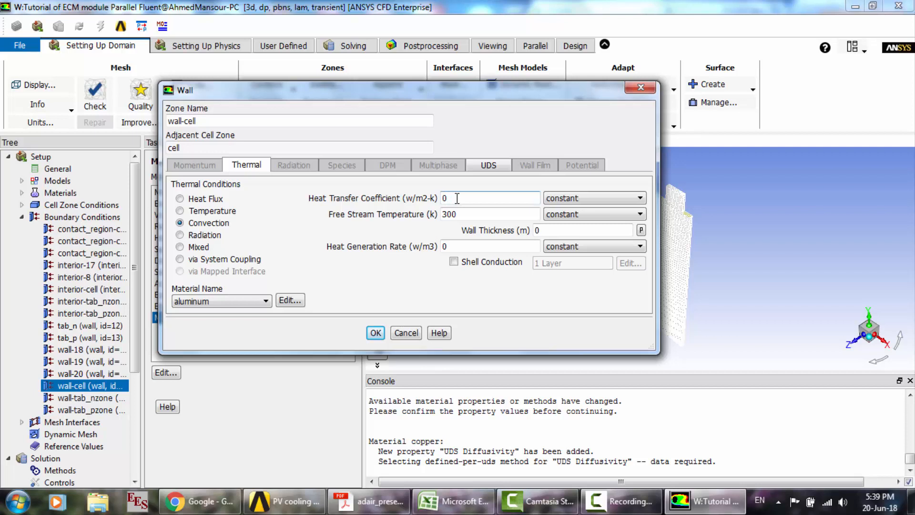
{"action": "left_click_drag", "start_coordinate": [457, 199], "coordinate": [387, 201]}
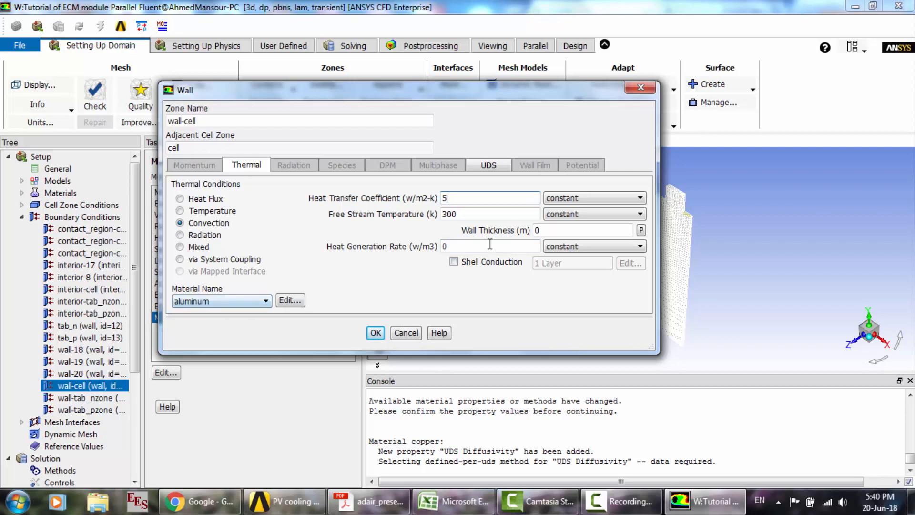
{"action": "left_click_drag", "start_coordinate": [465, 216], "coordinate": [432, 215]}
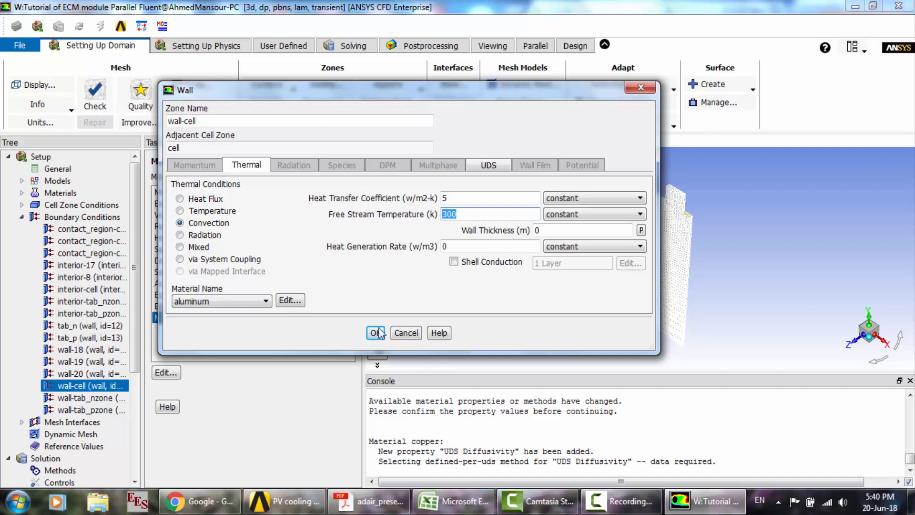
{"action": "left_click", "coordinate": [375, 333]}
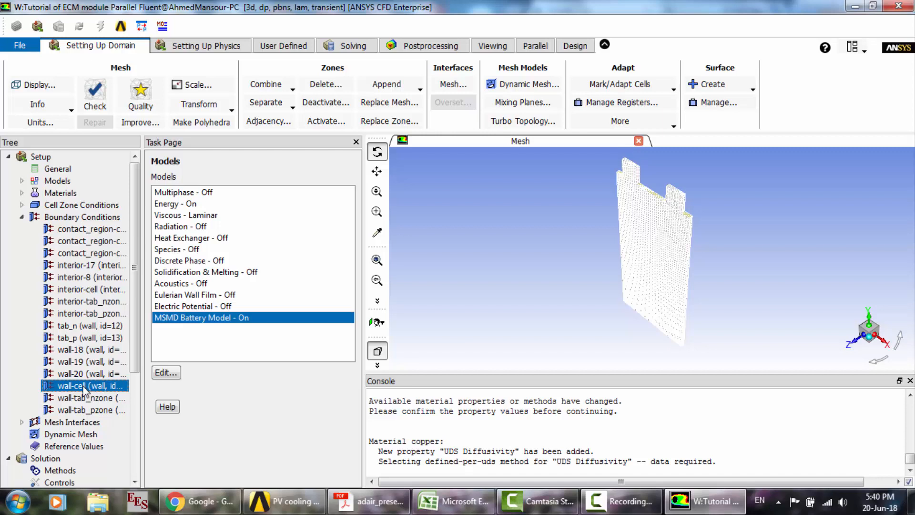
- Copy the wall-cell boundary conditions to wall-tab_nzone and wall-tab_pzone
{"action": "right_click", "coordinate": [83, 388]}
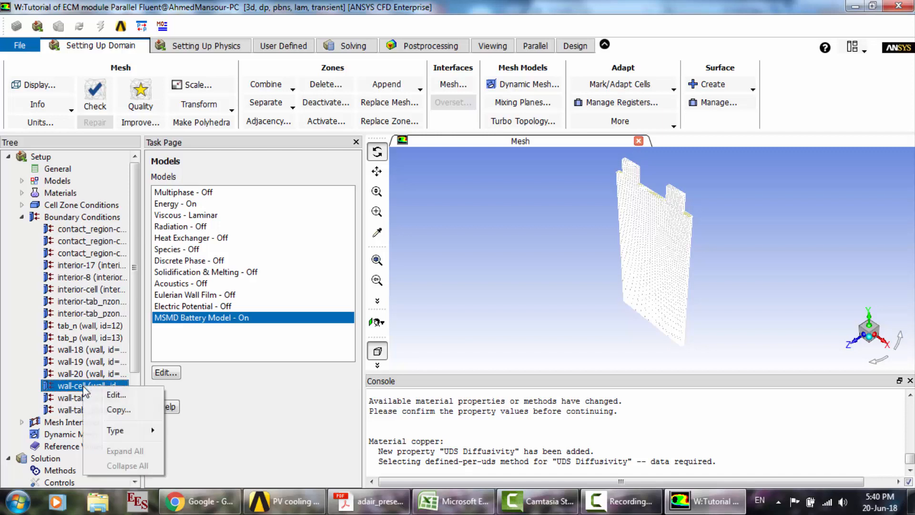
{"action": "left_click", "coordinate": [113, 409]}
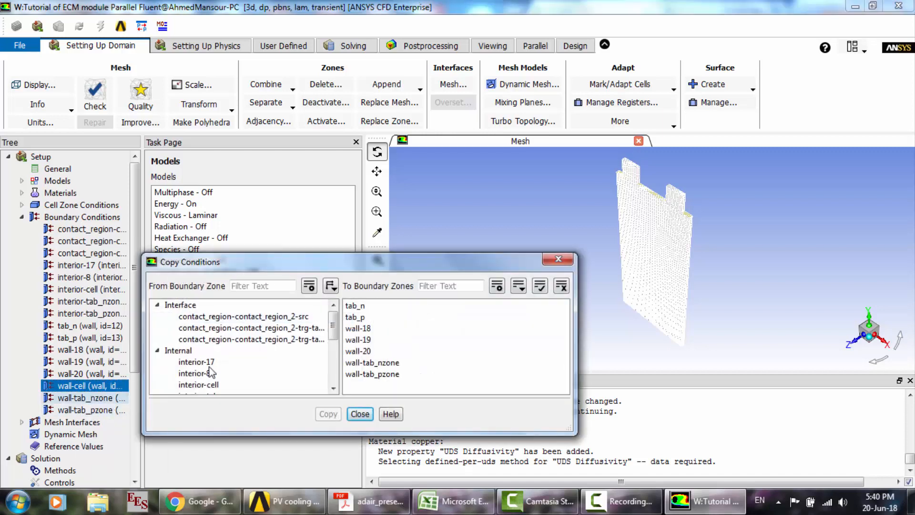
{"action": "left_click", "coordinate": [372, 363]}
{"action": "left_click", "coordinate": [372, 374]}
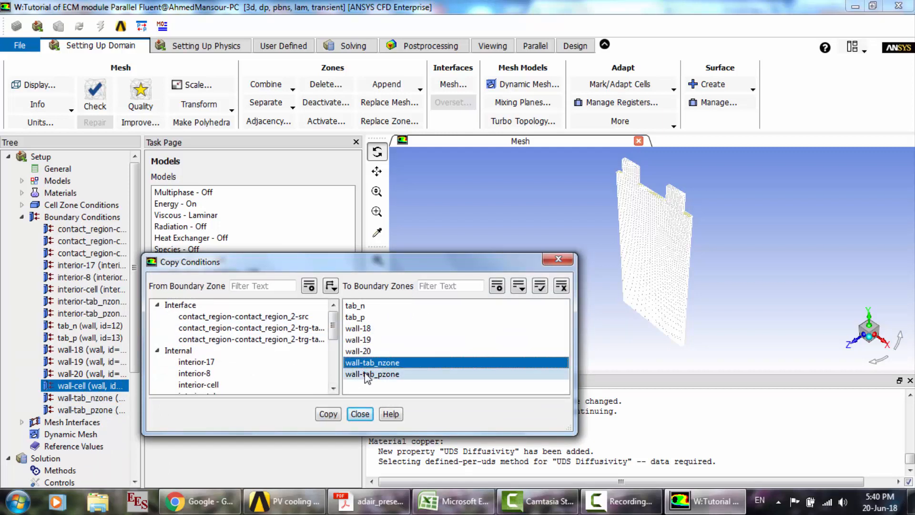
{"action": "left_click", "coordinate": [328, 414]}
{"action": "left_click", "coordinate": [505, 274]}
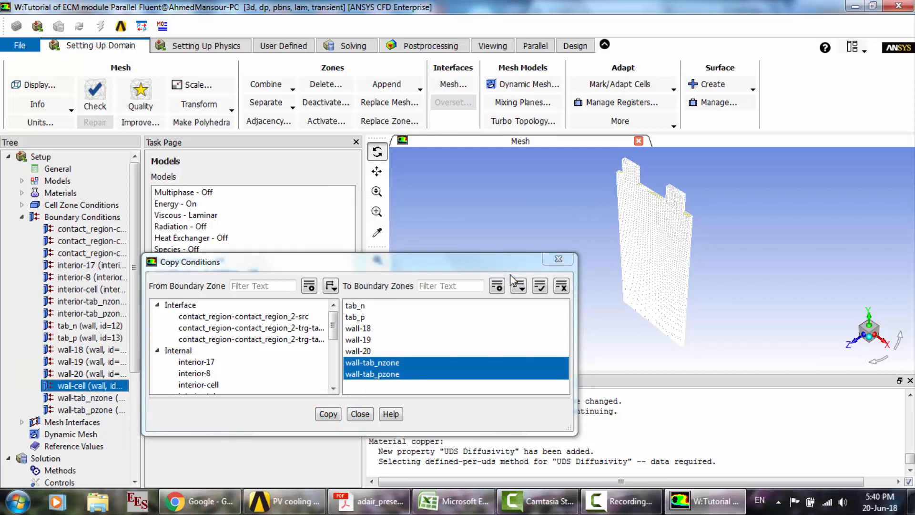
{"action": "left_click", "coordinate": [360, 413]}
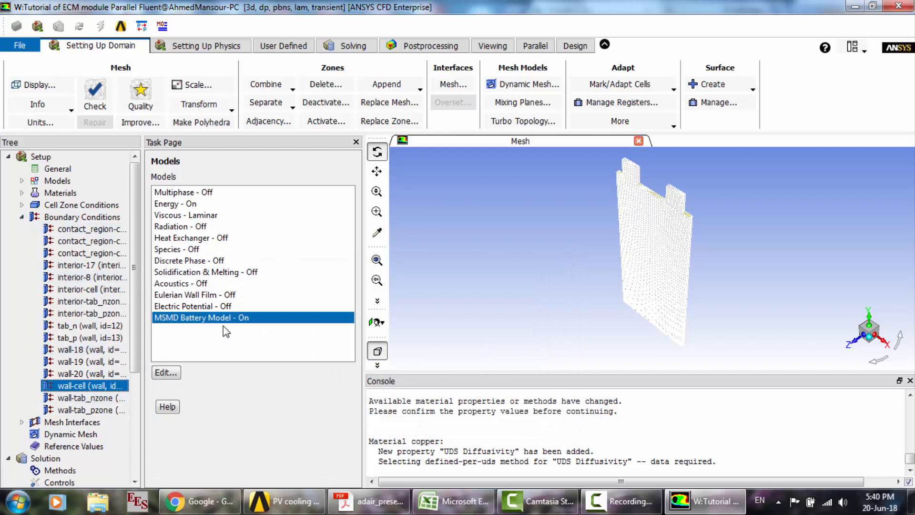
- Exclude the Flow equation from the solved equations, leaving Energy, Potential Phi+ and Potential Phi- selected
{"action": "left_click", "coordinate": [22, 218]}
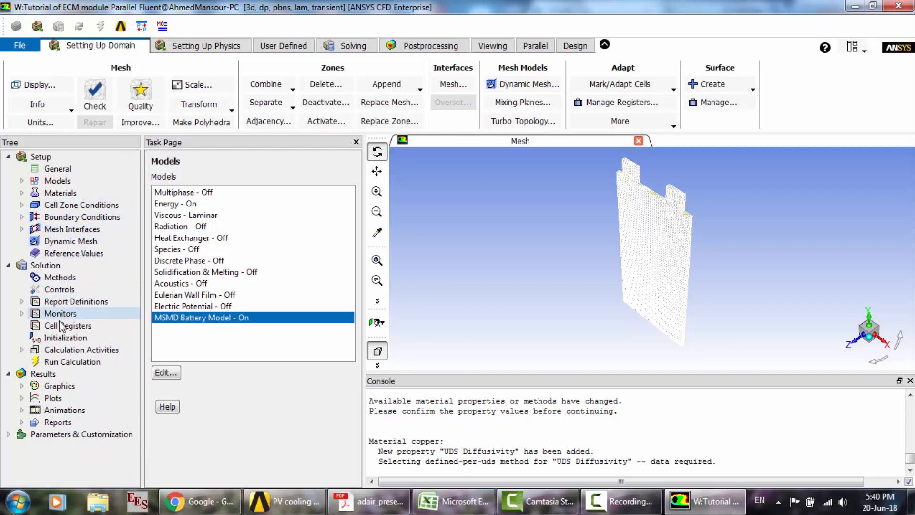
{"action": "left_click", "coordinate": [60, 338]}
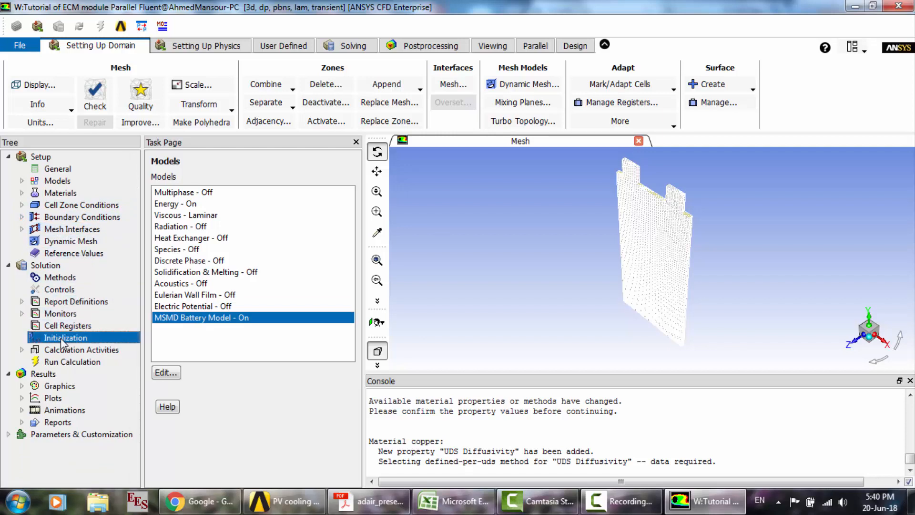
{"action": "left_click", "coordinate": [205, 190]}
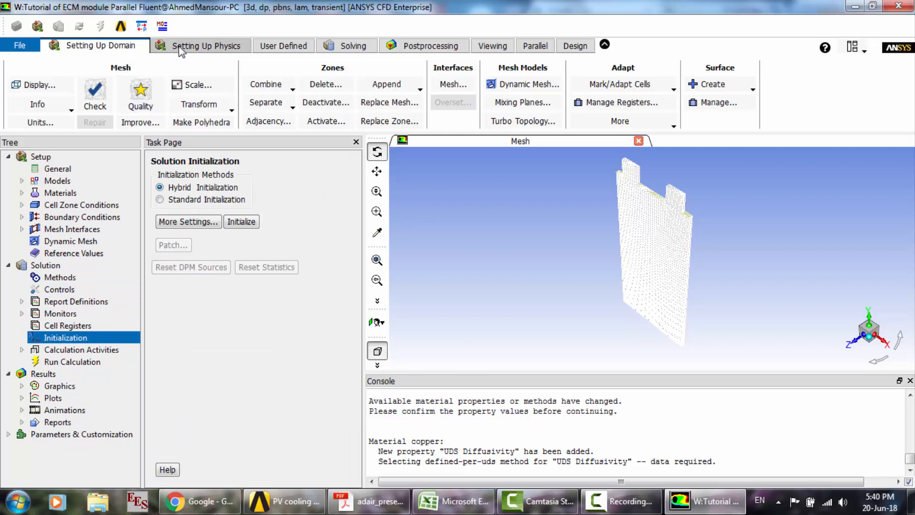
{"action": "left_click", "coordinate": [334, 46]}
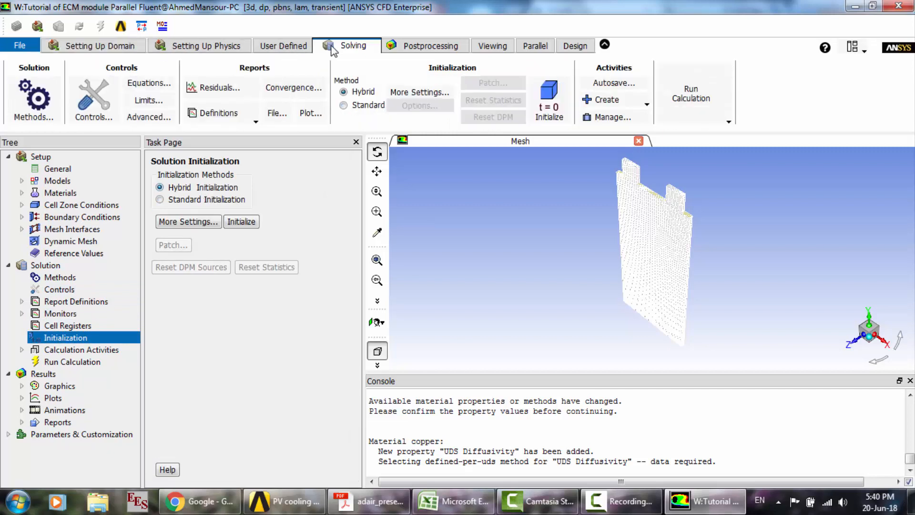
{"action": "left_click", "coordinate": [153, 85]}
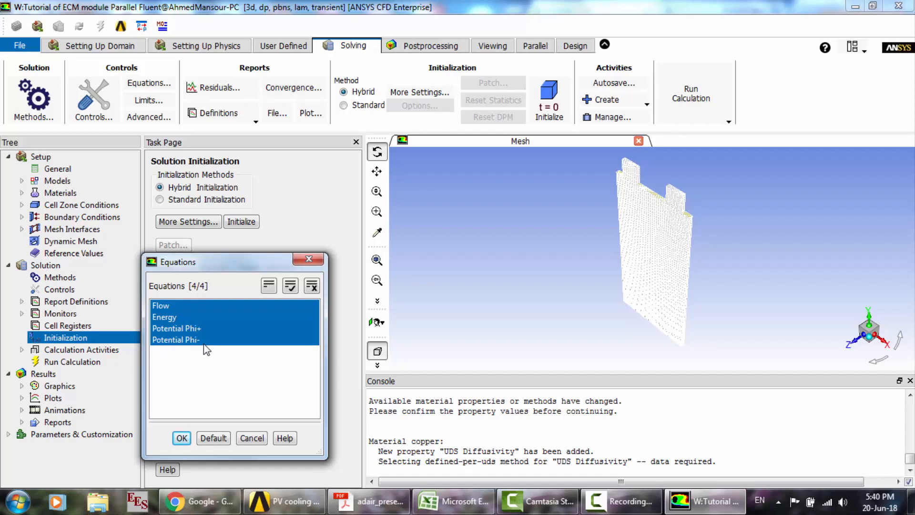
{"action": "left_click", "coordinate": [179, 307]}
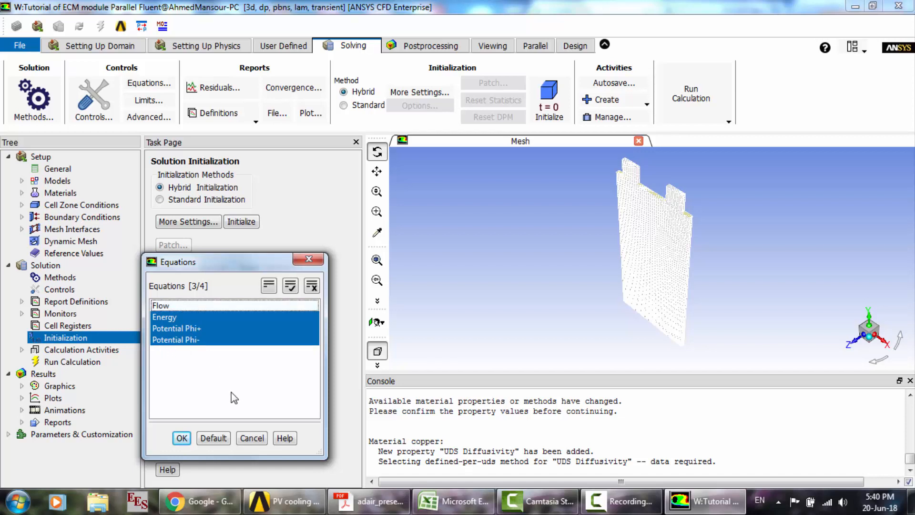
{"action": "left_click", "coordinate": [183, 439]}
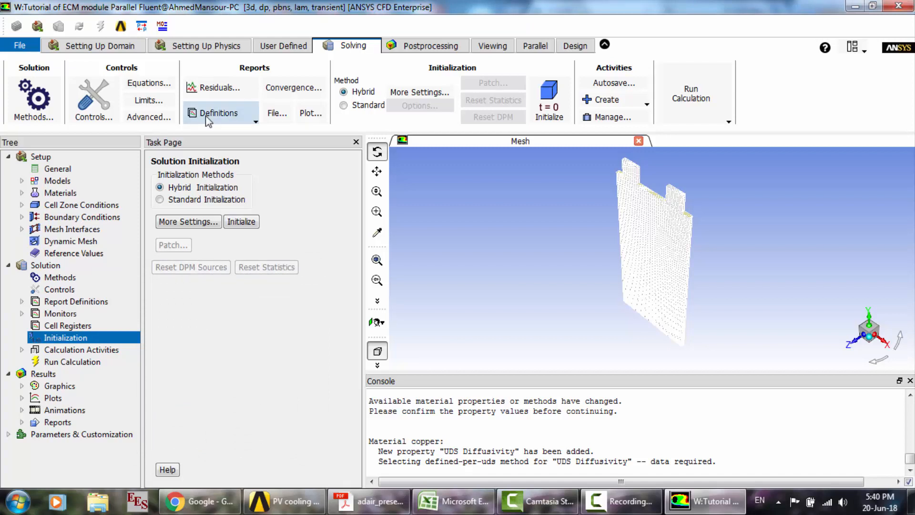
- Set the residual monitors' convergence criterion to none and initialize the solution with Hybrid Initialization
{"action": "left_click", "coordinate": [192, 90]}
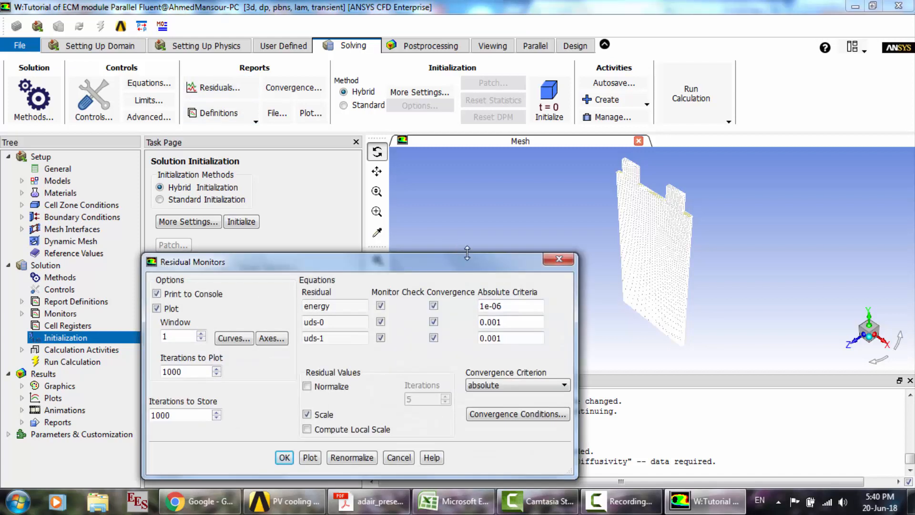
{"action": "left_click", "coordinate": [504, 385]}
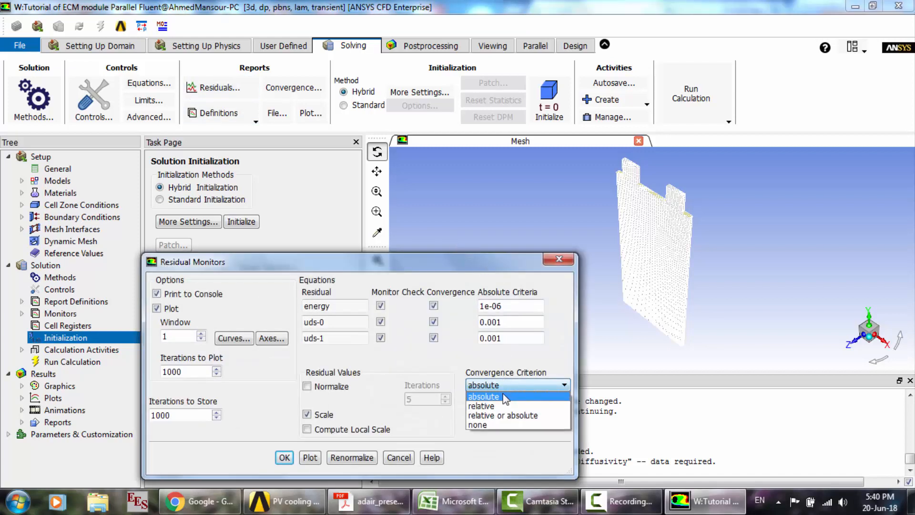
{"action": "left_click", "coordinate": [487, 425]}
{"action": "left_click", "coordinate": [284, 458]}
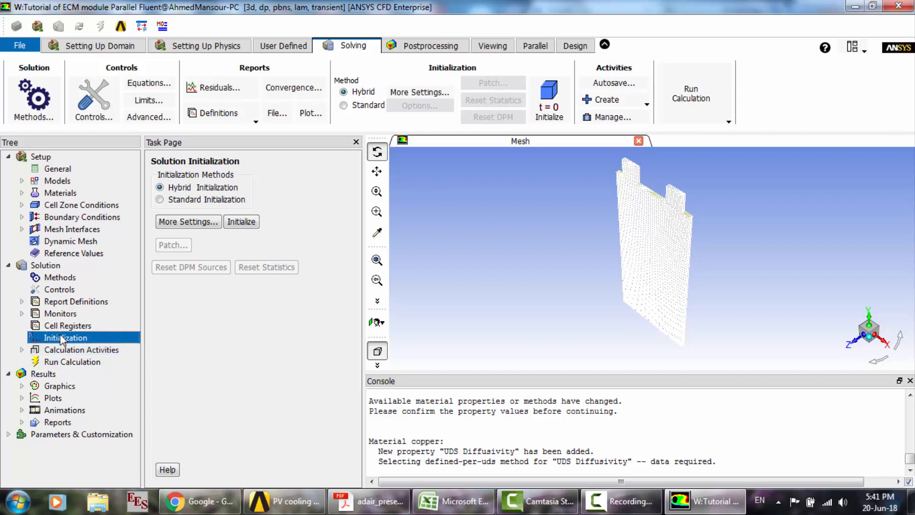
{"action": "left_click", "coordinate": [247, 223]}
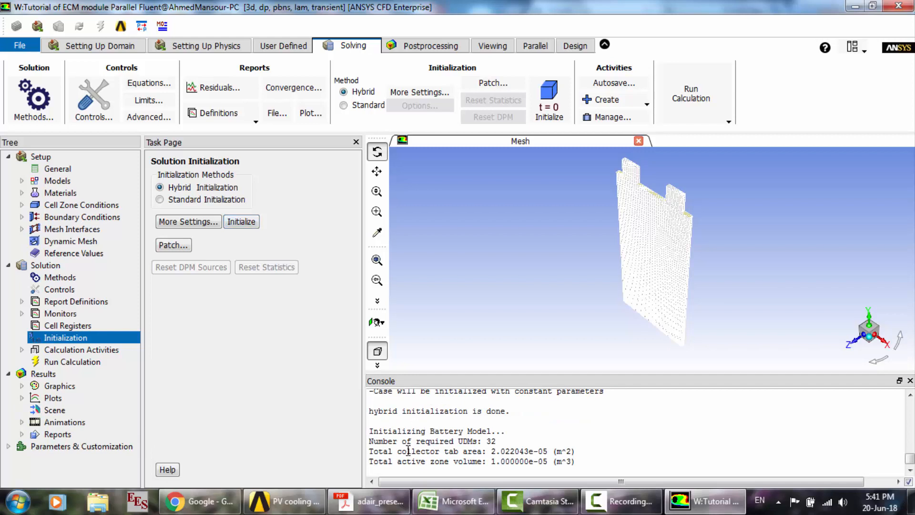
- Set the run calculation's time step size to 30 s and the number of time steps to 50
{"action": "left_click", "coordinate": [60, 361]}
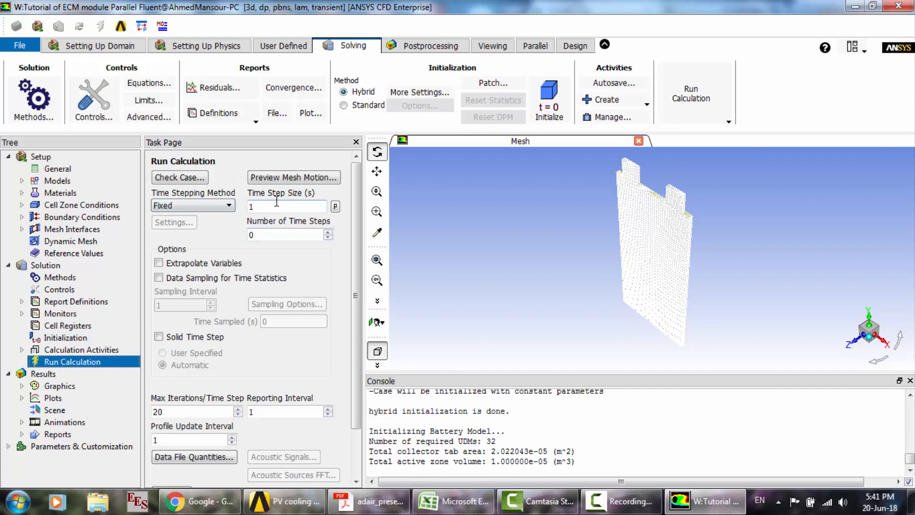
{"action": "type", "text": "30"}
{"action": "left_click", "coordinate": [270, 234]}
{"action": "key", "text": "BackSpace"}
{"action": "type", "text": "50"}
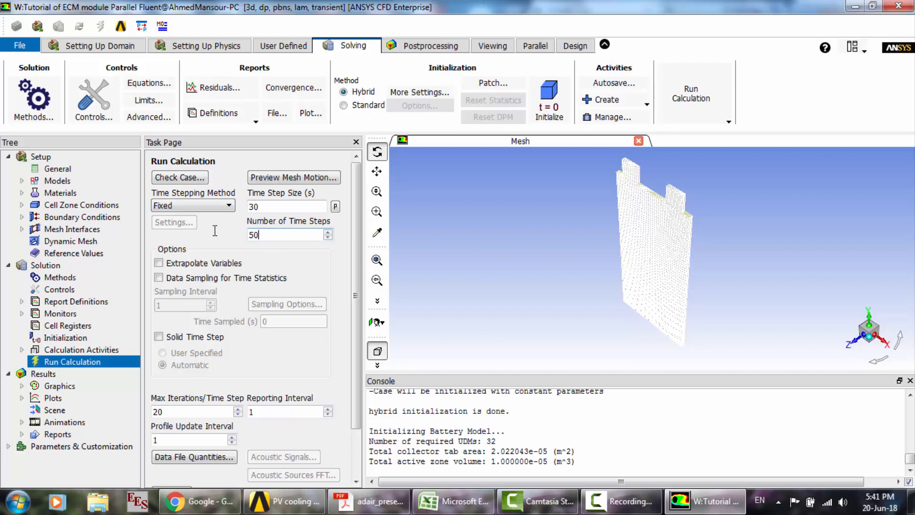
- Start the calculation, using the settings and mesh changes for the current calculation only
{"action": "left_click_drag", "start_coordinate": [178, 410], "coordinate": [146, 408]}
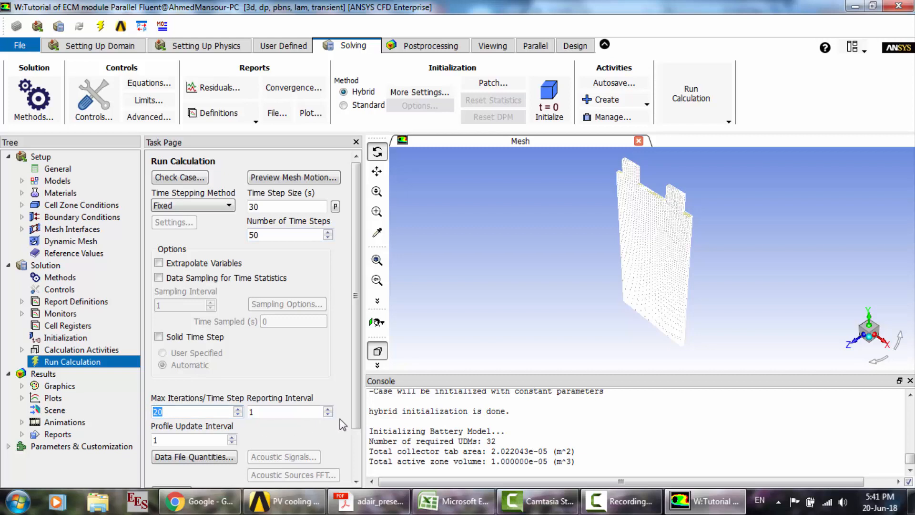
{"action": "scroll", "coordinate": [357, 407], "scroll_direction": "down", "scroll_amount": 3}
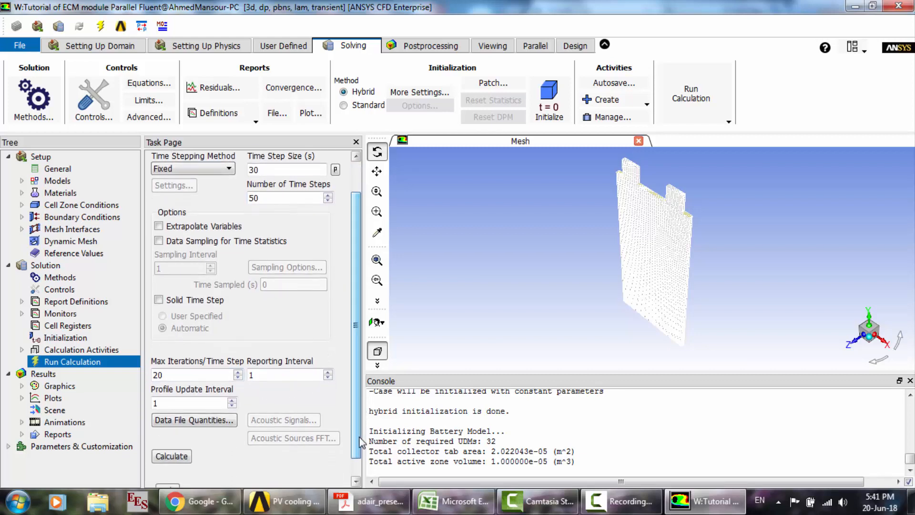
{"action": "left_click", "coordinate": [171, 456]}
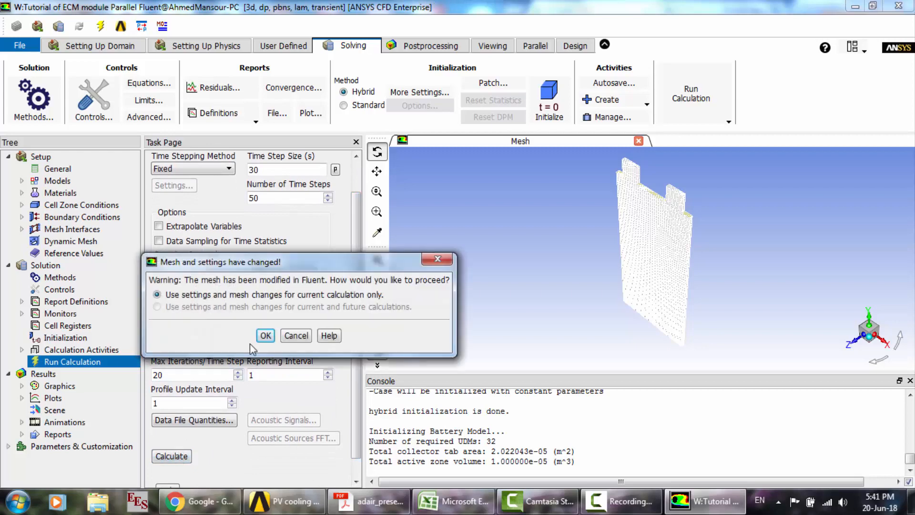
{"action": "left_click", "coordinate": [265, 336]}
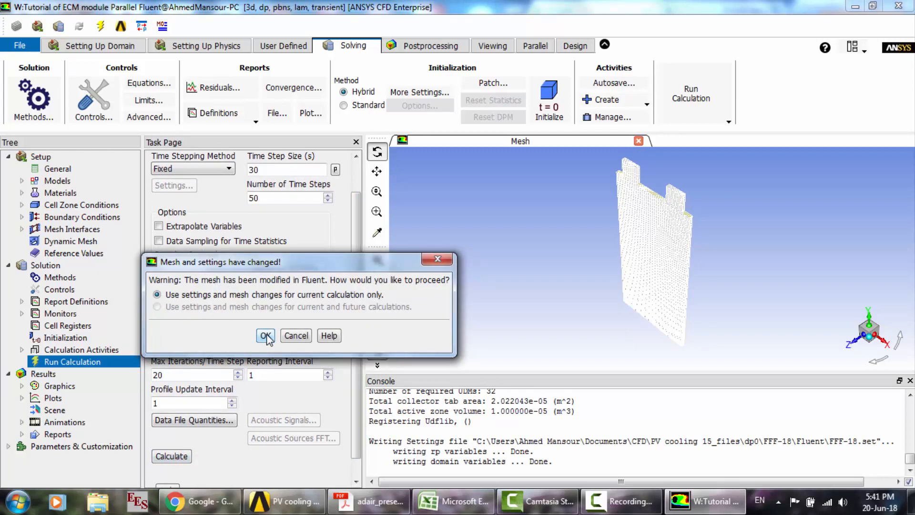
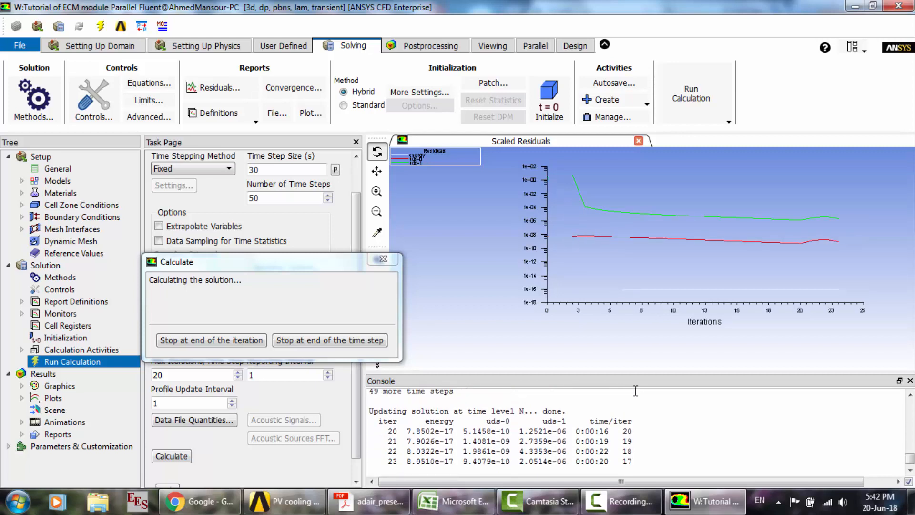
{"action": "left_click", "coordinate": [625, 501]}
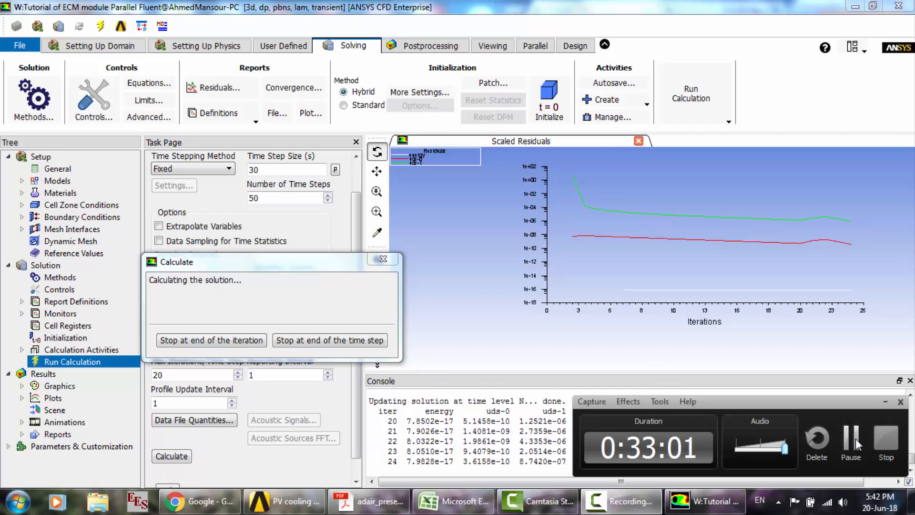
{"action": "left_click", "coordinate": [851, 441]}
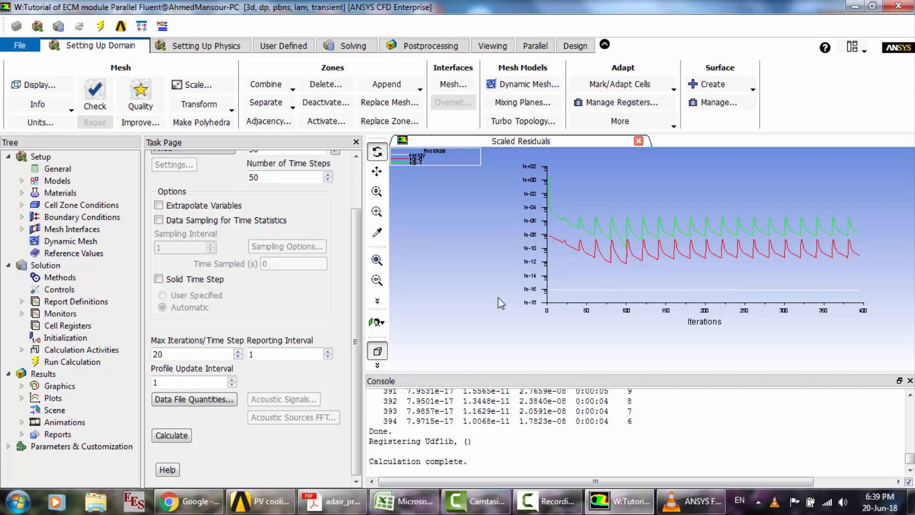
- Create a filled contour plot coloured by the user-defined scalar Potential Phi+
{"action": "left_click", "coordinate": [22, 386]}
{"action": "left_click", "coordinate": [74, 411]}
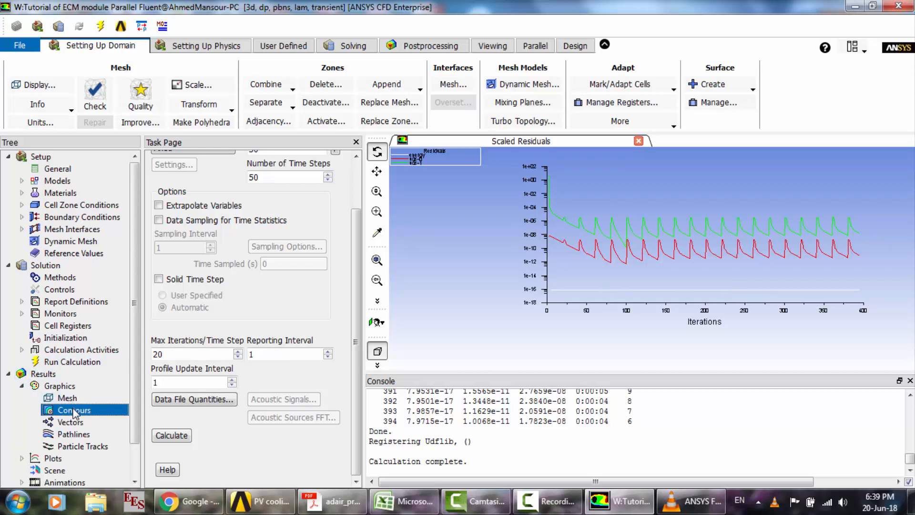
{"action": "double_click", "coordinate": [74, 412]}
{"action": "left_click_drag", "start_coordinate": [297, 262], "coordinate": [259, 146]}
{"action": "left_click", "coordinate": [121, 203]}
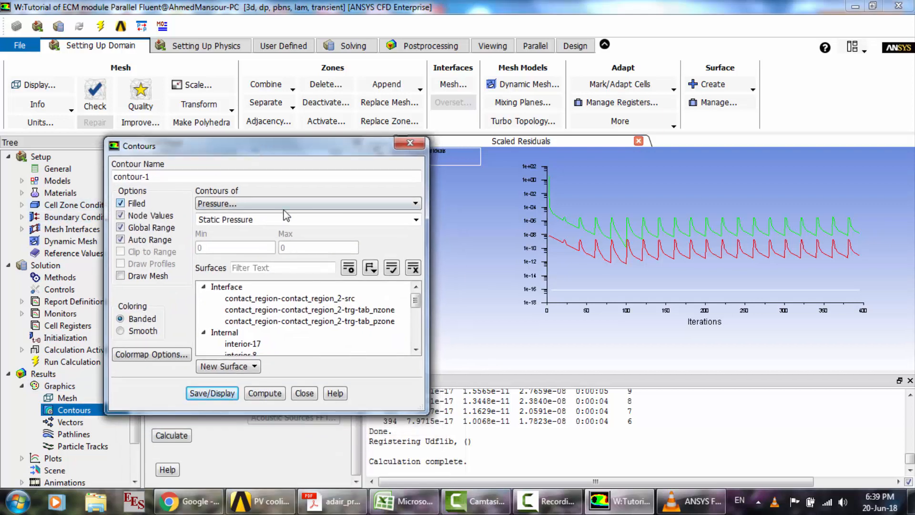
{"action": "left_click", "coordinate": [286, 204]}
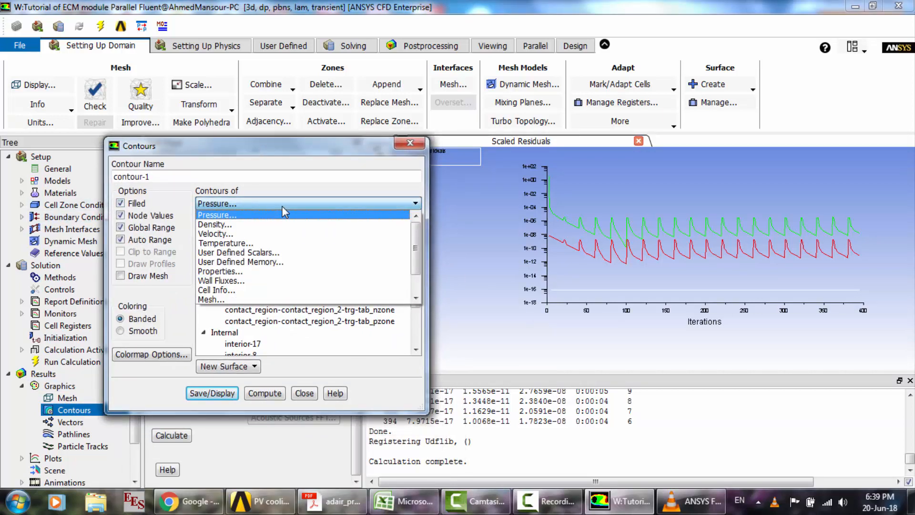
{"action": "left_click", "coordinate": [289, 254]}
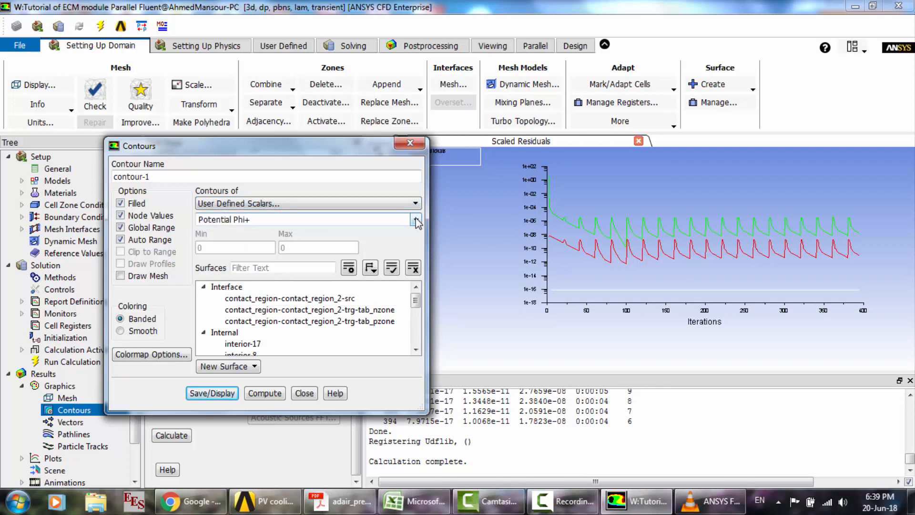
- Display the Potential Phi+ contours on the surfaces tab_p, wall-tab_pzone and wall-cell
{"action": "left_click_drag", "start_coordinate": [418, 309], "coordinate": [419, 337]}
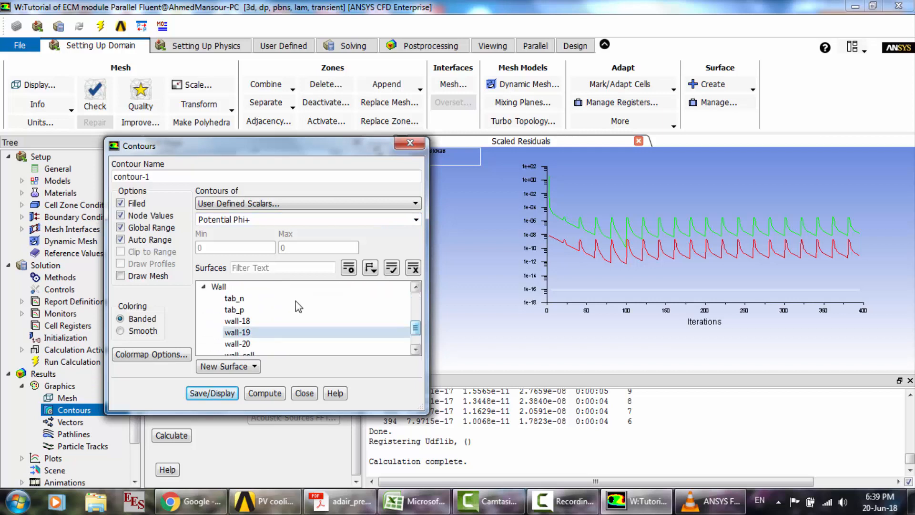
{"action": "left_click", "coordinate": [255, 311]}
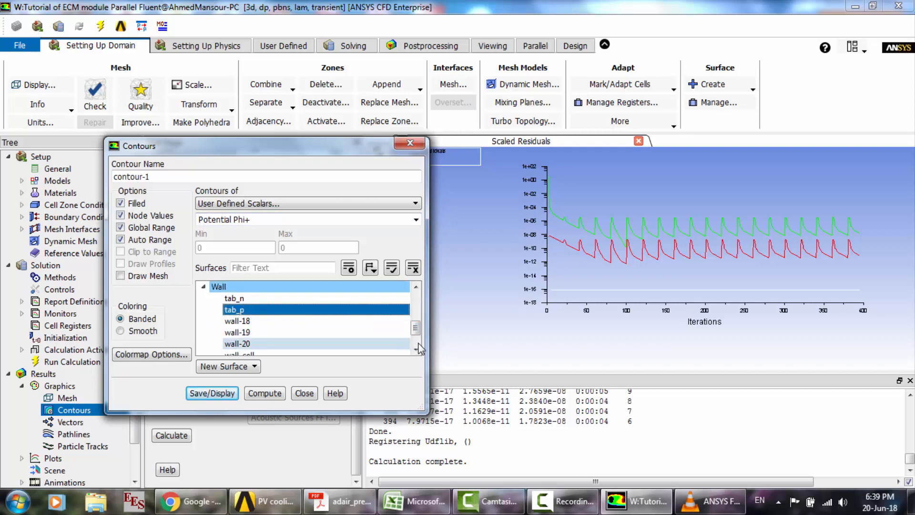
{"action": "left_click_drag", "start_coordinate": [416, 331], "coordinate": [416, 343]}
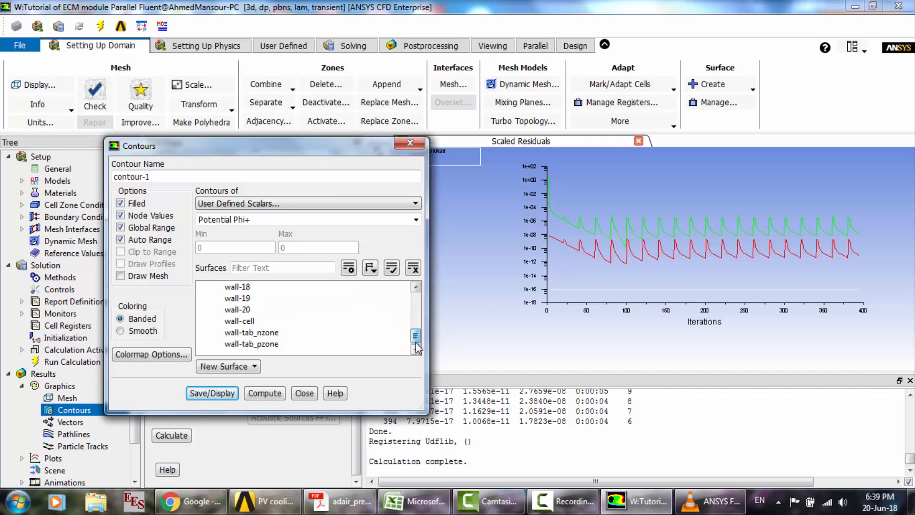
{"action": "left_click", "coordinate": [274, 346]}
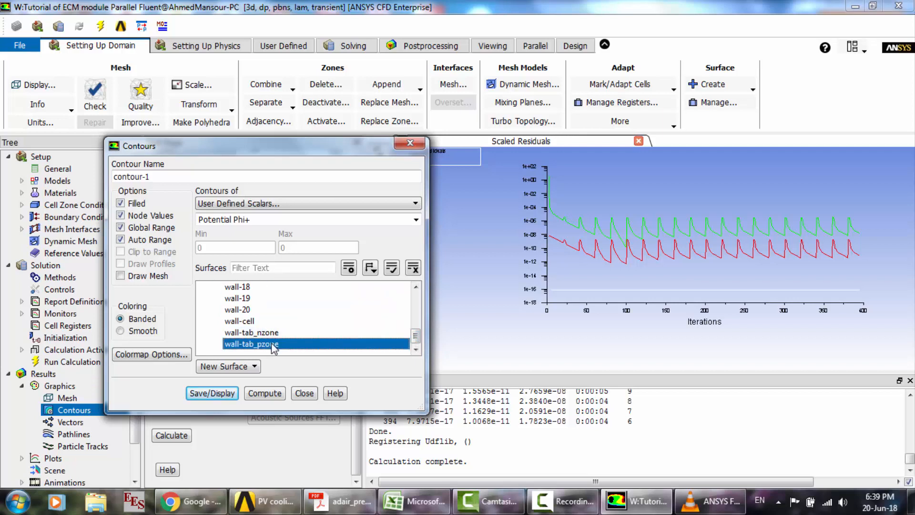
{"action": "left_click", "coordinate": [247, 322]}
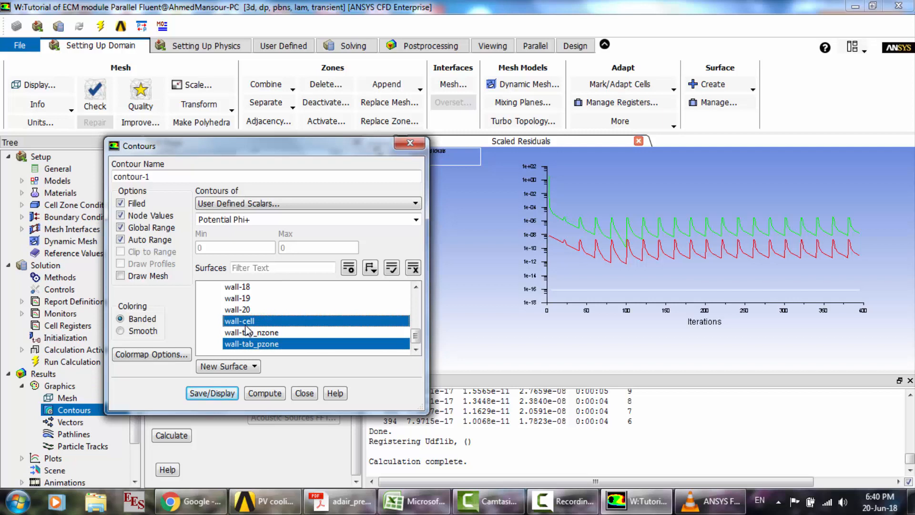
{"action": "left_click", "coordinate": [211, 394]}
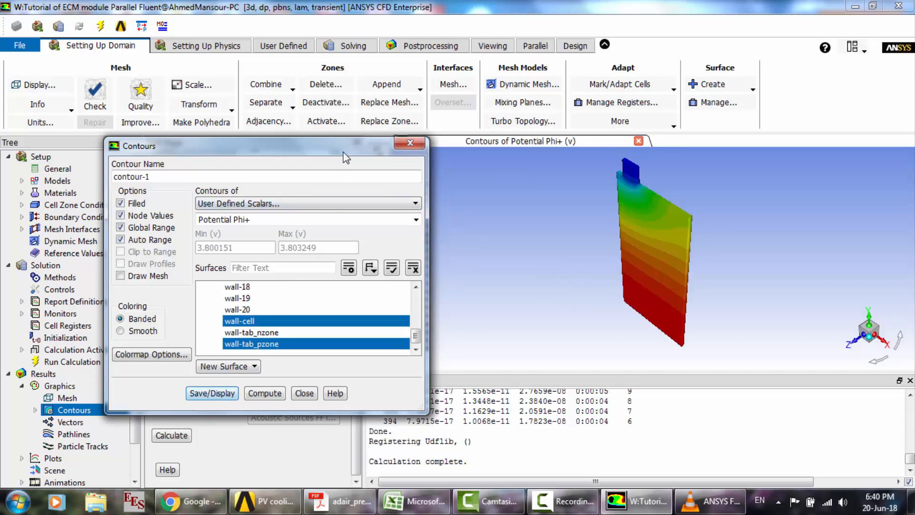
- Examine the Potential Phi+ contours on the cell and its positive tab from the front and up close
{"action": "left_click_drag", "start_coordinate": [341, 153], "coordinate": [260, 170]}
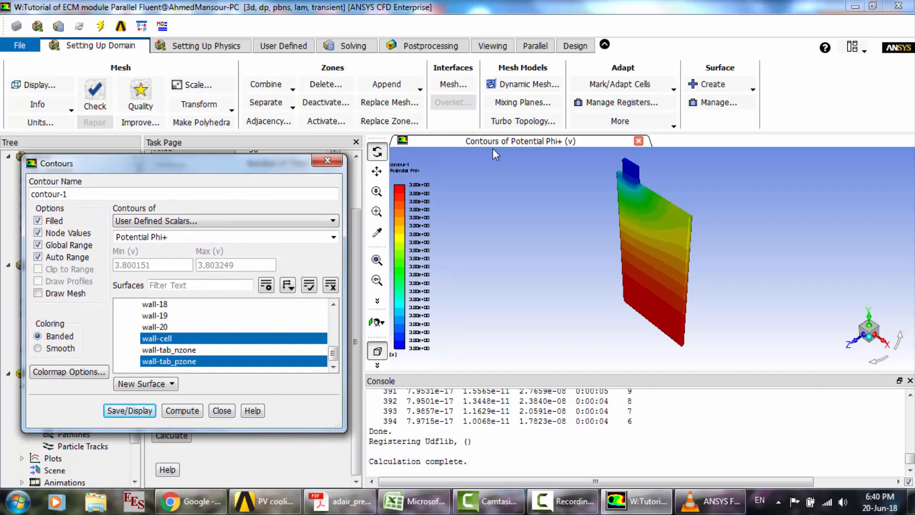
{"action": "left_click", "coordinate": [856, 347]}
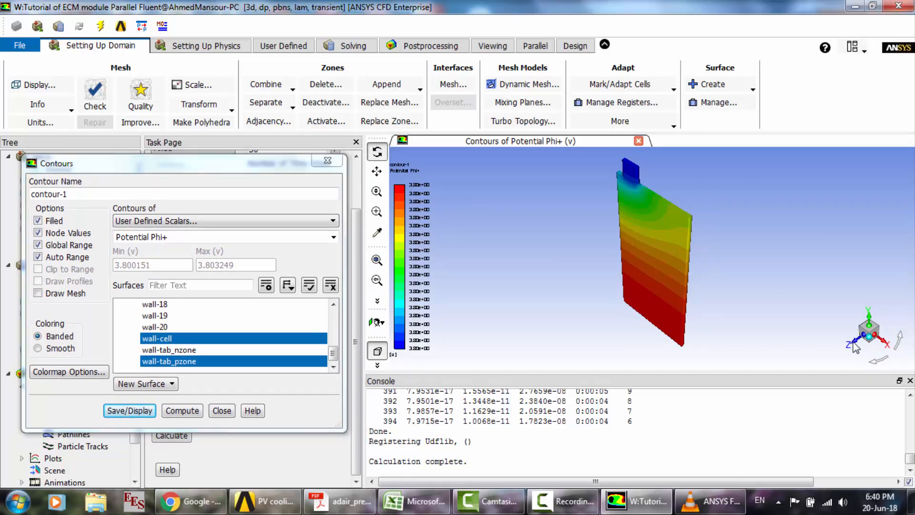
{"action": "mouse_move", "coordinate": [679, 211]}
{"action": "left_mouse_down"}
{"action": "mouse_move", "coordinate": [639, 238]}
{"action": "mouse_move", "coordinate": [648, 239]}
{"action": "left_mouse_up"}
{"action": "scroll", "coordinate": [644, 154], "scroll_direction": "up", "scroll_amount": 4}
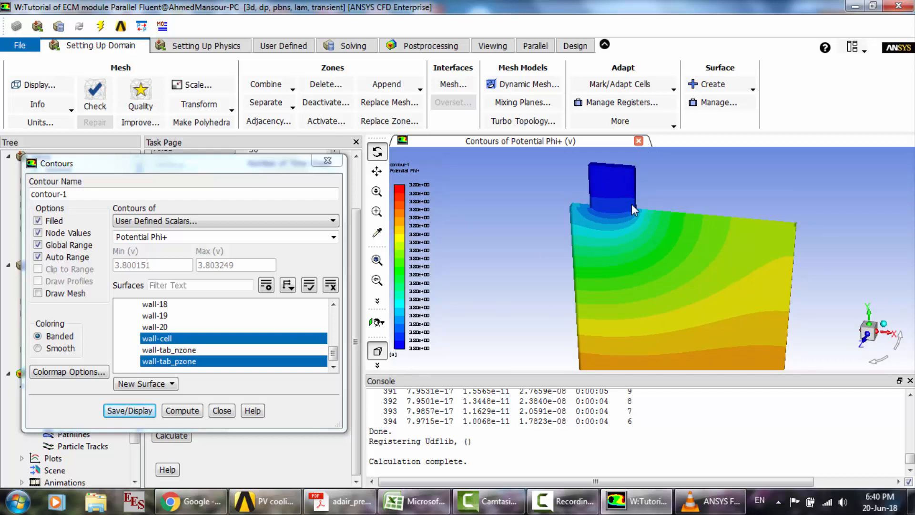
{"action": "scroll", "coordinate": [632, 204], "scroll_direction": "down", "scroll_amount": 4}
- Switch to the ECM battery reference video in VLC media player, enlarge its Potential Phi+ contour legend for comparison, and return to Fluent
{"action": "mouse_move", "coordinate": [710, 502]}
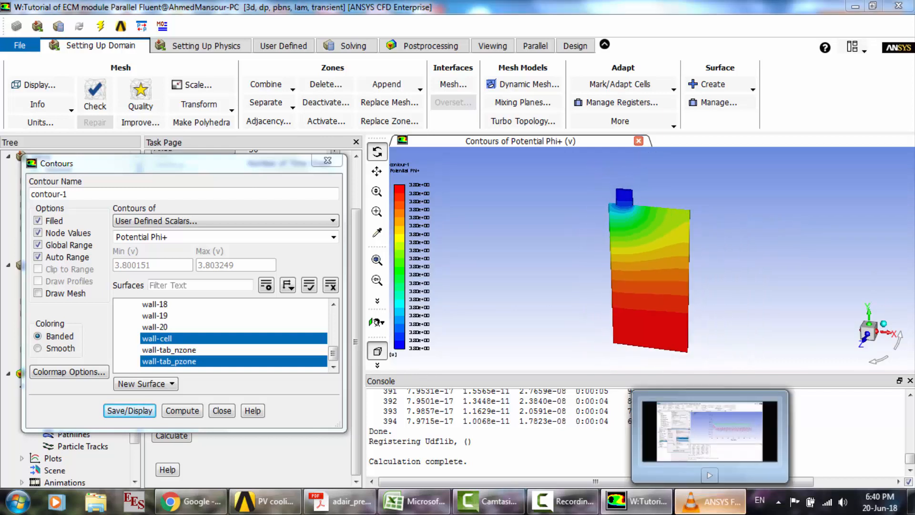
{"action": "left_click", "coordinate": [655, 441]}
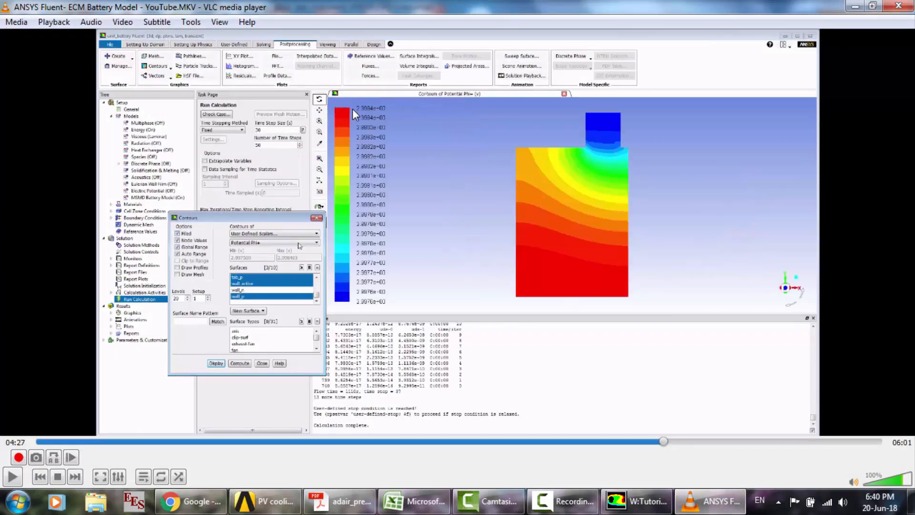
{"action": "double_click", "coordinate": [379, 304]}
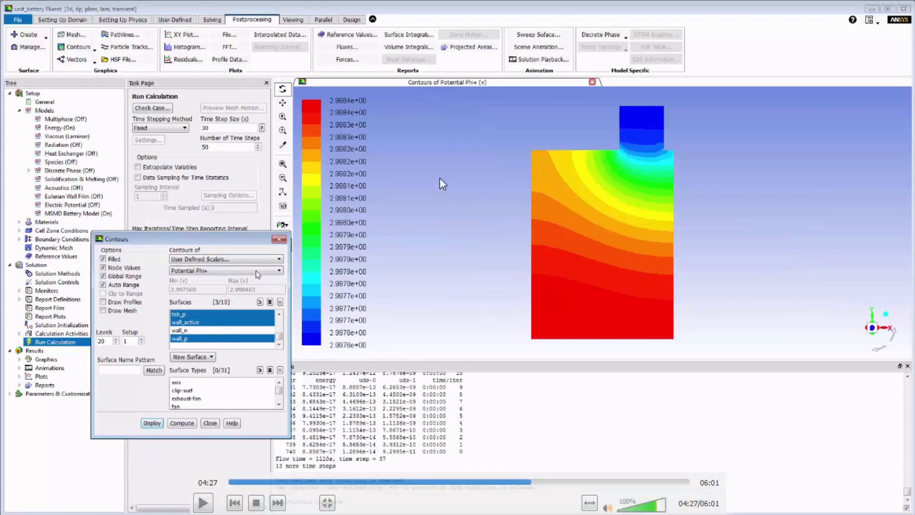
{"action": "double_click", "coordinate": [390, 241]}
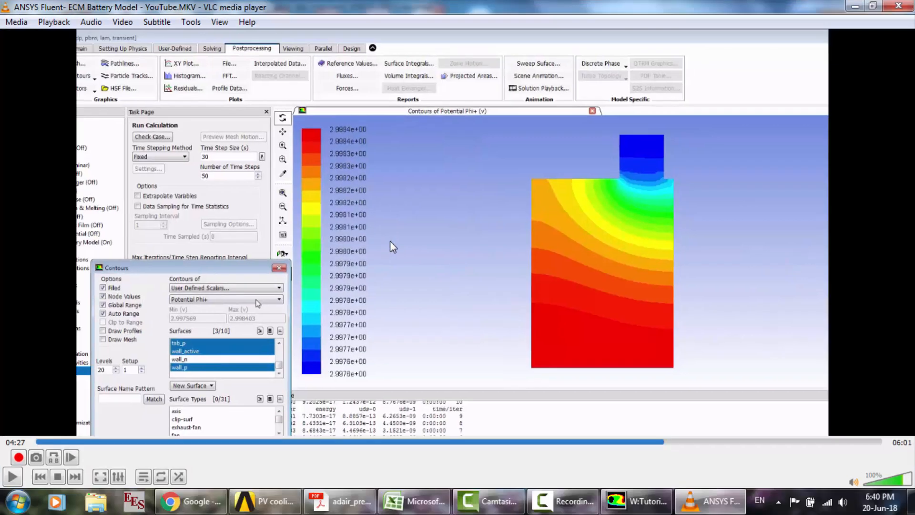
{"action": "left_click", "coordinate": [662, 501]}
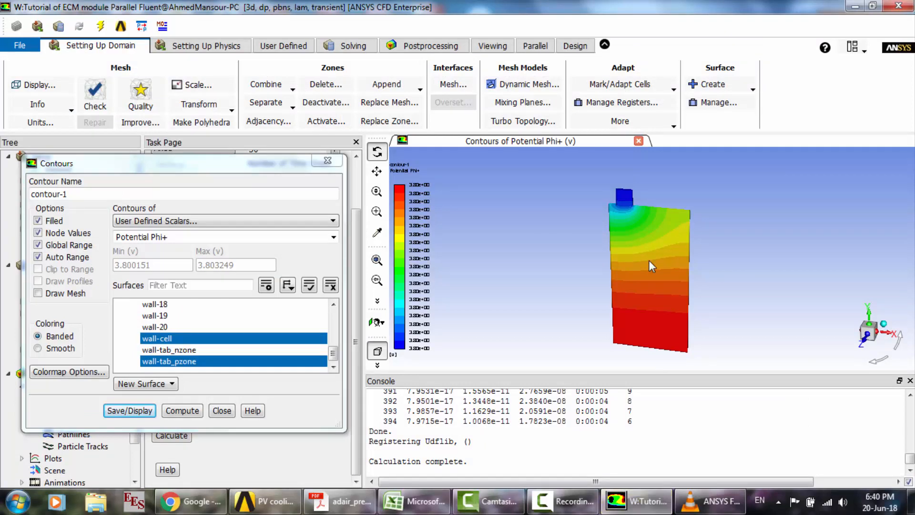
- Inspect the Potential Phi+ contours from the cell's opposite side and compare them with the reference video in VLC media player
{"action": "left_click_drag", "start_coordinate": [648, 261], "coordinate": [886, 269]}
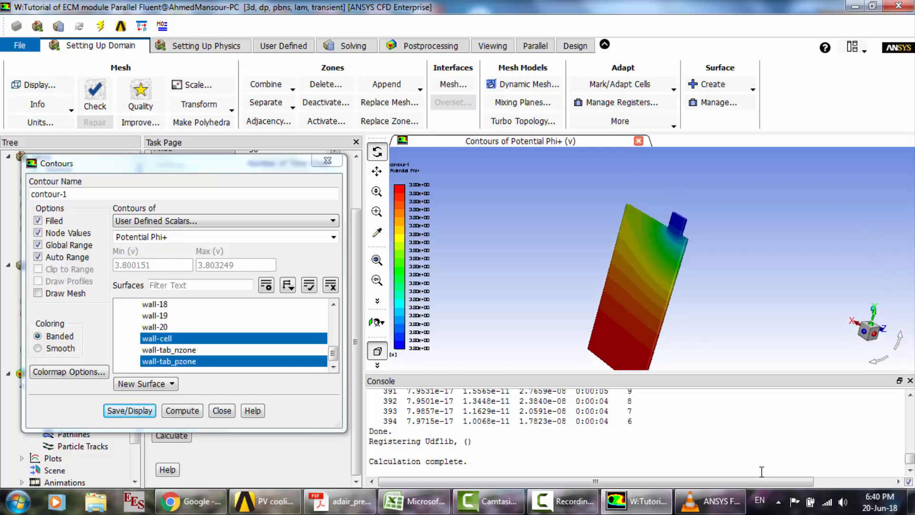
{"action": "left_click", "coordinate": [711, 501]}
{"action": "left_click", "coordinate": [636, 501]}
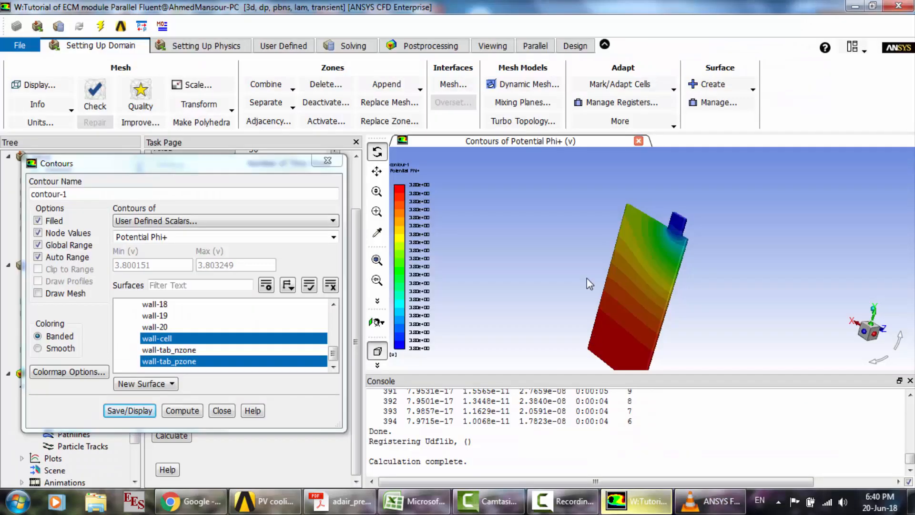
{"action": "left_click_drag", "start_coordinate": [657, 299], "coordinate": [665, 255]}
{"action": "scroll", "coordinate": [665, 251], "scroll_direction": "up", "scroll_amount": 4}
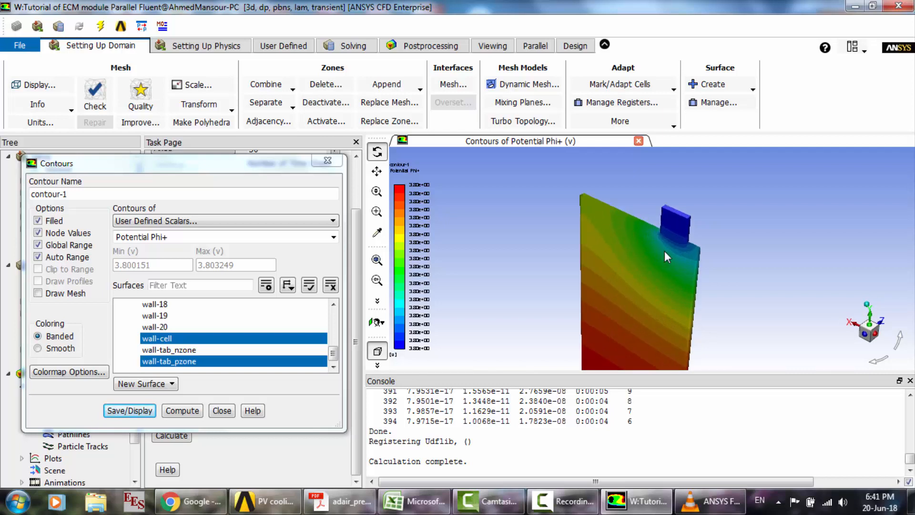
{"action": "left_click_drag", "start_coordinate": [665, 233], "coordinate": [654, 239]}
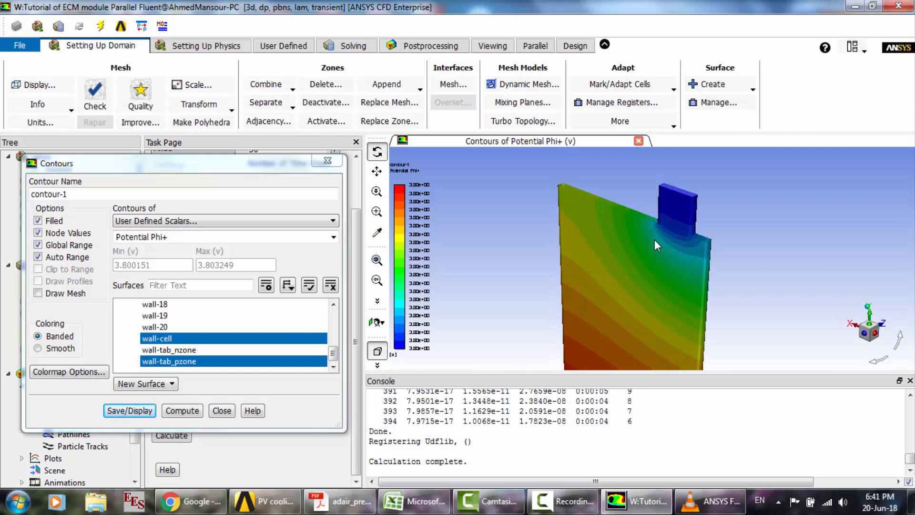
{"action": "left_click", "coordinate": [711, 501]}
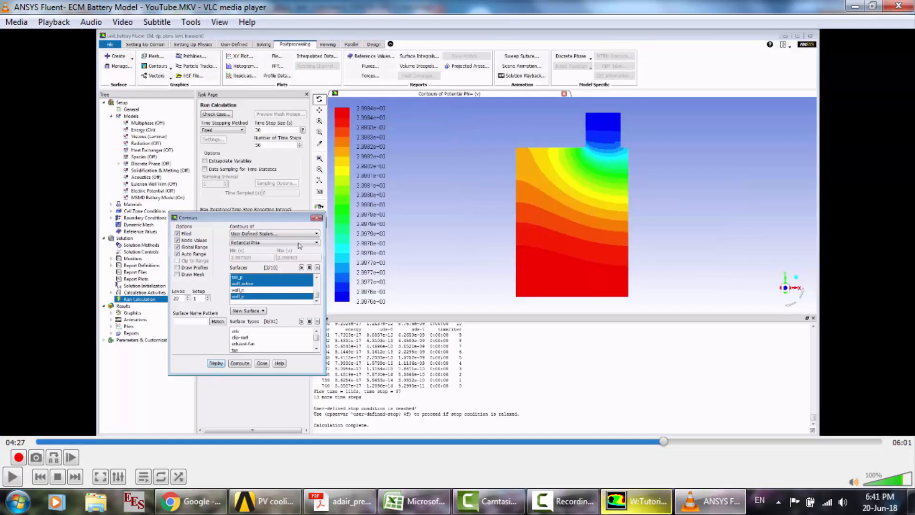
{"action": "left_click", "coordinate": [636, 501]}
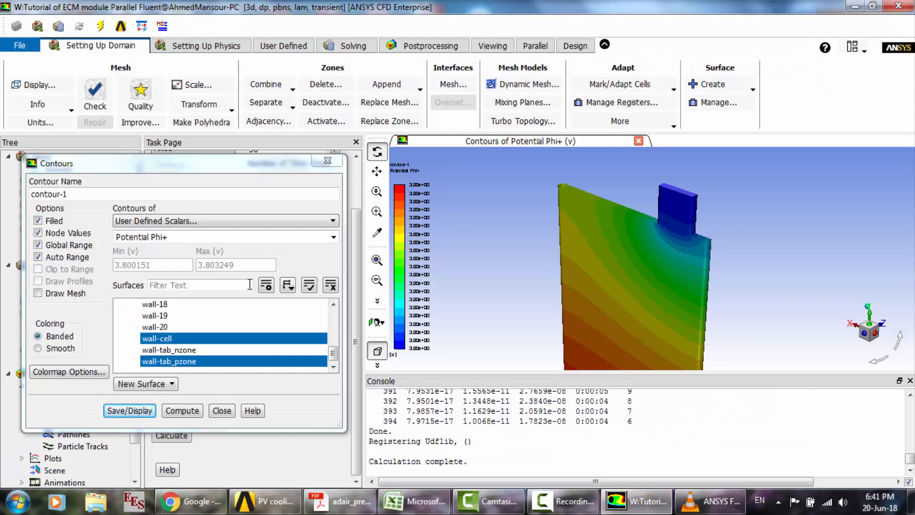
- Display Potential Phi- contours on wall-cell, replacing the positive tab surfaces with wall-tab_nzone and tab_n
{"action": "left_click", "coordinate": [332, 237]}
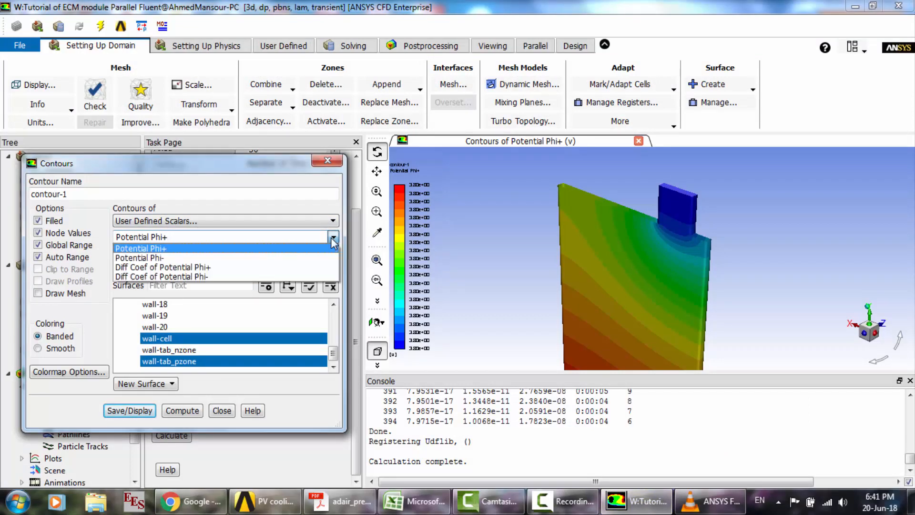
{"action": "left_click", "coordinate": [189, 258]}
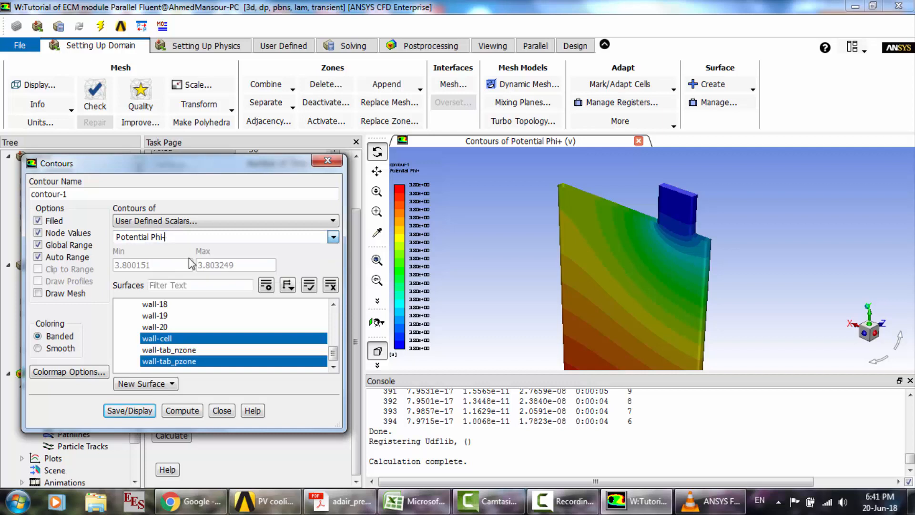
{"action": "left_click", "coordinate": [167, 361]}
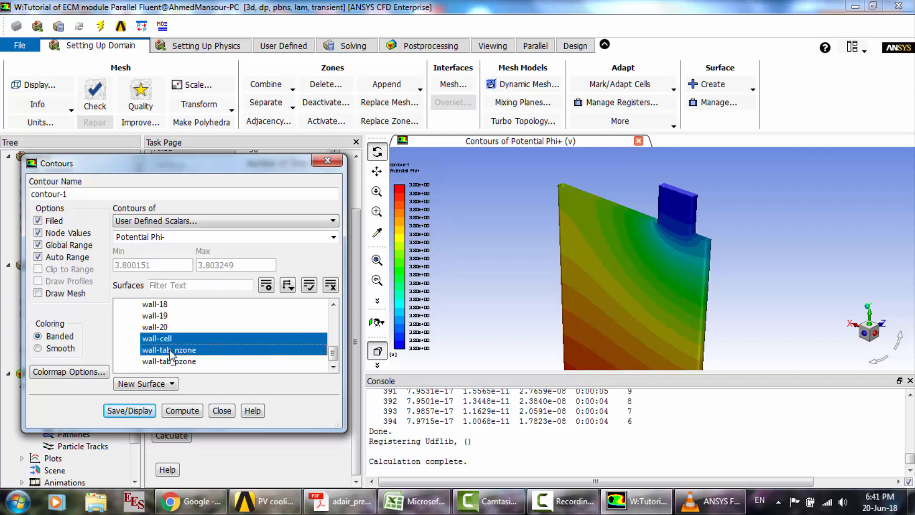
{"action": "scroll", "coordinate": [169, 350], "scroll_direction": "up", "scroll_amount": 2}
{"action": "left_click", "coordinate": [157, 361]}
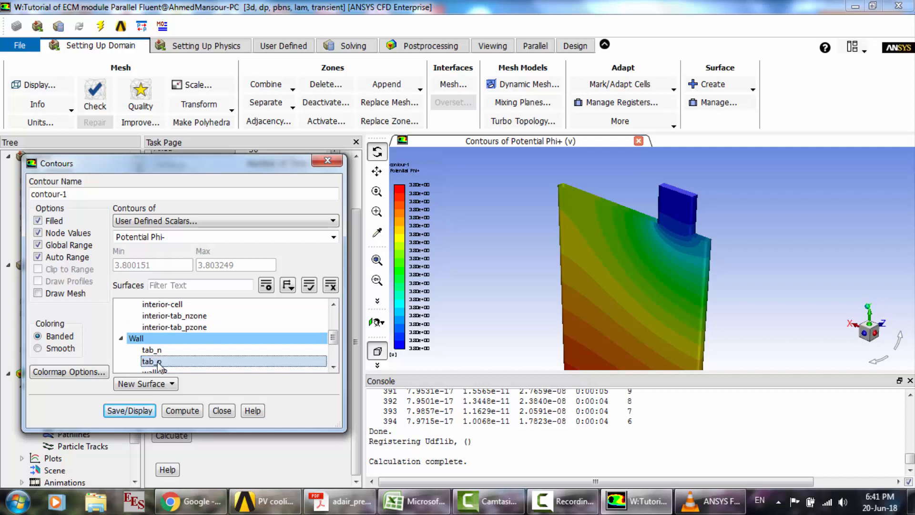
{"action": "left_click", "coordinate": [159, 352]}
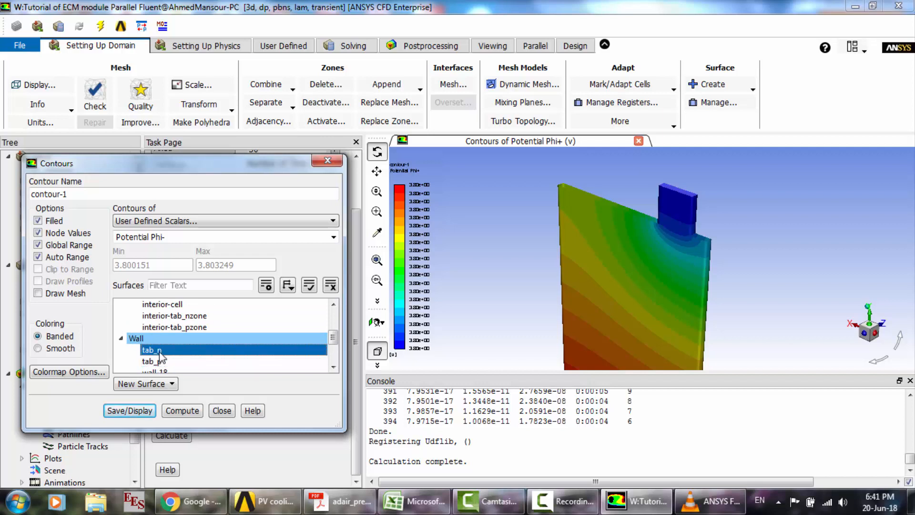
{"action": "left_click", "coordinate": [139, 411]}
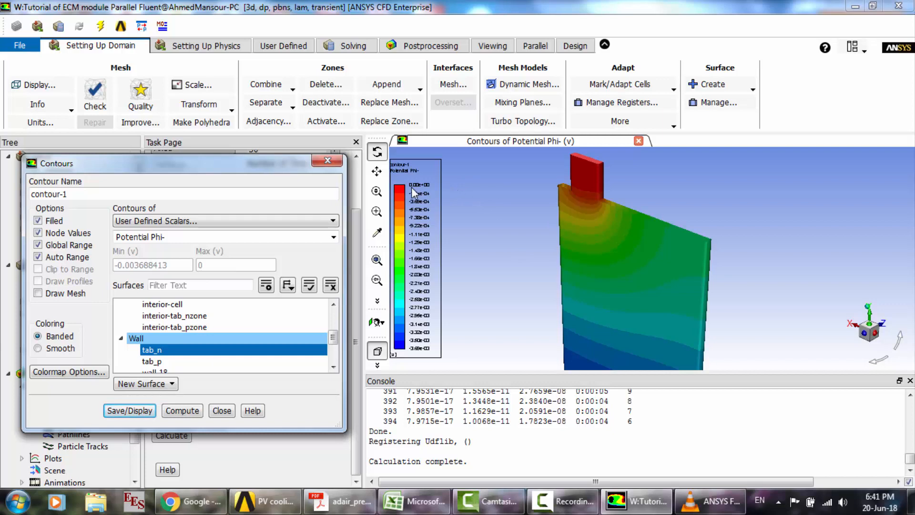
- Compare the Potential Phi- contours with the reference video in VLC media player, and close the contour settings in Fluent
{"action": "left_click", "coordinate": [710, 501]}
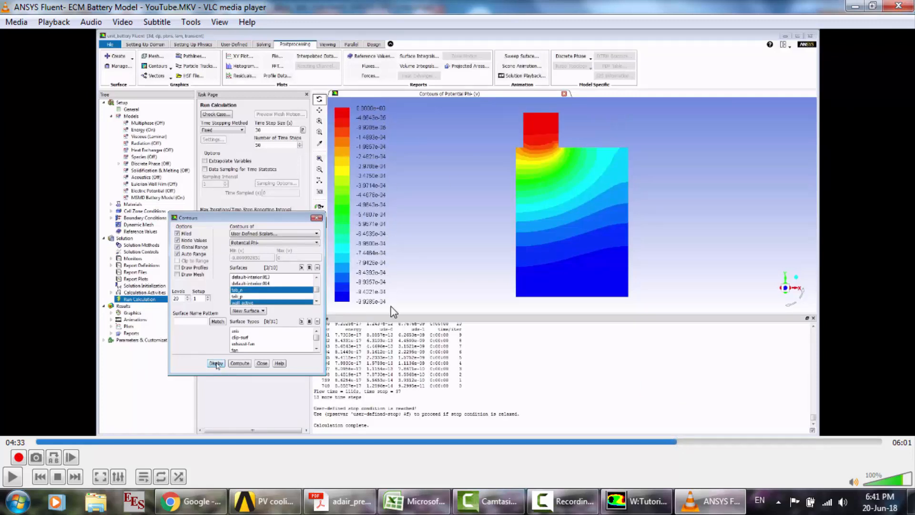
{"action": "left_click", "coordinate": [628, 509]}
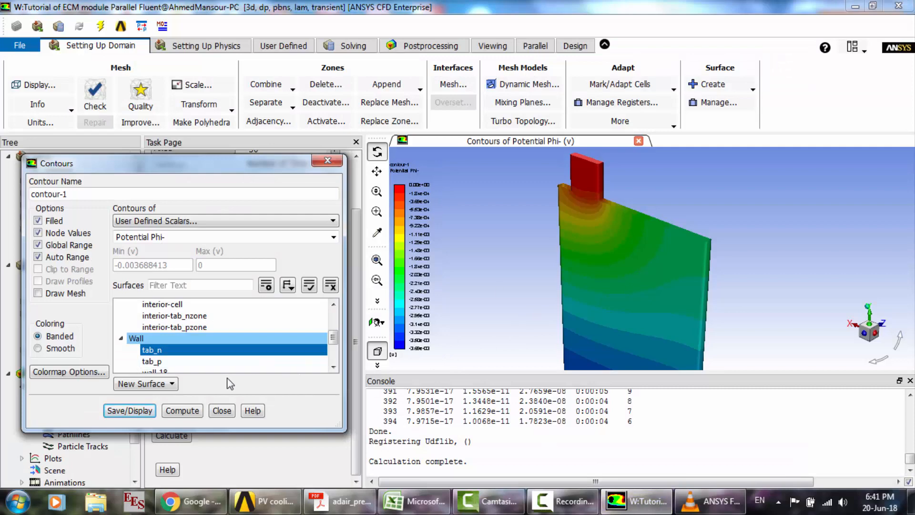
{"action": "left_click", "coordinate": [227, 409]}
{"action": "left_click", "coordinate": [58, 423]}
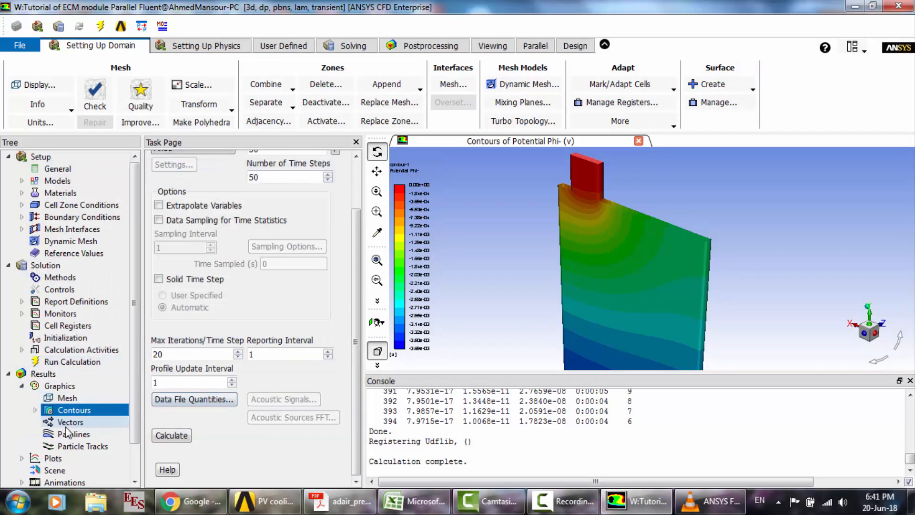
- Set up a vector plot of current-density-j, coloured by the User Defined Memory variable Magnitude of Current Density
{"action": "double_click", "coordinate": [57, 423]}
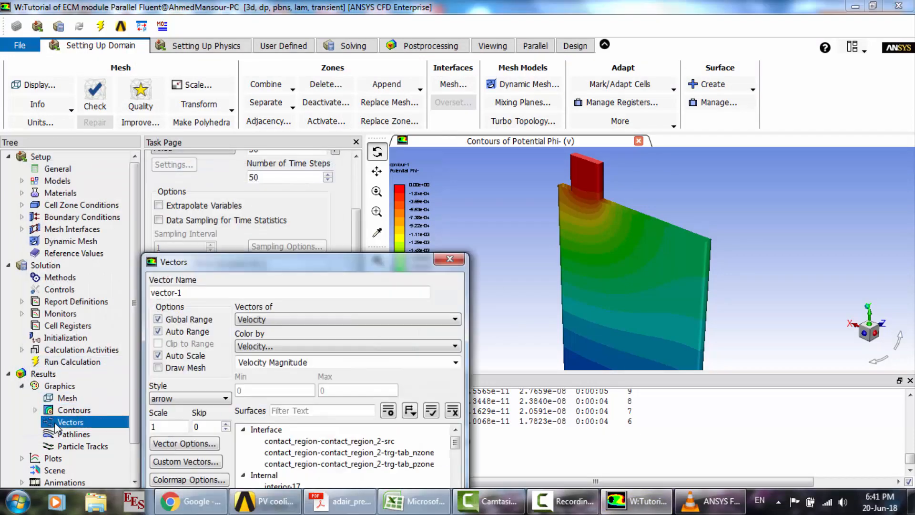
{"action": "left_click_drag", "start_coordinate": [293, 267], "coordinate": [257, 143]}
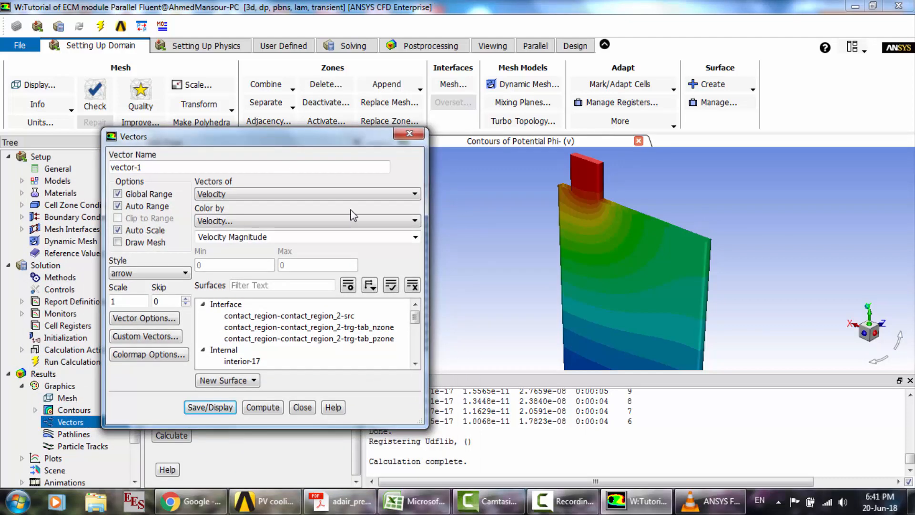
{"action": "left_click", "coordinate": [347, 195]}
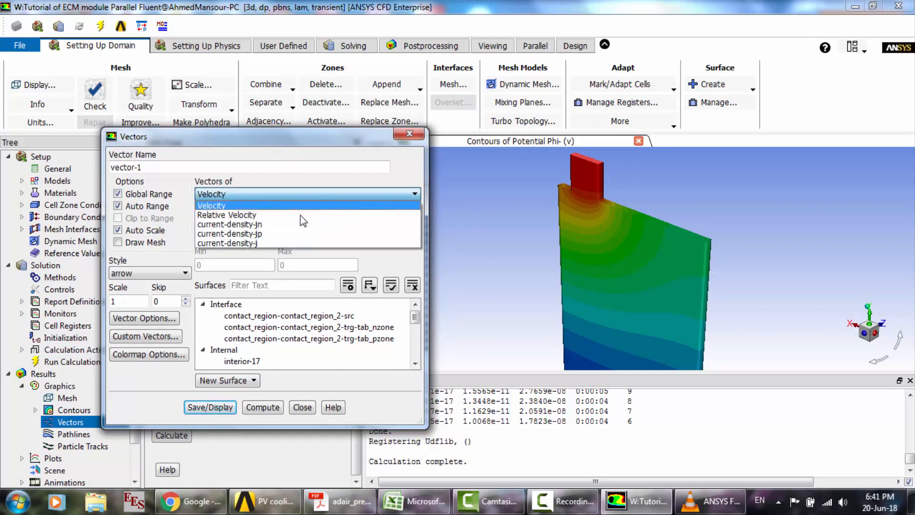
{"action": "left_click", "coordinate": [259, 244]}
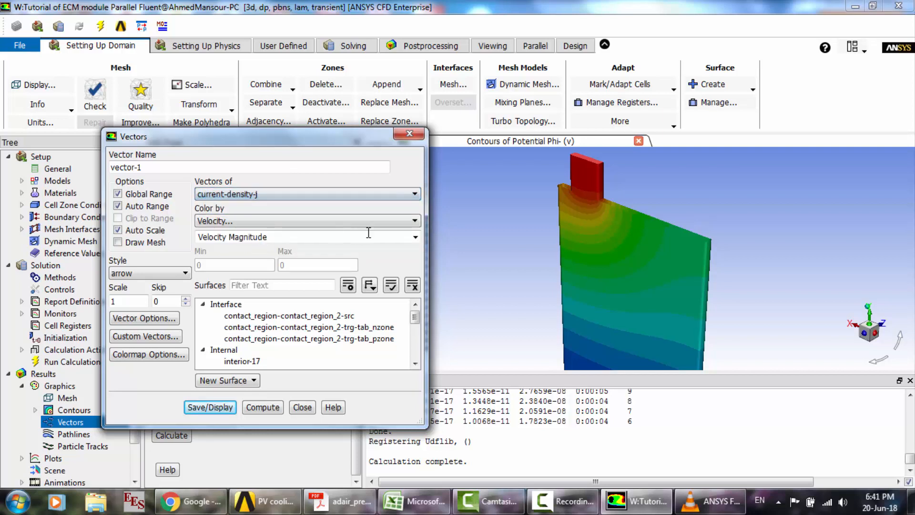
{"action": "left_click", "coordinate": [414, 221]}
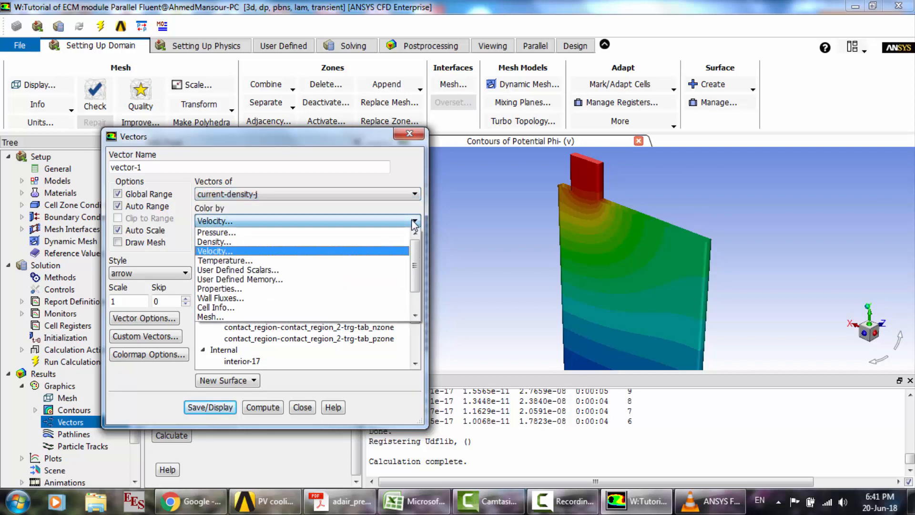
{"action": "left_click", "coordinate": [310, 279]}
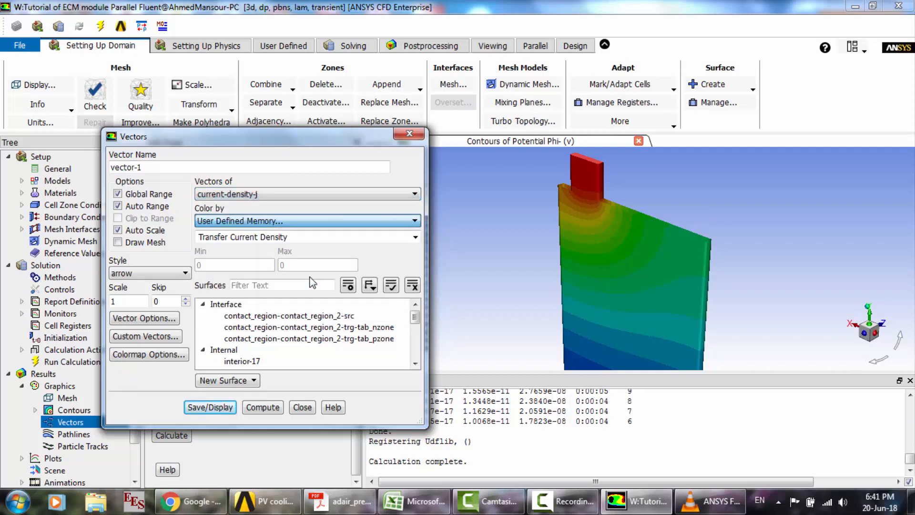
{"action": "left_click", "coordinate": [415, 237]}
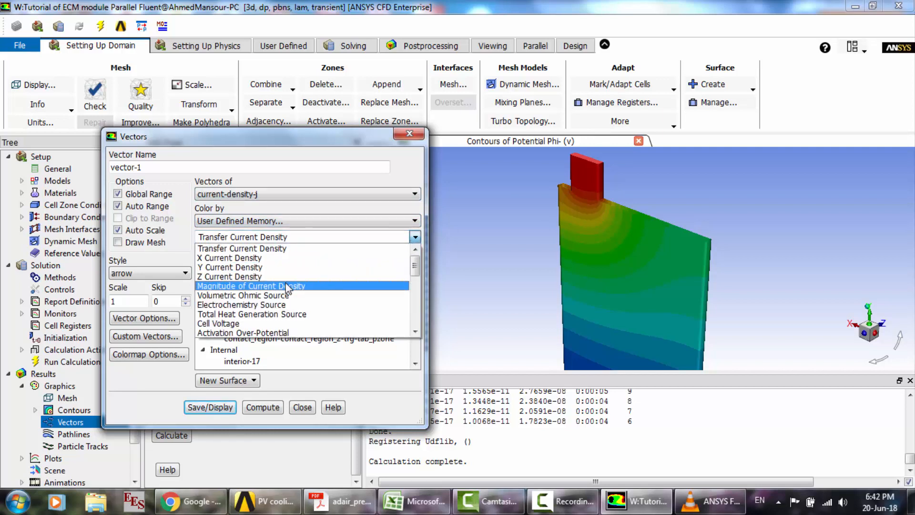
{"action": "left_click", "coordinate": [287, 286]}
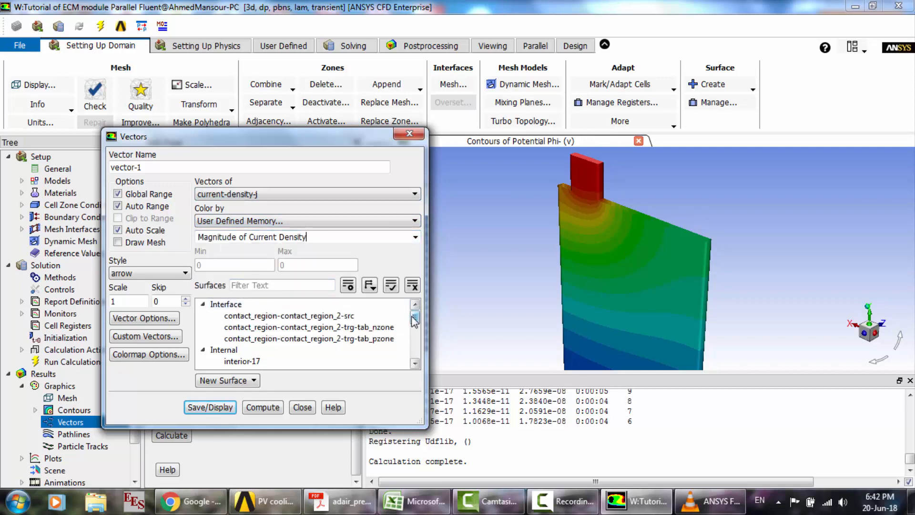
- Check the vector surface selection at 04:41 of the reference video in VLC media player, and display the current-density vectors in Fluent
{"action": "left_click_drag", "start_coordinate": [415, 320], "coordinate": [411, 365]}
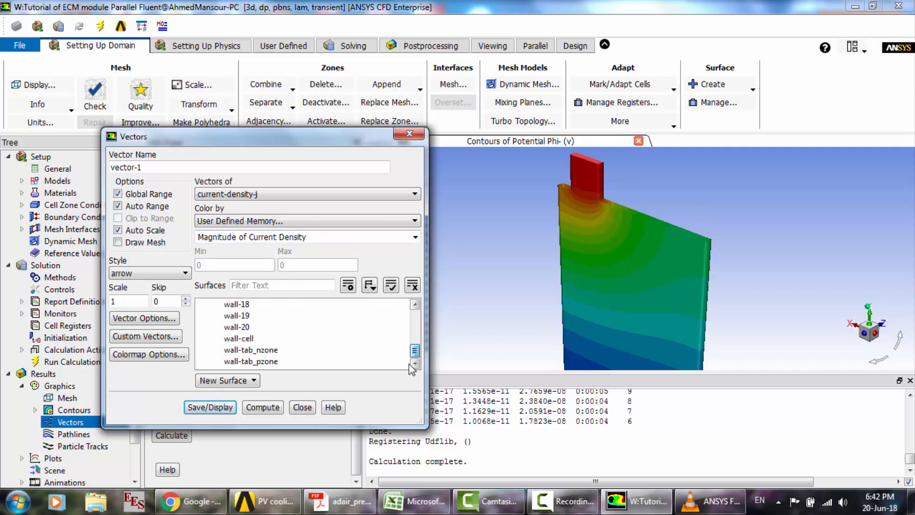
{"action": "left_click", "coordinate": [710, 501]}
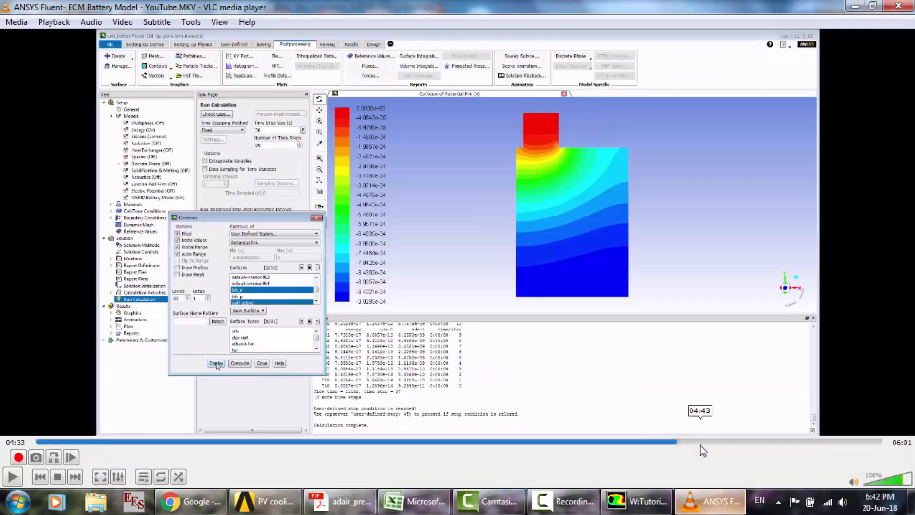
{"action": "left_click", "coordinate": [688, 441]}
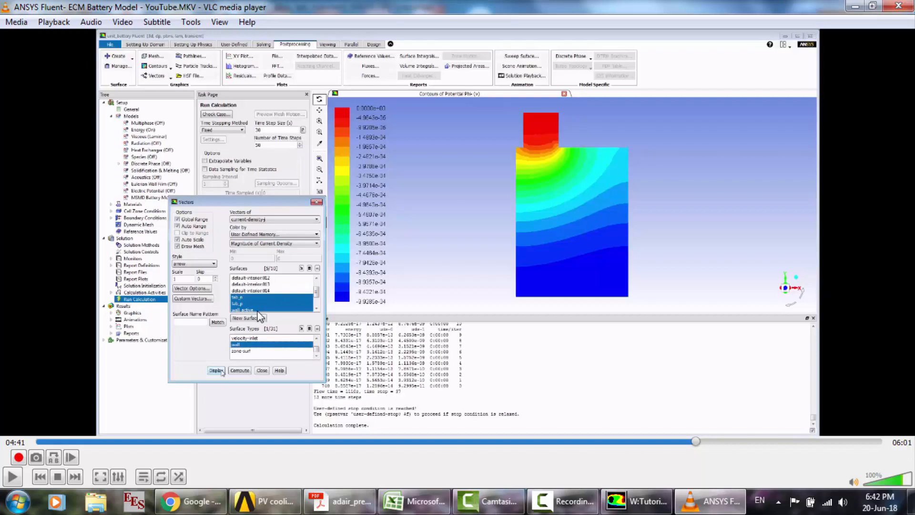
{"action": "left_click", "coordinate": [583, 511]}
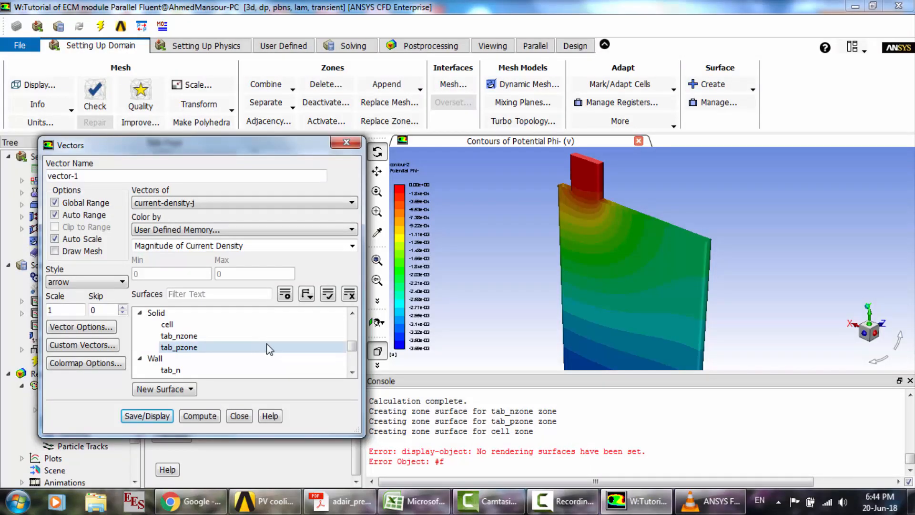
{"action": "left_click_drag", "start_coordinate": [352, 347], "coordinate": [347, 375]}
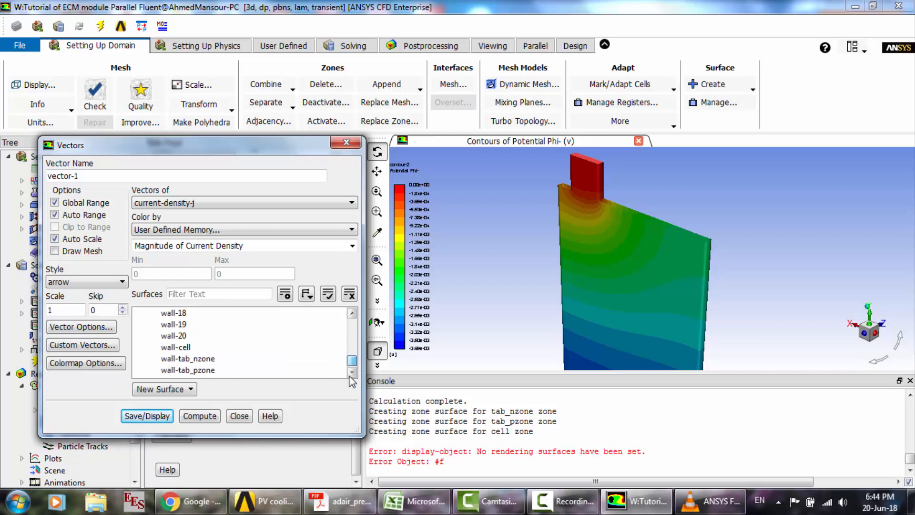
{"action": "left_click", "coordinate": [167, 416]}
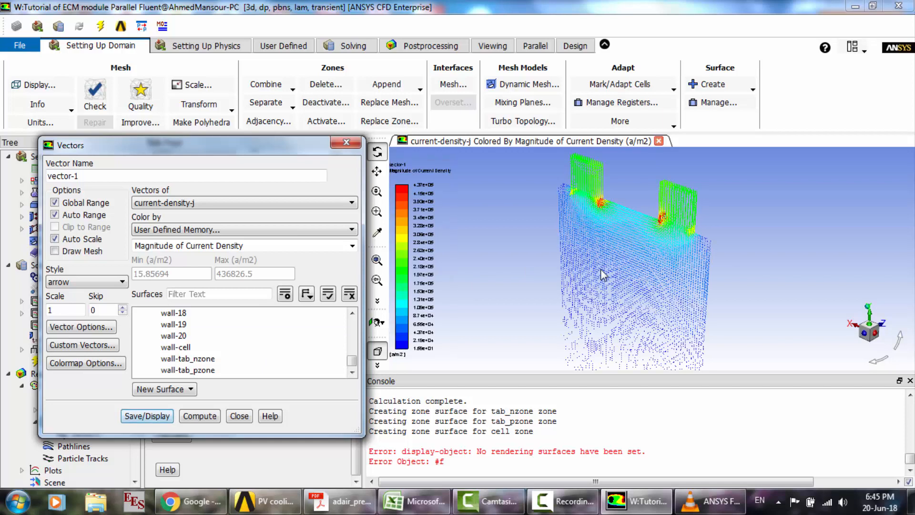
- Examine the current-density vectors around both battery tabs and the cell's upper edge in the front view
{"action": "left_click", "coordinate": [586, 184]}
{"action": "scroll", "coordinate": [586, 183], "scroll_direction": "up", "scroll_amount": 2}
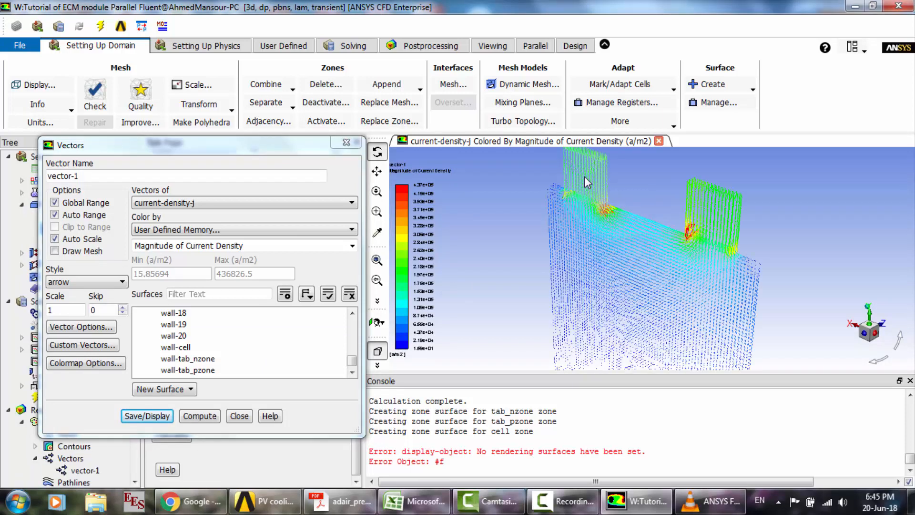
{"action": "left_click", "coordinate": [881, 329]}
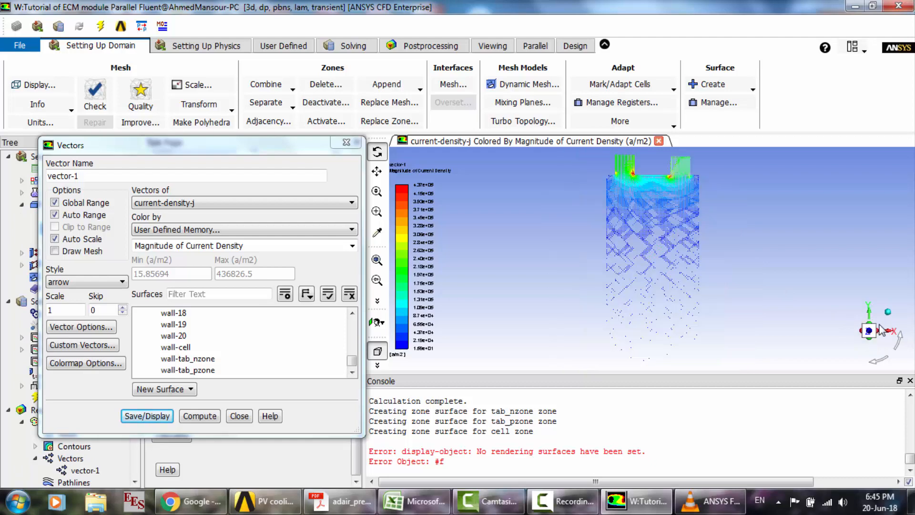
{"action": "scroll", "coordinate": [639, 181], "scroll_direction": "up", "scroll_amount": 3}
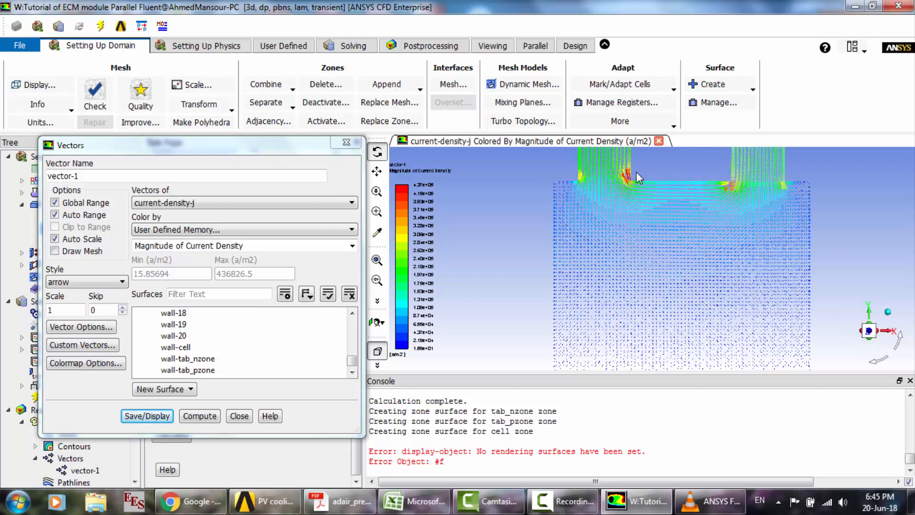
{"action": "scroll", "coordinate": [640, 202], "scroll_direction": "up", "scroll_amount": 5}
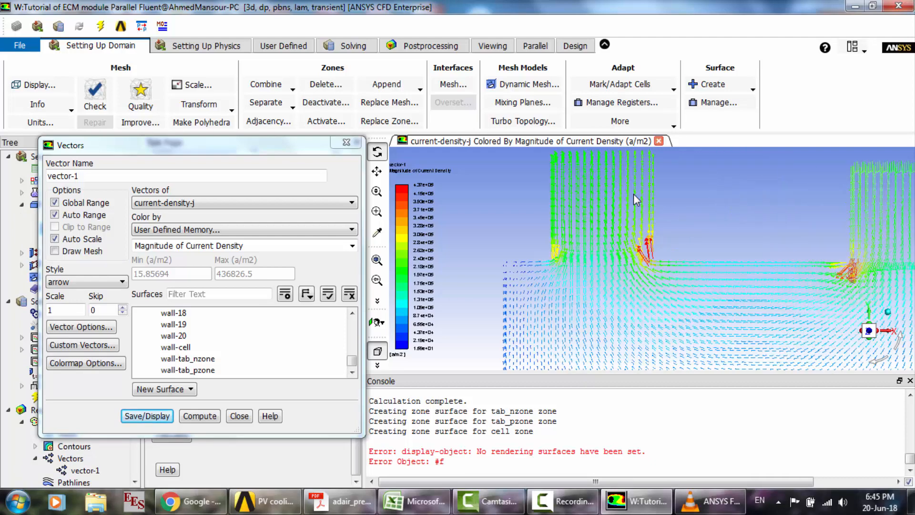
{"action": "scroll", "coordinate": [833, 316], "scroll_direction": "down", "scroll_amount": 2}
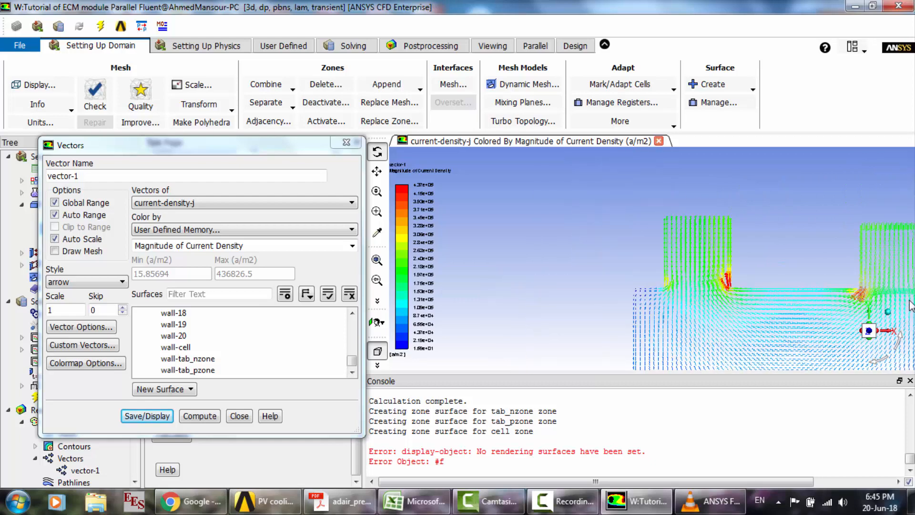
{"action": "scroll", "coordinate": [910, 305], "scroll_direction": "up", "scroll_amount": 4}
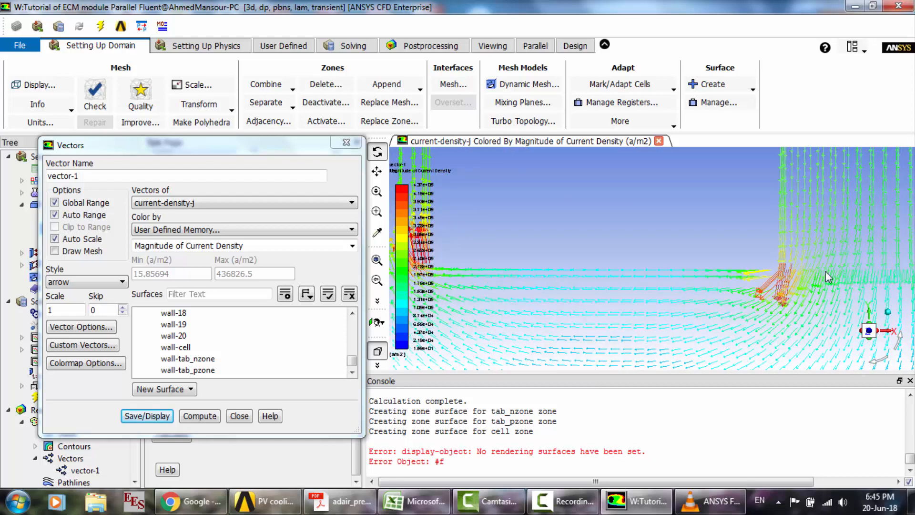
{"action": "scroll", "coordinate": [773, 227], "scroll_direction": "down", "scroll_amount": 3}
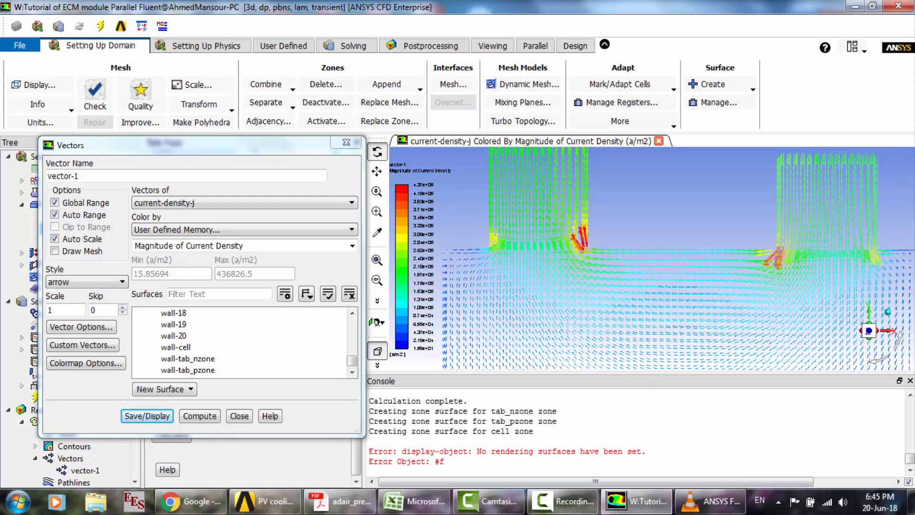
{"action": "left_click", "coordinate": [564, 501]}
{"action": "left_click", "coordinate": [851, 438]}
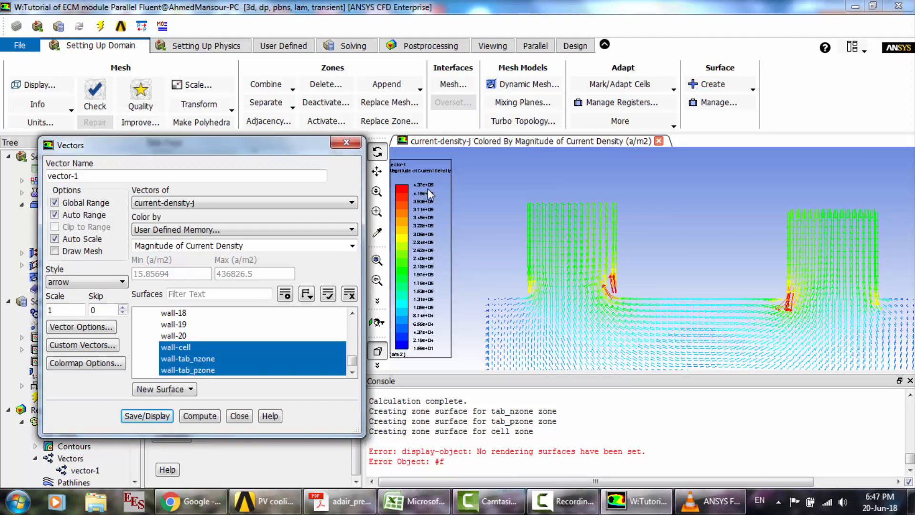
- Compare the current-density vectors around the tabs in Fluent with those at 04:43 of the reference video in VLC media player
{"action": "mouse_move", "coordinate": [710, 501]}
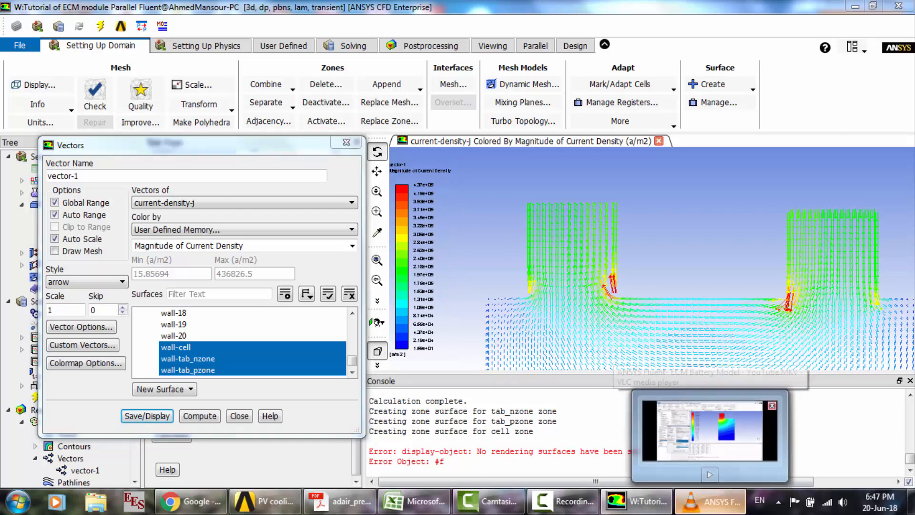
{"action": "left_click", "coordinate": [710, 431]}
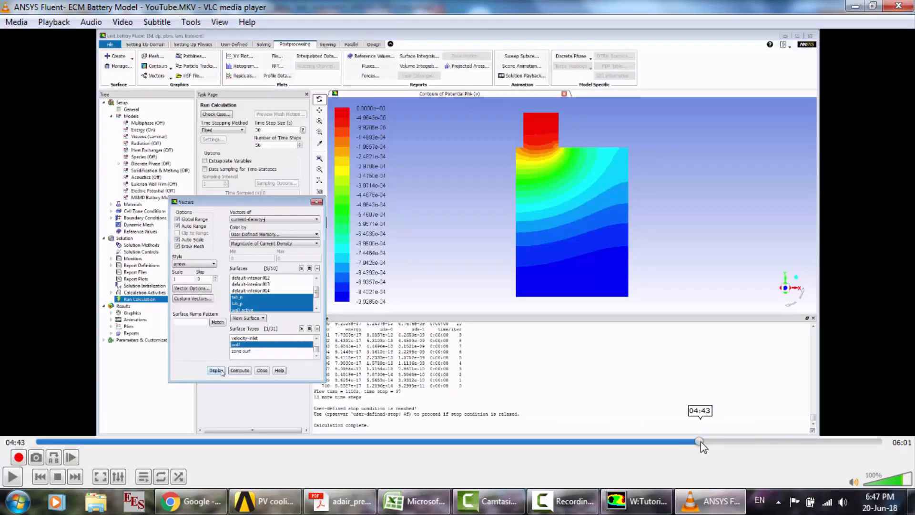
{"action": "left_click", "coordinate": [719, 441]}
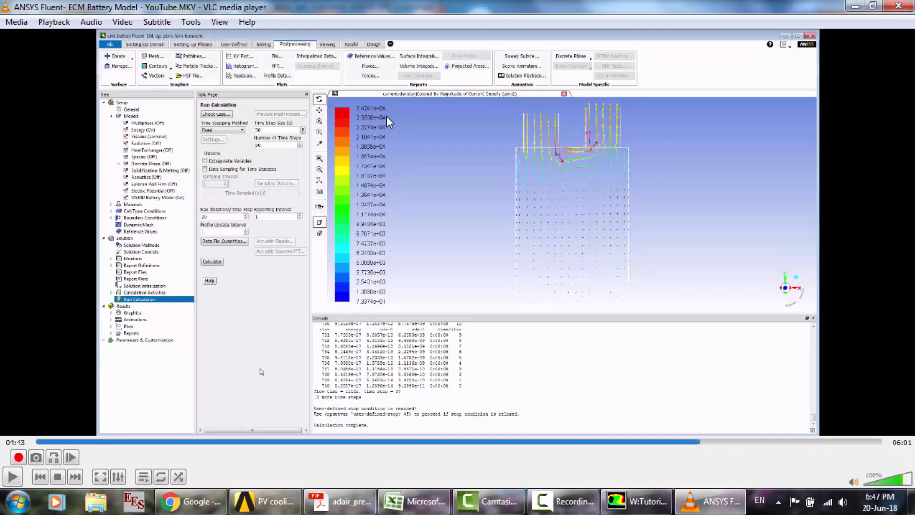
{"action": "left_click", "coordinate": [638, 501]}
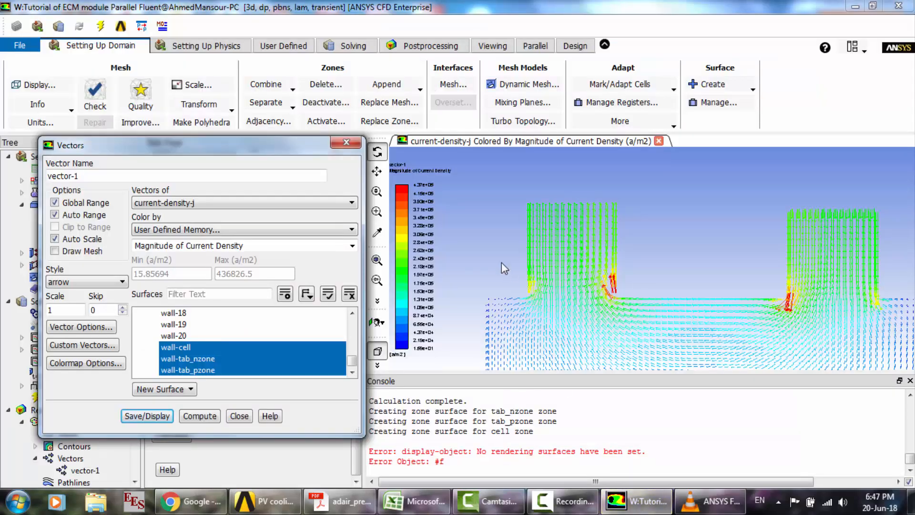
{"action": "left_click", "coordinate": [571, 262]}
{"action": "scroll", "coordinate": [570, 262], "scroll_direction": "down", "scroll_amount": 5}
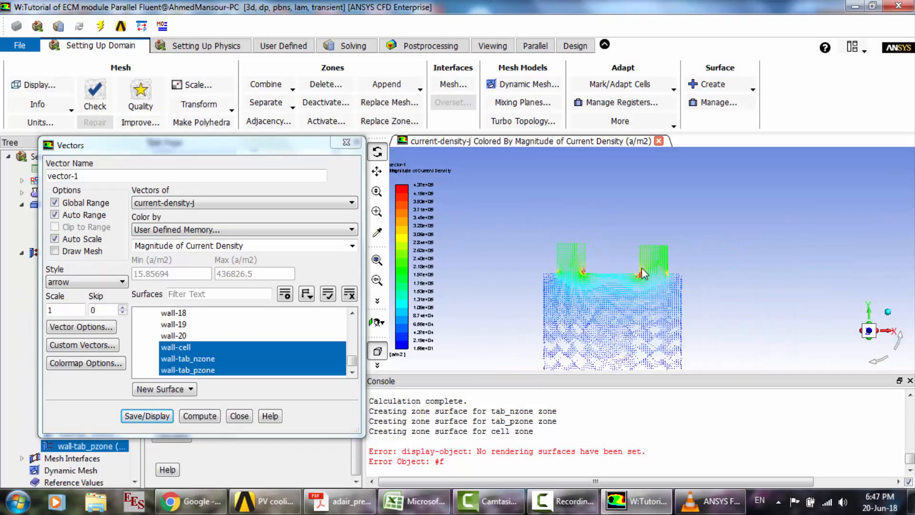
{"action": "scroll", "coordinate": [642, 271], "scroll_direction": "up", "scroll_amount": 5}
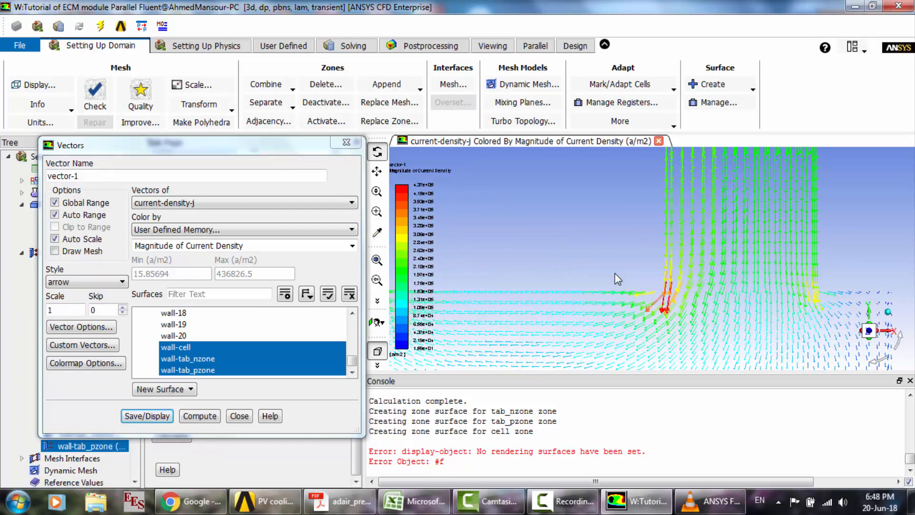
{"action": "scroll", "coordinate": [615, 274], "scroll_direction": "down", "scroll_amount": 3}
{"action": "scroll", "coordinate": [470, 252], "scroll_direction": "down", "scroll_amount": 2}
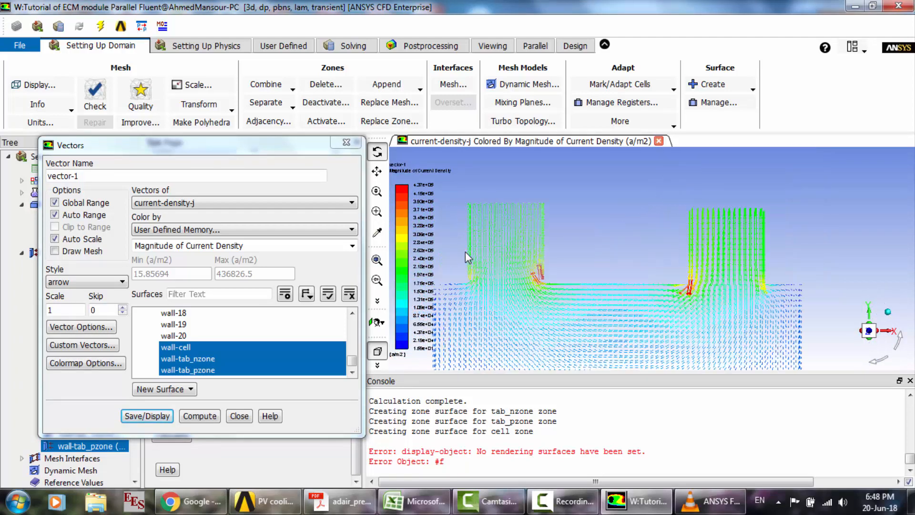
{"action": "scroll", "coordinate": [465, 250], "scroll_direction": "up", "scroll_amount": 2}
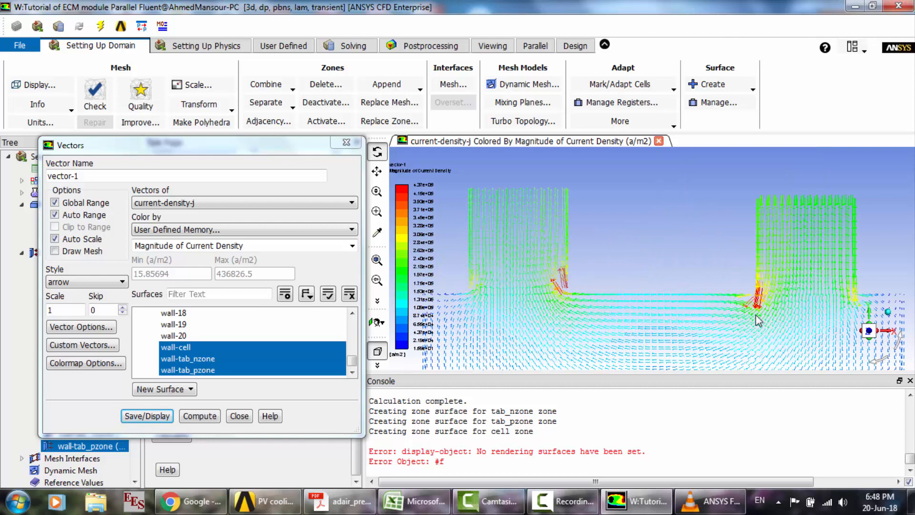
- Redisplay the vectors without the wall-tab_nzone surface, and add that surface back to the plot
{"action": "left_click", "coordinate": [223, 359]}
{"action": "left_click", "coordinate": [162, 417]}
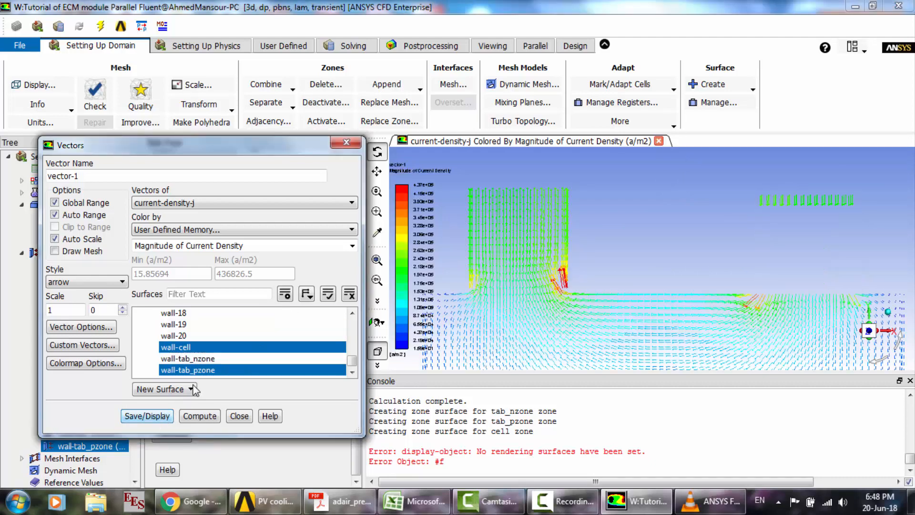
{"action": "left_click", "coordinate": [190, 357]}
{"action": "left_click", "coordinate": [155, 417]}
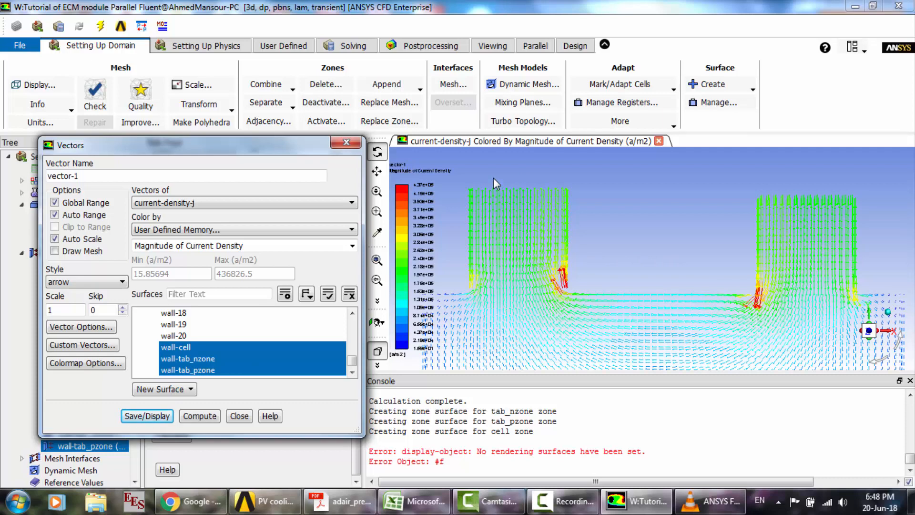
- Close the vector settings and view the current-density vectors around the tabs and cell body
{"action": "left_click", "coordinate": [625, 279]}
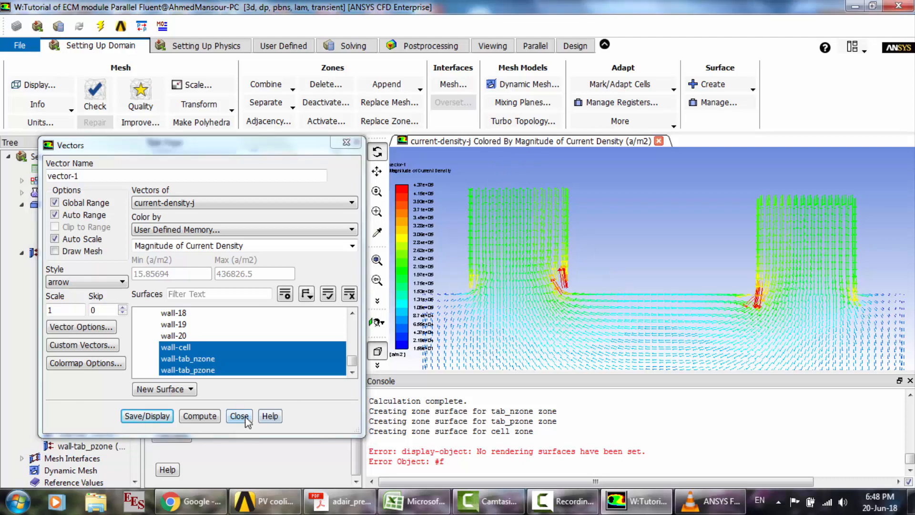
{"action": "left_click", "coordinate": [240, 417]}
{"action": "scroll", "coordinate": [584, 254], "scroll_direction": "up", "scroll_amount": 2}
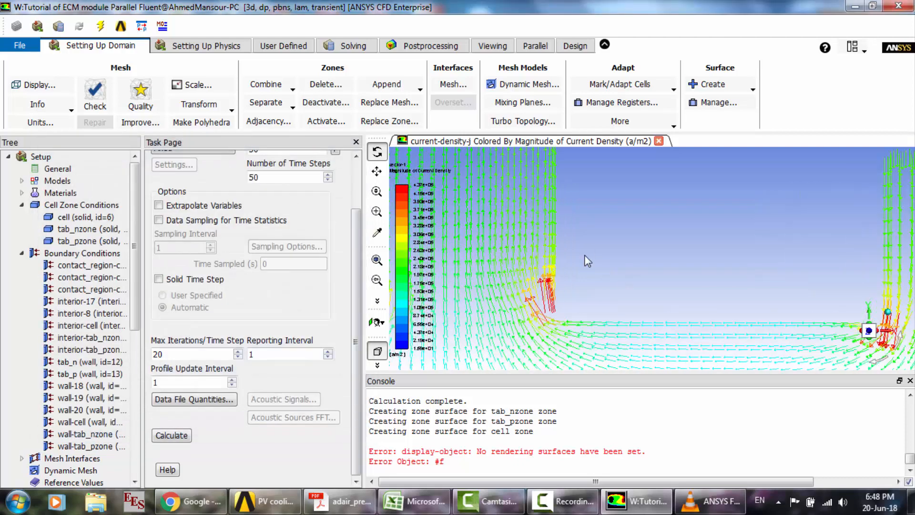
{"action": "scroll", "coordinate": [584, 254], "scroll_direction": "down", "scroll_amount": 3}
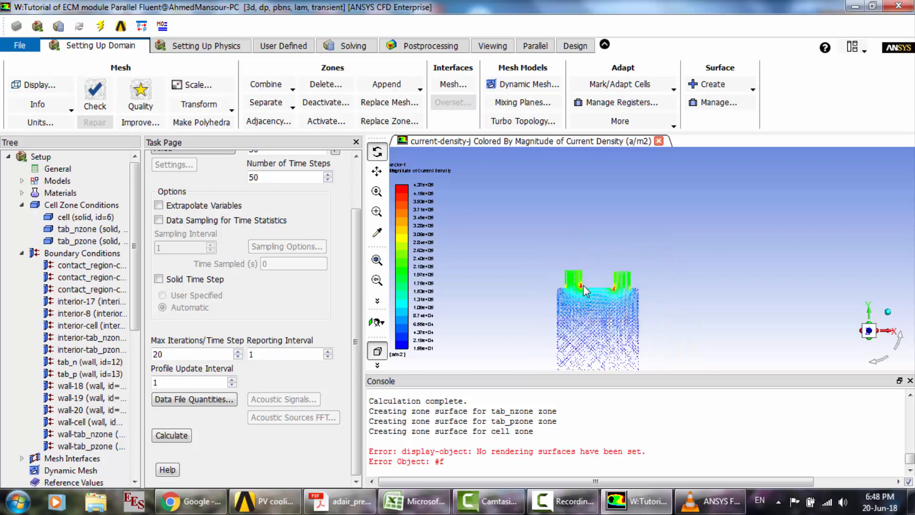
- Take a last look at the current-density vectors around the tabs and close the reference video in VLC media player
{"action": "scroll", "coordinate": [582, 285], "scroll_direction": "up", "scroll_amount": 1}
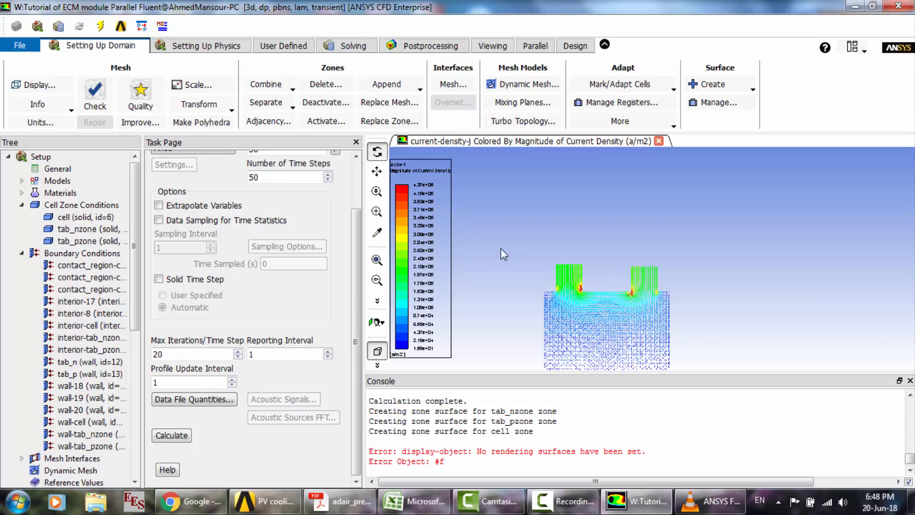
{"action": "left_click", "coordinate": [710, 500]}
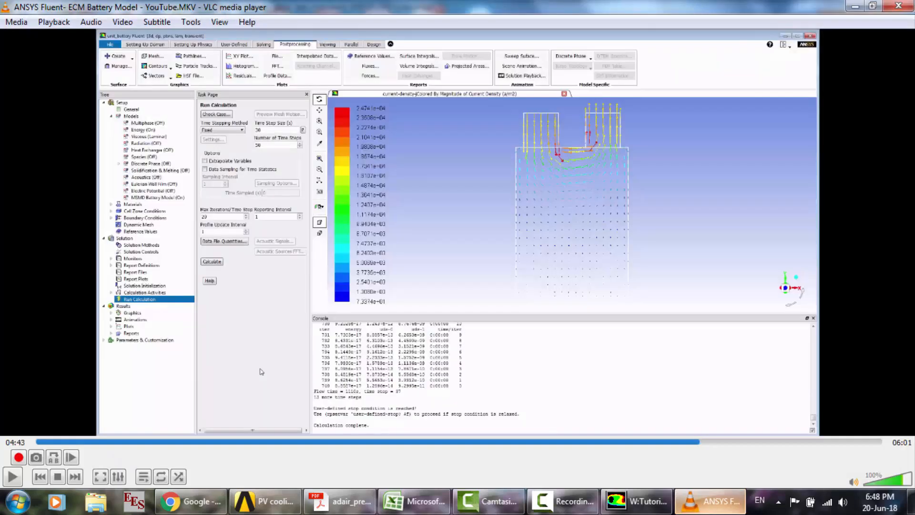
{"action": "left_click", "coordinate": [898, 6]}
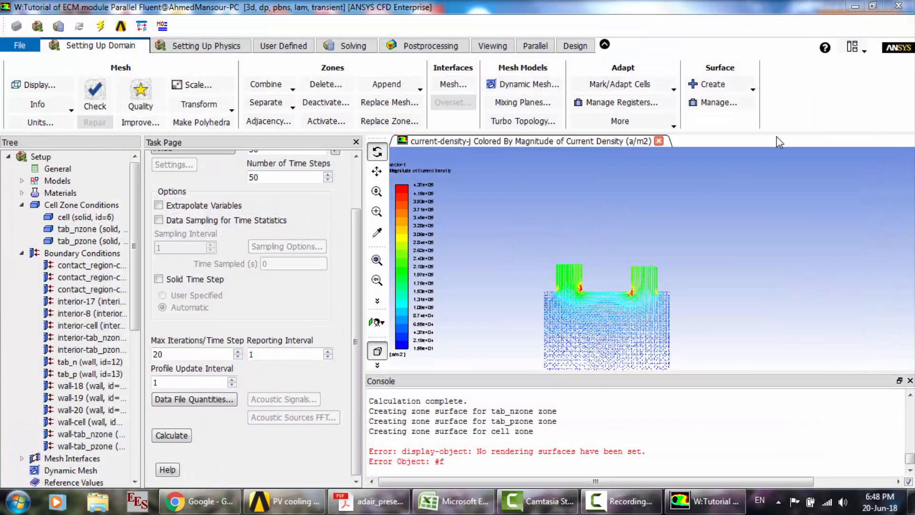
- Quit Fluent, using the settings changes for the current calculation only, and return to the Workbench project
{"action": "left_click", "coordinate": [899, 6]}
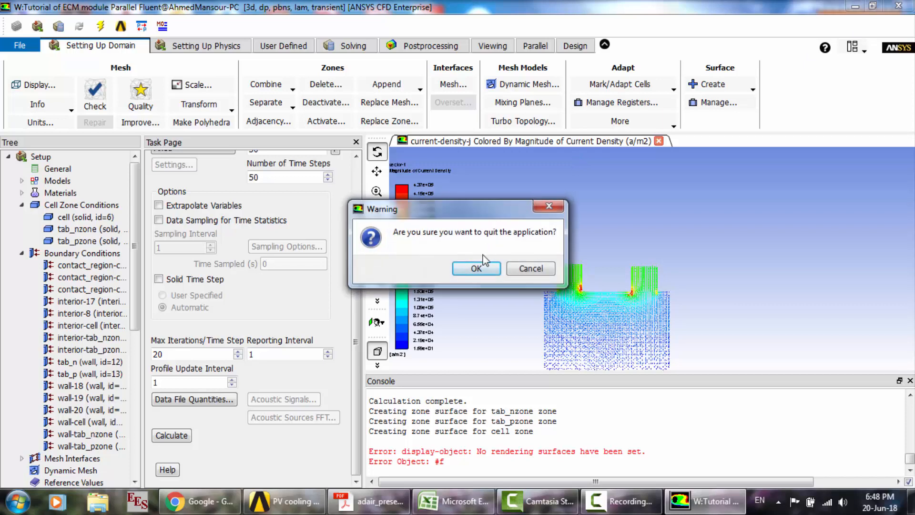
{"action": "left_click", "coordinate": [478, 268]}
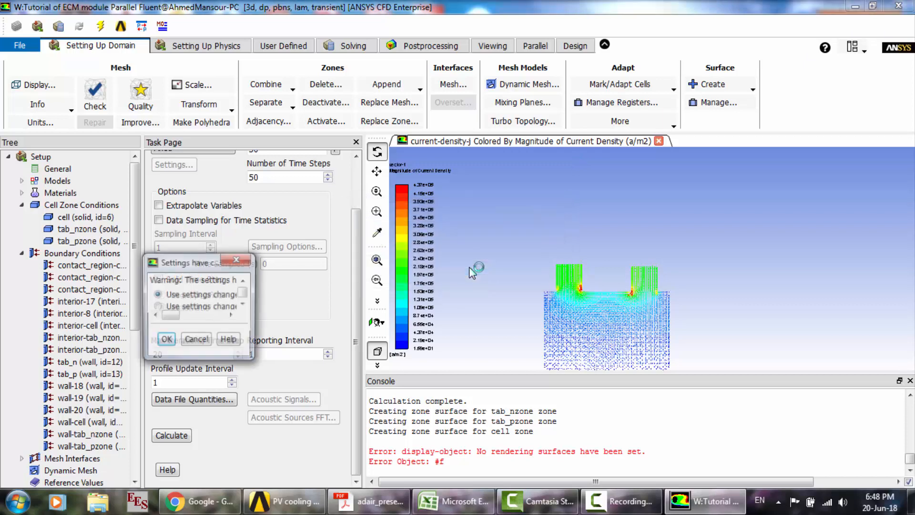
{"action": "left_click", "coordinate": [263, 349]}
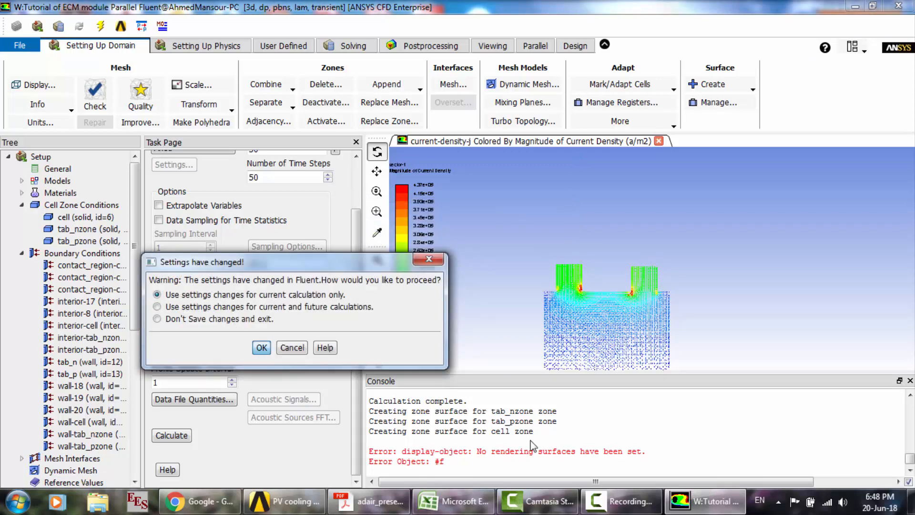
{"action": "left_click", "coordinate": [622, 501]}
{"action": "left_click", "coordinate": [853, 441]}
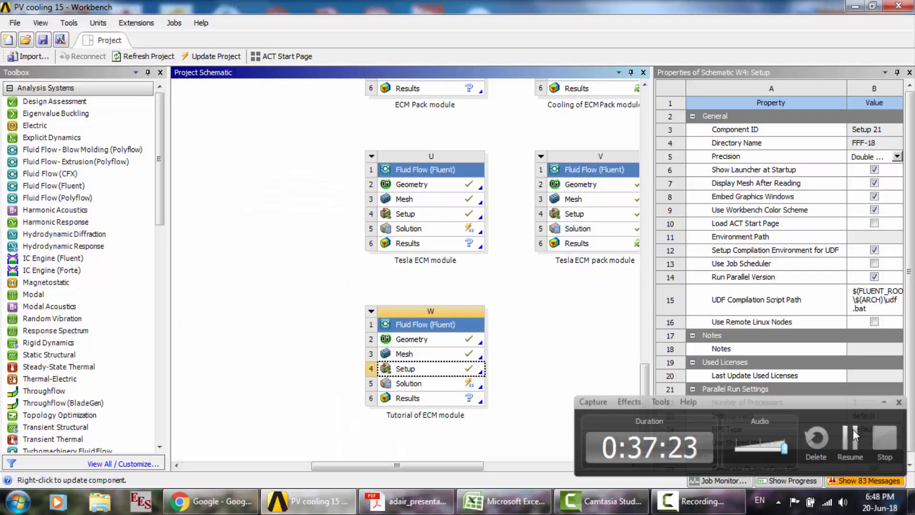
- Duplicate the Tutorial of ECM module system in the project schematic and name the copy Cooling Tutorial of ECM module
{"action": "left_click", "coordinate": [371, 314]}
{"action": "left_click", "coordinate": [406, 359]}
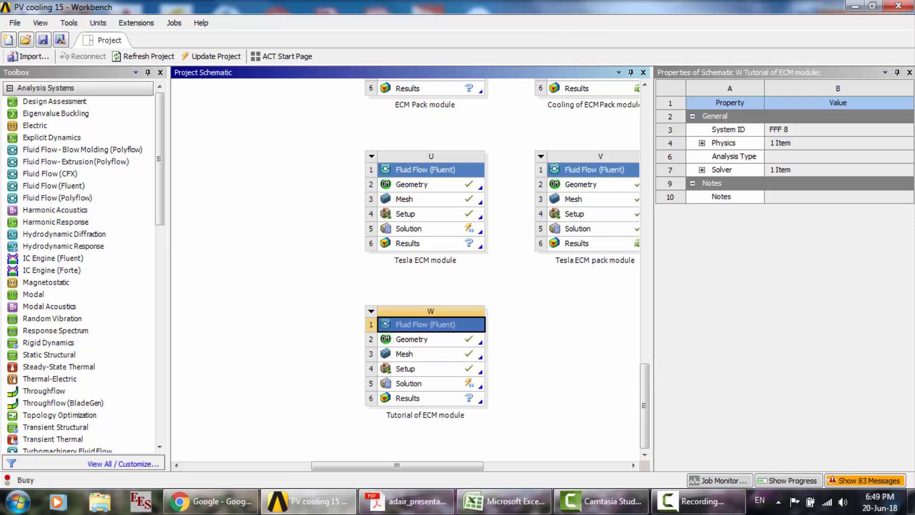
{"action": "left_click", "coordinate": [698, 501]}
{"action": "left_click", "coordinate": [846, 448]}
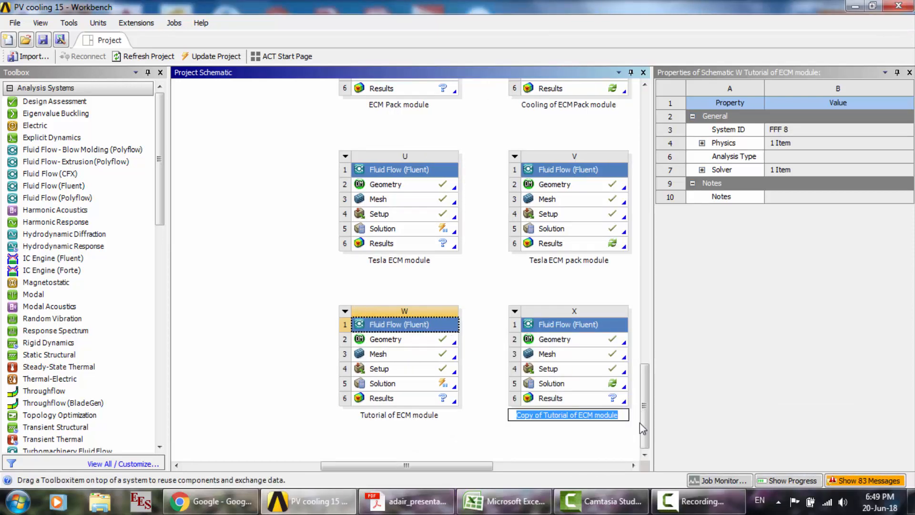
{"action": "left_click_drag", "start_coordinate": [545, 414], "coordinate": [478, 409]}
{"action": "type", "text": "Cooling"}
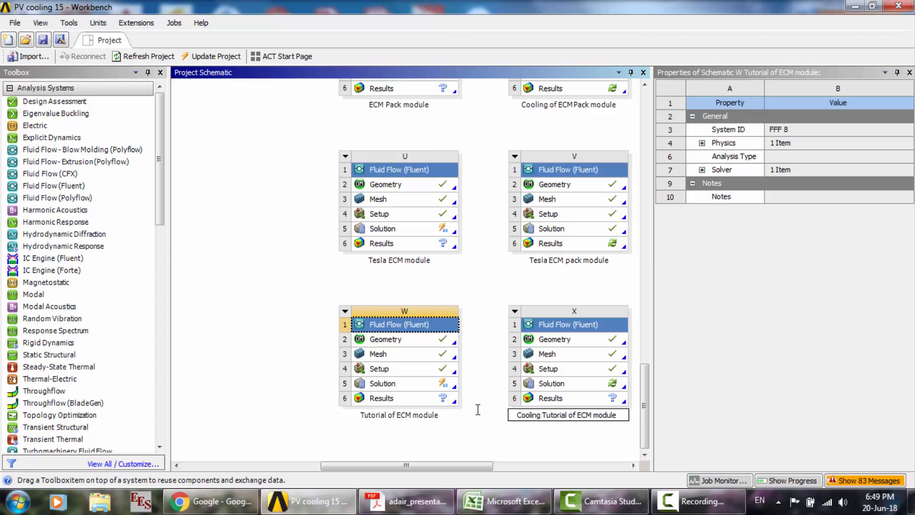
- Open the geometry of the Cooling Tutorial of ECM module system in DesignModeler
{"action": "double_click", "coordinate": [568, 339]}
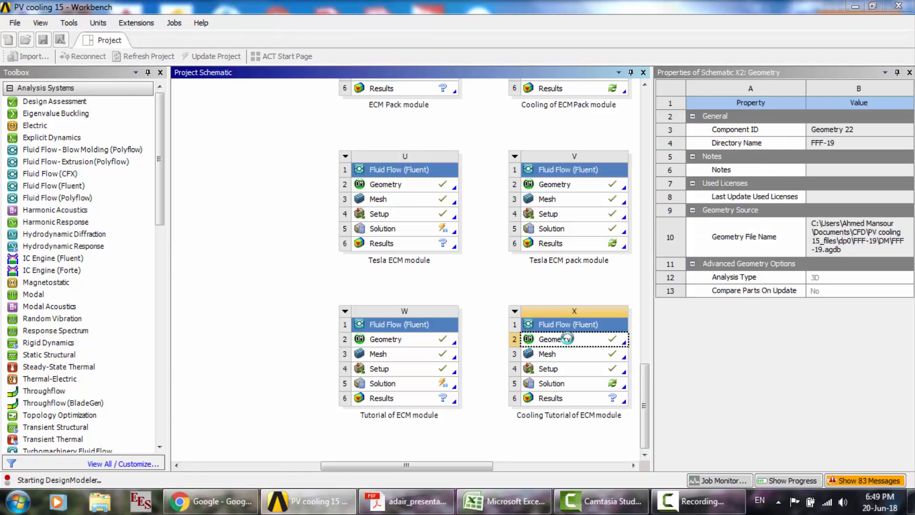
{"action": "left_click", "coordinate": [698, 501]}
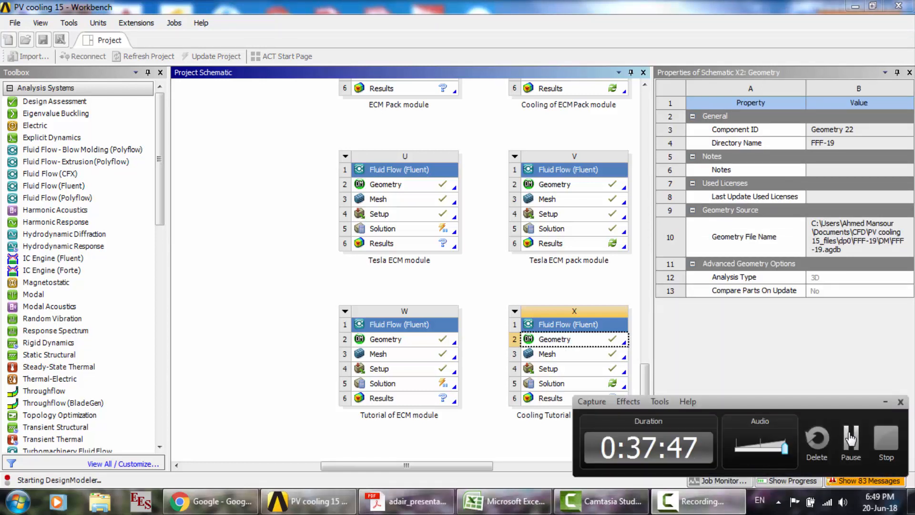
{"action": "left_click", "coordinate": [851, 438]}
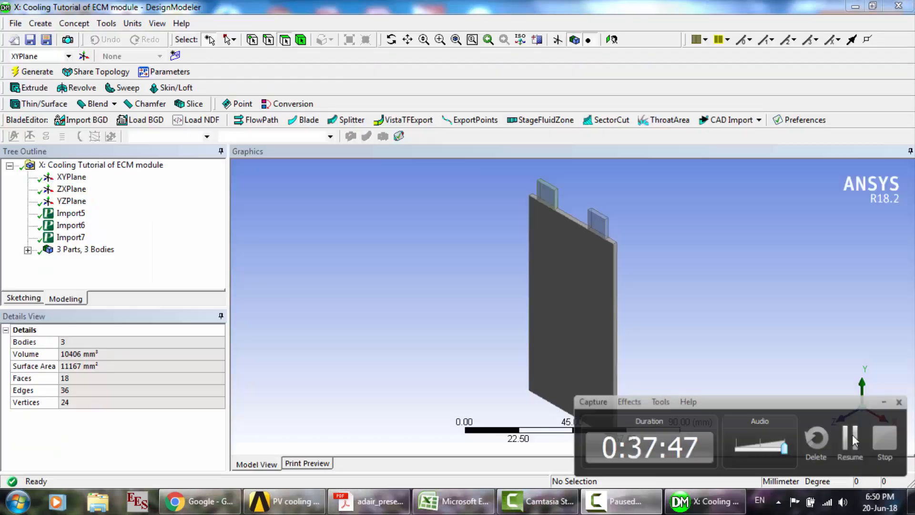
{"action": "left_click", "coordinate": [853, 434]}
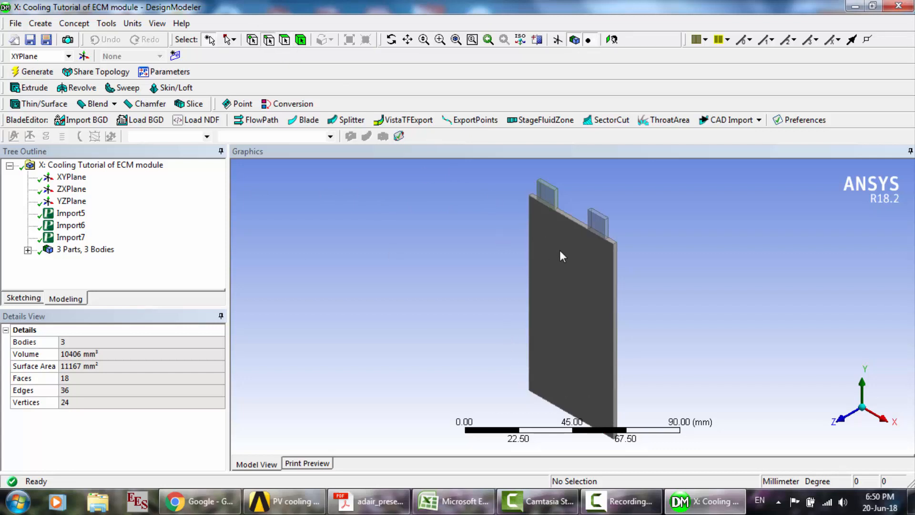
- Start an Extrude feature with the large front face of the battery cell as its geometry
{"action": "left_click", "coordinate": [556, 278]}
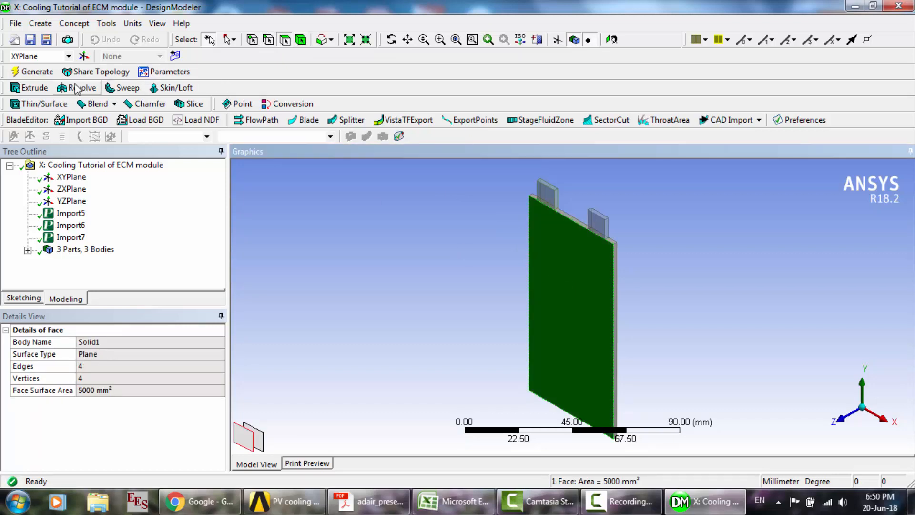
{"action": "left_click", "coordinate": [34, 88]}
{"action": "left_click", "coordinate": [117, 355]}
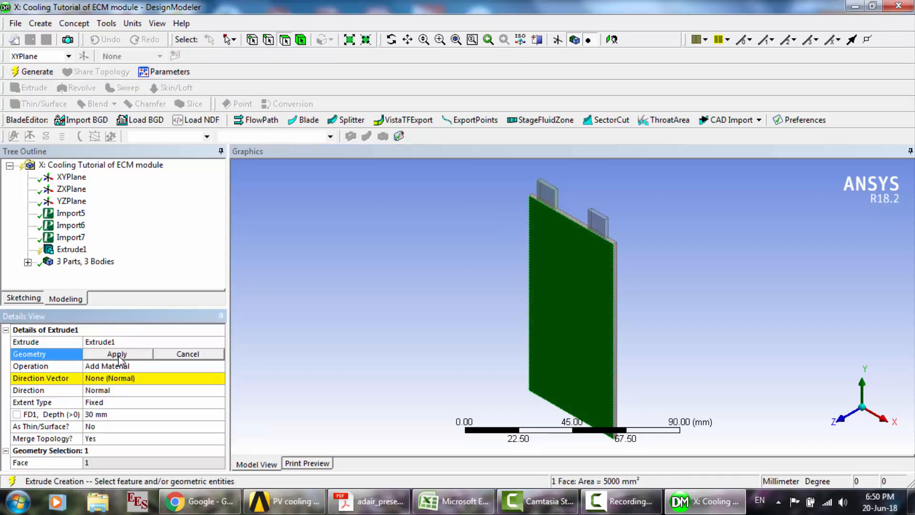
{"action": "left_click", "coordinate": [117, 355]}
- Set the extrusion's direction vector to the short thickness edge at the cell's upper corner
{"action": "left_click", "coordinate": [108, 378]}
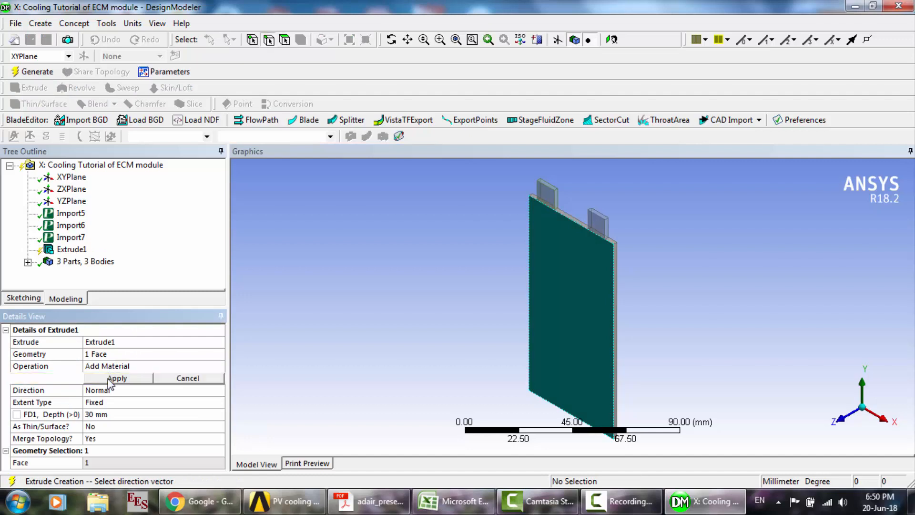
{"action": "left_click", "coordinate": [616, 246]}
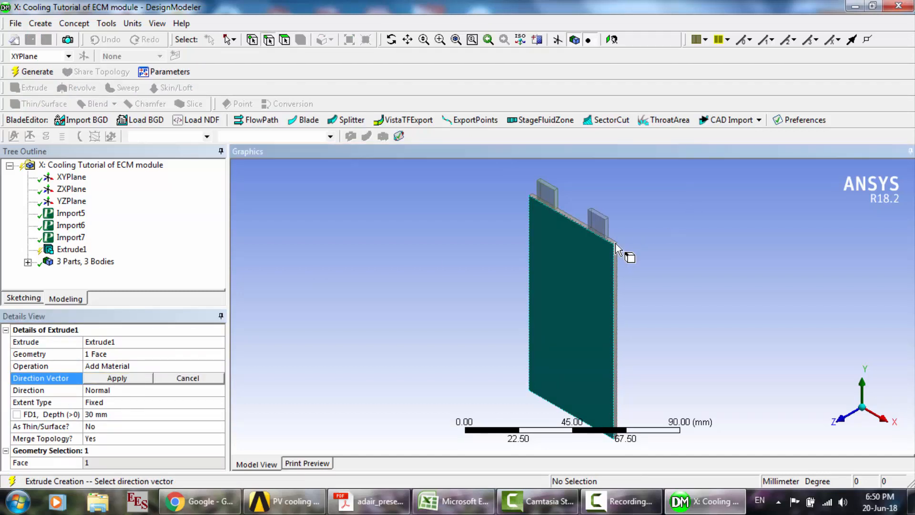
{"action": "left_click", "coordinate": [709, 330]}
{"action": "scroll", "coordinate": [709, 330], "scroll_direction": "down", "scroll_amount": 3}
{"action": "scroll", "coordinate": [709, 330], "scroll_direction": "up", "scroll_amount": 6}
{"action": "scroll", "coordinate": [709, 330], "scroll_direction": "up", "scroll_amount": 1}
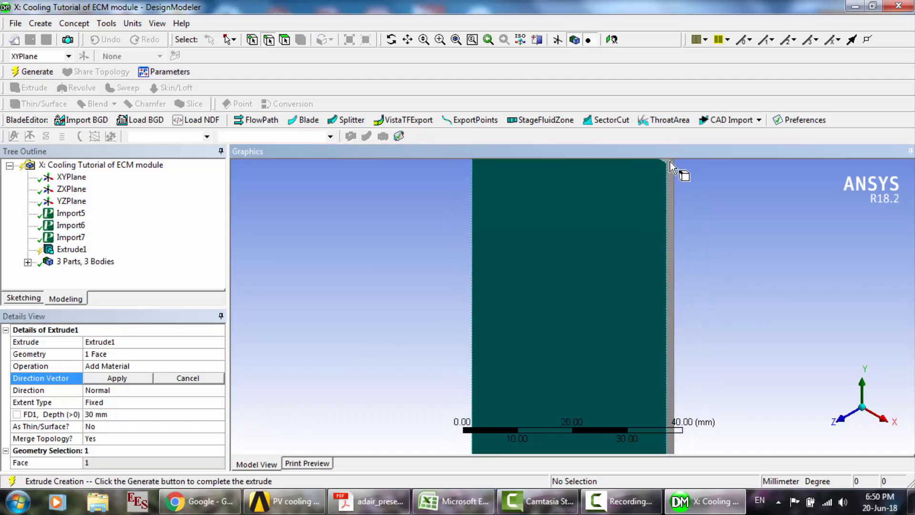
{"action": "left_click", "coordinate": [669, 167]}
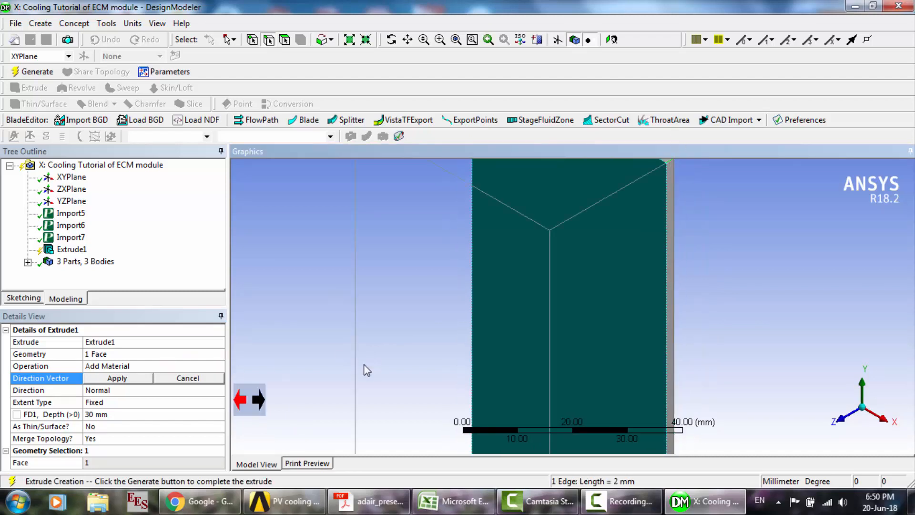
{"action": "left_click", "coordinate": [117, 378]}
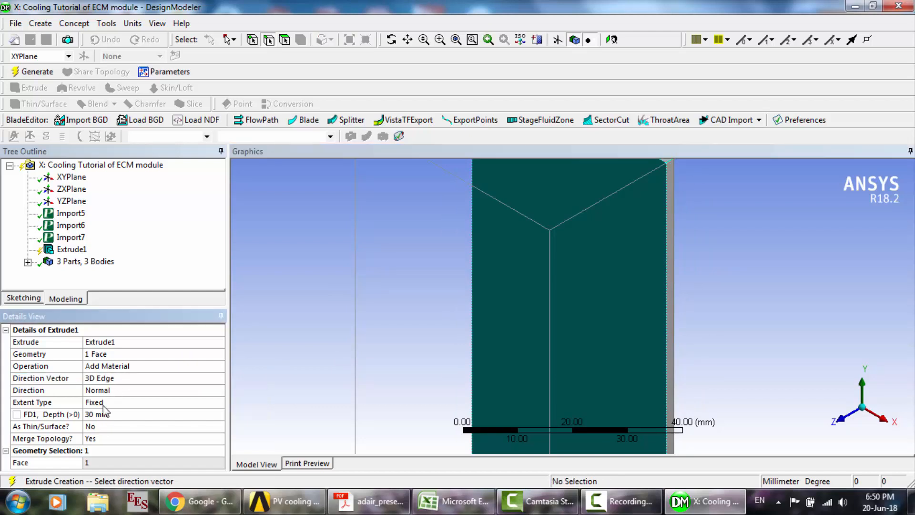
- Set the extrusion depth to 5 mm and its operation to Add Frozen, and generate the body
{"action": "left_click", "coordinate": [101, 414]}
{"action": "type", "text": "5"}
{"action": "key", "text": "Return"}
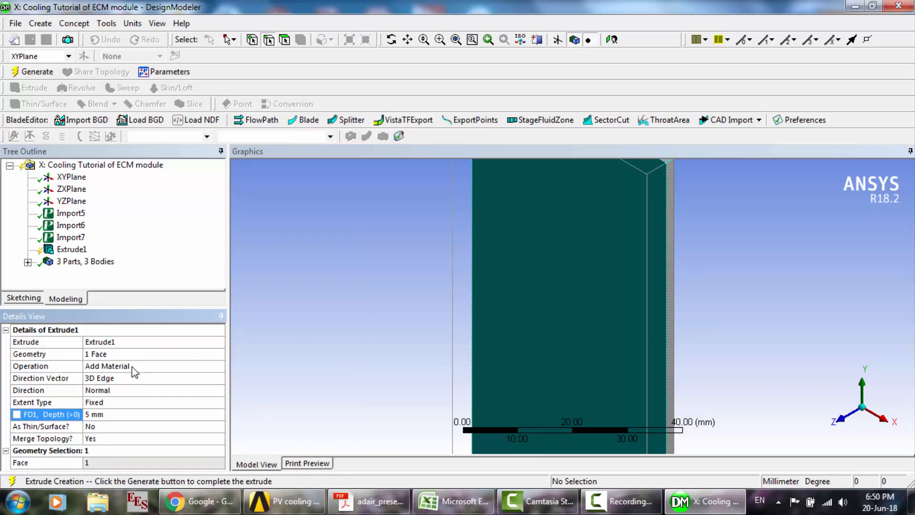
{"action": "left_click", "coordinate": [223, 367]}
{"action": "left_click", "coordinate": [218, 366]}
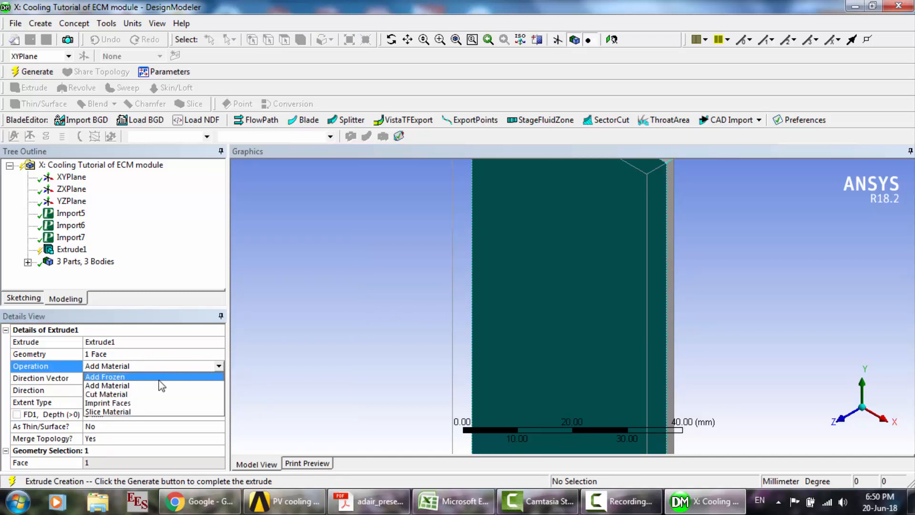
{"action": "left_click", "coordinate": [144, 377]}
{"action": "left_click", "coordinate": [34, 72]}
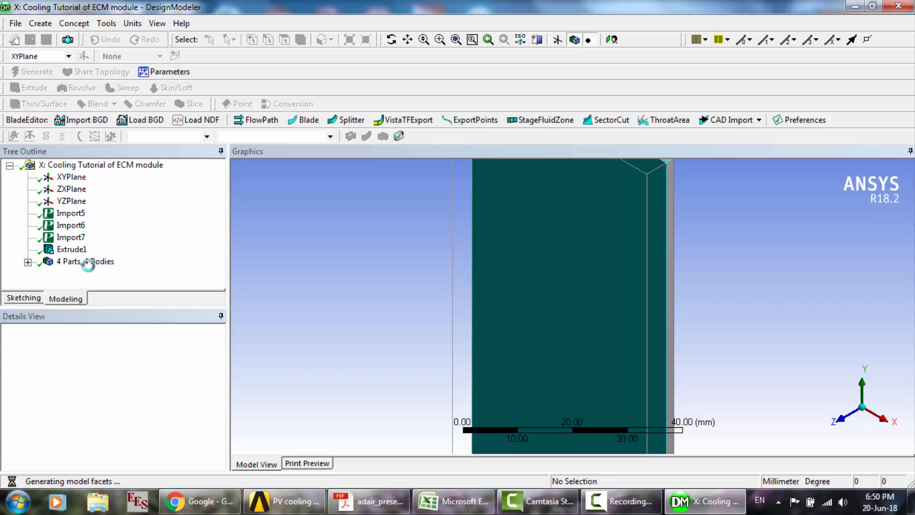
- Highlight Import5 and Extrude1 in turn and inspect the added layer against the cell
{"action": "left_click", "coordinate": [70, 214]}
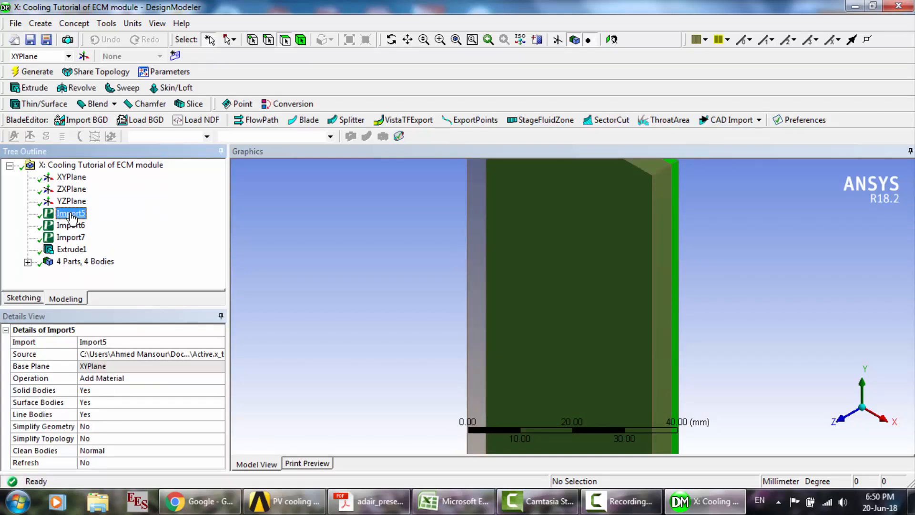
{"action": "left_click", "coordinate": [71, 249]}
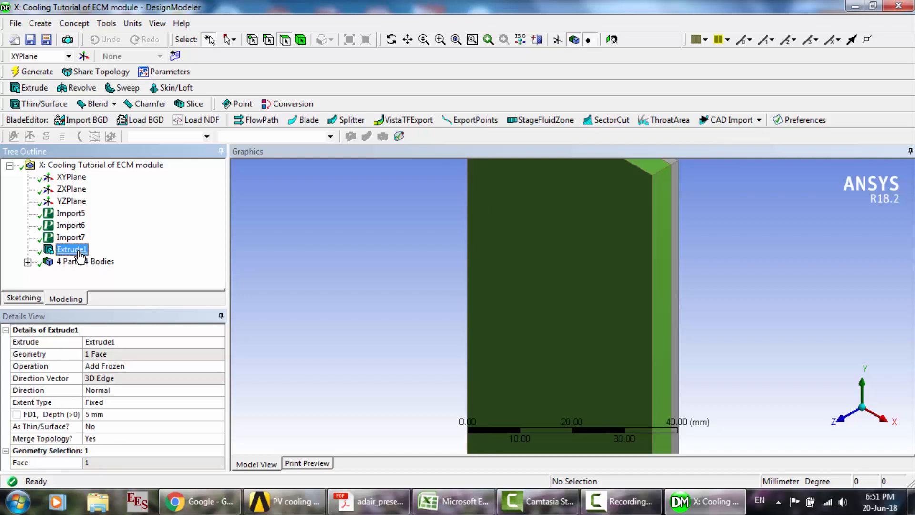
{"action": "left_click", "coordinate": [553, 285]}
{"action": "scroll", "coordinate": [553, 285], "scroll_direction": "down", "scroll_amount": 5}
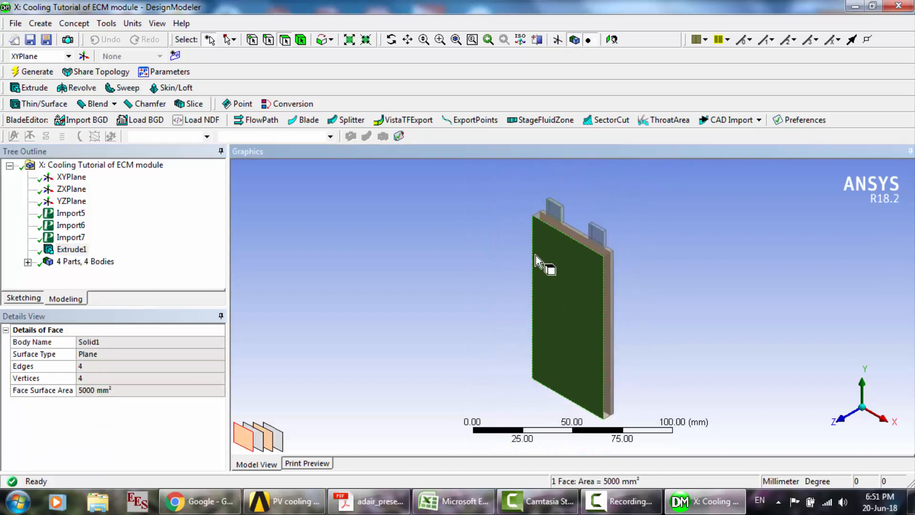
- Start a second extrusion from the cell's opposite large face and set its operation to Add Frozen
{"action": "left_click", "coordinate": [392, 40]}
{"action": "left_click_drag", "start_coordinate": [582, 255], "coordinate": [455, 313]}
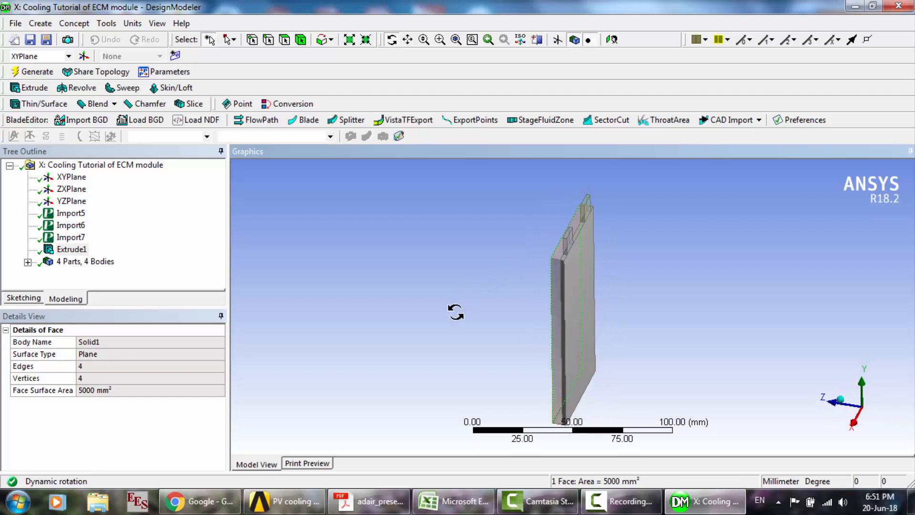
{"action": "scroll", "coordinate": [455, 312], "scroll_direction": "up", "scroll_amount": 5}
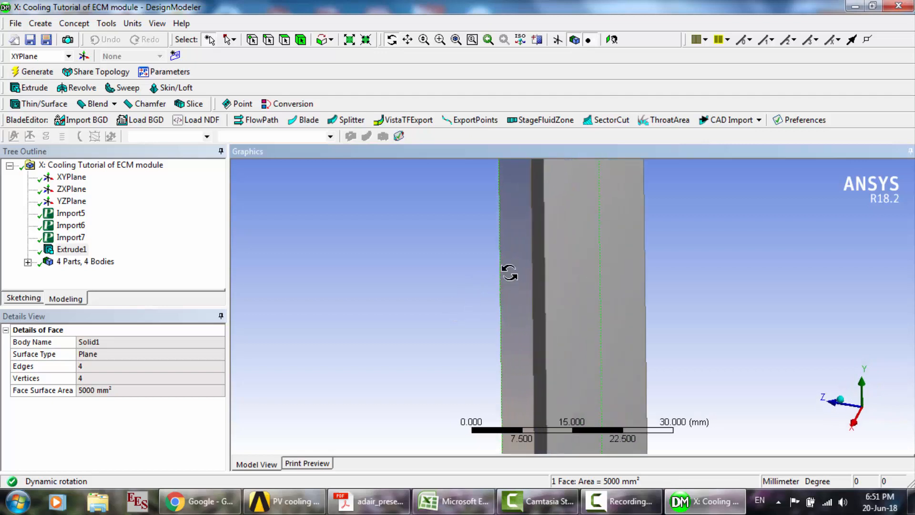
{"action": "left_click", "coordinate": [285, 39]}
{"action": "left_click", "coordinate": [605, 261]}
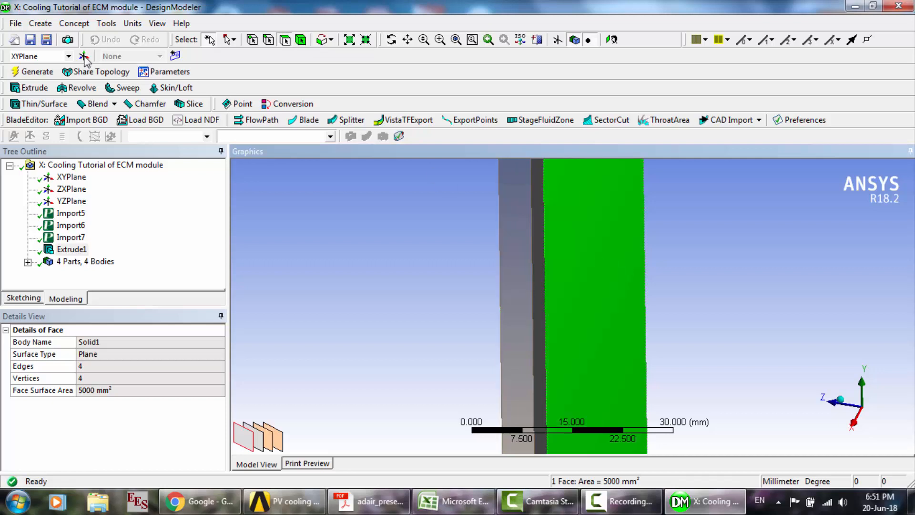
{"action": "left_click", "coordinate": [30, 87]}
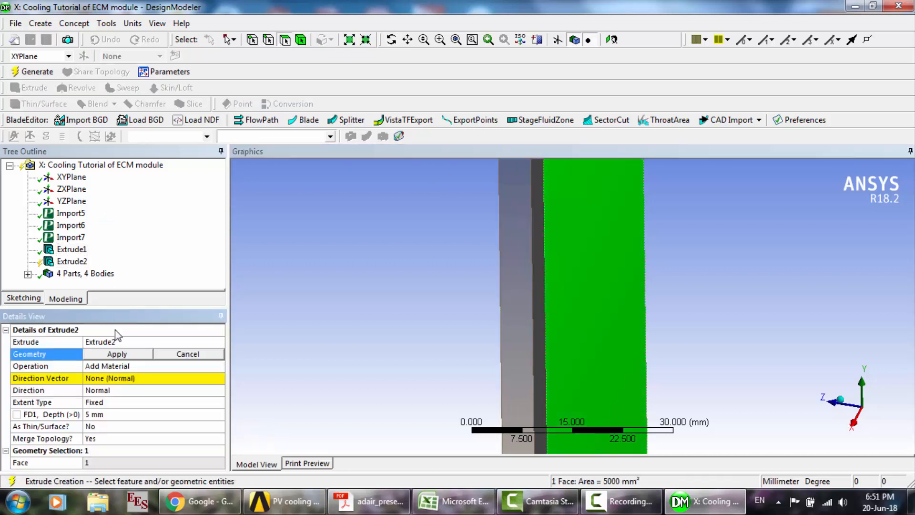
{"action": "left_click", "coordinate": [117, 354]}
{"action": "double_click", "coordinate": [119, 367]}
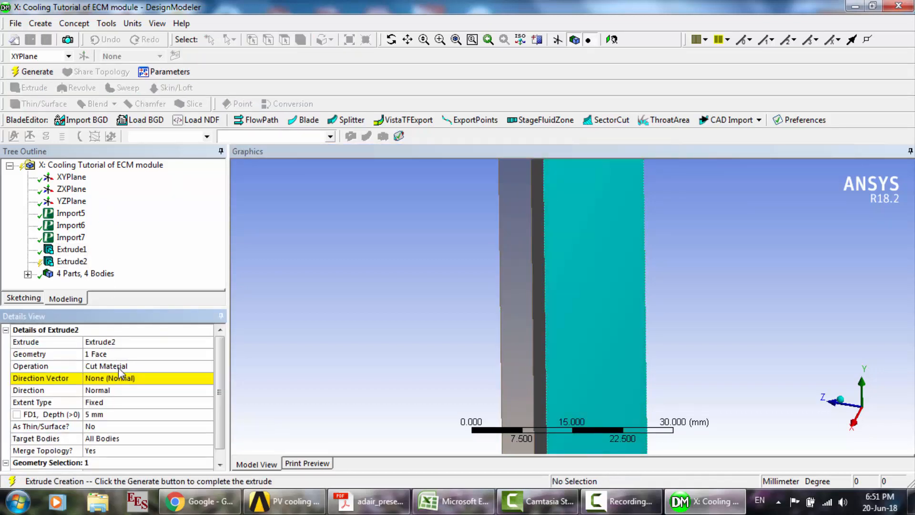
{"action": "left_click", "coordinate": [151, 366]}
{"action": "left_click", "coordinate": [153, 366]}
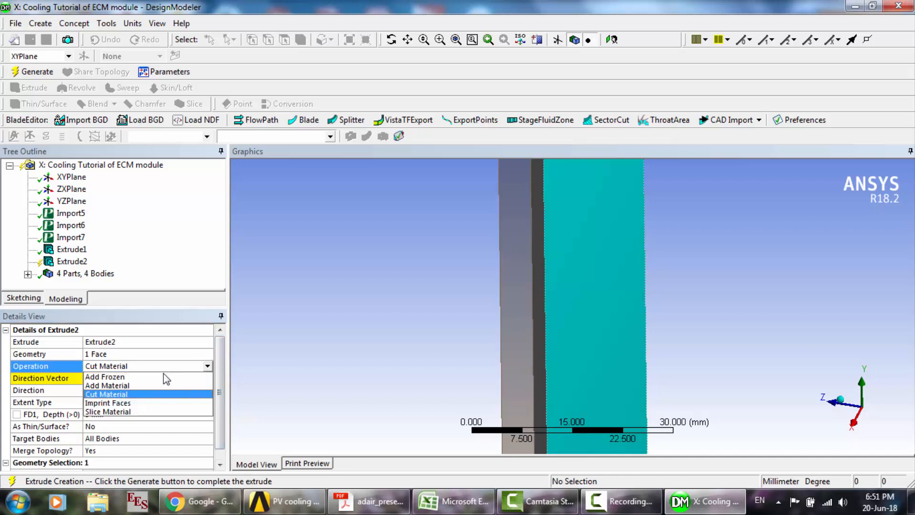
{"action": "left_click", "coordinate": [154, 377]}
- Set the second extrusion's direction vector to the thickness edge at the cell's upper corner and generate the 5 mm body
{"action": "left_click", "coordinate": [119, 379]}
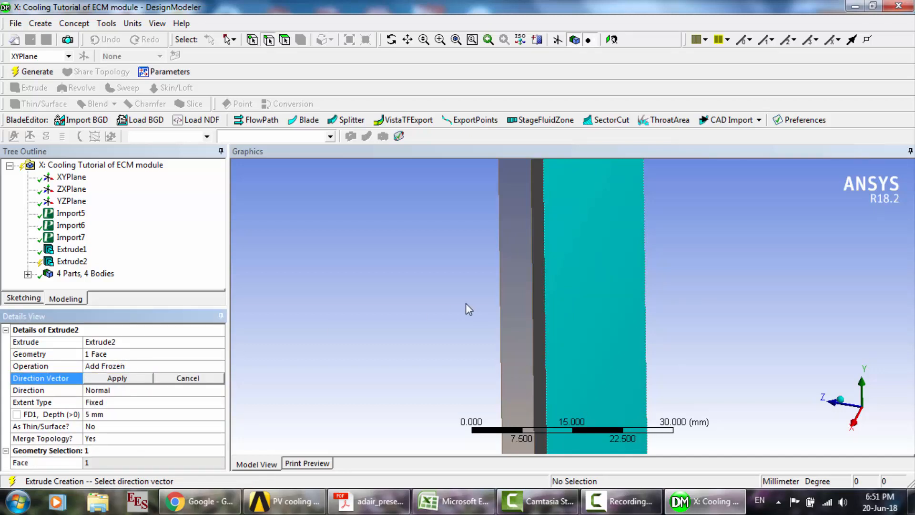
{"action": "scroll", "coordinate": [465, 304], "scroll_direction": "down", "scroll_amount": 5}
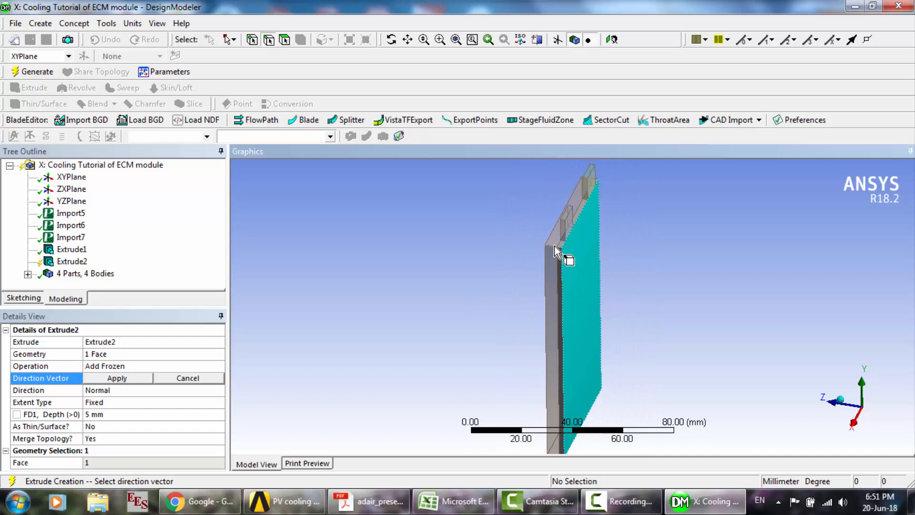
{"action": "left_click", "coordinate": [556, 248]}
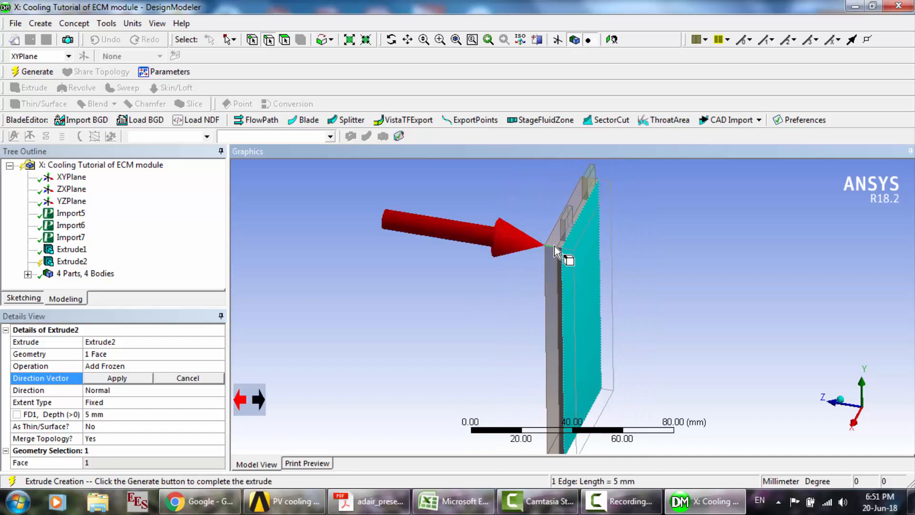
{"action": "left_click", "coordinate": [122, 378]}
{"action": "left_click", "coordinate": [55, 72]}
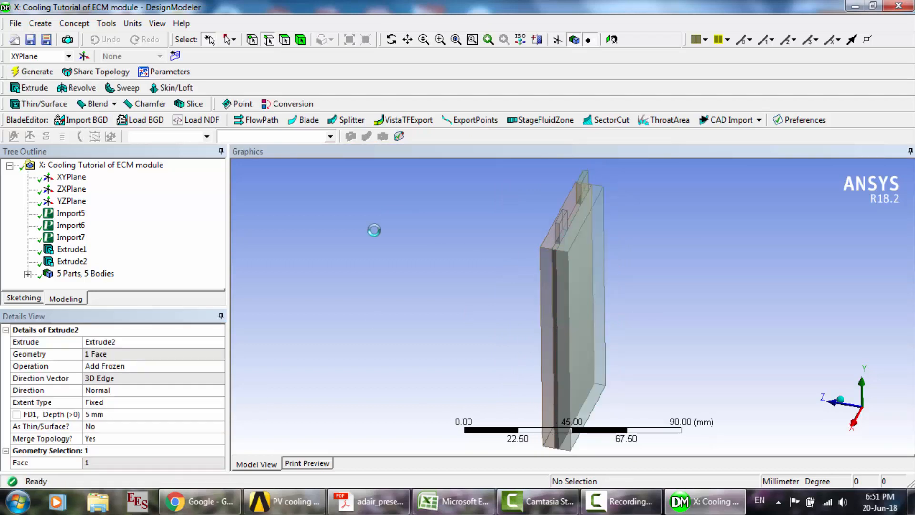
{"action": "scroll", "coordinate": [459, 251], "scroll_direction": "up", "scroll_amount": 5}
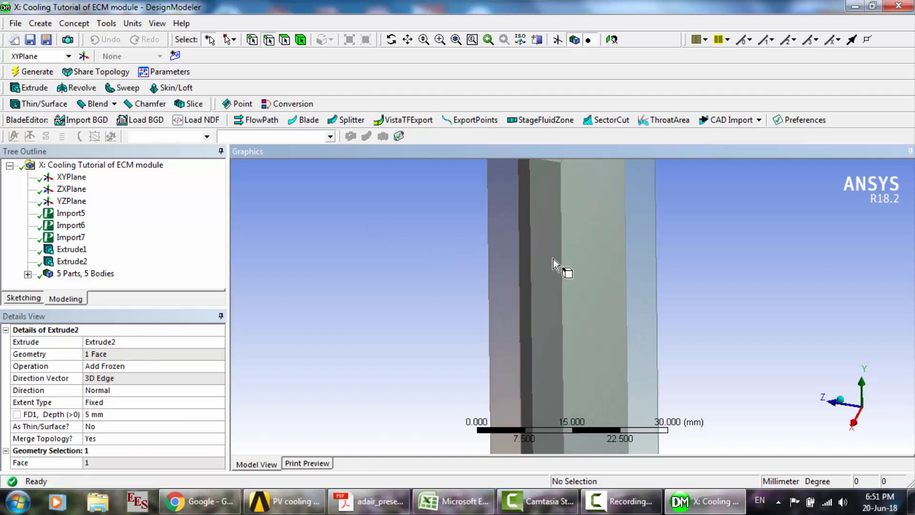
- Close the geometry editor and refresh the Mesh cell of the Cooling Tutorial of ECM module system
{"action": "left_click", "coordinate": [899, 8]}
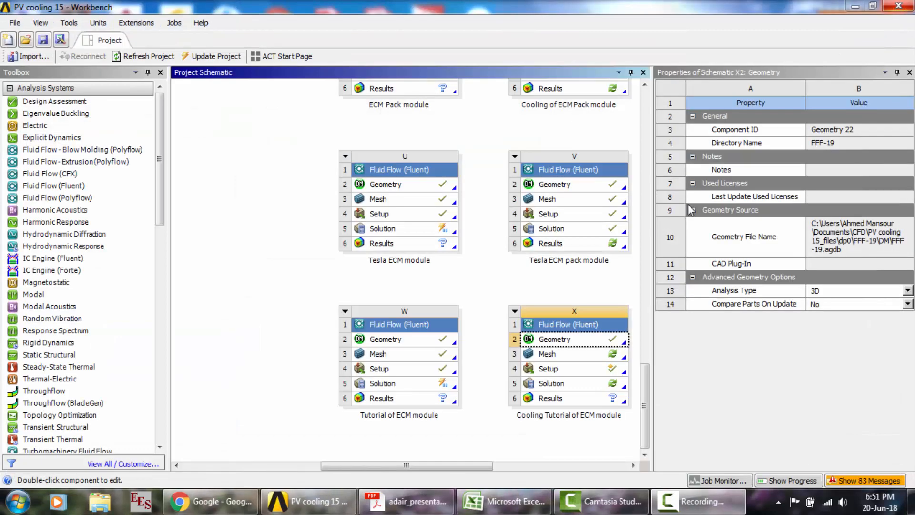
{"action": "left_click", "coordinate": [564, 357]}
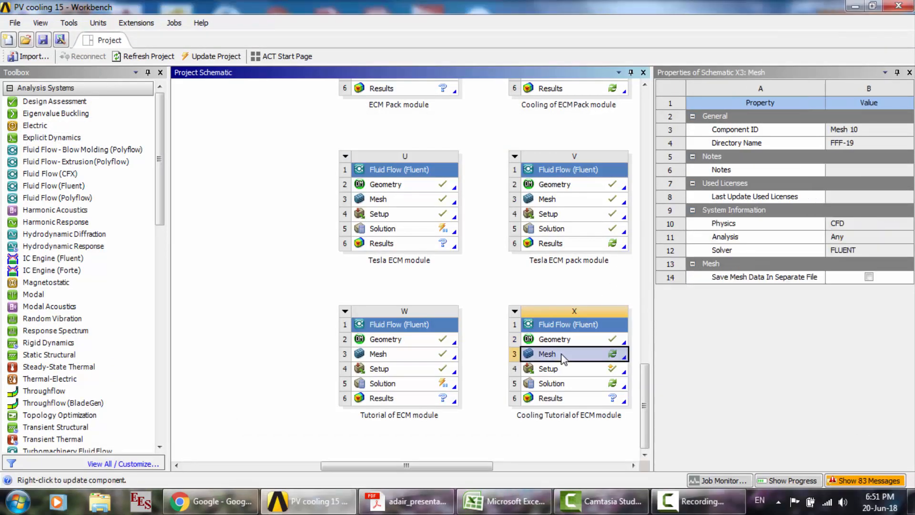
{"action": "right_click", "coordinate": [563, 358]}
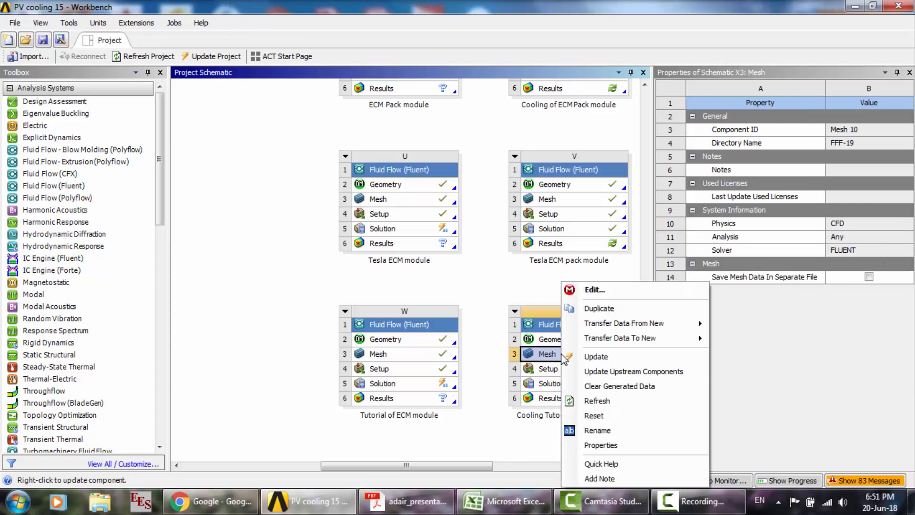
{"action": "left_click", "coordinate": [606, 402]}
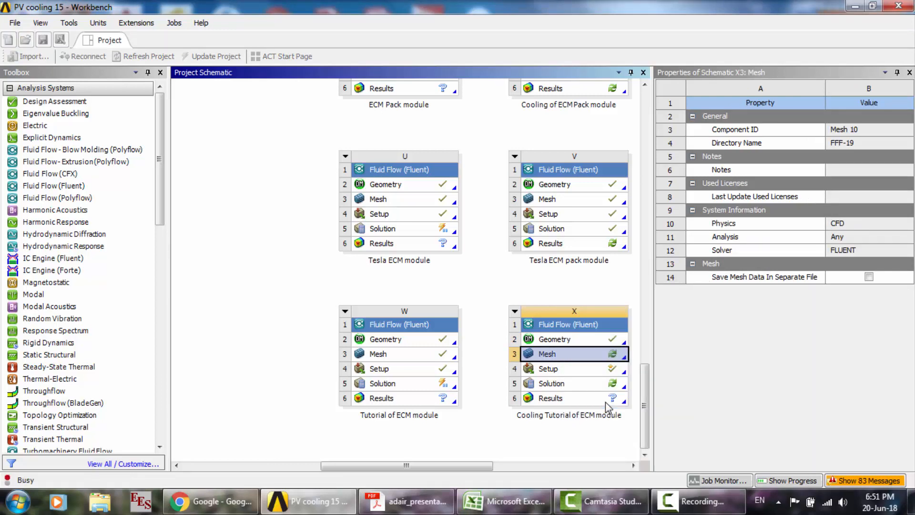
{"action": "left_click", "coordinate": [699, 501]}
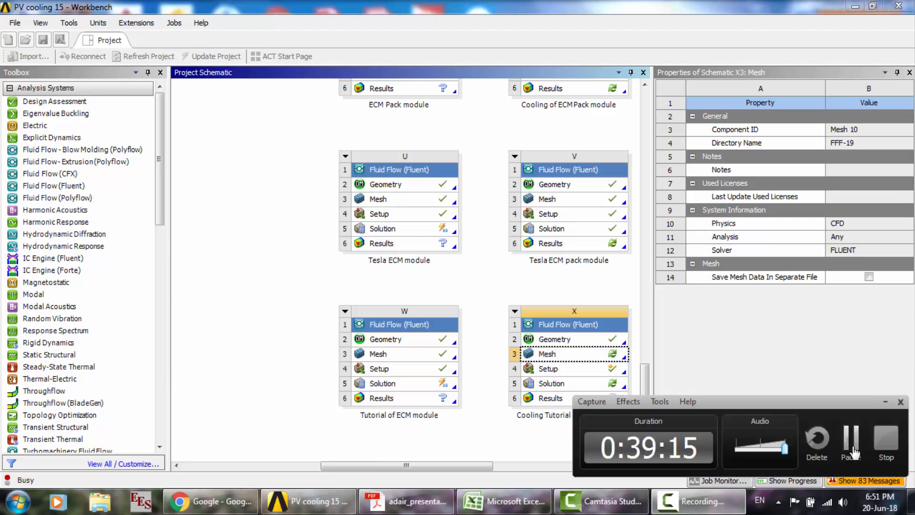
{"action": "left_click", "coordinate": [852, 445]}
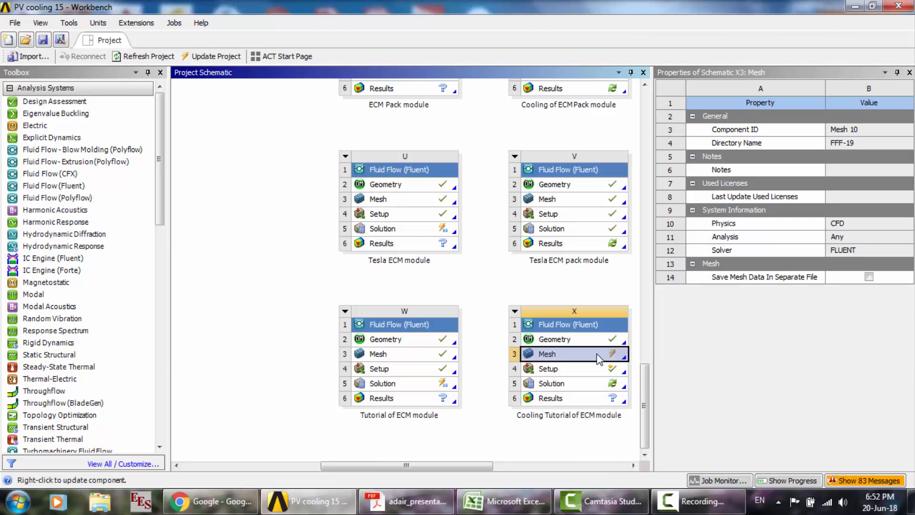
- Open the refreshed Mesh cell for editing and update the mesh of the cell with its two cooling layers
{"action": "right_click", "coordinate": [599, 359]}
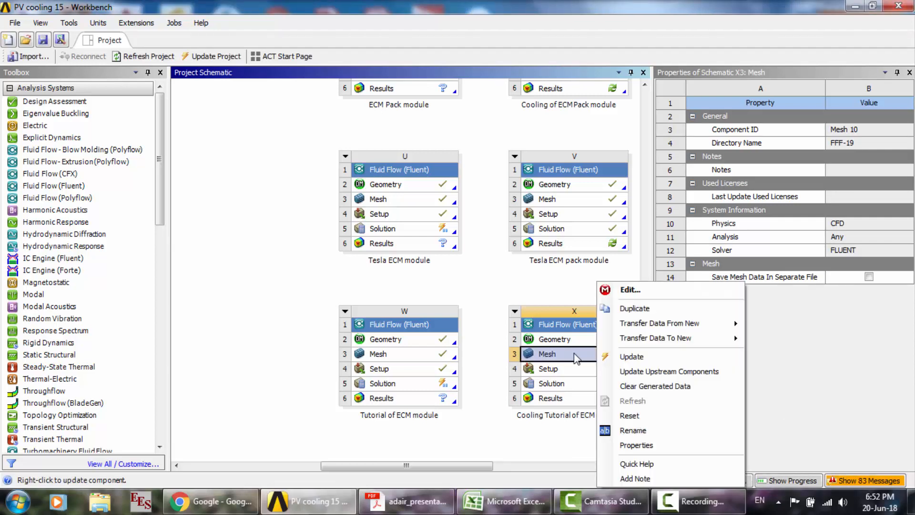
{"action": "double_click", "coordinate": [574, 354]}
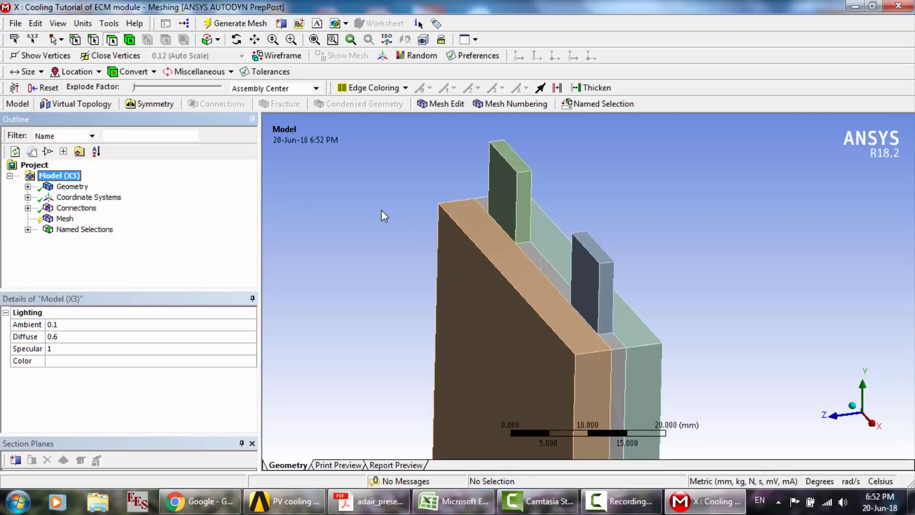
{"action": "left_click", "coordinate": [65, 219]}
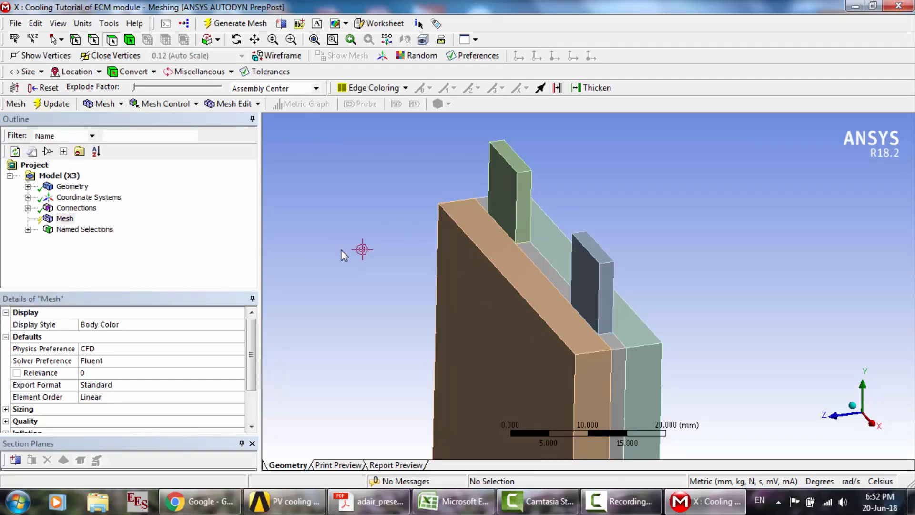
{"action": "scroll", "coordinate": [341, 250], "scroll_direction": "down", "scroll_amount": 5}
{"action": "left_click", "coordinate": [65, 219]}
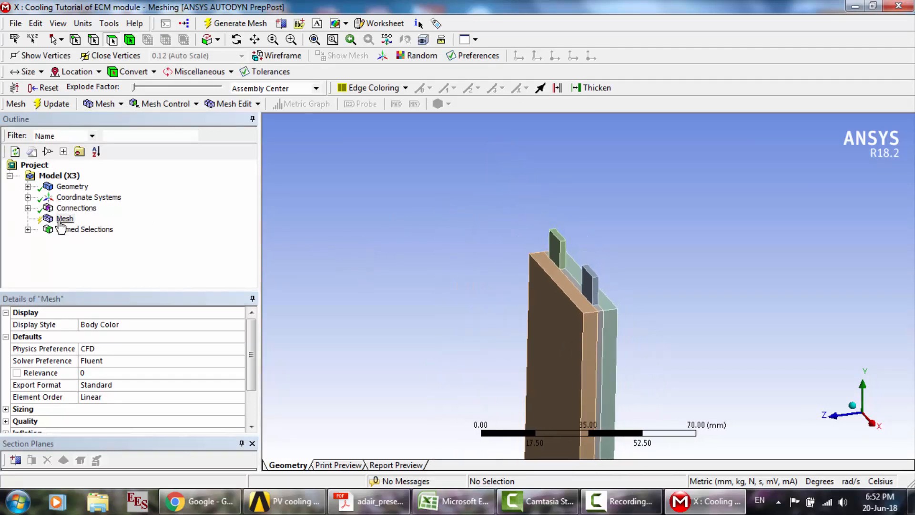
{"action": "left_click", "coordinate": [62, 104]}
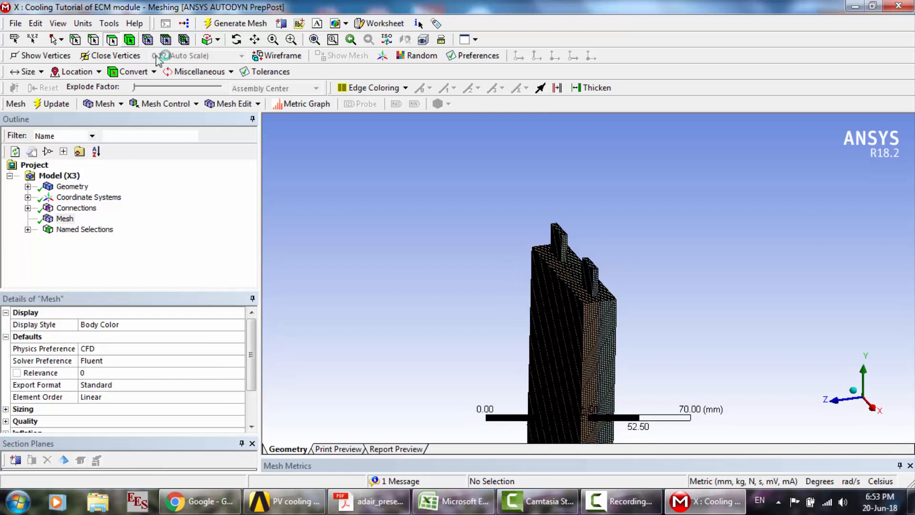
- Create the named selection Fluid1 from the cooling layer body on the cell's negative Z side
{"action": "left_click", "coordinate": [613, 322]}
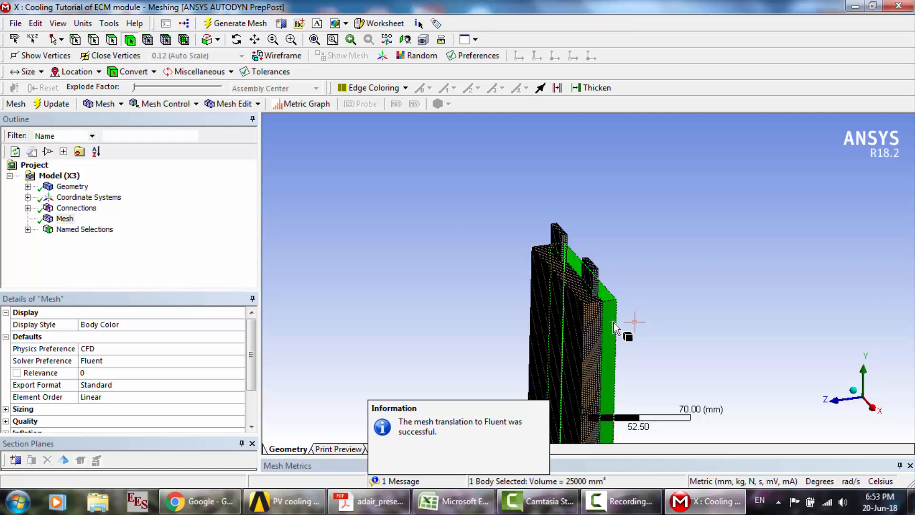
{"action": "scroll", "coordinate": [613, 322], "scroll_direction": "up", "scroll_amount": 3}
{"action": "right_click", "coordinate": [628, 330]}
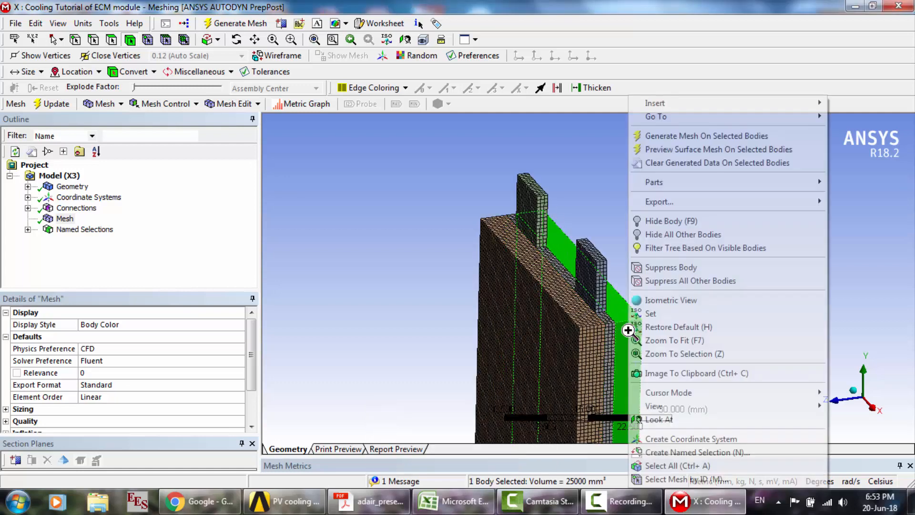
{"action": "left_click", "coordinate": [676, 452]}
{"action": "type", "text": "Fluid1"}
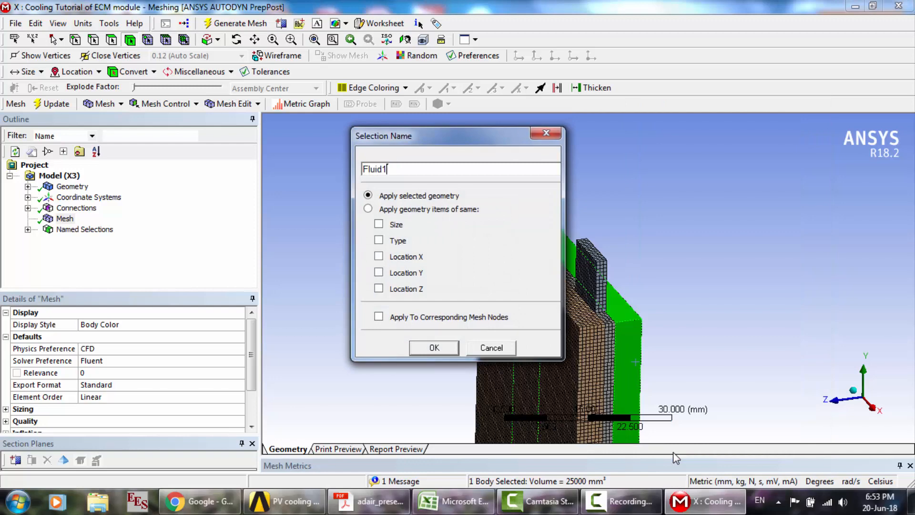
{"action": "key", "text": "Return"}
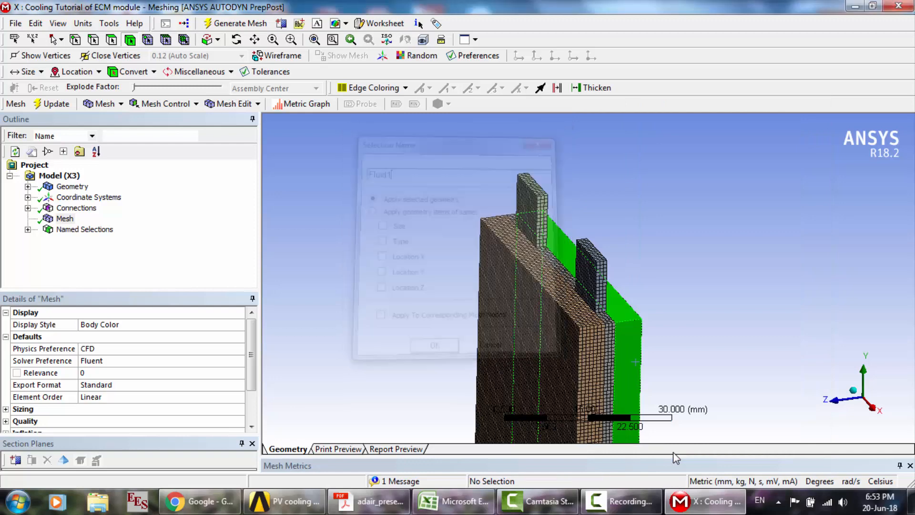
- Create a second Fluid named selection from the cooling layer body on the cell's positive Z side
{"action": "left_click", "coordinate": [585, 364]}
{"action": "right_click", "coordinate": [585, 365]}
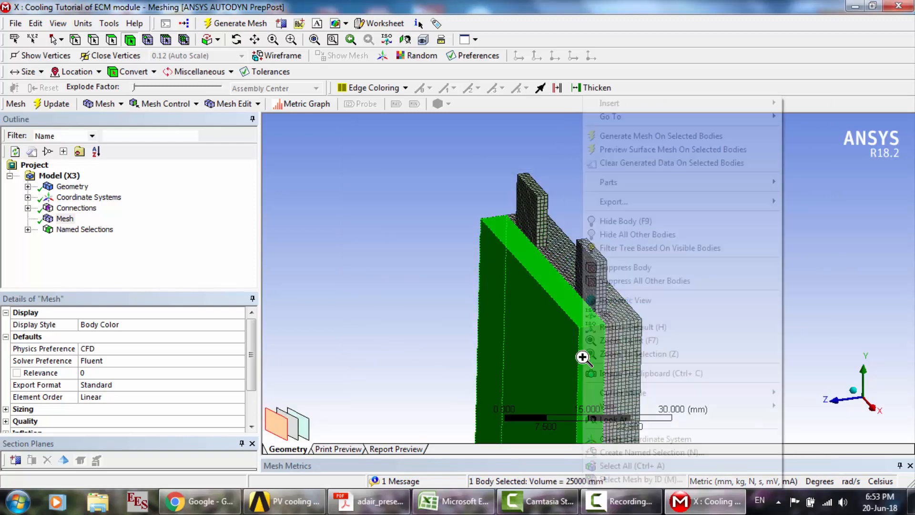
{"action": "left_click", "coordinate": [636, 453]}
{"action": "type", "text": "F"}
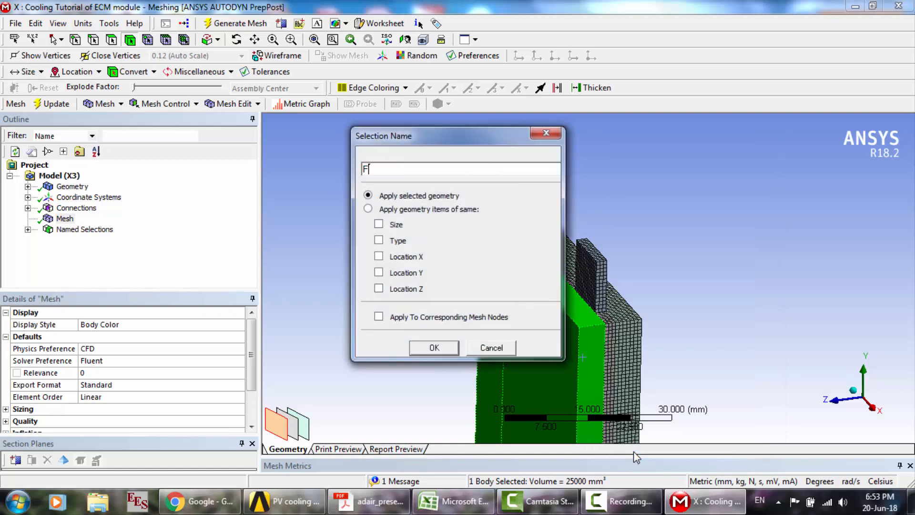
{"action": "type", "text": "luid"}
{"action": "key", "text": "Return"}
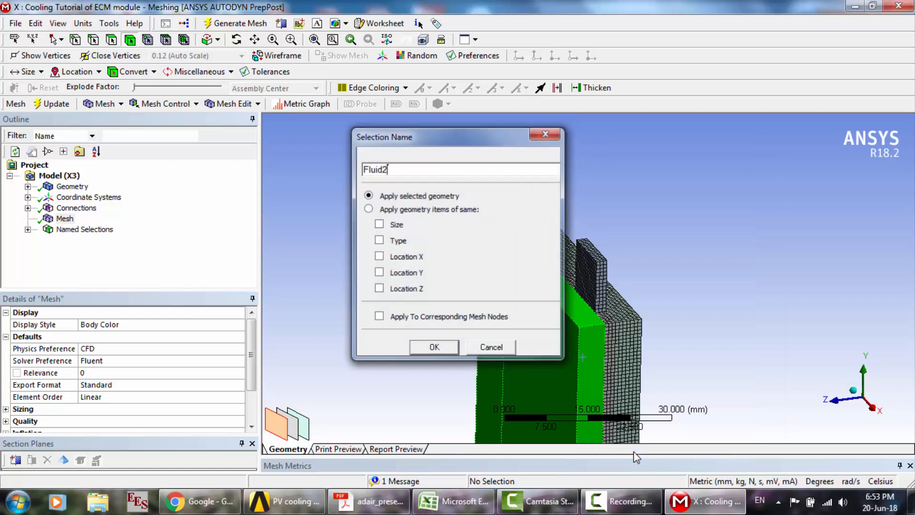
- Create the named selection Inlet1 from the narrow positive X face of the cooling layer on the negative Z side
{"action": "left_click", "coordinate": [111, 40]}
{"action": "left_click", "coordinate": [632, 363]}
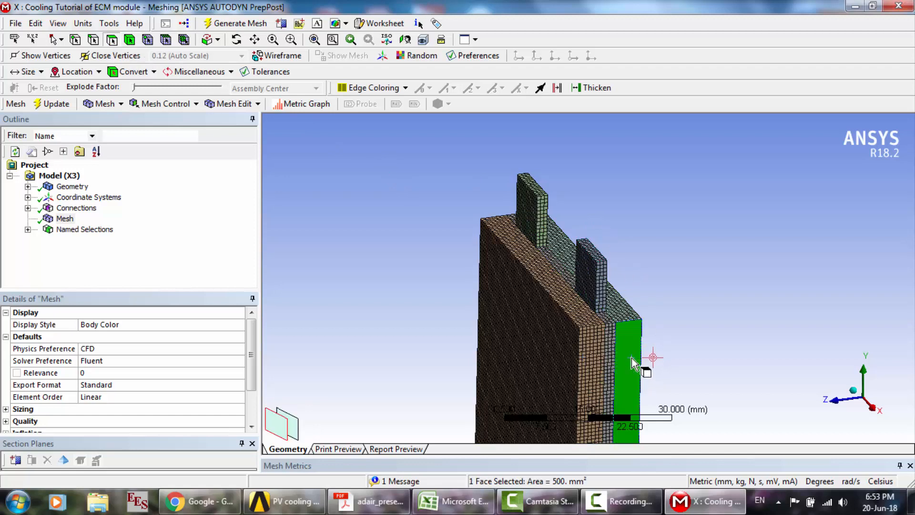
{"action": "right_click", "coordinate": [633, 364]}
{"action": "left_click", "coordinate": [689, 453]}
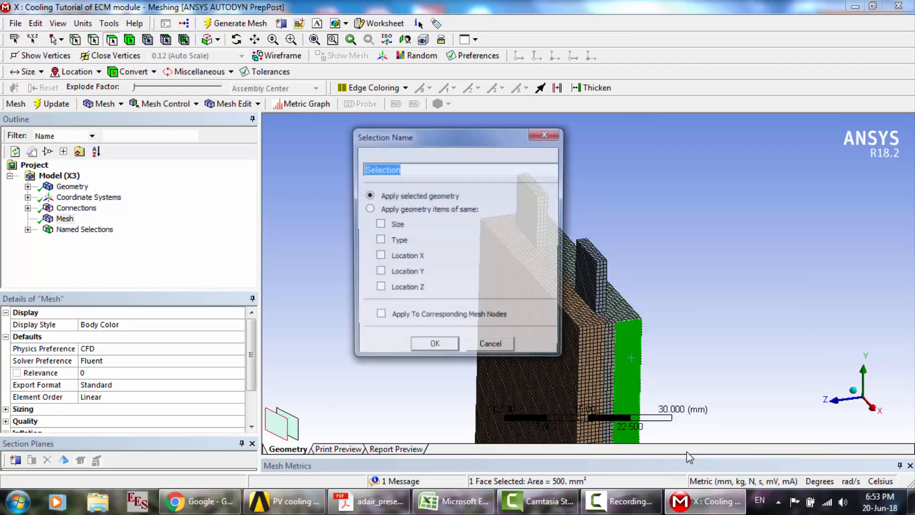
{"action": "key", "text": "Return"}
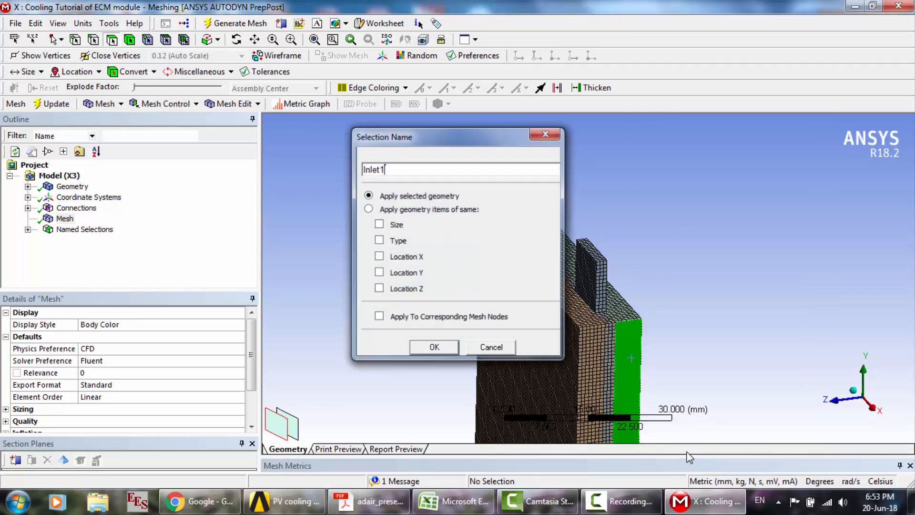
- Create the named selection Inlet3 from the narrow positive X face of the cooling layer on the positive Z side
{"action": "left_click", "coordinate": [588, 389]}
{"action": "right_click", "coordinate": [587, 390]}
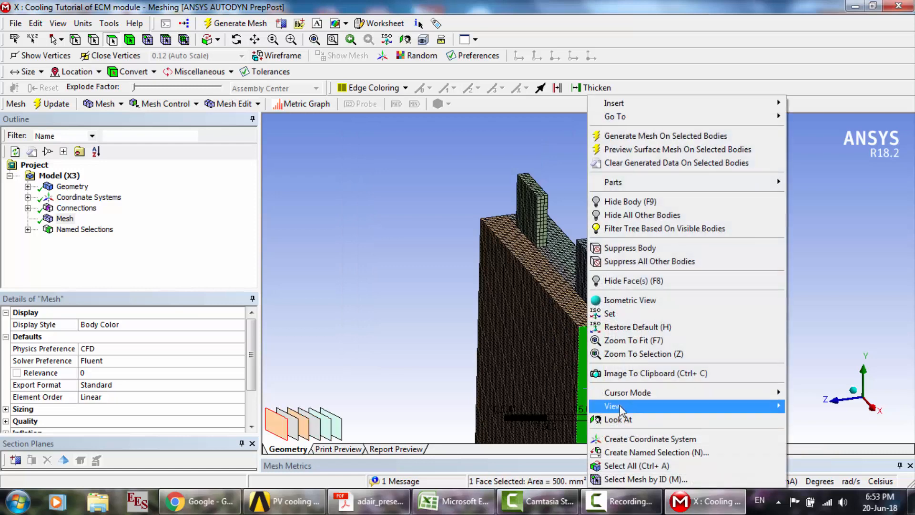
{"action": "left_click", "coordinate": [635, 450]}
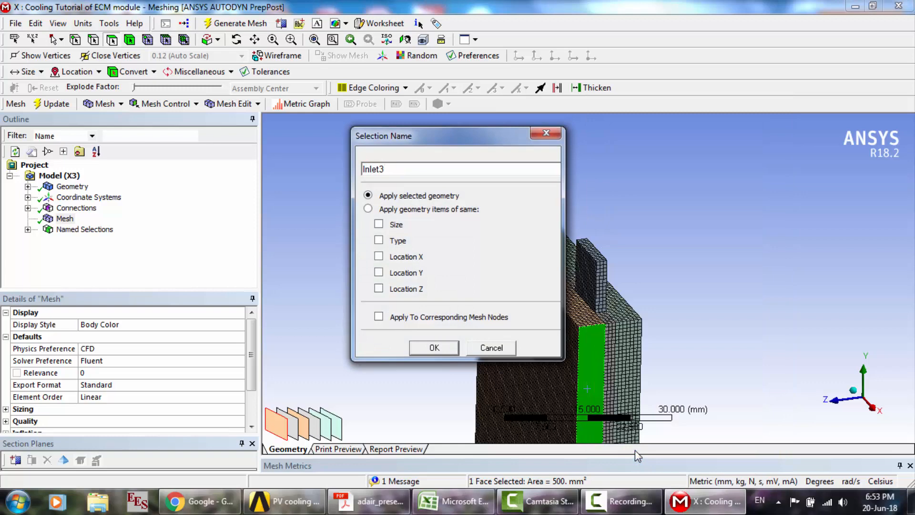
{"action": "key", "text": "Return"}
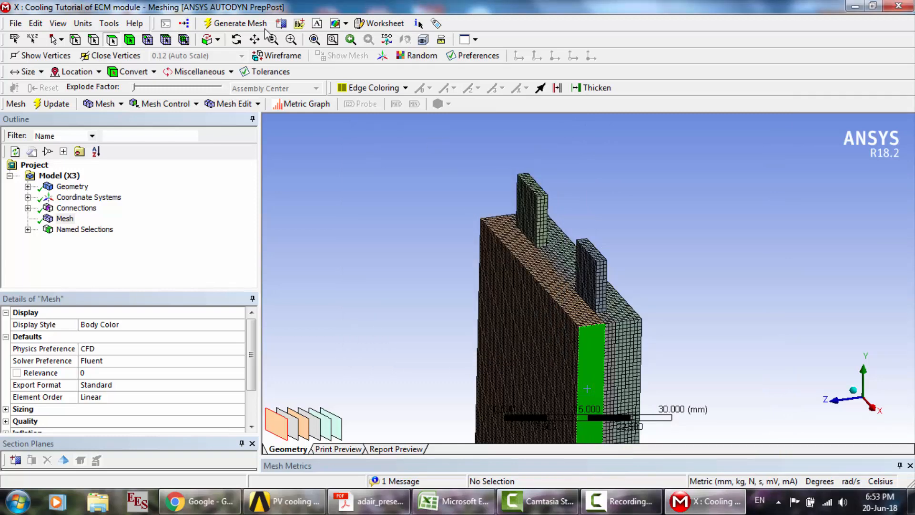
- Create the named selection Outlet1 from the narrow negative X face of the cooling layer on the negative Z side
{"action": "left_click", "coordinate": [236, 40]}
{"action": "left_click_drag", "start_coordinate": [555, 252], "coordinate": [293, 253]}
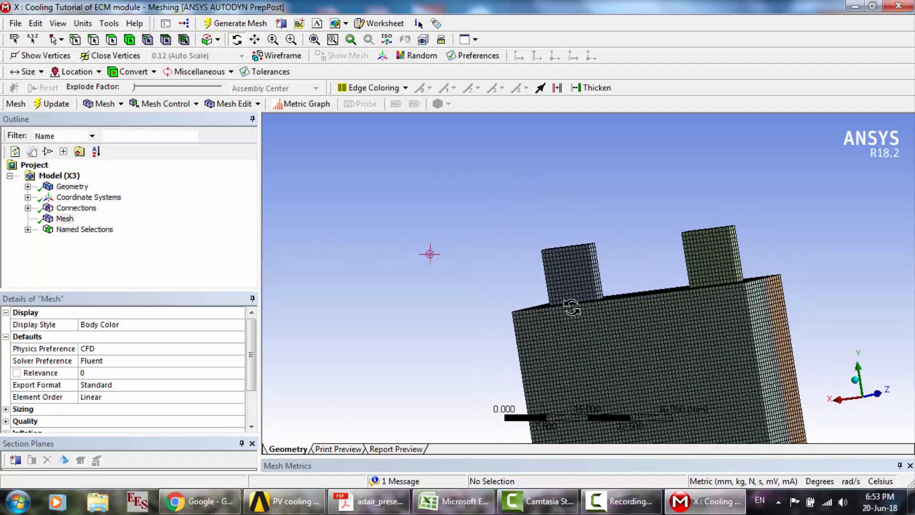
{"action": "left_click_drag", "start_coordinate": [715, 344], "coordinate": [630, 351]}
{"action": "scroll", "coordinate": [631, 351], "scroll_direction": "up", "scroll_amount": 3}
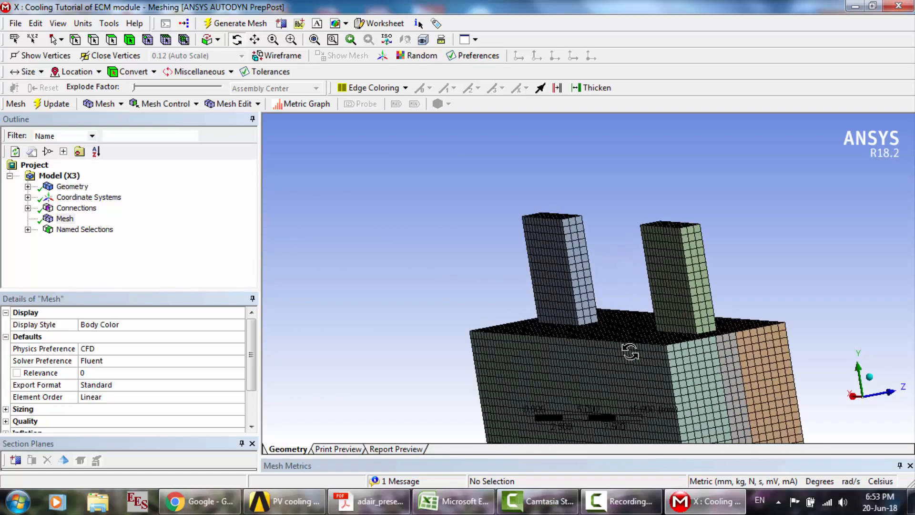
{"action": "scroll", "coordinate": [631, 351], "scroll_direction": "up", "scroll_amount": 1}
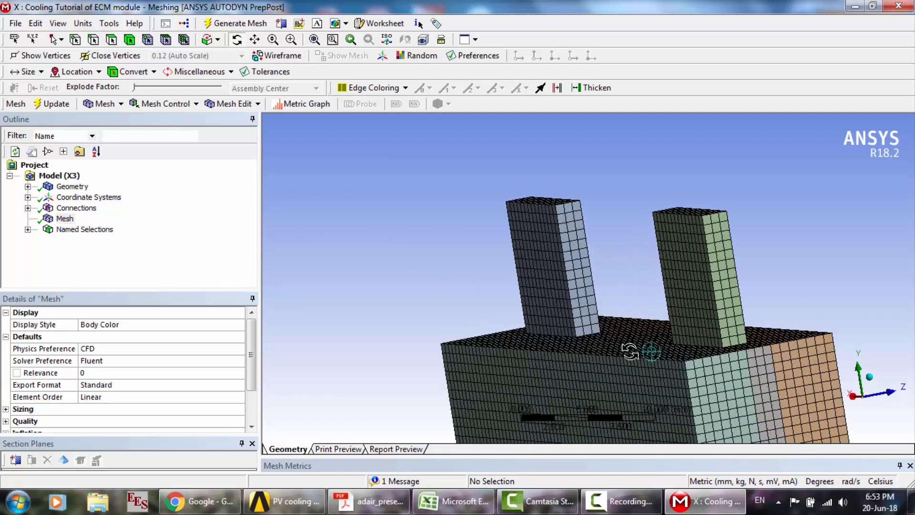
{"action": "left_click", "coordinate": [111, 41]}
{"action": "left_click", "coordinate": [690, 376]}
{"action": "right_click", "coordinate": [690, 377]}
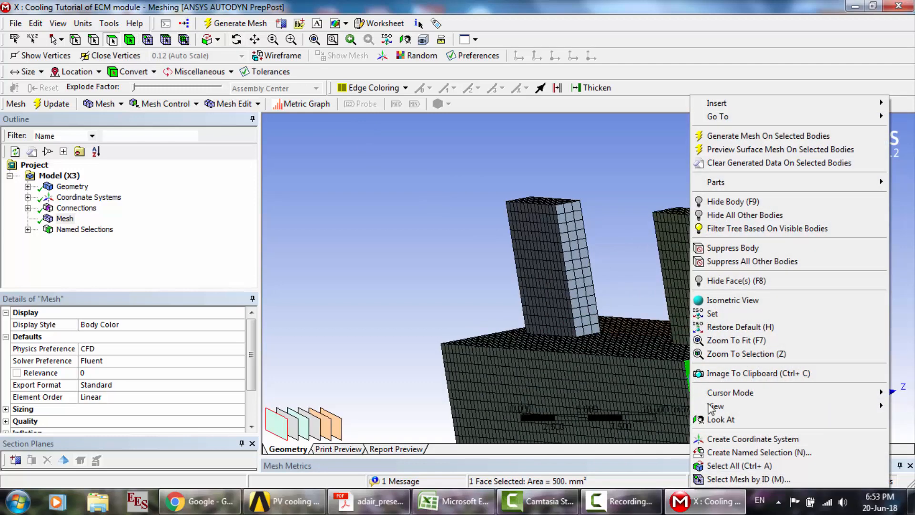
{"action": "left_click", "coordinate": [724, 452]}
{"action": "type", "text": "O"}
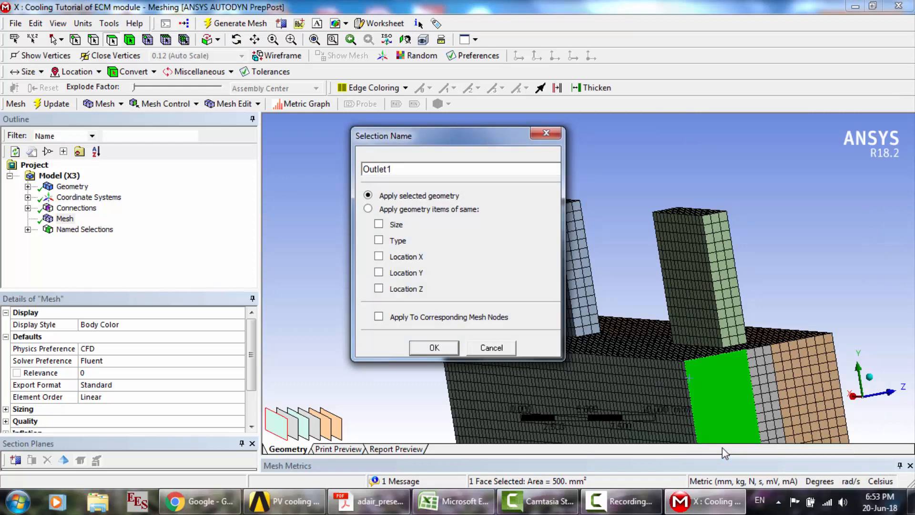
{"action": "type", "text": "utlet1"}
{"action": "key", "text": "Return"}
- Create the named selection Outlet2 from the narrow negative X face of the cooling layer on the positive Z side
{"action": "left_click", "coordinate": [814, 400]}
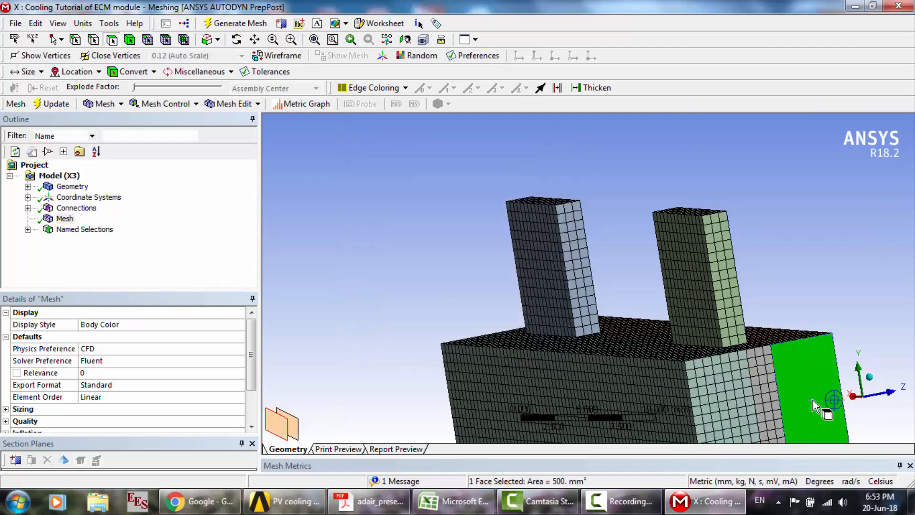
{"action": "right_click", "coordinate": [813, 400]}
{"action": "left_click", "coordinate": [793, 364]}
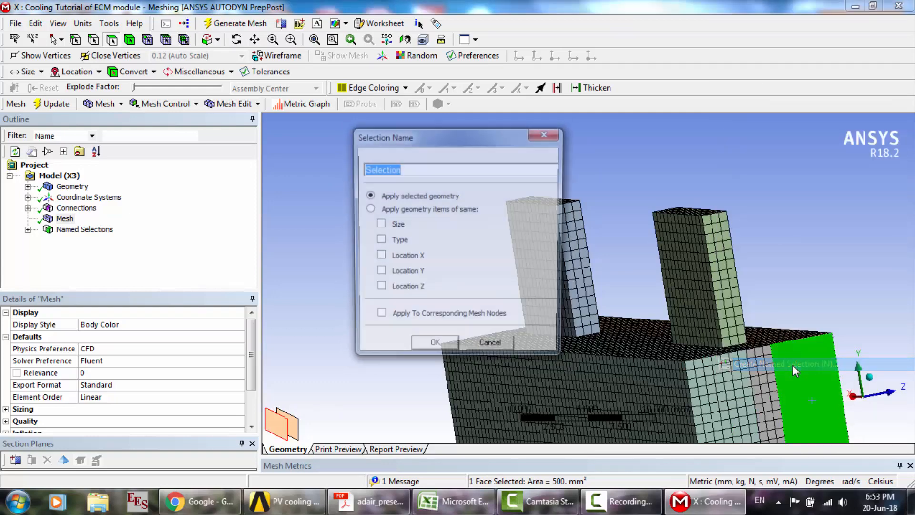
{"action": "type", "text": "Outlet"}
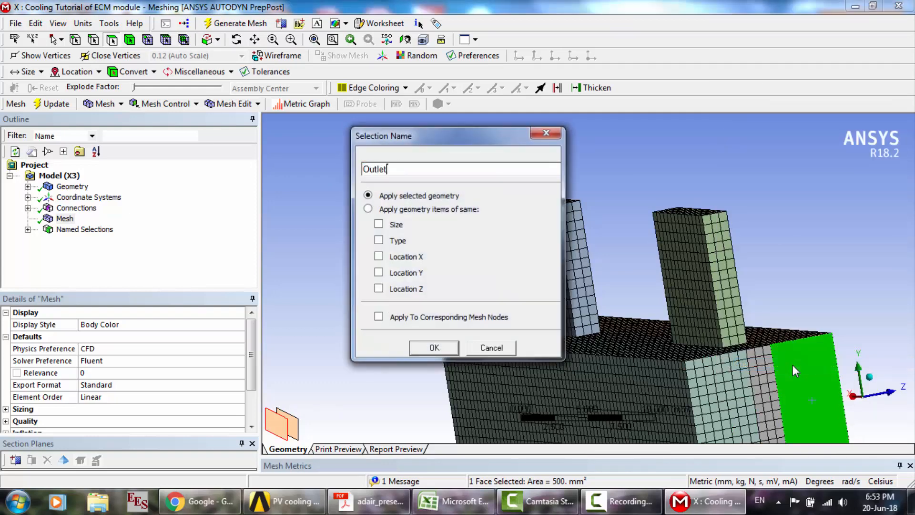
{"action": "key", "text": "Return"}
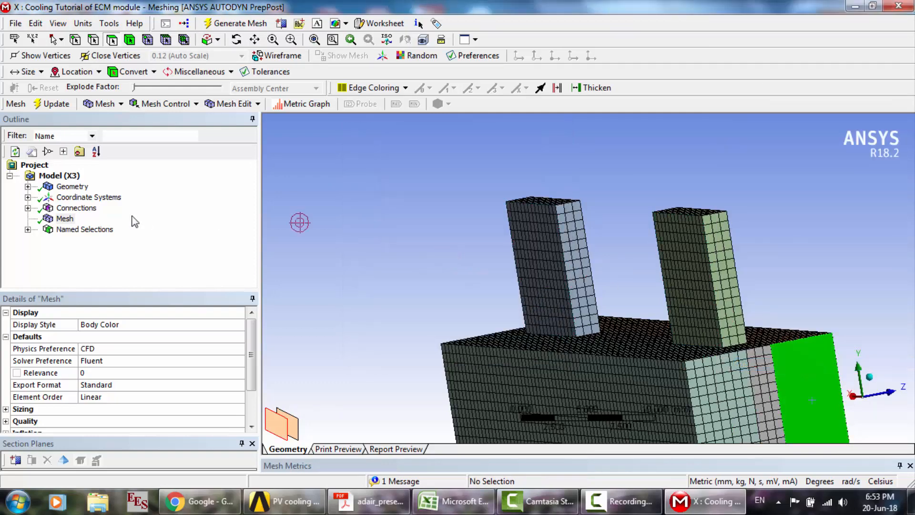
- Review the list of named selections and the node and element statistics of the mesh
{"action": "left_click", "coordinate": [28, 229]}
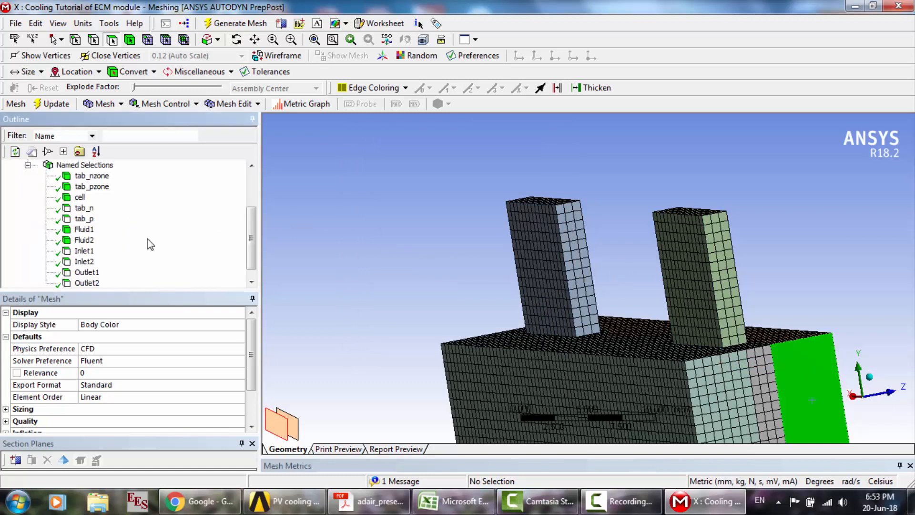
{"action": "left_click_drag", "start_coordinate": [252, 252], "coordinate": [251, 258]}
{"action": "left_click", "coordinate": [251, 411]}
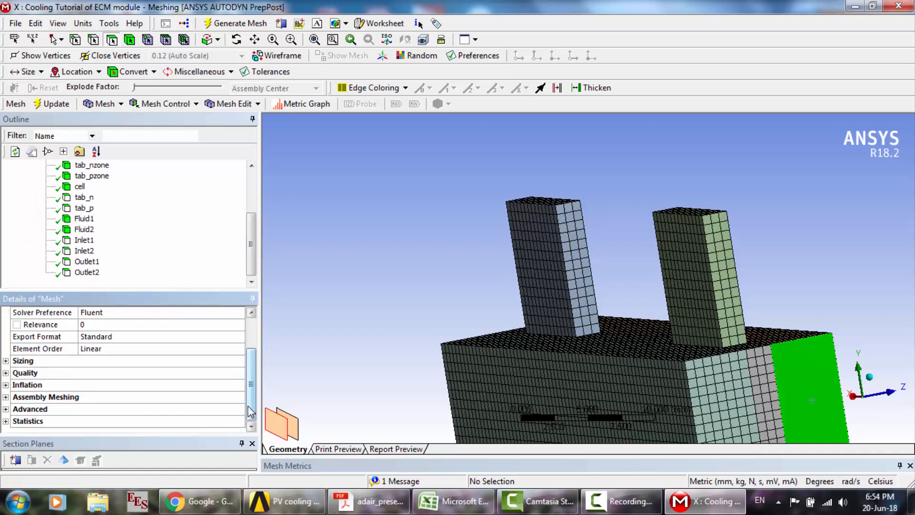
{"action": "left_click", "coordinate": [5, 421]}
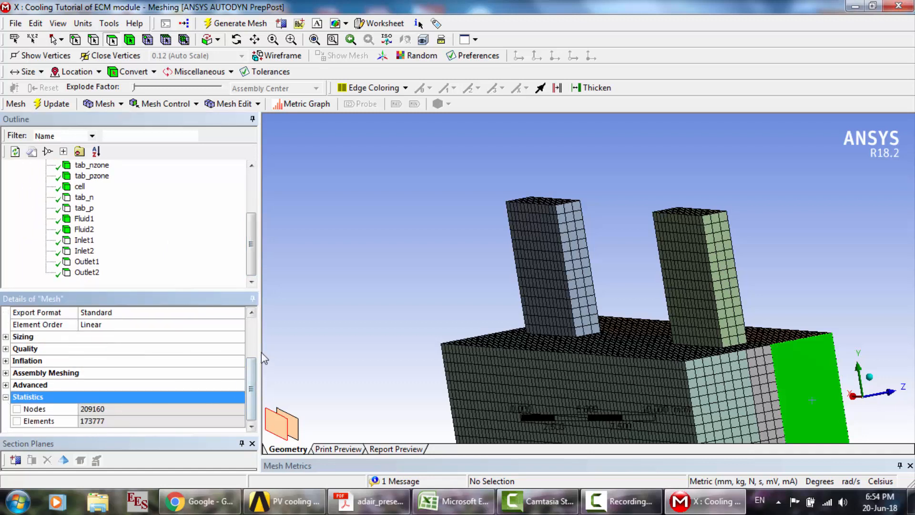
{"action": "left_click", "coordinate": [250, 341]}
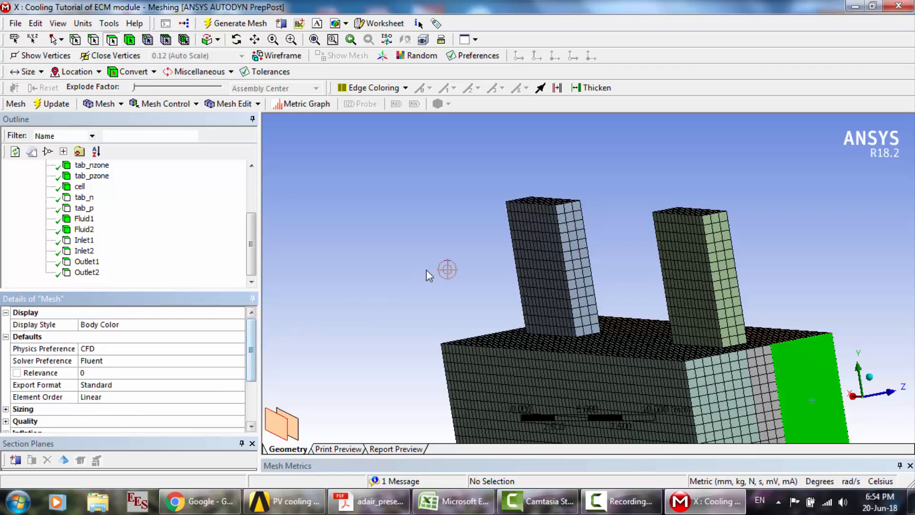
- Close the meshing window and update the Mesh cell of the Cooling Tutorial of ECM module system in Workbench
{"action": "left_click", "coordinate": [905, 7]}
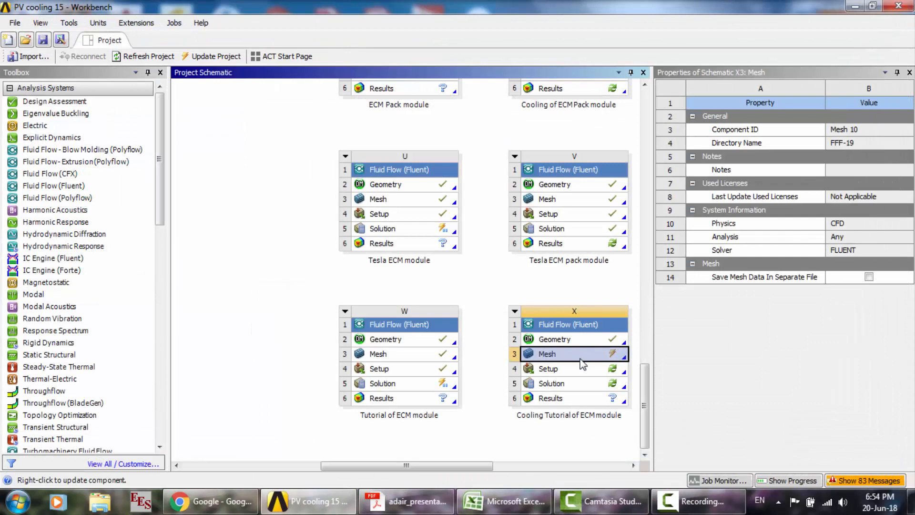
{"action": "right_click", "coordinate": [581, 362]}
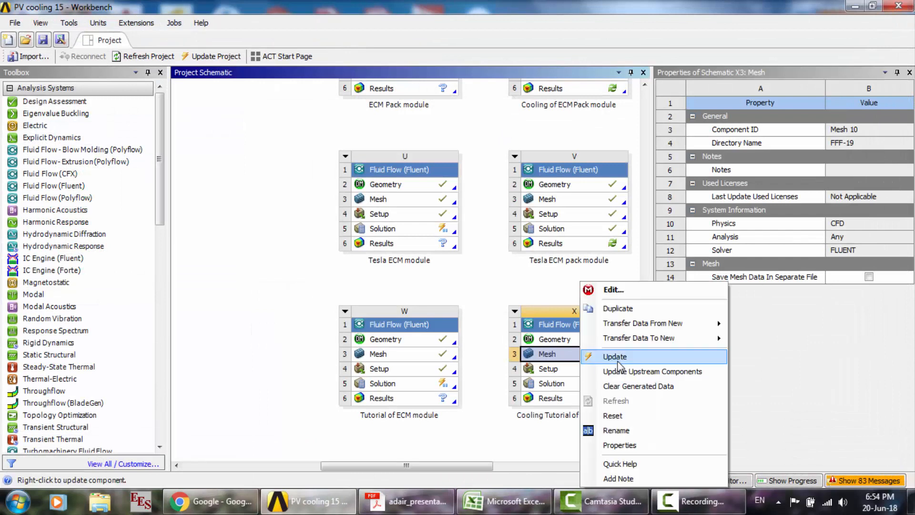
{"action": "left_click", "coordinate": [613, 352]}
{"action": "left_click", "coordinate": [691, 502]}
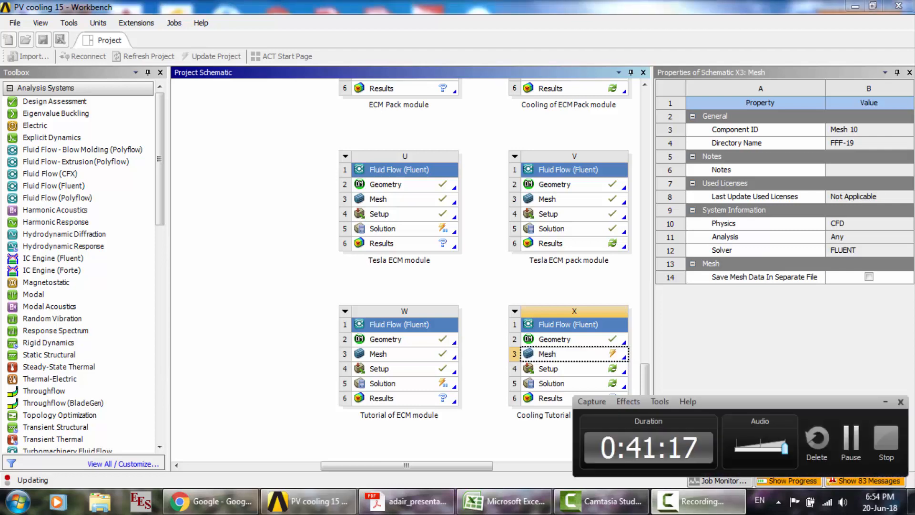
{"action": "left_click", "coordinate": [846, 436]}
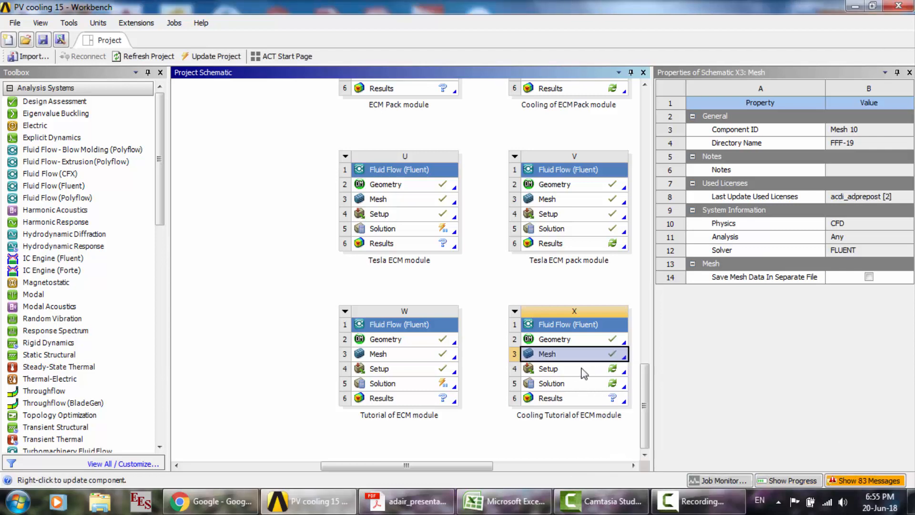
- Reset the Setup cell of the Cooling Tutorial of ECM module system
{"action": "left_click", "coordinate": [572, 368]}
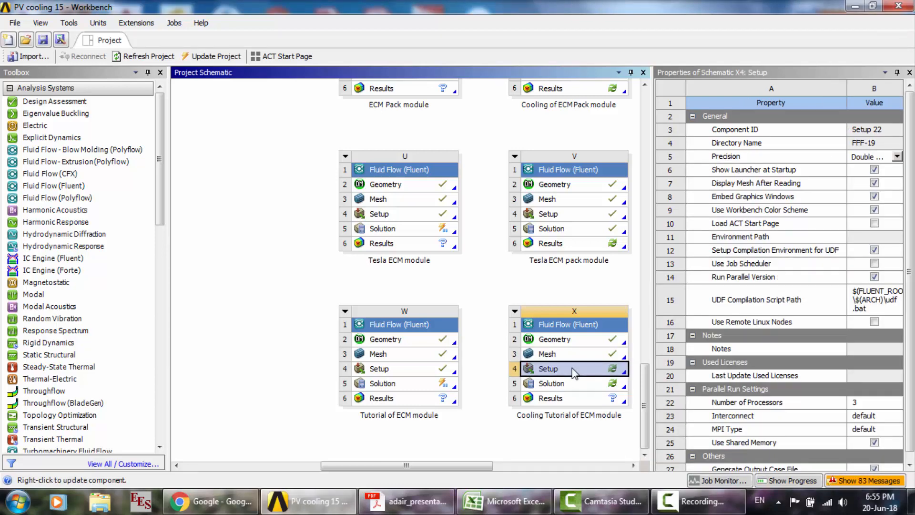
{"action": "right_click", "coordinate": [574, 373]}
{"action": "left_click", "coordinate": [612, 417]}
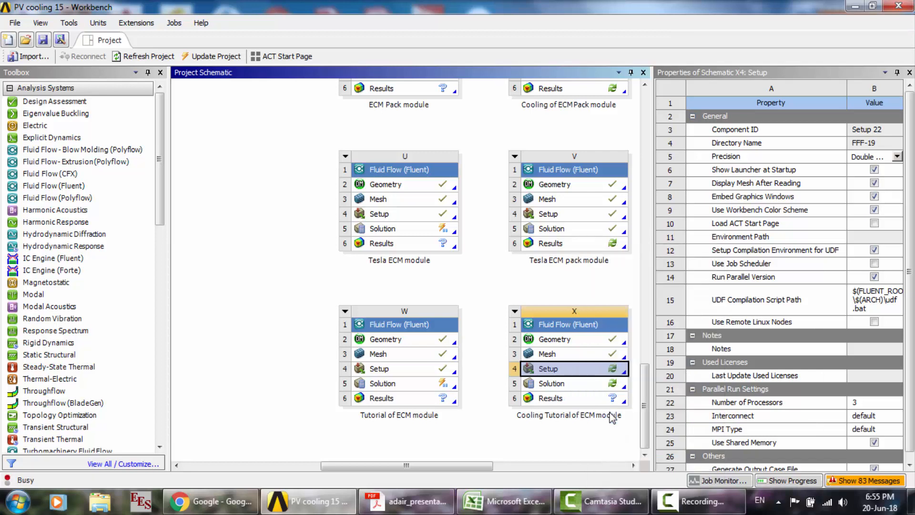
{"action": "key", "text": "Return"}
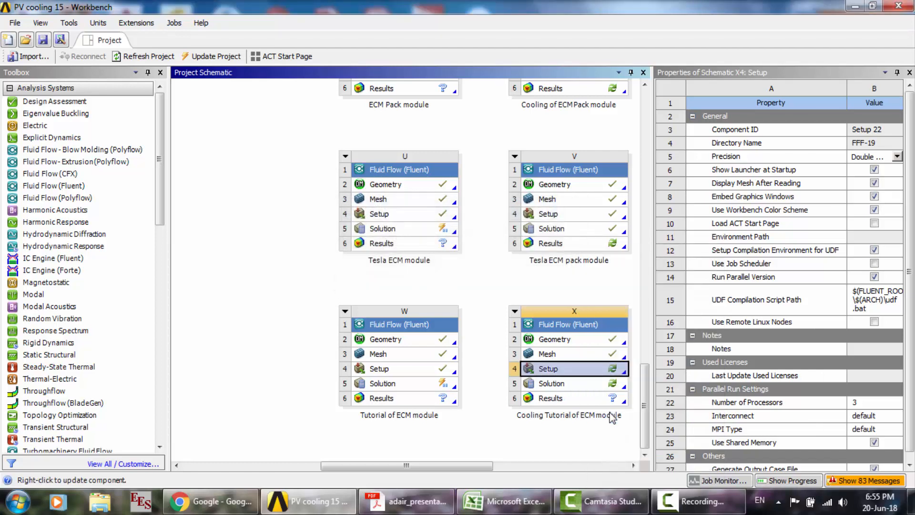
- Launch Fluent from the cooling system's Setup with double precision and parallel processing on 3 local processes
{"action": "double_click", "coordinate": [576, 372]}
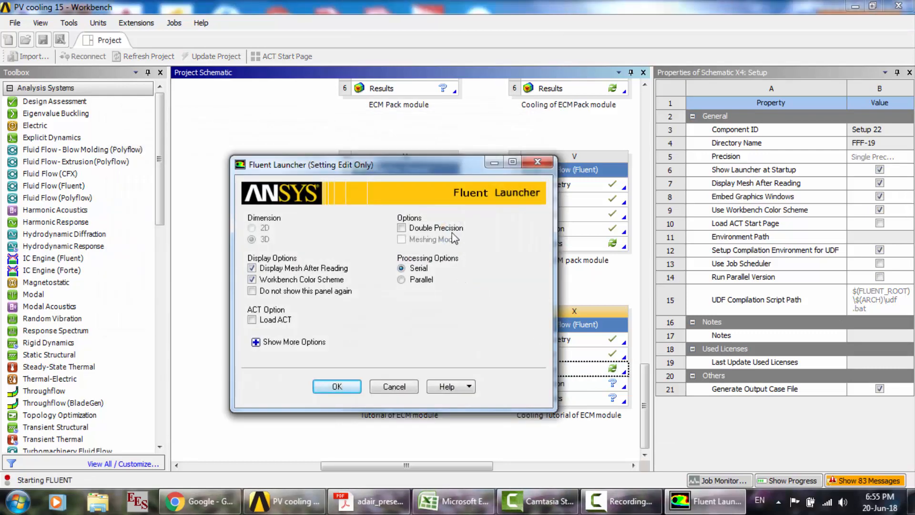
{"action": "left_click", "coordinate": [428, 228]}
{"action": "left_click", "coordinate": [419, 301]}
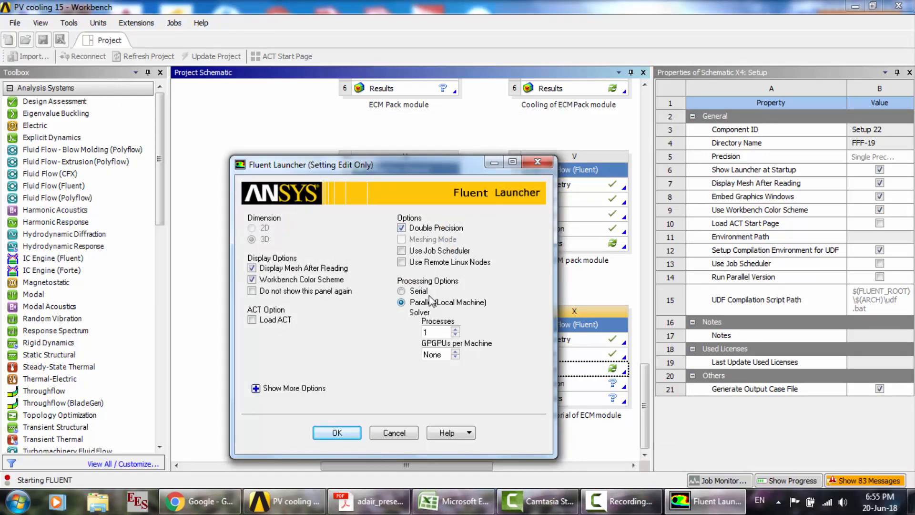
{"action": "double_click", "coordinate": [440, 330]}
{"action": "left_click", "coordinate": [340, 434]}
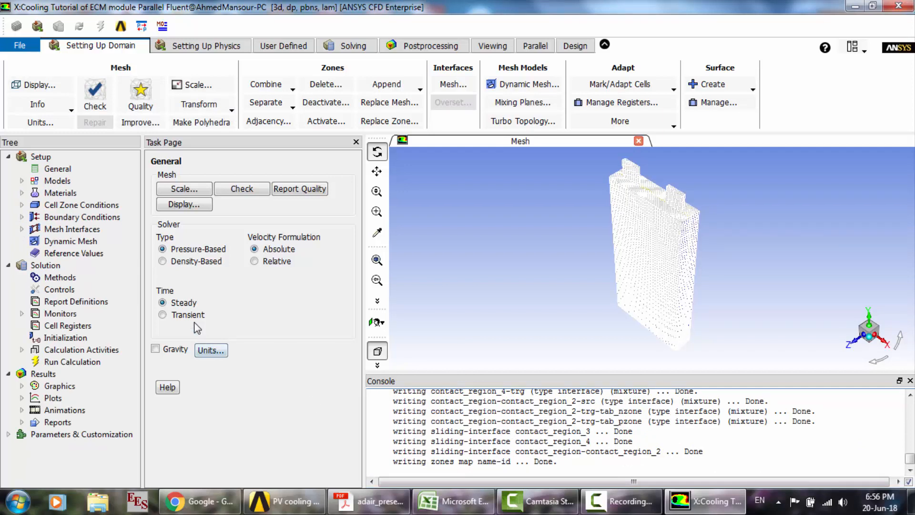
- Set the solver time to Transient and enable the energy equation
{"action": "left_click", "coordinate": [178, 316]}
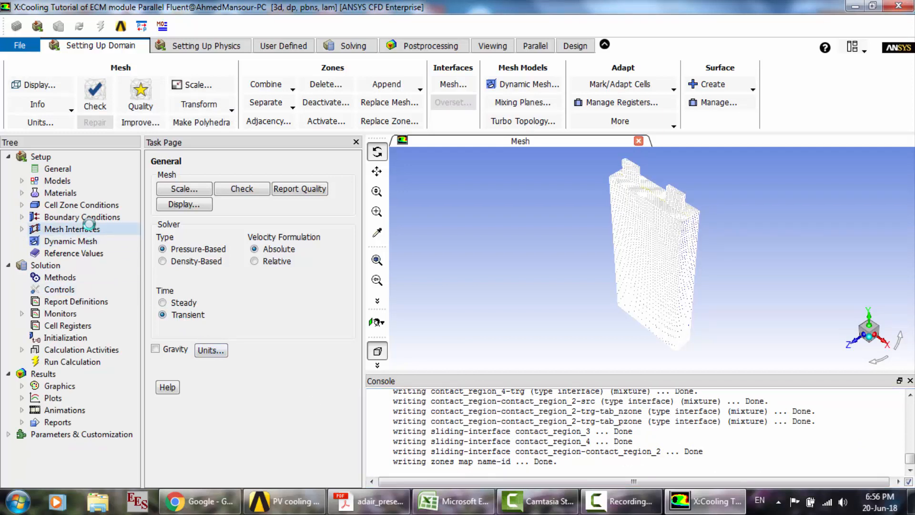
{"action": "double_click", "coordinate": [47, 182]}
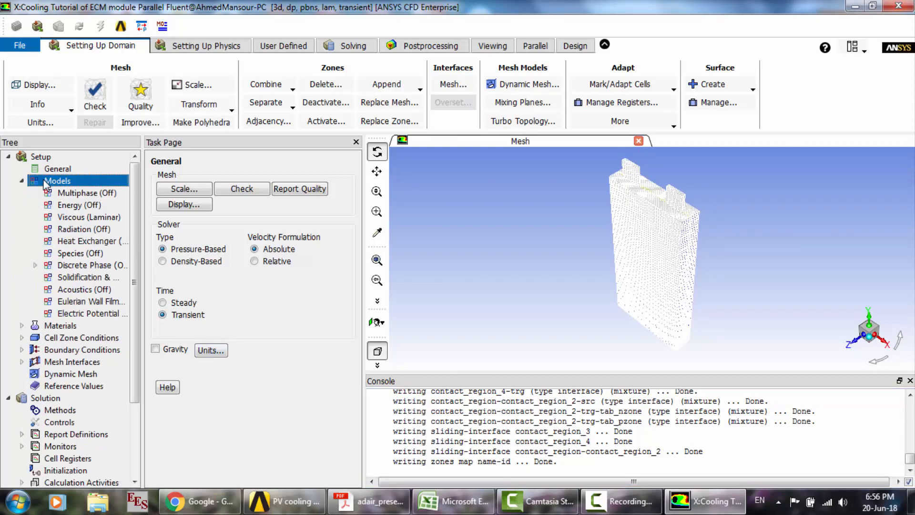
{"action": "double_click", "coordinate": [200, 204]}
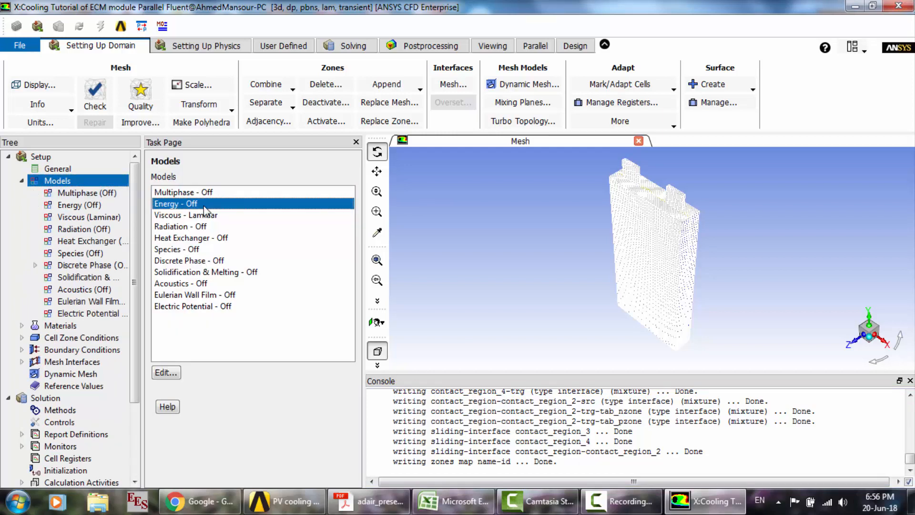
{"action": "left_click", "coordinate": [179, 295]}
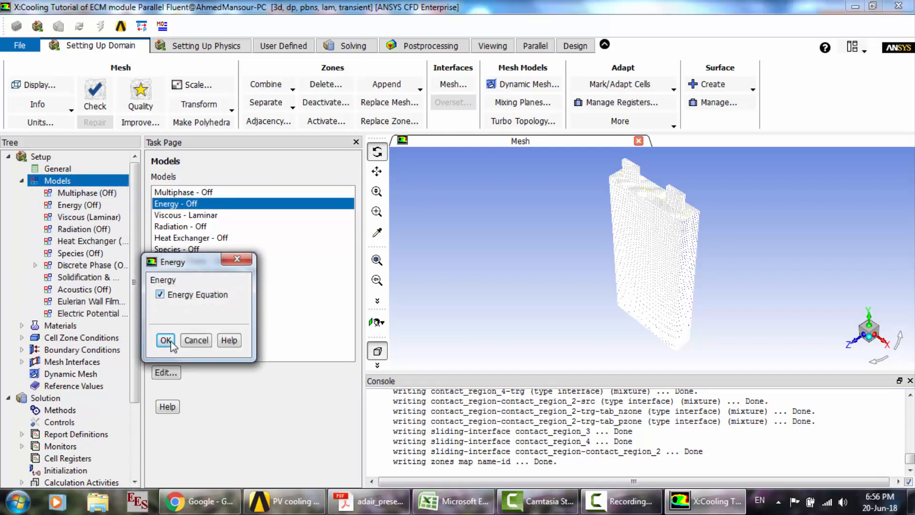
{"action": "left_click", "coordinate": [165, 341]}
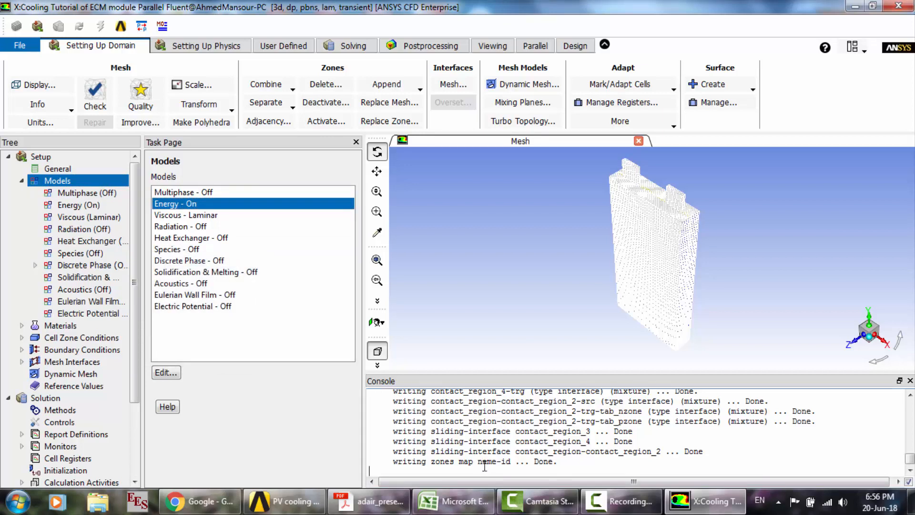
- Load the Dual-Potential MSMD Battery Model add-on, module 8, with a define models addon-module console command
{"action": "type", "text": "ne models addon-module"}
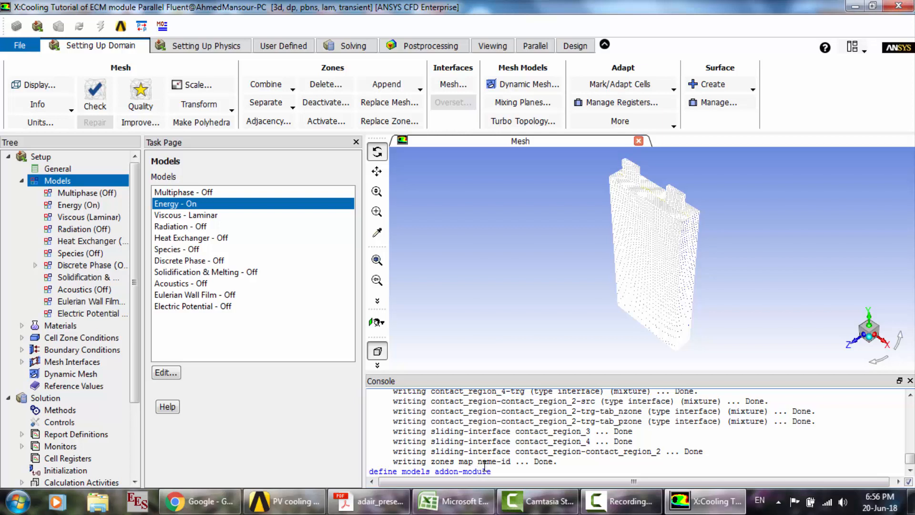
{"action": "key", "text": "Return"}
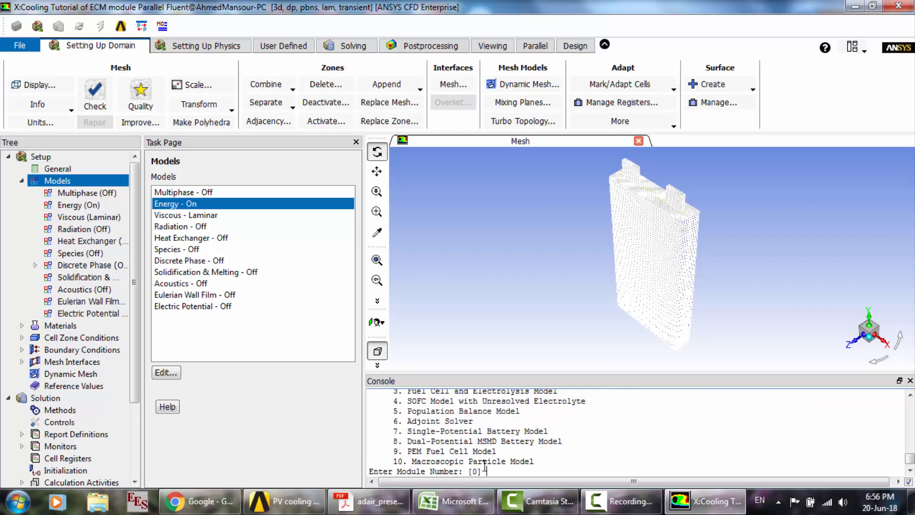
{"action": "key", "text": "Return"}
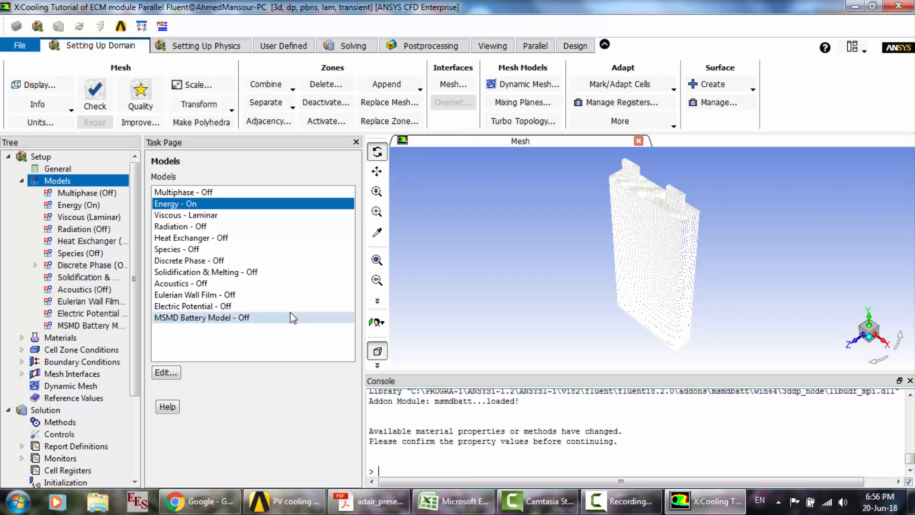
- Enable the MSMD Battery Model and set its C-Rate to .3
{"action": "double_click", "coordinate": [234, 317]}
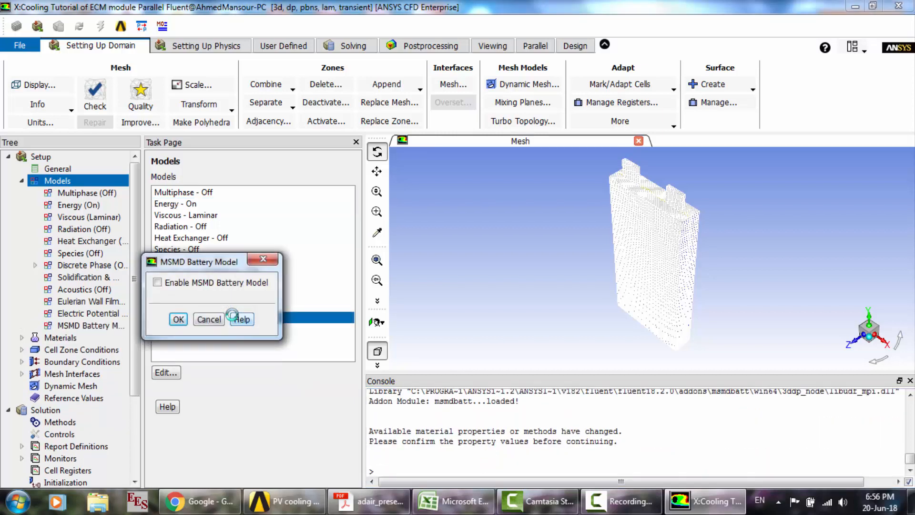
{"action": "left_click", "coordinate": [179, 285]}
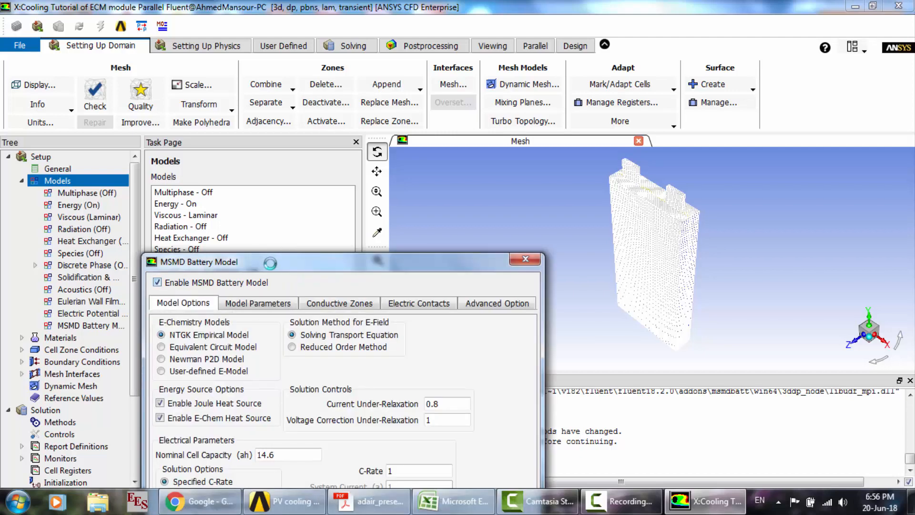
{"action": "left_click_drag", "start_coordinate": [274, 262], "coordinate": [284, 111]}
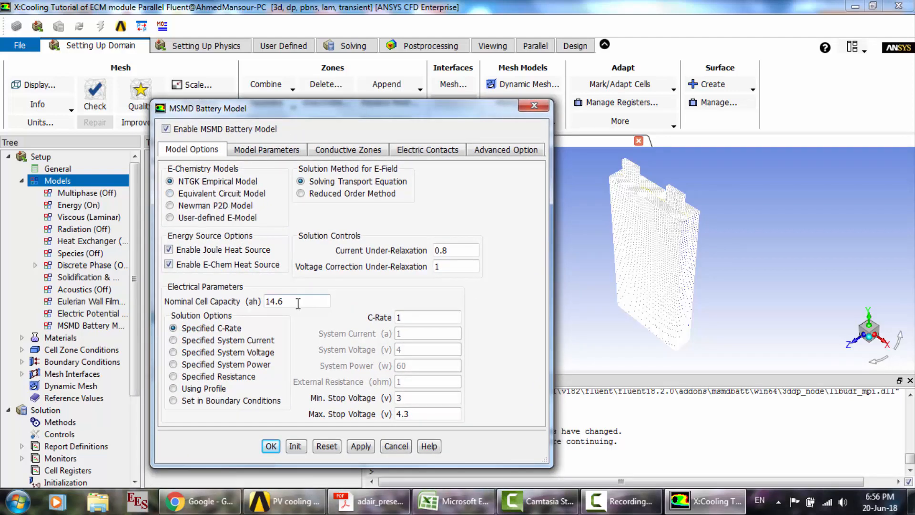
{"action": "left_click_drag", "start_coordinate": [401, 318], "coordinate": [385, 320]}
{"action": "type", "text": ".3"}
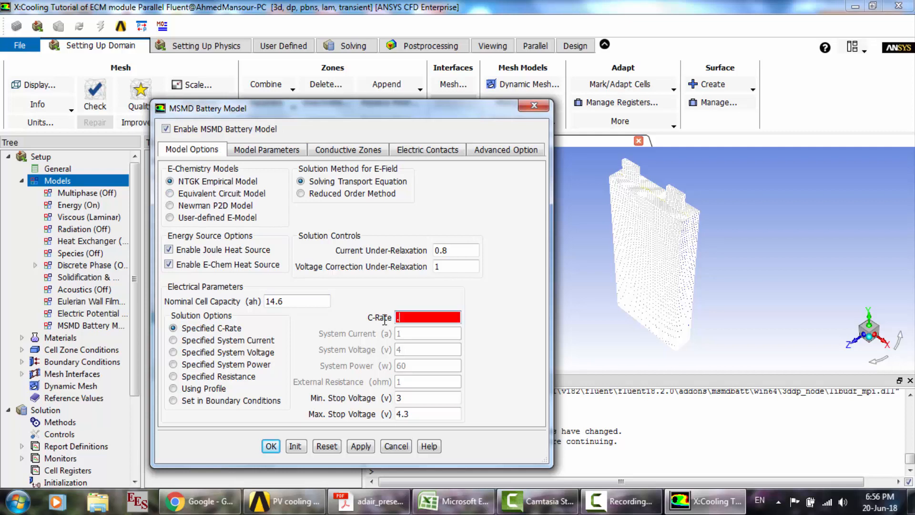
- Set the NTGK model's initial DoD to .5 and its reference capacity to 10.51 ah
{"action": "left_click", "coordinate": [276, 150]}
{"action": "left_click_drag", "start_coordinate": [197, 196], "coordinate": [130, 191]}
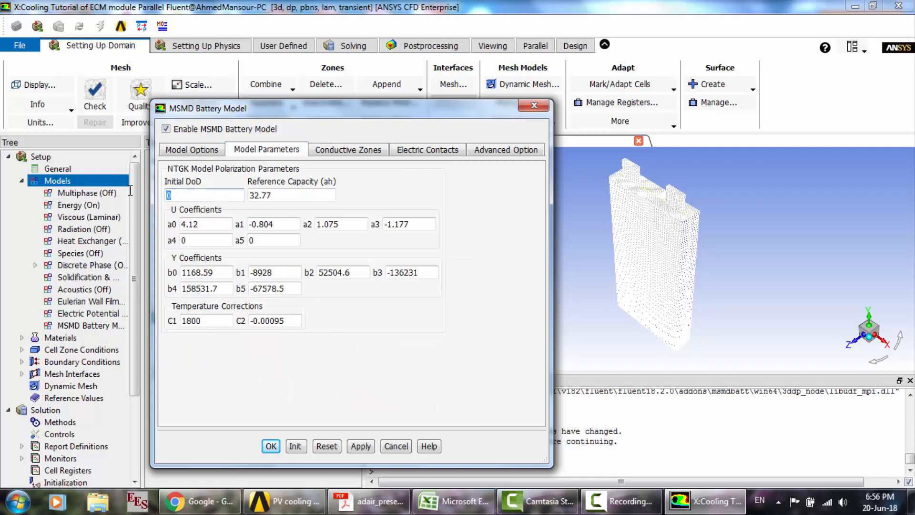
{"action": "type", "text": ".5"}
{"action": "key", "text": "Tab"}
{"action": "type", "text": "10."}
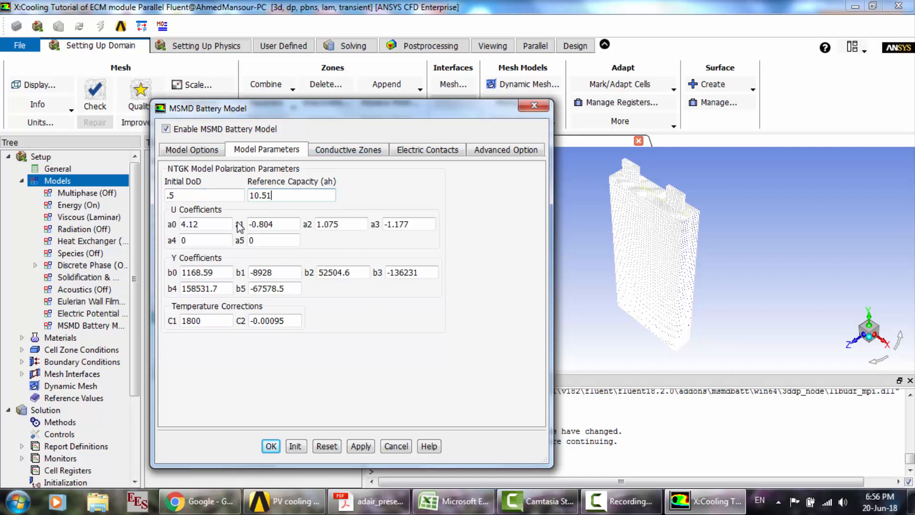
- Assign cell as the active component and tab_nzone and tab_pzone as the tab components of the conductive zones
{"action": "left_click", "coordinate": [346, 151]}
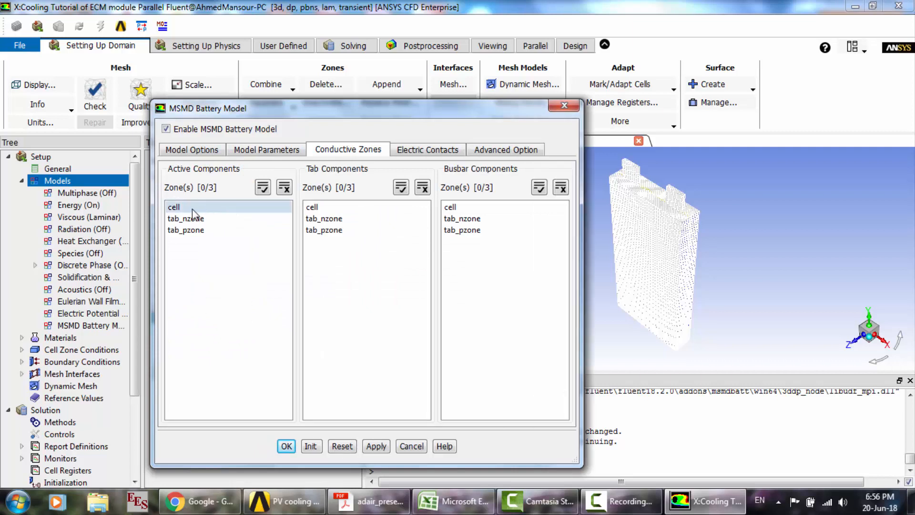
{"action": "left_click", "coordinate": [194, 208]}
{"action": "left_click_drag", "start_coordinate": [315, 218], "coordinate": [314, 231]}
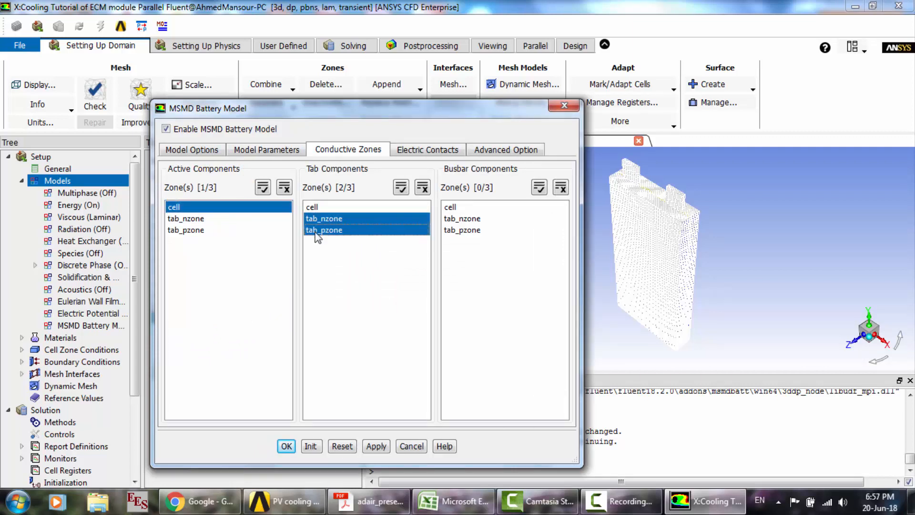
- Assign tab_n as the negative tab and tab_p as the positive tab of the battery's external connectors
{"action": "left_click", "coordinate": [427, 149]}
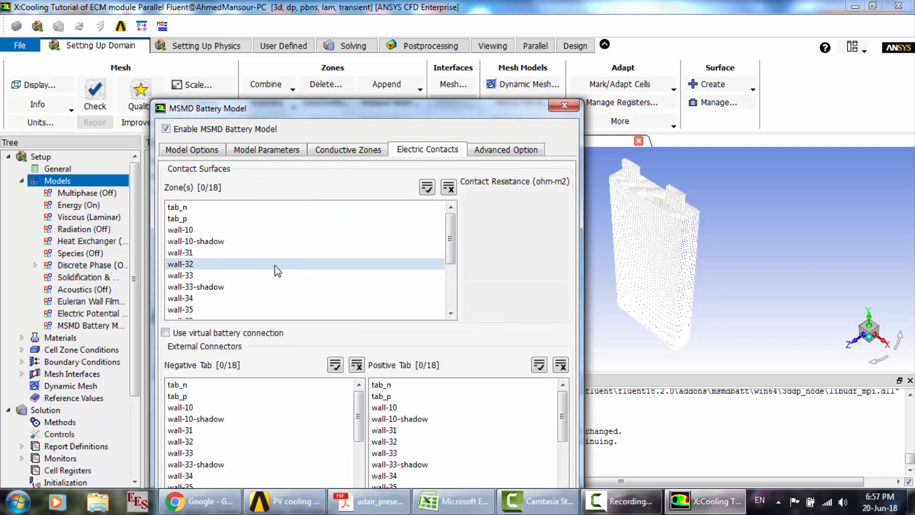
{"action": "left_click", "coordinate": [196, 385]}
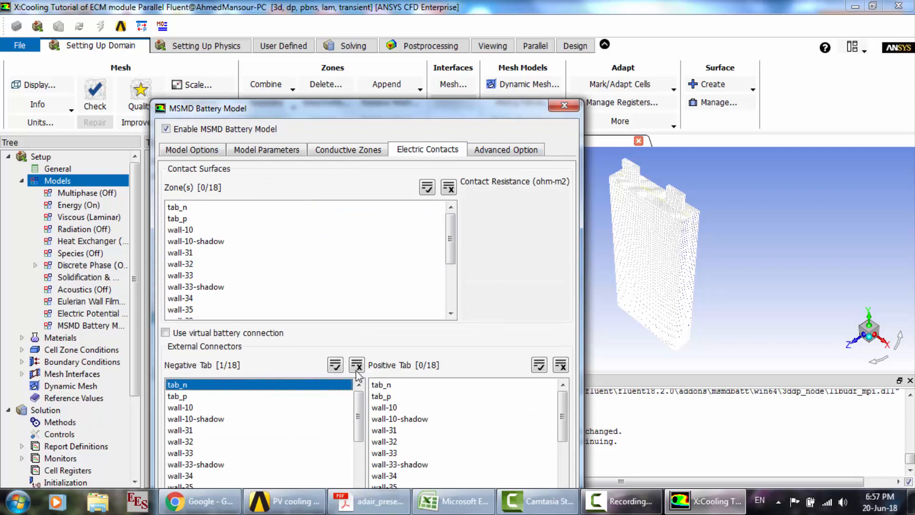
{"action": "left_click", "coordinate": [383, 397]}
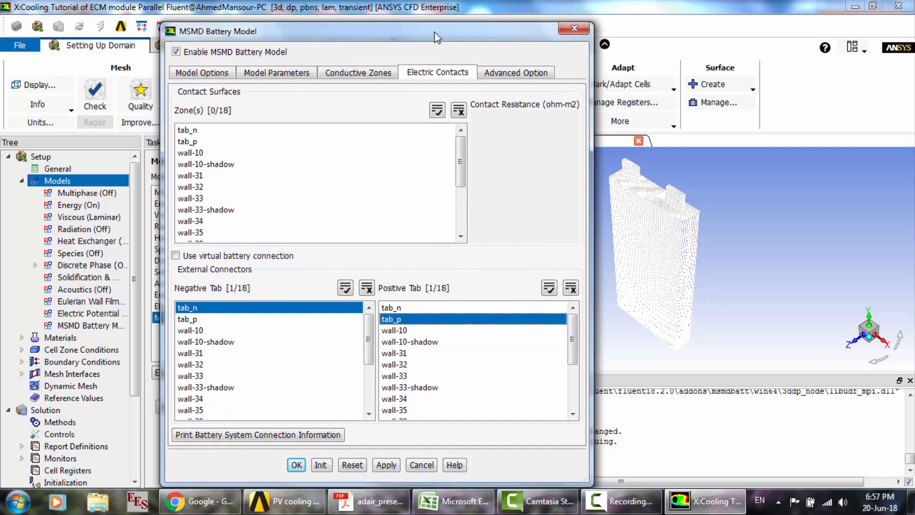
- Print the battery system connection information, accept the MSMD battery model settings, and review the printed connection report
{"action": "left_click", "coordinate": [216, 438]}
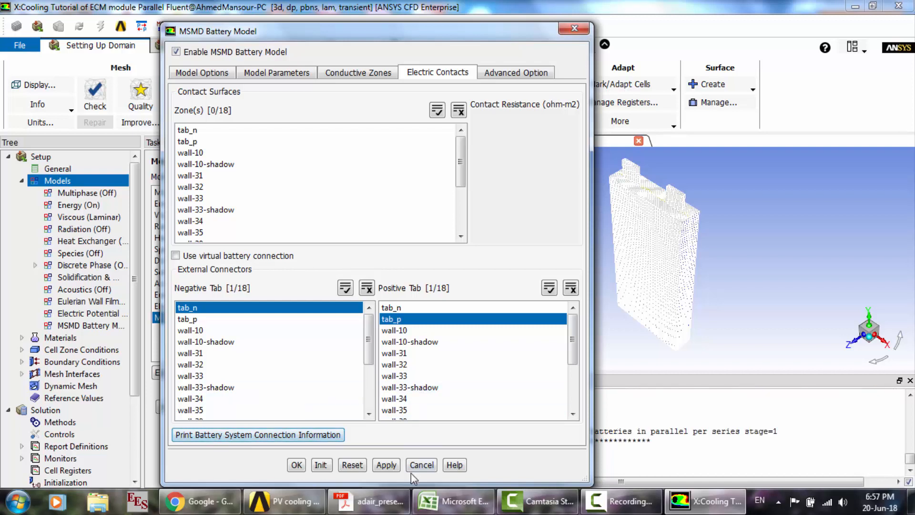
{"action": "left_click", "coordinate": [295, 467]}
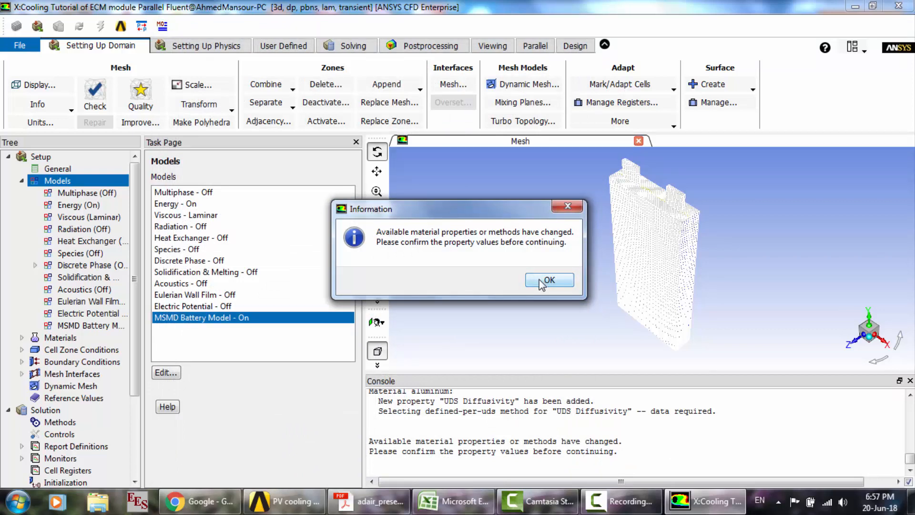
{"action": "left_click", "coordinate": [543, 281]}
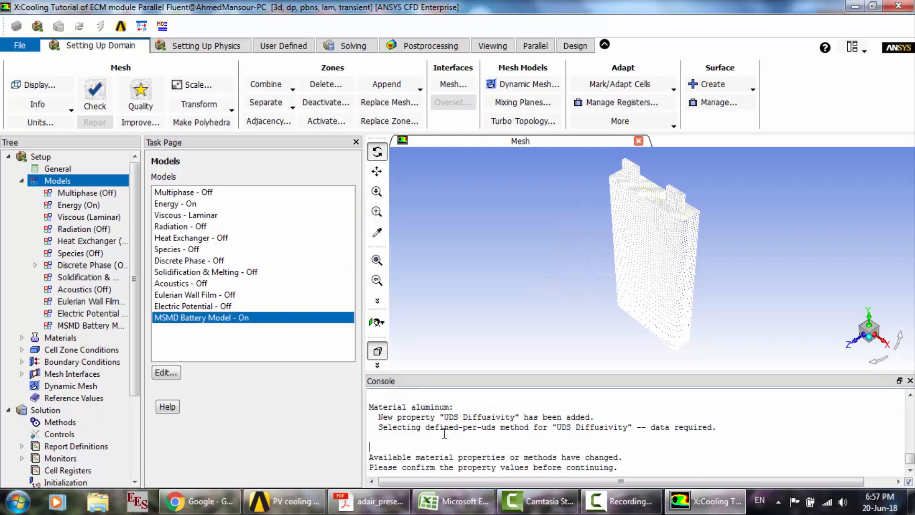
{"action": "scroll", "coordinate": [444, 433], "scroll_direction": "up", "scroll_amount": 3}
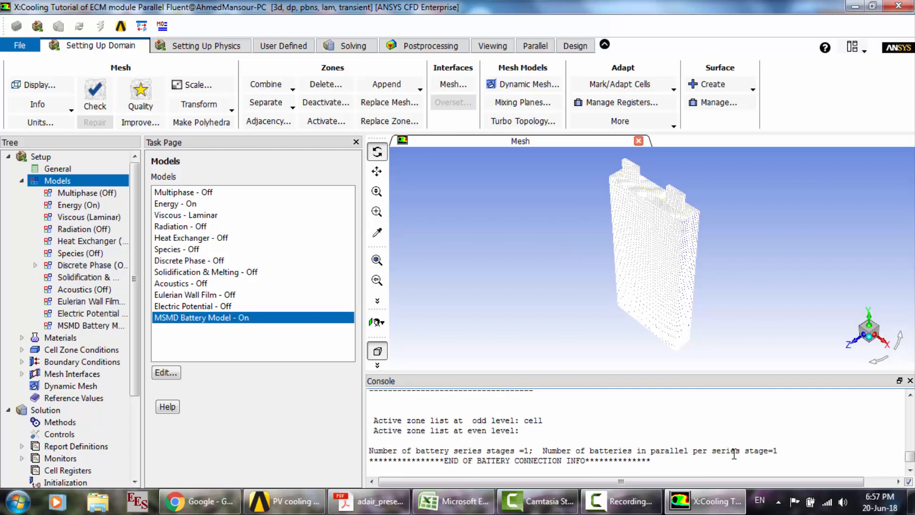
{"action": "scroll", "coordinate": [625, 441], "scroll_direction": "down", "scroll_amount": 3}
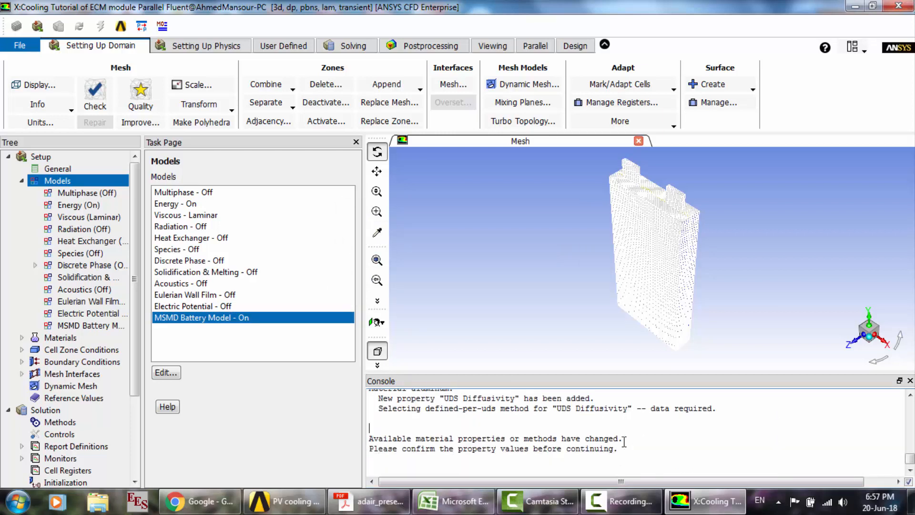
- Edit the solid material aluminum, renaming it e_material with chemical formula e
{"action": "left_click", "coordinate": [21, 182]}
{"action": "double_click", "coordinate": [56, 194]}
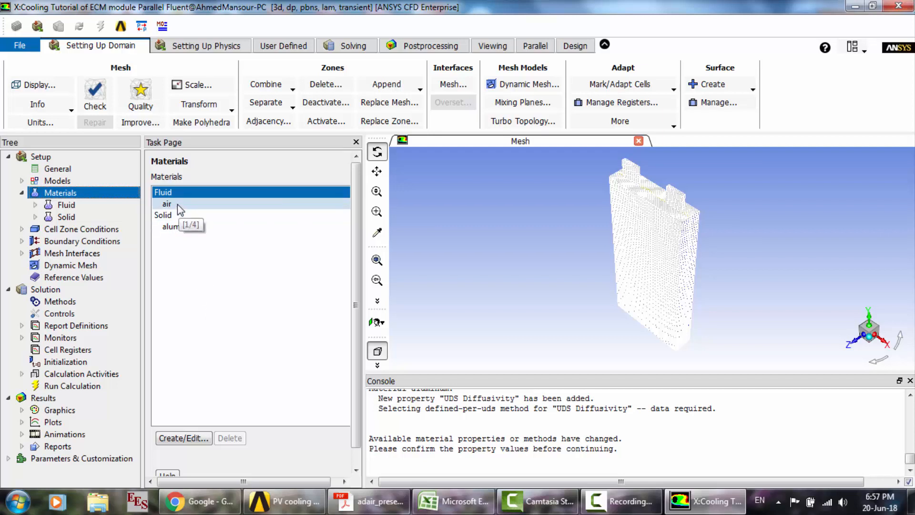
{"action": "left_click", "coordinate": [177, 204]}
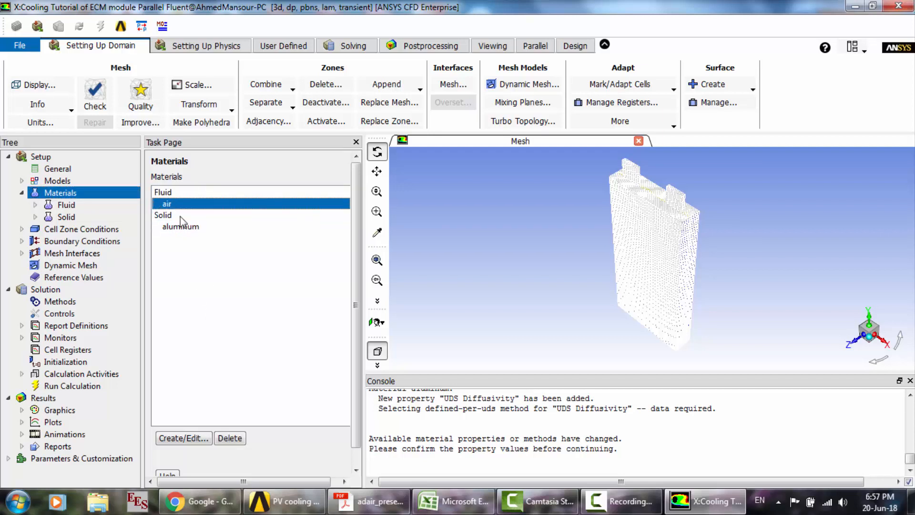
{"action": "left_click", "coordinate": [185, 226]}
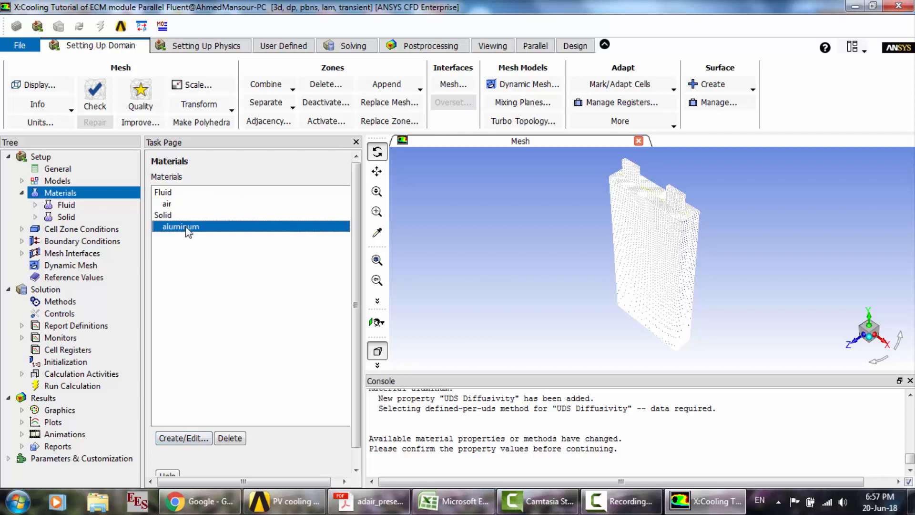
{"action": "left_click", "coordinate": [173, 438]}
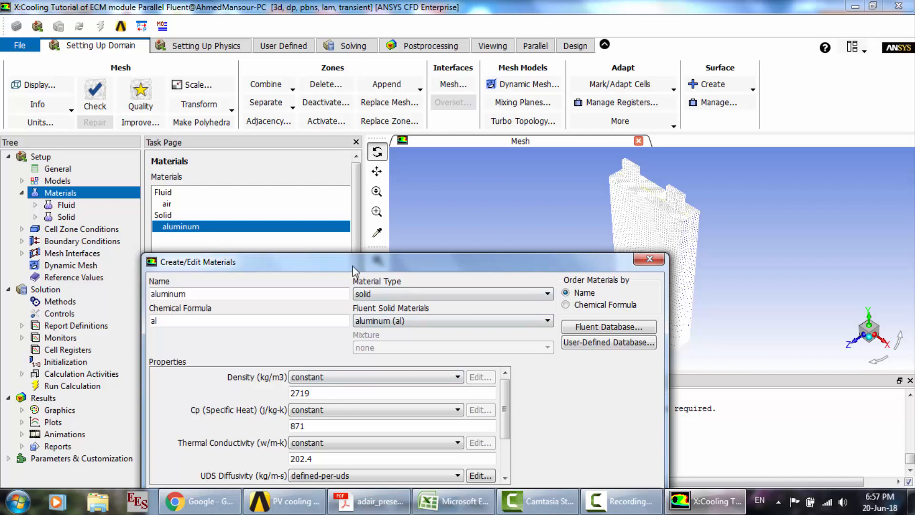
{"action": "left_click_drag", "start_coordinate": [353, 266], "coordinate": [282, 123]}
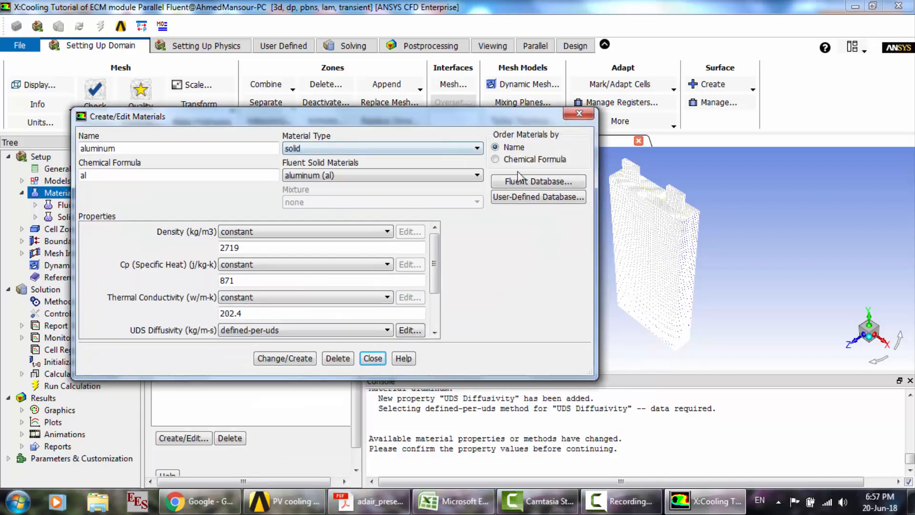
{"action": "double_click", "coordinate": [91, 151]}
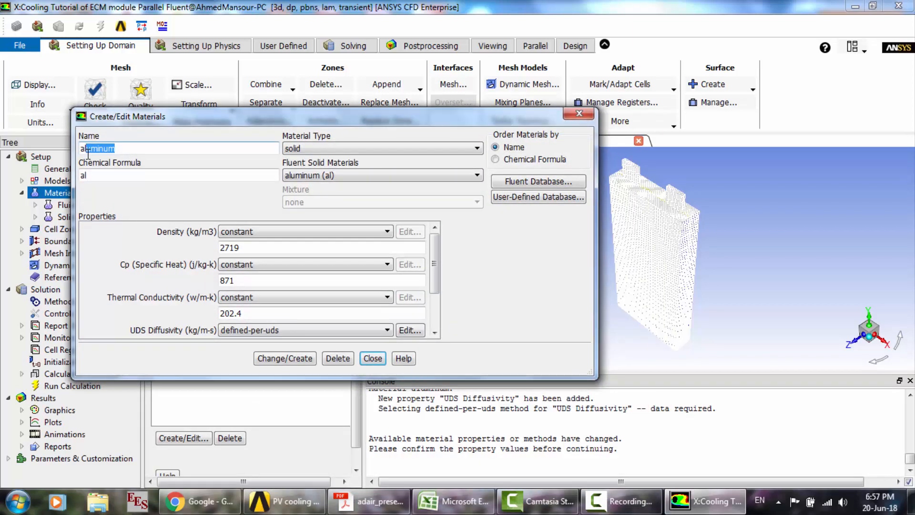
{"action": "type", "text": "ae"}
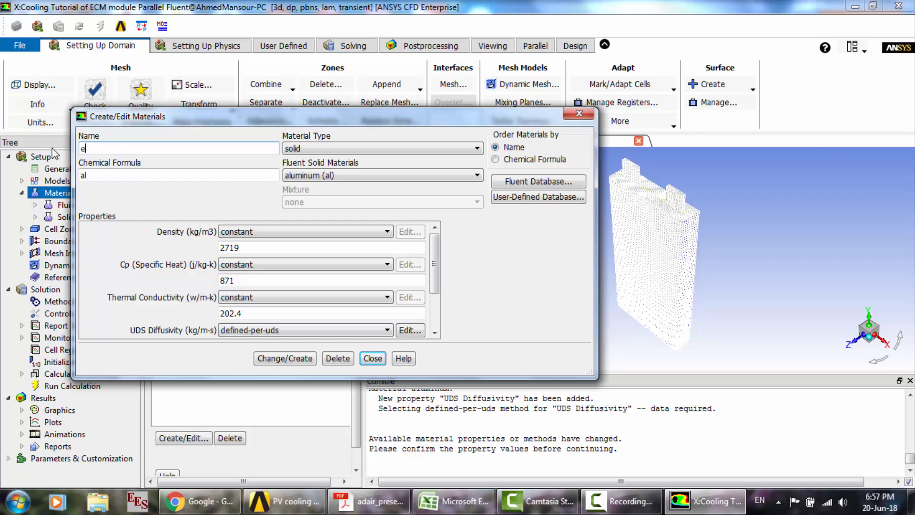
{"action": "type", "text": "_material"}
{"action": "left_click", "coordinate": [127, 176]}
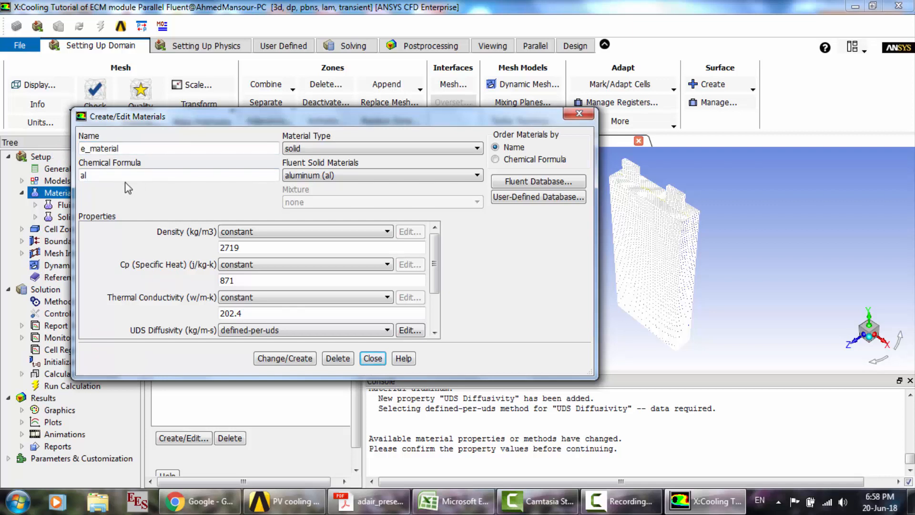
{"action": "double_click", "coordinate": [113, 180]}
{"action": "type", "text": "e"}
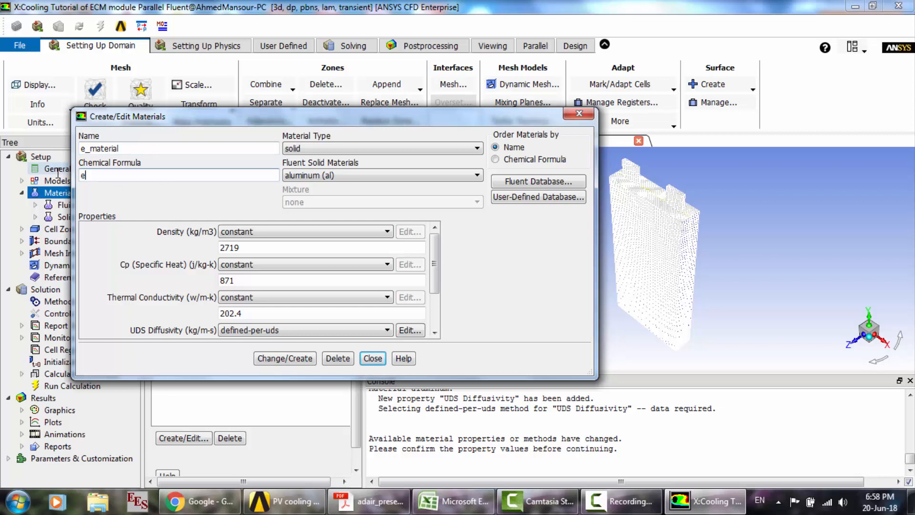
- Set e_material's density to 2092 kg/m3, specific heat to 678 j/kg-k and thermal conductivity to 18.4 w/m-k
{"action": "double_click", "coordinate": [285, 248]}
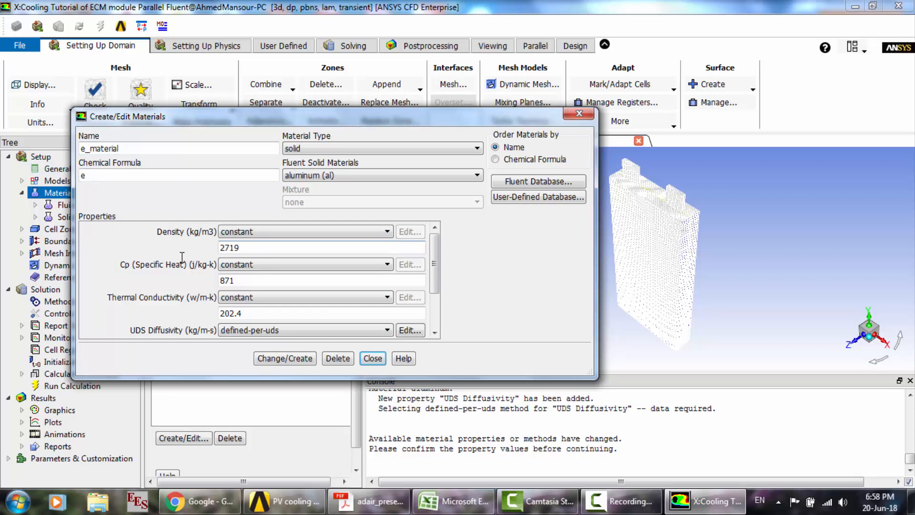
{"action": "key", "text": "Delete"}
{"action": "key", "text": "Delete"}
{"action": "key", "text": "Delete"}
{"action": "key", "text": "Delete"}
{"action": "type", "text": "2092"}
{"action": "double_click", "coordinate": [253, 279]}
{"action": "type", "text": "678"}
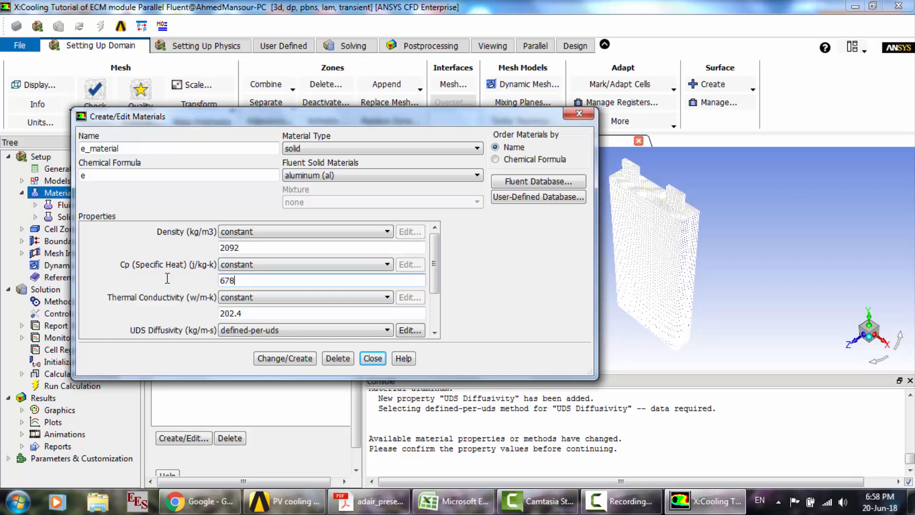
{"action": "double_click", "coordinate": [238, 313]}
{"action": "type", "text": "18.4"}
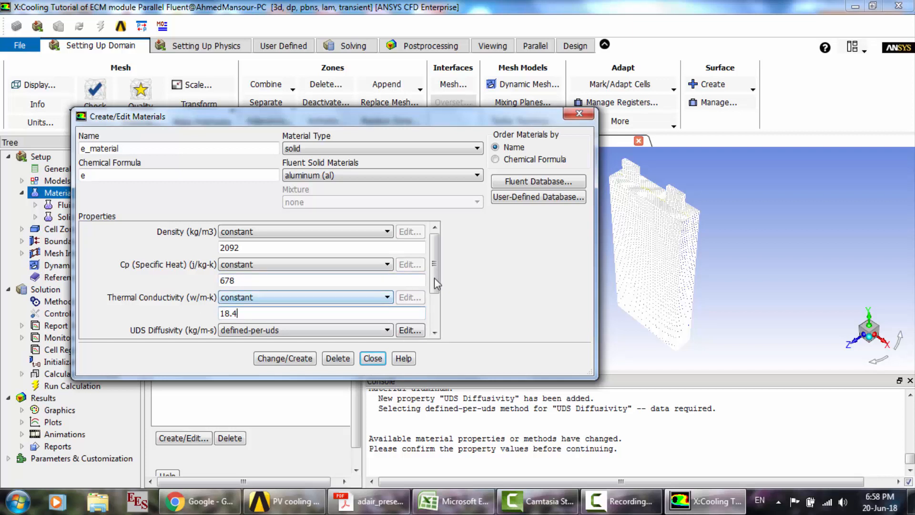
- Set e_material's uds-0 diffusion coefficient to a constant 1.19e6 kg/m-s and clear the uds-1 coefficient value
{"action": "left_click_drag", "start_coordinate": [434, 278], "coordinate": [439, 302]}
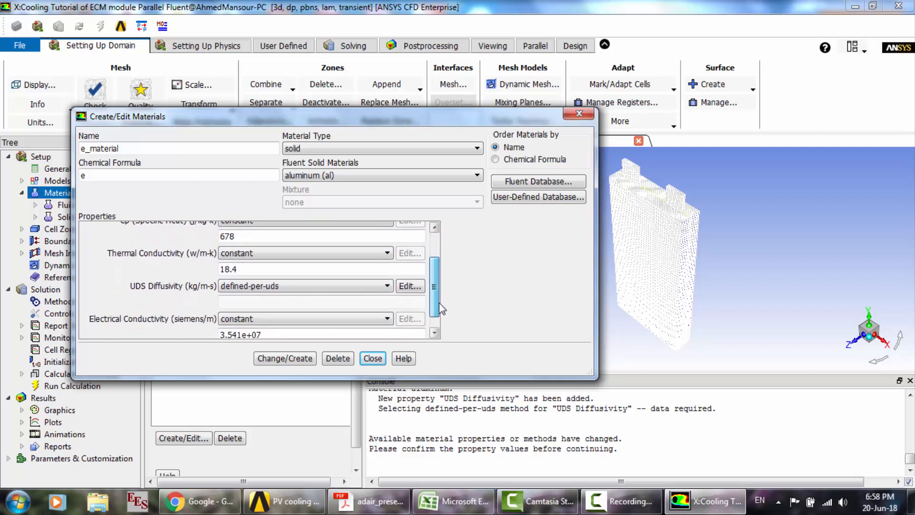
{"action": "left_click", "coordinate": [378, 286]}
{"action": "left_click", "coordinate": [407, 286]}
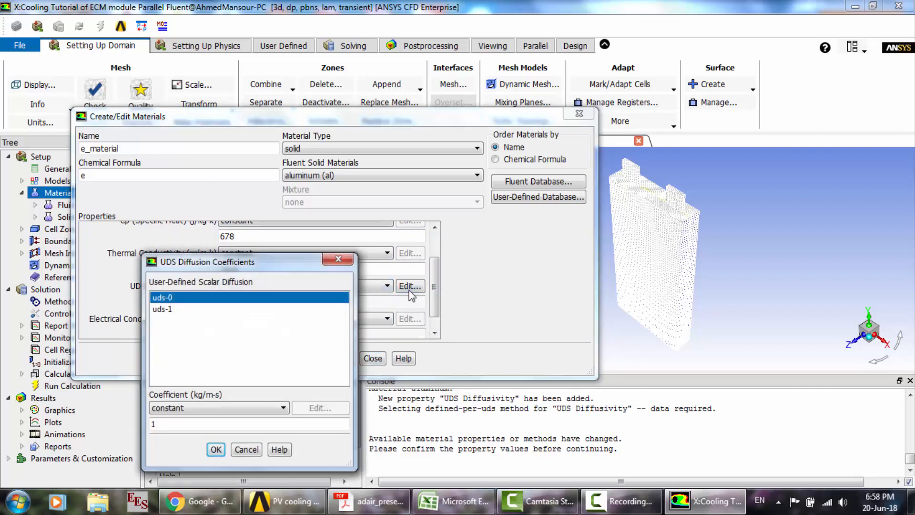
{"action": "left_click_drag", "start_coordinate": [186, 423], "coordinate": [136, 419]}
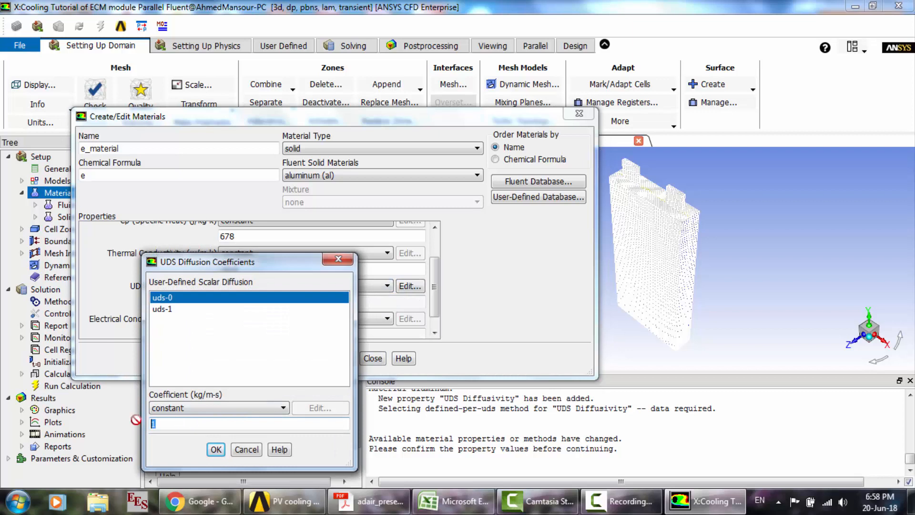
{"action": "type", "text": "1.19e"}
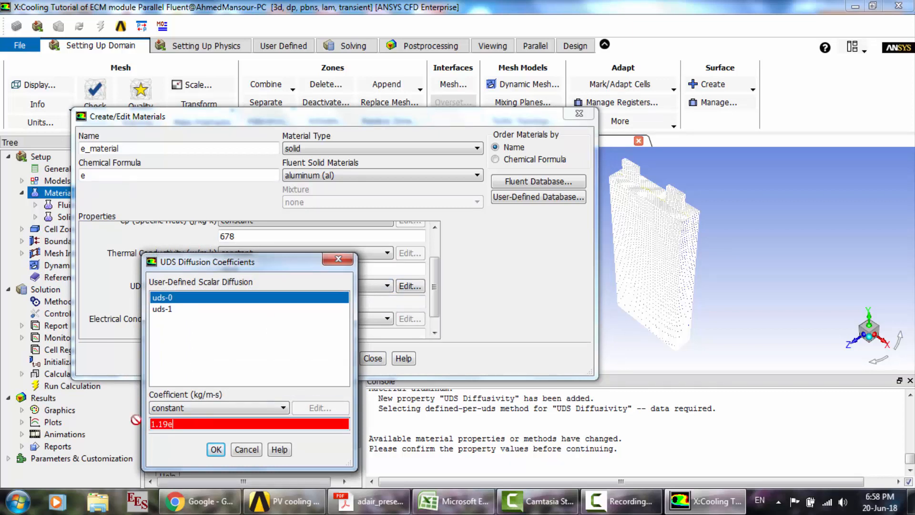
{"action": "type", "text": "6"}
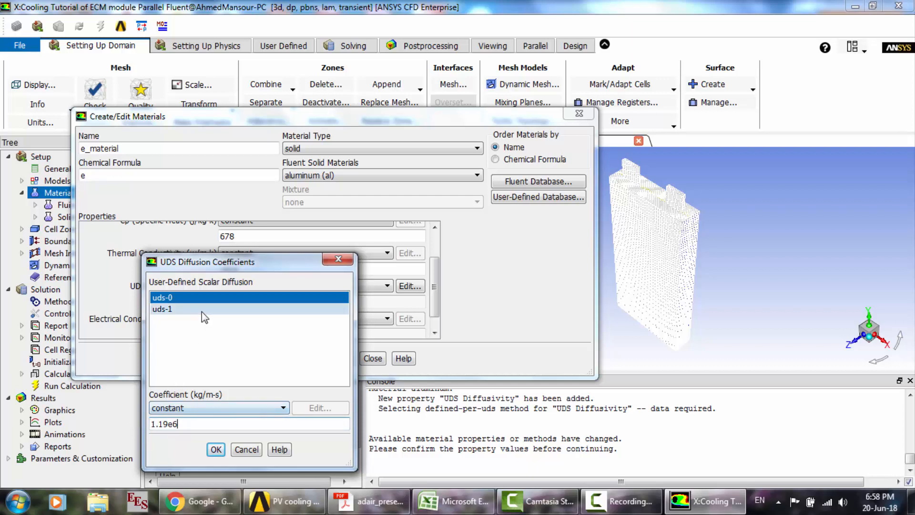
{"action": "left_click_drag", "start_coordinate": [228, 263], "coordinate": [270, 235]}
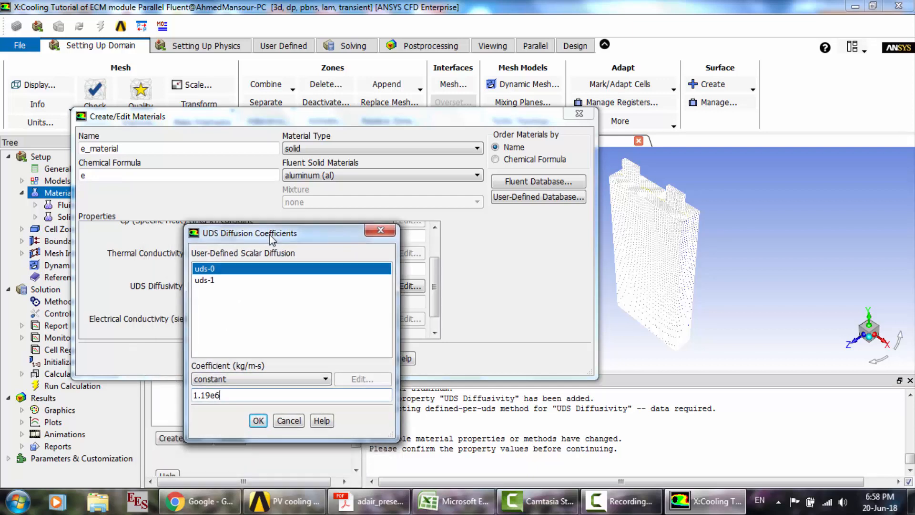
{"action": "left_click", "coordinate": [227, 281]}
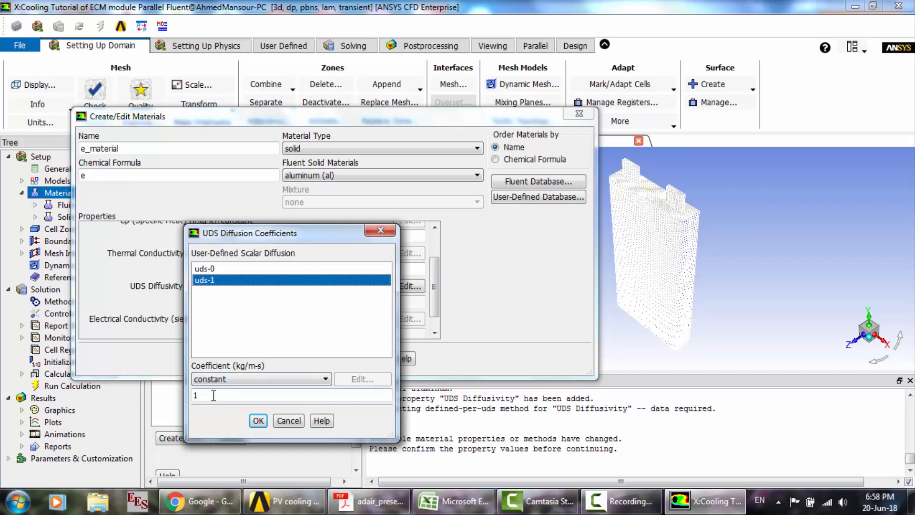
{"action": "key", "text": "BackSpace"}
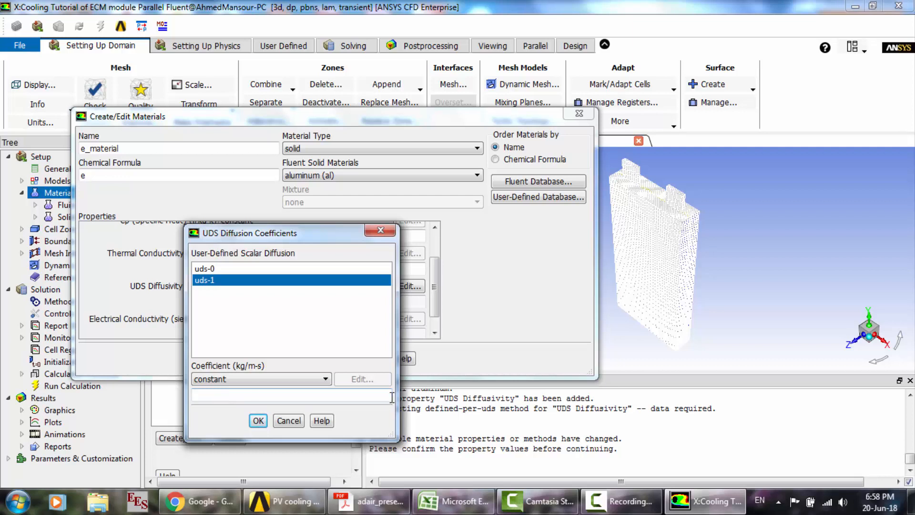
{"action": "left_click", "coordinate": [628, 506]}
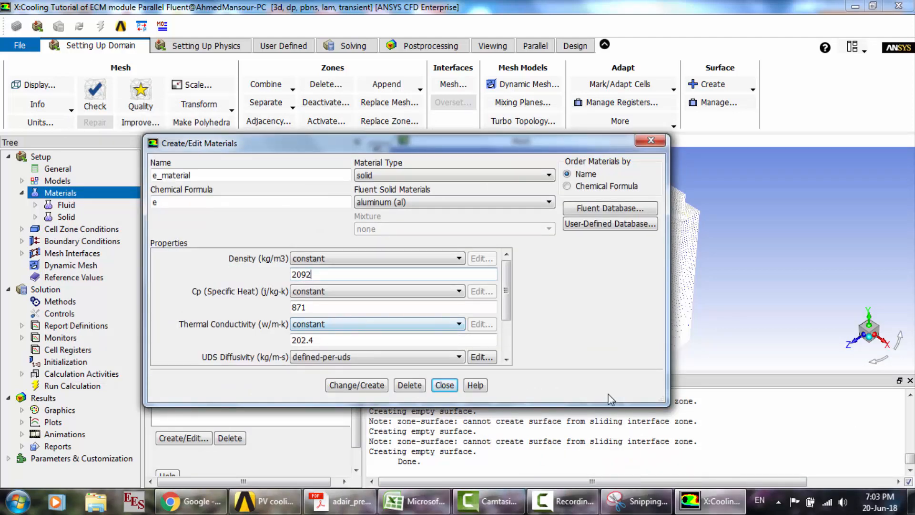
- Switch to the Snipping Tool and, on the e_material capture, tick the density and circle the thermal conductivity value
{"action": "left_click", "coordinate": [620, 501]}
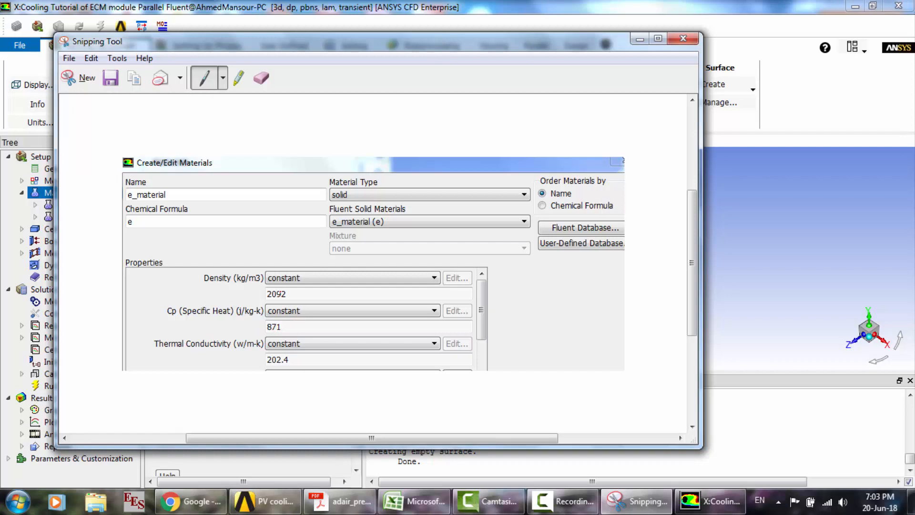
{"action": "left_click_drag", "start_coordinate": [252, 299], "coordinate": [289, 273]}
{"action": "mouse_move", "coordinate": [296, 361]}
{"action": "left_mouse_down"}
{"action": "mouse_move", "coordinate": [265, 353]}
{"action": "mouse_move", "coordinate": [296, 375]}
{"action": "mouse_move", "coordinate": [305, 369]}
{"action": "left_mouse_up"}
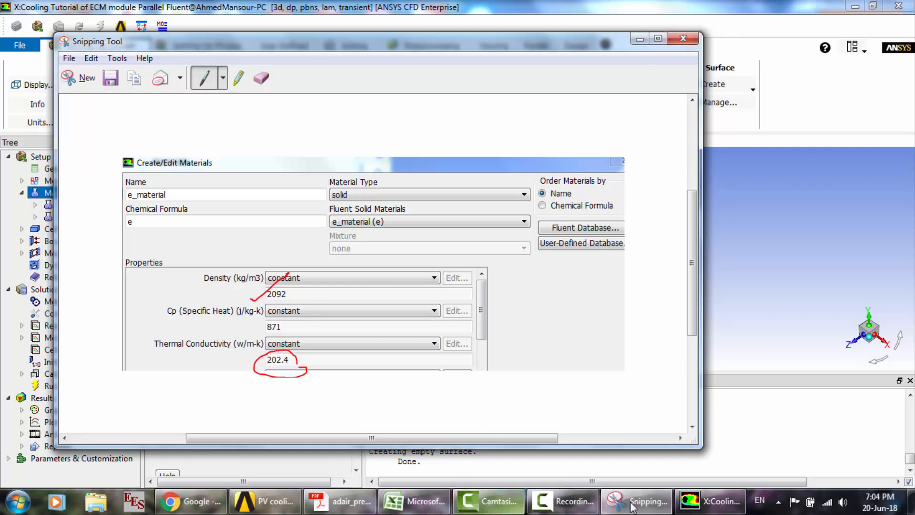
- Switch back to Fluent and set e_material's uds-0 diffusion coefficient to a constant 1.19e6 kg/m-s
{"action": "left_click", "coordinate": [710, 501]}
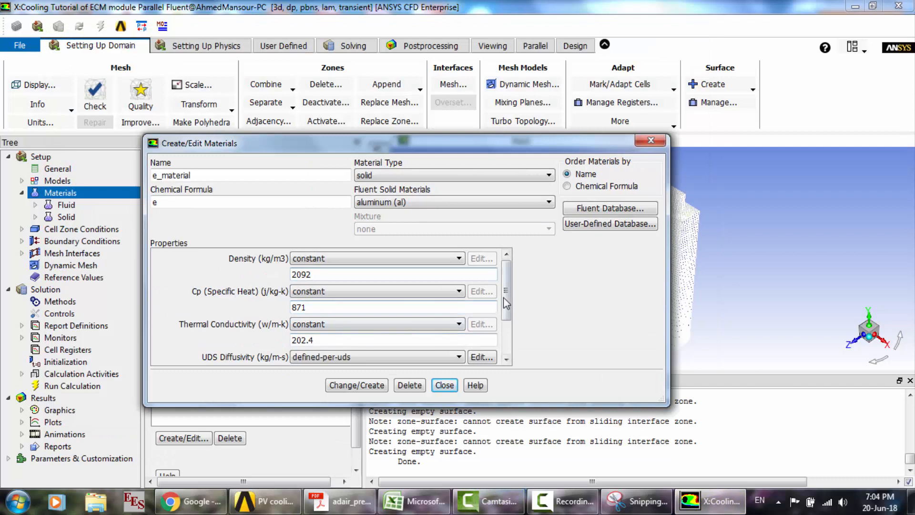
{"action": "left_click_drag", "start_coordinate": [504, 298], "coordinate": [505, 321]}
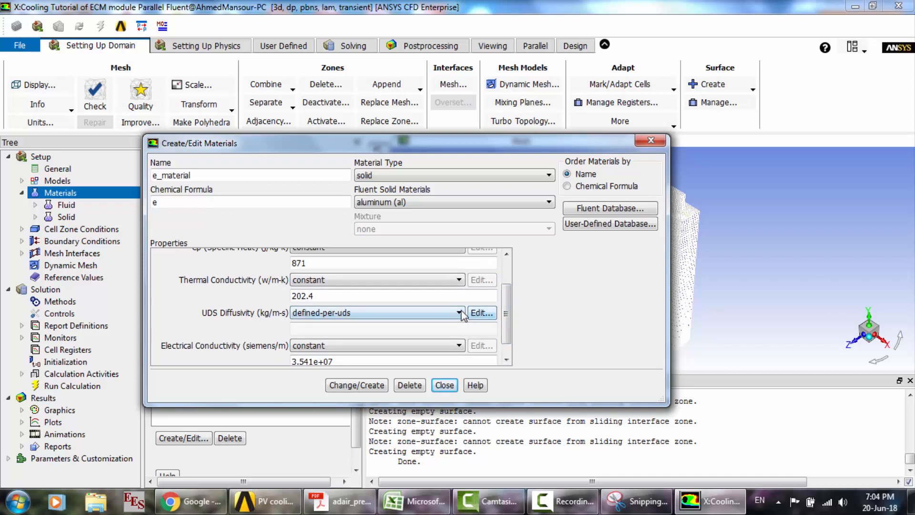
{"action": "left_click", "coordinate": [479, 313]}
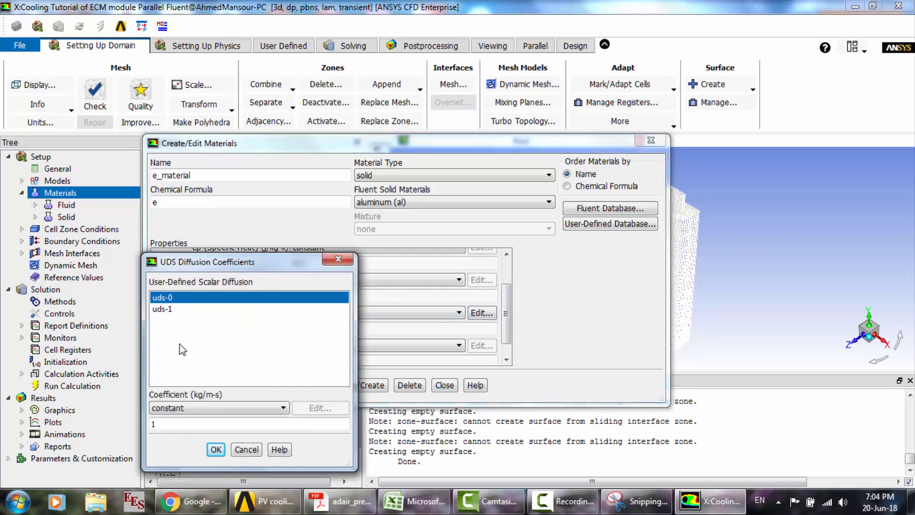
{"action": "type", "text": ".19e6"}
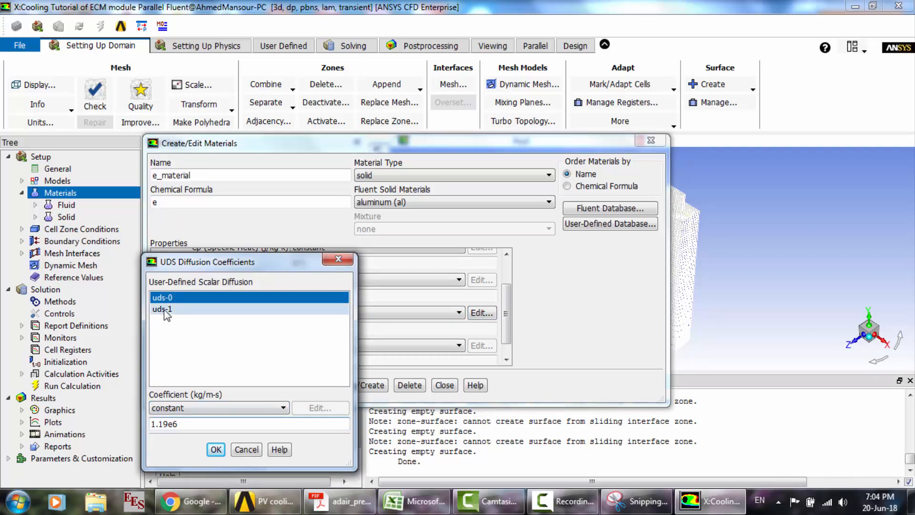
- Set e_material's uds-1 diffusion coefficient to a constant 9.83e5 kg/m-s and accept the coefficients
{"action": "left_click", "coordinate": [164, 310]}
{"action": "left_click_drag", "start_coordinate": [181, 428], "coordinate": [126, 420]}
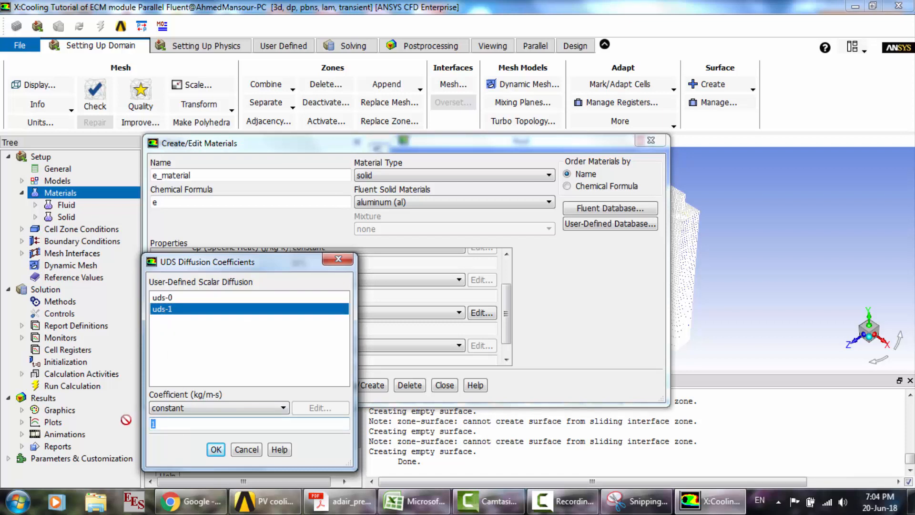
{"action": "type", "text": "9.83e5"}
{"action": "left_click", "coordinate": [216, 450]}
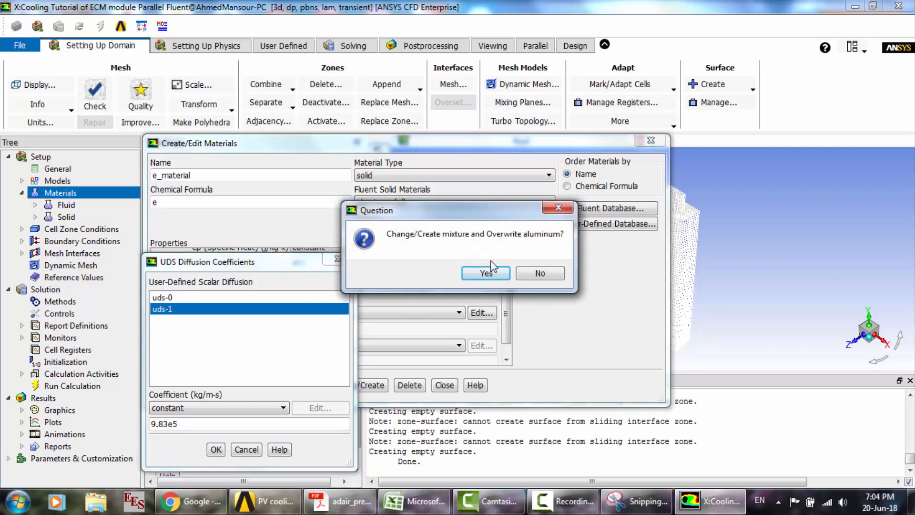
- Create e_material as a separate solid without overwriting aluminum, and select it among the solid materials
{"action": "left_click", "coordinate": [530, 274]}
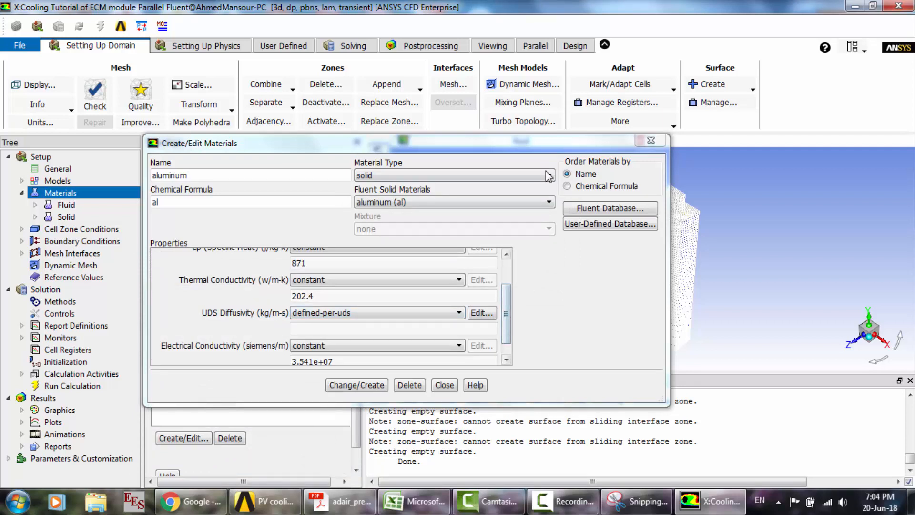
{"action": "left_click", "coordinate": [515, 203]}
{"action": "left_click", "coordinate": [425, 222]}
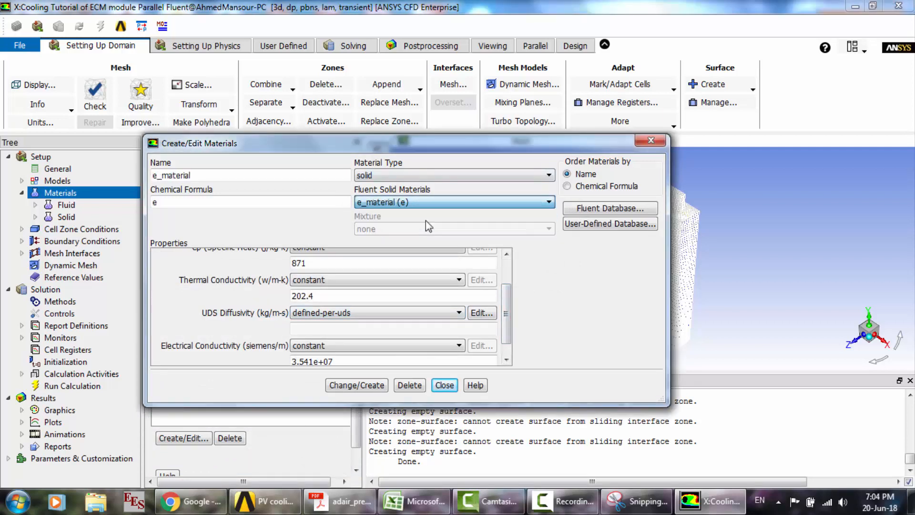
- Copy the solid material copper (cu) from the Fluent database into the case materials
{"action": "left_click", "coordinate": [594, 208]}
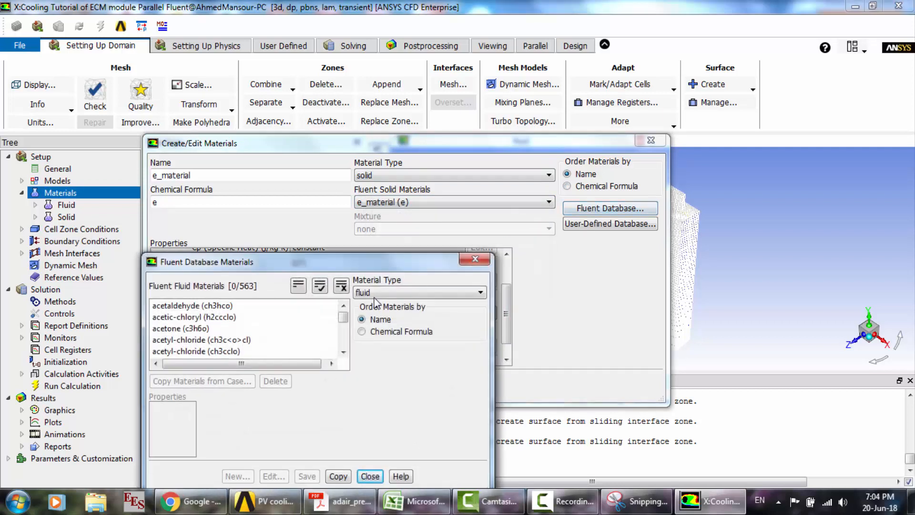
{"action": "left_click", "coordinate": [386, 294]}
{"action": "left_click", "coordinate": [374, 315]}
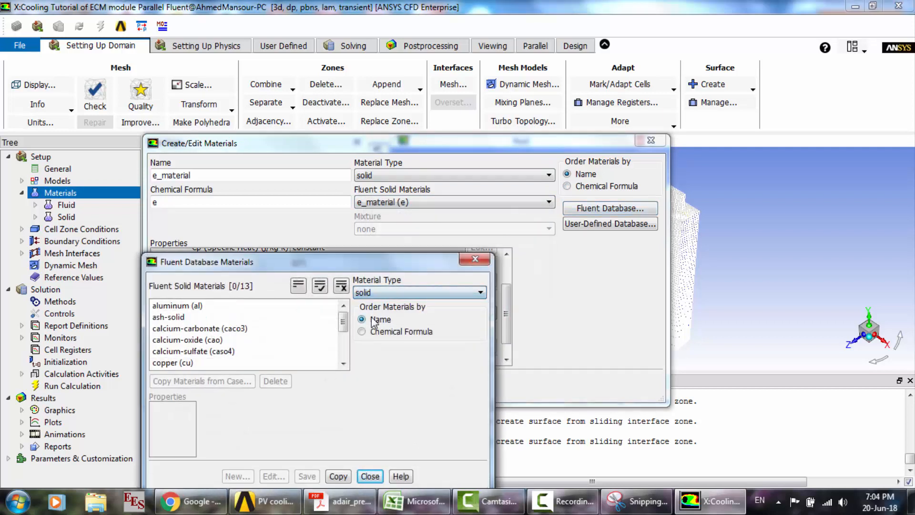
{"action": "left_click", "coordinate": [201, 362]}
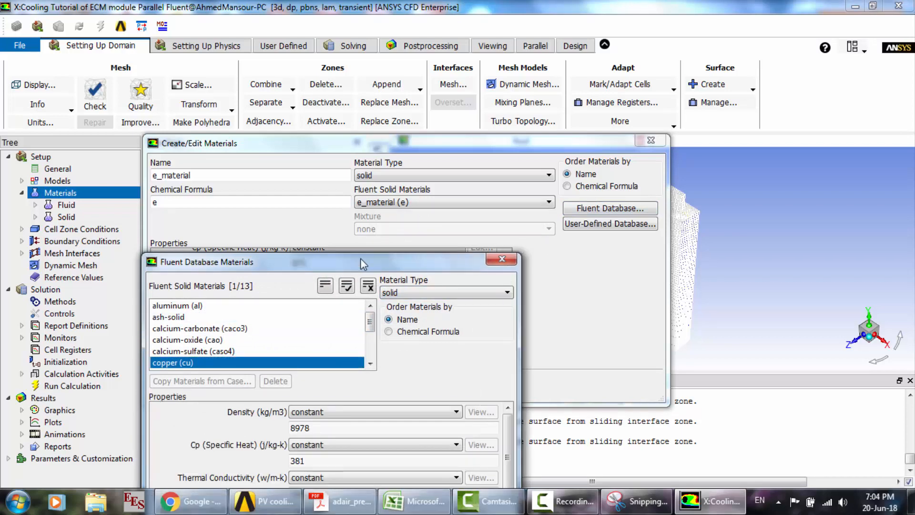
{"action": "left_click_drag", "start_coordinate": [362, 263], "coordinate": [386, 128]}
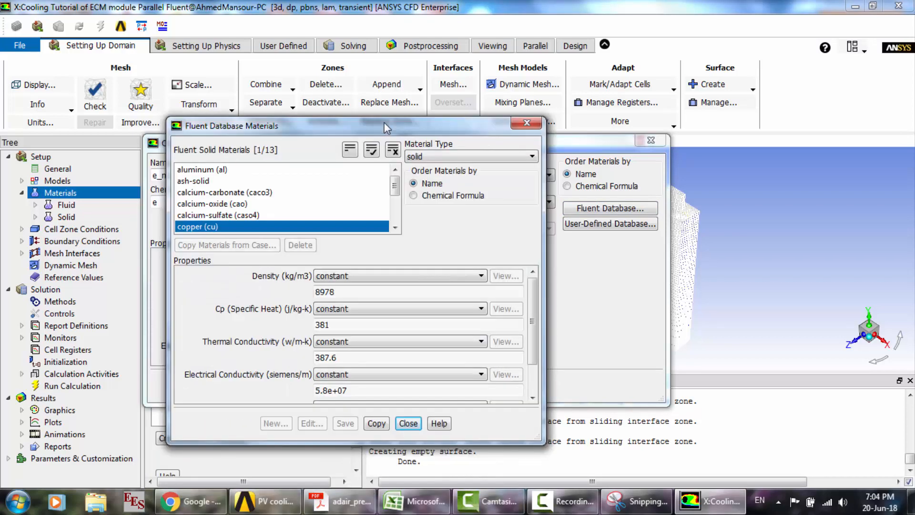
{"action": "left_click", "coordinate": [378, 423]}
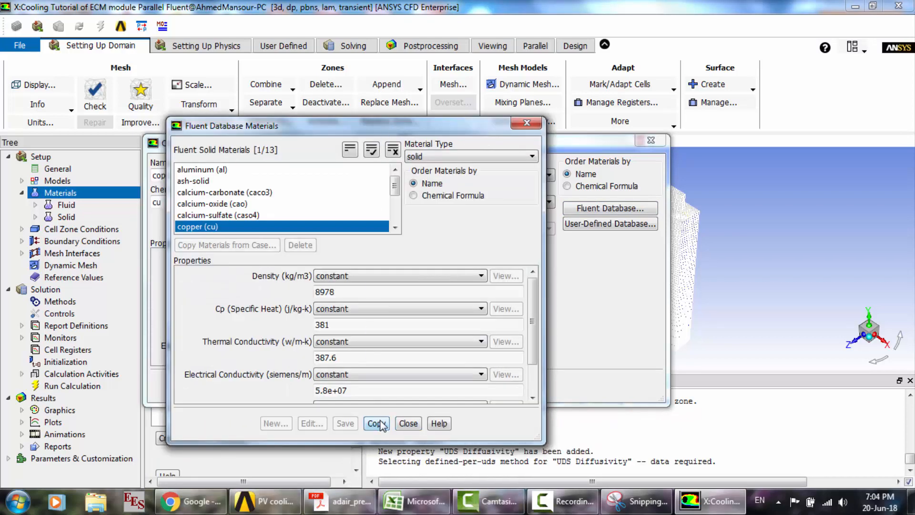
{"action": "left_click", "coordinate": [408, 423]}
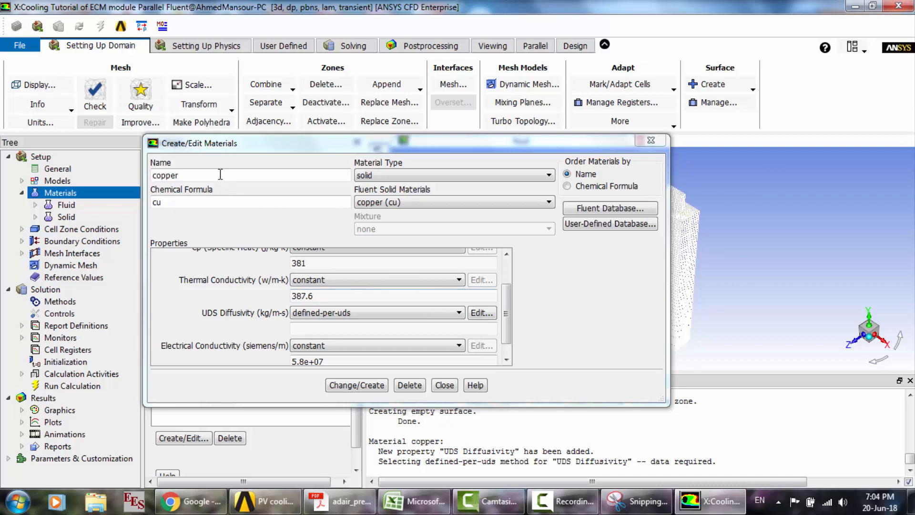
- Rename the copper material t_material and set its chemical formula to tmat
{"action": "type", "text": "t"}
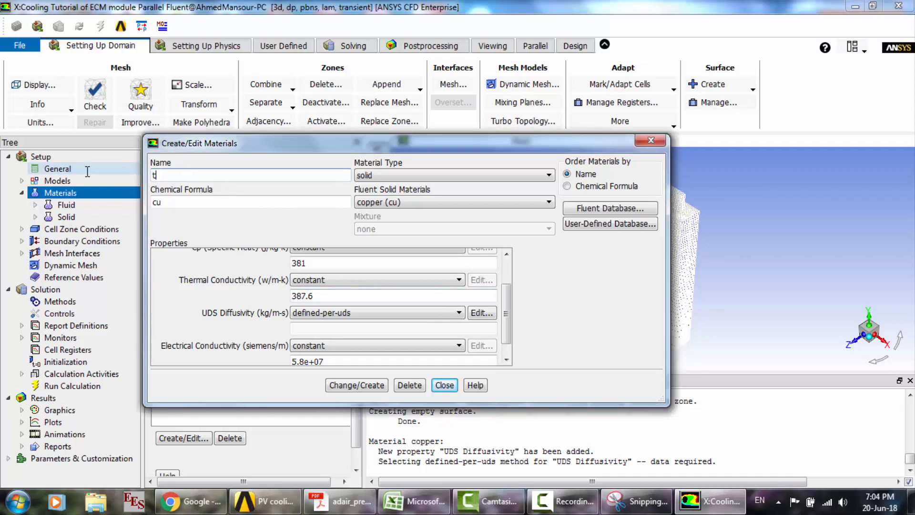
{"action": "type", "text": "_material"}
{"action": "key", "text": "Tab"}
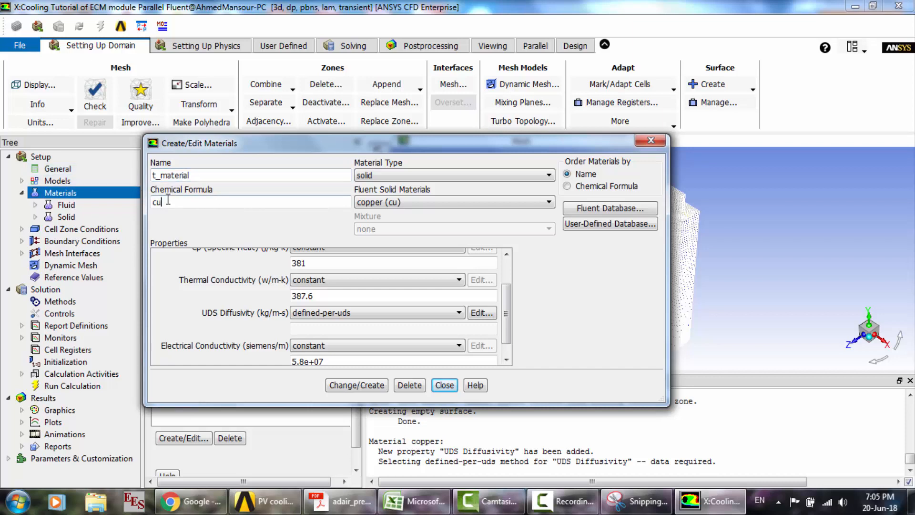
{"action": "type", "text": "tmat"}
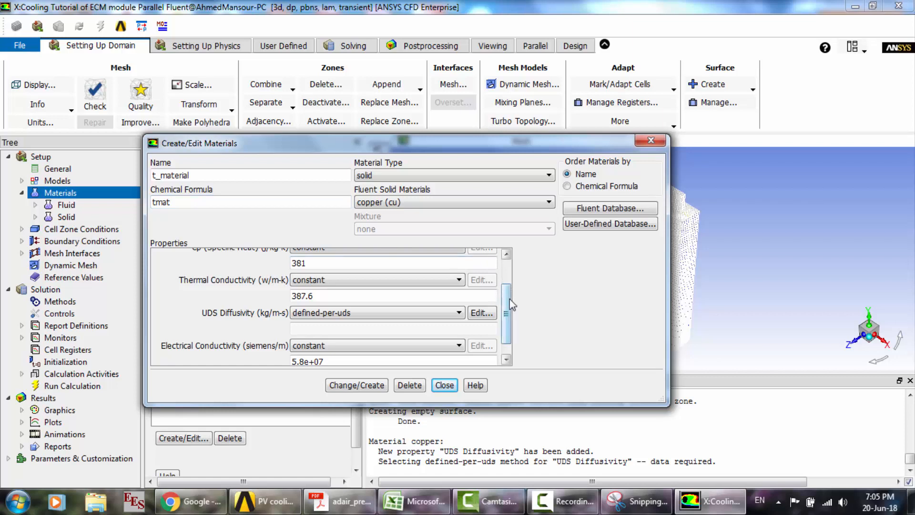
- Define t_material's UDS diffusivity with the user-defined function battery_e_cond::msmdbatt and save the material, overwriting copper
{"action": "left_click", "coordinate": [459, 312]}
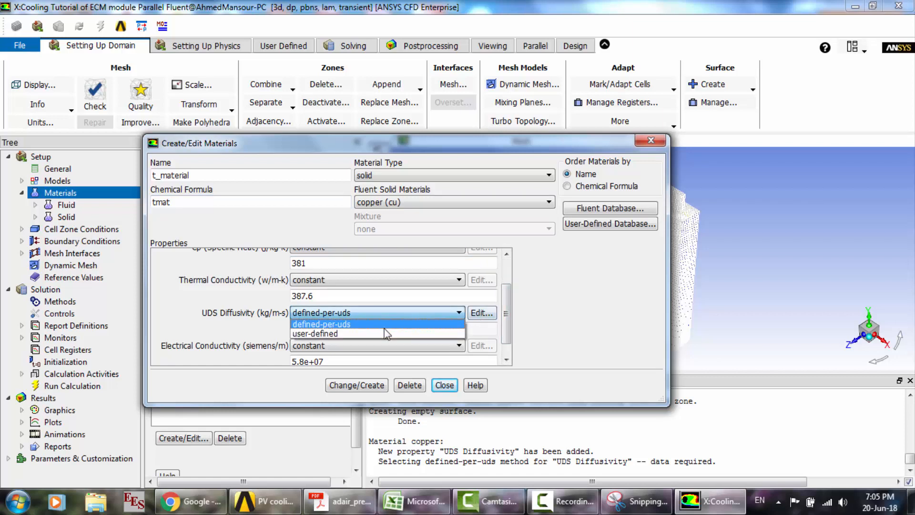
{"action": "left_click", "coordinate": [375, 332]}
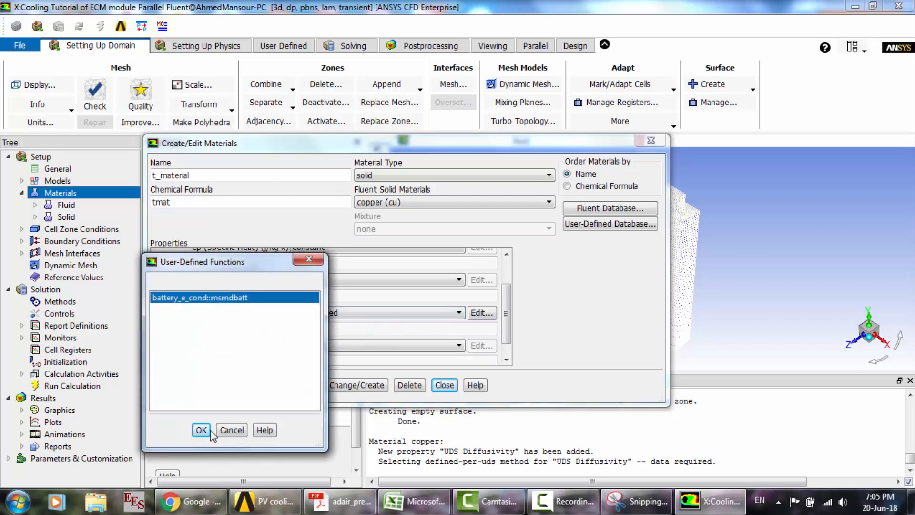
{"action": "left_click", "coordinate": [201, 430]}
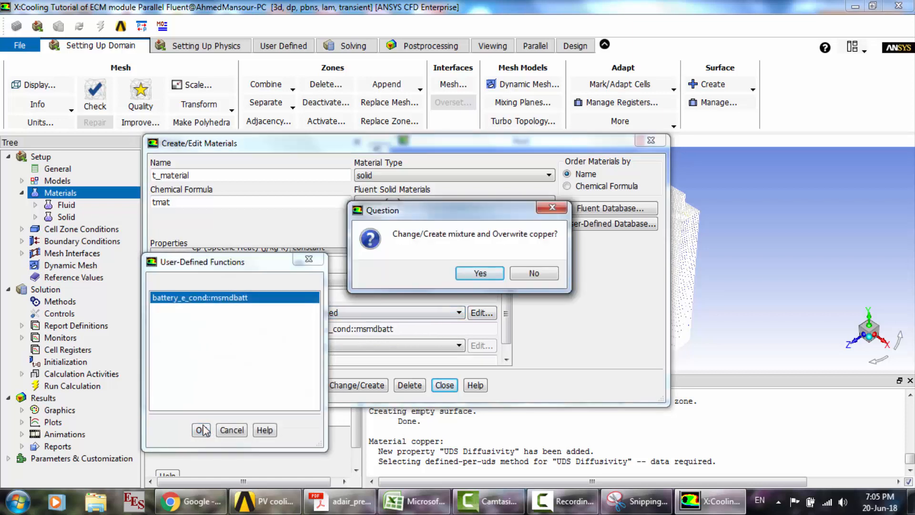
{"action": "left_click", "coordinate": [496, 275]}
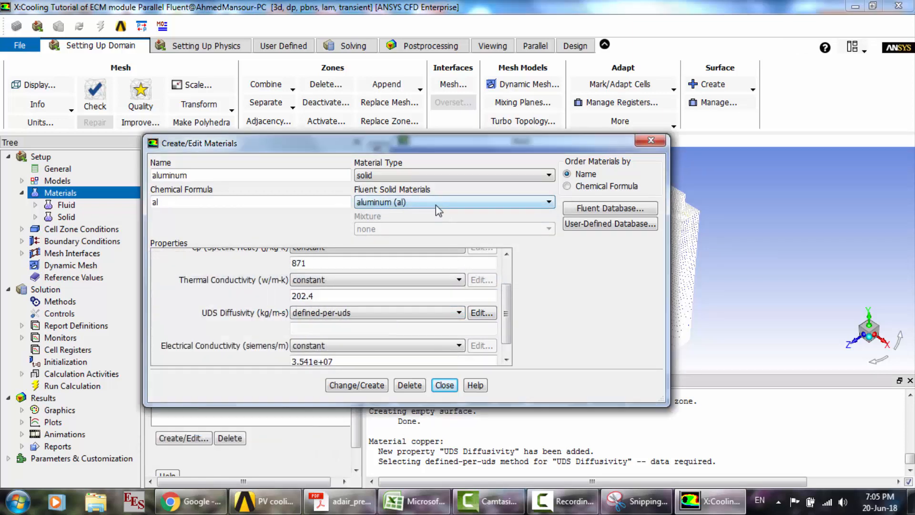
- Set t_material's electrical conductivity to a constant 1e+07 siemens/m, apply the change and close the material editor
{"action": "left_click", "coordinate": [436, 205]}
{"action": "left_click", "coordinate": [399, 233]}
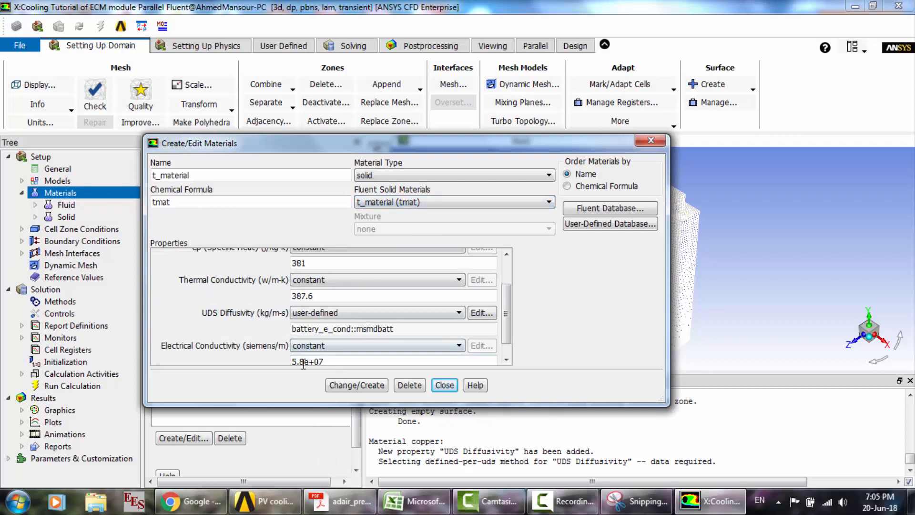
{"action": "left_click_drag", "start_coordinate": [306, 361], "coordinate": [262, 359]}
{"action": "type", "text": "1"}
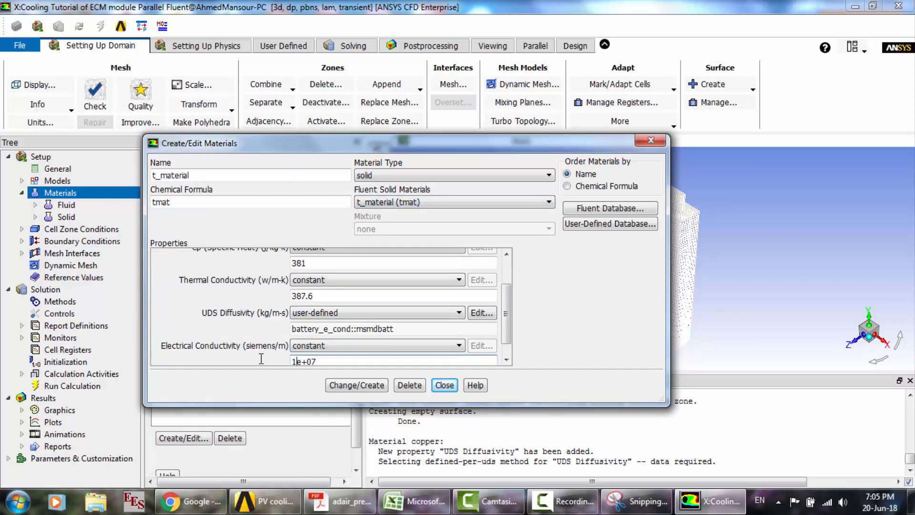
{"action": "left_click", "coordinate": [362, 388]}
{"action": "left_click", "coordinate": [445, 386]}
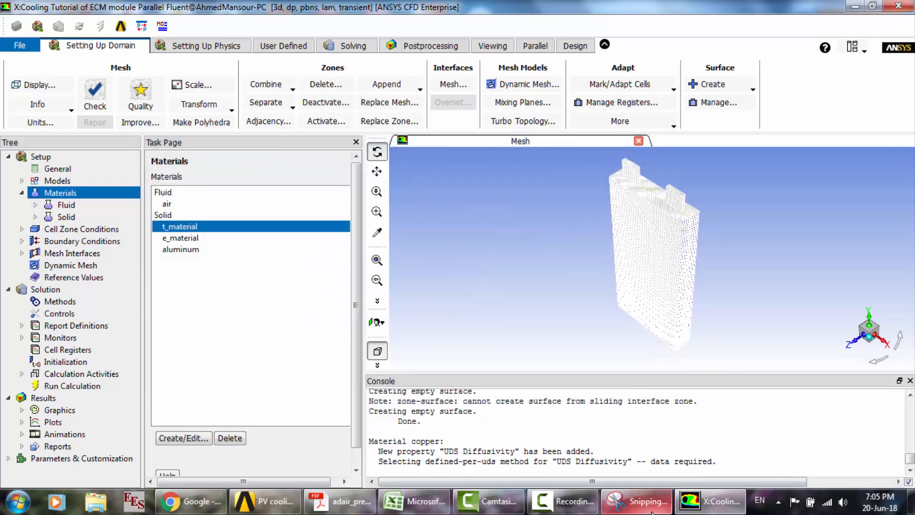
- Switch to the Snipping Tool and close it along with its annotated e_material capture
{"action": "left_click", "coordinate": [637, 501]}
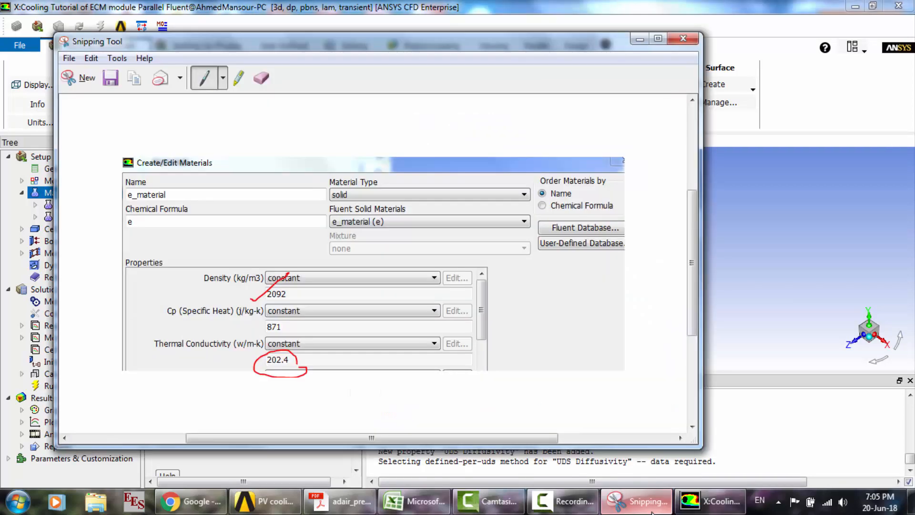
{"action": "left_click", "coordinate": [683, 38]}
{"action": "left_click", "coordinate": [430, 254]}
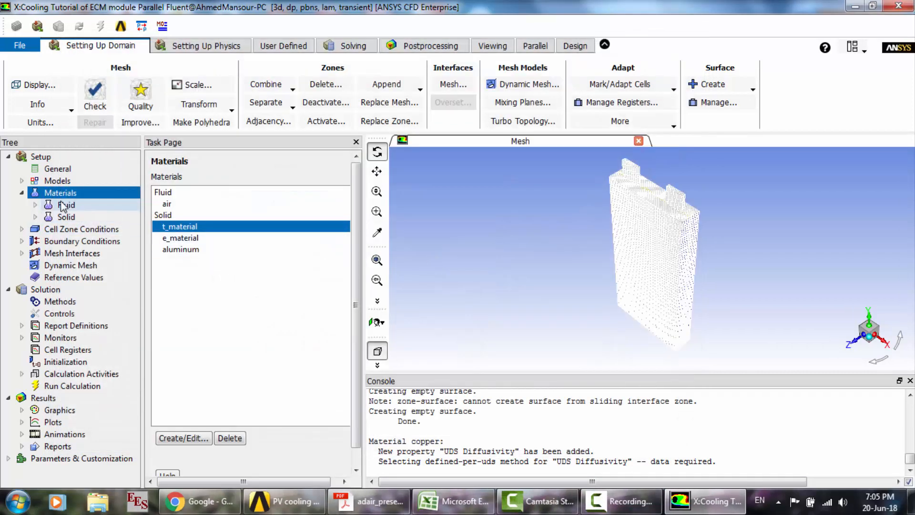
- Assign e_material as the material of the solid cell zone named cell in the cell zone conditions
{"action": "left_click", "coordinate": [22, 193]}
{"action": "double_click", "coordinate": [72, 205]}
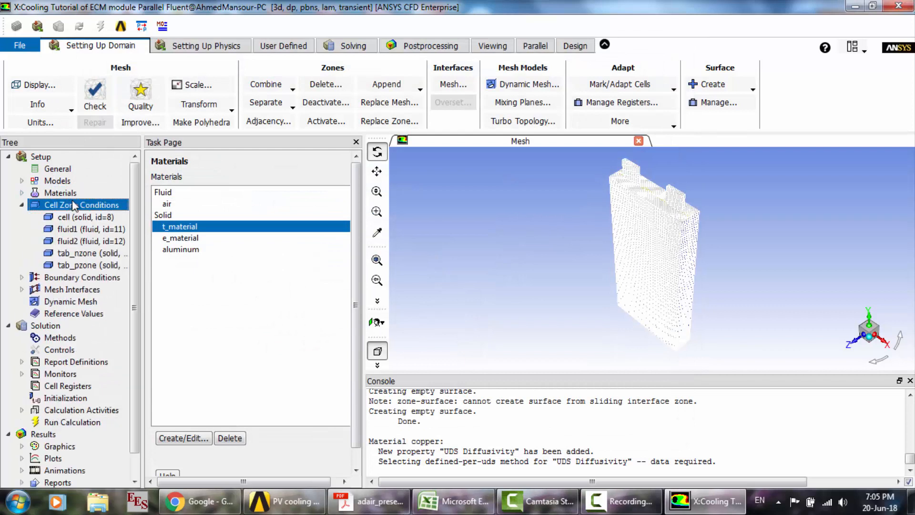
{"action": "left_click", "coordinate": [199, 202]}
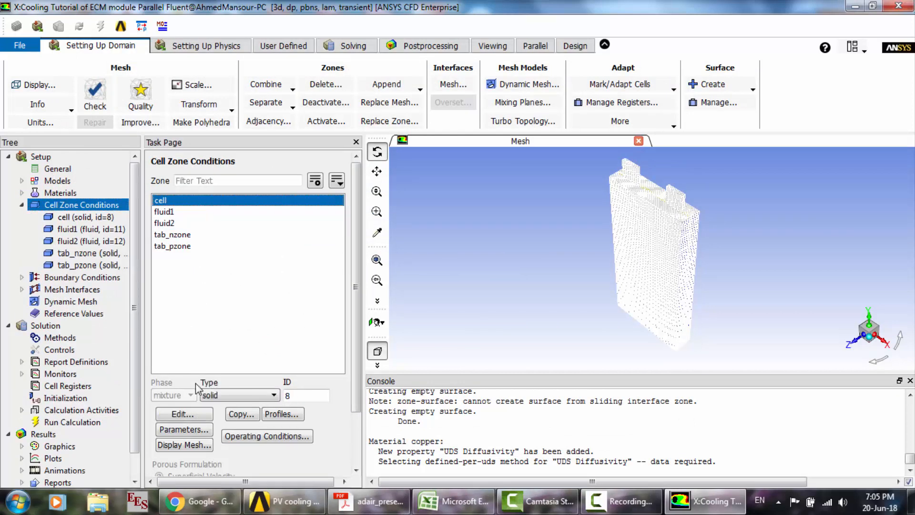
{"action": "left_click", "coordinate": [194, 413]}
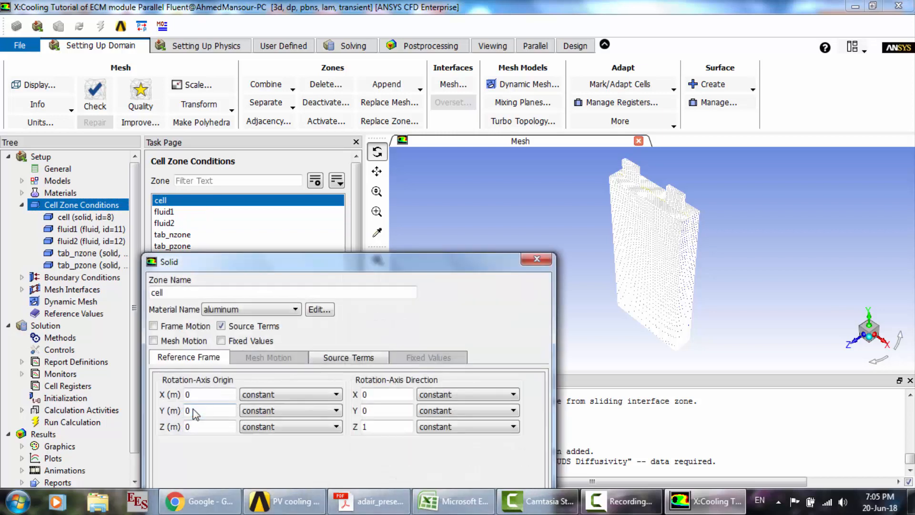
{"action": "left_click", "coordinate": [284, 309]}
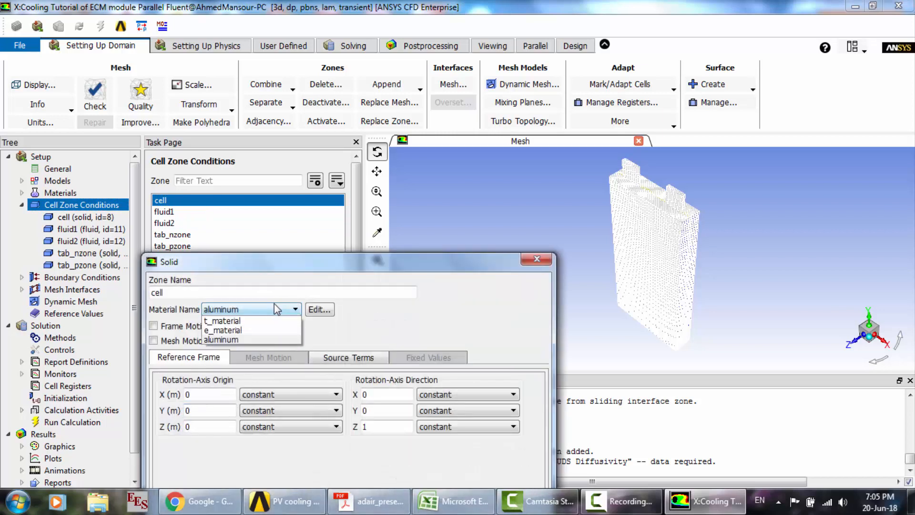
{"action": "left_click", "coordinate": [229, 330]}
{"action": "left_click_drag", "start_coordinate": [411, 183], "coordinate": [427, 105]}
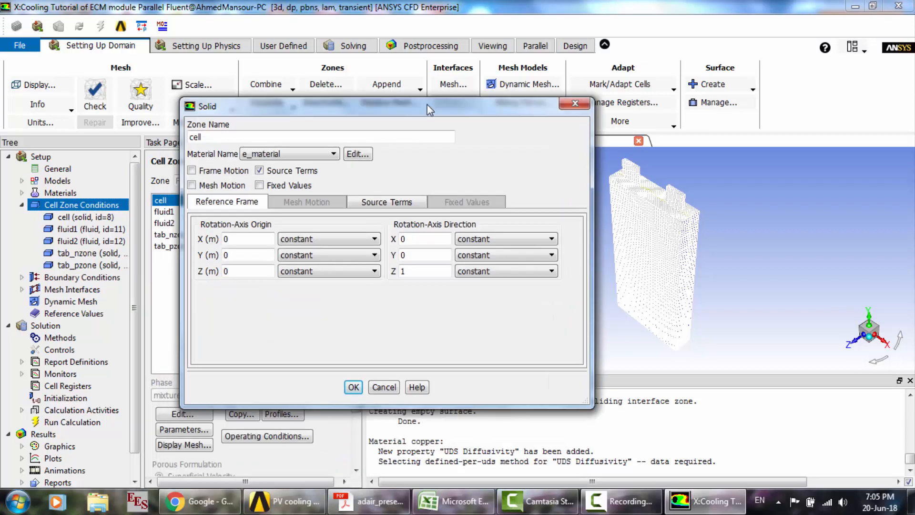
{"action": "left_click", "coordinate": [620, 501]}
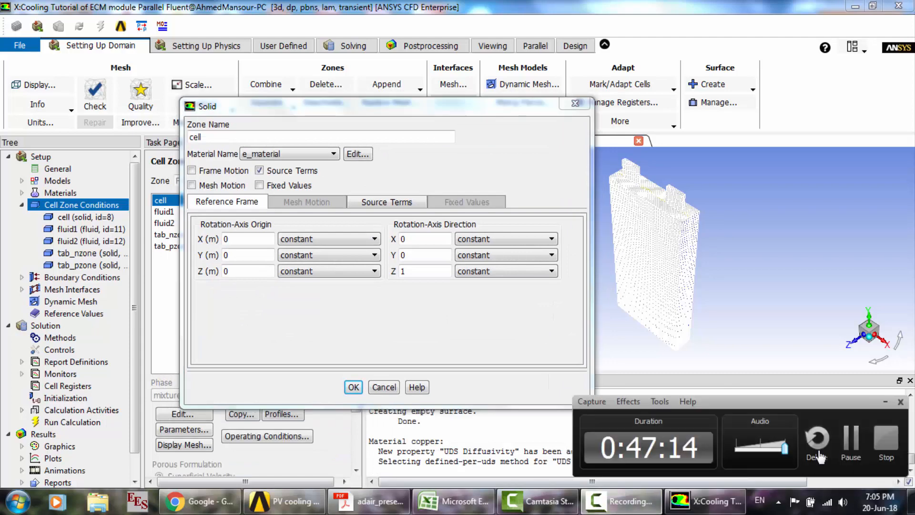
{"action": "left_click", "coordinate": [852, 440]}
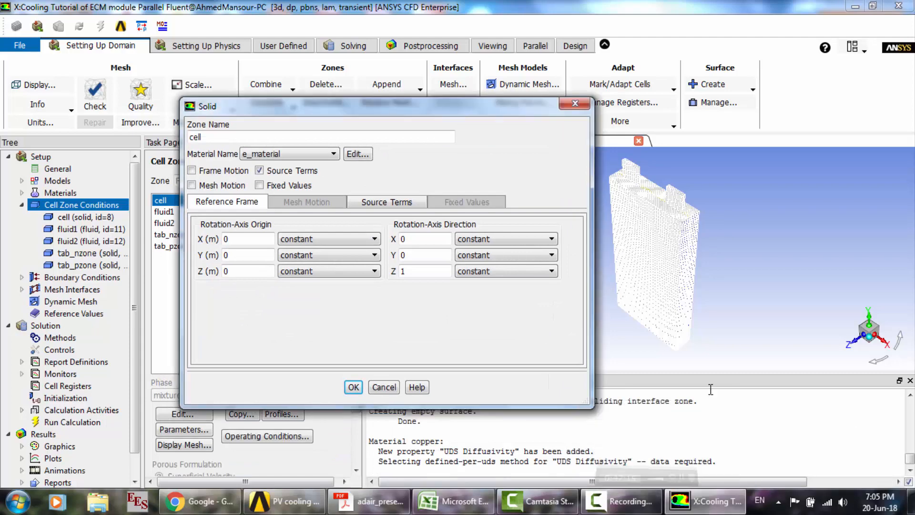
{"action": "left_click", "coordinate": [355, 387]}
- Check the material assigned to the fluid1 and fluid2 cell zones without changing their settings
{"action": "left_click", "coordinate": [176, 213]}
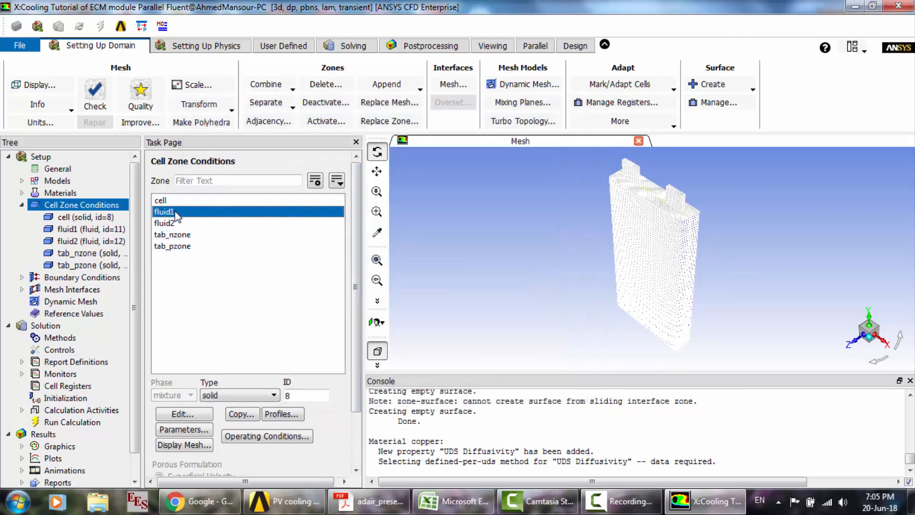
{"action": "left_click", "coordinate": [205, 410]}
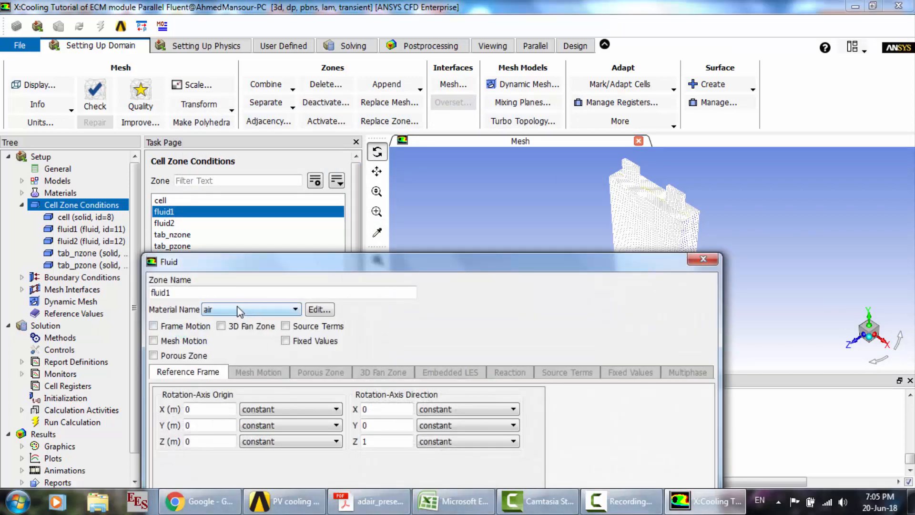
{"action": "left_click", "coordinate": [698, 263]}
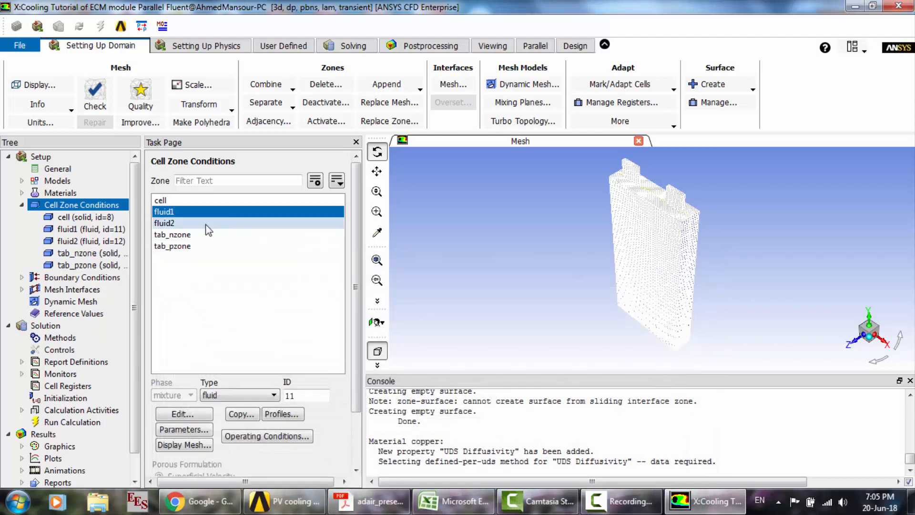
{"action": "left_click", "coordinate": [205, 223]}
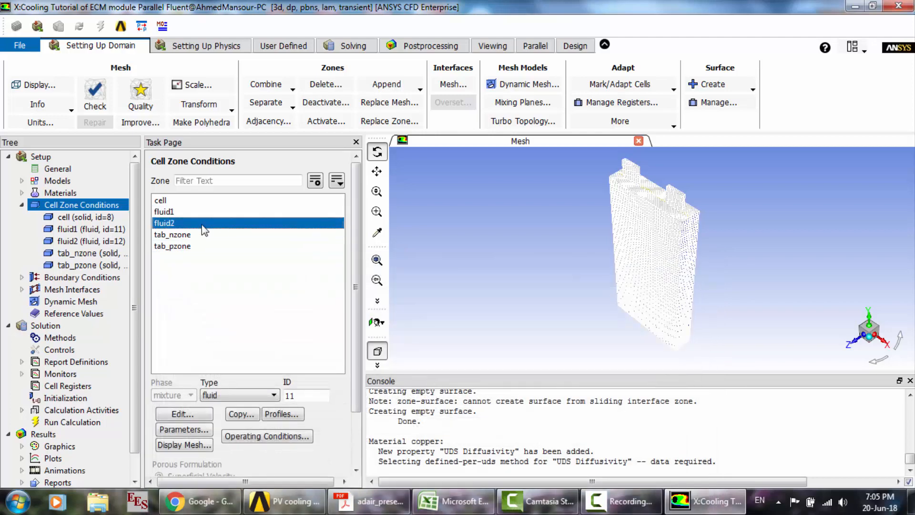
{"action": "left_click", "coordinate": [192, 414]}
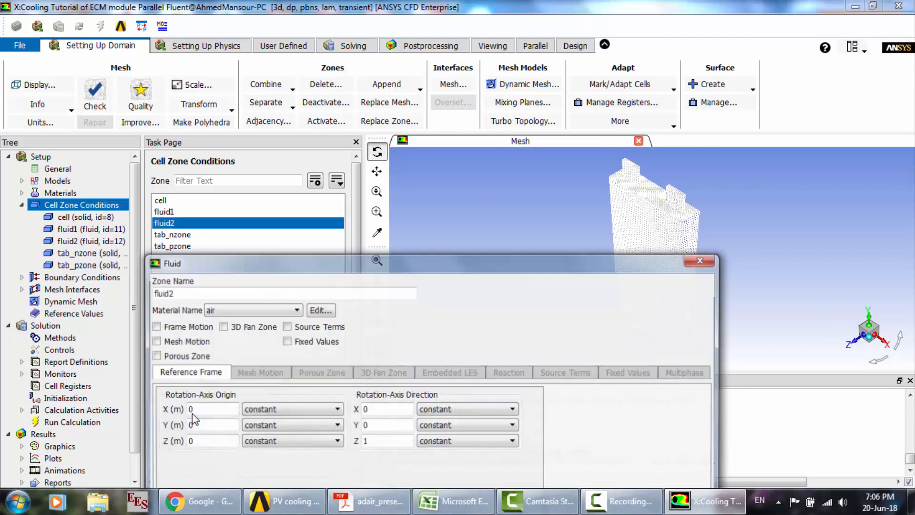
{"action": "left_click", "coordinate": [701, 260]}
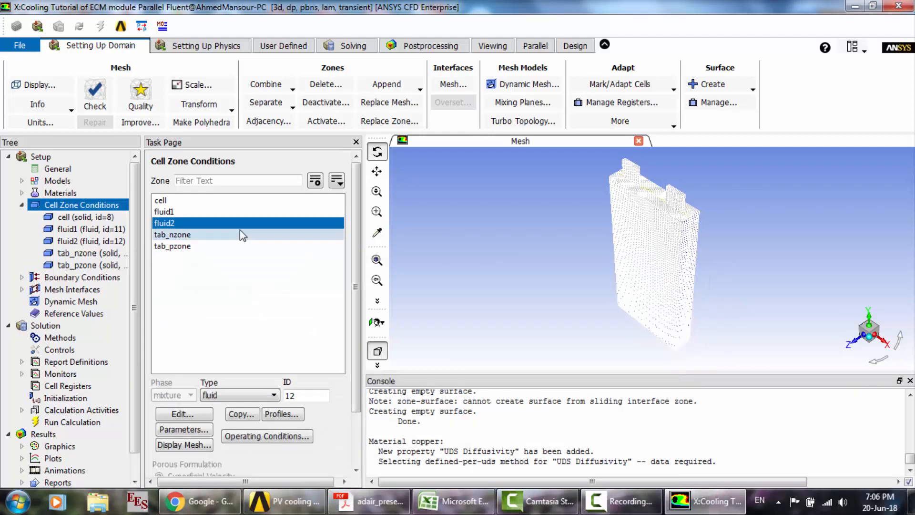
- Assign t_material as the material of the solid cell zone tab_nzone
{"action": "left_click", "coordinate": [238, 234]}
{"action": "left_click", "coordinate": [179, 415]}
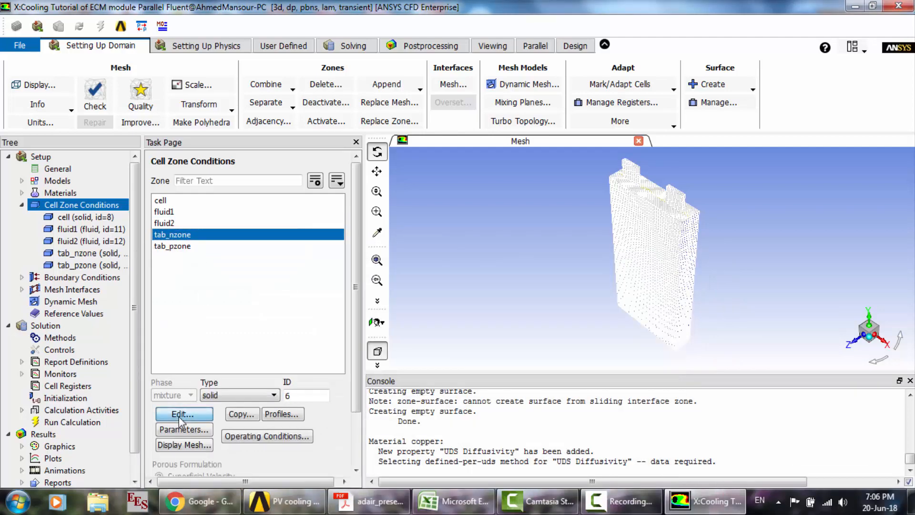
{"action": "left_click", "coordinate": [264, 310]}
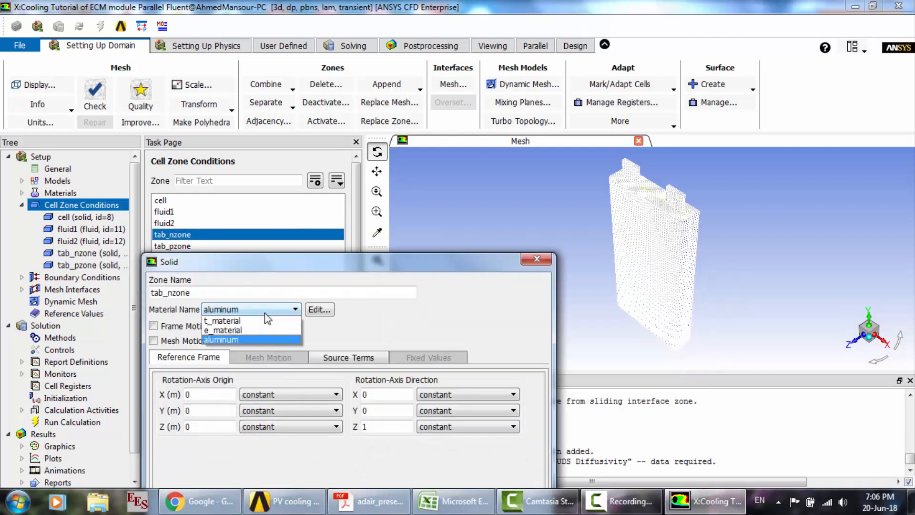
{"action": "left_click", "coordinate": [227, 321]}
{"action": "left_click_drag", "start_coordinate": [401, 260], "coordinate": [402, 165]}
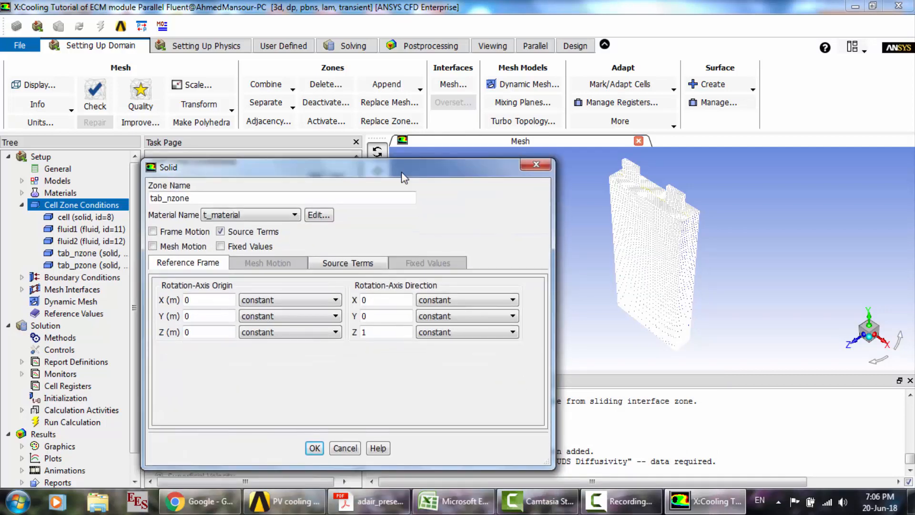
{"action": "left_click", "coordinate": [313, 448]}
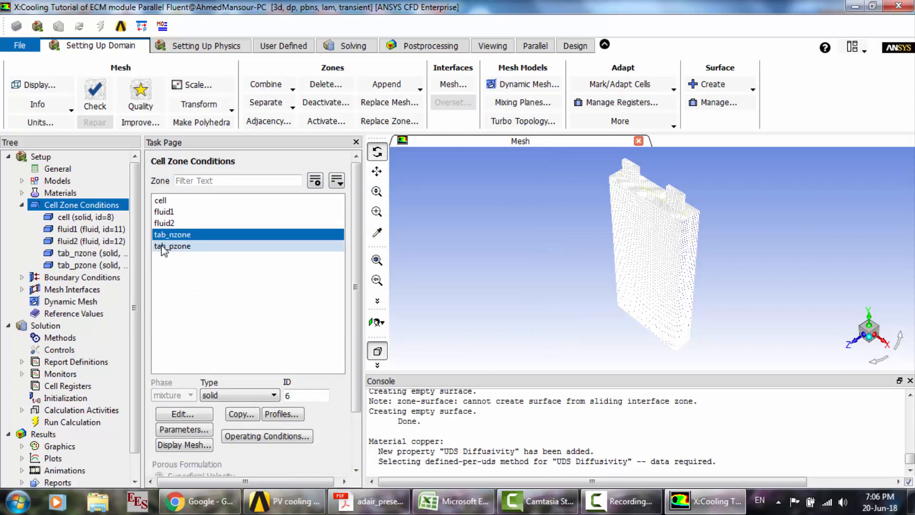
- Assign t_material as the material of the solid cell zone tab_pzone
{"action": "left_click", "coordinate": [168, 246]}
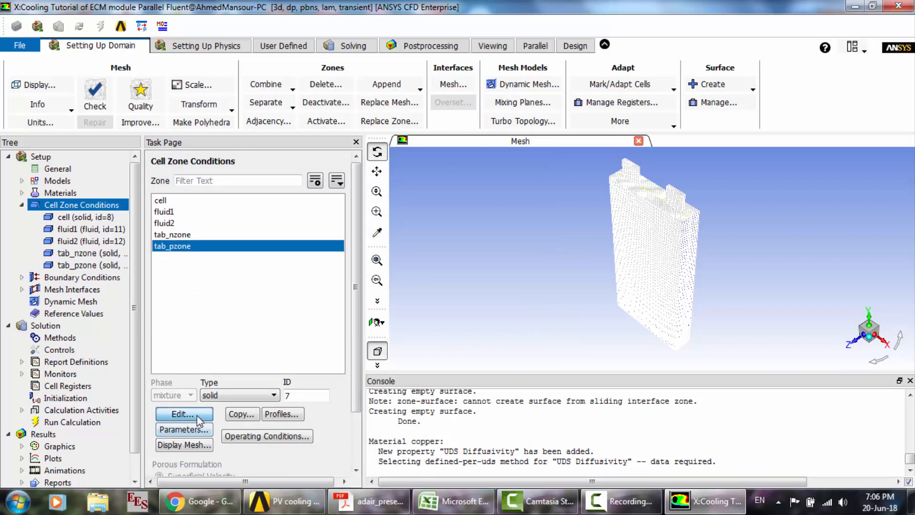
{"action": "left_click", "coordinate": [182, 414]}
{"action": "left_click", "coordinate": [296, 309]}
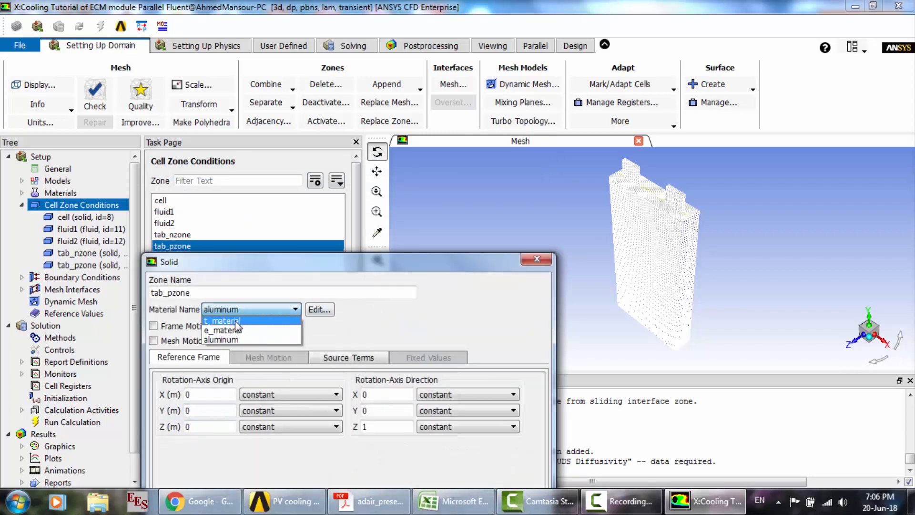
{"action": "left_click", "coordinate": [236, 328]}
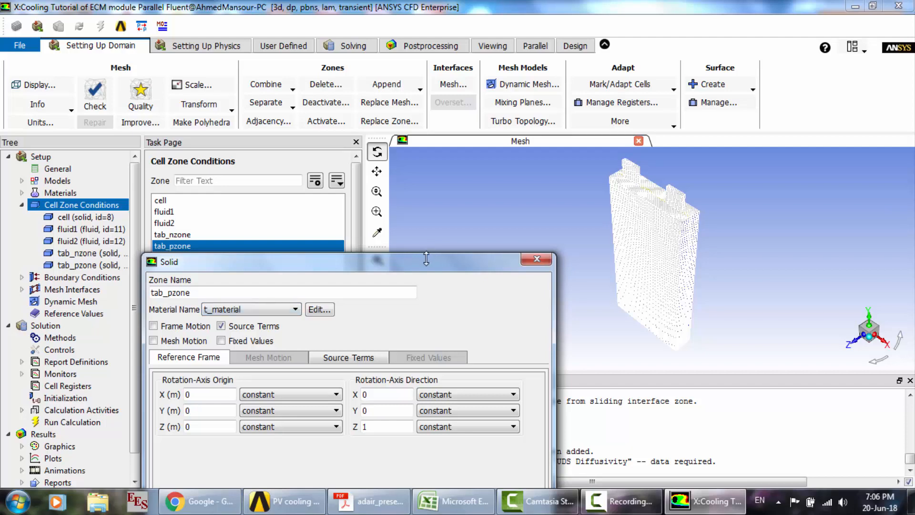
{"action": "left_click_drag", "start_coordinate": [407, 259], "coordinate": [427, 170]}
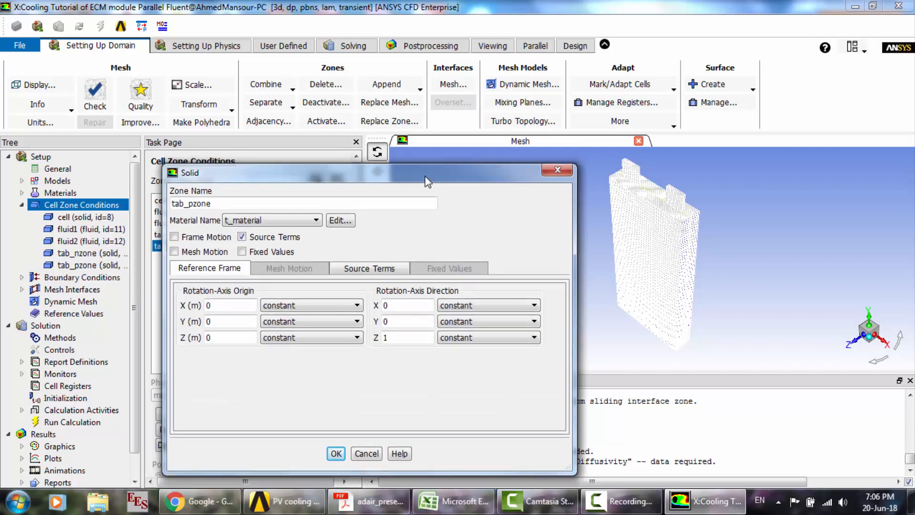
{"action": "left_click", "coordinate": [337, 454]}
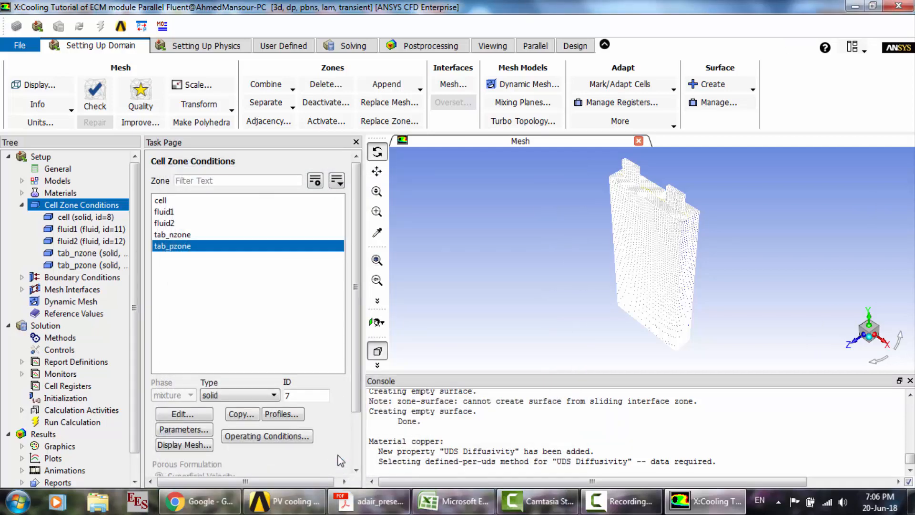
- Open the boundary conditions and set the velocity magnitude of the velocity inlet inlet1 to 0.5 m/s
{"action": "left_click", "coordinate": [21, 204]}
{"action": "double_click", "coordinate": [56, 218]}
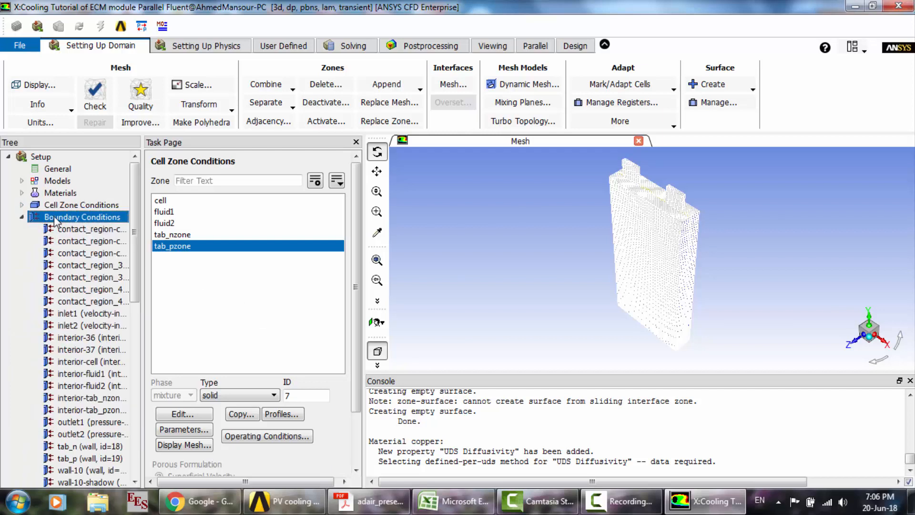
{"action": "left_click", "coordinate": [233, 280]}
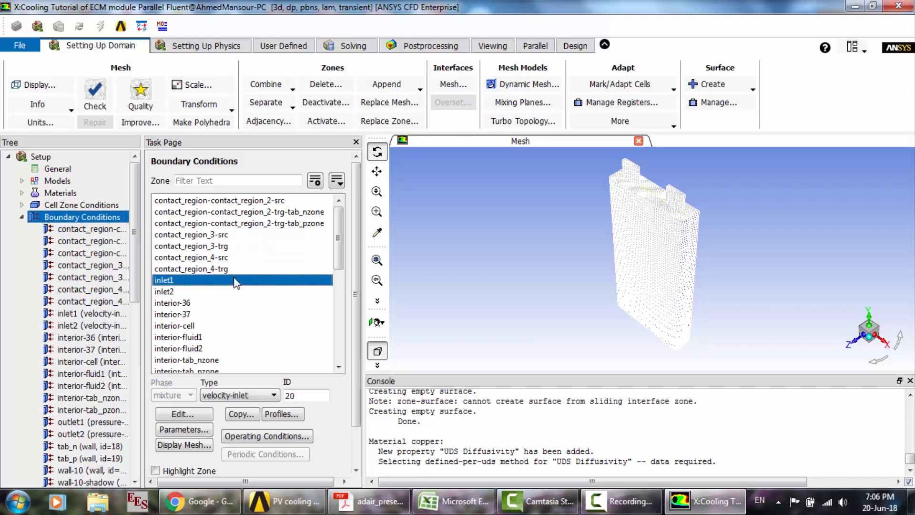
{"action": "left_click", "coordinate": [193, 417]}
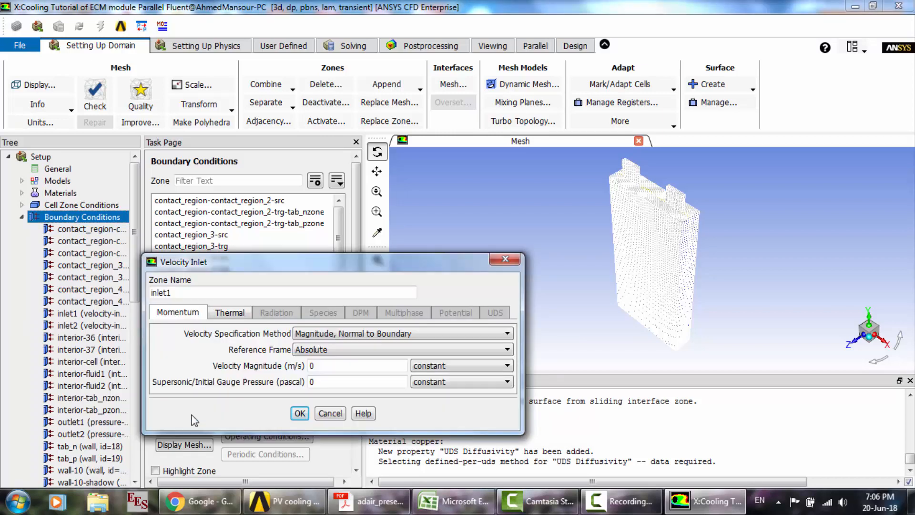
{"action": "double_click", "coordinate": [322, 365]}
{"action": "type", "text": ".5"}
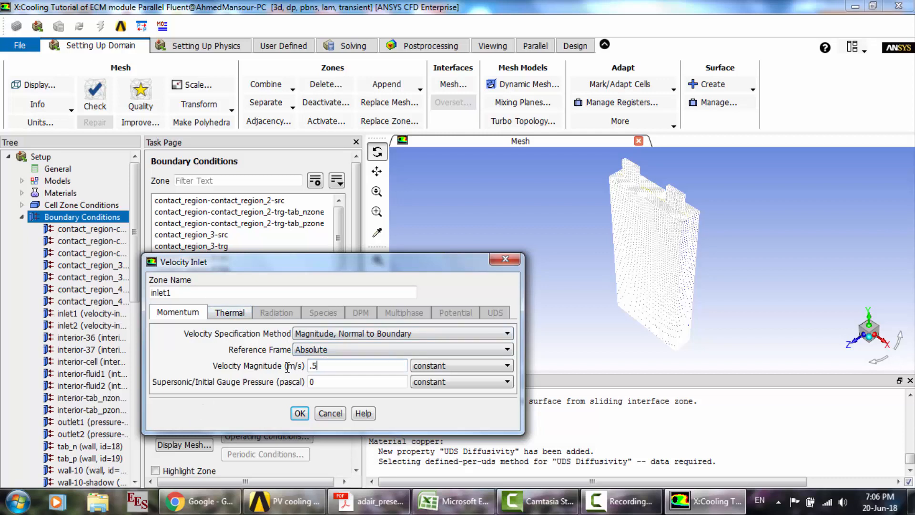
- Change the constant inlet temperature of inlet1 and confirm its boundary conditions
{"action": "left_click", "coordinate": [241, 315]}
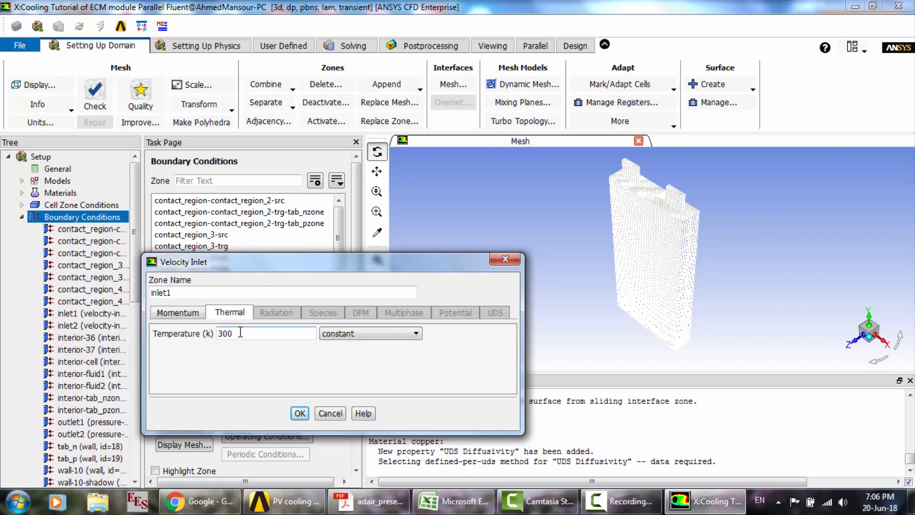
{"action": "left_click", "coordinate": [186, 317]}
{"action": "left_click", "coordinate": [227, 314]}
{"action": "left_click_drag", "start_coordinate": [249, 333], "coordinate": [203, 330]}
{"action": "type", "text": "289"}
{"action": "left_click", "coordinate": [300, 413]}
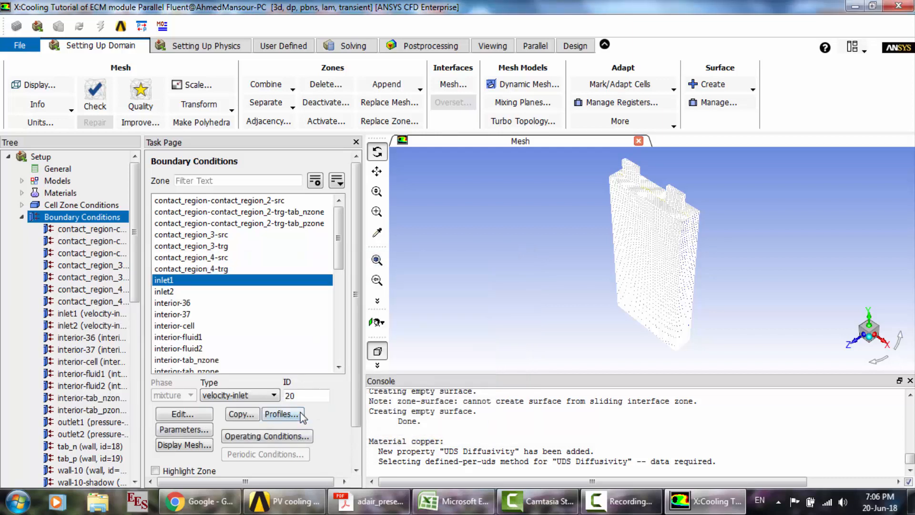
- Copy the boundary conditions of inlet1 to inlet2
{"action": "left_click", "coordinate": [172, 292]}
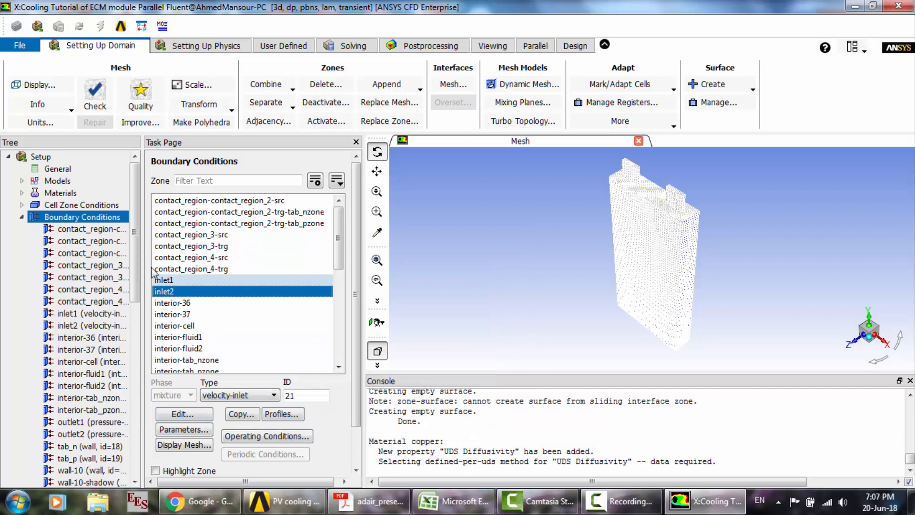
{"action": "left_click_drag", "start_coordinate": [138, 273], "coordinate": [136, 299]}
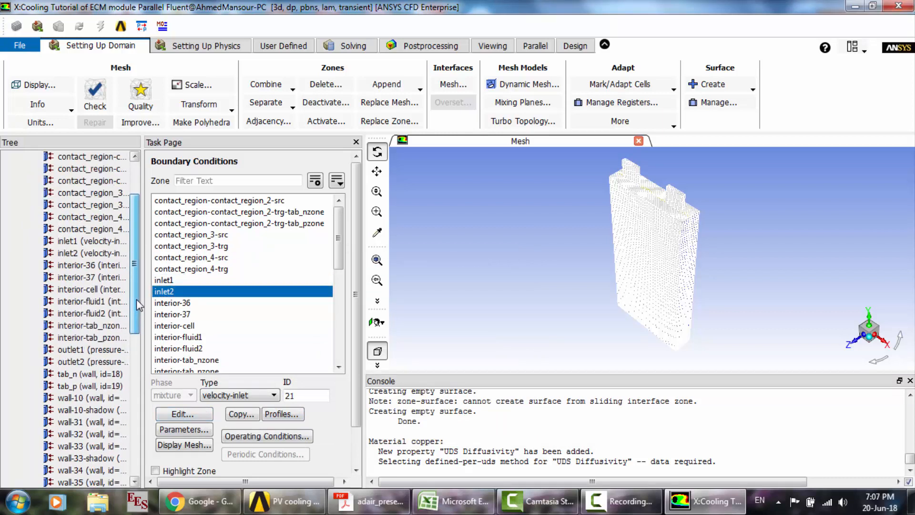
{"action": "right_click", "coordinate": [82, 243]}
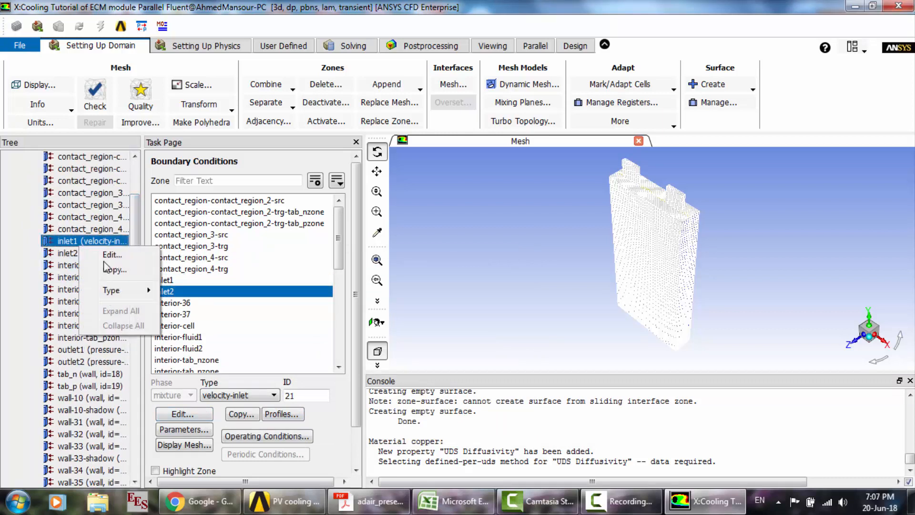
{"action": "left_click", "coordinate": [111, 269]}
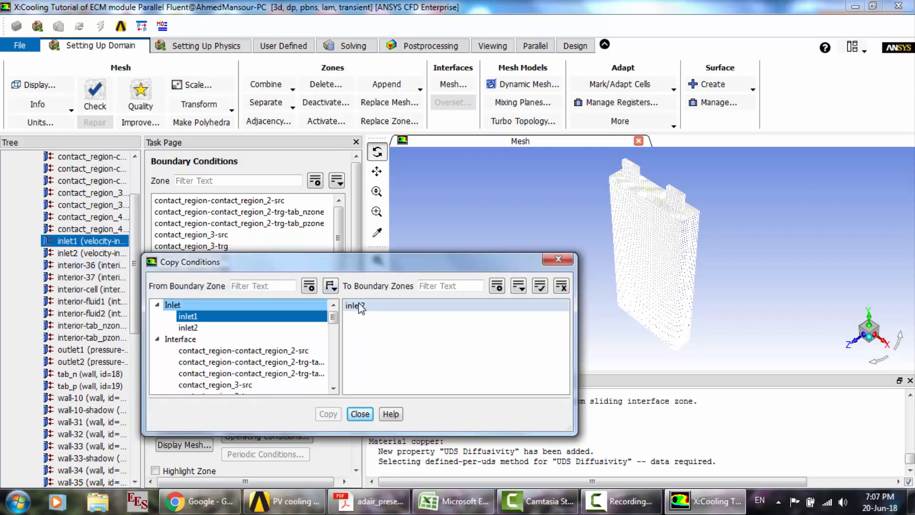
{"action": "left_click", "coordinate": [355, 306]}
{"action": "left_click", "coordinate": [328, 414]}
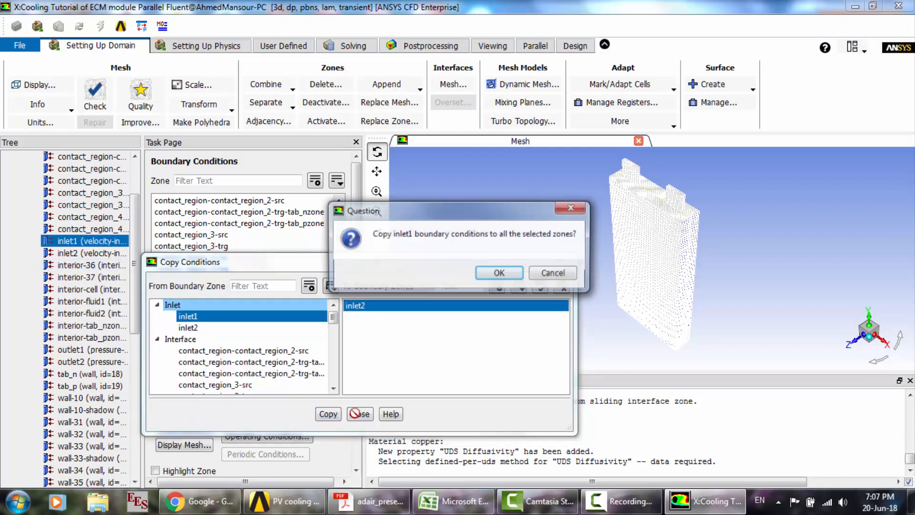
{"action": "left_click", "coordinate": [499, 273]}
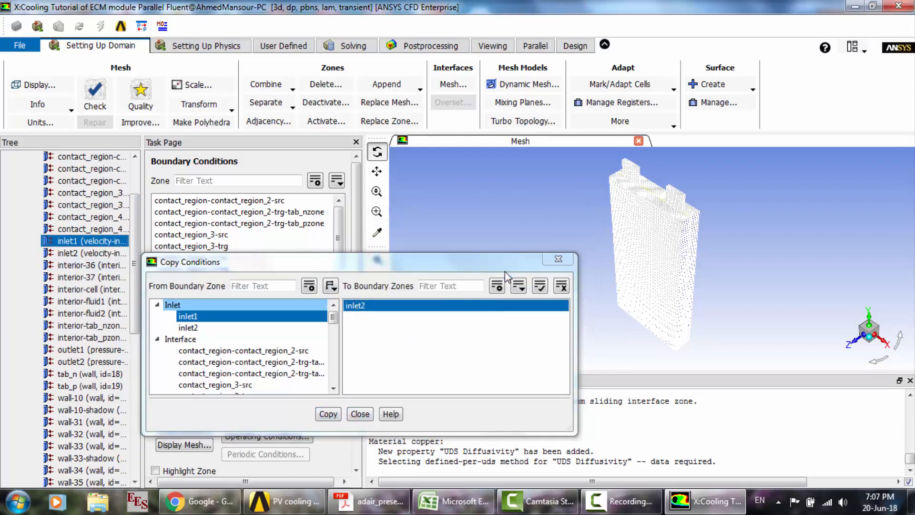
{"action": "left_click", "coordinate": [359, 414]}
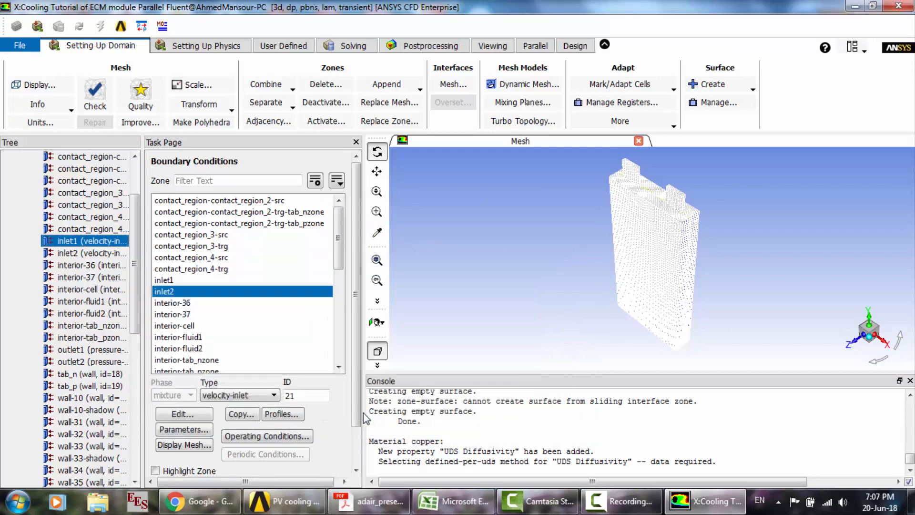
- Review inlet2's velocity and thermal settings, leaving them as copied
{"action": "left_click", "coordinate": [156, 291]}
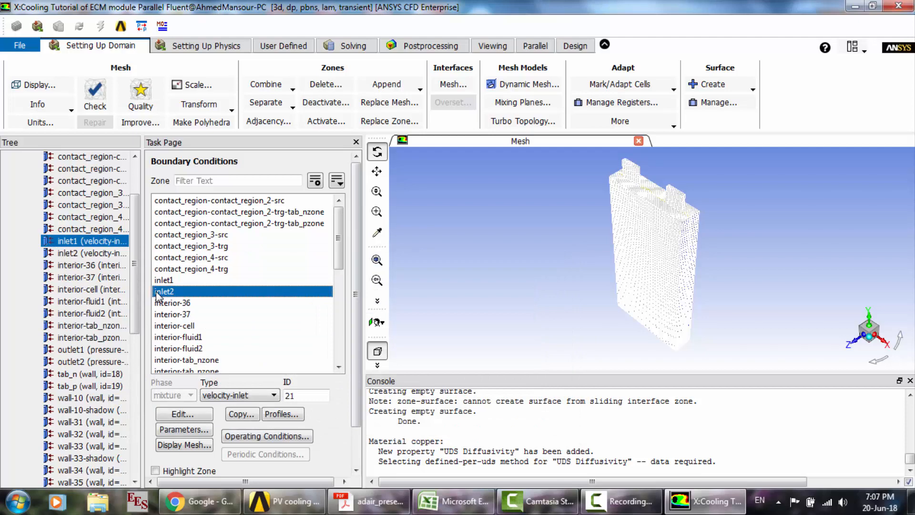
{"action": "double_click", "coordinate": [156, 291]}
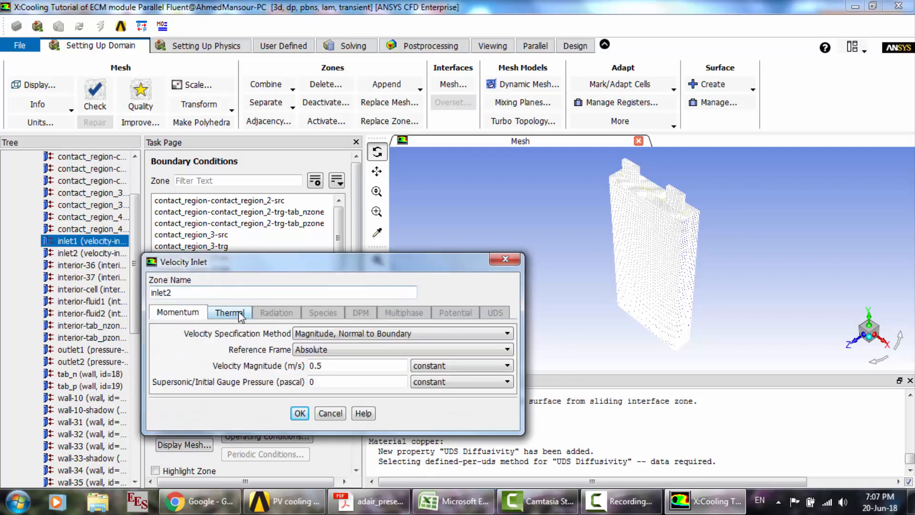
{"action": "left_click", "coordinate": [229, 312]}
{"action": "left_click", "coordinate": [329, 413]}
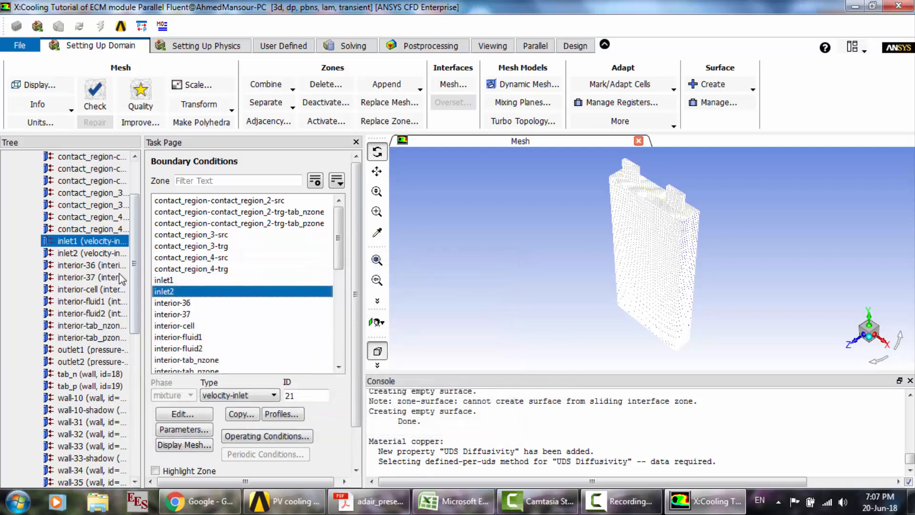
- Set the gauge pressure of the pressure outlet outlet1 to 110000 pascal and open its backflow total temperature for editing
{"action": "left_click", "coordinate": [94, 350]}
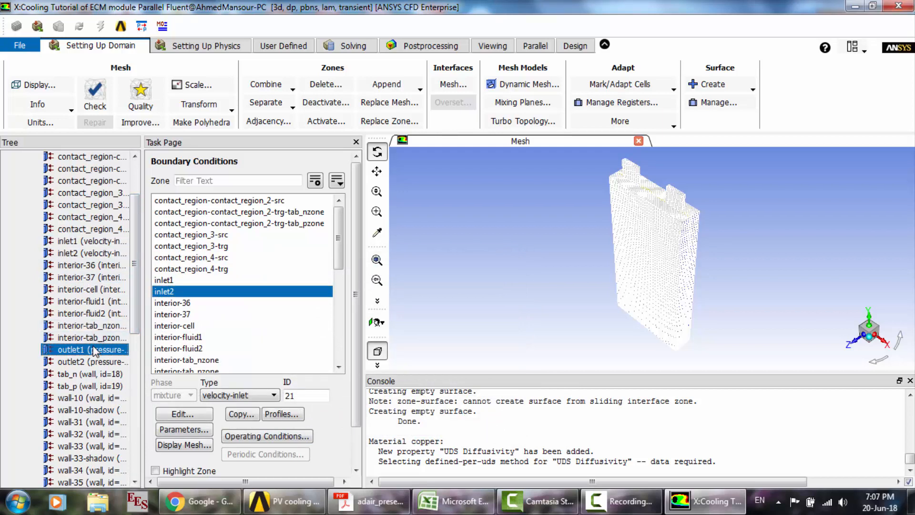
{"action": "double_click", "coordinate": [94, 350]}
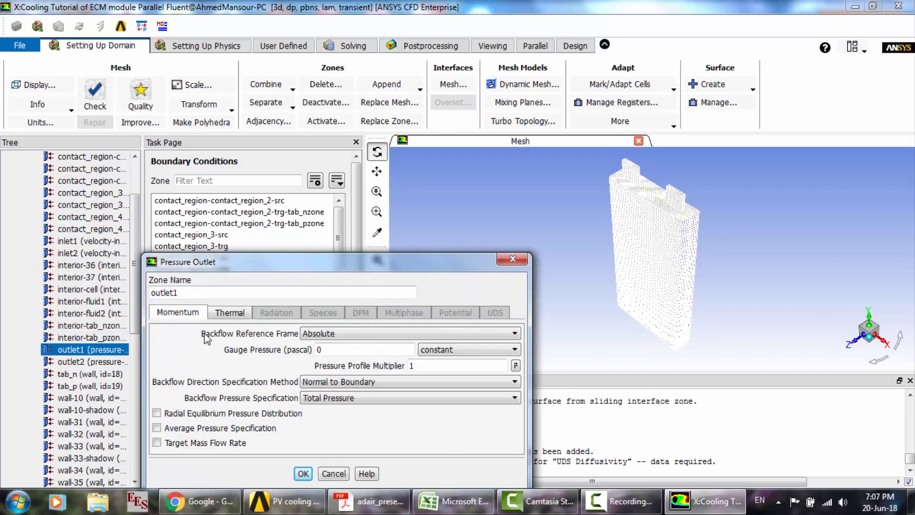
{"action": "double_click", "coordinate": [344, 348]}
{"action": "type", "text": "110000"}
{"action": "left_click", "coordinate": [233, 315]}
{"action": "left_click_drag", "start_coordinate": [302, 334], "coordinate": [239, 328]}
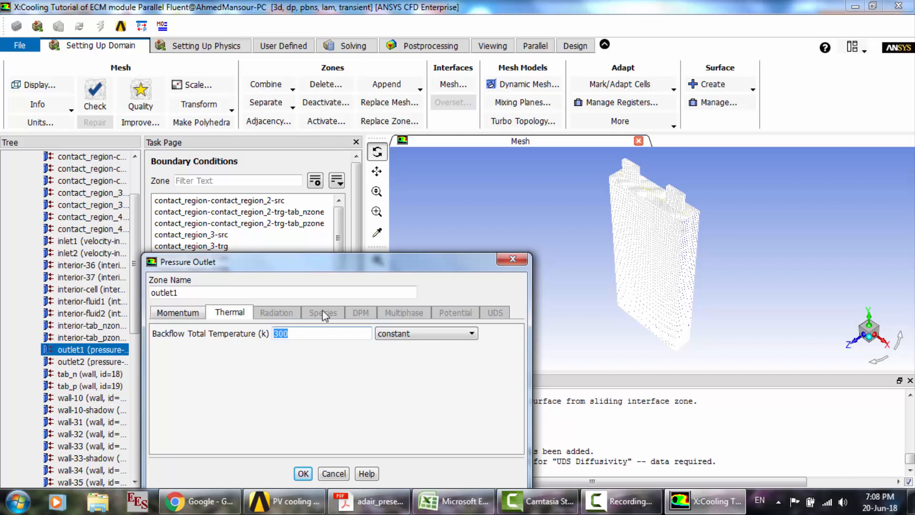
- Confirm the outlet1 pressure outlet settings and copy its boundary conditions to outlet2
{"action": "left_click_drag", "start_coordinate": [345, 266], "coordinate": [343, 200]}
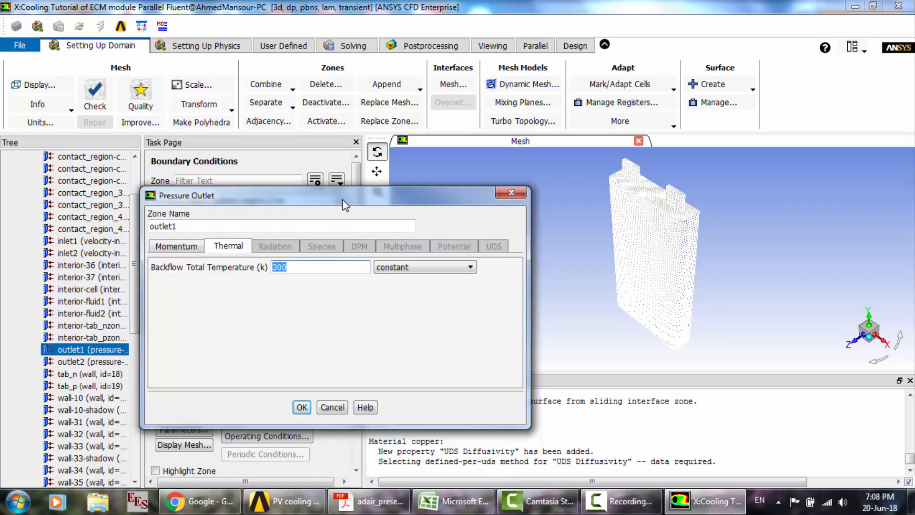
{"action": "left_click", "coordinate": [301, 408]}
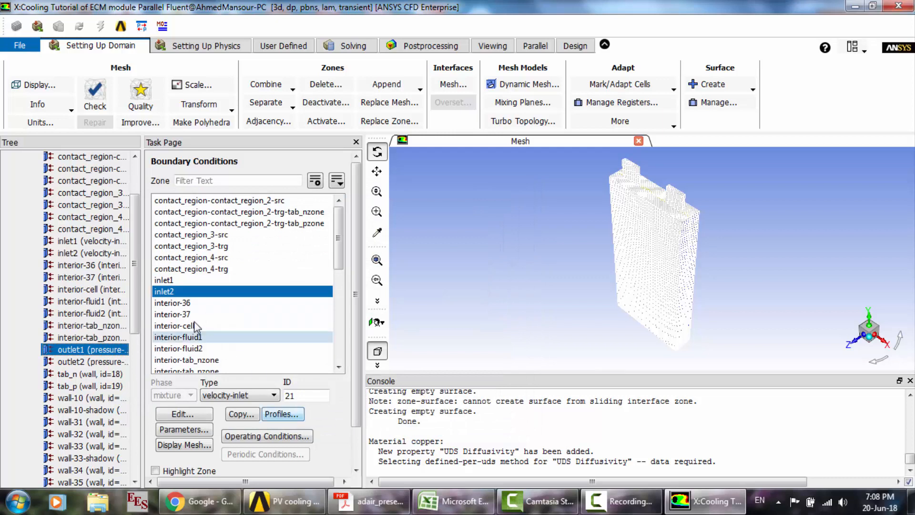
{"action": "right_click", "coordinate": [93, 356]}
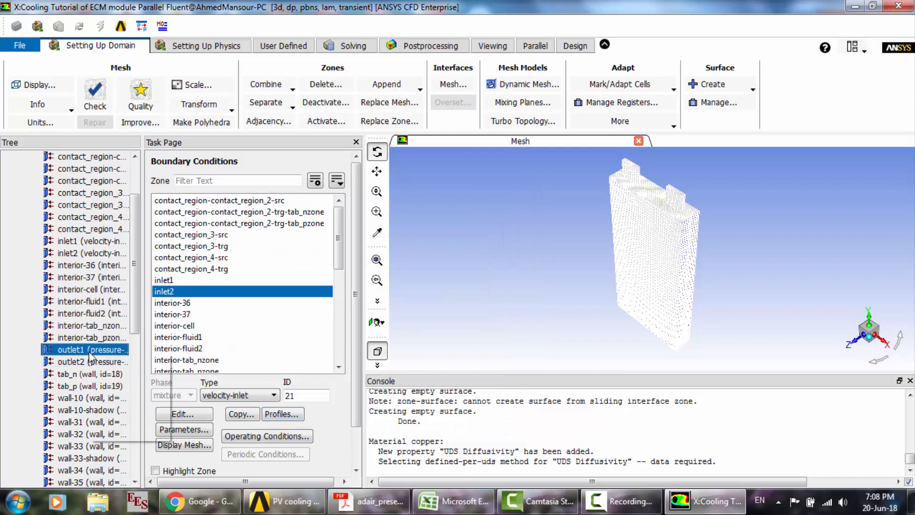
{"action": "left_click", "coordinate": [123, 380]}
{"action": "left_click", "coordinate": [362, 305]}
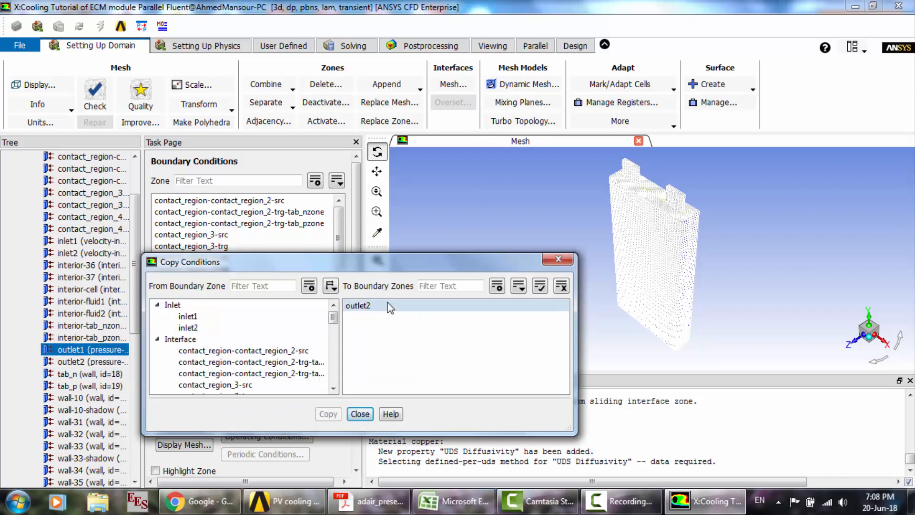
{"action": "left_click", "coordinate": [328, 413]}
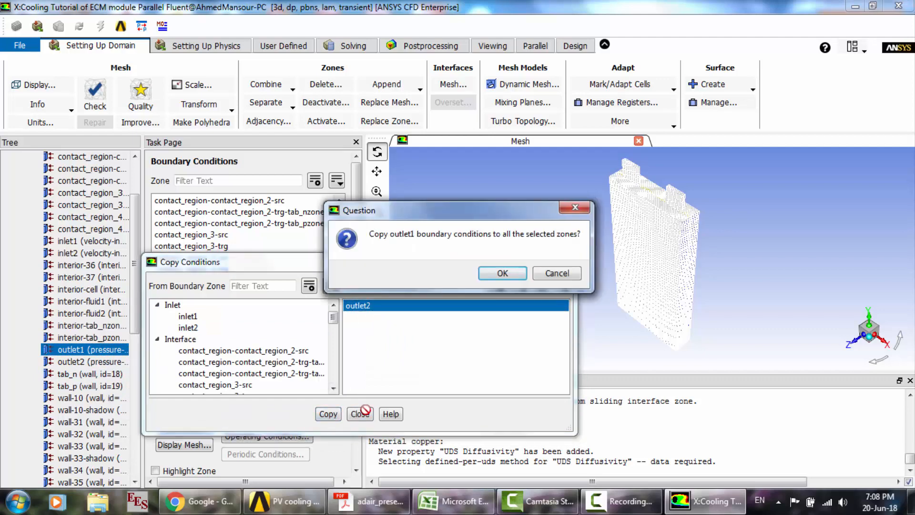
{"action": "left_click", "coordinate": [509, 278]}
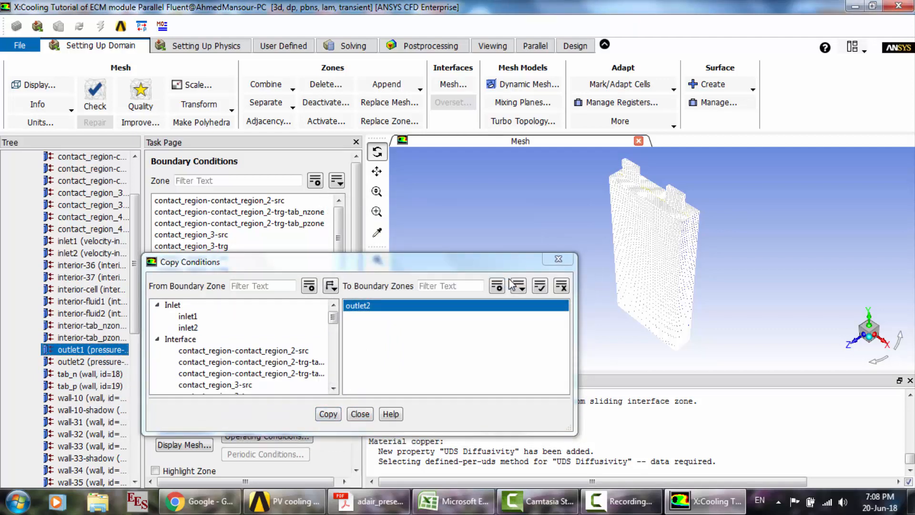
{"action": "left_click", "coordinate": [359, 414]}
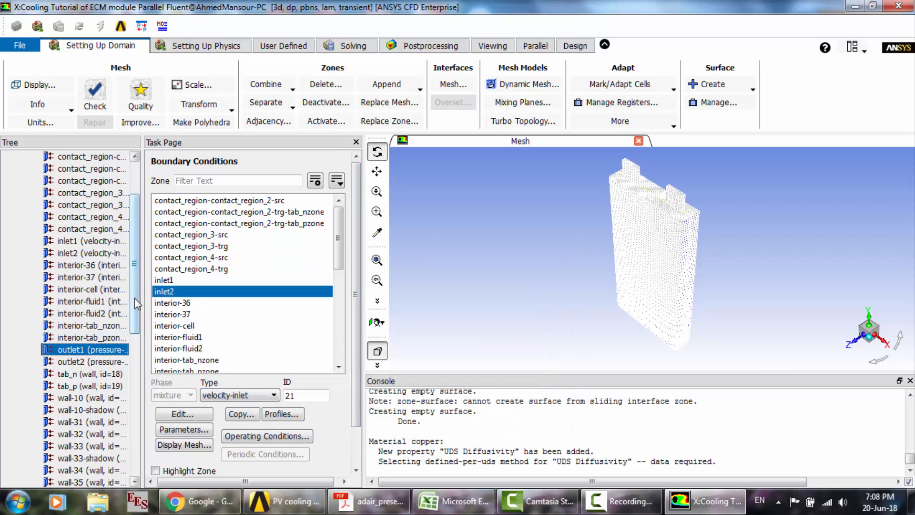
- Set the wall-cell thermal condition to Convection with a constant heat transfer coefficient of 5 W/m2-K
{"action": "left_click_drag", "start_coordinate": [134, 298], "coordinate": [135, 391]}
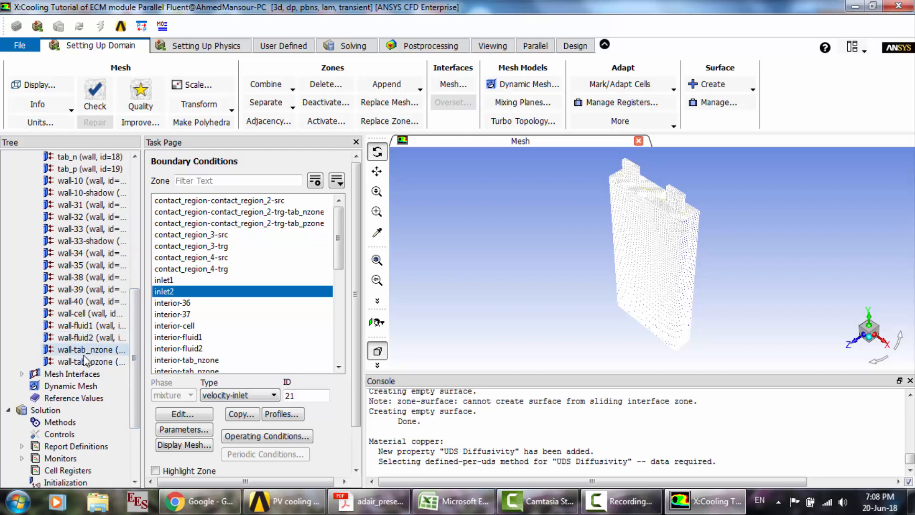
{"action": "left_click", "coordinate": [94, 315]}
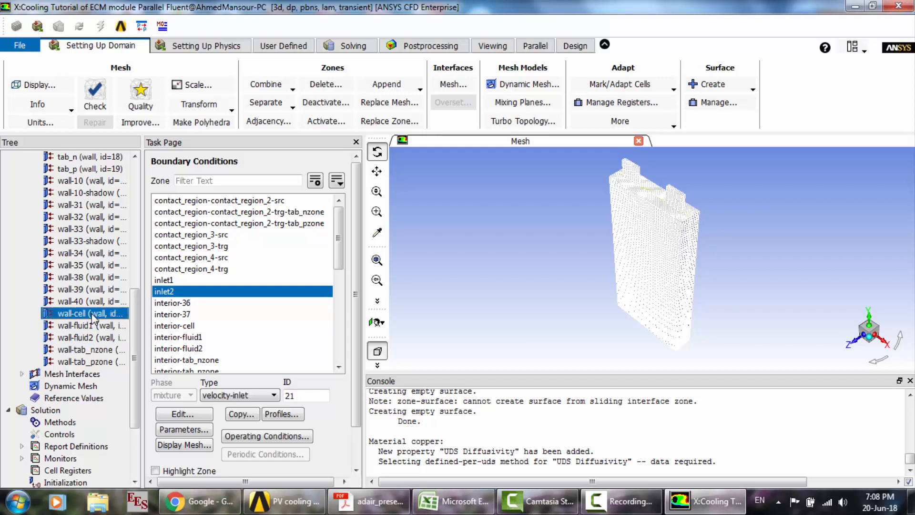
{"action": "double_click", "coordinate": [94, 317]}
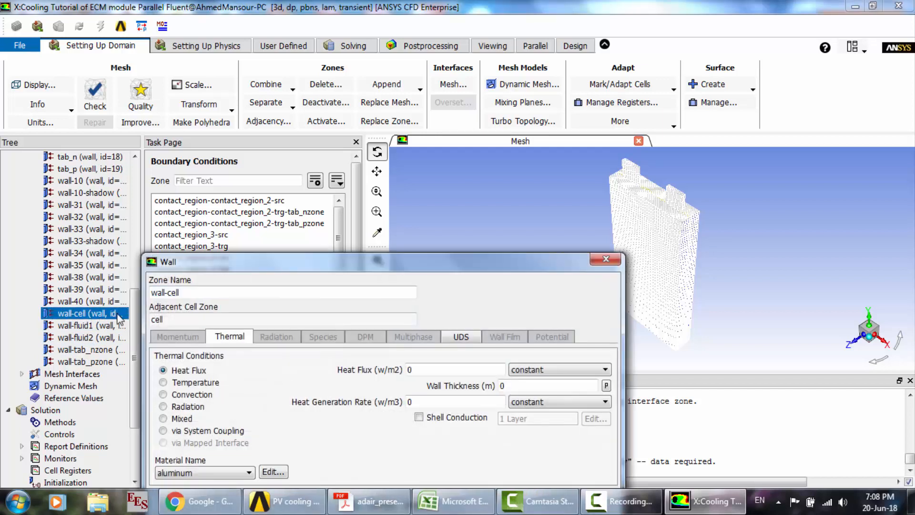
{"action": "left_click", "coordinate": [192, 395]}
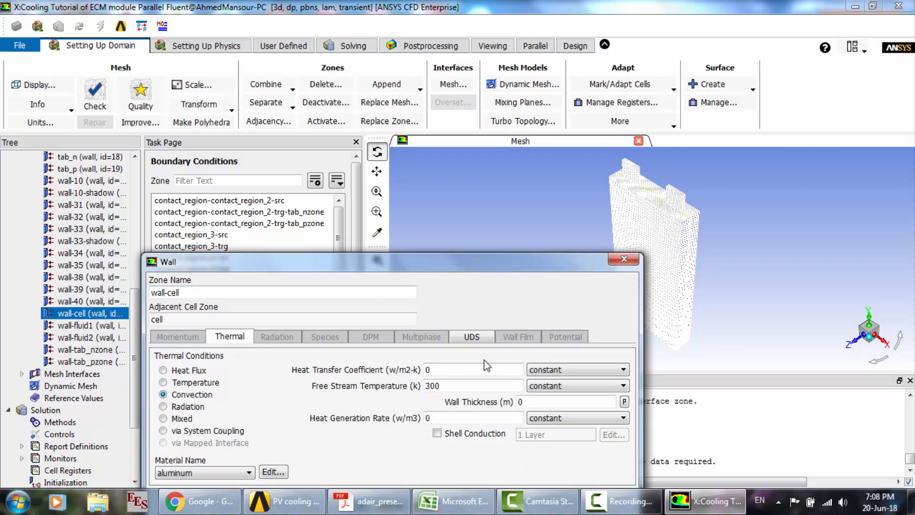
{"action": "double_click", "coordinate": [488, 370]}
{"action": "type", "text": "5"}
{"action": "left_click_drag", "start_coordinate": [453, 264], "coordinate": [452, 169]}
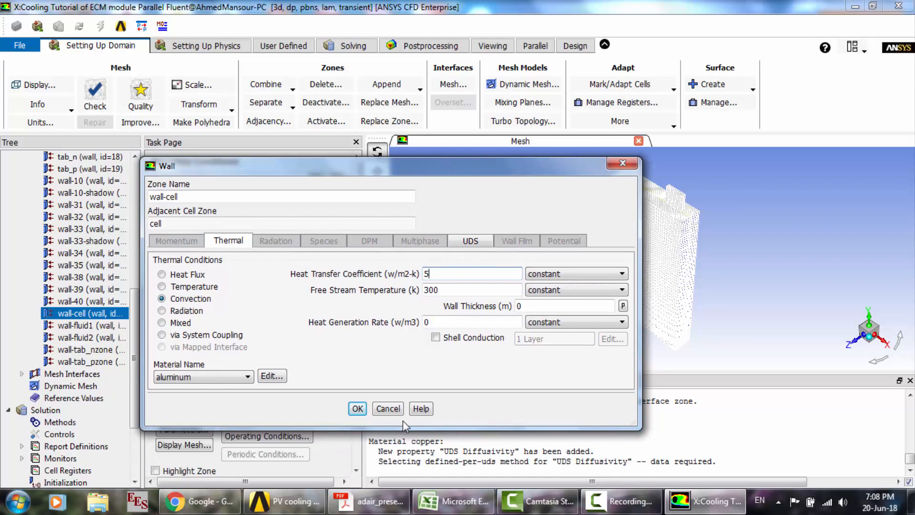
{"action": "left_click", "coordinate": [357, 409]}
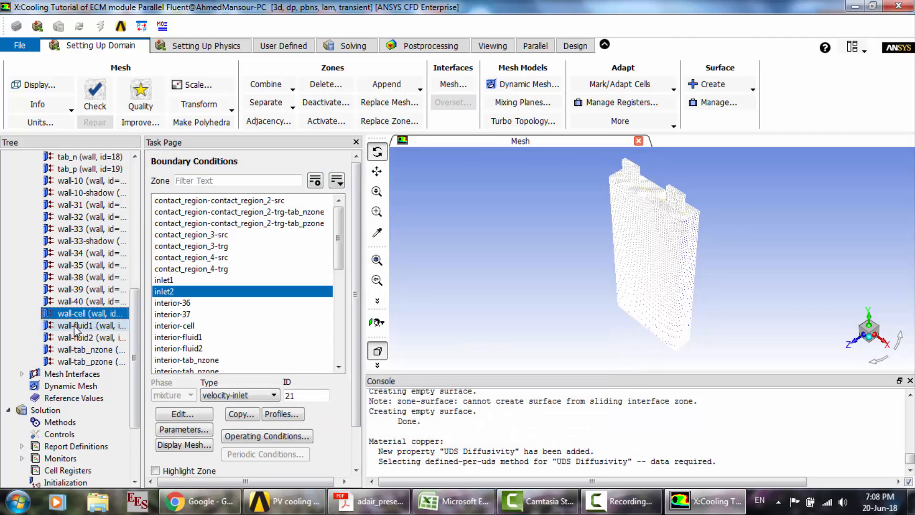
- Copy the wall-cell boundary conditions to wall-tab_nzone and wall-tab_pzone
{"action": "right_click", "coordinate": [68, 318]}
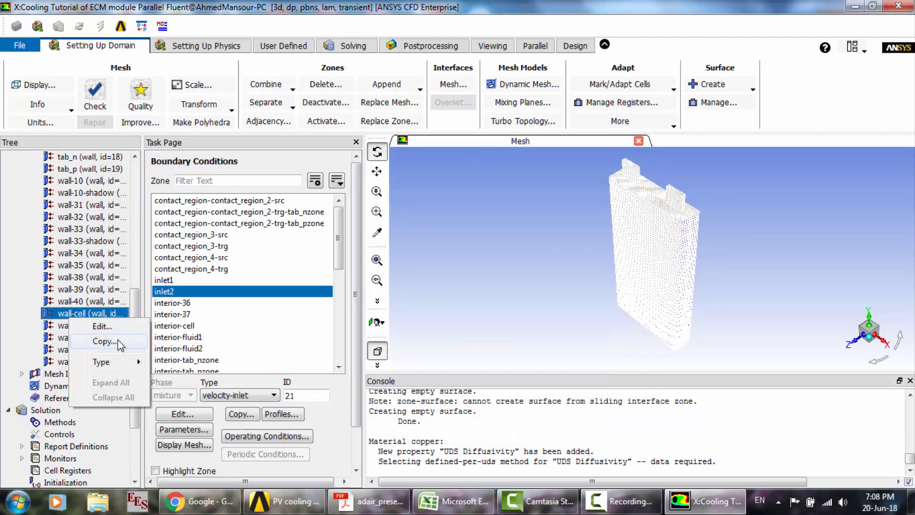
{"action": "left_click", "coordinate": [119, 339]}
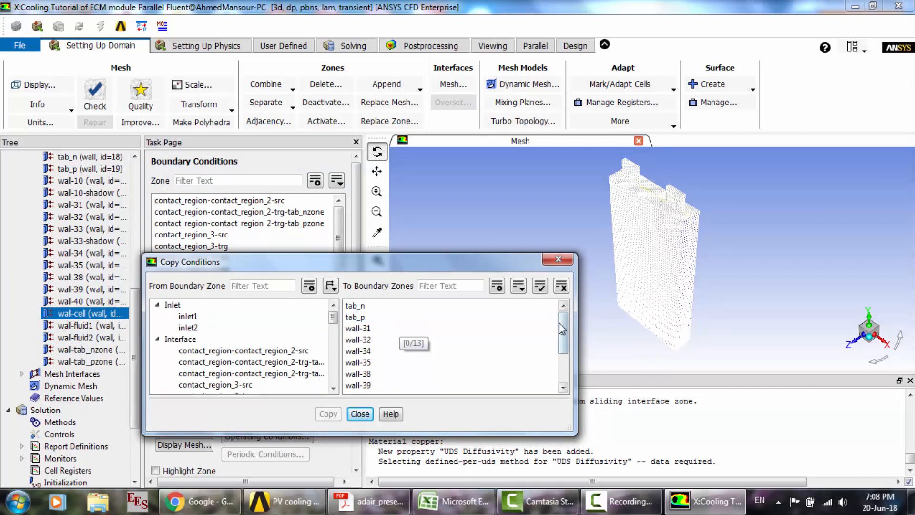
{"action": "left_click_drag", "start_coordinate": [564, 337], "coordinate": [567, 374]}
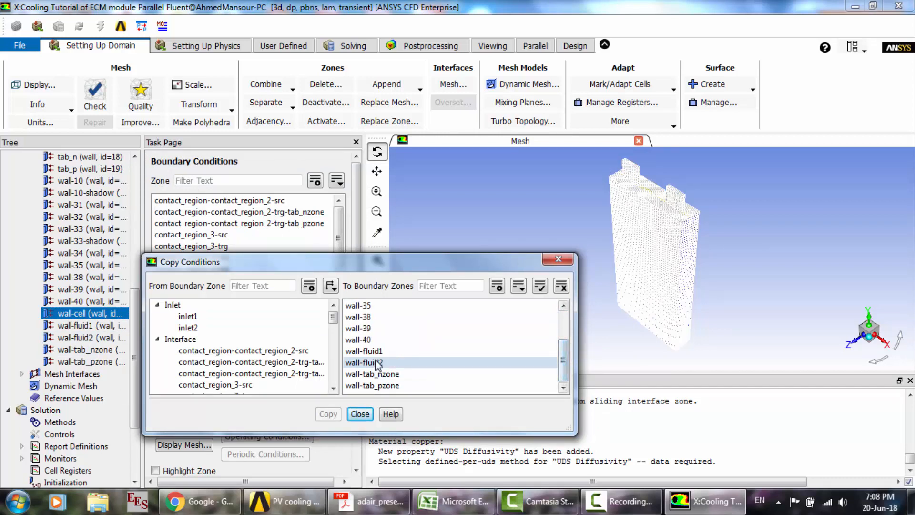
{"action": "left_click", "coordinate": [374, 376]}
{"action": "left_click", "coordinate": [377, 386]}
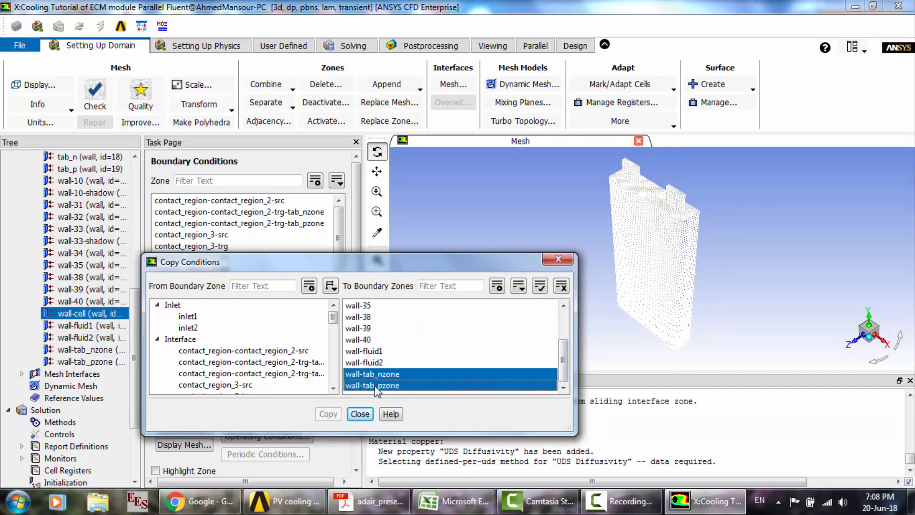
{"action": "left_click", "coordinate": [325, 413]}
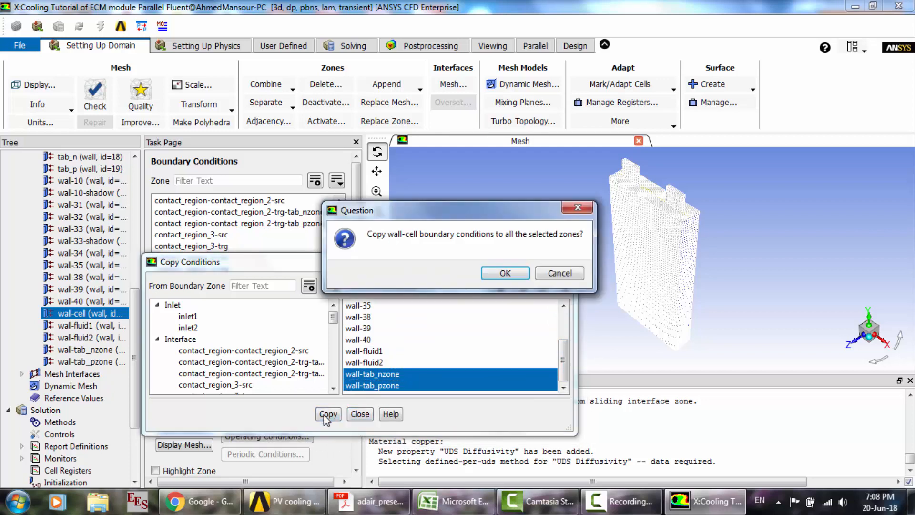
{"action": "left_click", "coordinate": [505, 273]}
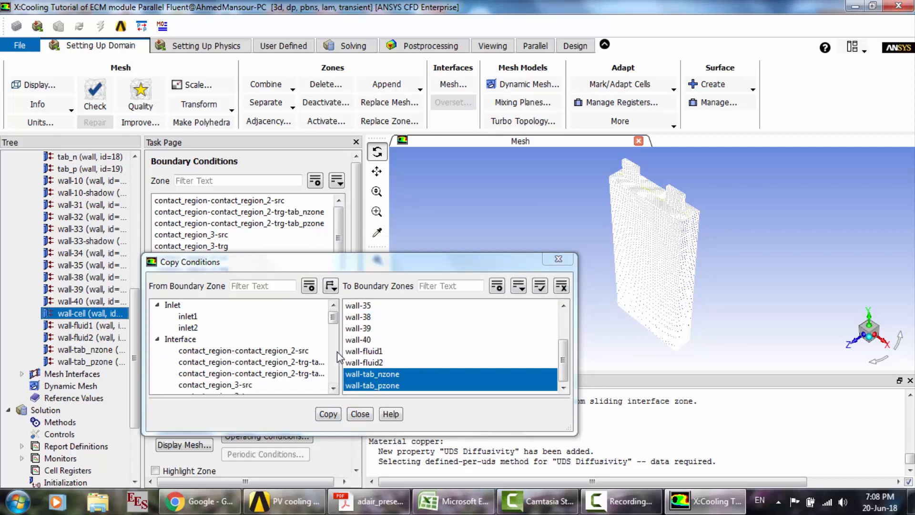
{"action": "left_click", "coordinate": [361, 414]}
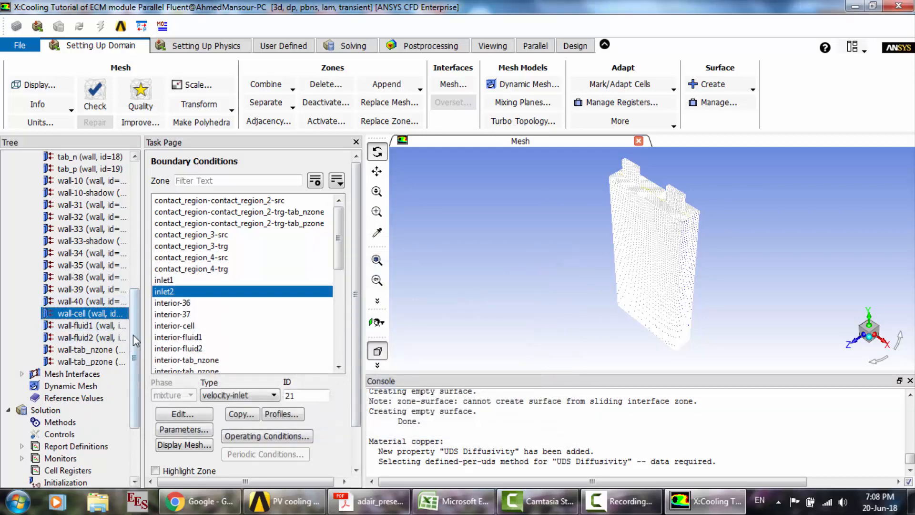
- Review which equations are selected for the solution
{"action": "scroll", "coordinate": [136, 341], "scroll_direction": "down", "scroll_amount": 3}
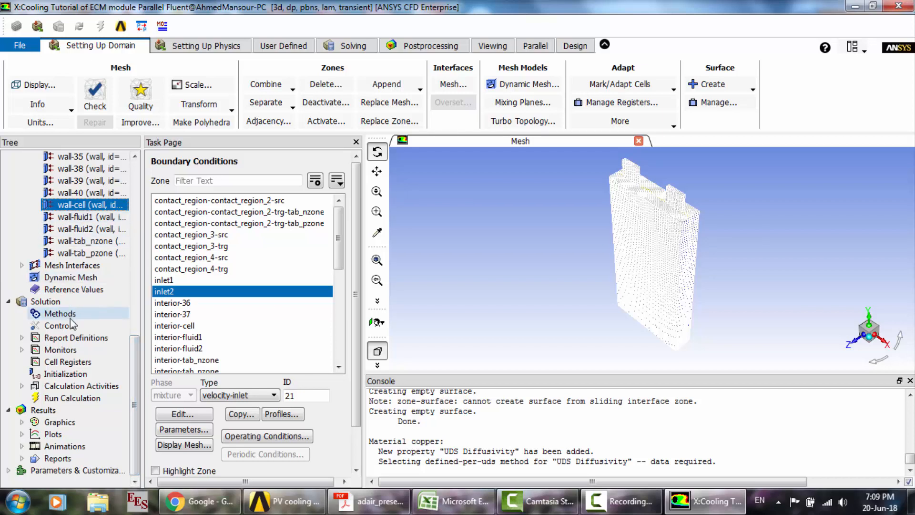
{"action": "left_click", "coordinate": [202, 53]}
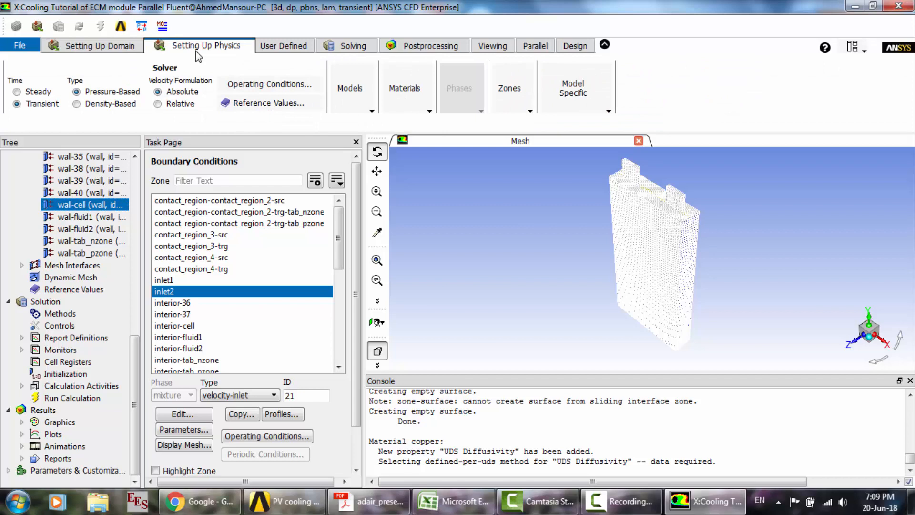
{"action": "left_click", "coordinate": [351, 46]}
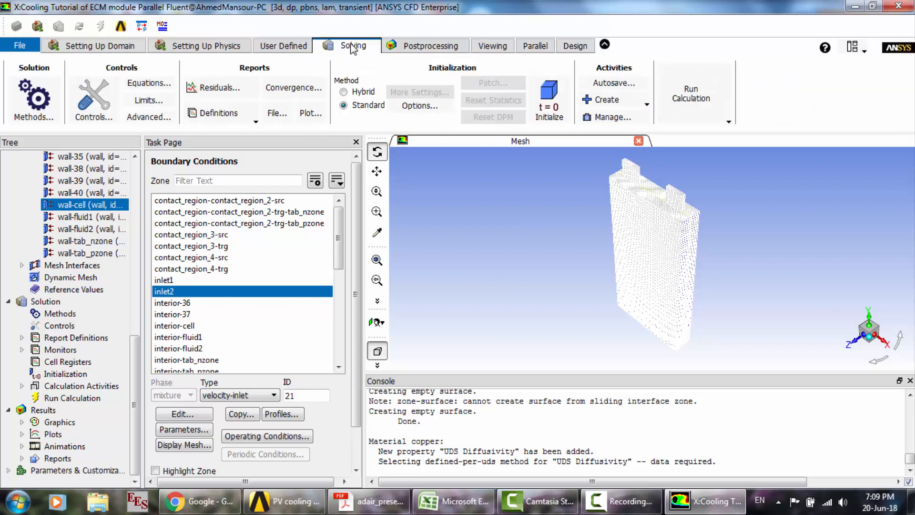
{"action": "left_click", "coordinate": [149, 85]}
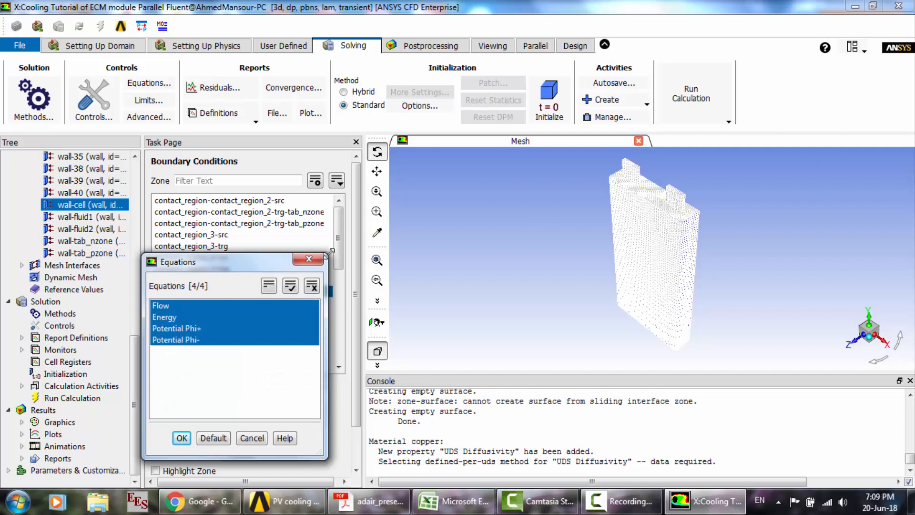
{"action": "left_click", "coordinate": [309, 259]}
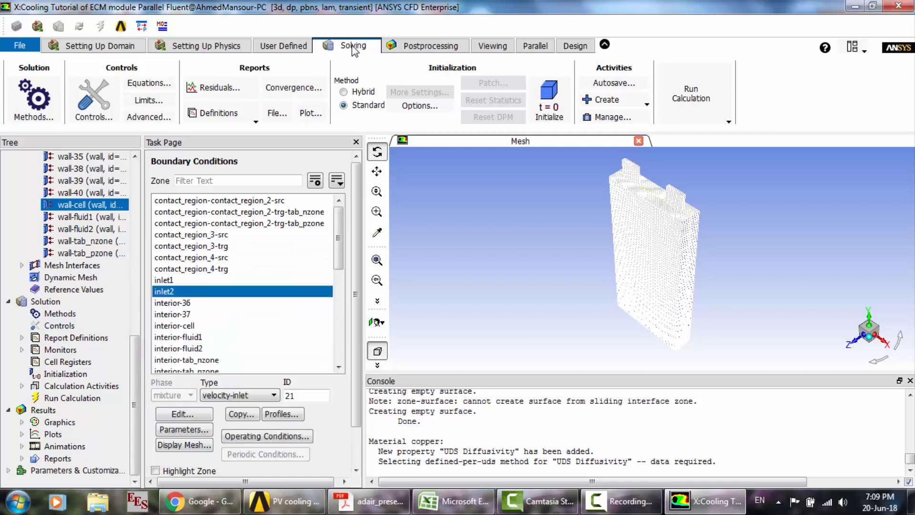
- Set the absolute convergence criteria for the continuity, x-velocity, y-velocity and z-velocity residuals to 0.0001
{"action": "left_click", "coordinate": [224, 88]}
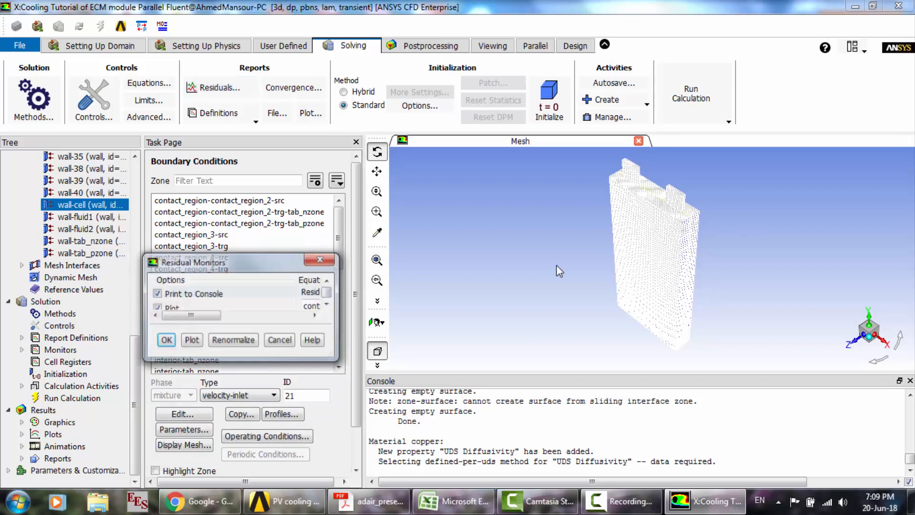
{"action": "left_click", "coordinate": [495, 306]}
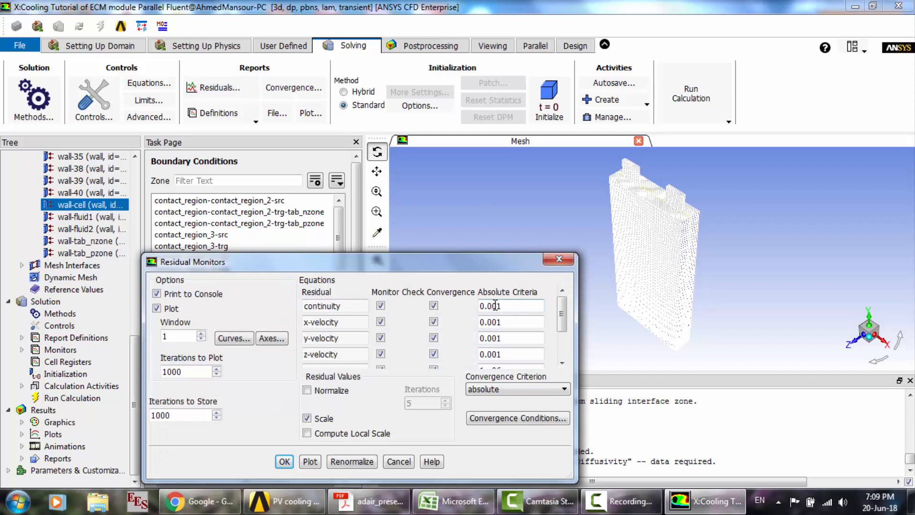
{"action": "type", "text": "0"}
{"action": "left_click", "coordinate": [534, 321]}
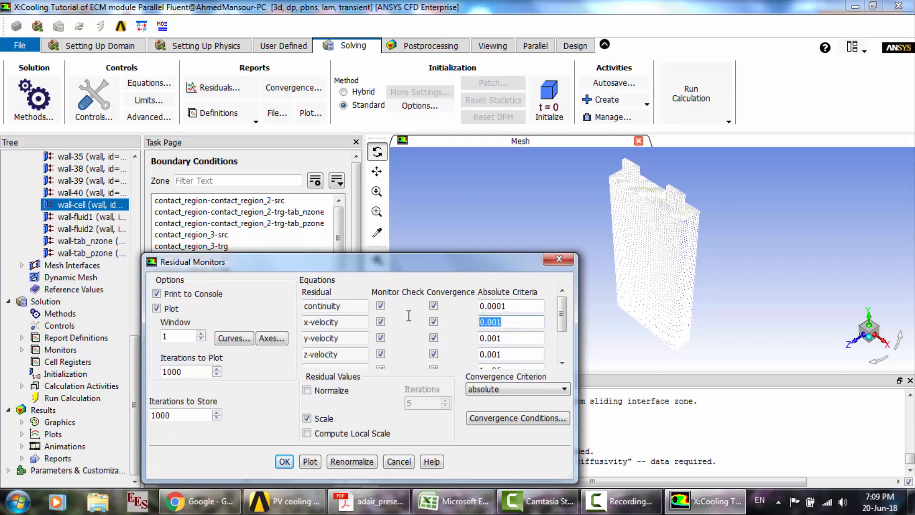
{"action": "type", "text": "0.0001"}
{"action": "key", "text": "Tab"}
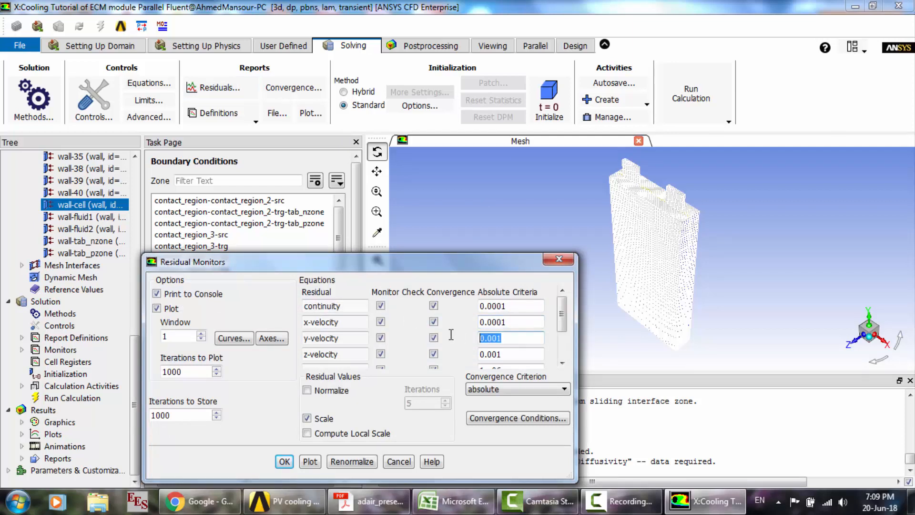
{"action": "type", "text": "0.0001"}
{"action": "left_click", "coordinate": [475, 356]}
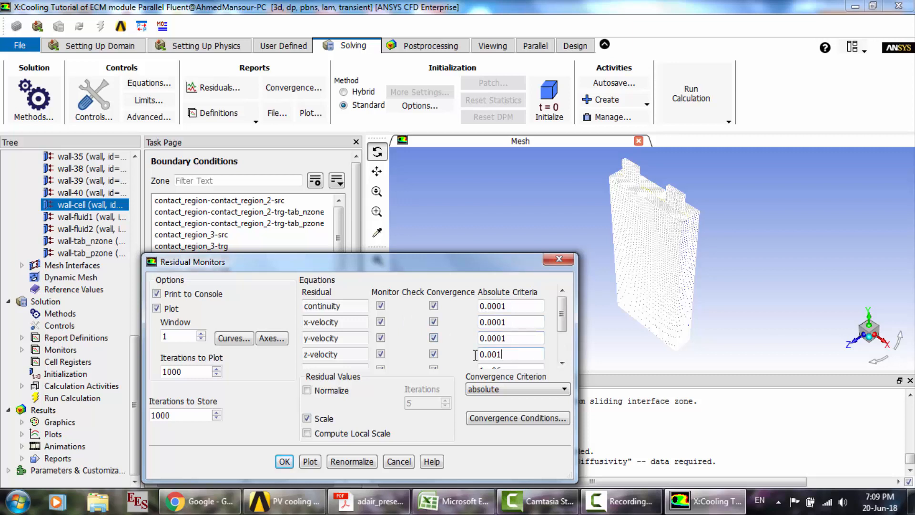
{"action": "left_click_drag", "start_coordinate": [475, 355], "coordinate": [409, 346]}
{"action": "type", "text": "0.0001"}
- Set the absolute convergence criteria for the uds-0 and uds-1 residuals to 0.0001 and confirm the residual monitors
{"action": "scroll", "coordinate": [498, 341], "scroll_direction": "down", "scroll_amount": 1}
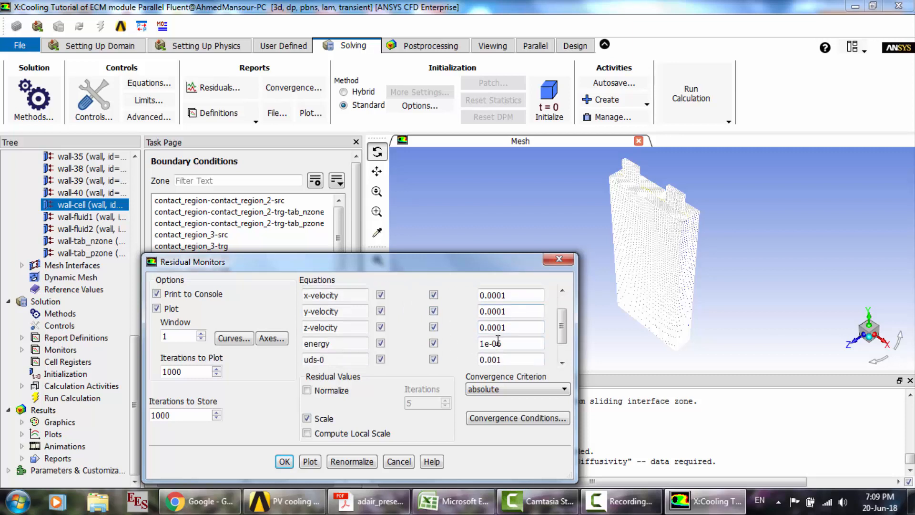
{"action": "scroll", "coordinate": [498, 340], "scroll_direction": "down", "scroll_amount": 1}
{"action": "left_click_drag", "start_coordinate": [509, 346], "coordinate": [443, 345]}
{"action": "type", "text": "0.0001"}
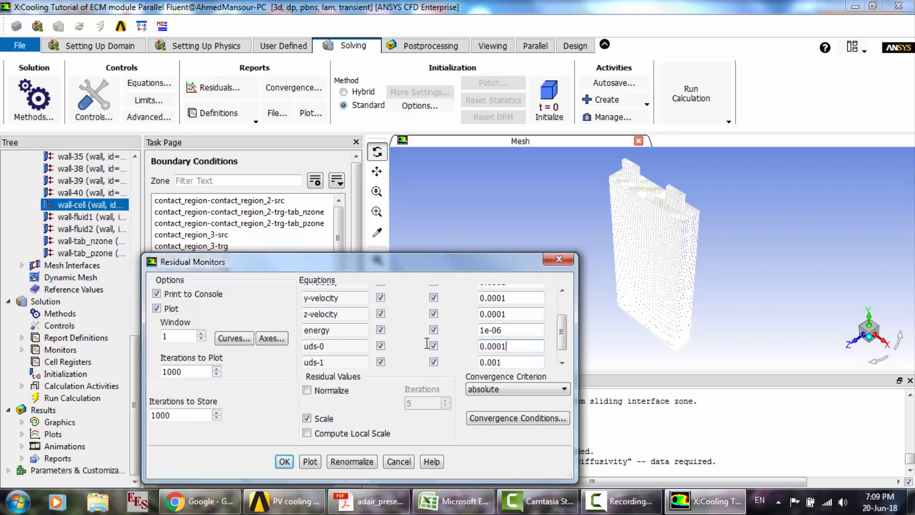
{"action": "scroll", "coordinate": [427, 343], "scroll_direction": "down", "scroll_amount": 1}
{"action": "left_click_drag", "start_coordinate": [509, 347], "coordinate": [420, 338]}
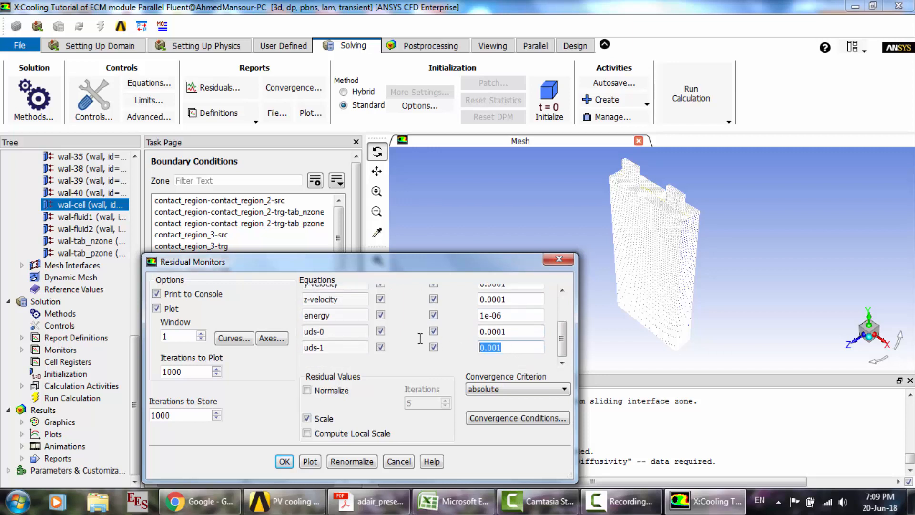
{"action": "type", "text": "0.0001"}
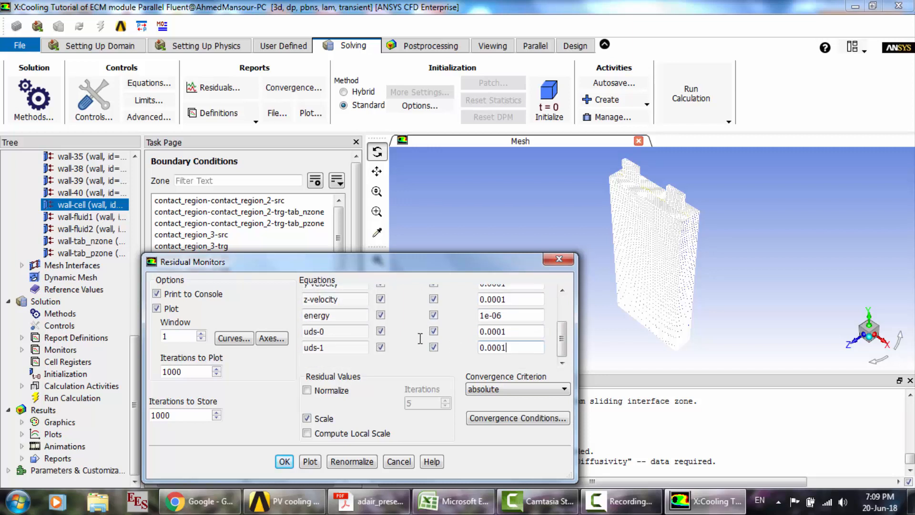
{"action": "left_click", "coordinate": [285, 462]}
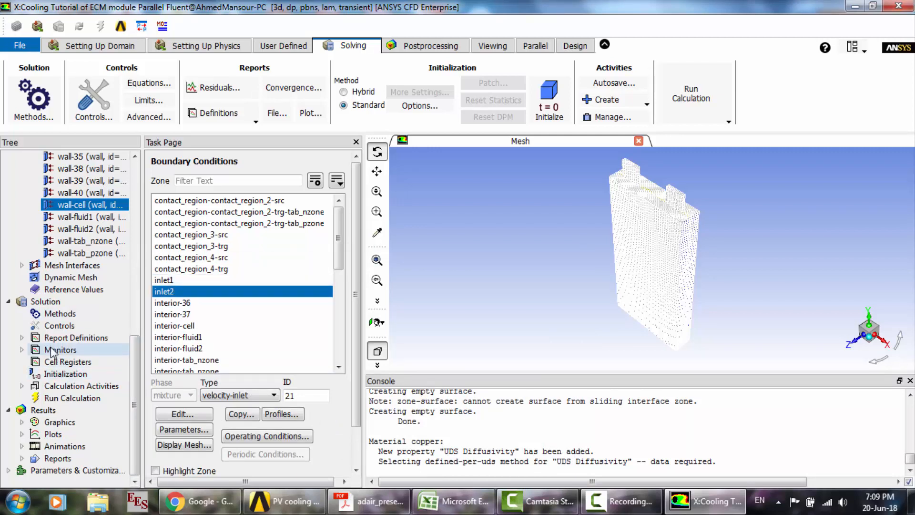
- Initialize the solution with the Hybrid Initialization method
{"action": "left_click", "coordinate": [61, 375]}
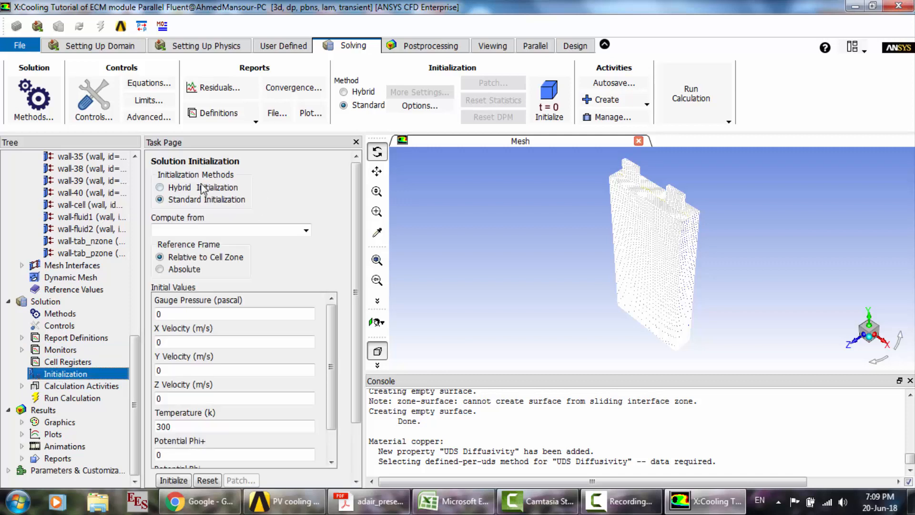
{"action": "left_click", "coordinate": [203, 189]}
{"action": "left_click", "coordinate": [246, 221]}
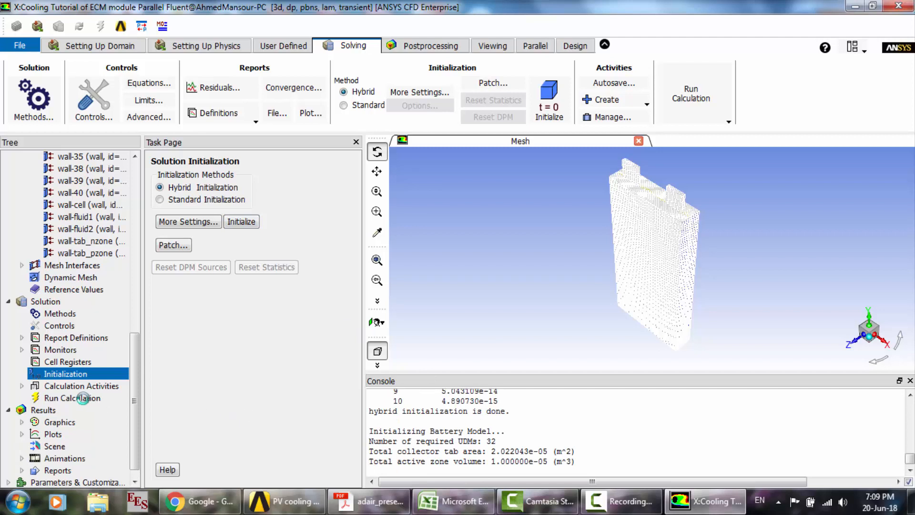
- Set the transient run's time step size to 0.5 s and the number of time steps to 5000
{"action": "left_click", "coordinate": [73, 399]}
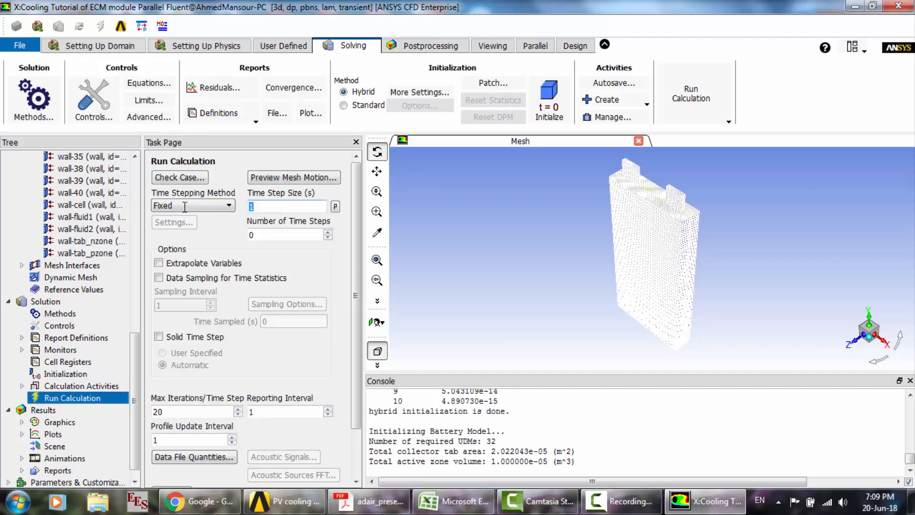
{"action": "type", "text": ".5"}
{"action": "key", "text": "Tab"}
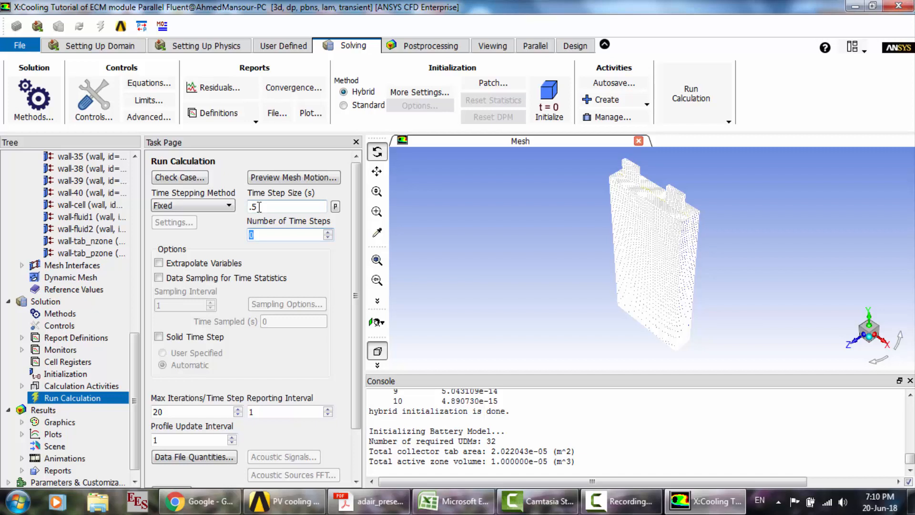
{"action": "type", "text": "5000"}
- Start the calculation, let it run for a few time steps, and stop it at the end of an iteration
{"action": "left_click_drag", "start_coordinate": [357, 422], "coordinate": [358, 454]}
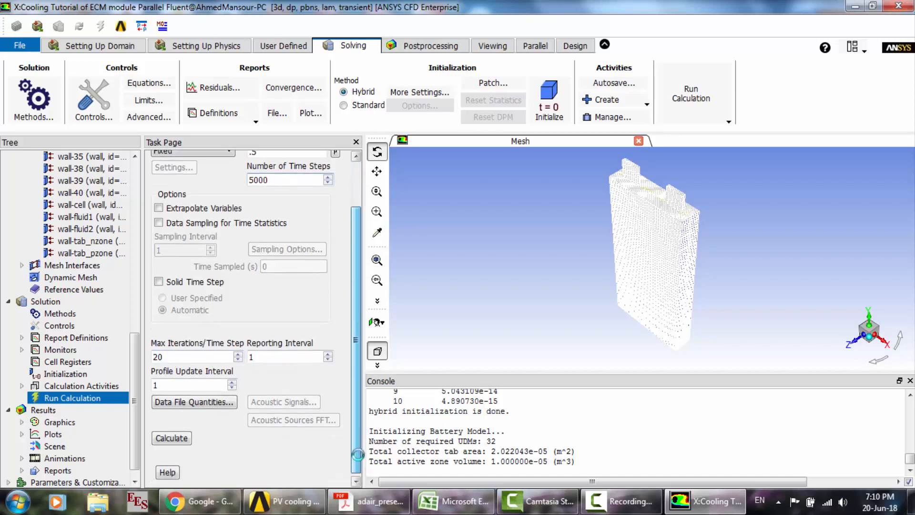
{"action": "left_click", "coordinate": [181, 438]}
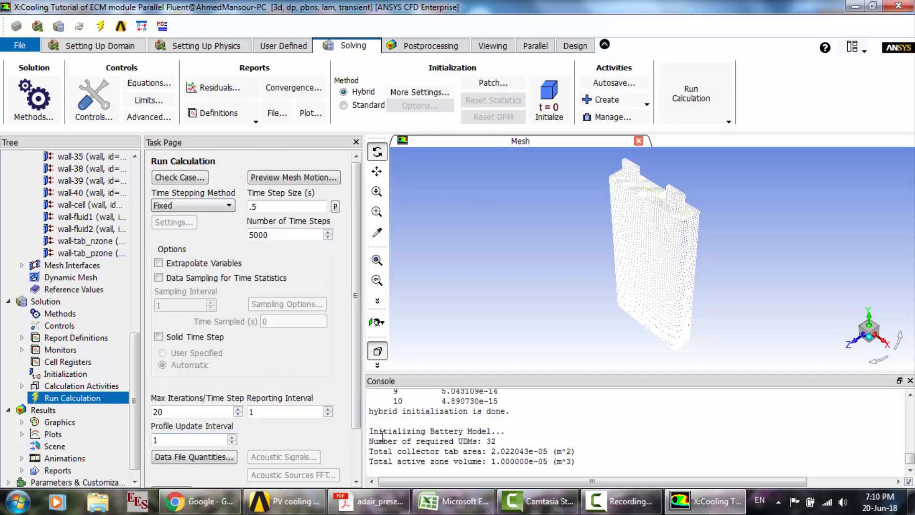
{"action": "scroll", "coordinate": [350, 461], "scroll_direction": "down", "scroll_amount": 10}
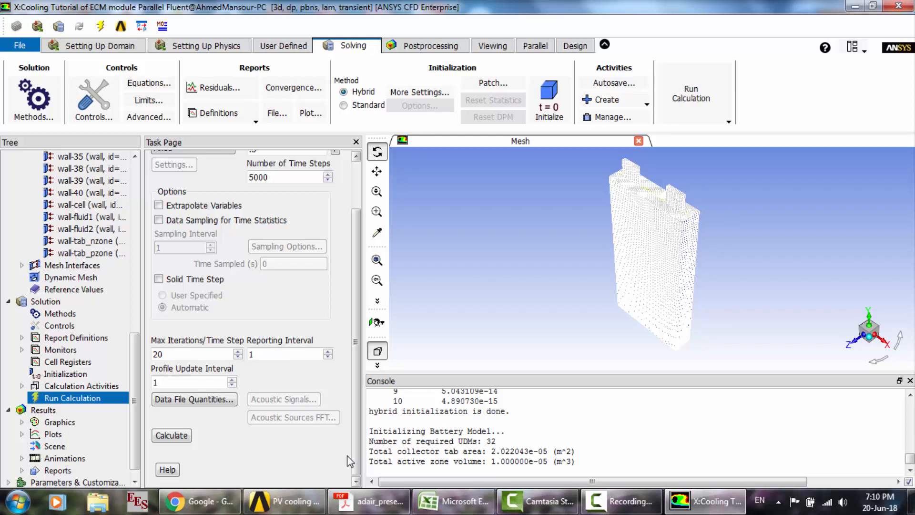
{"action": "left_click", "coordinate": [173, 435]}
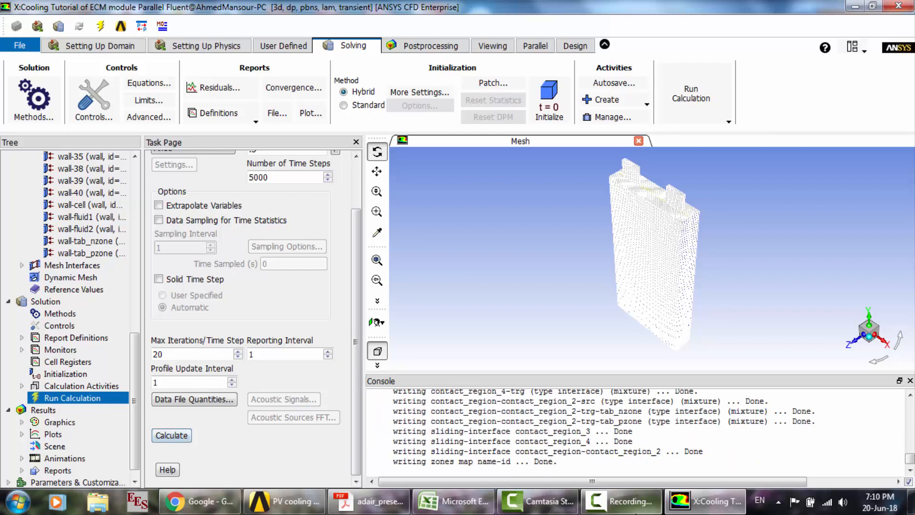
{"action": "left_click", "coordinate": [638, 503]}
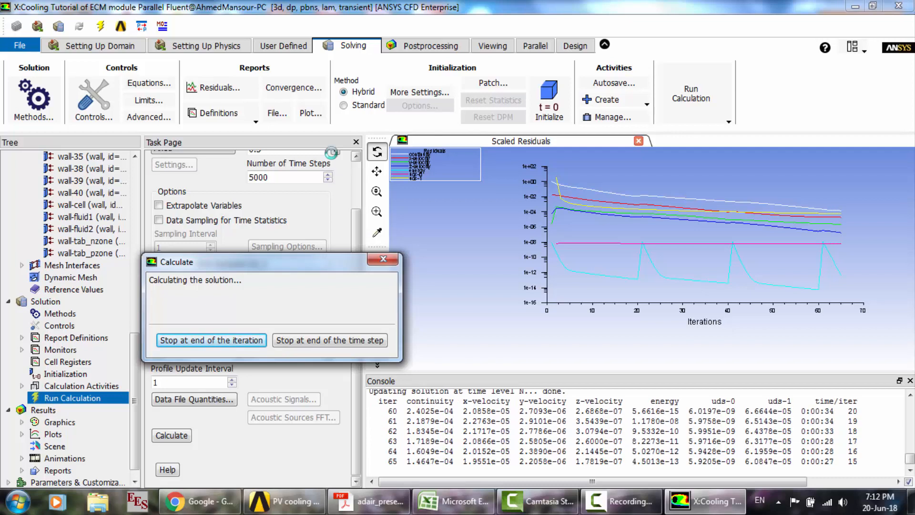
{"action": "left_click", "coordinate": [233, 338]}
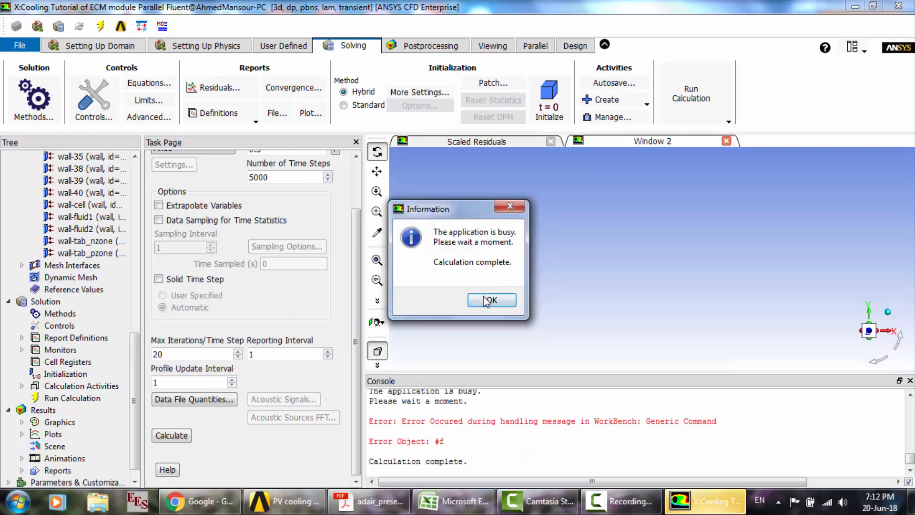
{"action": "left_click", "coordinate": [485, 300]}
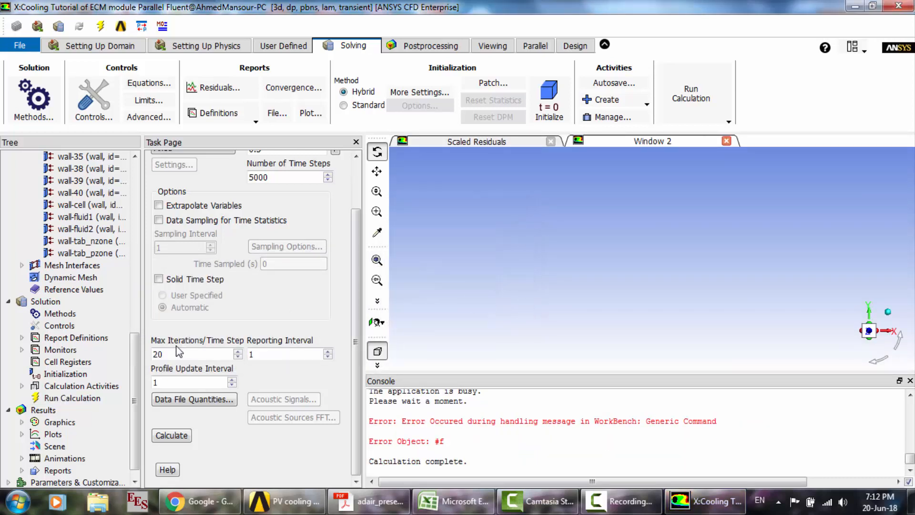
- Create a contour plot of static temperature with filled contours
{"action": "left_click", "coordinate": [21, 422]}
{"action": "left_click", "coordinate": [64, 446]}
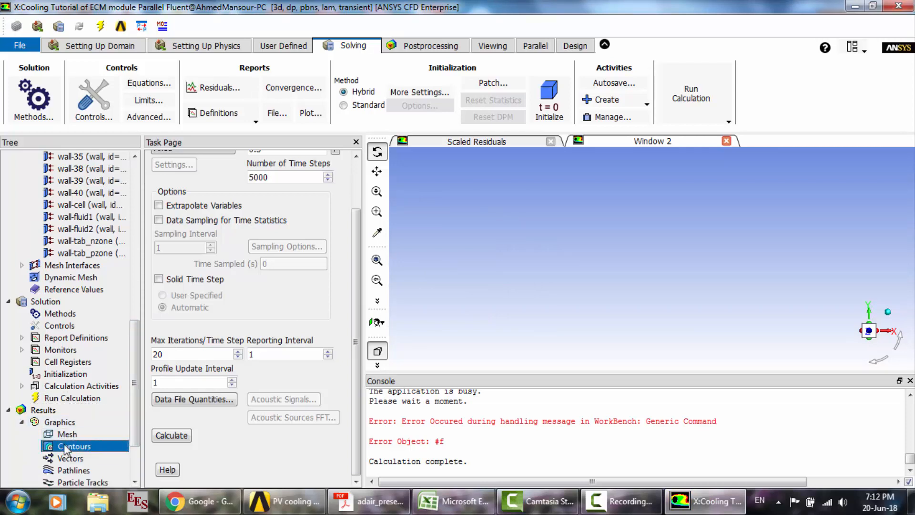
{"action": "double_click", "coordinate": [64, 445]}
{"action": "left_click_drag", "start_coordinate": [328, 266], "coordinate": [318, 157]}
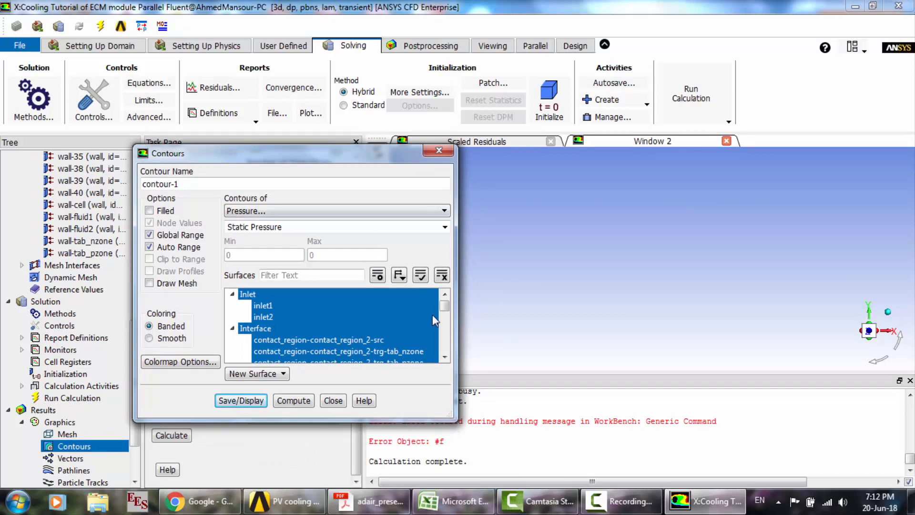
{"action": "scroll", "coordinate": [446, 323], "scroll_direction": "down", "scroll_amount": 1}
{"action": "left_click_drag", "start_coordinate": [444, 318], "coordinate": [441, 297]}
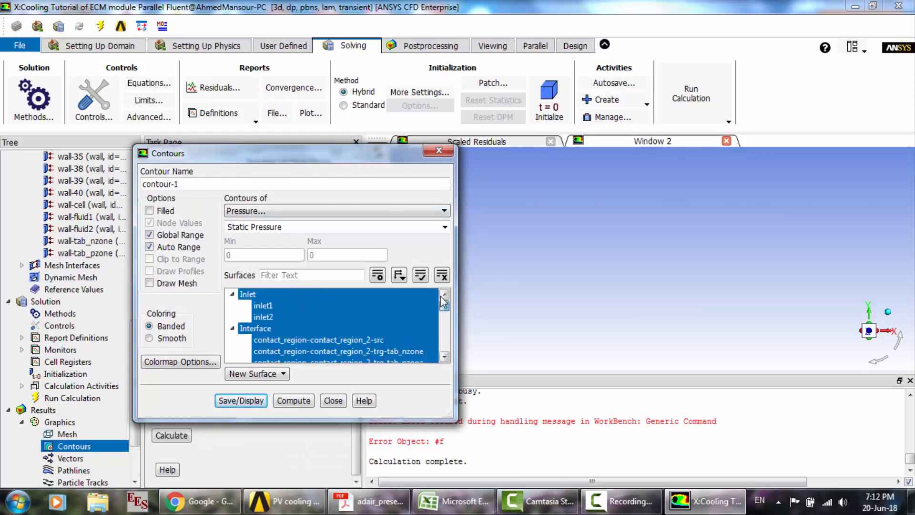
{"action": "left_click", "coordinate": [286, 210]}
{"action": "left_click", "coordinate": [250, 251]}
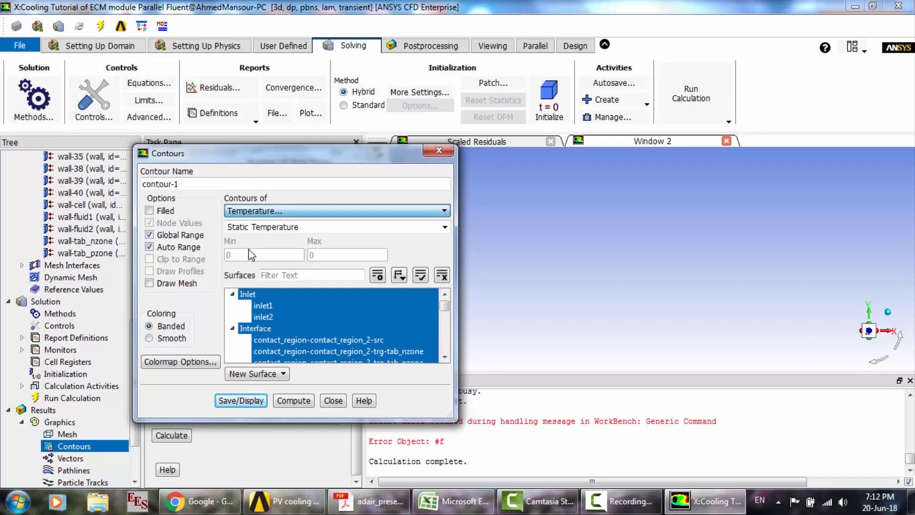
{"action": "left_click", "coordinate": [150, 211]}
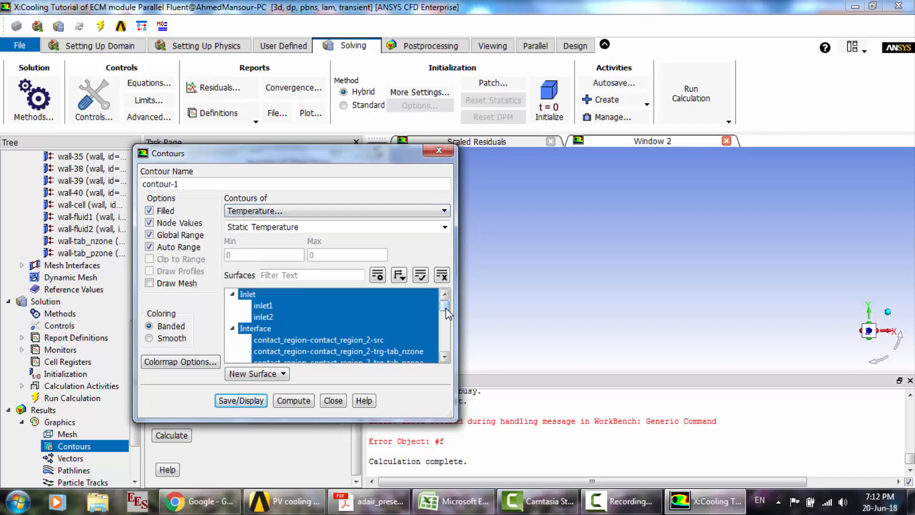
- Exclude the Inlet and Interface surface groups from the temperature contour
{"action": "left_click_drag", "start_coordinate": [446, 311], "coordinate": [446, 305]}
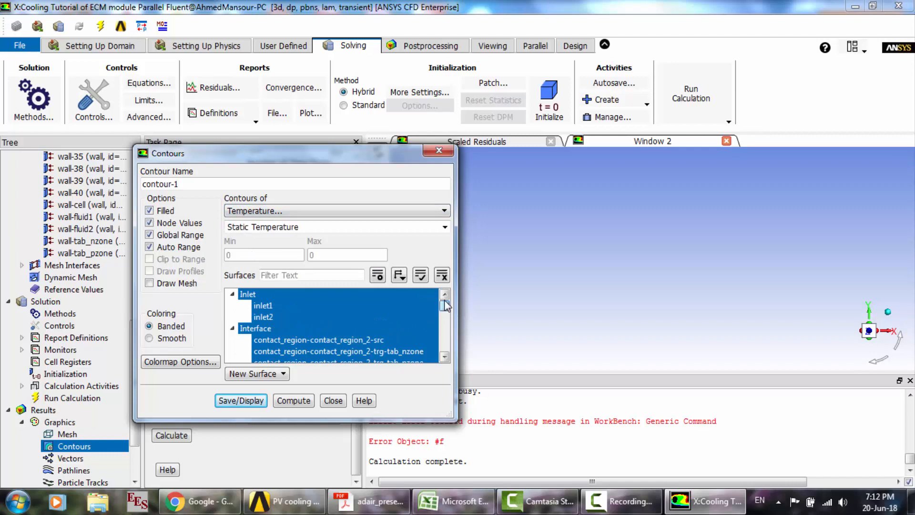
{"action": "left_click", "coordinate": [233, 294]}
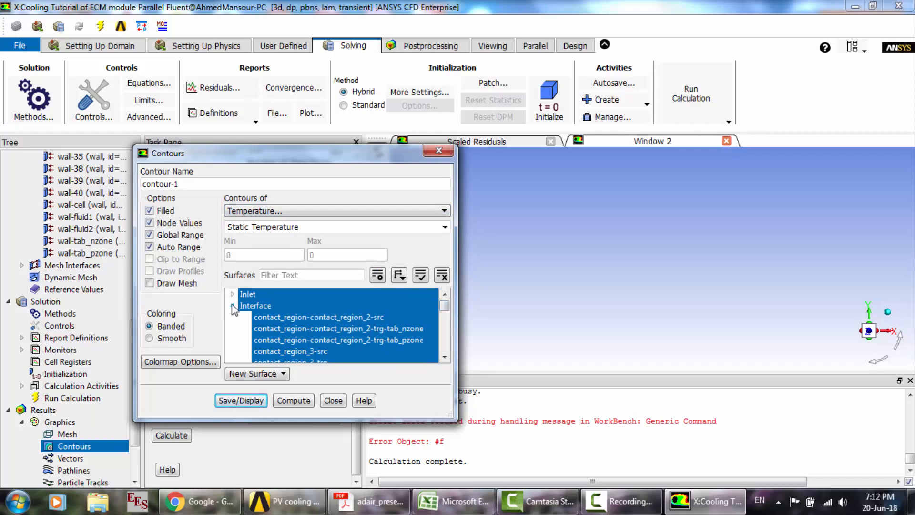
{"action": "left_click", "coordinate": [232, 306]}
{"action": "left_click", "coordinate": [232, 304]}
{"action": "left_click", "coordinate": [233, 294]}
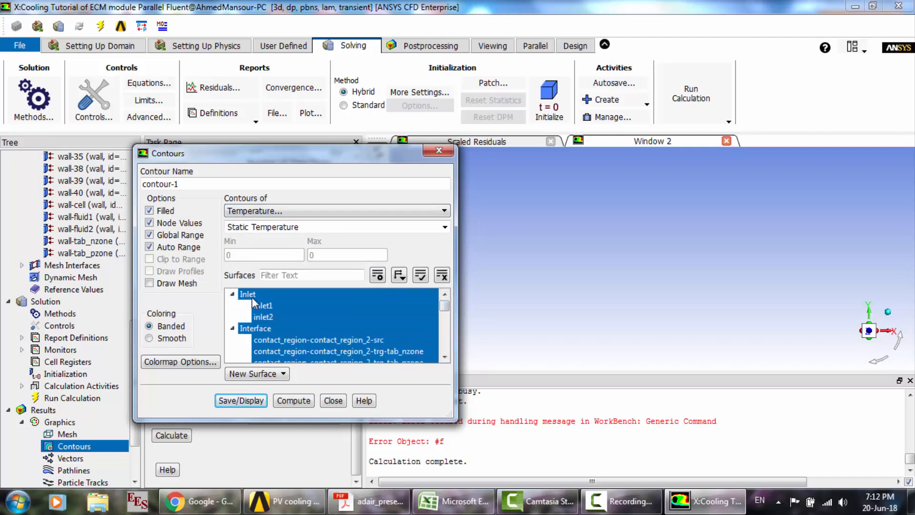
{"action": "left_click", "coordinate": [252, 297]}
{"action": "left_click", "coordinate": [259, 328]}
{"action": "scroll", "coordinate": [260, 329], "scroll_direction": "down", "scroll_amount": 5}
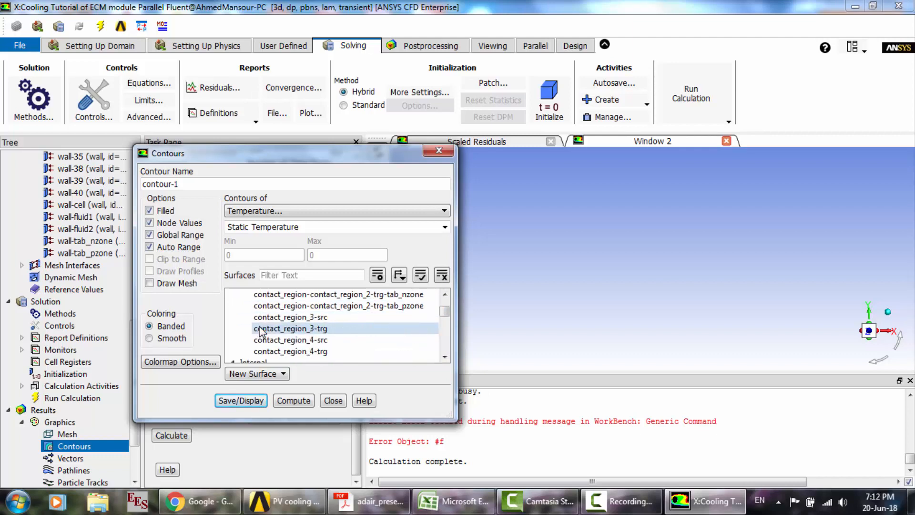
- Display the temperature contour with surfaces interior-cell through interior-tab_pzone included and the Outlet group excluded
{"action": "scroll", "coordinate": [263, 310], "scroll_direction": "down", "scroll_amount": 1}
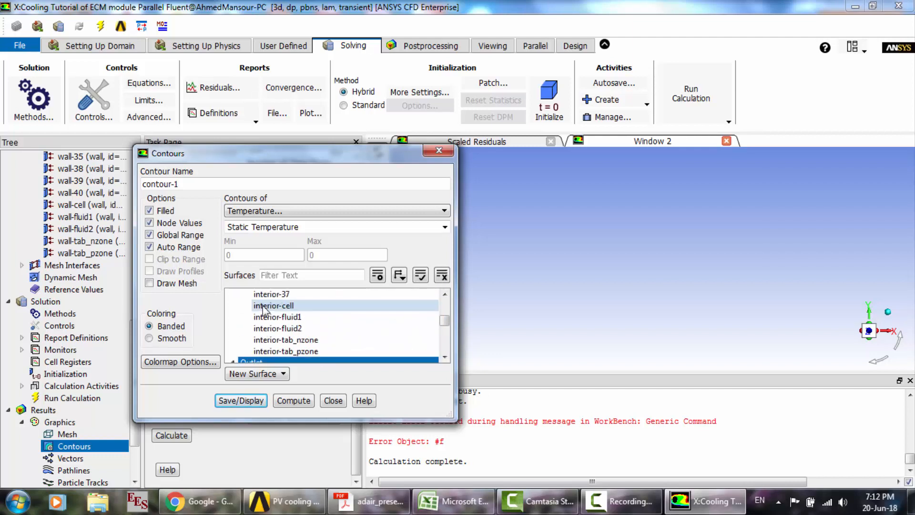
{"action": "left_click_drag", "start_coordinate": [296, 308], "coordinate": [299, 351]}
{"action": "scroll", "coordinate": [299, 350], "scroll_direction": "down", "scroll_amount": 2}
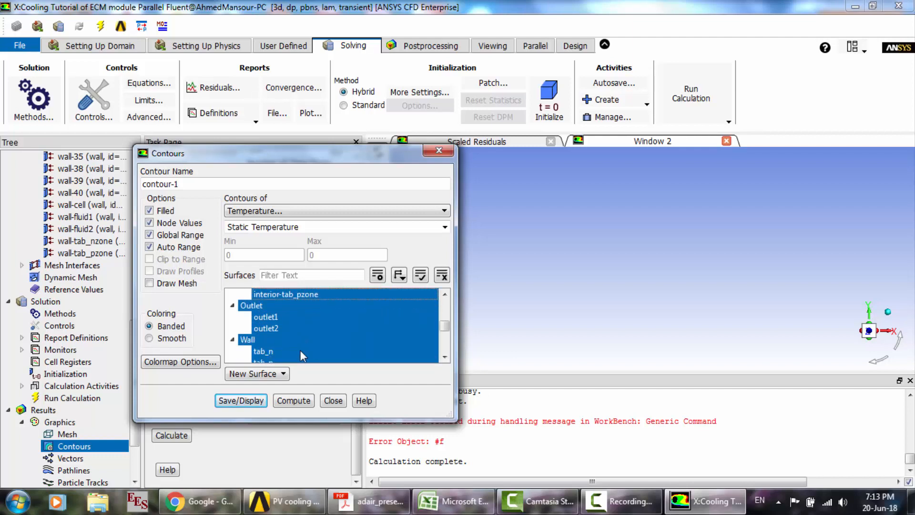
{"action": "left_click", "coordinate": [247, 309]}
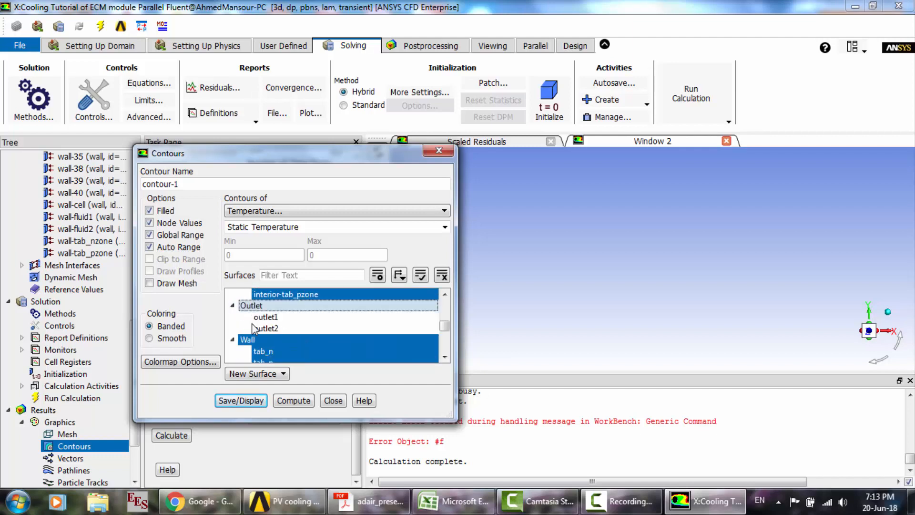
{"action": "left_click", "coordinate": [256, 404]}
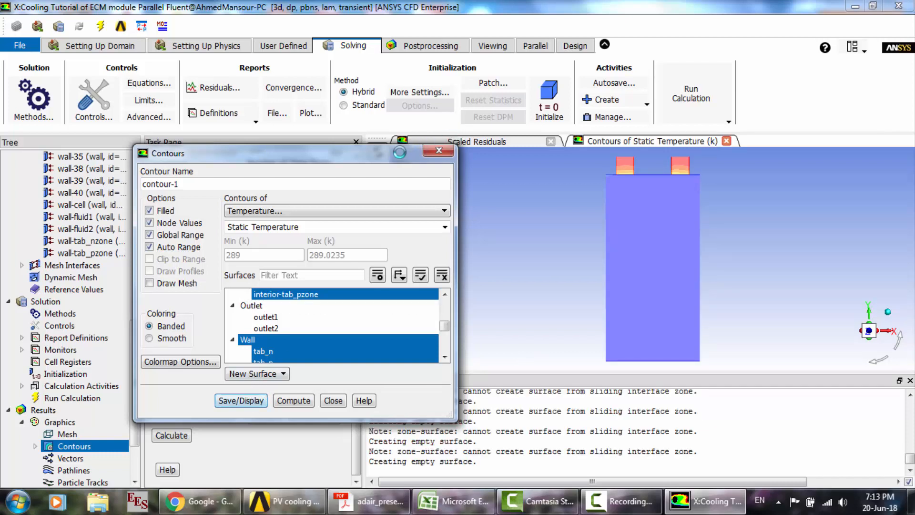
- Examine the static temperature distribution around the battery tabs and cell edge, and close the contour settings
{"action": "left_click_drag", "start_coordinate": [400, 153], "coordinate": [291, 178]}
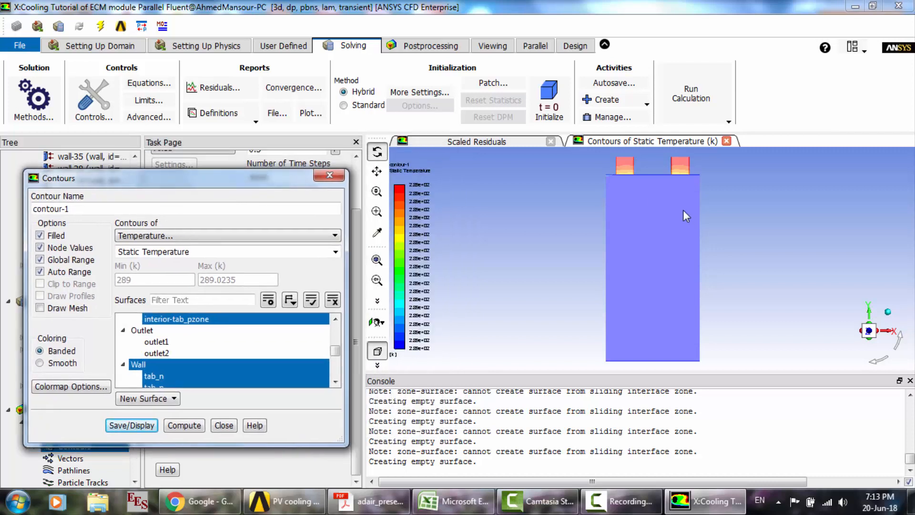
{"action": "left_click_drag", "start_coordinate": [710, 216], "coordinate": [468, 231]}
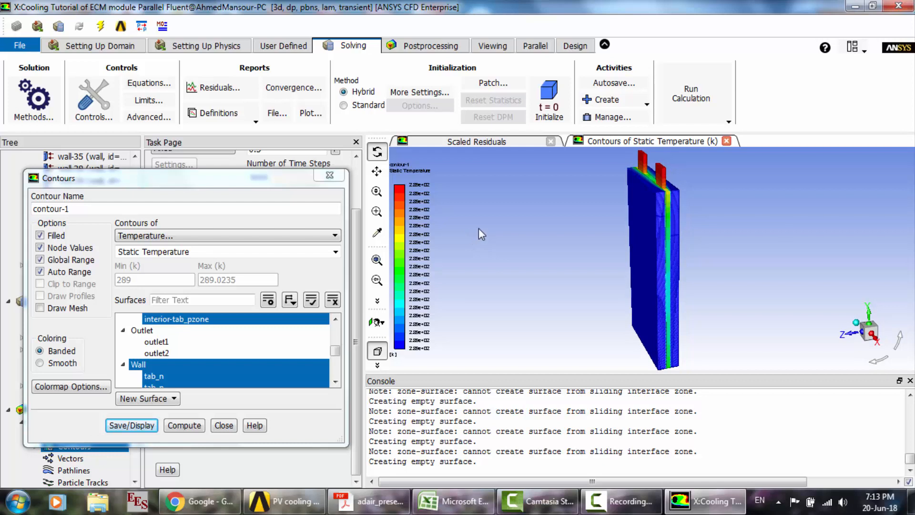
{"action": "scroll", "coordinate": [685, 185], "scroll_direction": "up", "scroll_amount": 8}
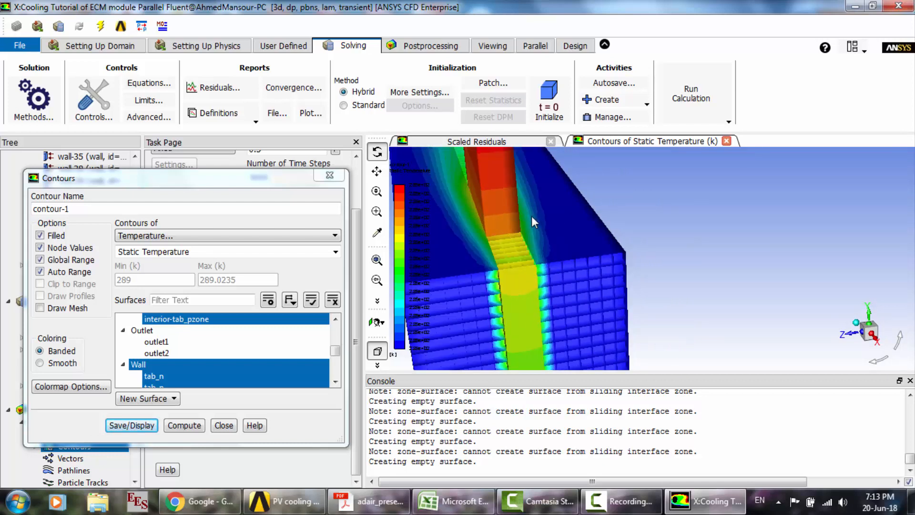
{"action": "mouse_move", "coordinate": [532, 217]}
{"action": "left_mouse_down"}
{"action": "mouse_move", "coordinate": [537, 202]}
{"action": "mouse_move", "coordinate": [543, 226]}
{"action": "left_mouse_up"}
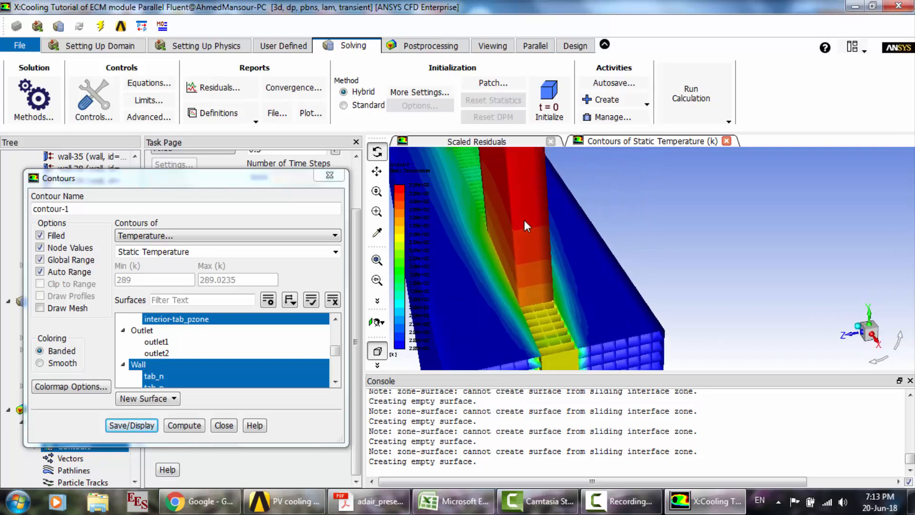
{"action": "scroll", "coordinate": [525, 219], "scroll_direction": "down", "scroll_amount": 5}
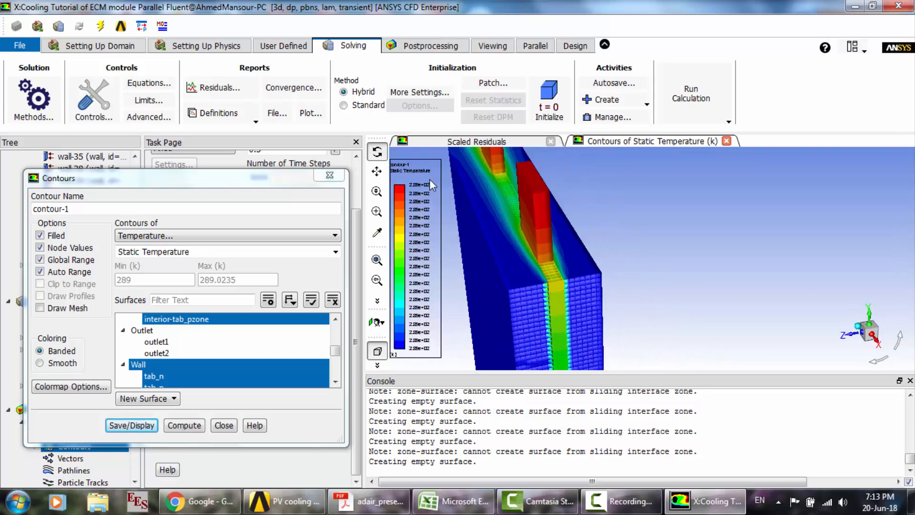
{"action": "scroll", "coordinate": [442, 182], "scroll_direction": "up", "scroll_amount": 3}
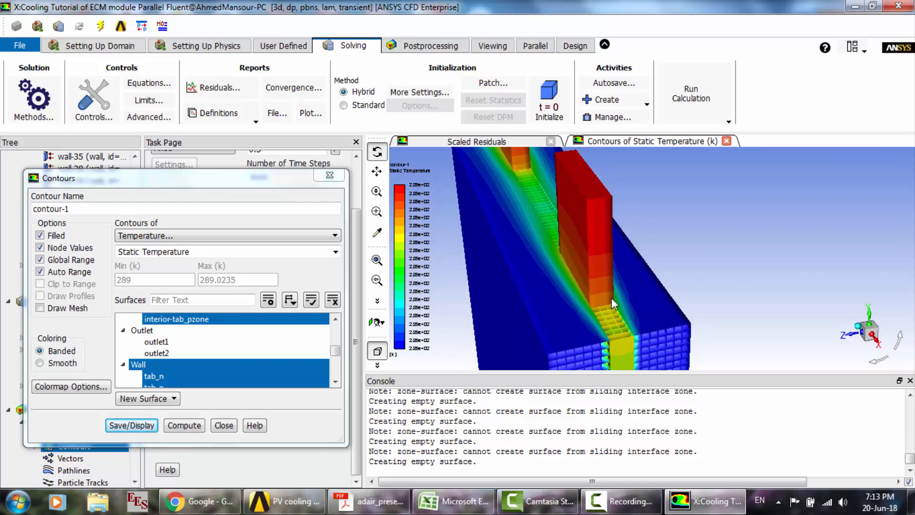
{"action": "scroll", "coordinate": [633, 271], "scroll_direction": "down", "scroll_amount": 5}
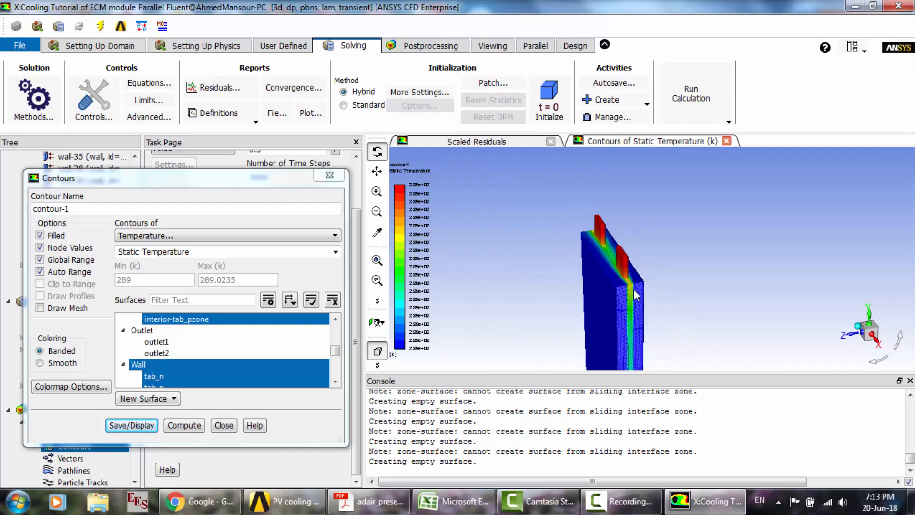
{"action": "scroll", "coordinate": [633, 303], "scroll_direction": "up", "scroll_amount": 5}
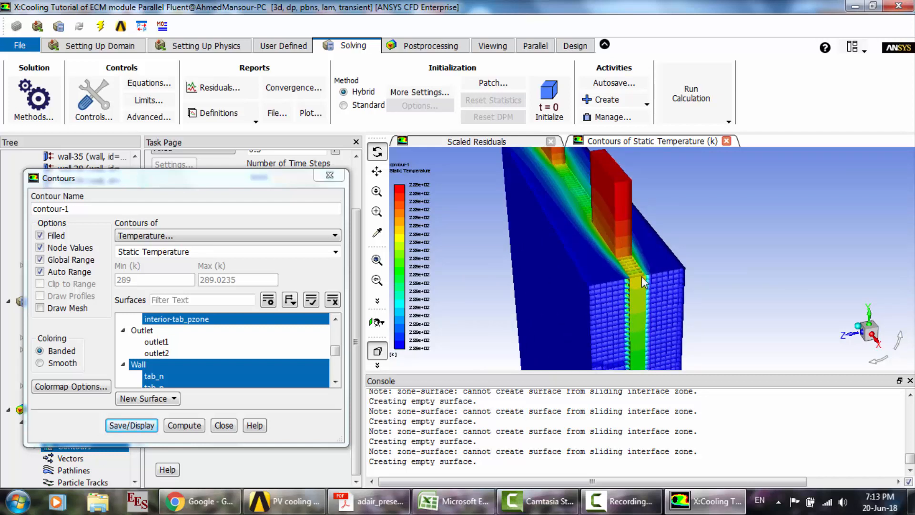
{"action": "scroll", "coordinate": [641, 282], "scroll_direction": "down", "scroll_amount": 4}
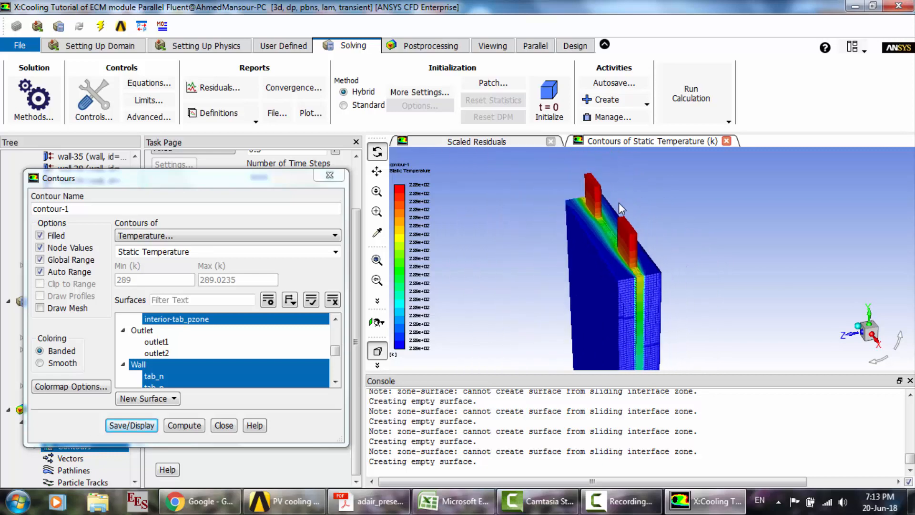
{"action": "scroll", "coordinate": [615, 200], "scroll_direction": "up", "scroll_amount": 2}
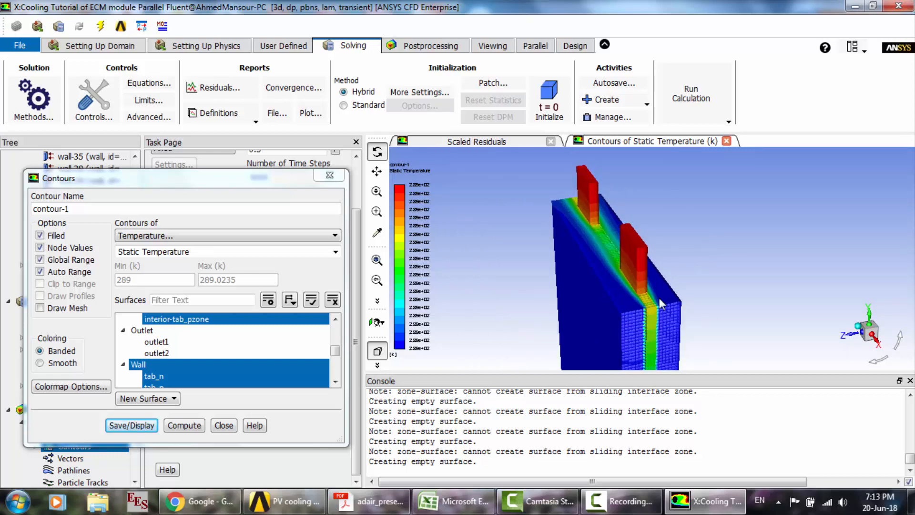
{"action": "scroll", "coordinate": [607, 285], "scroll_direction": "up", "scroll_amount": 1}
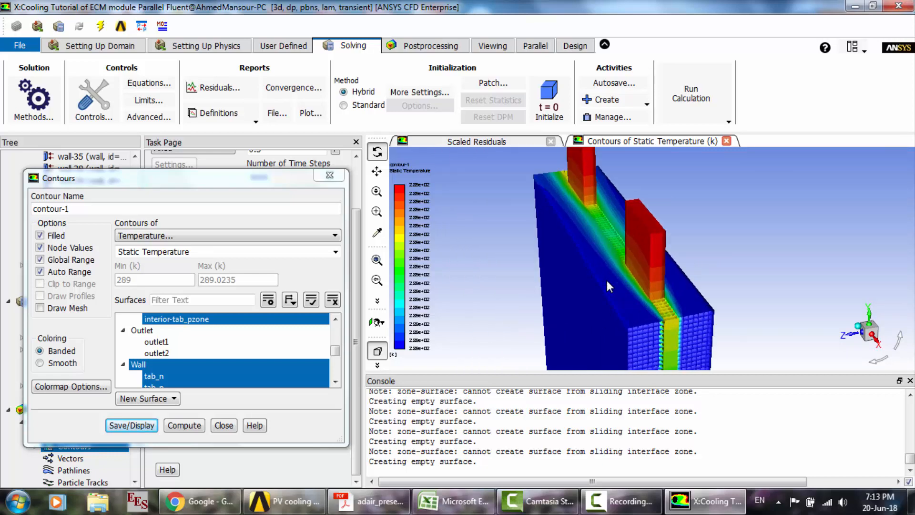
{"action": "left_click", "coordinate": [224, 426]}
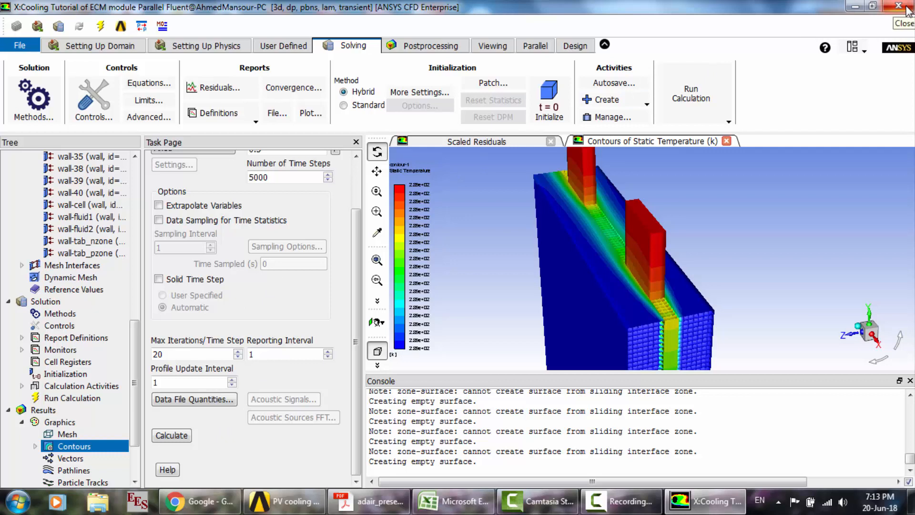
{"action": "scroll", "coordinate": [134, 371], "scroll_direction": "down", "scroll_amount": 2}
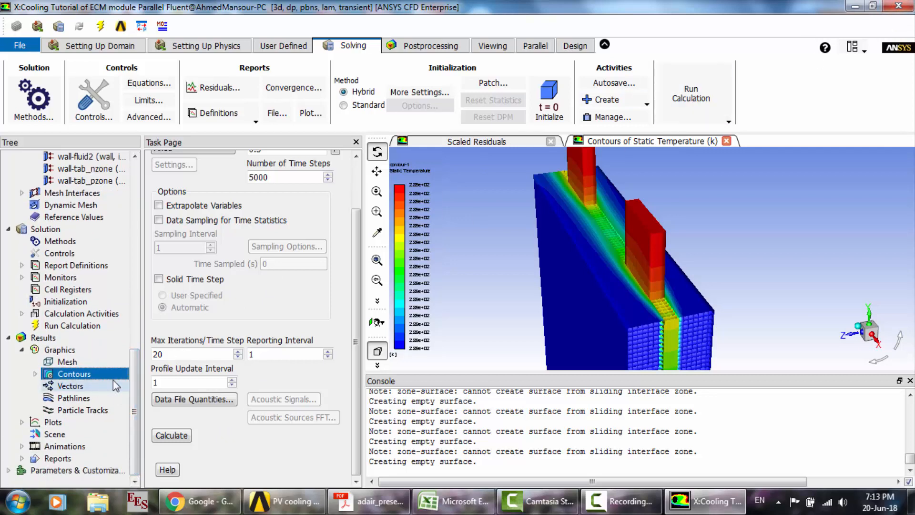
- Quit the Cooling Tutorial of ECM module Fluent session and accept the closing prompts to return to Workbench
{"action": "left_click", "coordinate": [897, 7]}
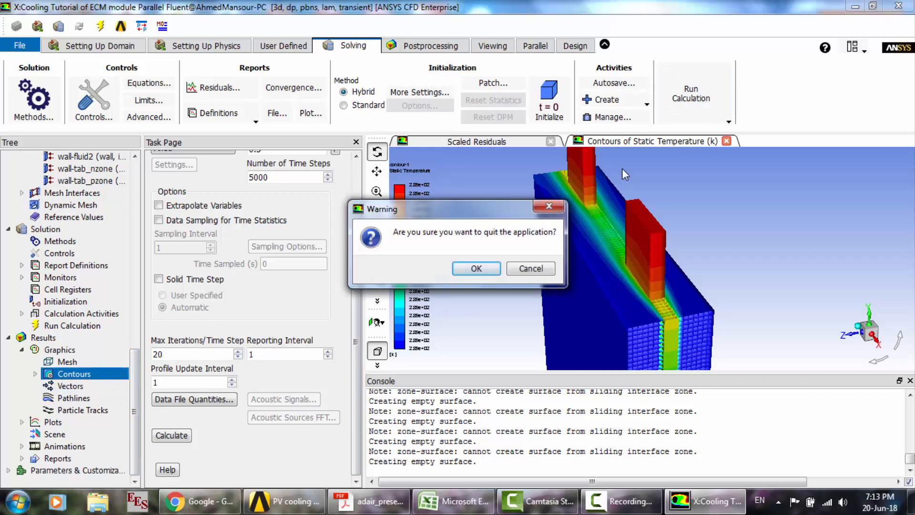
{"action": "left_click", "coordinate": [476, 269]}
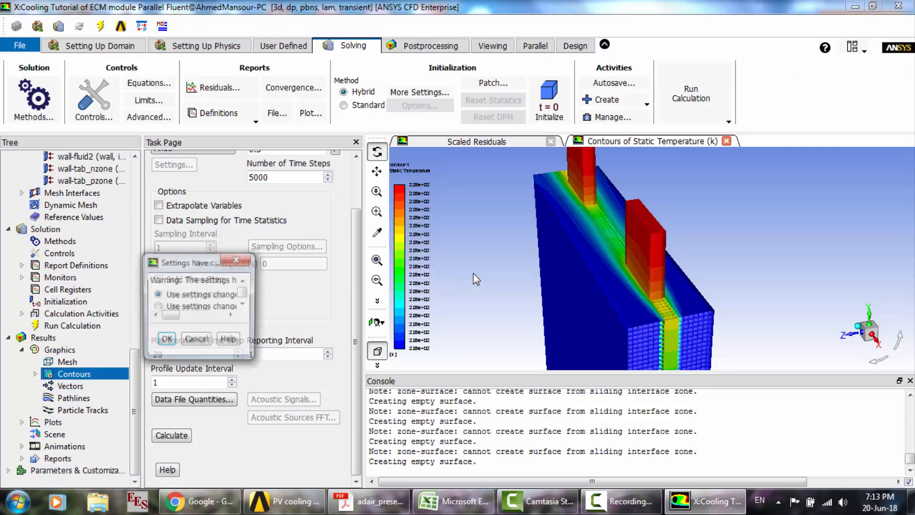
{"action": "left_click", "coordinate": [262, 348]}
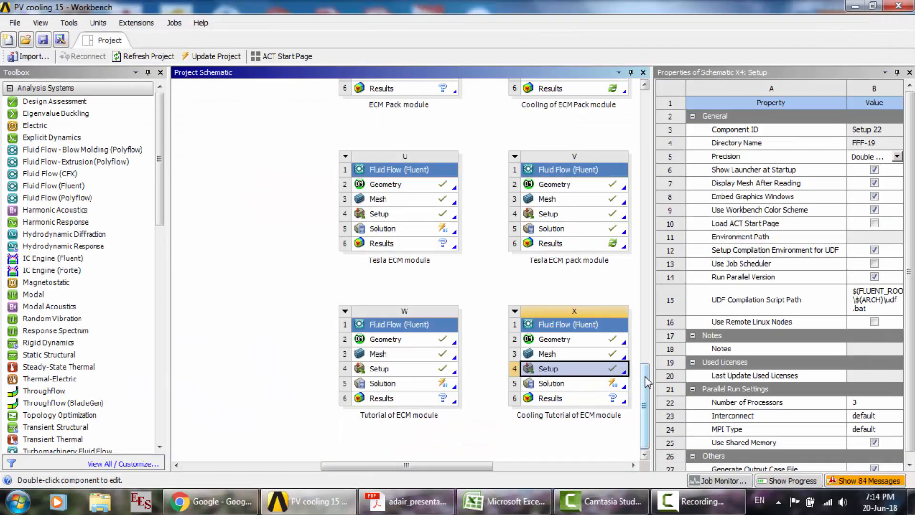
- Duplicate the ECM Pack module system (S) in the project schematic
{"action": "left_click_drag", "start_coordinate": [647, 381], "coordinate": [646, 303]}
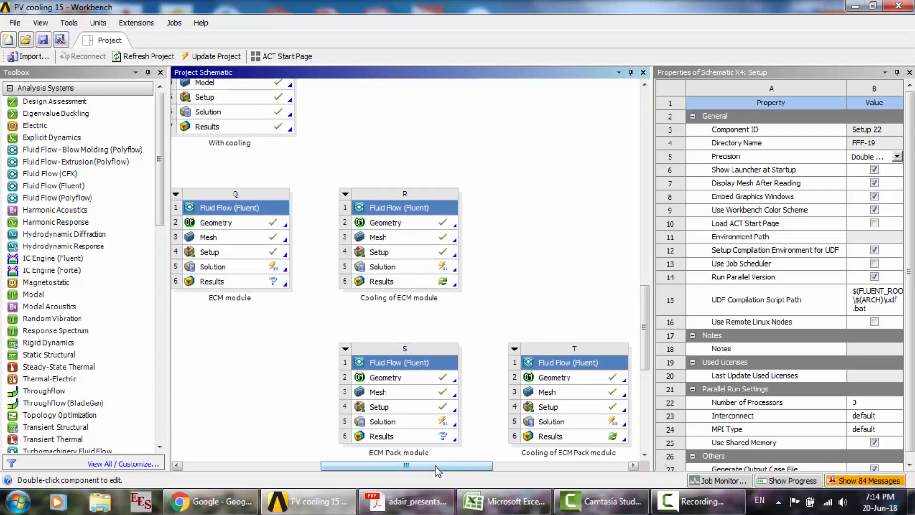
{"action": "left_click_drag", "start_coordinate": [437, 470], "coordinate": [431, 470]}
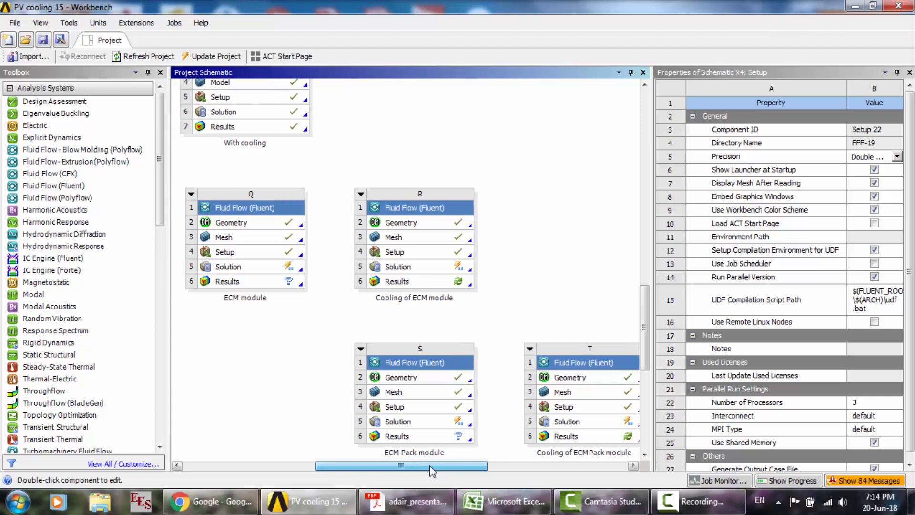
{"action": "left_click", "coordinate": [361, 349]}
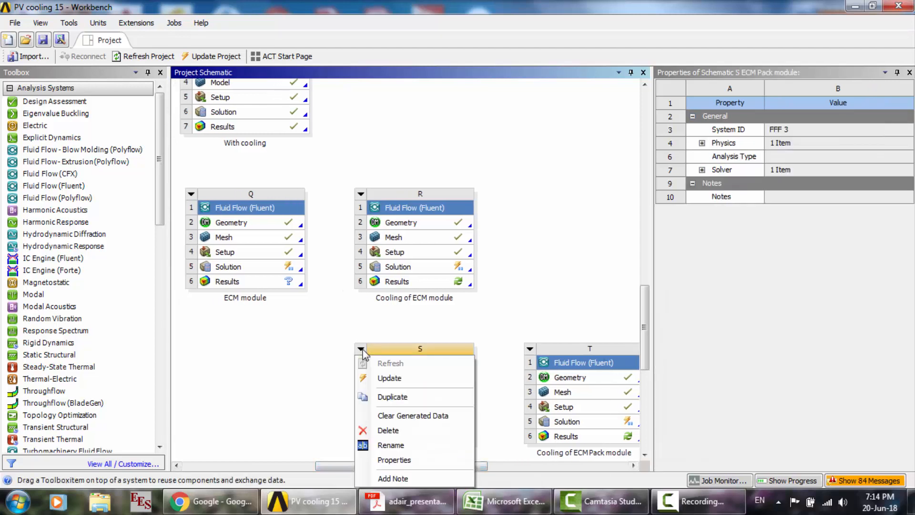
{"action": "left_click", "coordinate": [392, 397]}
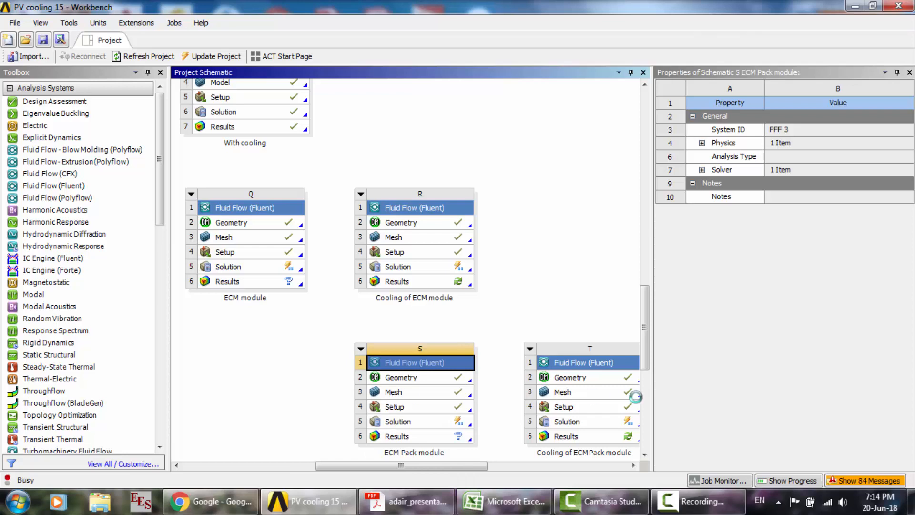
{"action": "left_click", "coordinate": [699, 501]}
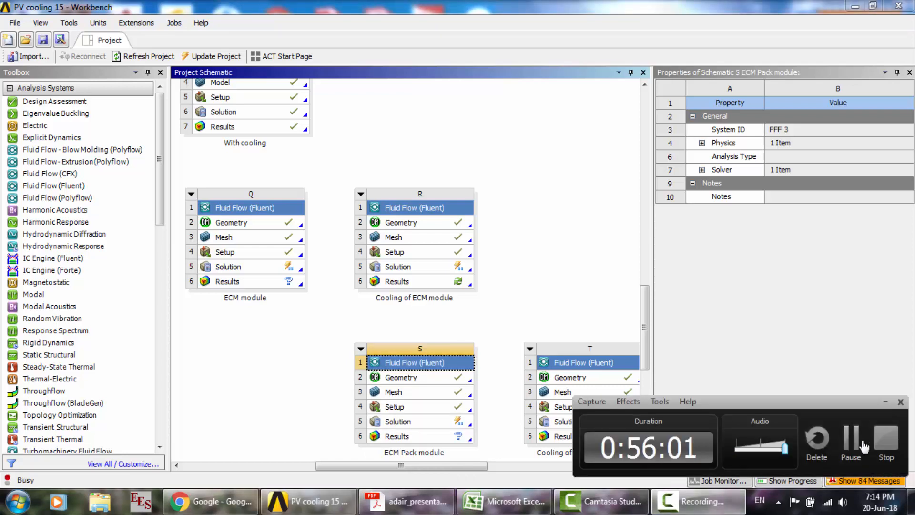
{"action": "left_click", "coordinate": [865, 446]}
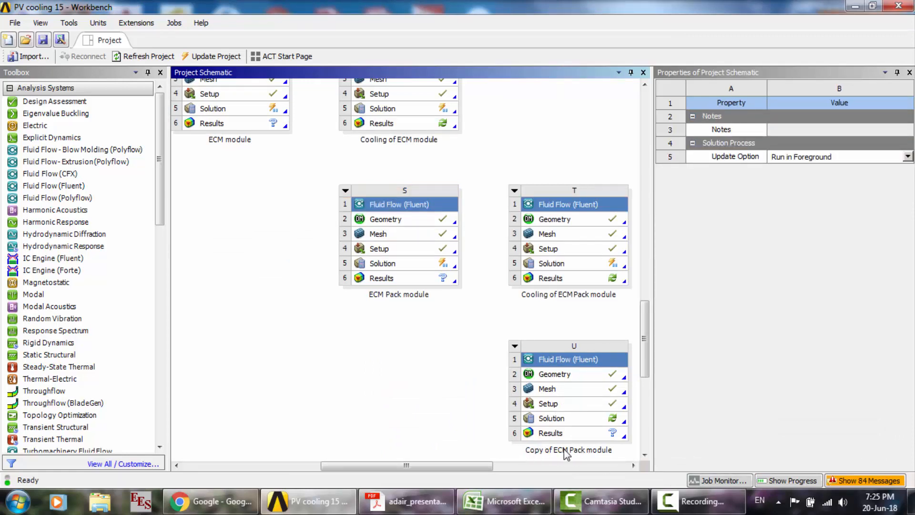
- Open the geometry of the Copy of ECM Pack module system and examine which bodies Import5 and Import11 bring in
{"action": "double_click", "coordinate": [575, 372]}
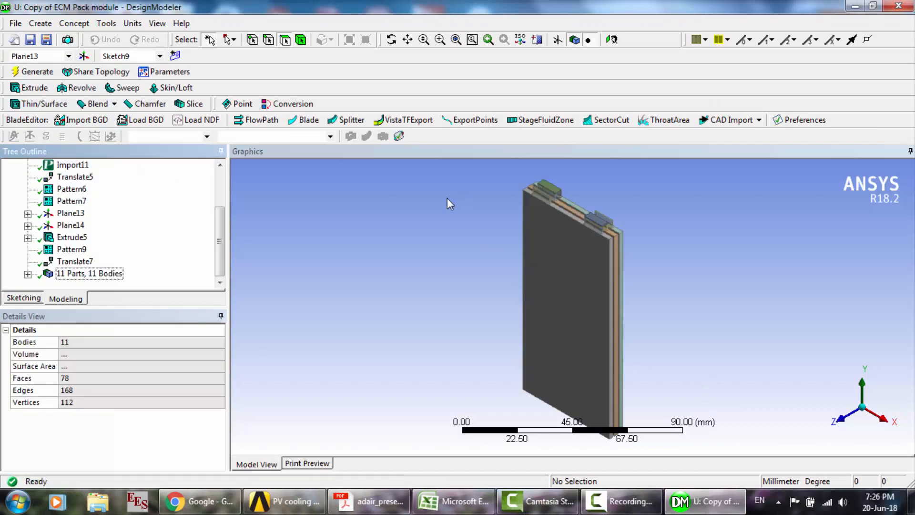
{"action": "scroll", "coordinate": [133, 230], "scroll_direction": "up", "scroll_amount": 2}
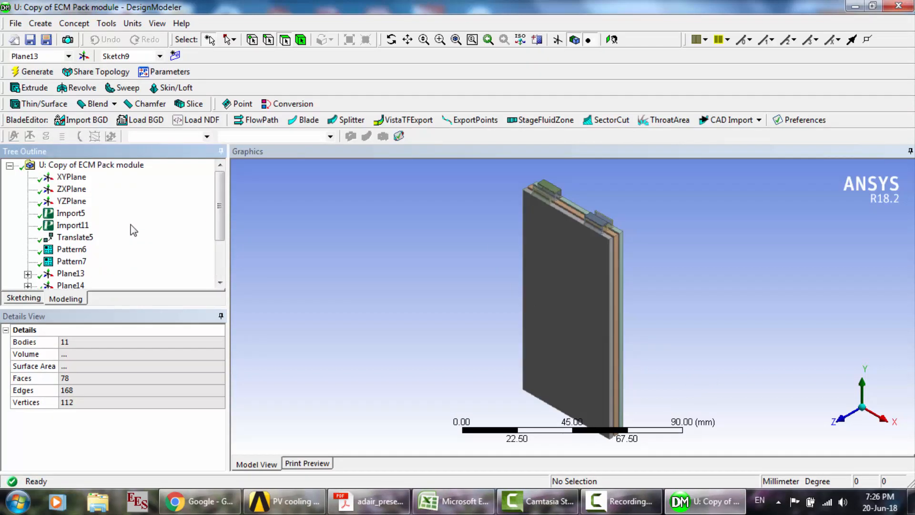
{"action": "left_click", "coordinate": [76, 214]}
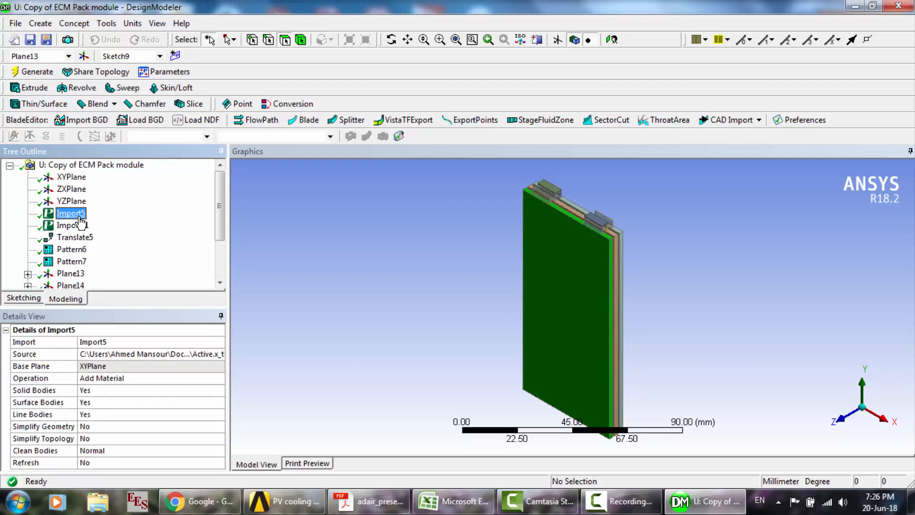
{"action": "left_click", "coordinate": [73, 225]}
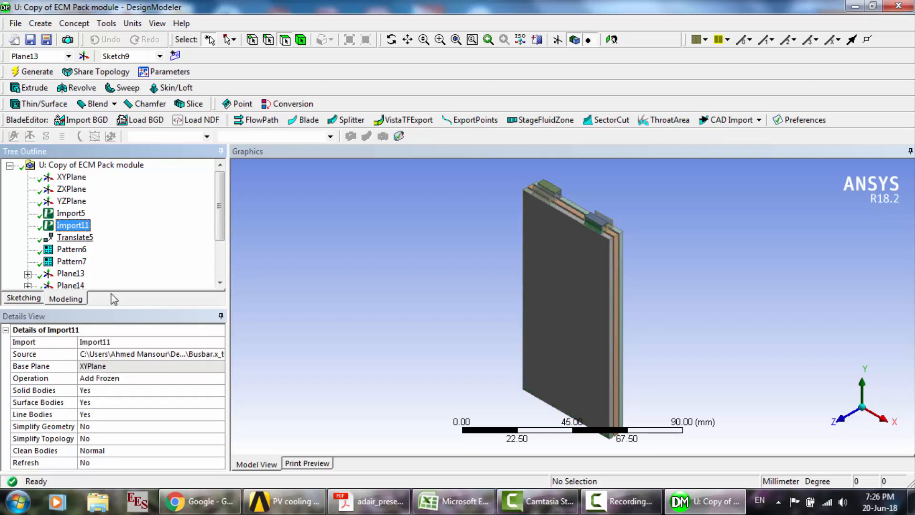
{"action": "left_click", "coordinate": [72, 216]}
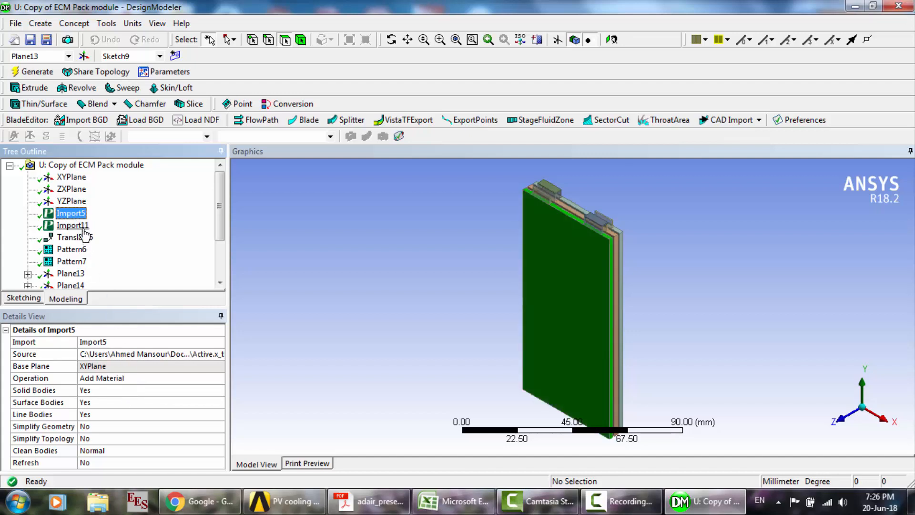
{"action": "left_click", "coordinate": [84, 228]}
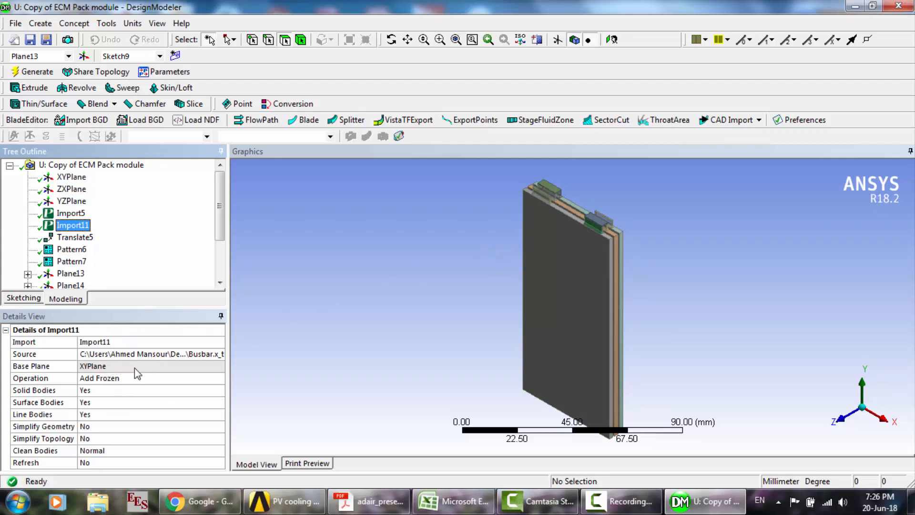
{"action": "left_click", "coordinate": [70, 213]}
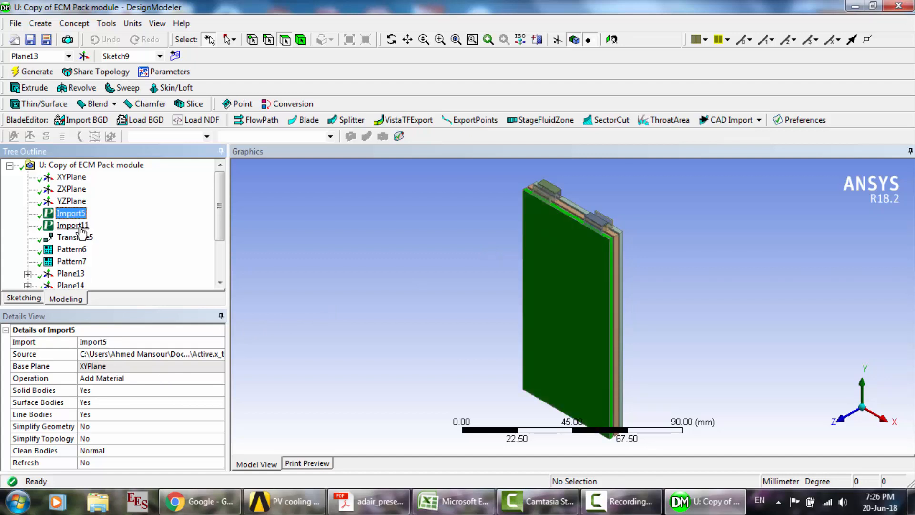
- Hide all bodies except the front cell and the tab on its upper edge
{"action": "left_click", "coordinate": [668, 216]}
{"action": "scroll", "coordinate": [668, 216], "scroll_direction": "up", "scroll_amount": 3}
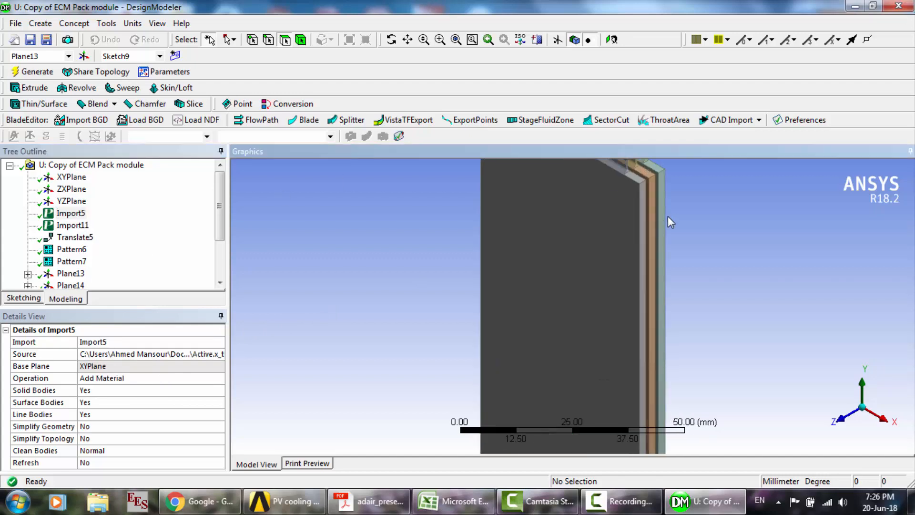
{"action": "left_click", "coordinate": [472, 39]}
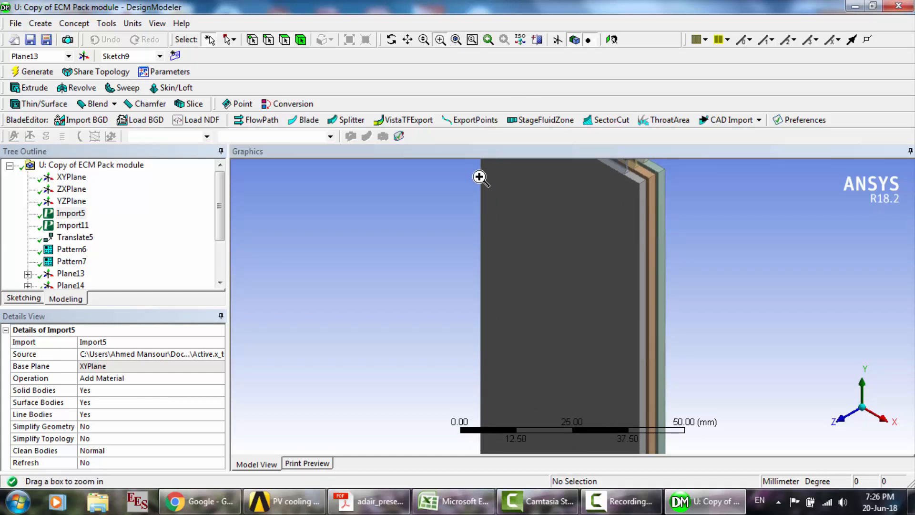
{"action": "left_click_drag", "start_coordinate": [515, 180], "coordinate": [751, 259]}
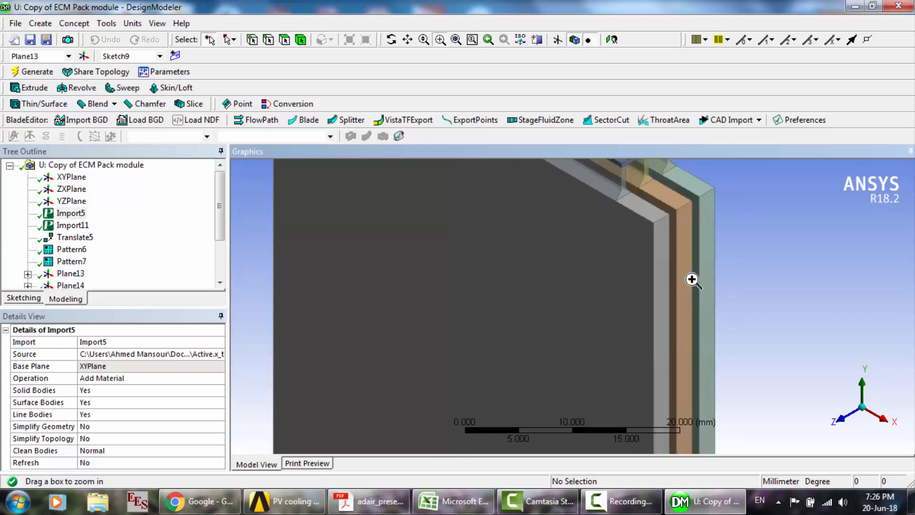
{"action": "scroll", "coordinate": [693, 280], "scroll_direction": "down", "scroll_amount": 3}
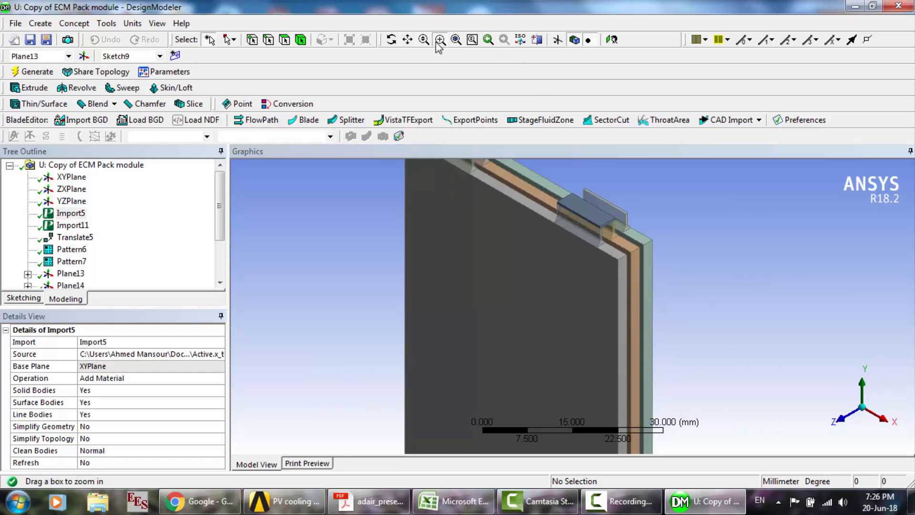
{"action": "left_click", "coordinate": [301, 39]}
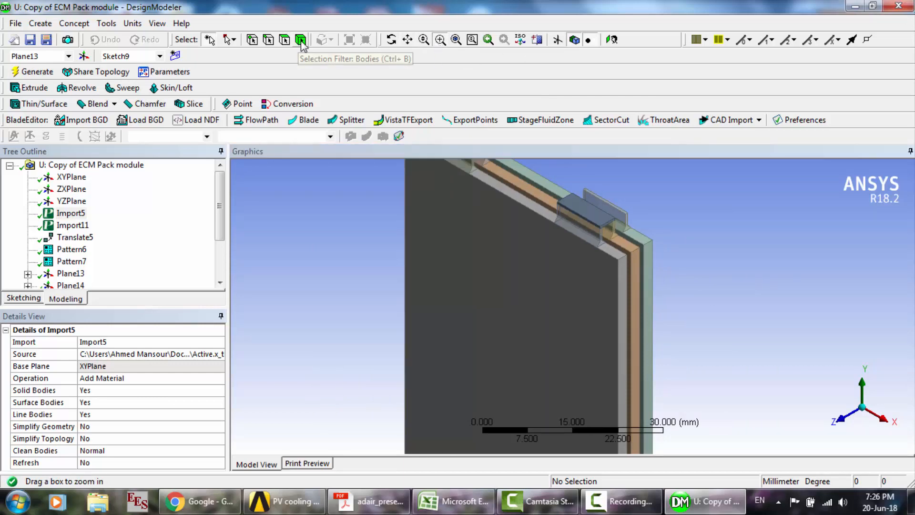
{"action": "left_click", "coordinate": [575, 273]}
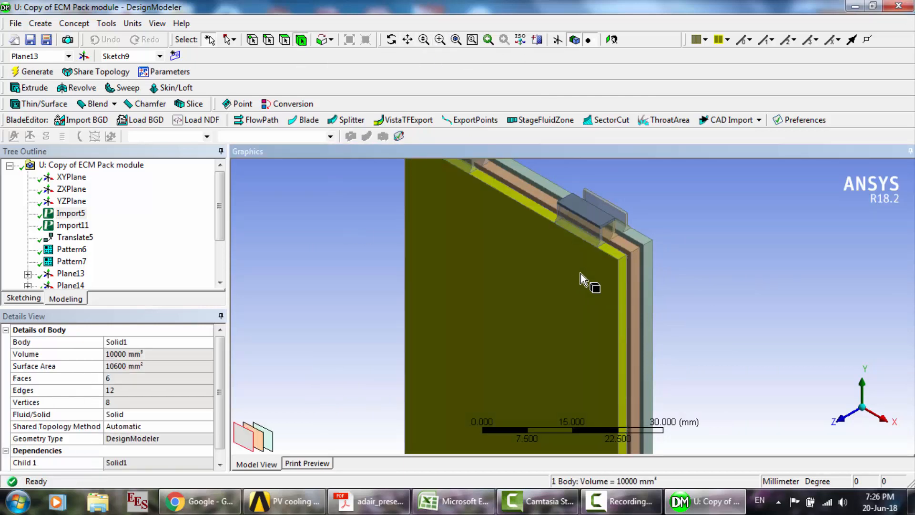
{"action": "left_click", "coordinate": [604, 246], "text": "ctrl"}
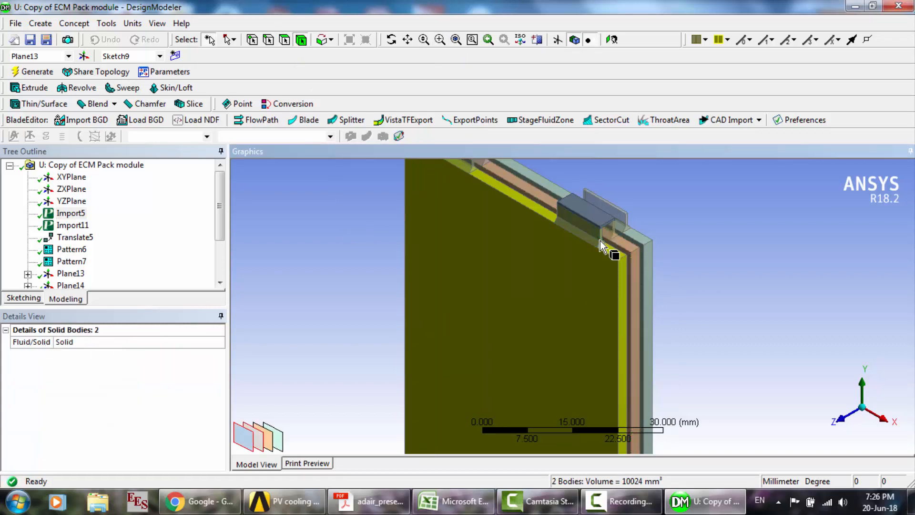
{"action": "right_click", "coordinate": [599, 242]}
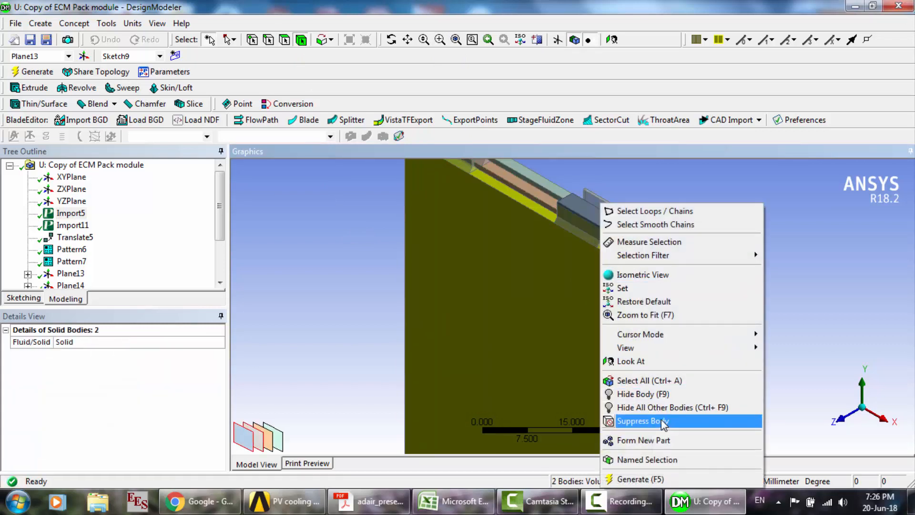
{"action": "left_click", "coordinate": [663, 407]}
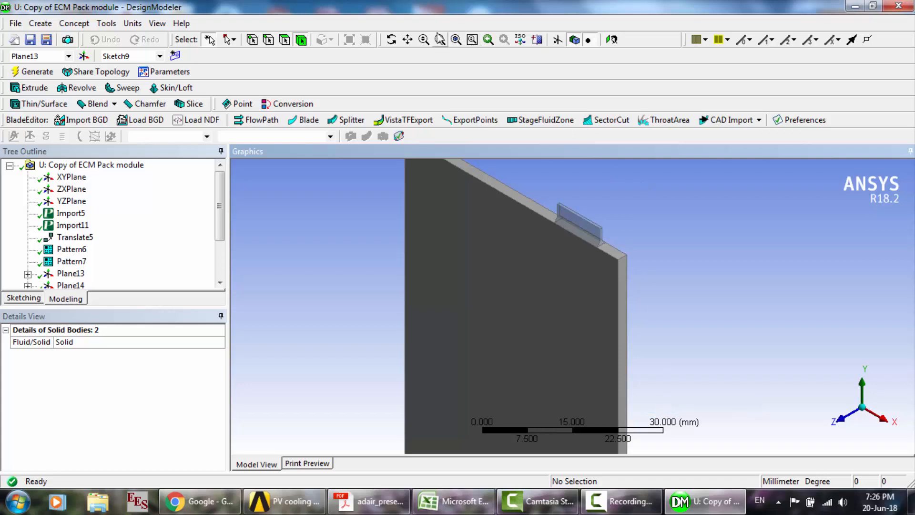
- Examine the Import5 cell body and the Import11 busbar body on the isolated cell
{"action": "left_click", "coordinate": [408, 39]}
{"action": "left_click_drag", "start_coordinate": [512, 317], "coordinate": [455, 308]}
{"action": "scroll", "coordinate": [455, 308], "scroll_direction": "up", "scroll_amount": 2}
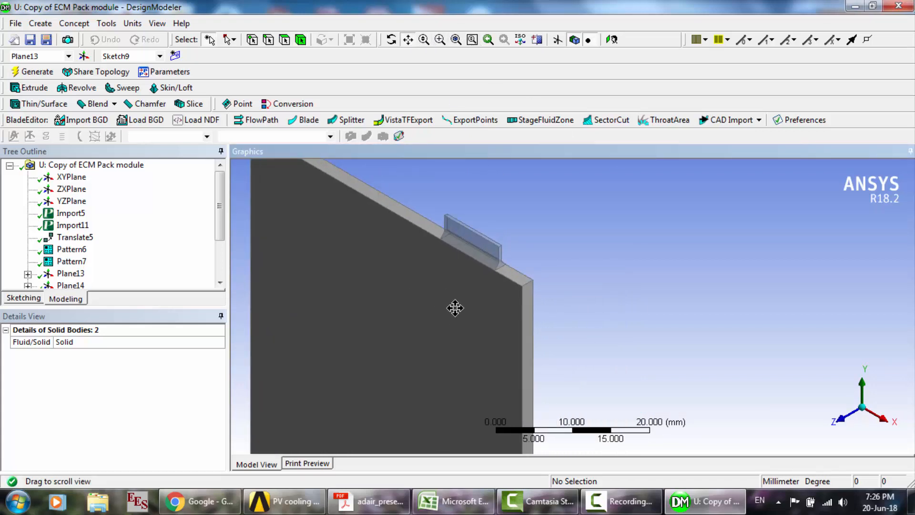
{"action": "left_click_drag", "start_coordinate": [422, 272], "coordinate": [545, 258]}
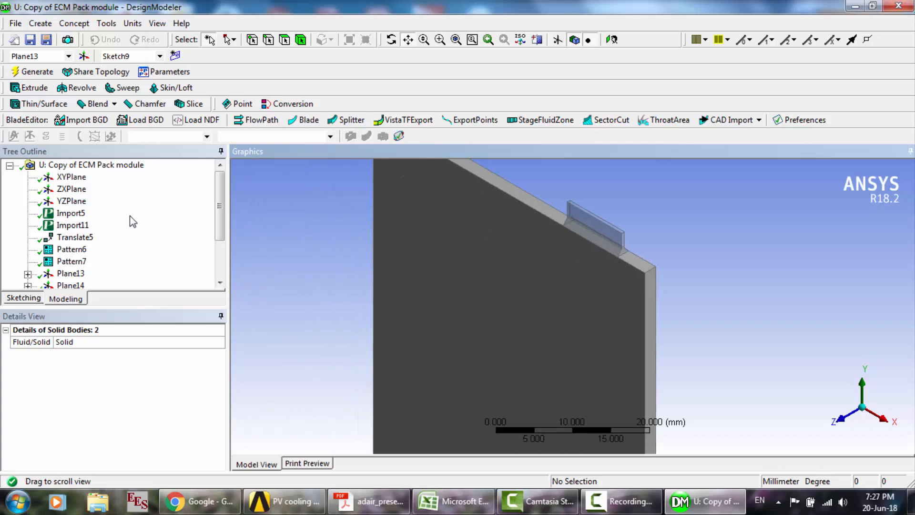
{"action": "left_click", "coordinate": [68, 215]}
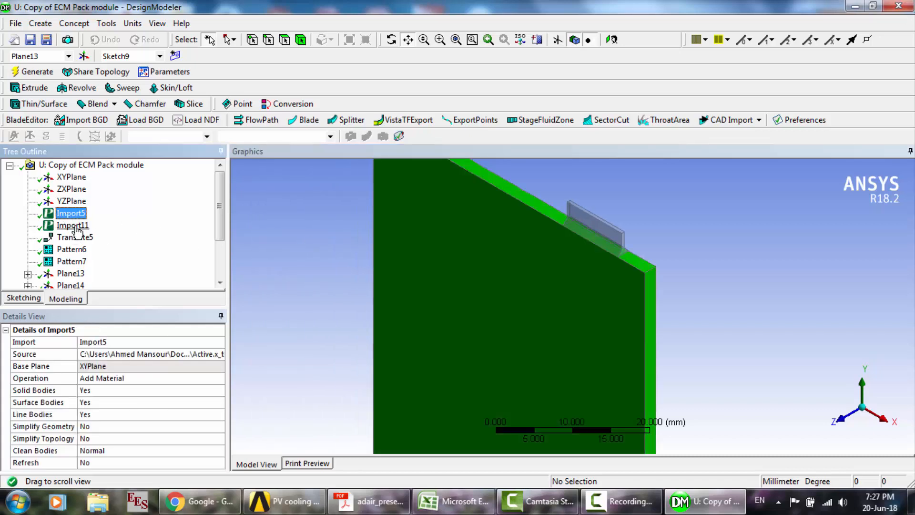
{"action": "left_click", "coordinate": [76, 226]}
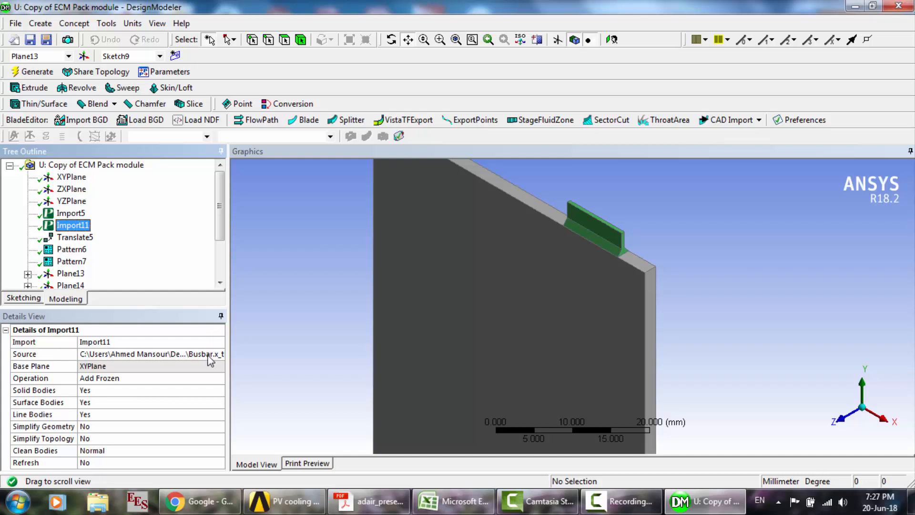
- Examine the Import11 busbar tab up close, including its flared profile in a side view of the cell
{"action": "left_click", "coordinate": [440, 40]}
{"action": "left_click_drag", "start_coordinate": [548, 187], "coordinate": [668, 286]}
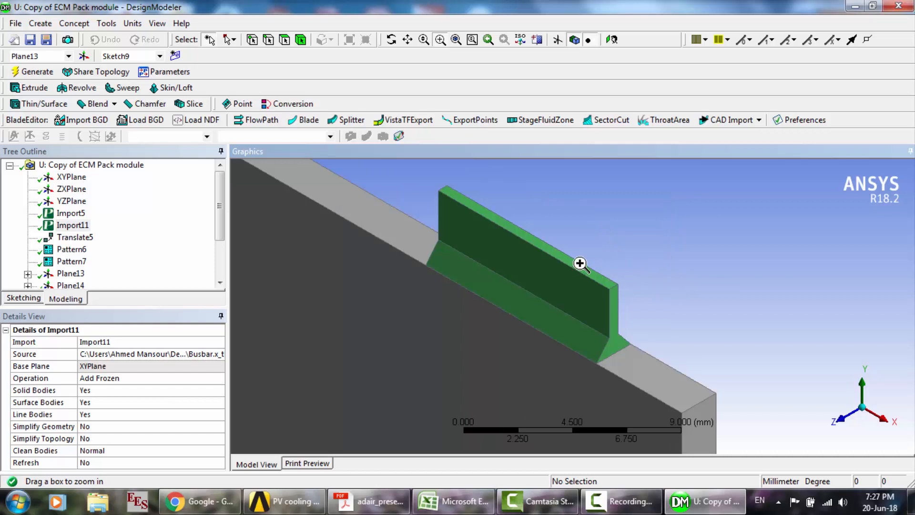
{"action": "scroll", "coordinate": [628, 295], "scroll_direction": "up", "scroll_amount": 2}
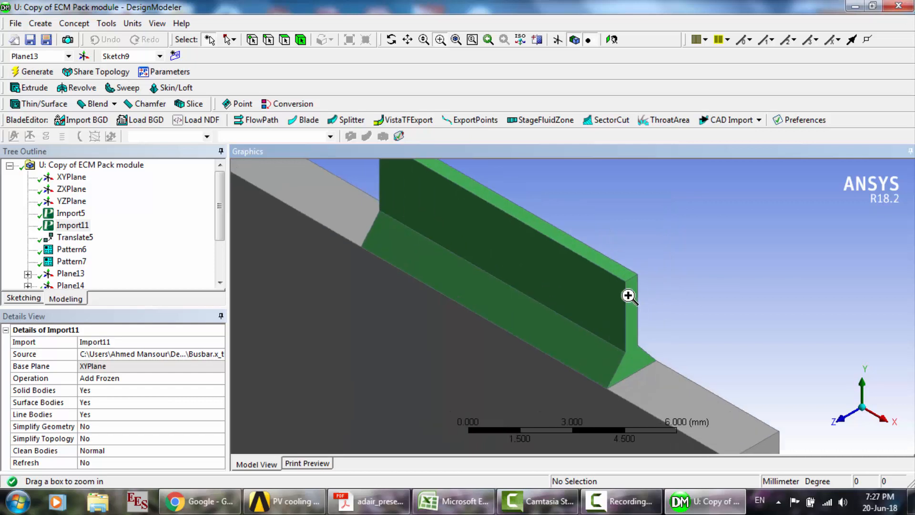
{"action": "scroll", "coordinate": [629, 295], "scroll_direction": "down", "scroll_amount": 3}
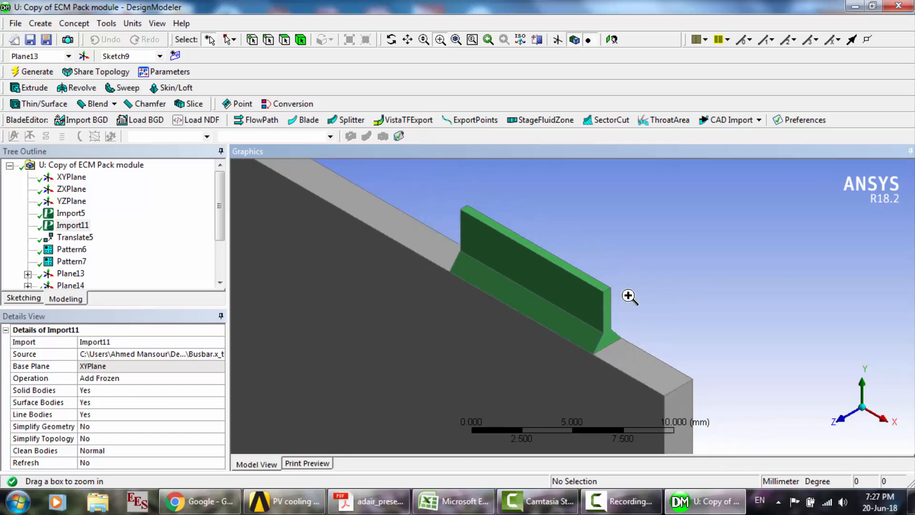
{"action": "left_click", "coordinate": [391, 40]}
{"action": "left_click_drag", "start_coordinate": [577, 322], "coordinate": [634, 331]}
{"action": "scroll", "coordinate": [634, 332], "scroll_direction": "up", "scroll_amount": 3}
{"action": "scroll", "coordinate": [634, 331], "scroll_direction": "down", "scroll_amount": 10}
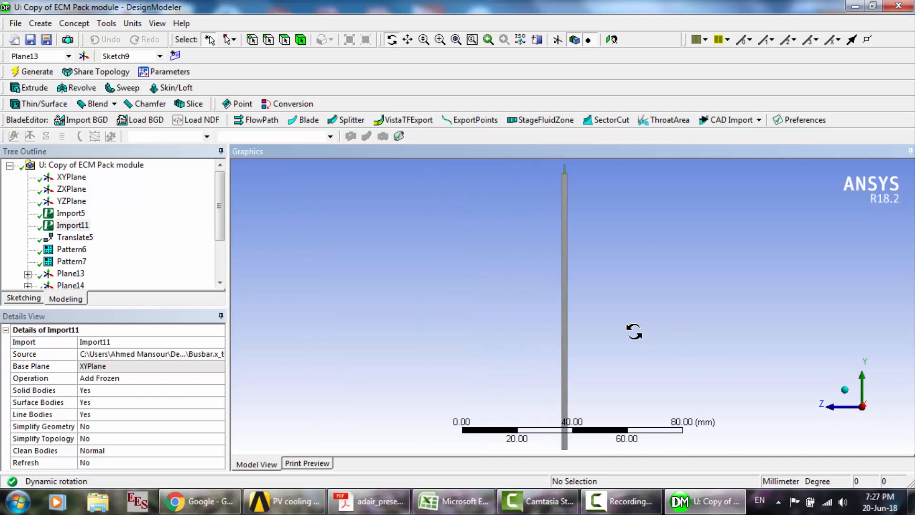
{"action": "left_click", "coordinate": [439, 40]}
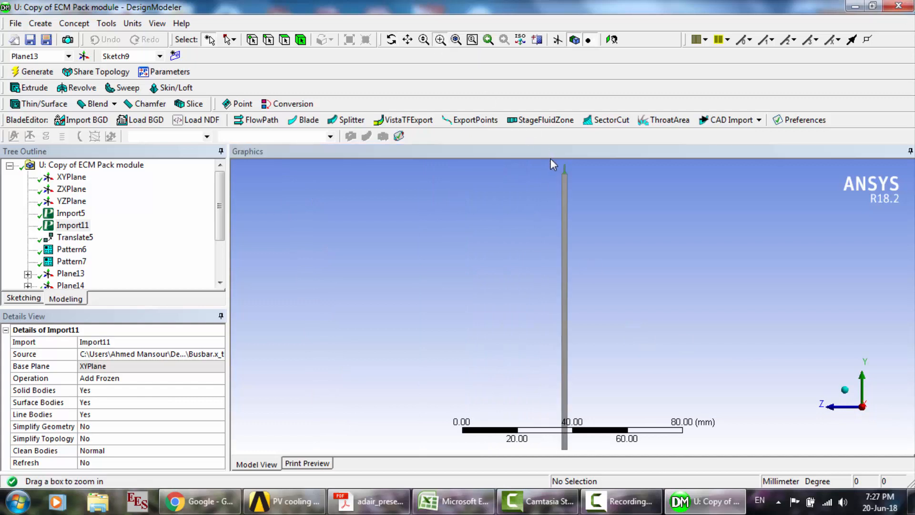
{"action": "left_click_drag", "start_coordinate": [553, 162], "coordinate": [591, 186]}
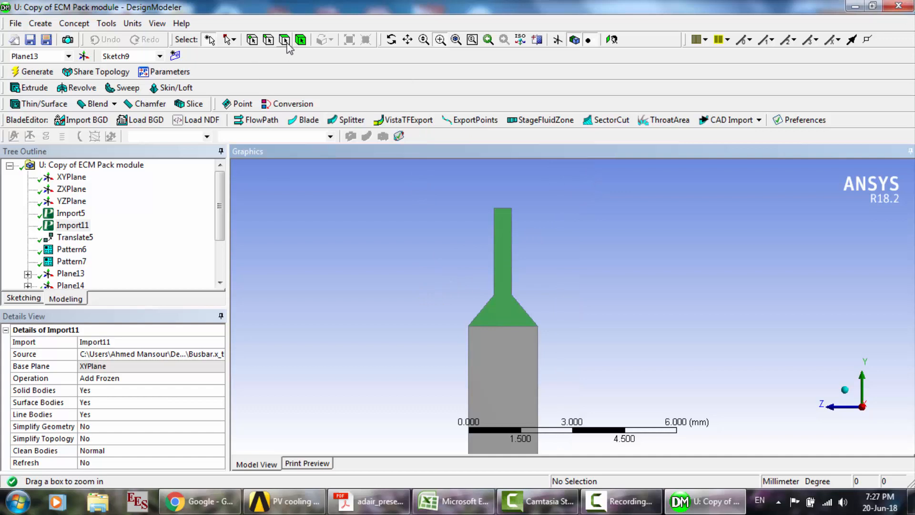
- Hide the cell body and examine the isolated busbar tab from several angles
{"action": "left_click", "coordinate": [304, 44]}
{"action": "left_click", "coordinate": [518, 359]}
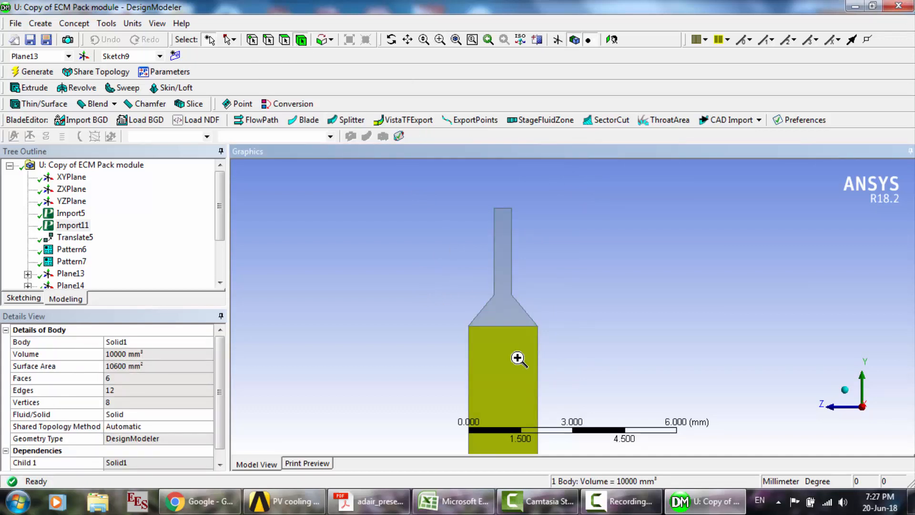
{"action": "right_click", "coordinate": [518, 359]}
{"action": "left_click", "coordinate": [574, 257]}
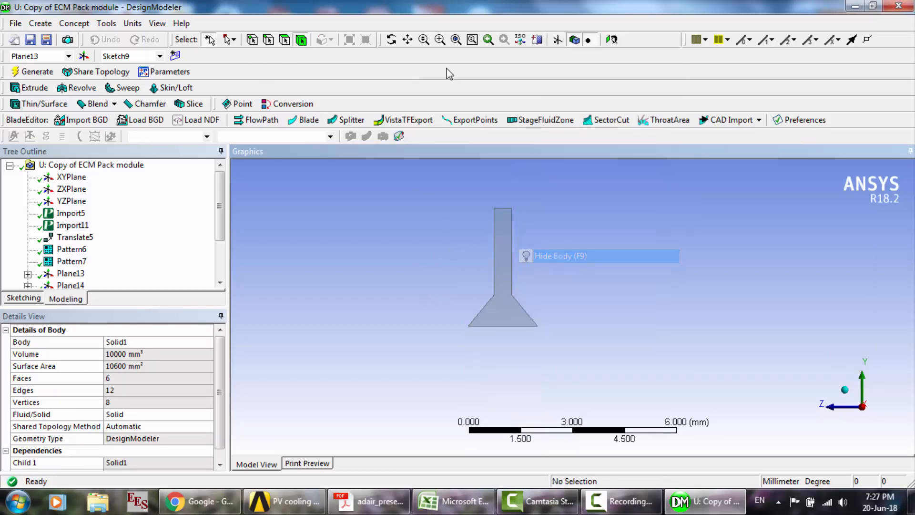
{"action": "left_click", "coordinate": [391, 40]}
{"action": "left_click_drag", "start_coordinate": [500, 295], "coordinate": [522, 294]}
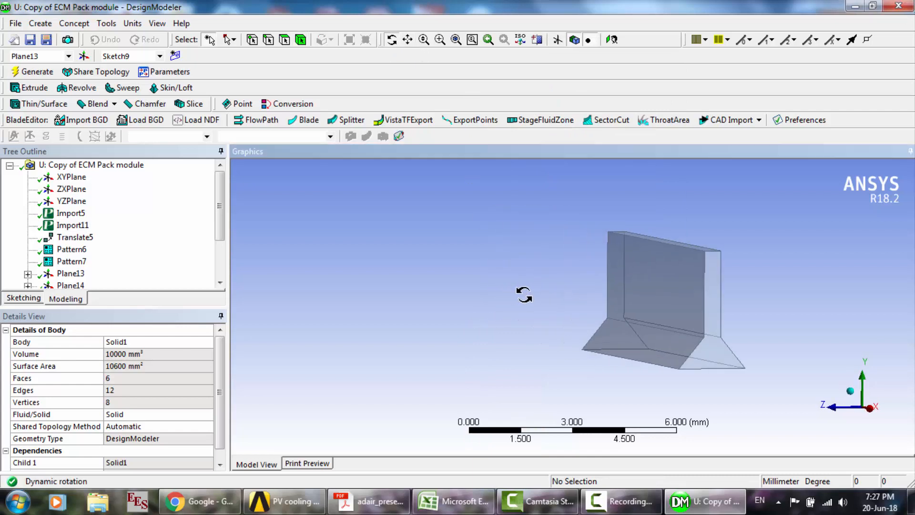
{"action": "scroll", "coordinate": [522, 294], "scroll_direction": "down", "scroll_amount": 5}
{"action": "left_click_drag", "start_coordinate": [596, 333], "coordinate": [650, 301]}
{"action": "scroll", "coordinate": [642, 342], "scroll_direction": "down", "scroll_amount": 3}
{"action": "left_click_drag", "start_coordinate": [642, 342], "coordinate": [606, 368]}
- Show all bodies of the pack again and bring the cells' upper edges with their tabs into view
{"action": "right_click", "coordinate": [604, 367]}
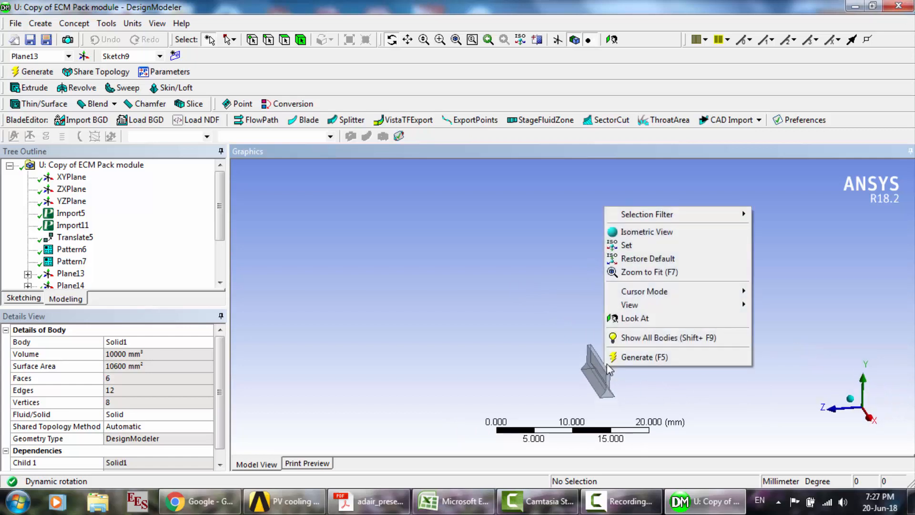
{"action": "left_click", "coordinate": [622, 335]}
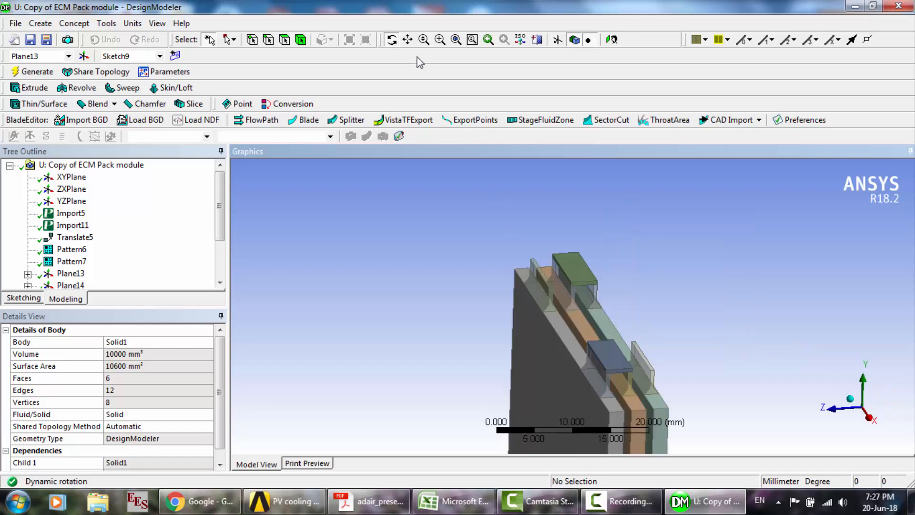
{"action": "left_click", "coordinate": [408, 40]}
{"action": "left_click_drag", "start_coordinate": [568, 311], "coordinate": [485, 256]}
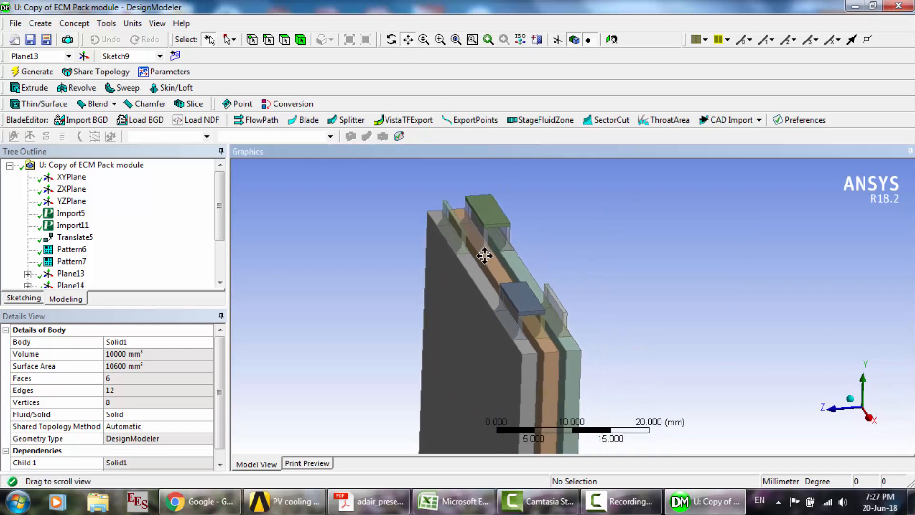
- Examine the Pattern6 linear pattern and the tab copy it creates, in a front view and an angled view of the pack
{"action": "left_click", "coordinate": [77, 249]}
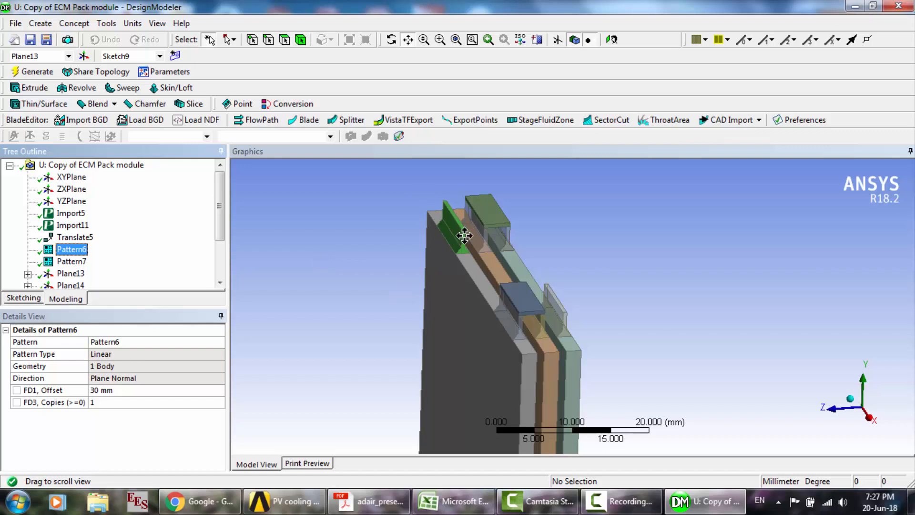
{"action": "left_click", "coordinate": [530, 322]}
{"action": "left_click_drag", "start_coordinate": [530, 323], "coordinate": [546, 323]}
{"action": "left_click", "coordinate": [841, 409]}
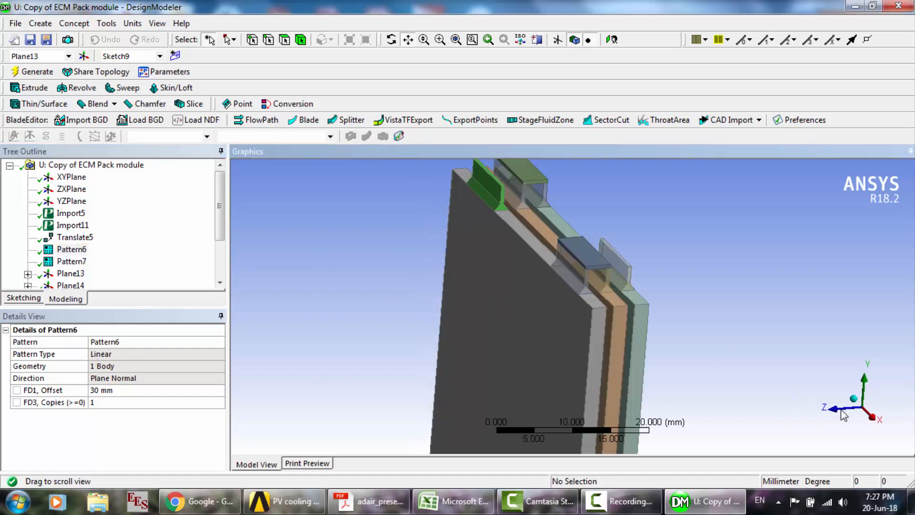
{"action": "scroll", "coordinate": [585, 319], "scroll_direction": "down", "scroll_amount": 2}
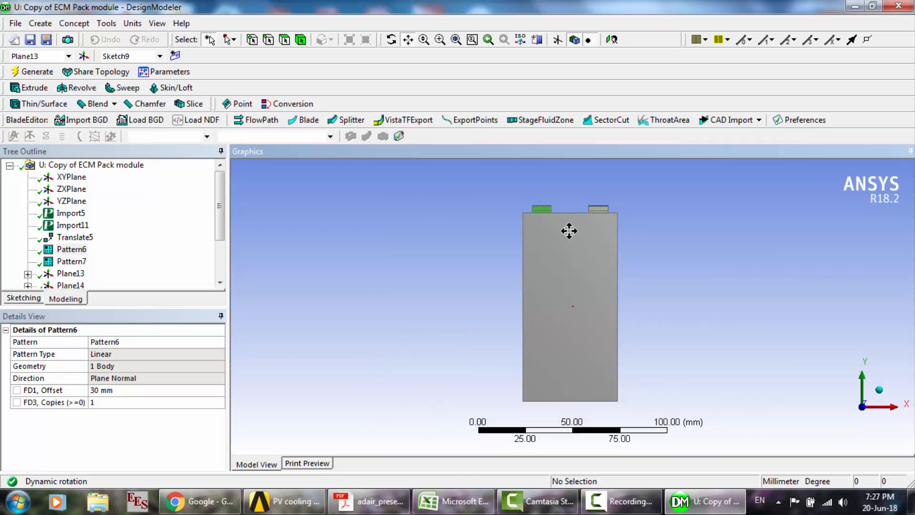
{"action": "left_click_drag", "start_coordinate": [554, 202], "coordinate": [528, 213]}
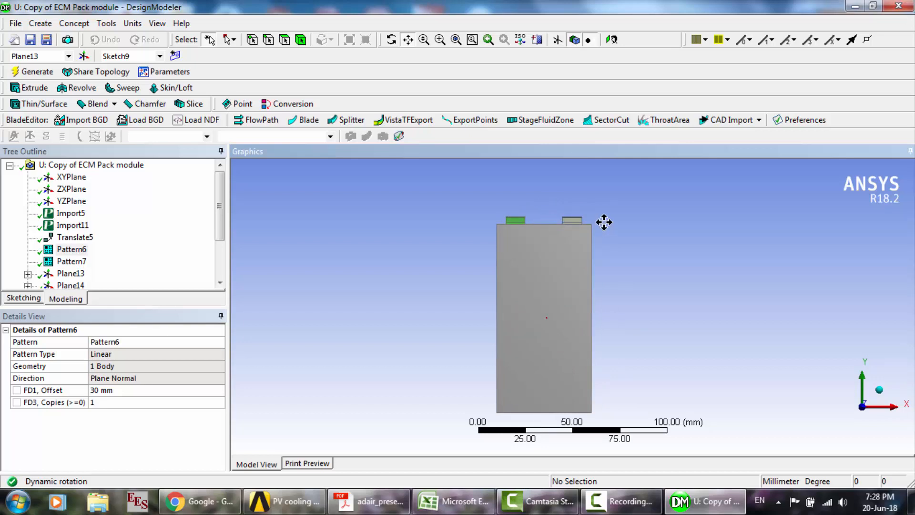
{"action": "scroll", "coordinate": [525, 209], "scroll_direction": "up", "scroll_amount": 3}
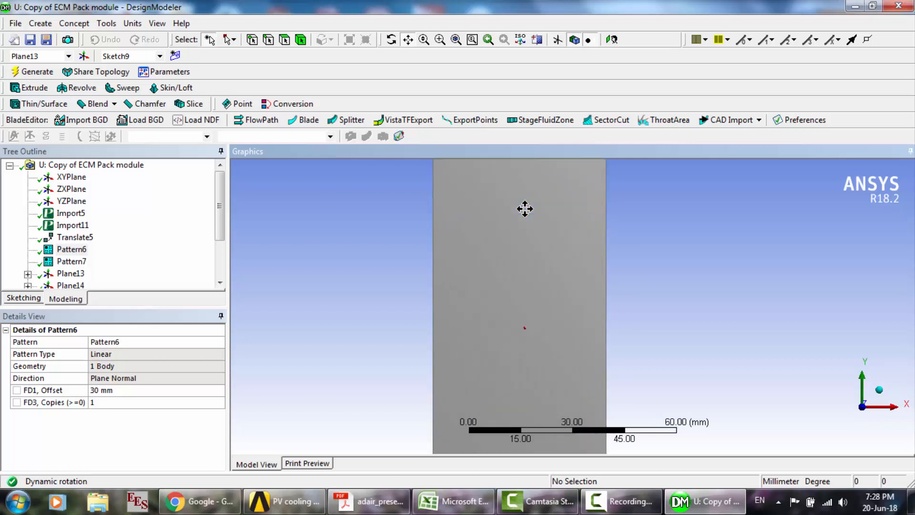
{"action": "left_click_drag", "start_coordinate": [524, 207], "coordinate": [530, 347]}
{"action": "scroll", "coordinate": [529, 347], "scroll_direction": "up", "scroll_amount": 3}
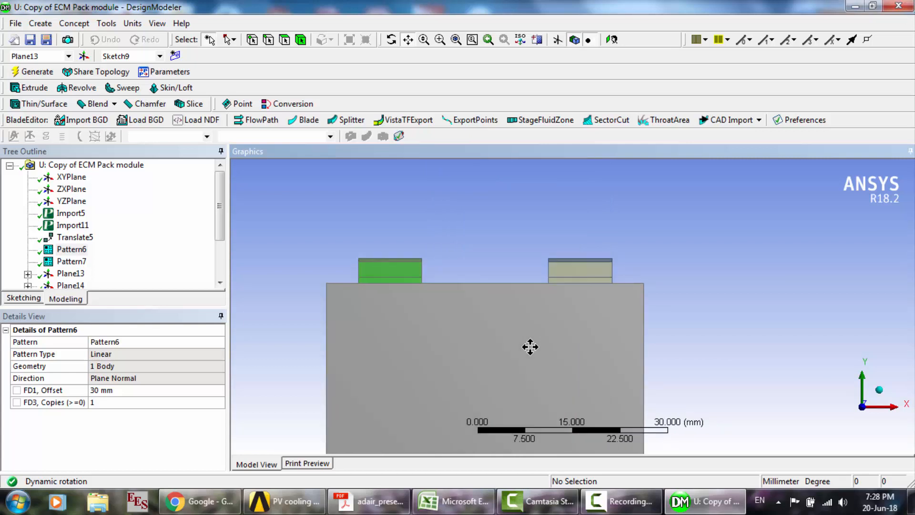
{"action": "scroll", "coordinate": [453, 301], "scroll_direction": "down", "scroll_amount": 4}
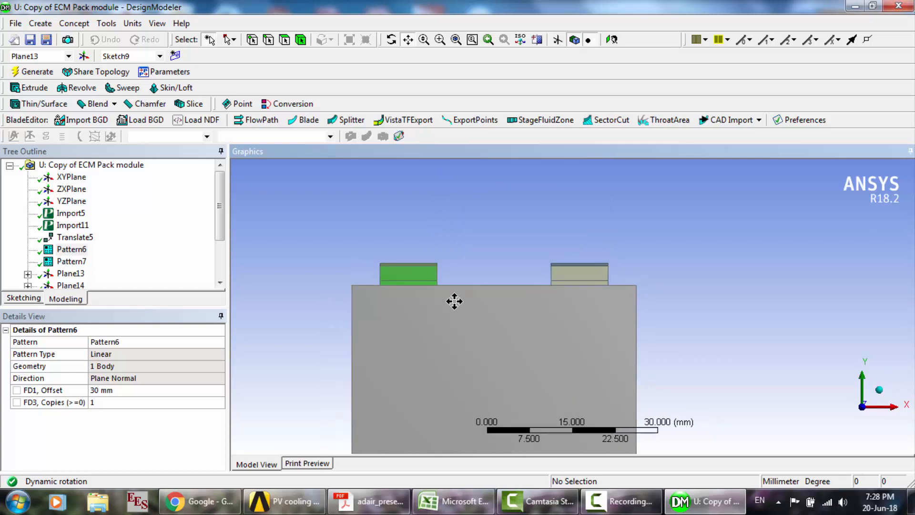
{"action": "left_click", "coordinate": [391, 40]}
{"action": "left_click_drag", "start_coordinate": [605, 292], "coordinate": [433, 312]}
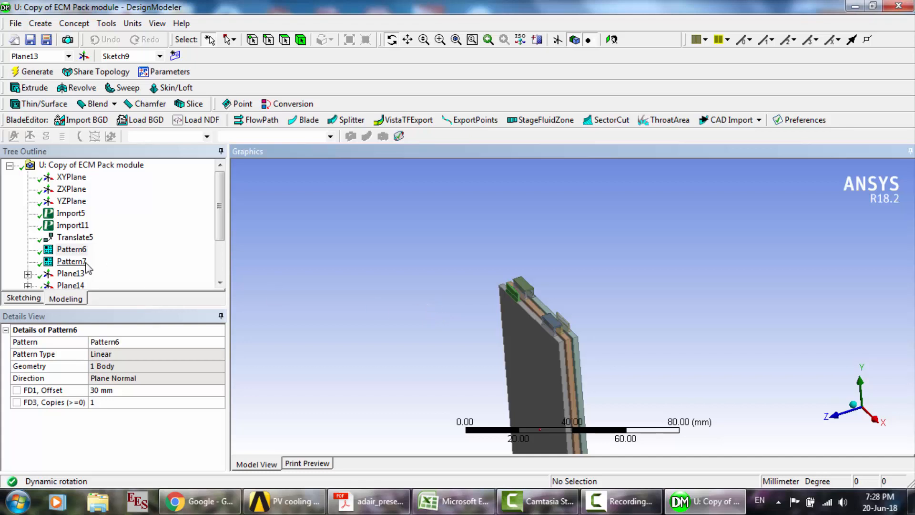
- Examine the Pattern7 linear pattern and the cell and tab copies it adds behind the front cell
{"action": "left_click", "coordinate": [71, 261]}
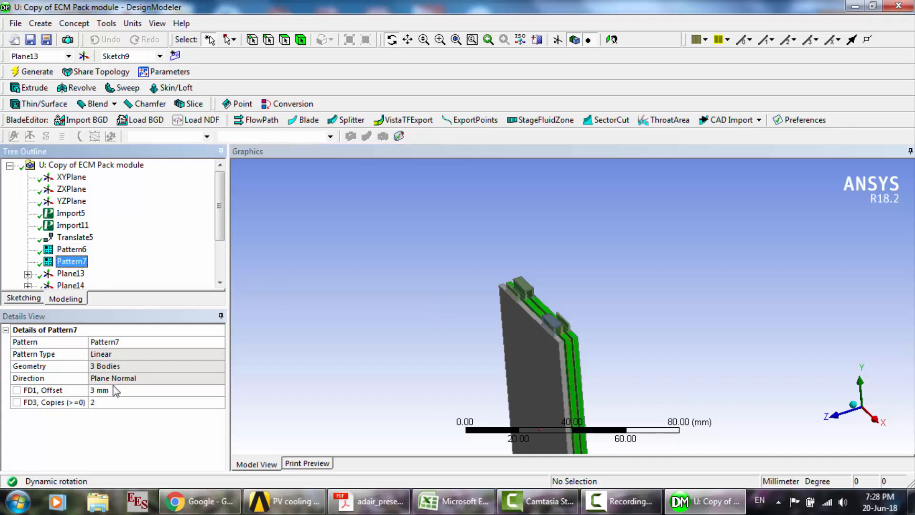
{"action": "left_click", "coordinate": [579, 341]}
{"action": "scroll", "coordinate": [579, 341], "scroll_direction": "up", "scroll_amount": 1}
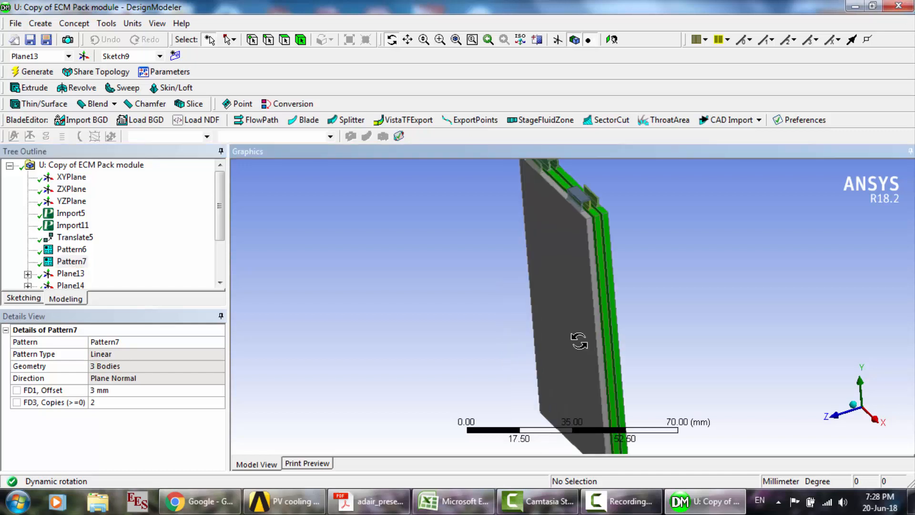
{"action": "scroll", "coordinate": [554, 272], "scroll_direction": "down", "scroll_amount": 4}
{"action": "scroll", "coordinate": [554, 272], "scroll_direction": "up", "scroll_amount": 1}
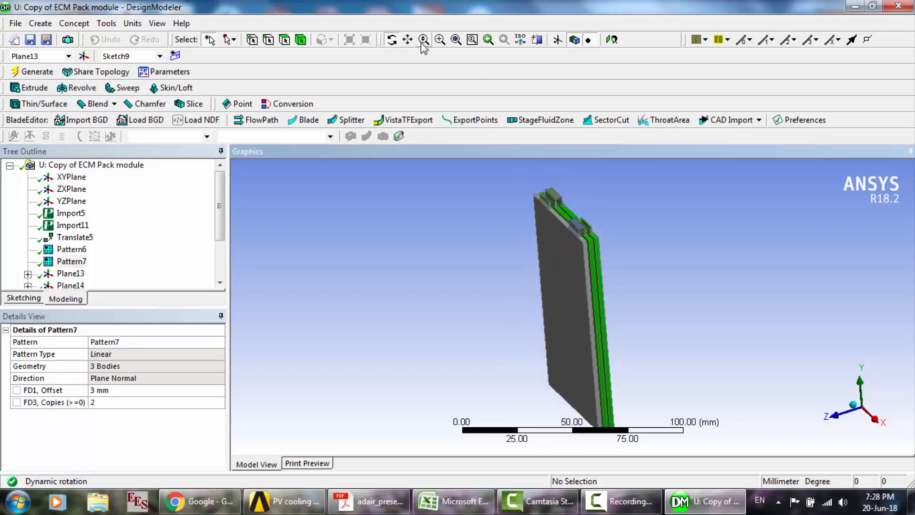
- Hide the two connector bodies that bridge the tabs, keeping only the three cells and their tabs visible
{"action": "left_click", "coordinate": [301, 40]}
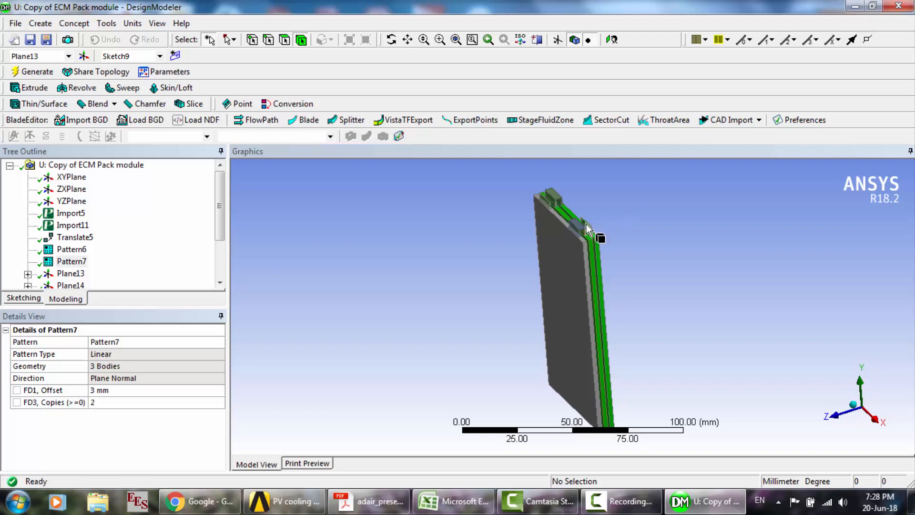
{"action": "left_click", "coordinate": [630, 253]}
{"action": "key", "text": "ctrl+a"}
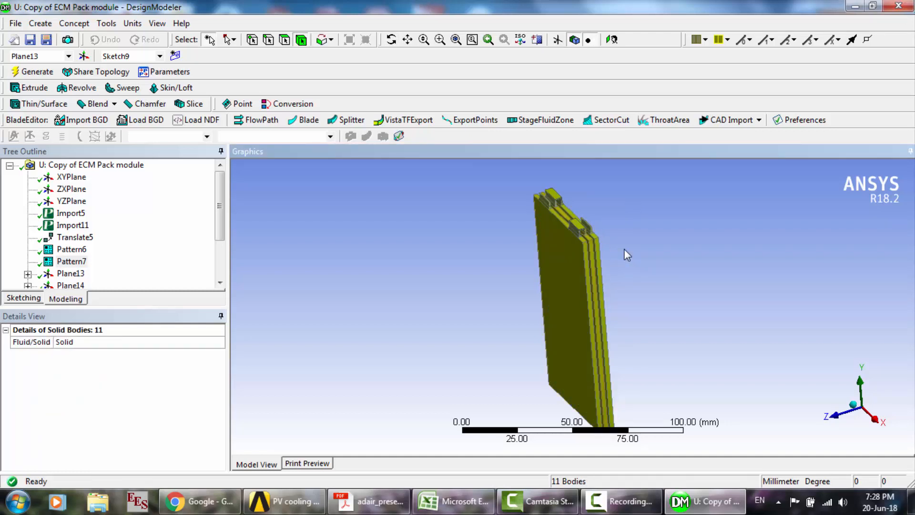
{"action": "left_click", "coordinate": [558, 196], "text": "ctrl"}
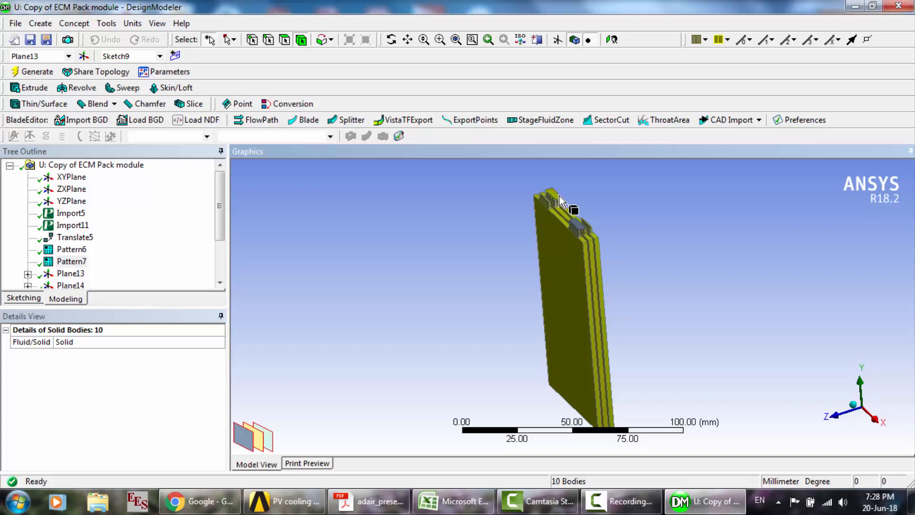
{"action": "left_click", "coordinate": [559, 195], "text": "ctrl"}
{"action": "right_click", "coordinate": [560, 195]}
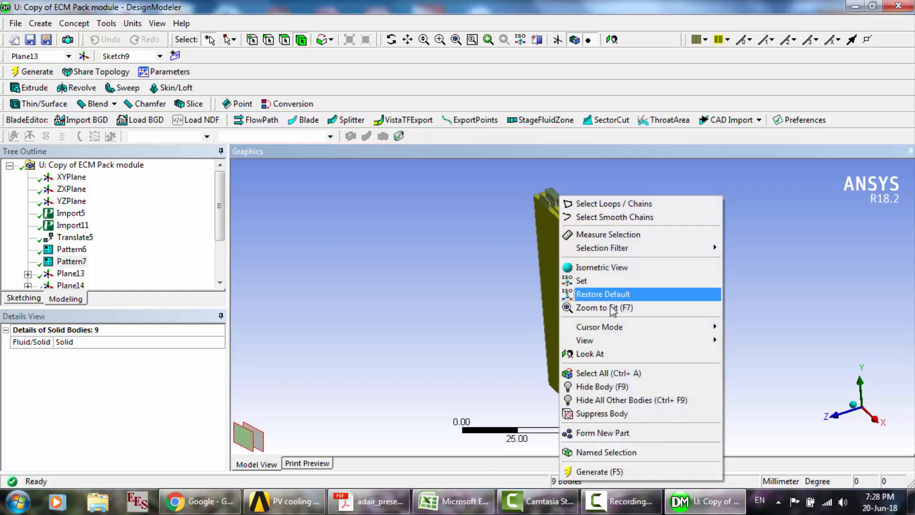
{"action": "left_click", "coordinate": [619, 400]}
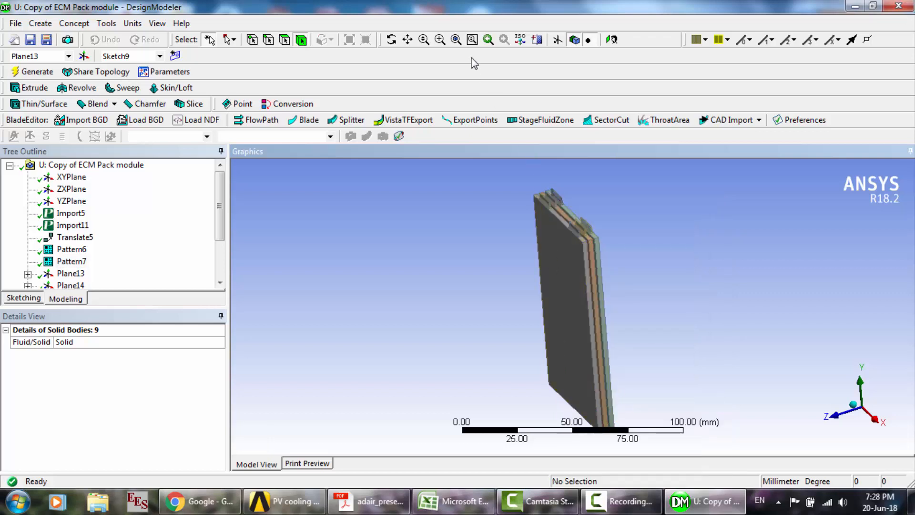
- Examine the unconnected tabs on the upper edges of the three cells up close
{"action": "left_click", "coordinate": [439, 41]}
{"action": "left_click_drag", "start_coordinate": [519, 179], "coordinate": [613, 263]}
{"action": "left_click_drag", "start_coordinate": [560, 288], "coordinate": [757, 412]}
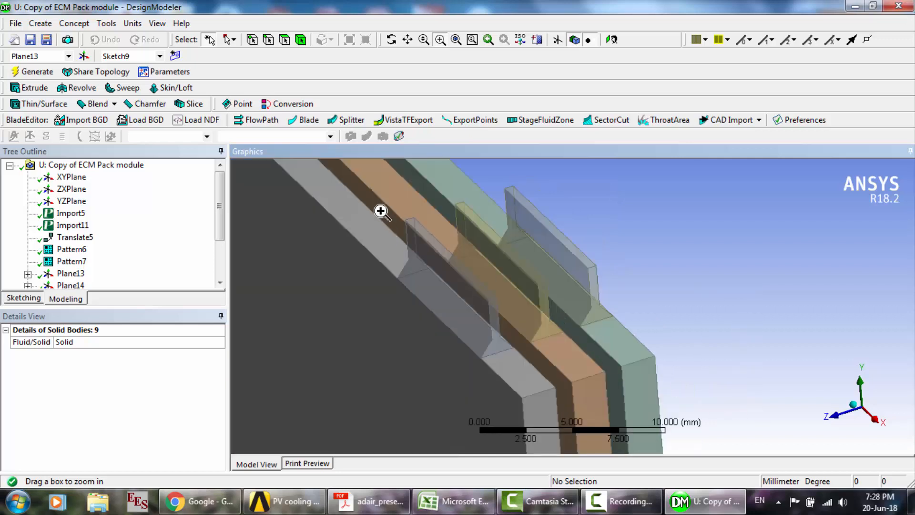
{"action": "scroll", "coordinate": [380, 201], "scroll_direction": "down", "scroll_amount": 5}
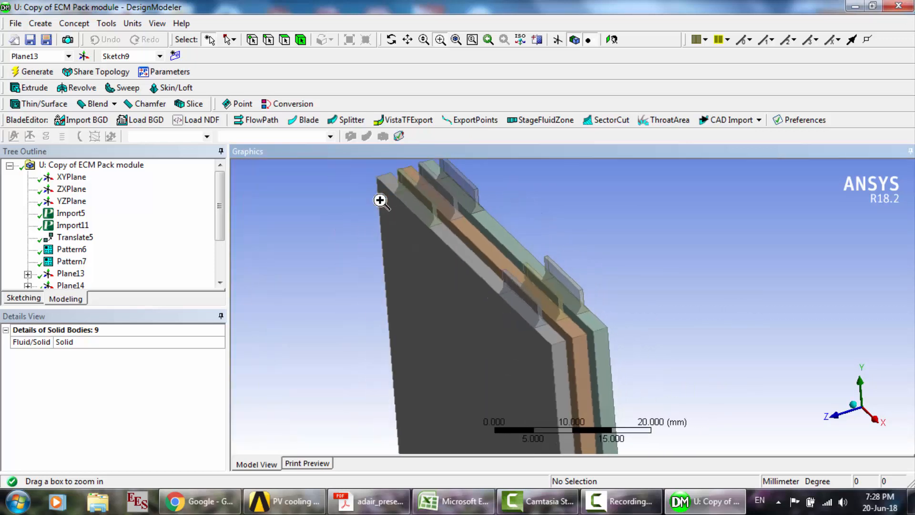
{"action": "left_click", "coordinate": [407, 39]}
{"action": "left_click_drag", "start_coordinate": [509, 280], "coordinate": [477, 295]}
{"action": "scroll", "coordinate": [477, 295], "scroll_direction": "up", "scroll_amount": 3}
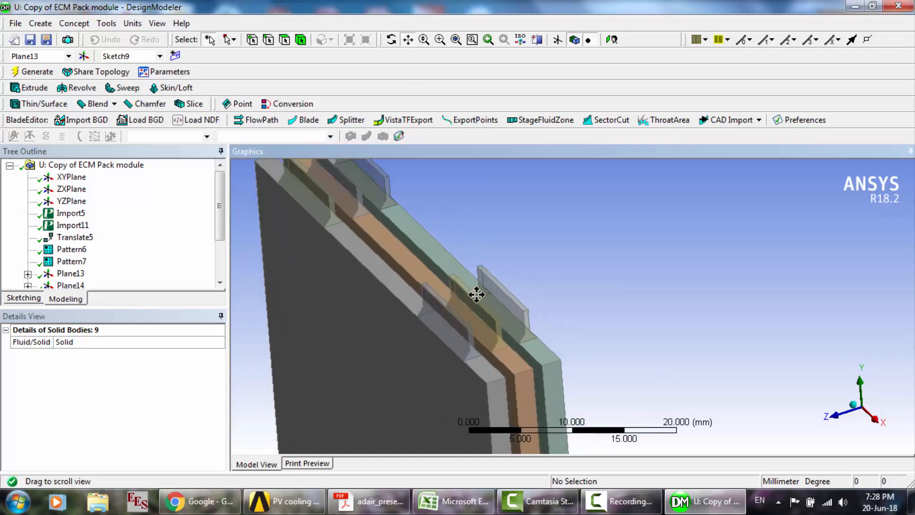
{"action": "scroll", "coordinate": [477, 295], "scroll_direction": "down", "scroll_amount": 2}
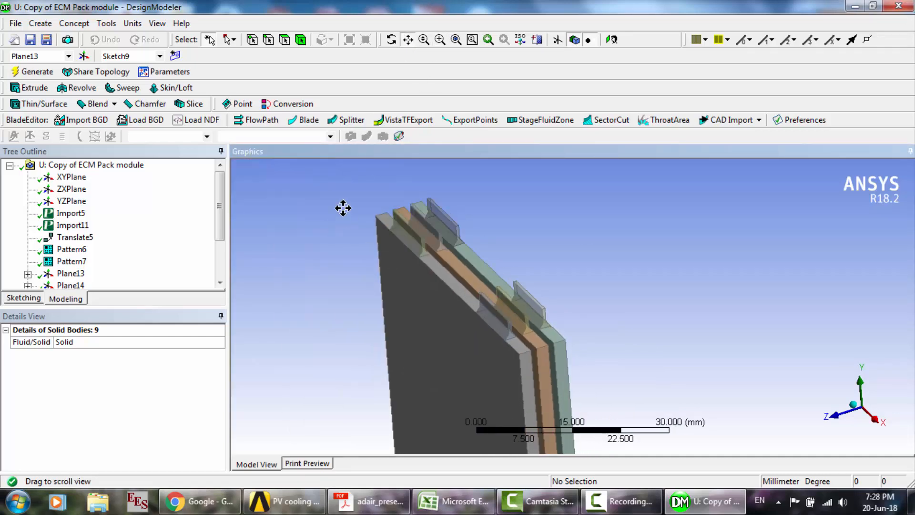
- Expand Plane13 and examine its From Face definition and the Sketch9 outline spanning the neighbouring tabs
{"action": "left_click", "coordinate": [28, 274]}
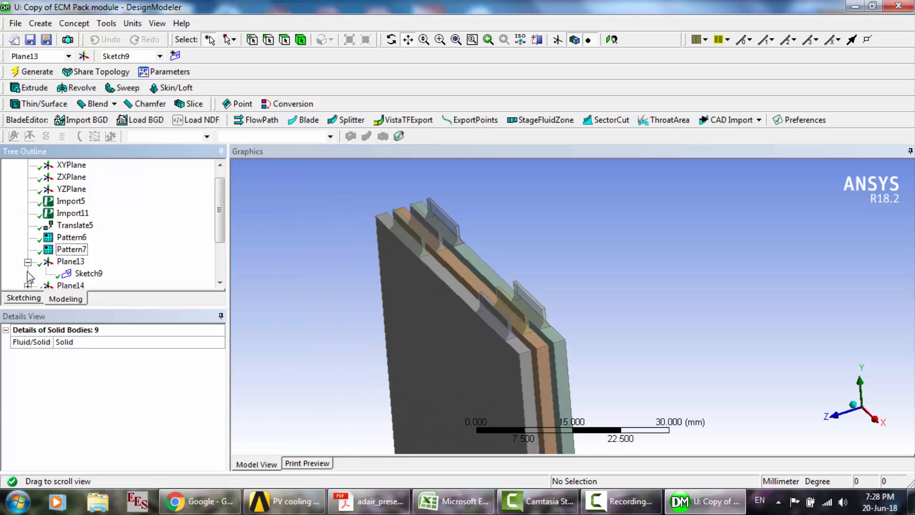
{"action": "left_click", "coordinate": [71, 261]}
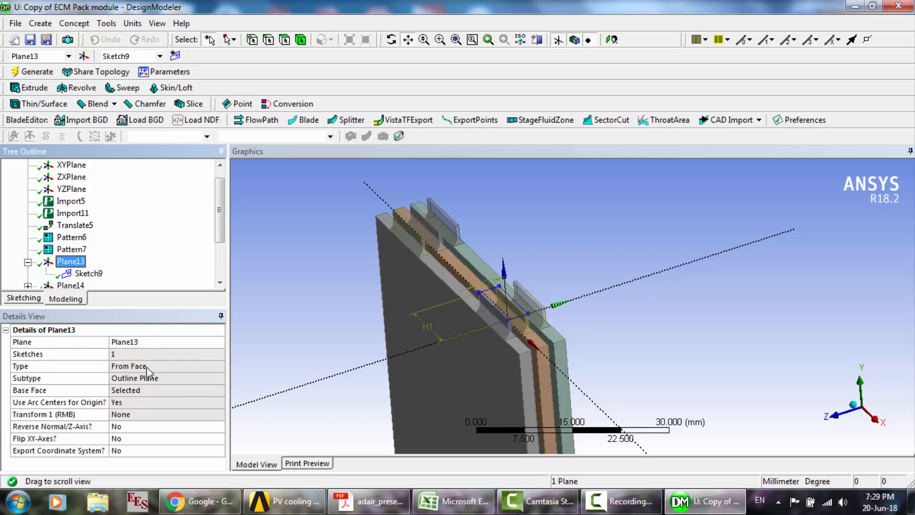
{"action": "scroll", "coordinate": [523, 311], "scroll_direction": "up", "scroll_amount": 3}
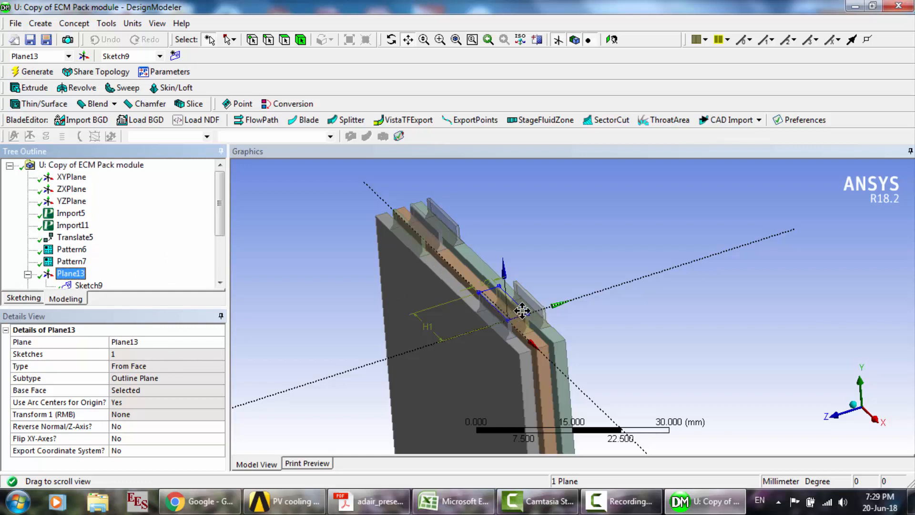
{"action": "middle_click", "coordinate": [522, 311]}
{"action": "scroll", "coordinate": [522, 307], "scroll_direction": "up", "scroll_amount": 8}
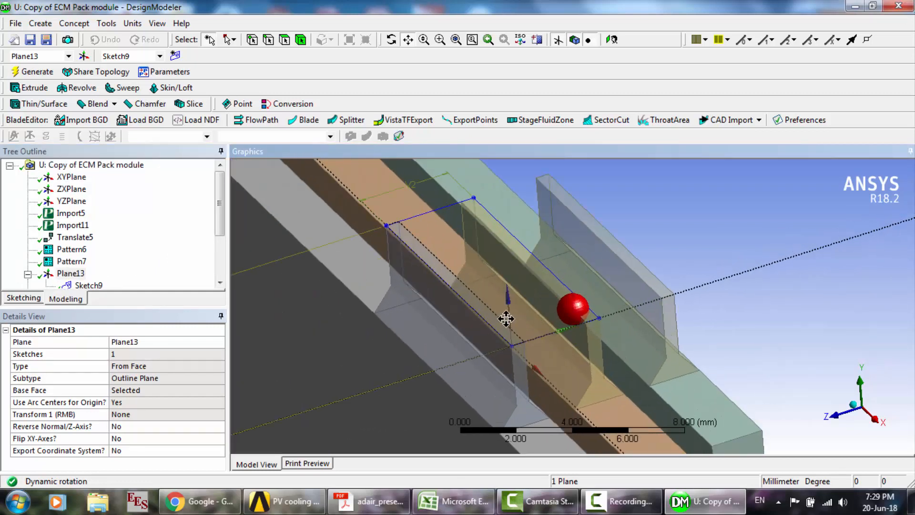
- Select the upper face of the front cell's tab to identify the base face of Plane13
{"action": "left_click", "coordinate": [285, 40]}
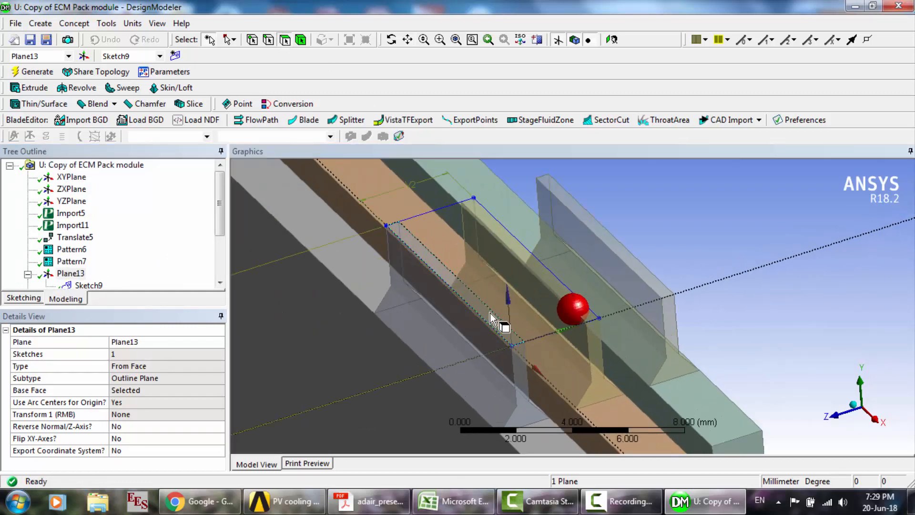
{"action": "left_click", "coordinate": [493, 318]}
{"action": "left_click", "coordinate": [151, 266]}
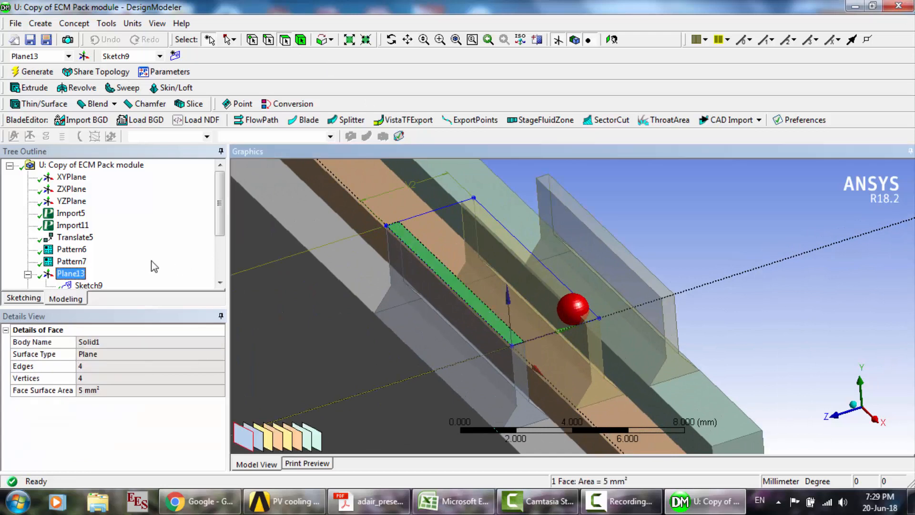
- Start a new plane from the ZXPlane, change its type to From Face, and open its base face selection
{"action": "left_click", "coordinate": [68, 57]}
{"action": "left_click", "coordinate": [160, 216]}
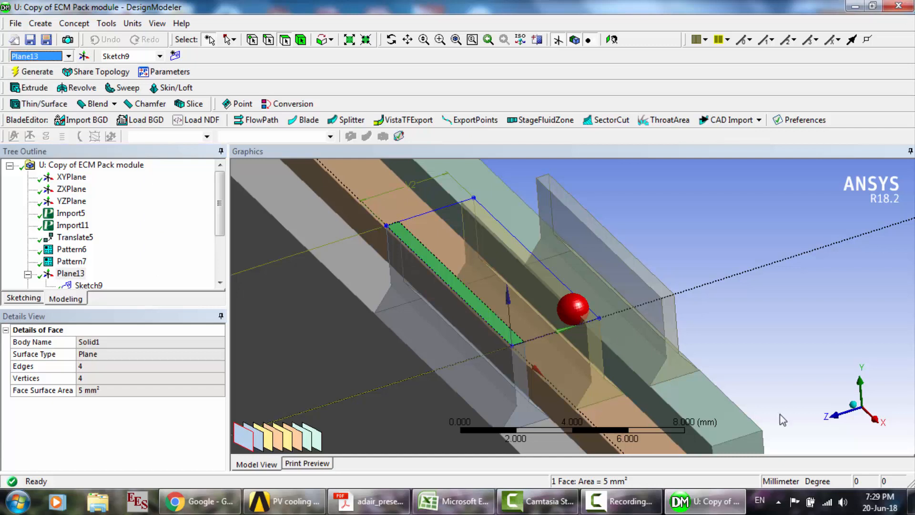
{"action": "left_click", "coordinate": [72, 189]}
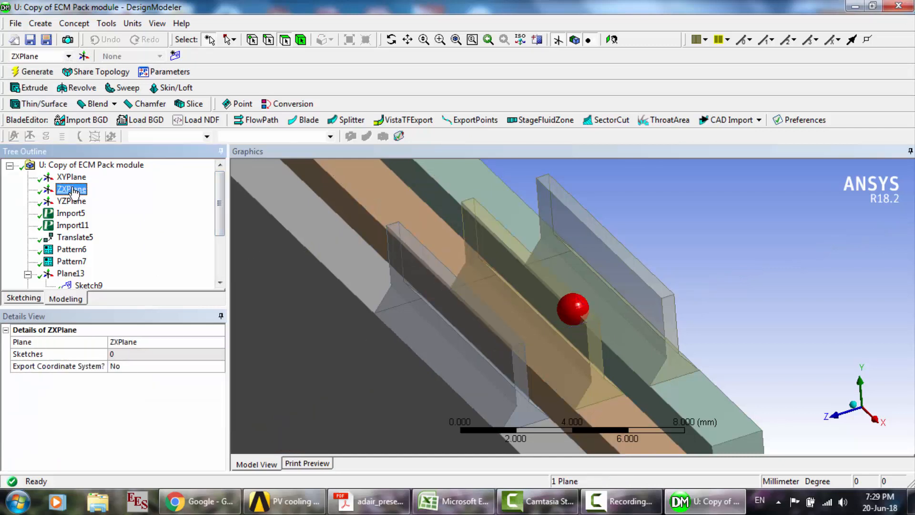
{"action": "right_click", "coordinate": [73, 192]}
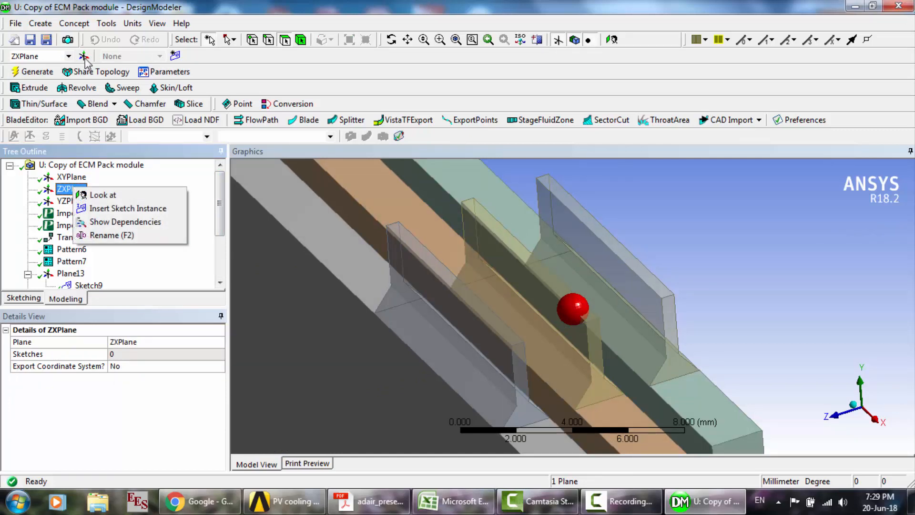
{"action": "left_click", "coordinate": [185, 290]}
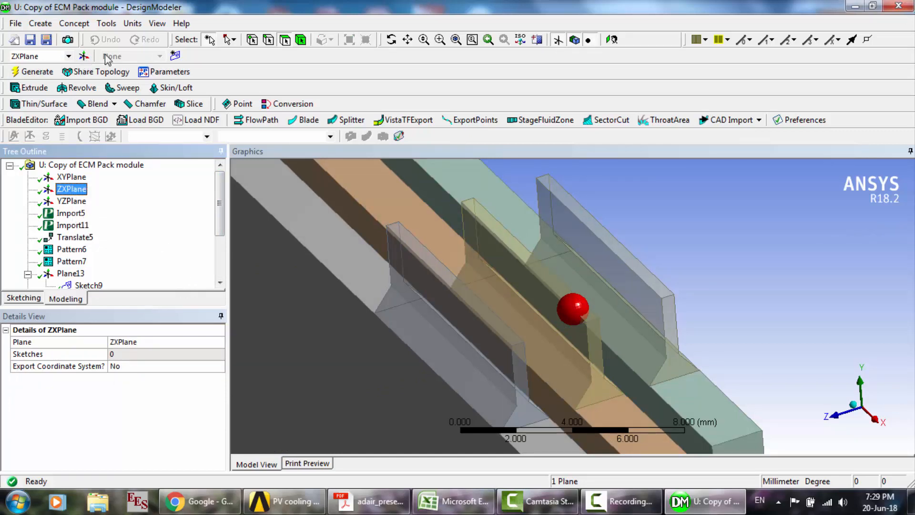
{"action": "left_click", "coordinate": [84, 56]}
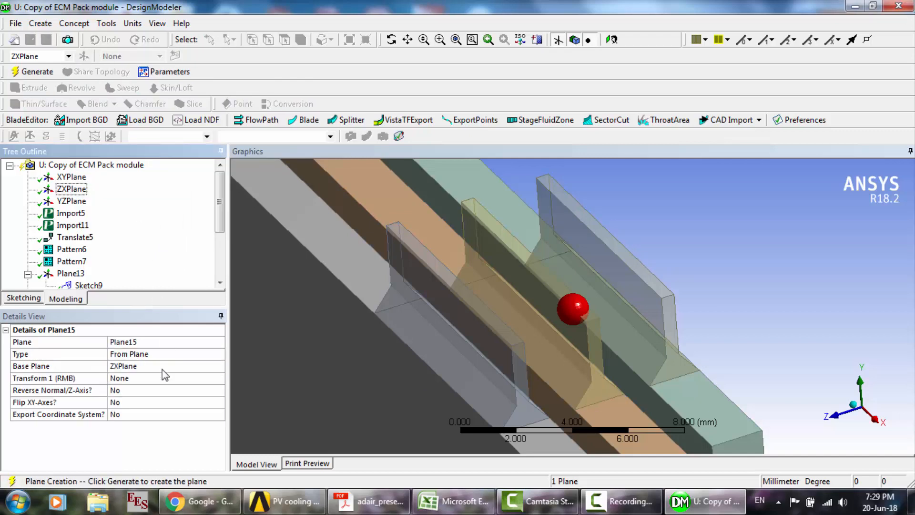
{"action": "left_click", "coordinate": [200, 355]}
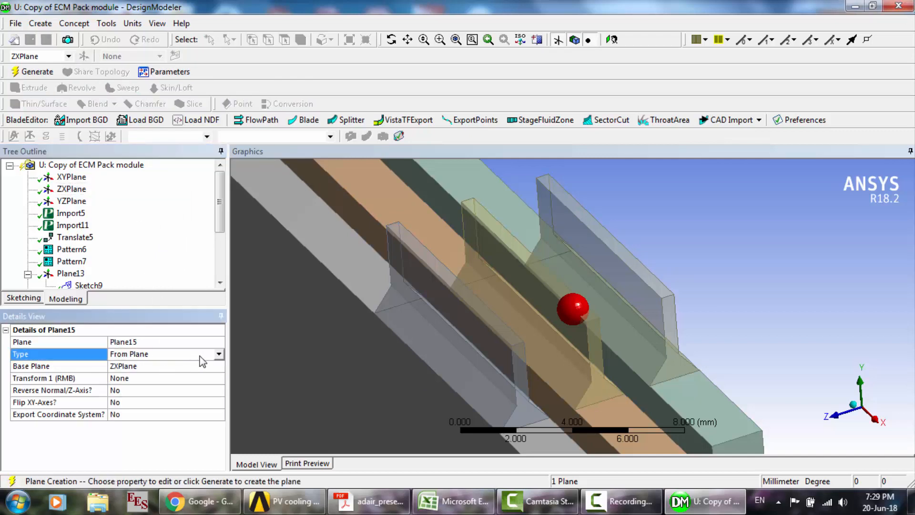
{"action": "left_click", "coordinate": [219, 354]}
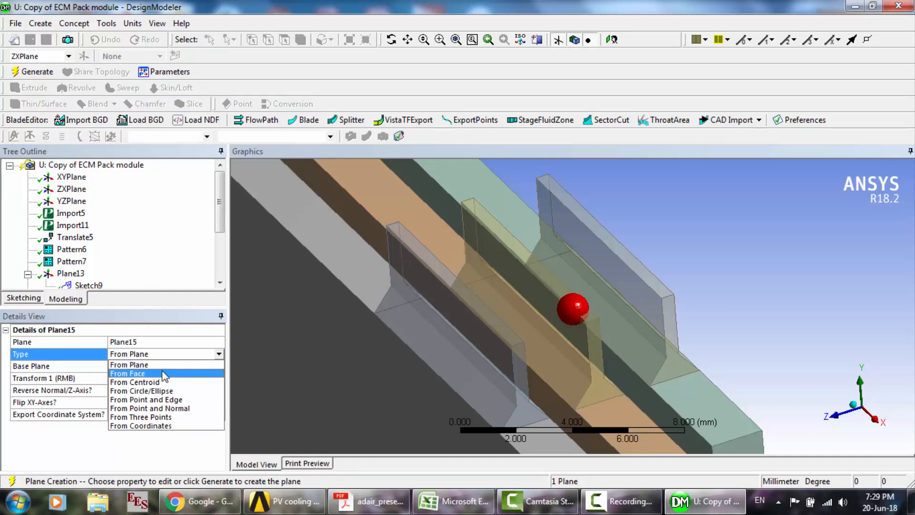
{"action": "left_click", "coordinate": [143, 374]}
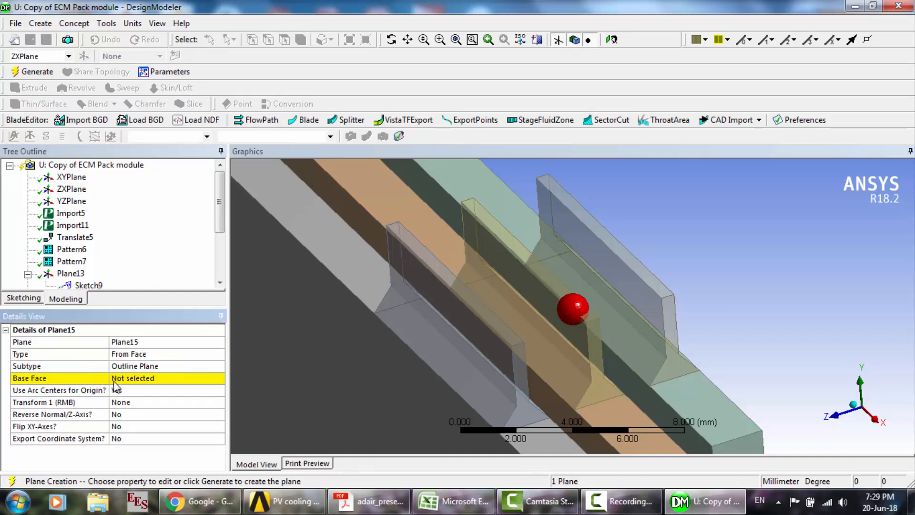
{"action": "left_click", "coordinate": [133, 378]}
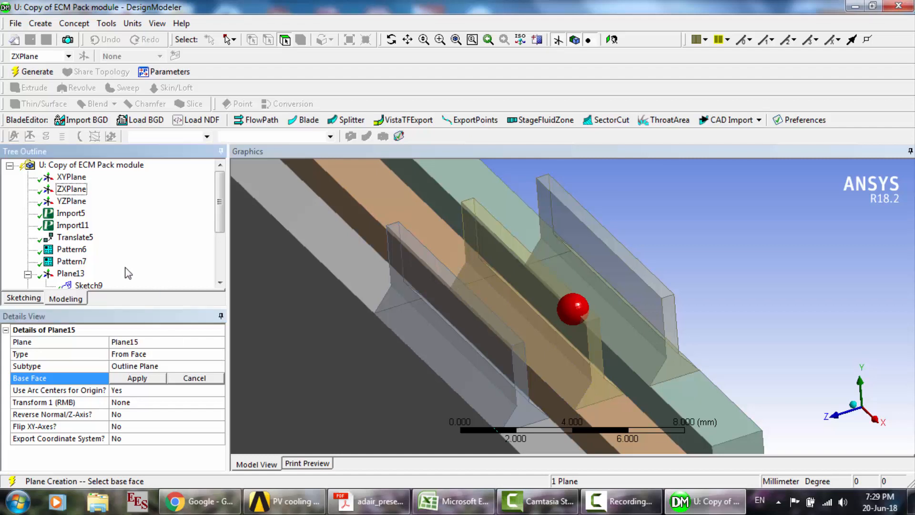
- Delete the unfinished plane at the end of the feature tree
{"action": "scroll", "coordinate": [112, 275], "scroll_direction": "down", "scroll_amount": 3}
{"action": "left_click", "coordinate": [71, 261]}
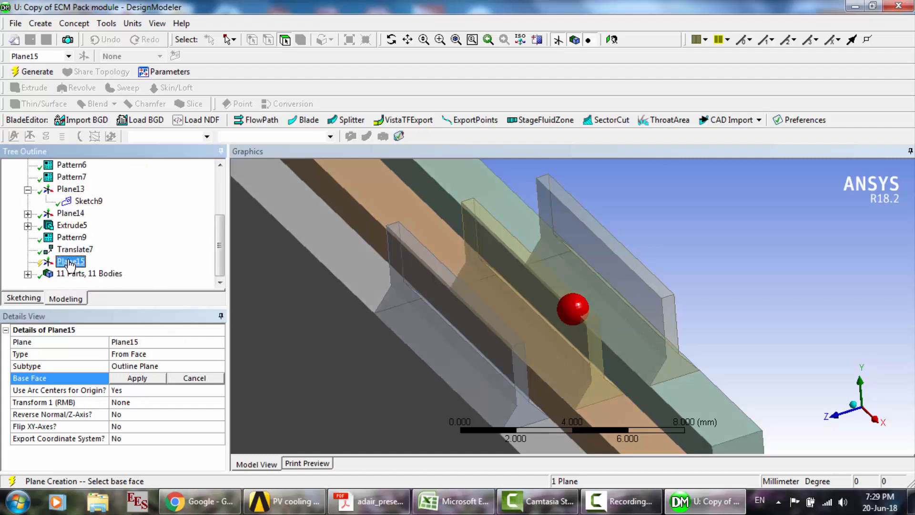
{"action": "key", "text": "Delete"}
{"action": "key", "text": "Return"}
- Examine the dimensions and edges of Sketch9 under Plane13
{"action": "left_click", "coordinate": [83, 215]}
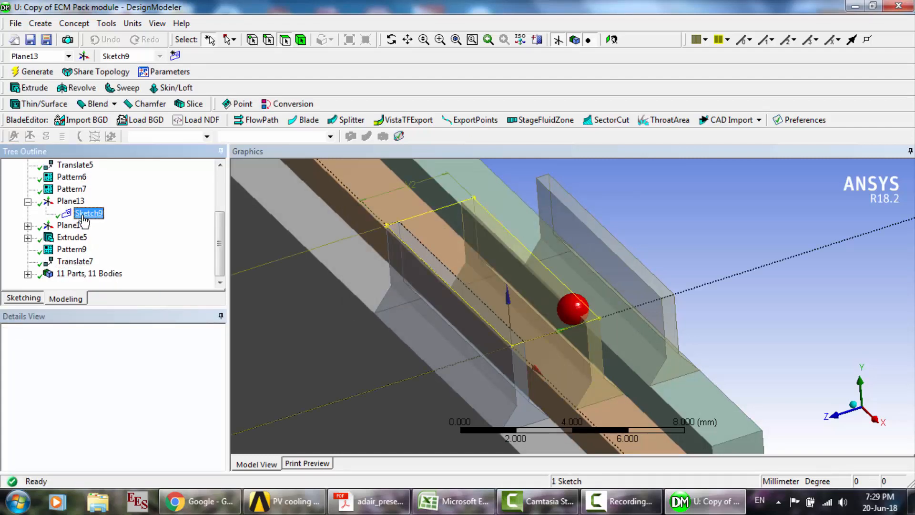
{"action": "left_click", "coordinate": [33, 298]}
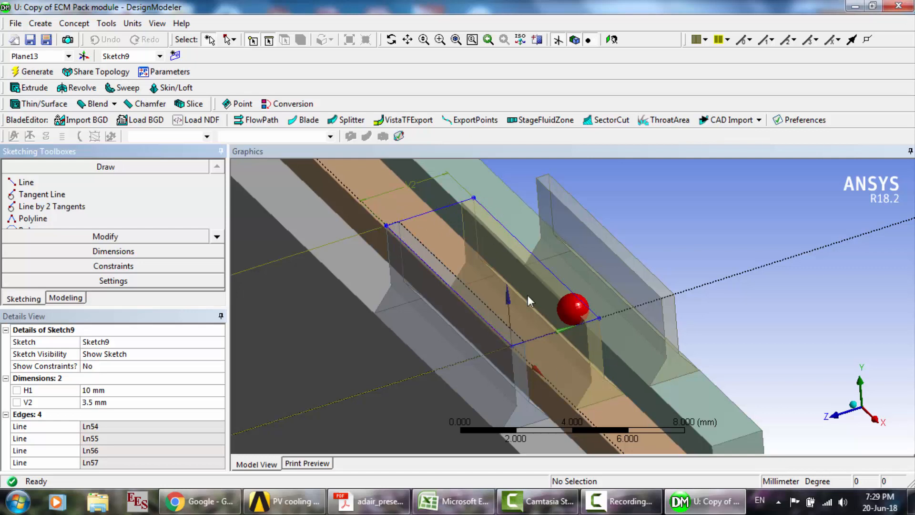
{"action": "left_click", "coordinate": [76, 299]}
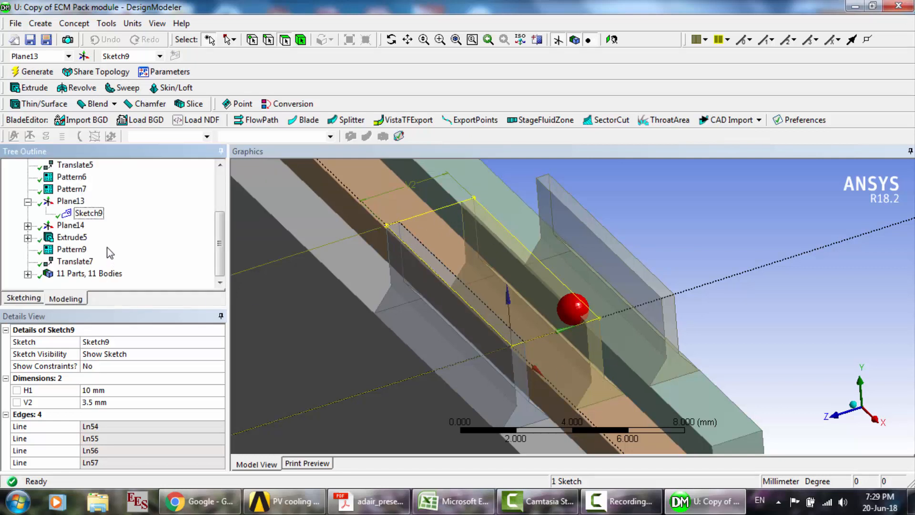
- Expand Plane14 and examine the details of Sketch10 and the definition of the plane
{"action": "left_click", "coordinate": [27, 225]}
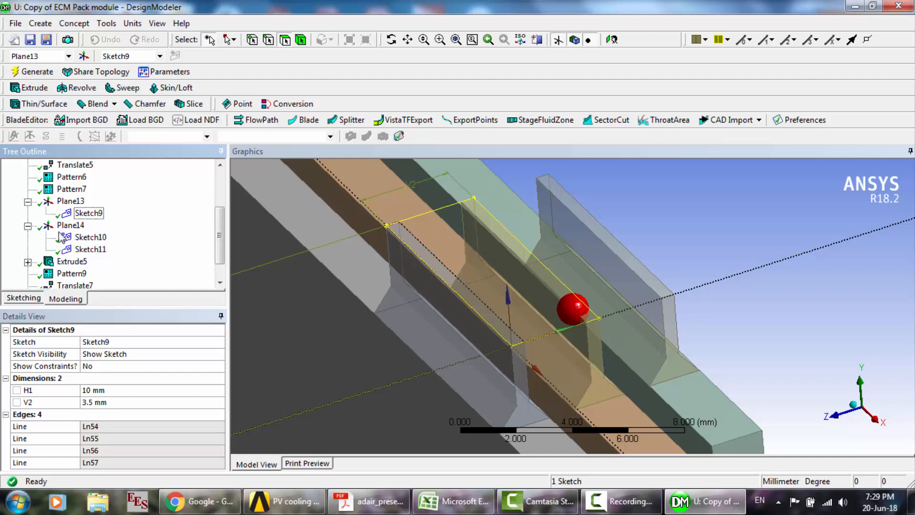
{"action": "left_click", "coordinate": [82, 238]}
{"action": "left_click", "coordinate": [643, 202]}
{"action": "scroll", "coordinate": [643, 202], "scroll_direction": "down", "scroll_amount": 7}
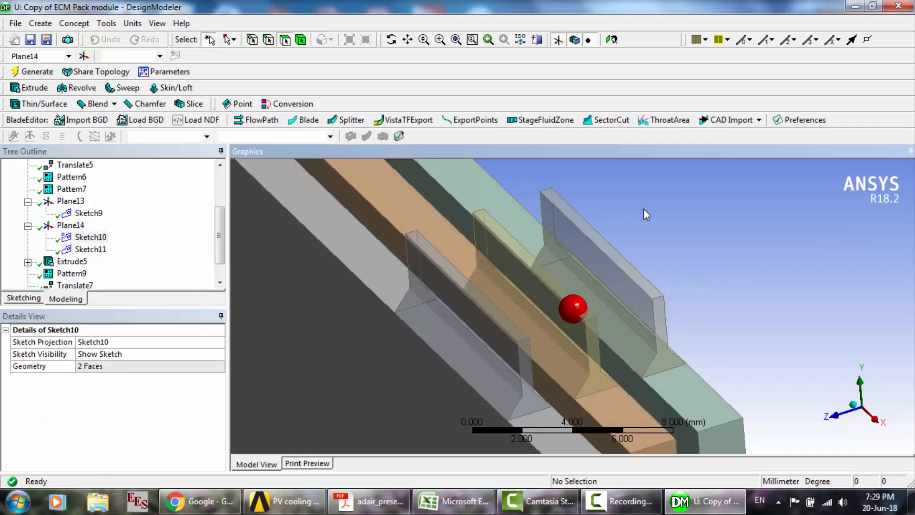
{"action": "left_click", "coordinate": [98, 242]}
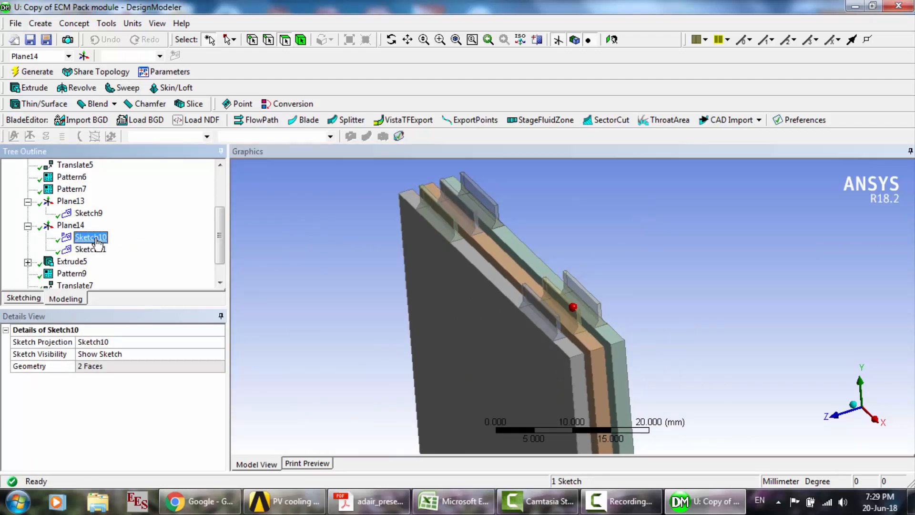
{"action": "key", "text": "Down"}
{"action": "key", "text": "Up"}
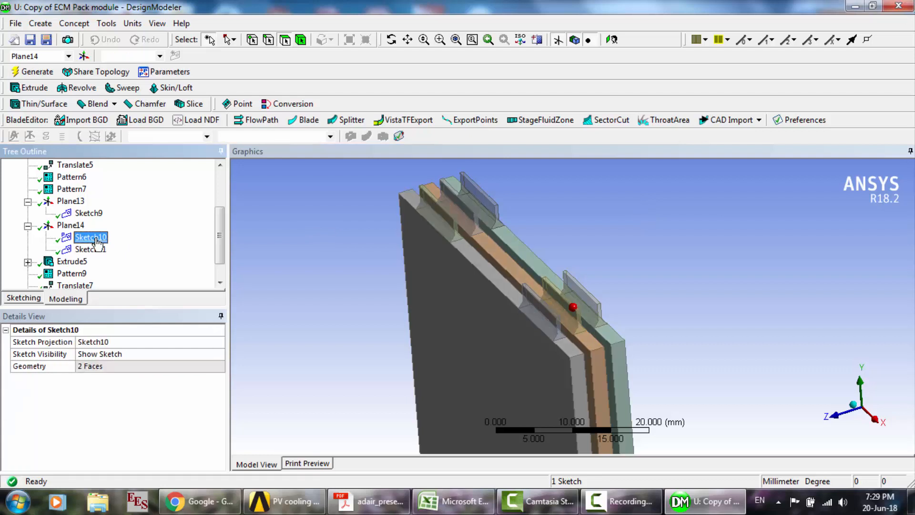
{"action": "left_click", "coordinate": [69, 227]}
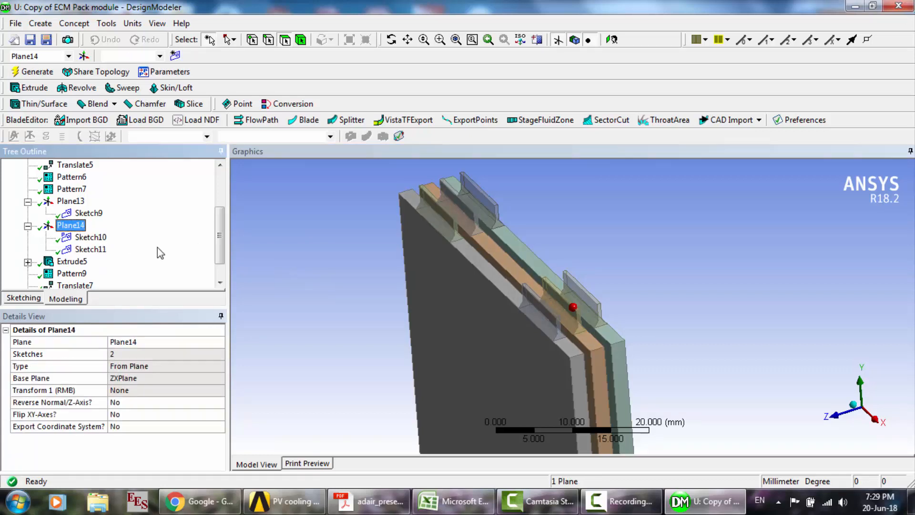
- Examine the Extrude5 settings and the connector it forms between the neighbouring tabs
{"action": "left_click", "coordinate": [72, 262]}
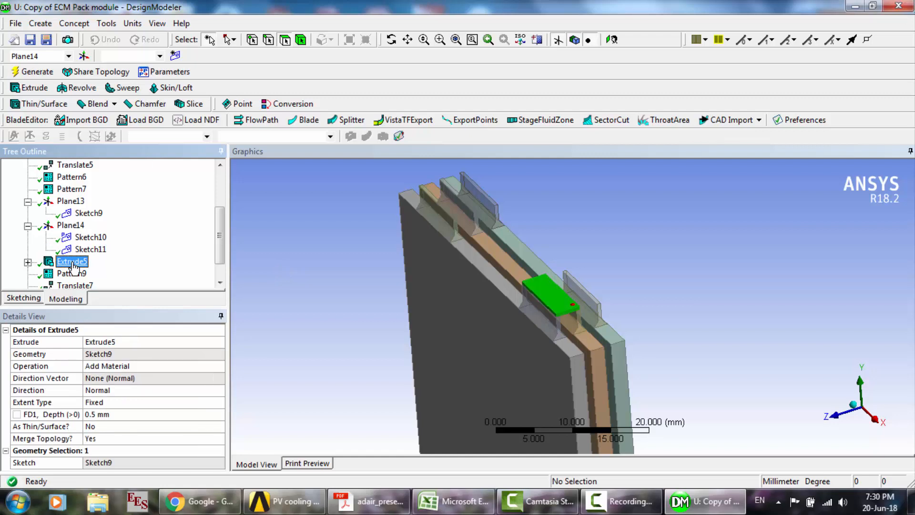
{"action": "left_click", "coordinate": [585, 278]}
{"action": "scroll", "coordinate": [586, 279], "scroll_direction": "up", "scroll_amount": 5}
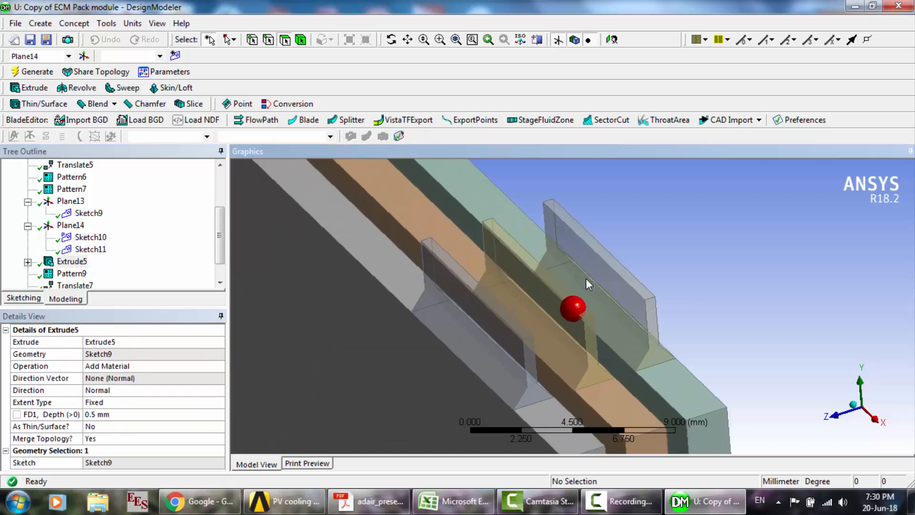
{"action": "left_click", "coordinate": [74, 264]}
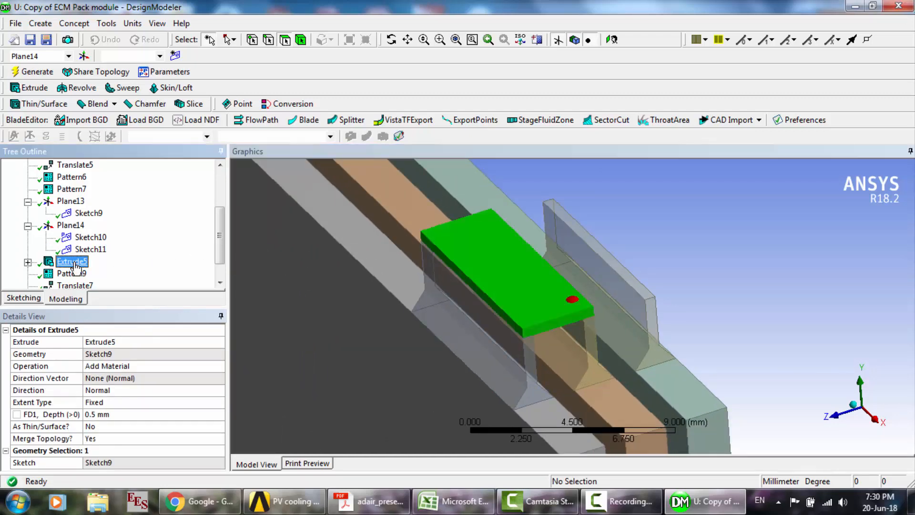
- Show all bodies again so the hidden connectors reappear across the tabs
{"action": "left_click", "coordinate": [655, 210]}
{"action": "right_click", "coordinate": [655, 210]}
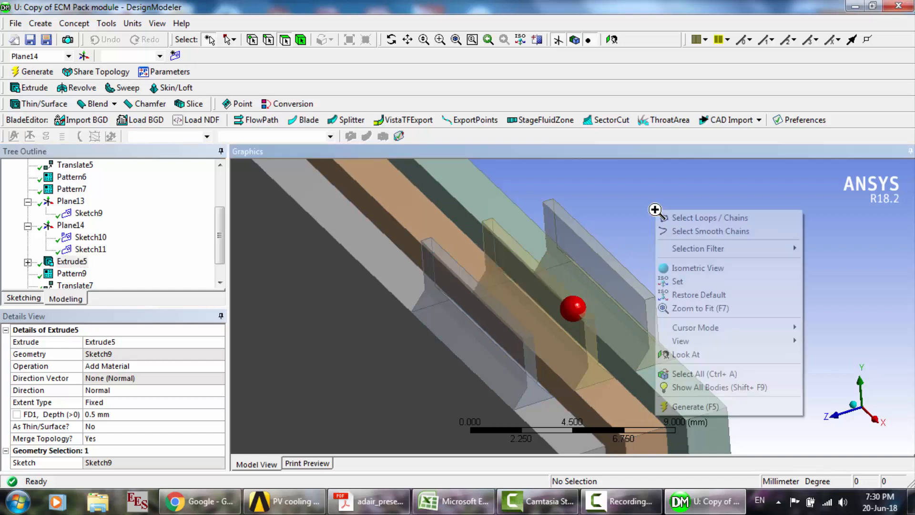
{"action": "left_click", "coordinate": [709, 386]}
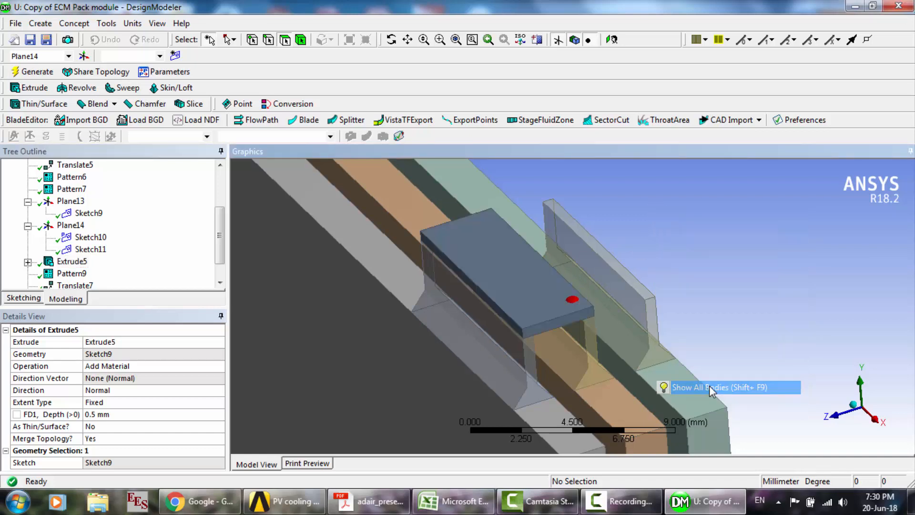
- Compare Sketch10's details with the source sketch and settings of Extrude5
{"action": "left_click", "coordinate": [99, 238]}
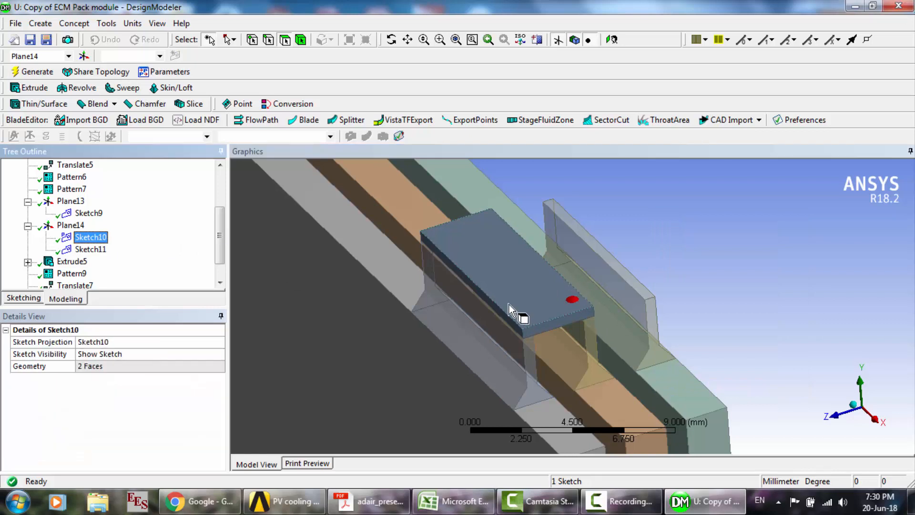
{"action": "scroll", "coordinate": [509, 304], "scroll_direction": "down", "scroll_amount": 1}
{"action": "scroll", "coordinate": [509, 304], "scroll_direction": "up", "scroll_amount": 1}
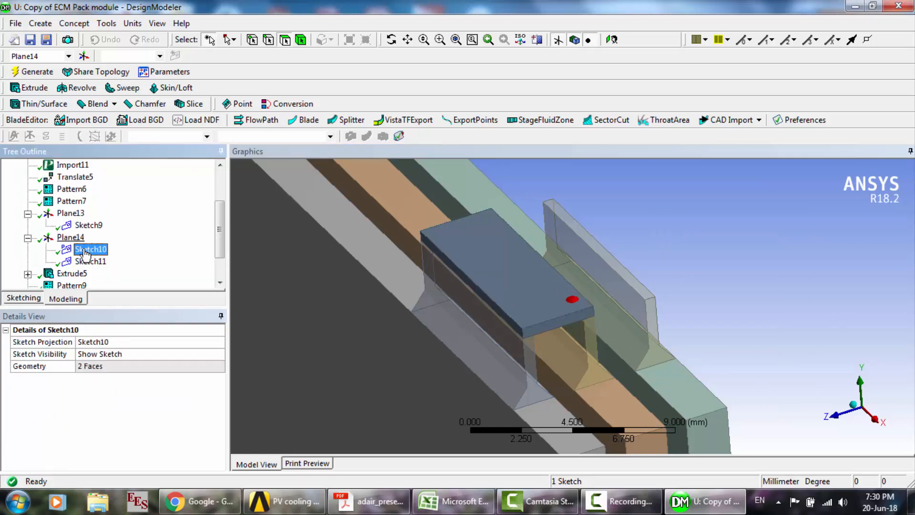
{"action": "left_click", "coordinate": [75, 276]}
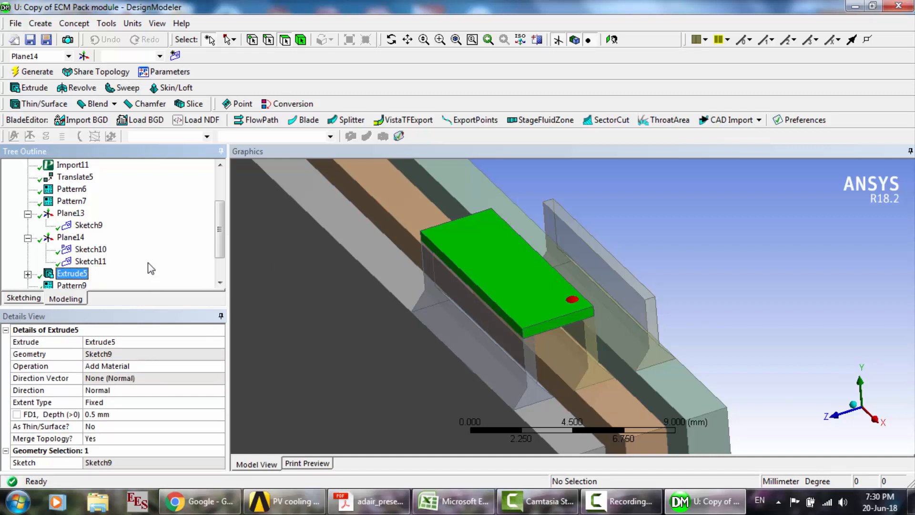
- Examine Pattern9's linear pattern settings and inspect both connectors on the cell tabs from several angles
{"action": "scroll", "coordinate": [150, 268], "scroll_direction": "down", "scroll_amount": 1}
{"action": "left_click", "coordinate": [66, 249]}
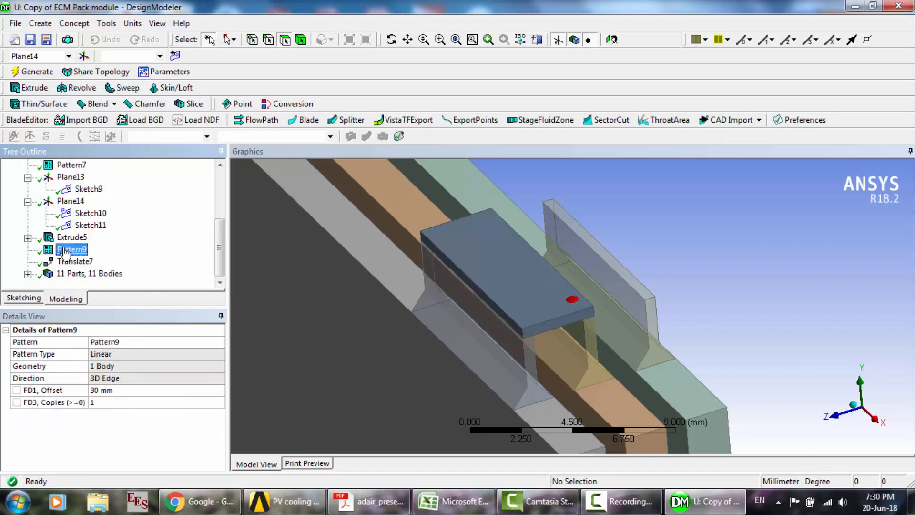
{"action": "scroll", "coordinate": [710, 293], "scroll_direction": "down", "scroll_amount": 4}
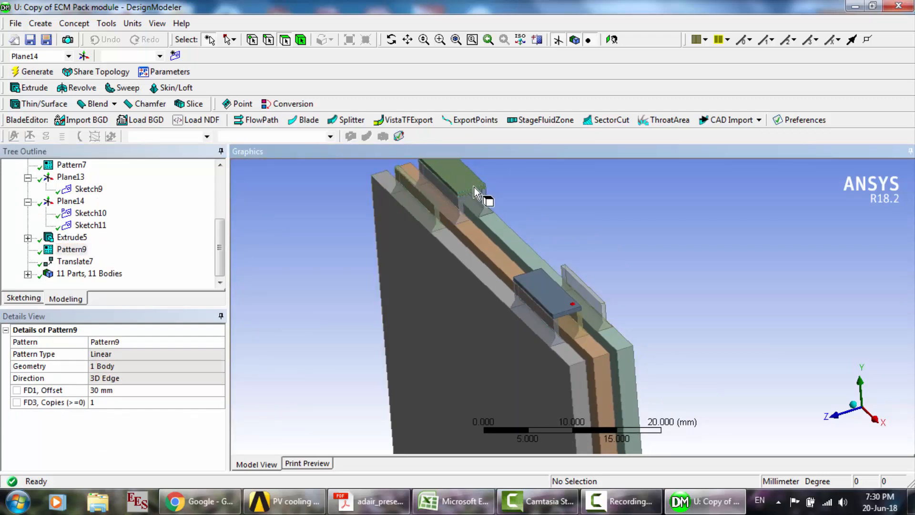
{"action": "scroll", "coordinate": [550, 309], "scroll_direction": "up", "scroll_amount": 6}
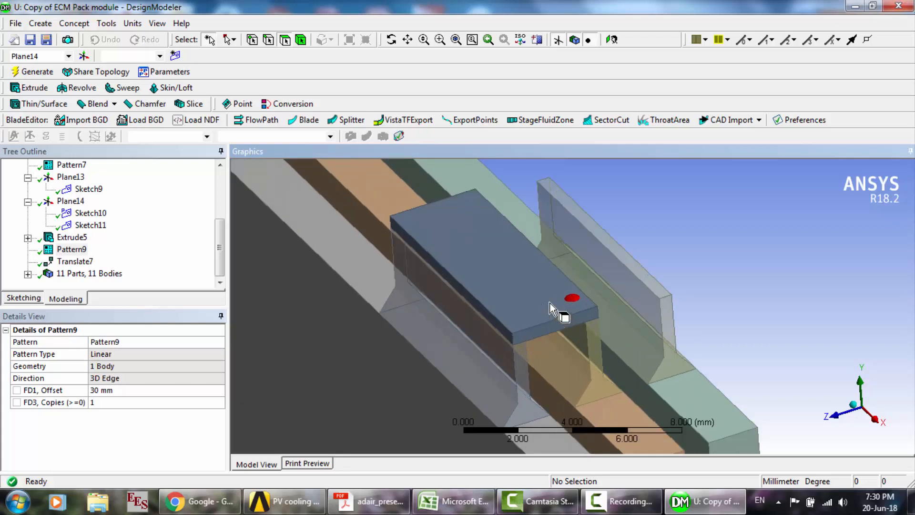
{"action": "left_click", "coordinate": [391, 40]}
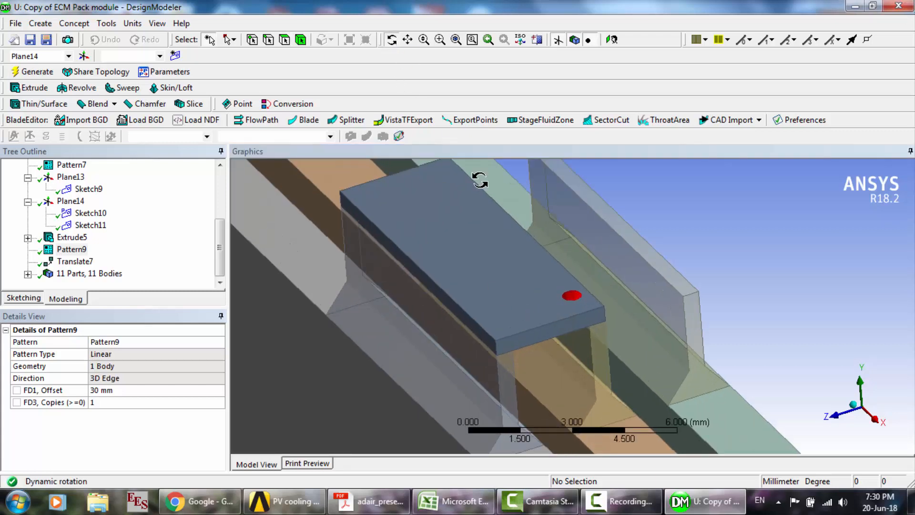
{"action": "mouse_move", "coordinate": [457, 257]}
{"action": "left_mouse_down"}
{"action": "mouse_move", "coordinate": [556, 249]}
{"action": "mouse_move", "coordinate": [462, 245]}
{"action": "left_mouse_up"}
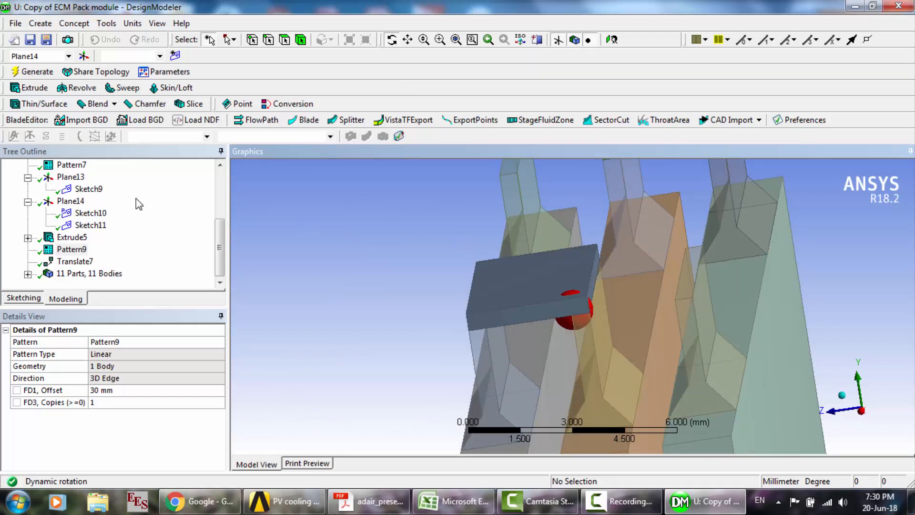
- Examine the import details of Import11 and the tab body it highlights
{"action": "scroll", "coordinate": [135, 199], "scroll_direction": "up", "scroll_amount": 3}
{"action": "left_click", "coordinate": [76, 226]}
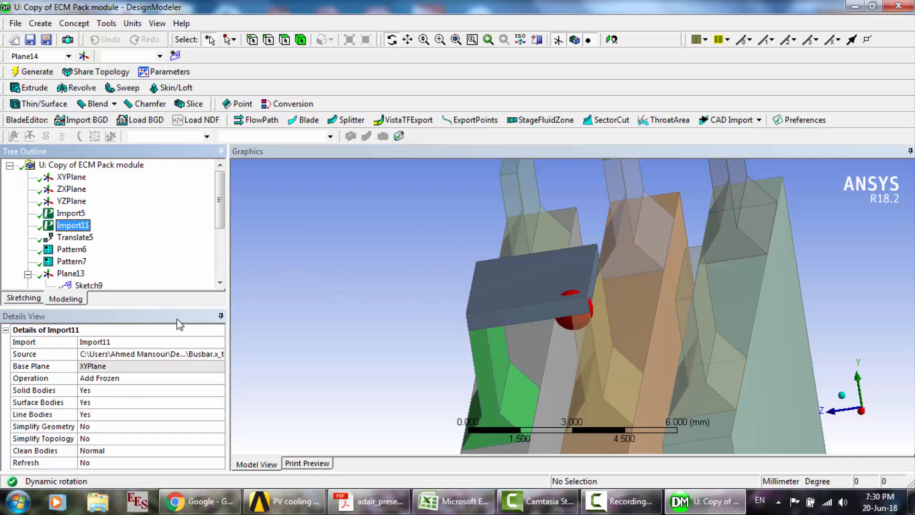
{"action": "left_click", "coordinate": [622, 501]}
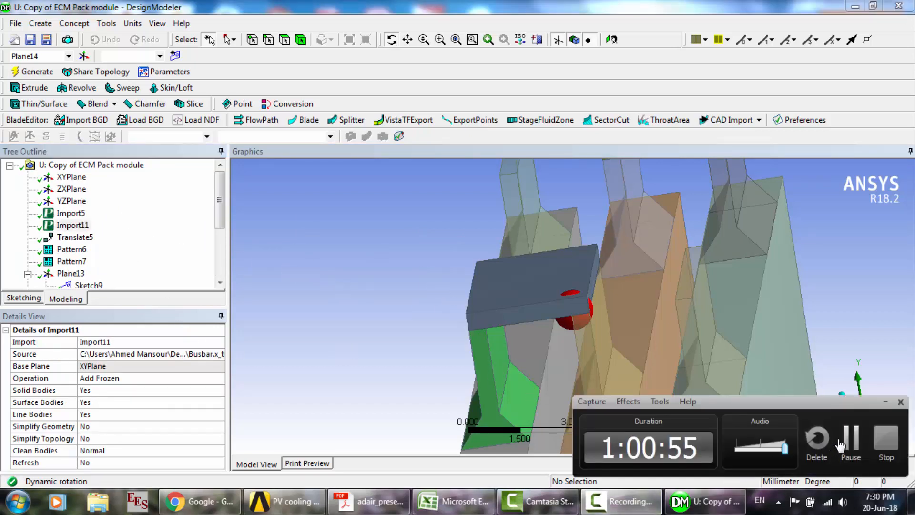
{"action": "left_click", "coordinate": [840, 445]}
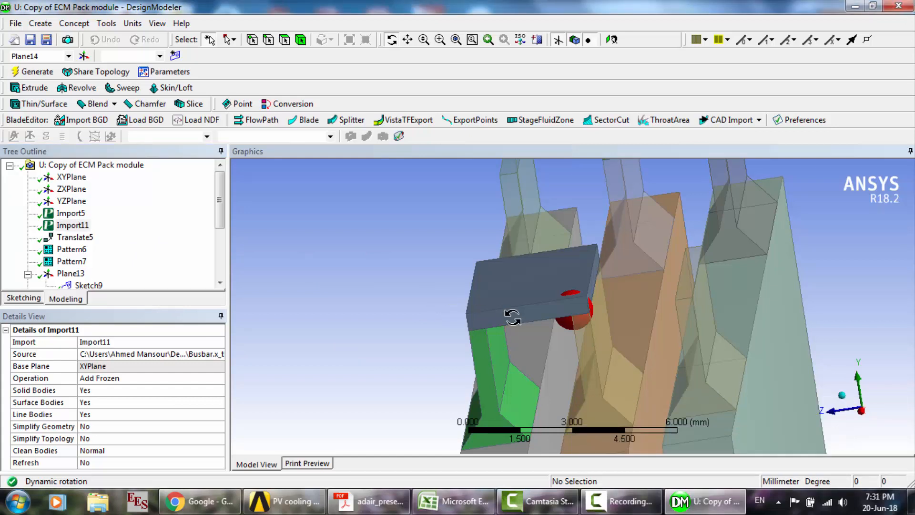
{"action": "left_click_drag", "start_coordinate": [513, 317], "coordinate": [533, 320]}
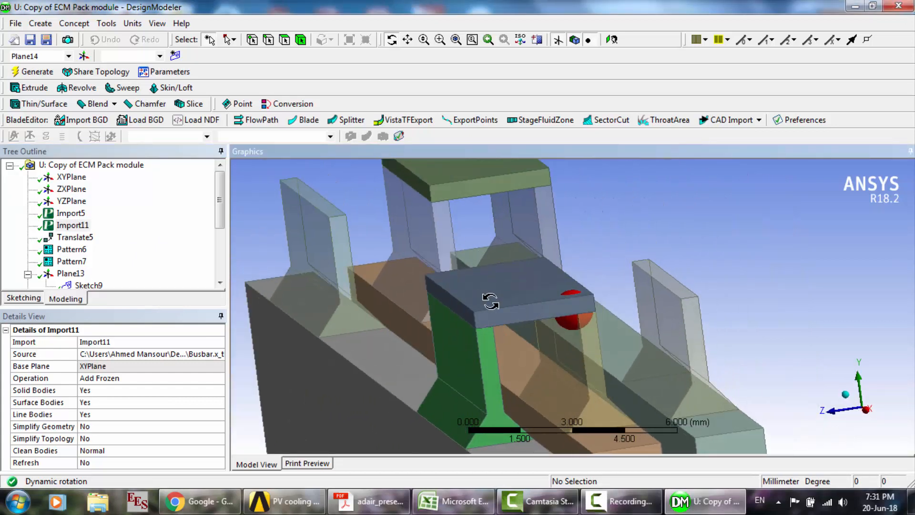
- Compare the sketch, depth and connector body of Extrude5 with the tab body brought in by Import11
{"action": "left_click", "coordinate": [146, 239]}
{"action": "scroll", "coordinate": [146, 241], "scroll_direction": "down", "scroll_amount": 3}
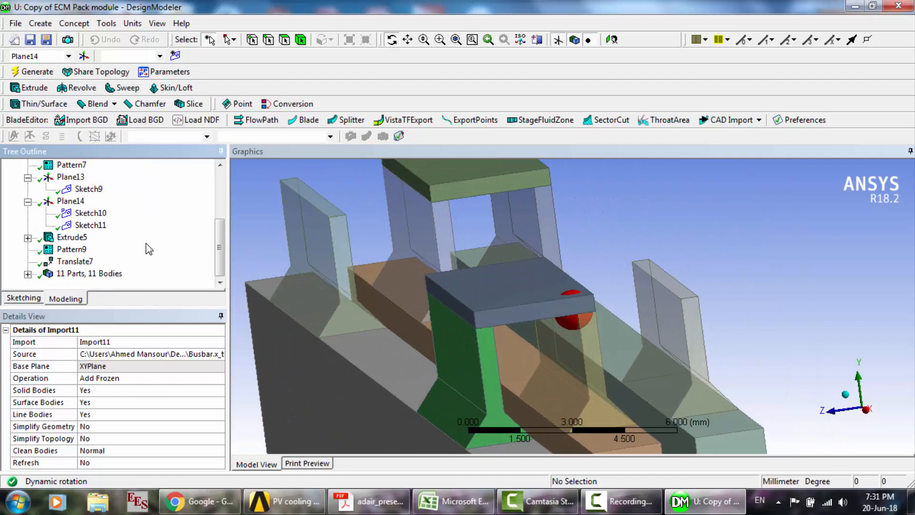
{"action": "left_click", "coordinate": [71, 236]}
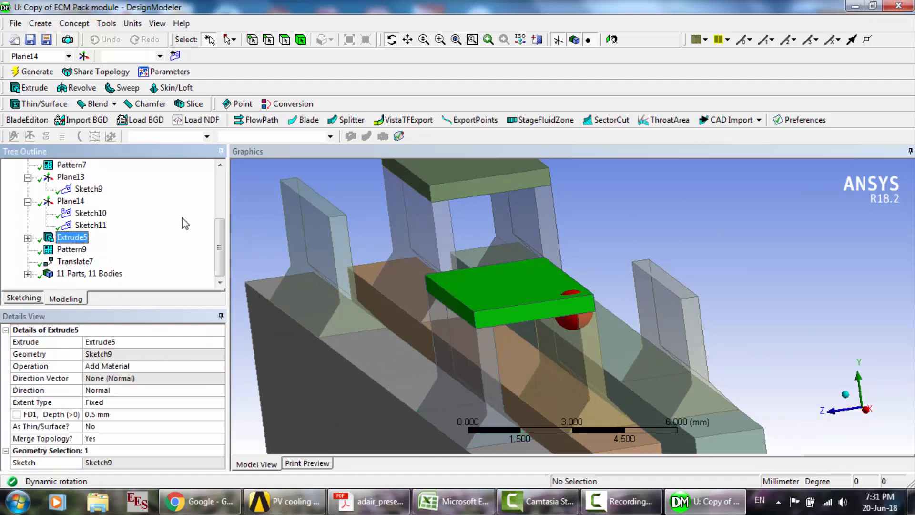
{"action": "scroll", "coordinate": [171, 216], "scroll_direction": "up", "scroll_amount": 3}
{"action": "left_click", "coordinate": [79, 215]}
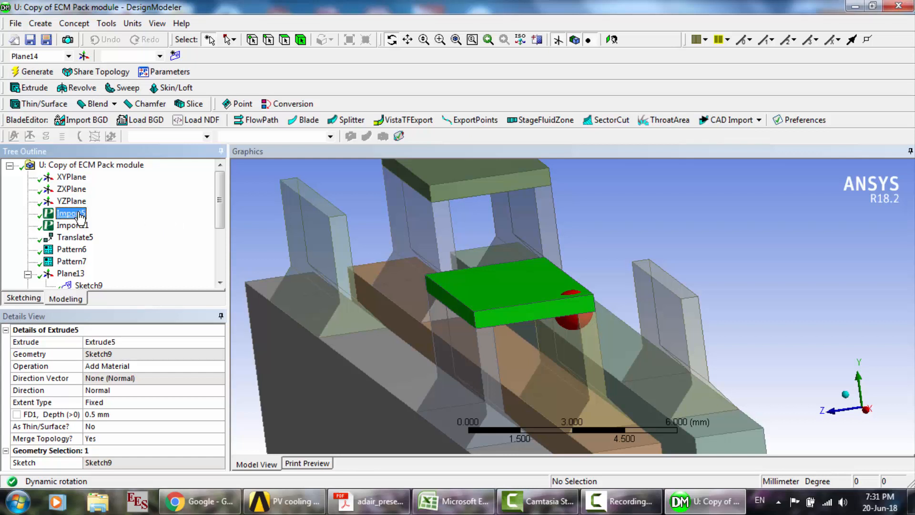
{"action": "left_click", "coordinate": [77, 227]}
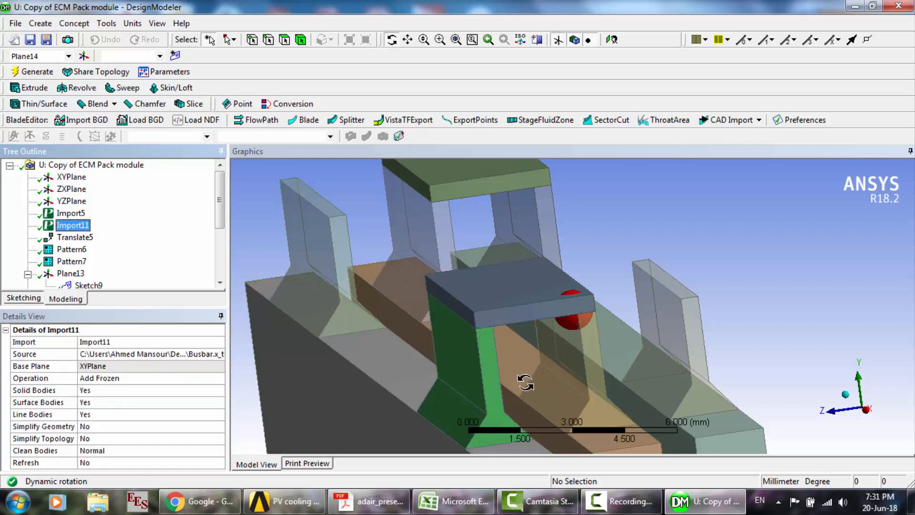
- Inspect how the tabs and both connectors join the three cells, from the side and from above
{"action": "left_click_drag", "start_coordinate": [474, 365], "coordinate": [514, 304]}
{"action": "scroll", "coordinate": [514, 303], "scroll_direction": "down", "scroll_amount": 4}
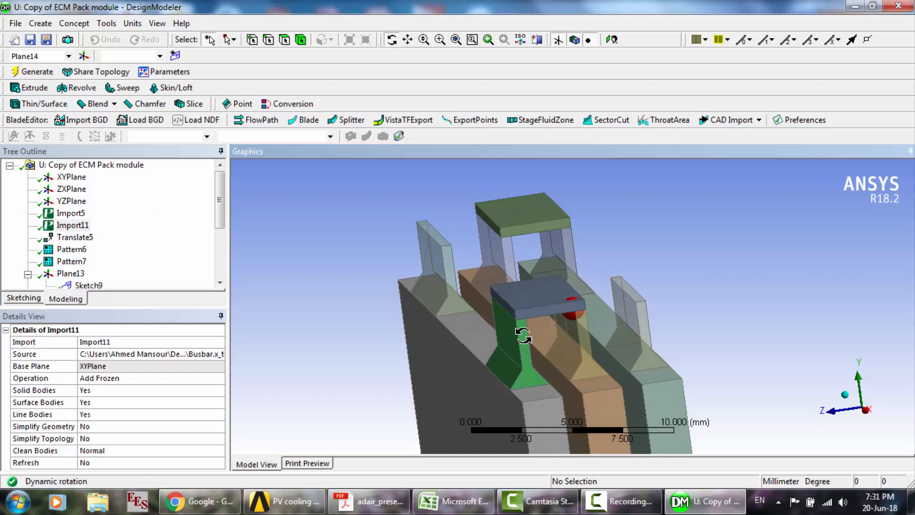
{"action": "mouse_move", "coordinate": [536, 306]}
{"action": "left_mouse_down"}
{"action": "mouse_move", "coordinate": [517, 313]}
{"action": "mouse_move", "coordinate": [544, 304]}
{"action": "left_mouse_up"}
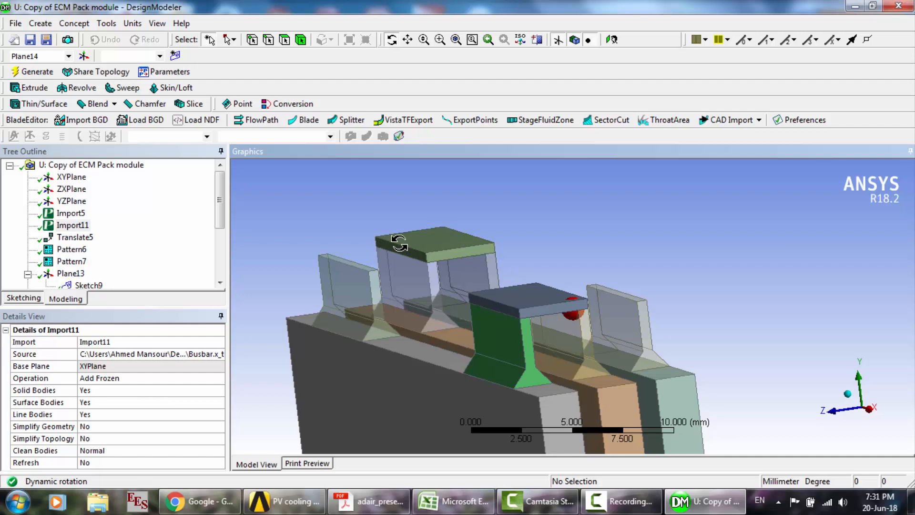
{"action": "left_click", "coordinate": [184, 216]}
{"action": "scroll", "coordinate": [184, 216], "scroll_direction": "down", "scroll_amount": 3}
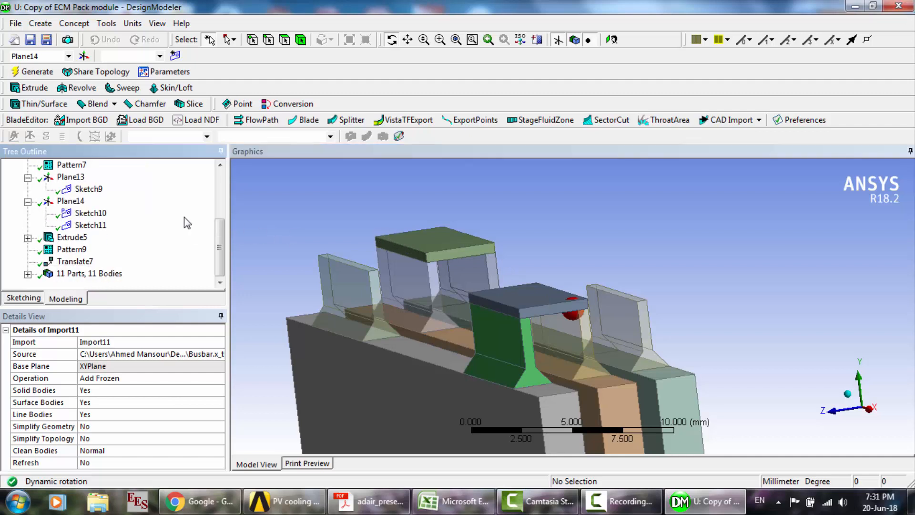
{"action": "left_click_drag", "start_coordinate": [522, 256], "coordinate": [567, 302]}
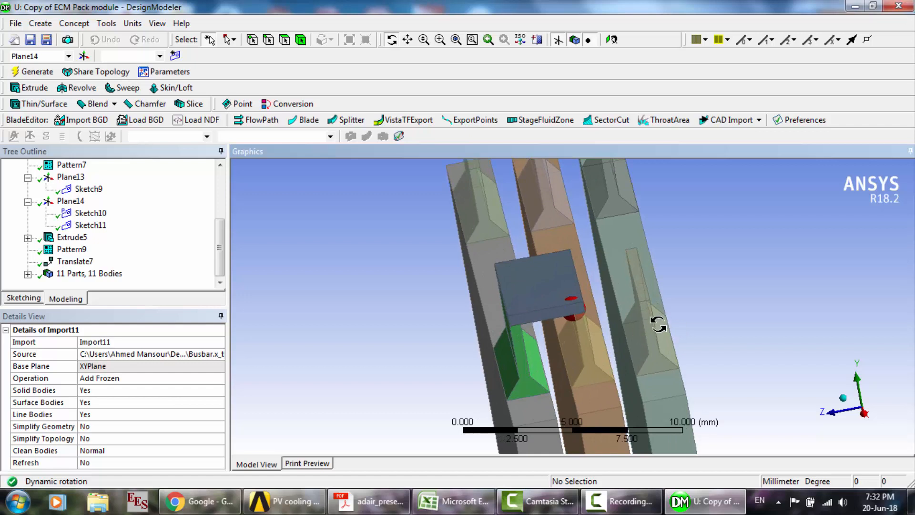
{"action": "left_click_drag", "start_coordinate": [658, 322], "coordinate": [580, 281]}
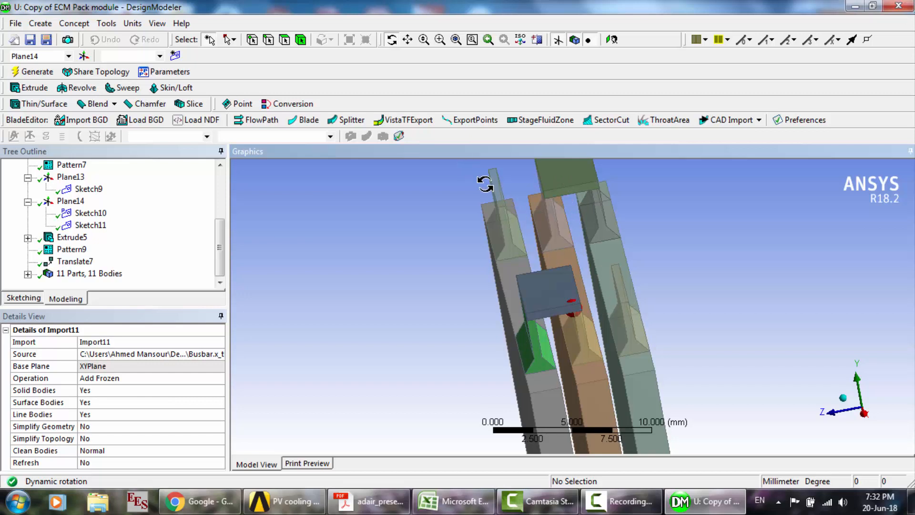
{"action": "left_click_drag", "start_coordinate": [539, 279], "coordinate": [571, 339]}
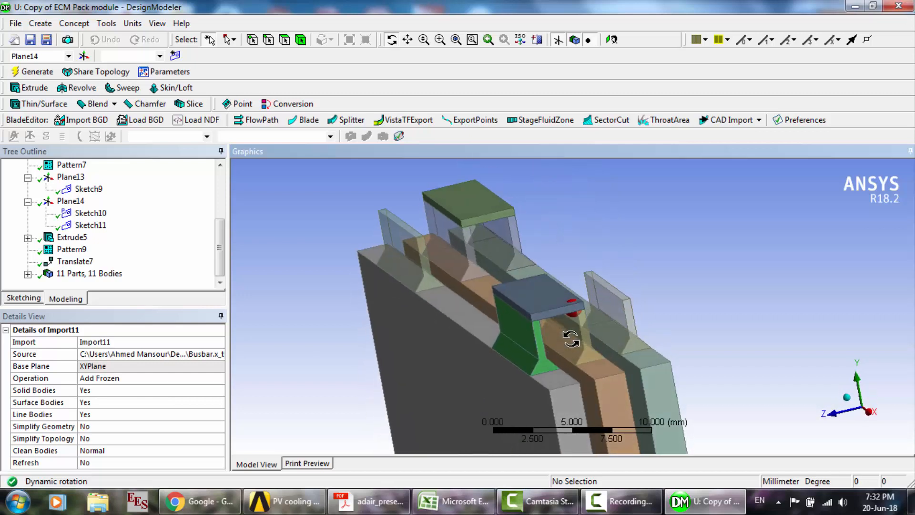
{"action": "scroll", "coordinate": [571, 339], "scroll_direction": "down", "scroll_amount": 3}
{"action": "left_click", "coordinate": [622, 501]}
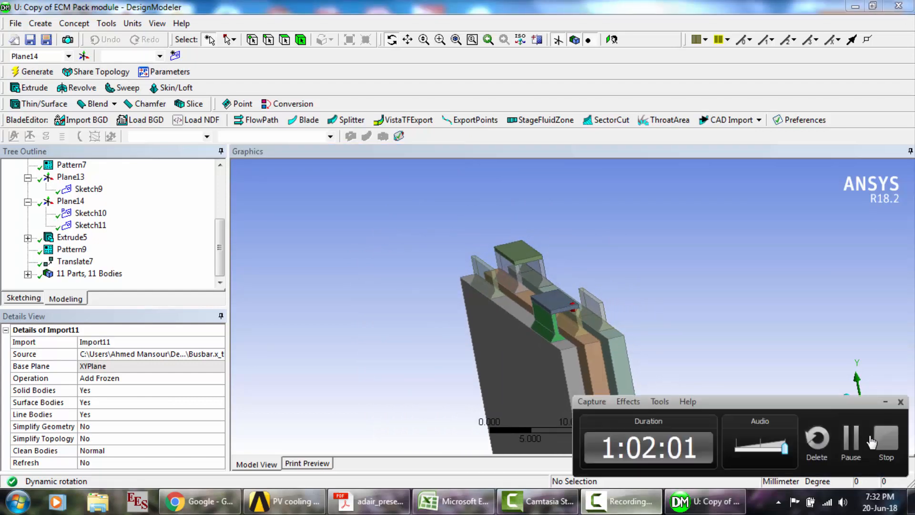
{"action": "left_click", "coordinate": [856, 443]}
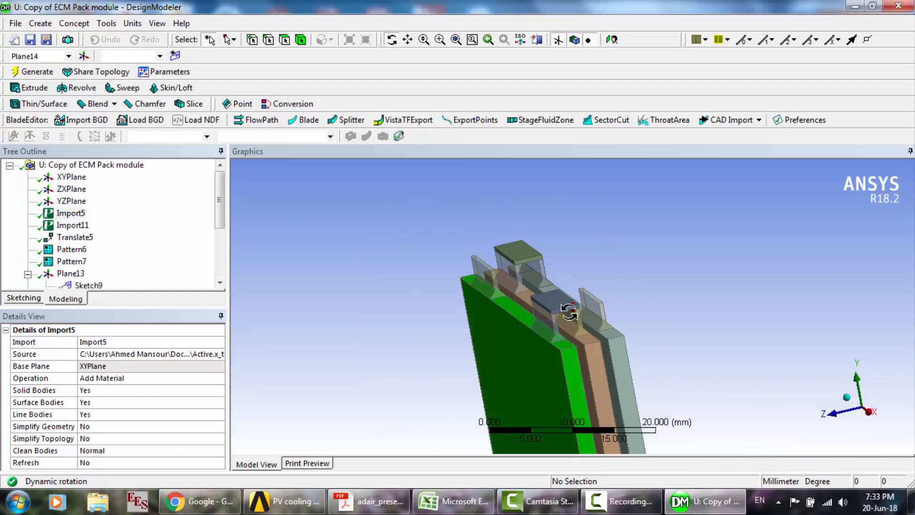
- Compare the cell body and import details of Import5 with the tab body of Import11, viewing the tabs up close
{"action": "left_click", "coordinate": [60, 215]}
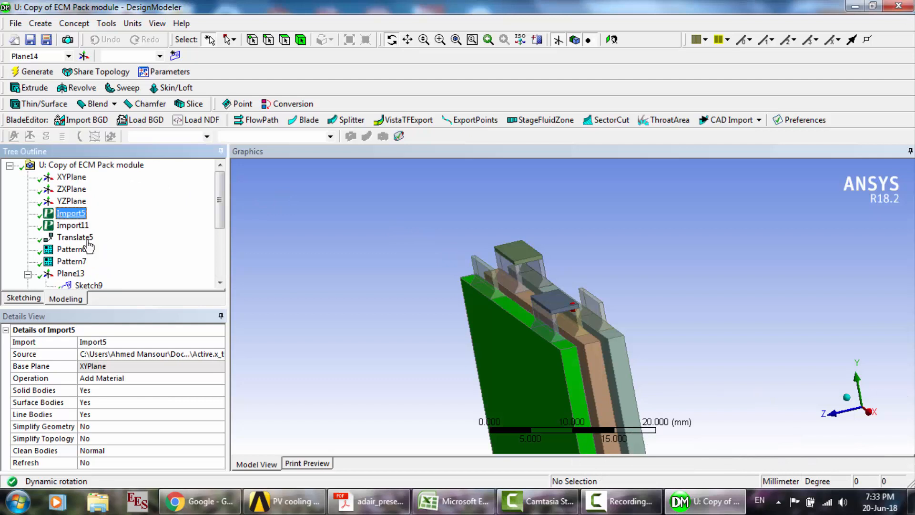
{"action": "left_click", "coordinate": [85, 224]}
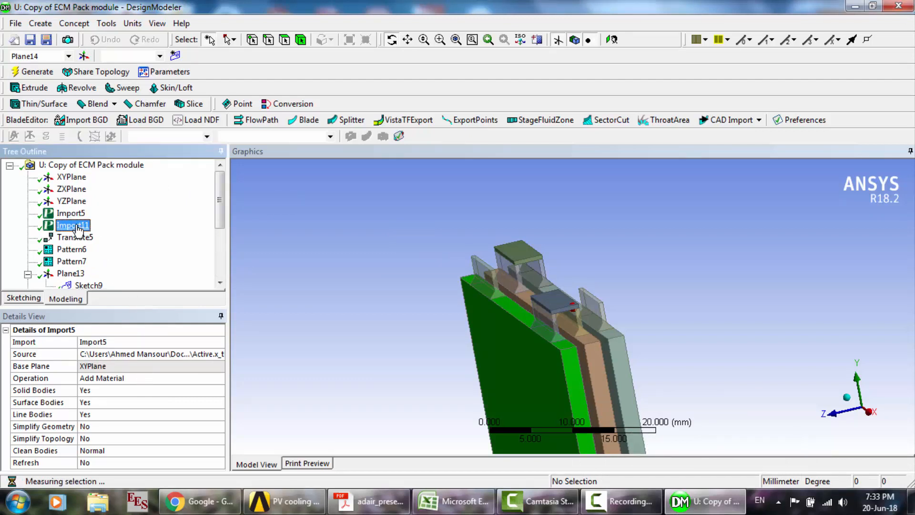
{"action": "scroll", "coordinate": [543, 316], "scroll_direction": "up", "scroll_amount": 4}
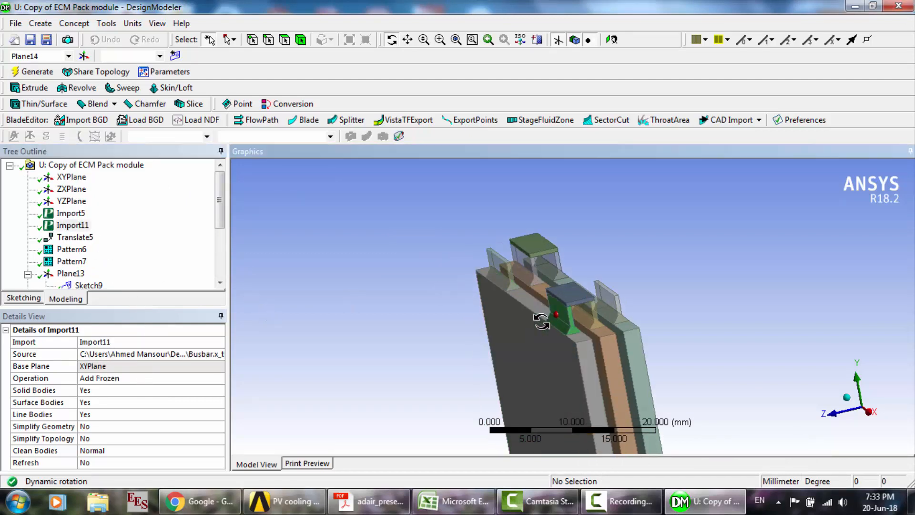
{"action": "left_click_drag", "start_coordinate": [640, 311], "coordinate": [629, 311]}
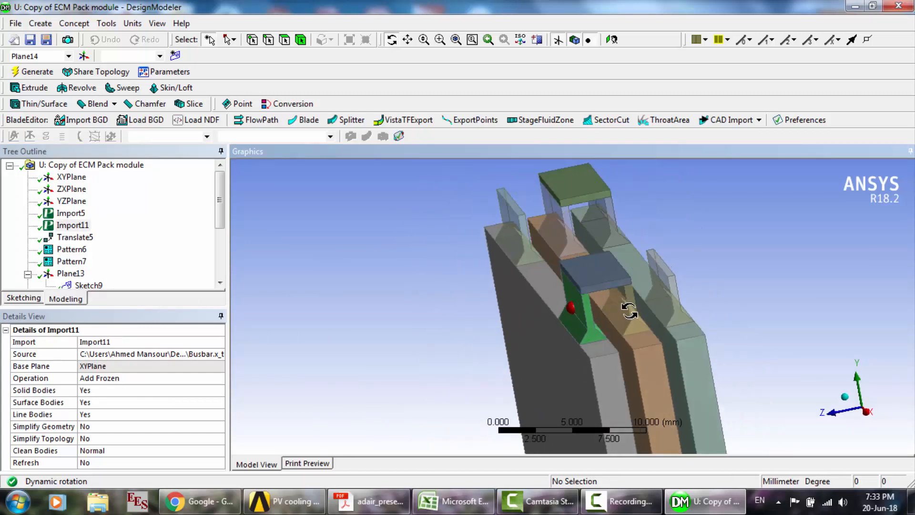
{"action": "scroll", "coordinate": [129, 205], "scroll_direction": "down", "scroll_amount": 3}
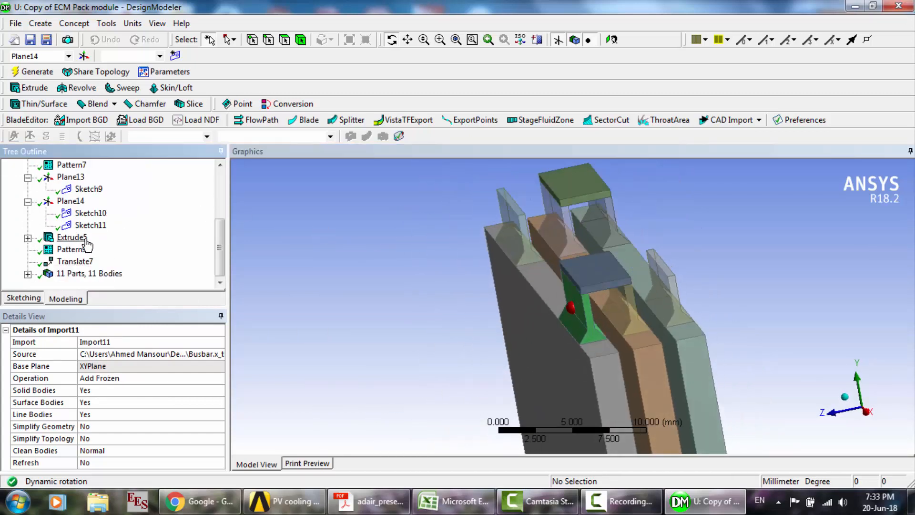
{"action": "scroll", "coordinate": [139, 273], "scroll_direction": "up", "scroll_amount": 2}
{"action": "scroll", "coordinate": [138, 273], "scroll_direction": "up", "scroll_amount": 1}
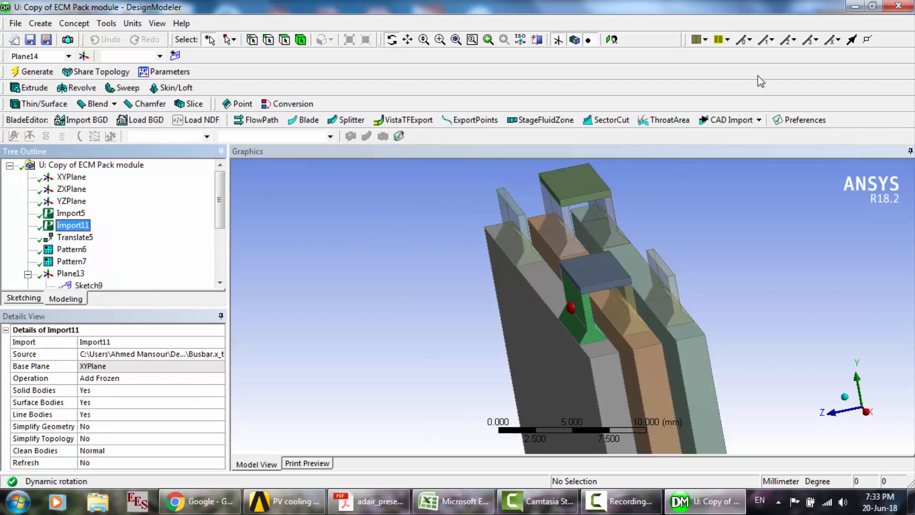
- Close the geometry editor, reset the Mesh component of Copy of ECM Pack module, and open it in Meshing
{"action": "left_click", "coordinate": [901, 8]}
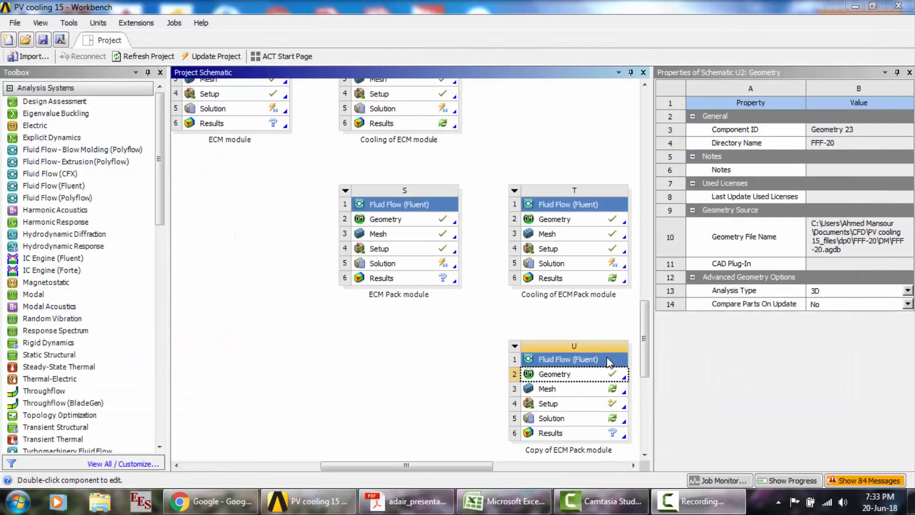
{"action": "left_click", "coordinate": [573, 391]}
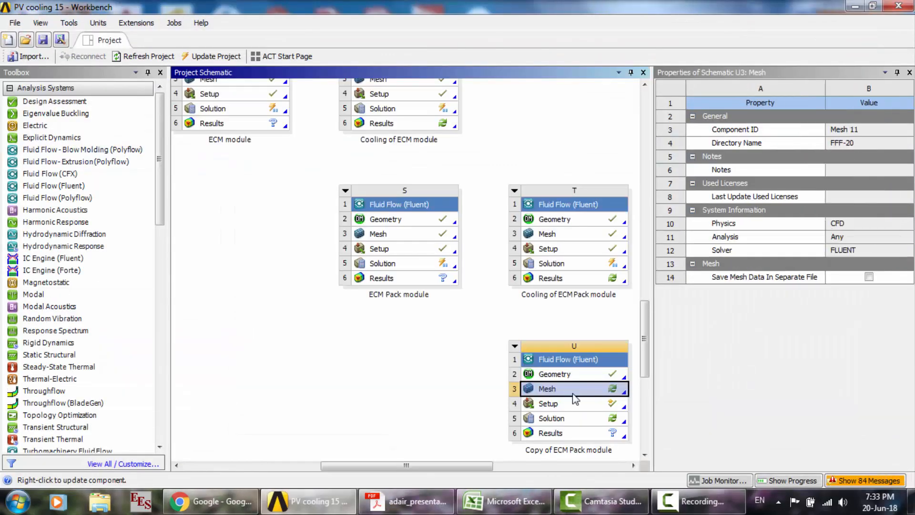
{"action": "right_click", "coordinate": [573, 395]}
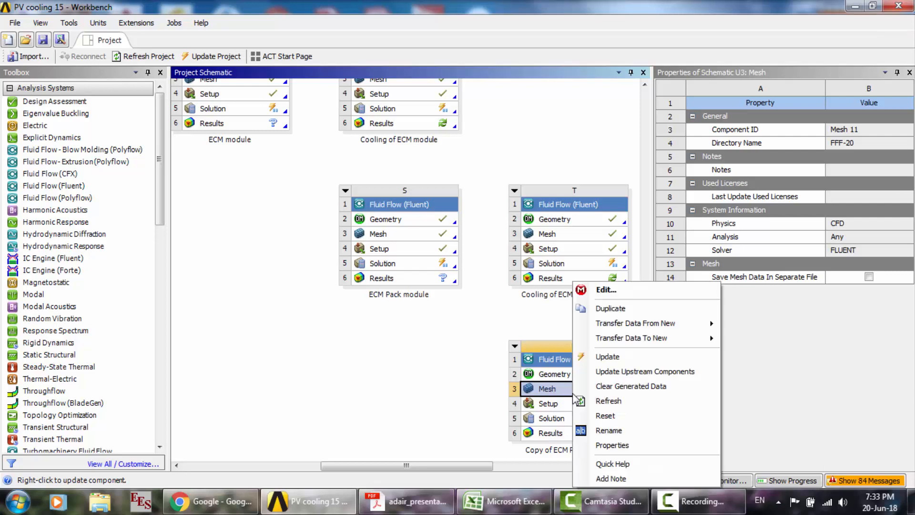
{"action": "left_click", "coordinate": [611, 418]}
{"action": "key", "text": "Return"}
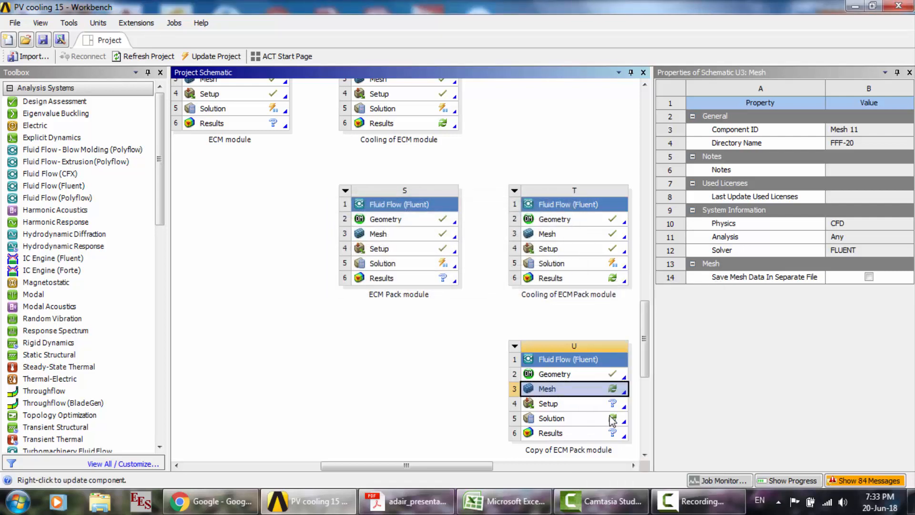
{"action": "double_click", "coordinate": [582, 394]}
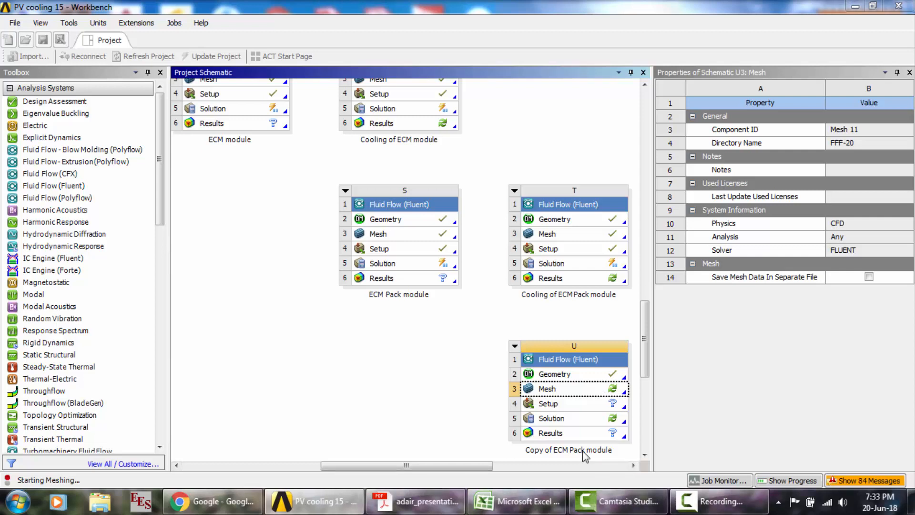
- Switch to Acrobat Reader and skim the Dual-Potential MSMD Battery Model instructions in ANSYS Fluent Advanced Add-On Modules.pdf
{"action": "left_click", "coordinate": [415, 503]}
{"action": "left_click", "coordinate": [277, 42]}
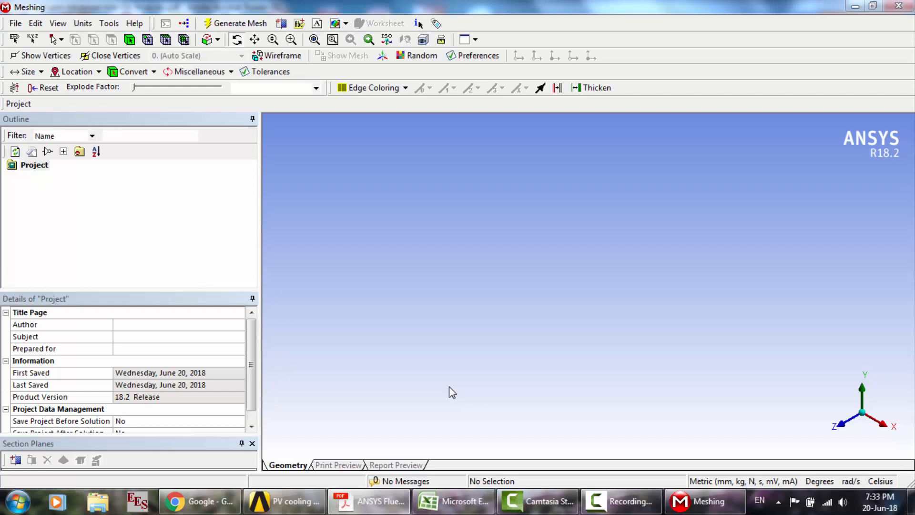
{"action": "left_click", "coordinate": [385, 513]}
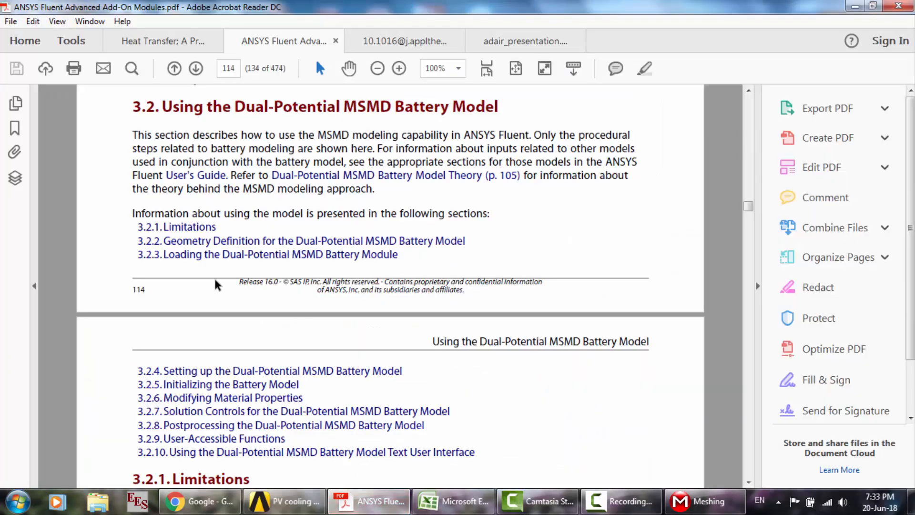
{"action": "scroll", "coordinate": [217, 284], "scroll_direction": "down", "scroll_amount": 3}
{"action": "scroll", "coordinate": [217, 285], "scroll_direction": "down", "scroll_amount": 20}
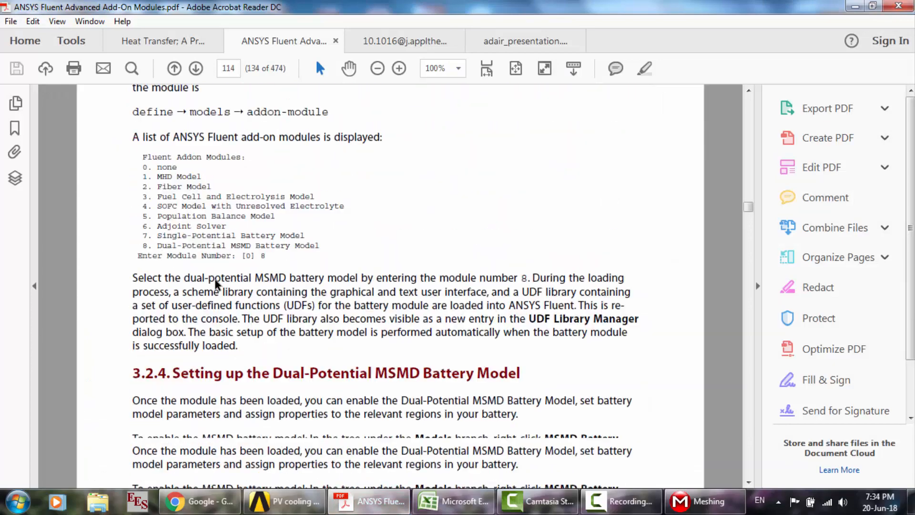
{"action": "left_click_drag", "start_coordinate": [750, 206], "coordinate": [749, 222]}
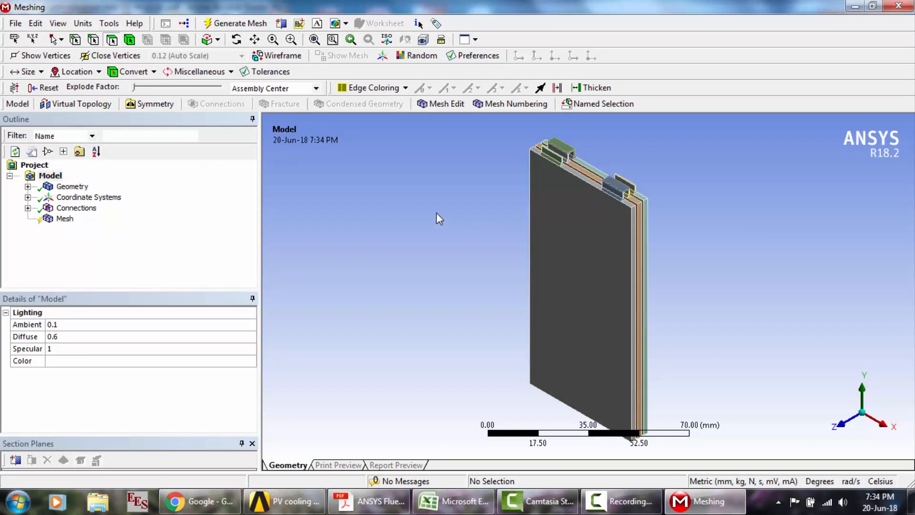
- Set the mesh sizing's Relevance Center to Fine and generate the mesh for the battery module
{"action": "left_click", "coordinate": [61, 222]}
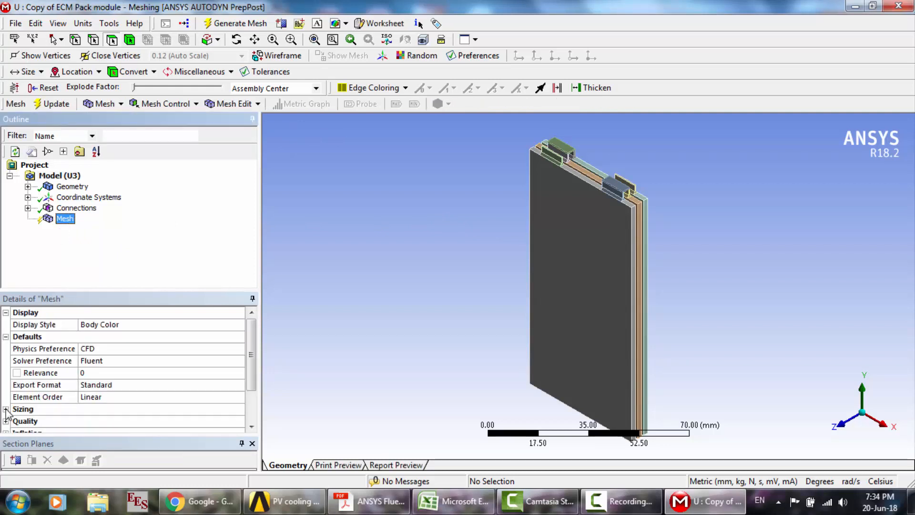
{"action": "left_click", "coordinate": [6, 409]}
{"action": "double_click", "coordinate": [118, 365]}
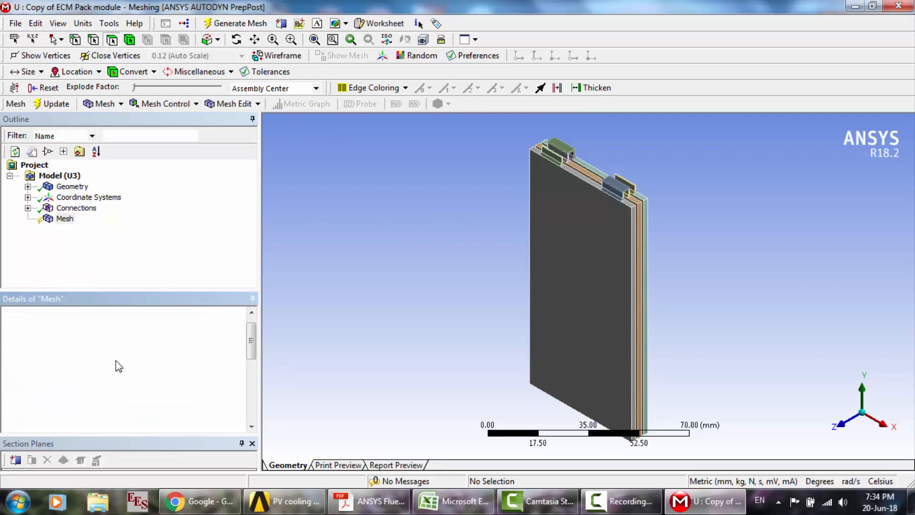
{"action": "scroll", "coordinate": [137, 425], "scroll_direction": "down", "scroll_amount": 5}
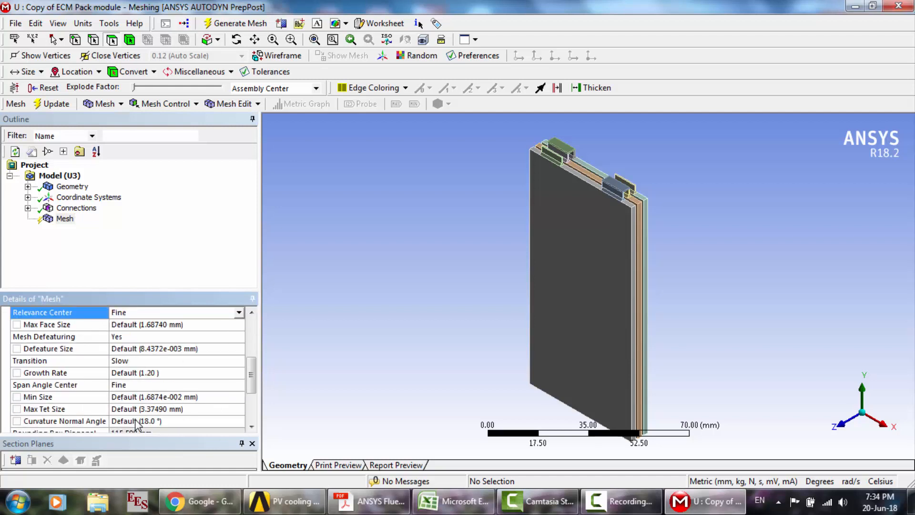
{"action": "left_click", "coordinate": [243, 23]}
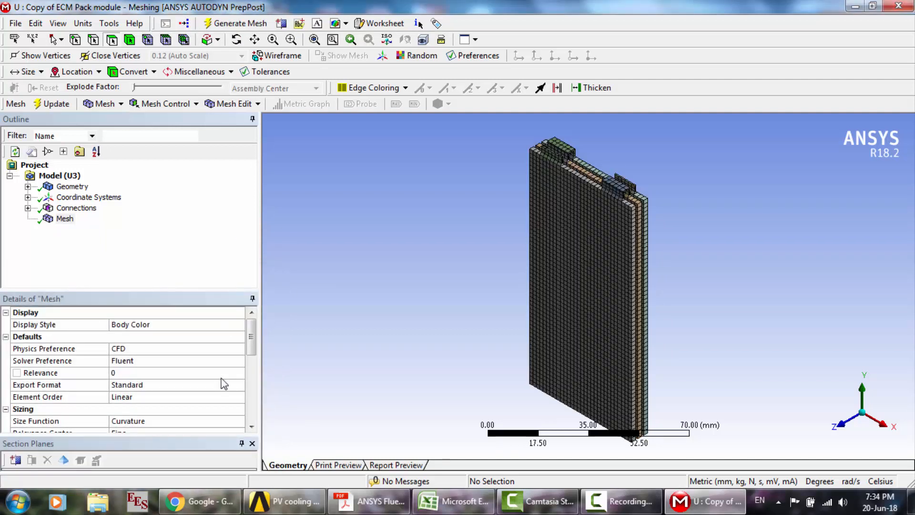
- Set the mesh quality metric to Skewness and bring its statistics into view
{"action": "left_click", "coordinate": [256, 410]}
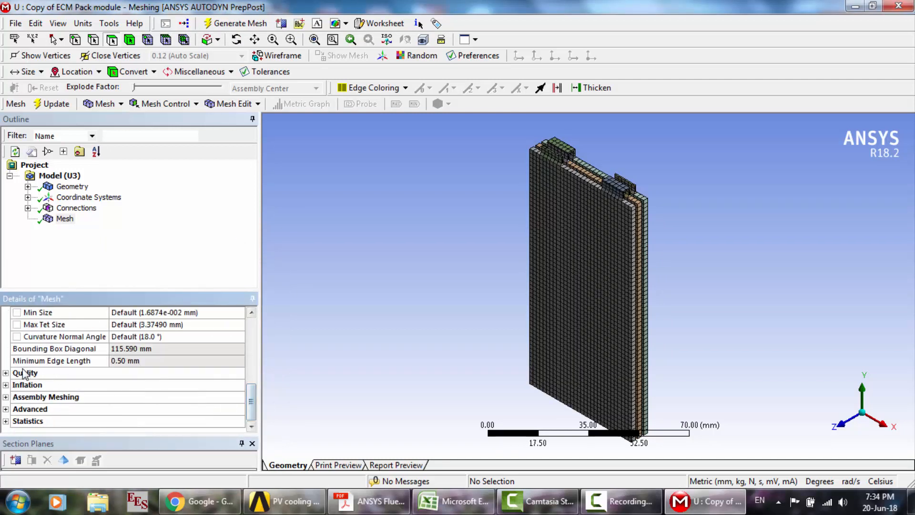
{"action": "left_click", "coordinate": [6, 373]}
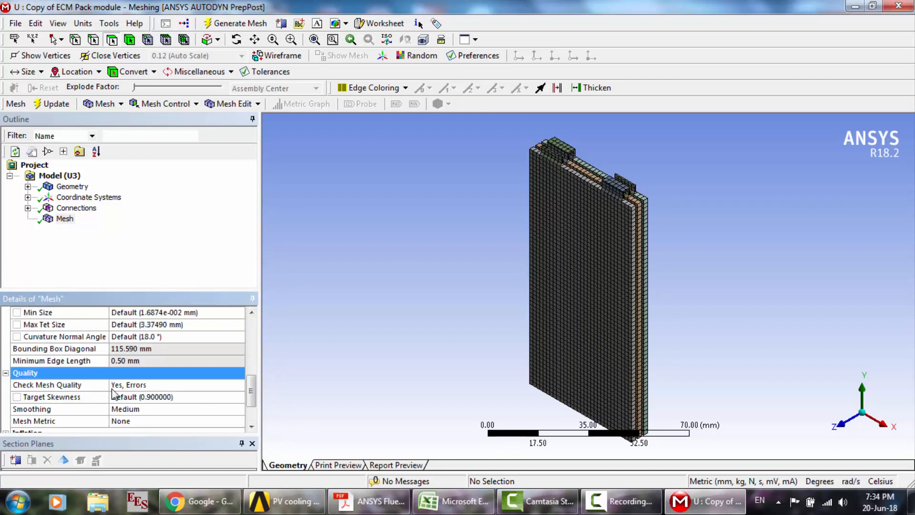
{"action": "left_click", "coordinate": [241, 422]}
{"action": "left_click", "coordinate": [238, 421]}
{"action": "left_click", "coordinate": [163, 510]}
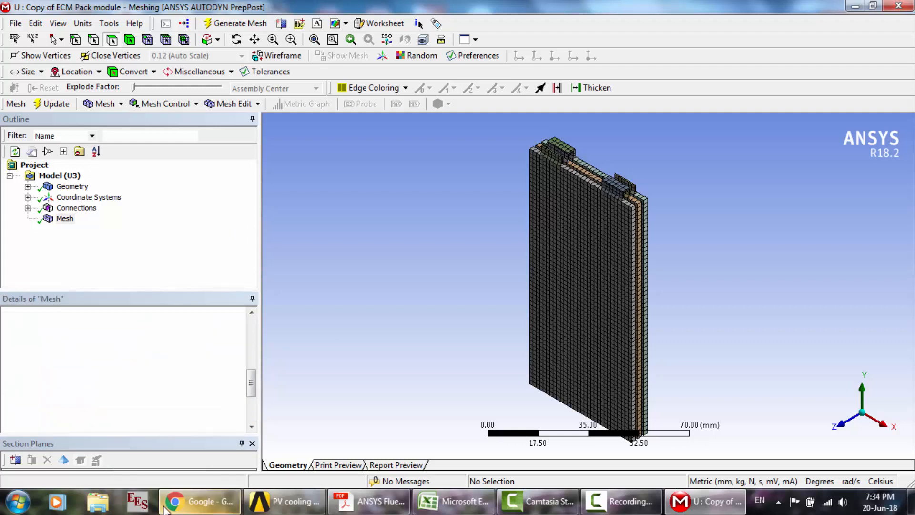
{"action": "left_click", "coordinate": [251, 426]}
{"action": "left_click", "coordinate": [251, 426]}
{"action": "left_click", "coordinate": [251, 426]}
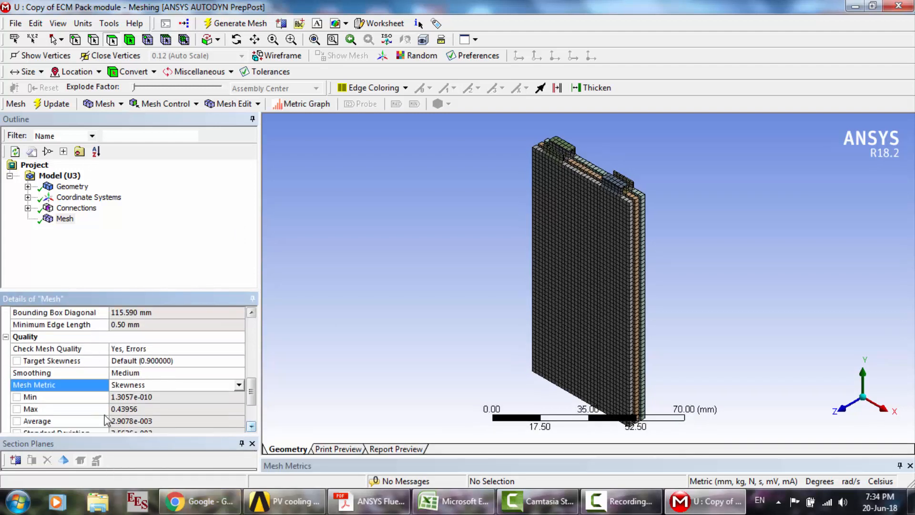
- Review the skewness values and expand the mesh statistics to check the node and element counts
{"action": "left_click", "coordinate": [251, 426]}
{"action": "left_click", "coordinate": [252, 426]}
{"action": "left_click", "coordinate": [251, 425]}
{"action": "left_click", "coordinate": [251, 426]}
{"action": "left_click", "coordinate": [251, 426]}
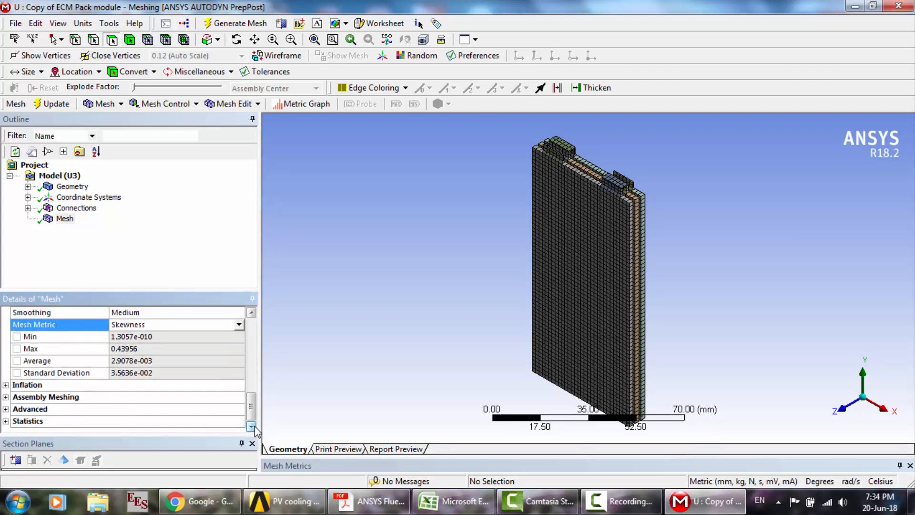
{"action": "left_click", "coordinate": [5, 421]}
{"action": "scroll", "coordinate": [91, 409], "scroll_direction": "down", "scroll_amount": 1}
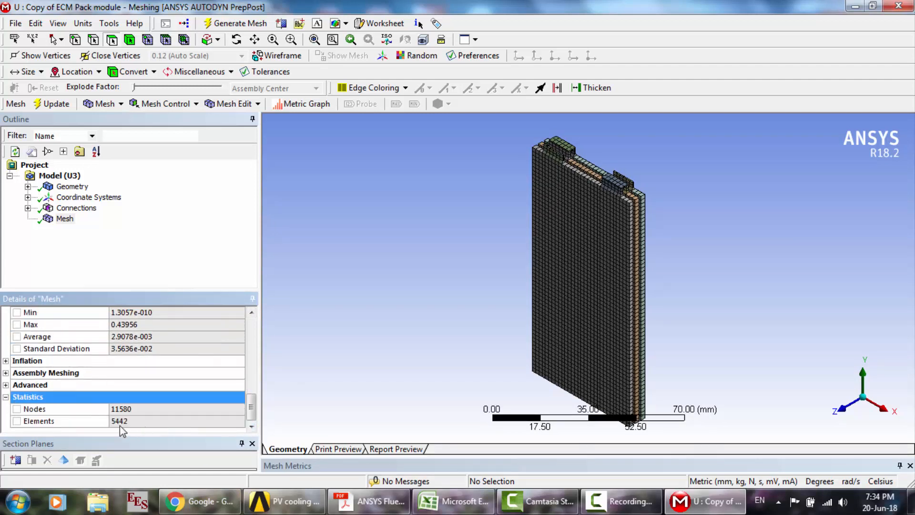
{"action": "scroll", "coordinate": [252, 337], "scroll_direction": "up", "scroll_amount": 10}
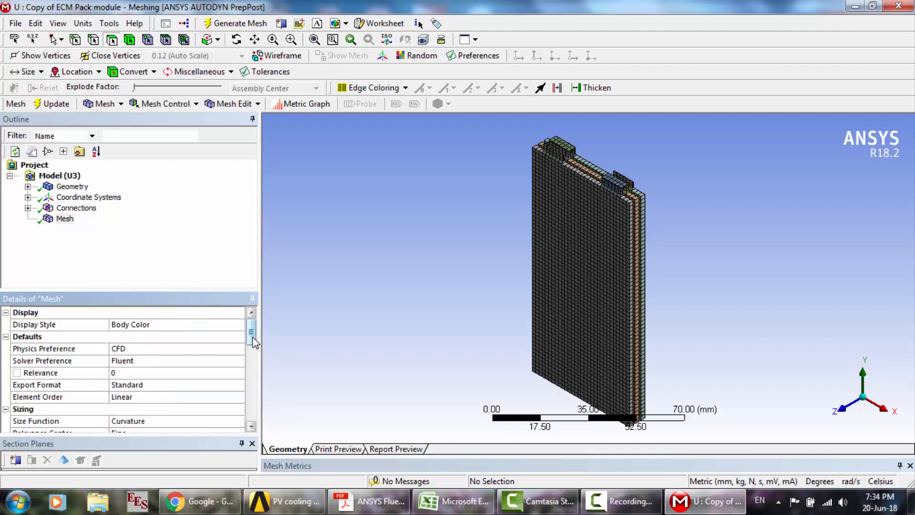
- Create a named selection Cell1 from the front cell body of the battery pack
{"action": "left_click", "coordinate": [255, 39]}
{"action": "left_click_drag", "start_coordinate": [668, 223], "coordinate": [590, 284]}
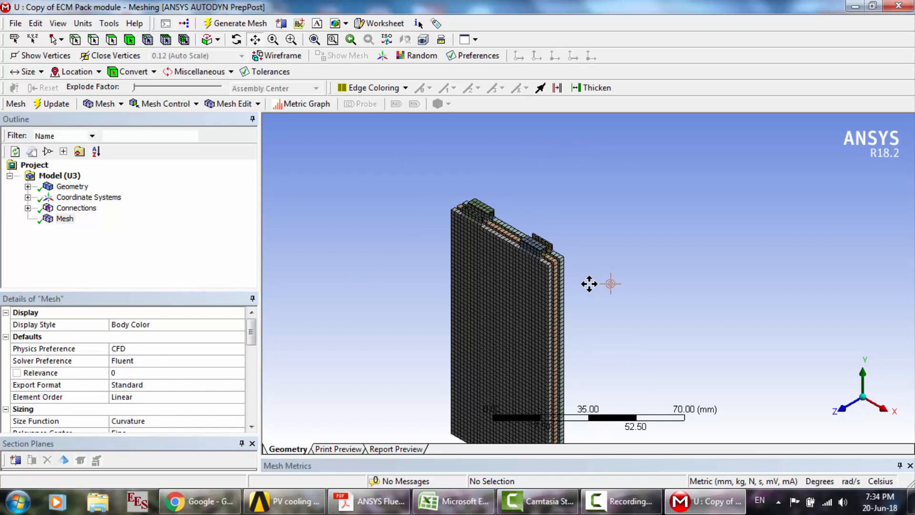
{"action": "scroll", "coordinate": [590, 284], "scroll_direction": "up", "scroll_amount": 5}
{"action": "left_click_drag", "start_coordinate": [456, 213], "coordinate": [596, 306]}
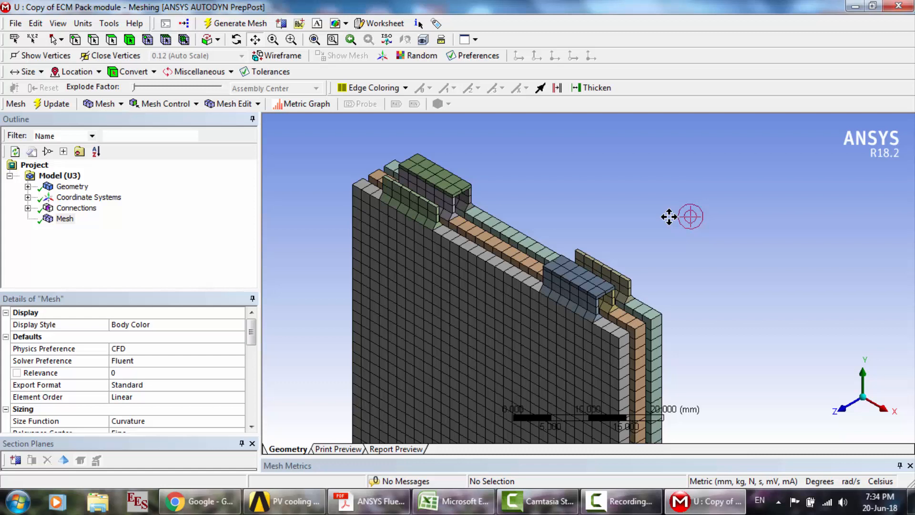
{"action": "left_click_drag", "start_coordinate": [601, 240], "coordinate": [599, 238]}
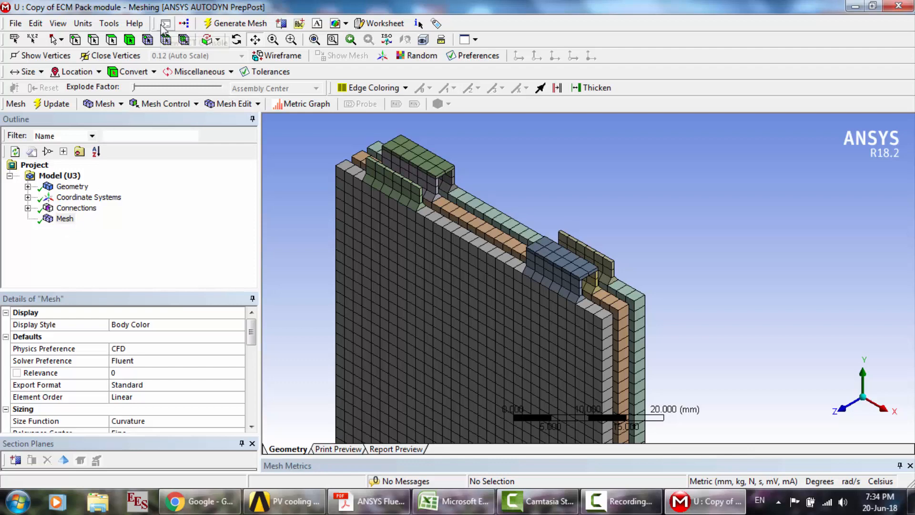
{"action": "left_click", "coordinate": [129, 40]}
{"action": "left_click", "coordinate": [518, 289]}
{"action": "right_click", "coordinate": [518, 289]}
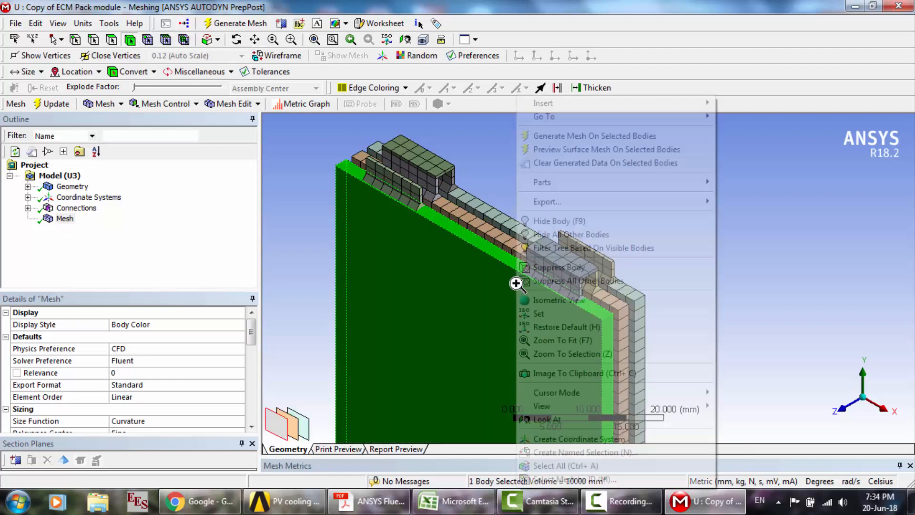
{"action": "left_click", "coordinate": [594, 454]}
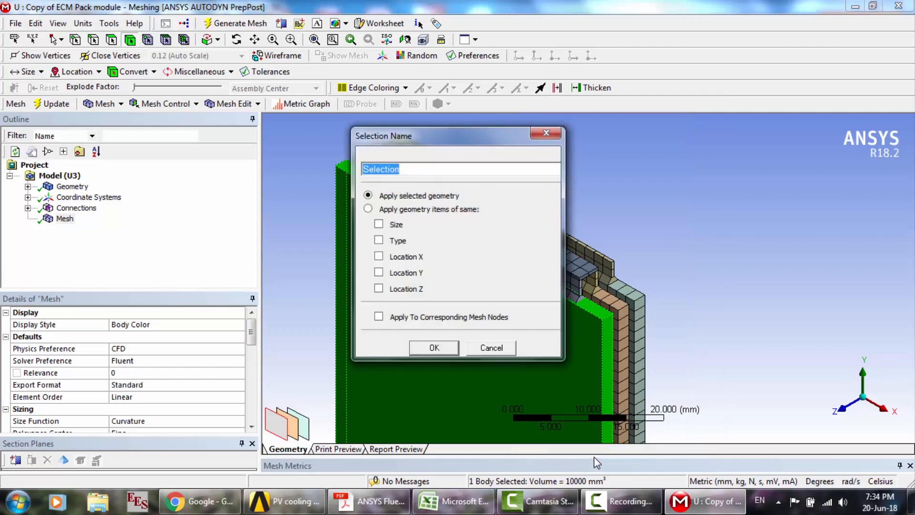
{"action": "type", "text": "Cell1"}
{"action": "key", "text": "Return"}
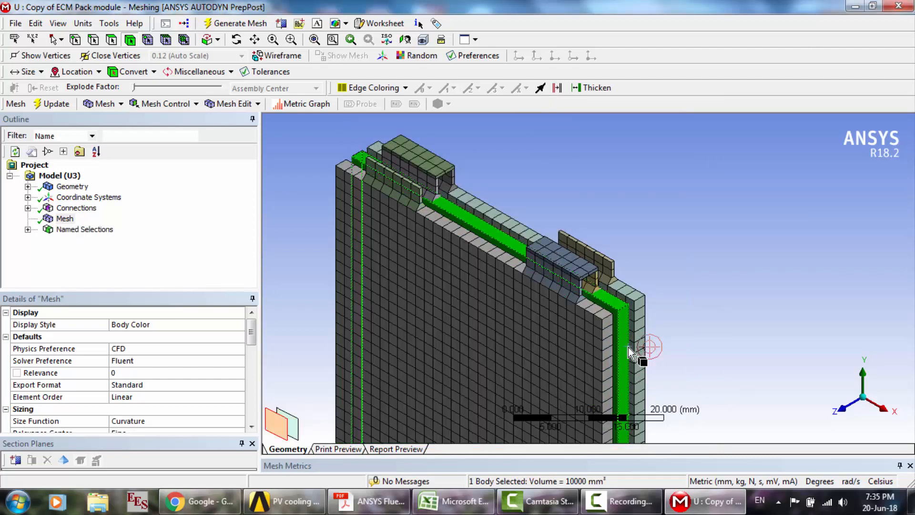
- Create a named selection Cell2 from the middle cell body
{"action": "right_click", "coordinate": [628, 347]}
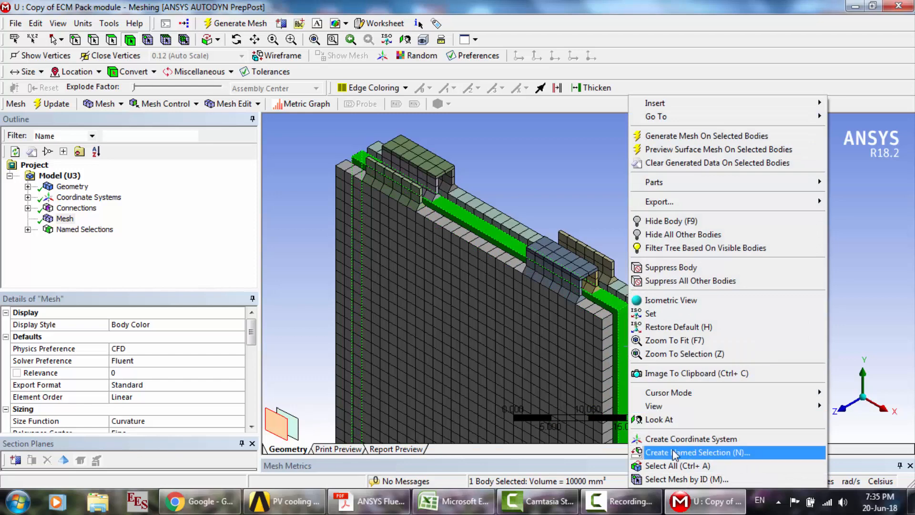
{"action": "left_click", "coordinate": [675, 453]}
{"action": "type", "text": "Cell"}
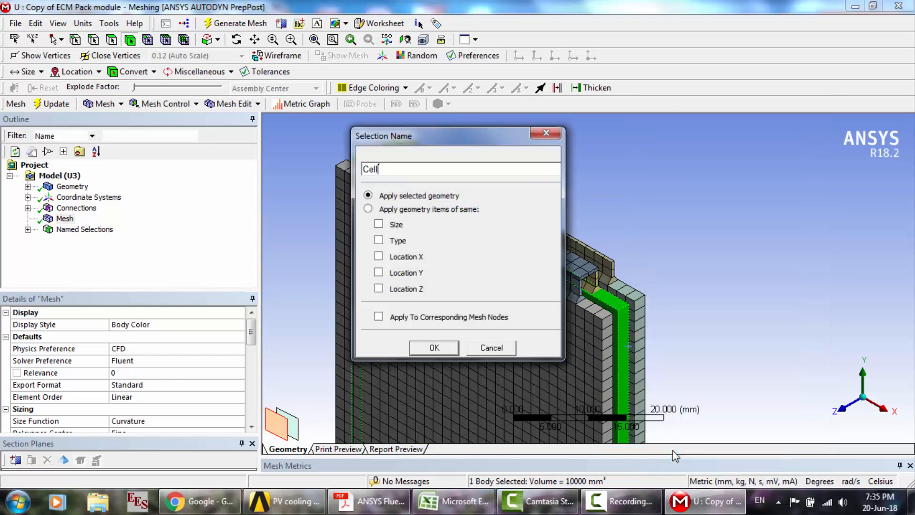
{"action": "type", "text": "2"}
{"action": "key", "text": "Return"}
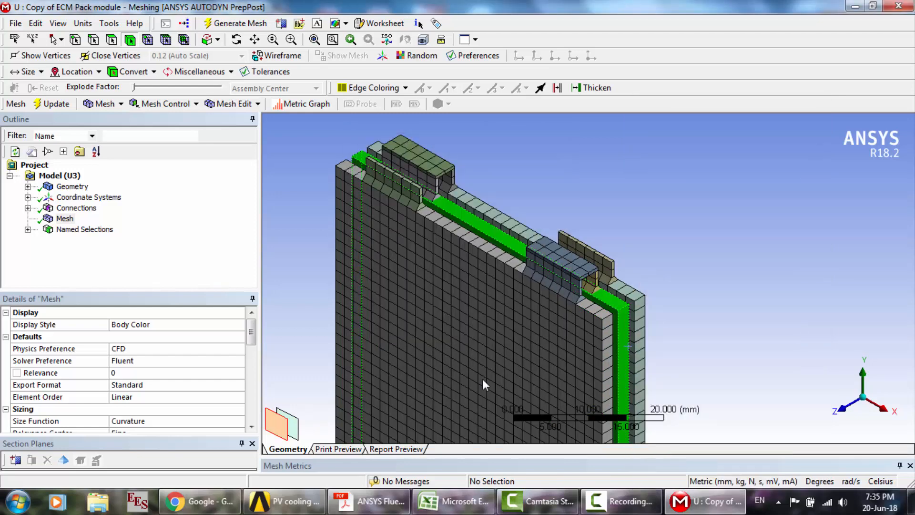
- Expand the named selections in the outline and create a named selection Cell3 from the rear cell body
{"action": "left_click", "coordinate": [28, 229]}
{"action": "left_click", "coordinate": [639, 306]}
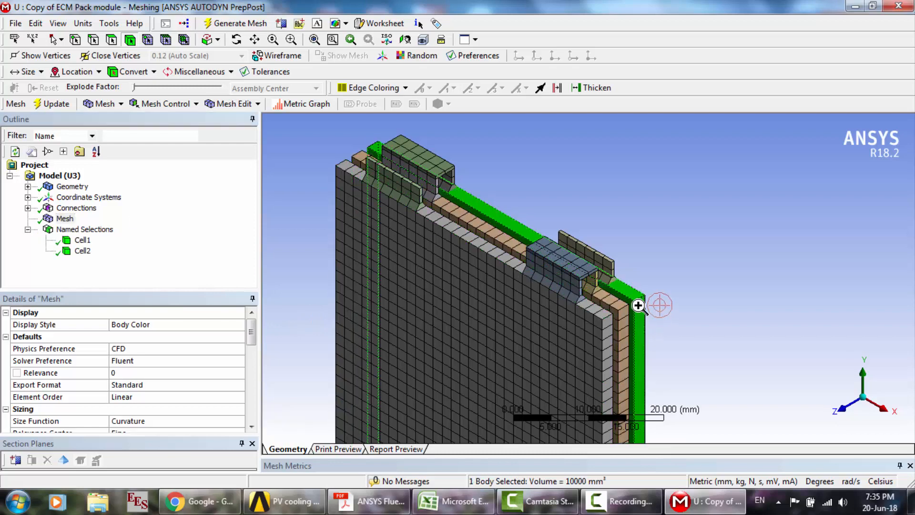
{"action": "right_click", "coordinate": [639, 305]}
{"action": "left_click", "coordinate": [685, 450]}
{"action": "type", "text": "C"}
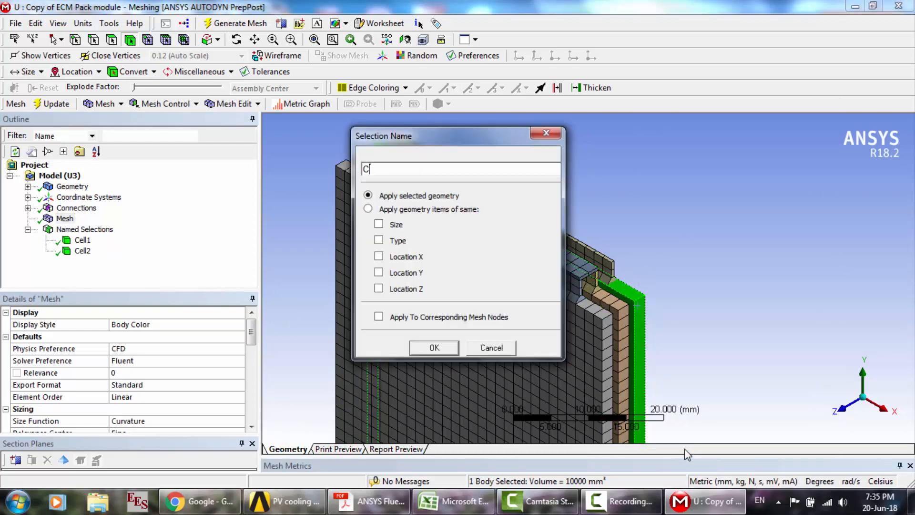
{"action": "type", "text": "ell3"}
{"action": "key", "text": "Return"}
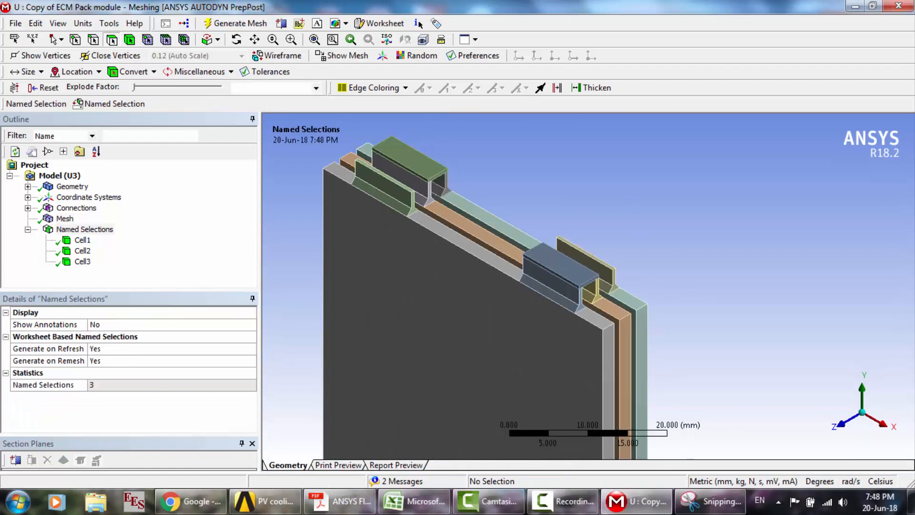
- Following the name list in Snipping Tool, create a named selection n_tabzone_1 from the free-standing tab body on the rear cell
{"action": "left_click", "coordinate": [711, 501]}
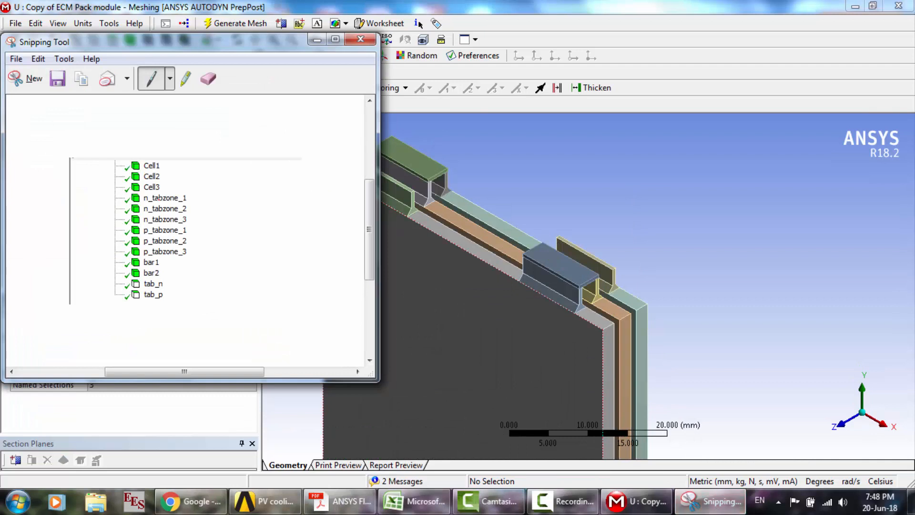
{"action": "left_click", "coordinate": [567, 185]}
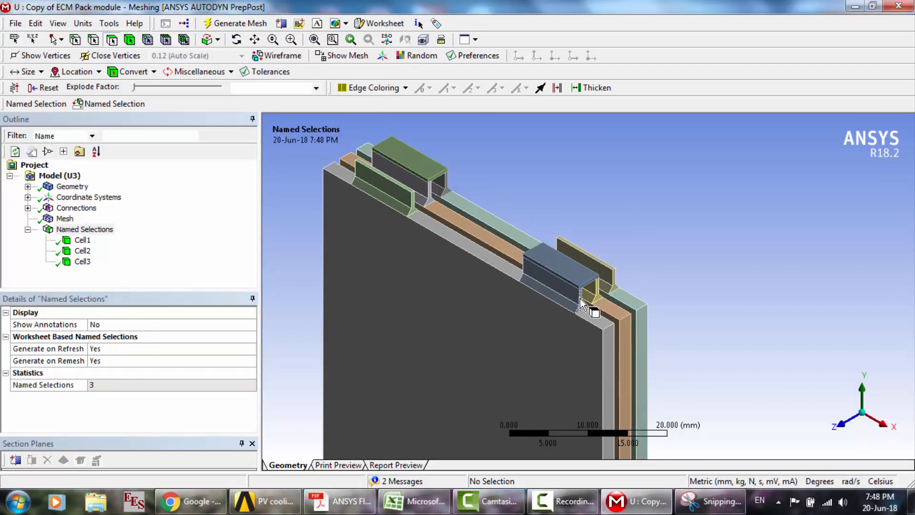
{"action": "left_click", "coordinate": [614, 286]}
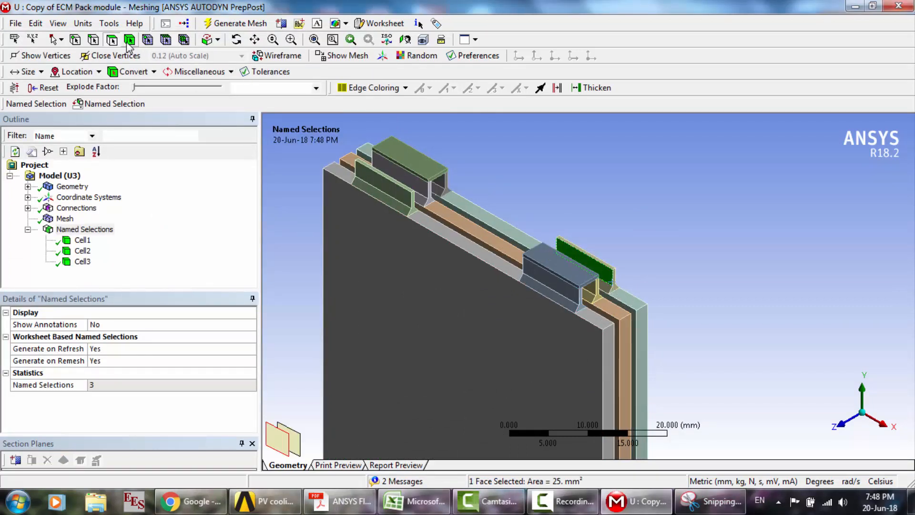
{"action": "left_click", "coordinate": [627, 287]}
{"action": "left_click", "coordinate": [607, 275]}
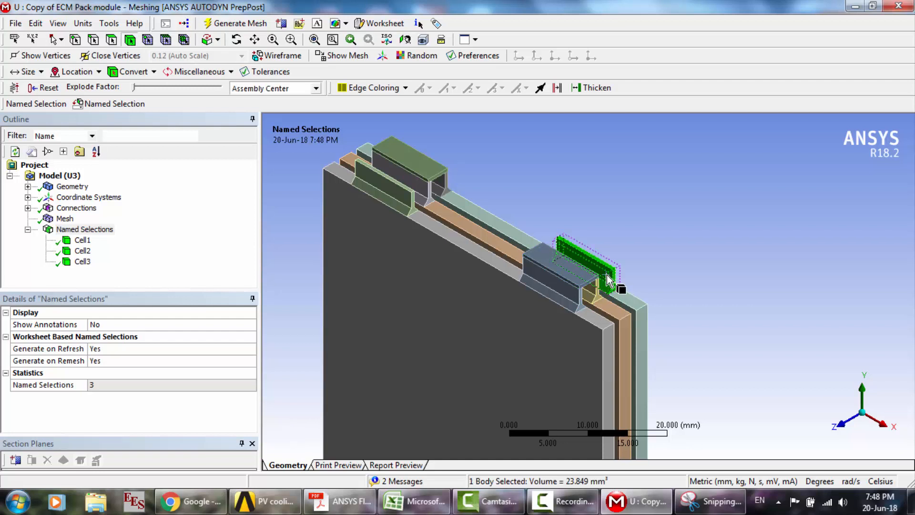
{"action": "right_click", "coordinate": [608, 275]}
{"action": "left_click", "coordinate": [662, 451]}
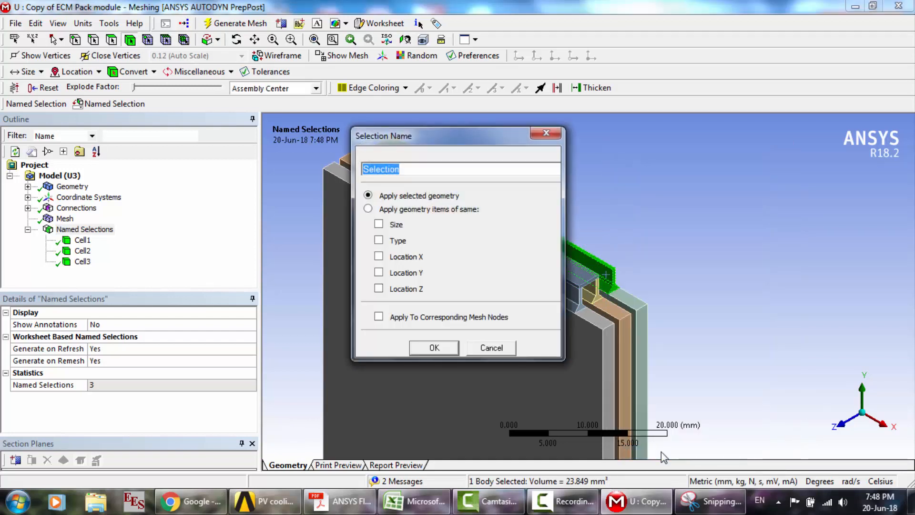
{"action": "type", "text": "n"}
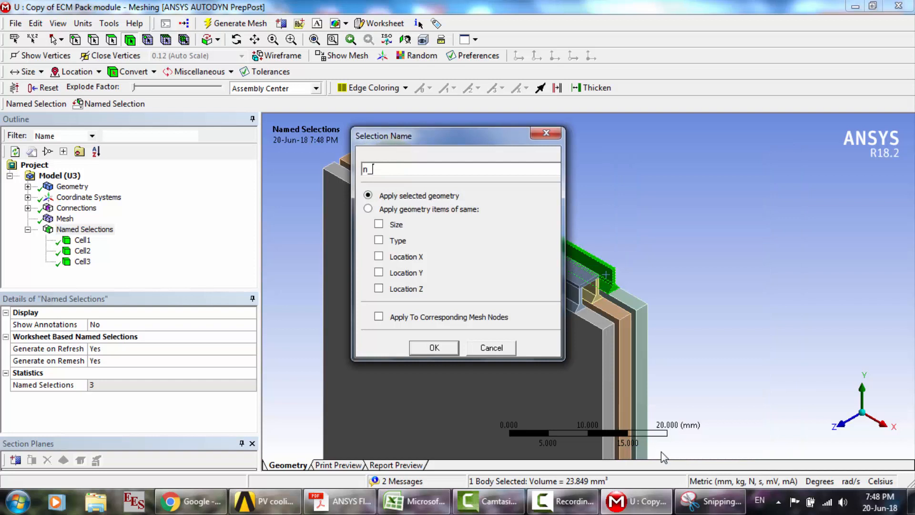
{"action": "type", "text": "_tabzone_1"}
{"action": "mouse_move", "coordinate": [706, 502]}
{"action": "mouse_move", "coordinate": [695, 463]}
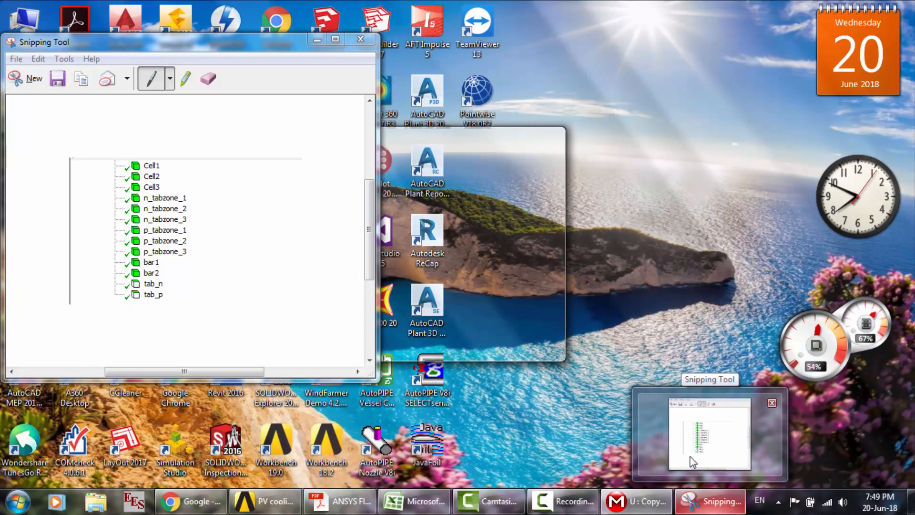
{"action": "type", "text": "_1"}
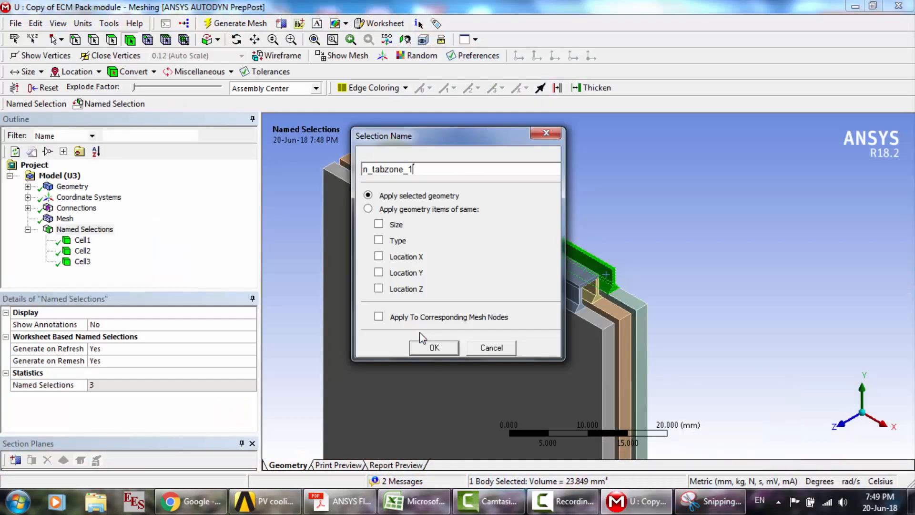
{"action": "left_click", "coordinate": [424, 345]}
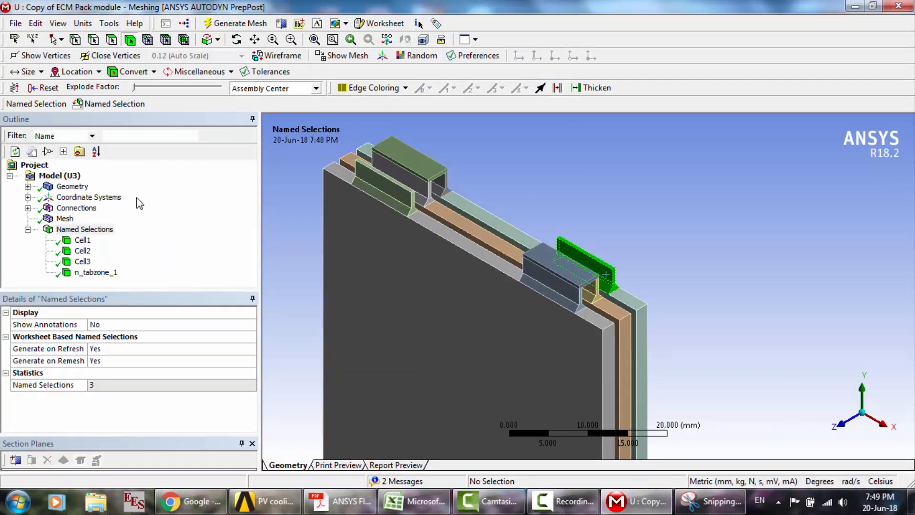
- Set Fluid/Solid to Solid for all the bodies under Geometry at once
{"action": "left_click", "coordinate": [28, 186]}
{"action": "left_click", "coordinate": [82, 176]}
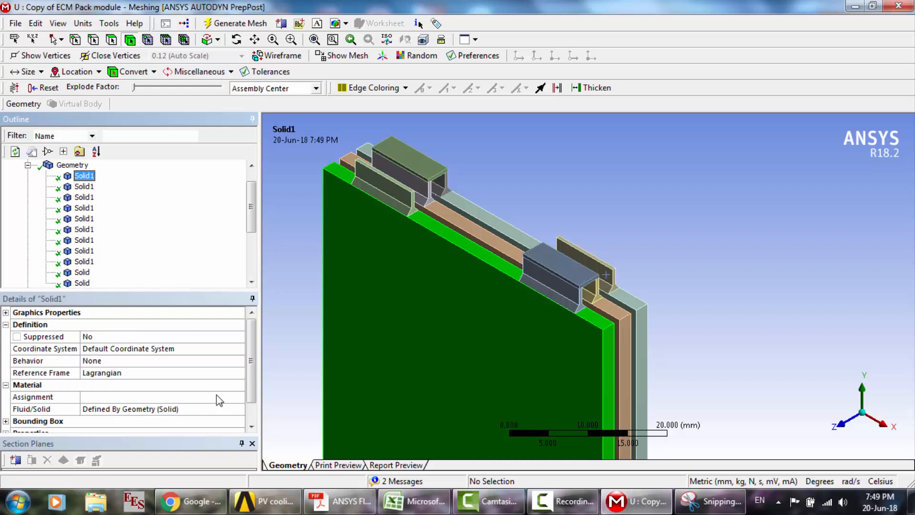
{"action": "scroll", "coordinate": [199, 258], "scroll_direction": "down", "scroll_amount": 1}
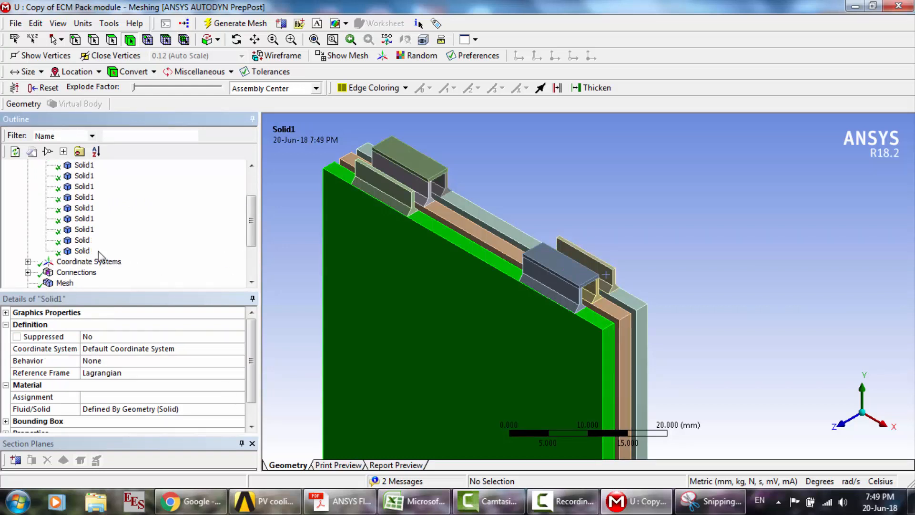
{"action": "left_click", "coordinate": [82, 251], "text": "shift"}
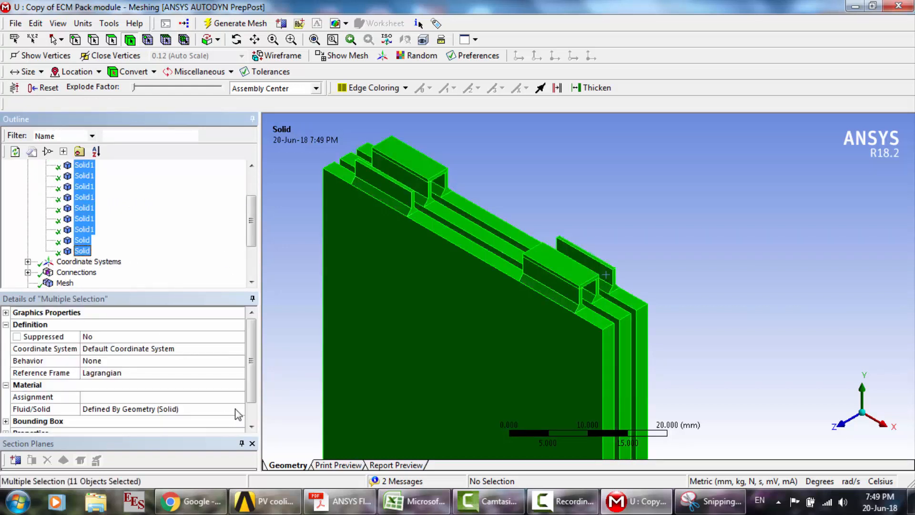
{"action": "left_click", "coordinate": [236, 410]}
{"action": "left_click", "coordinate": [238, 410]}
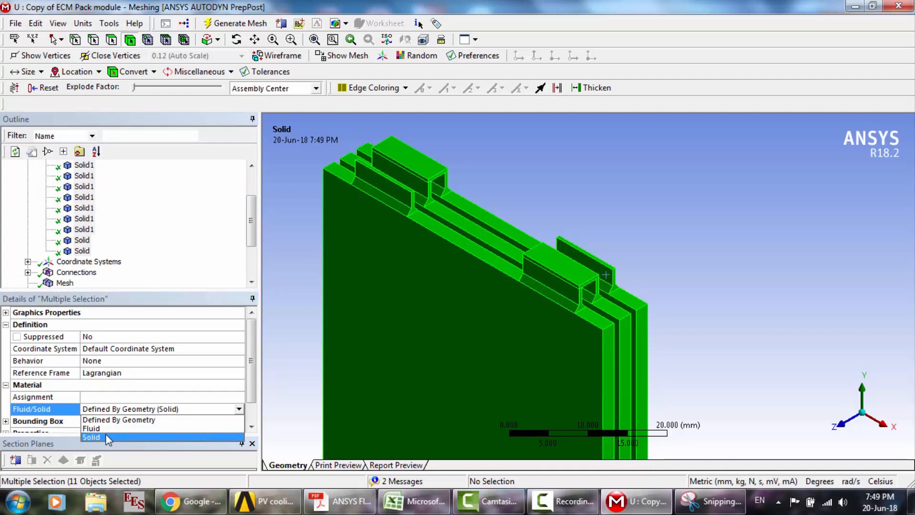
{"action": "left_click", "coordinate": [105, 438]}
{"action": "left_click", "coordinate": [118, 256]}
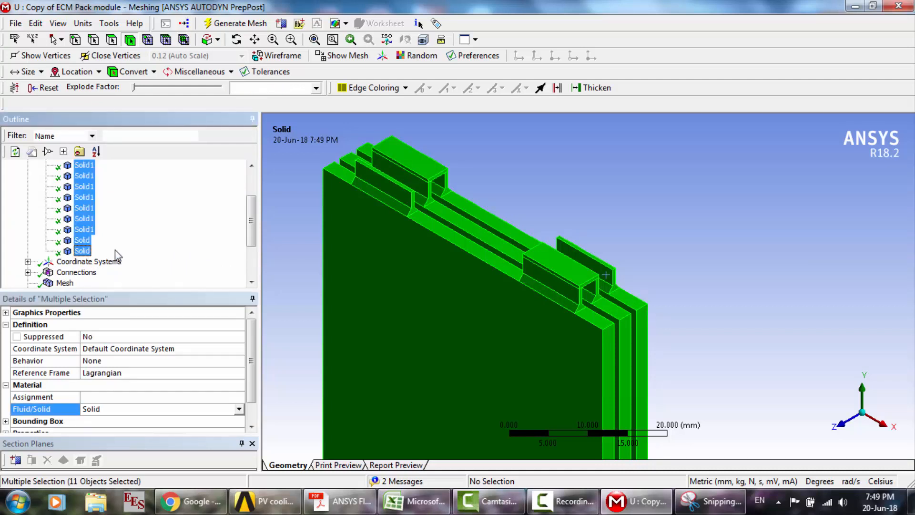
- Step through the individual bodies under Geometry to inspect them, and collapse the body list
{"action": "left_click", "coordinate": [83, 251]}
{"action": "key", "text": "Up"}
{"action": "key", "text": "Up"}
{"action": "key", "text": "Up"}
{"action": "key", "text": "Up"}
{"action": "key", "text": "Up"}
{"action": "key", "text": "Up"}
{"action": "key", "text": "Up"}
{"action": "key", "text": "Up"}
{"action": "key", "text": "Up"}
{"action": "key", "text": "Up"}
{"action": "key", "text": "Up"}
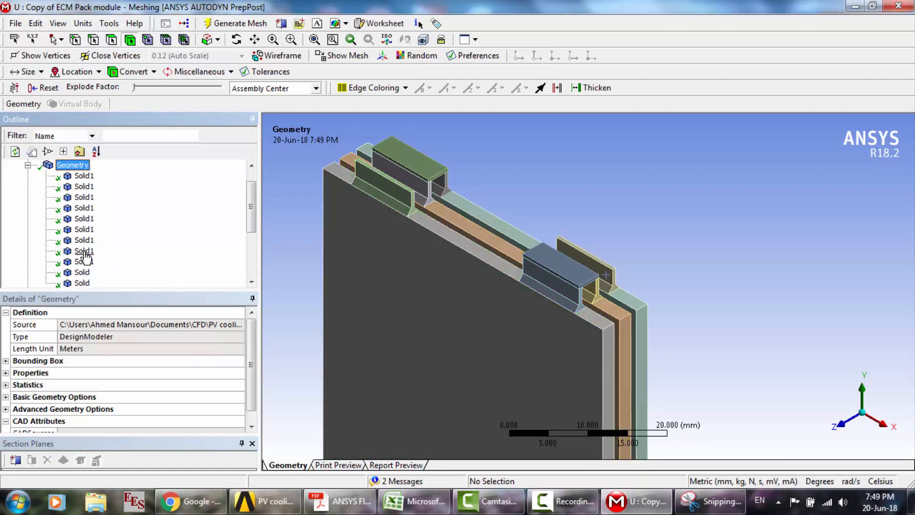
{"action": "key", "text": "Down"}
{"action": "key", "text": "Down"}
{"action": "key", "text": "Down"}
{"action": "key", "text": "Down"}
{"action": "key", "text": "Down"}
{"action": "key", "text": "Down"}
{"action": "key", "text": "Down"}
{"action": "key", "text": "Down"}
{"action": "key", "text": "Down"}
{"action": "key", "text": "Down"}
{"action": "key", "text": "Down"}
{"action": "key", "text": "Down"}
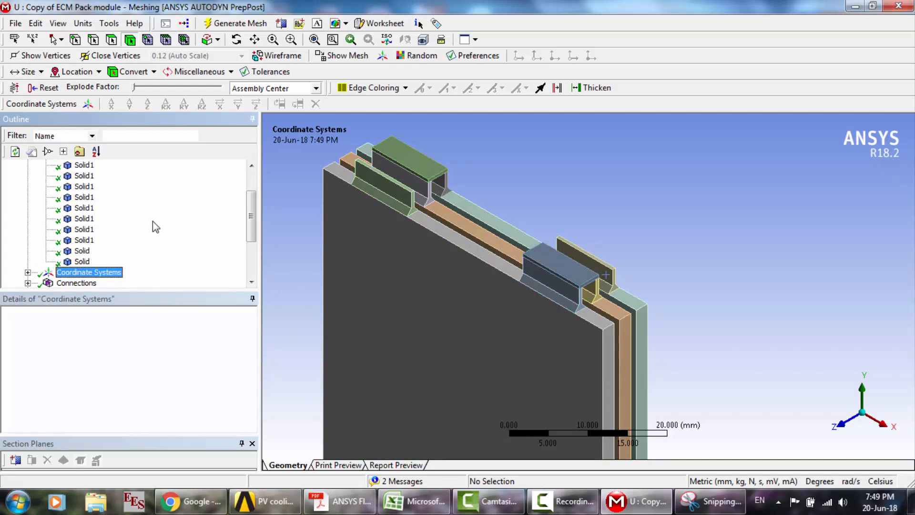
{"action": "scroll", "coordinate": [156, 227], "scroll_direction": "up", "scroll_amount": 3}
{"action": "left_click", "coordinate": [28, 186]}
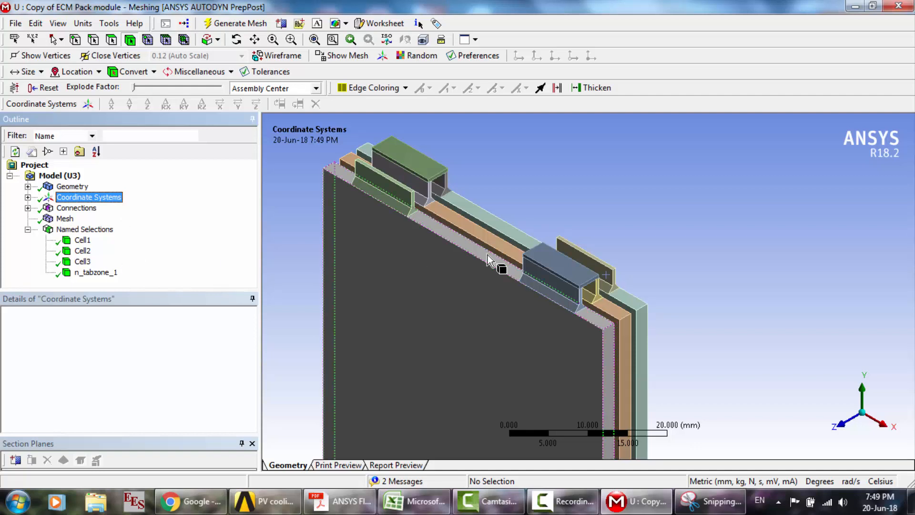
- Create a named selection n_tabzone_2 from the front cell's tab body that carries a connecting bar
{"action": "left_click", "coordinate": [577, 309]}
{"action": "left_click", "coordinate": [578, 309]}
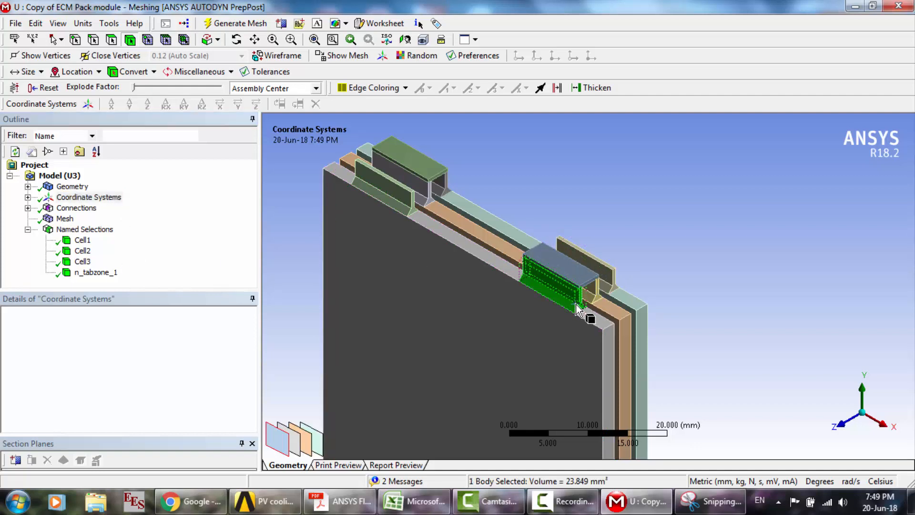
{"action": "right_click", "coordinate": [578, 309]}
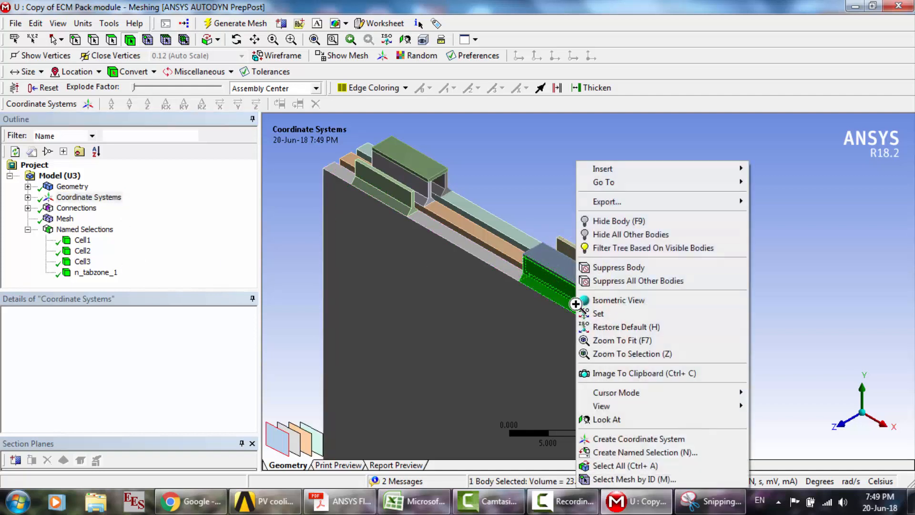
{"action": "left_click", "coordinate": [619, 453]}
{"action": "type", "text": "n_tabzone_2"}
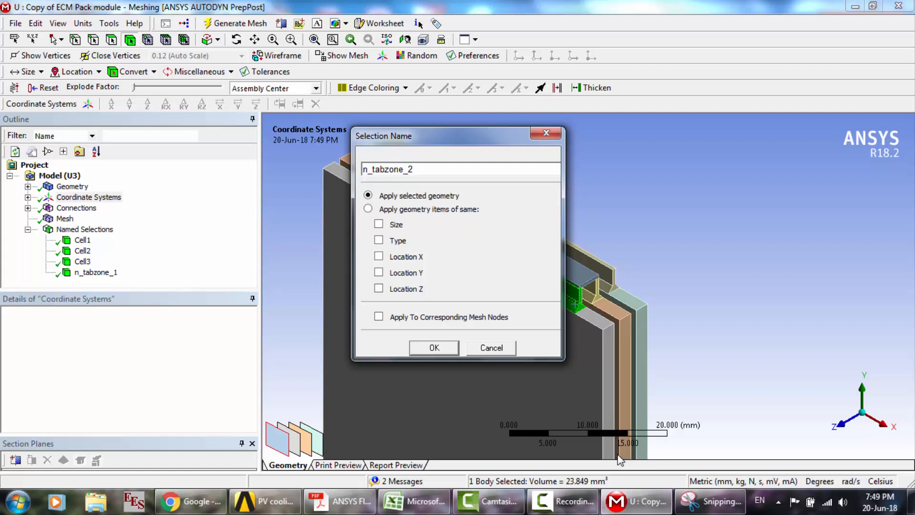
{"action": "key", "text": "Return"}
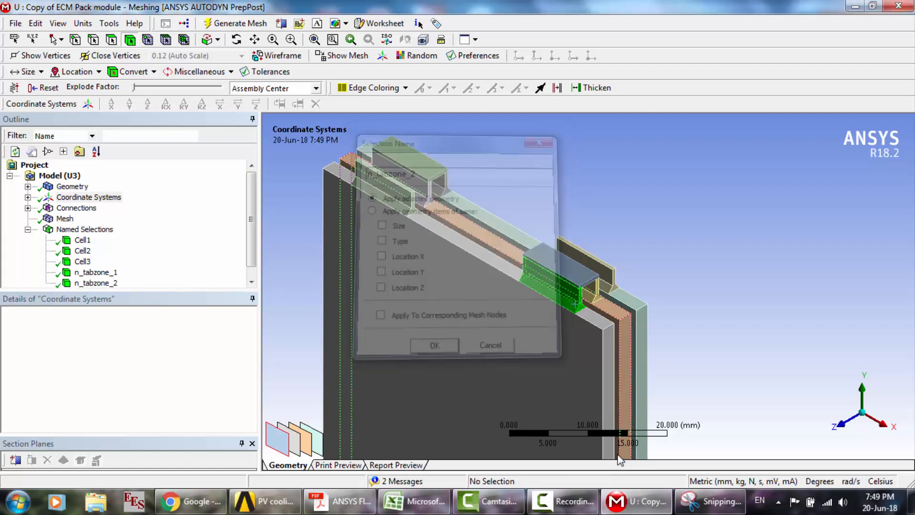
- Create a named selection n_tabzone_3 from the middle cell's tab body beneath the bar that joins it to the rear cell
{"action": "left_click", "coordinate": [426, 198]}
{"action": "right_click", "coordinate": [426, 197]}
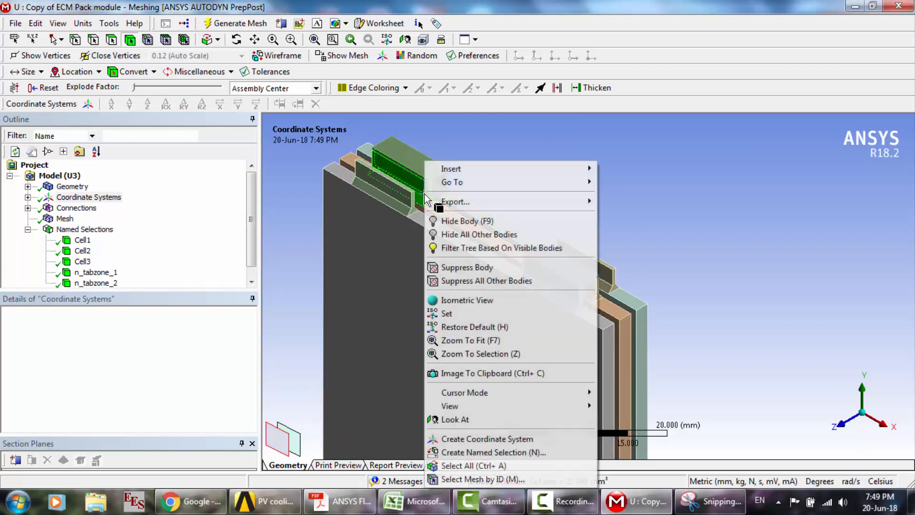
{"action": "left_click", "coordinate": [490, 450]}
{"action": "type", "text": "n_tabzone_3"}
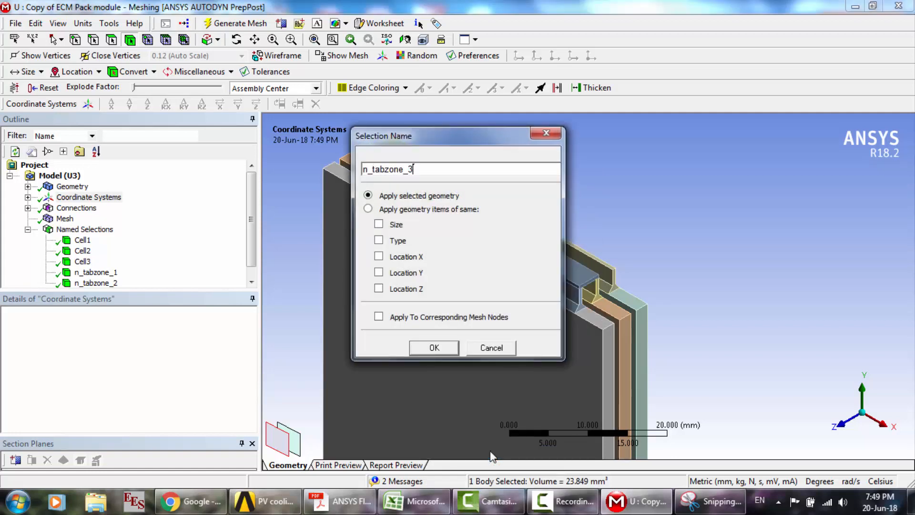
{"action": "key", "text": "Return"}
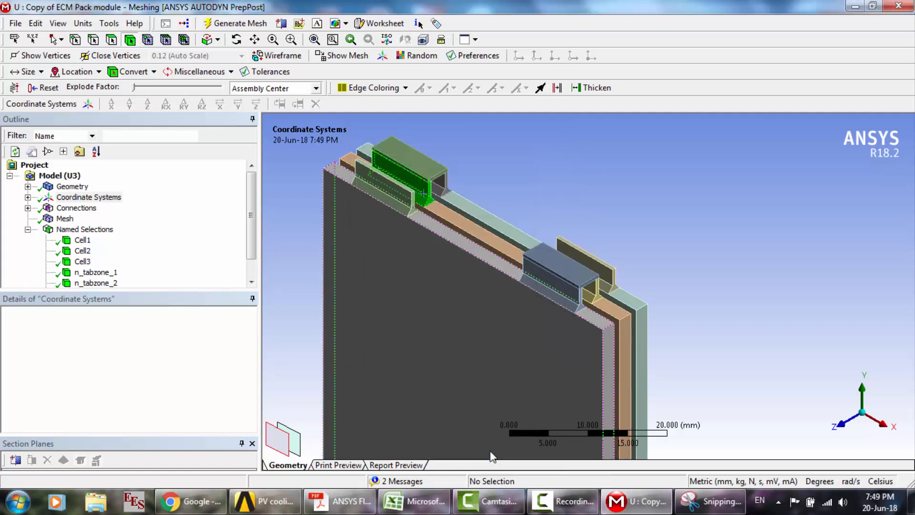
{"action": "left_click", "coordinate": [602, 296]}
{"action": "right_click", "coordinate": [600, 297]}
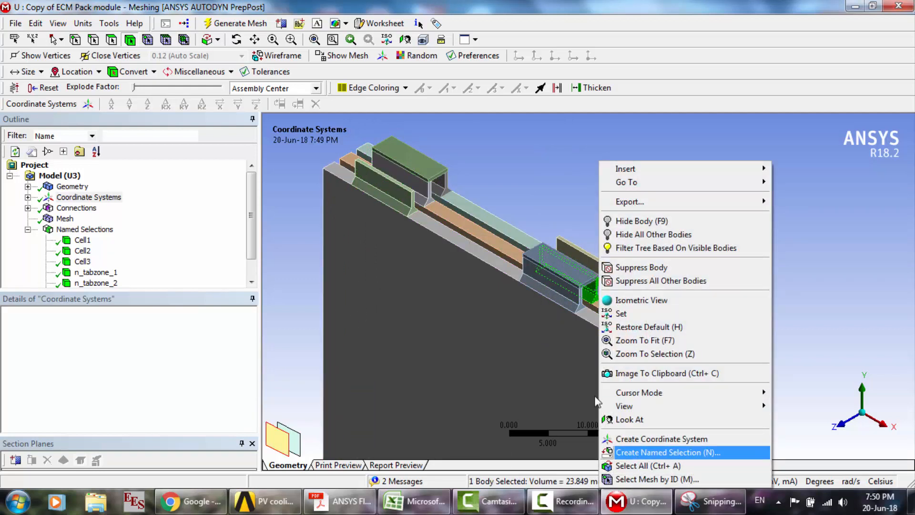
{"action": "left_click", "coordinate": [410, 194]}
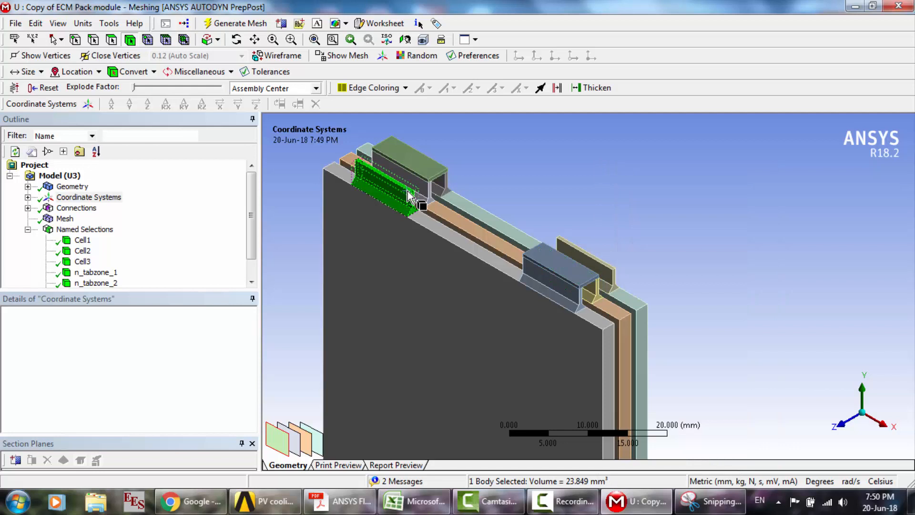
- Create a named selection p_tabzone_1 from the middle cell's tab body beneath the bar that joins it to the front cell
{"action": "left_click", "coordinate": [596, 290]}
{"action": "right_click", "coordinate": [596, 290]}
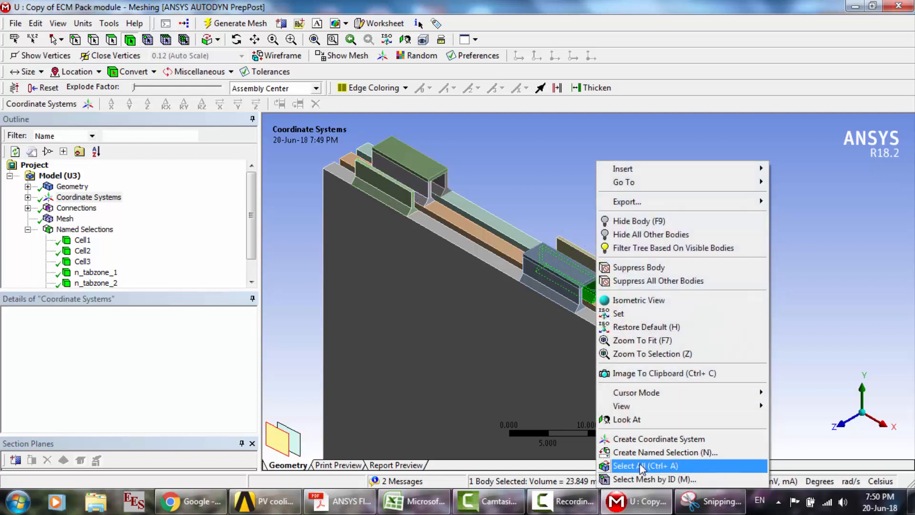
{"action": "left_click", "coordinate": [640, 452]}
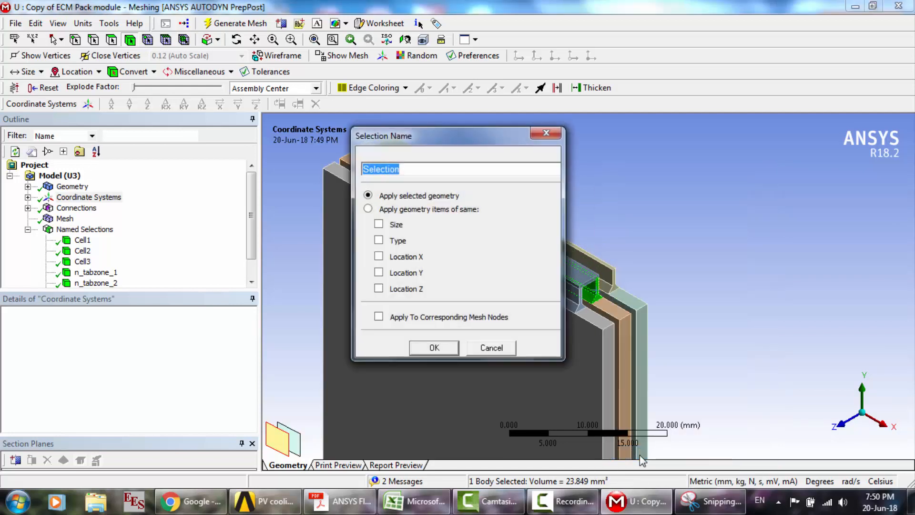
{"action": "type", "text": "p"}
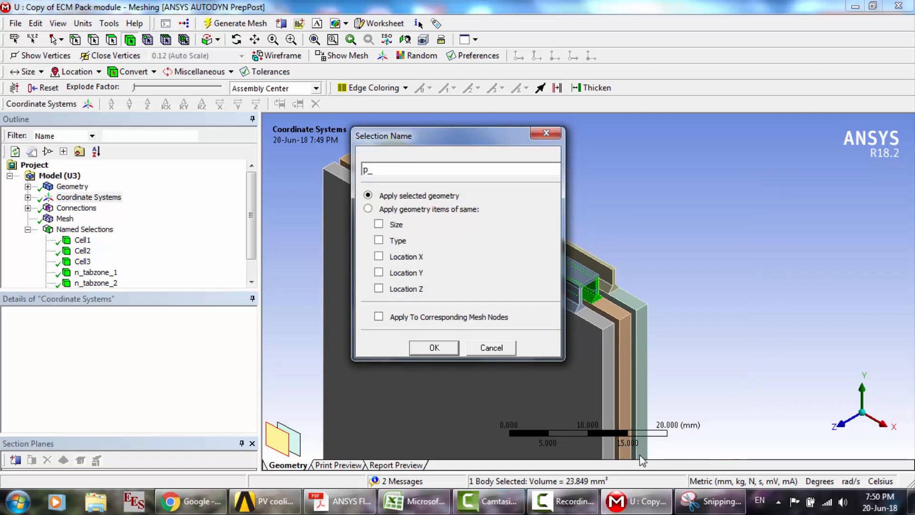
{"action": "type", "text": "_tabzone_1"}
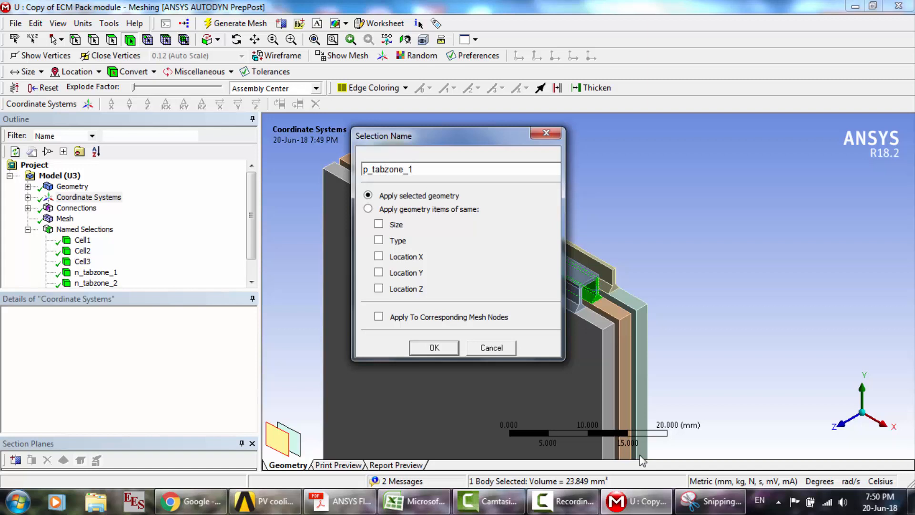
{"action": "key", "text": "Return"}
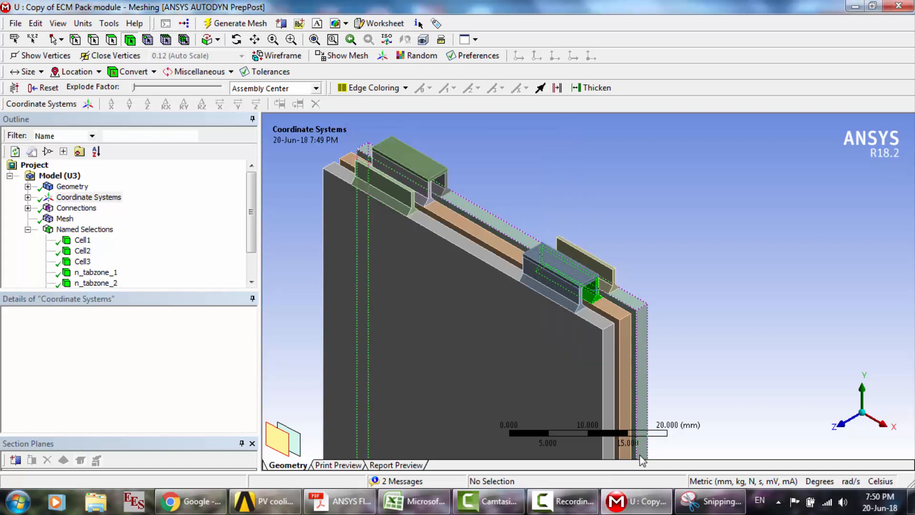
- Create a named selection p_tabzone_2 from the free-standing tab body on the front cell
{"action": "left_click", "coordinate": [406, 211]}
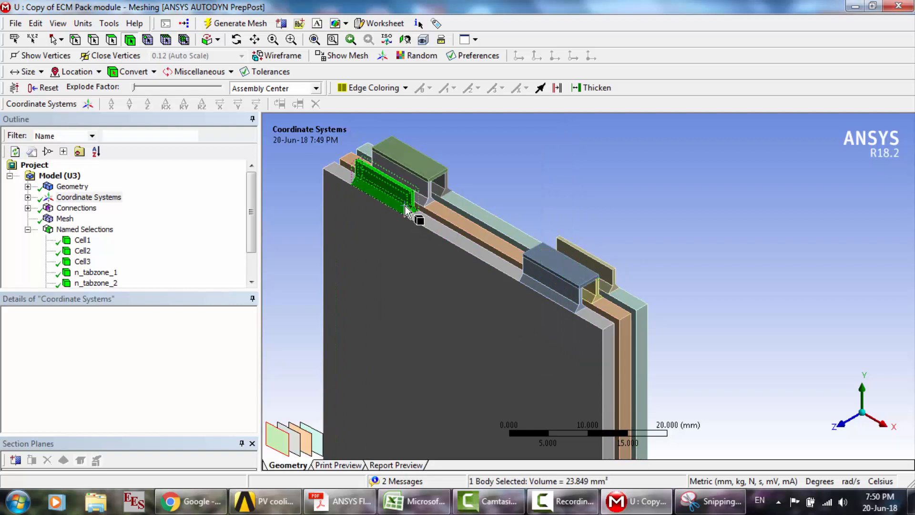
{"action": "right_click", "coordinate": [406, 211]}
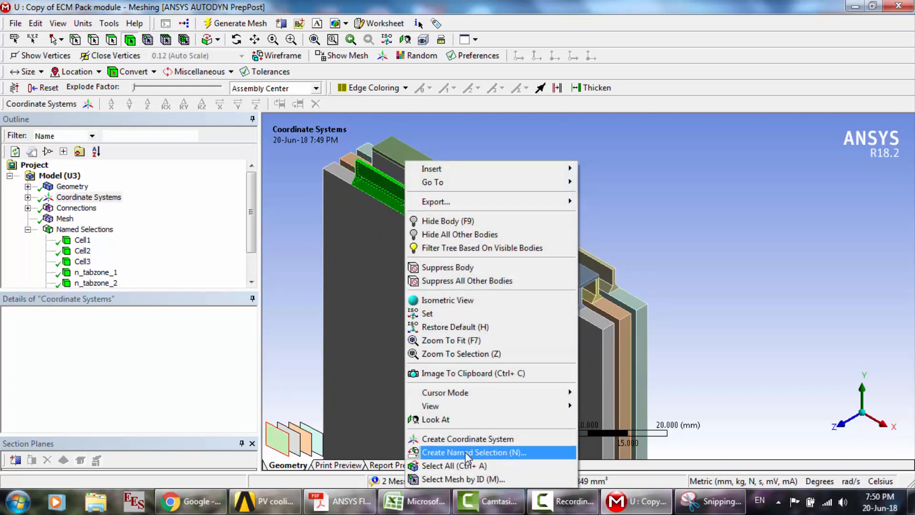
{"action": "left_click", "coordinate": [466, 451]}
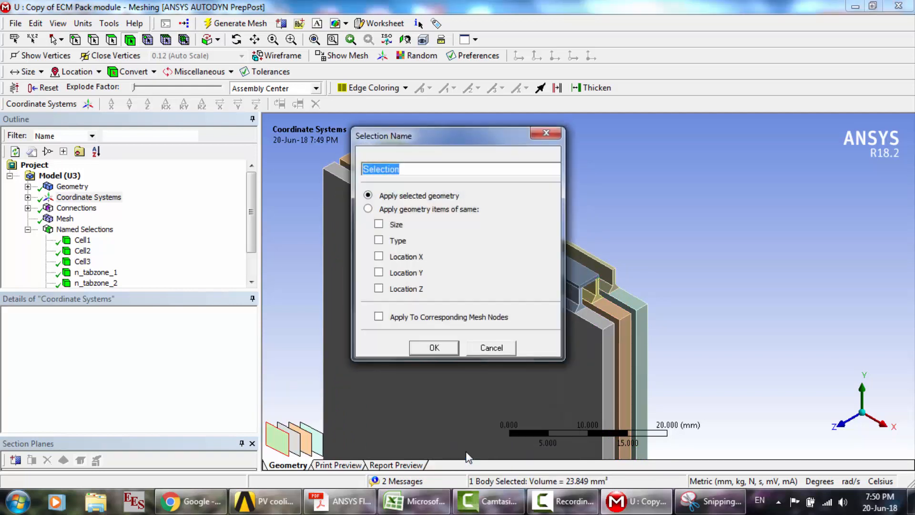
{"action": "type", "text": "p_tabzone_2"}
{"action": "key", "text": "Return"}
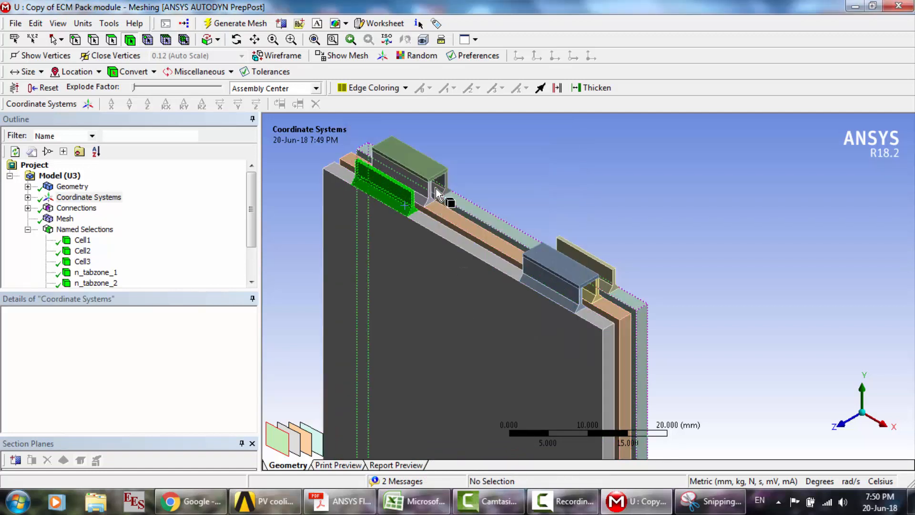
- Create a named selection p_tabzone_3 from the rear cell's tab body that carries a connecting bar
{"action": "left_click", "coordinate": [436, 168]}
{"action": "right_click", "coordinate": [437, 162]}
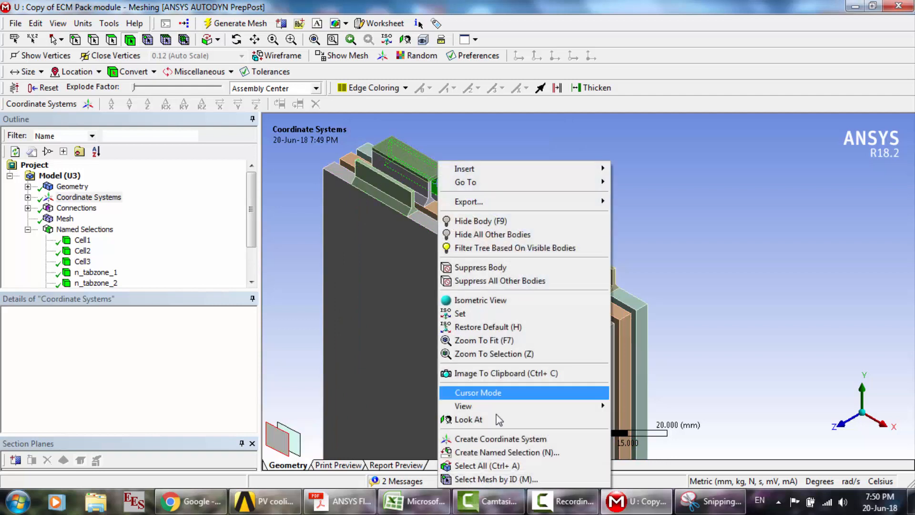
{"action": "left_click", "coordinate": [499, 454]}
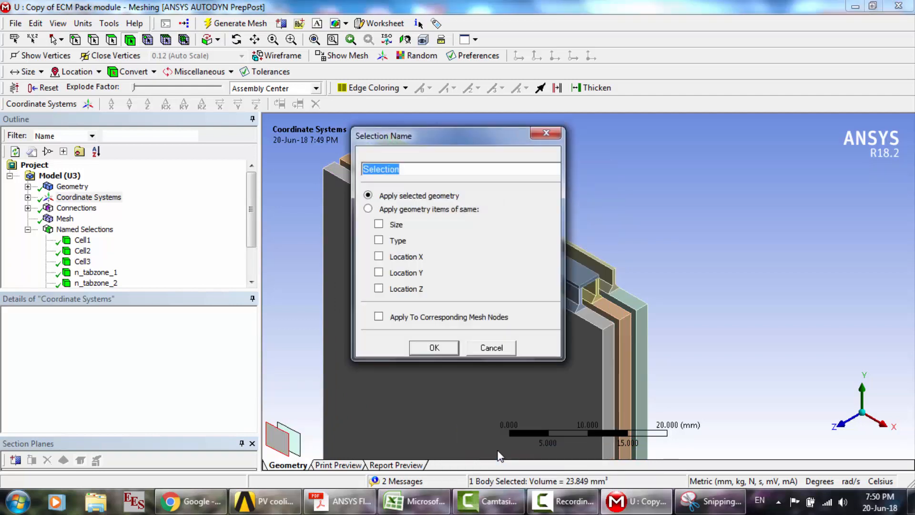
{"action": "type", "text": "p_tabzone_3"}
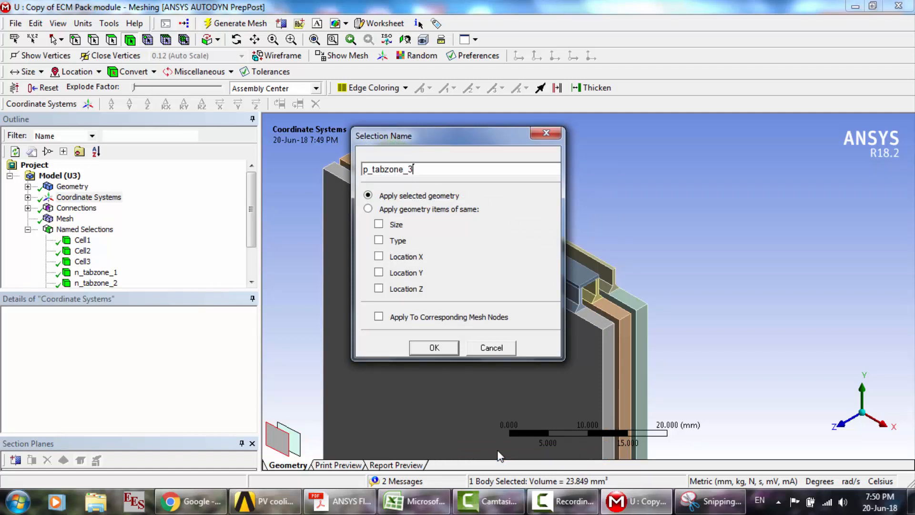
{"action": "key", "text": "Return"}
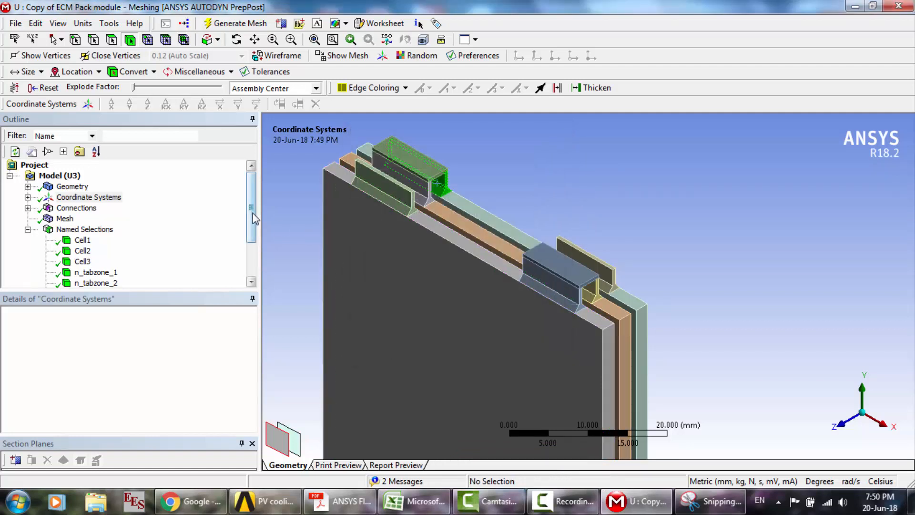
- Create a named selection bar1 from the connecting bar between the front and middle cells
{"action": "left_click_drag", "start_coordinate": [254, 218], "coordinate": [265, 256]}
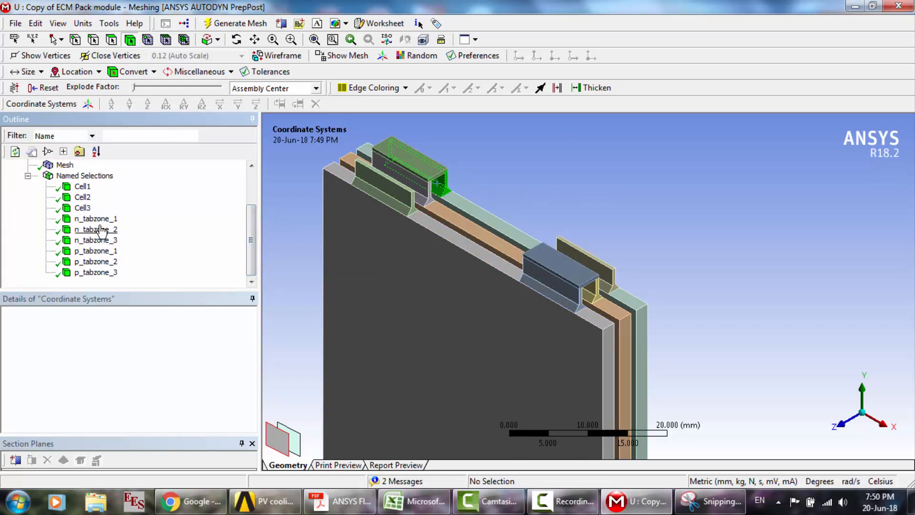
{"action": "left_click", "coordinate": [563, 267]}
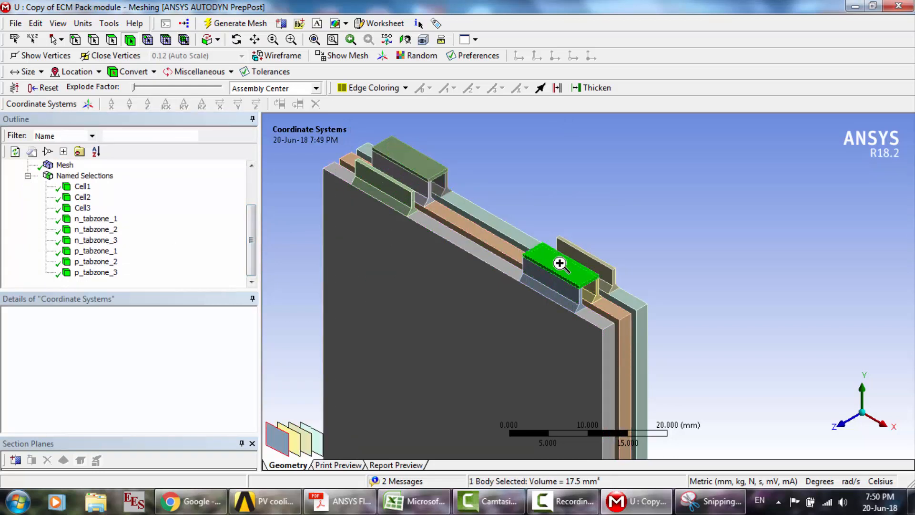
{"action": "right_click", "coordinate": [560, 265]}
{"action": "left_click", "coordinate": [607, 450]}
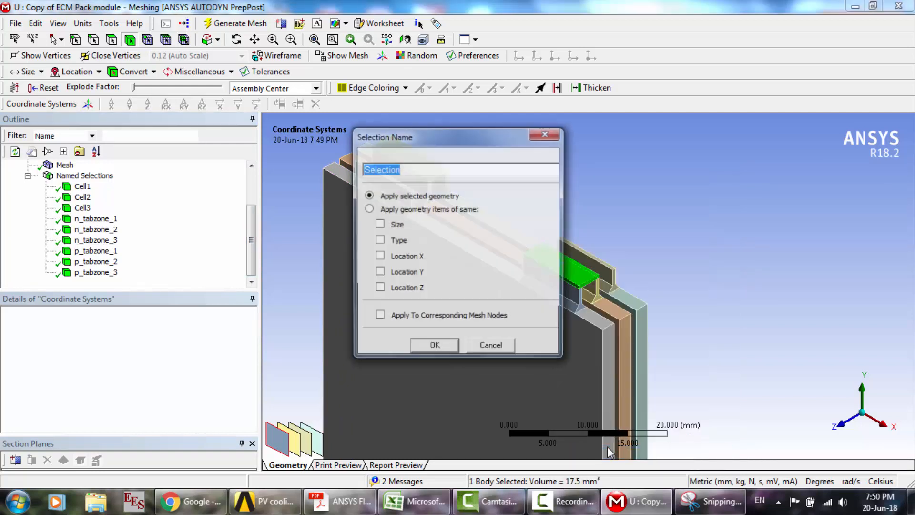
{"action": "type", "text": "bar1"}
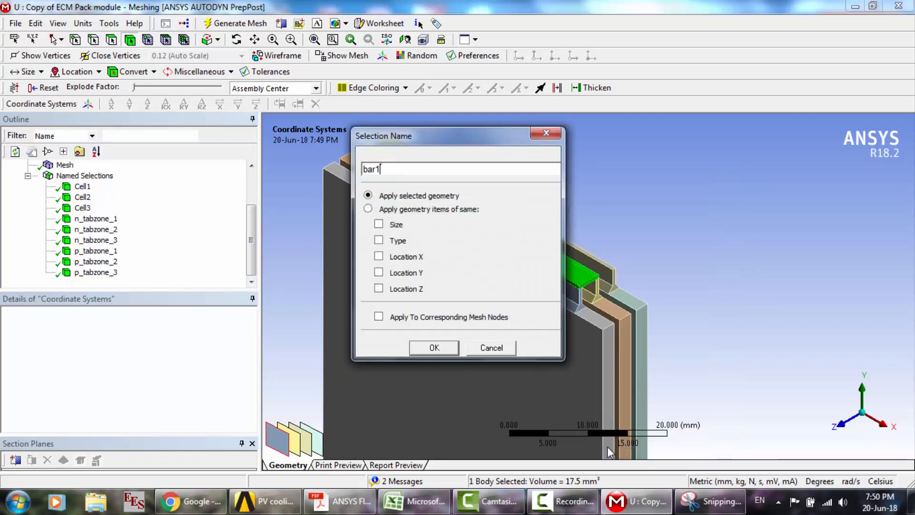
{"action": "key", "text": "Return"}
- Create a named selection bar2 from the connecting bar between the middle and rear cells
{"action": "left_click", "coordinate": [429, 174]}
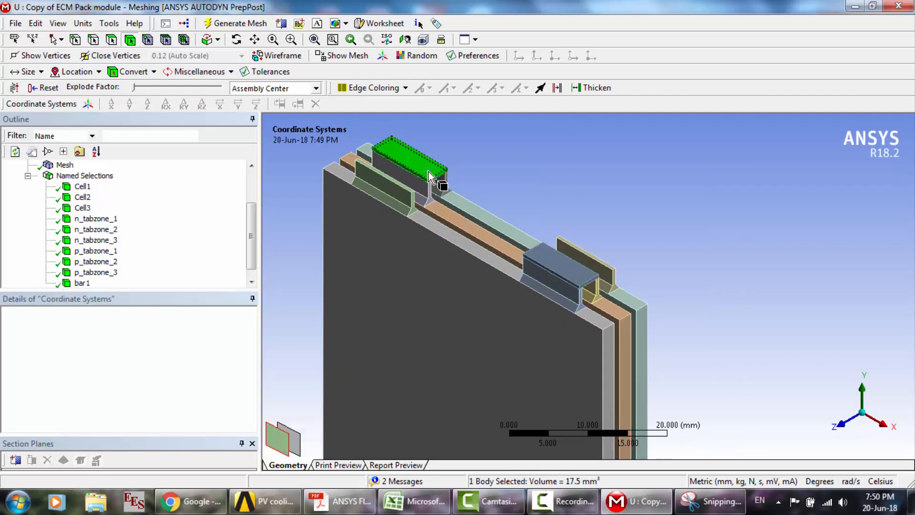
{"action": "right_click", "coordinate": [430, 174]}
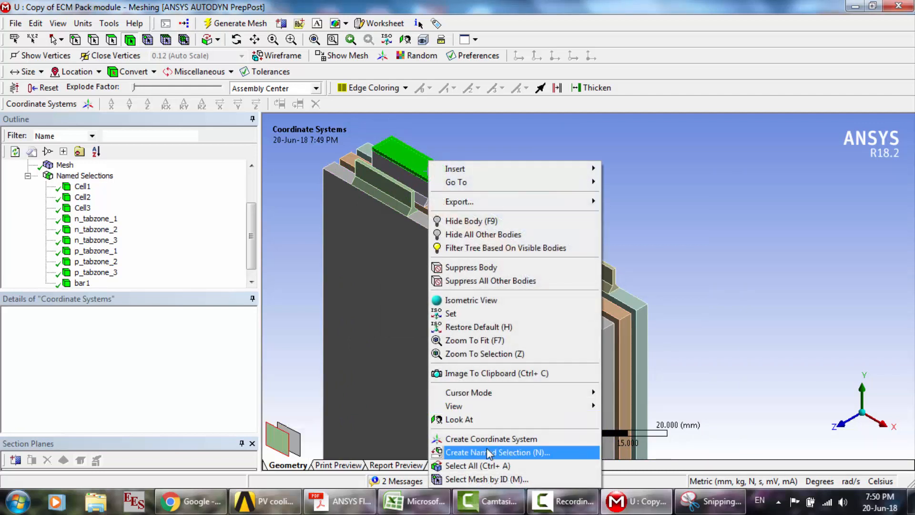
{"action": "left_click", "coordinate": [489, 452]}
{"action": "type", "text": "bar2"}
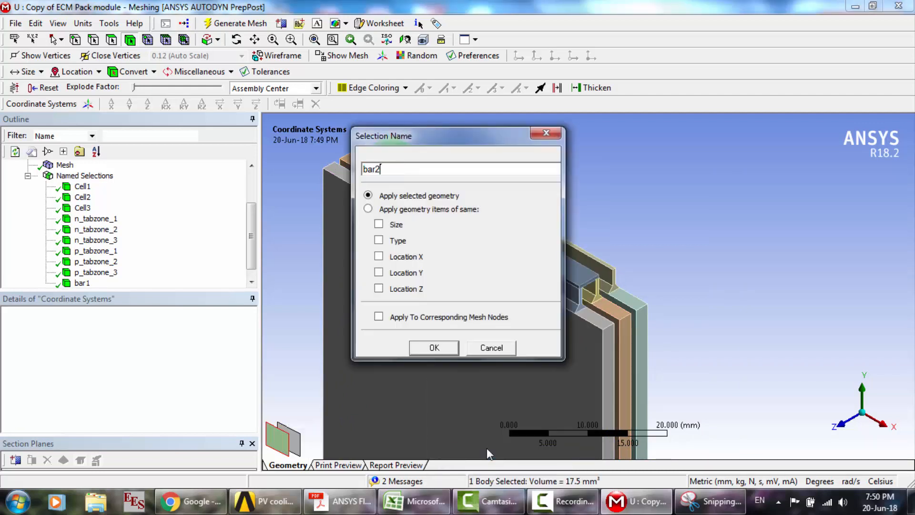
{"action": "key", "text": "Return"}
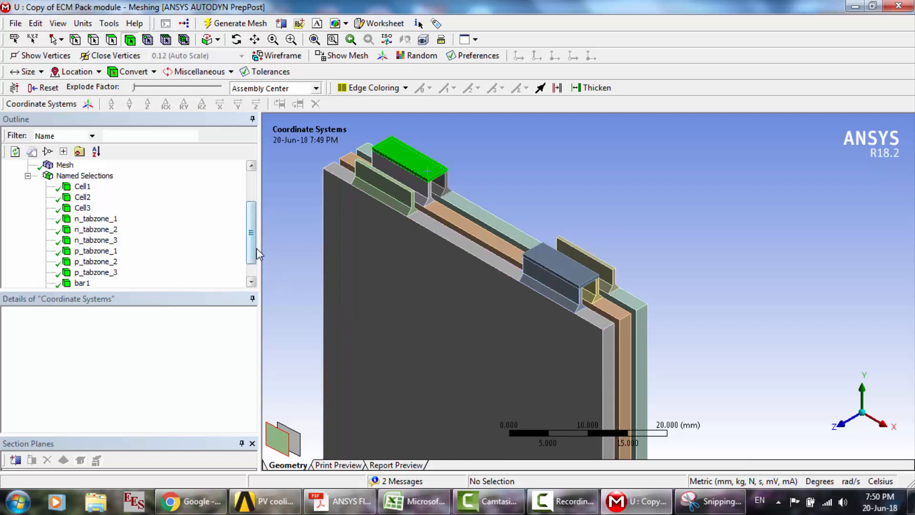
{"action": "left_click_drag", "start_coordinate": [253, 249], "coordinate": [254, 264]}
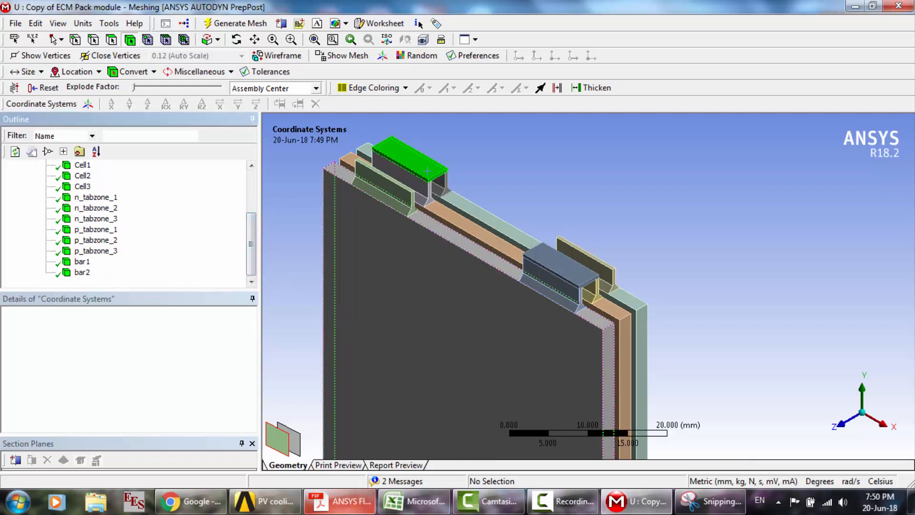
- Switch to the ANSYS Fluent manual in Acrobat Reader and find Figure 5.3, Conductive Zones, in the 1P3S battery pack tutorial
{"action": "left_click", "coordinate": [317, 500]}
{"action": "scroll", "coordinate": [316, 271], "scroll_direction": "down", "scroll_amount": 20}
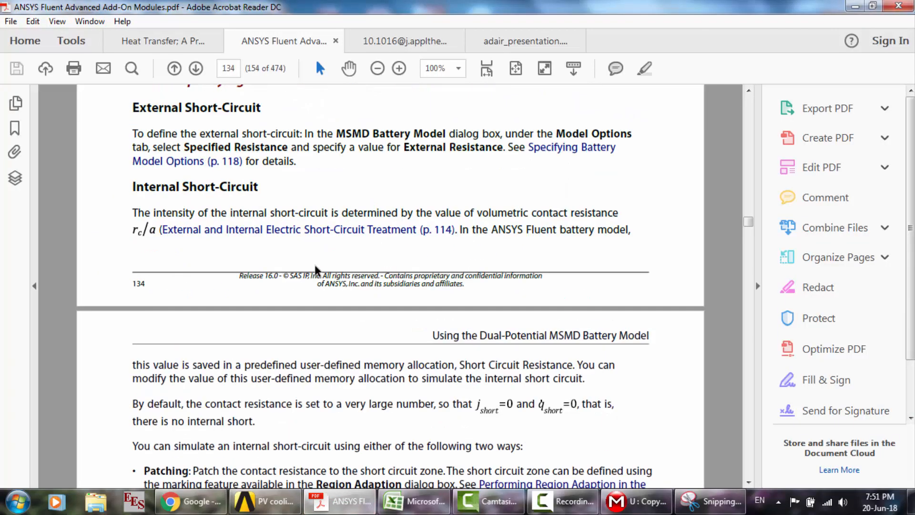
{"action": "scroll", "coordinate": [316, 270], "scroll_direction": "down", "scroll_amount": 18}
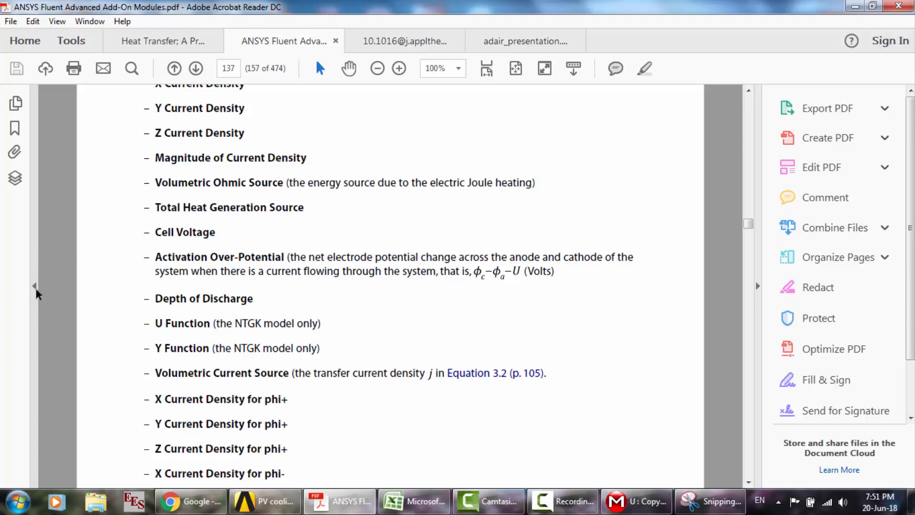
{"action": "left_click", "coordinate": [57, 21]}
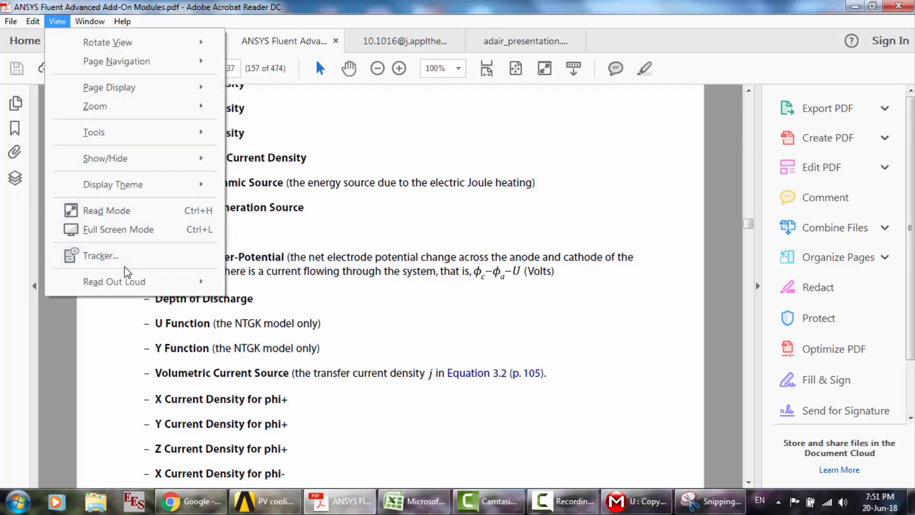
{"action": "left_click", "coordinate": [350, 168]}
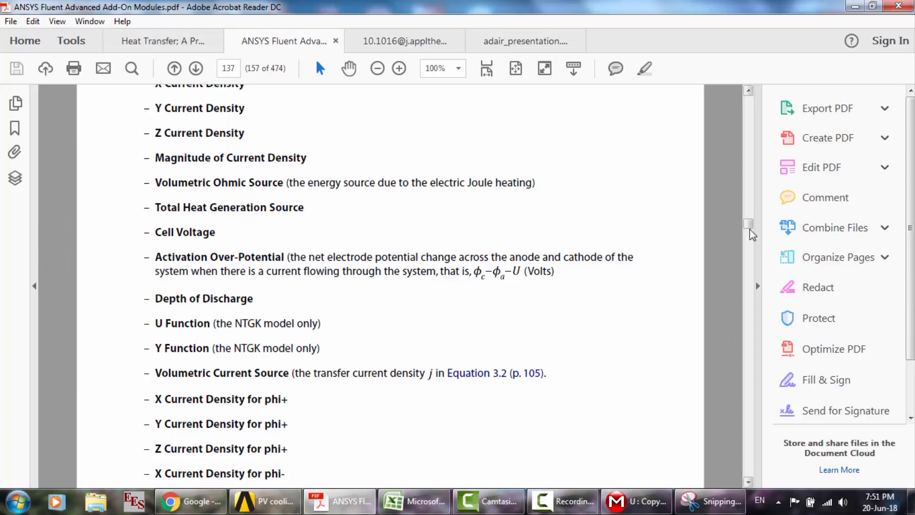
{"action": "left_click_drag", "start_coordinate": [750, 233], "coordinate": [756, 270]}
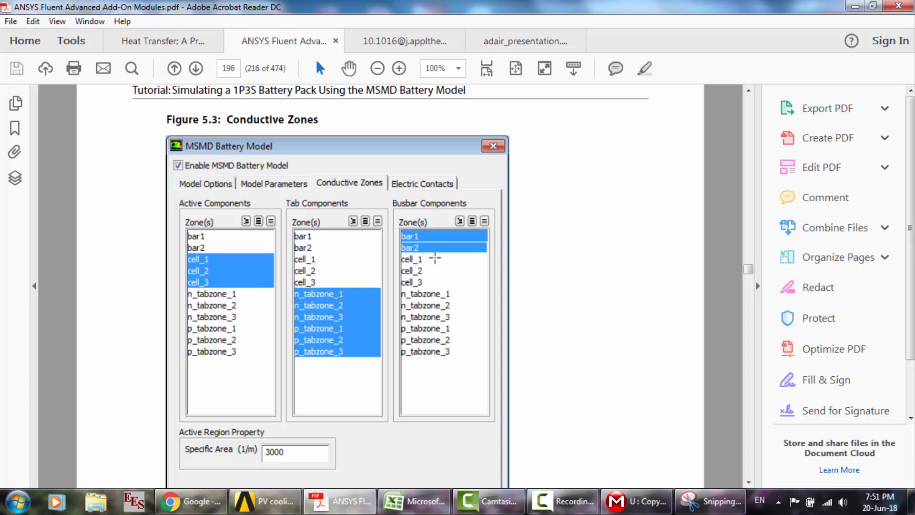
- Return to ANSYS Meshing and examine the solid bodies under Geometry one by one to see which pack part each represents
{"action": "left_click", "coordinate": [658, 509]}
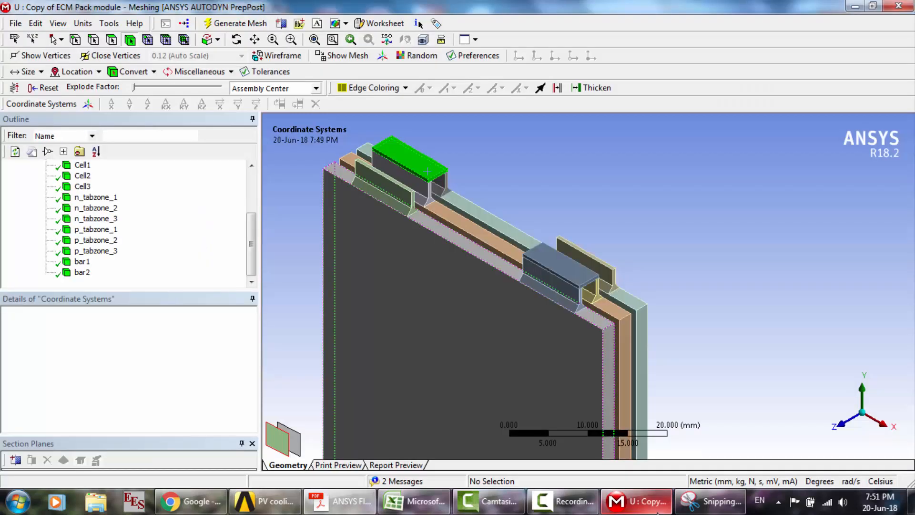
{"action": "left_click", "coordinate": [227, 182]}
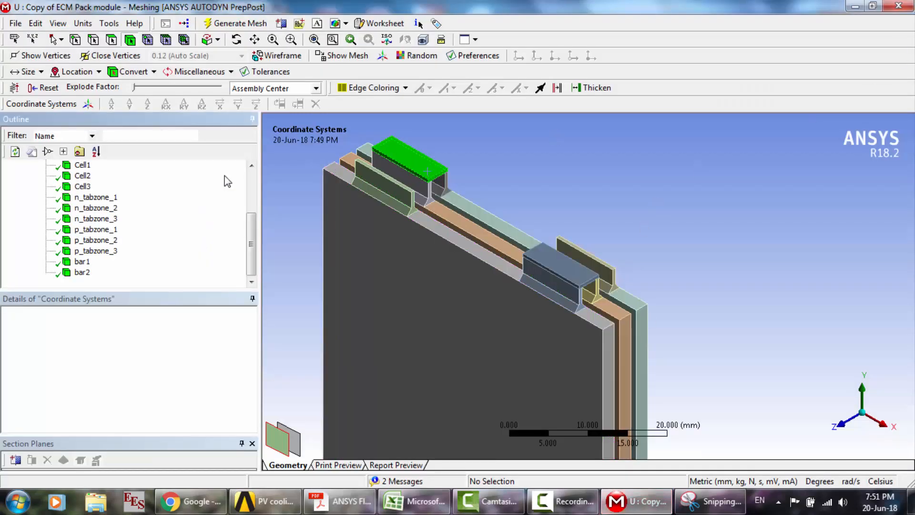
{"action": "scroll", "coordinate": [214, 181], "scroll_direction": "up", "scroll_amount": 3}
{"action": "left_click", "coordinate": [28, 186]}
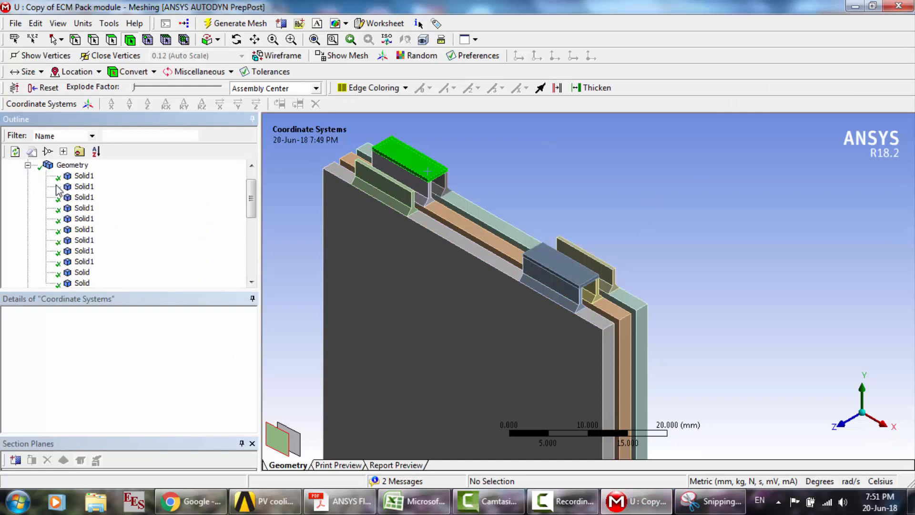
{"action": "left_click", "coordinate": [85, 176]}
{"action": "key", "text": "Down"}
{"action": "key", "text": "Down"}
{"action": "key", "text": "Down"}
{"action": "key", "text": "Down"}
{"action": "key", "text": "Down"}
{"action": "key", "text": "Down"}
{"action": "key", "text": "Down"}
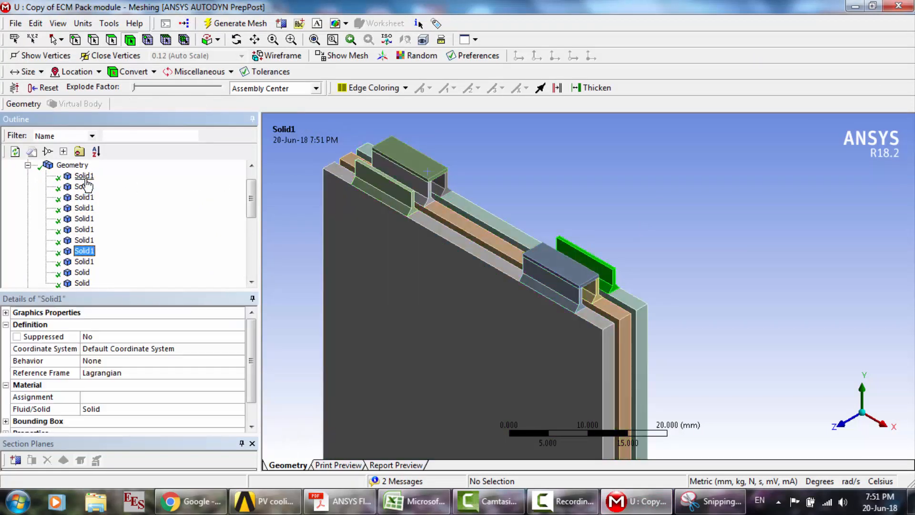
{"action": "key", "text": "Down"}
{"action": "key", "text": "Down"}
{"action": "key", "text": "Down"}
{"action": "key", "text": "Down"}
{"action": "key", "text": "Up"}
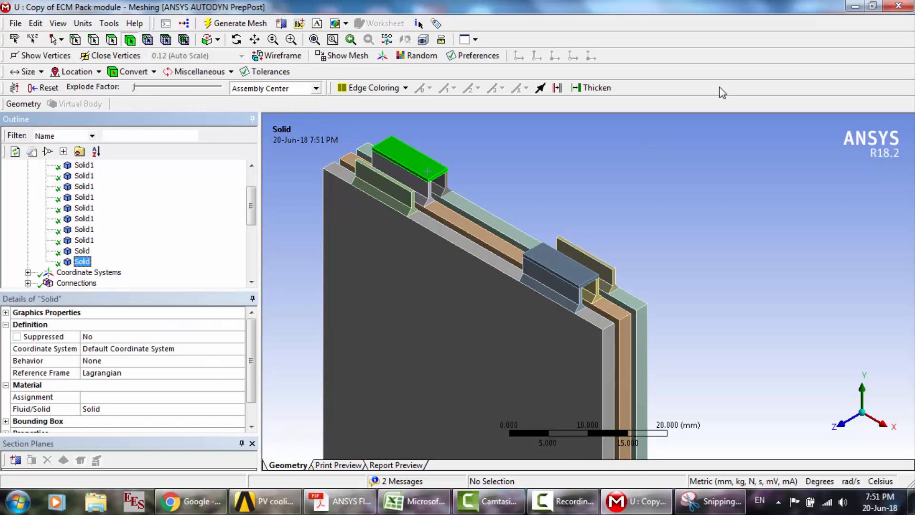
- Close Meshing, return to the Workbench project schematic and update the Mesh component of the Copy of ECM Pack module system
{"action": "left_click", "coordinate": [899, 7]}
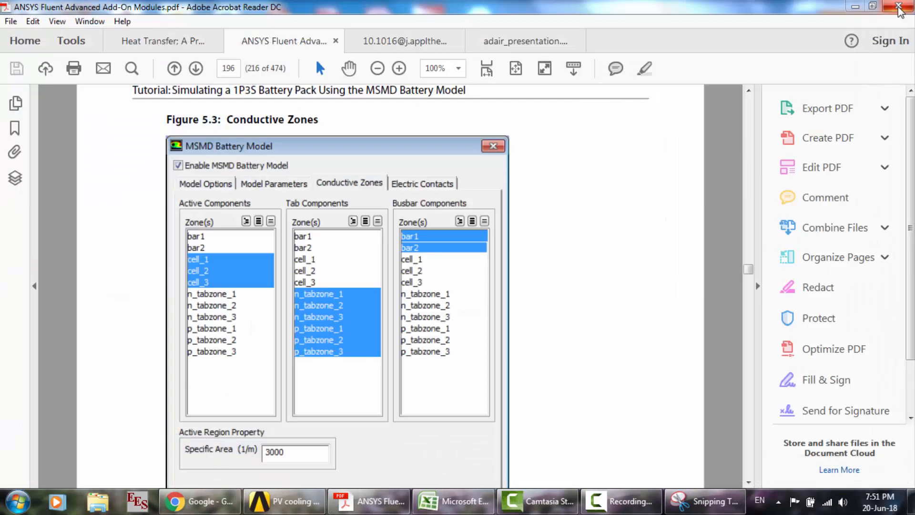
{"action": "left_click", "coordinate": [856, 6]}
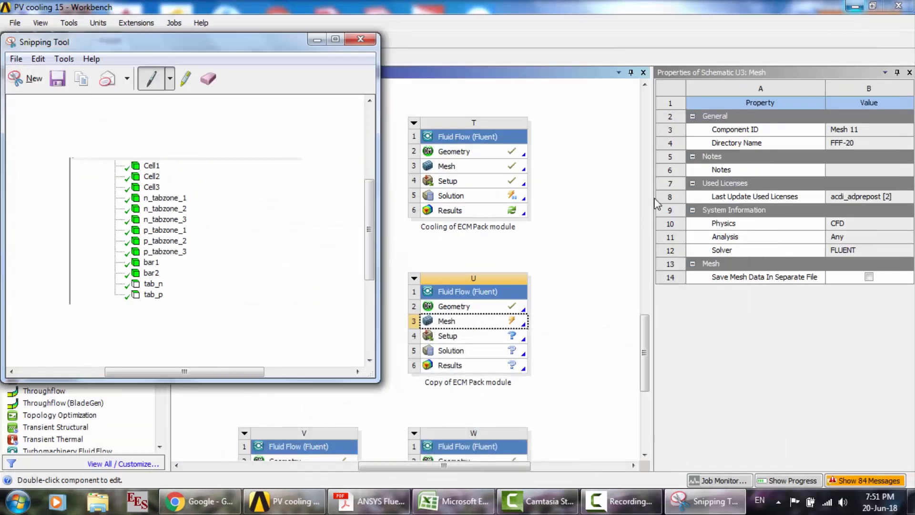
{"action": "left_click", "coordinate": [317, 40]}
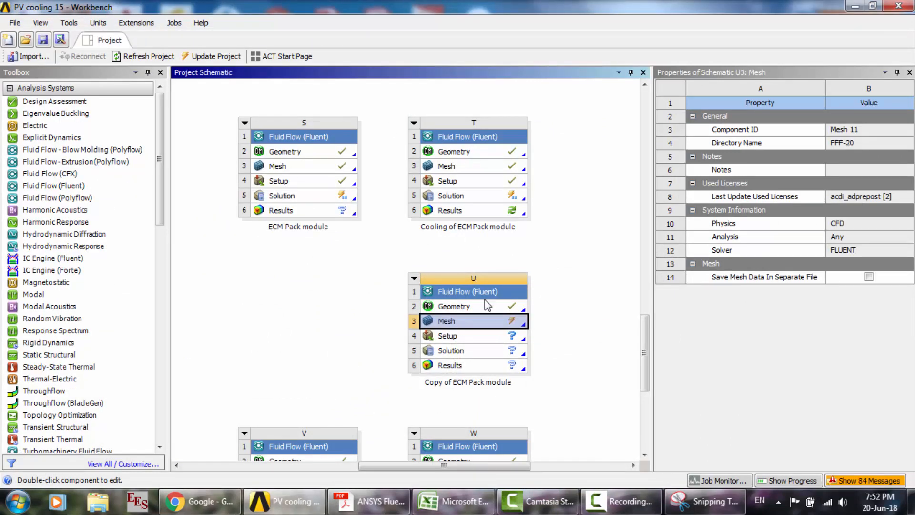
{"action": "right_click", "coordinate": [489, 328]}
{"action": "left_click", "coordinate": [512, 352]}
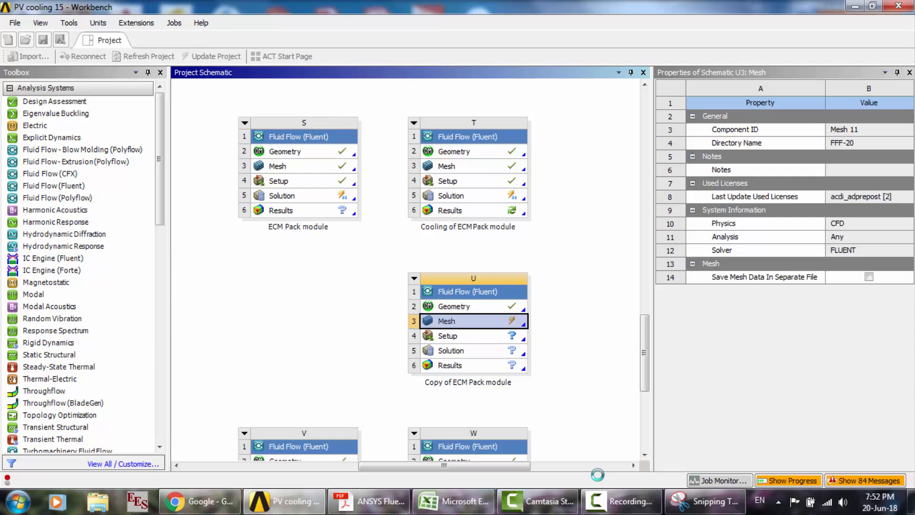
{"action": "left_click", "coordinate": [622, 501]}
{"action": "left_click", "coordinate": [851, 437]}
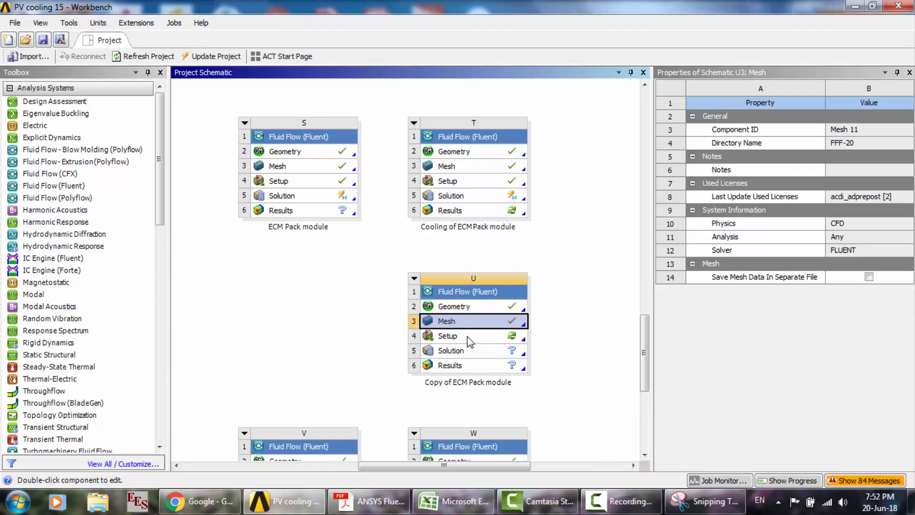
- Reset the Setup cell of the Copy of ECM Pack module system and accept the confirmation
{"action": "left_click", "coordinate": [468, 336]}
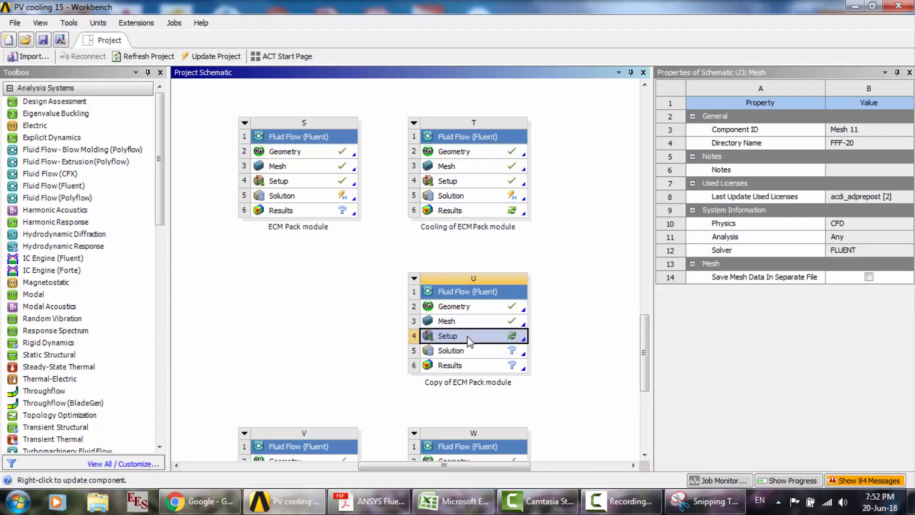
{"action": "right_click", "coordinate": [467, 336]}
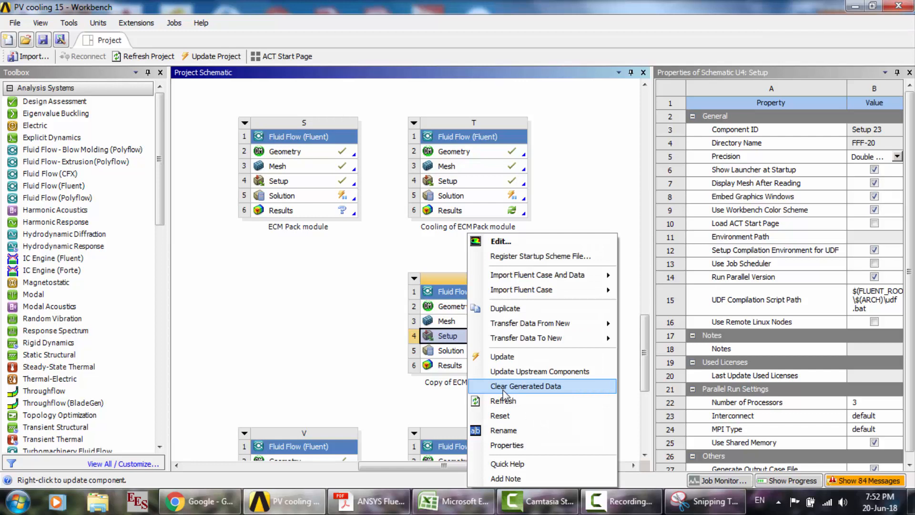
{"action": "left_click", "coordinate": [503, 415]}
{"action": "key", "text": "Return"}
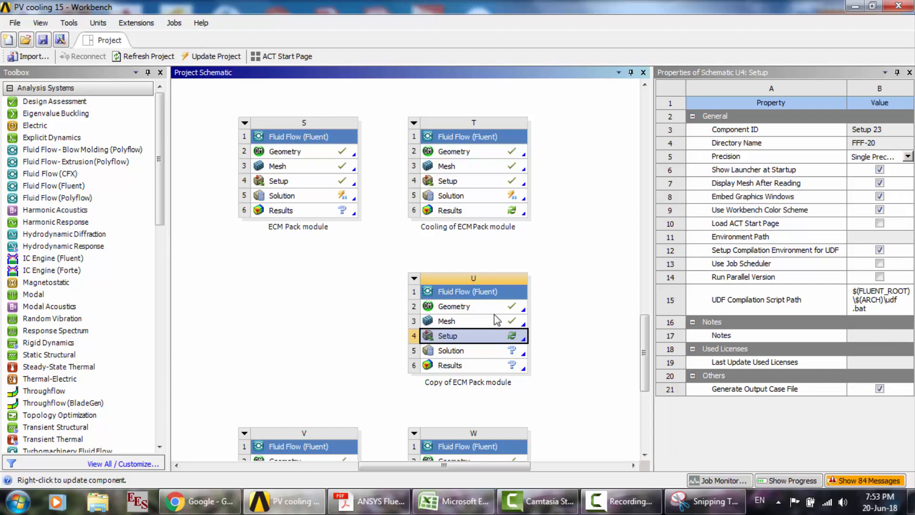
- Launch Fluent from the Copy of ECM Pack module's Setup cell with double precision and parallel processing on 3 processes
{"action": "double_click", "coordinate": [496, 341]}
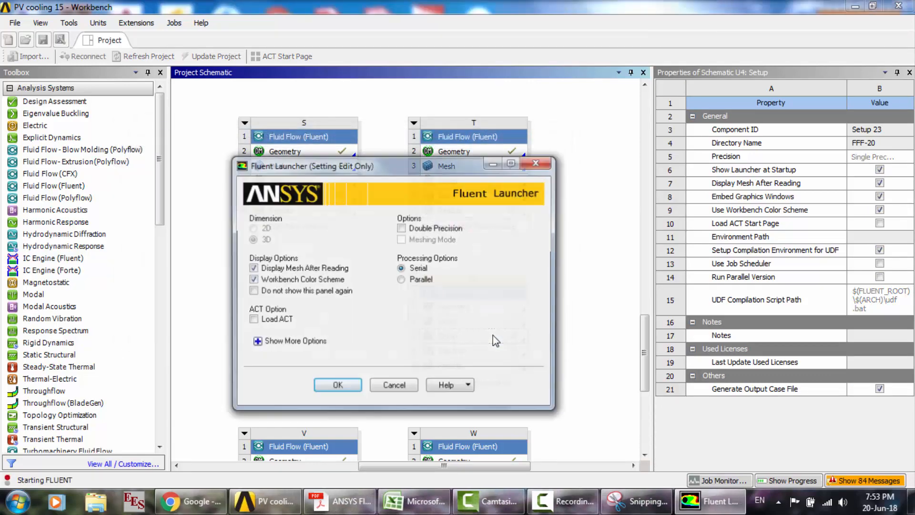
{"action": "left_click", "coordinate": [404, 229]}
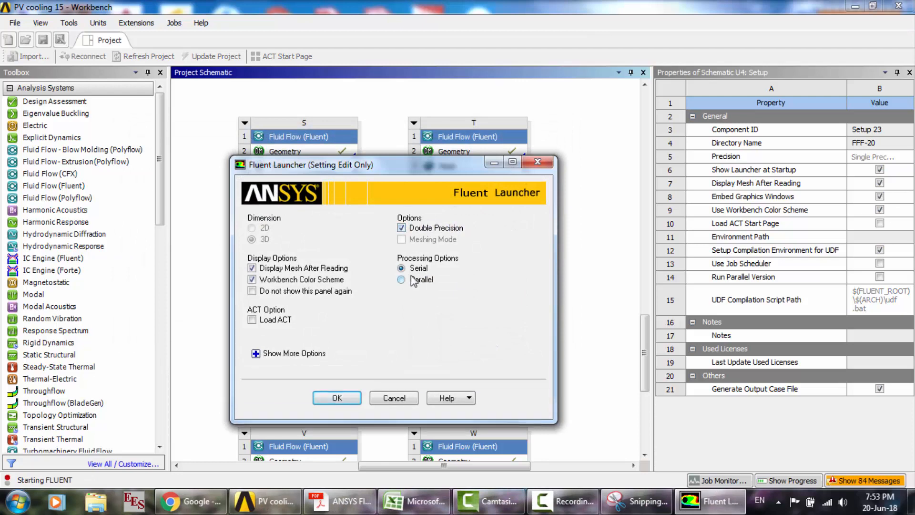
{"action": "left_click", "coordinate": [402, 280]}
{"action": "double_click", "coordinate": [438, 331]}
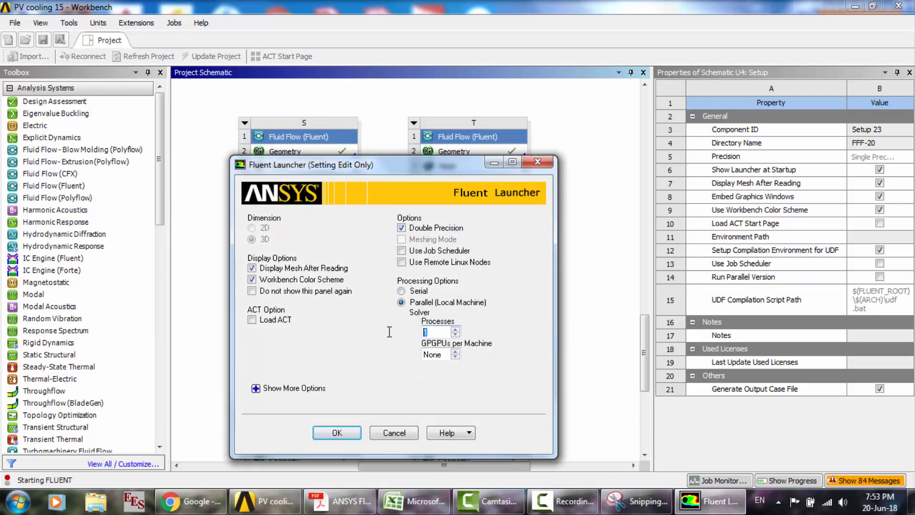
{"action": "type", "text": "3"}
{"action": "left_click", "coordinate": [350, 430]}
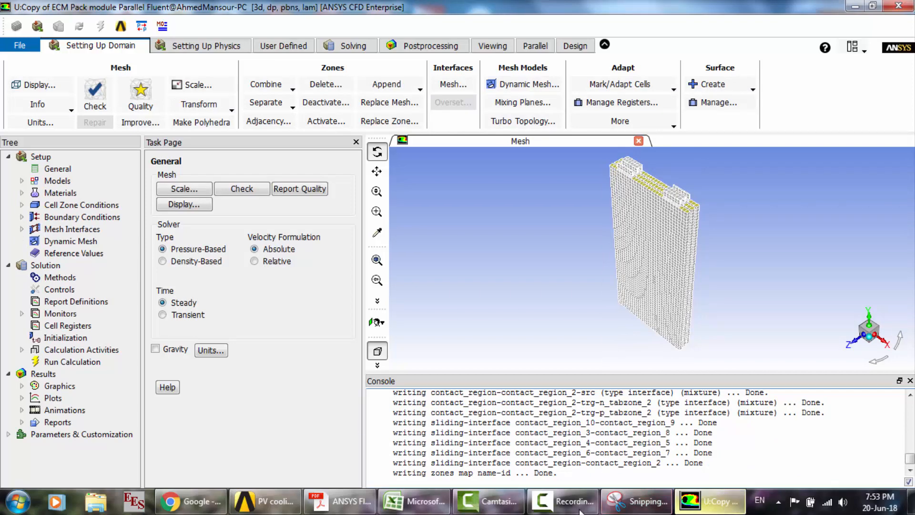
{"action": "left_click", "coordinate": [564, 509]}
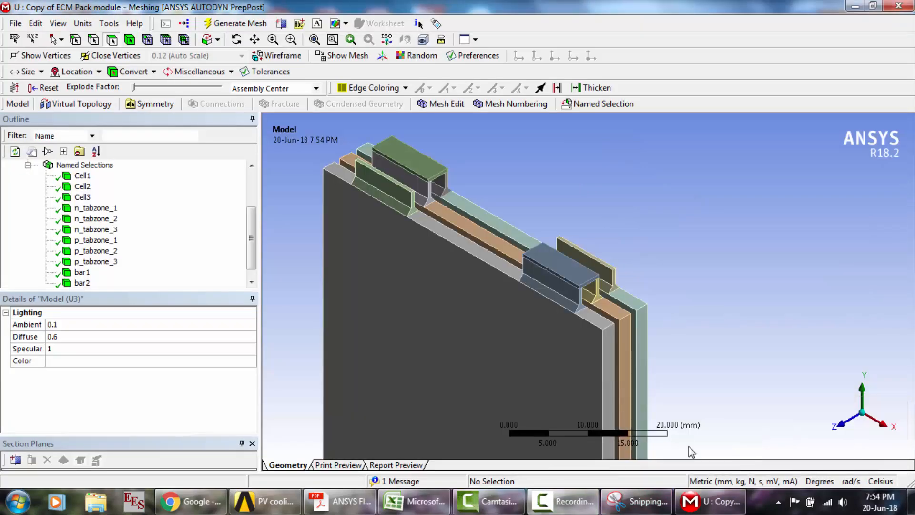
- Review the named-selection list in the Snipping Tool capture, and check which tab body p_tabzone_2 covers in the Meshing model
{"action": "left_click", "coordinate": [639, 501]}
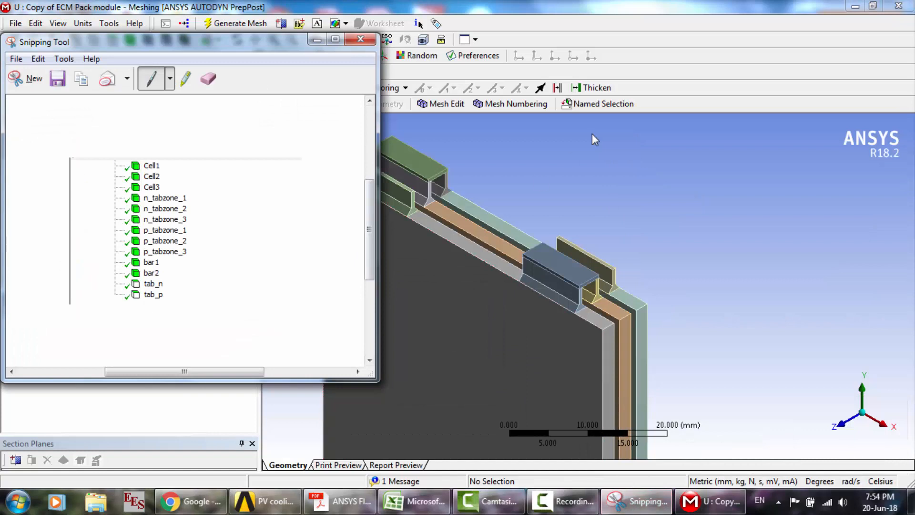
{"action": "left_click", "coordinate": [641, 183]}
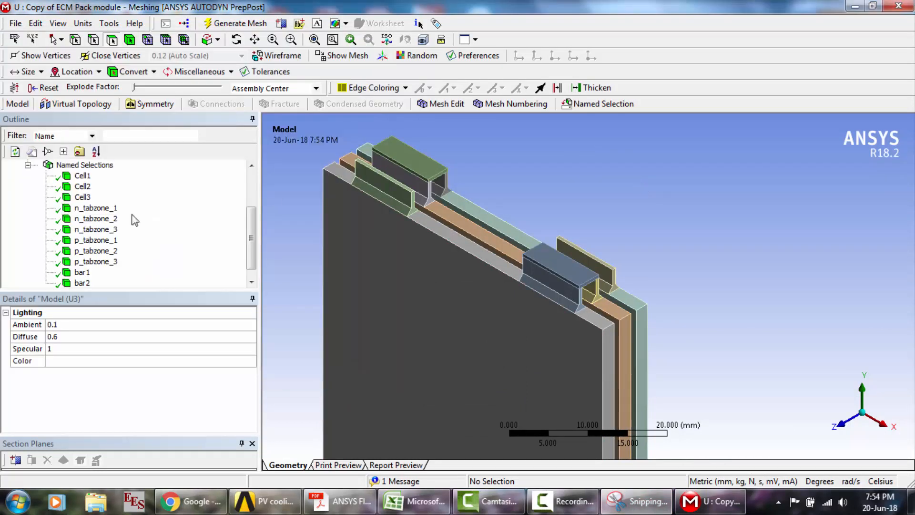
{"action": "left_click", "coordinate": [88, 251]}
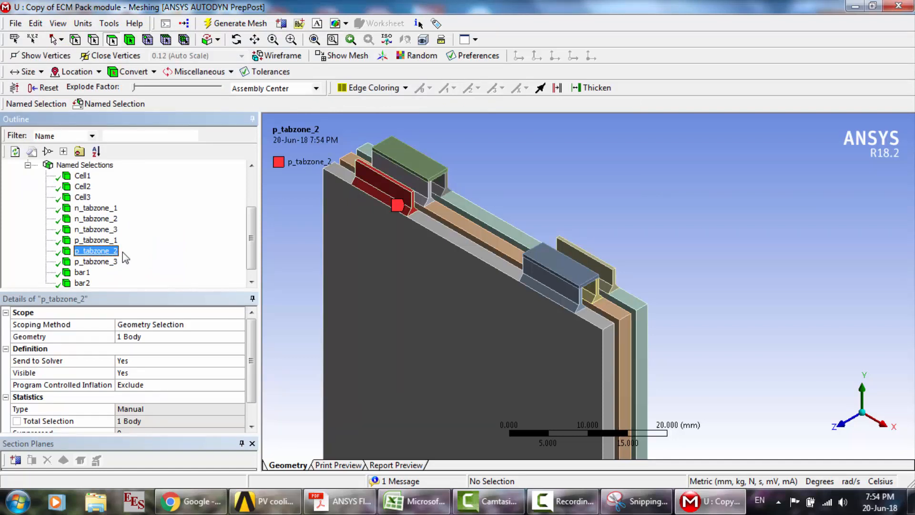
{"action": "left_click", "coordinate": [129, 40]}
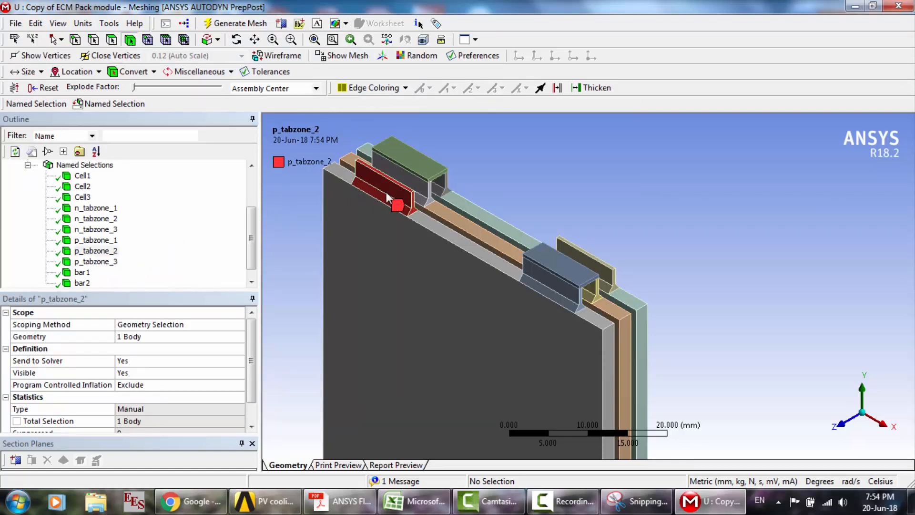
{"action": "left_click", "coordinate": [397, 188]}
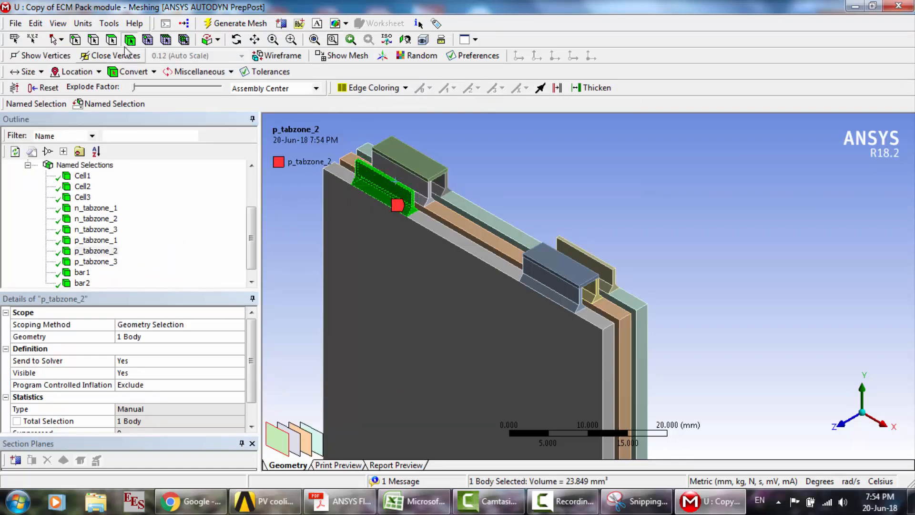
- Create a named selection called tab_p from the top face of the free p_tabzone_2 tab
{"action": "left_click", "coordinate": [111, 40]}
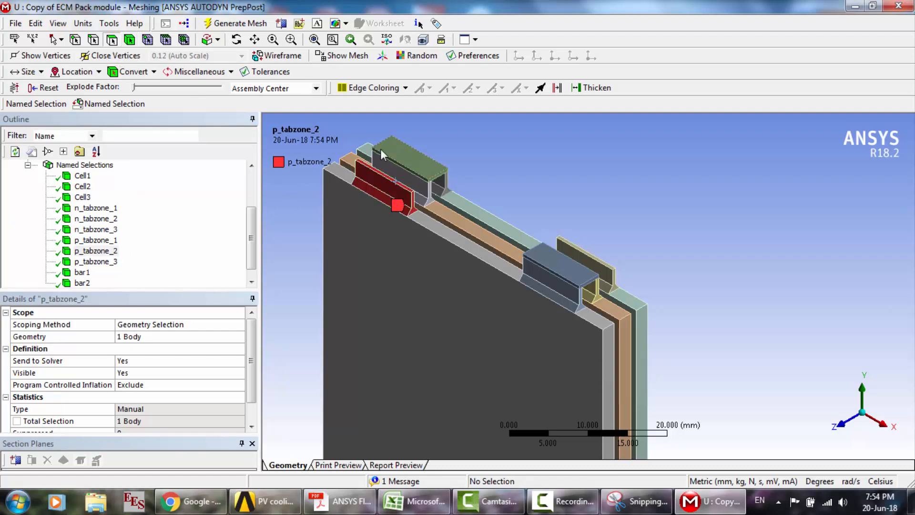
{"action": "left_click", "coordinate": [397, 186]}
{"action": "right_click", "coordinate": [397, 186]}
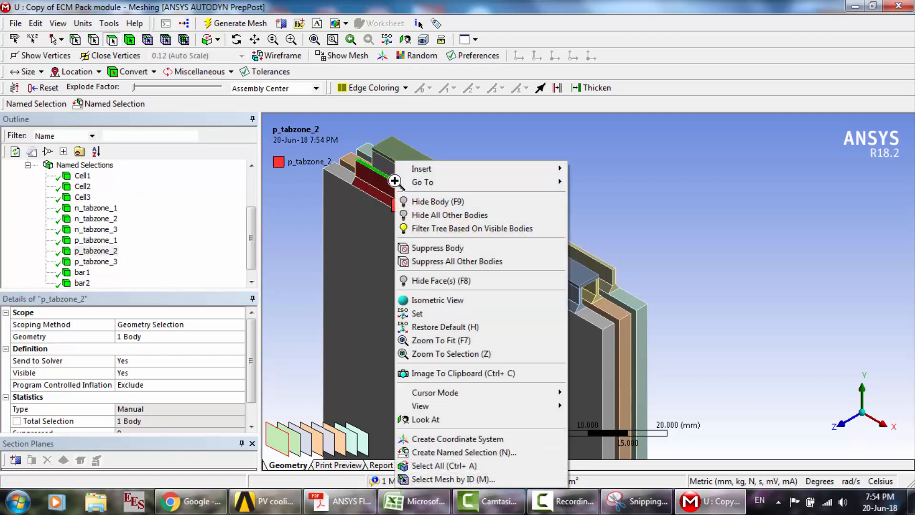
{"action": "left_click", "coordinate": [457, 452]}
{"action": "type", "text": "tab"}
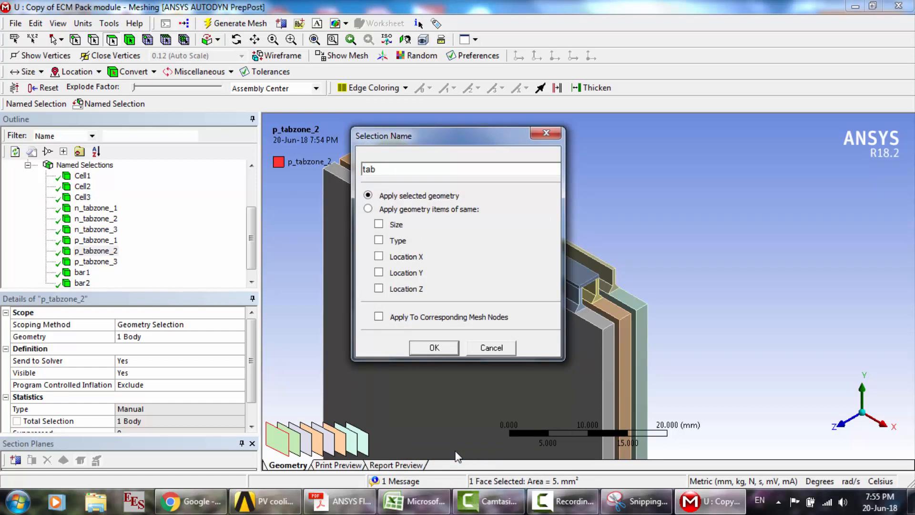
{"action": "type", "text": "_p"}
{"action": "key", "text": "Return"}
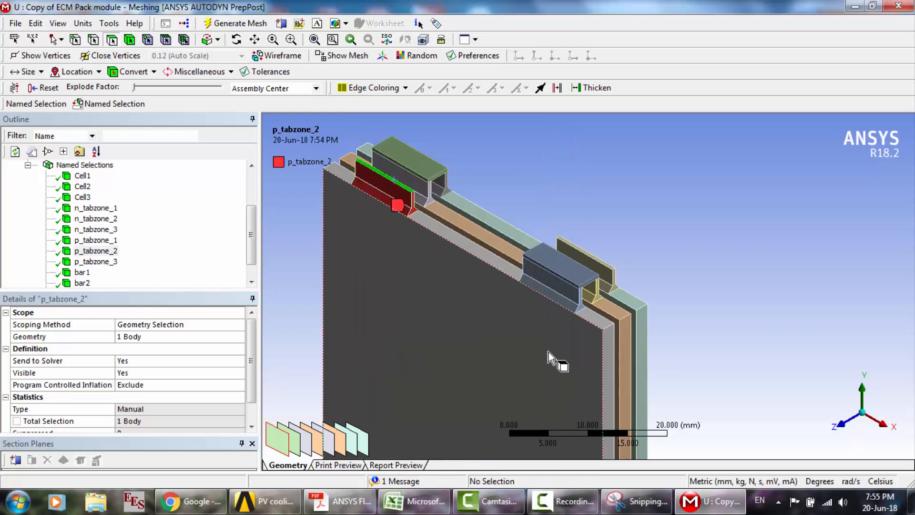
- Create a named selection called tab_n from the top face of the free tab on the rearmost cell
{"action": "left_click", "coordinate": [596, 260]}
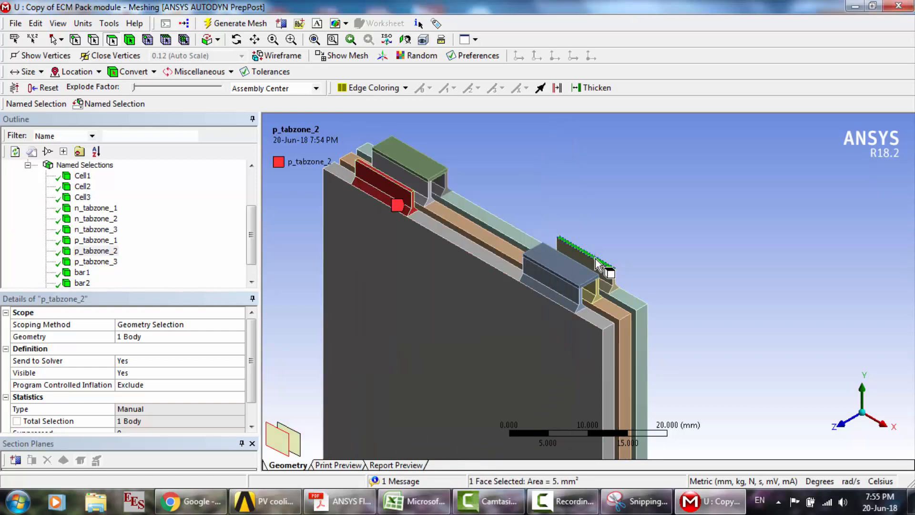
{"action": "right_click", "coordinate": [596, 260]}
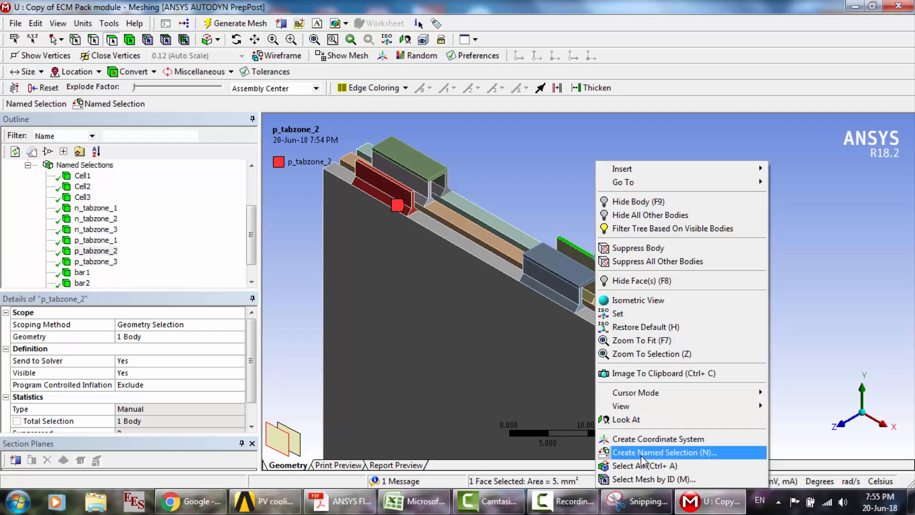
{"action": "left_click", "coordinate": [658, 452]}
{"action": "type", "text": "tab_n"}
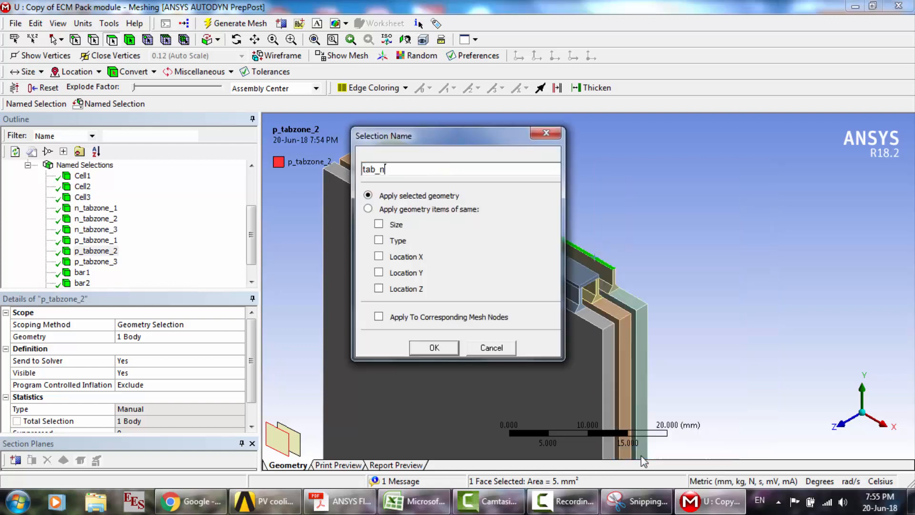
{"action": "key", "text": "Return"}
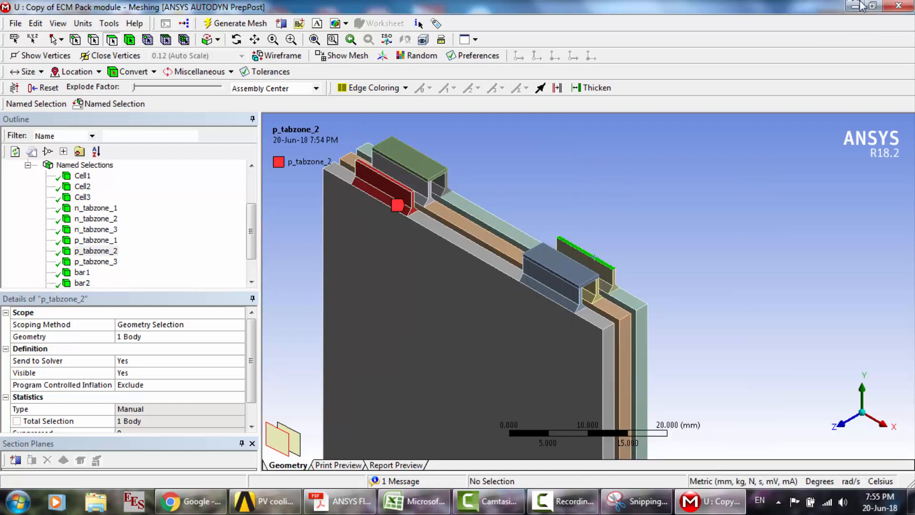
- Close Meshing and update the Mesh cell of the Copy of ECM Pack module system in Workbench
{"action": "left_click", "coordinate": [898, 6]}
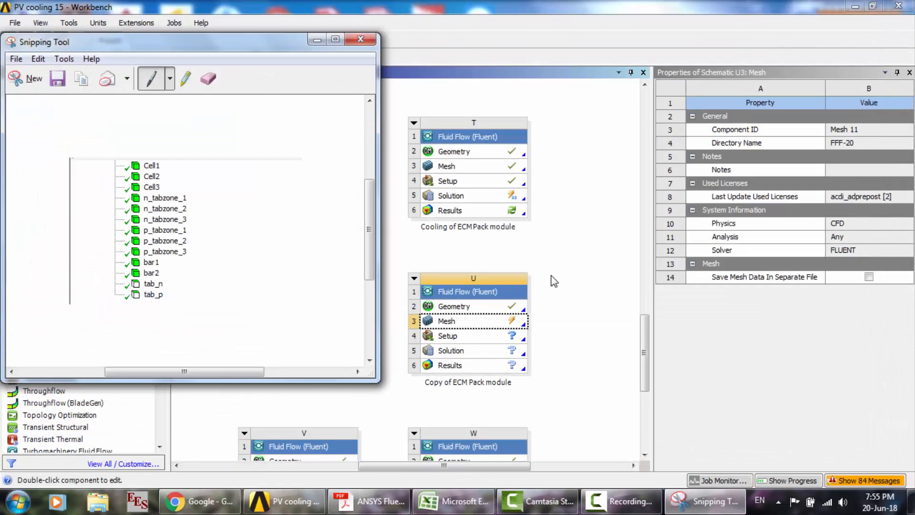
{"action": "left_click", "coordinate": [551, 276]}
{"action": "left_click", "coordinate": [486, 329]}
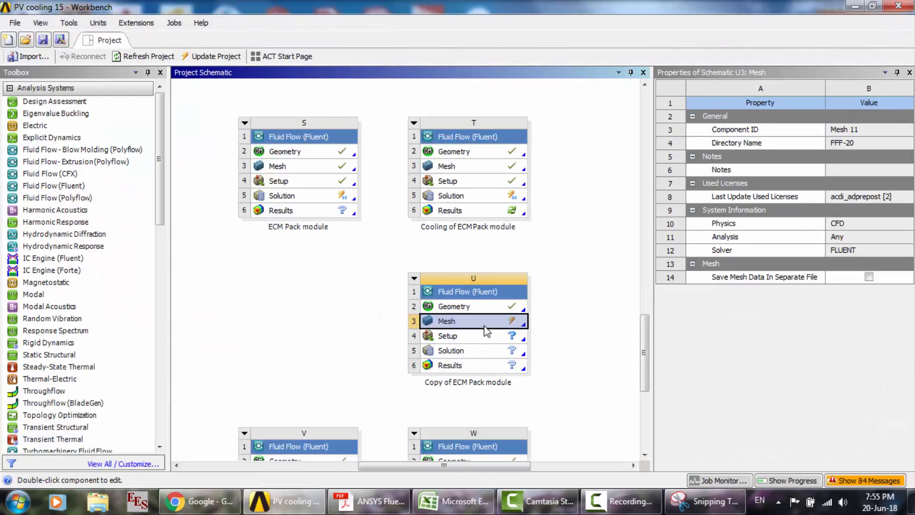
{"action": "right_click", "coordinate": [486, 328]}
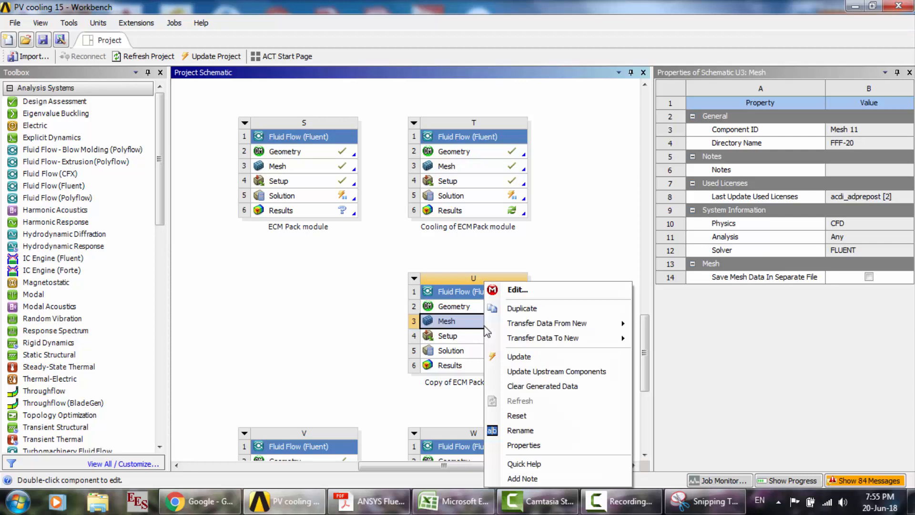
{"action": "left_click", "coordinate": [541, 357]}
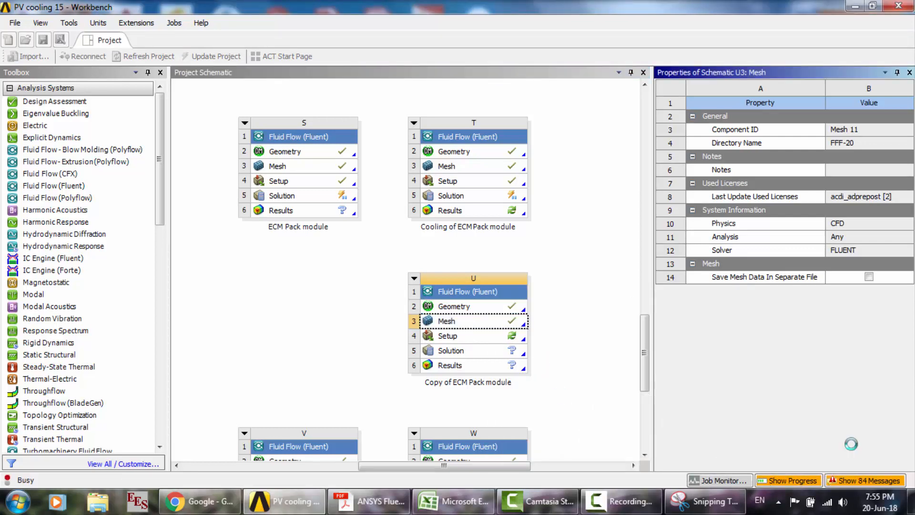
- Reset the Copy of ECM Pack module's Setup cell after the mesh update, accepting the confirmation
{"action": "left_click", "coordinate": [486, 336]}
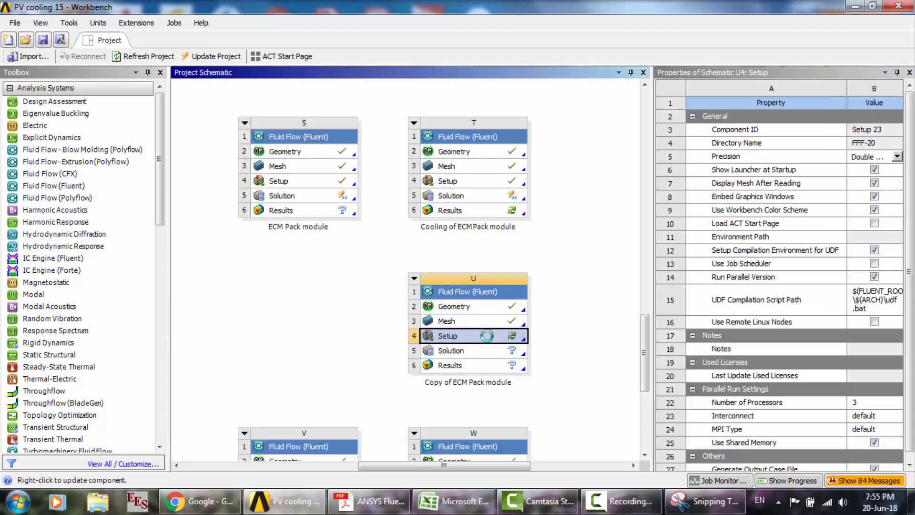
{"action": "right_click", "coordinate": [488, 340]}
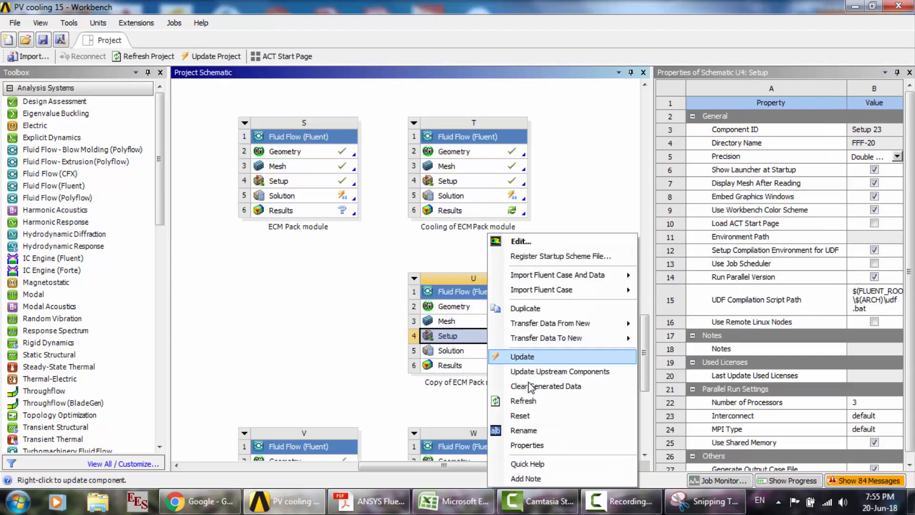
{"action": "left_click", "coordinate": [531, 420]}
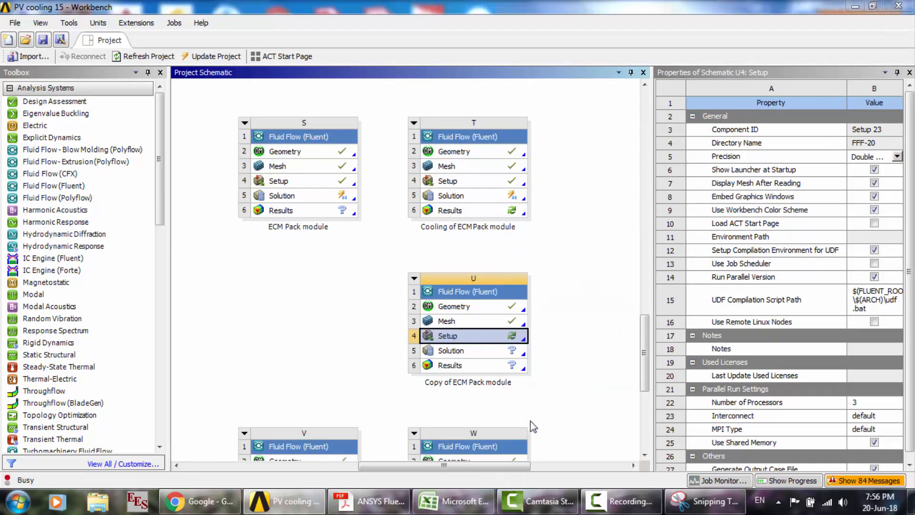
{"action": "key", "text": "Return"}
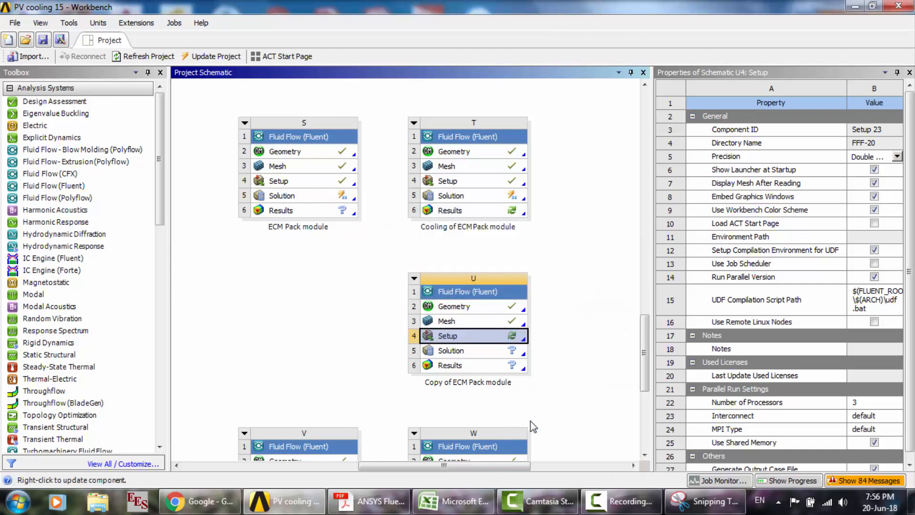
- Open the reset Setup cell in Fluent using double precision and parallel processing with 3 processes
{"action": "double_click", "coordinate": [493, 336]}
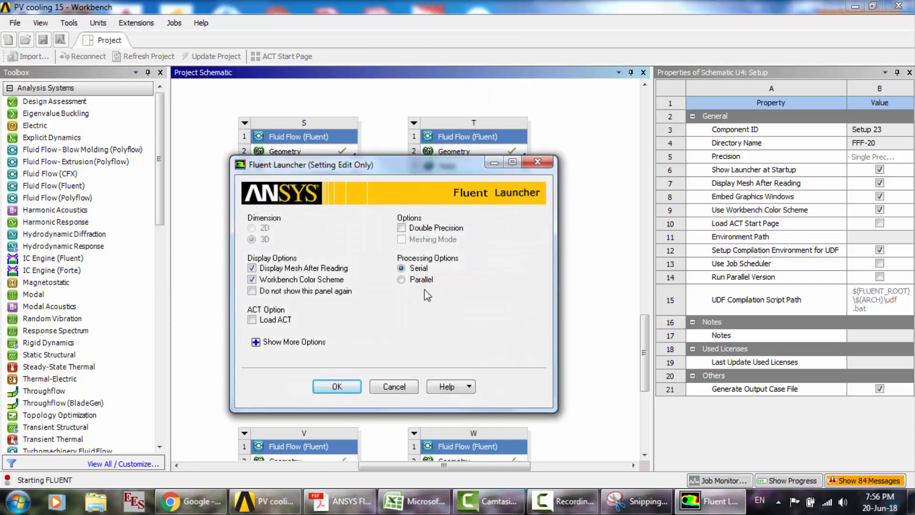
{"action": "left_click", "coordinate": [418, 282]}
{"action": "left_click", "coordinate": [409, 233]}
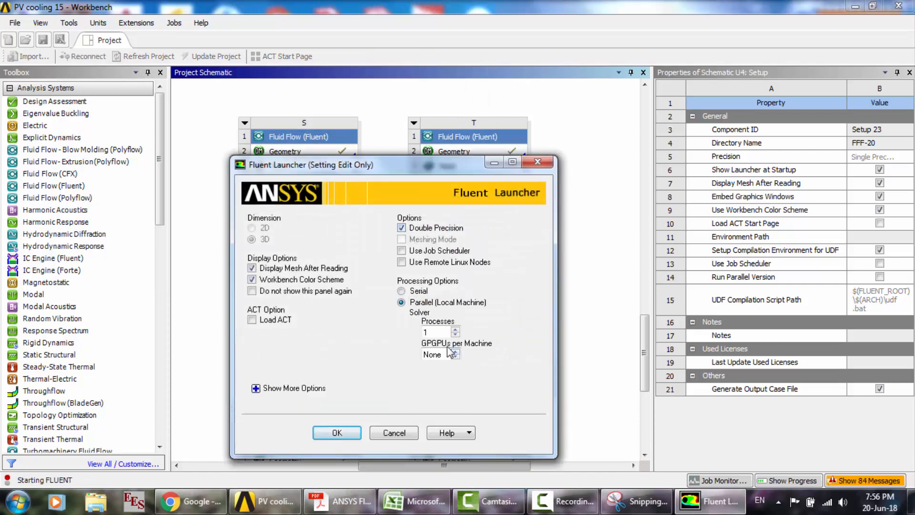
{"action": "left_click_drag", "start_coordinate": [439, 332], "coordinate": [374, 329]}
{"action": "left_click", "coordinate": [337, 433]}
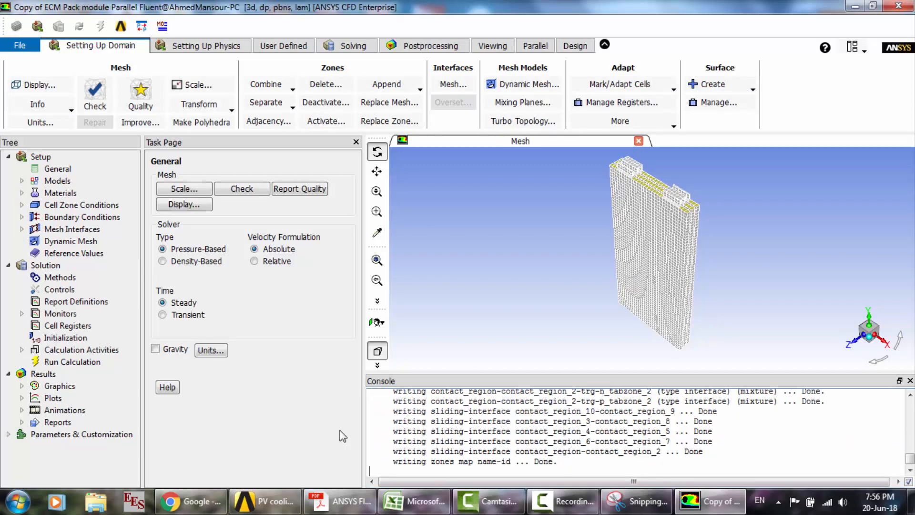
- Load add-on module 8, the Dual-Potential MSMD Battery Model, with the console command define models addon-module
{"action": "type", "text": "define"}
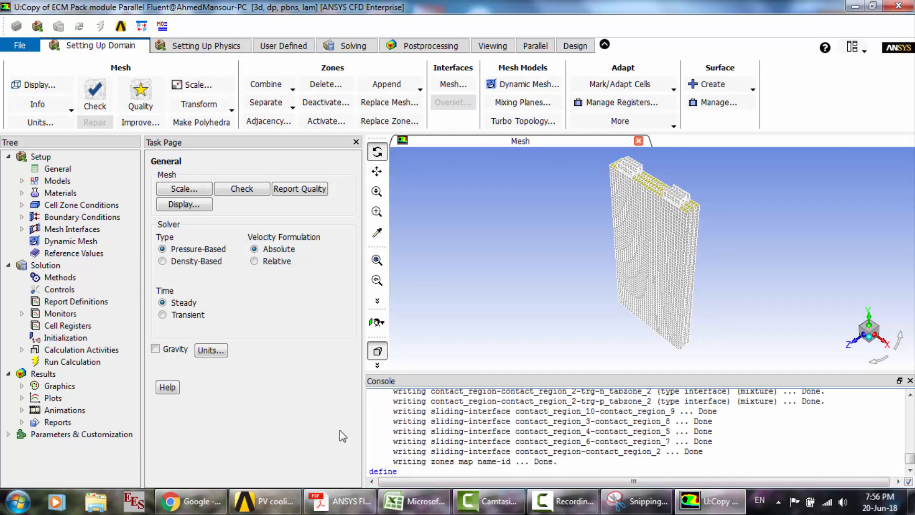
{"action": "type", "text": " models addon-module"}
{"action": "key", "text": "Return"}
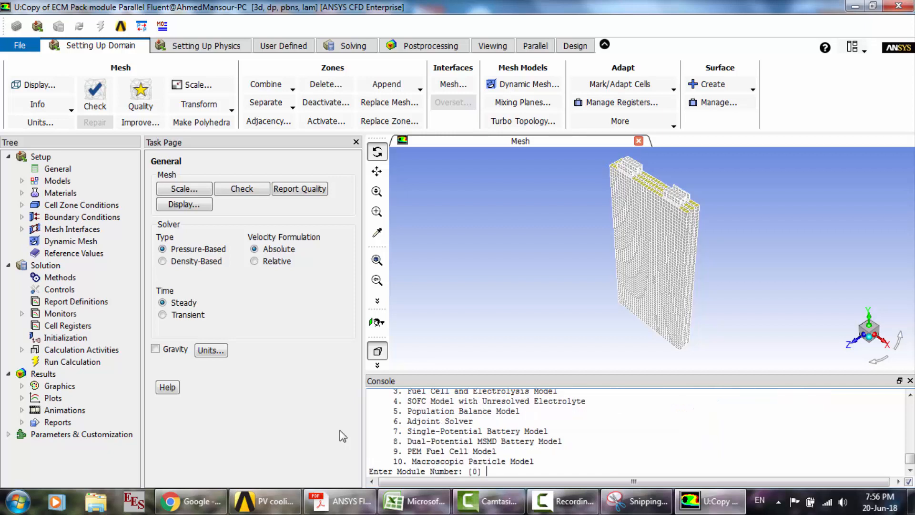
{"action": "type", "text": "8"}
{"action": "key", "text": "Return"}
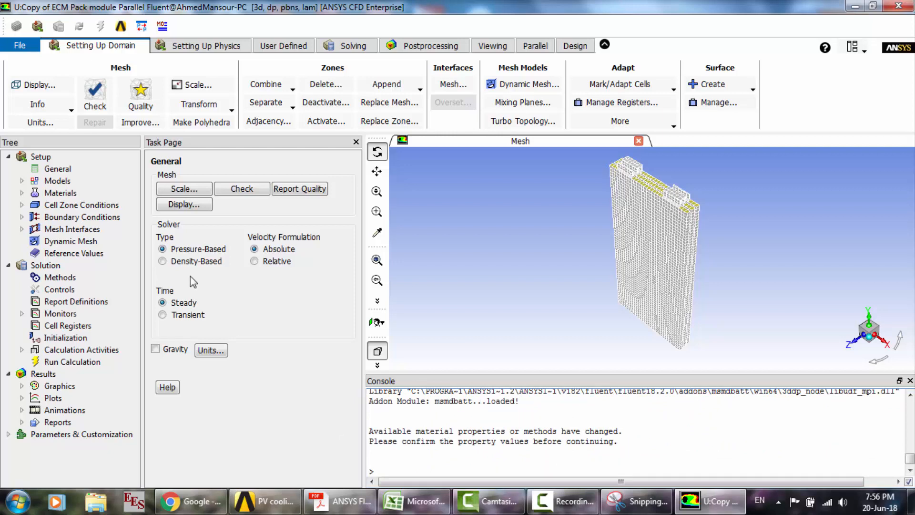
- Enable the MSMD Battery Model and set its solution option to Specified System Power with 200 W
{"action": "left_click", "coordinate": [57, 181]}
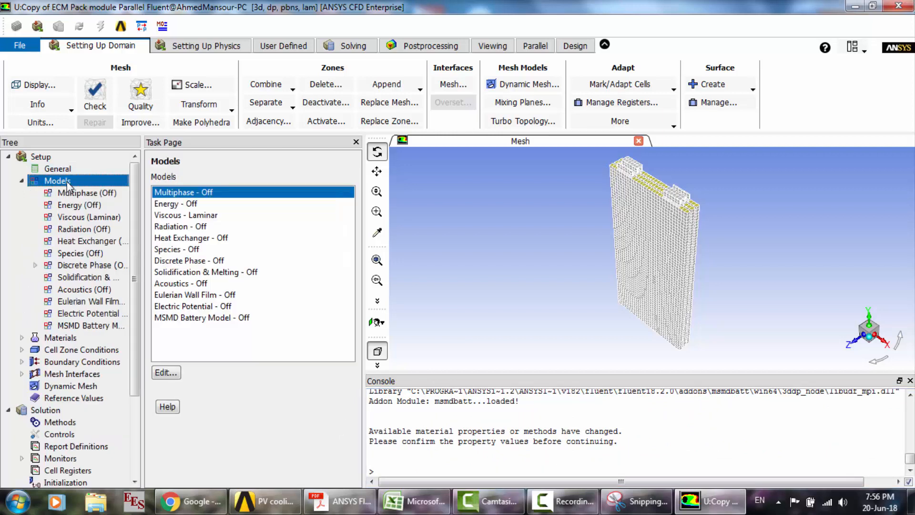
{"action": "left_click", "coordinate": [220, 320]}
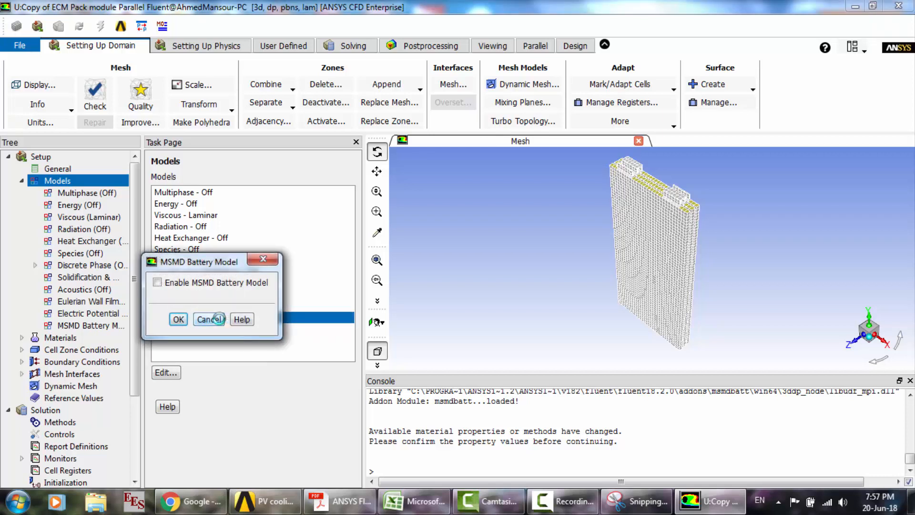
{"action": "left_click", "coordinate": [179, 284]}
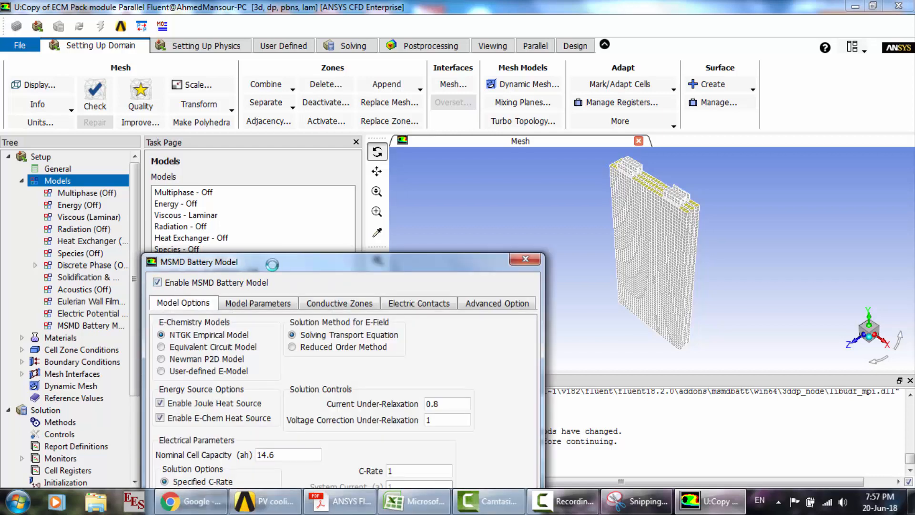
{"action": "left_click_drag", "start_coordinate": [273, 267], "coordinate": [306, 119]}
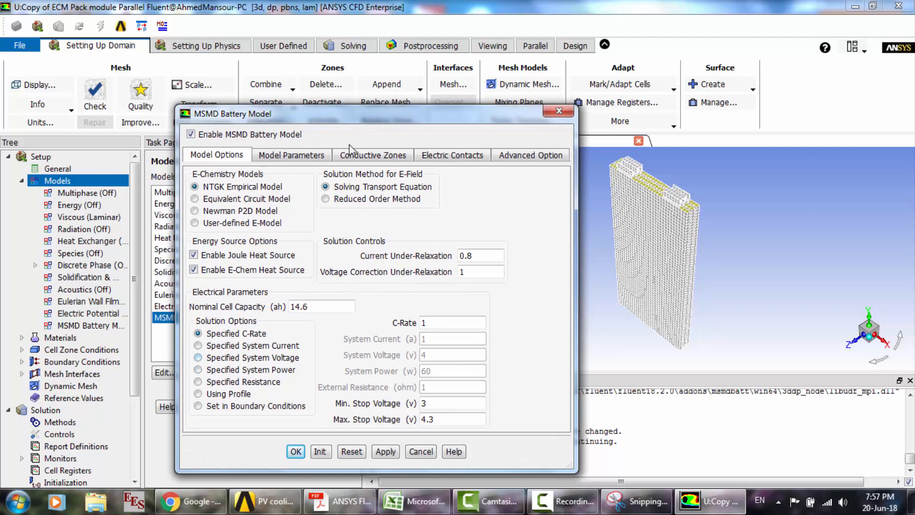
{"action": "left_click", "coordinate": [260, 370]}
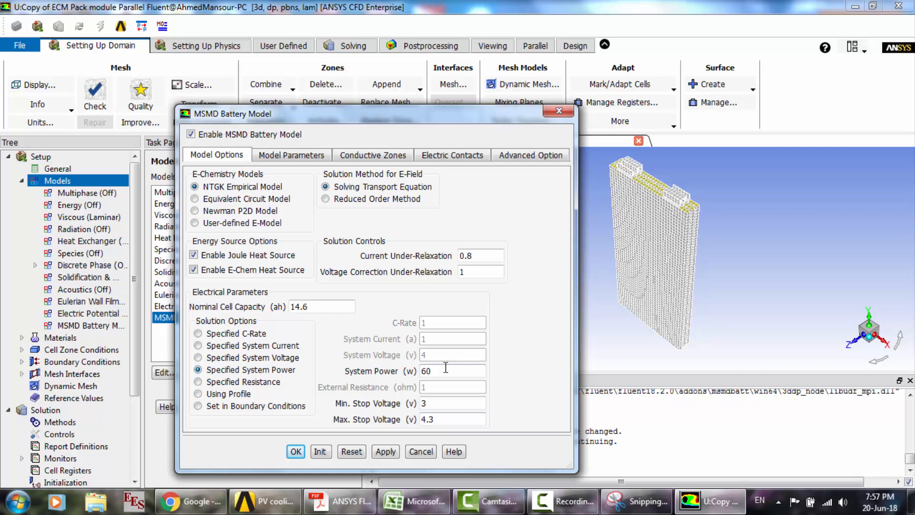
{"action": "left_click_drag", "start_coordinate": [448, 371], "coordinate": [390, 366]}
{"action": "type", "text": "200"}
- Assign cell1 to cell3 as active components, all six n_tabzone and p_tabzone zones as tab components, and bar1 and bar2 as busbars
{"action": "left_click", "coordinate": [294, 154]}
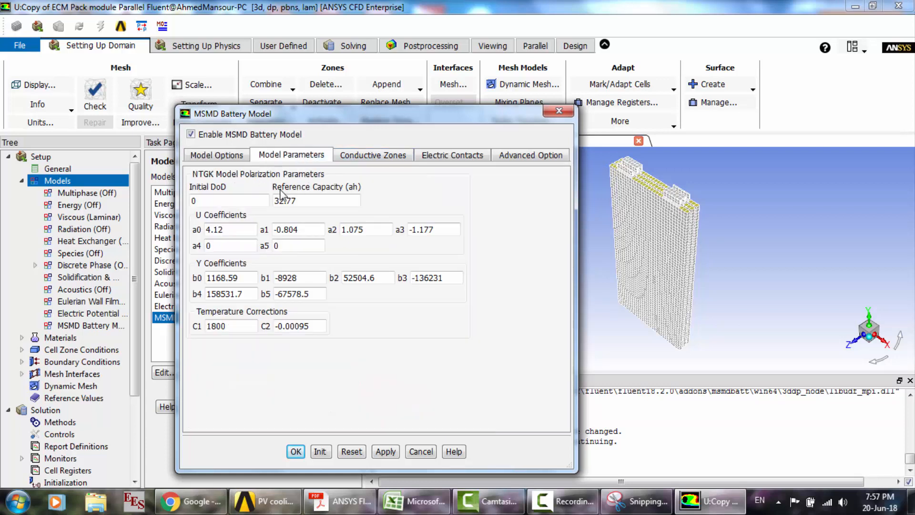
{"action": "left_click", "coordinate": [357, 156]}
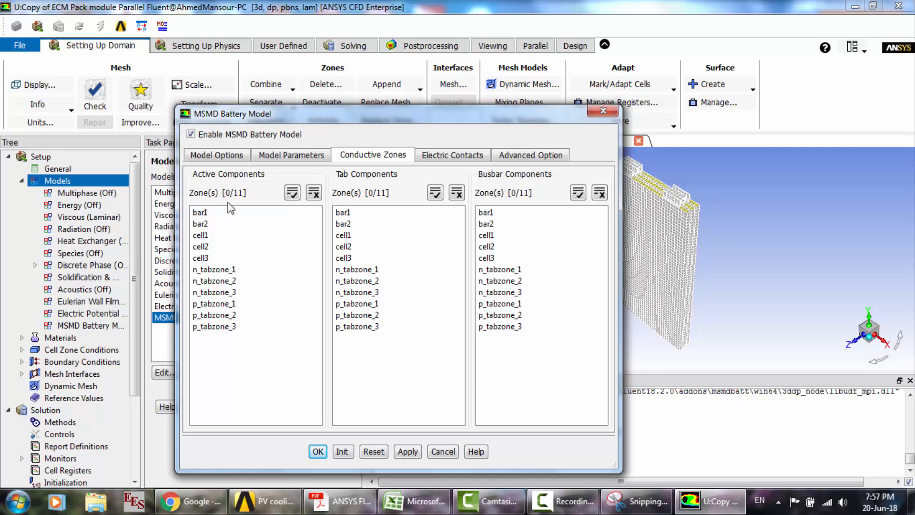
{"action": "left_click_drag", "start_coordinate": [212, 236], "coordinate": [214, 260]}
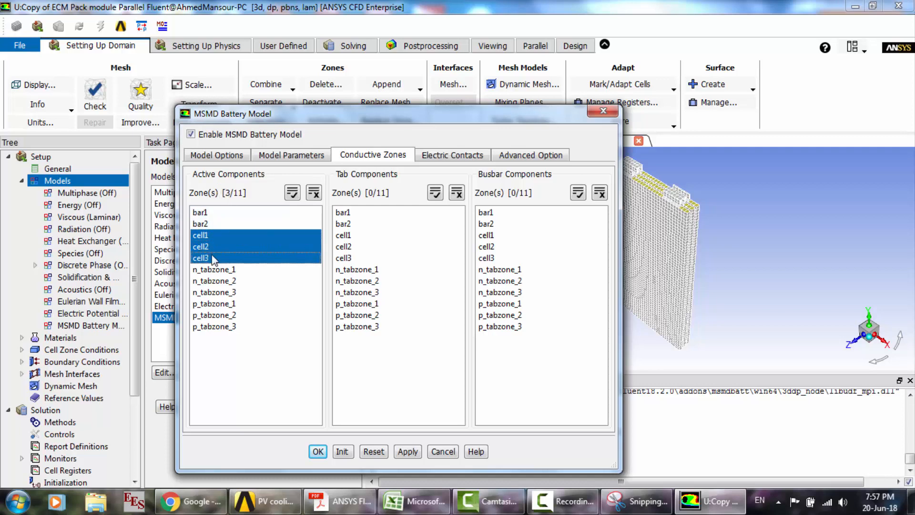
{"action": "left_click", "coordinate": [366, 272]}
{"action": "left_click_drag", "start_coordinate": [368, 277], "coordinate": [374, 345]}
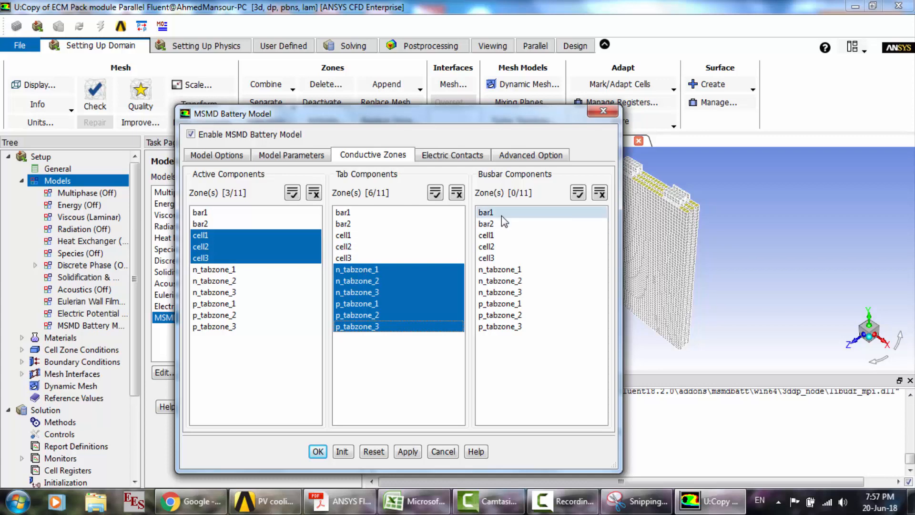
{"action": "left_click_drag", "start_coordinate": [501, 216], "coordinate": [501, 226]}
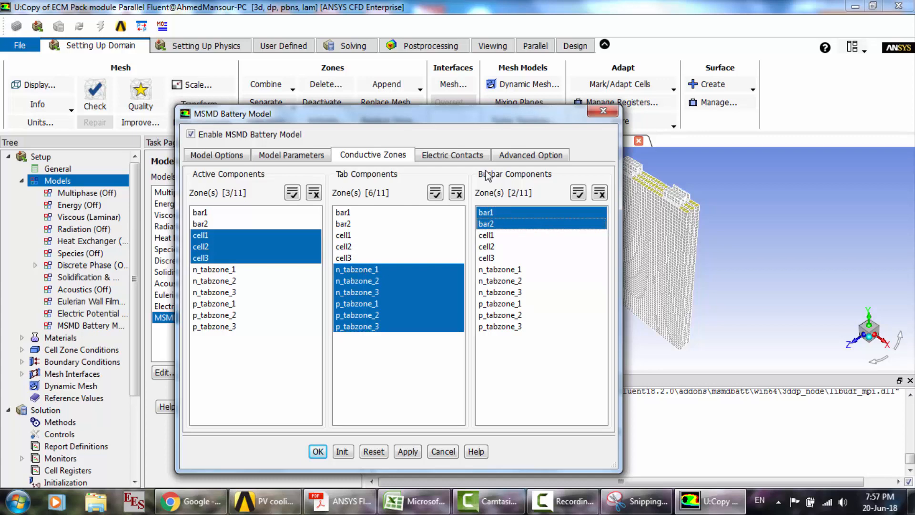
- Set the battery model's external connectors to tab_n for the negative tab and tab_p for the positive tab
{"action": "left_click", "coordinate": [452, 155]}
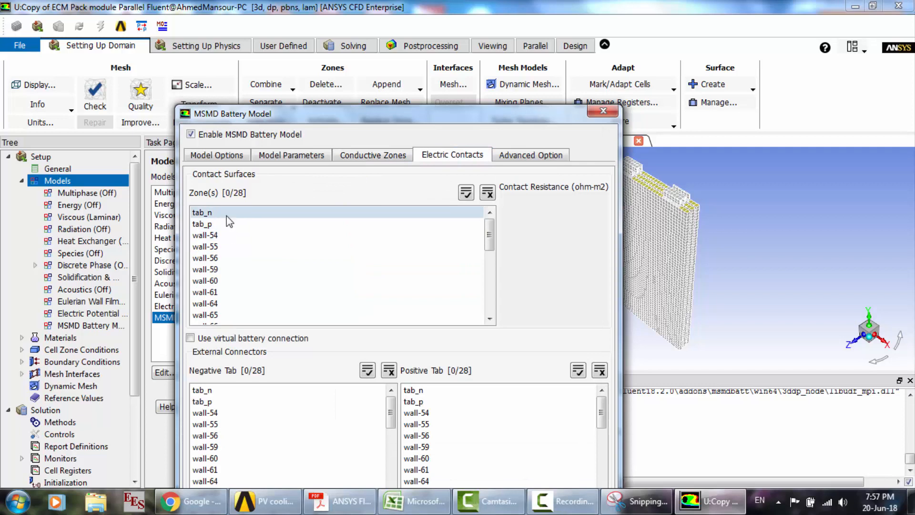
{"action": "left_click", "coordinate": [209, 390]}
{"action": "left_click", "coordinate": [419, 402]}
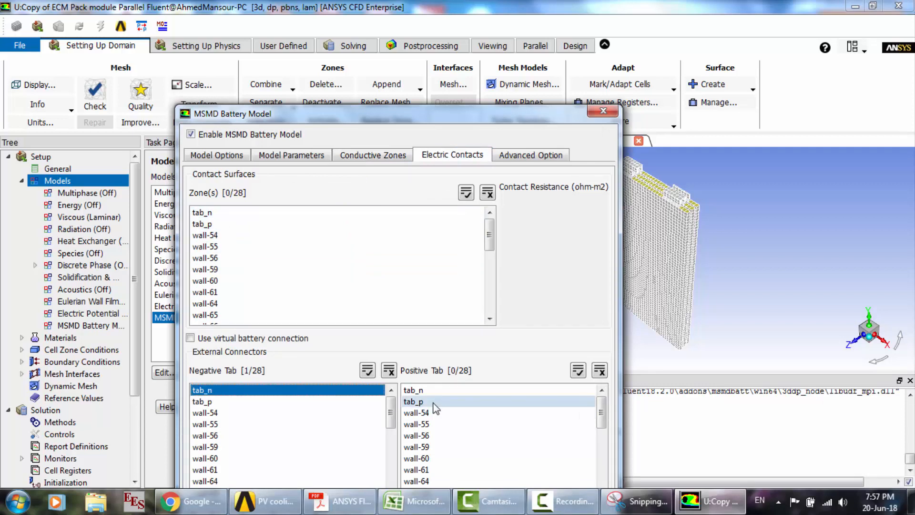
- Print the battery system connection information and examine the serial and parallel cell connections reported in the console
{"action": "left_click_drag", "start_coordinate": [512, 113], "coordinate": [398, 29]}
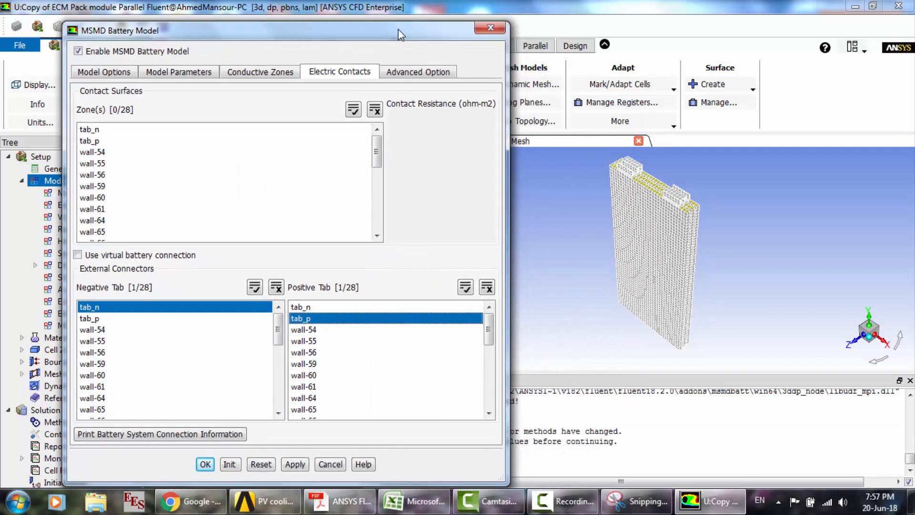
{"action": "left_click", "coordinate": [190, 437]}
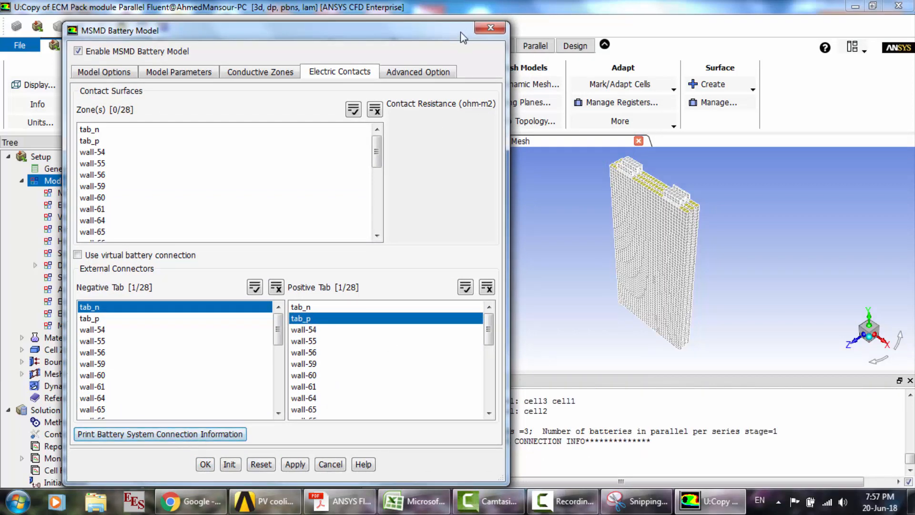
{"action": "left_click_drag", "start_coordinate": [460, 32], "coordinate": [332, 39]}
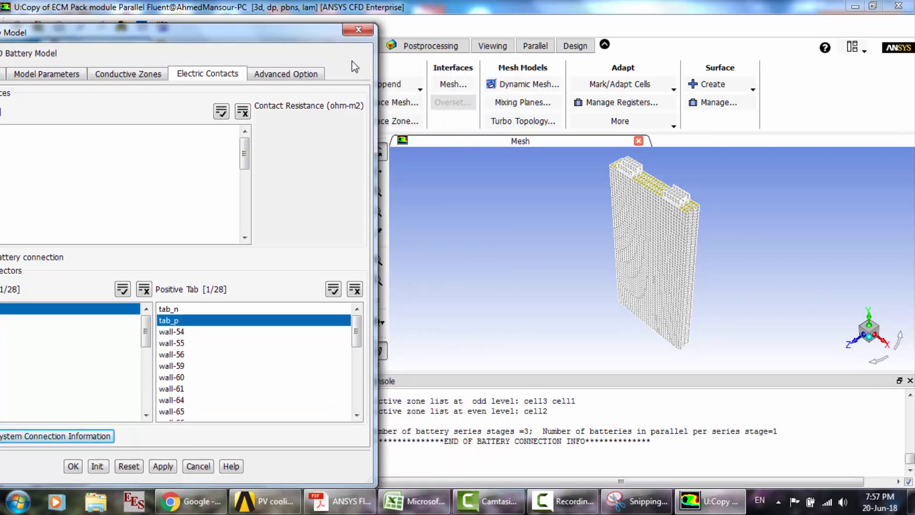
{"action": "left_click", "coordinate": [552, 441]}
{"action": "scroll", "coordinate": [552, 443], "scroll_direction": "up", "scroll_amount": 3}
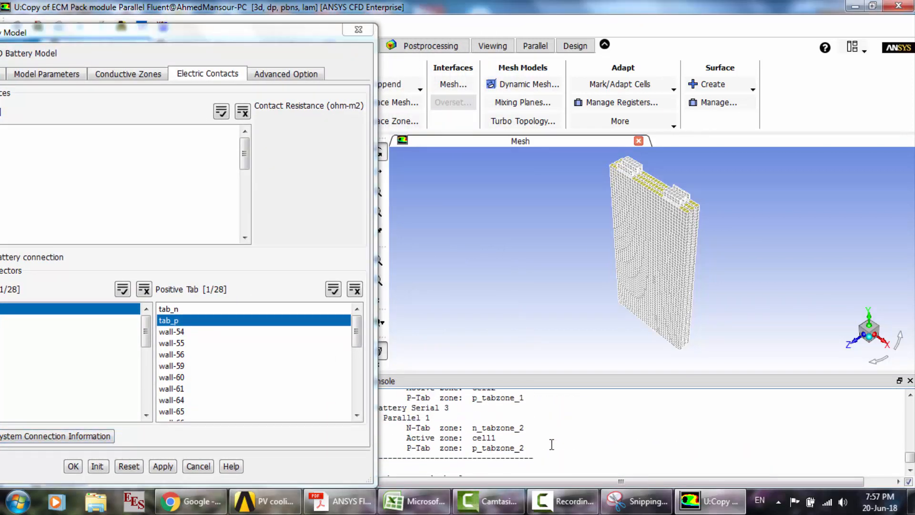
{"action": "scroll", "coordinate": [551, 443], "scroll_direction": "up", "scroll_amount": 6}
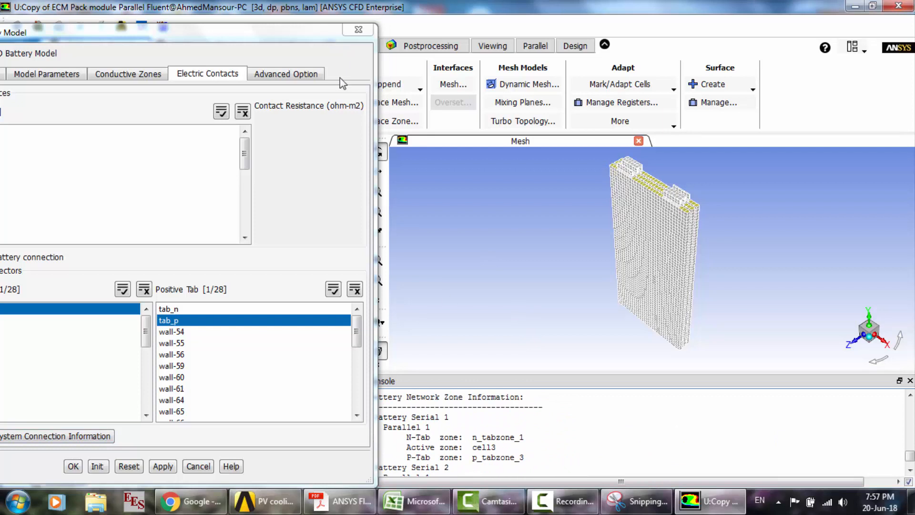
{"action": "left_click_drag", "start_coordinate": [313, 40], "coordinate": [277, 30]}
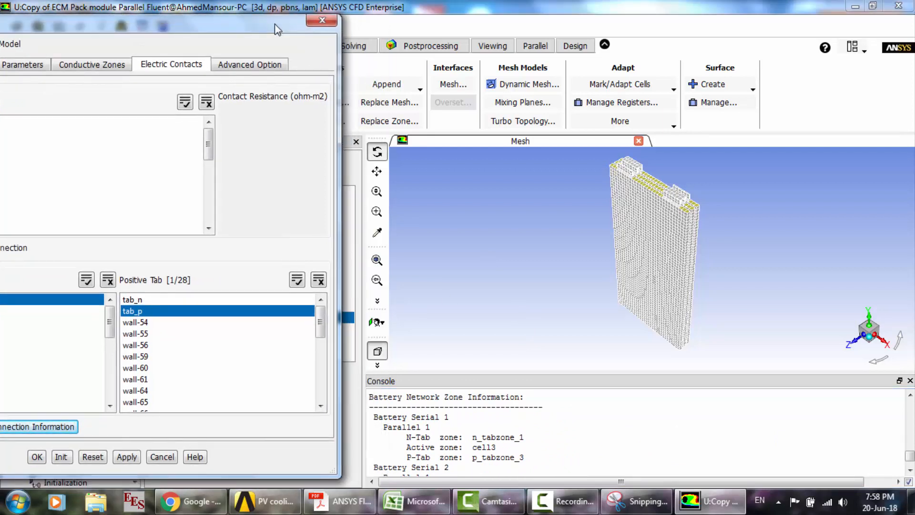
{"action": "left_click", "coordinate": [511, 425]}
{"action": "scroll", "coordinate": [510, 425], "scroll_direction": "up", "scroll_amount": 1}
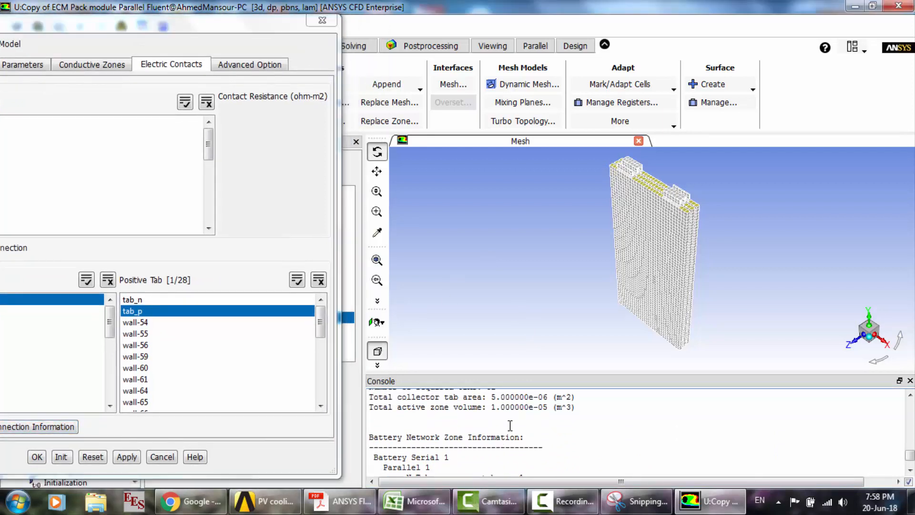
{"action": "scroll", "coordinate": [510, 424], "scroll_direction": "down", "scroll_amount": 1}
{"action": "scroll", "coordinate": [510, 426], "scroll_direction": "down", "scroll_amount": 1}
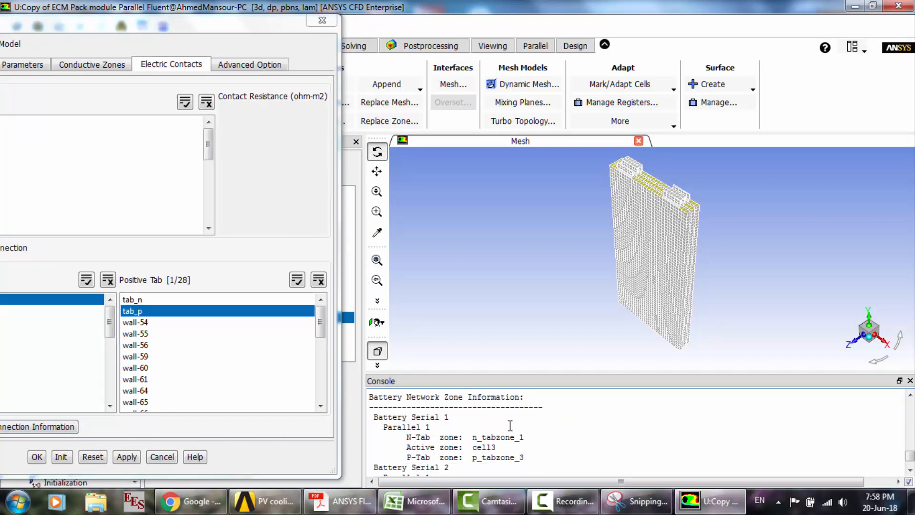
{"action": "scroll", "coordinate": [510, 424], "scroll_direction": "down", "scroll_amount": 2}
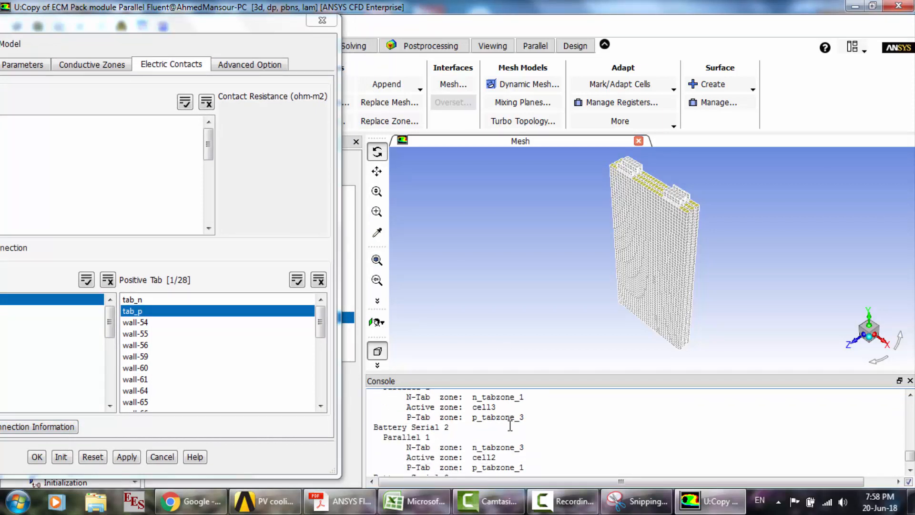
{"action": "scroll", "coordinate": [511, 425], "scroll_direction": "down", "scroll_amount": 2}
{"action": "scroll", "coordinate": [510, 425], "scroll_direction": "down", "scroll_amount": 4}
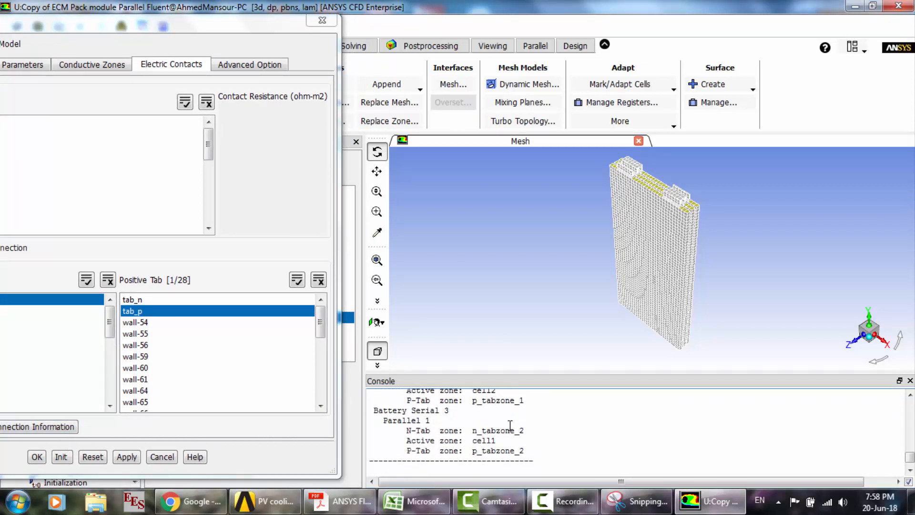
{"action": "scroll", "coordinate": [510, 426], "scroll_direction": "down", "scroll_amount": 3}
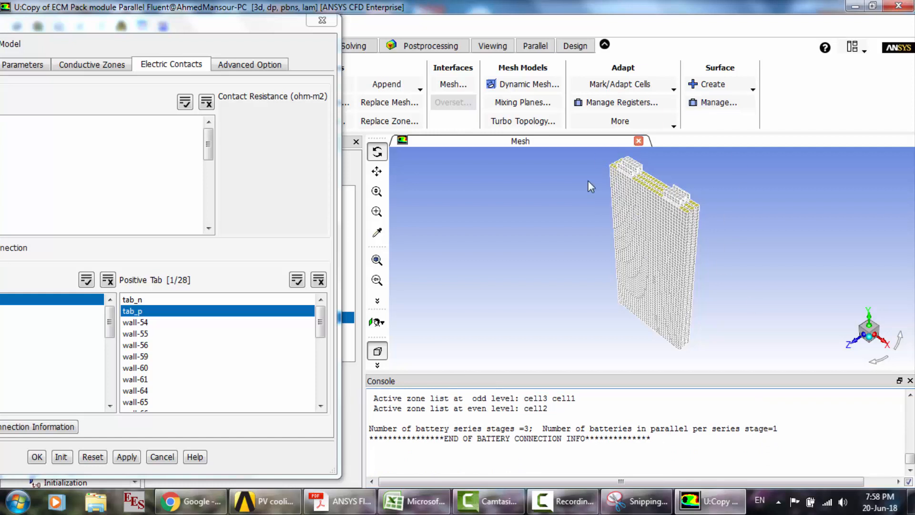
- Accept the MSMD Battery Model settings and acknowledge the material property notice
{"action": "left_click_drag", "start_coordinate": [285, 24], "coordinate": [465, 24]}
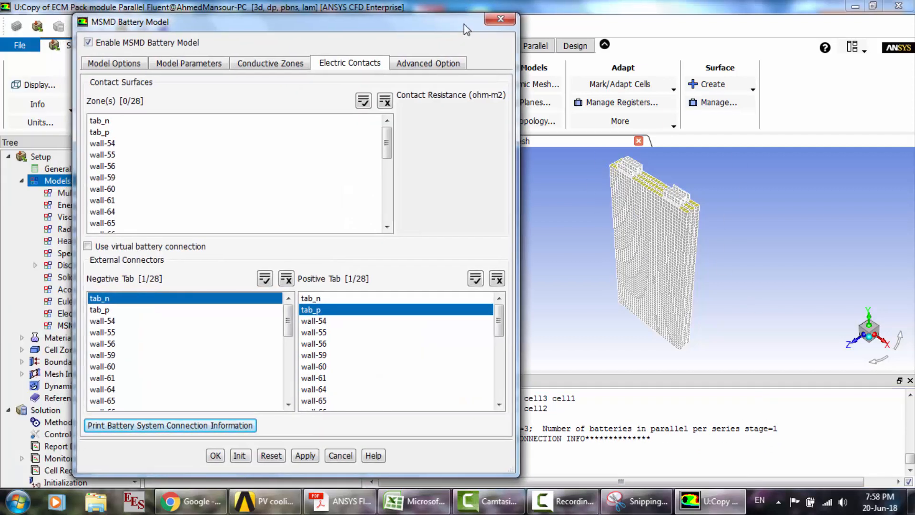
{"action": "left_click", "coordinate": [215, 456]}
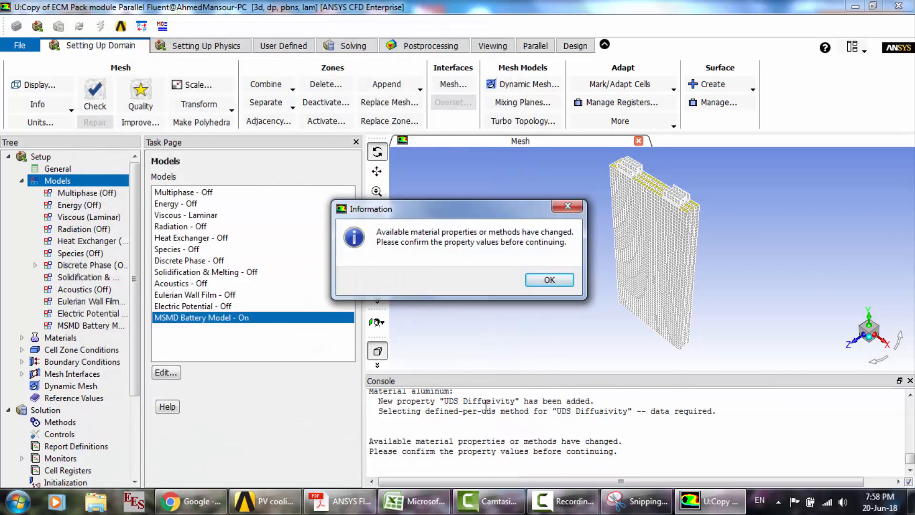
{"action": "left_click", "coordinate": [548, 280]}
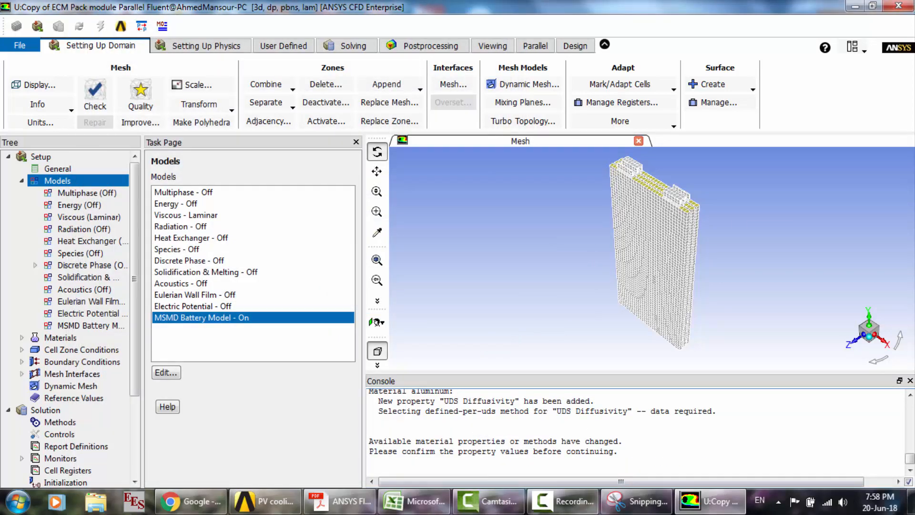
- Enable the Energy Equation in the energy model
{"action": "left_click", "coordinate": [565, 501]}
{"action": "left_click", "coordinate": [852, 439]}
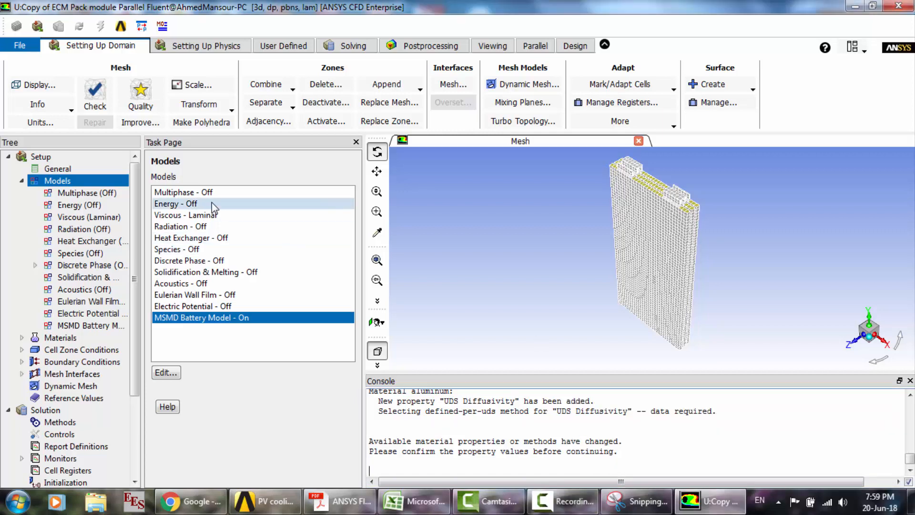
{"action": "double_click", "coordinate": [211, 203]}
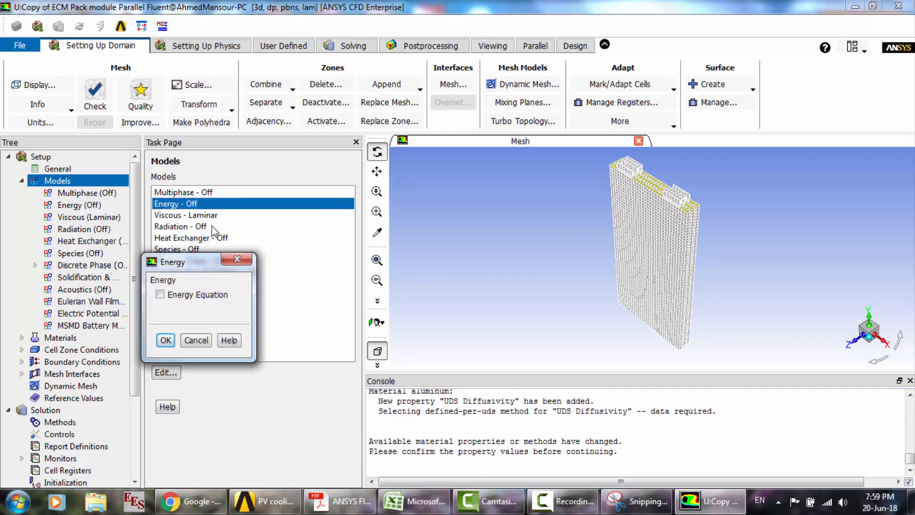
{"action": "left_click", "coordinate": [169, 338]}
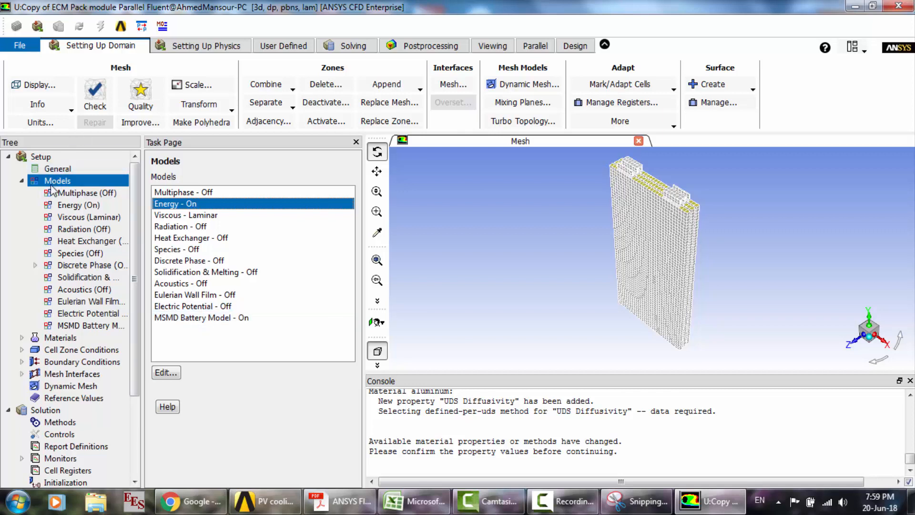
- Open the solid material aluminum for editing and rename it e_material with the chemical formula e
{"action": "left_click", "coordinate": [21, 181]}
{"action": "double_click", "coordinate": [59, 193]}
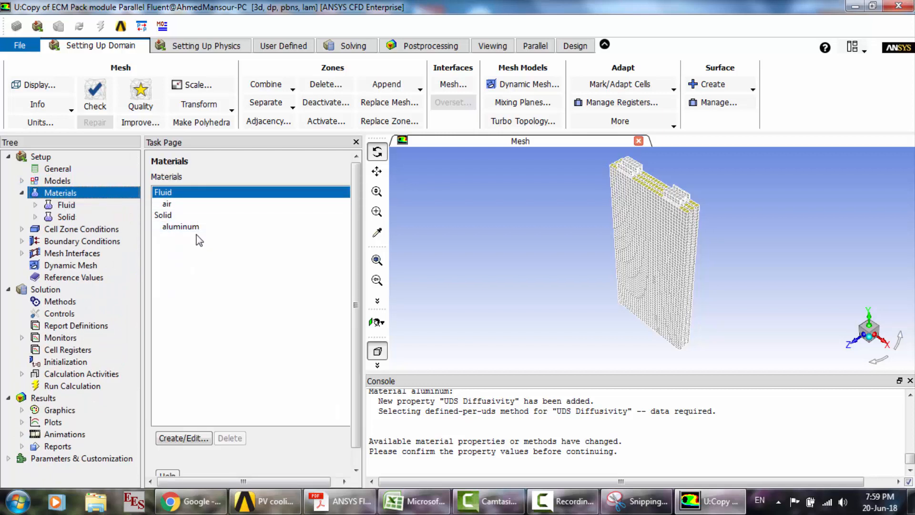
{"action": "left_click", "coordinate": [196, 228]}
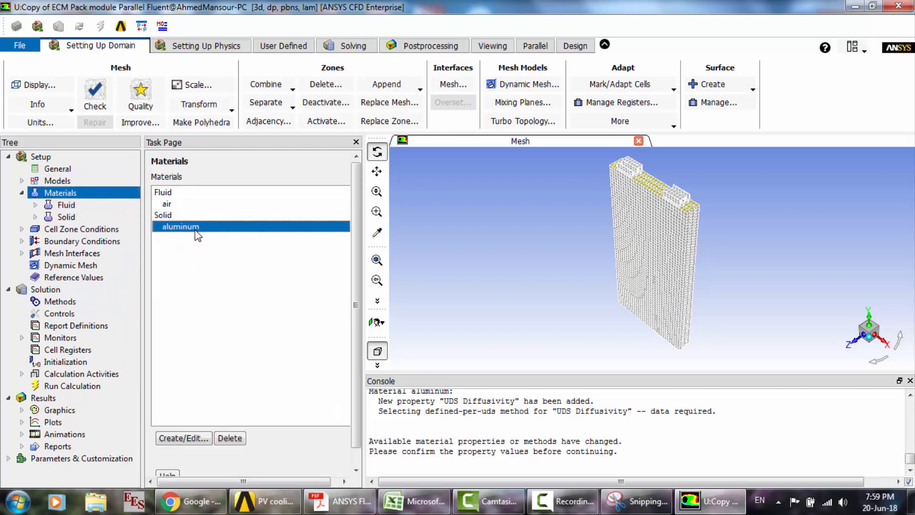
{"action": "left_click", "coordinate": [200, 439]}
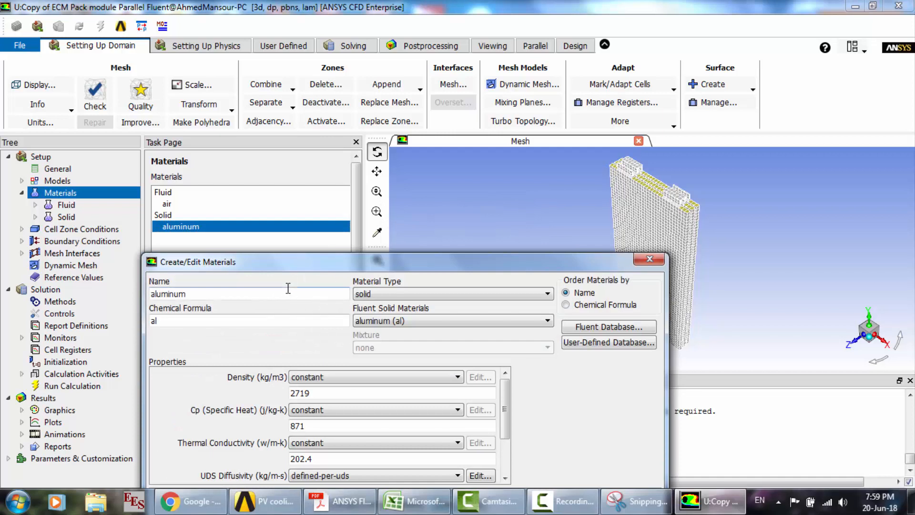
{"action": "left_click_drag", "start_coordinate": [289, 273], "coordinate": [287, 172]}
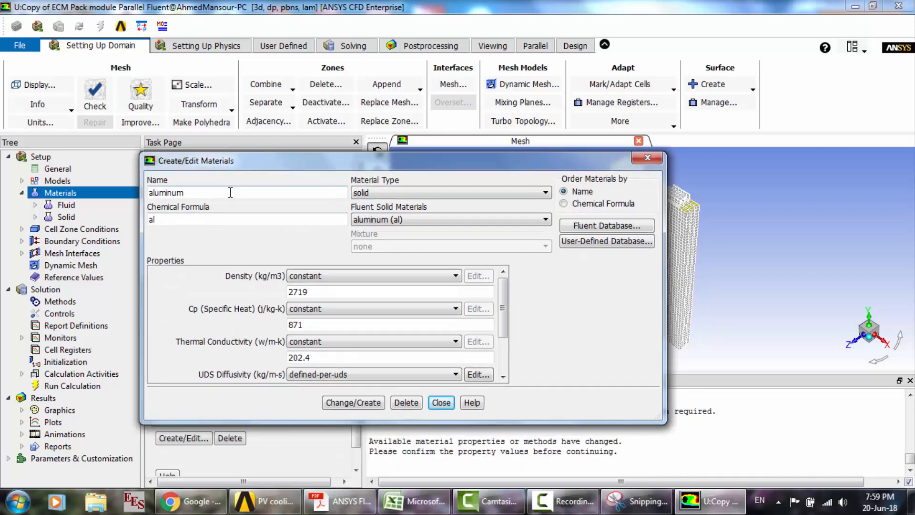
{"action": "type", "text": "e"}
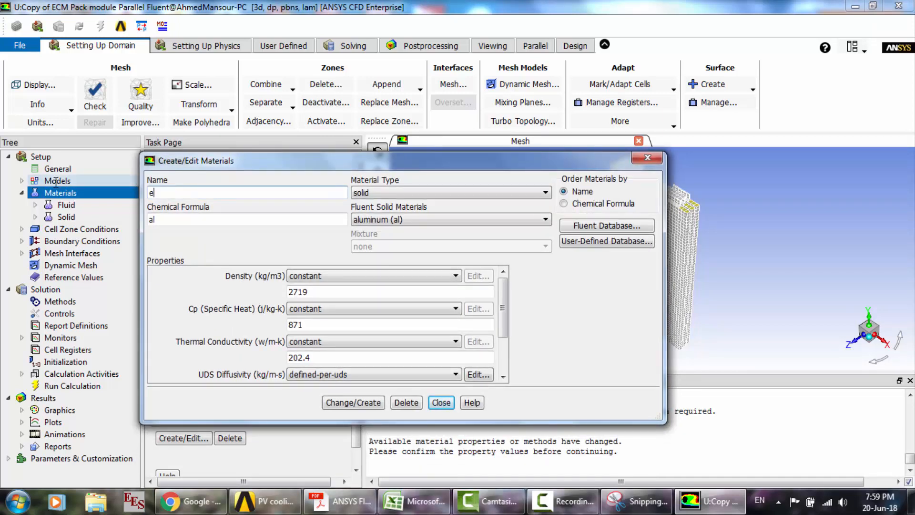
{"action": "type", "text": "_material"}
{"action": "key", "text": "Tab"}
{"action": "type", "text": "e"}
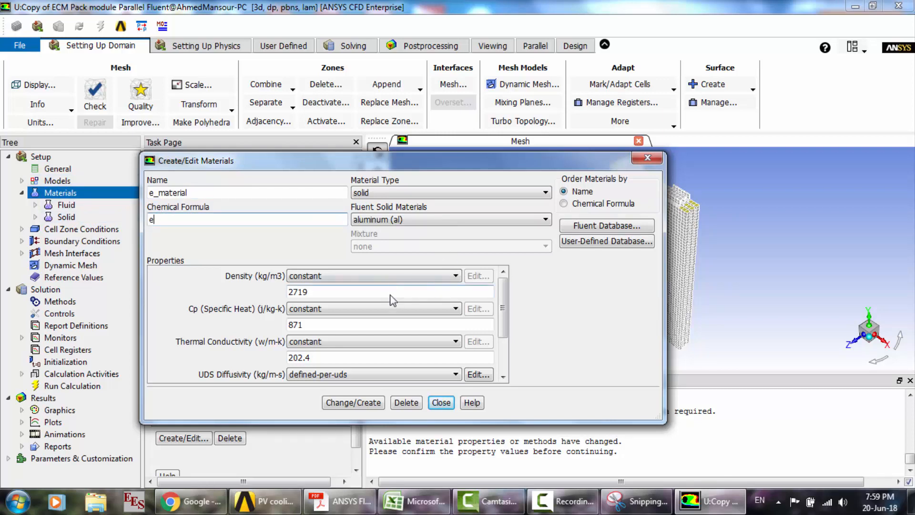
- Set e_material's density to 2092 kg/m3, specific heat to 678 J/kg-K and thermal conductivity to 18.4 W/m-K
{"action": "key", "text": "Tab"}
{"action": "type", "text": "2092"}
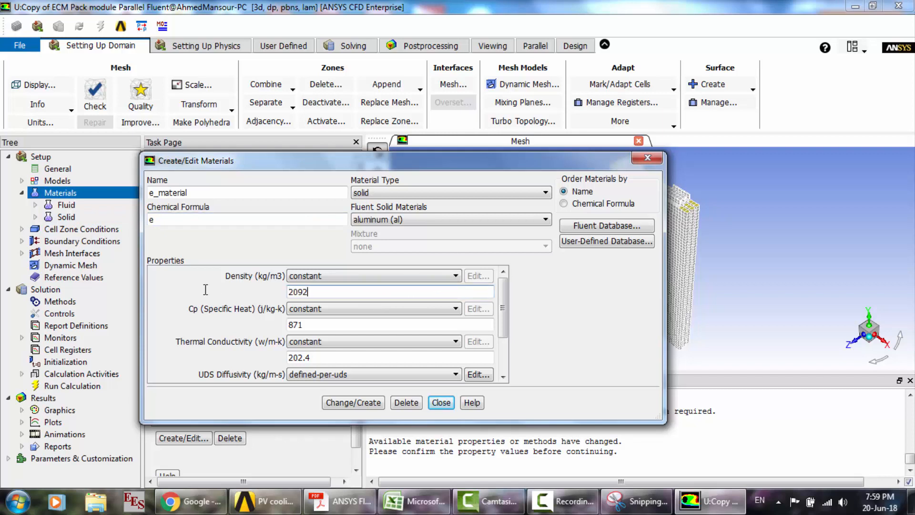
{"action": "key", "text": "Tab"}
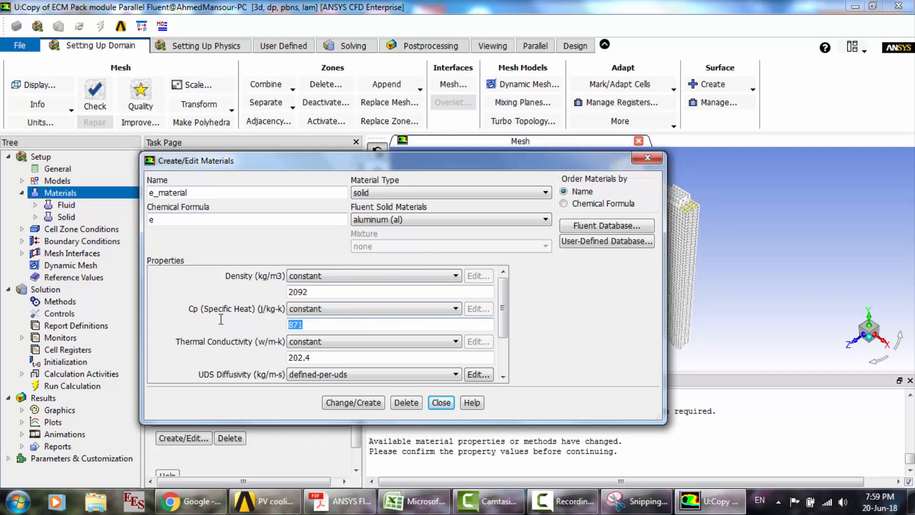
{"action": "type", "text": "678"}
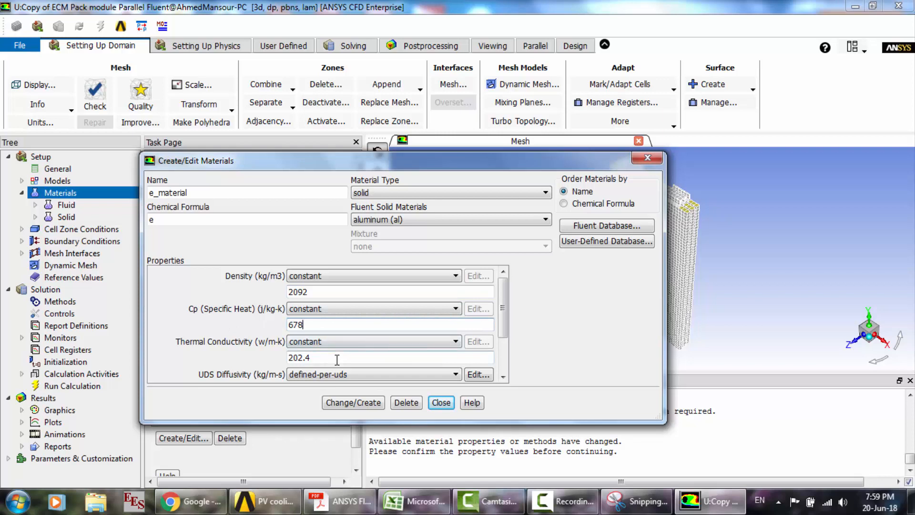
{"action": "key", "text": "Tab"}
{"action": "type", "text": "1"}
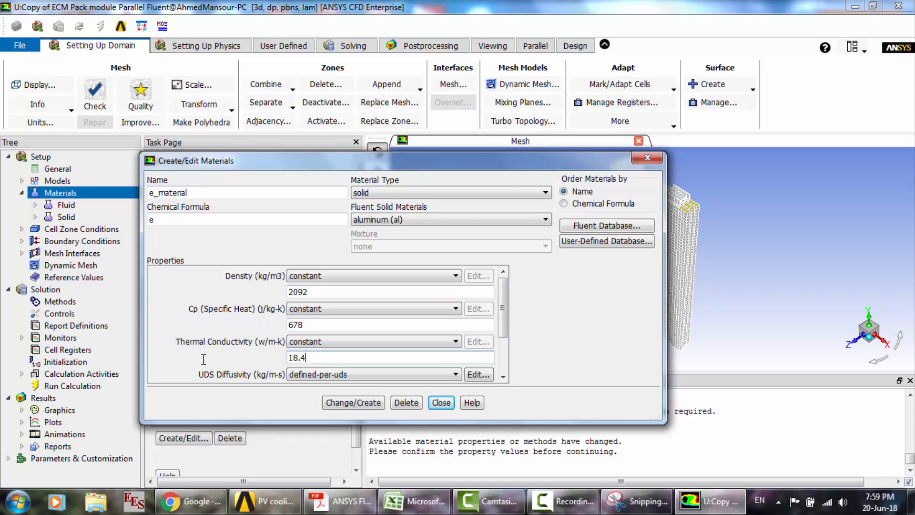
- Set the uds-0 diffusion coefficient of e_material's UDS diffusivity to a constant 1.19e6 kg/m-s
{"action": "left_click_drag", "start_coordinate": [504, 315], "coordinate": [503, 338]}
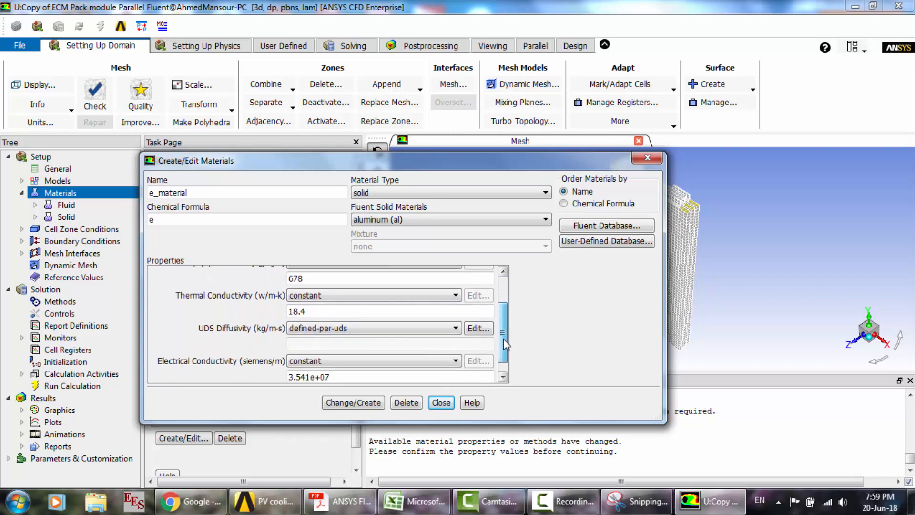
{"action": "left_click", "coordinate": [478, 328]}
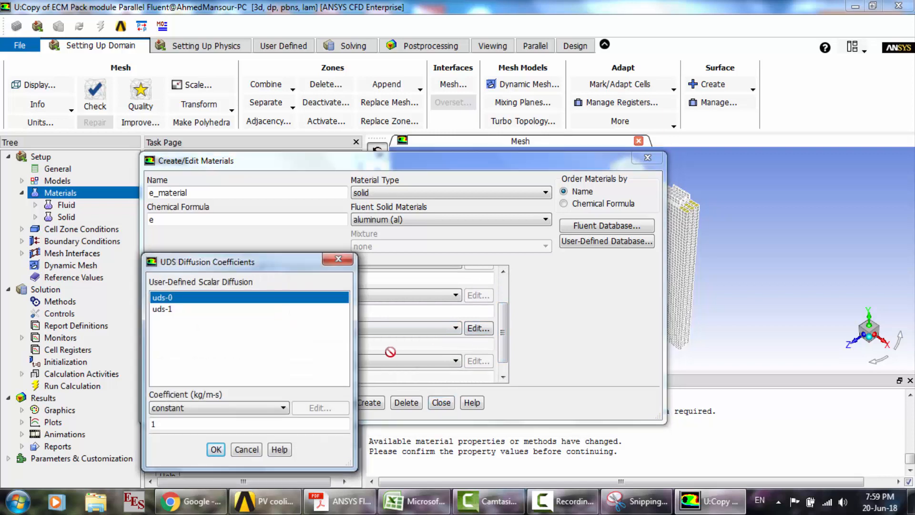
{"action": "left_click", "coordinate": [211, 424]}
{"action": "type", "text": ".19e6"}
- Set the uds-1 diffusion coefficient to 9.83e5 kg/m-s and create e_material without overwriting aluminum
{"action": "left_click", "coordinate": [177, 310]}
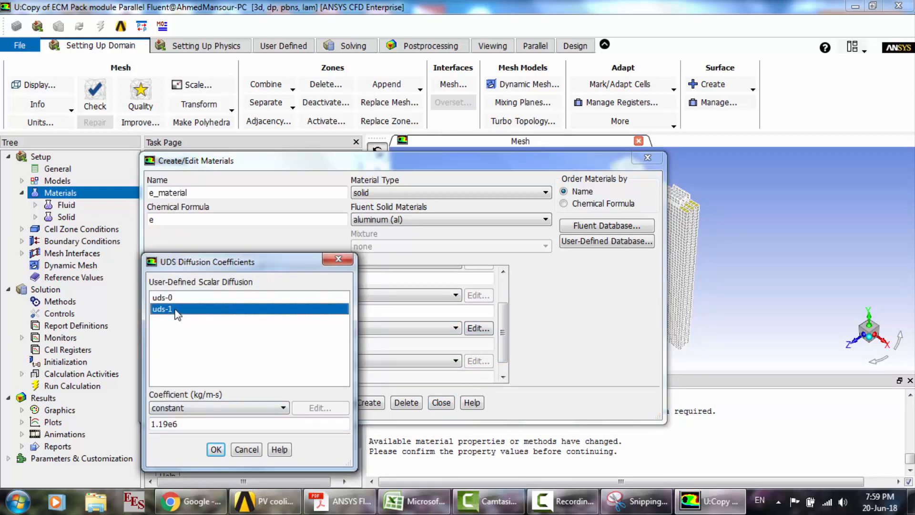
{"action": "left_click", "coordinate": [189, 423]}
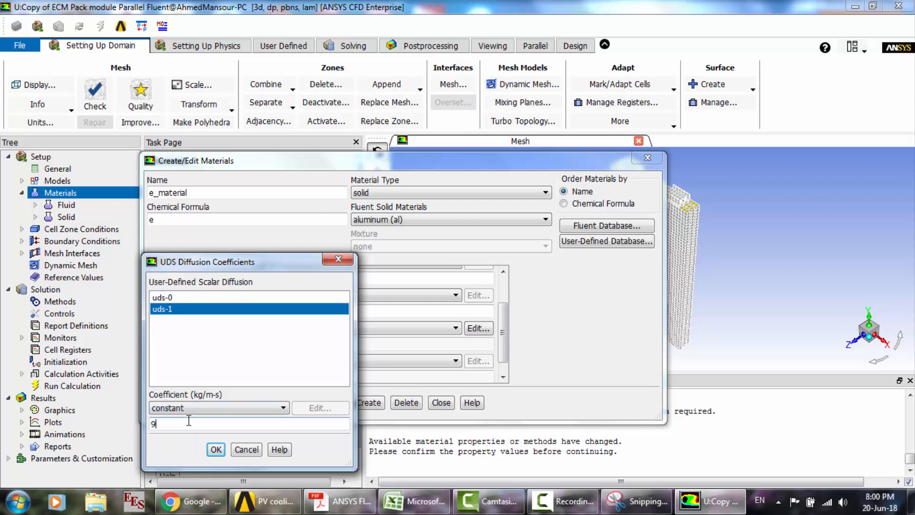
{"action": "type", "text": "9.83e5"}
{"action": "left_click", "coordinate": [216, 450]}
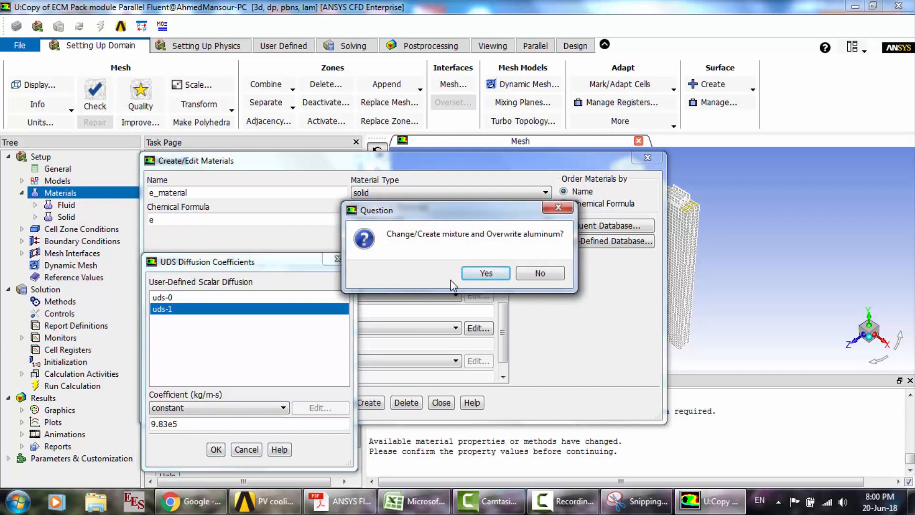
{"action": "left_click", "coordinate": [537, 274]}
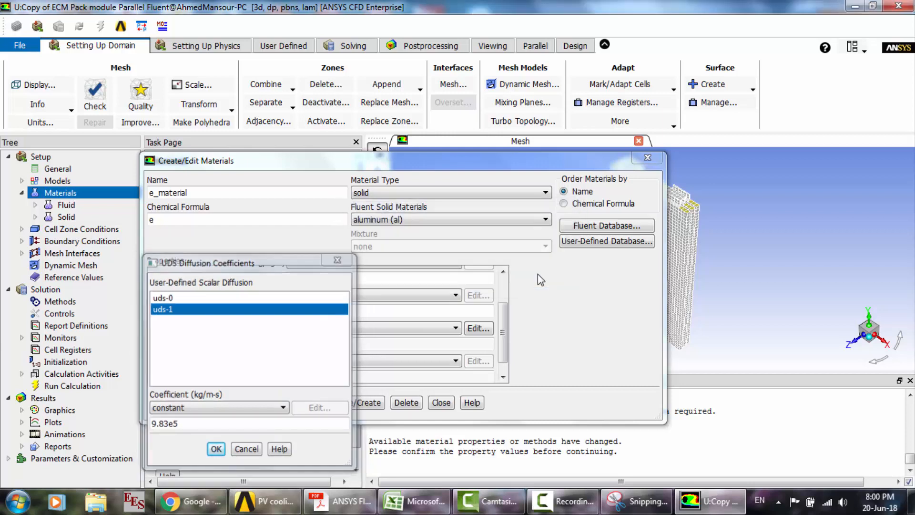
{"action": "left_click", "coordinate": [470, 220]}
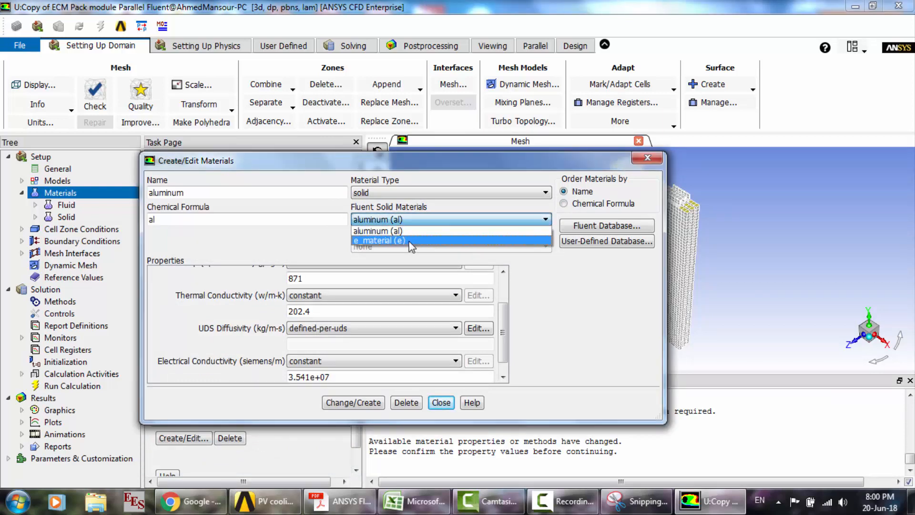
{"action": "left_click", "coordinate": [409, 242]}
- Copy the solid material copper (cu) from the Fluent database into the case's materials
{"action": "left_click", "coordinate": [605, 228]}
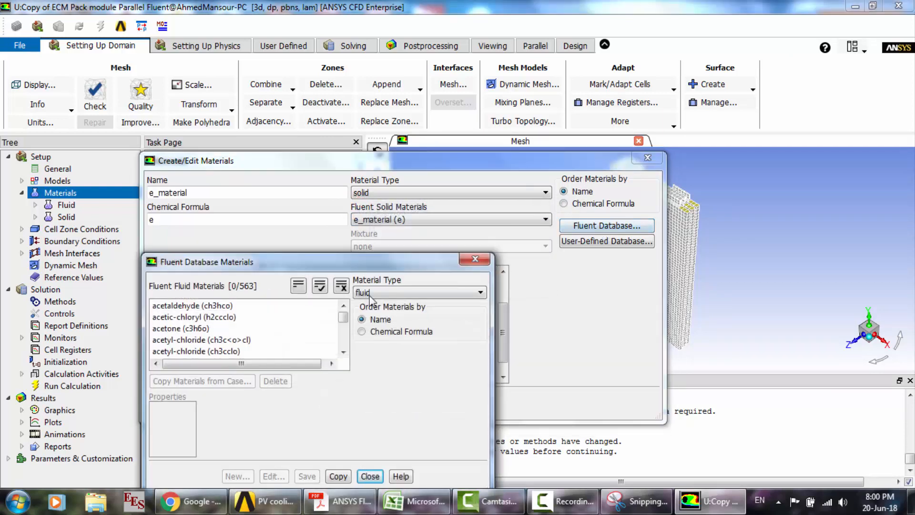
{"action": "left_click", "coordinate": [374, 292]}
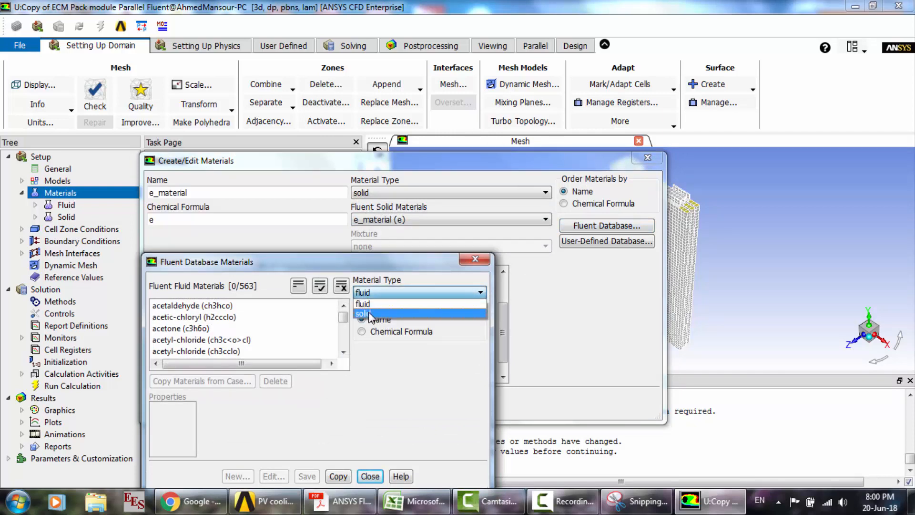
{"action": "left_click", "coordinate": [368, 311]}
{"action": "left_click", "coordinate": [196, 363]}
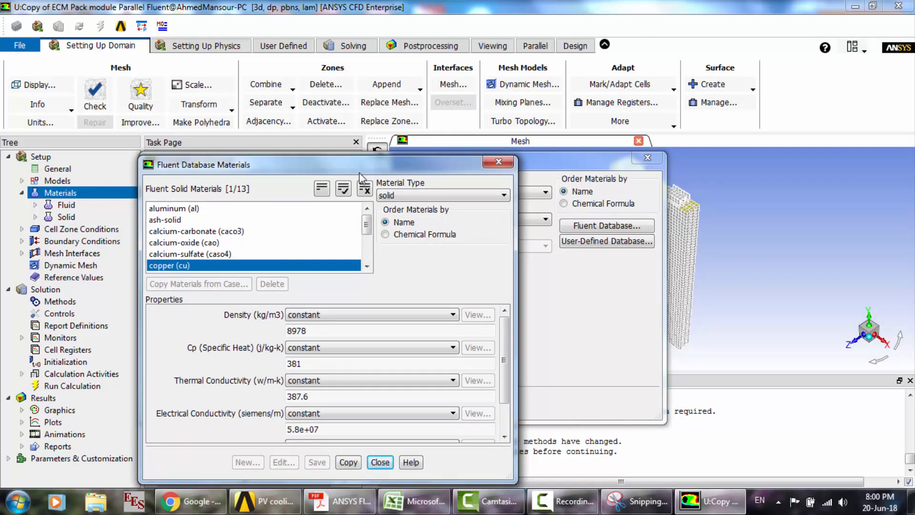
{"action": "left_click", "coordinate": [351, 463]}
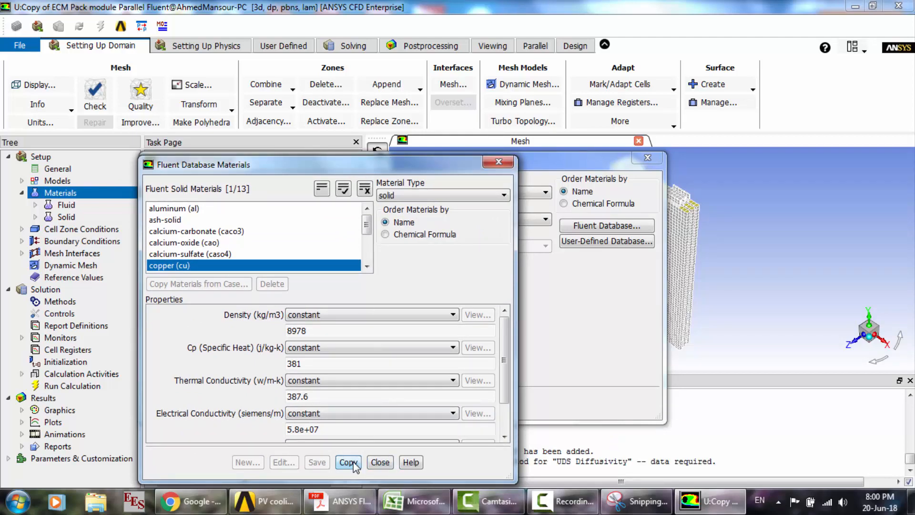
{"action": "left_click", "coordinate": [381, 463]}
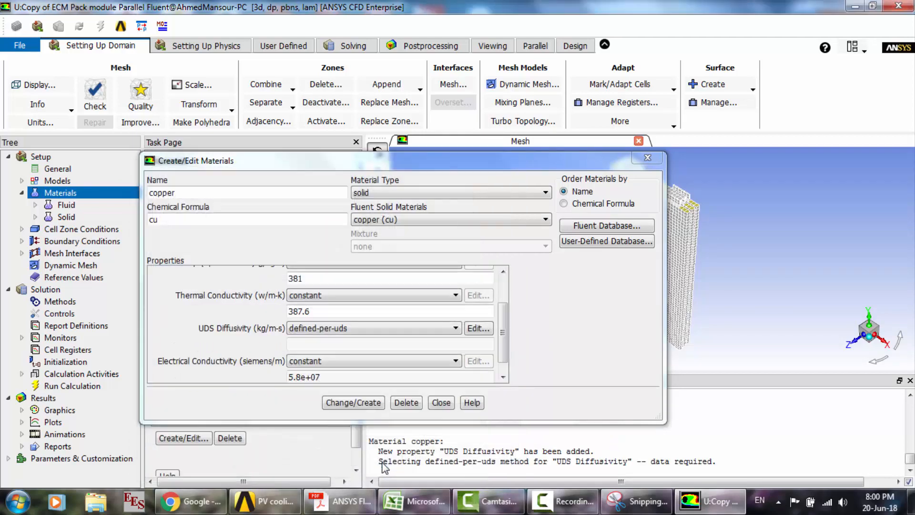
{"action": "left_click", "coordinate": [368, 402]}
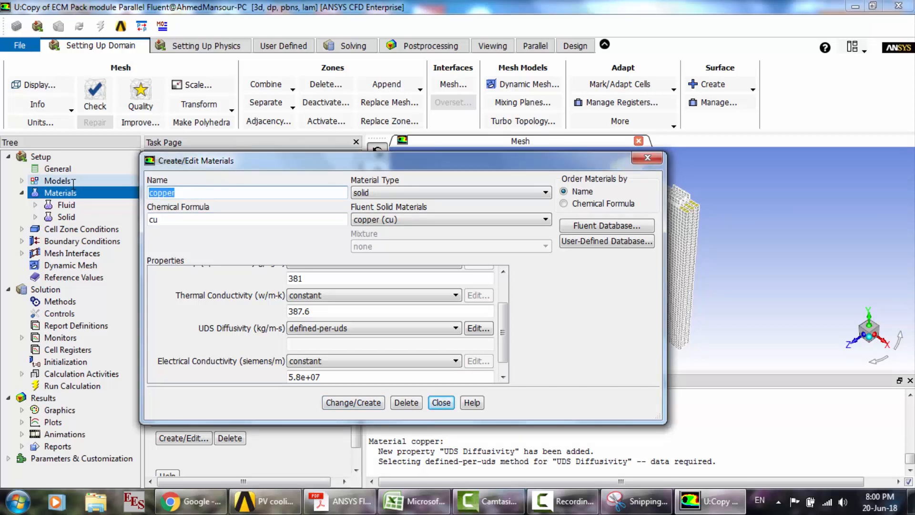
- Rename the copper material as t_material and set its chemical formula to tmat
{"action": "type", "text": "t_material"}
{"action": "key", "text": "Tab"}
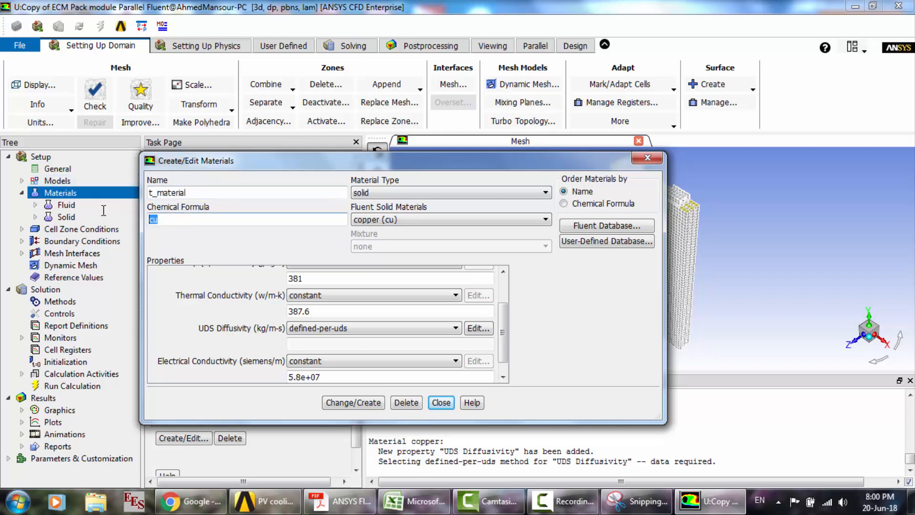
{"action": "type", "text": "ta"}
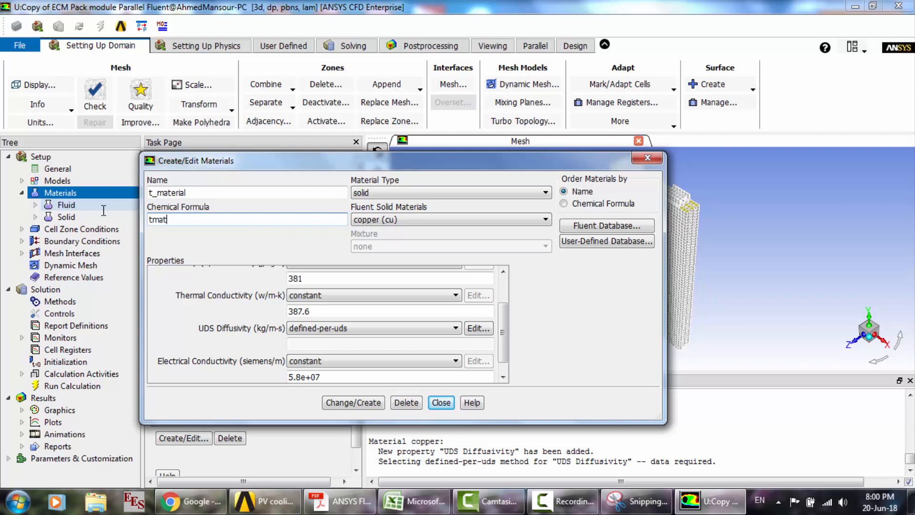
- Set t_material's UDS diffusivity to the user-defined function battery_e_cond::msmdbatt and overwrite copper with the new material
{"action": "left_click", "coordinate": [454, 330]}
{"action": "left_click", "coordinate": [411, 349]}
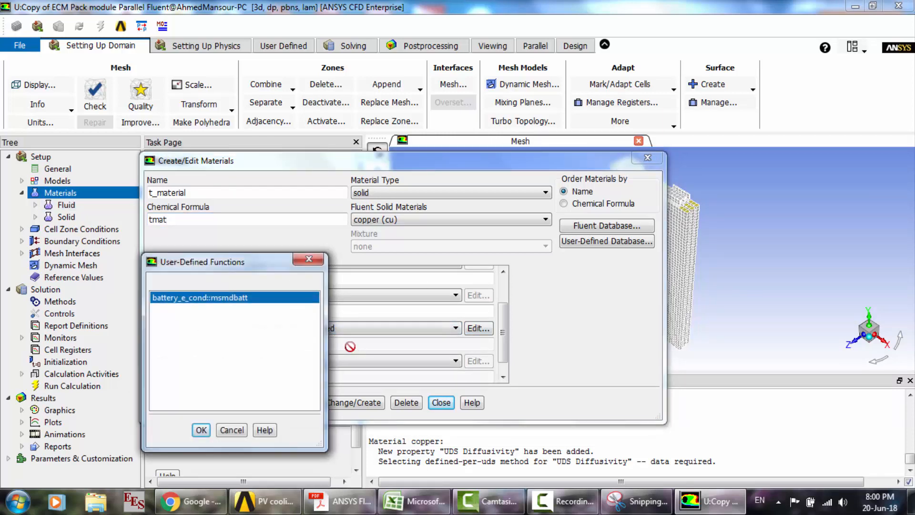
{"action": "left_click", "coordinate": [201, 430]}
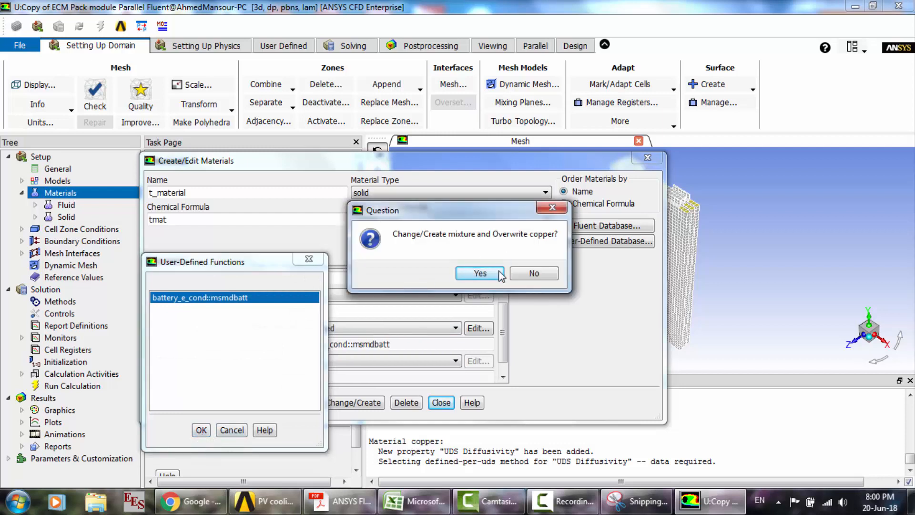
{"action": "left_click", "coordinate": [480, 273]}
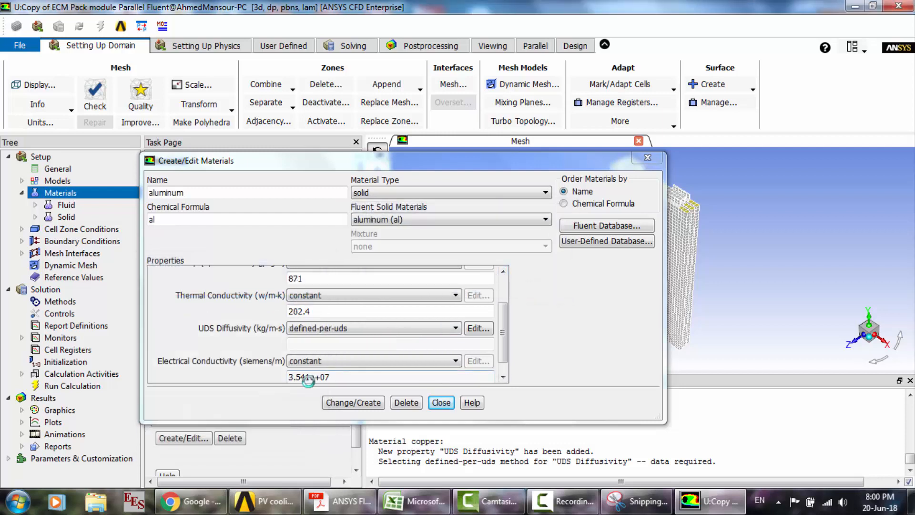
- Set t_material's electrical conductivity to 1e+07 siemens/m, apply the change and finish editing materials
{"action": "left_click", "coordinate": [480, 219]}
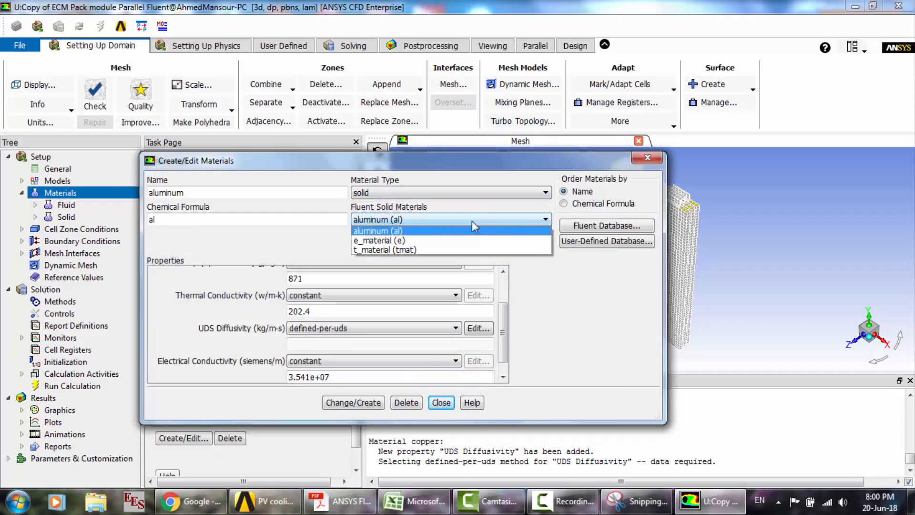
{"action": "left_click", "coordinate": [413, 250]}
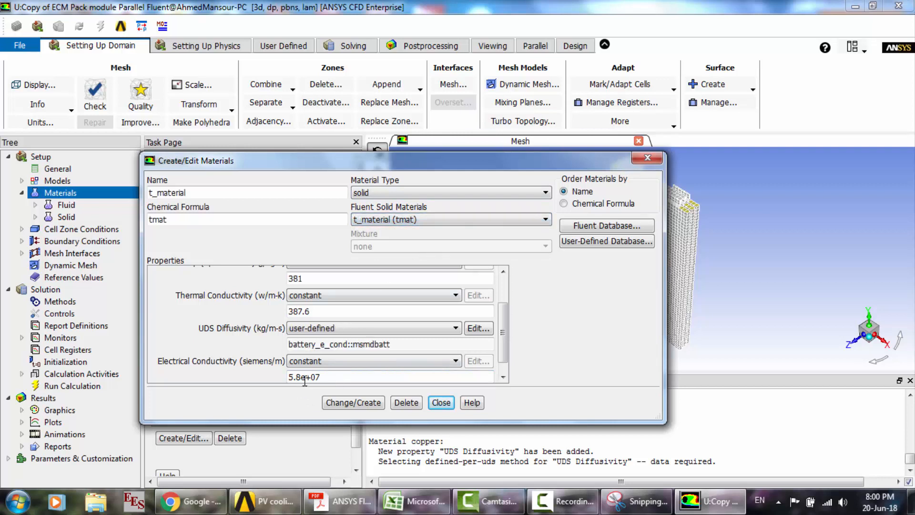
{"action": "left_click_drag", "start_coordinate": [305, 381], "coordinate": [256, 375]}
{"action": "left_click_drag", "start_coordinate": [302, 377], "coordinate": [261, 376]}
{"action": "type", "text": "1"}
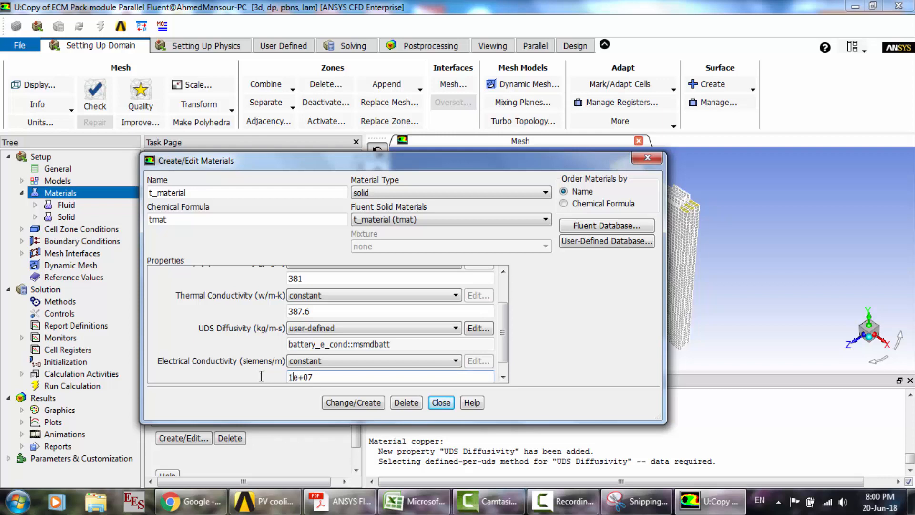
{"action": "left_click", "coordinate": [371, 403]}
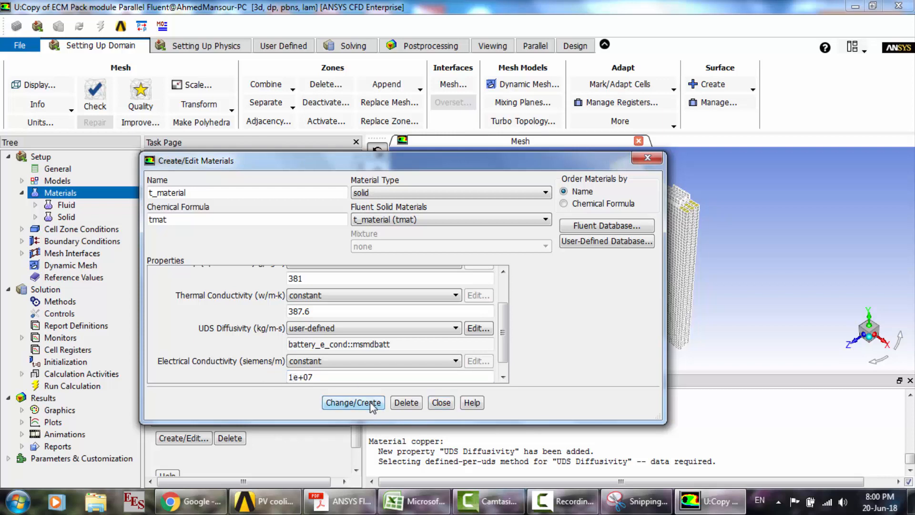
{"action": "left_click", "coordinate": [440, 403]}
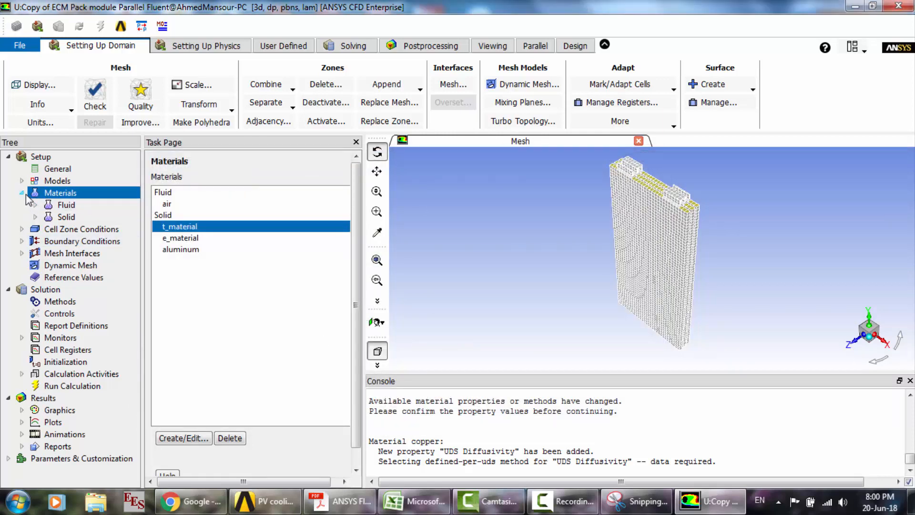
- Assign t_material as the material of the bar1 solid zone in the cell zone conditions
{"action": "left_click", "coordinate": [22, 192]}
{"action": "double_click", "coordinate": [72, 206]}
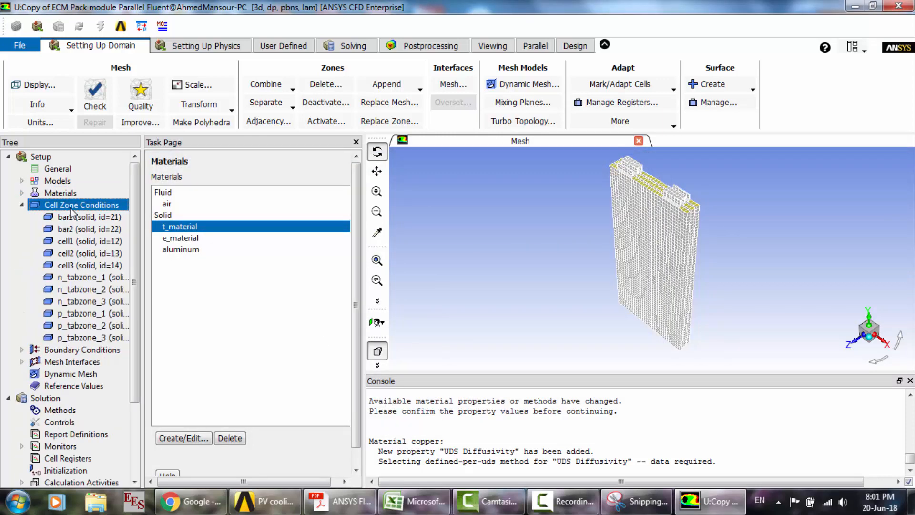
{"action": "left_click", "coordinate": [175, 200]}
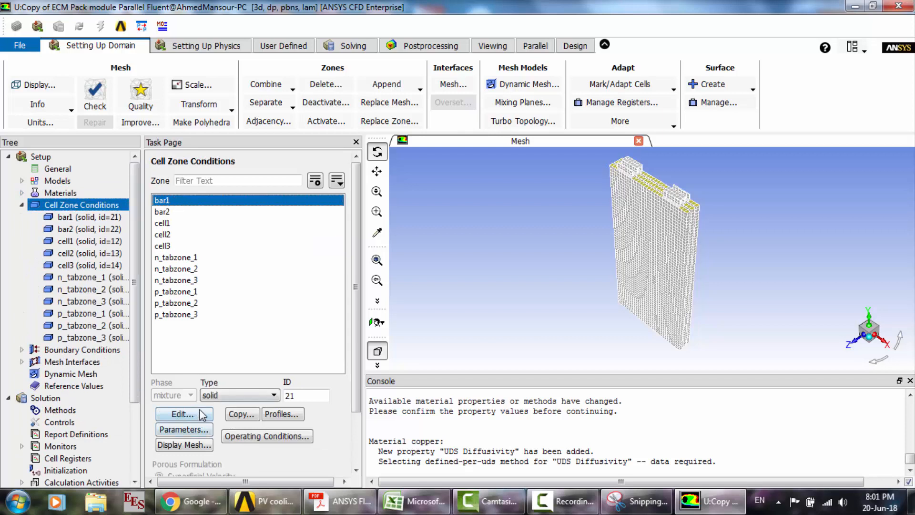
{"action": "left_click", "coordinate": [202, 414]}
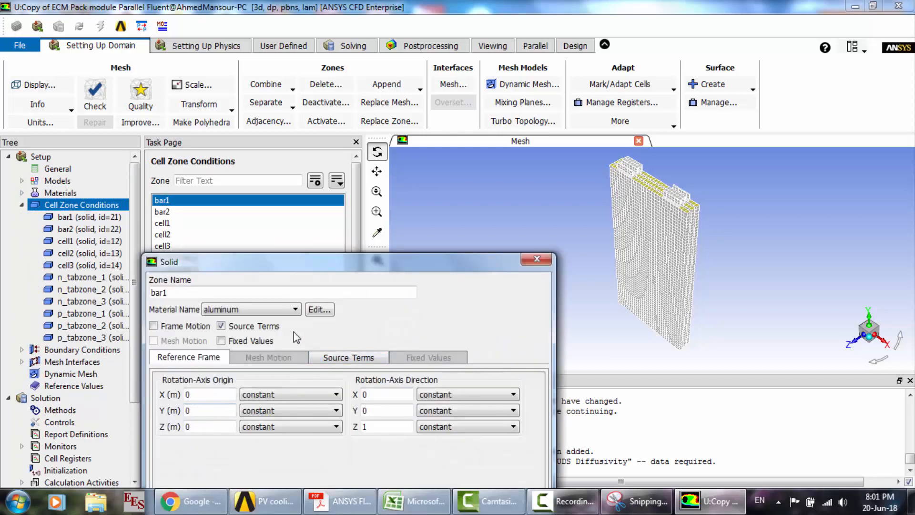
{"action": "left_click", "coordinate": [240, 309]}
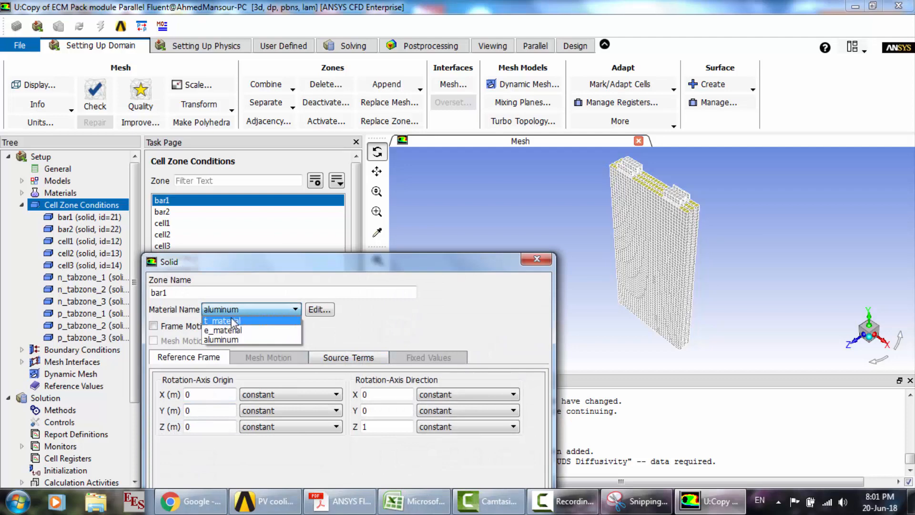
{"action": "left_click", "coordinate": [222, 321]}
{"action": "left_click_drag", "start_coordinate": [365, 271], "coordinate": [385, 101]}
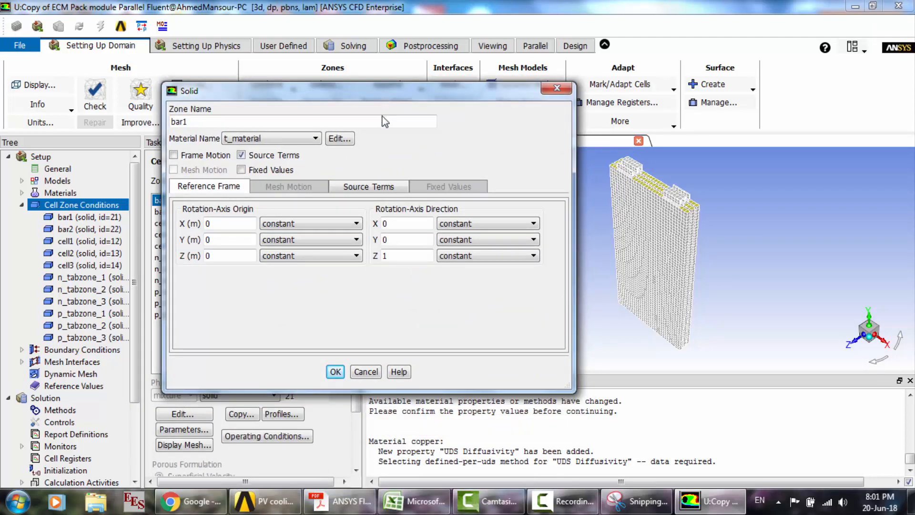
{"action": "left_click", "coordinate": [335, 372]}
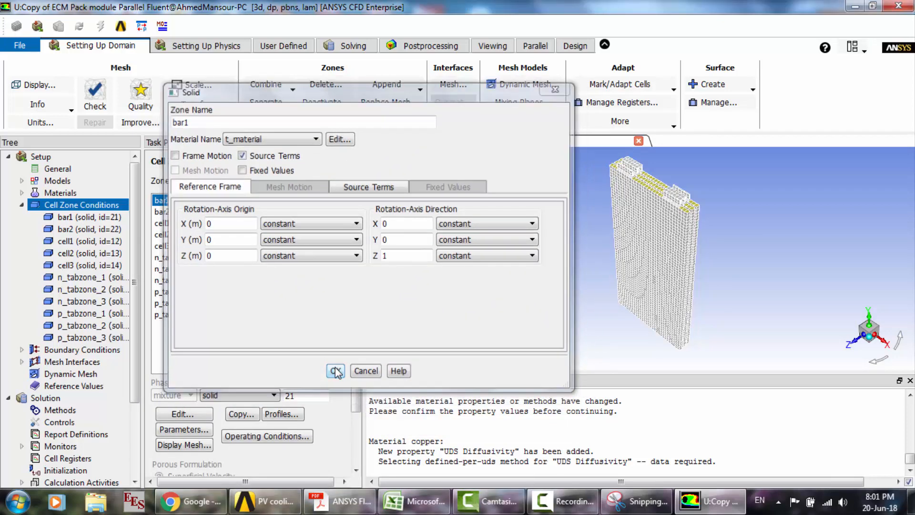
- Assign t_material as the material of the bar2 solid zone
{"action": "left_click", "coordinate": [181, 212]}
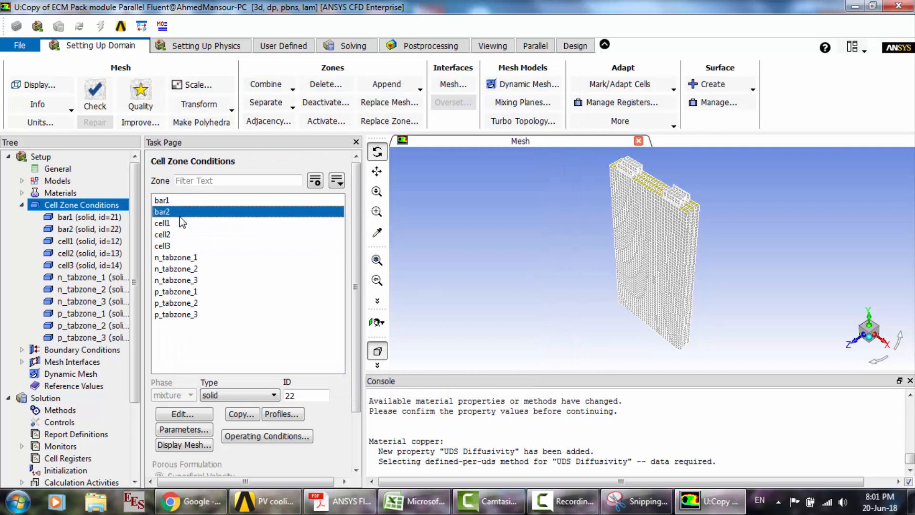
{"action": "left_click", "coordinate": [184, 414]}
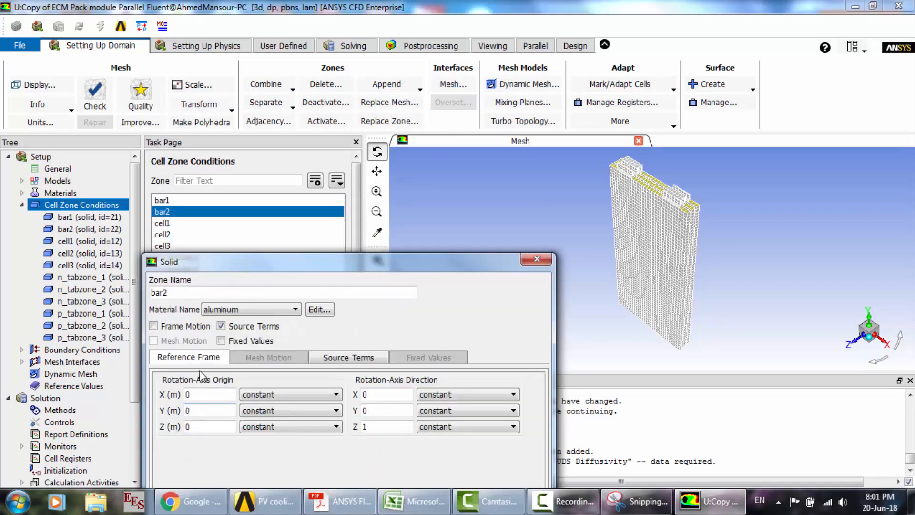
{"action": "left_click", "coordinate": [216, 310]}
{"action": "left_click", "coordinate": [221, 325]}
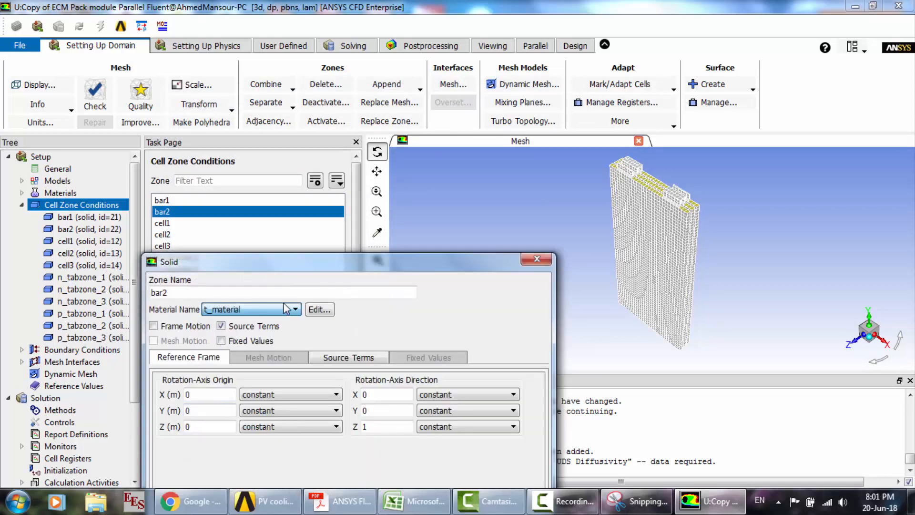
{"action": "left_click_drag", "start_coordinate": [346, 268], "coordinate": [341, 168]}
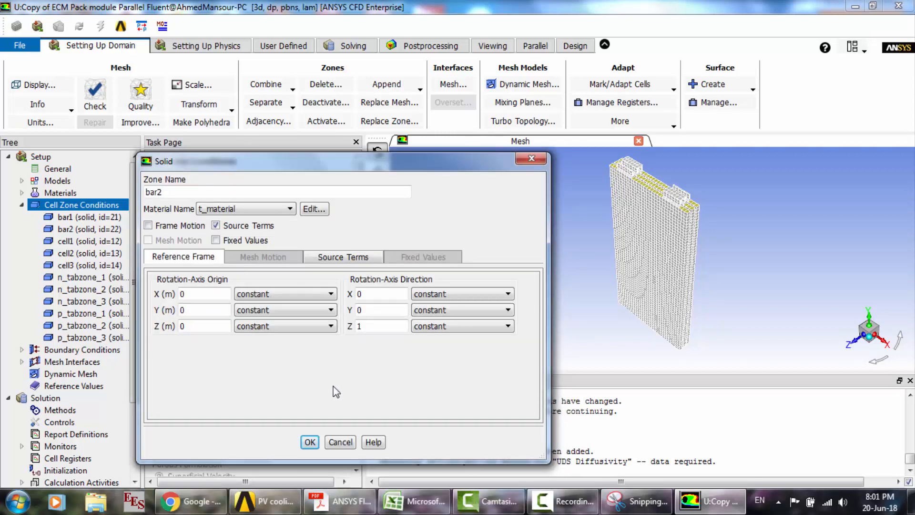
{"action": "left_click", "coordinate": [309, 442]}
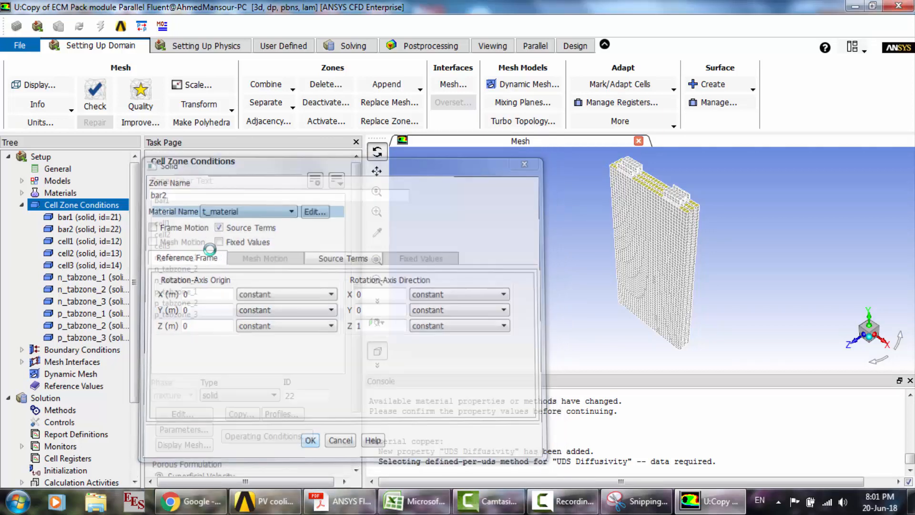
- Assign e_material as the material of the cell1 solid zone
{"action": "left_click", "coordinate": [174, 223]}
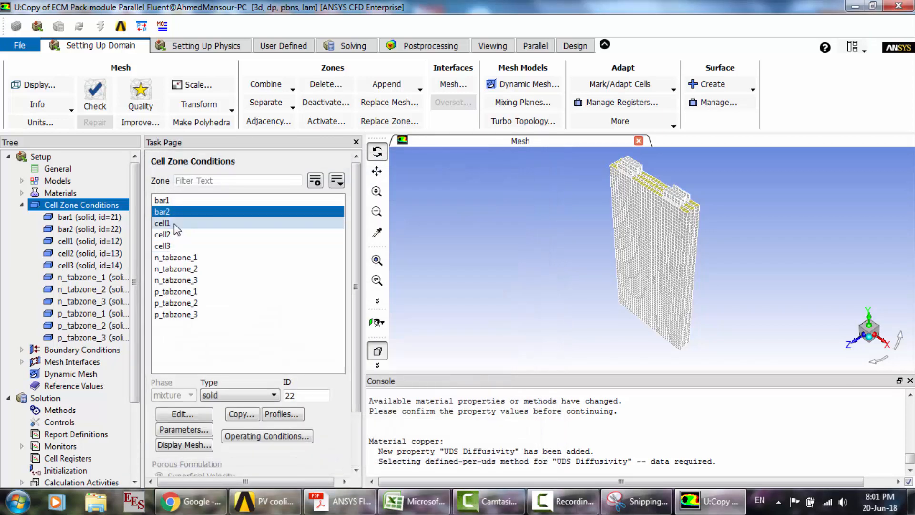
{"action": "left_click", "coordinate": [208, 420]}
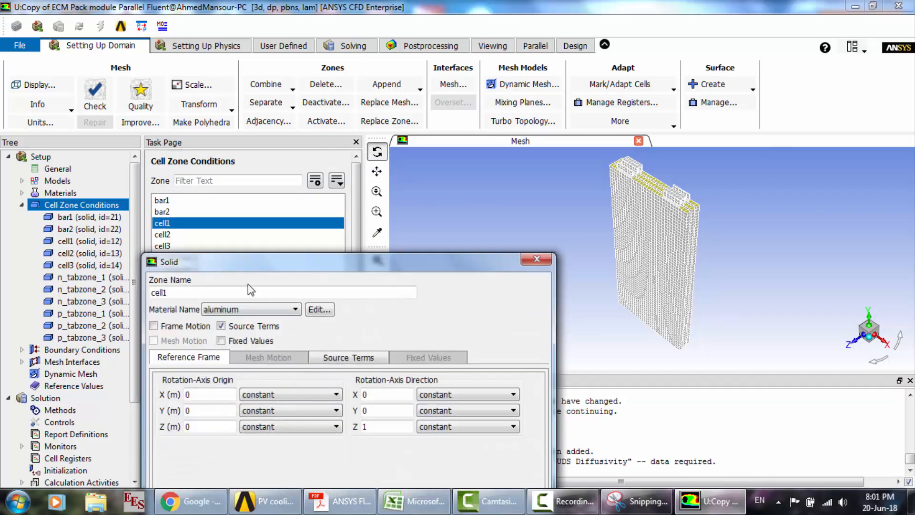
{"action": "left_click", "coordinate": [247, 308]}
{"action": "left_click", "coordinate": [219, 321]}
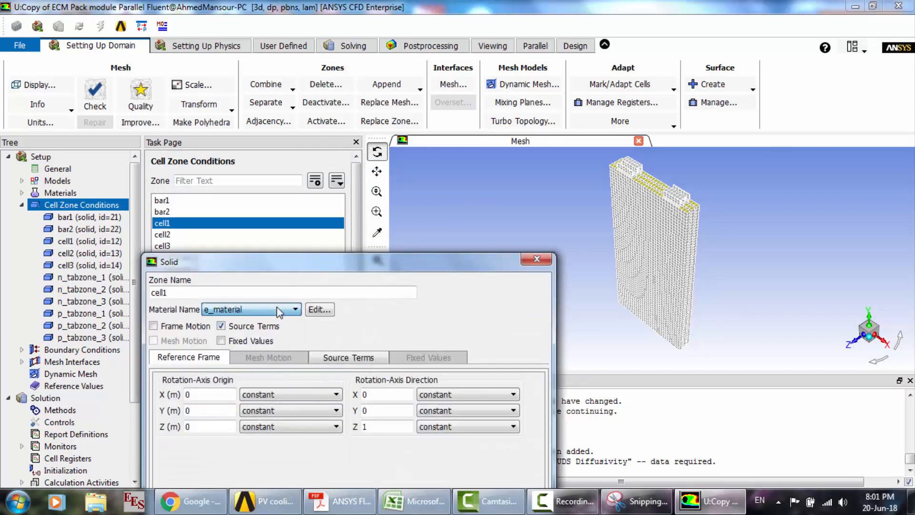
{"action": "left_click_drag", "start_coordinate": [353, 276], "coordinate": [356, 144]}
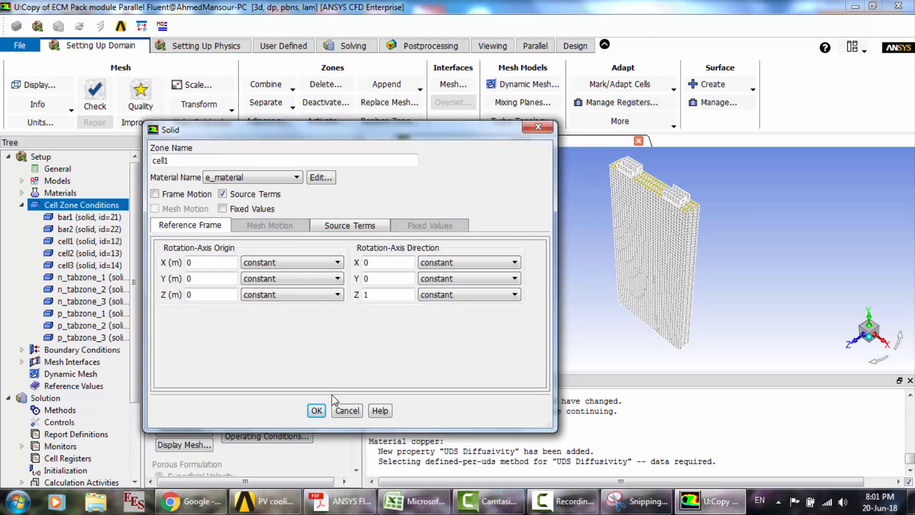
{"action": "left_click", "coordinate": [317, 411]}
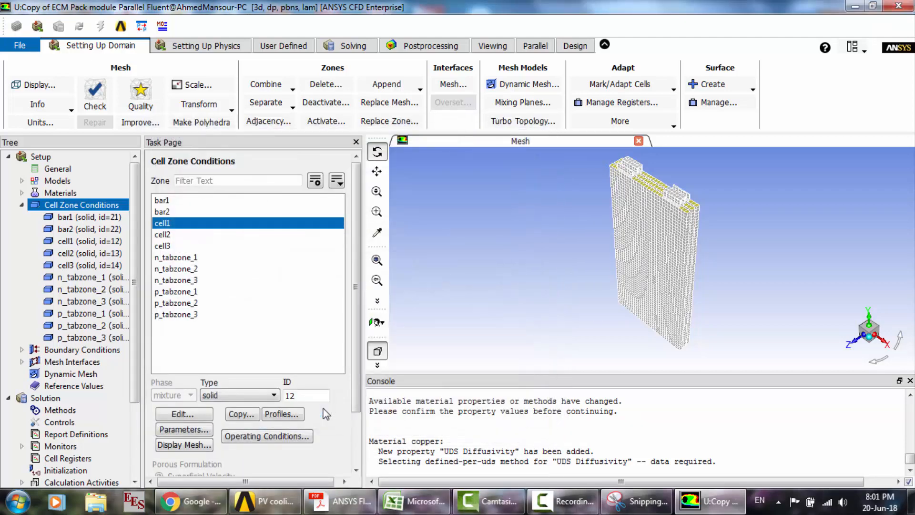
- Assign e_material as the material of the cell2 solid zone
{"action": "left_click", "coordinate": [167, 235]}
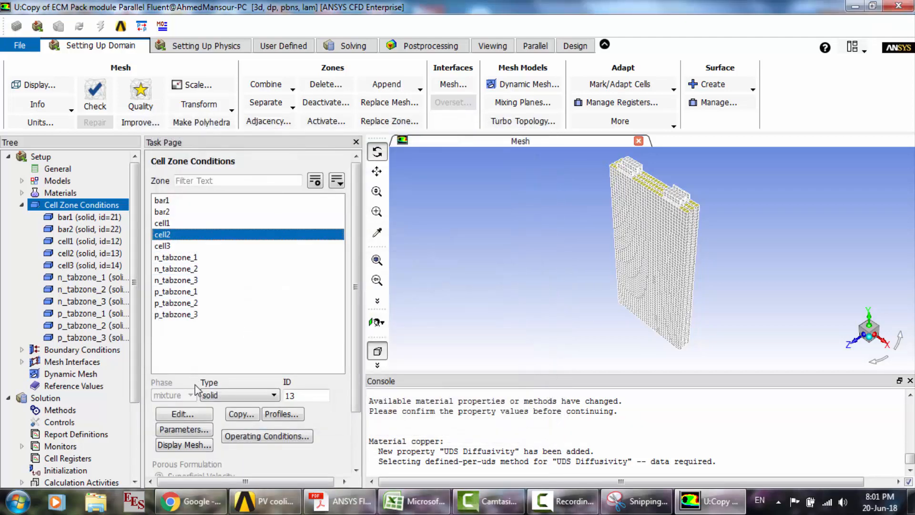
{"action": "left_click", "coordinate": [199, 417]}
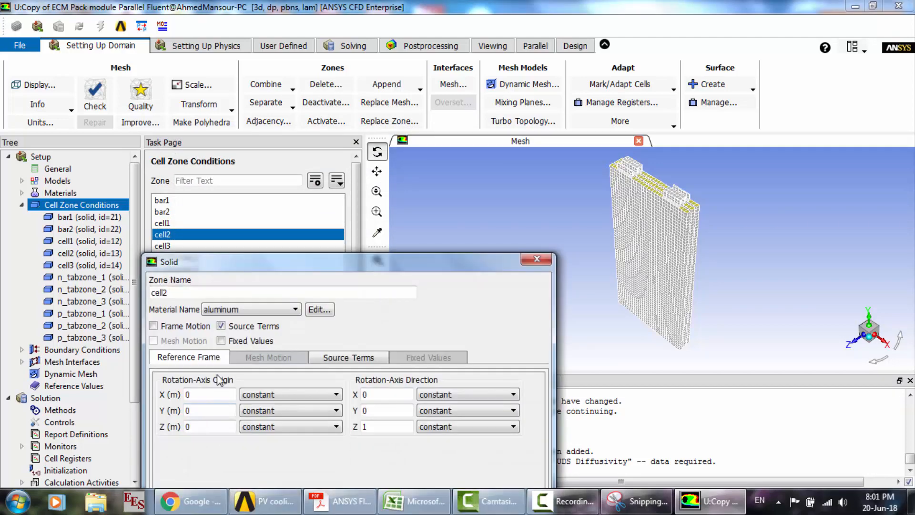
{"action": "left_click", "coordinate": [236, 309]}
{"action": "left_click", "coordinate": [221, 318]}
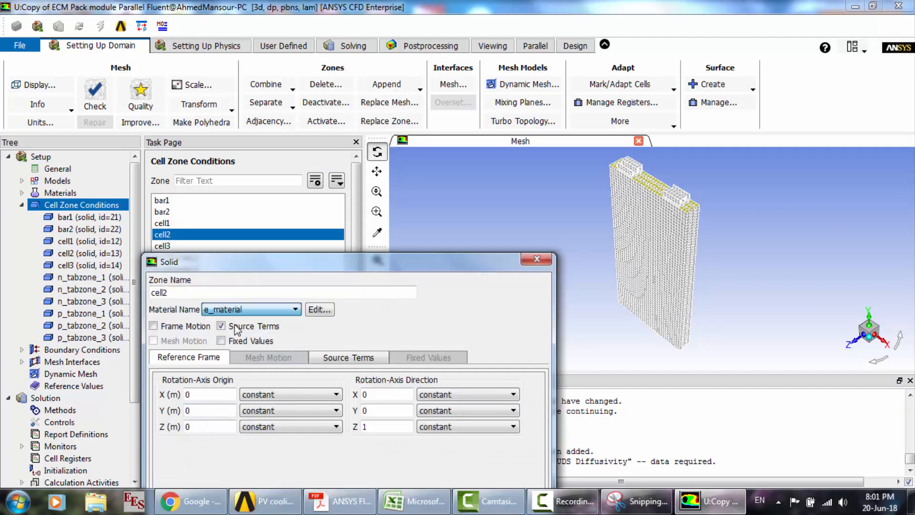
{"action": "left_click_drag", "start_coordinate": [358, 263], "coordinate": [357, 132]}
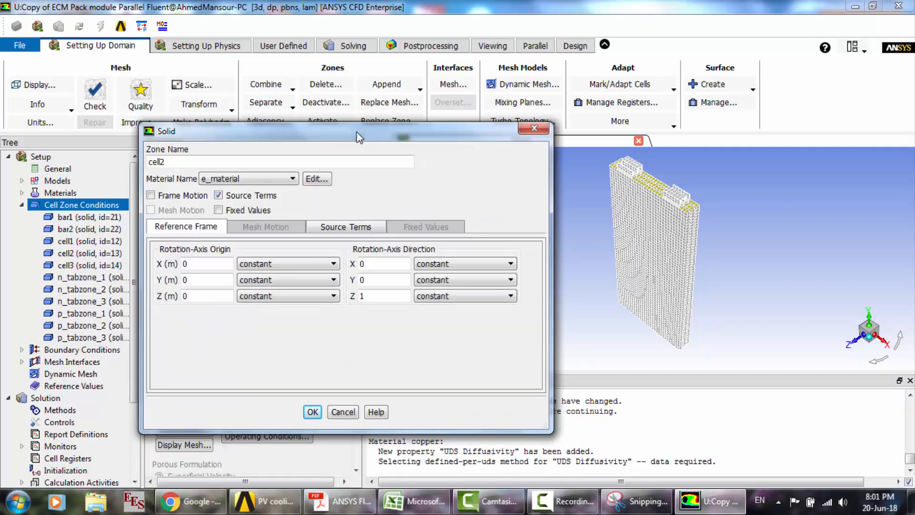
{"action": "left_click", "coordinate": [312, 412]}
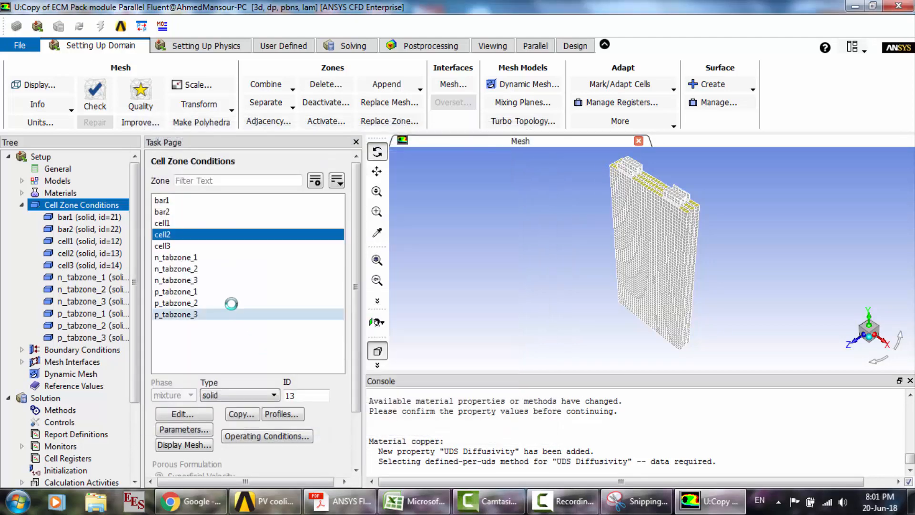
- Assign e_material as the material of the cell3 solid zone
{"action": "left_click", "coordinate": [192, 247]}
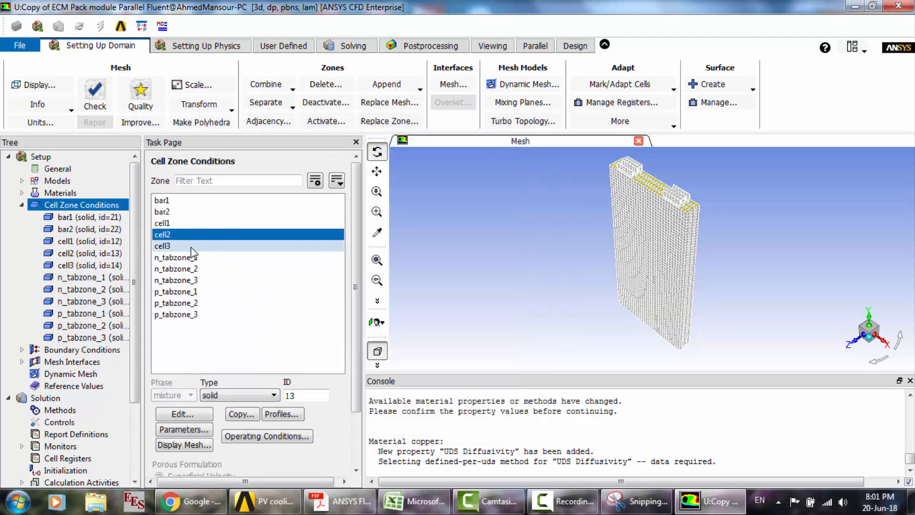
{"action": "left_click", "coordinate": [199, 414]}
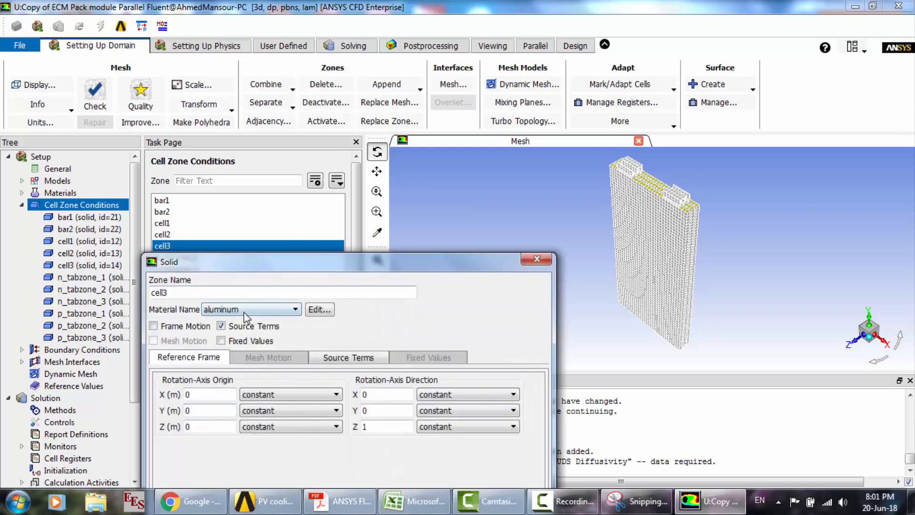
{"action": "left_click", "coordinate": [246, 317]}
{"action": "left_click", "coordinate": [224, 327]}
{"action": "left_click_drag", "start_coordinate": [383, 270], "coordinate": [375, 133]}
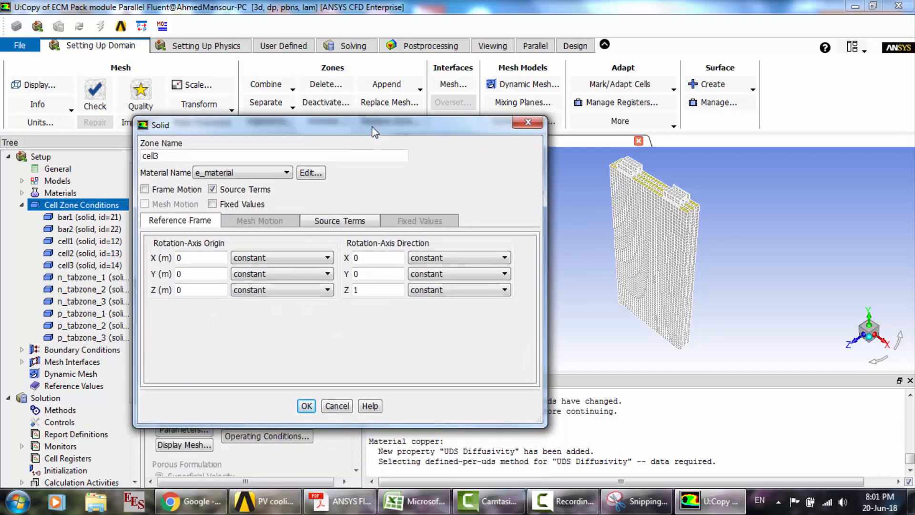
{"action": "left_click", "coordinate": [306, 406]}
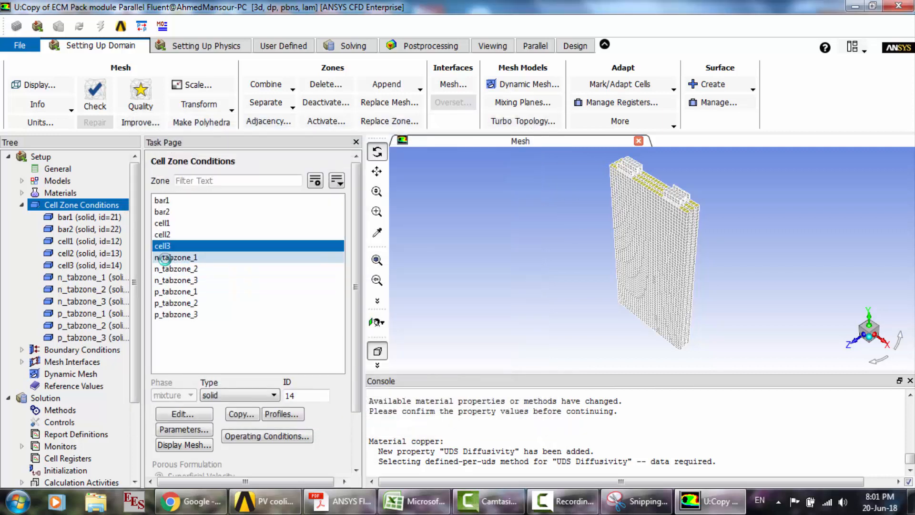
- Assign t_material as the material of the n_tabzone_1 solid zone
{"action": "left_click", "coordinate": [167, 258]}
{"action": "left_click", "coordinate": [190, 418]}
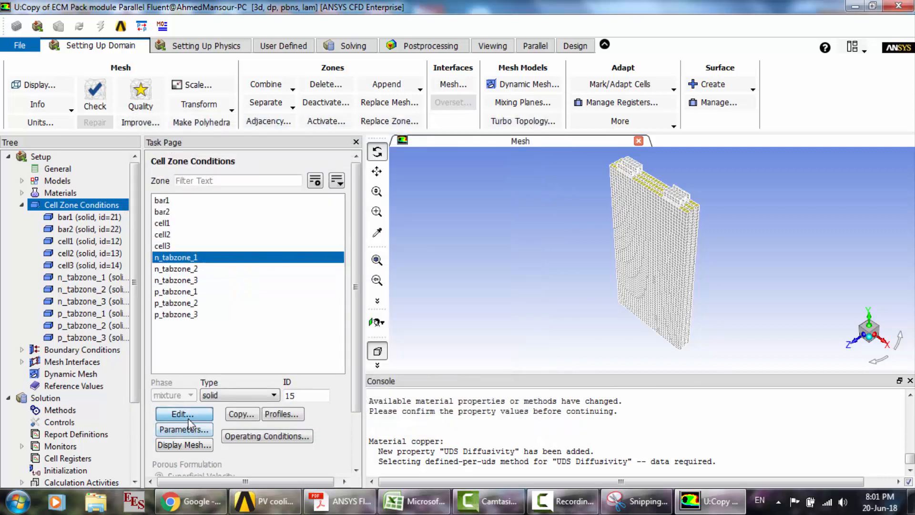
{"action": "left_click", "coordinate": [240, 311]}
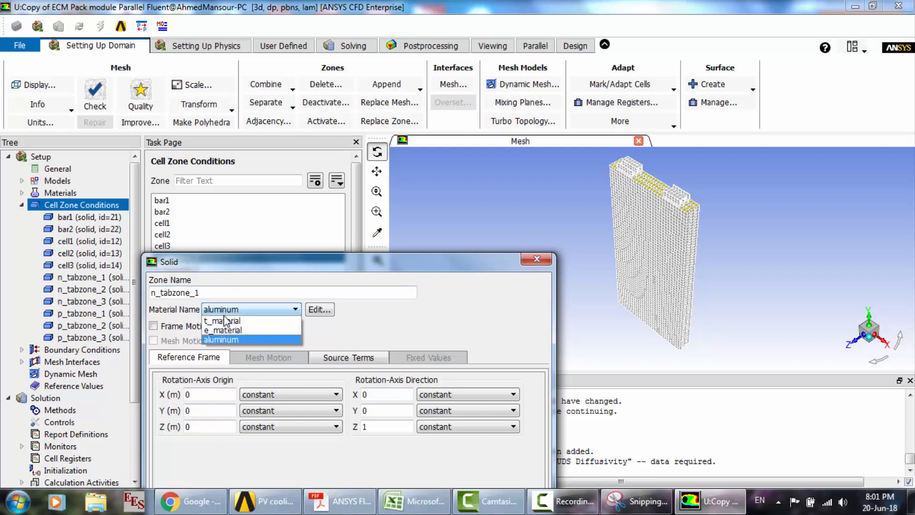
{"action": "left_click", "coordinate": [222, 320]}
{"action": "left_click_drag", "start_coordinate": [383, 265], "coordinate": [382, 140]}
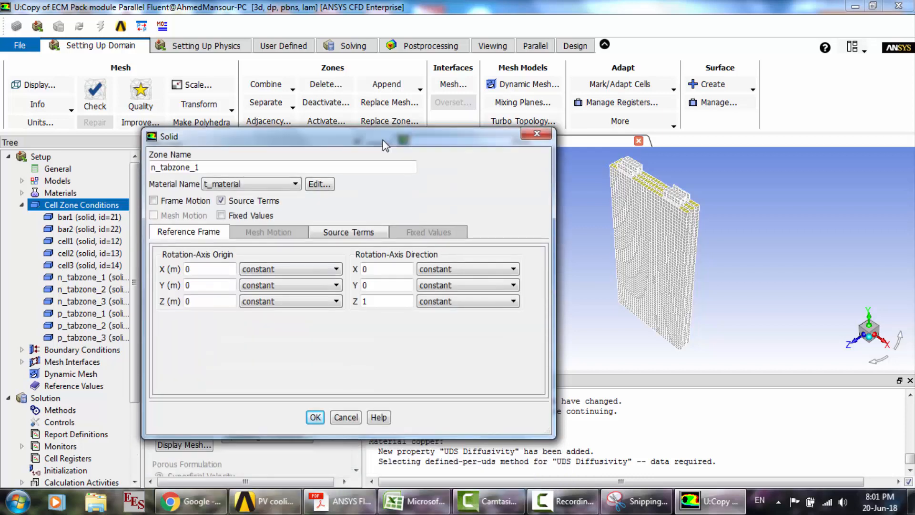
{"action": "left_click", "coordinate": [316, 418]}
- Assign t_material as the material of the n_tabzone_2 solid zone
{"action": "left_click", "coordinate": [178, 269]}
{"action": "left_click", "coordinate": [178, 257]}
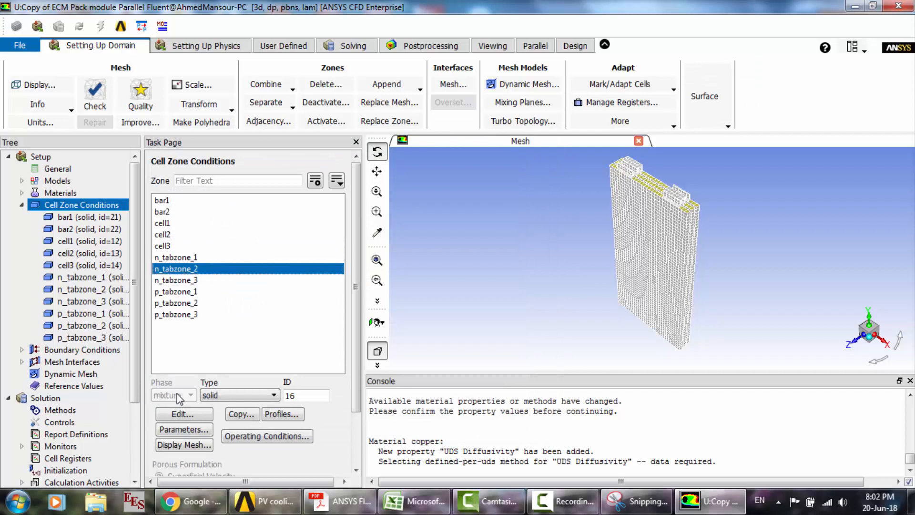
{"action": "left_click", "coordinate": [181, 414]}
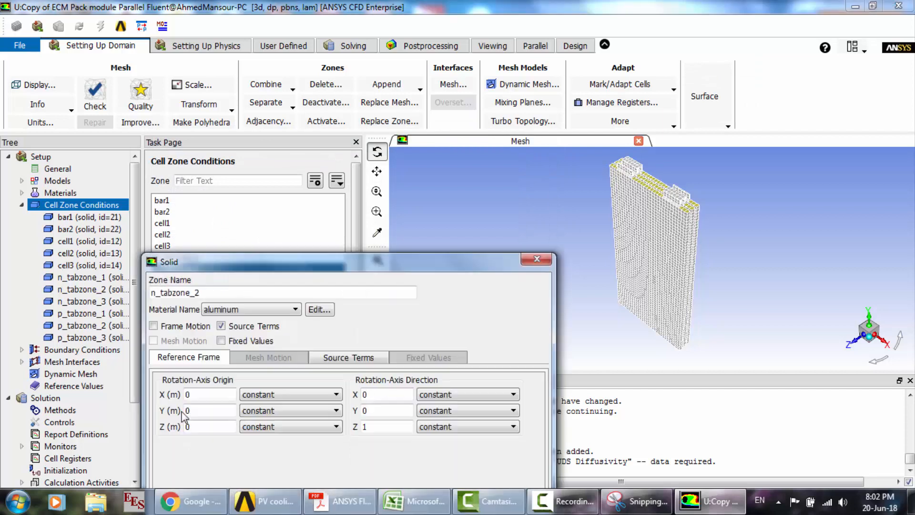
{"action": "left_click", "coordinate": [261, 310]}
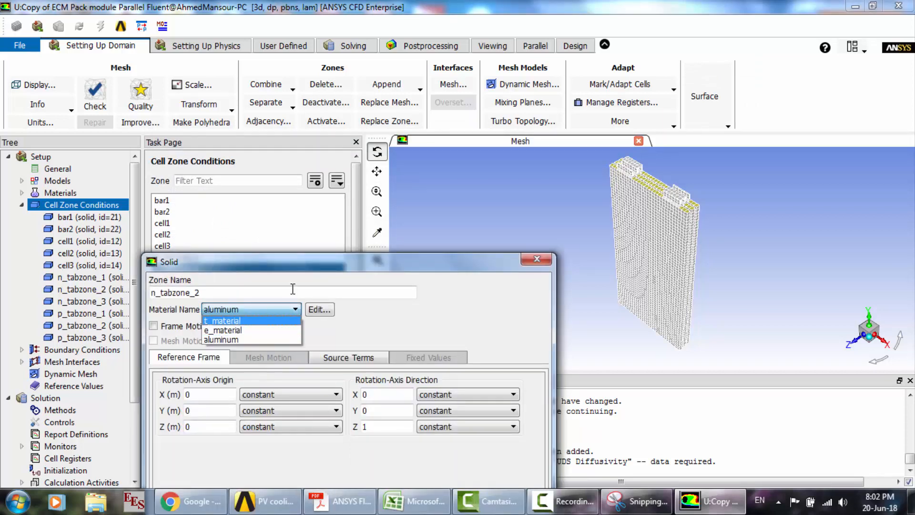
{"action": "left_click", "coordinate": [262, 321]}
{"action": "left_click_drag", "start_coordinate": [374, 263], "coordinate": [371, 131]}
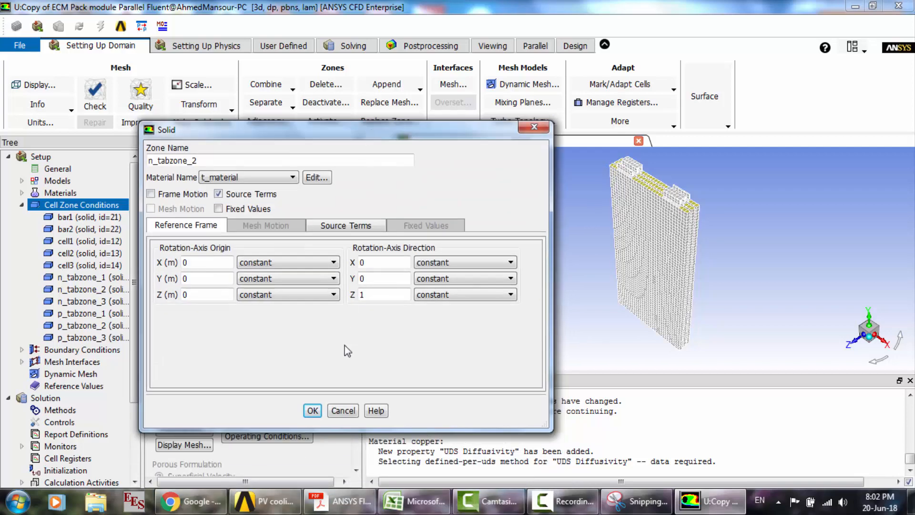
{"action": "left_click", "coordinate": [313, 411]}
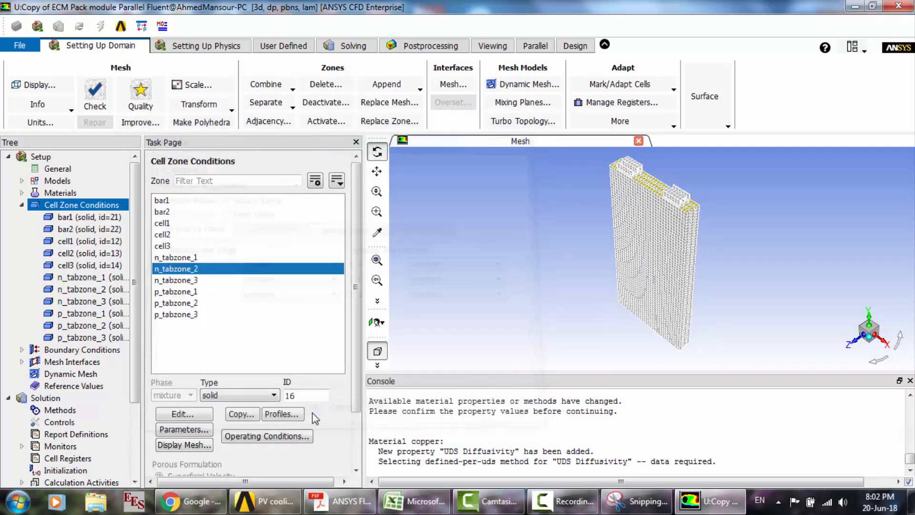
- Assign t_material as the material of the n_tabzone_3 solid zone
{"action": "left_click", "coordinate": [187, 280]}
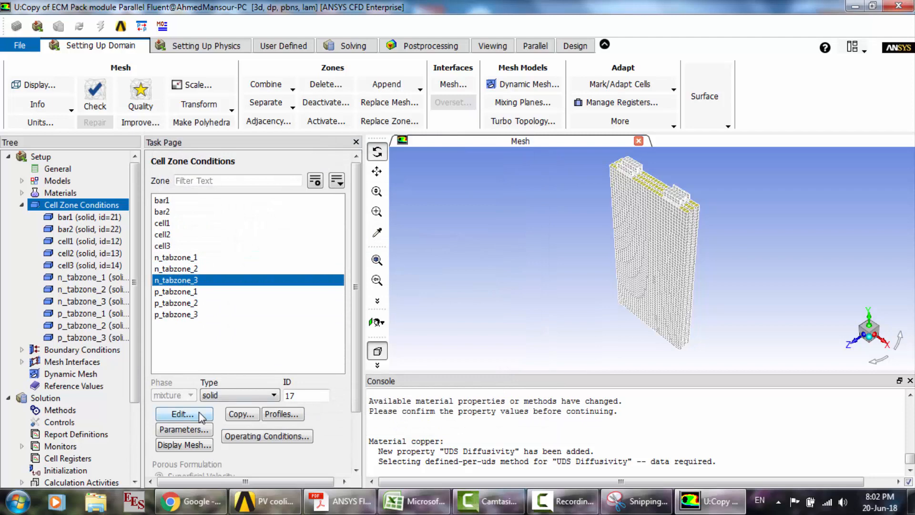
{"action": "left_click", "coordinate": [201, 415]}
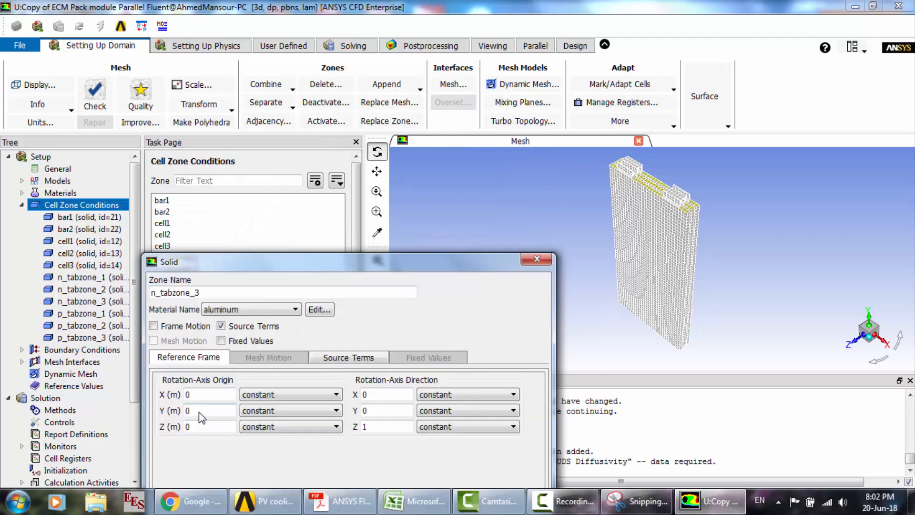
{"action": "left_click", "coordinate": [232, 310]}
{"action": "left_click", "coordinate": [220, 322]}
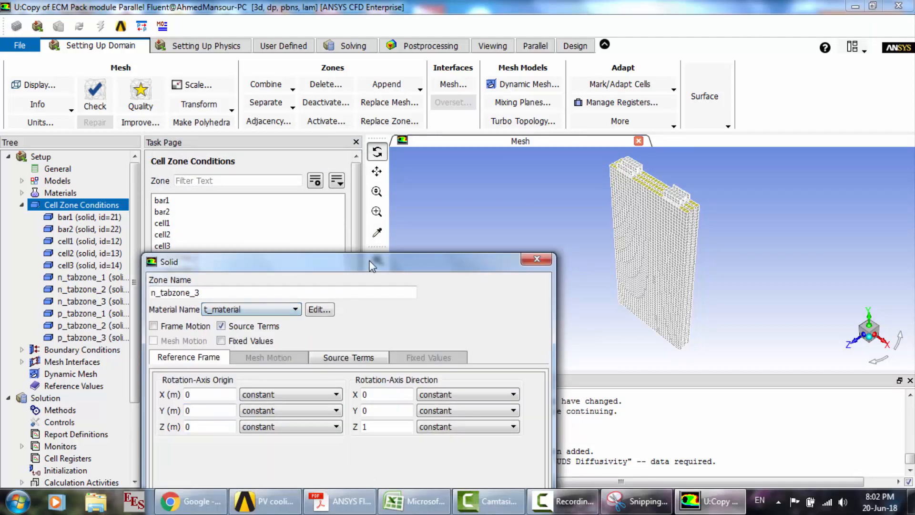
{"action": "left_click_drag", "start_coordinate": [372, 266], "coordinate": [371, 136]}
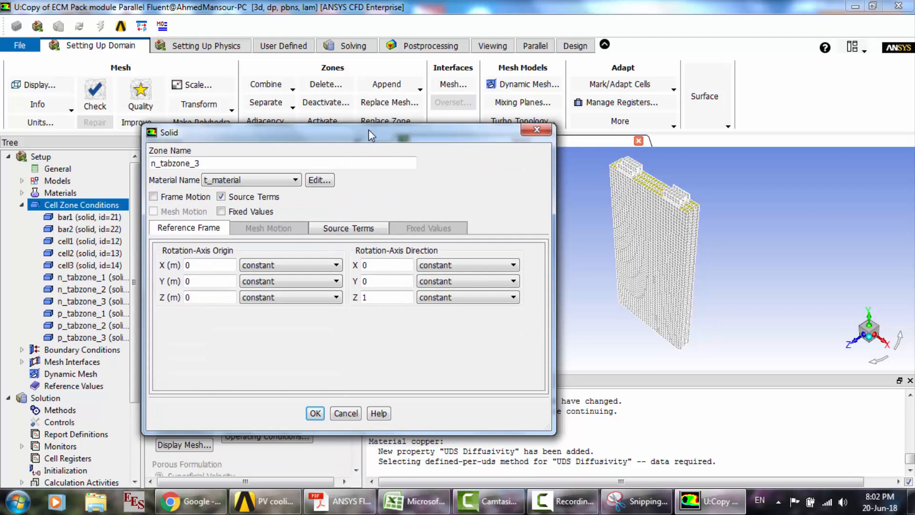
{"action": "left_click", "coordinate": [315, 414]}
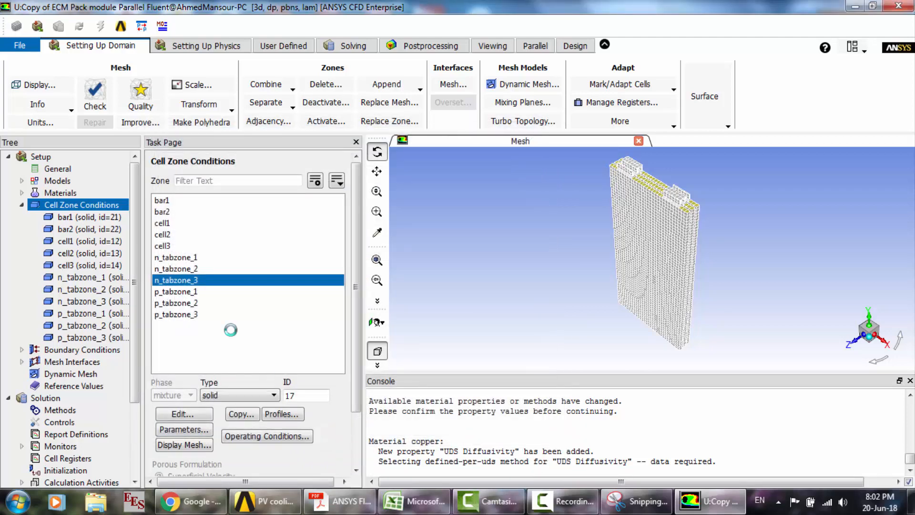
- Assign t_material as the material of the p_tabzone_1 solid zone
{"action": "left_click", "coordinate": [179, 291]}
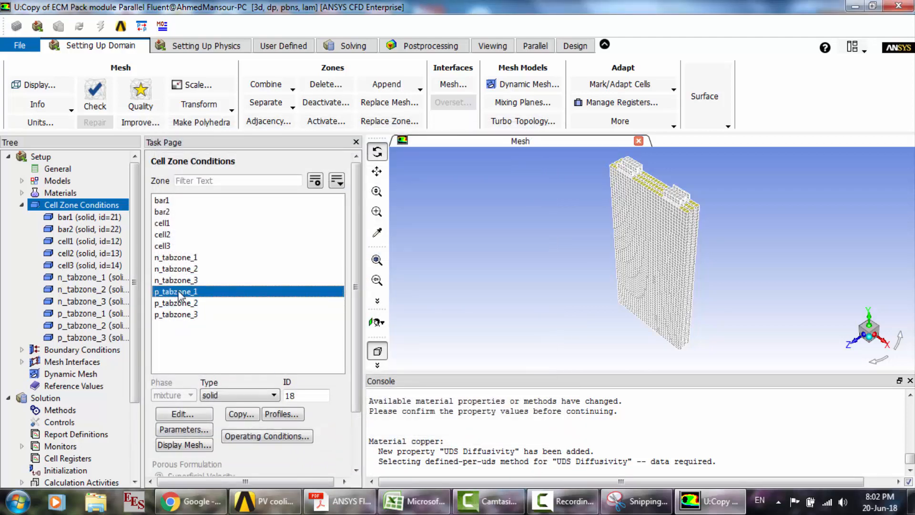
{"action": "left_click", "coordinate": [201, 411]}
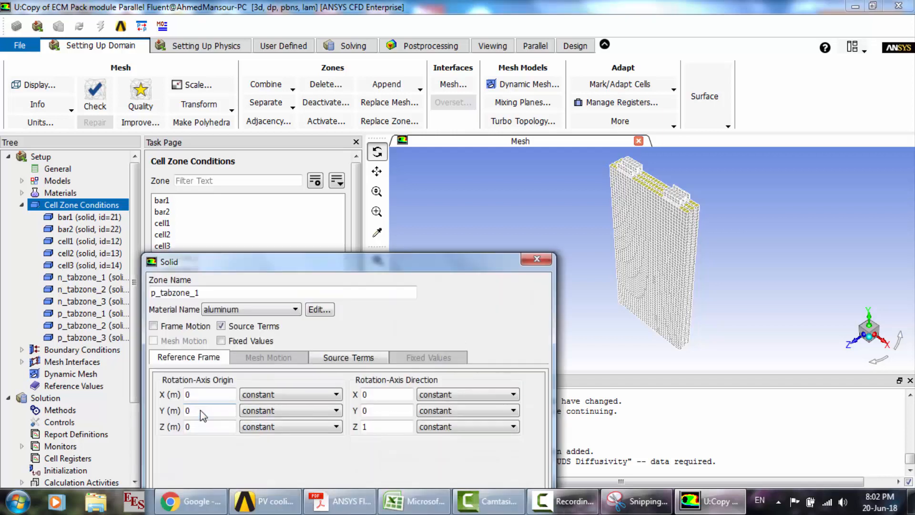
{"action": "left_click", "coordinate": [224, 310]}
{"action": "left_click", "coordinate": [224, 342]}
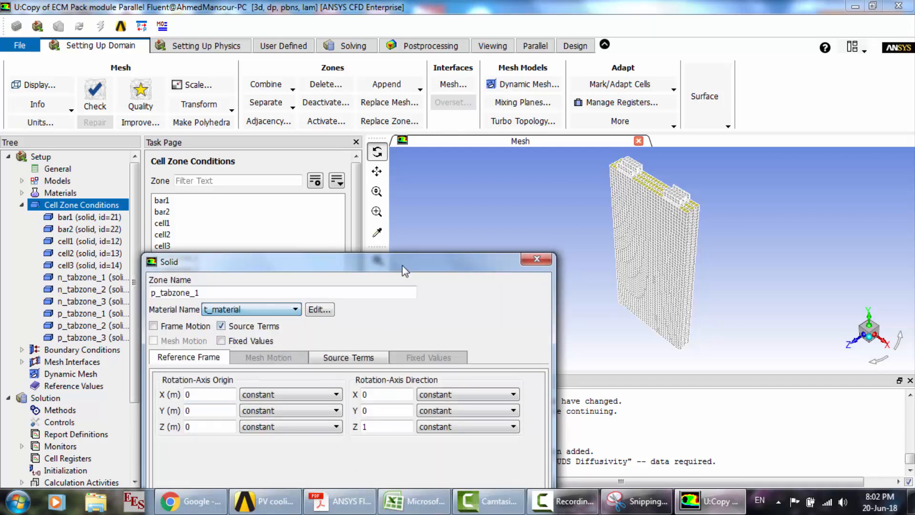
{"action": "left_click_drag", "start_coordinate": [404, 262], "coordinate": [412, 136]}
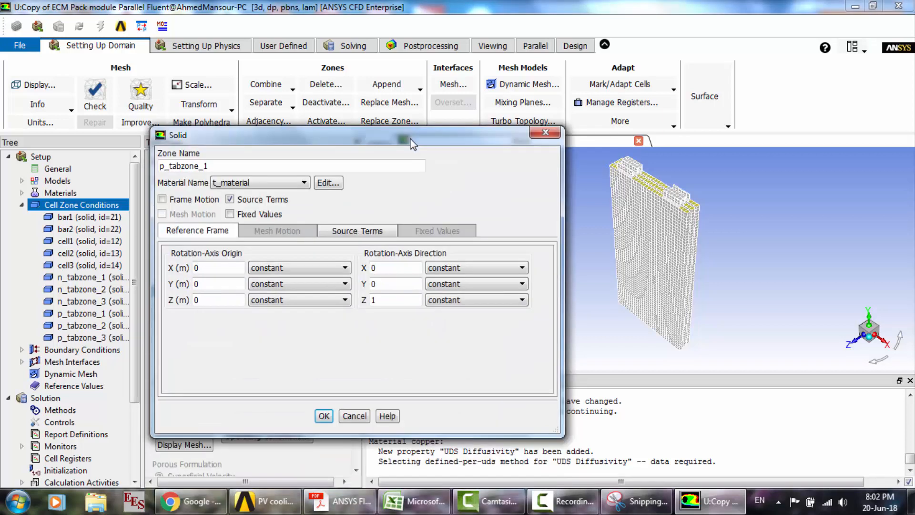
{"action": "left_click", "coordinate": [323, 417]}
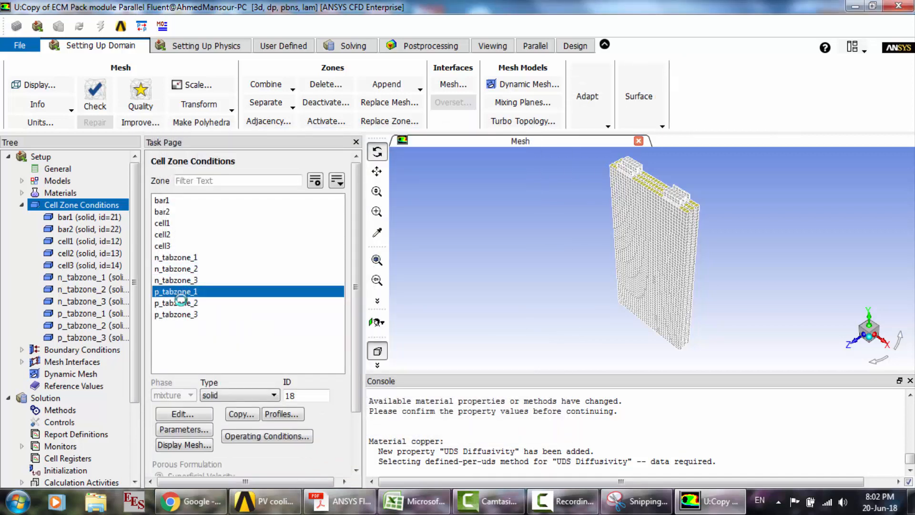
- Assign t_material as the material of the p_tabzone_2 solid zone
{"action": "left_click", "coordinate": [185, 305]}
{"action": "left_click", "coordinate": [193, 419]}
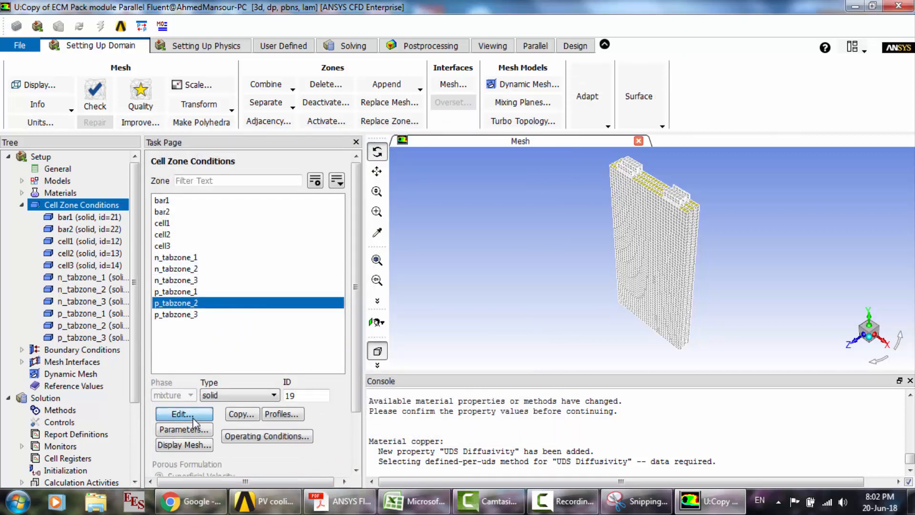
{"action": "left_click", "coordinate": [229, 311]}
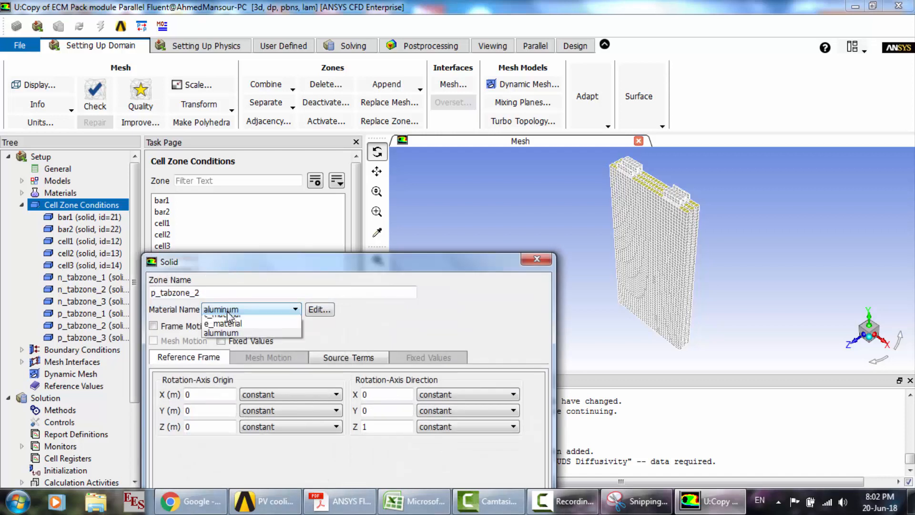
{"action": "left_click", "coordinate": [226, 328]}
{"action": "left_click_drag", "start_coordinate": [421, 272], "coordinate": [435, 131]}
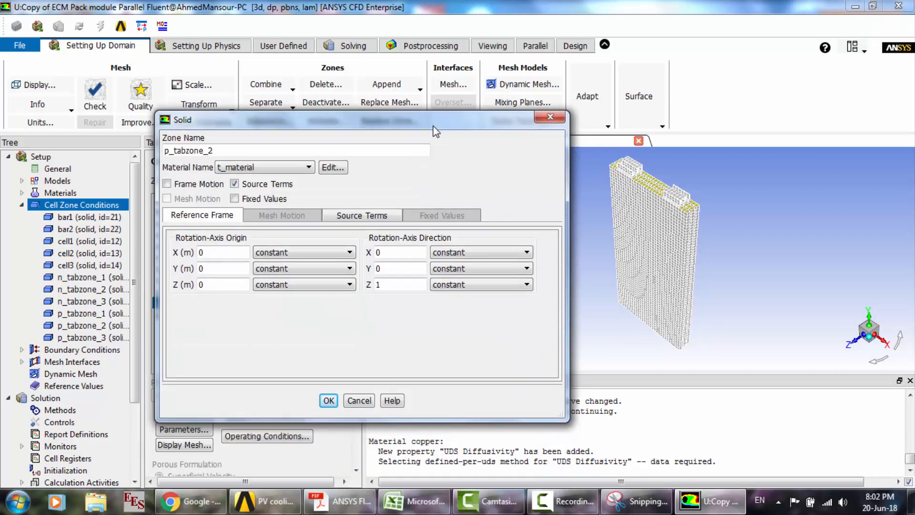
{"action": "left_click", "coordinate": [329, 400]}
- Assign t_material as the material of the p_tabzone_3 solid zone
{"action": "left_click", "coordinate": [187, 315]}
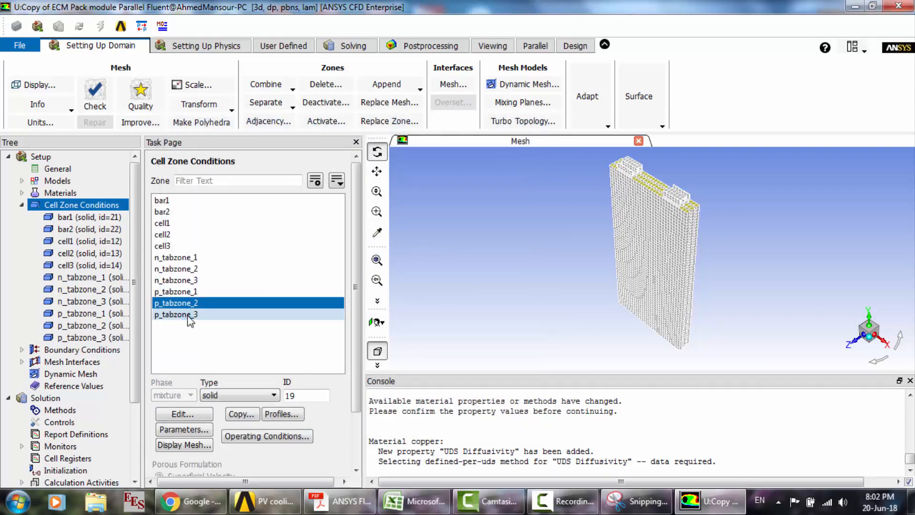
{"action": "left_click", "coordinate": [193, 414]}
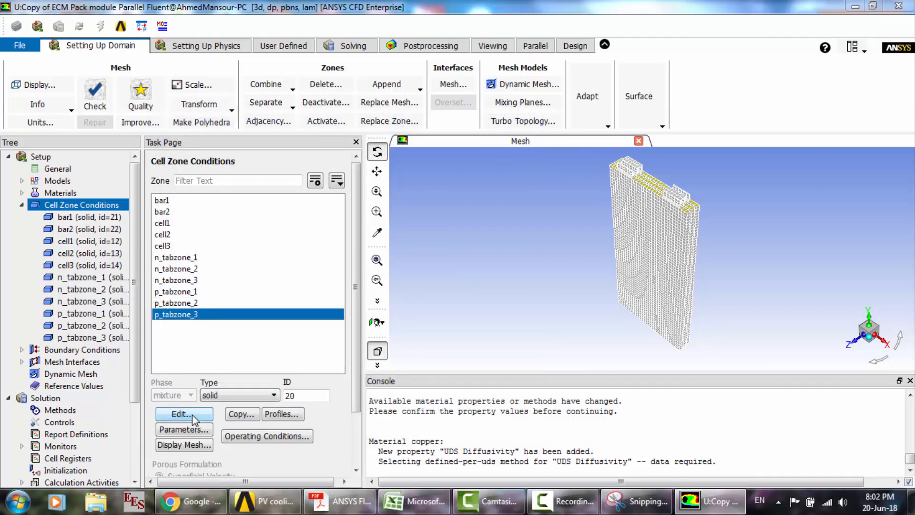
{"action": "left_click", "coordinate": [253, 315]}
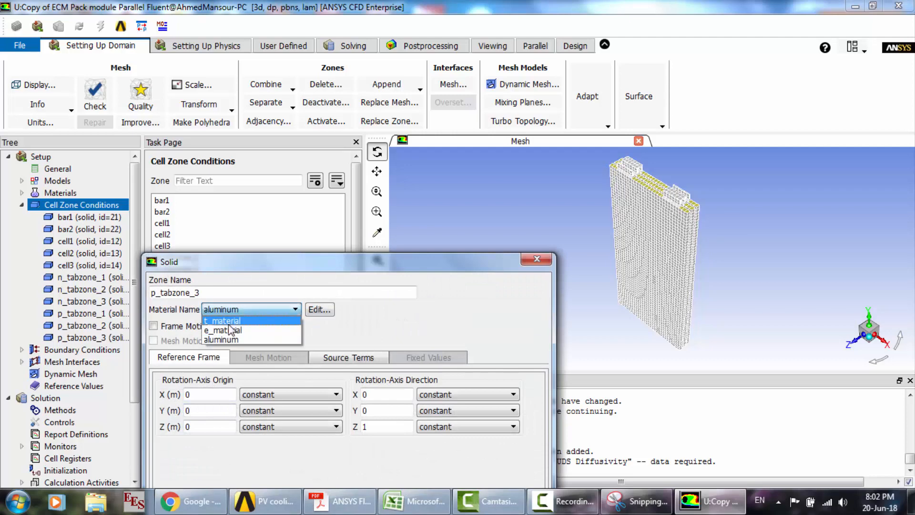
{"action": "left_click", "coordinate": [228, 324]}
{"action": "left_click_drag", "start_coordinate": [387, 262], "coordinate": [398, 128]}
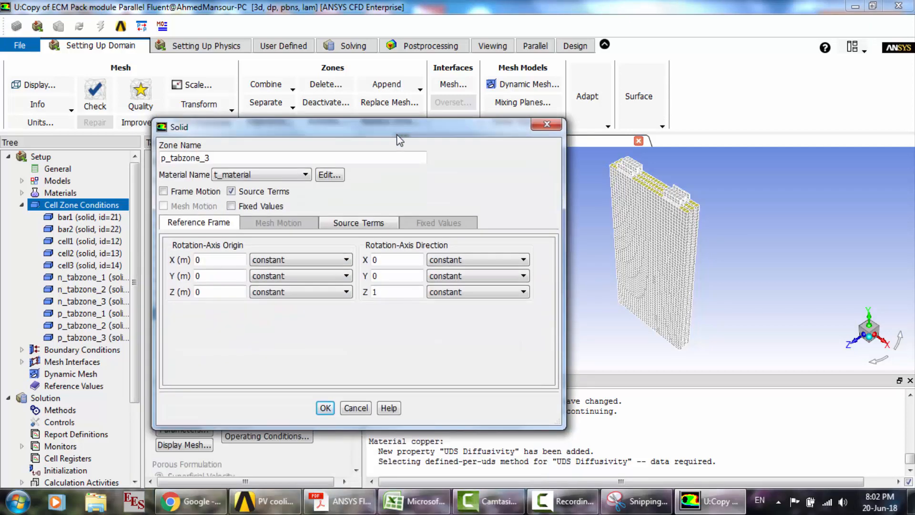
{"action": "left_click", "coordinate": [326, 408]}
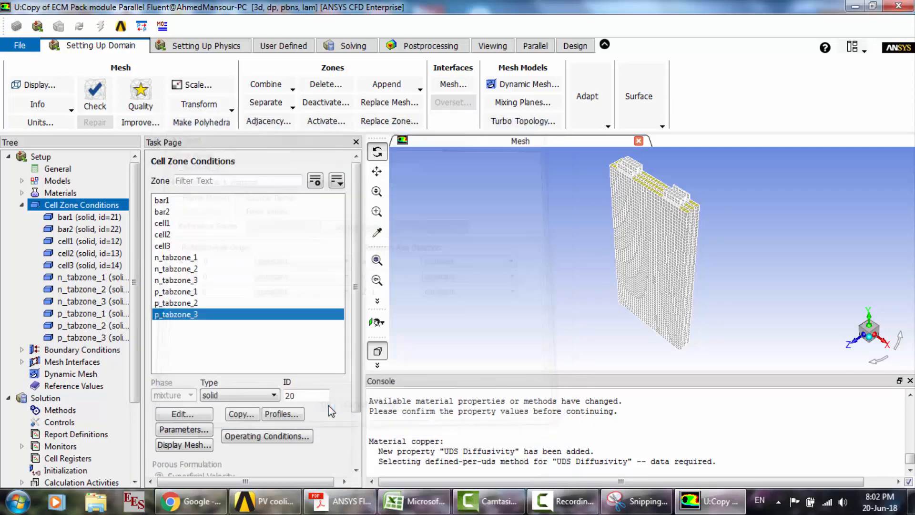
- Set the wall-bar1 boundary to a convection thermal condition with a heat transfer coefficient of 5 W/m2-K
{"action": "left_click", "coordinate": [22, 205]}
{"action": "double_click", "coordinate": [55, 217]}
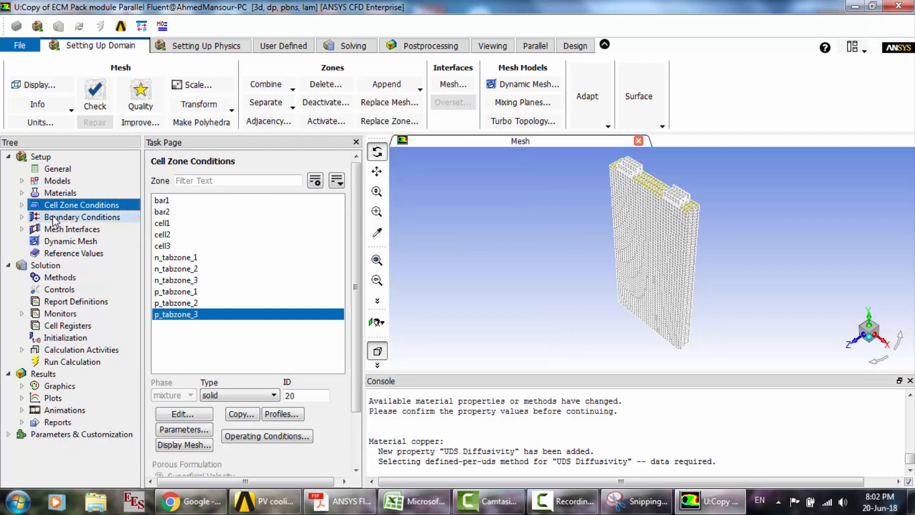
{"action": "left_click_drag", "start_coordinate": [133, 238], "coordinate": [141, 413]}
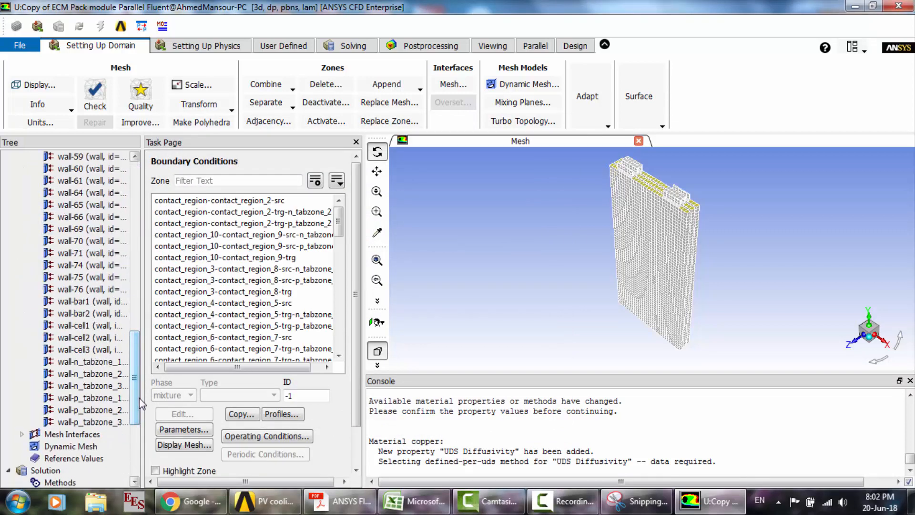
{"action": "left_click", "coordinate": [106, 304]}
{"action": "right_click", "coordinate": [108, 309]}
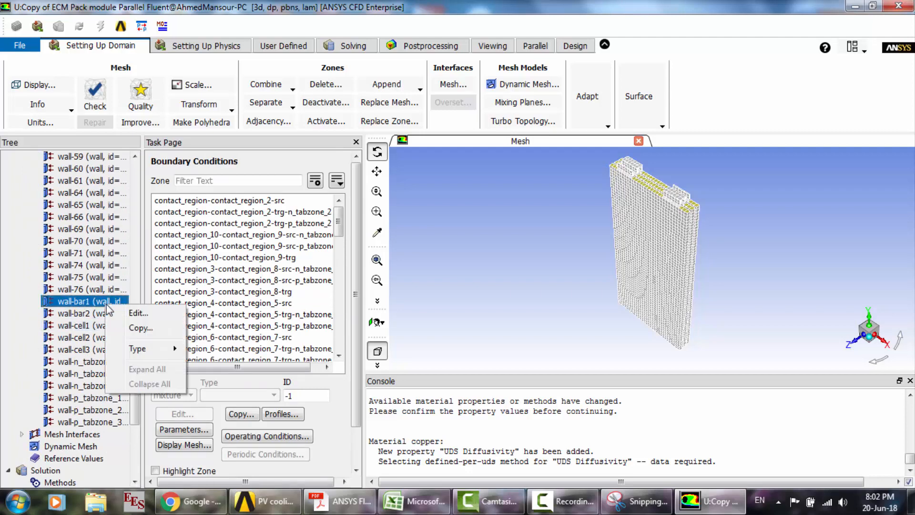
{"action": "left_click", "coordinate": [125, 315]}
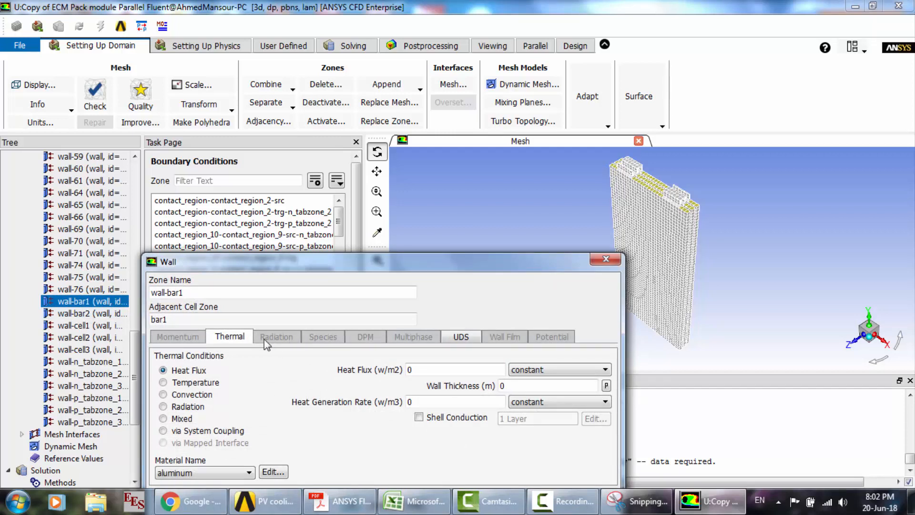
{"action": "left_click", "coordinate": [190, 396]}
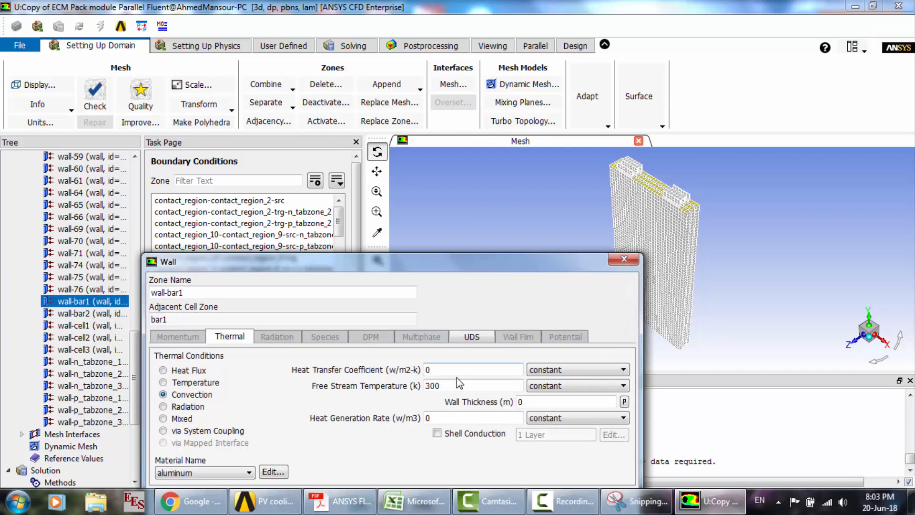
{"action": "double_click", "coordinate": [437, 369]}
{"action": "type", "text": "5"}
{"action": "left_click_drag", "start_coordinate": [451, 262], "coordinate": [449, 142]}
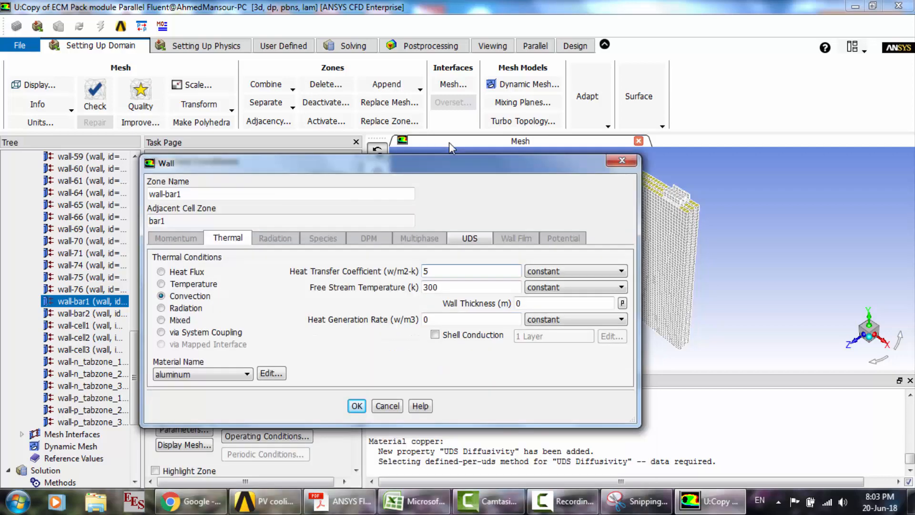
{"action": "left_click", "coordinate": [355, 387]}
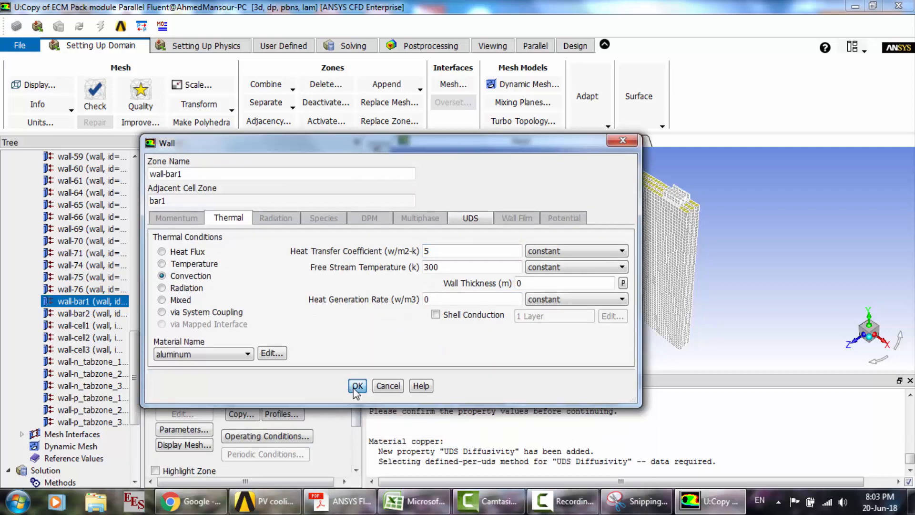
- Copy the wall-bar1 boundary conditions to wall-bar2 and all the wall-cell, wall-n_tabzone and wall-p_tabzone zones
{"action": "right_click", "coordinate": [85, 305]}
{"action": "left_click", "coordinate": [118, 325]}
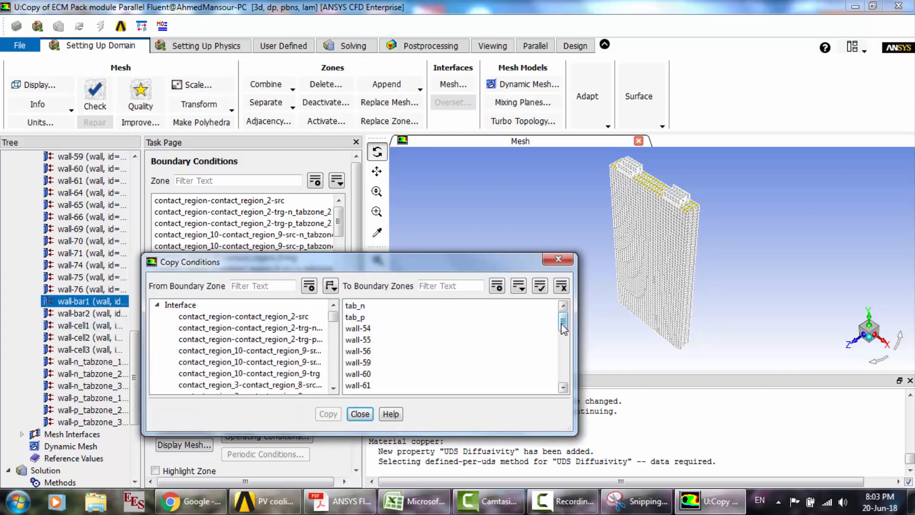
{"action": "left_click_drag", "start_coordinate": [563, 329], "coordinate": [564, 356]}
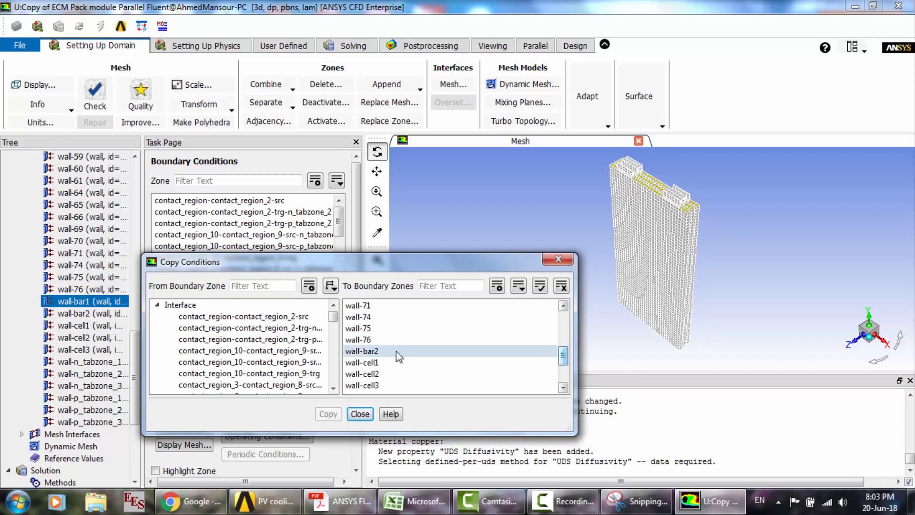
{"action": "left_click_drag", "start_coordinate": [394, 353], "coordinate": [402, 424]}
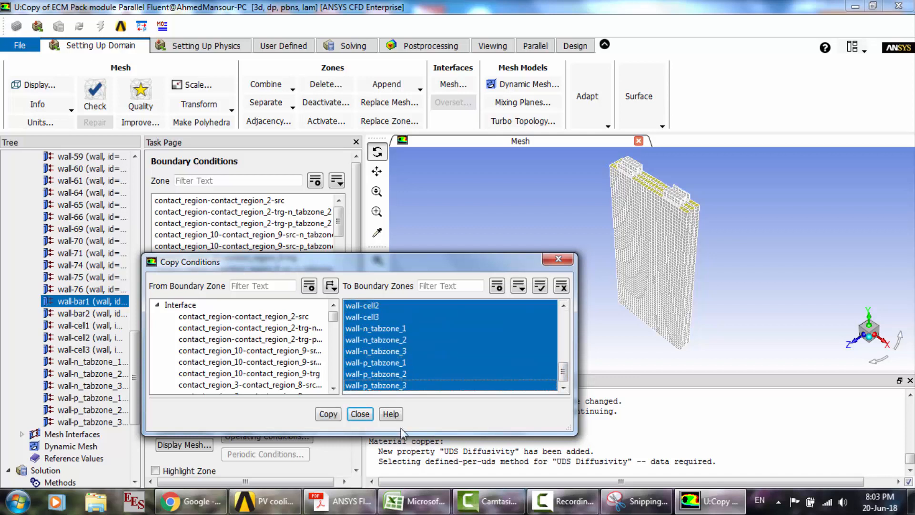
{"action": "left_click", "coordinate": [333, 416]}
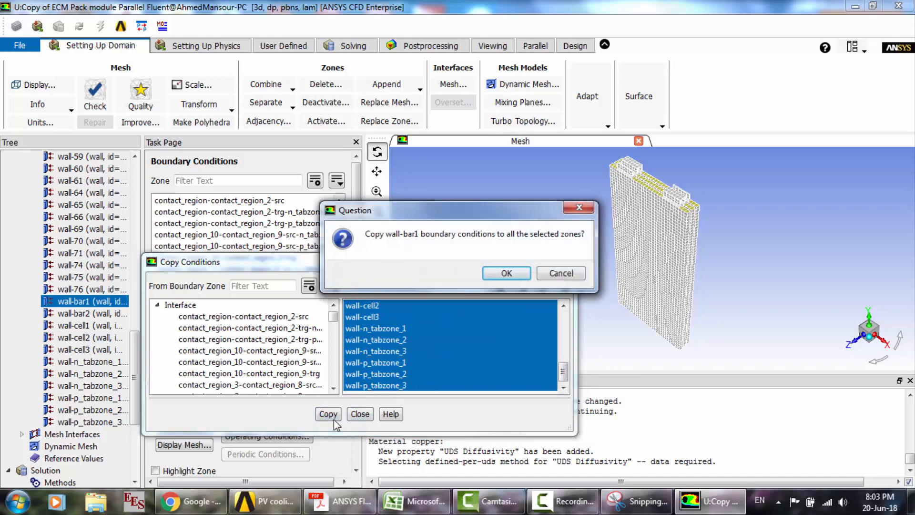
{"action": "left_click", "coordinate": [502, 273]}
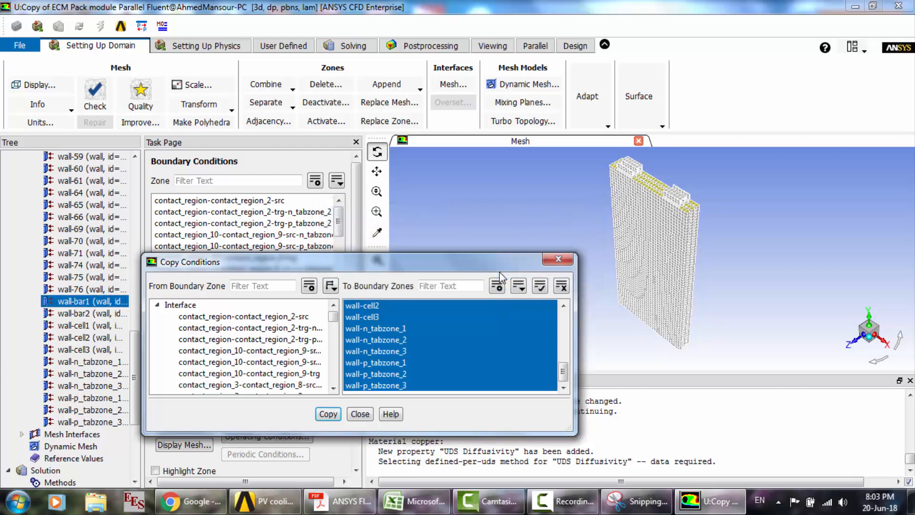
{"action": "left_click", "coordinate": [359, 414]}
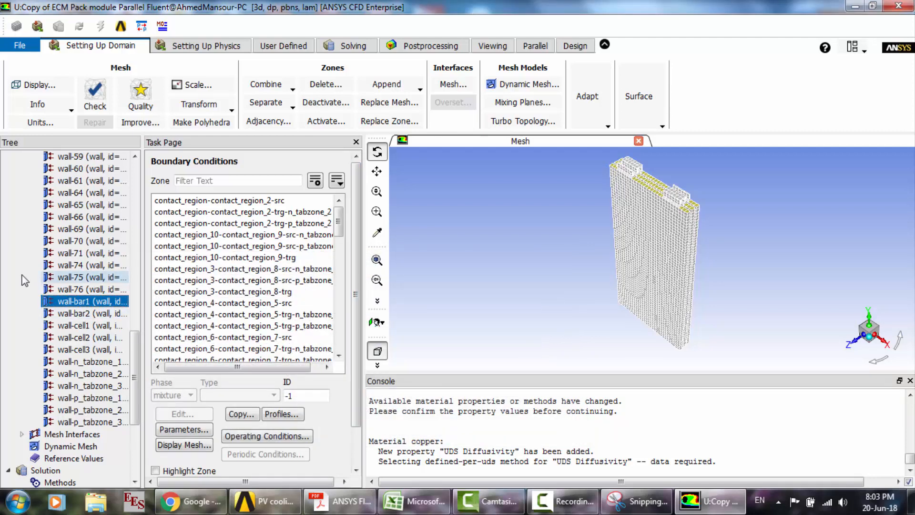
- Switch the solver's time setting to Transient
{"action": "left_click", "coordinate": [180, 52]}
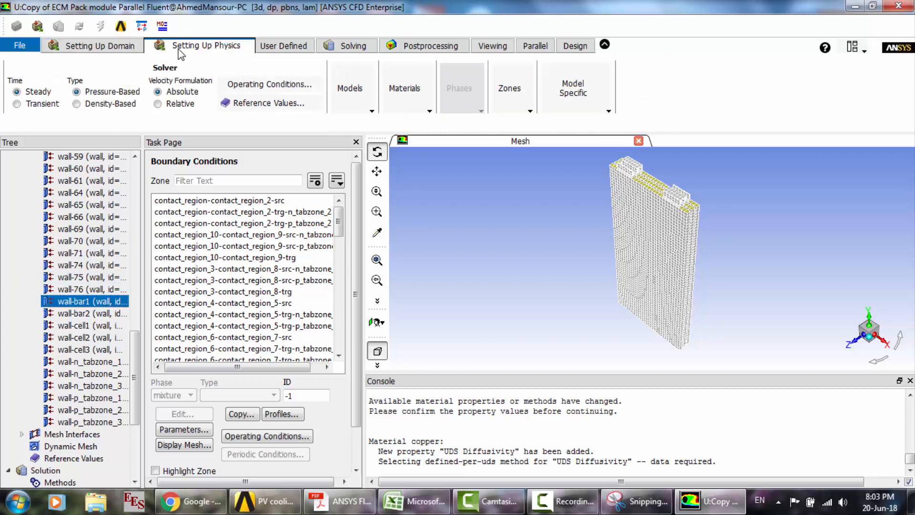
{"action": "left_click", "coordinate": [17, 104]}
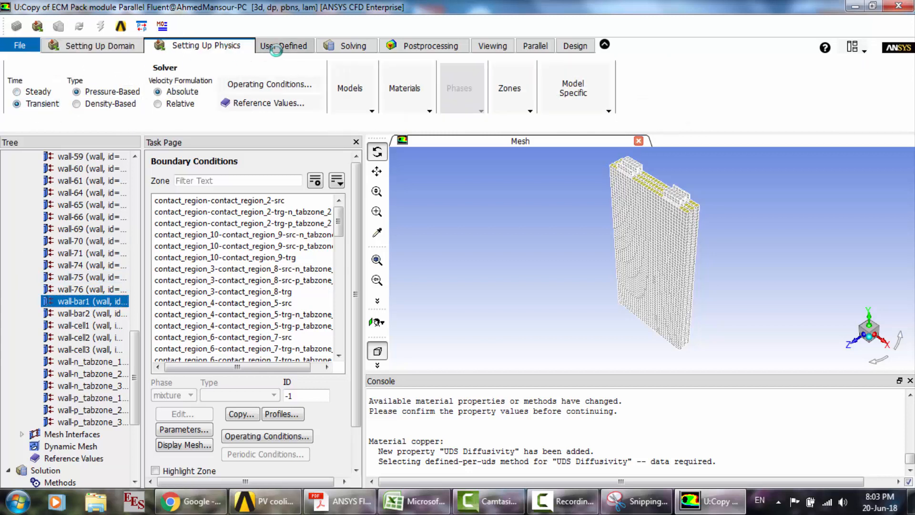
- Exclude the Flow equation from the solved equations, keeping Energy, Potential Phi+ and Potential Phi- selected
{"action": "left_click", "coordinate": [343, 44]}
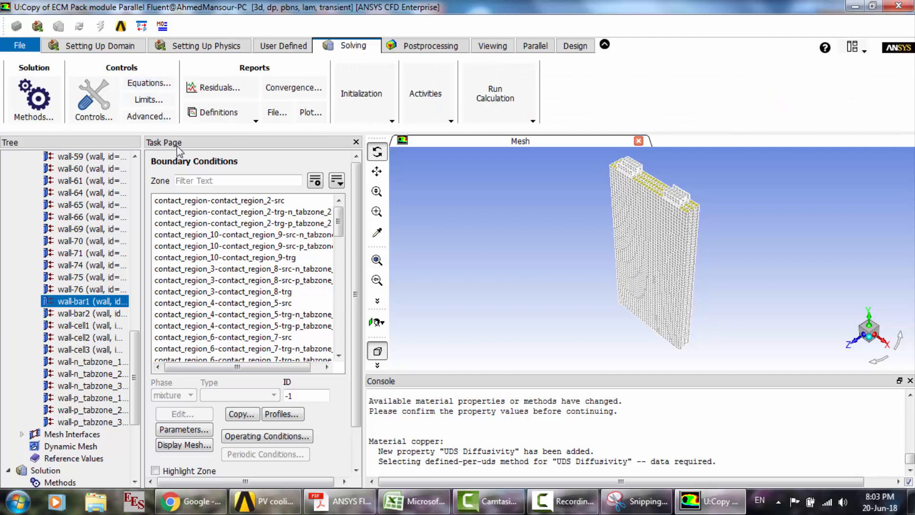
{"action": "left_click", "coordinate": [186, 213]}
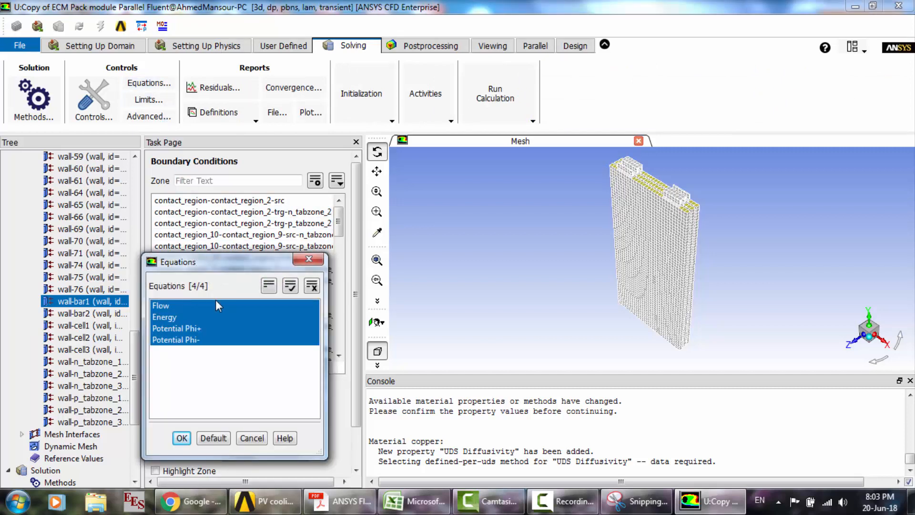
{"action": "left_click", "coordinate": [216, 304]}
{"action": "left_click", "coordinate": [181, 439]}
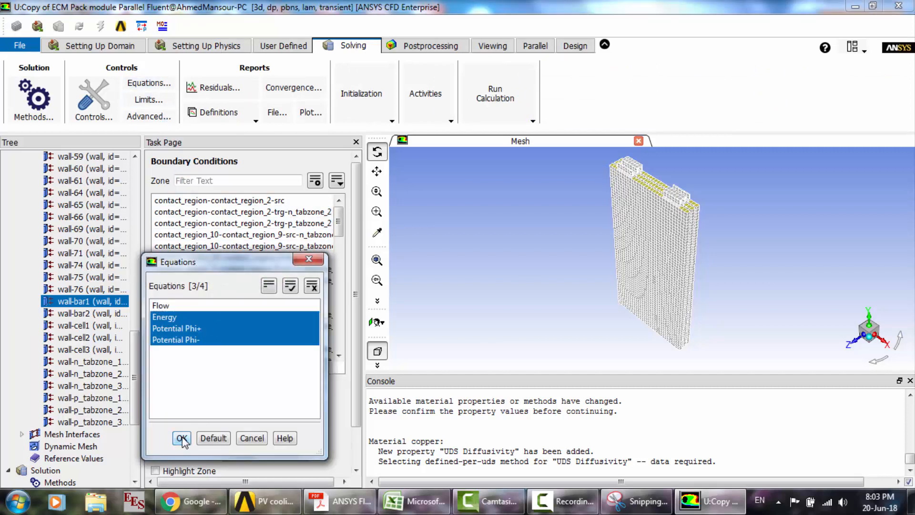
- Set the convergence criterion of the residual monitors to none
{"action": "left_click", "coordinate": [218, 86]}
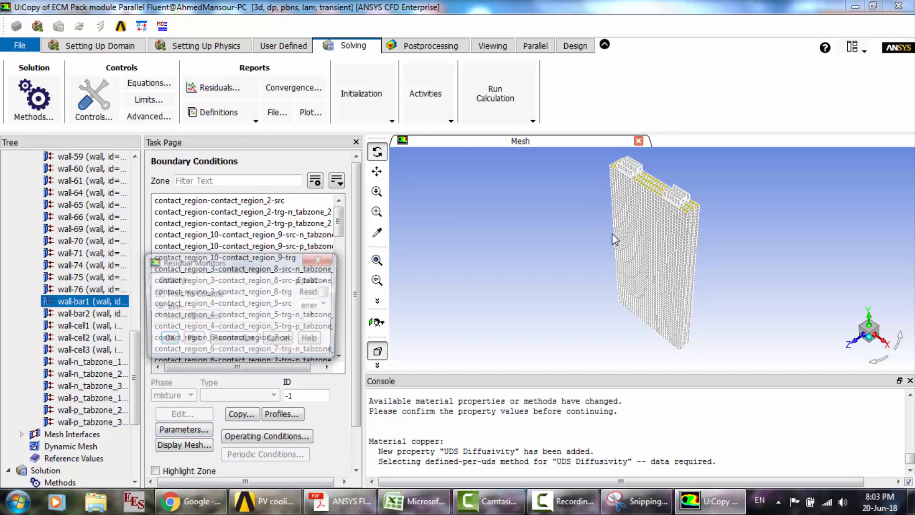
{"action": "left_click", "coordinate": [530, 386]}
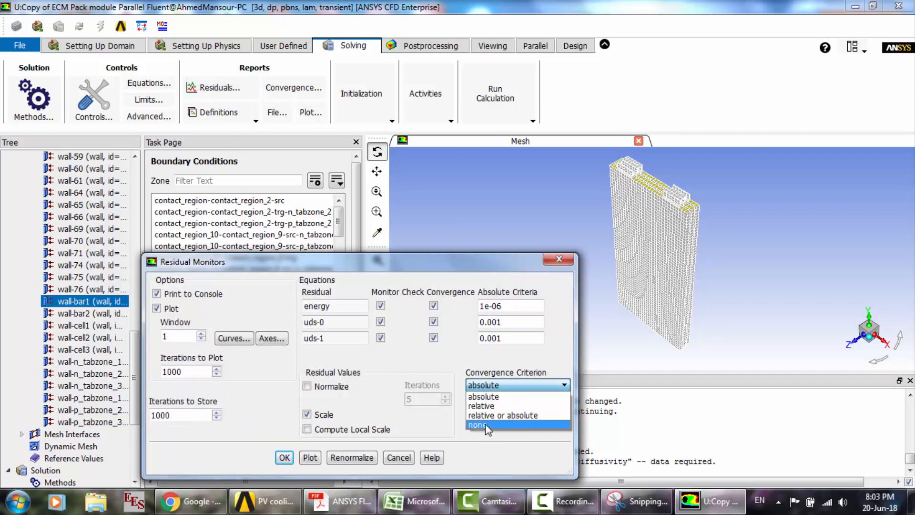
{"action": "left_click", "coordinate": [477, 426]}
{"action": "left_click", "coordinate": [289, 457]}
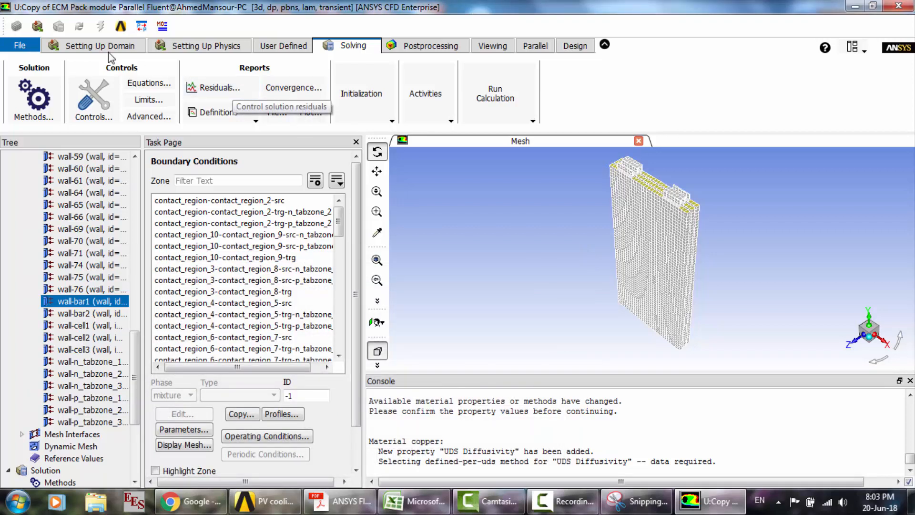
- Initialize the solution with the Standard method
{"action": "left_click", "coordinate": [350, 110]}
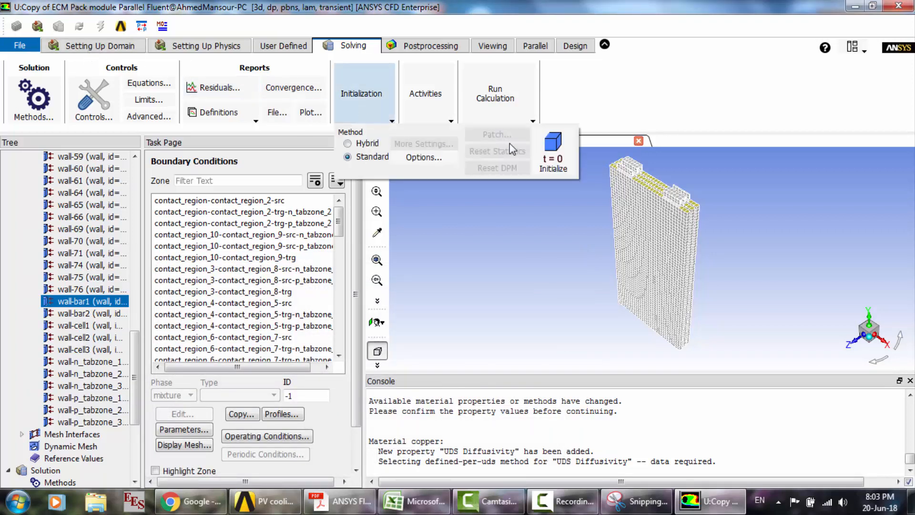
{"action": "left_click", "coordinate": [549, 147]}
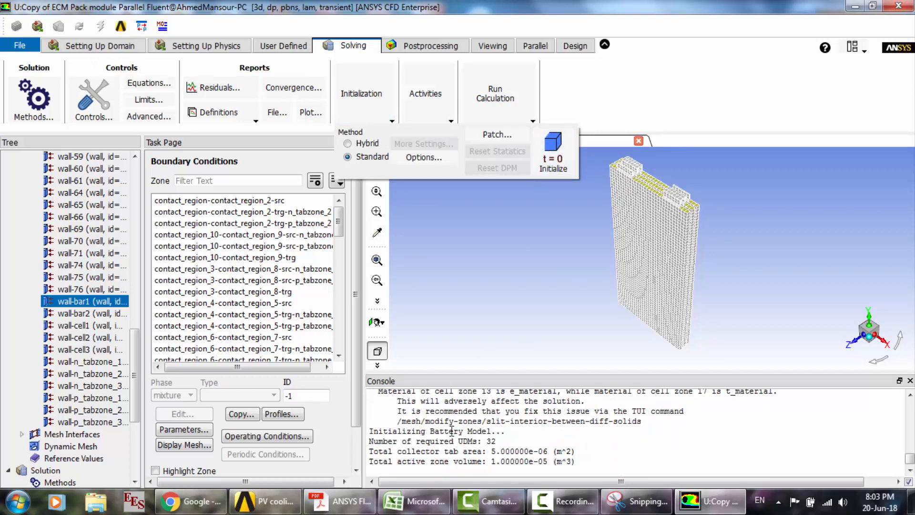
{"action": "left_click", "coordinate": [3, 293]}
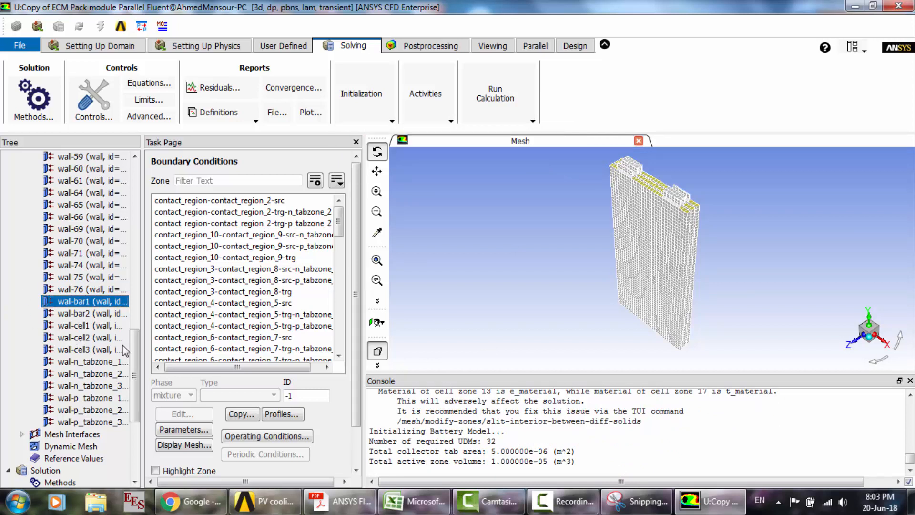
- Start a new report file under the solution monitors and add an Area-Weighted Average surface report definition to it
{"action": "left_click_drag", "start_coordinate": [135, 376], "coordinate": [137, 452]}
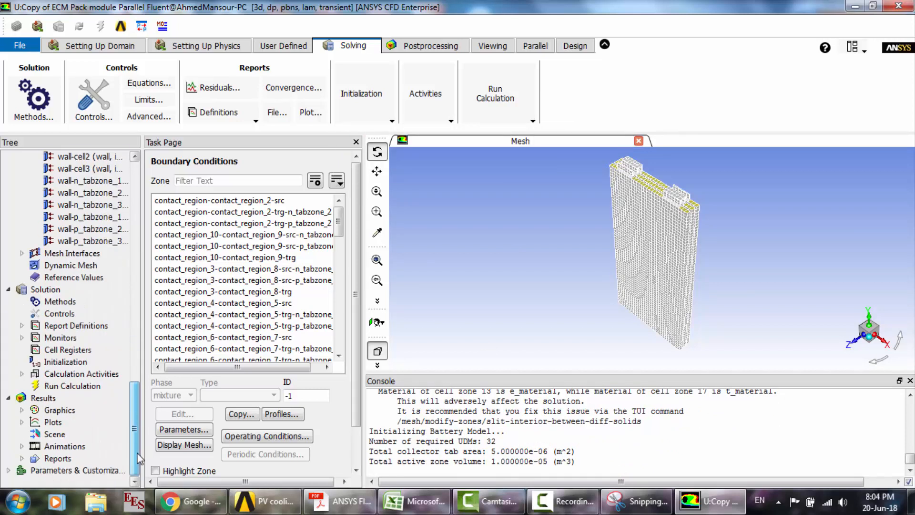
{"action": "left_click", "coordinate": [22, 337]}
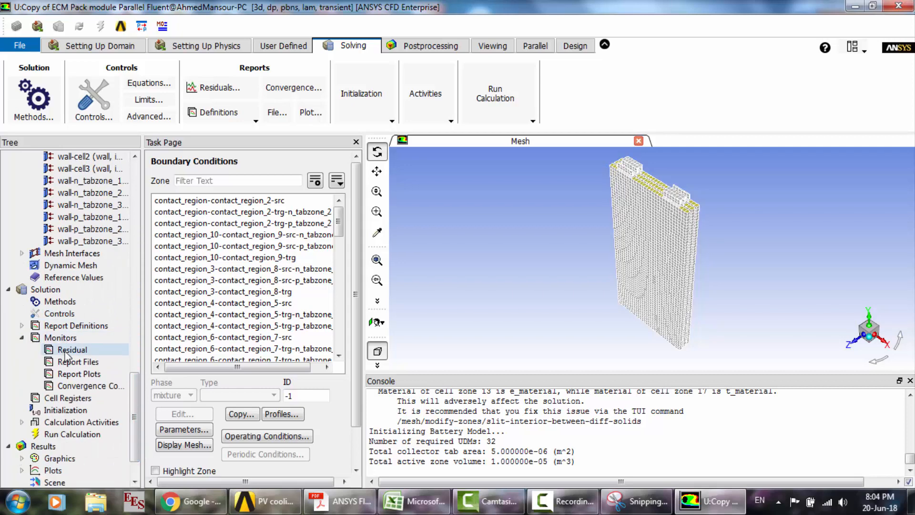
{"action": "double_click", "coordinate": [68, 362]}
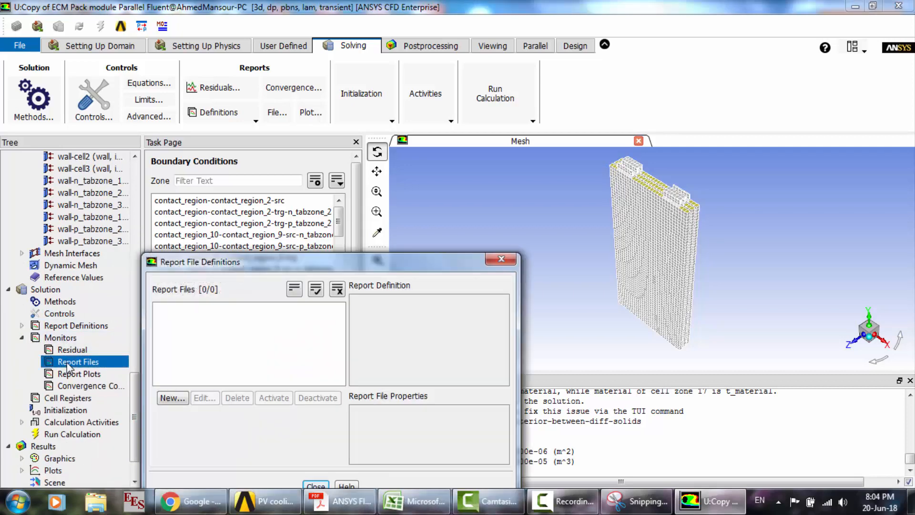
{"action": "left_click", "coordinate": [182, 399]}
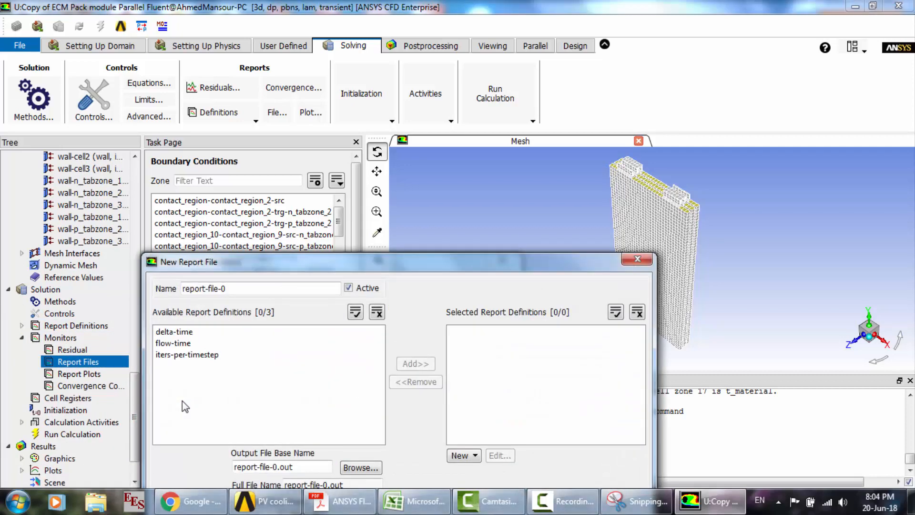
{"action": "left_click_drag", "start_coordinate": [452, 266], "coordinate": [429, 104]}
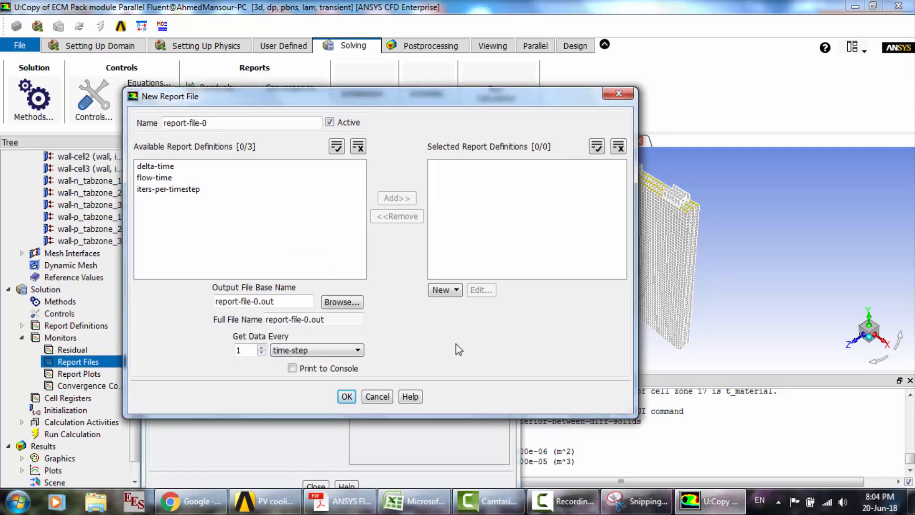
{"action": "left_click", "coordinate": [441, 289]}
{"action": "mouse_move", "coordinate": [472, 327]}
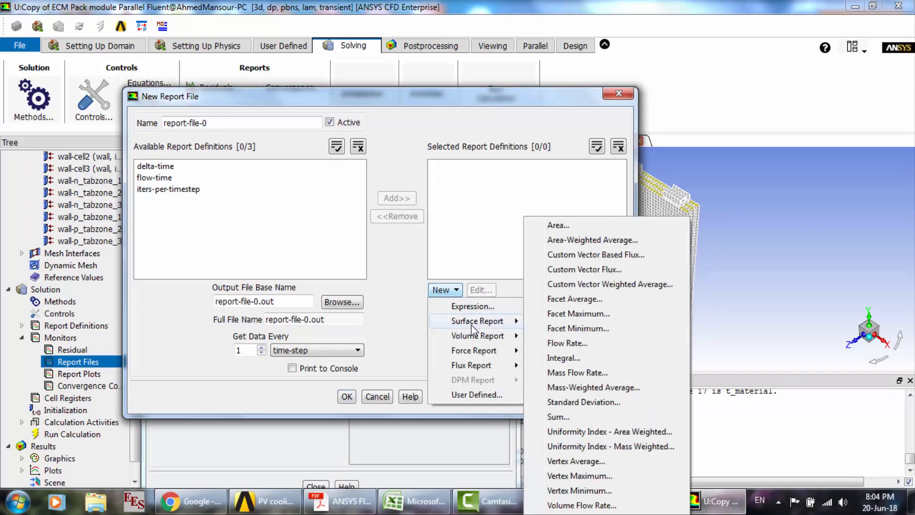
{"action": "left_click", "coordinate": [612, 244]}
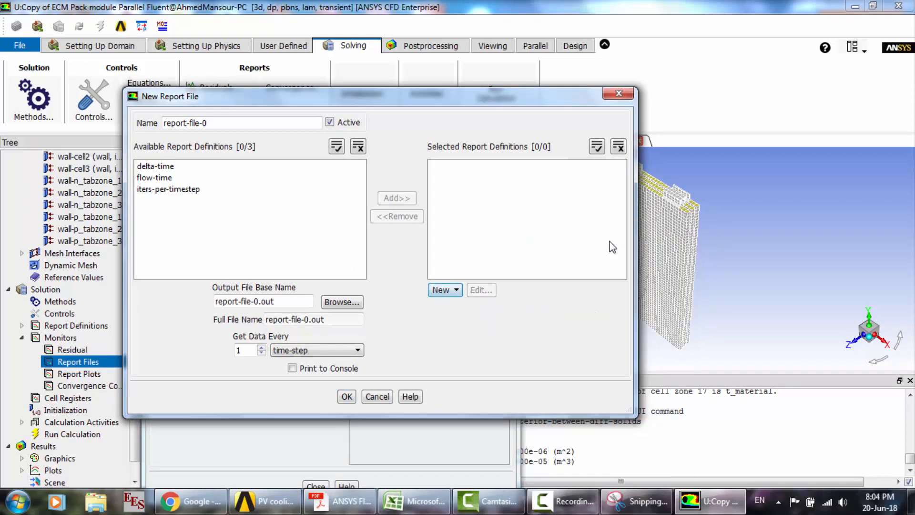
{"action": "left_click_drag", "start_coordinate": [456, 267], "coordinate": [433, 142]}
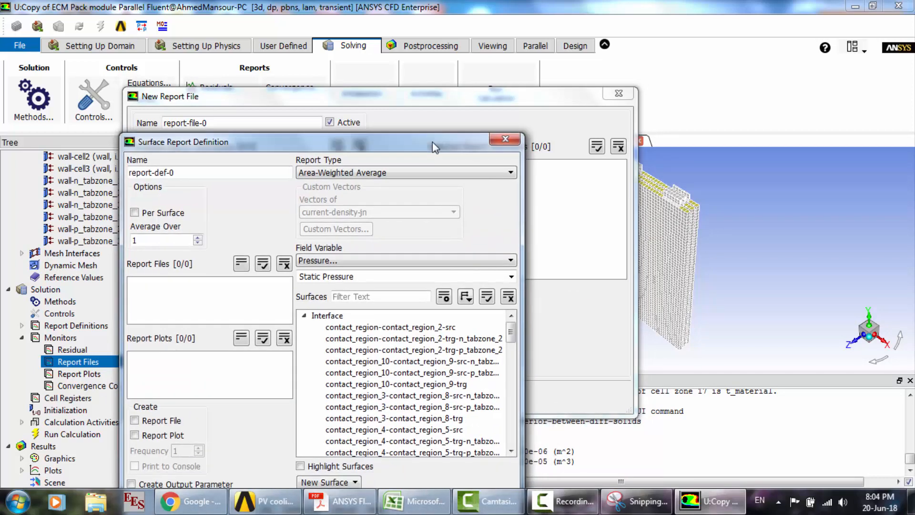
- Set the surface report's field variable to User Defined Scalars, Potential Phi+, and select the tab_p wall as its surface
{"action": "left_click", "coordinate": [384, 261]}
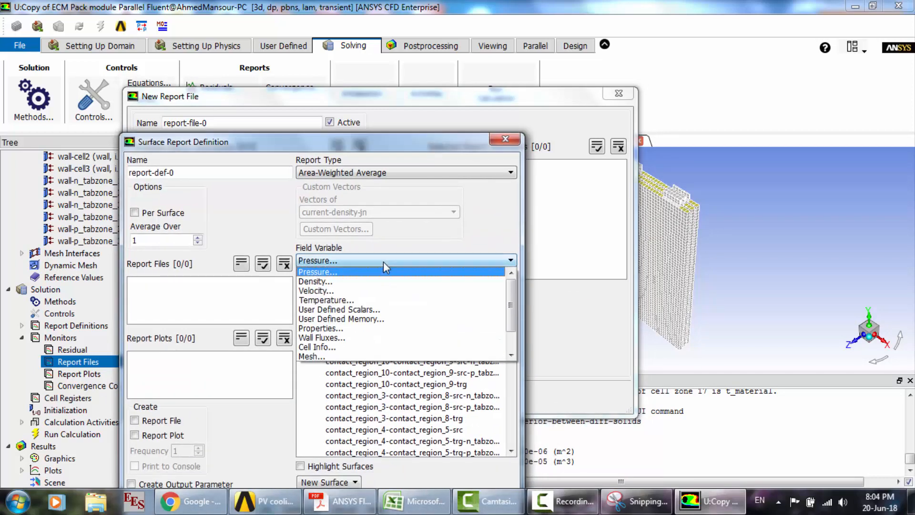
{"action": "left_click", "coordinate": [344, 309]}
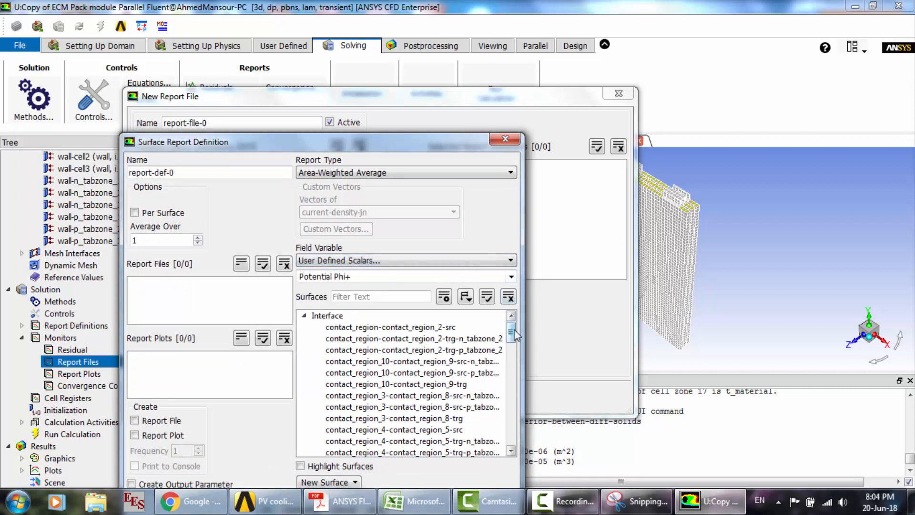
{"action": "left_click_drag", "start_coordinate": [513, 343], "coordinate": [519, 408]}
{"action": "left_click", "coordinate": [376, 385]}
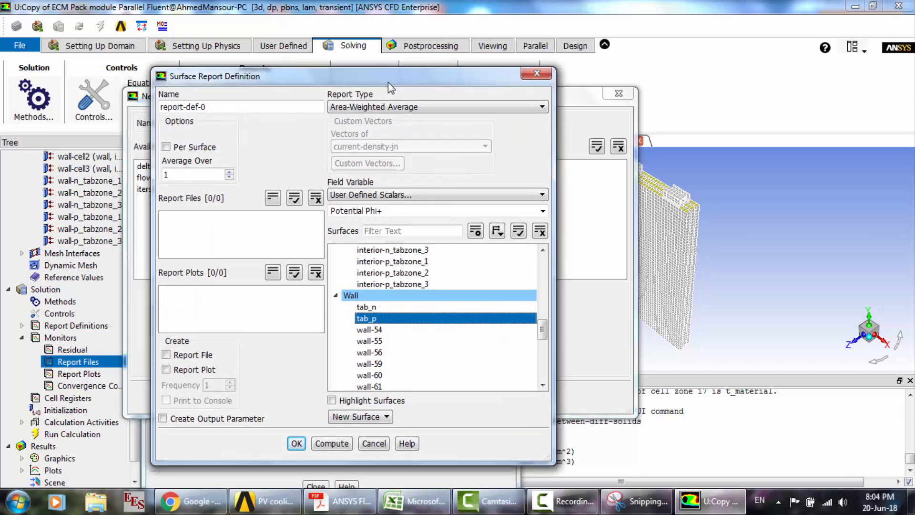
- Switch to the Fluent Advanced Add-On Modules PDF in Acrobat Reader and examine the solution settings and the positive tab's surface monitor options
{"action": "left_click", "coordinate": [340, 501]}
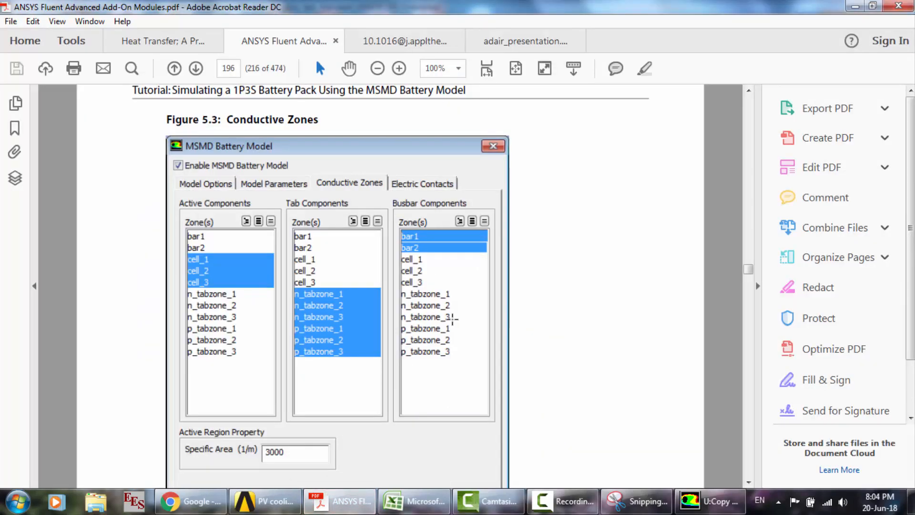
{"action": "scroll", "coordinate": [453, 319], "scroll_direction": "down", "scroll_amount": 15}
{"action": "scroll", "coordinate": [452, 319], "scroll_direction": "down", "scroll_amount": 15}
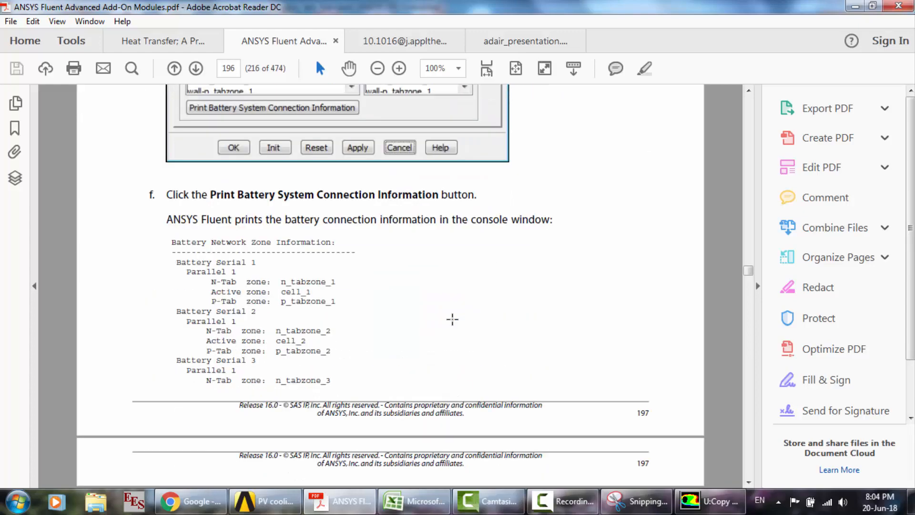
{"action": "scroll", "coordinate": [452, 320], "scroll_direction": "down", "scroll_amount": 15}
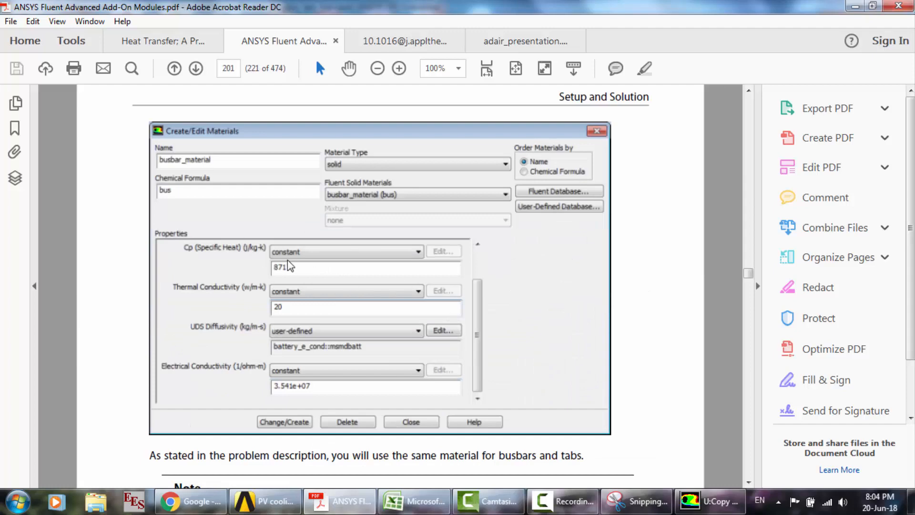
{"action": "scroll", "coordinate": [288, 266], "scroll_direction": "down", "scroll_amount": 10}
{"action": "scroll", "coordinate": [289, 265], "scroll_direction": "down", "scroll_amount": 20}
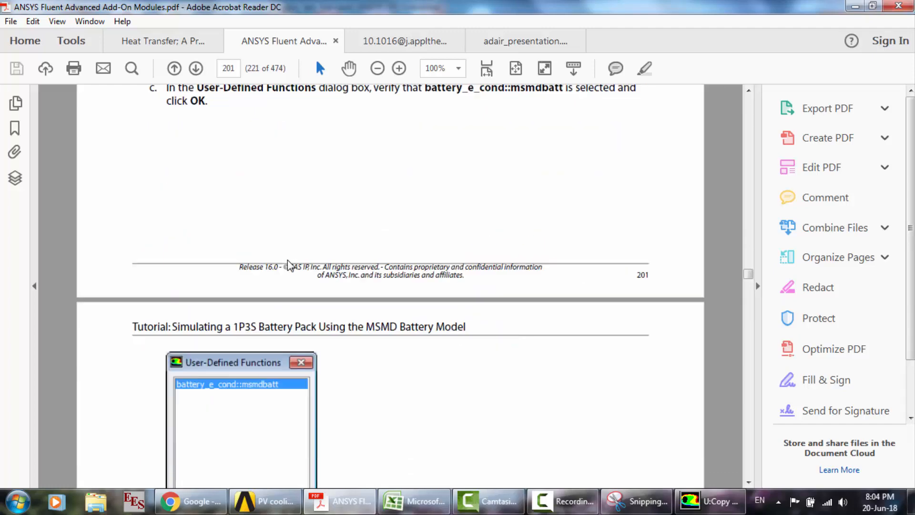
{"action": "scroll", "coordinate": [289, 265], "scroll_direction": "down", "scroll_amount": 20}
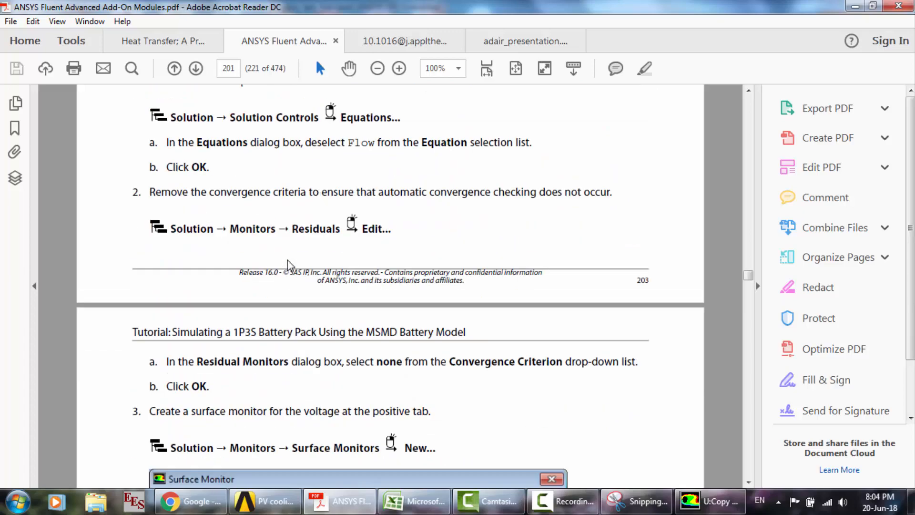
{"action": "scroll", "coordinate": [288, 266], "scroll_direction": "up", "scroll_amount": 20}
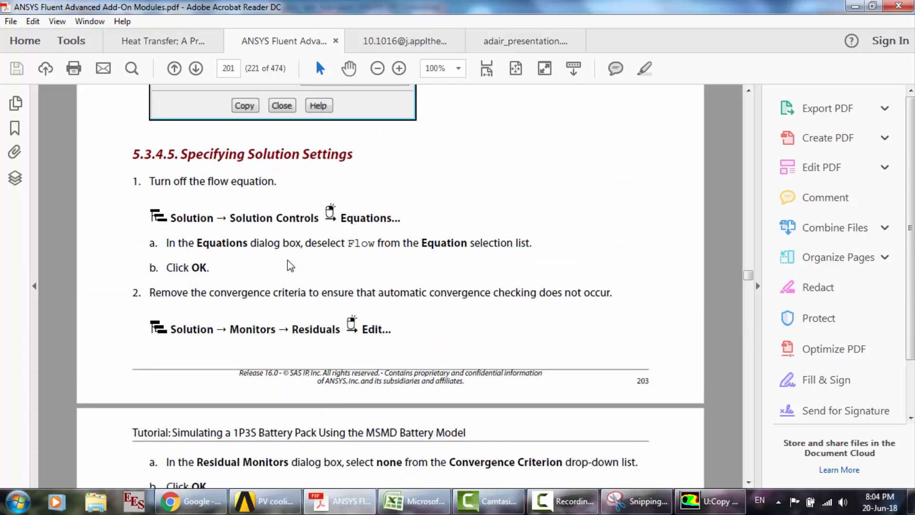
{"action": "scroll", "coordinate": [289, 266], "scroll_direction": "down", "scroll_amount": 17}
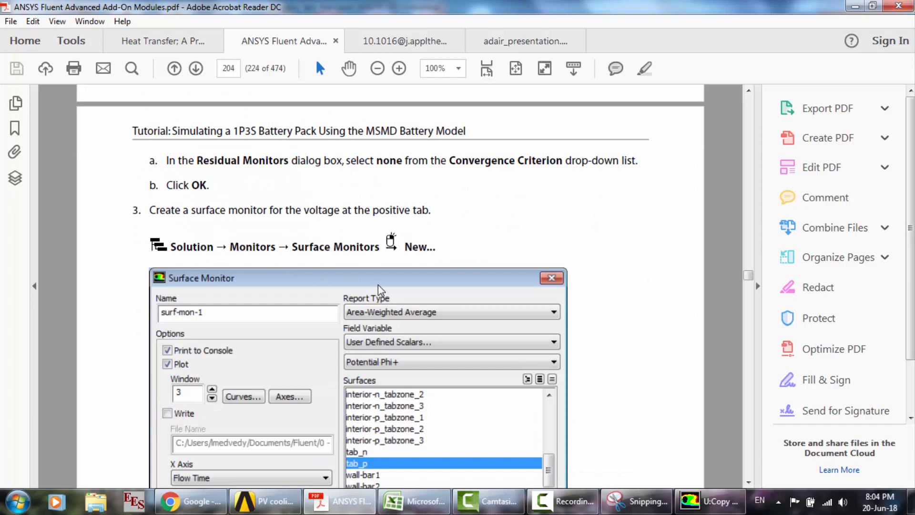
{"action": "scroll", "coordinate": [380, 289], "scroll_direction": "down", "scroll_amount": 3}
{"action": "scroll", "coordinate": [372, 405], "scroll_direction": "down", "scroll_amount": 3}
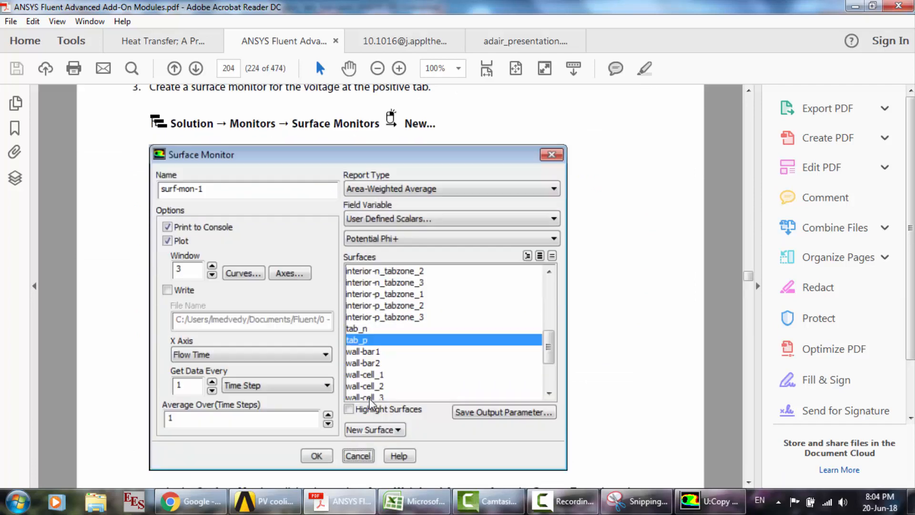
{"action": "scroll", "coordinate": [372, 404], "scroll_direction": "up", "scroll_amount": 1}
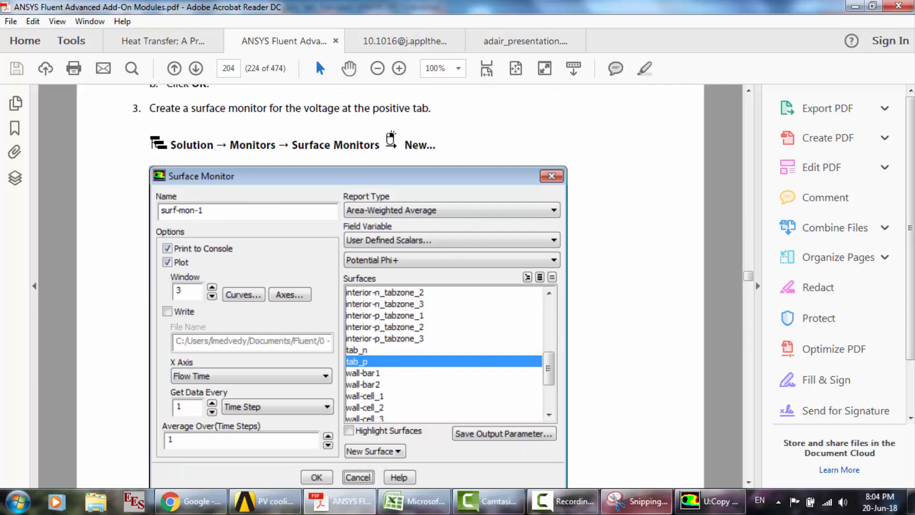
- Return to Fluent, create the tab_p surface report with a report file, report plot and console printing, and save report-file-0 with console printing
{"action": "left_click", "coordinate": [710, 501]}
{"action": "left_click", "coordinate": [180, 357]}
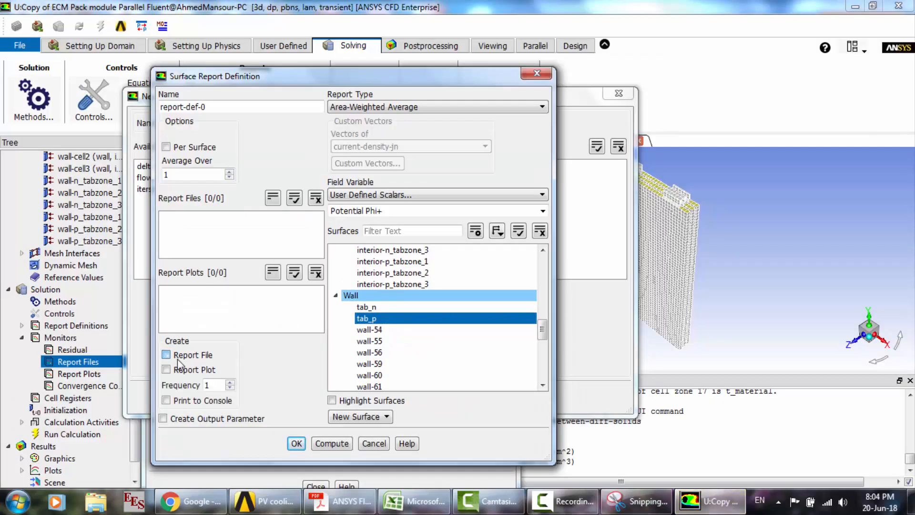
{"action": "left_click", "coordinate": [181, 370]}
{"action": "left_click", "coordinate": [194, 402]}
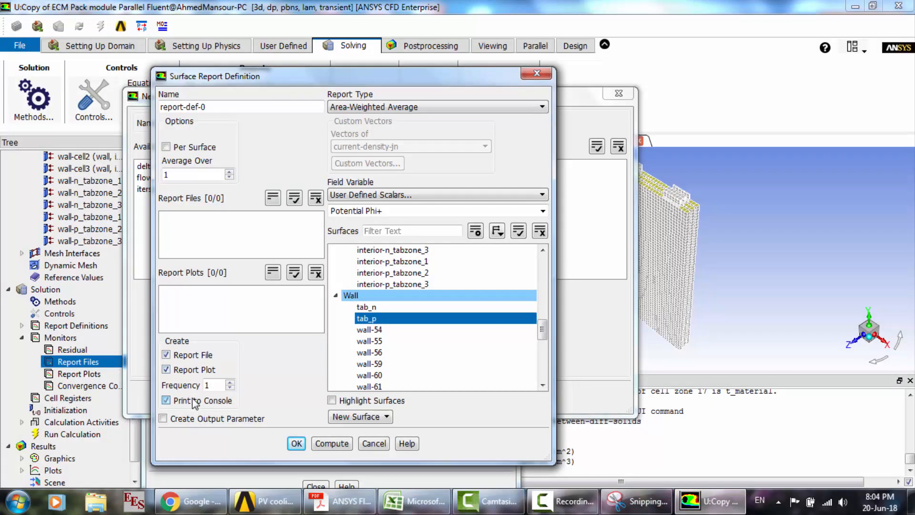
{"action": "left_click", "coordinate": [296, 444]}
{"action": "left_click", "coordinate": [332, 368]}
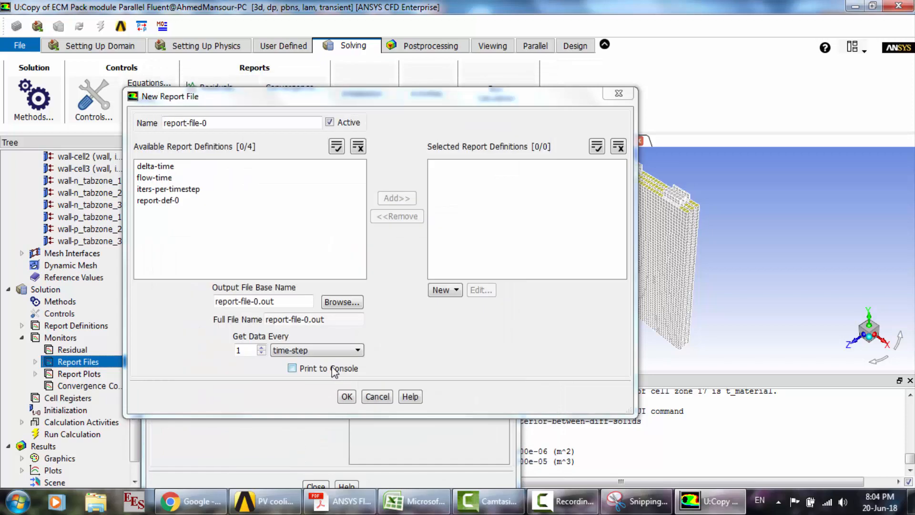
{"action": "left_click", "coordinate": [347, 397]}
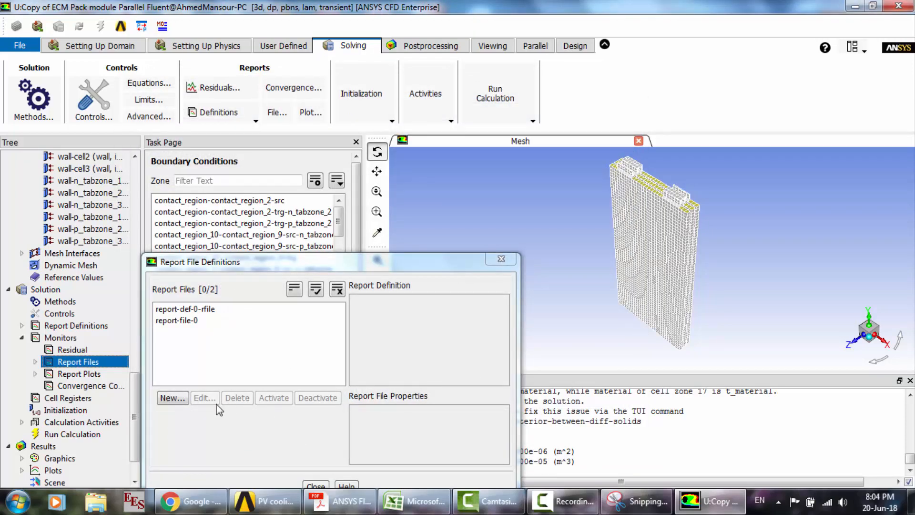
- Start another new report file and add a Max volume report definition to it
{"action": "left_click", "coordinate": [174, 400]}
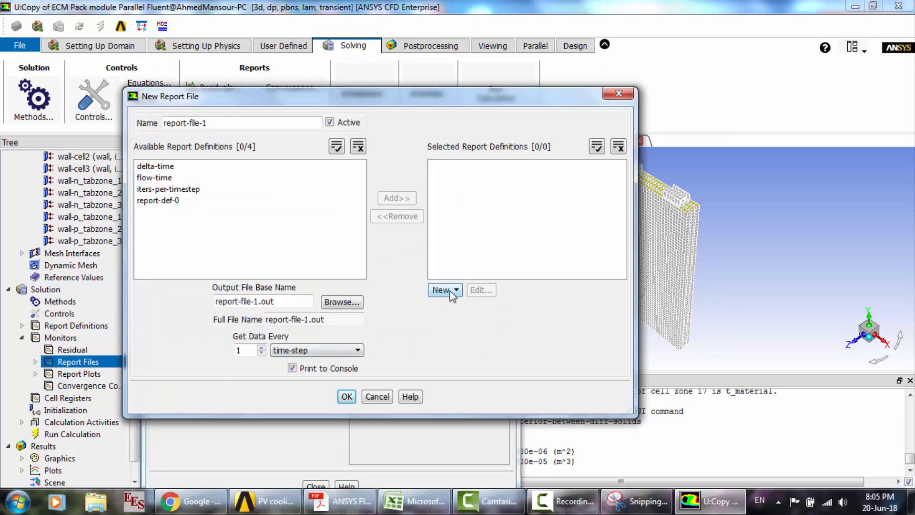
{"action": "left_click", "coordinate": [443, 290]}
{"action": "mouse_move", "coordinate": [499, 338]}
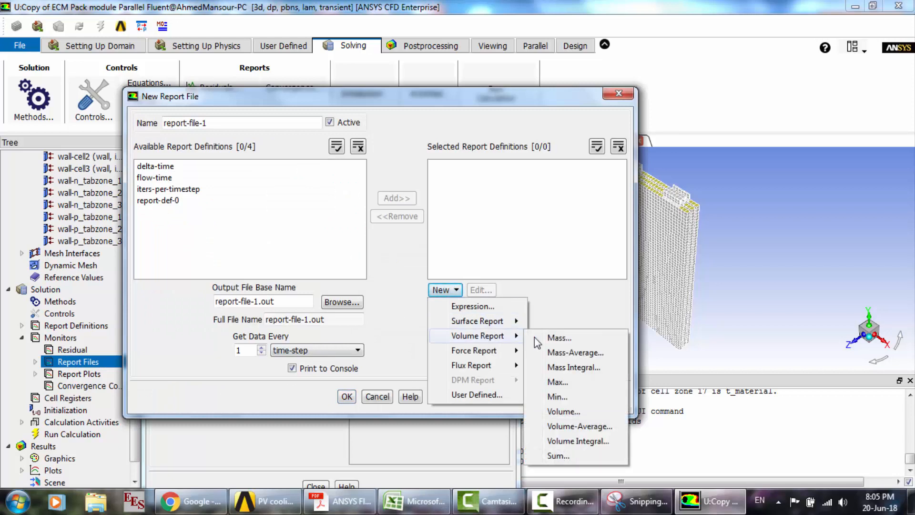
{"action": "left_click", "coordinate": [576, 383]}
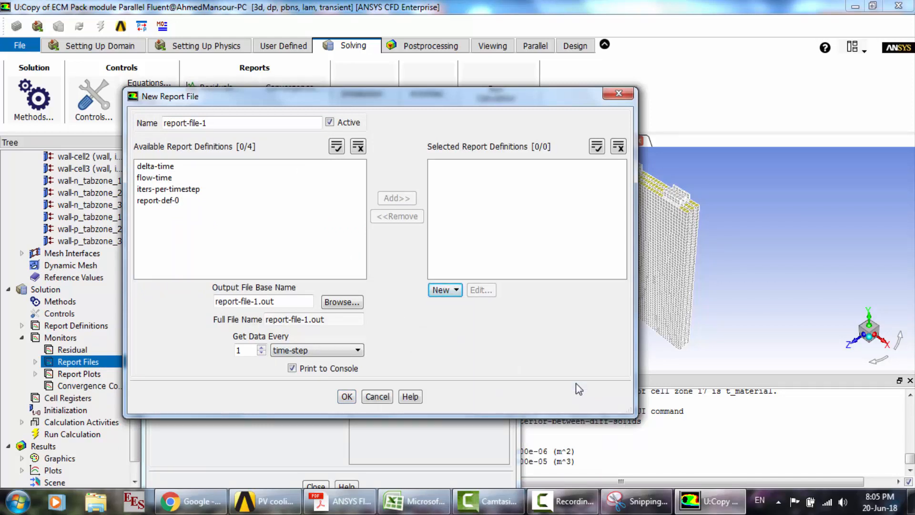
{"action": "left_click_drag", "start_coordinate": [473, 262], "coordinate": [462, 124]}
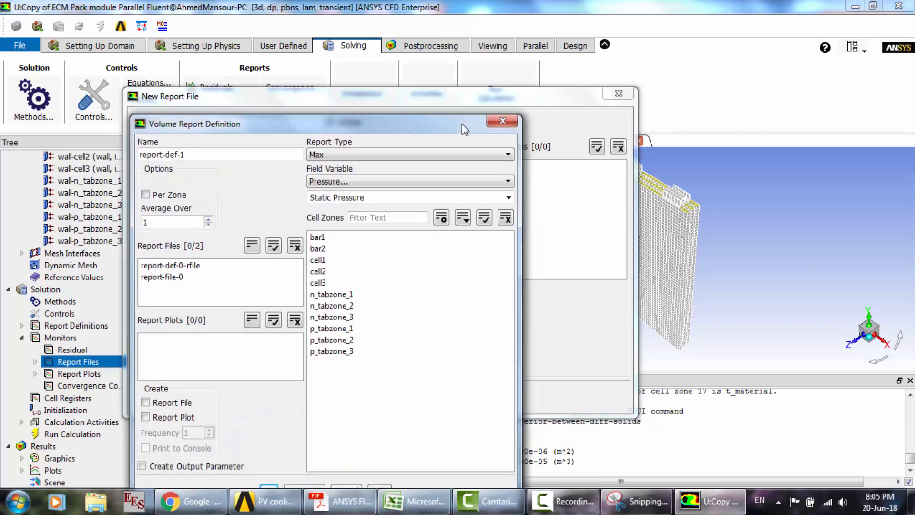
- Set the volume report's field variable to Temperature, Static Temperature, and select all cell zones from bar1 to p_tabzone_3
{"action": "left_click", "coordinate": [373, 180]}
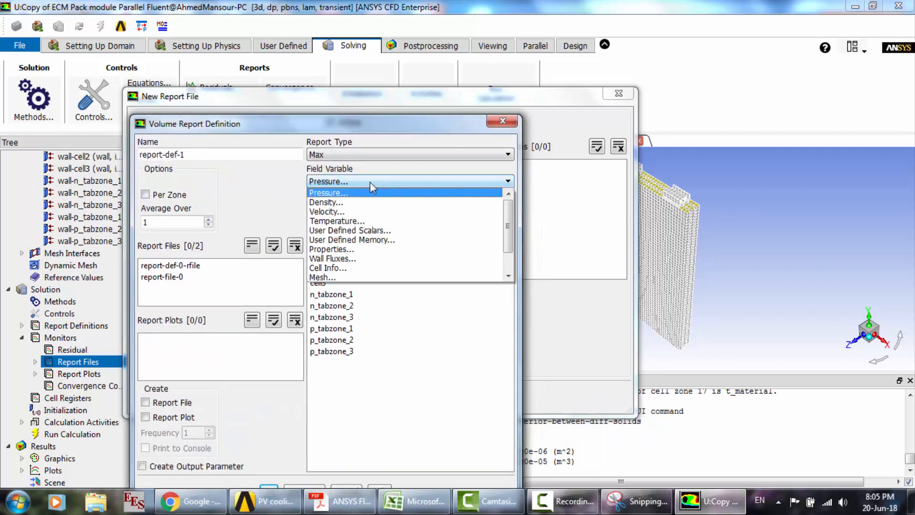
{"action": "left_click", "coordinate": [322, 221]}
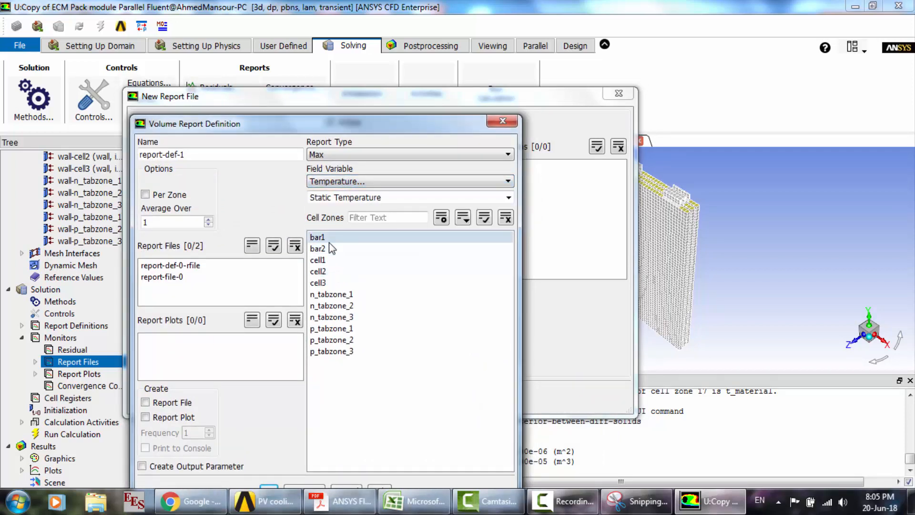
{"action": "left_click_drag", "start_coordinate": [329, 238], "coordinate": [347, 367]}
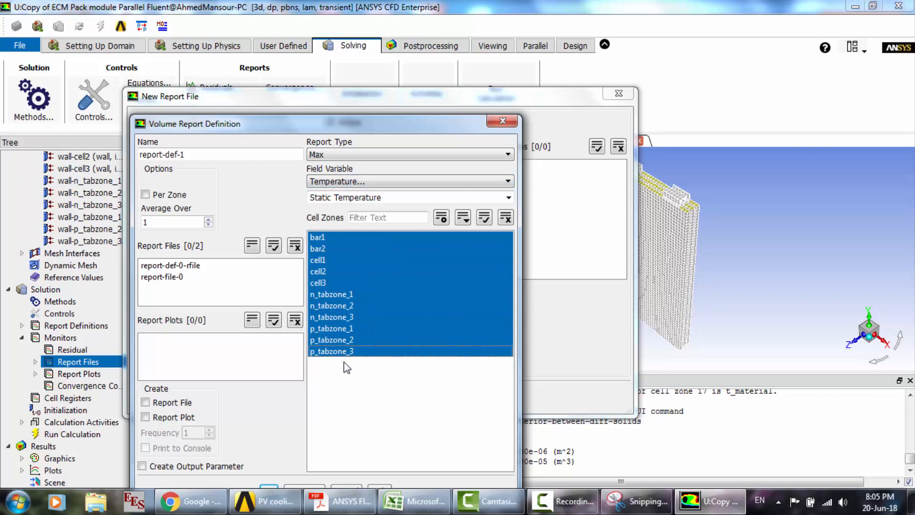
- Create the maximum temperature report with a report file, report plot and console printing, then save report-file-1 and close the report file definitions
{"action": "left_click", "coordinate": [146, 402]}
{"action": "left_click", "coordinate": [156, 419]}
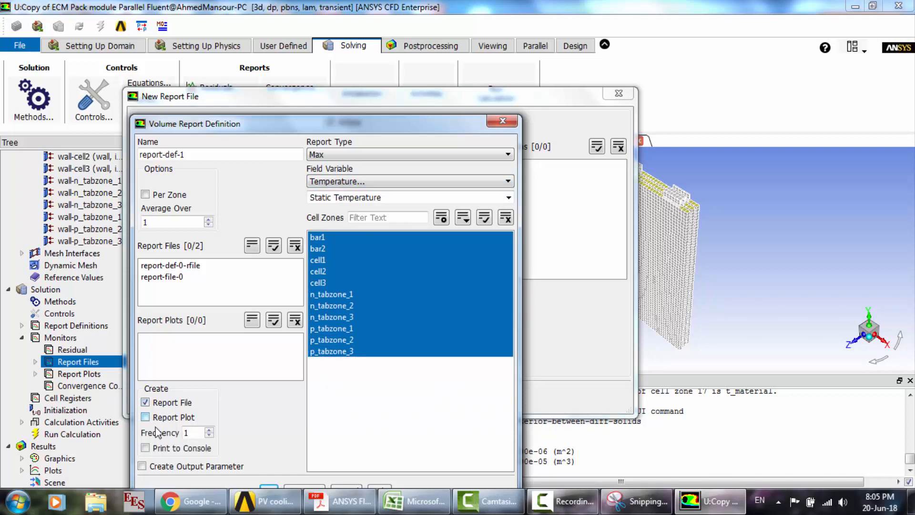
{"action": "left_click", "coordinate": [160, 448]}
{"action": "left_click_drag", "start_coordinate": [468, 121], "coordinate": [487, 29]}
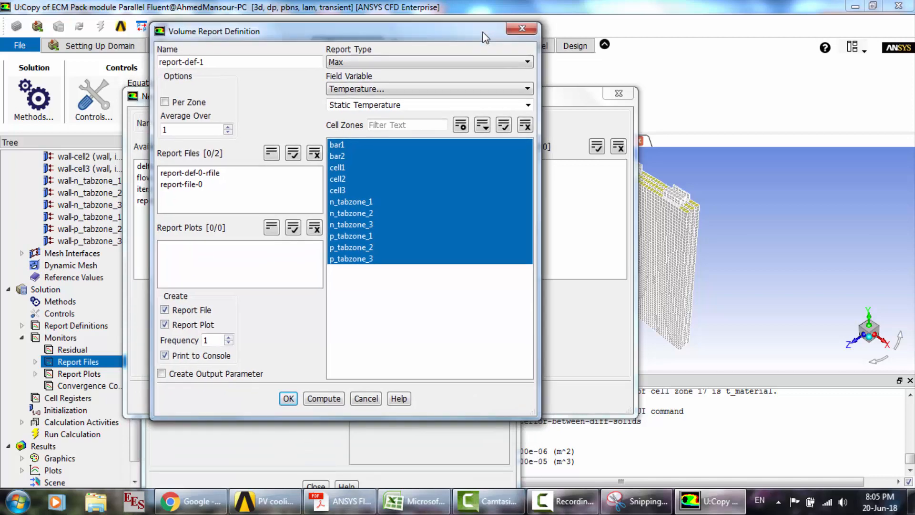
{"action": "left_click", "coordinate": [288, 399]}
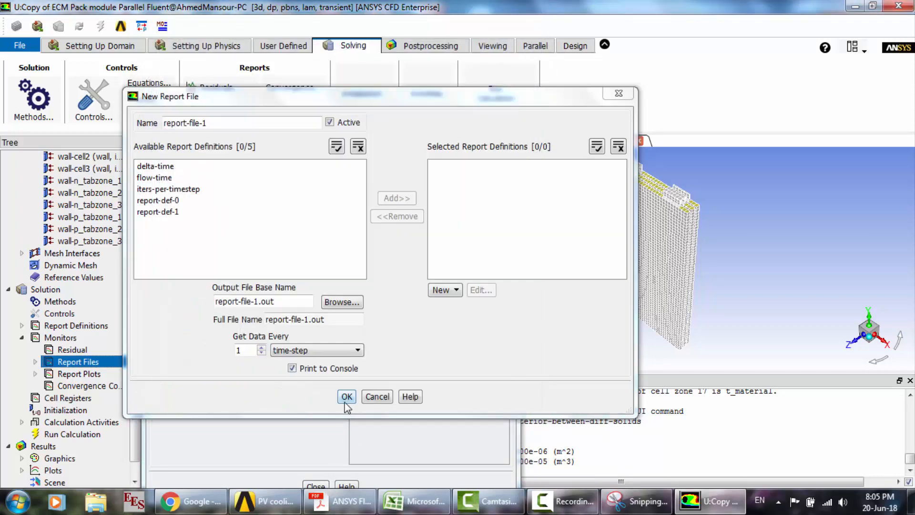
{"action": "left_click", "coordinate": [347, 396]}
{"action": "left_click", "coordinate": [316, 486]}
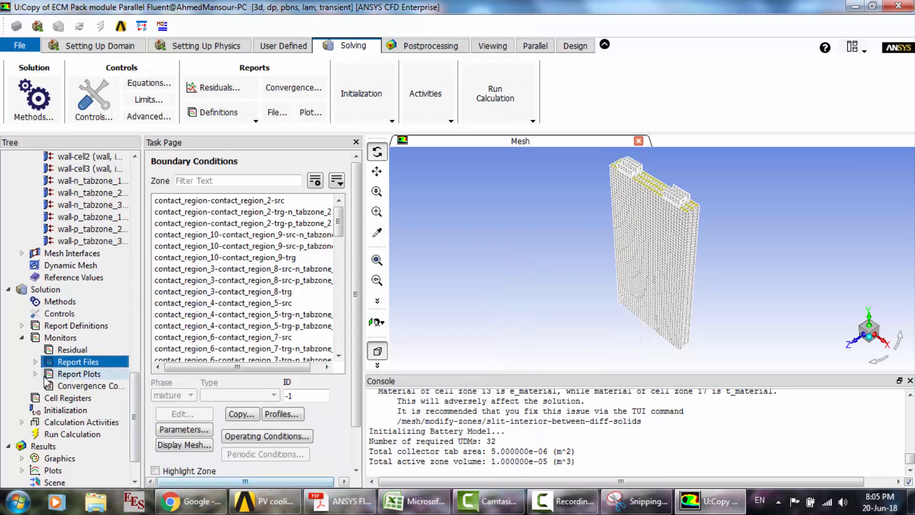
- Set the run calculation to a time step size of 30 s and 50 time steps
{"action": "left_click", "coordinate": [67, 435]}
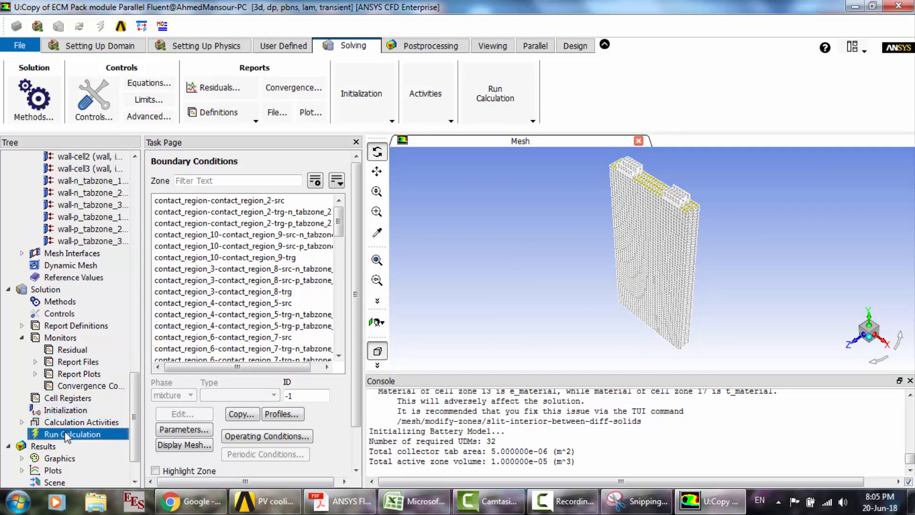
{"action": "left_click_drag", "start_coordinate": [275, 209], "coordinate": [246, 205]}
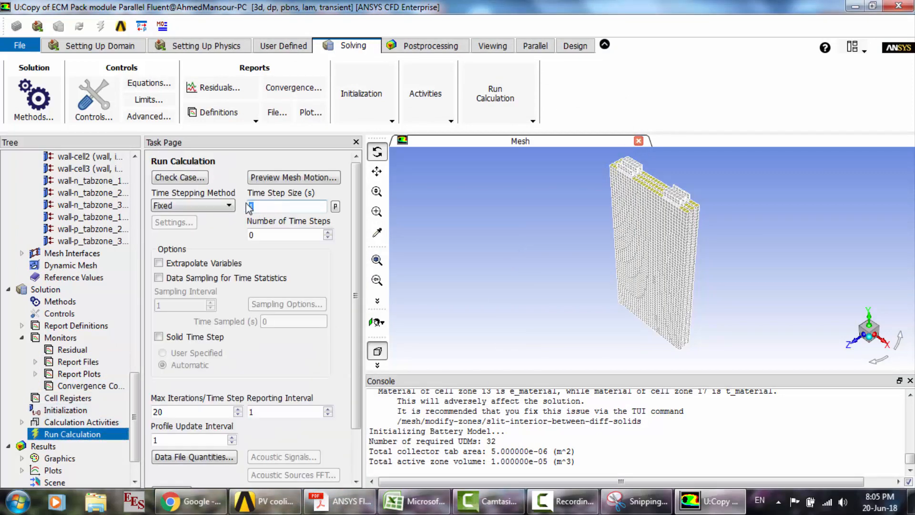
{"action": "type", "text": "30"}
{"action": "key", "text": "Tab"}
{"action": "type", "text": "50"}
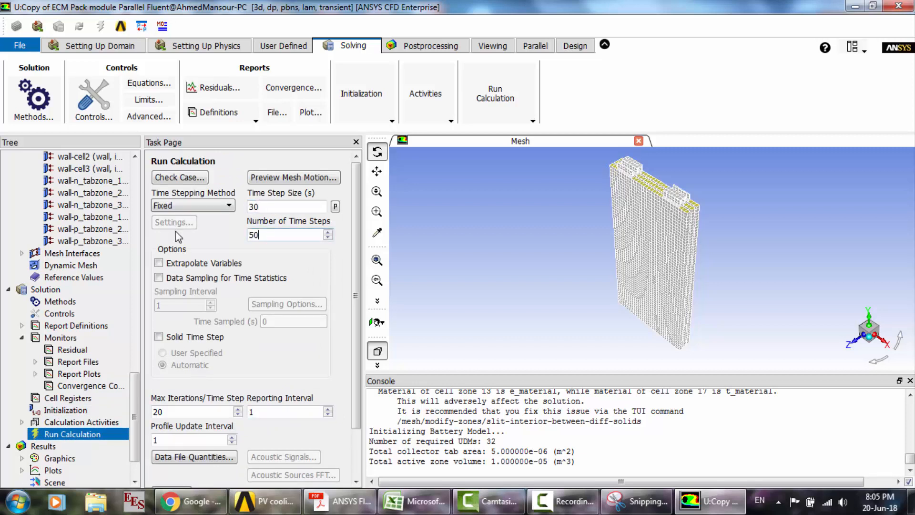
- Start the transient calculation and agree to initialize the case before it proceeds
{"action": "scroll", "coordinate": [362, 443], "scroll_direction": "down", "scroll_amount": 2}
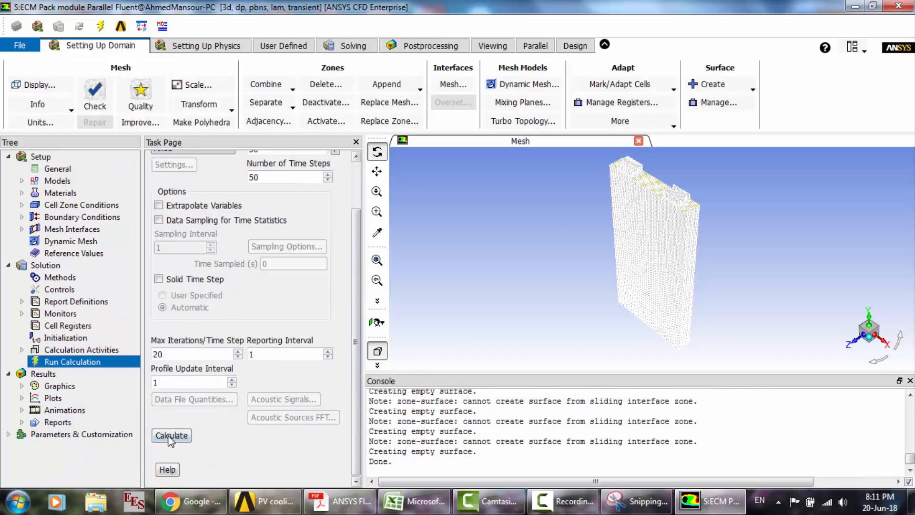
{"action": "left_click", "coordinate": [171, 436]}
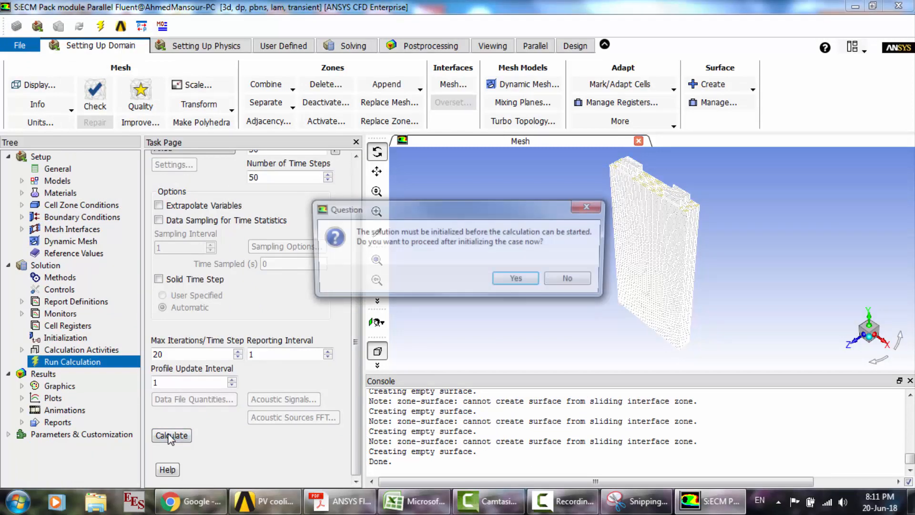
{"action": "left_click", "coordinate": [520, 281]}
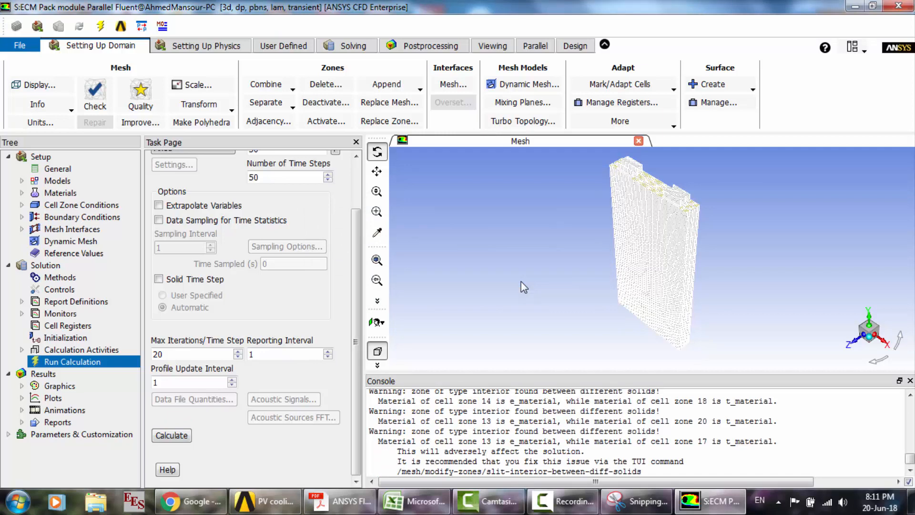
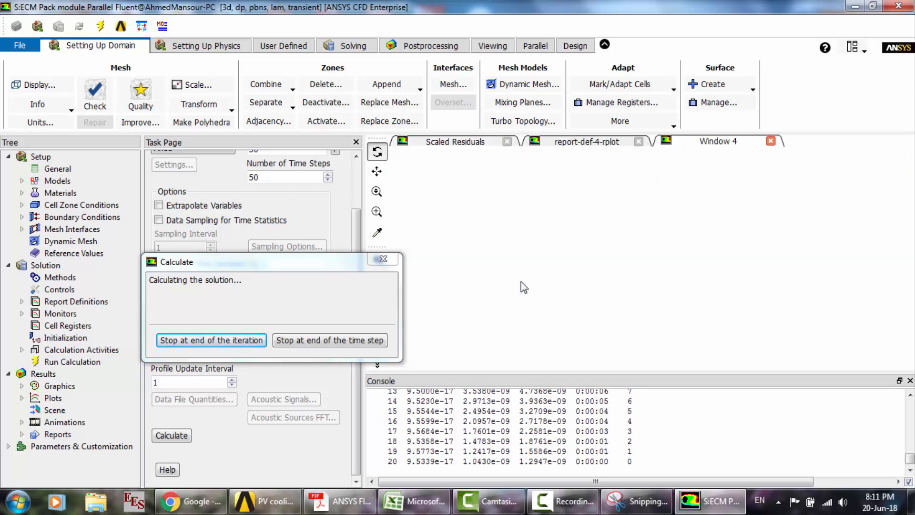
- Check the report-def-4, report-def-2 and report-def-3 plots while the calculation runs
{"action": "left_click", "coordinate": [560, 141]}
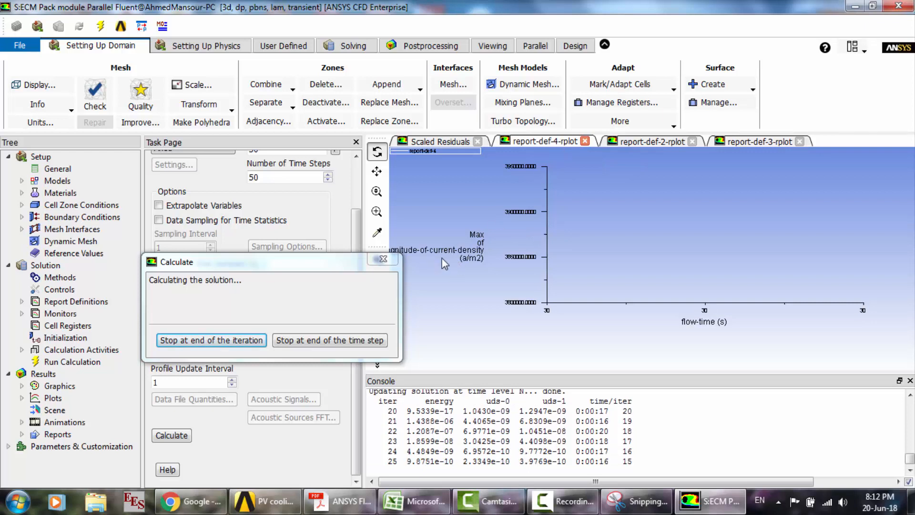
{"action": "left_click", "coordinate": [626, 142]}
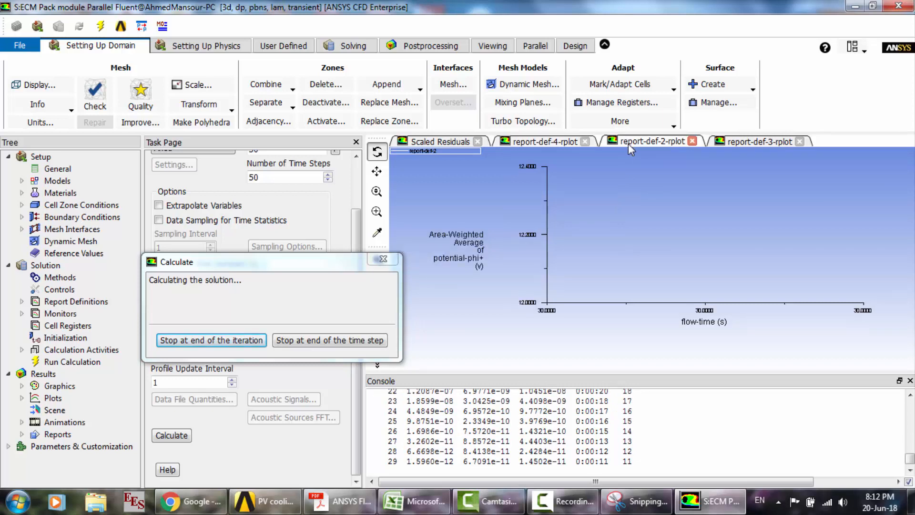
{"action": "left_click", "coordinate": [747, 139]}
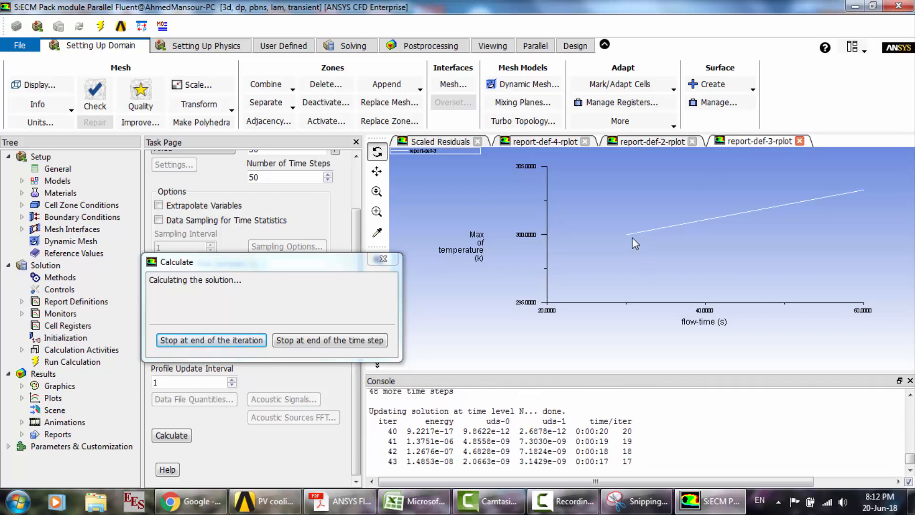
{"action": "left_click", "coordinate": [637, 143]}
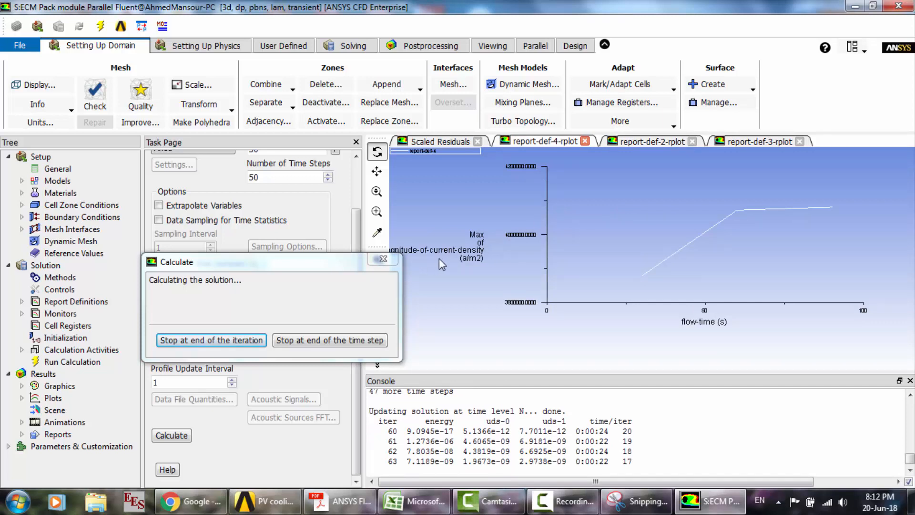
{"action": "left_click", "coordinate": [760, 142]}
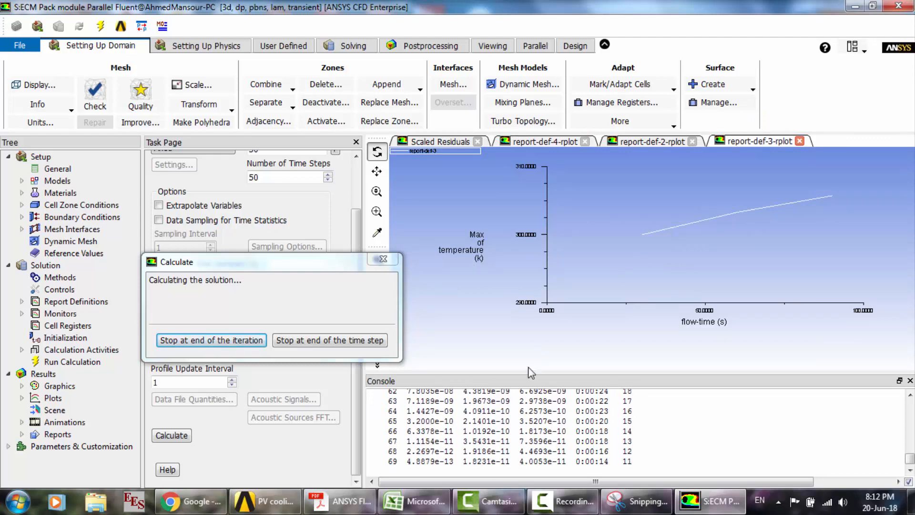
- Switch to Adobe Acrobat Reader, view the guide's maximum temperature versus flow time plot, and return to Fluent
{"action": "left_click", "coordinate": [341, 501]}
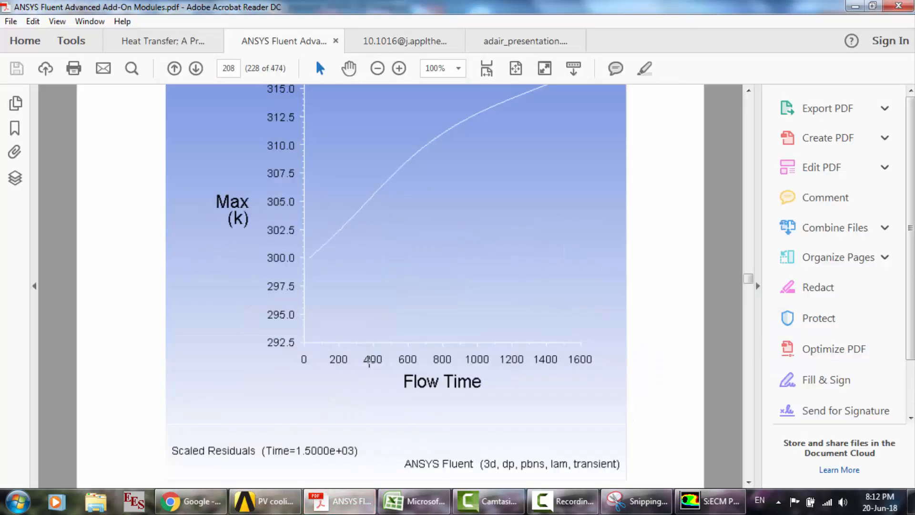
{"action": "scroll", "coordinate": [369, 363], "scroll_direction": "up", "scroll_amount": 2}
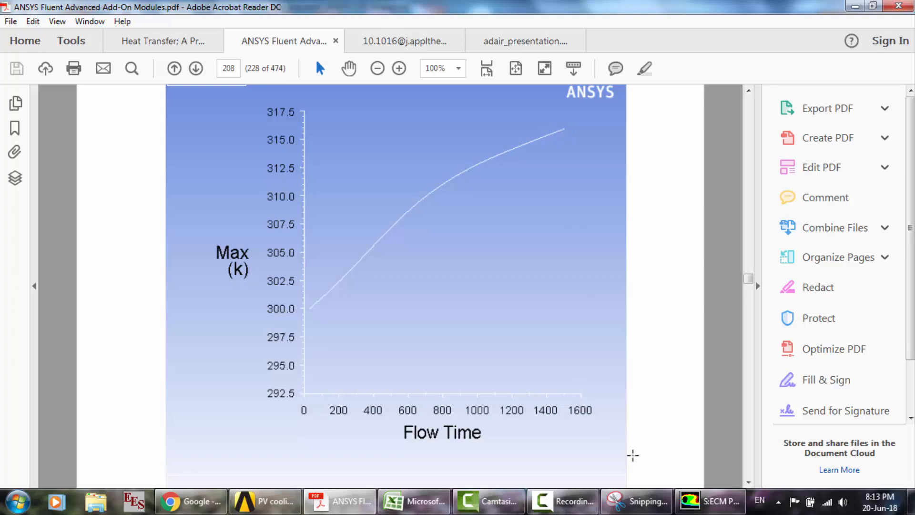
{"action": "left_click", "coordinate": [707, 510]}
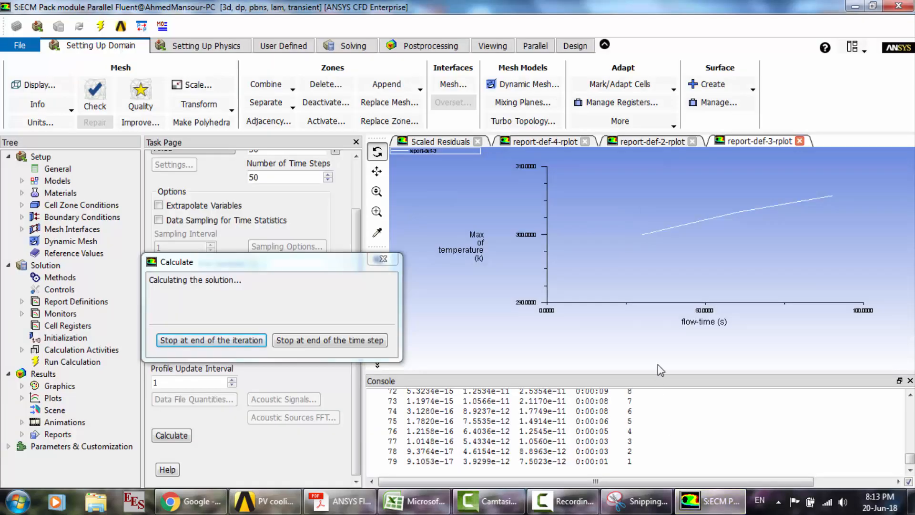
- Recheck the potential, current density and maximum temperature report plots during the running calculation
{"action": "left_click", "coordinate": [641, 141]}
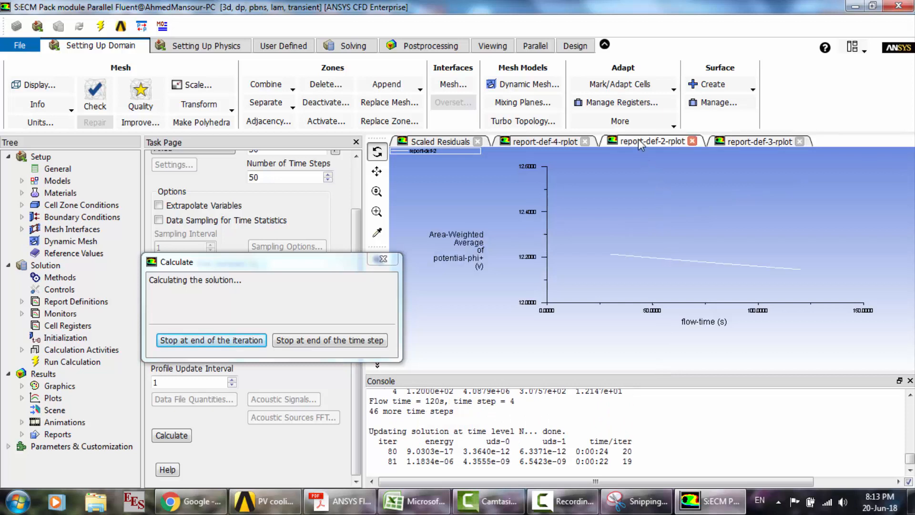
{"action": "left_click", "coordinate": [564, 142]}
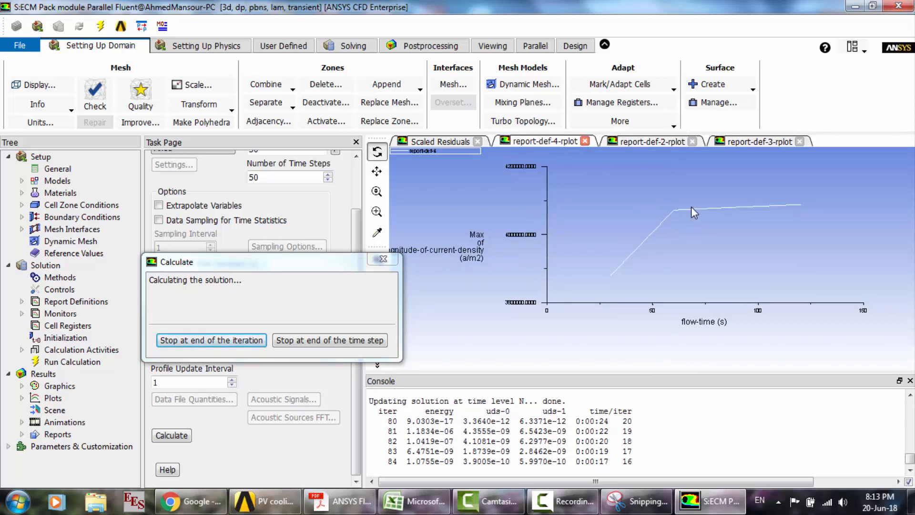
{"action": "left_click", "coordinate": [655, 146]}
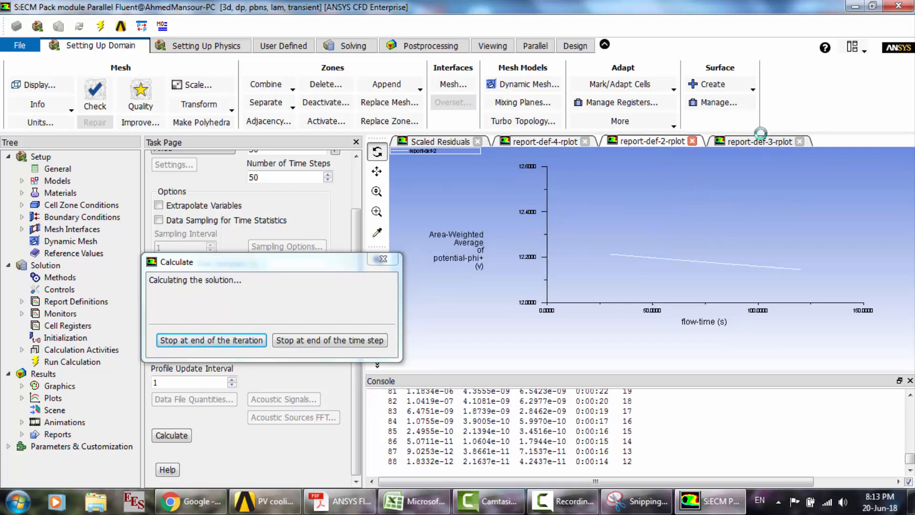
{"action": "left_click", "coordinate": [762, 143]}
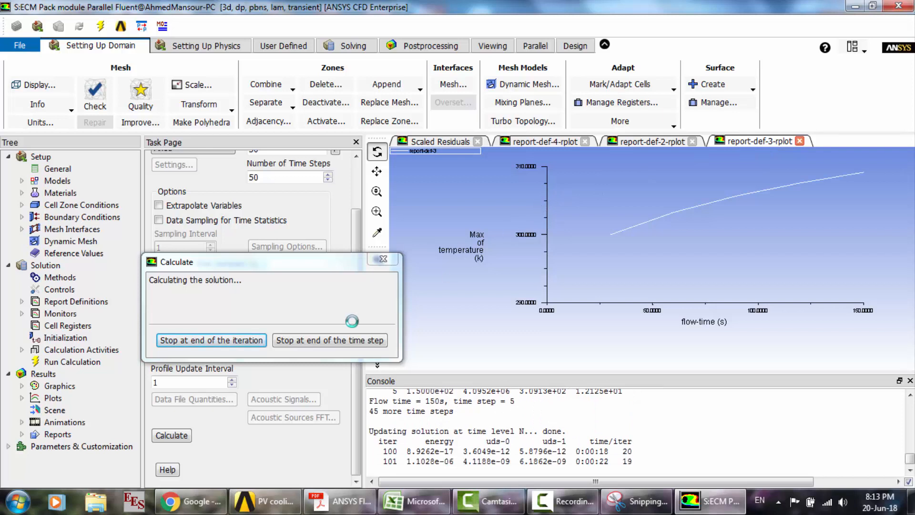
- Stop the calculation at the end of the current iteration and acknowledge its completion
{"action": "left_click", "coordinate": [251, 342]}
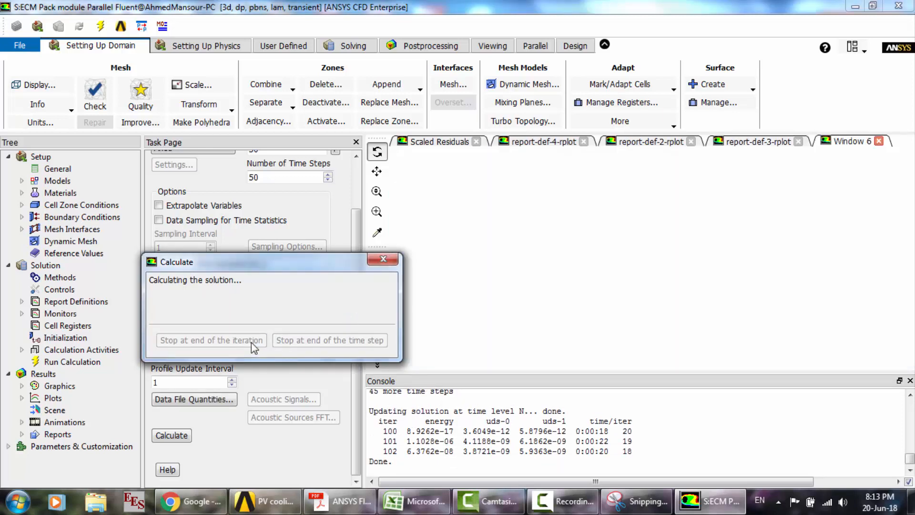
{"action": "left_click", "coordinate": [487, 273]}
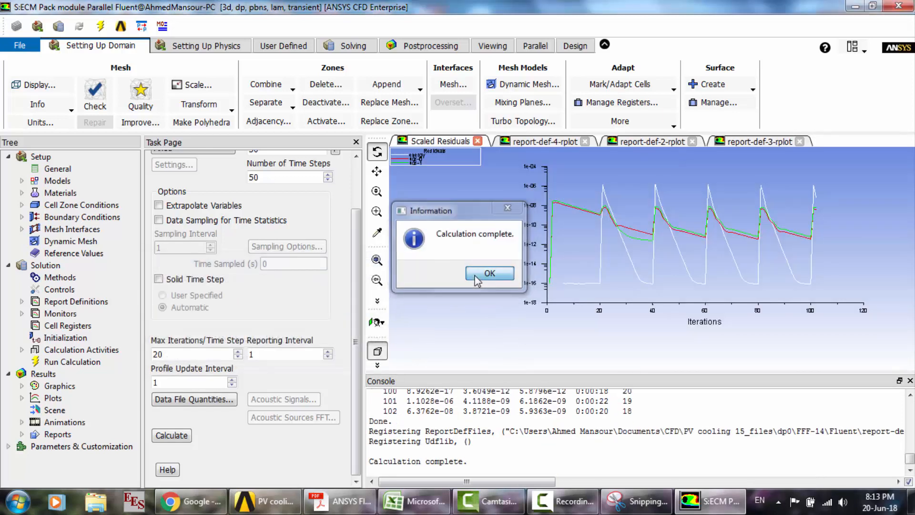
- Review the MSMD Battery Model's options, parameters, conductive zones, electric contacts and advanced option, then close it without changes
{"action": "double_click", "coordinate": [57, 181]}
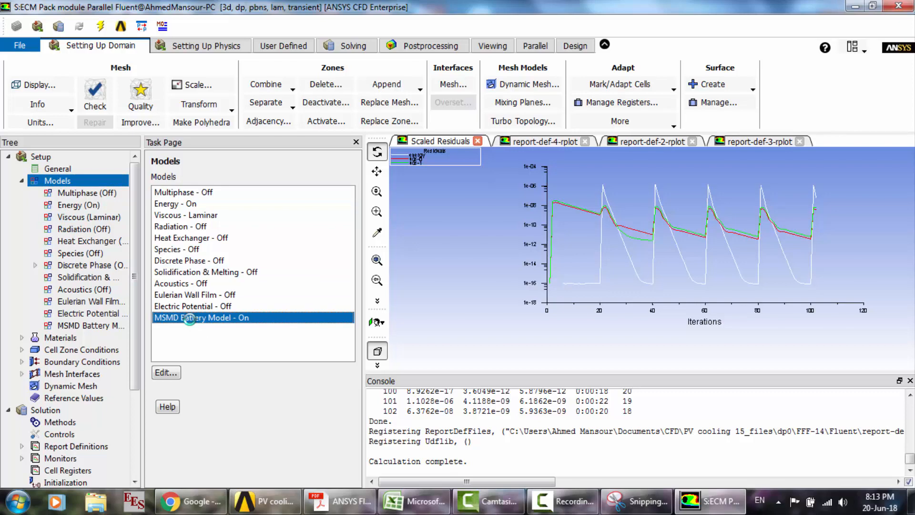
{"action": "double_click", "coordinate": [190, 318]}
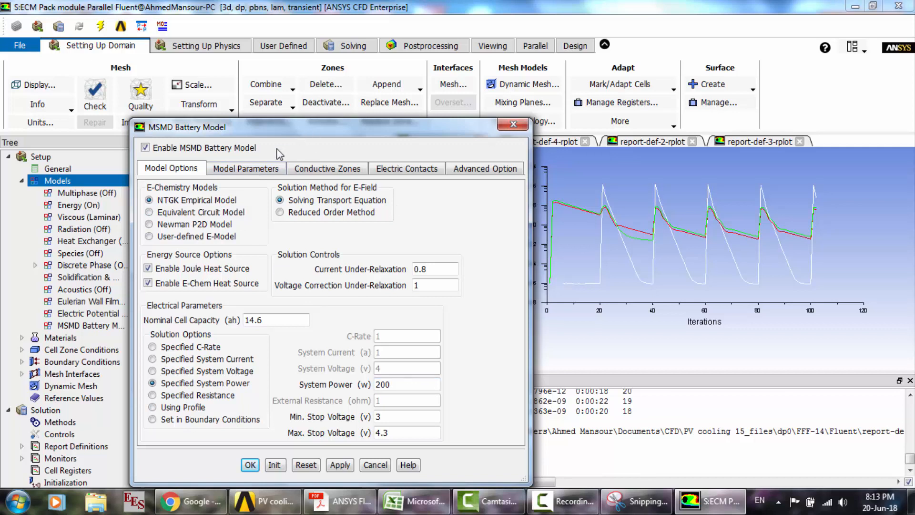
{"action": "left_click", "coordinate": [257, 170]}
{"action": "left_click", "coordinate": [339, 170]}
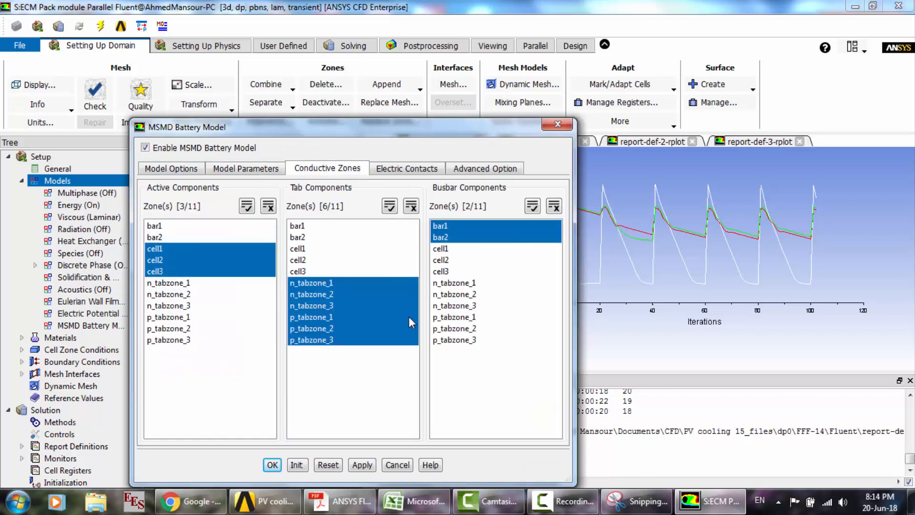
{"action": "left_click", "coordinate": [387, 170]}
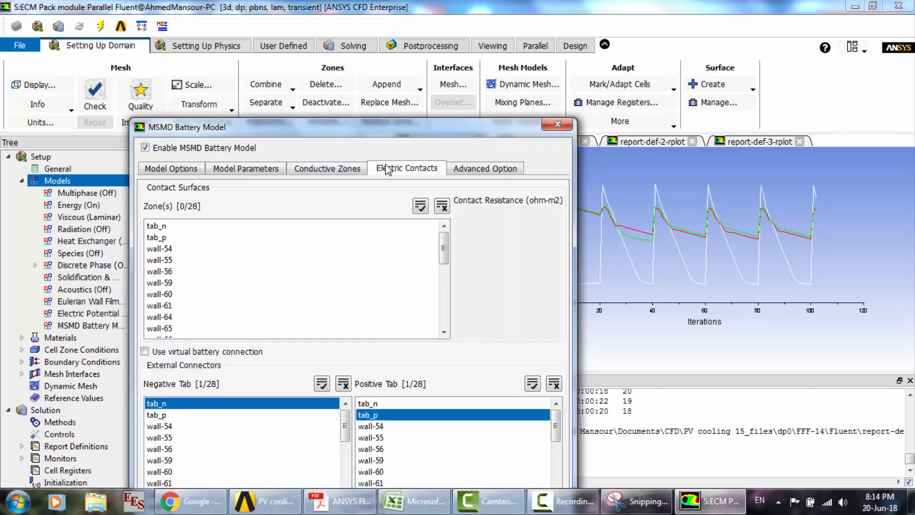
{"action": "left_click", "coordinate": [496, 170]}
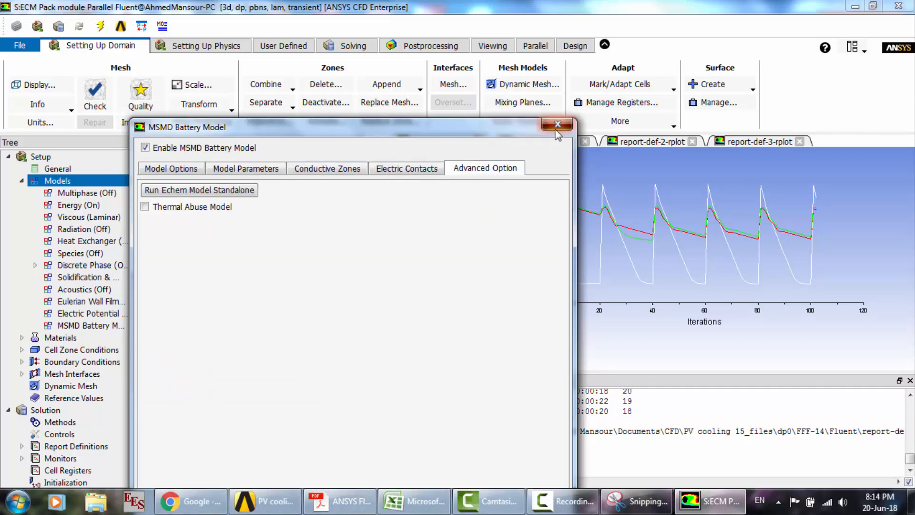
{"action": "left_click", "coordinate": [557, 124]}
{"action": "left_click", "coordinate": [21, 180]}
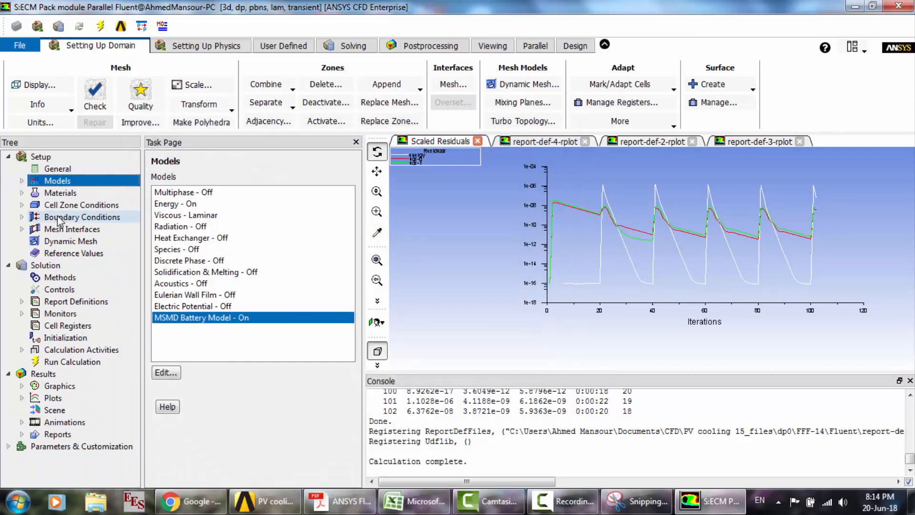
- Review the cell zone conditions of n_tabzone_3 and cell2, closing each without changes
{"action": "double_click", "coordinate": [52, 206]}
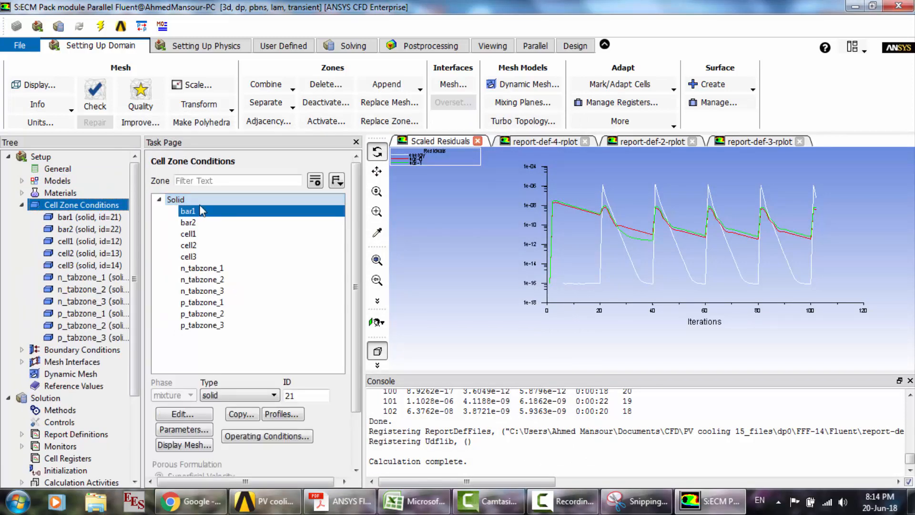
{"action": "double_click", "coordinate": [204, 291]}
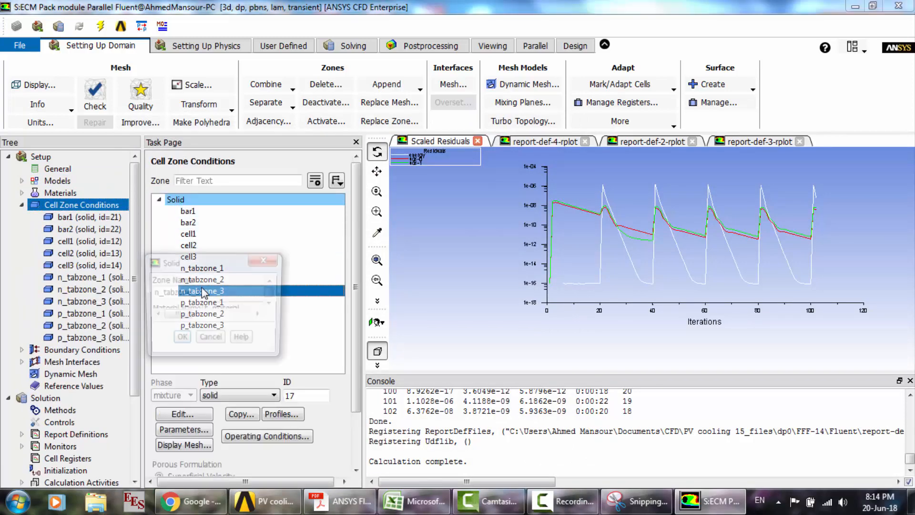
{"action": "left_click", "coordinate": [532, 262]}
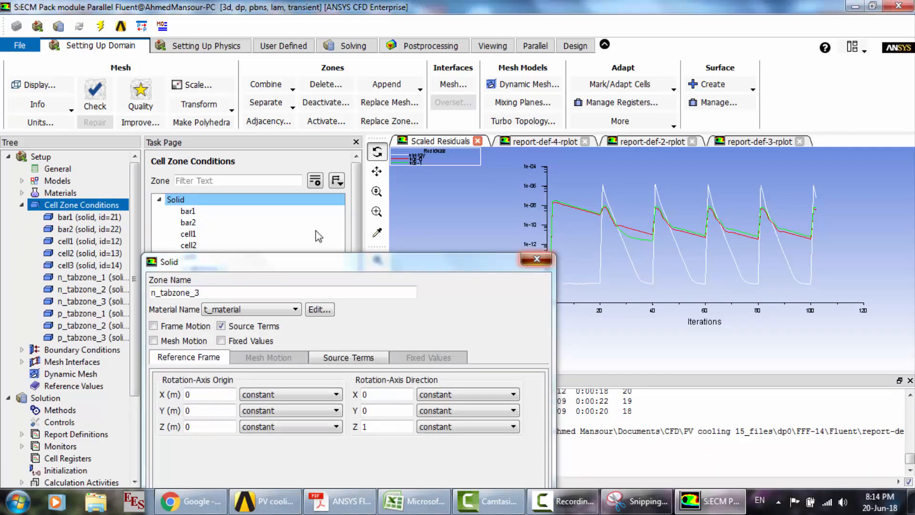
{"action": "double_click", "coordinate": [210, 245]}
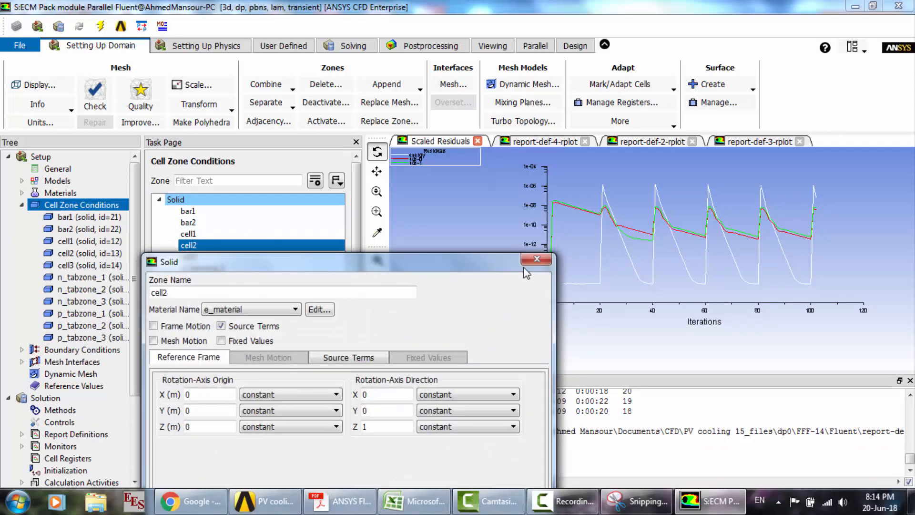
{"action": "left_click", "coordinate": [536, 259]}
{"action": "left_click", "coordinate": [21, 204]}
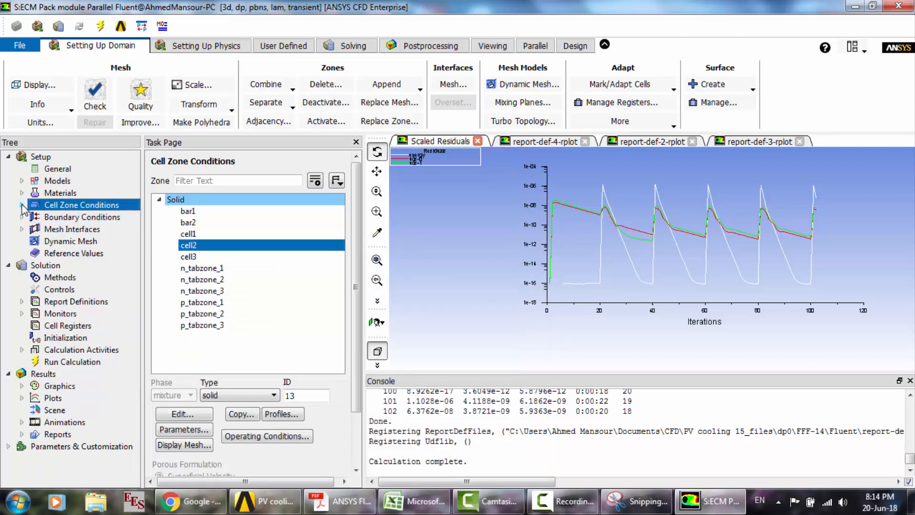
- Examine the thermal boundary condition of wall-p_tabzone_1 and close it without changes
{"action": "double_click", "coordinate": [72, 217]}
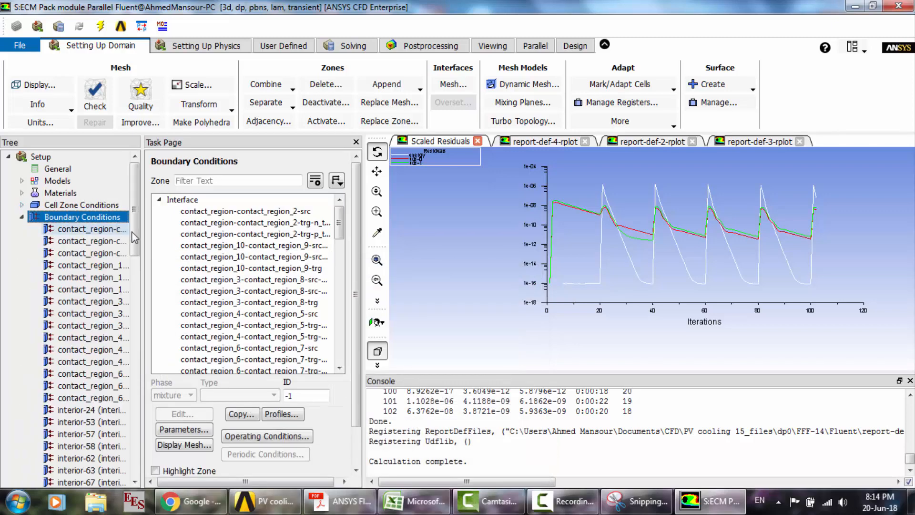
{"action": "left_click_drag", "start_coordinate": [135, 237], "coordinate": [145, 415]}
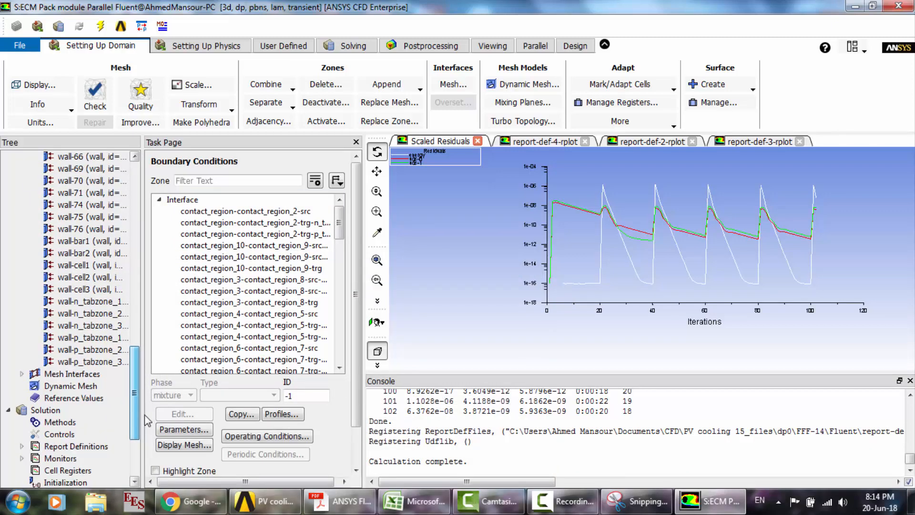
{"action": "left_click", "coordinate": [92, 339]}
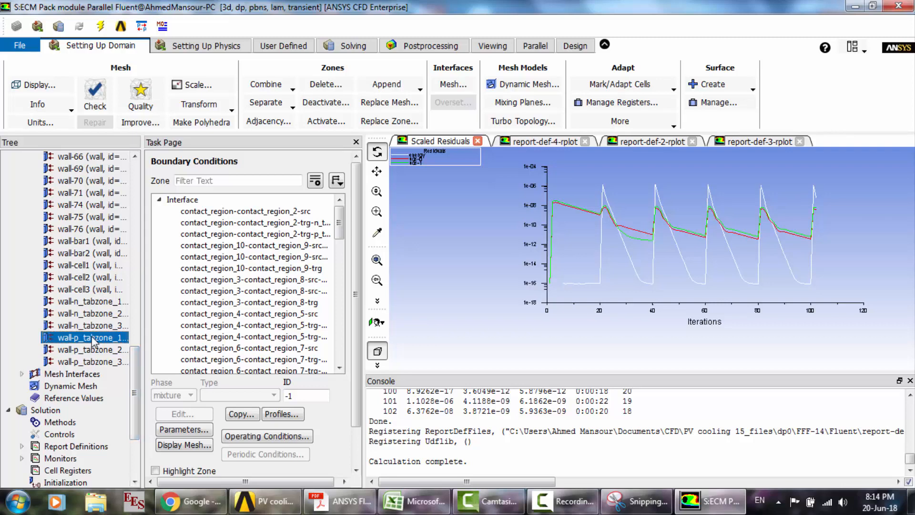
{"action": "double_click", "coordinate": [92, 338]}
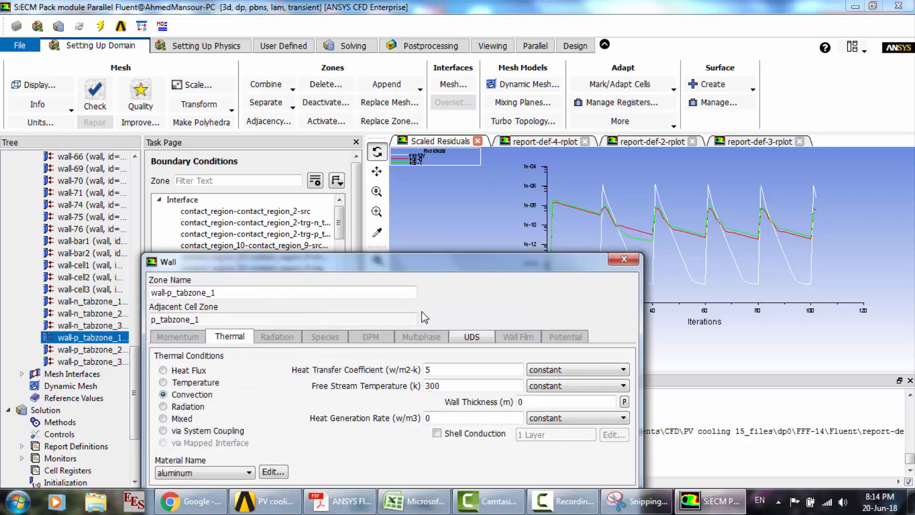
{"action": "left_click", "coordinate": [624, 260]}
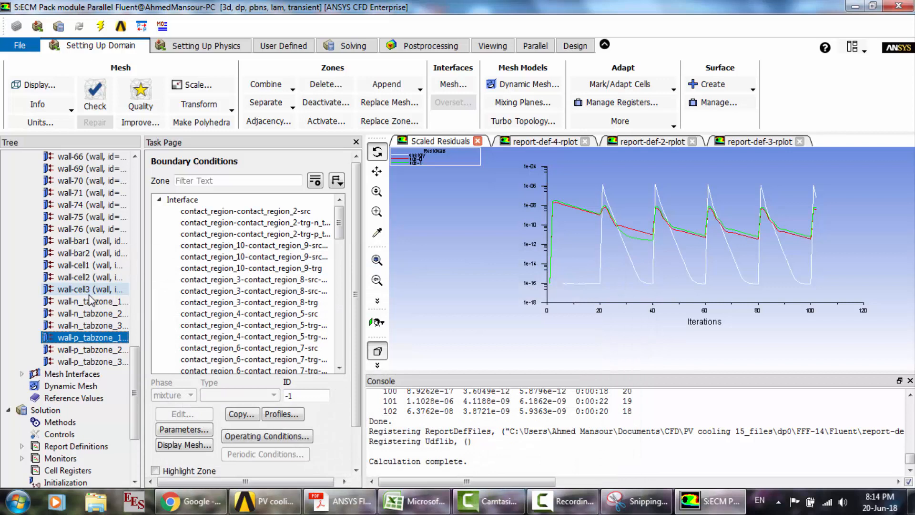
- Open report-file-1 for editing and add report-def-4 to its selected report definitions
{"action": "scroll", "coordinate": [91, 301], "scroll_direction": "down", "scroll_amount": 4}
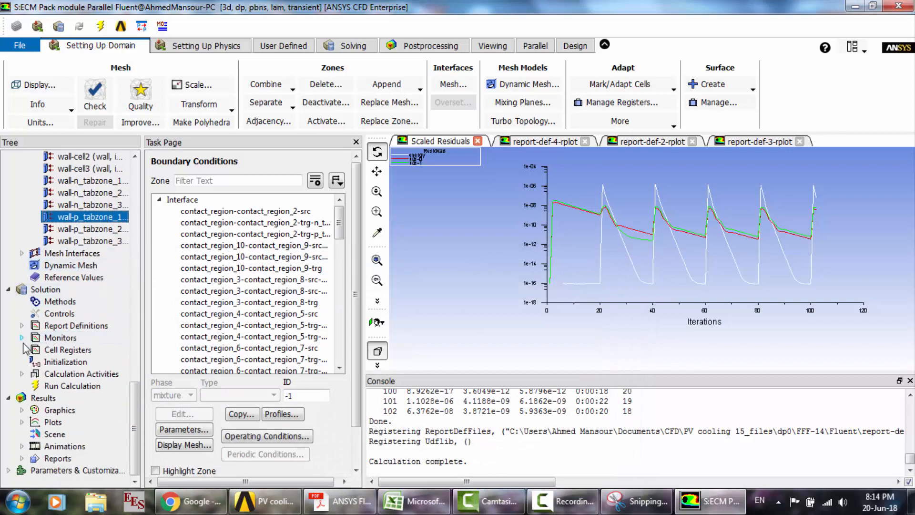
{"action": "left_click", "coordinate": [22, 337]}
{"action": "left_click", "coordinate": [35, 361]}
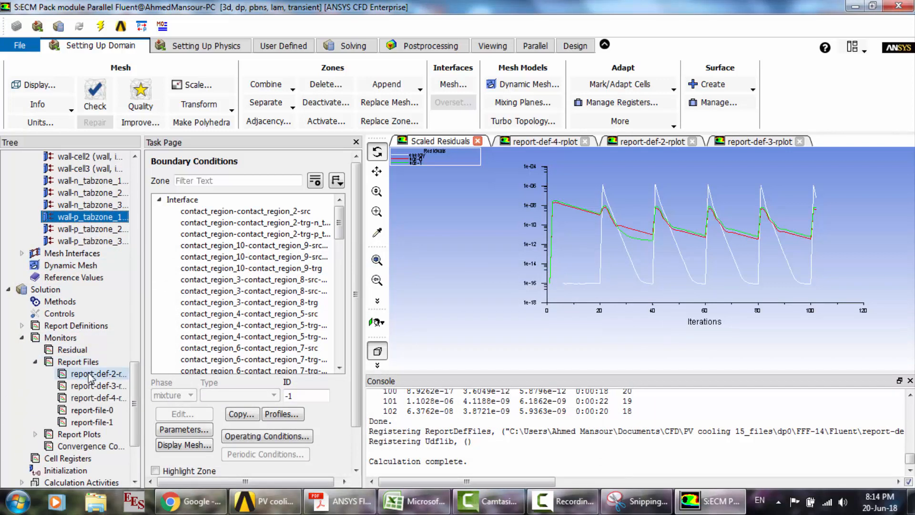
{"action": "left_click", "coordinate": [88, 423]}
{"action": "double_click", "coordinate": [88, 423]}
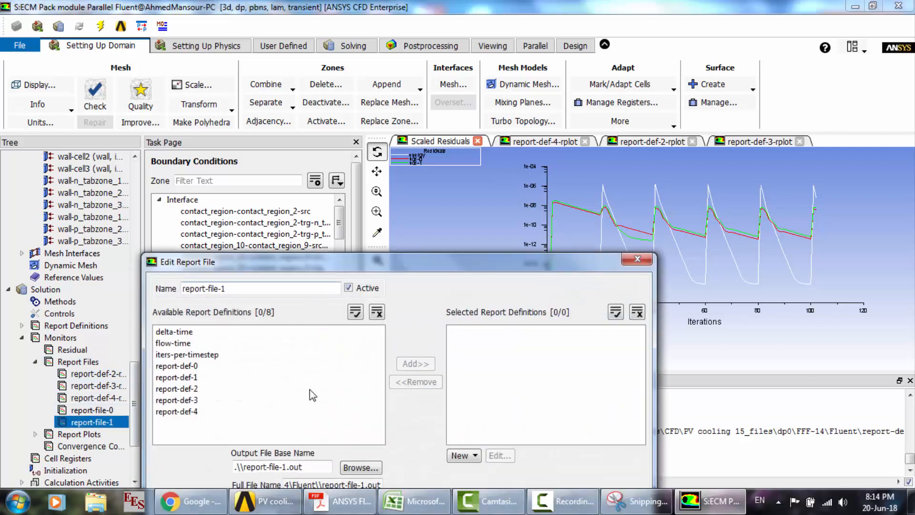
{"action": "left_click", "coordinate": [310, 412]}
{"action": "left_click", "coordinate": [416, 364]}
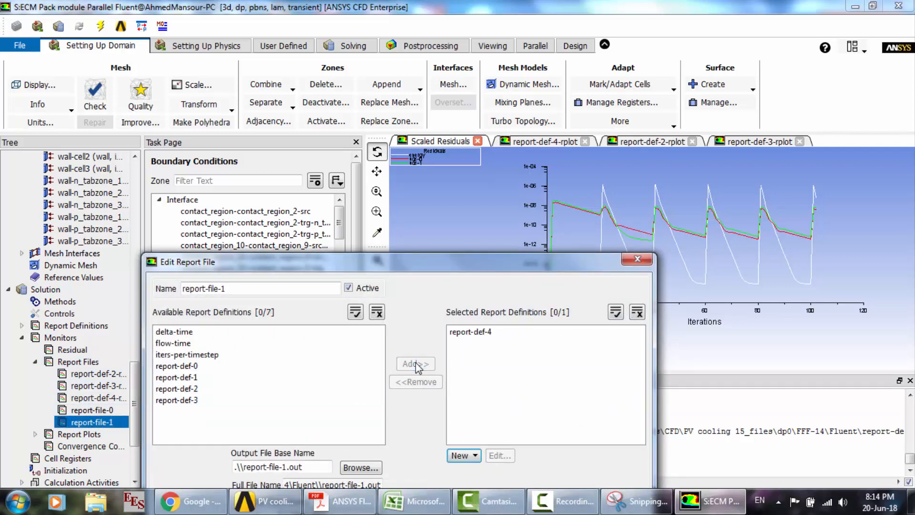
- Inspect the volume report definition of report-def-4, then close it and the report file without saving
{"action": "left_click", "coordinate": [474, 333]}
{"action": "left_click", "coordinate": [474, 332]}
{"action": "left_click", "coordinate": [475, 333]}
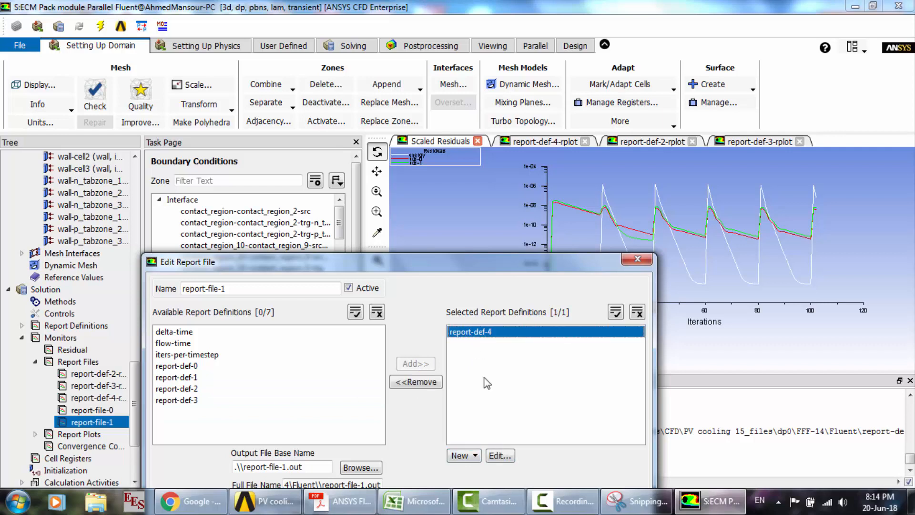
{"action": "left_click", "coordinate": [498, 456]}
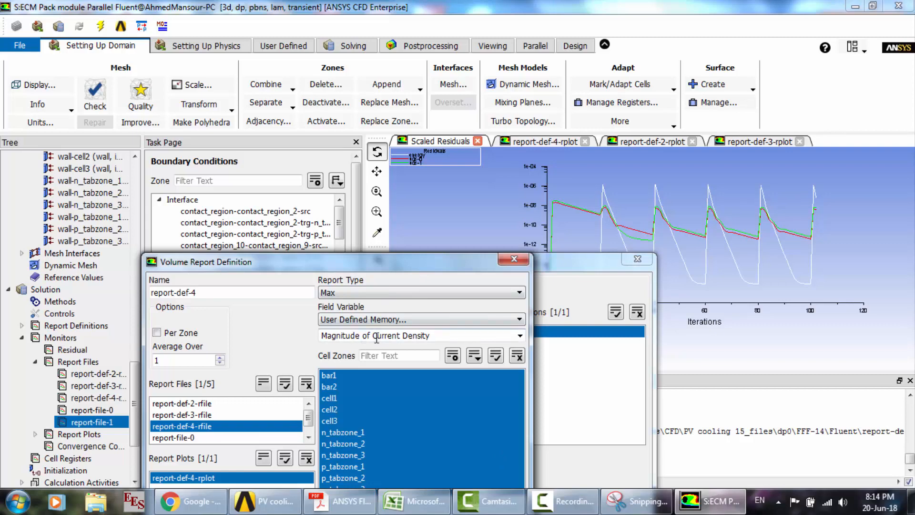
{"action": "left_click", "coordinate": [514, 259]}
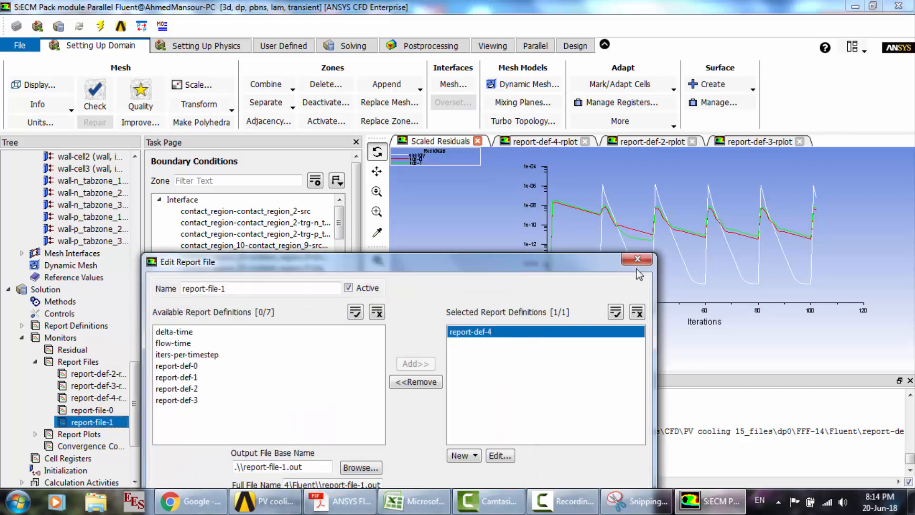
{"action": "left_click", "coordinate": [635, 260]}
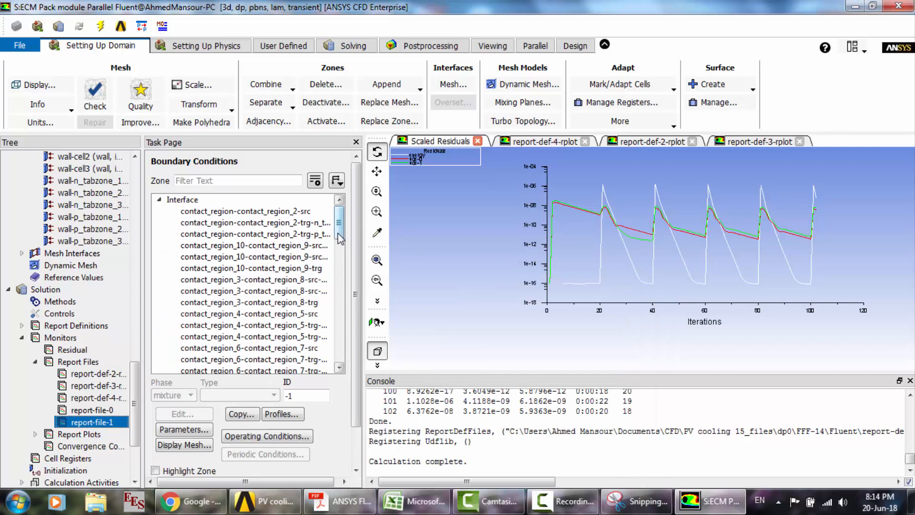
- Exit the Fluent session, using the settings changes for the current calculation only
{"action": "left_click", "coordinate": [898, 5]}
{"action": "left_click", "coordinate": [480, 268]}
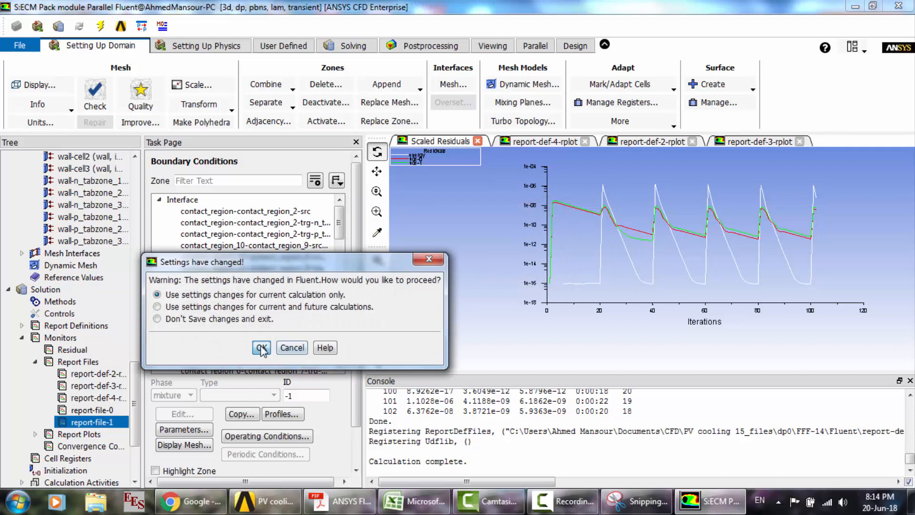
{"action": "left_click", "coordinate": [261, 348]}
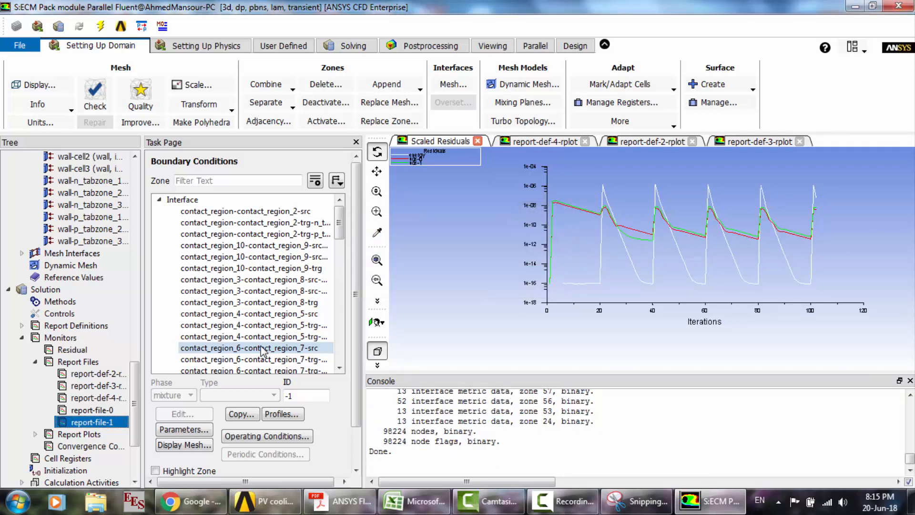
- Switch to Workbench and open the geometry of the Cooling of ECM Pack module system in DesignModeler
{"action": "key", "text": "alt+Tab"}
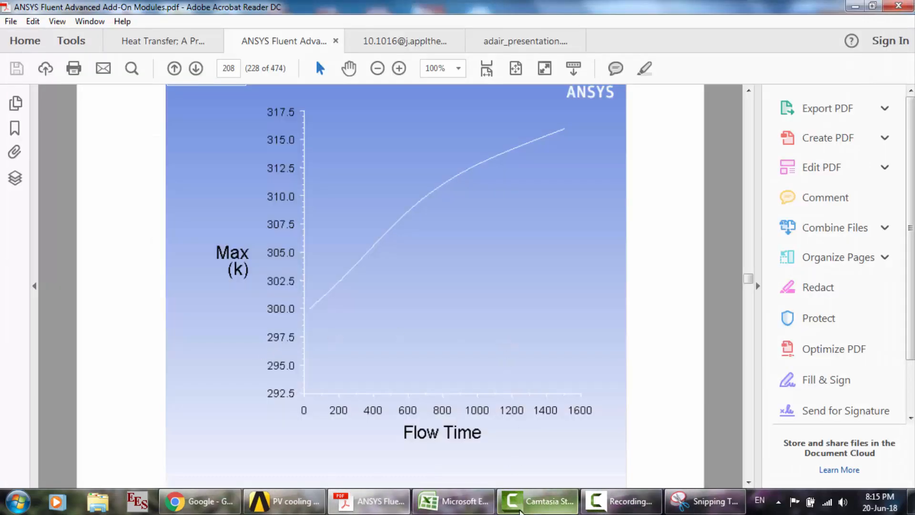
{"action": "left_click", "coordinate": [317, 506]}
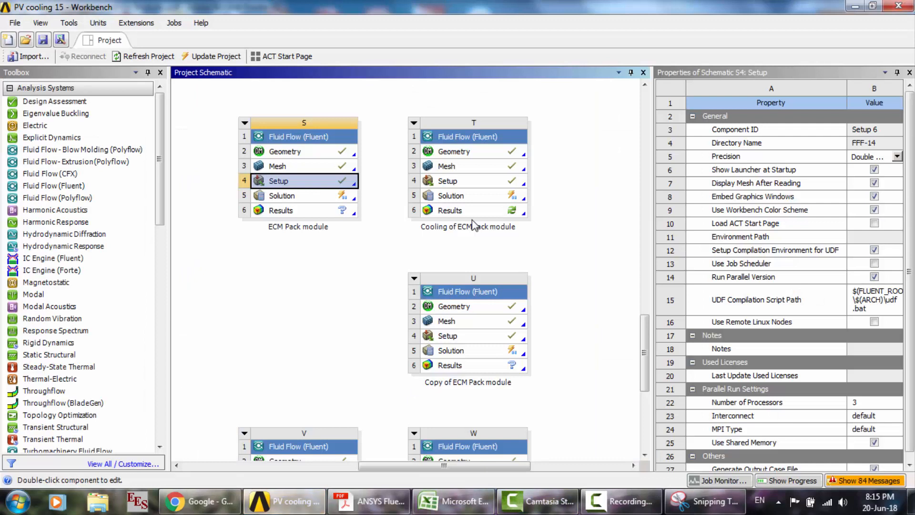
{"action": "double_click", "coordinate": [484, 153]}
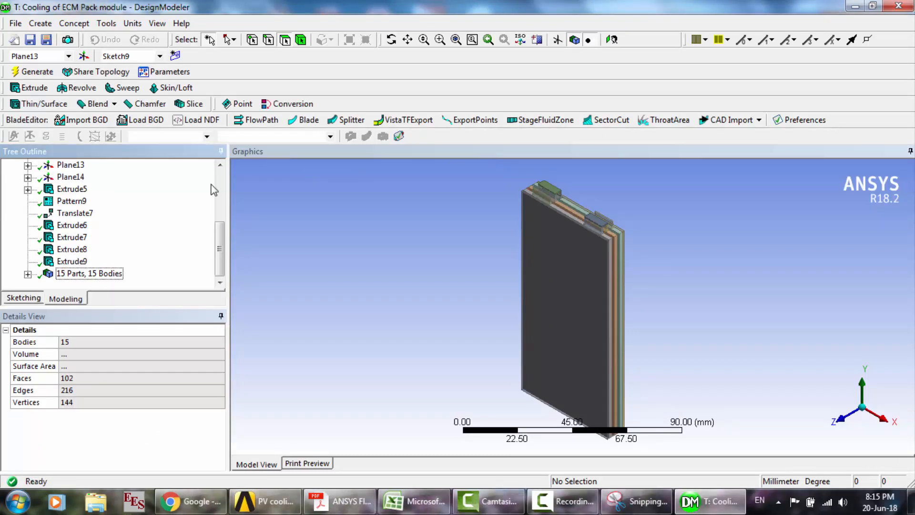
- Examine the details of Extrude7 and its layer between the cells, viewed close up near the tabs
{"action": "left_click", "coordinate": [81, 238]}
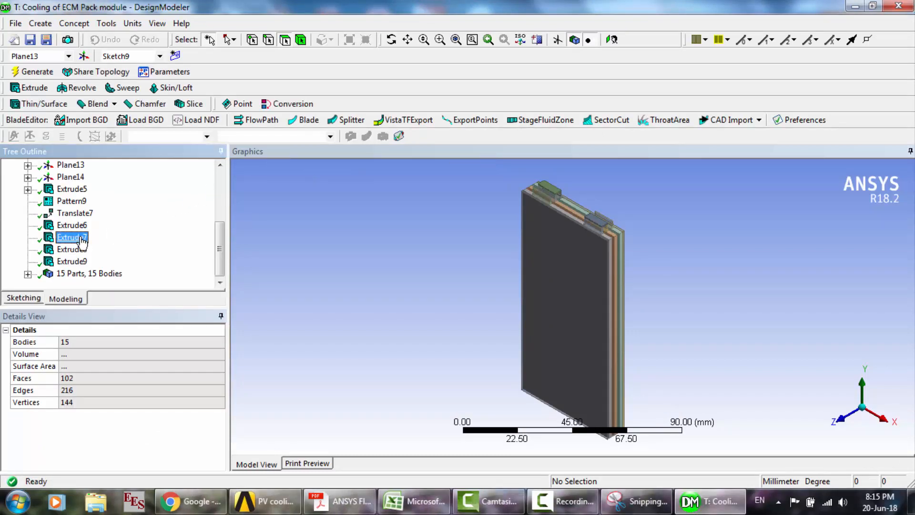
{"action": "left_click", "coordinate": [440, 40]}
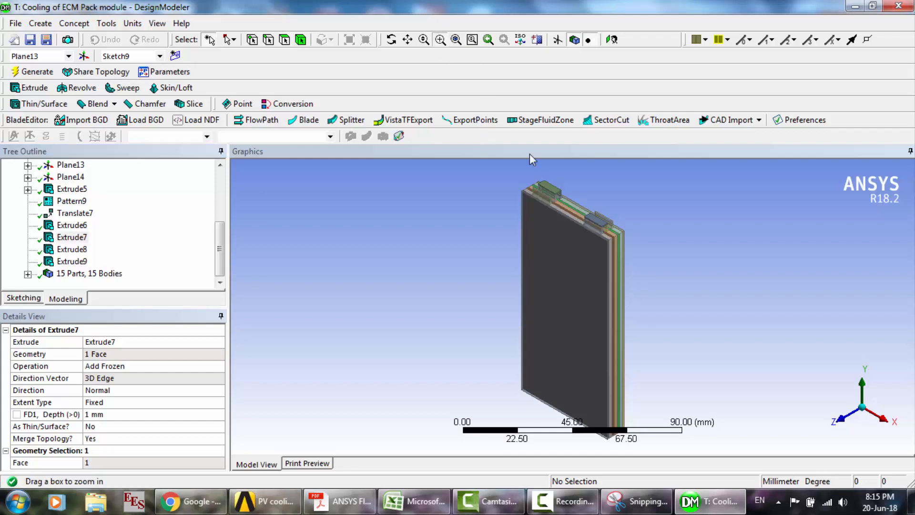
{"action": "left_click_drag", "start_coordinate": [555, 194], "coordinate": [643, 255]}
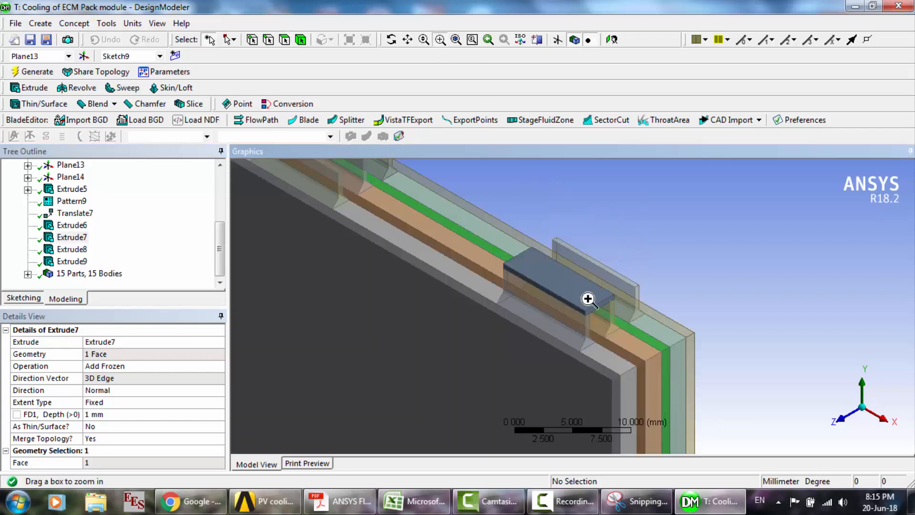
{"action": "left_click", "coordinate": [392, 40]}
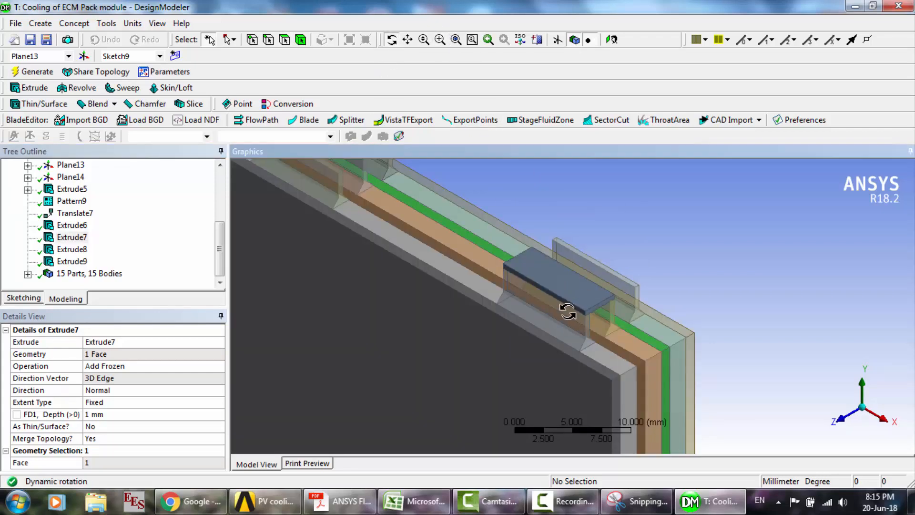
{"action": "left_click_drag", "start_coordinate": [570, 318], "coordinate": [490, 318]}
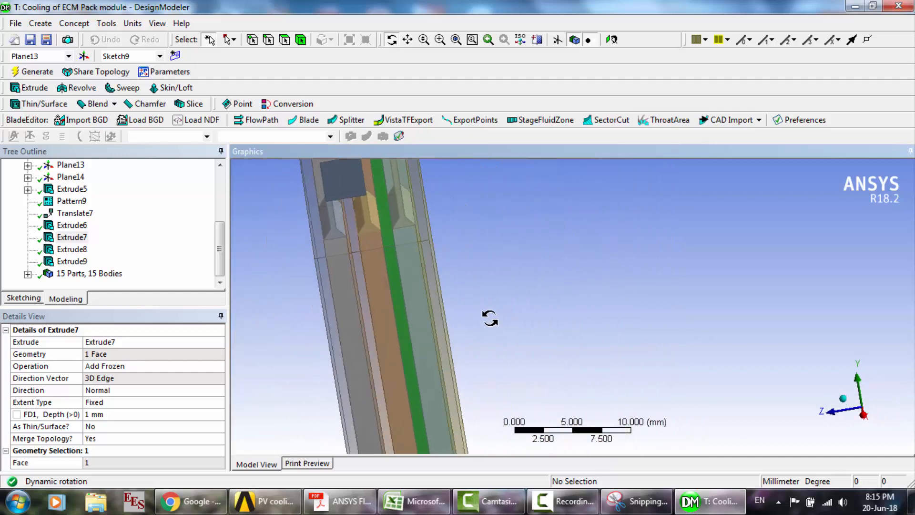
{"action": "left_click", "coordinate": [126, 241]}
- Go through the individual solid bodies of the part list and locate them in the battery pack
{"action": "left_click", "coordinate": [28, 275]}
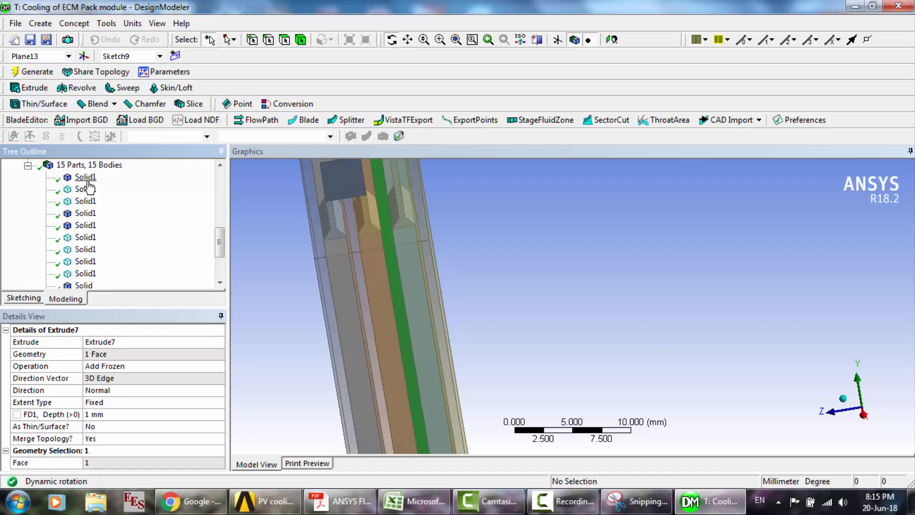
{"action": "left_click", "coordinate": [85, 189]}
{"action": "key", "text": "Down"}
{"action": "key", "text": "Down"}
{"action": "key", "text": "Down"}
{"action": "key", "text": "Down"}
{"action": "key", "text": "Down"}
{"action": "key", "text": "Down"}
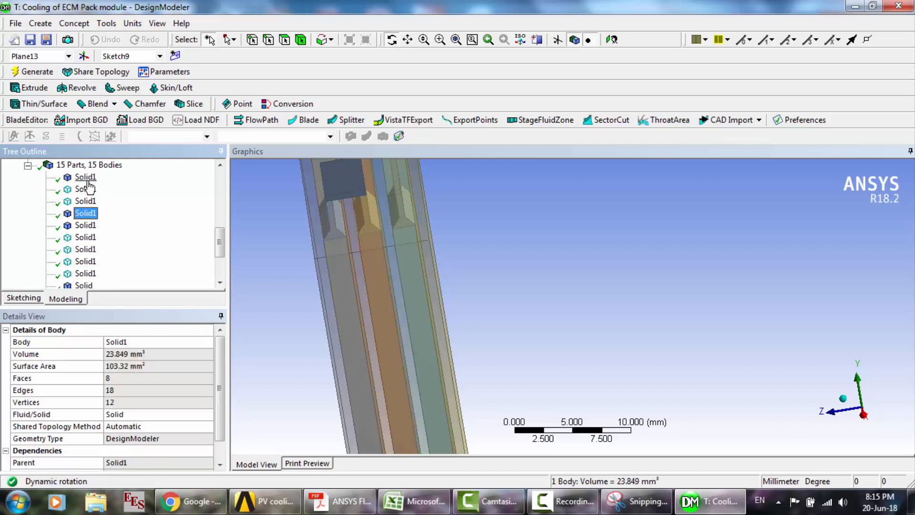
{"action": "key", "text": "Down"}
{"action": "key", "text": "Down"}
{"action": "key", "text": "Down"}
{"action": "key", "text": "Down"}
{"action": "key", "text": "Down"}
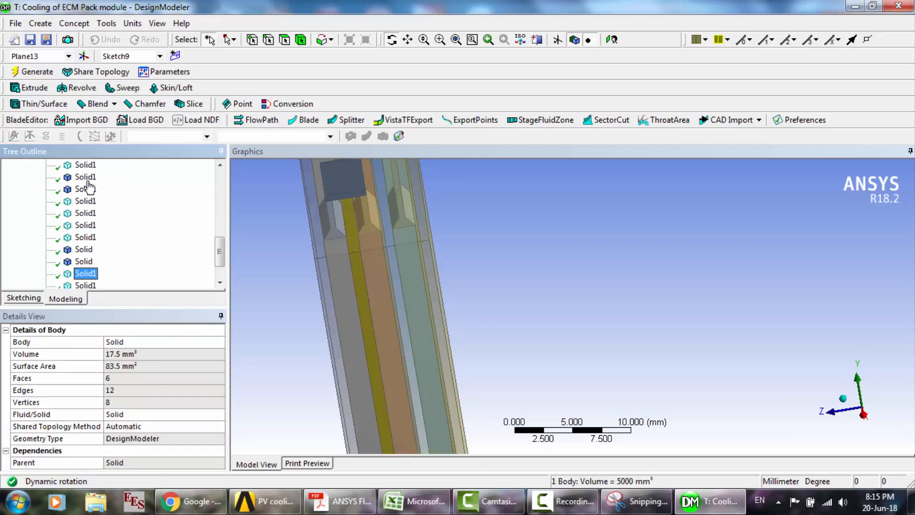
{"action": "left_click_drag", "start_coordinate": [445, 239], "coordinate": [573, 265]}
{"action": "scroll", "coordinate": [486, 263], "scroll_direction": "down", "scroll_amount": 5}
{"action": "scroll", "coordinate": [572, 259], "scroll_direction": "up", "scroll_amount": 4}
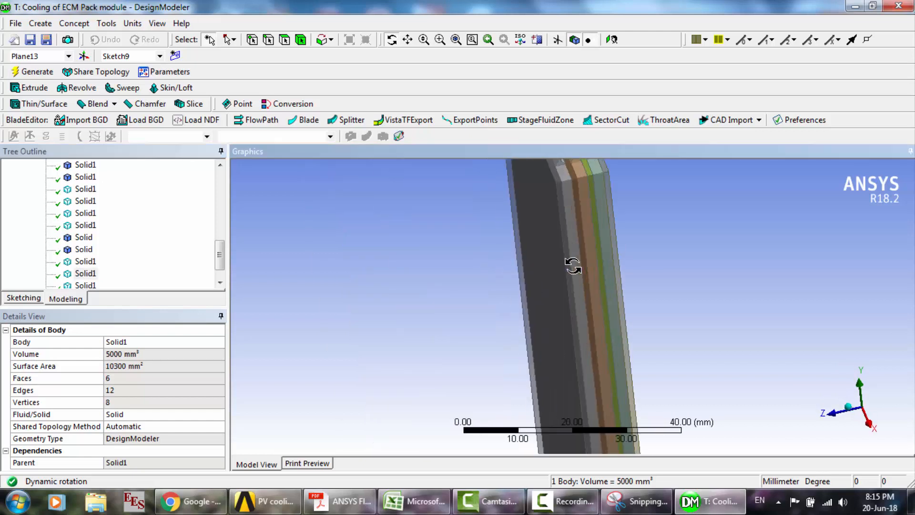
{"action": "left_click_drag", "start_coordinate": [561, 232], "coordinate": [559, 239]}
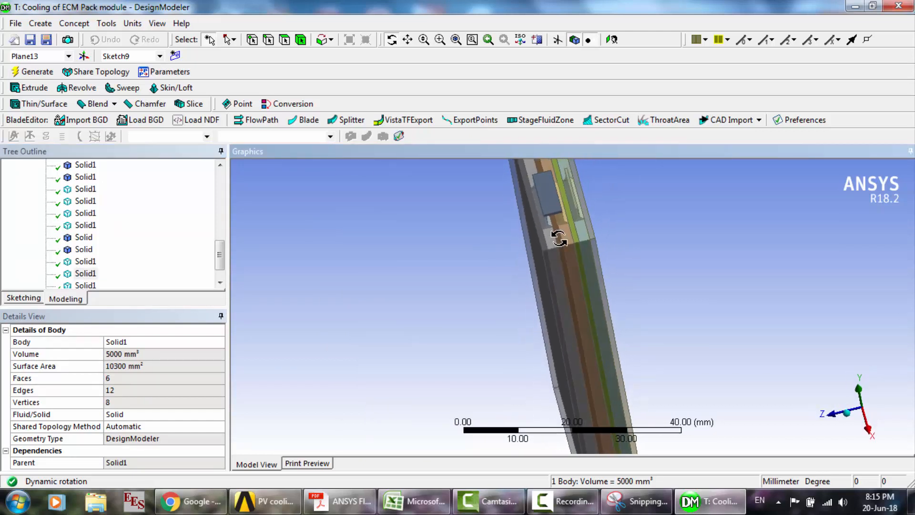
{"action": "scroll", "coordinate": [72, 266], "scroll_direction": "up", "scroll_amount": 10}
{"action": "scroll", "coordinate": [71, 267], "scroll_direction": "down", "scroll_amount": 2}
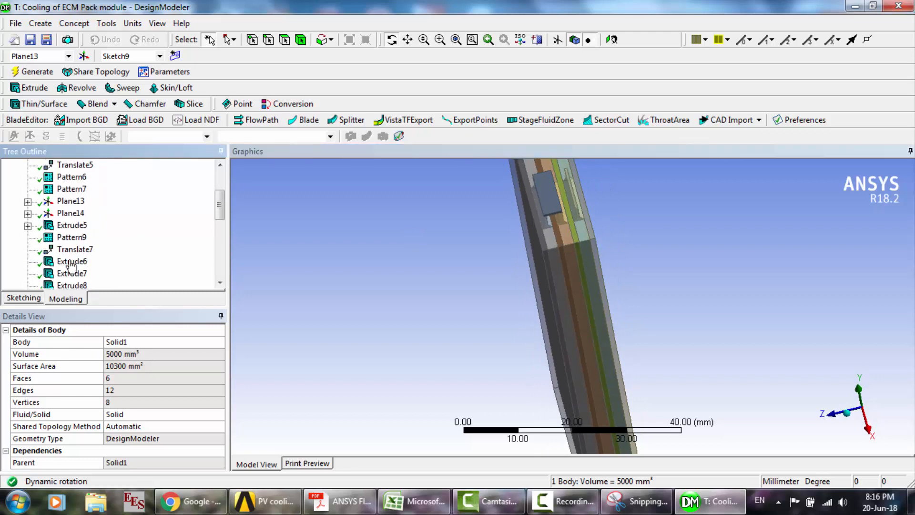
- Examine the Extrude6, Extrude7, Extrude8 and Extrude9 features and where their layers lie around the battery cells
{"action": "scroll", "coordinate": [71, 265], "scroll_direction": "down", "scroll_amount": 3}
{"action": "left_click", "coordinate": [28, 202]}
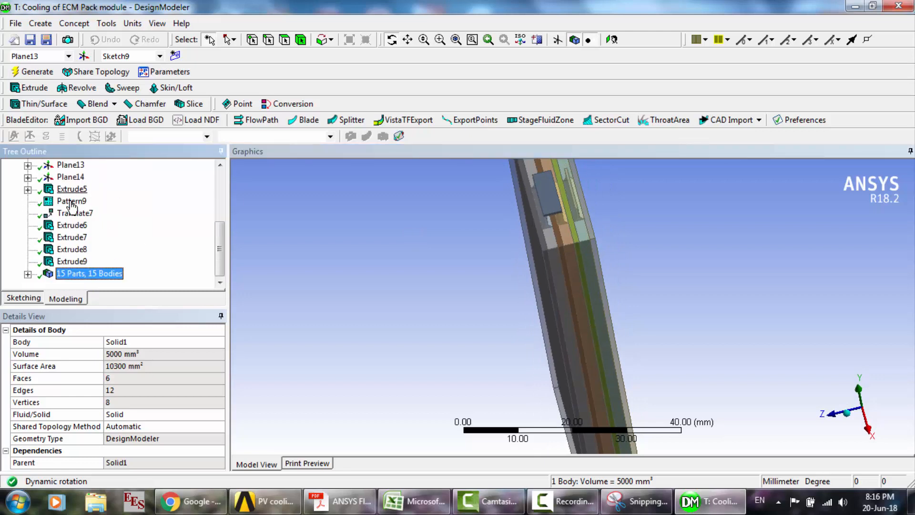
{"action": "left_click", "coordinate": [72, 225]}
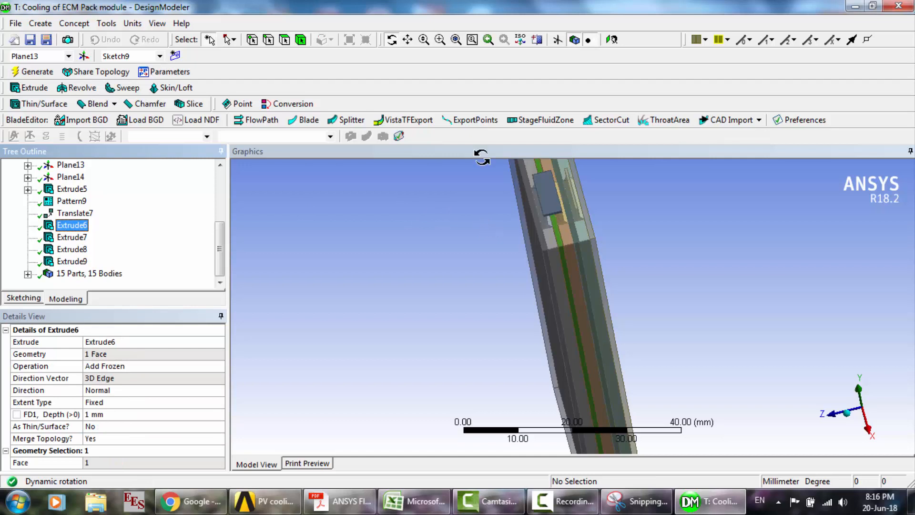
{"action": "left_click", "coordinate": [440, 40]}
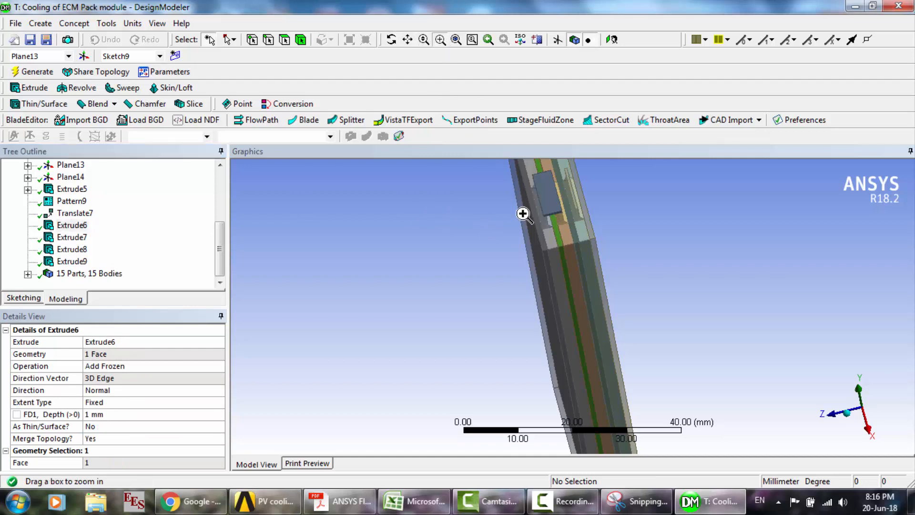
{"action": "left_click_drag", "start_coordinate": [523, 214], "coordinate": [611, 265]}
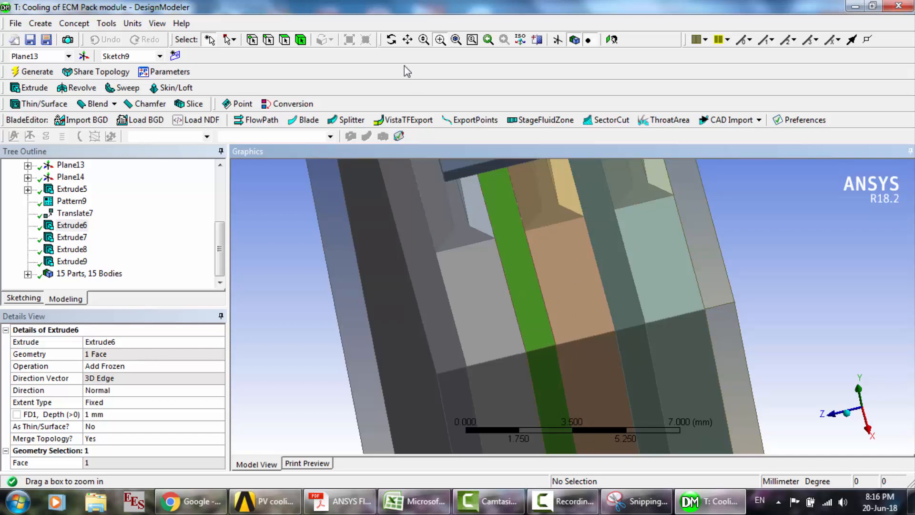
{"action": "left_click", "coordinate": [392, 39]}
{"action": "mouse_move", "coordinate": [543, 316]}
{"action": "left_mouse_down"}
{"action": "mouse_move", "coordinate": [537, 310]}
{"action": "mouse_move", "coordinate": [539, 319]}
{"action": "left_mouse_up"}
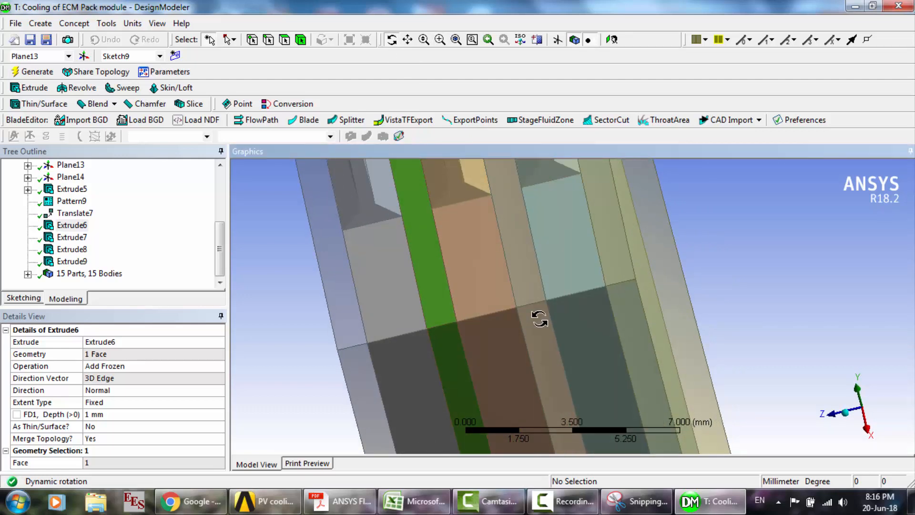
{"action": "left_click", "coordinate": [75, 238]}
{"action": "key", "text": "Down"}
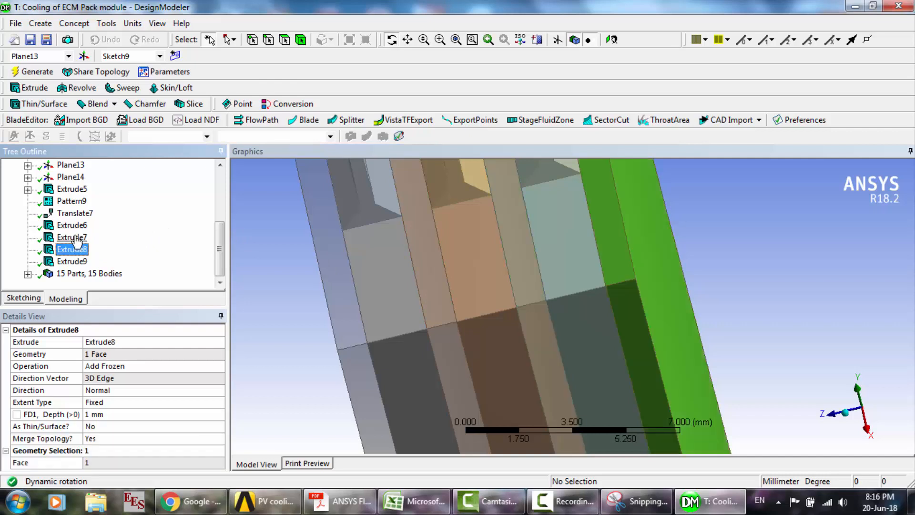
{"action": "key", "text": "Down"}
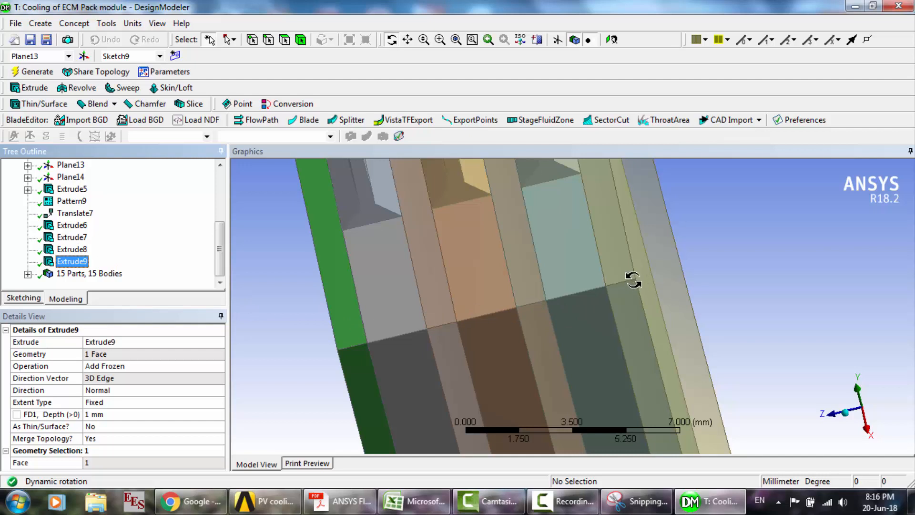
{"action": "left_click_drag", "start_coordinate": [633, 281], "coordinate": [549, 281]}
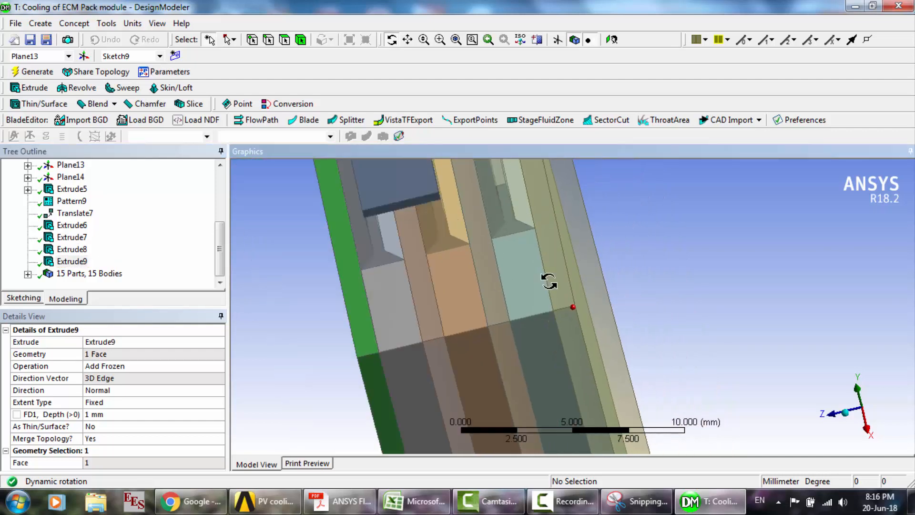
{"action": "left_click", "coordinate": [301, 40]}
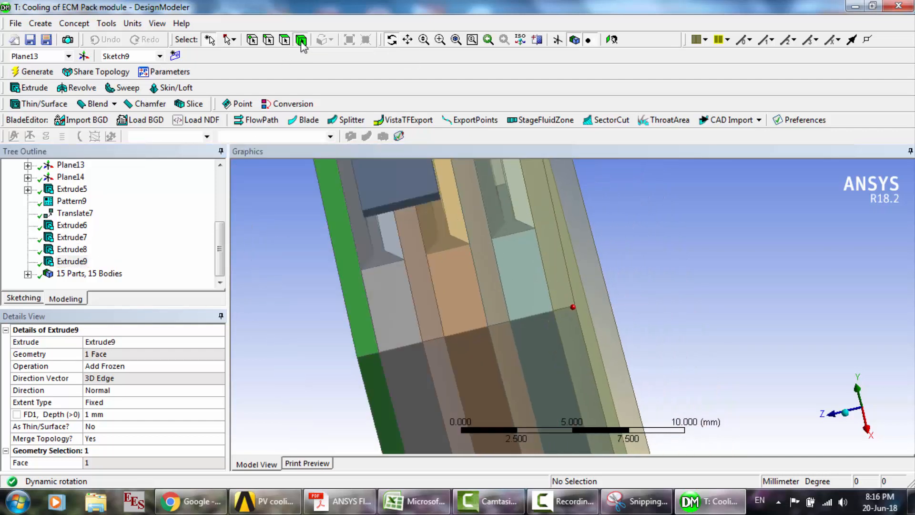
{"action": "left_click", "coordinate": [317, 302]}
{"action": "key", "text": "ctrl+a"}
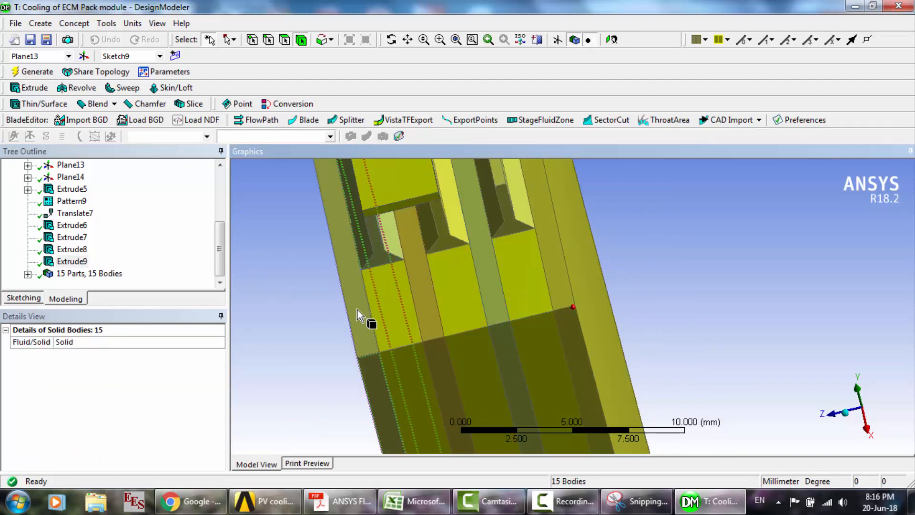
{"action": "left_click", "coordinate": [416, 312], "text": "ctrl"}
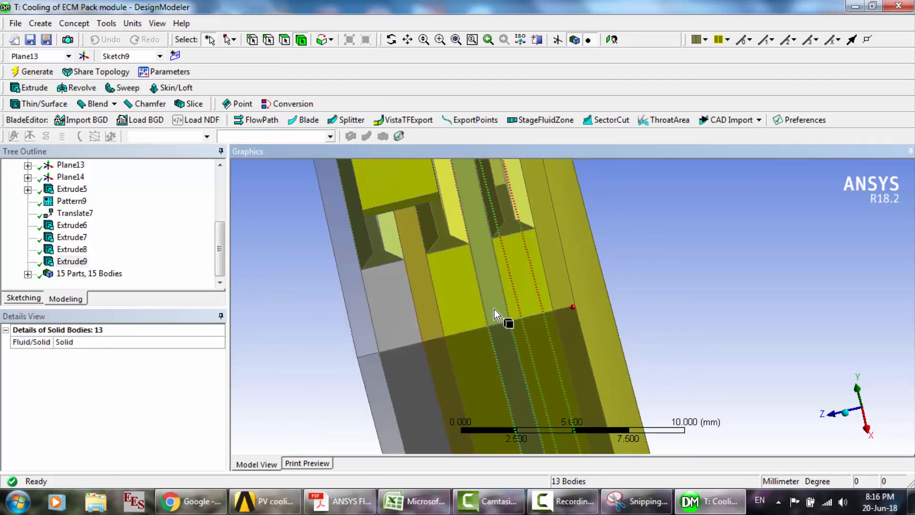
{"action": "left_click", "coordinate": [494, 309], "text": "ctrl"}
{"action": "left_click", "coordinate": [572, 305], "text": "ctrl"}
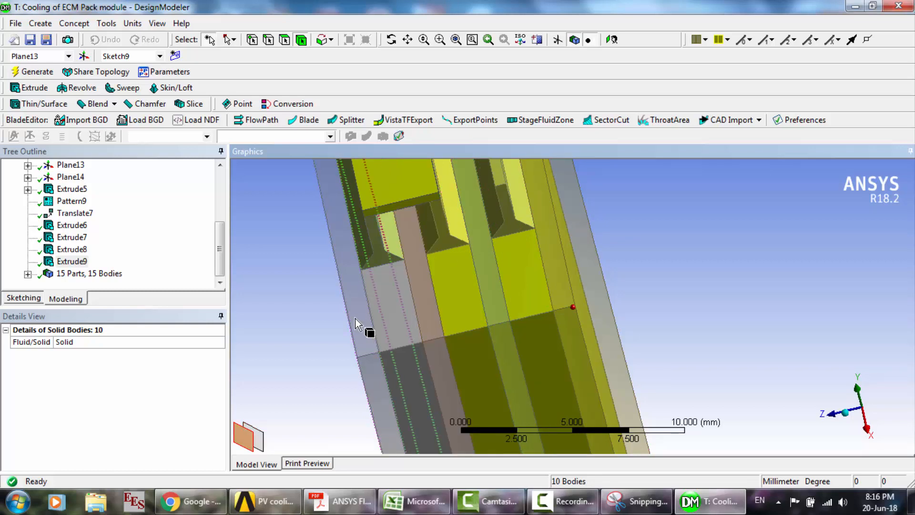
- Select all bodies, deselect the two layers between the cells and the outer one beside the third cell, and hide the unselected bodies
{"action": "key", "text": "ctrl+a"}
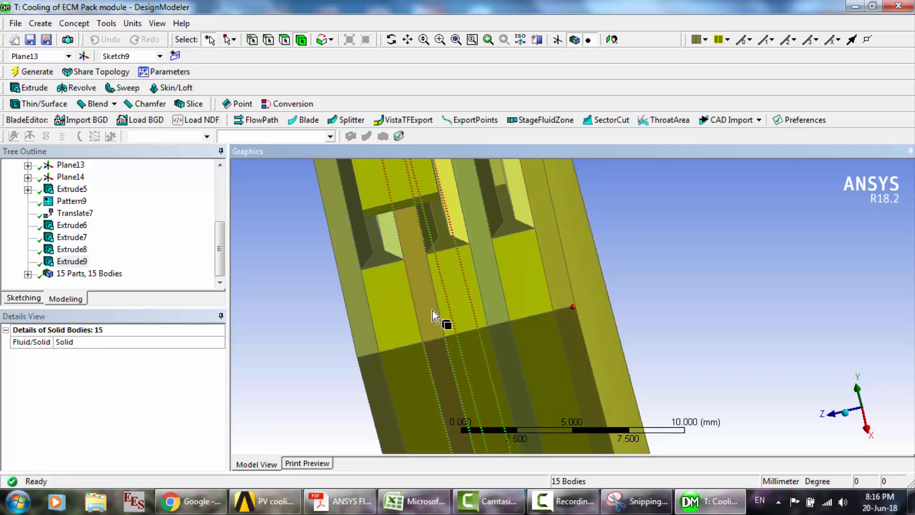
{"action": "left_click", "coordinate": [433, 310], "text": "ctrl"}
{"action": "left_click", "coordinate": [493, 308], "text": "ctrl"}
{"action": "left_click", "coordinate": [559, 303], "text": "ctrl"}
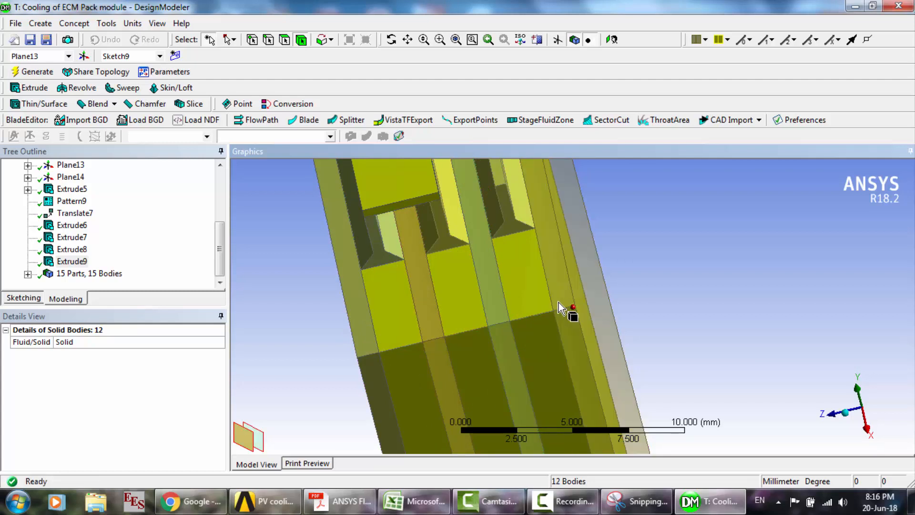
{"action": "right_click", "coordinate": [559, 302]}
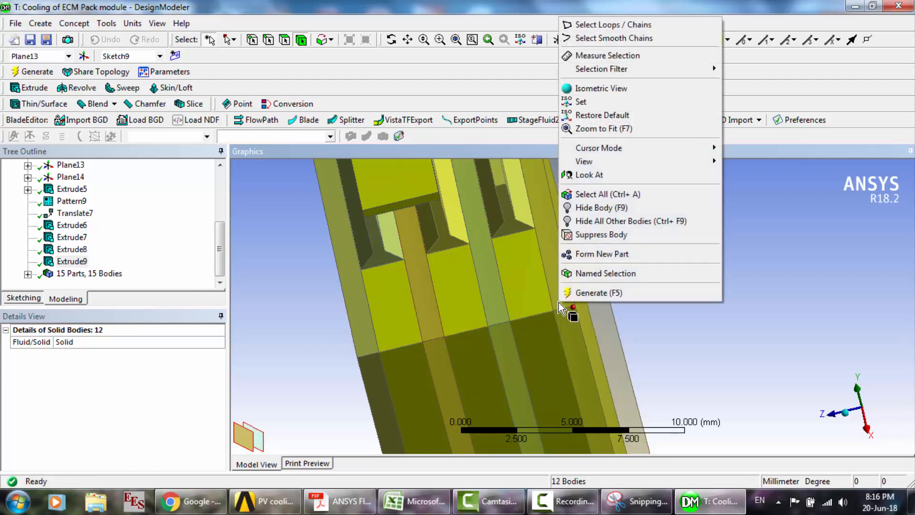
{"action": "left_click", "coordinate": [597, 225]}
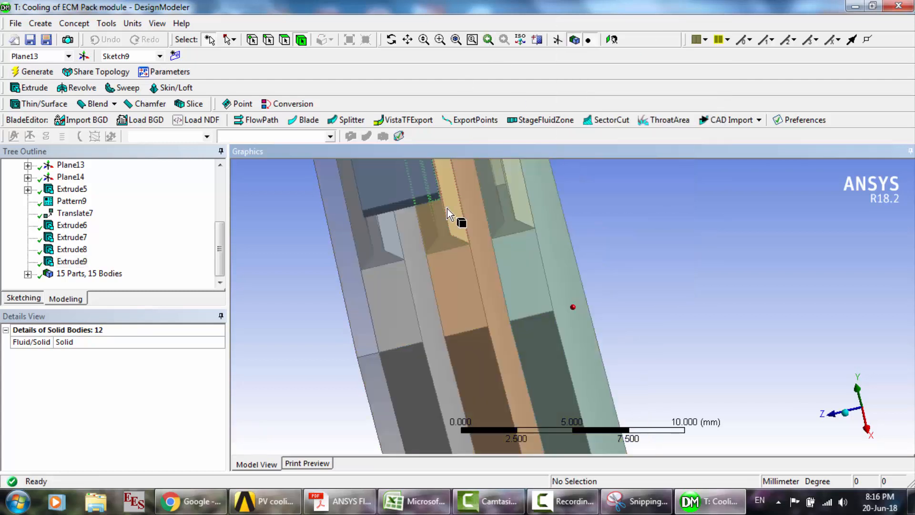
- Hide the remaining outer layer beside the first cell so only the cells, tabs and busbars are shown
{"action": "left_click", "coordinate": [447, 208]}
{"action": "scroll", "coordinate": [447, 208], "scroll_direction": "down", "scroll_amount": 3}
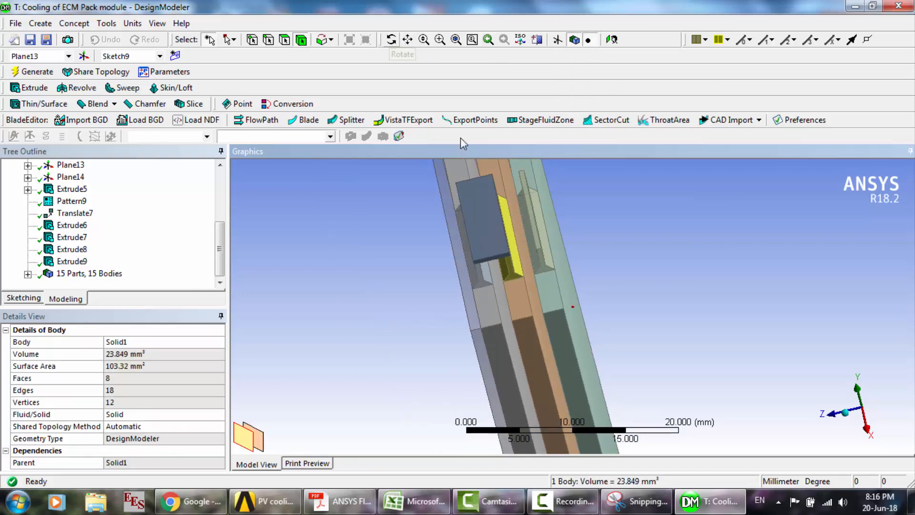
{"action": "left_click_drag", "start_coordinate": [538, 310], "coordinate": [523, 274]}
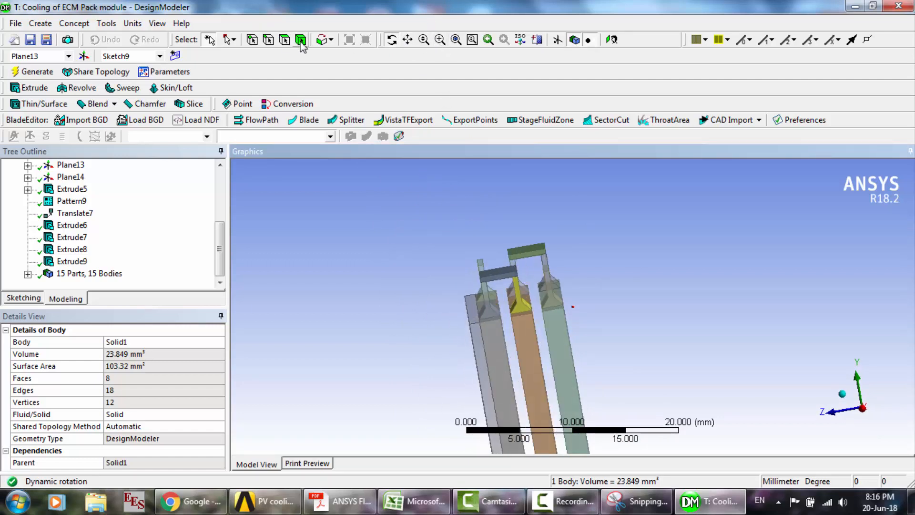
{"action": "left_click", "coordinate": [302, 40]}
{"action": "right_click", "coordinate": [477, 346]}
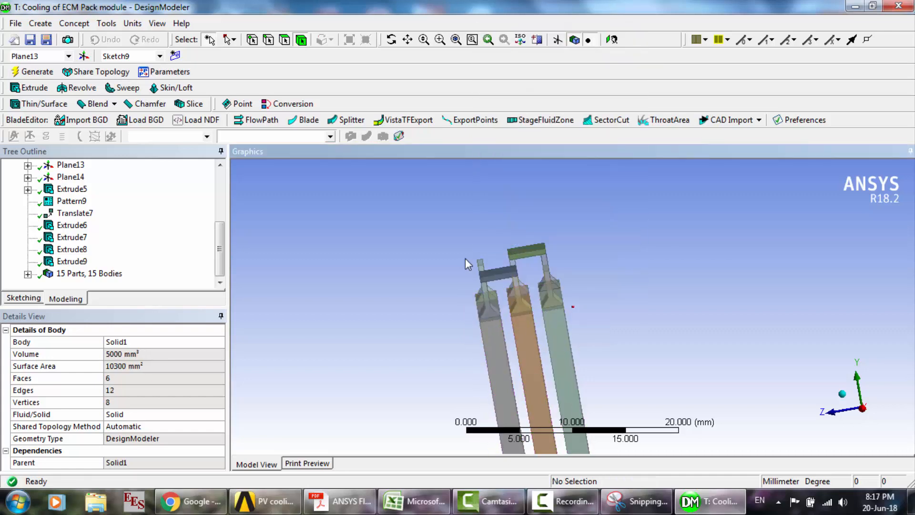
- Start an extrusion from the first cell's large side face and view its operation options, including Add Frozen
{"action": "left_click", "coordinate": [392, 40]}
{"action": "left_click_drag", "start_coordinate": [532, 309], "coordinate": [543, 348]}
{"action": "scroll", "coordinate": [561, 352], "scroll_direction": "up", "scroll_amount": 3}
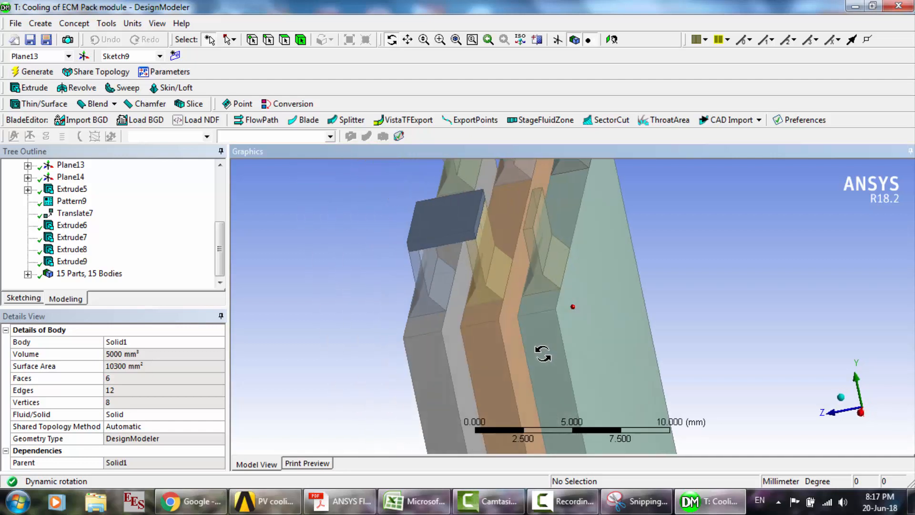
{"action": "left_click", "coordinate": [285, 40]}
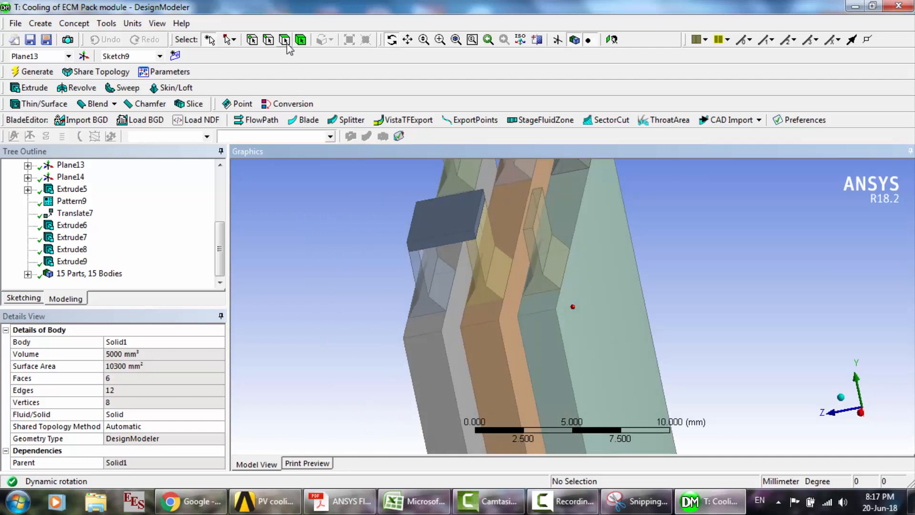
{"action": "left_click", "coordinate": [454, 341]}
{"action": "left_click", "coordinate": [35, 89]}
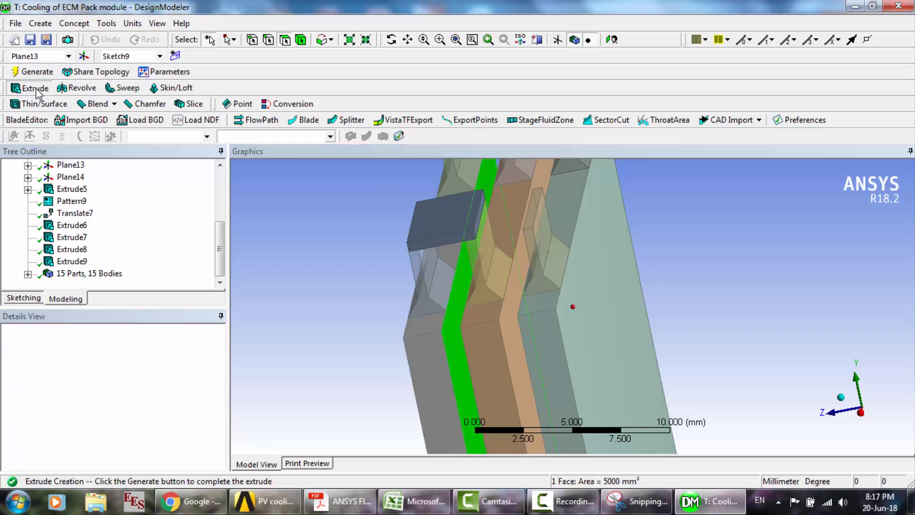
{"action": "left_click", "coordinate": [127, 356]}
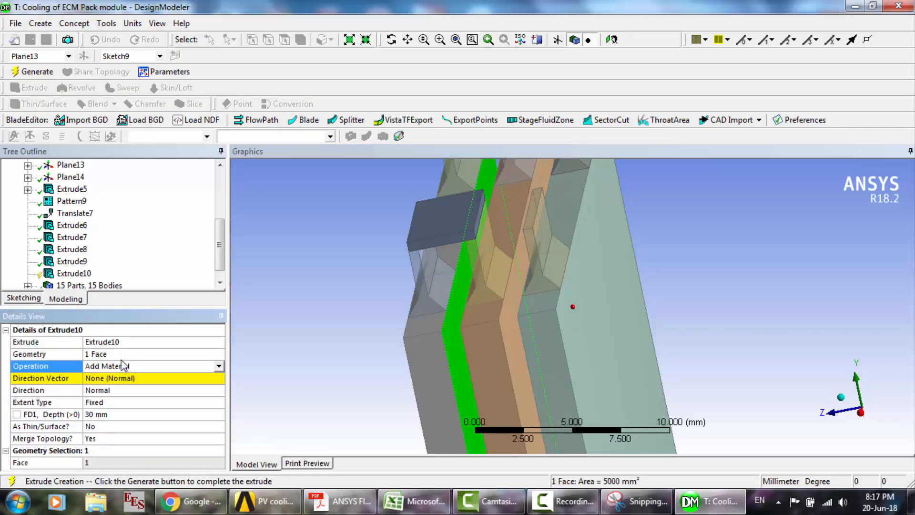
{"action": "left_click", "coordinate": [218, 365]}
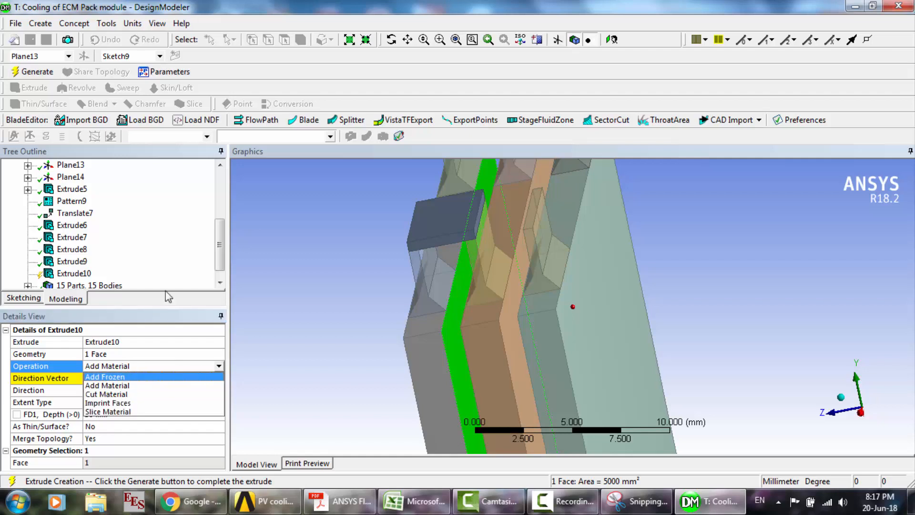
{"action": "left_click", "coordinate": [155, 260]}
- Delete the unfinished Extrude10 feature
{"action": "left_click", "coordinate": [71, 274]}
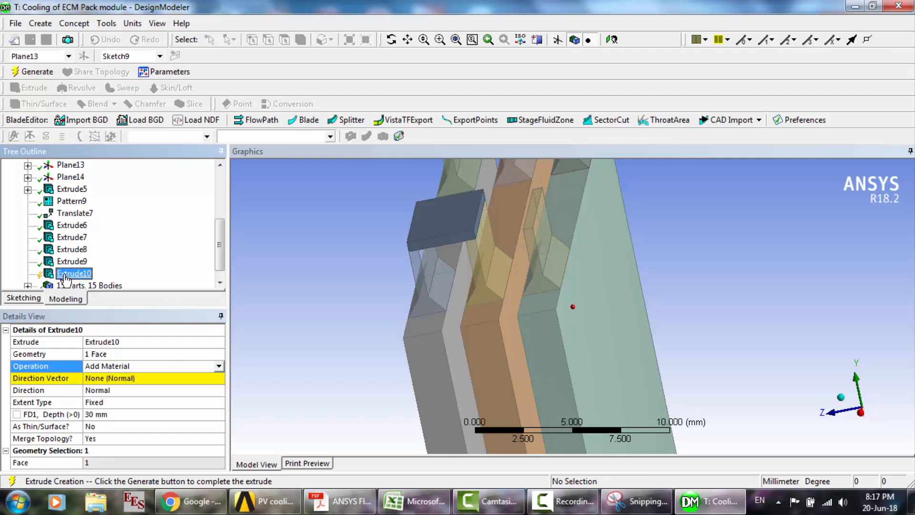
{"action": "key", "text": "Delete"}
{"action": "key", "text": "Return"}
- Examine the layers of Extrude6 through Extrude9 against the bare cells, and show all bodies again
{"action": "left_click", "coordinate": [73, 226]}
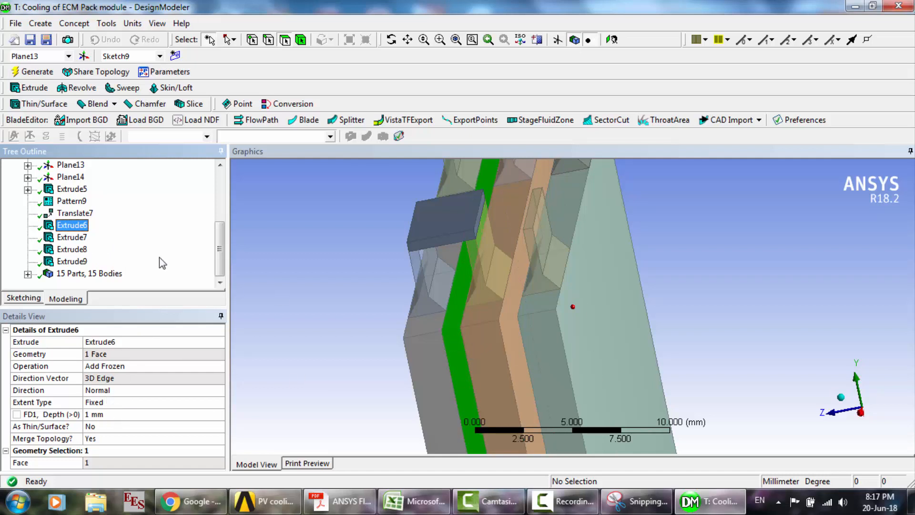
{"action": "key", "text": "Down"}
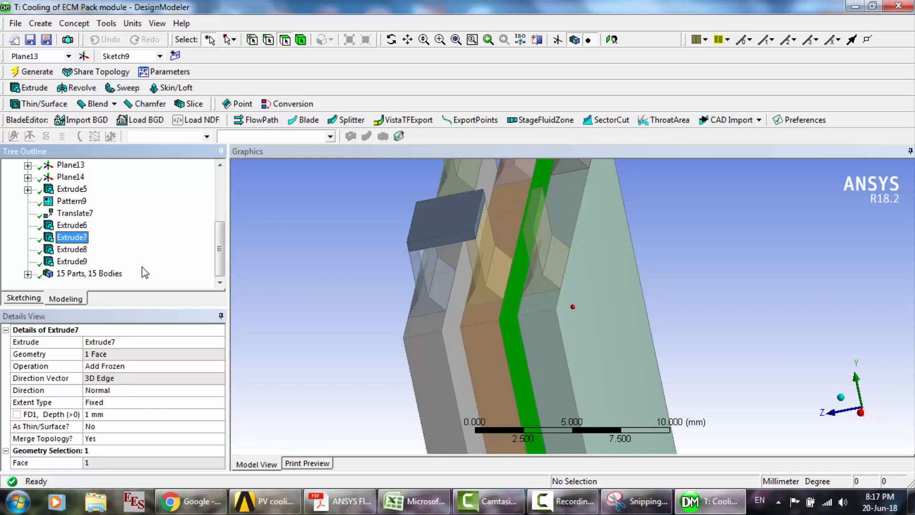
{"action": "key", "text": "Down"}
{"action": "key", "text": "Down"}
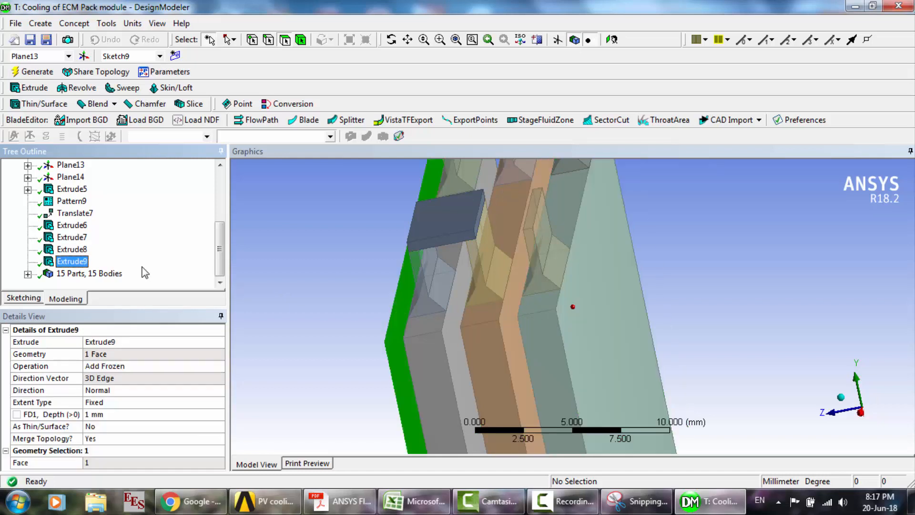
{"action": "right_click", "coordinate": [360, 234]}
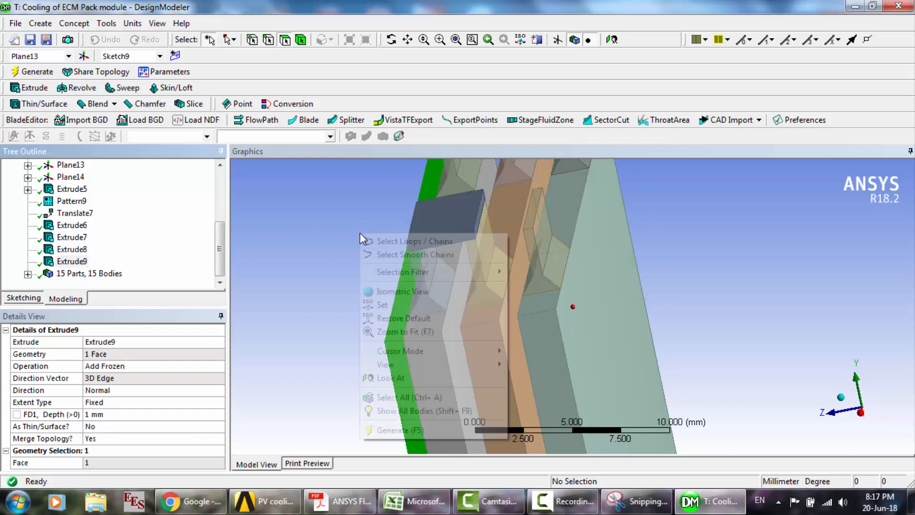
{"action": "left_click", "coordinate": [416, 411]}
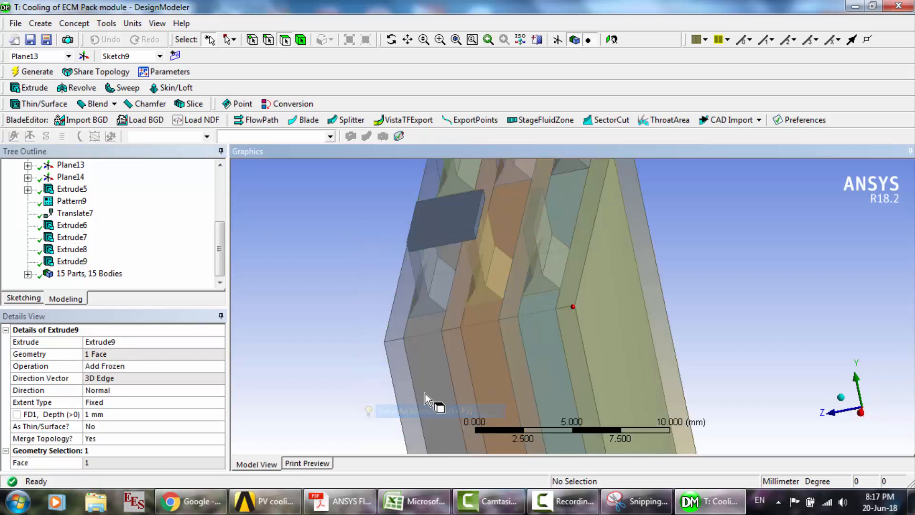
- Close DesignModeler and open the mesh of the Cooling of ECM Pack module system from Workbench
{"action": "left_click", "coordinate": [907, 9]}
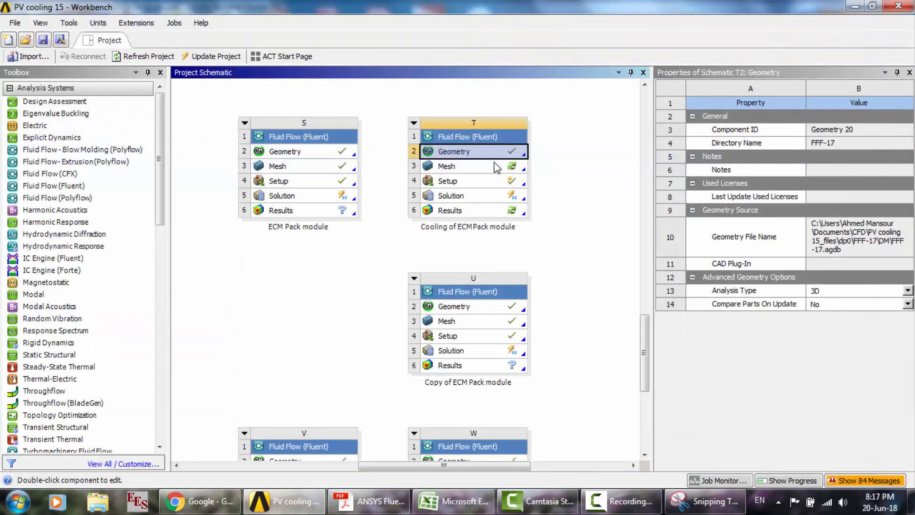
{"action": "double_click", "coordinate": [468, 167]}
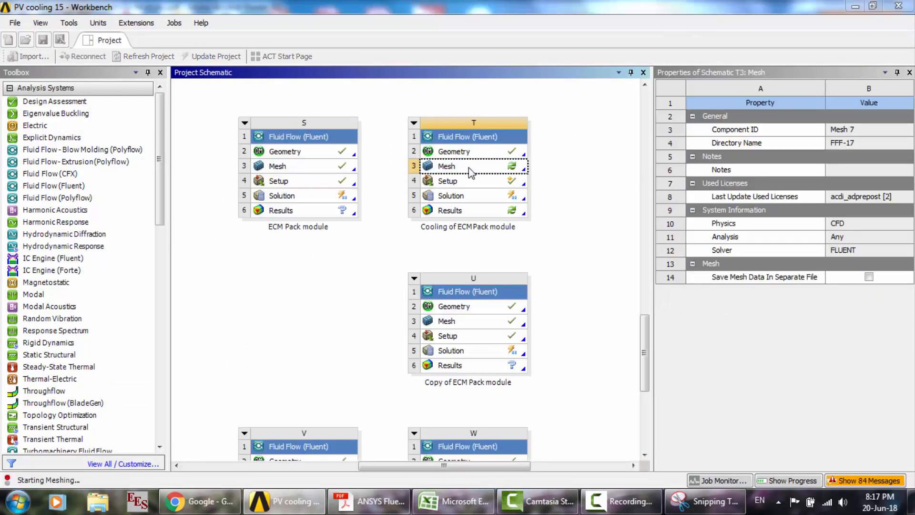
{"action": "left_click", "coordinate": [518, 282]}
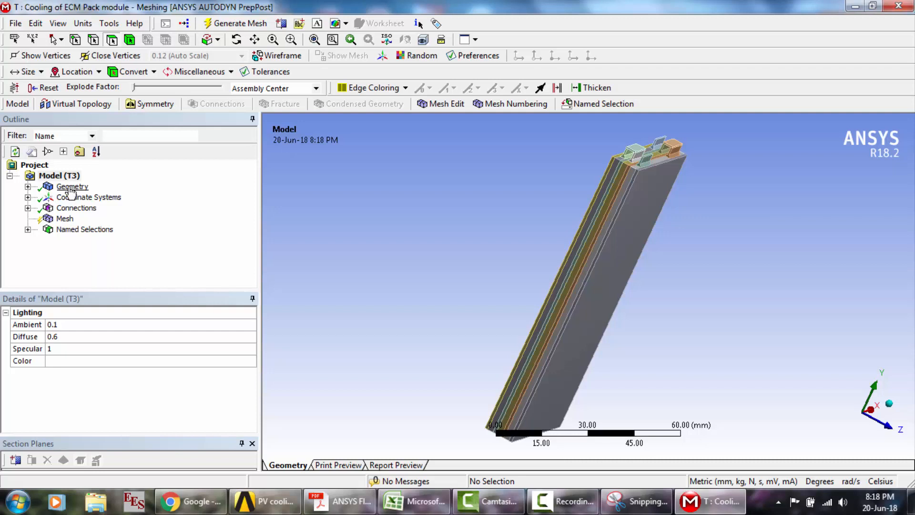
- Go through the geometry's solid bodies to locate them in the pack, and highlight the four added layer bodies together
{"action": "left_click", "coordinate": [27, 186]}
{"action": "left_click", "coordinate": [82, 176]}
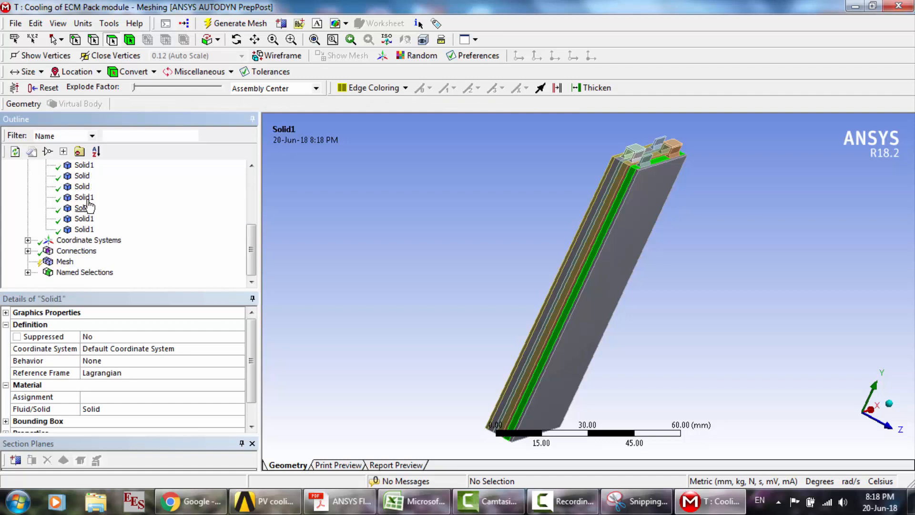
{"action": "key", "text": "Down"}
{"action": "key", "text": "Down"}
{"action": "key", "text": "Down"}
{"action": "key", "text": "Down"}
{"action": "key", "text": "Down"}
{"action": "key", "text": "Down"}
{"action": "key", "text": "Down"}
{"action": "key", "text": "Down"}
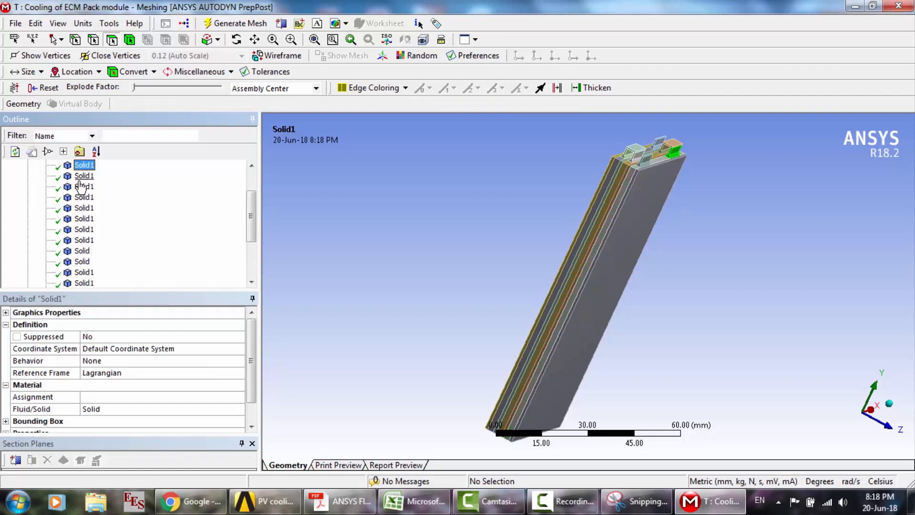
{"action": "key", "text": "Down"}
{"action": "key", "text": "Down"}
{"action": "key", "text": "Down"}
{"action": "key", "text": "Down"}
{"action": "key", "text": "Down"}
{"action": "key", "text": "Down"}
{"action": "key", "text": "Down"}
{"action": "key", "text": "Down"}
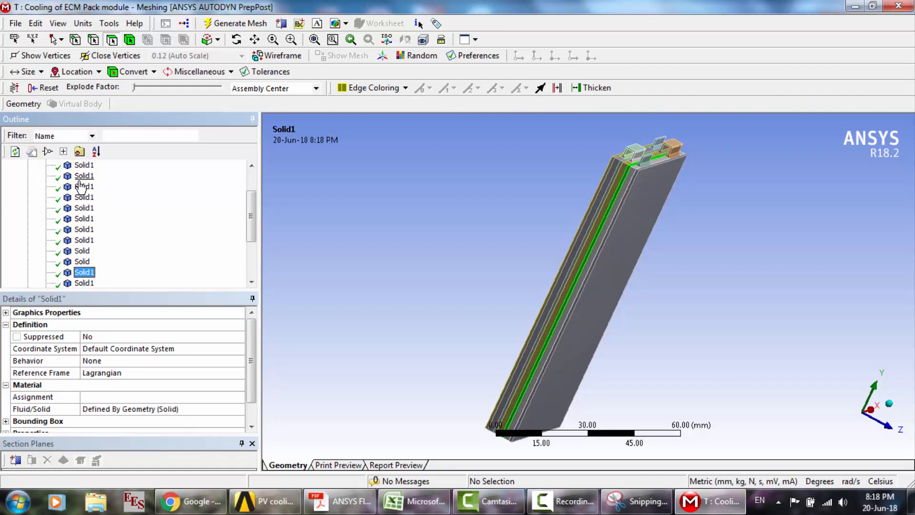
{"action": "key", "text": "Up"}
{"action": "key", "text": "Up"}
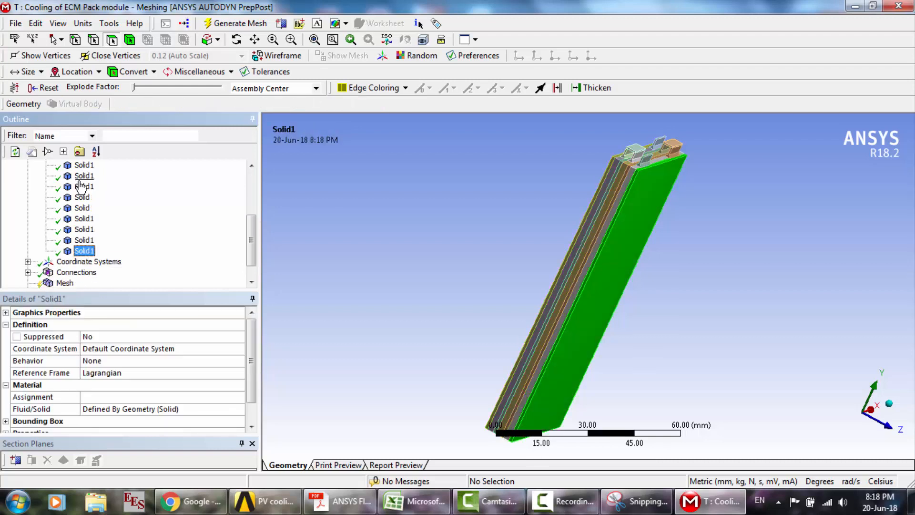
{"action": "key", "text": "Up"}
{"action": "key", "text": "Up"}
{"action": "key", "text": "Up"}
{"action": "key", "text": "Up"}
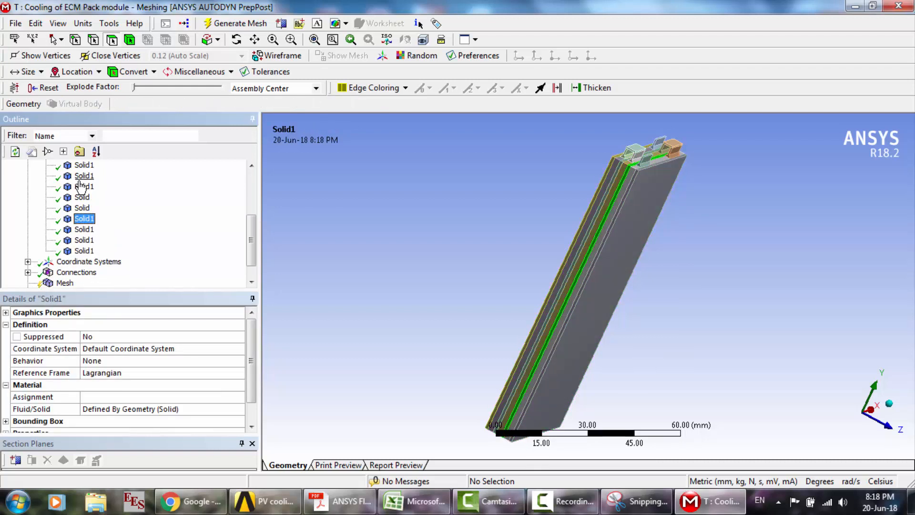
{"action": "left_click", "coordinate": [87, 219]}
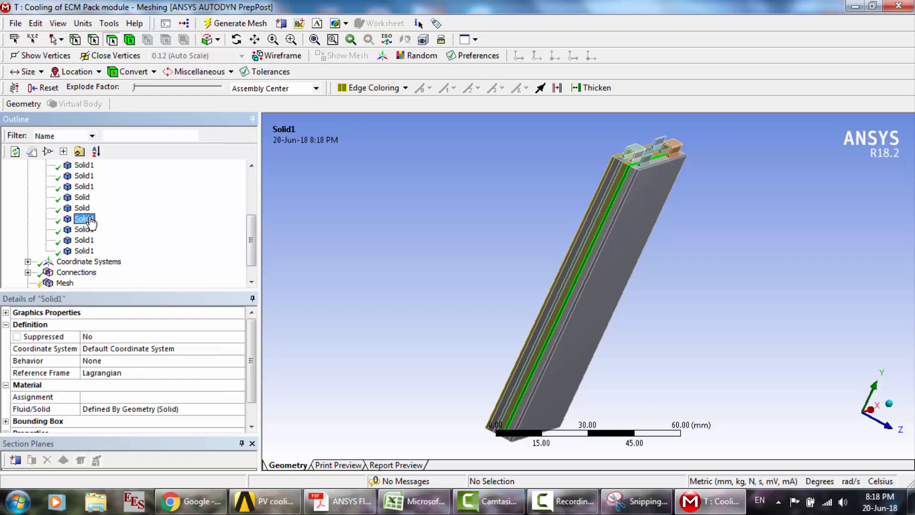
{"action": "left_click", "coordinate": [88, 250], "text": "shift"}
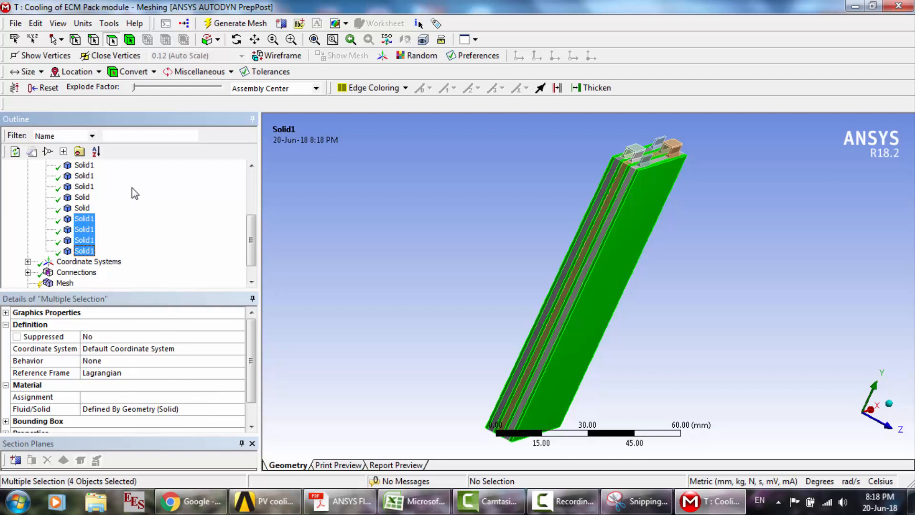
- View the mesh details and list the model's named selections
{"action": "scroll", "coordinate": [135, 193], "scroll_direction": "down", "scroll_amount": 1}
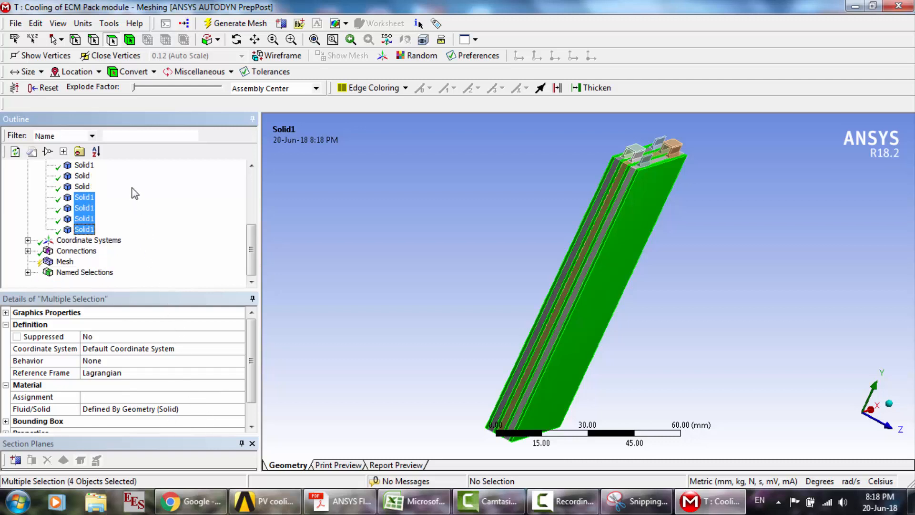
{"action": "left_click", "coordinate": [58, 262]}
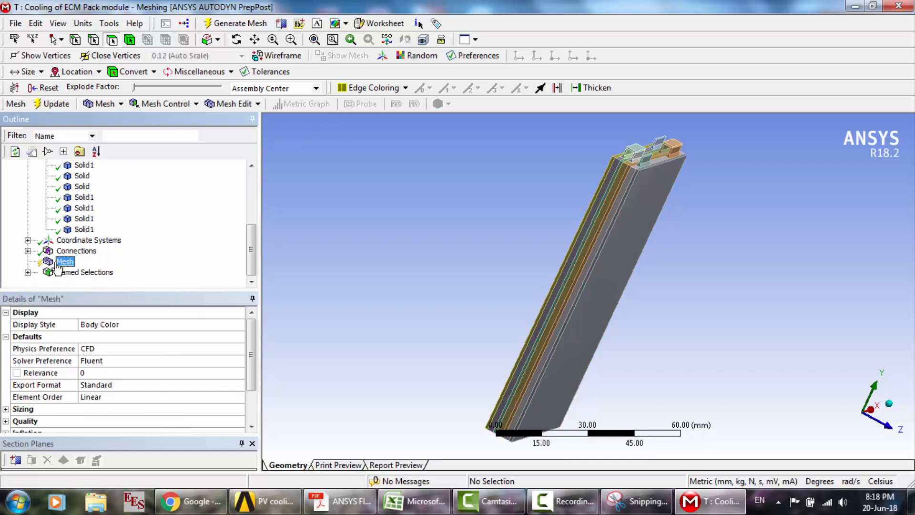
{"action": "left_click", "coordinate": [28, 272]}
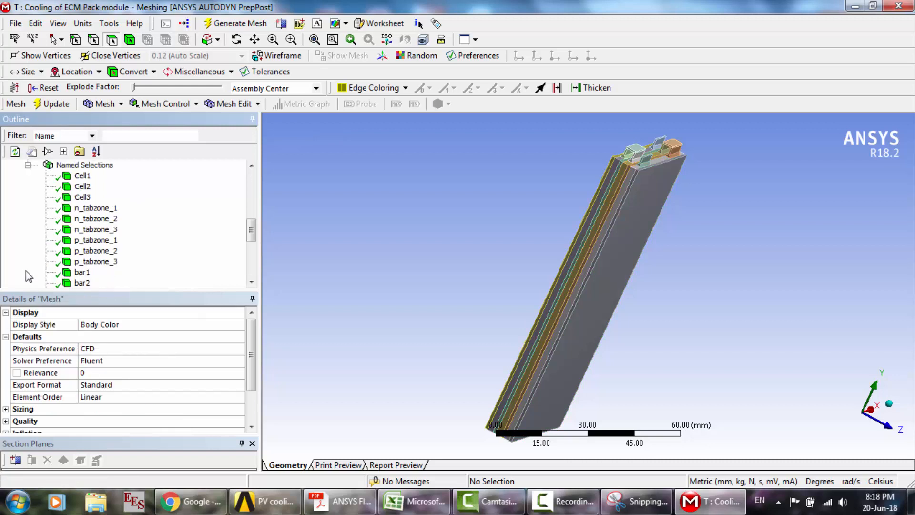
- Update the mesh for Fluent and highlight the fluid named selections from Fluid1 to Fluid3 on the pack
{"action": "left_click", "coordinate": [44, 104]}
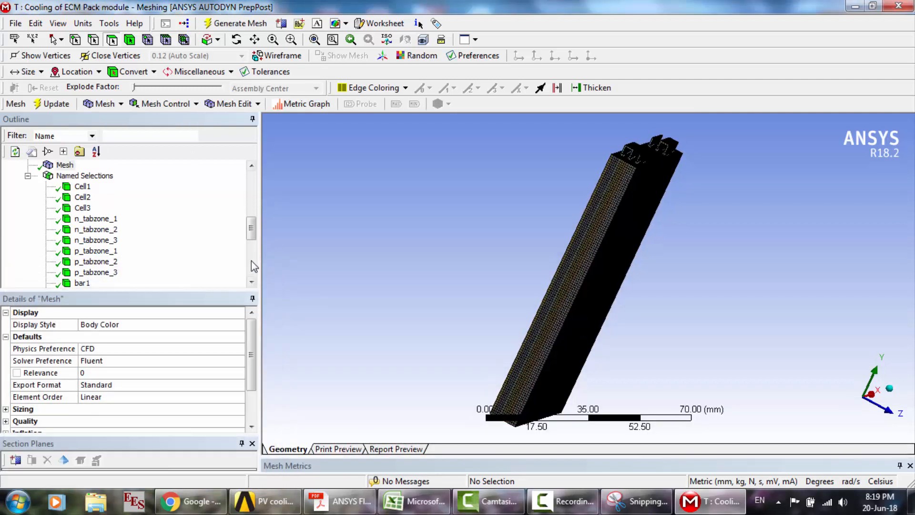
{"action": "left_click", "coordinate": [254, 266]}
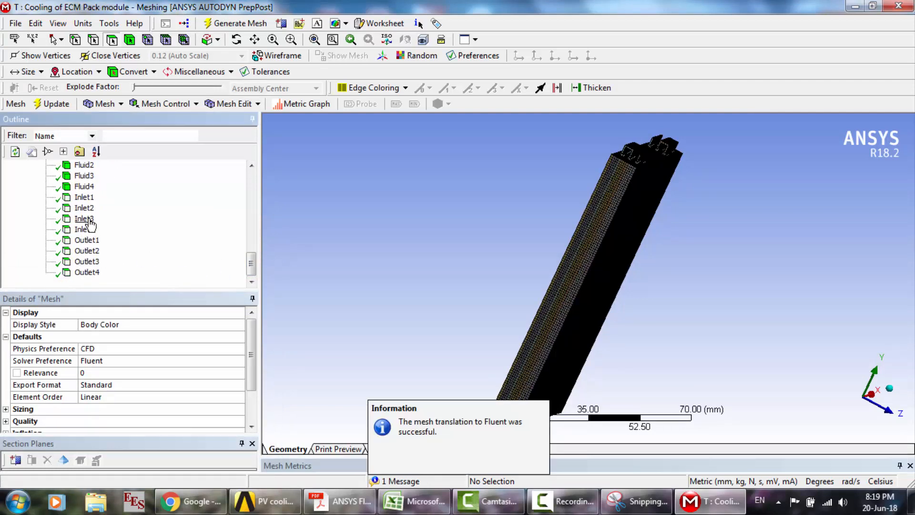
{"action": "left_click", "coordinate": [91, 165]}
{"action": "key", "text": "Up"}
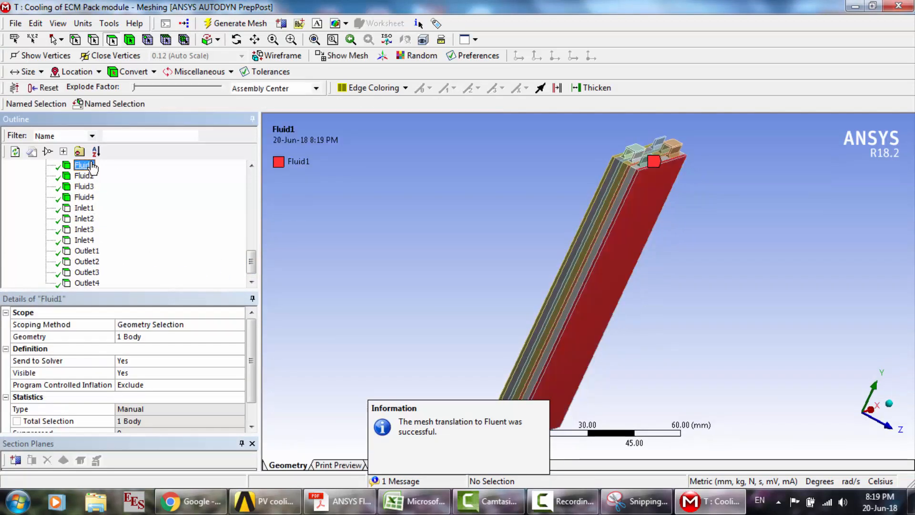
{"action": "key", "text": "Down"}
{"action": "key", "text": "Down"}
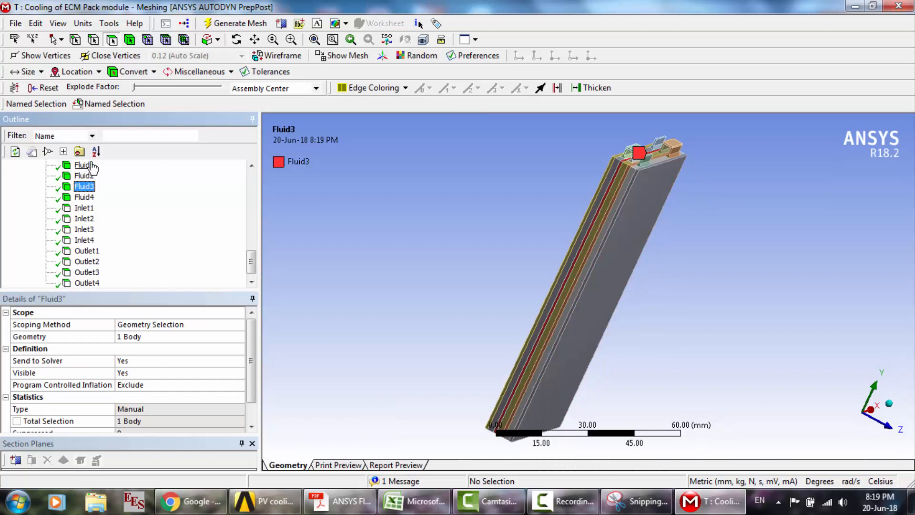
{"action": "left_click", "coordinate": [291, 39]}
{"action": "left_click_drag", "start_coordinate": [604, 140], "coordinate": [676, 197]}
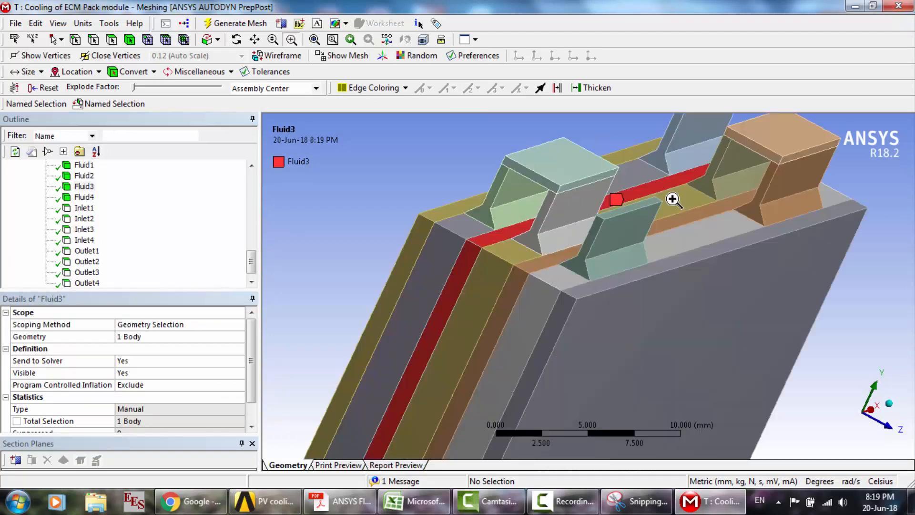
- Go through the Fluid4, inlet and outlet named selections to locate their body and faces on the pack
{"action": "left_click", "coordinate": [92, 197]}
{"action": "key", "text": "Down"}
{"action": "key", "text": "Down"}
{"action": "key", "text": "Down"}
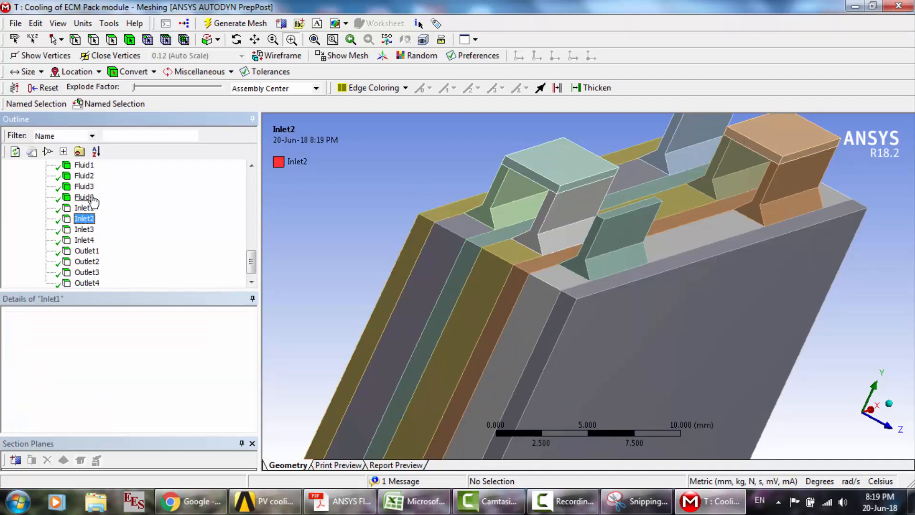
{"action": "key", "text": "Down"}
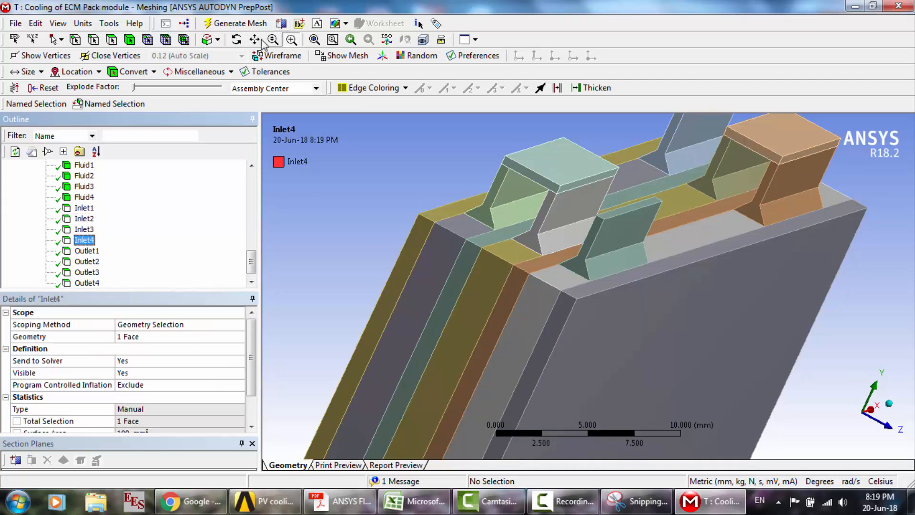
{"action": "left_click", "coordinate": [236, 42]}
{"action": "mouse_move", "coordinate": [716, 308]}
{"action": "left_mouse_down"}
{"action": "mouse_move", "coordinate": [538, 306]}
{"action": "mouse_move", "coordinate": [719, 303]}
{"action": "left_mouse_up"}
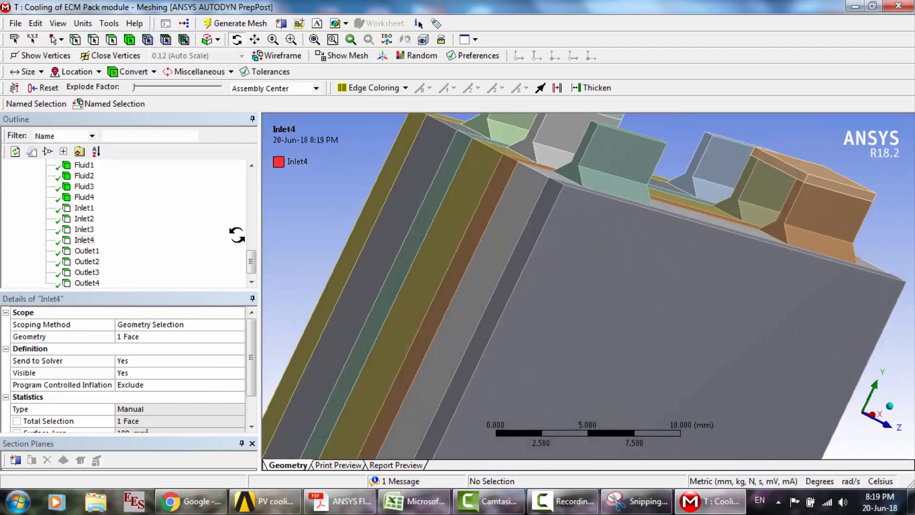
{"action": "left_click", "coordinate": [87, 271]}
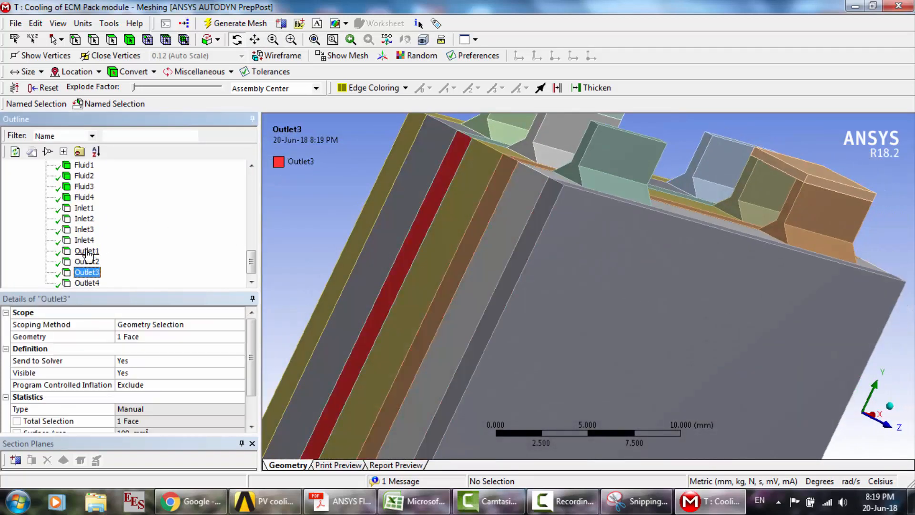
{"action": "key", "text": "Down"}
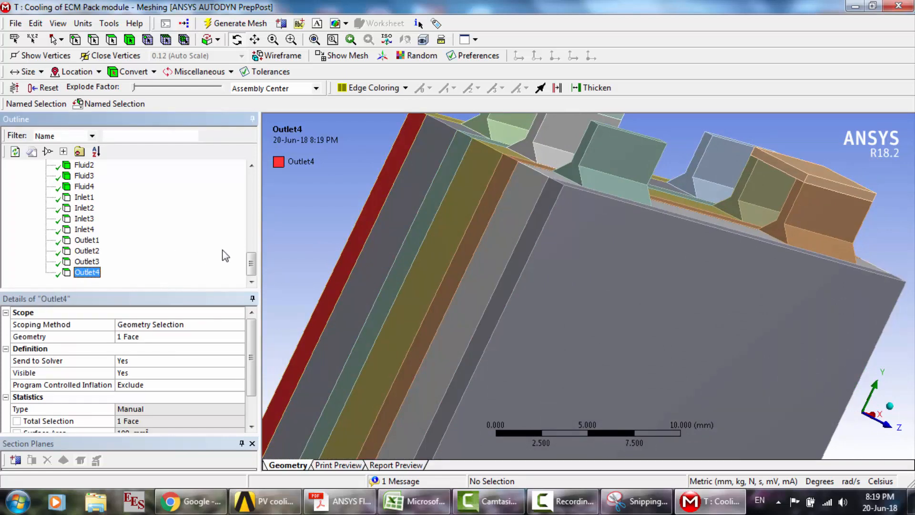
{"action": "left_click_drag", "start_coordinate": [346, 230], "coordinate": [596, 143]}
- Close Meshing and start Fluent from the Setup cell of the Cooling of ECM Pack module system, loading the new upstream mesh
{"action": "left_click", "coordinate": [891, 8]}
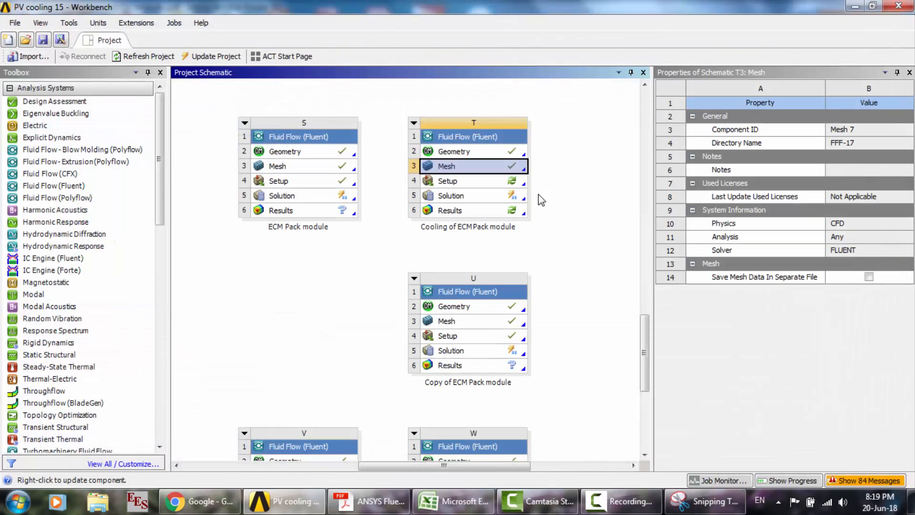
{"action": "double_click", "coordinate": [489, 180]}
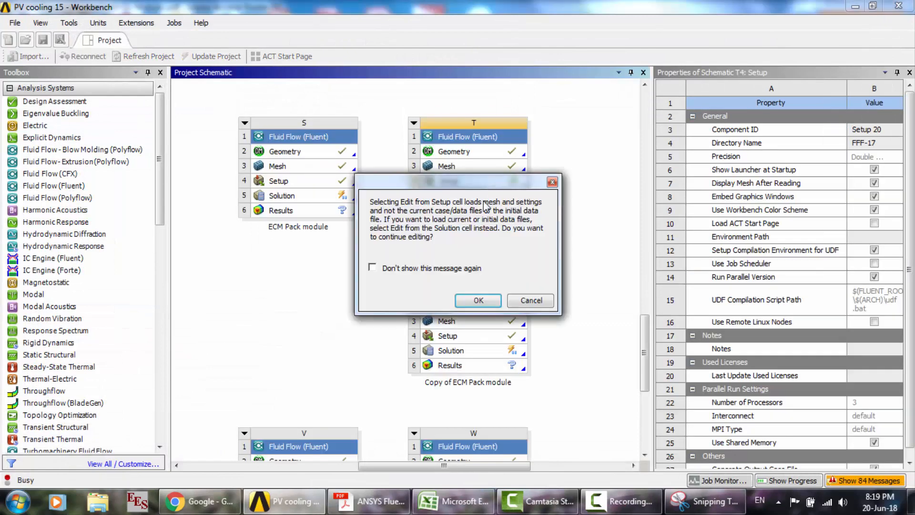
{"action": "left_click", "coordinate": [477, 301]}
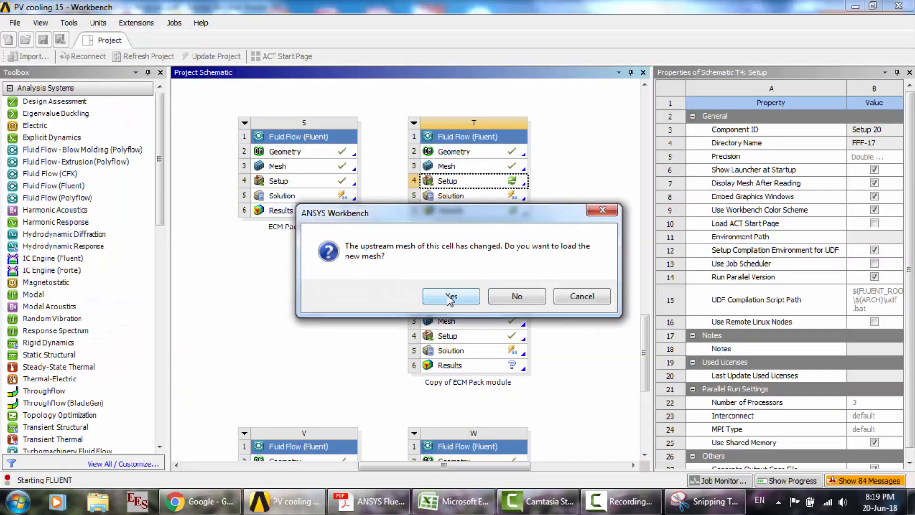
{"action": "left_click", "coordinate": [448, 295]}
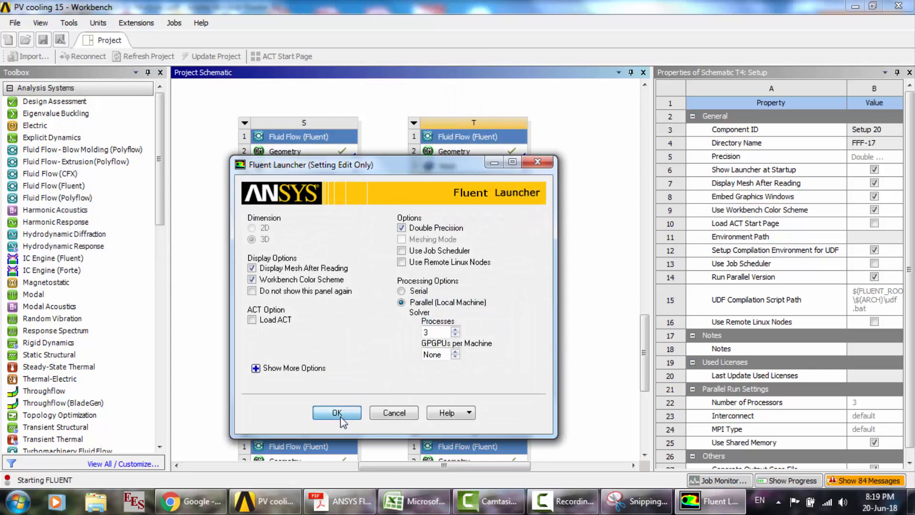
{"action": "left_click", "coordinate": [337, 413]}
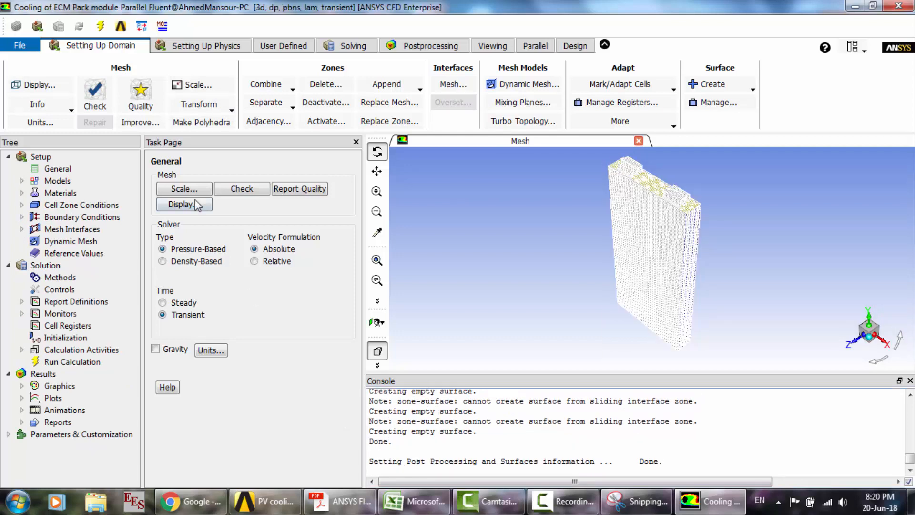
- Review the MSMD Battery Model's options, model parameters, conductive zones and electric contacts, and close it without changes
{"action": "double_click", "coordinate": [59, 183]}
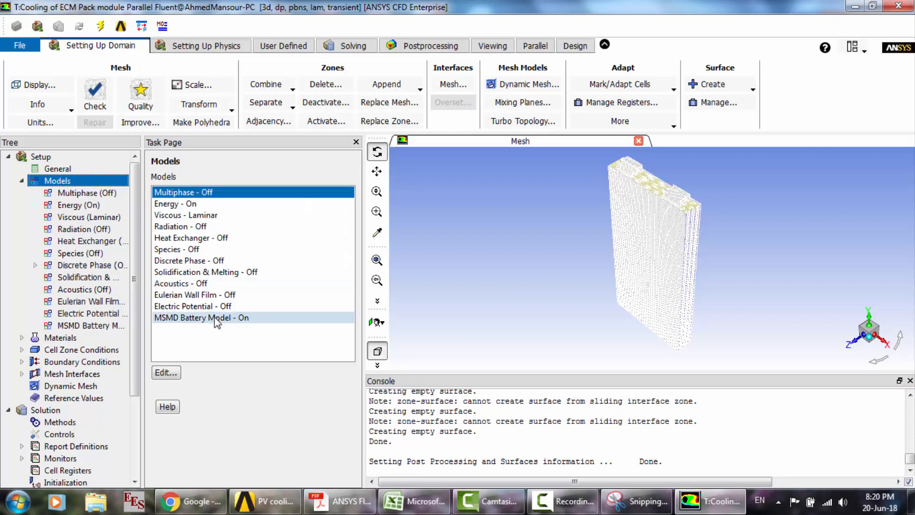
{"action": "left_click", "coordinate": [197, 318]}
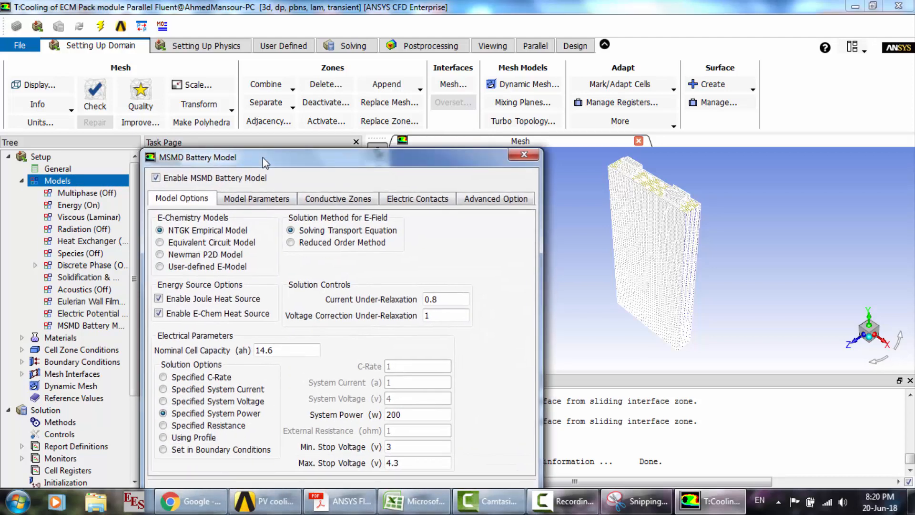
{"action": "left_click", "coordinate": [268, 164]}
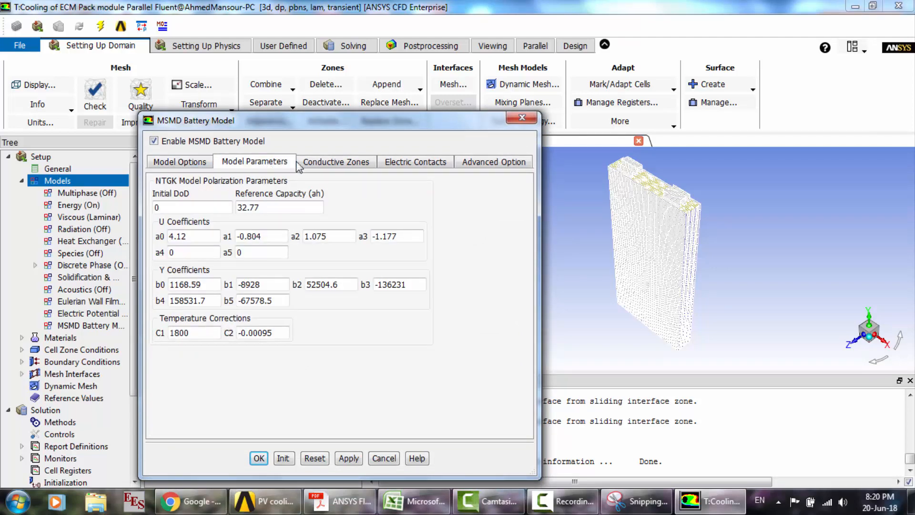
{"action": "left_click", "coordinate": [327, 164]}
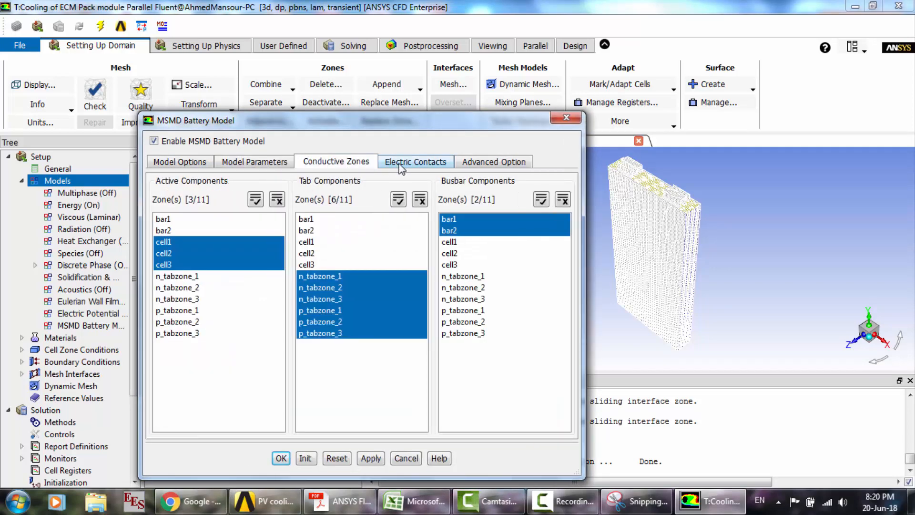
{"action": "left_click", "coordinate": [401, 164]}
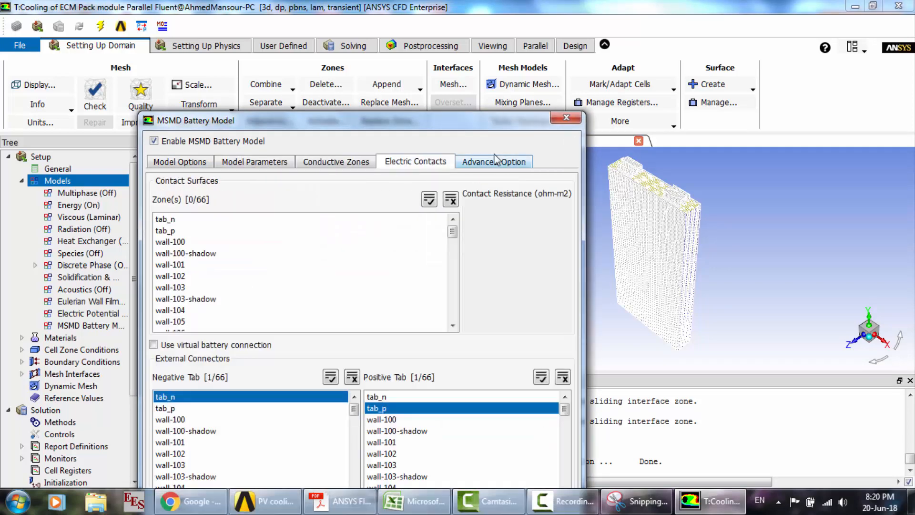
{"action": "left_click", "coordinate": [575, 120]}
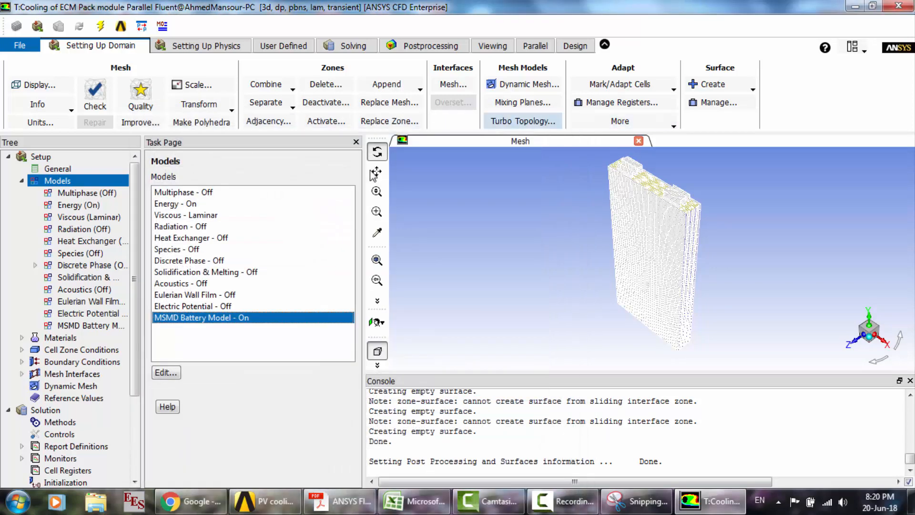
- Print the battery system connection information from the MSMD Battery Model and accept its settings
{"action": "double_click", "coordinate": [169, 318]}
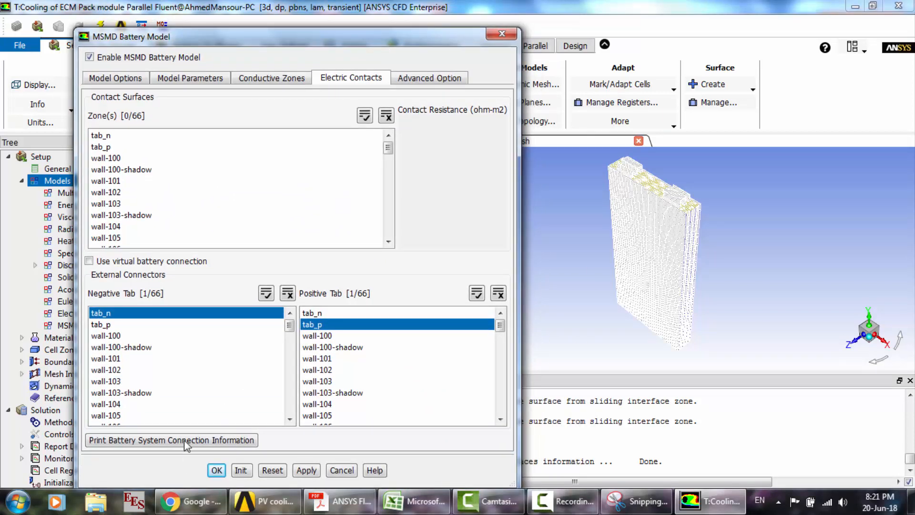
{"action": "left_click", "coordinate": [184, 440]}
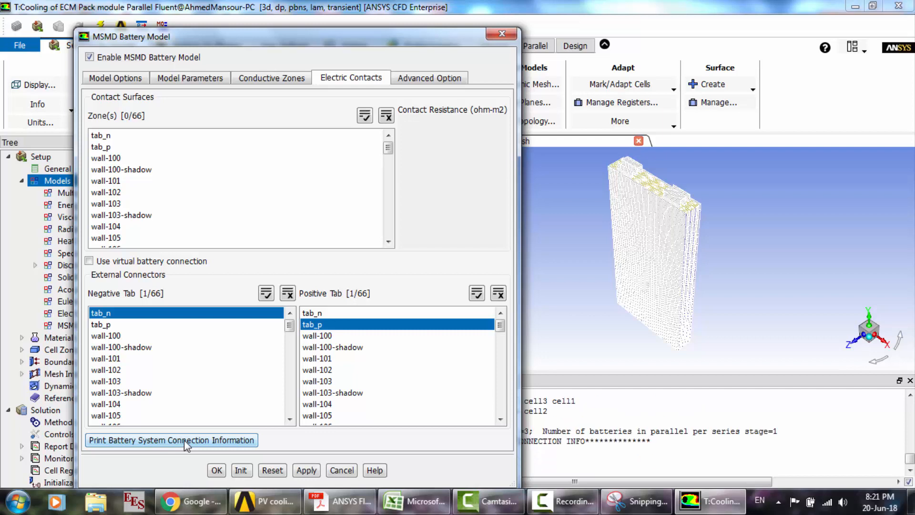
{"action": "left_click", "coordinate": [216, 473]}
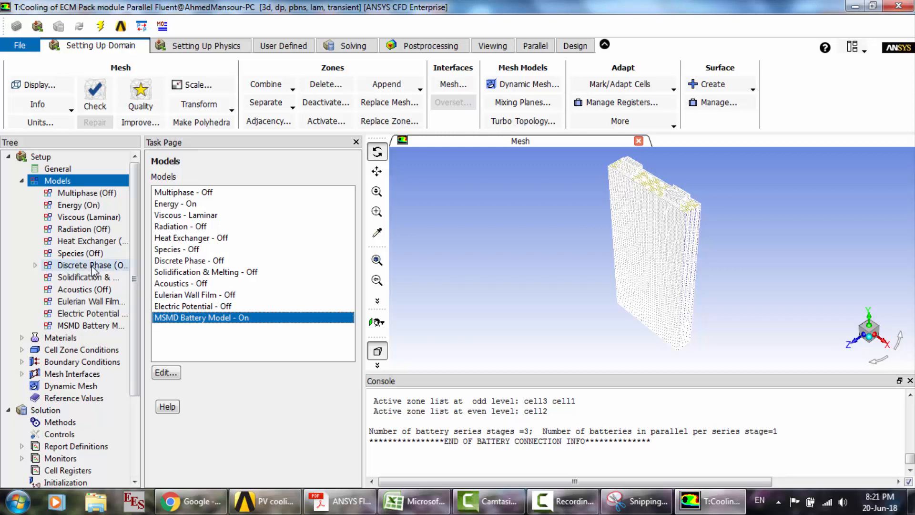
- Review the defined materials and the cell zone conditions, checking the material assigned to zone fluid1
{"action": "left_click", "coordinate": [22, 182]}
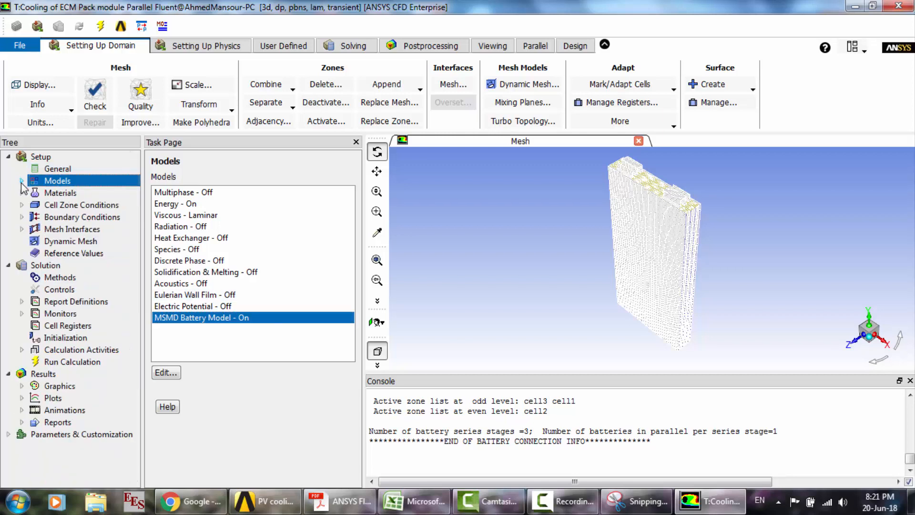
{"action": "double_click", "coordinate": [61, 194]}
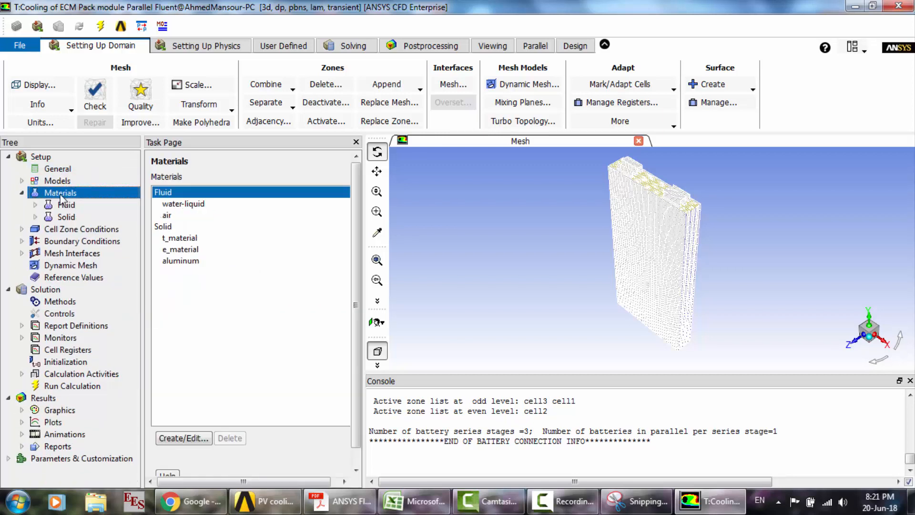
{"action": "double_click", "coordinate": [69, 231]}
{"action": "left_click", "coordinate": [201, 211]}
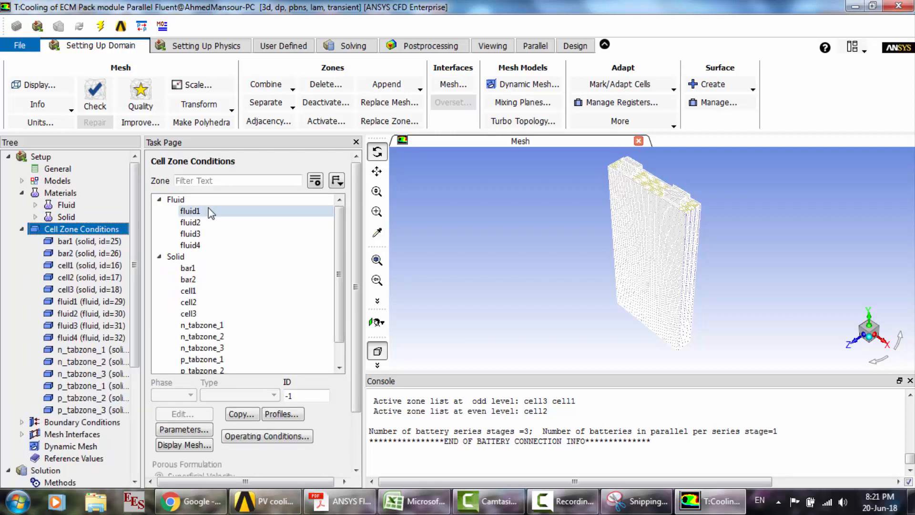
{"action": "left_click", "coordinate": [201, 419]}
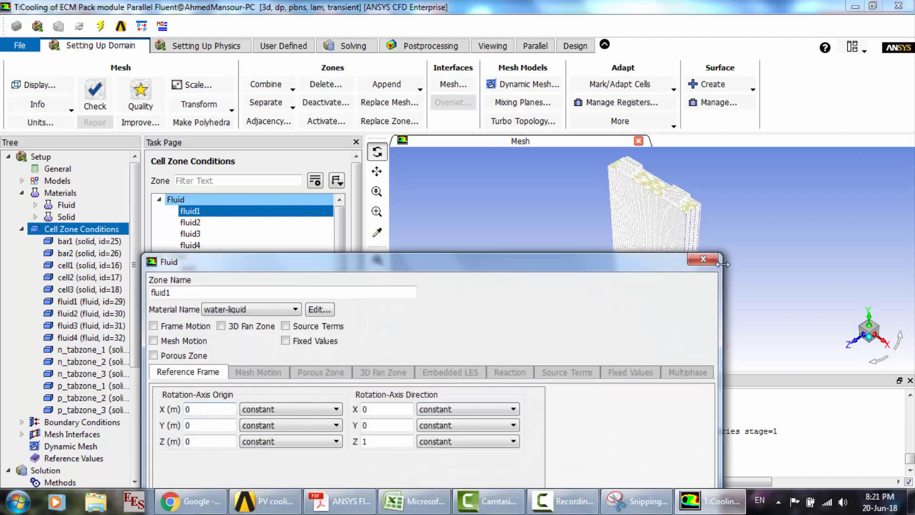
{"action": "left_click", "coordinate": [714, 265]}
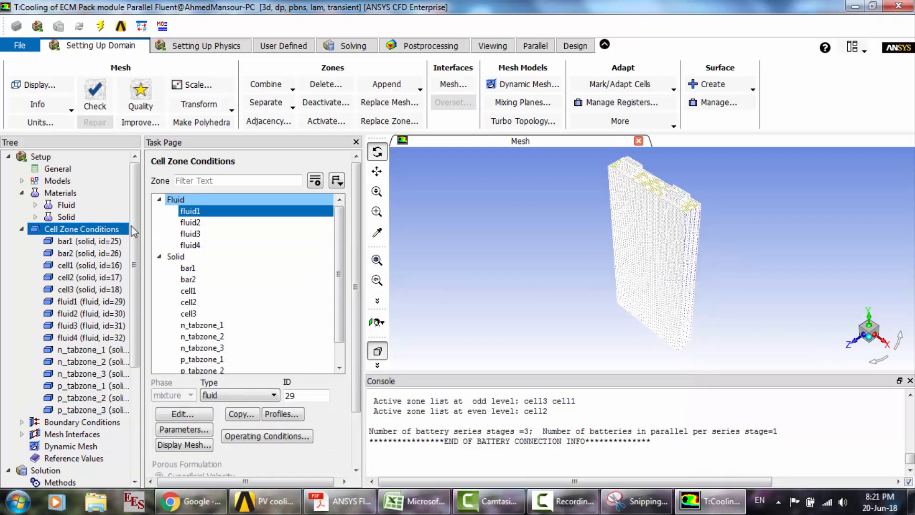
{"action": "left_click", "coordinate": [22, 230]}
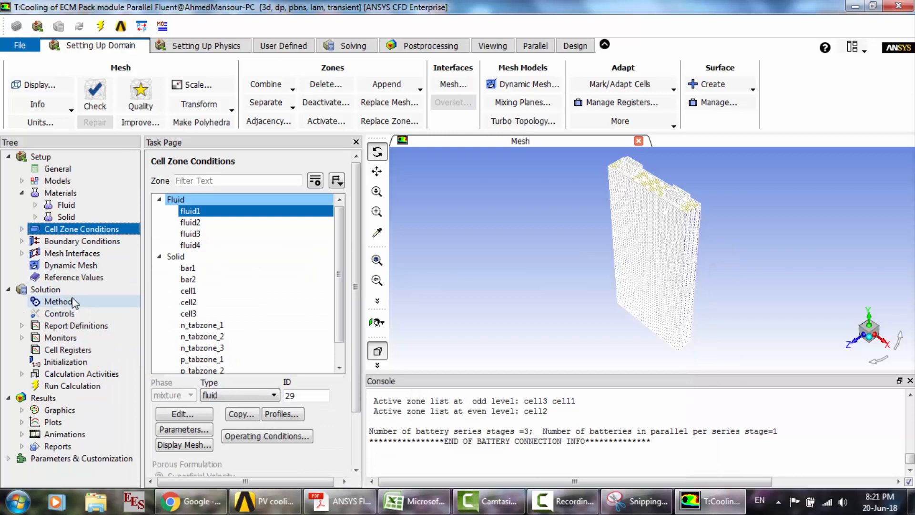
- Examine the momentum and thermal settings of the inlet1 velocity inlet boundary condition
{"action": "double_click", "coordinate": [65, 241]}
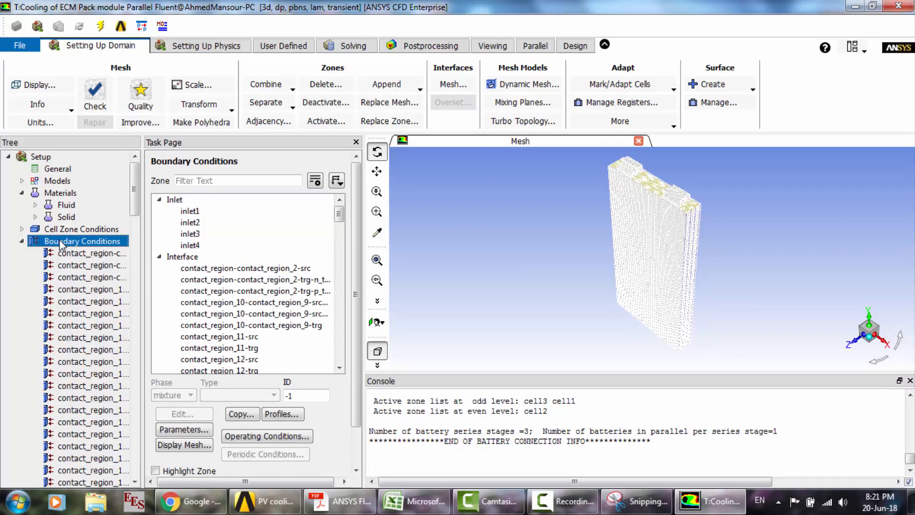
{"action": "left_click", "coordinate": [228, 212]}
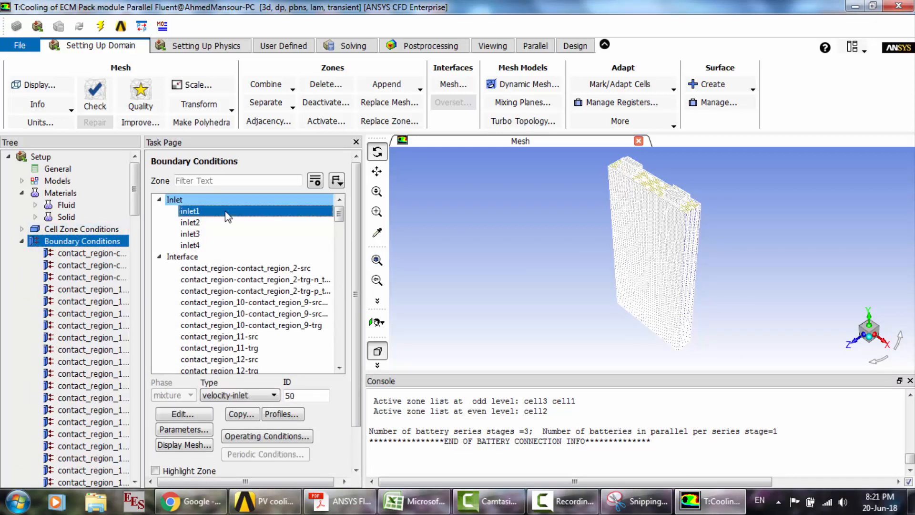
{"action": "left_click", "coordinate": [205, 416]}
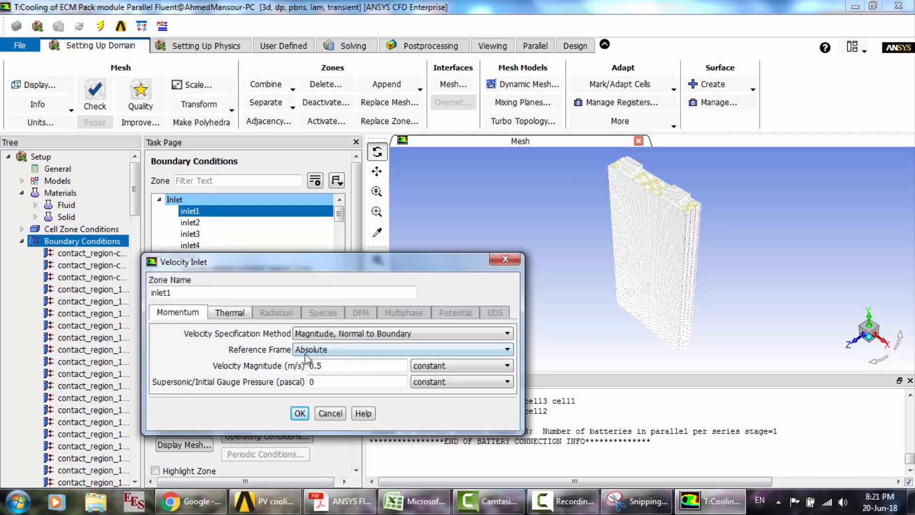
{"action": "left_click", "coordinate": [237, 314]}
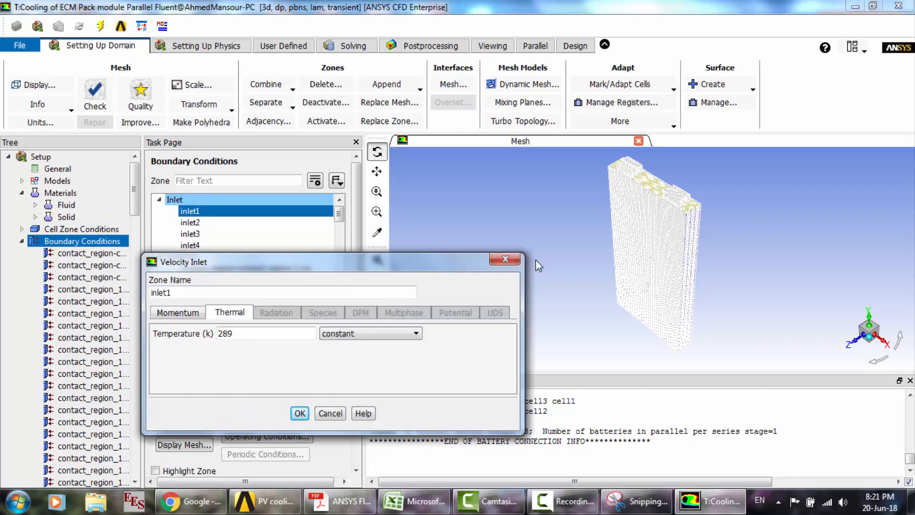
{"action": "left_click", "coordinate": [505, 259]}
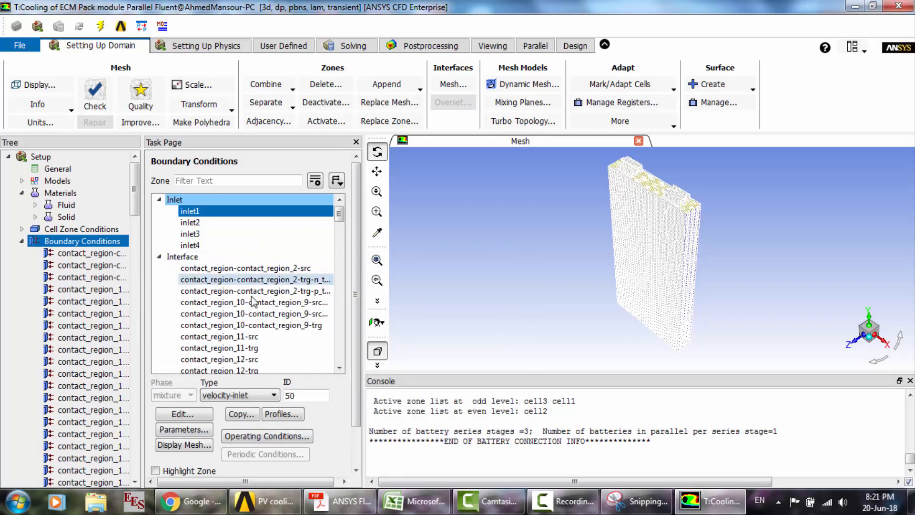
- Examine the momentum and thermal settings of the outlet1 pressure outlet boundary condition and close it without changes
{"action": "left_click", "coordinate": [209, 279]}
{"action": "scroll", "coordinate": [208, 284], "scroll_direction": "down", "scroll_amount": 8}
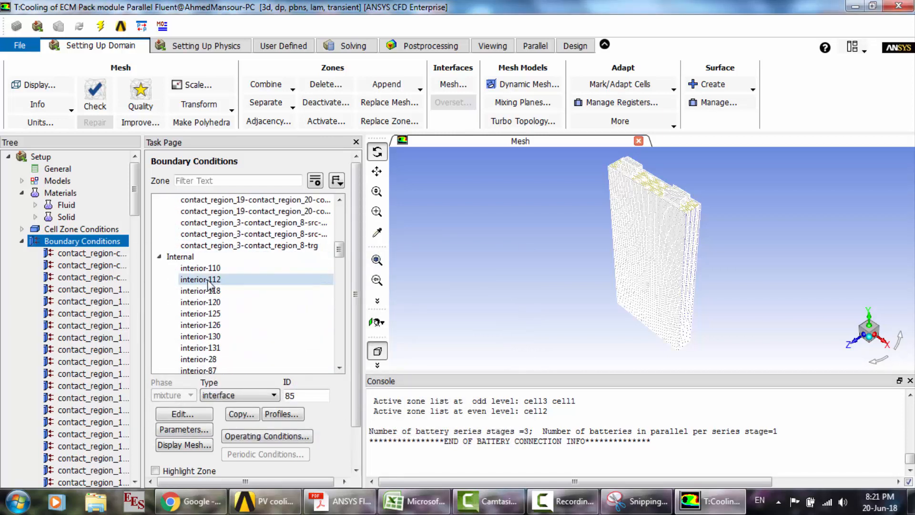
{"action": "scroll", "coordinate": [208, 284], "scroll_direction": "down", "scroll_amount": 10}
{"action": "scroll", "coordinate": [210, 285], "scroll_direction": "up", "scroll_amount": 2}
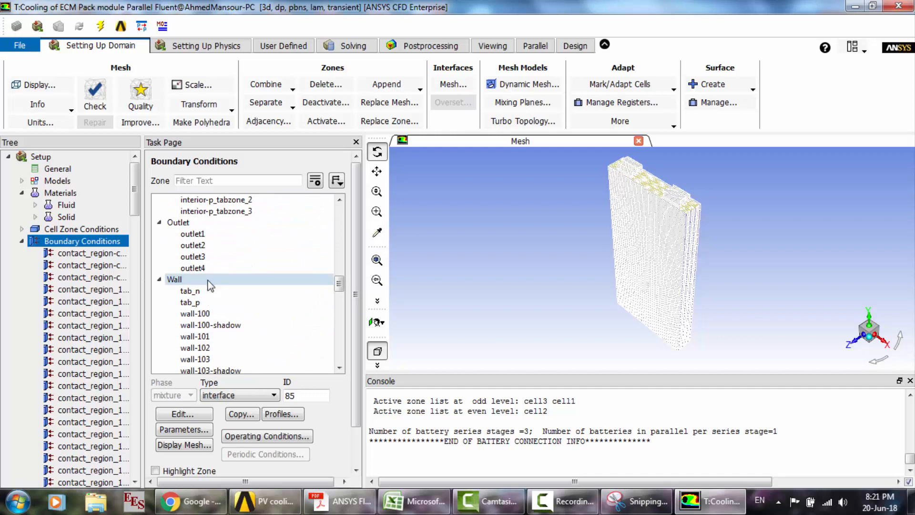
{"action": "left_click", "coordinate": [195, 235]}
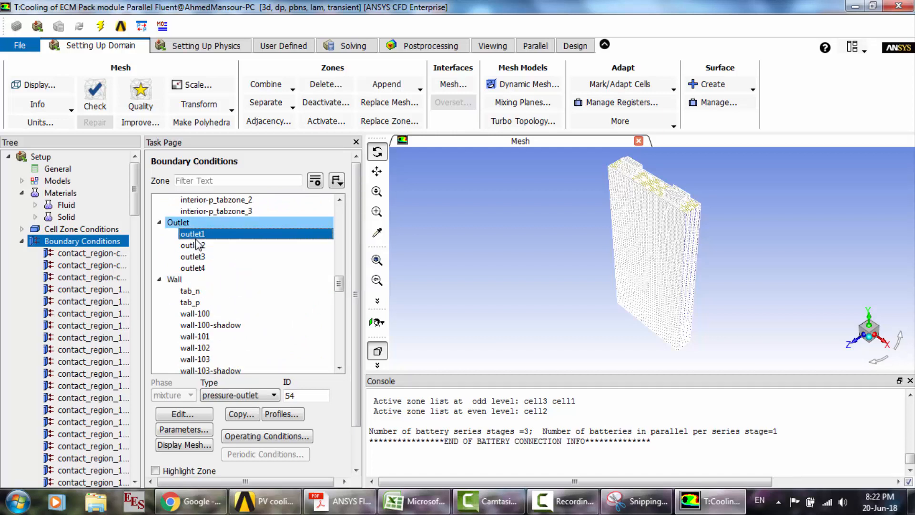
{"action": "double_click", "coordinate": [193, 233]}
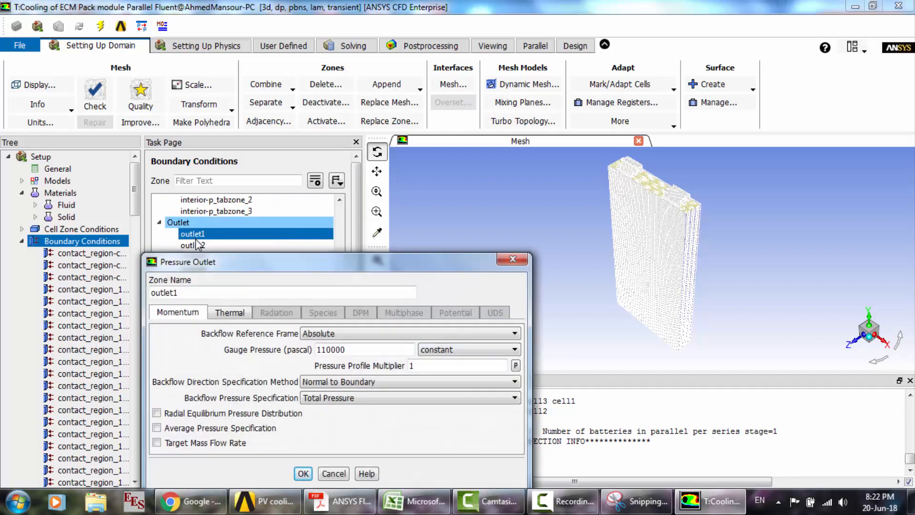
{"action": "left_click", "coordinate": [243, 314]}
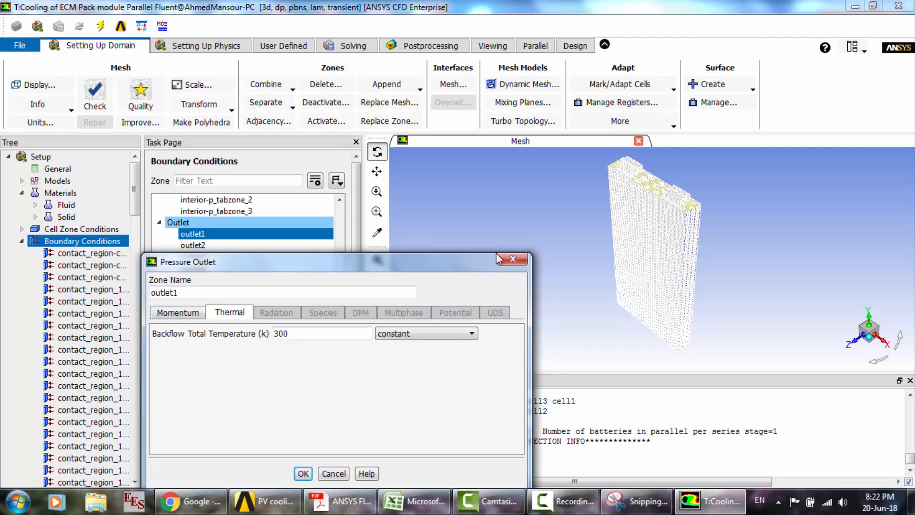
{"action": "left_click", "coordinate": [513, 259]}
- Look through the solution monitors and display the time-stepping settings for running the calculation
{"action": "left_click", "coordinate": [21, 241]}
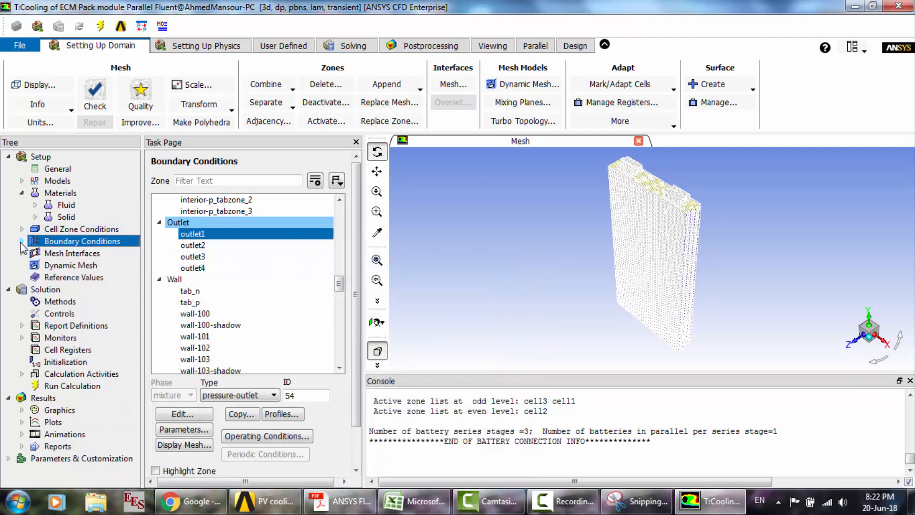
{"action": "left_click", "coordinate": [22, 337]}
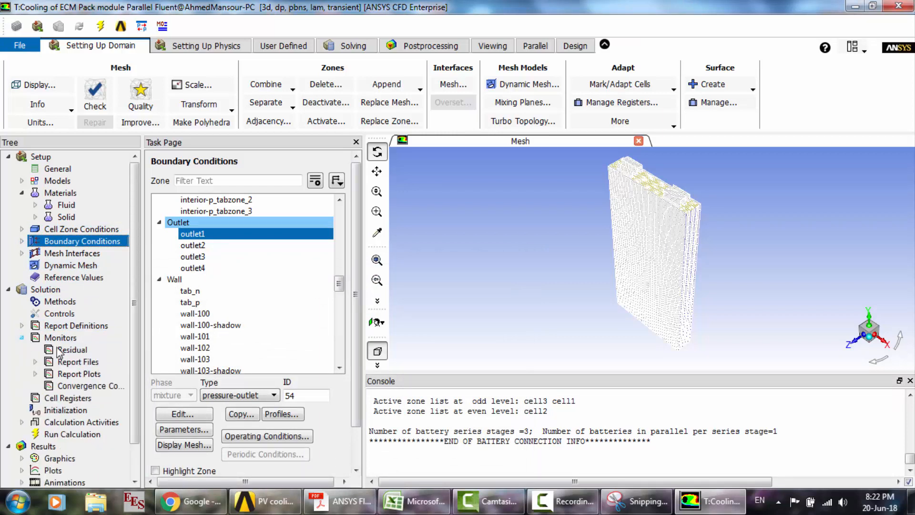
{"action": "left_click", "coordinate": [35, 362]}
{"action": "left_click", "coordinate": [35, 362]}
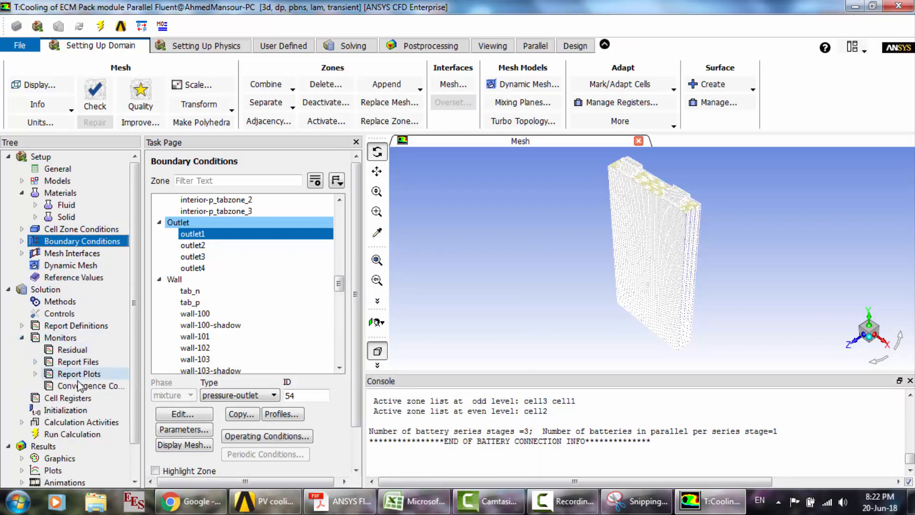
{"action": "left_click", "coordinate": [76, 435]}
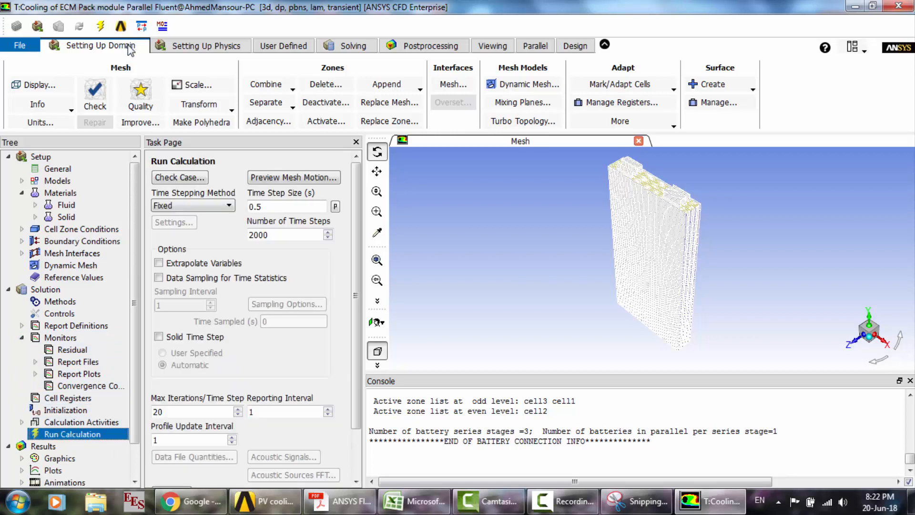
- Check the solved equations and the convergence criteria of the residual monitors, closing both without changes
{"action": "left_click", "coordinate": [184, 47]}
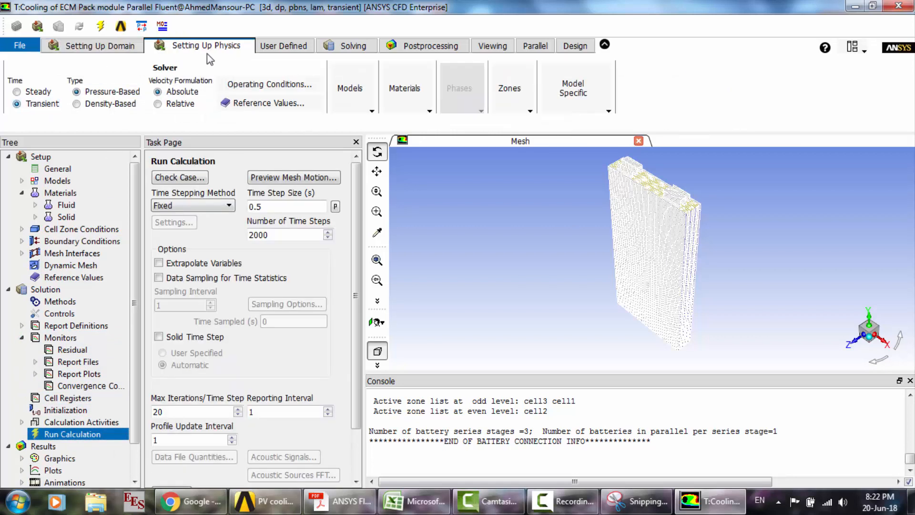
{"action": "left_click", "coordinate": [350, 48]}
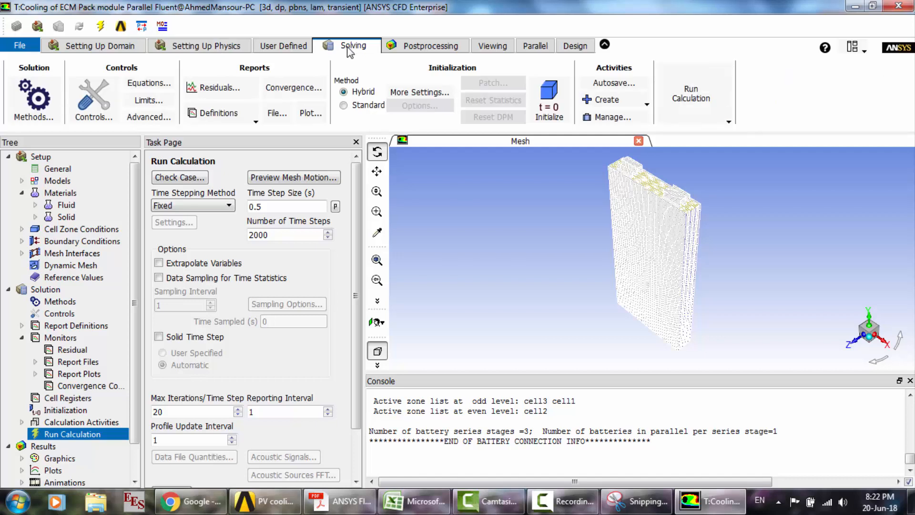
{"action": "left_click", "coordinate": [153, 88]}
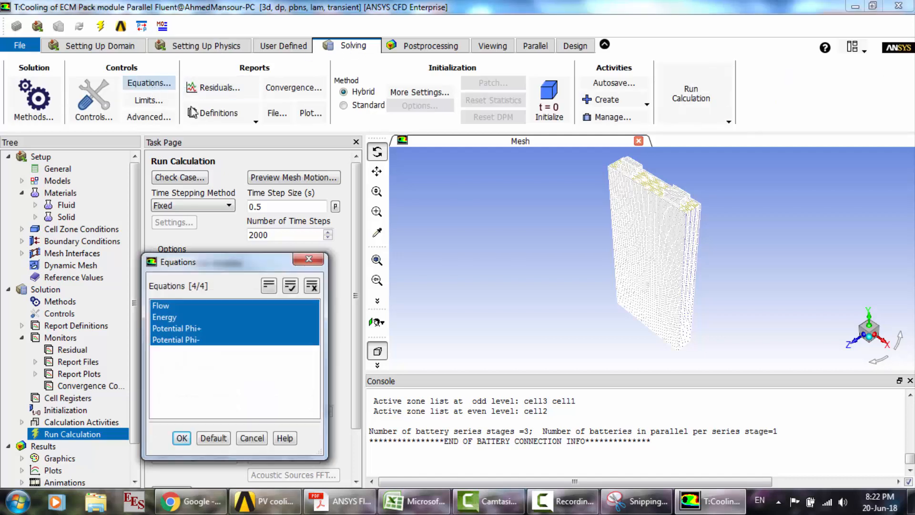
{"action": "left_click", "coordinate": [314, 261]}
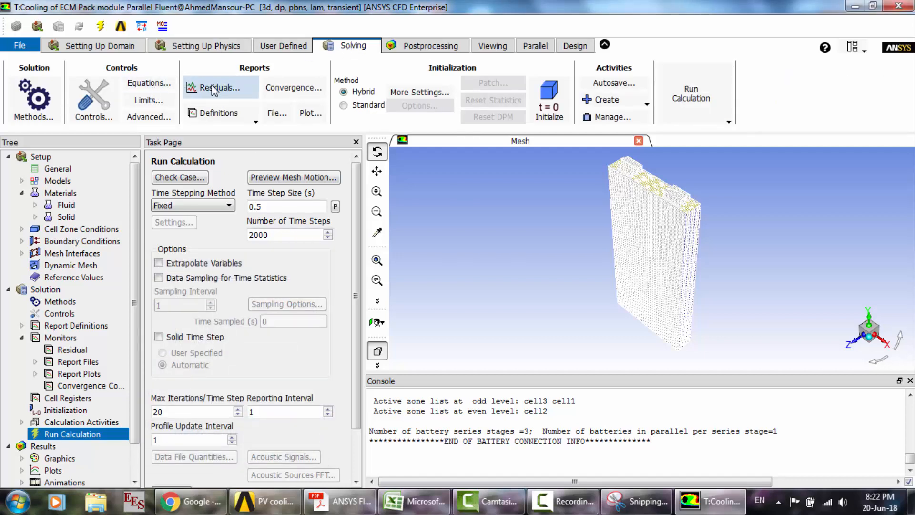
{"action": "left_click", "coordinate": [214, 89]}
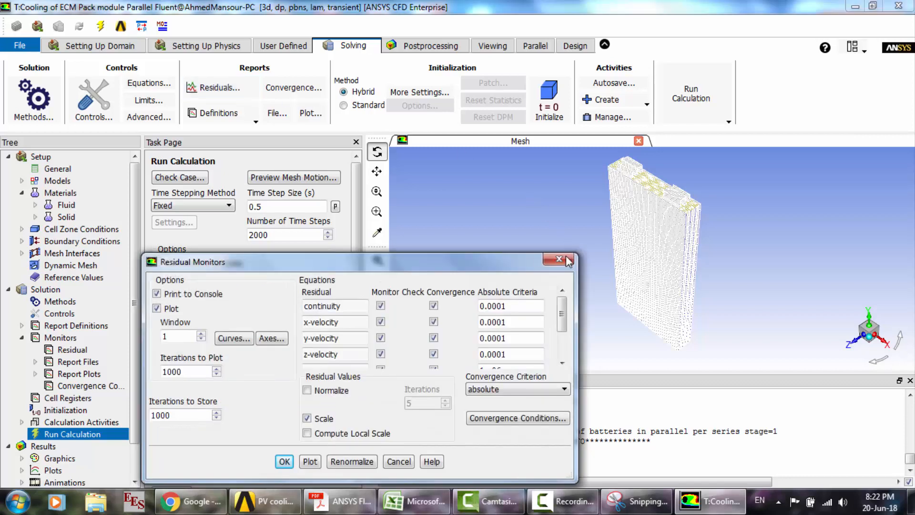
{"action": "left_click_drag", "start_coordinate": [563, 315], "coordinate": [565, 361]}
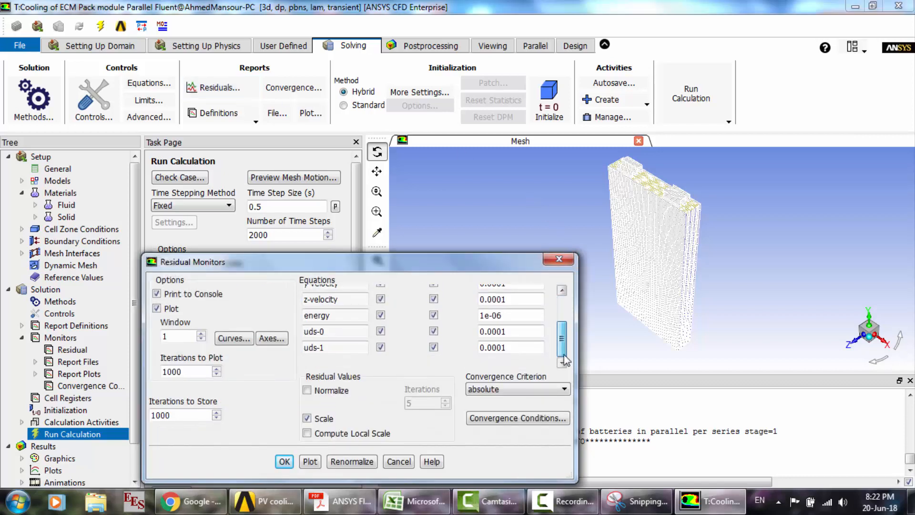
{"action": "left_click", "coordinate": [559, 259]}
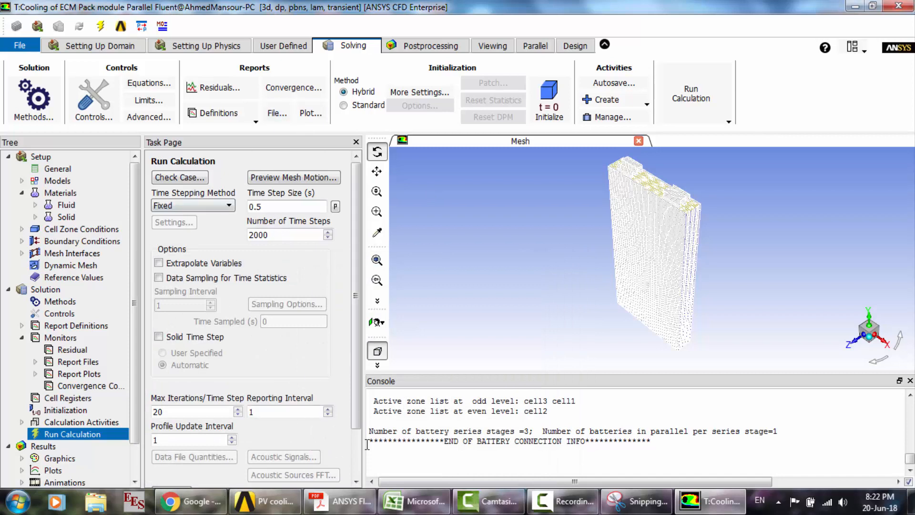
- Start the transient calculation with the existing time-step settings and accept the prompt
{"action": "scroll", "coordinate": [361, 454], "scroll_direction": "down", "scroll_amount": 3}
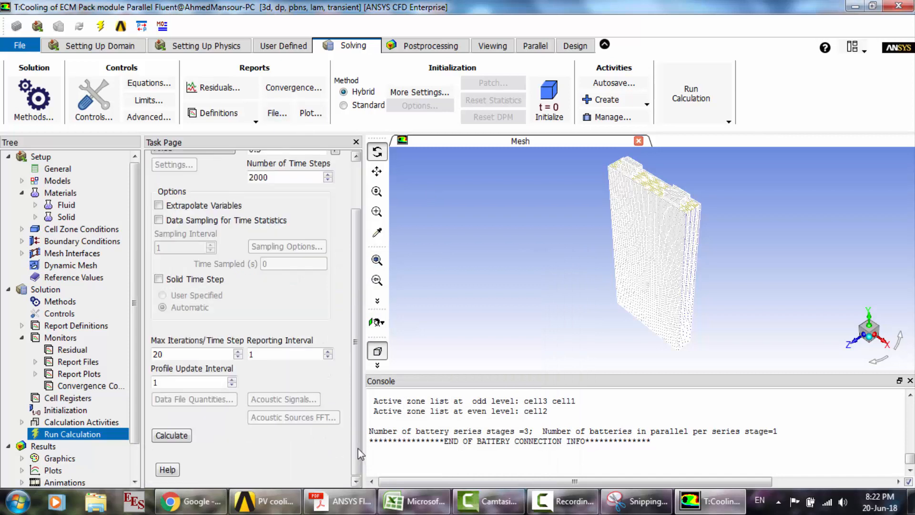
{"action": "left_click", "coordinate": [189, 440]}
{"action": "left_click", "coordinate": [522, 282]}
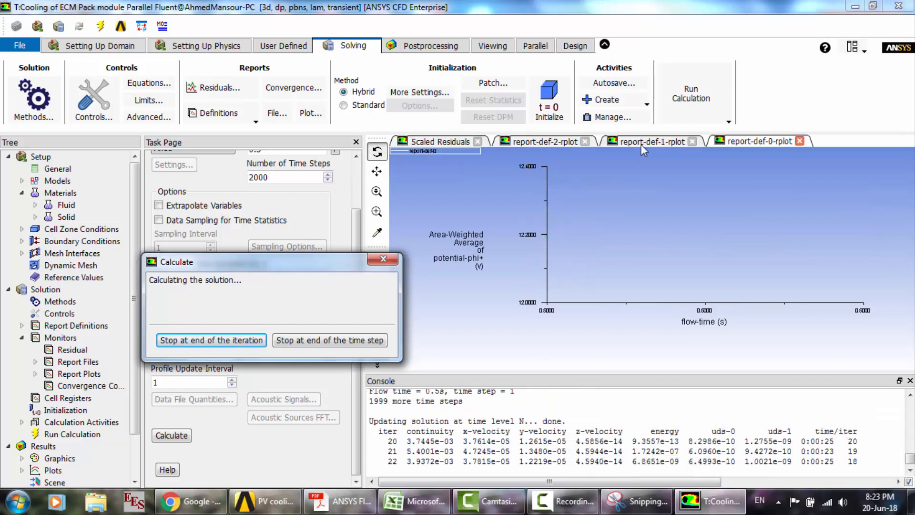
- Watch the report plots of maximum temperature, current density magnitude and average potential while the solution is calculating
{"action": "left_click", "coordinate": [640, 140]}
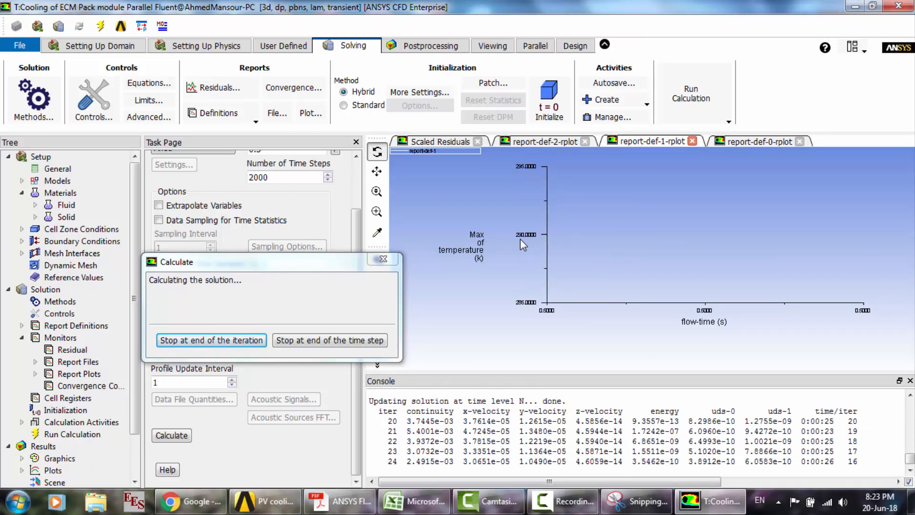
{"action": "left_click", "coordinate": [553, 143]}
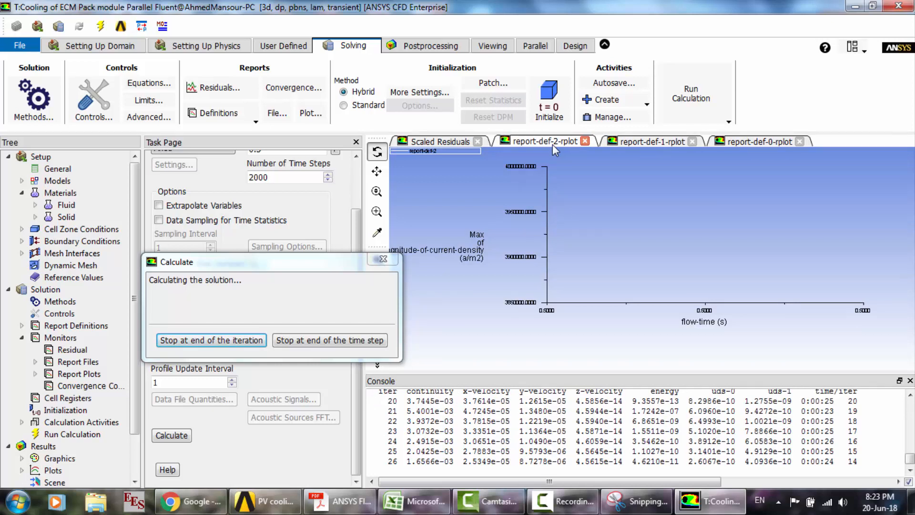
{"action": "left_click", "coordinate": [747, 143]}
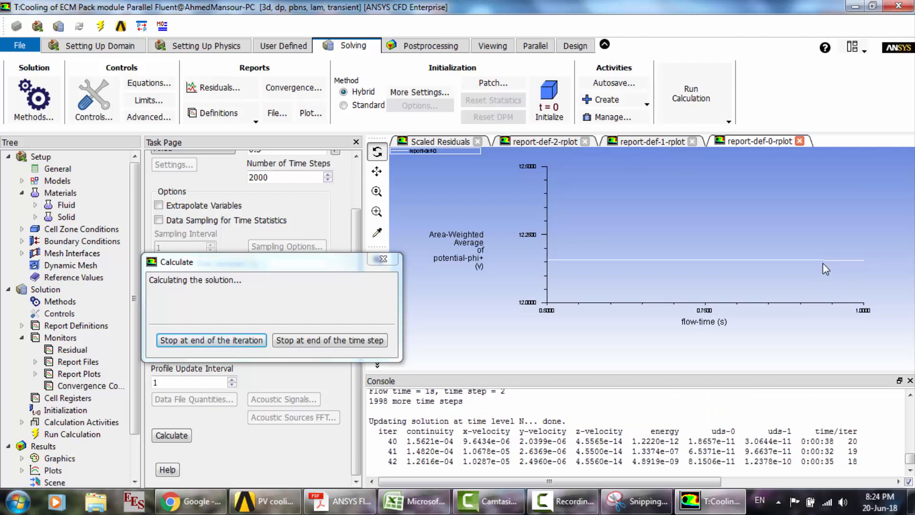
{"action": "left_click", "coordinate": [554, 143]}
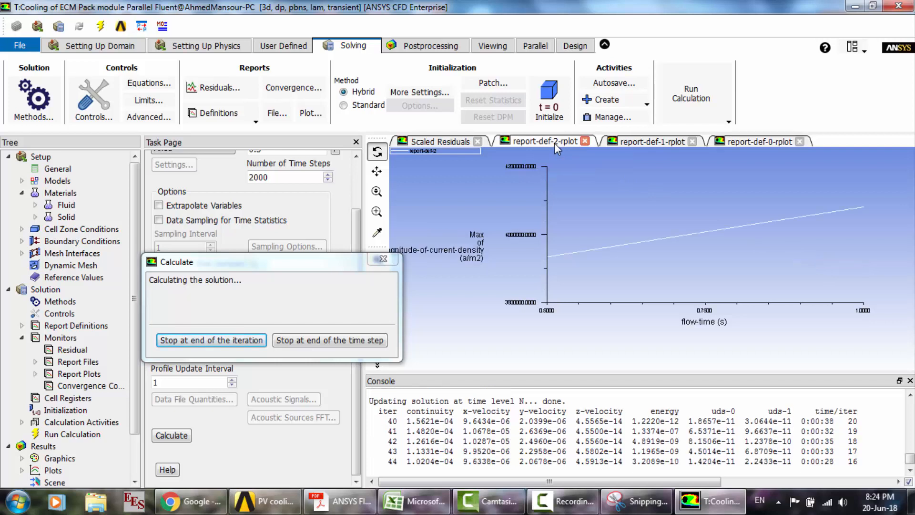
{"action": "left_click", "coordinate": [747, 141]}
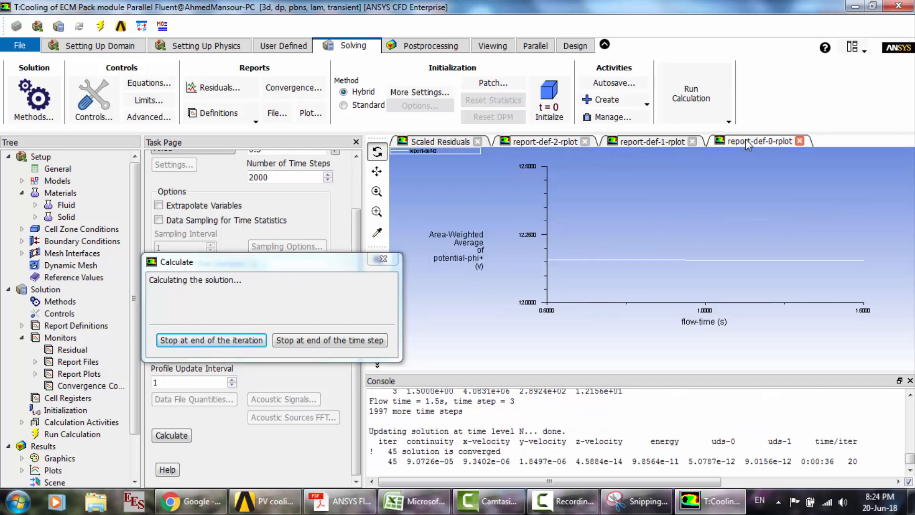
{"action": "left_click", "coordinate": [642, 143]}
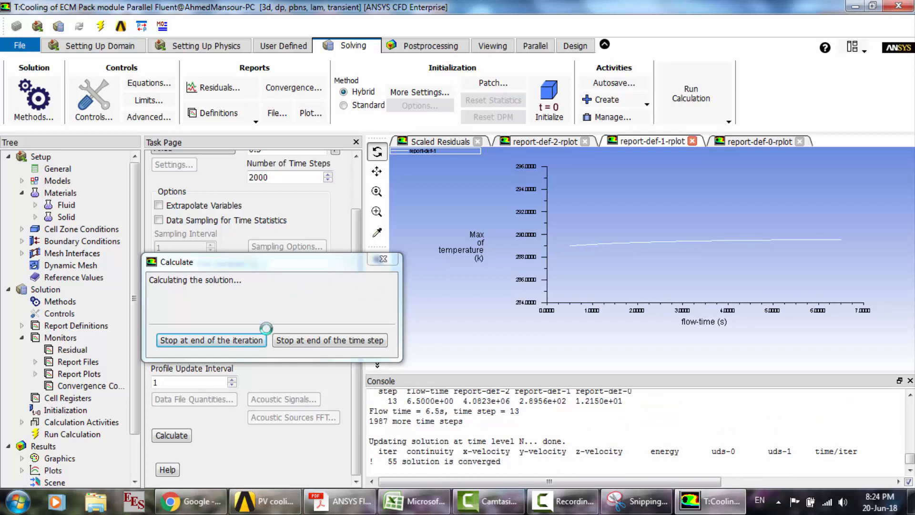
- Stop the calculation at the end of the iteration and exit Fluent, using the settings changes for the current calculation only
{"action": "left_click", "coordinate": [251, 342]}
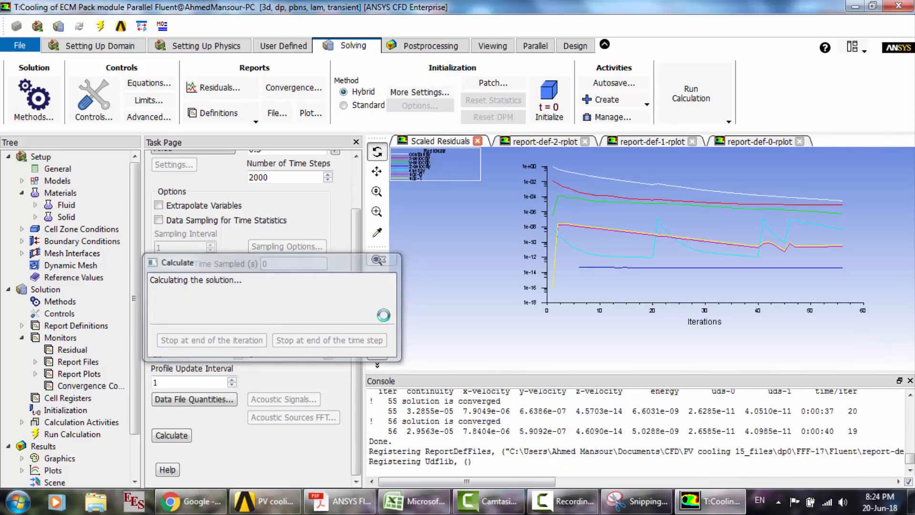
{"action": "left_click", "coordinate": [491, 274]}
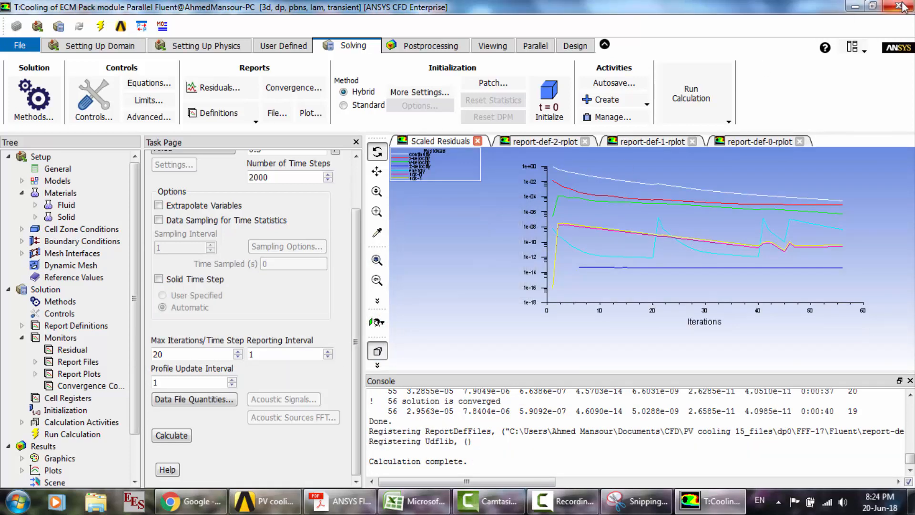
{"action": "left_click", "coordinate": [899, 6]}
{"action": "left_click", "coordinate": [477, 269]}
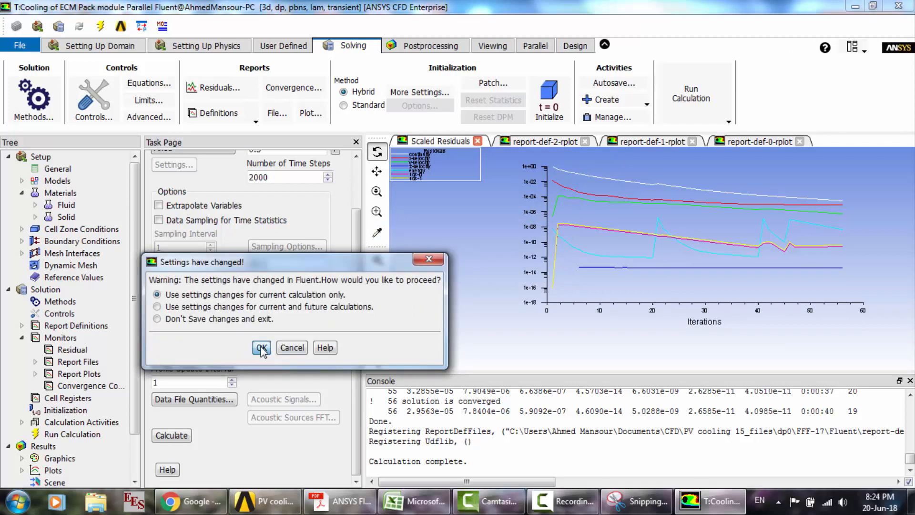
{"action": "left_click", "coordinate": [262, 349]}
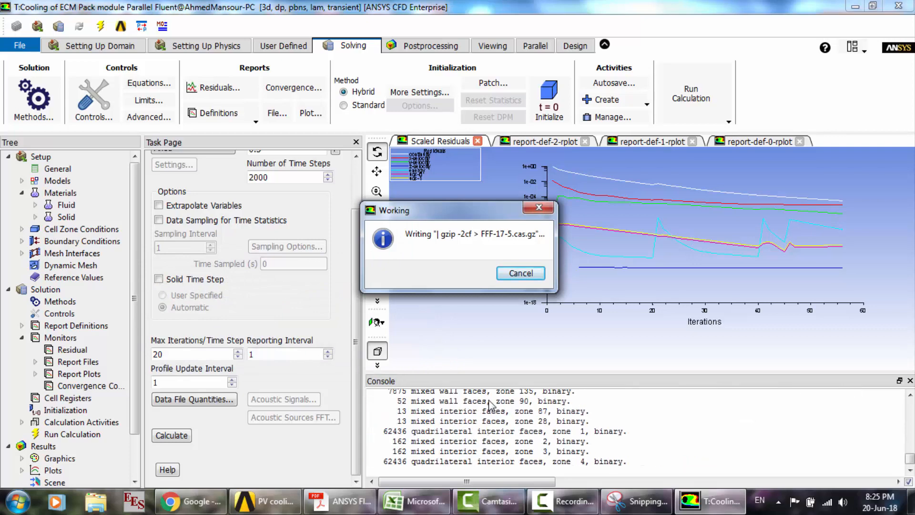
- Switch to Excel to view the chart comparing the with-cooling and without-cooling curves, and minimize the workbook
{"action": "left_click", "coordinate": [441, 501]}
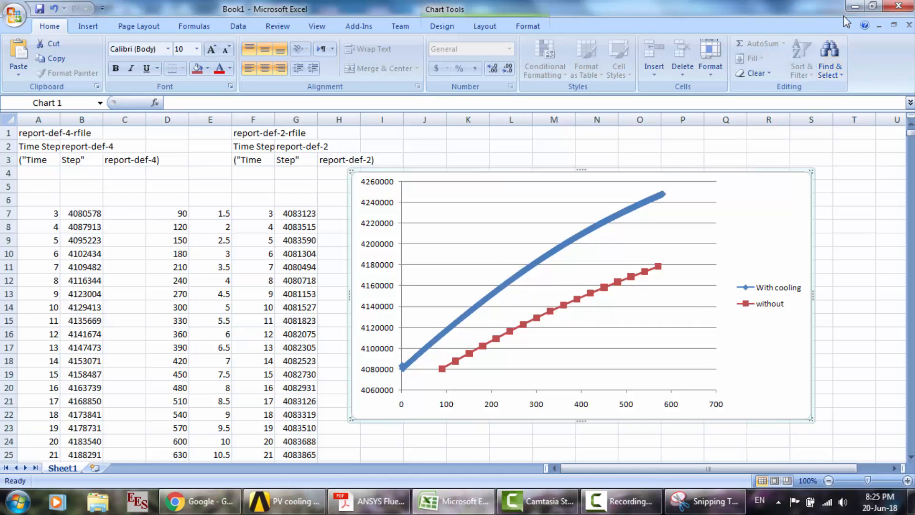
{"action": "left_click", "coordinate": [856, 6]}
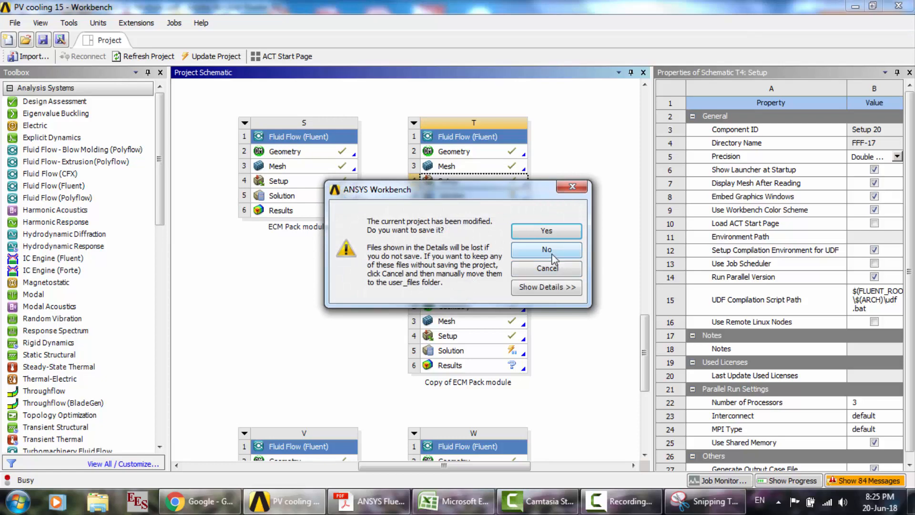
- Close the Workbench project without saving, and close the Snipping Tool without saving the snip
{"action": "left_click", "coordinate": [553, 255]}
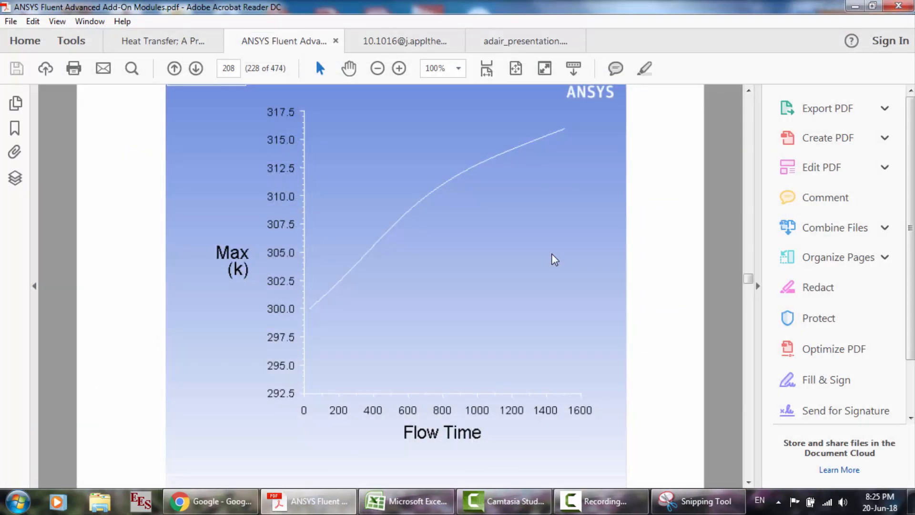
{"action": "left_click", "coordinate": [854, 6]}
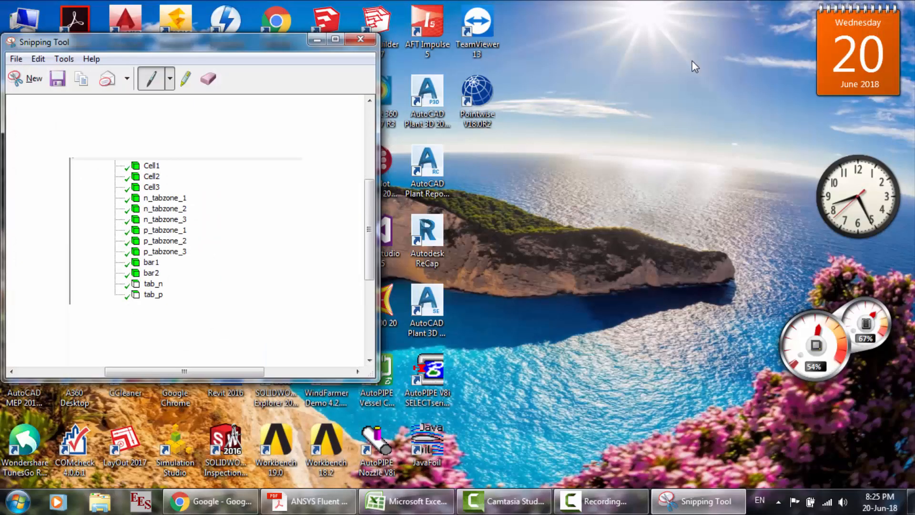
{"action": "left_click", "coordinate": [361, 39]}
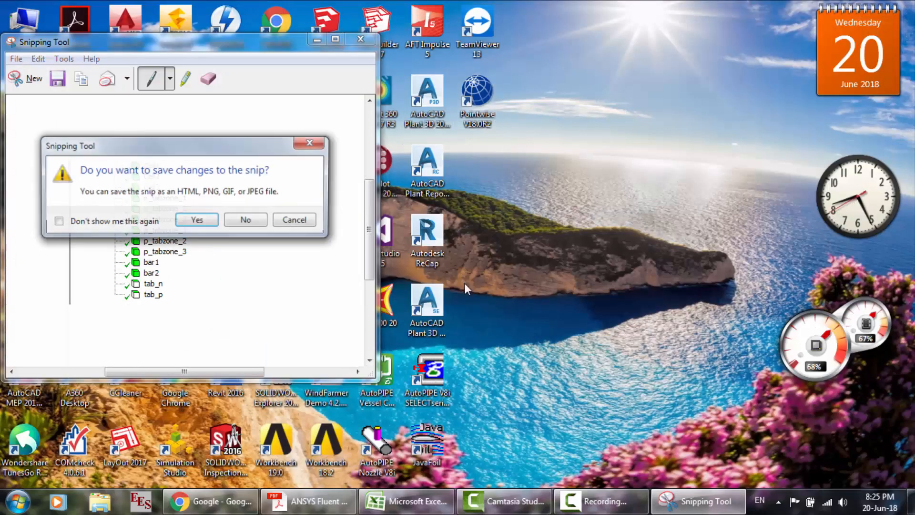
{"action": "left_click", "coordinate": [246, 220]}
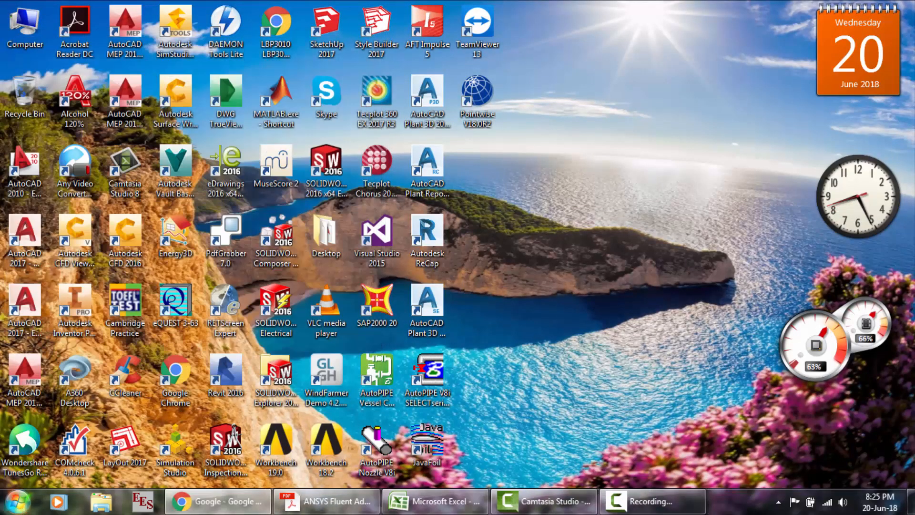
- Open the PV cooling 15_files folder inside the CFD folder of the Documents library in Windows Explorer
{"action": "left_click", "coordinate": [19, 501]}
{"action": "left_click", "coordinate": [204, 82]}
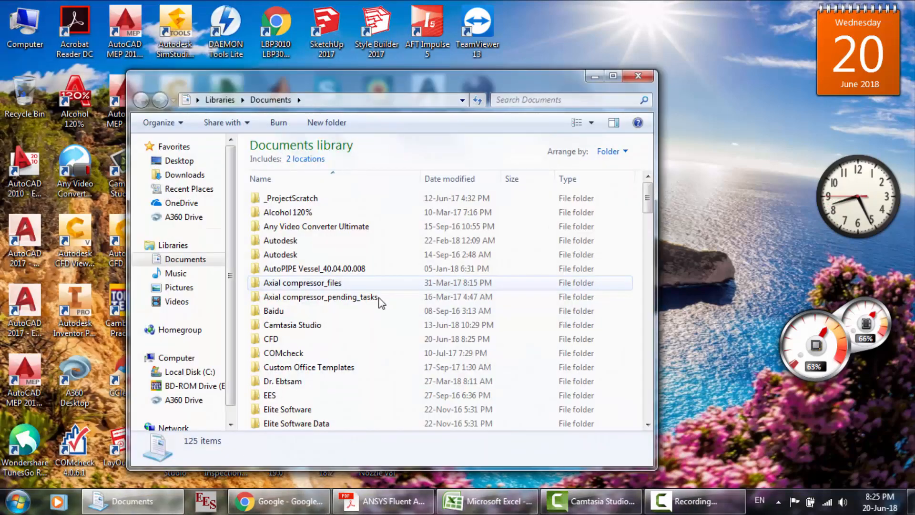
{"action": "double_click", "coordinate": [293, 338]}
{"action": "scroll", "coordinate": [296, 341], "scroll_direction": "down", "scroll_amount": 11}
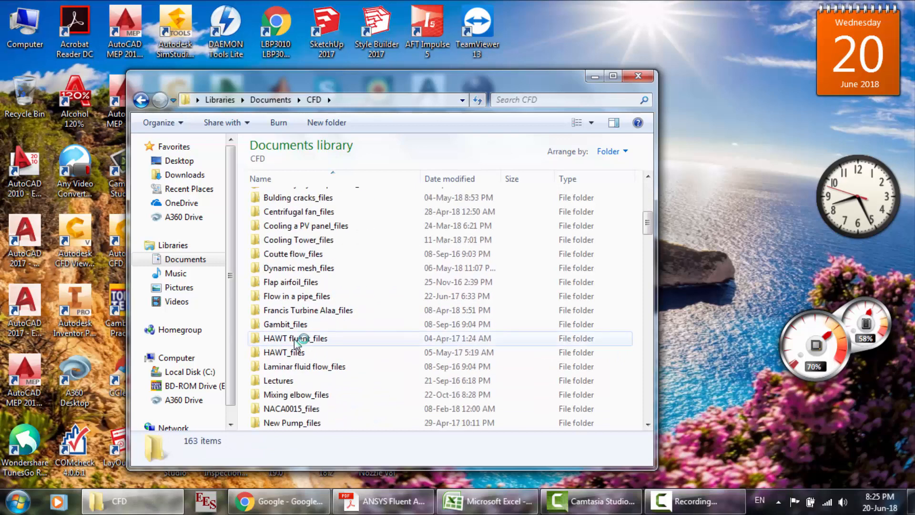
{"action": "scroll", "coordinate": [297, 341], "scroll_direction": "down", "scroll_amount": 4}
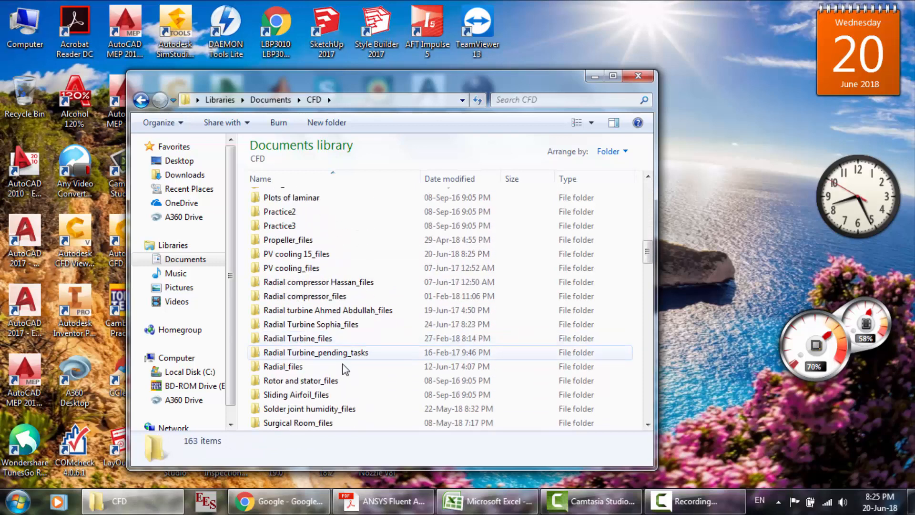
{"action": "scroll", "coordinate": [350, 381], "scroll_direction": "down", "scroll_amount": 2}
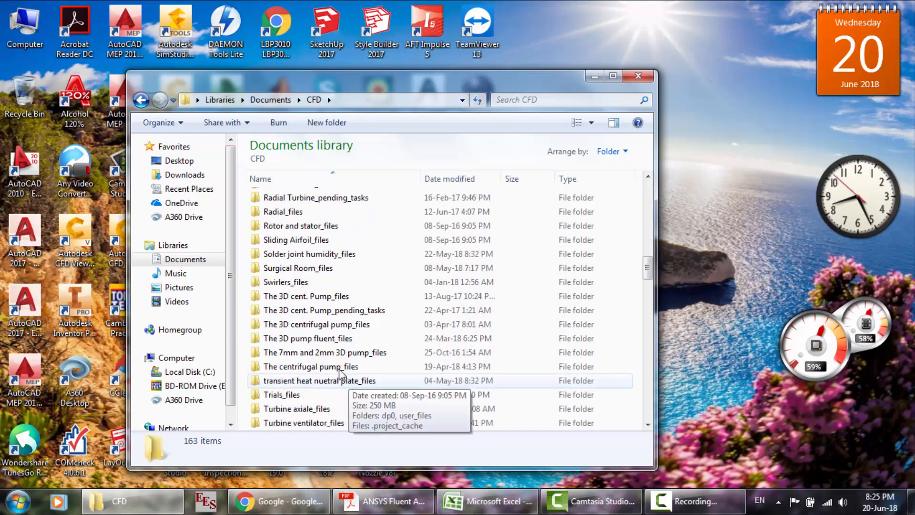
{"action": "scroll", "coordinate": [347, 370], "scroll_direction": "down", "scroll_amount": 2}
{"action": "scroll", "coordinate": [348, 370], "scroll_direction": "up", "scroll_amount": 6}
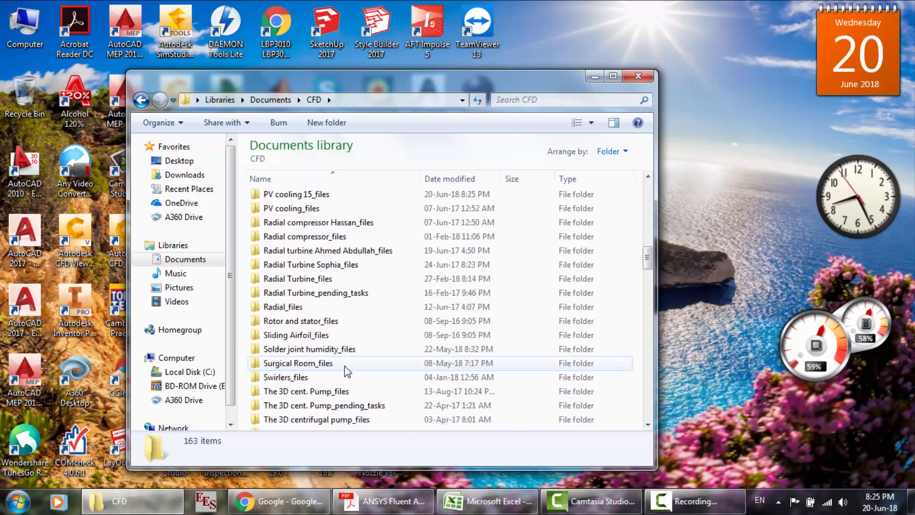
{"action": "double_click", "coordinate": [319, 266]}
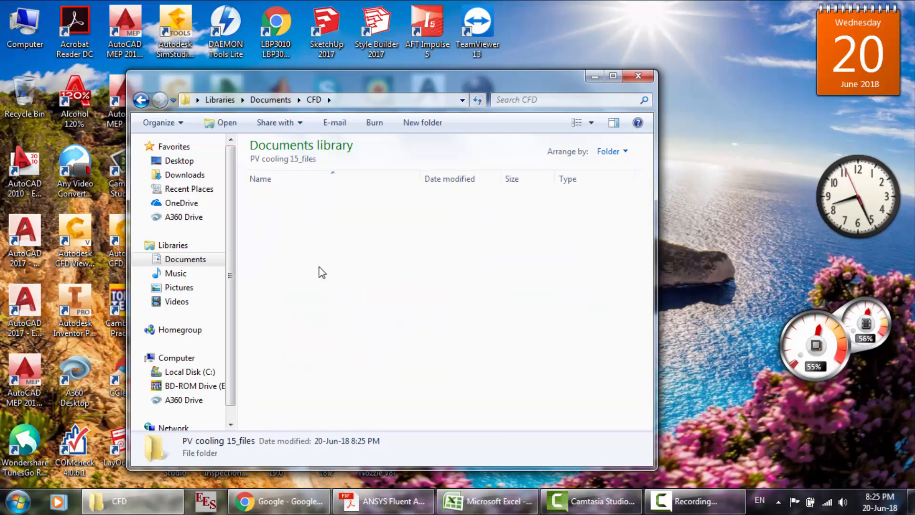
- Go into dp0 > FFF-14 > Fluent, open report-def-2-rfile.out in Notepad and copy all its text
{"action": "double_click", "coordinate": [288, 199]}
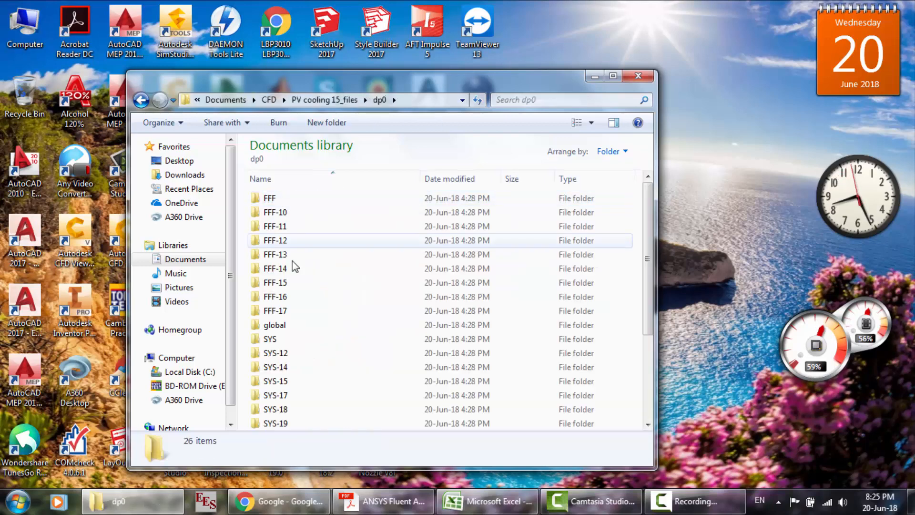
{"action": "left_click", "coordinate": [295, 271]}
{"action": "double_click", "coordinate": [295, 269]}
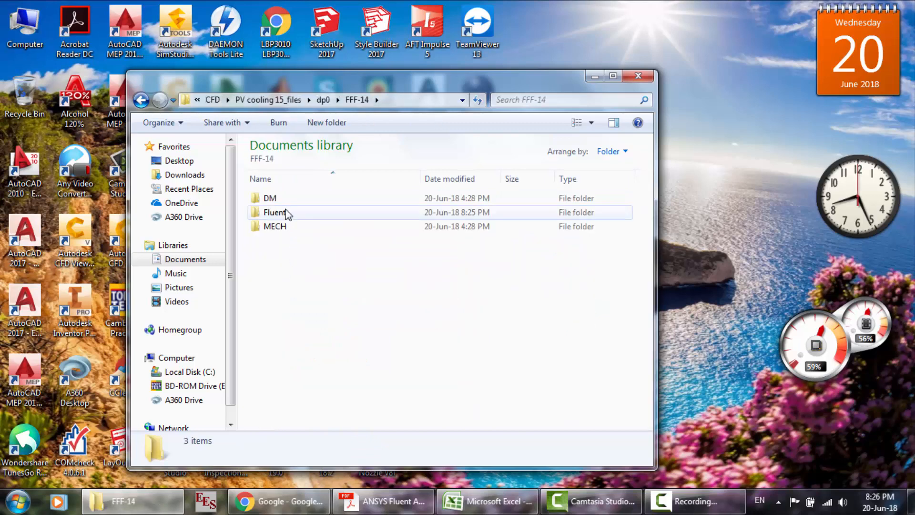
{"action": "double_click", "coordinate": [286, 212]}
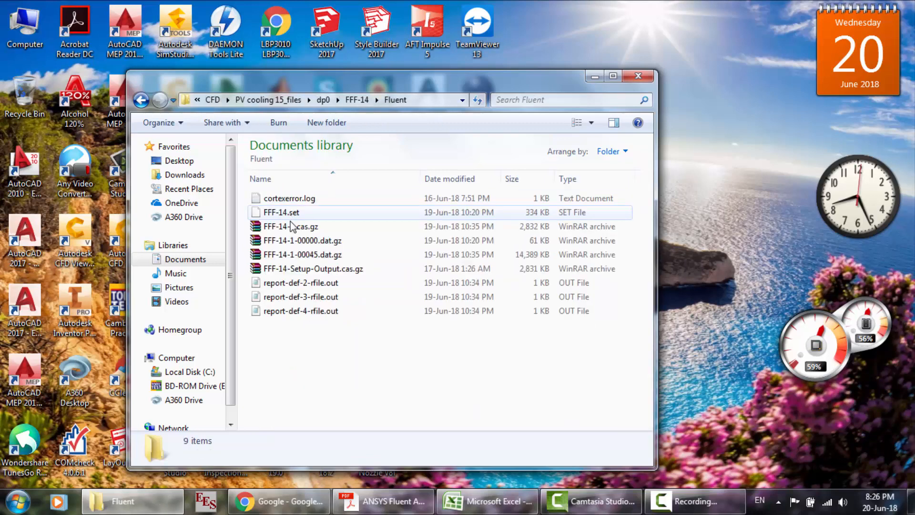
{"action": "left_click", "coordinate": [315, 283]}
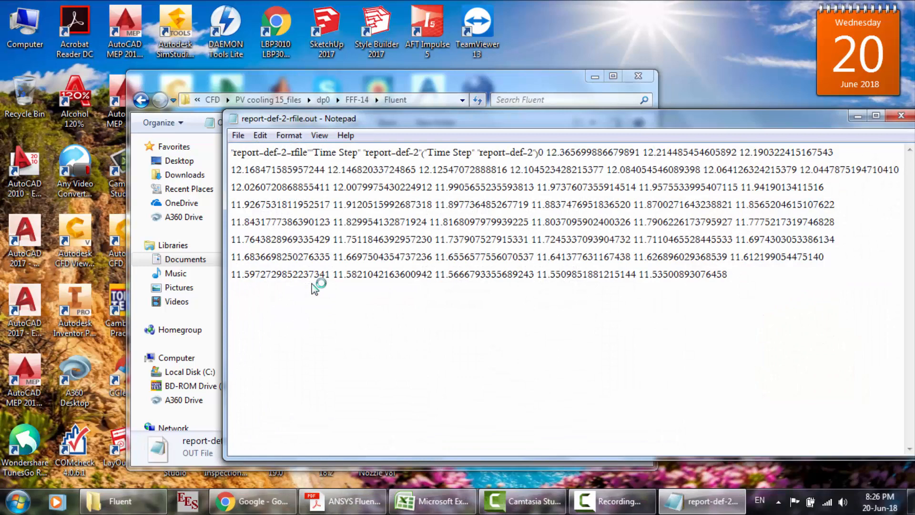
{"action": "key", "text": "ctrl+a"}
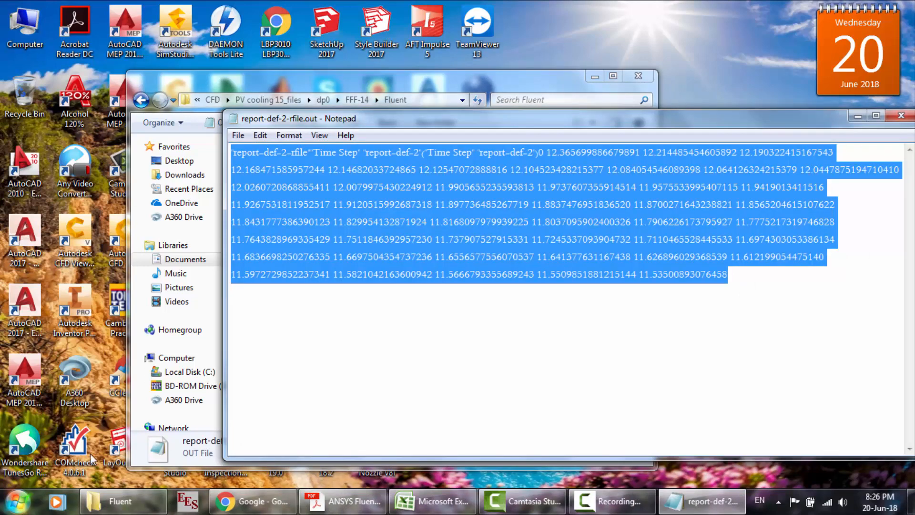
- Switch to Excel and create a new blank workbook
{"action": "left_click", "coordinate": [415, 502]}
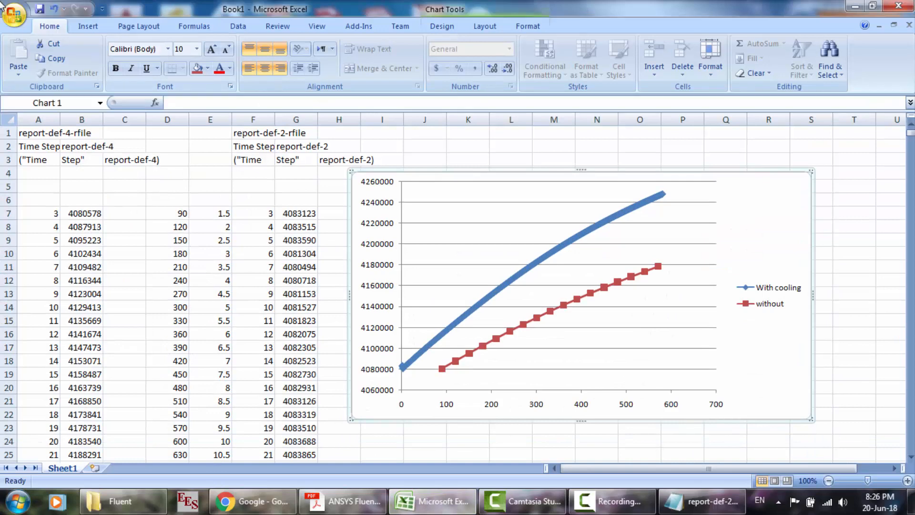
{"action": "left_click", "coordinate": [13, 16]}
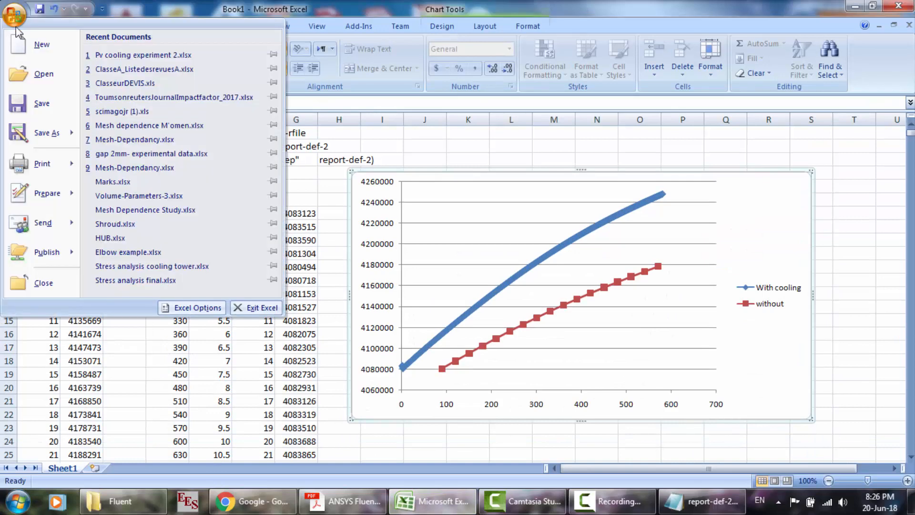
{"action": "left_click", "coordinate": [23, 43]}
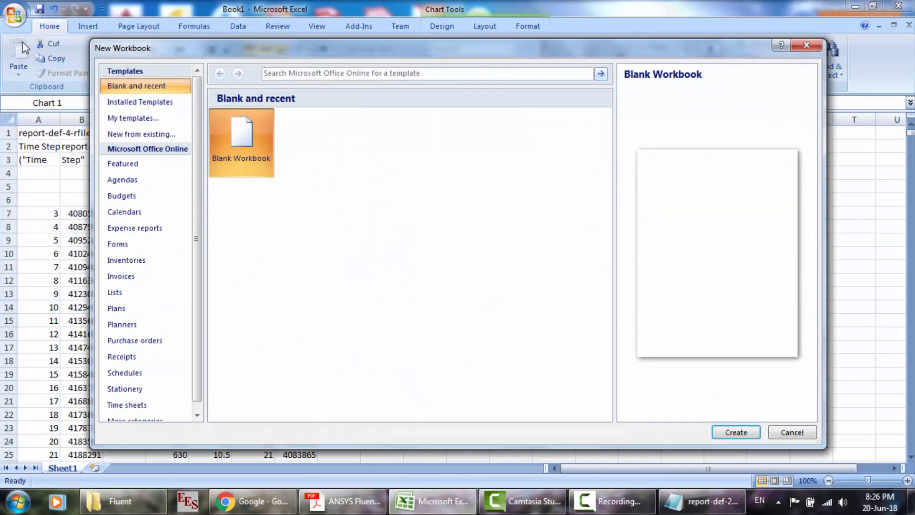
{"action": "key", "text": "Return"}
- Paste the report-def-2 data at A1 and split it into columns with the Text Import Wizard's default settings
{"action": "left_click", "coordinate": [23, 50]}
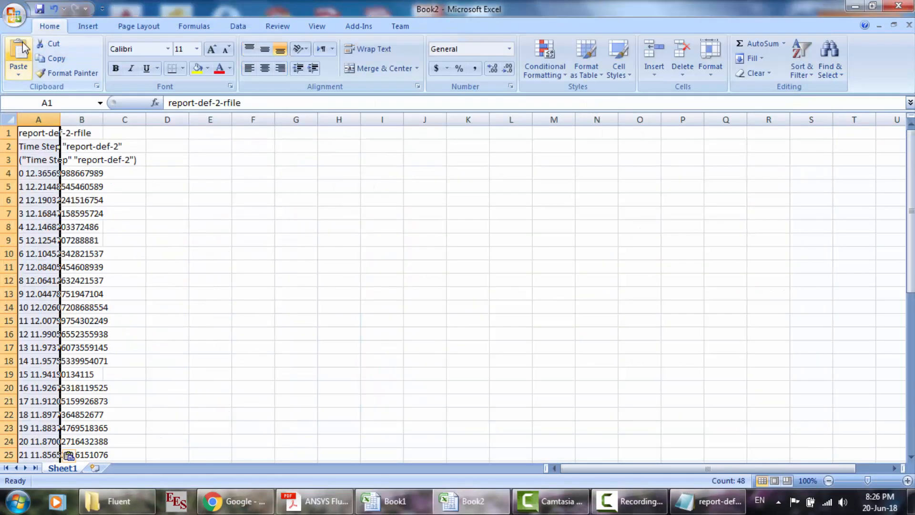
{"action": "left_click", "coordinate": [70, 456]}
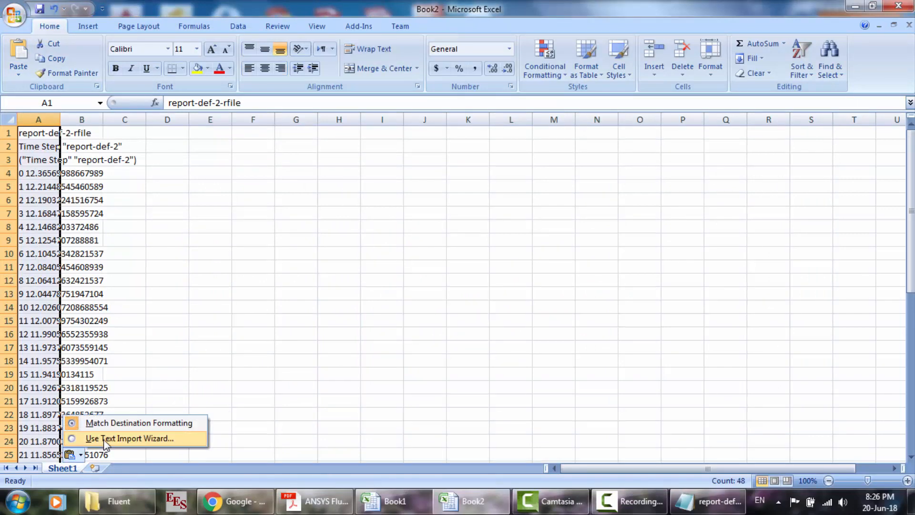
{"action": "left_click", "coordinate": [104, 438]}
{"action": "key", "text": "Return"}
{"action": "key", "text": "Return"}
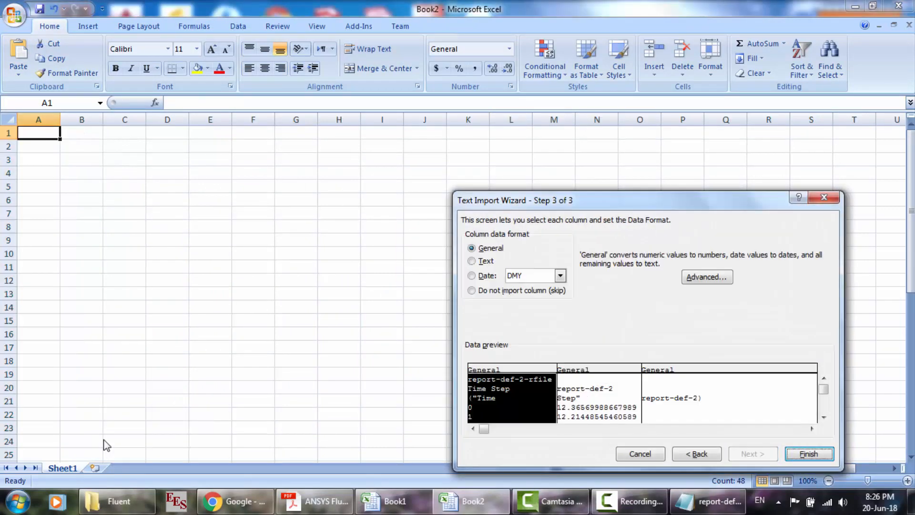
{"action": "key", "text": "Return"}
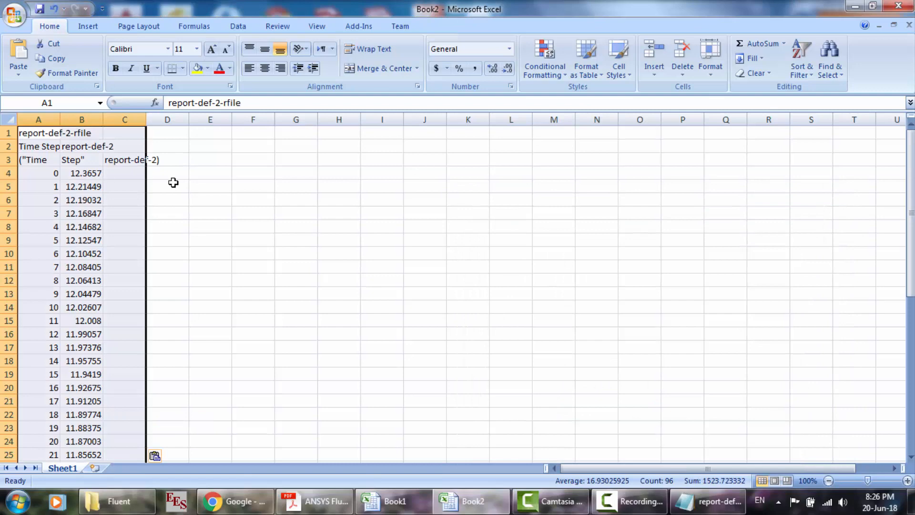
- Clear all the report-def-2 data from the sheet and close report-def-2-rfile.out in Notepad
{"action": "key", "text": "ctrl+a"}
{"action": "key", "text": "Delete"}
{"action": "left_click", "coordinate": [482, 241]}
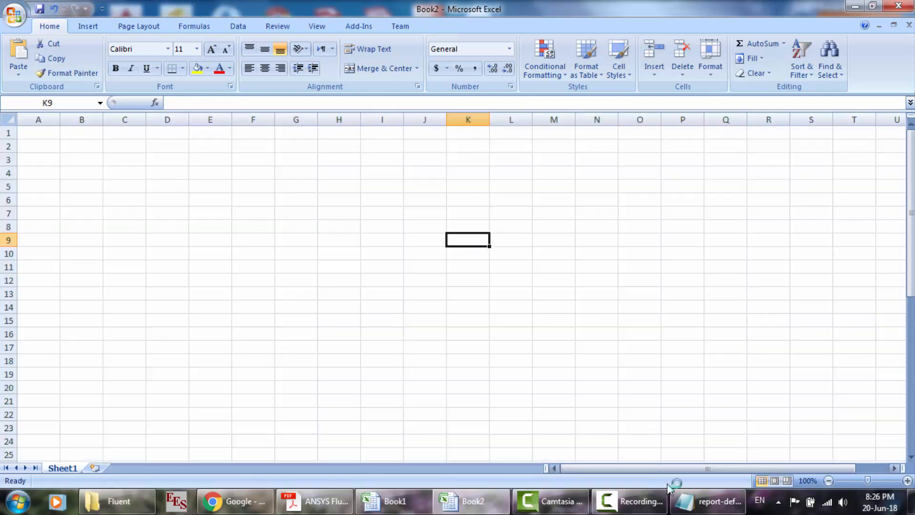
{"action": "left_click", "coordinate": [708, 501]}
{"action": "left_click", "coordinate": [901, 115]}
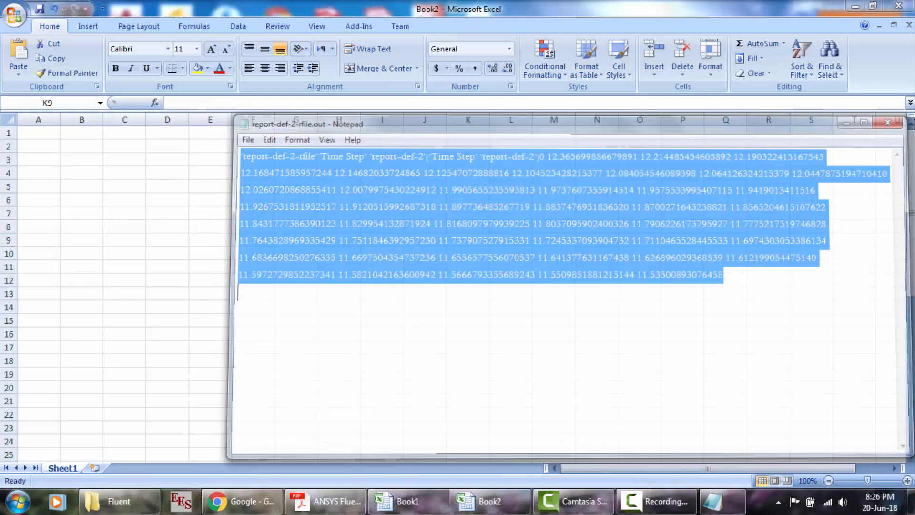
- Open report-def-3-rfile.out from the FFF-14 Fluent folder, copy all its text and paste it at A1 of the empty Excel sheet
{"action": "left_click", "coordinate": [119, 501]}
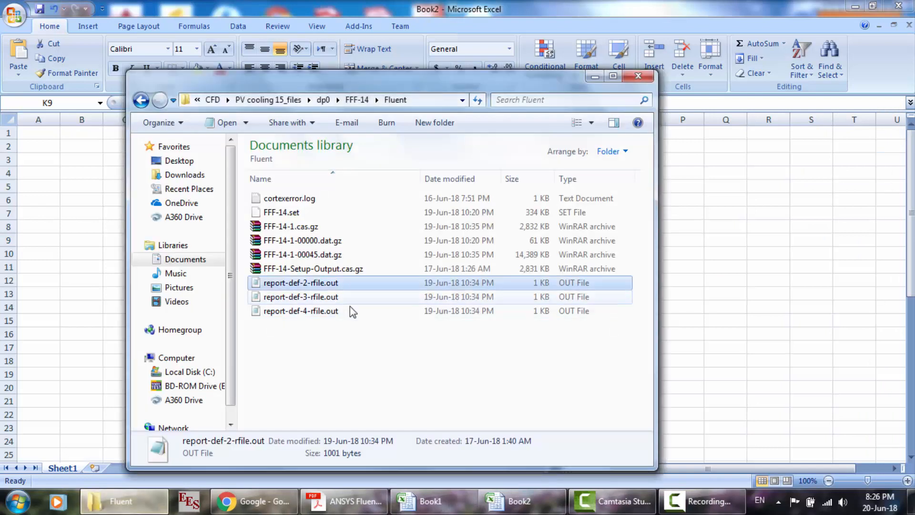
{"action": "double_click", "coordinate": [302, 297]}
{"action": "key", "text": "ctrl+a"}
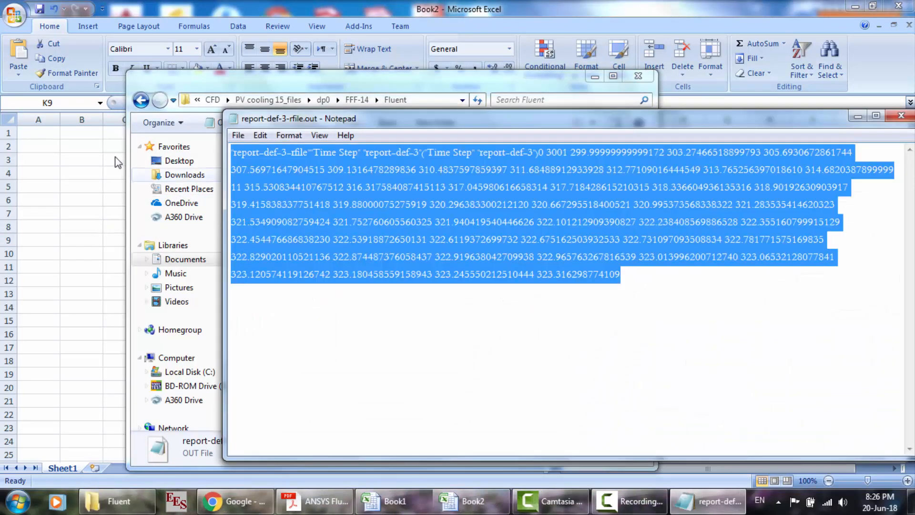
{"action": "left_click", "coordinate": [48, 134]}
{"action": "left_click", "coordinate": [47, 133]}
{"action": "key", "text": "ctrl+v"}
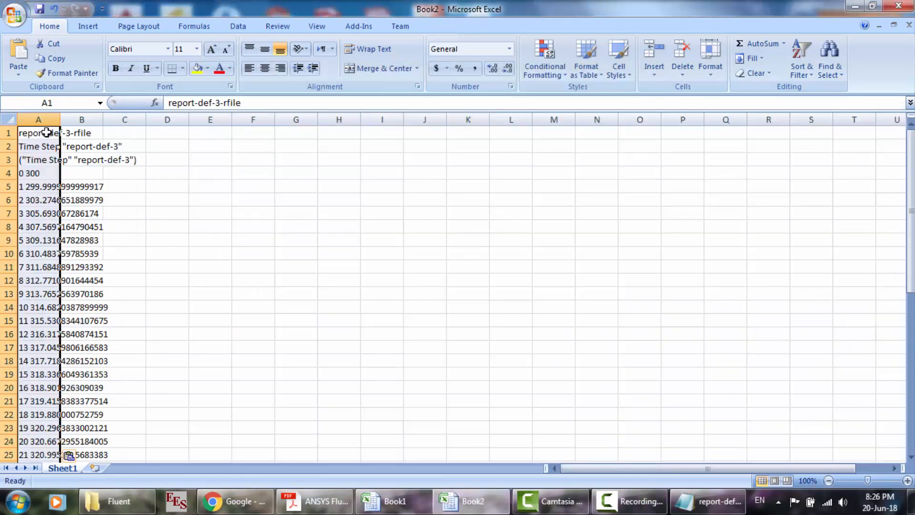
- Split the pasted report-def-3 data into separate columns using the Text Import Wizard with its default settings
{"action": "left_click", "coordinate": [69, 456]}
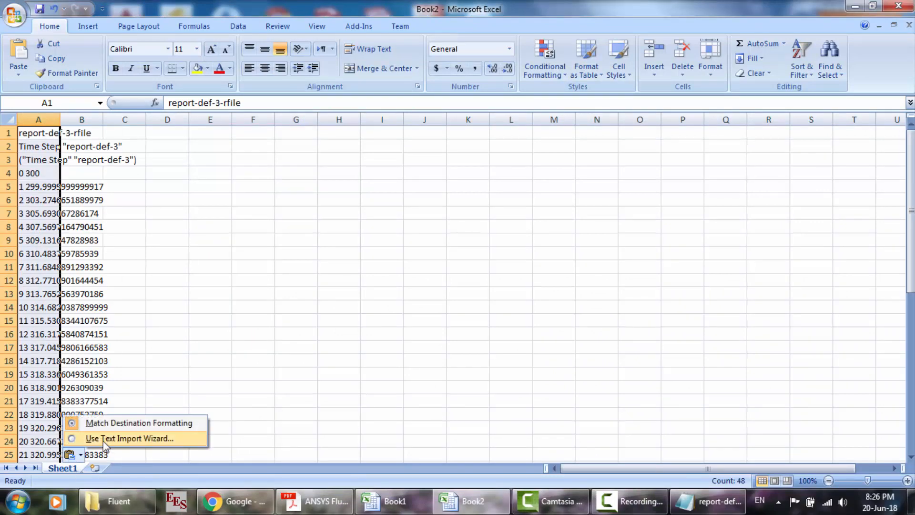
{"action": "left_click", "coordinate": [103, 440]}
{"action": "key", "text": "Return"}
{"action": "key", "text": "Return"}
{"action": "key", "text": "Return"}
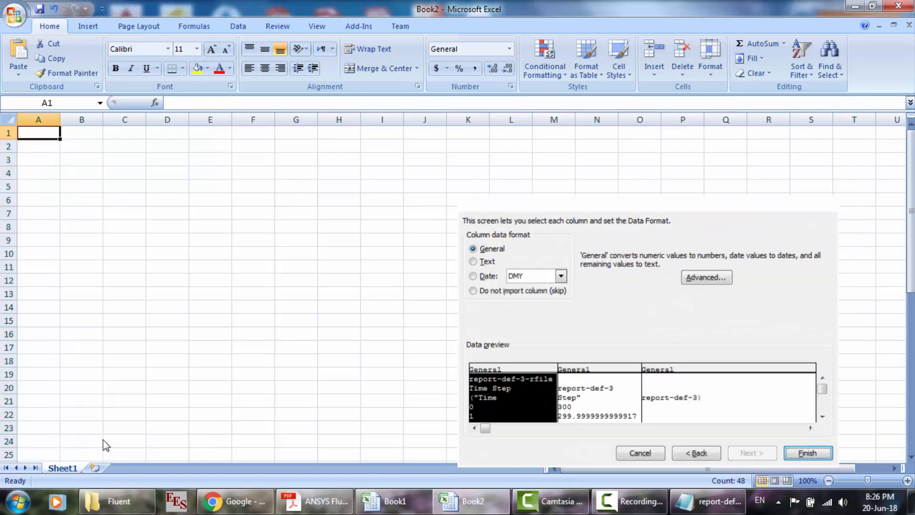
- Enter 0 in D4 and 30 in D5, and fill the series down to D48 alongside the time steps
{"action": "left_click", "coordinate": [171, 176]}
{"action": "type", "text": "0"}
{"action": "key", "text": "Return"}
{"action": "type", "text": "3"}
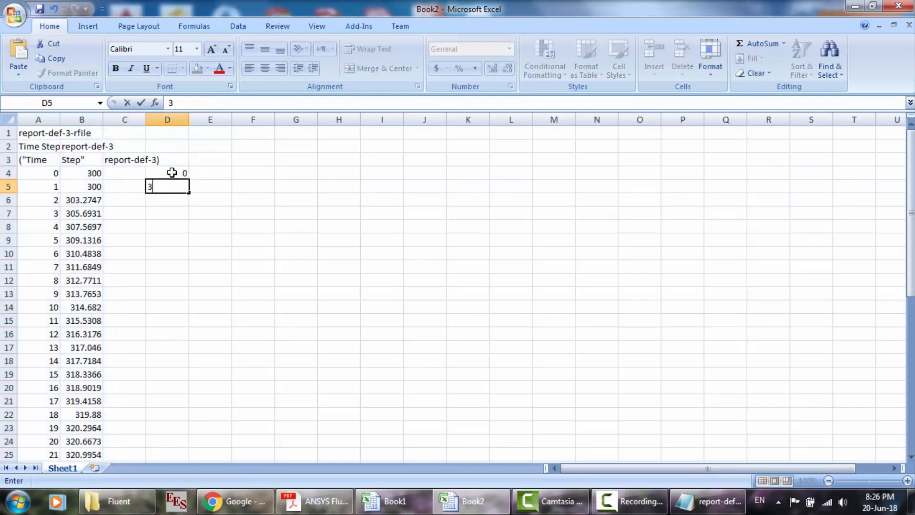
{"action": "type", "text": "0"}
{"action": "key", "text": "Return"}
{"action": "left_click_drag", "start_coordinate": [187, 172], "coordinate": [182, 425]}
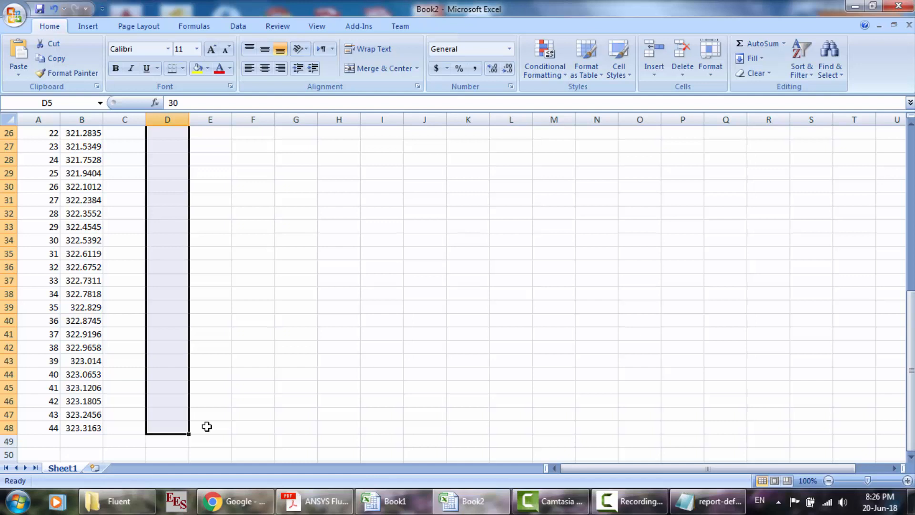
{"action": "scroll", "coordinate": [206, 426], "scroll_direction": "up", "scroll_amount": 8}
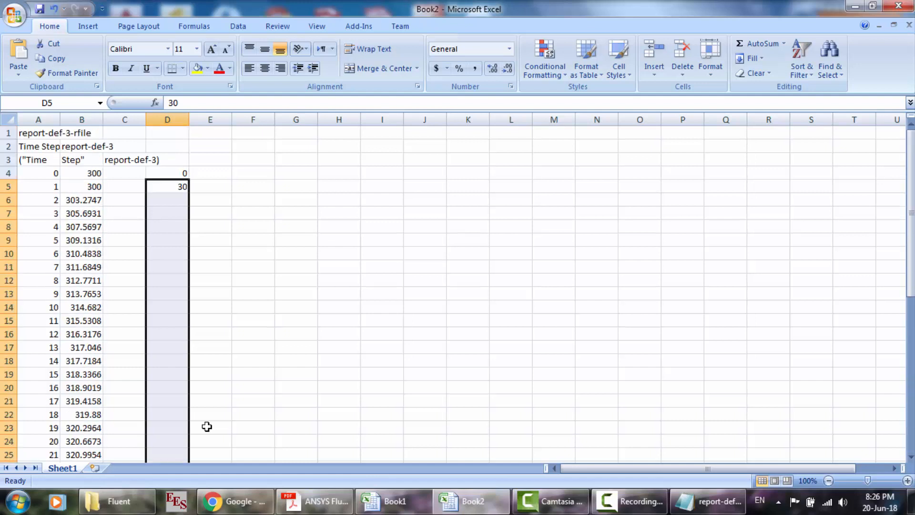
{"action": "left_click_drag", "start_coordinate": [181, 176], "coordinate": [184, 428]}
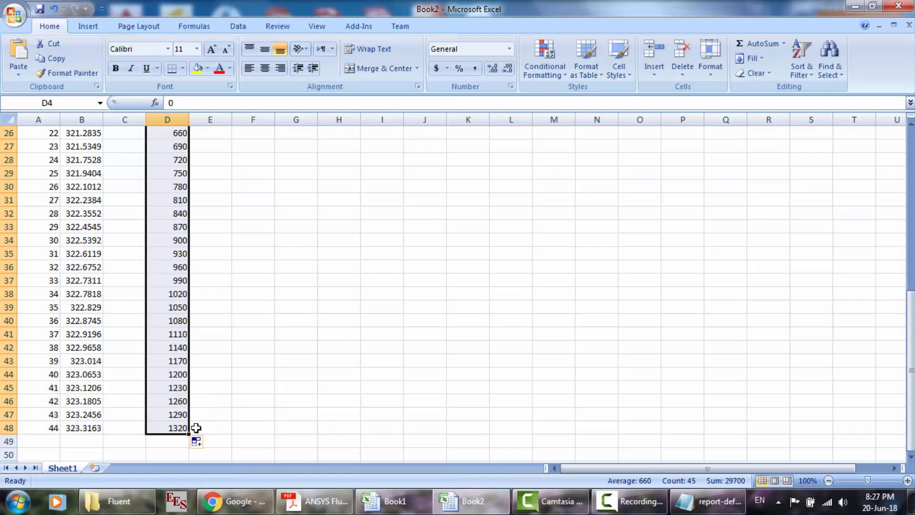
- Browse from the FFF-14 folder back to dp0 and open the Fluent folder inside FFF-17
{"action": "left_click", "coordinate": [117, 501]}
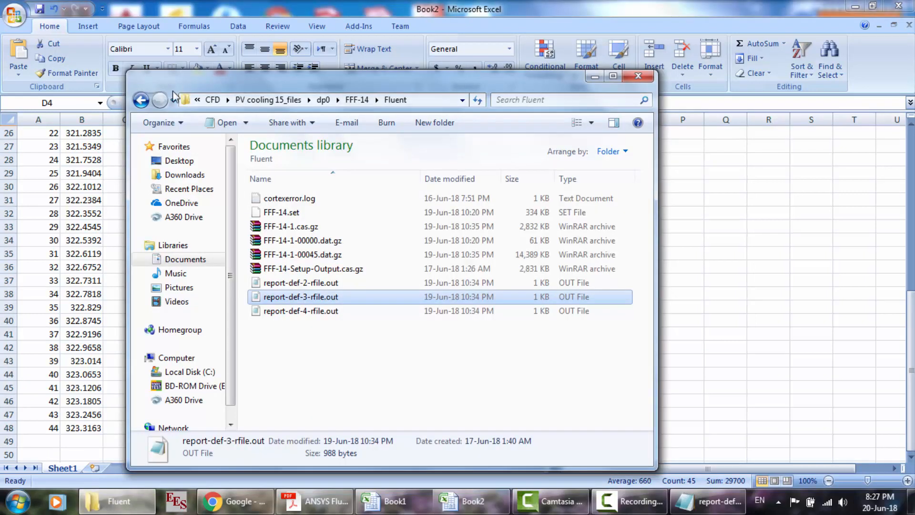
{"action": "left_click", "coordinate": [141, 101]}
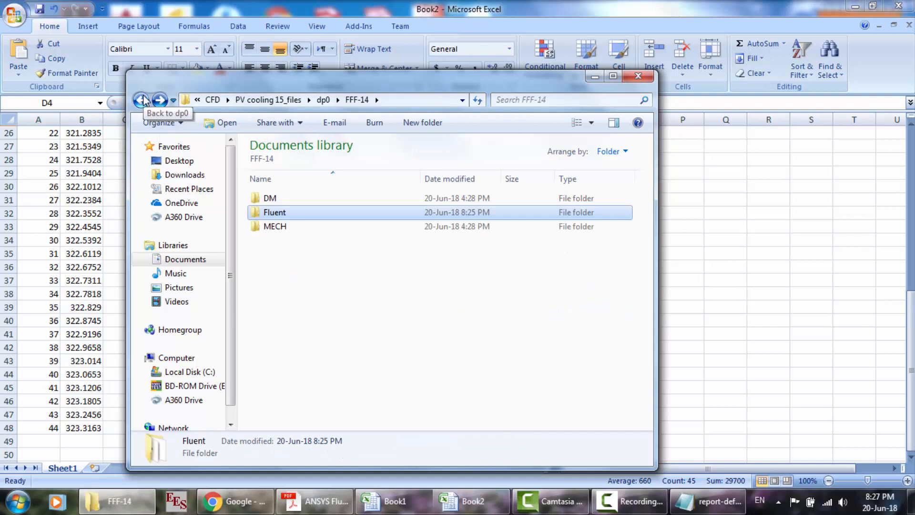
{"action": "left_click", "coordinate": [141, 100]}
{"action": "double_click", "coordinate": [286, 316]}
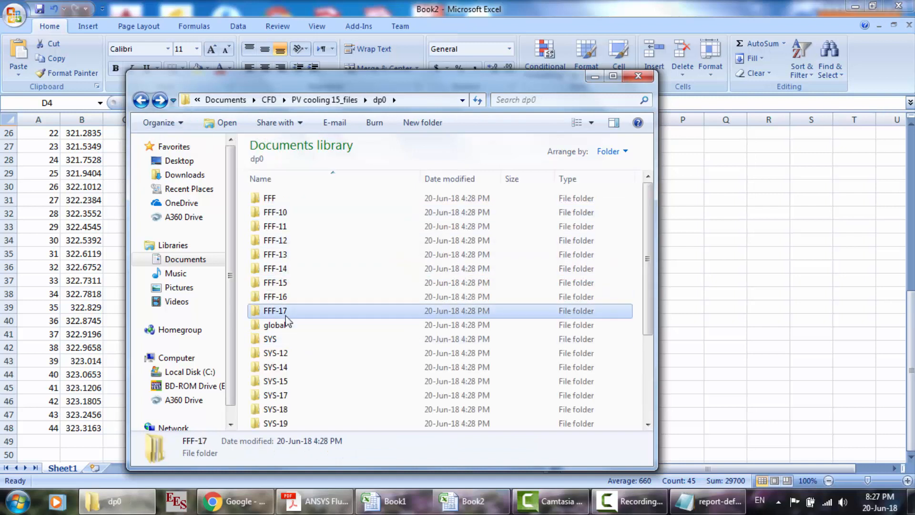
{"action": "double_click", "coordinate": [302, 213]}
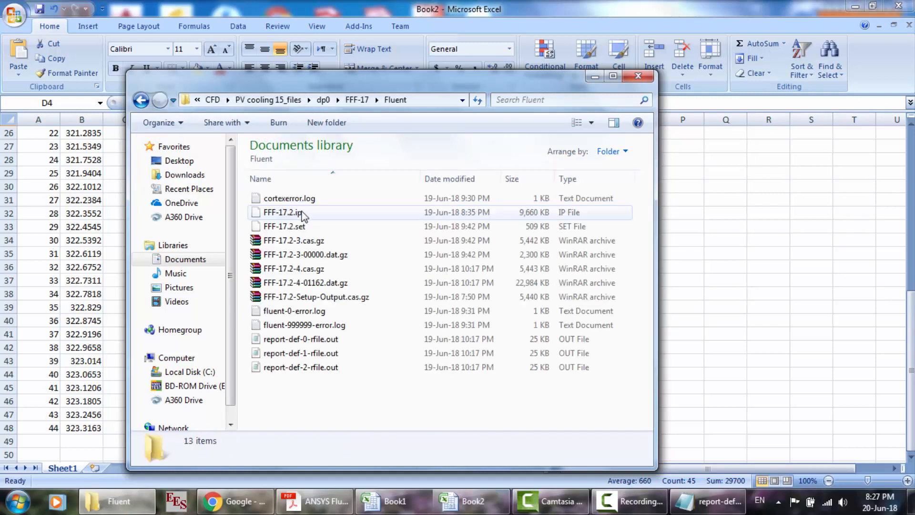
- Try pasting all the text of report-def-1-rfile.out at F1 beside the report-def-3 data, and undo the paste
{"action": "double_click", "coordinate": [301, 353]}
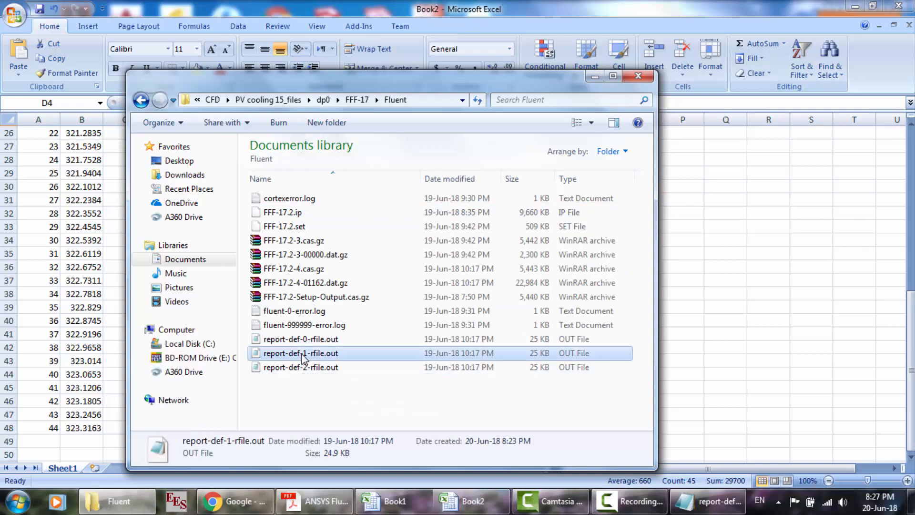
{"action": "key", "text": "ctrl+a"}
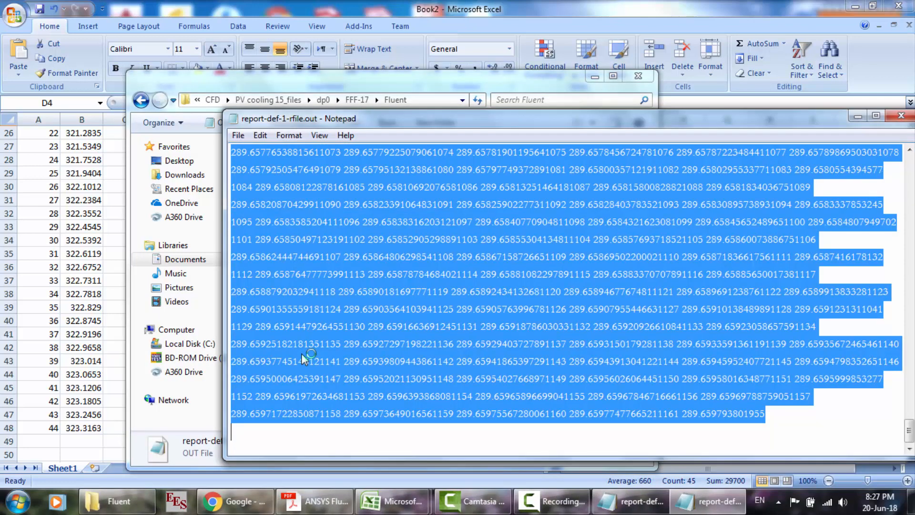
{"action": "left_click", "coordinate": [103, 248]}
{"action": "scroll", "coordinate": [343, 258], "scroll_direction": "up", "scroll_amount": 4}
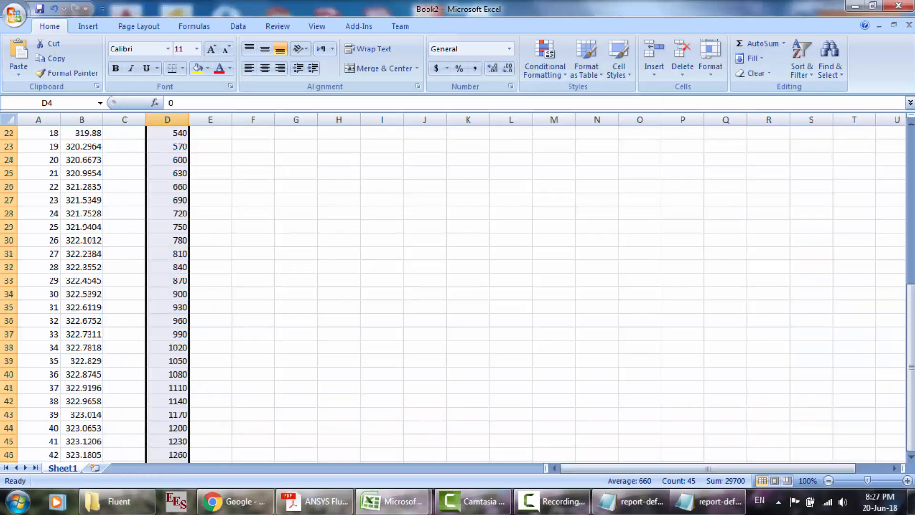
{"action": "scroll", "coordinate": [343, 258], "scroll_direction": "up", "scroll_amount": 5}
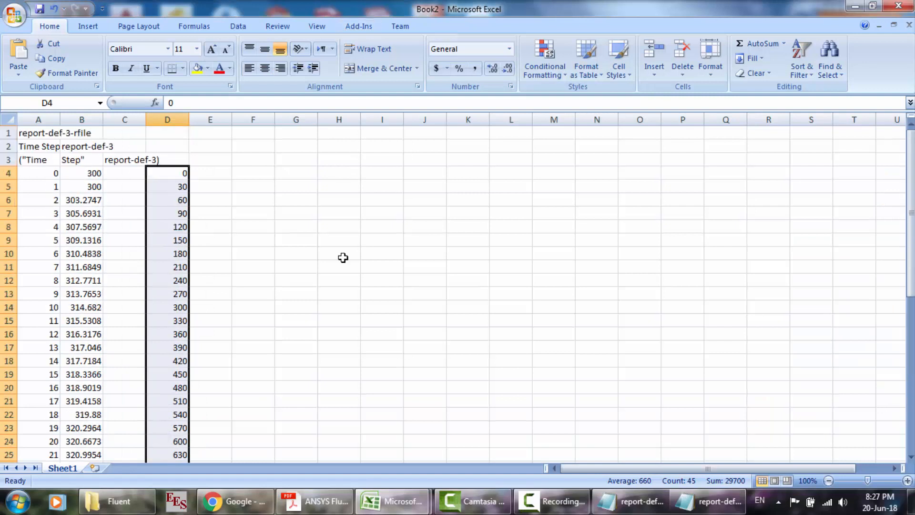
{"action": "left_click", "coordinate": [252, 131]}
{"action": "key", "text": "ctrl+v"}
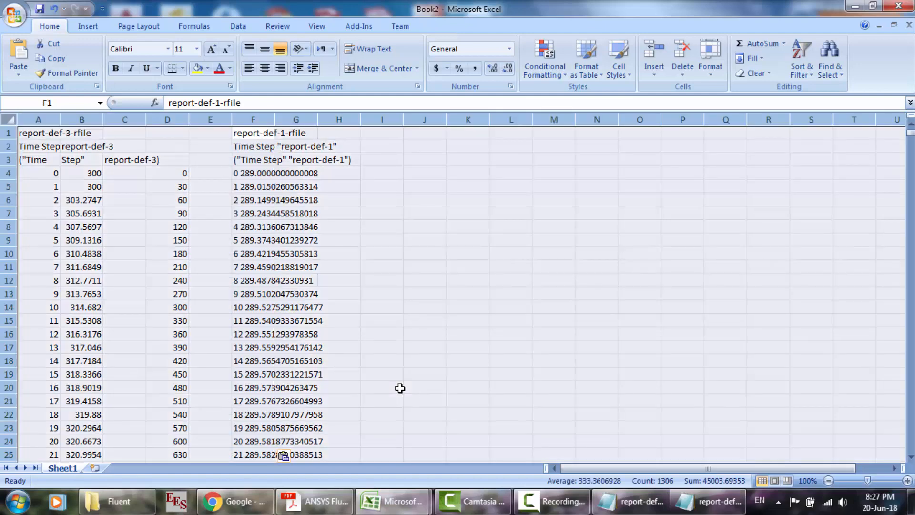
{"action": "left_click", "coordinate": [400, 388]}
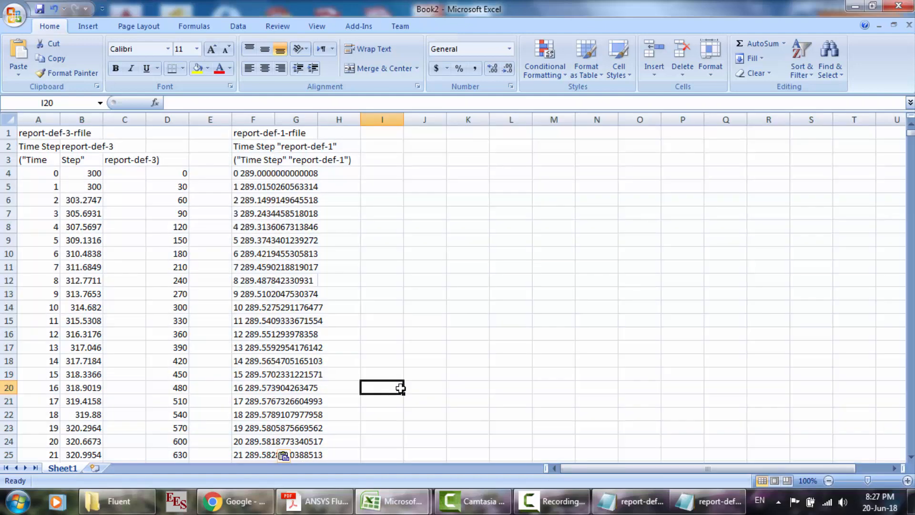
{"action": "key", "text": "ctrl+z"}
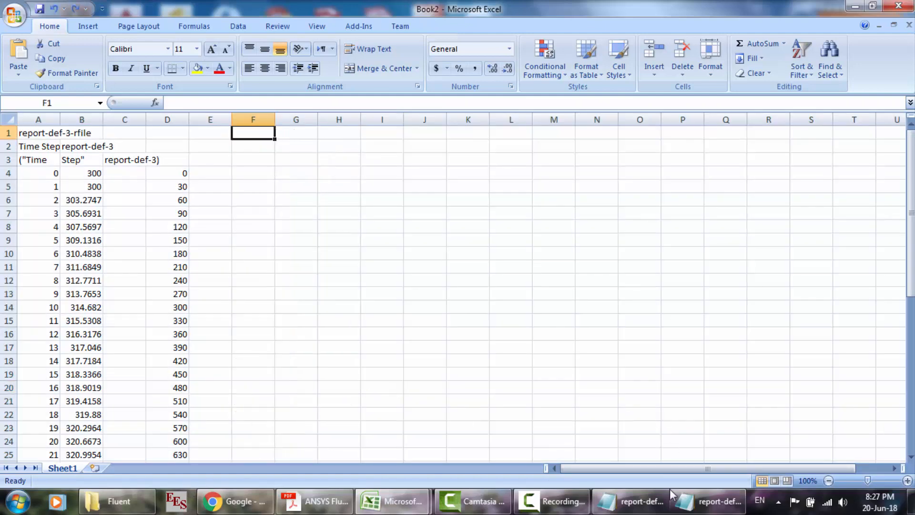
- Close report-def-3-rfile.out in Notepad, and copy all the text of FFF-17's report-def-0-rfile.out to F1 of the Excel sheet
{"action": "left_click", "coordinate": [670, 498]}
{"action": "left_click", "coordinate": [902, 119]}
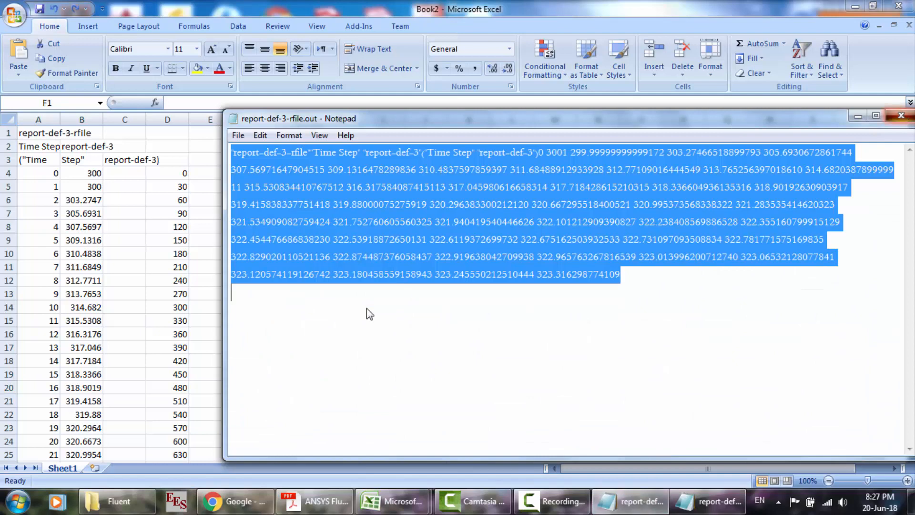
{"action": "left_click", "coordinate": [117, 500]}
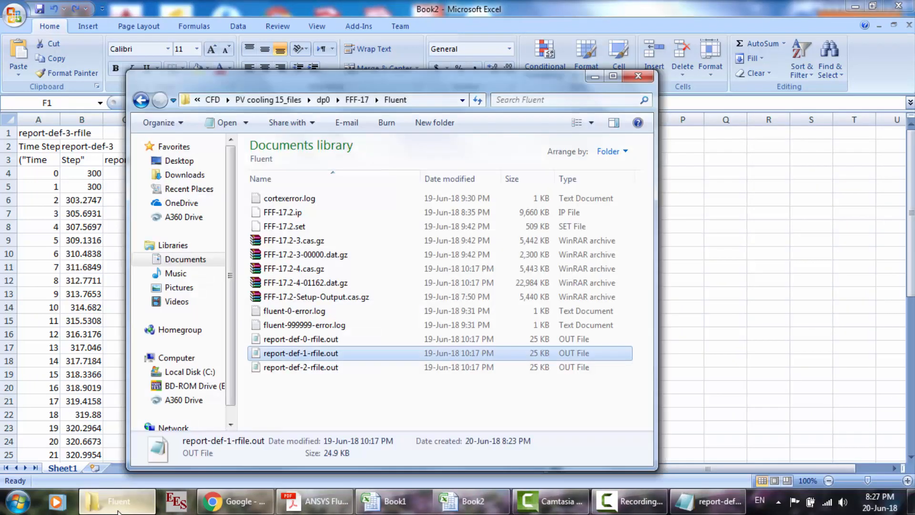
{"action": "double_click", "coordinate": [293, 339]}
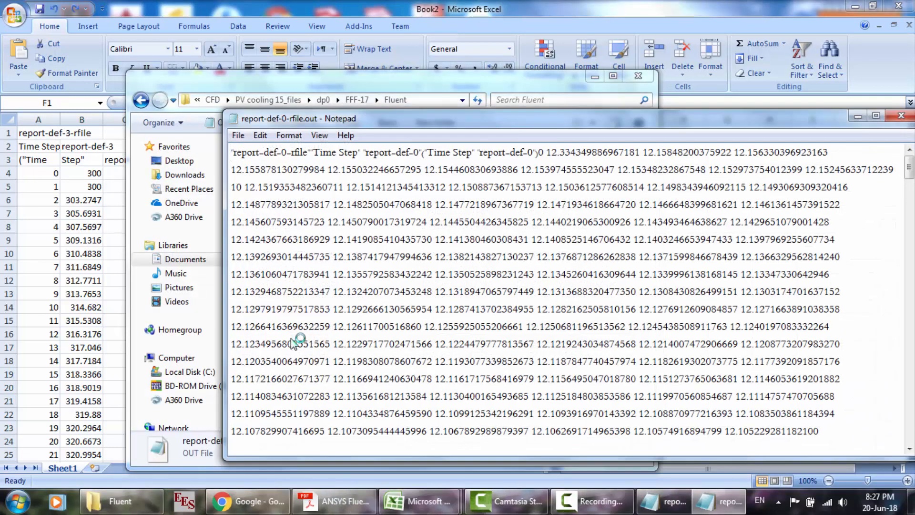
{"action": "key", "text": "ctrl+a"}
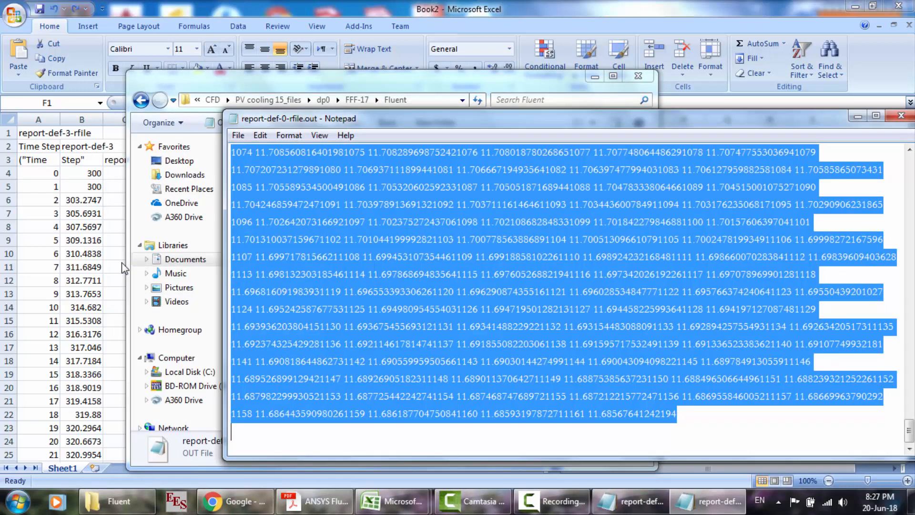
{"action": "left_click", "coordinate": [121, 262]}
{"action": "key", "text": "ctrl+v"}
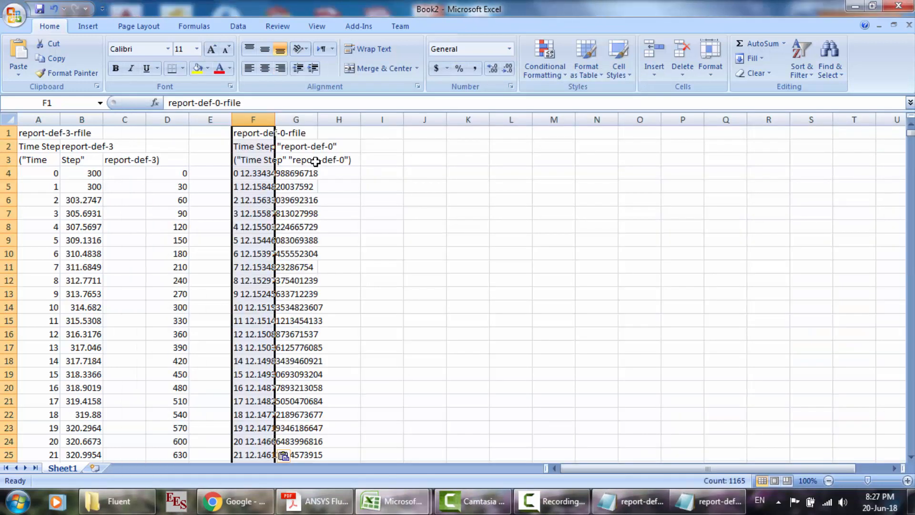
- Split the pasted report-def-0 data into separate columns using the Text Import Wizard with its default settings
{"action": "left_click", "coordinate": [287, 455]}
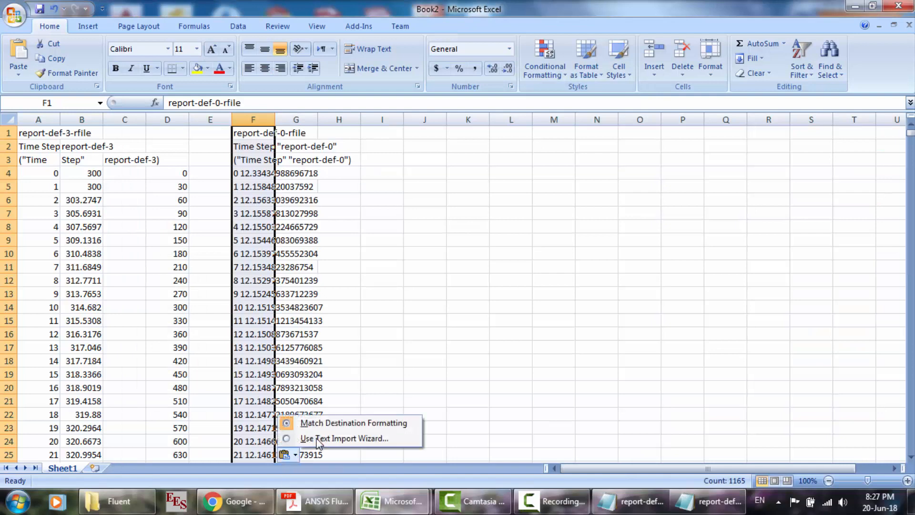
{"action": "left_click", "coordinate": [317, 439]}
{"action": "key", "text": "Return"}
{"action": "key", "text": "Return"}
{"action": "key", "text": "Return"}
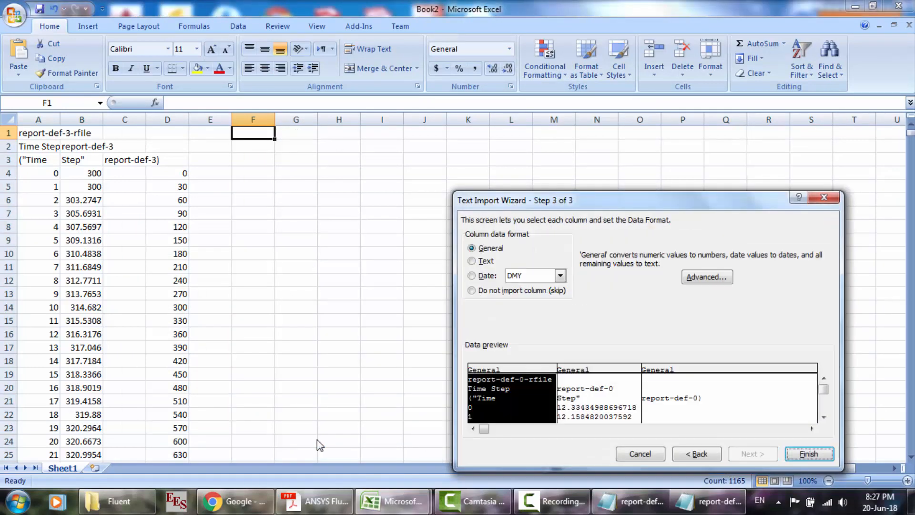
- Clear the report-def-0 data from columns F to H and close the remaining report files in Notepad
{"action": "key", "text": "Delete"}
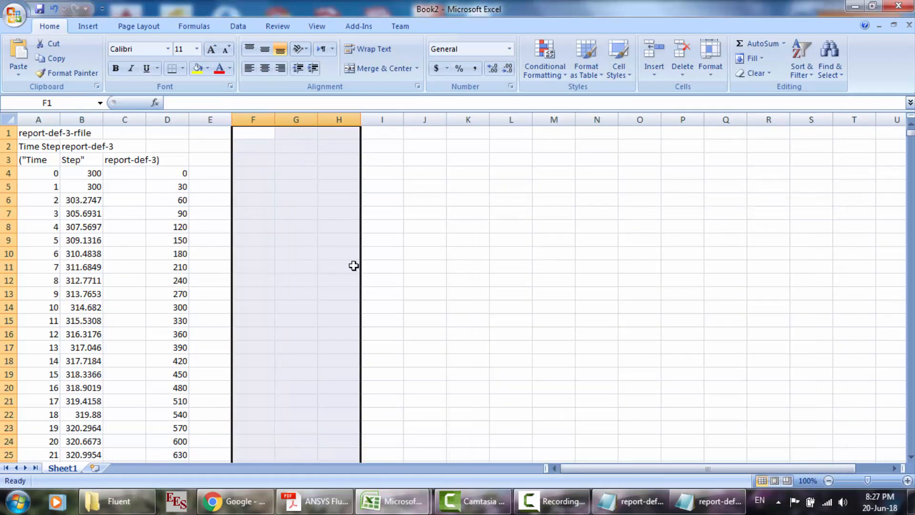
{"action": "left_click", "coordinate": [707, 501]}
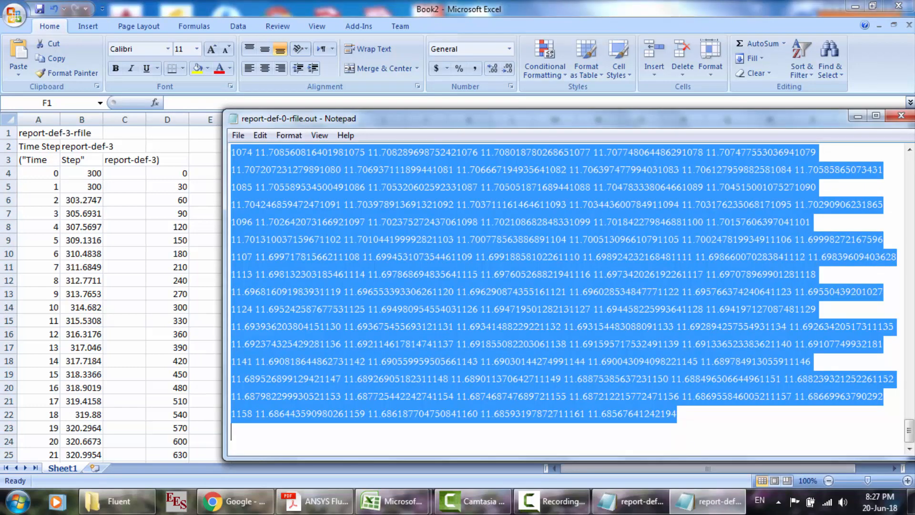
{"action": "left_click", "coordinate": [898, 117]}
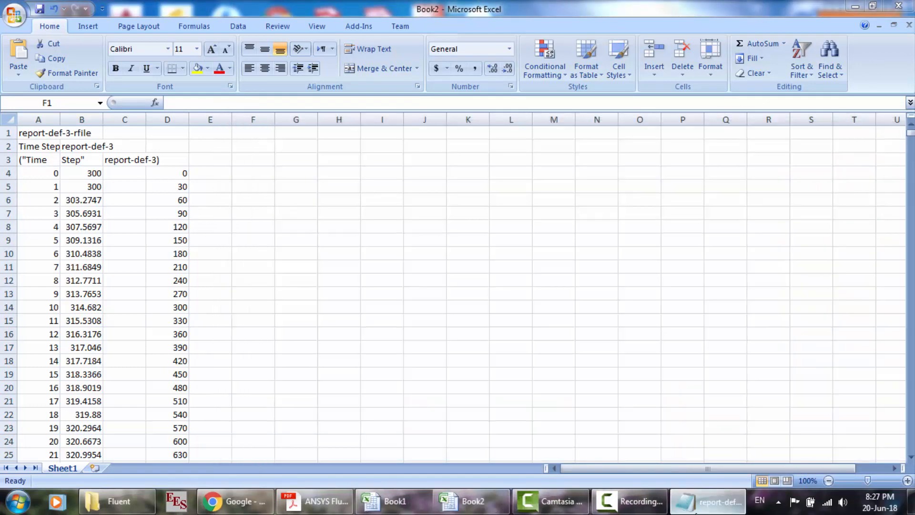
{"action": "left_click", "coordinate": [707, 501]}
{"action": "left_click", "coordinate": [901, 116]}
{"action": "left_click", "coordinate": [901, 116]}
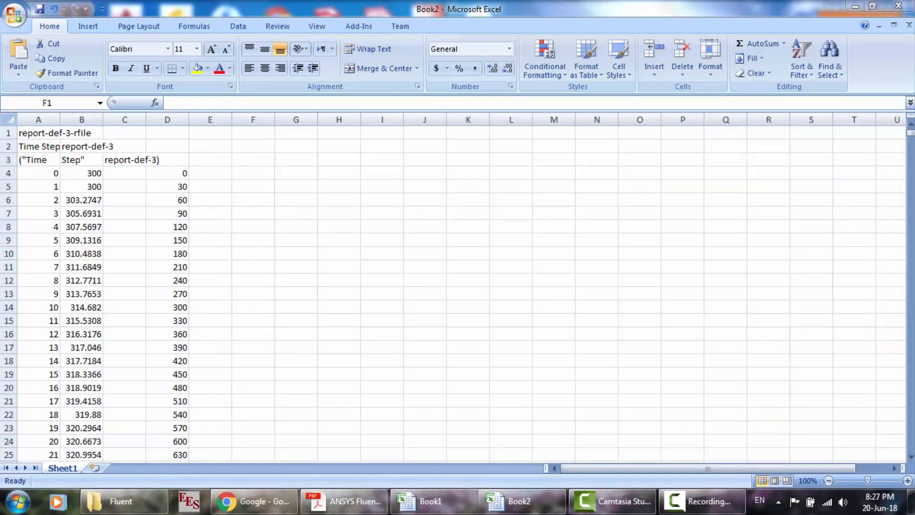
- Open report-def-1-rfile.out from the FFF-17 Fluent folder, copy all its text and paste it at F1 of the Excel sheet
{"action": "left_click", "coordinate": [119, 501]}
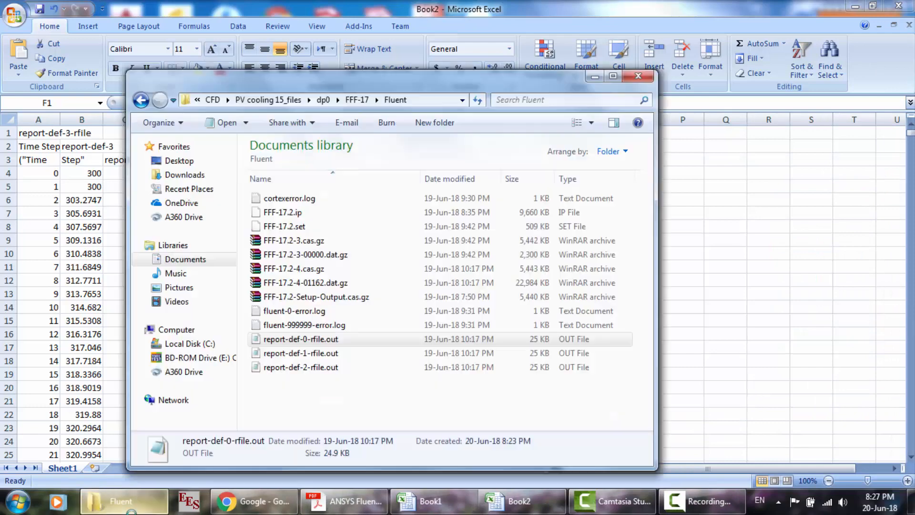
{"action": "double_click", "coordinate": [292, 354]}
{"action": "key", "text": "ctrl+a"}
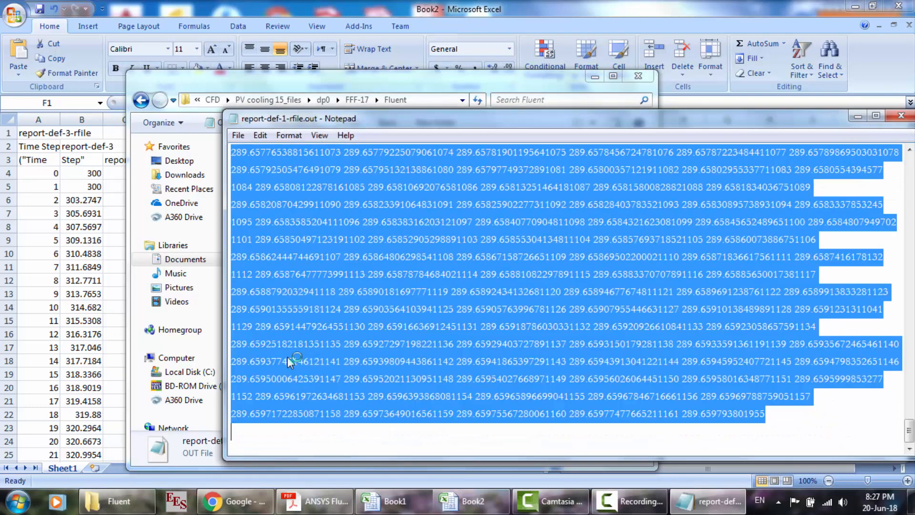
{"action": "key", "text": "alt+Tab"}
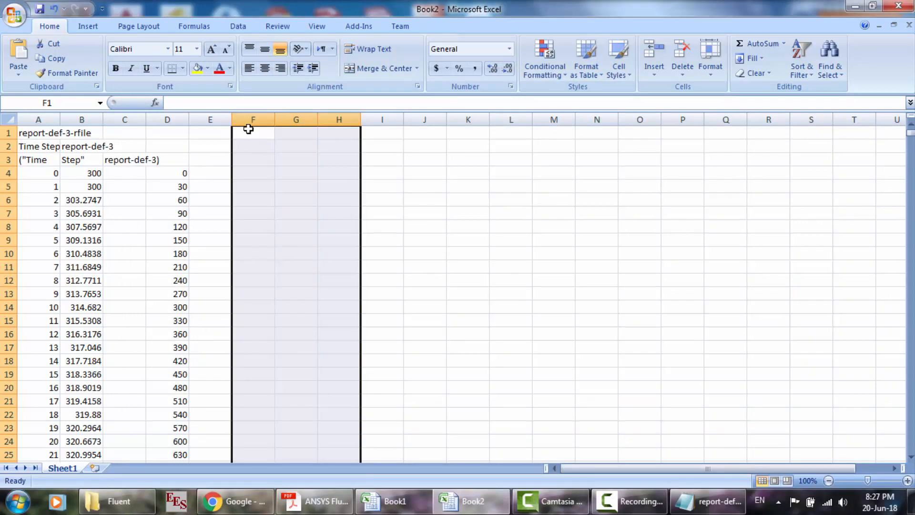
{"action": "left_click", "coordinate": [249, 129]}
{"action": "key", "text": "ctrl+v"}
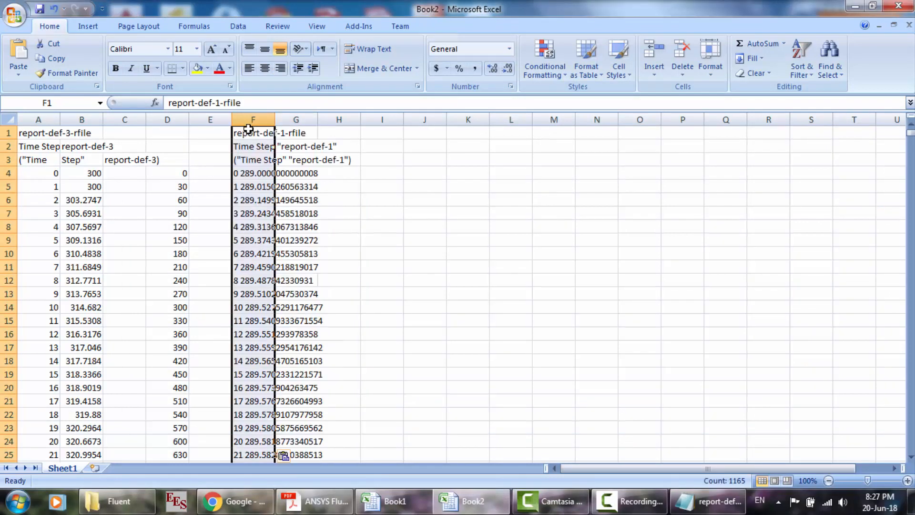
- Split the pasted report-def-1 data into separate columns using the Text Import Wizard with its default settings
{"action": "left_click", "coordinate": [285, 457]}
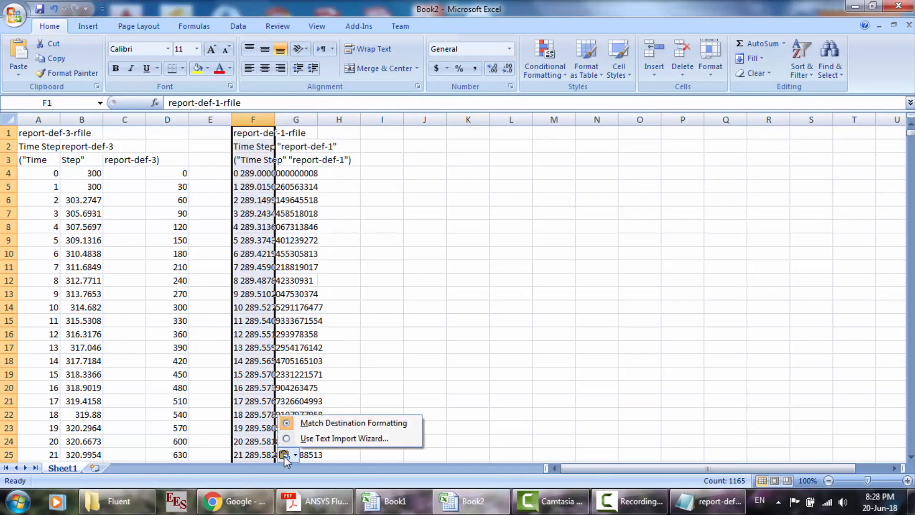
{"action": "left_click", "coordinate": [285, 457]}
{"action": "left_click", "coordinate": [285, 456]}
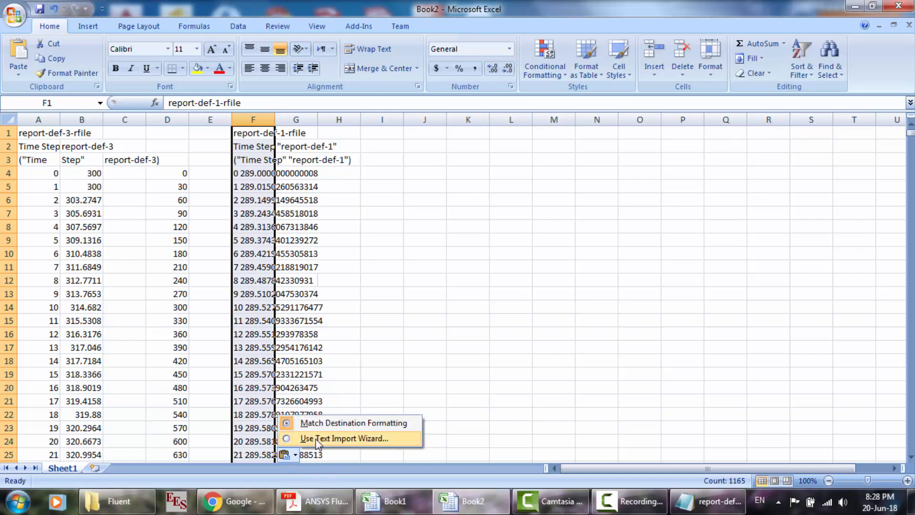
{"action": "left_click", "coordinate": [316, 439]}
{"action": "key", "text": "Return"}
{"action": "key", "text": "Return"}
{"action": "key", "text": "Return"}
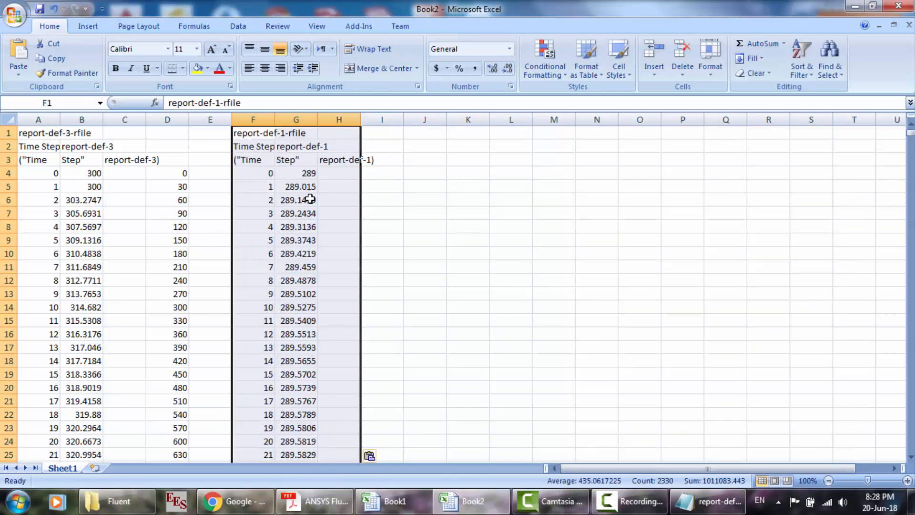
- Compare the report-def-3 temperatures in column B with the report-def-1 temperatures in column G over the time steps
{"action": "left_click", "coordinate": [304, 174]}
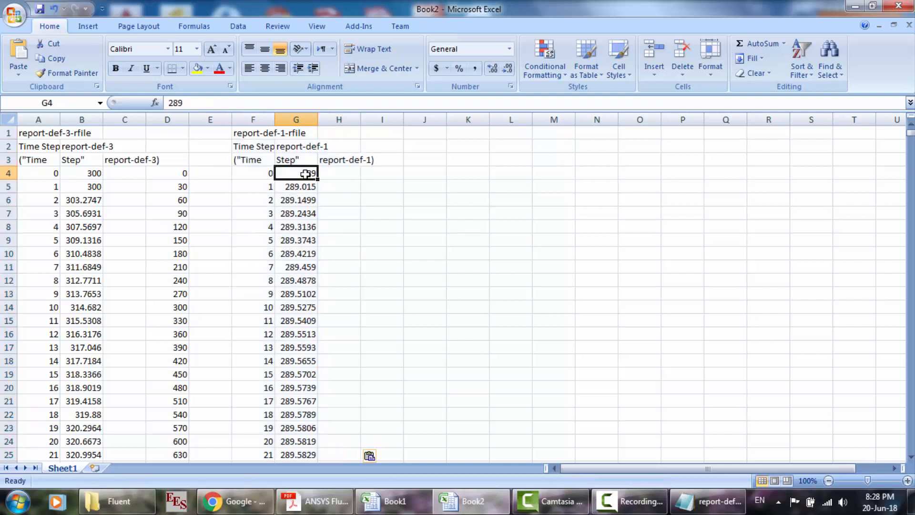
{"action": "scroll", "coordinate": [296, 335], "scroll_direction": "down", "scroll_amount": 6}
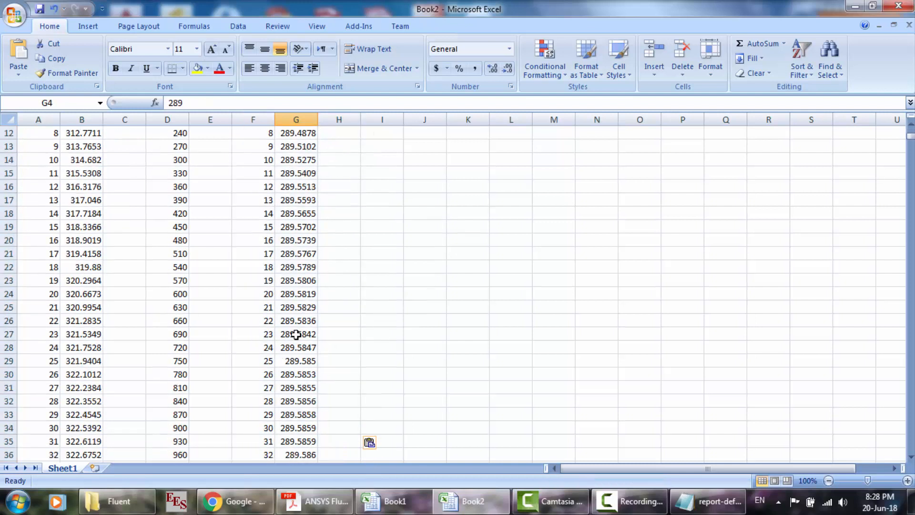
{"action": "scroll", "coordinate": [296, 335], "scroll_direction": "down", "scroll_amount": 1}
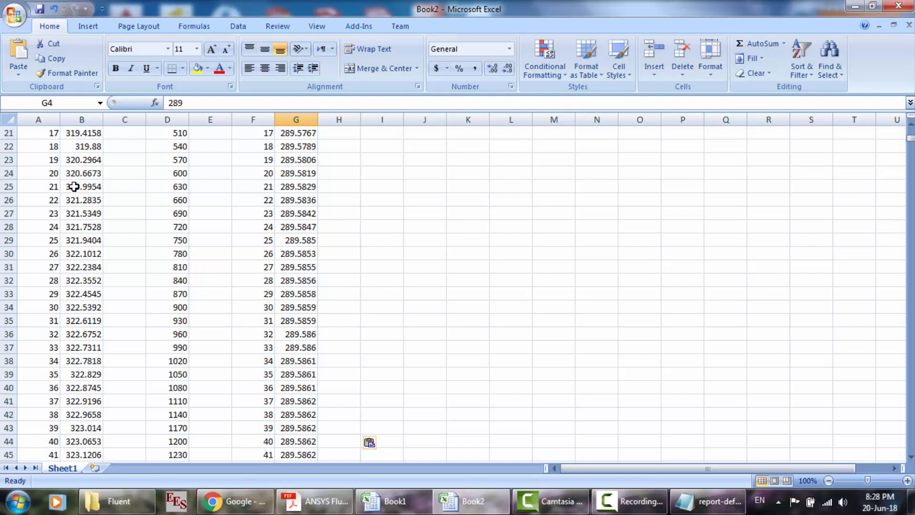
{"action": "left_click_drag", "start_coordinate": [74, 187], "coordinate": [82, 440]}
{"action": "left_click_drag", "start_coordinate": [299, 241], "coordinate": [294, 451]}
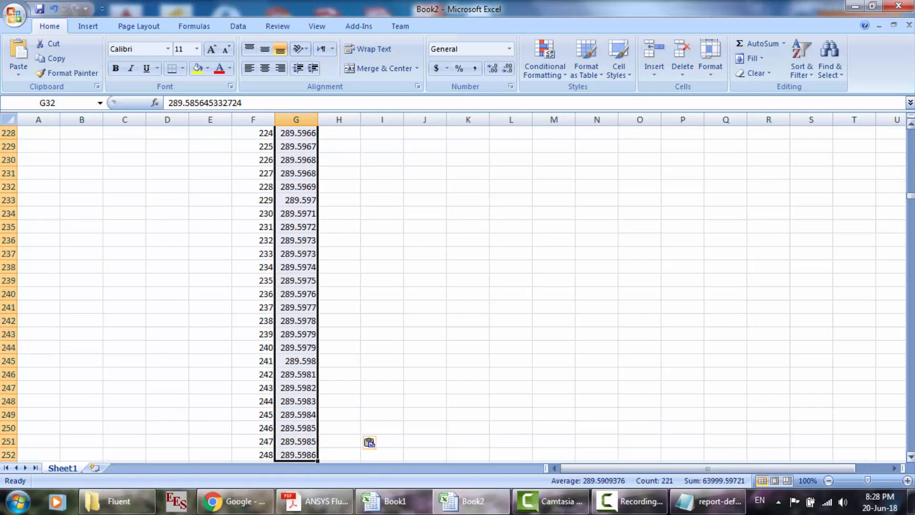
{"action": "left_click", "coordinate": [912, 143]}
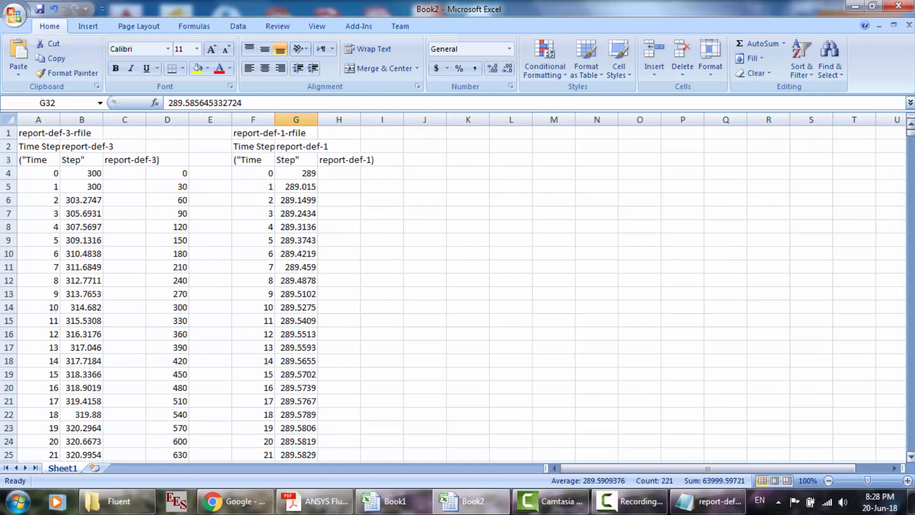
{"action": "scroll", "coordinate": [293, 247], "scroll_direction": "down", "scroll_amount": 1}
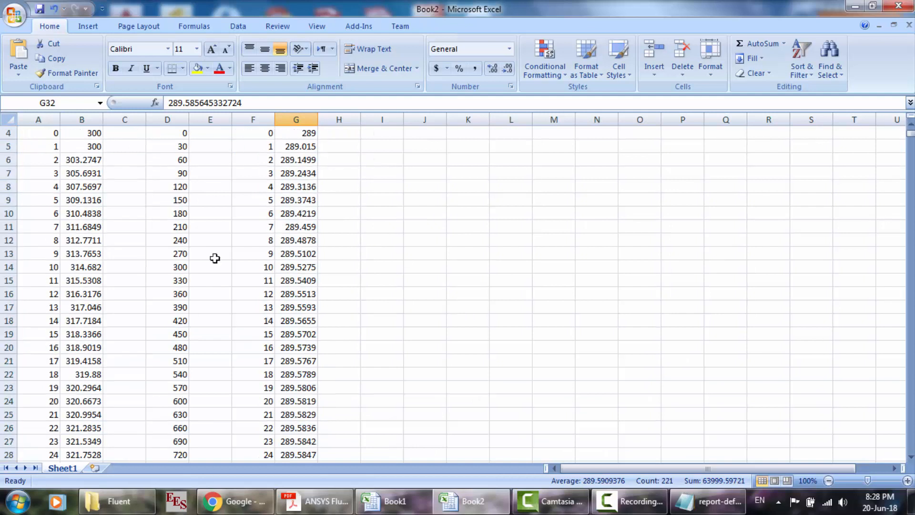
{"action": "left_click", "coordinate": [161, 279]}
{"action": "left_click", "coordinate": [88, 280]}
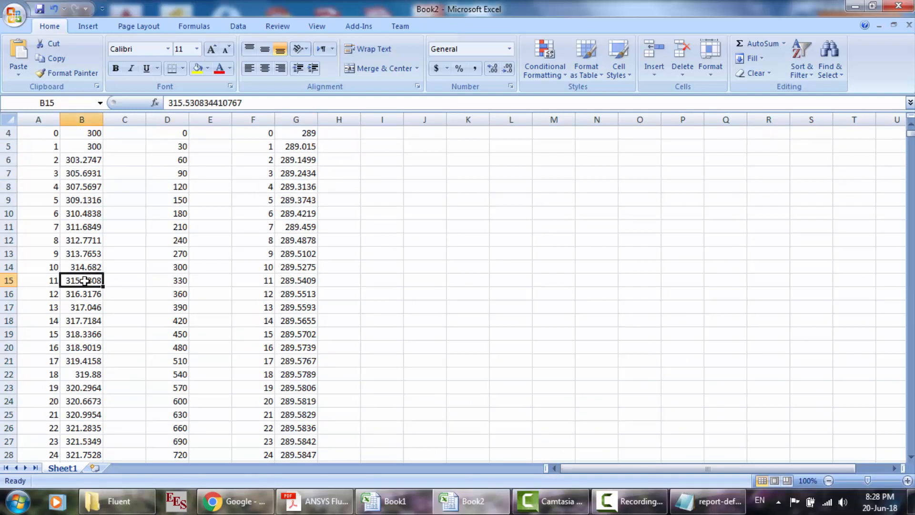
{"action": "scroll", "coordinate": [443, 219], "scroll_direction": "down", "scroll_amount": 20}
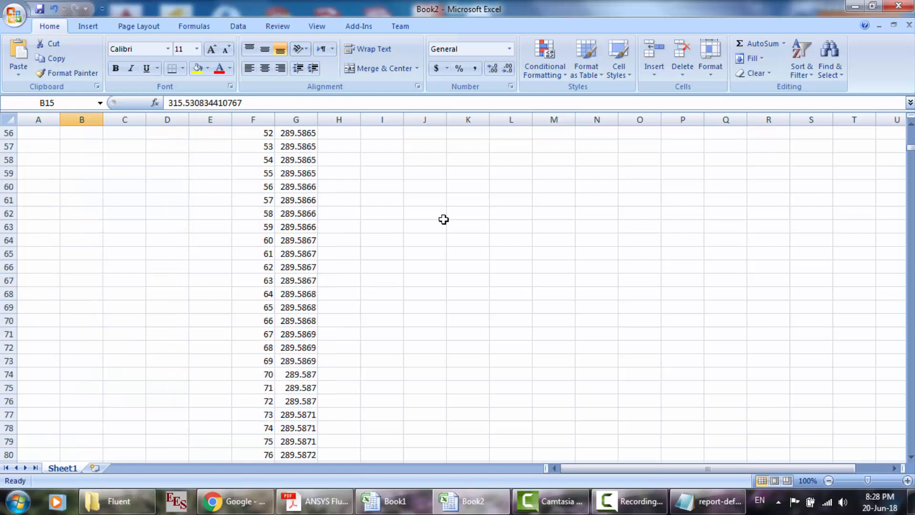
{"action": "scroll", "coordinate": [444, 220], "scroll_direction": "down", "scroll_amount": 1}
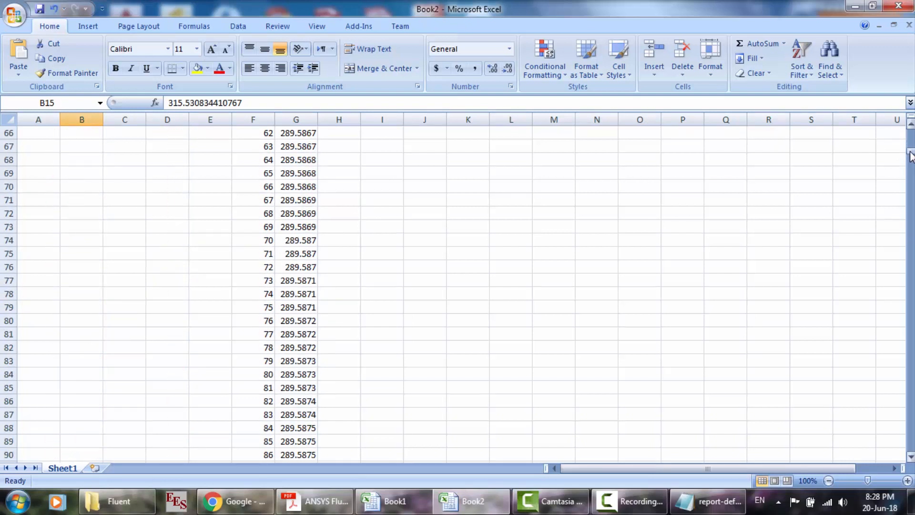
{"action": "left_click_drag", "start_coordinate": [910, 156], "coordinate": [910, 132]}
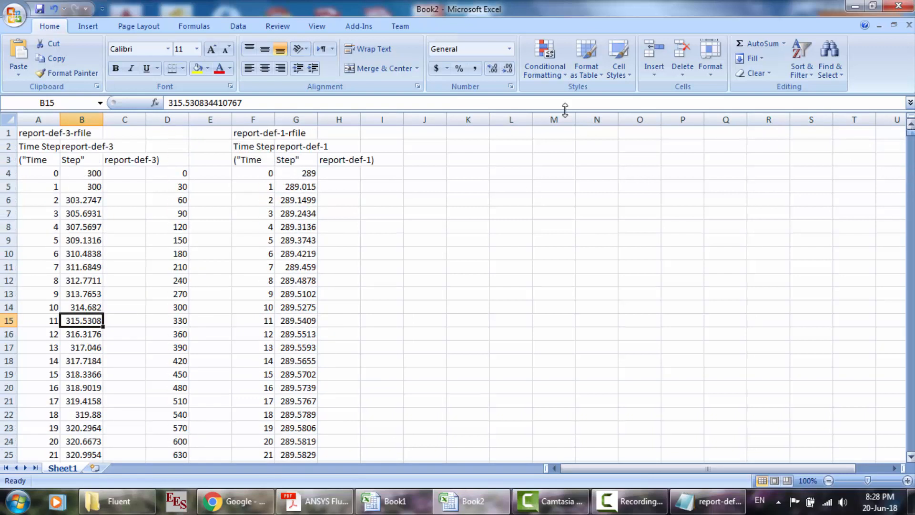
- Fill column I from I4 down to row 1165 with time values starting at 0 in increments of 0.5
{"action": "left_click", "coordinate": [370, 172]}
{"action": "type", "text": "0"}
{"action": "key", "text": "Return"}
{"action": "type", "text": "."}
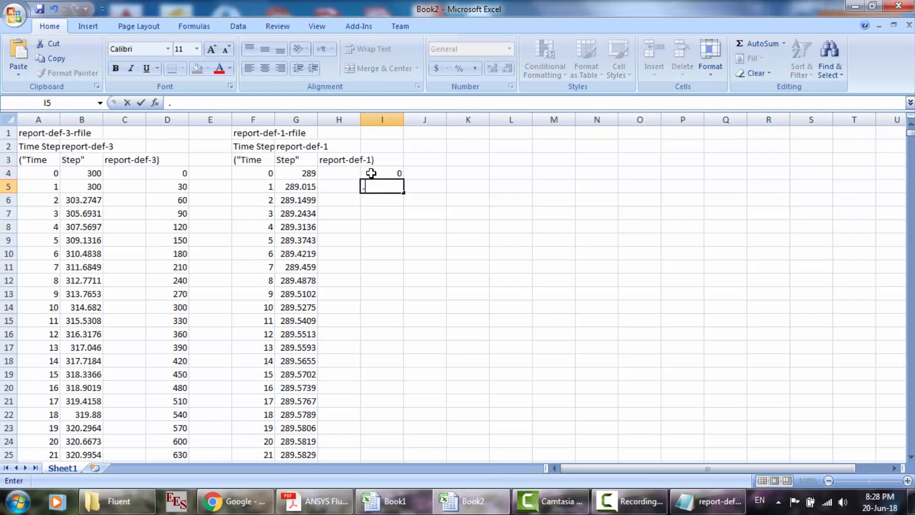
{"action": "type", "text": "5"}
{"action": "key", "text": "Return"}
{"action": "mouse_move", "coordinate": [386, 173]}
{"action": "left_mouse_down"}
{"action": "mouse_move", "coordinate": [417, 514]}
{"action": "mouse_move", "coordinate": [408, 427]}
{"action": "mouse_move", "coordinate": [406, 446]}
{"action": "left_mouse_up"}
- Copy the last report-def-1 temperature from cell G1165 into cell N7
{"action": "scroll", "coordinate": [423, 290], "scroll_direction": "up", "scroll_amount": 20}
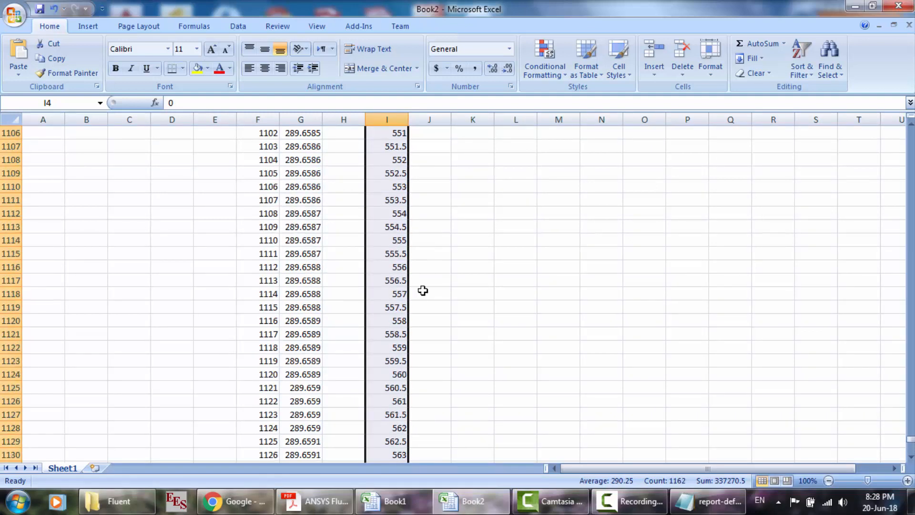
{"action": "scroll", "coordinate": [422, 290], "scroll_direction": "up", "scroll_amount": 5}
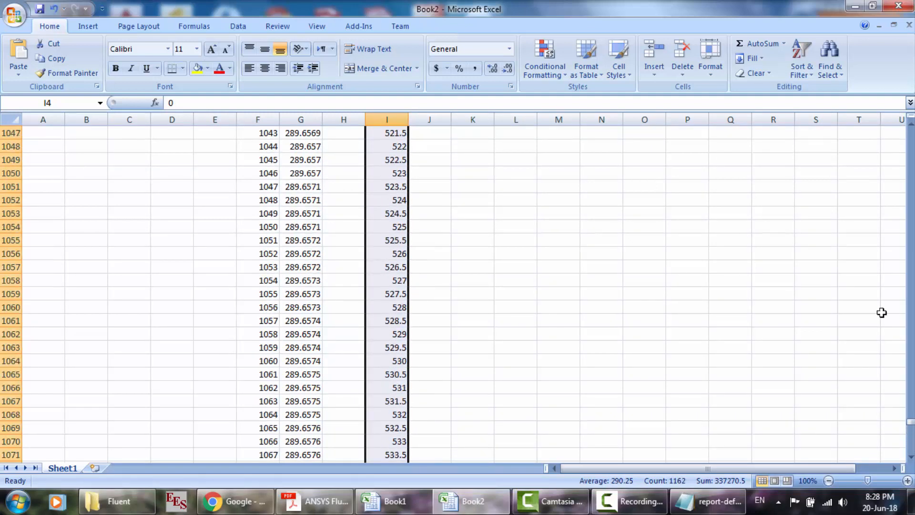
{"action": "left_click_drag", "start_coordinate": [911, 427], "coordinate": [910, 432]}
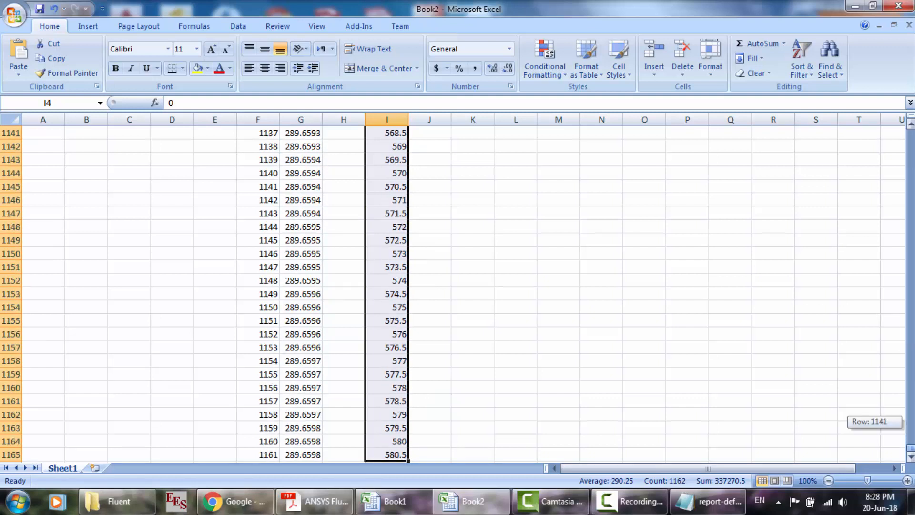
{"action": "left_click", "coordinate": [310, 454]}
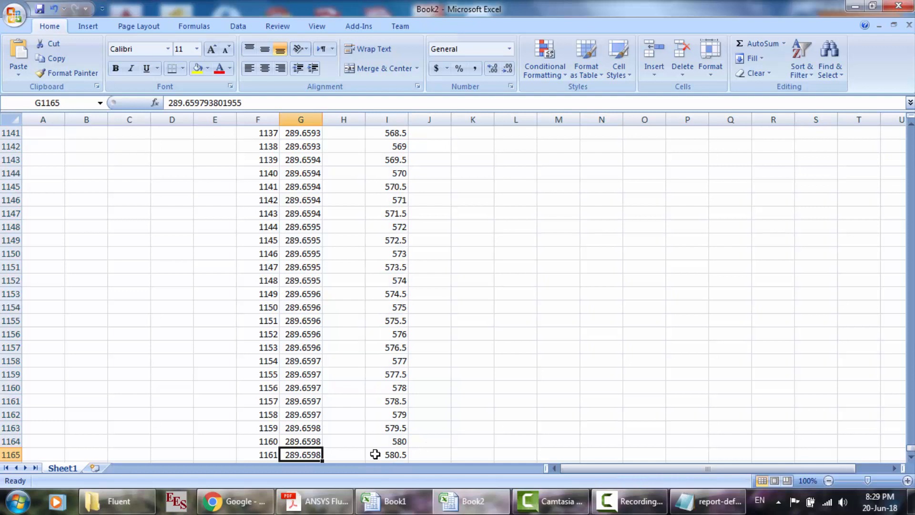
{"action": "key", "text": "ctrl+c"}
{"action": "left_click", "coordinate": [912, 321]}
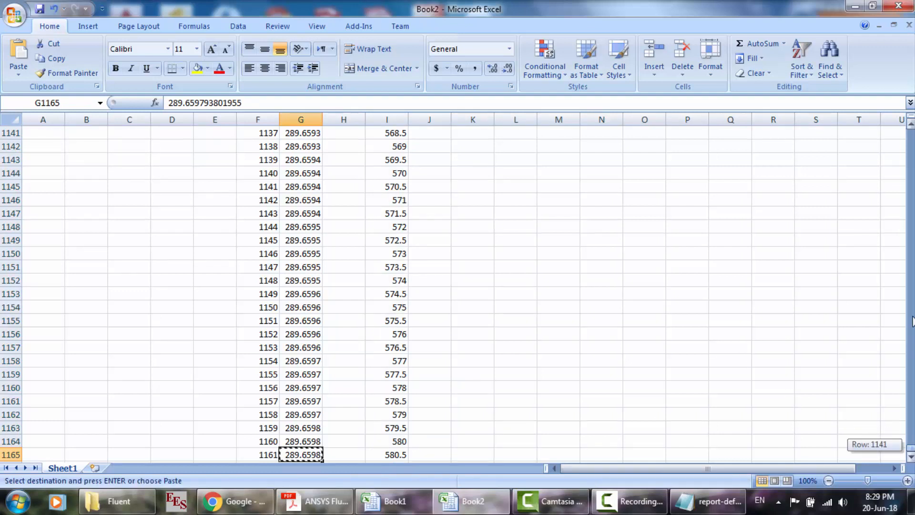
{"action": "left_click_drag", "start_coordinate": [912, 320], "coordinate": [912, 128]}
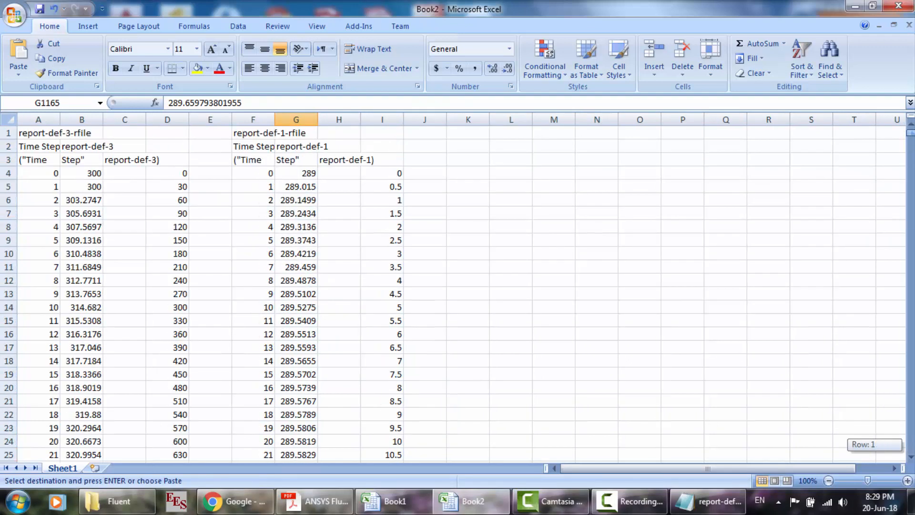
{"action": "left_click", "coordinate": [608, 216]}
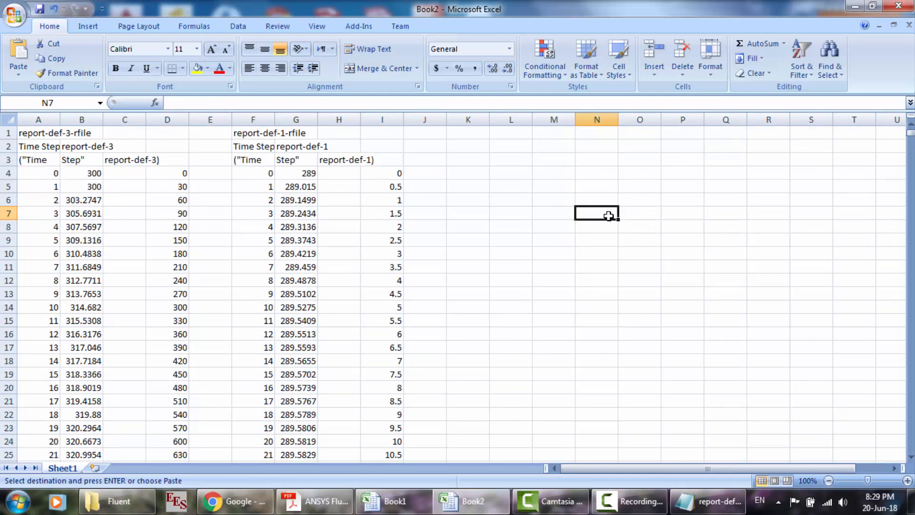
{"action": "key", "text": "ctrl+v"}
- Copy the report-def-3 temperature at time 570 from cell B23 into cell O7, next to the report-def-1 value
{"action": "scroll", "coordinate": [410, 222], "scroll_direction": "down", "scroll_amount": 1}
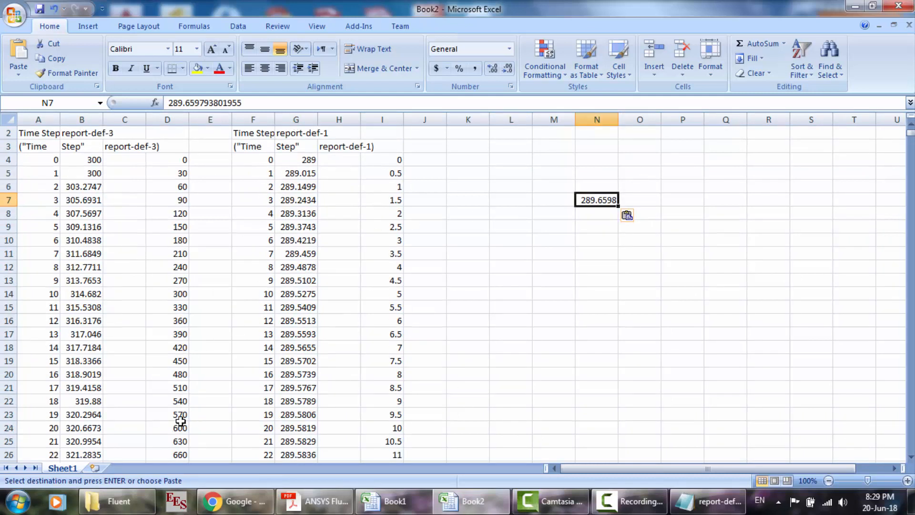
{"action": "left_click", "coordinate": [85, 415]}
{"action": "key", "text": "ctrl+c"}
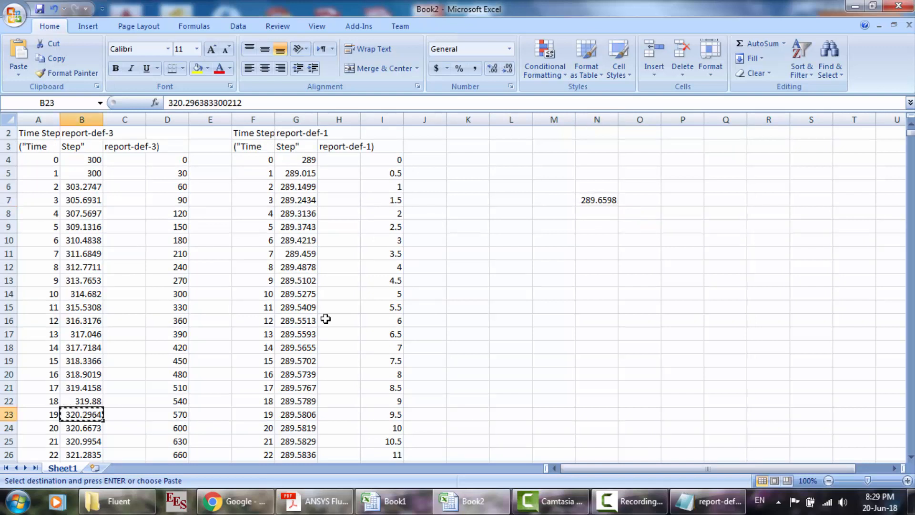
{"action": "left_click", "coordinate": [644, 197]}
{"action": "key", "text": "ctrl+v"}
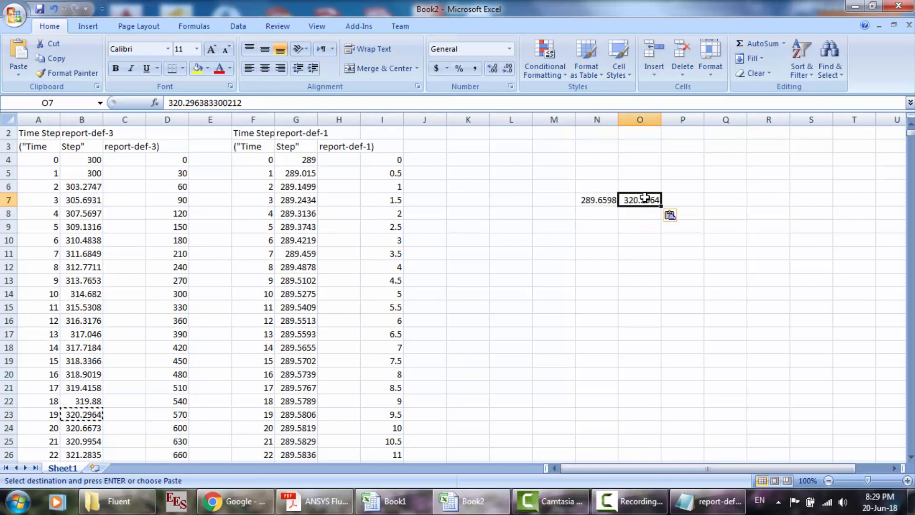
- Compare the temperatures in N7 and O7, and check the with-cooling and without-cooling curves in the Book1 chart
{"action": "left_click_drag", "start_coordinate": [582, 173], "coordinate": [654, 233]}
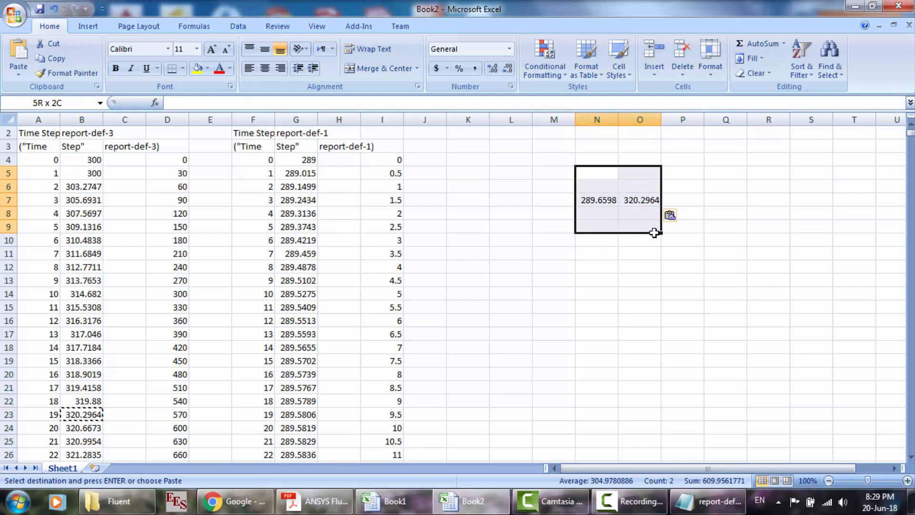
{"action": "left_click", "coordinate": [587, 188]}
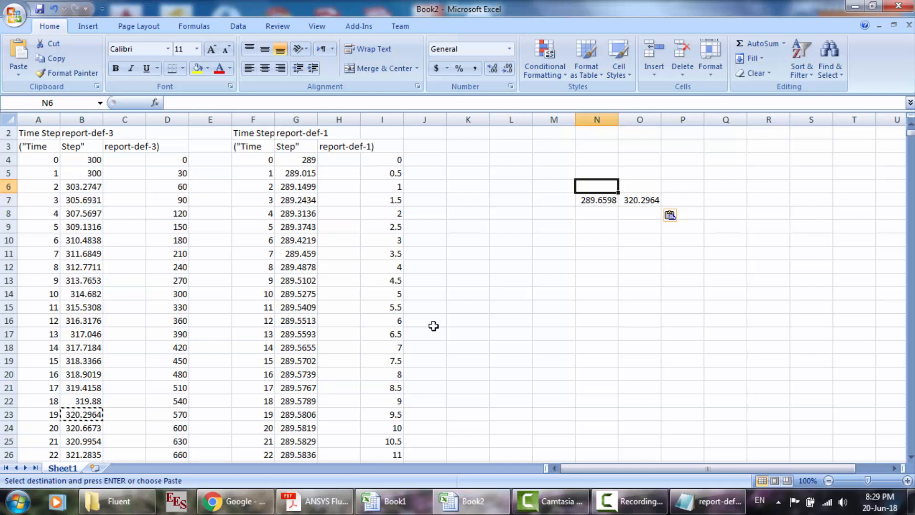
{"action": "left_click", "coordinate": [403, 507]}
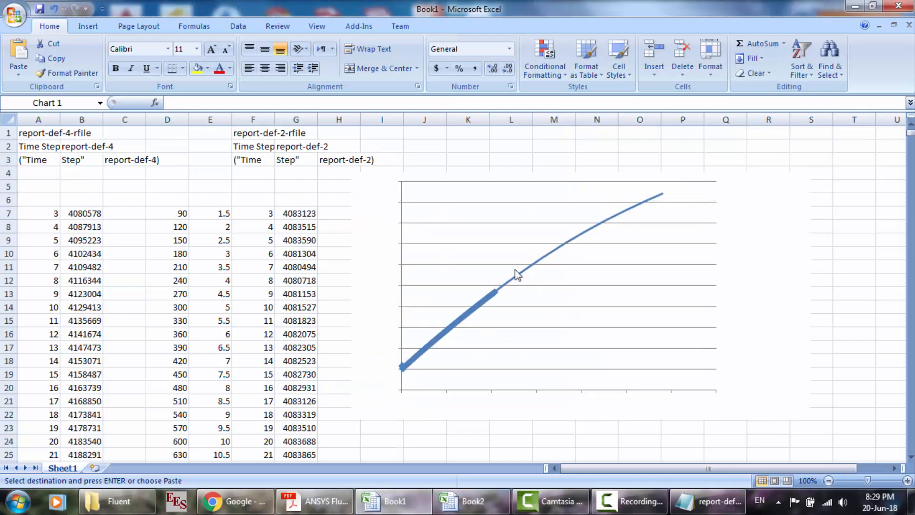
{"action": "left_click", "coordinate": [580, 276]}
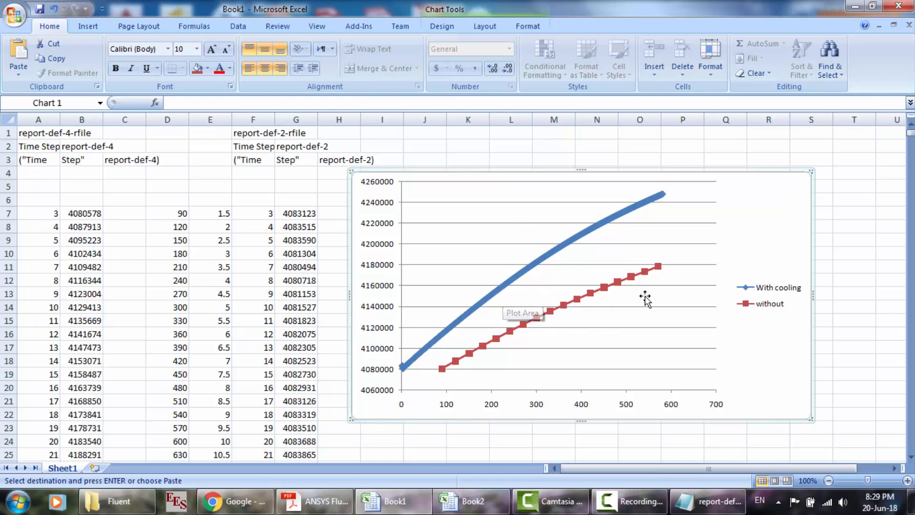
- Minimize Excel and close the report-def-1-rfile.out file and the FFF-17 Fluent folder
{"action": "left_click", "coordinate": [854, 5]}
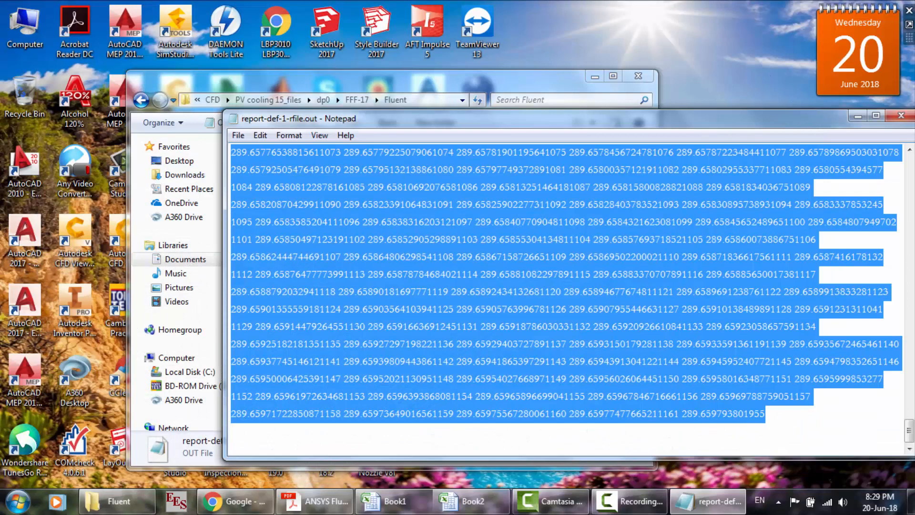
{"action": "left_click", "coordinate": [901, 115]}
{"action": "left_click", "coordinate": [637, 79]}
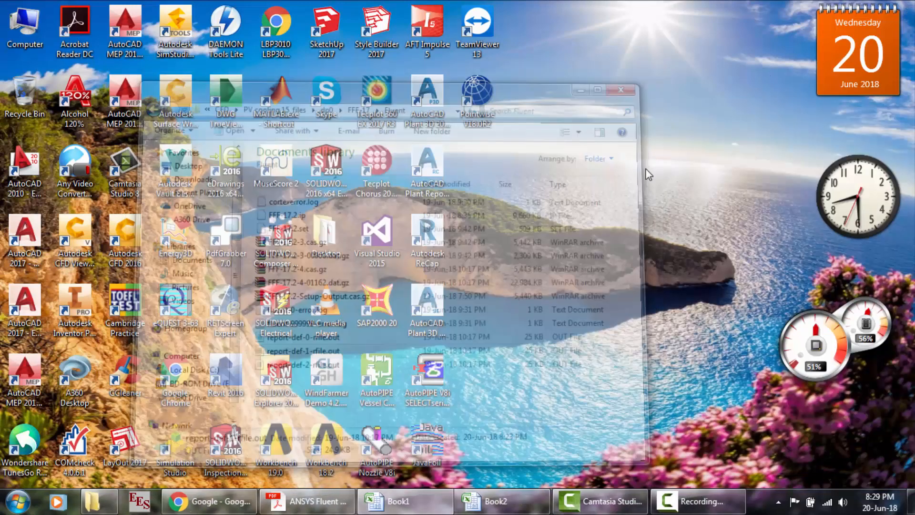
- Start ANSYS Workbench 18.2 and open the geometry of the Tesla ECM module system in the PV cooling 15 project
{"action": "double_click", "coordinate": [327, 459]}
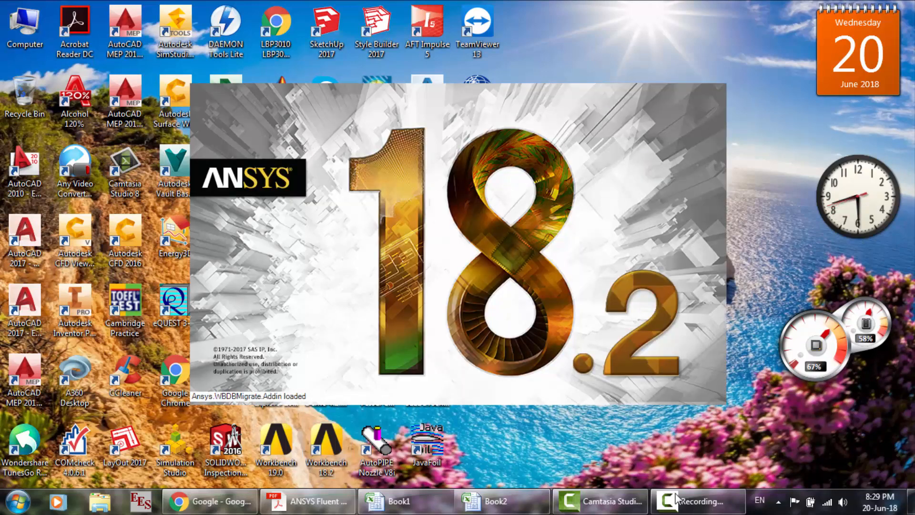
{"action": "left_click", "coordinate": [682, 509]}
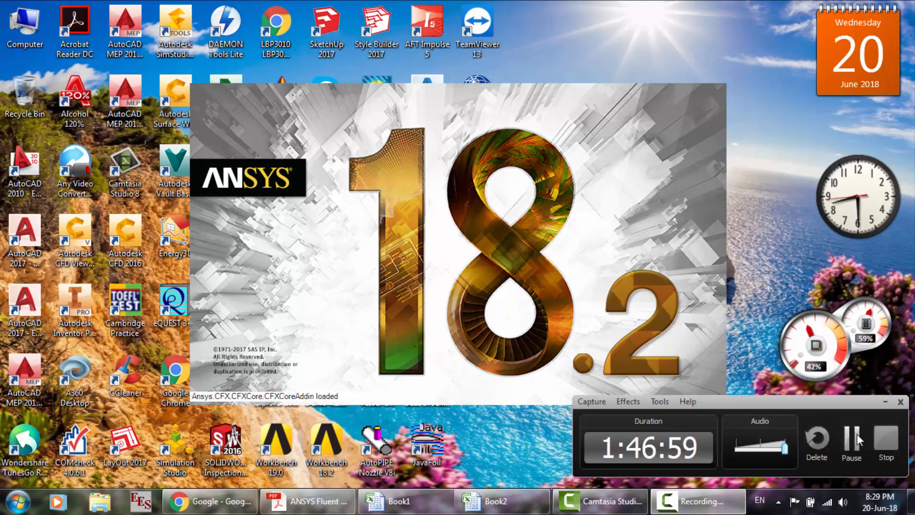
{"action": "left_click", "coordinate": [857, 434]}
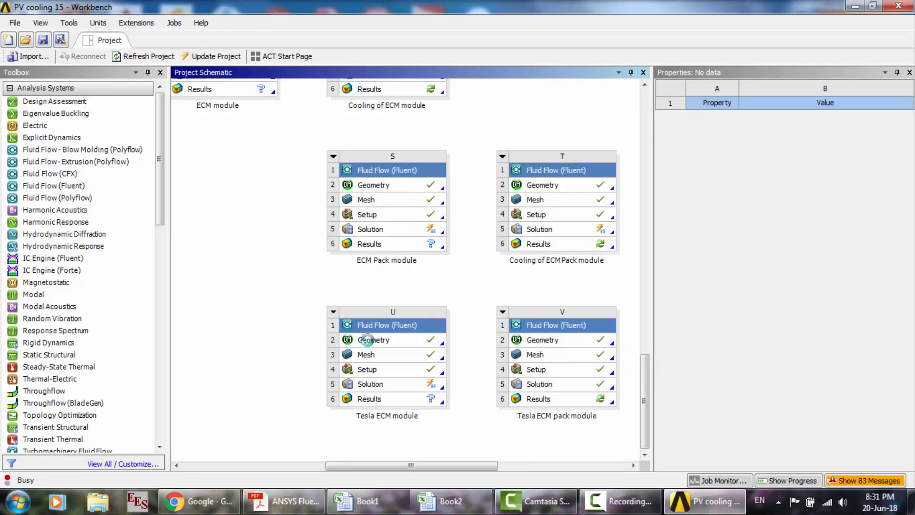
{"action": "double_click", "coordinate": [367, 339]}
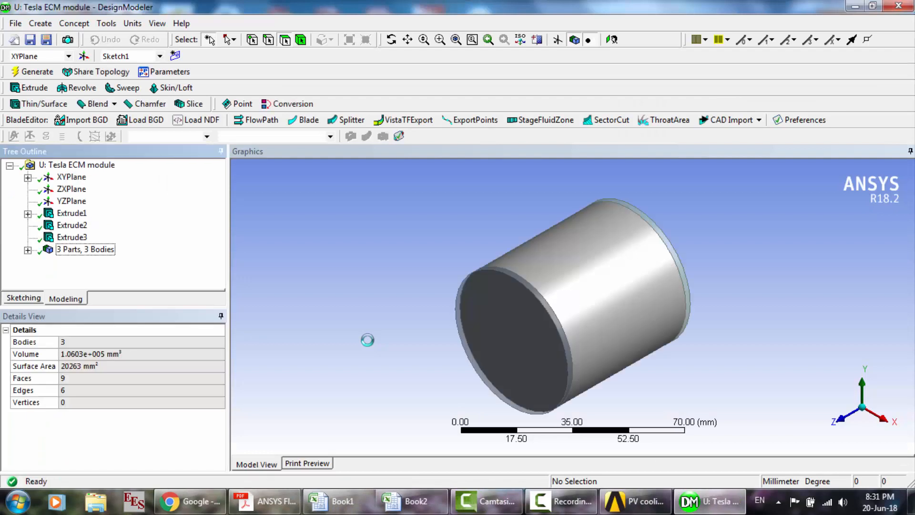
- Examine the cylinder's Extrude1 with its Sketch1, and the Extrude2 and Extrude3 end plates, including their dimensions and operations
{"action": "left_click", "coordinate": [391, 40]}
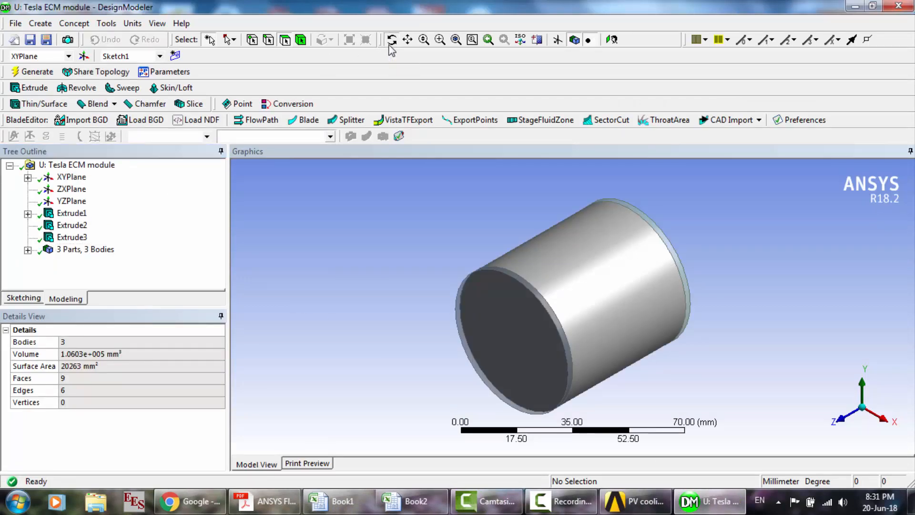
{"action": "left_click_drag", "start_coordinate": [536, 241], "coordinate": [429, 263]}
{"action": "left_click", "coordinate": [69, 214]}
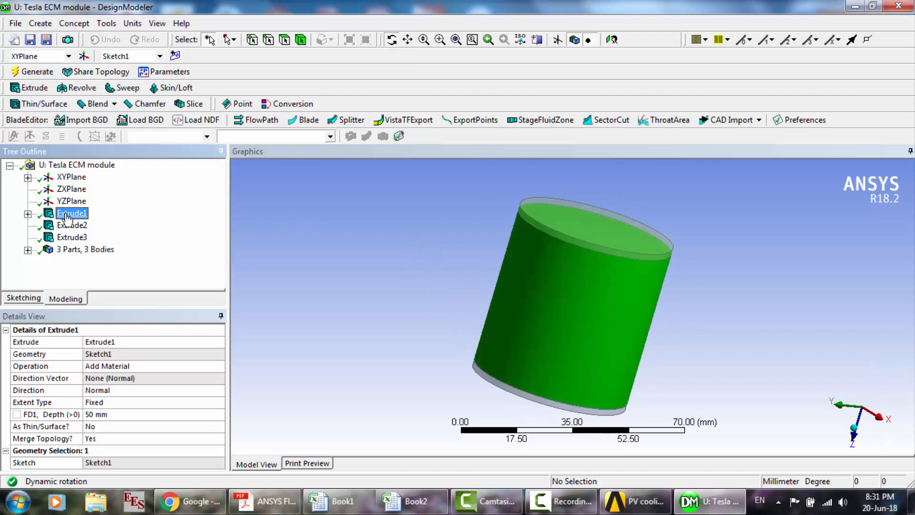
{"action": "left_click", "coordinate": [28, 214]}
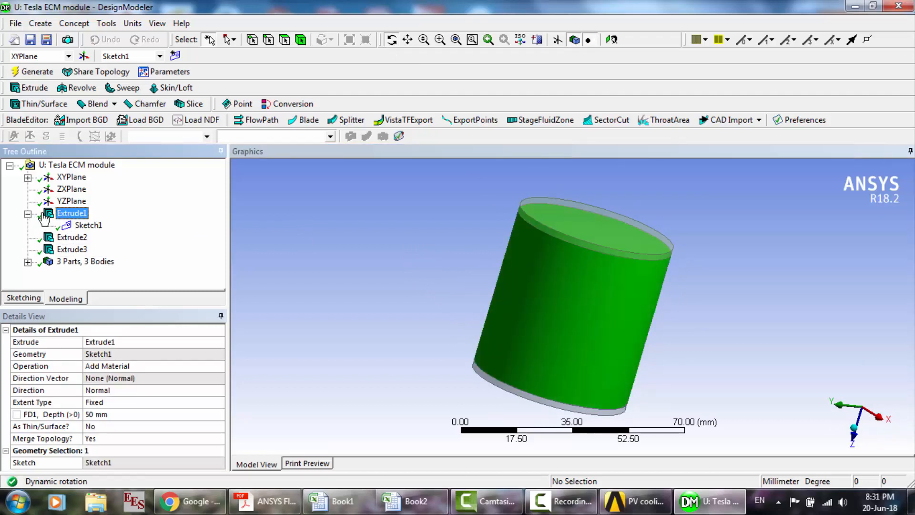
{"action": "left_click", "coordinate": [85, 226]}
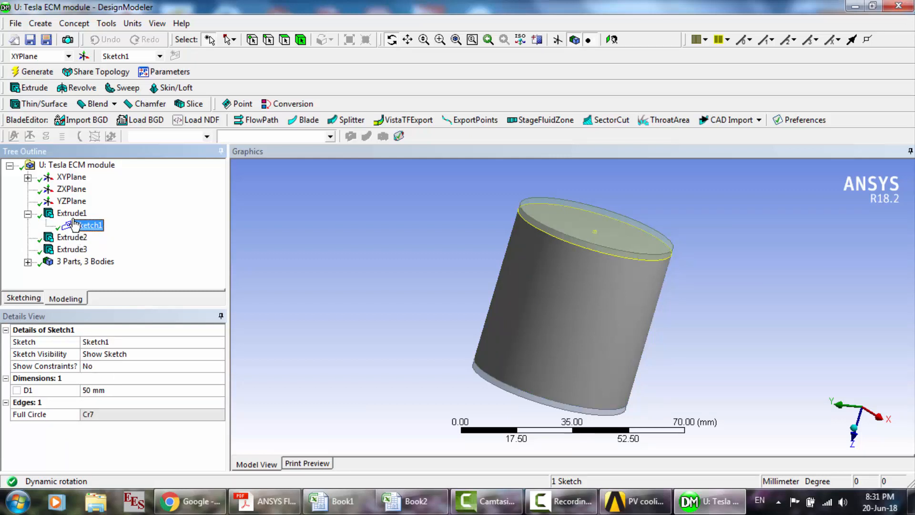
{"action": "left_click", "coordinate": [71, 237]}
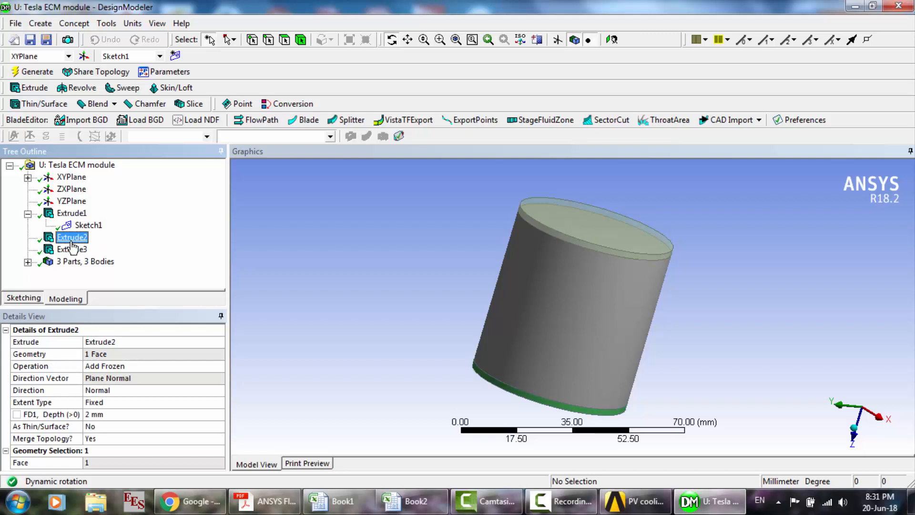
{"action": "left_click", "coordinate": [72, 250]}
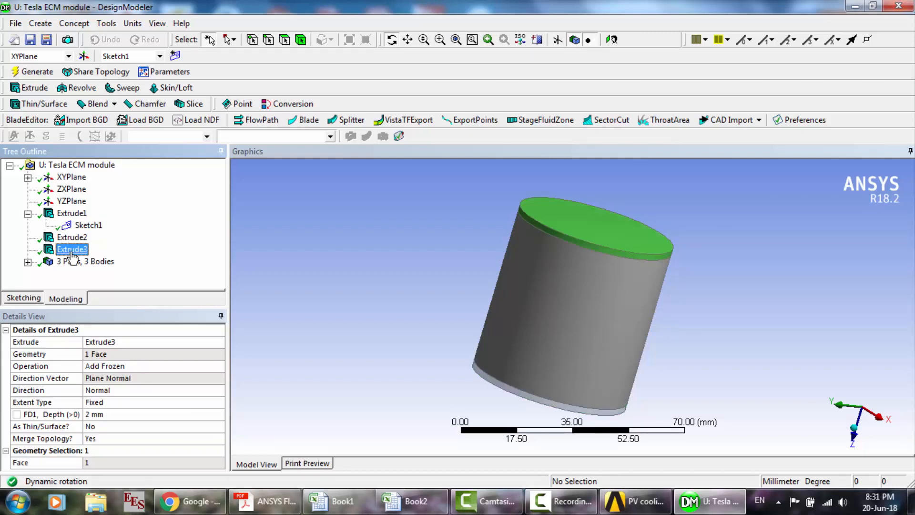
- Expand the parts and bodies list and inspect each of the three solid bodies of the Tesla ECM module
{"action": "left_click", "coordinate": [28, 262]}
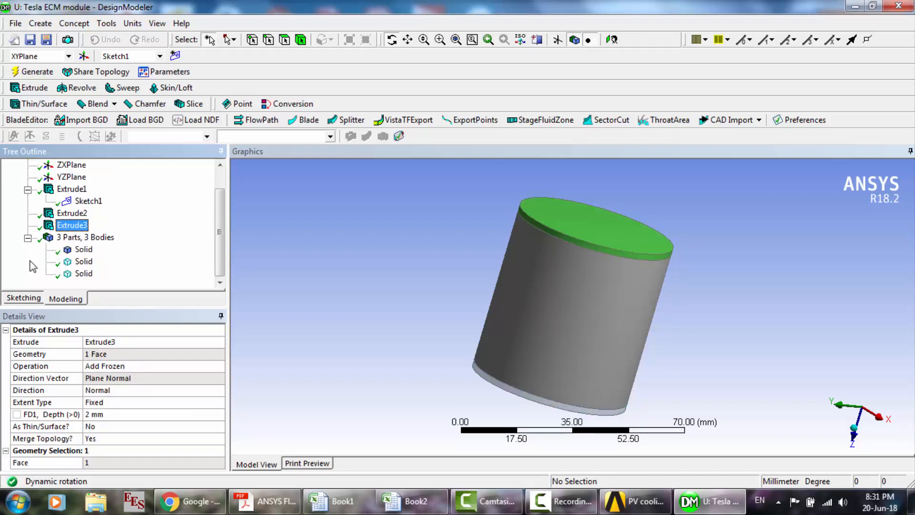
{"action": "left_click", "coordinate": [84, 251]}
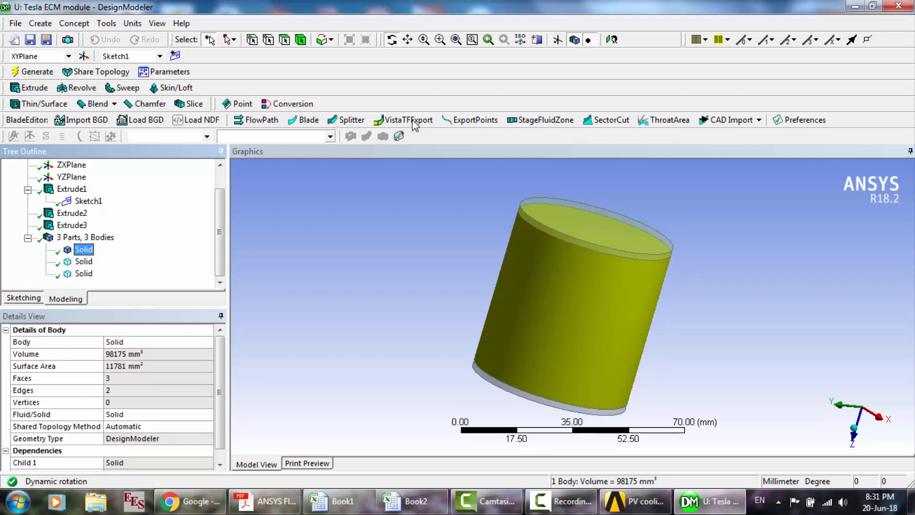
{"action": "left_click_drag", "start_coordinate": [564, 306], "coordinate": [588, 298]}
{"action": "left_click", "coordinate": [84, 262]}
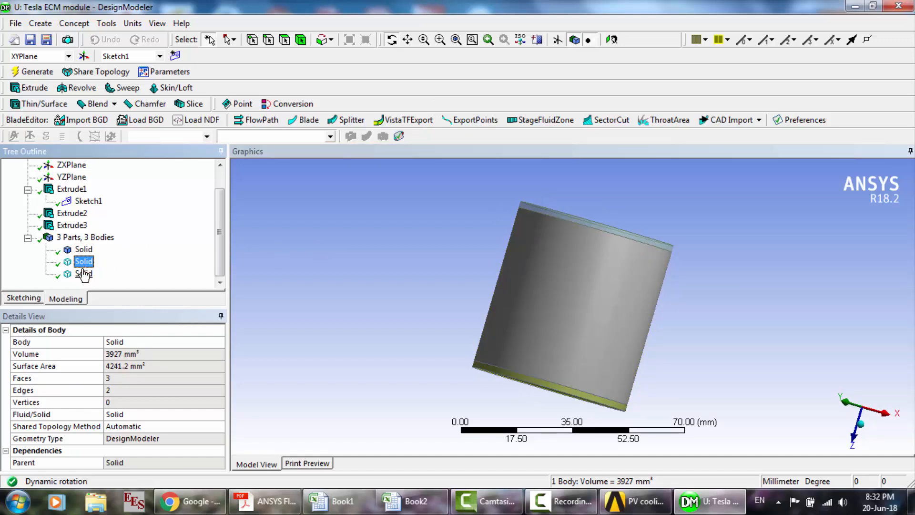
{"action": "left_click", "coordinate": [84, 274]}
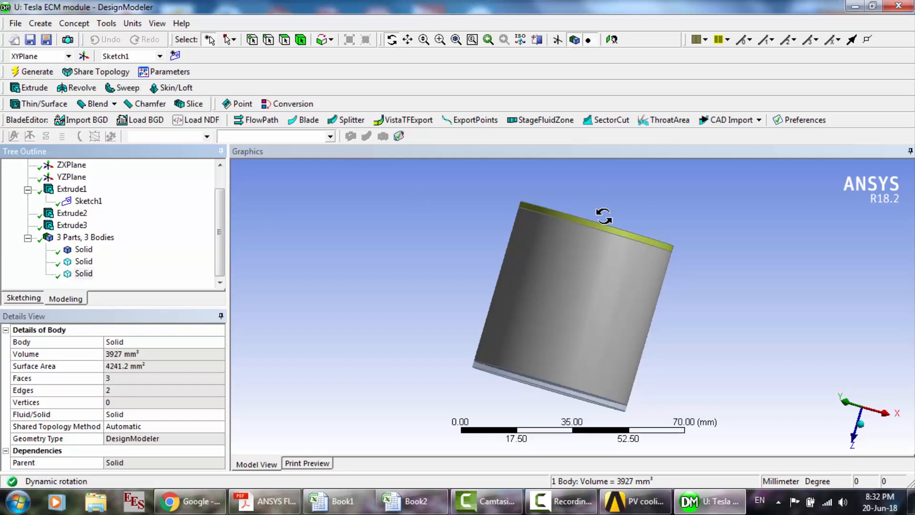
- Recheck which end plate of the cylinder Extrude2 and Extrude3 each create, along with their extrusion details
{"action": "left_click_drag", "start_coordinate": [603, 210], "coordinate": [561, 224]}
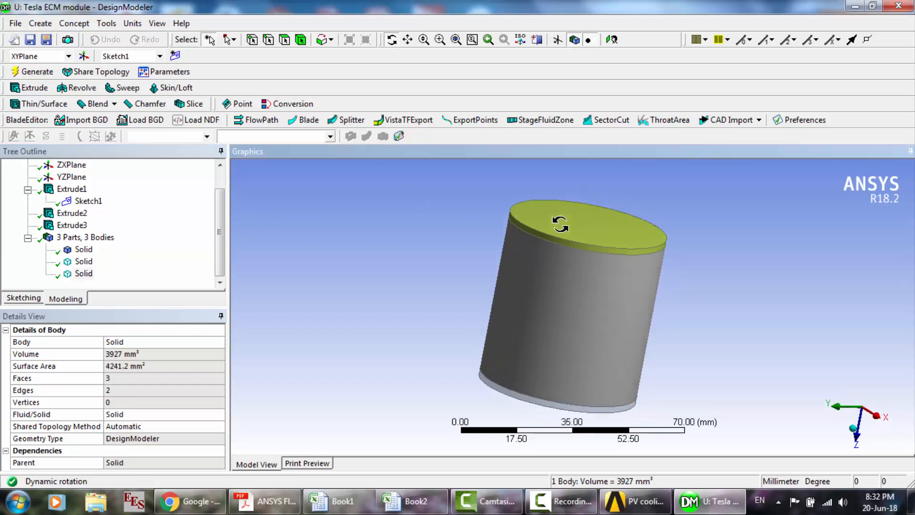
{"action": "left_click", "coordinate": [72, 214]}
{"action": "key", "text": "Up"}
{"action": "key", "text": "Up"}
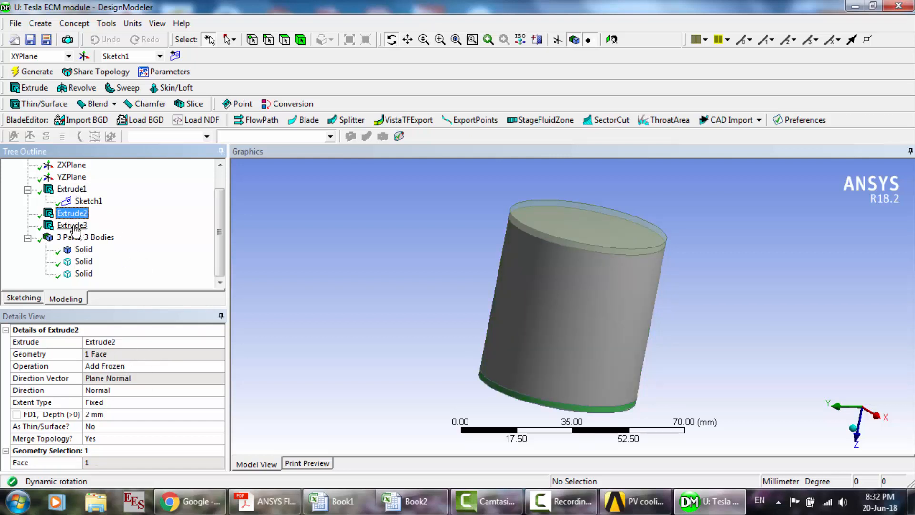
{"action": "left_click", "coordinate": [74, 227]}
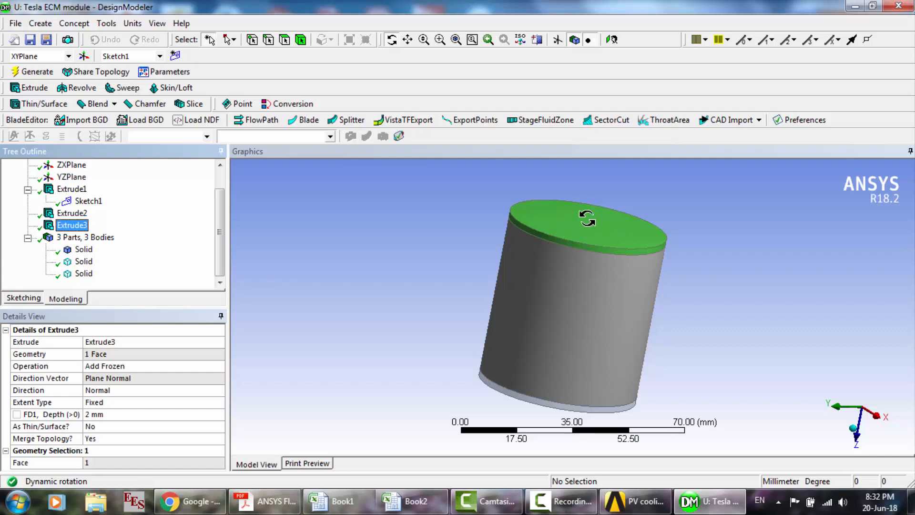
{"action": "left_click", "coordinate": [544, 229]}
{"action": "left_click_drag", "start_coordinate": [544, 230], "coordinate": [541, 205]}
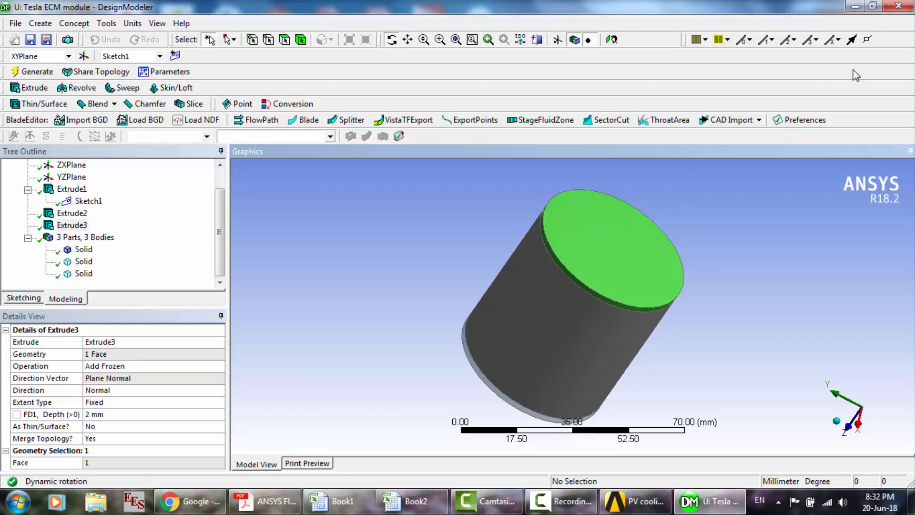
- Close the geometry editor and open the mesh of the Tesla ECM module system
{"action": "left_click", "coordinate": [897, 7]}
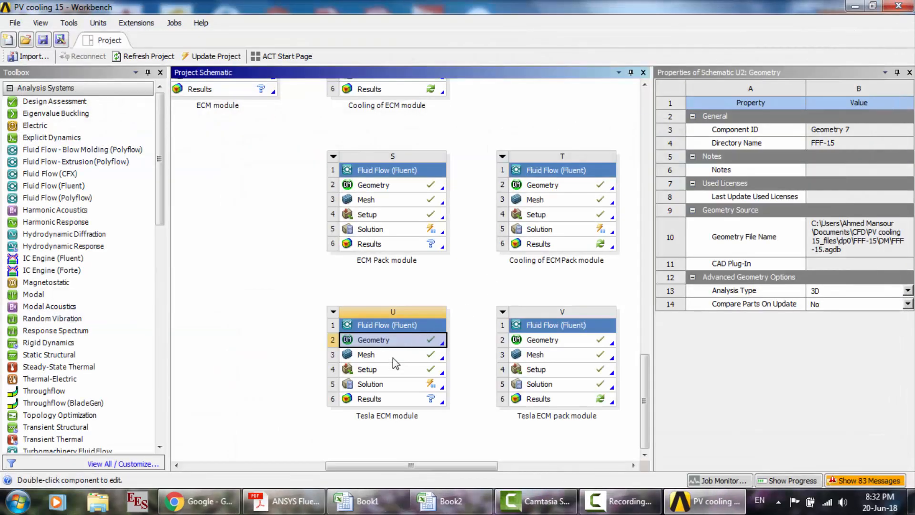
{"action": "double_click", "coordinate": [393, 359]}
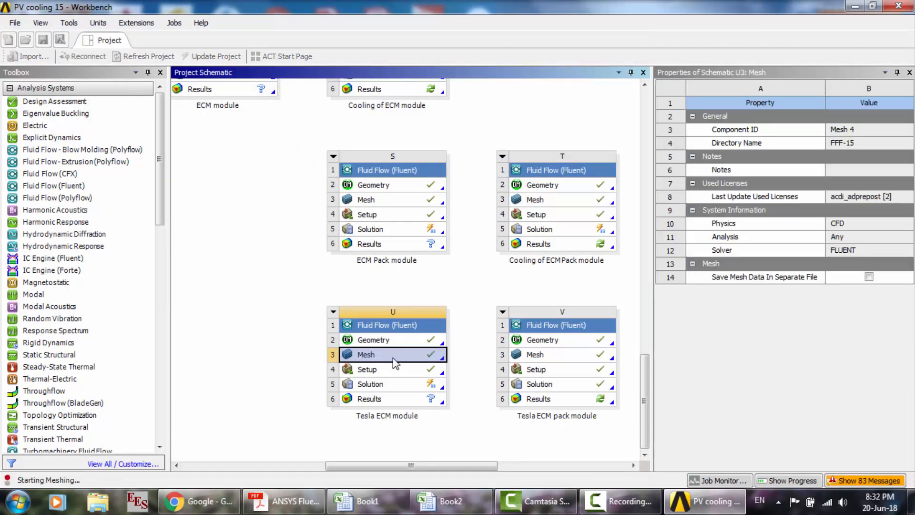
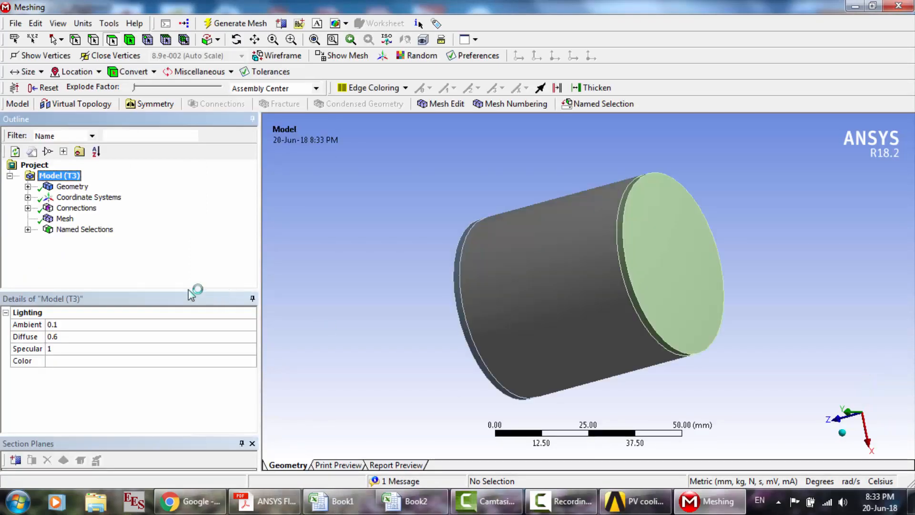
- Inspect the three solid bodies under the model's geometry and display the generated mesh with its settings
{"action": "left_click", "coordinate": [28, 187]}
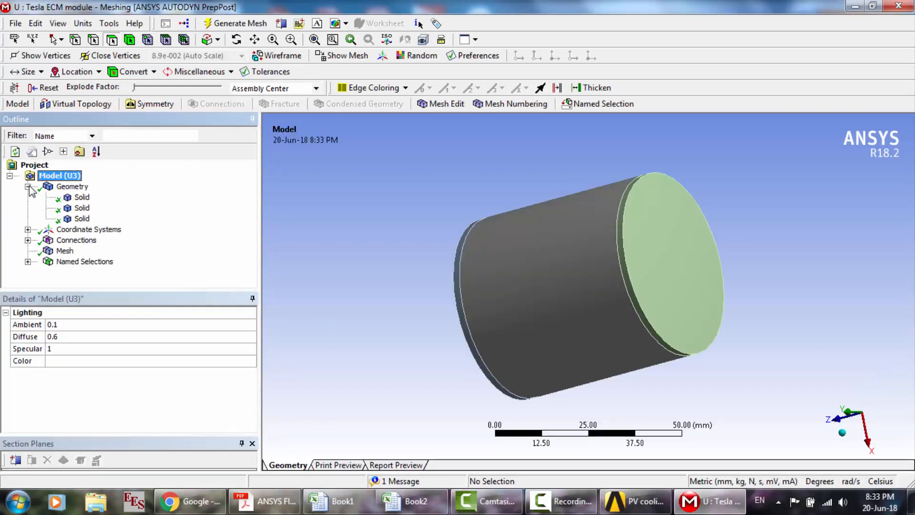
{"action": "left_click", "coordinate": [81, 198]}
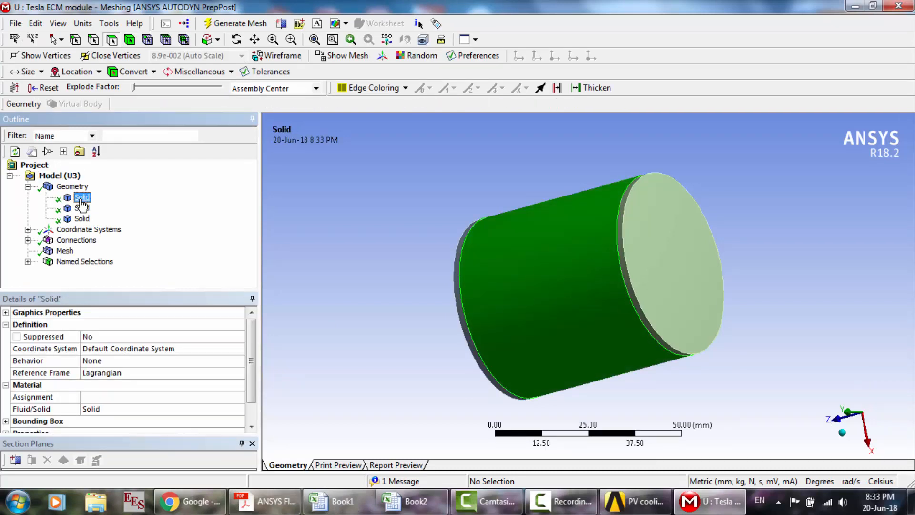
{"action": "key", "text": "Down"}
{"action": "key", "text": "Down"}
{"action": "left_click", "coordinate": [29, 187]}
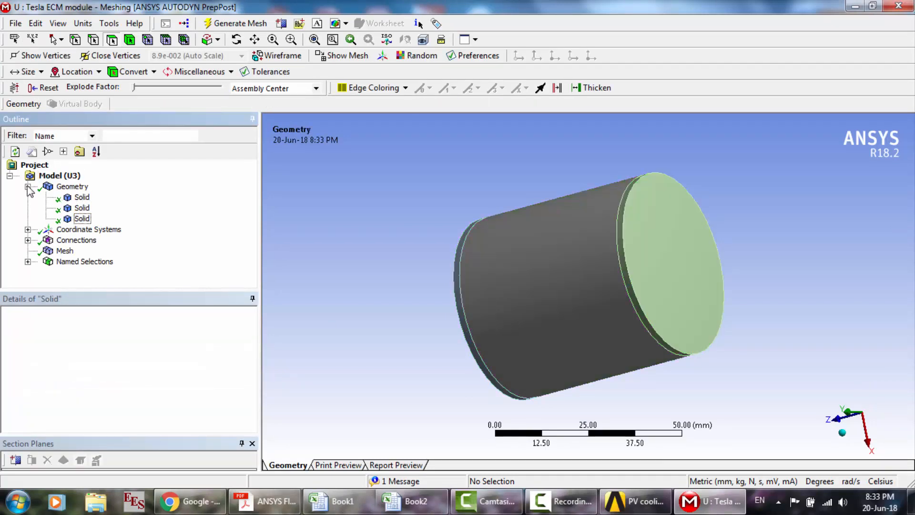
{"action": "left_click", "coordinate": [60, 219]}
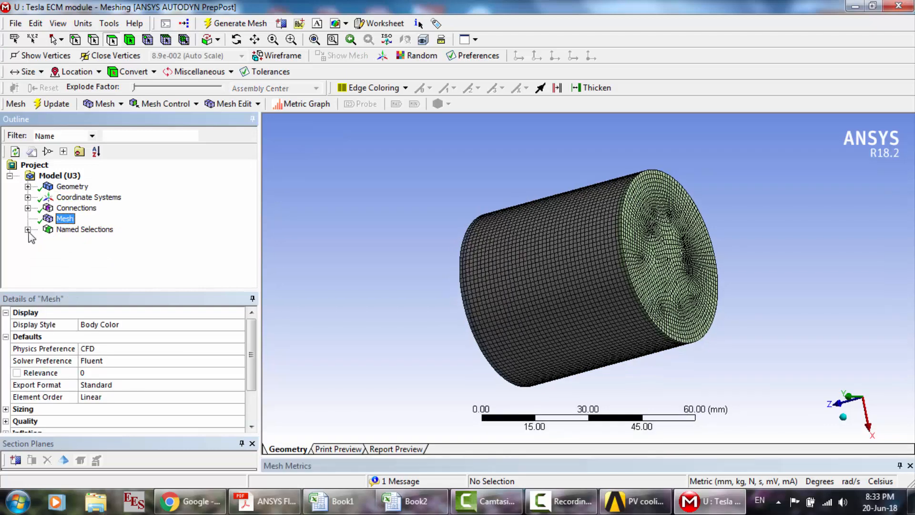
- Expand the named selections and inspect Cell, tab_nzone, tab_pzone, tab_n and tab_p one after another
{"action": "left_click", "coordinate": [28, 230]}
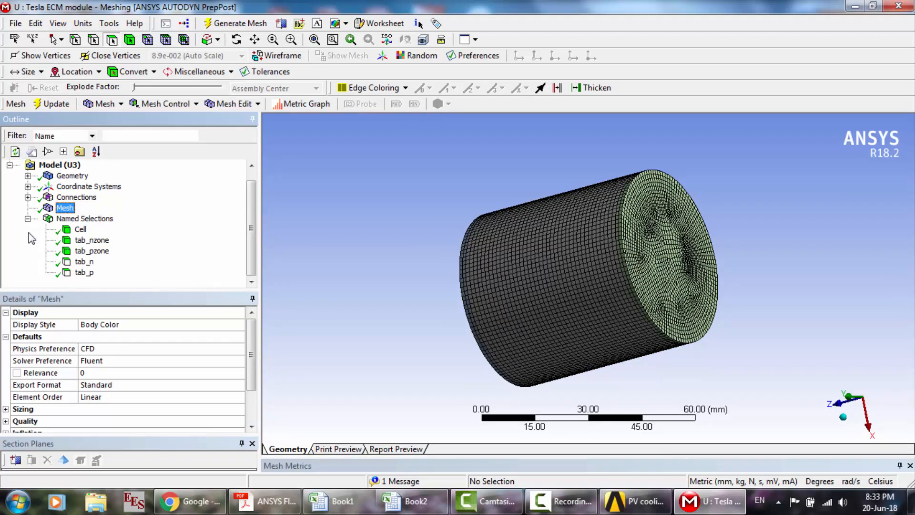
{"action": "left_click", "coordinate": [80, 230]}
{"action": "key", "text": "Down"}
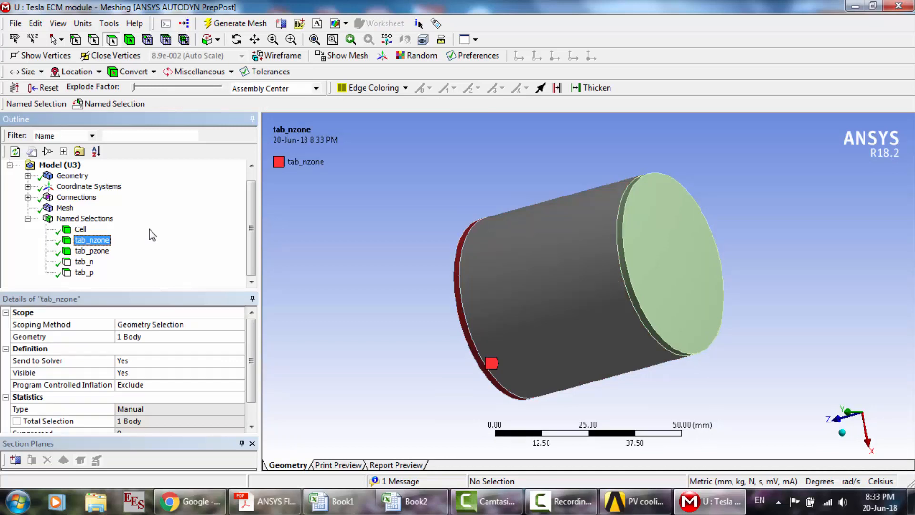
{"action": "key", "text": "Down"}
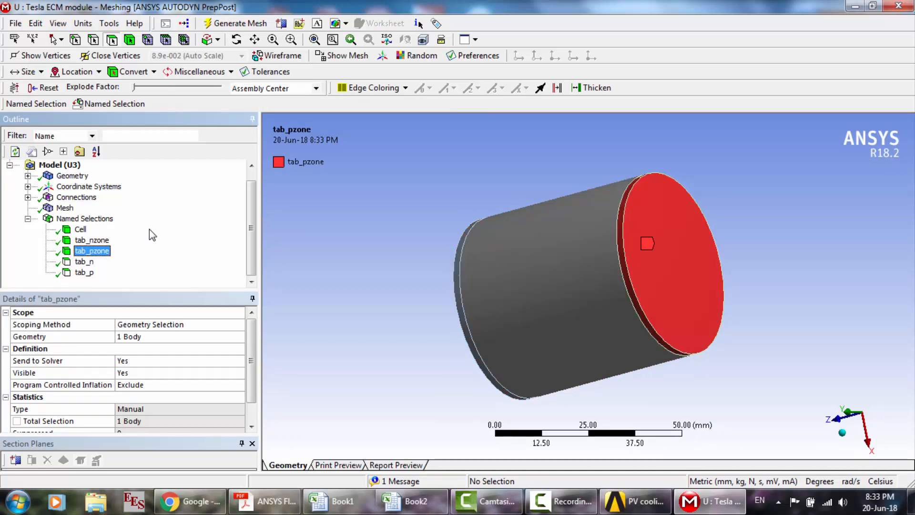
{"action": "key", "text": "Down"}
{"action": "key", "text": "Down"}
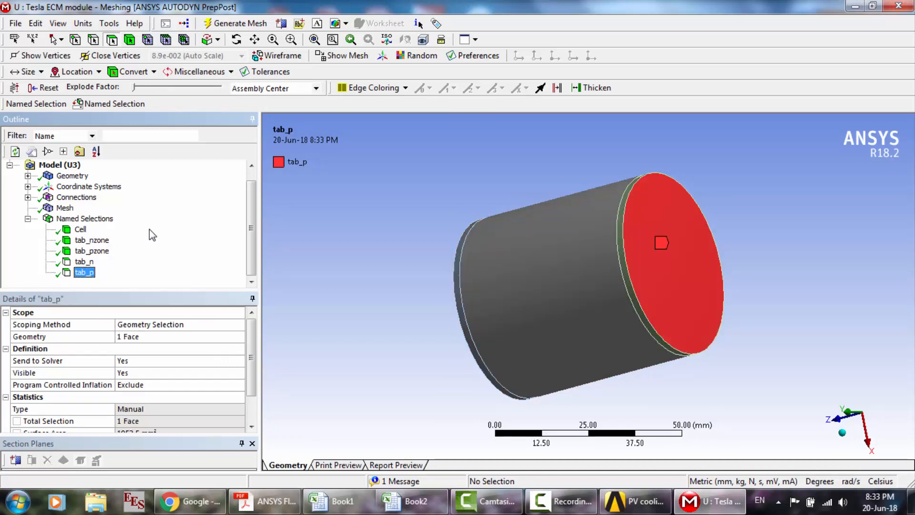
- Close the meshing editor and open the Tesla ECM module's setup in Fluent with double precision and 3 parallel processes
{"action": "left_click", "coordinate": [889, 6]}
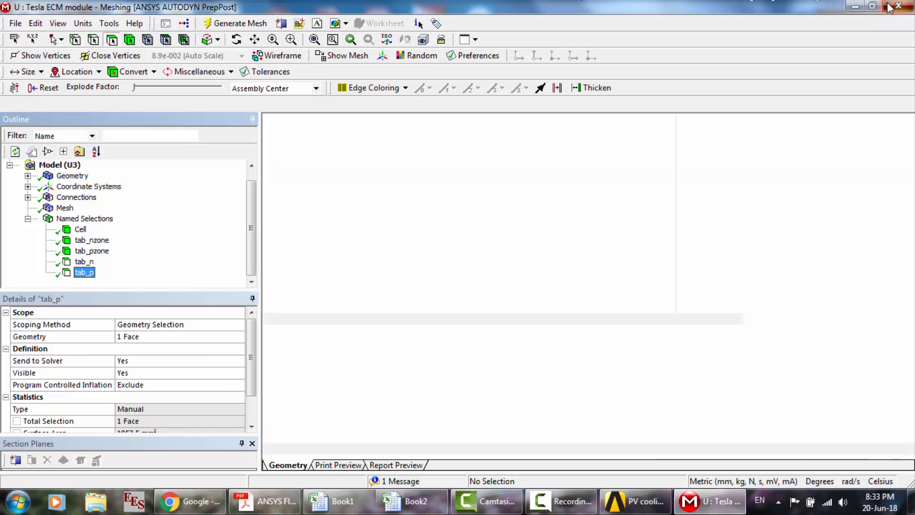
{"action": "double_click", "coordinate": [399, 369]}
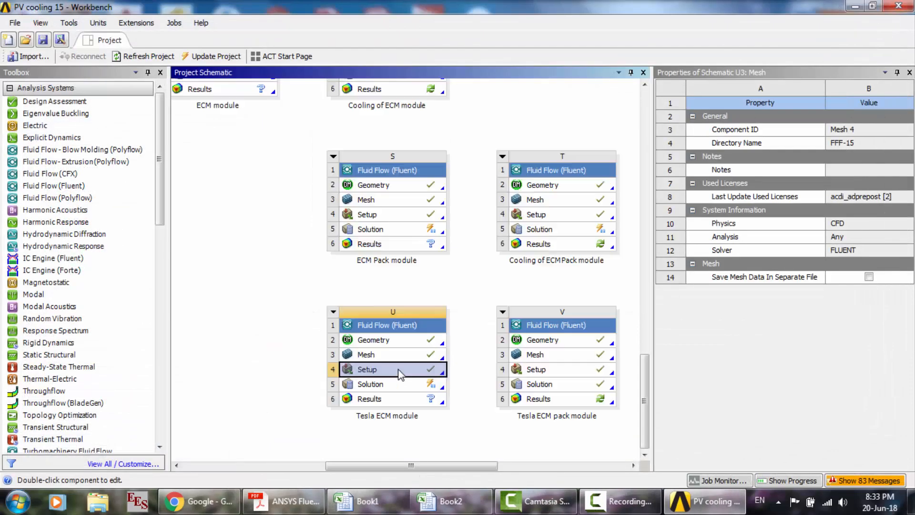
{"action": "left_click", "coordinate": [472, 301]}
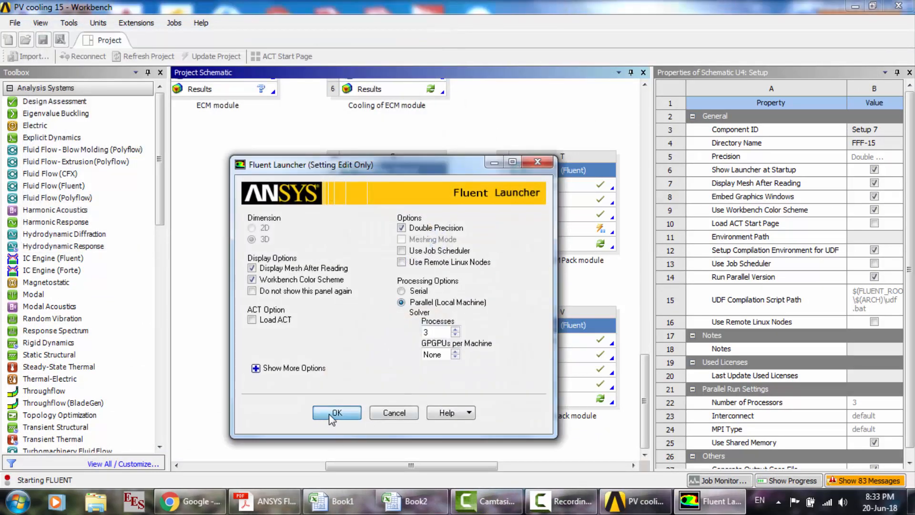
{"action": "left_click", "coordinate": [330, 419]}
{"action": "left_click", "coordinate": [615, 504]}
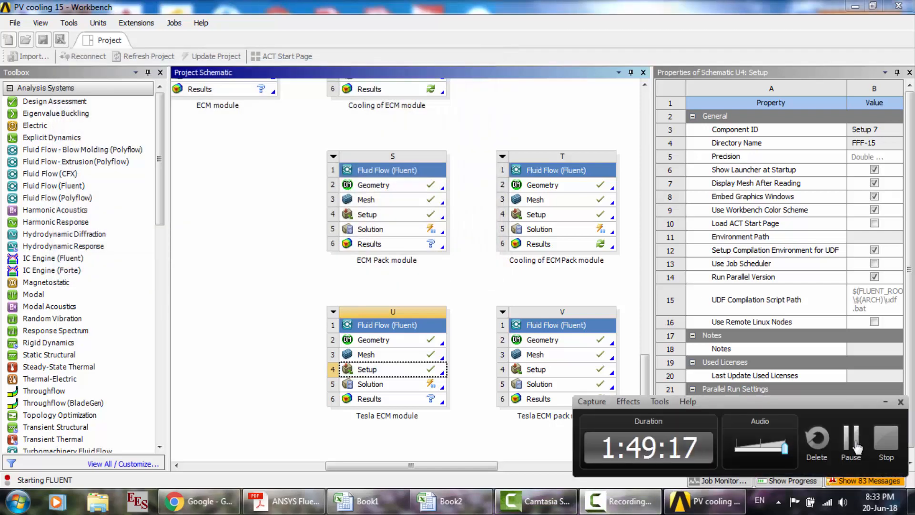
{"action": "left_click", "coordinate": [854, 439]}
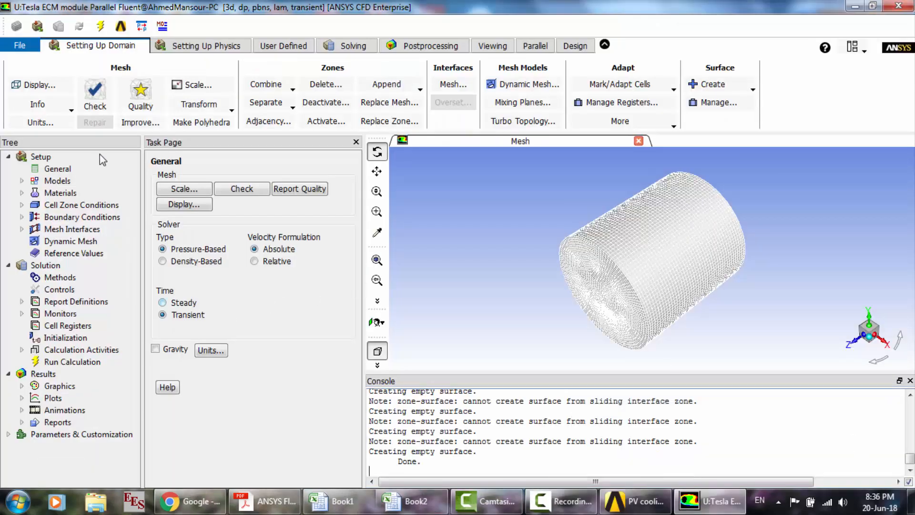
- Open the MSMD Battery Model and review its model options, equivalent circuit parameters and conductive zones
{"action": "double_click", "coordinate": [60, 182]}
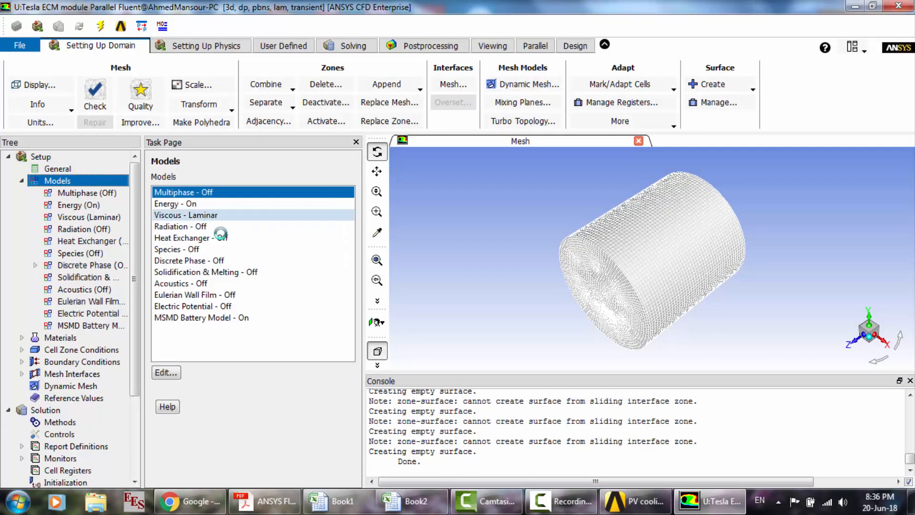
{"action": "left_click", "coordinate": [220, 318]}
{"action": "double_click", "coordinate": [219, 318]}
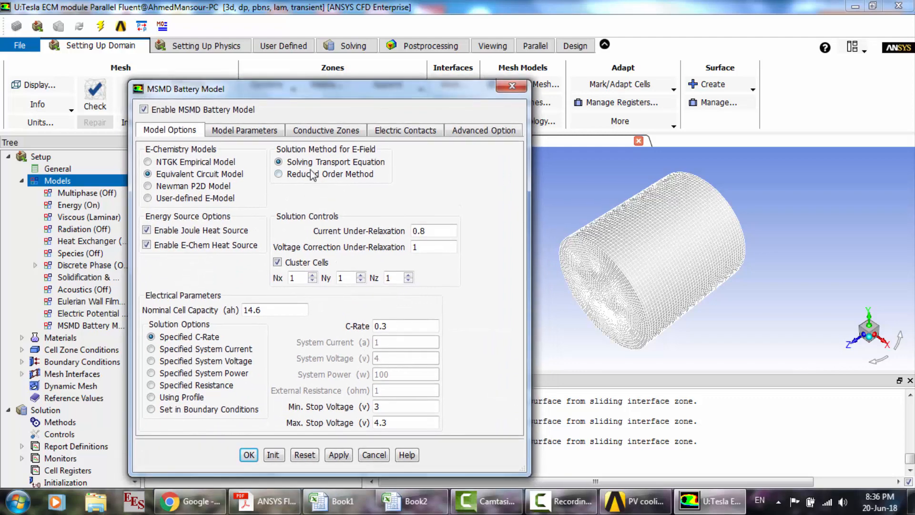
{"action": "left_click", "coordinate": [243, 132]}
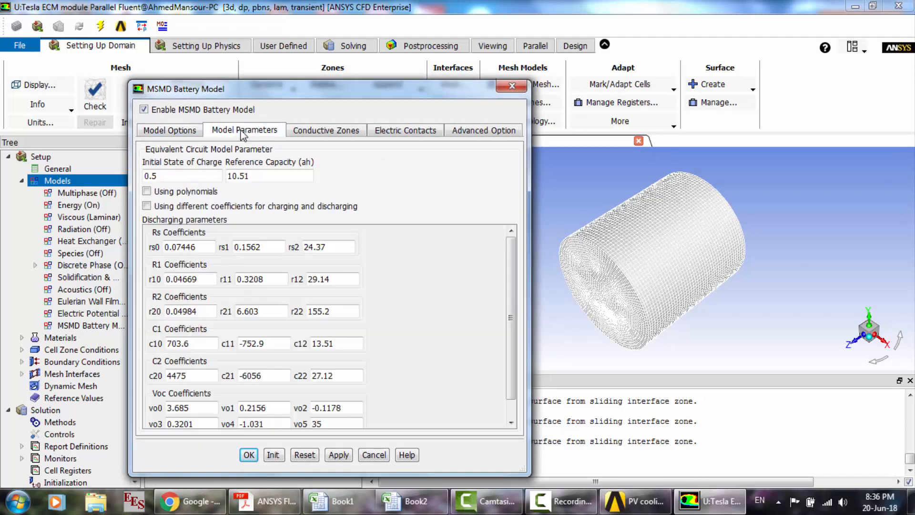
{"action": "left_click", "coordinate": [330, 131]}
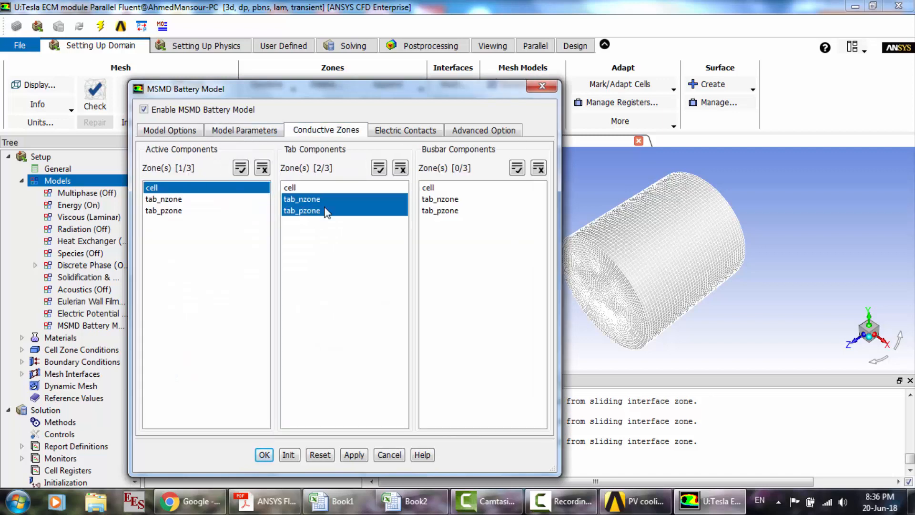
- Review the battery model's electric contacts and print the battery system connection information, then accept the model settings
{"action": "left_click", "coordinate": [415, 132]}
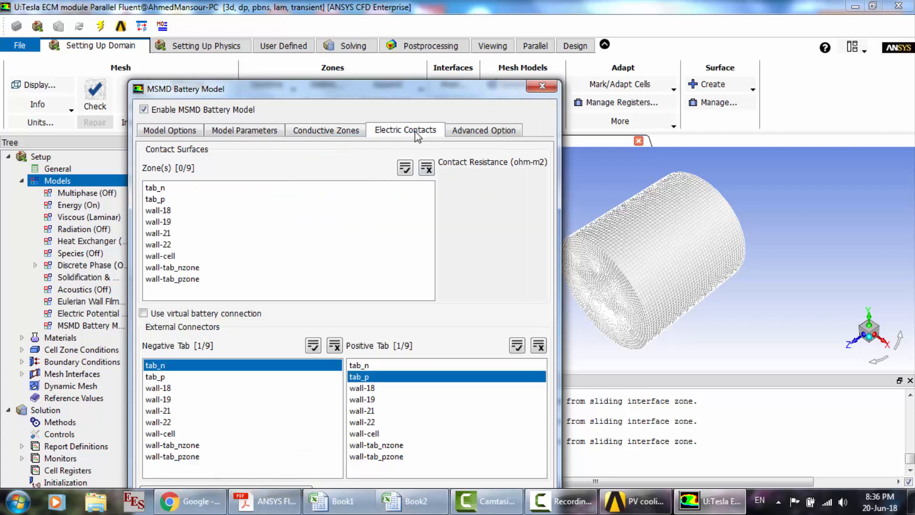
{"action": "left_click_drag", "start_coordinate": [395, 93], "coordinate": [380, 45]}
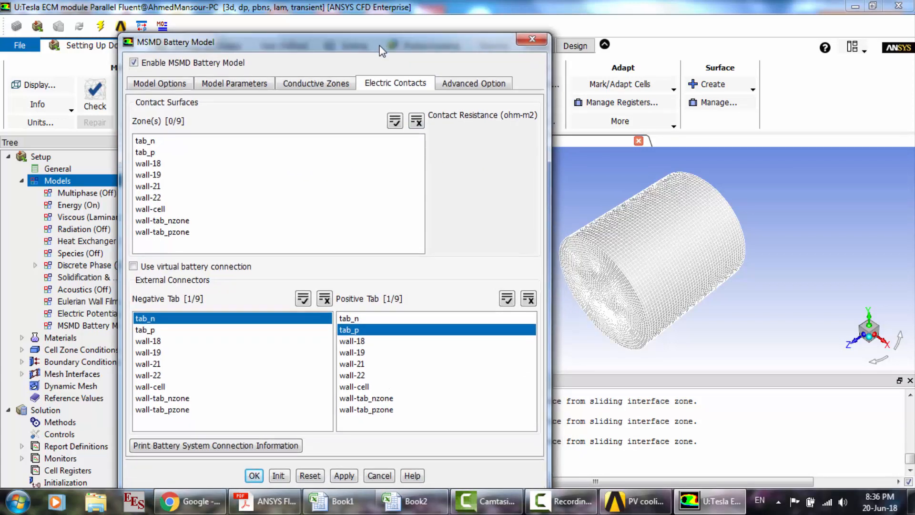
{"action": "left_click", "coordinate": [241, 446]}
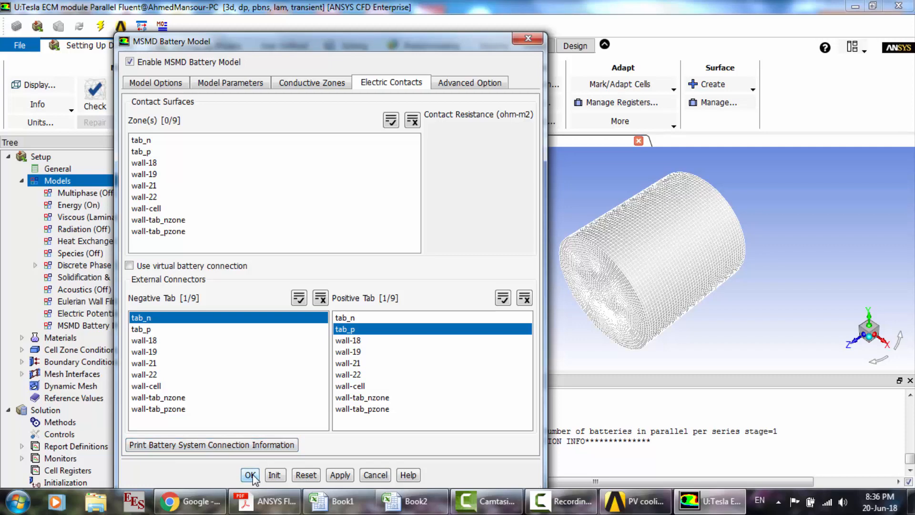
{"action": "left_click", "coordinate": [251, 476]}
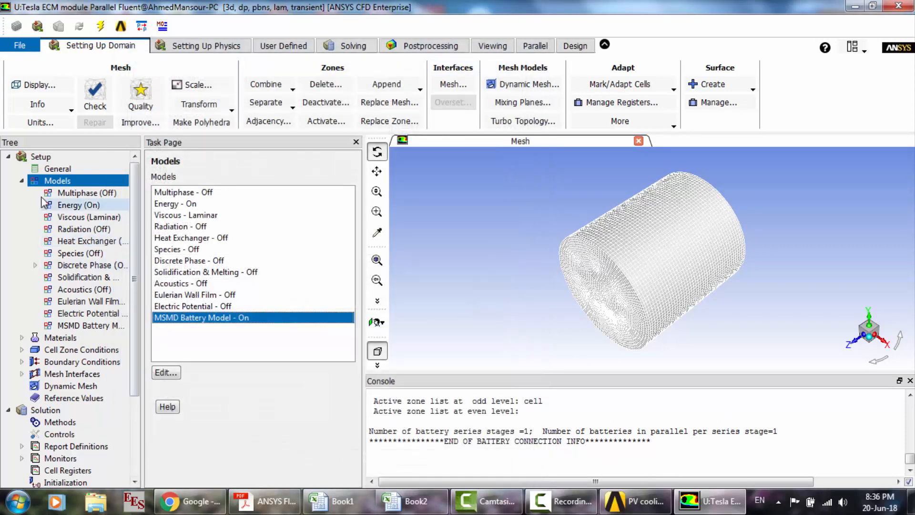
- Review the materials list and the cell zone conditions, checking the materials assigned to the cell and tab_pzone zones
{"action": "left_click", "coordinate": [21, 180]}
{"action": "double_click", "coordinate": [69, 195]}
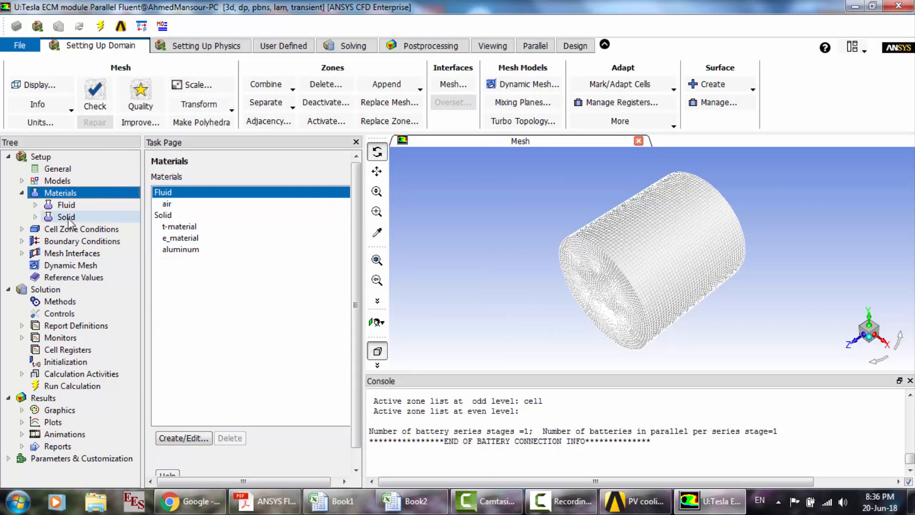
{"action": "double_click", "coordinate": [63, 232]}
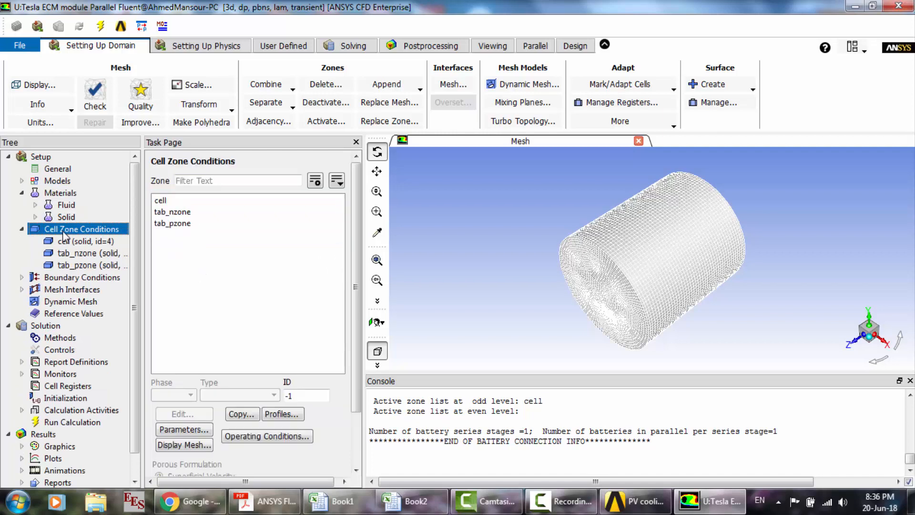
{"action": "left_click", "coordinate": [168, 202]}
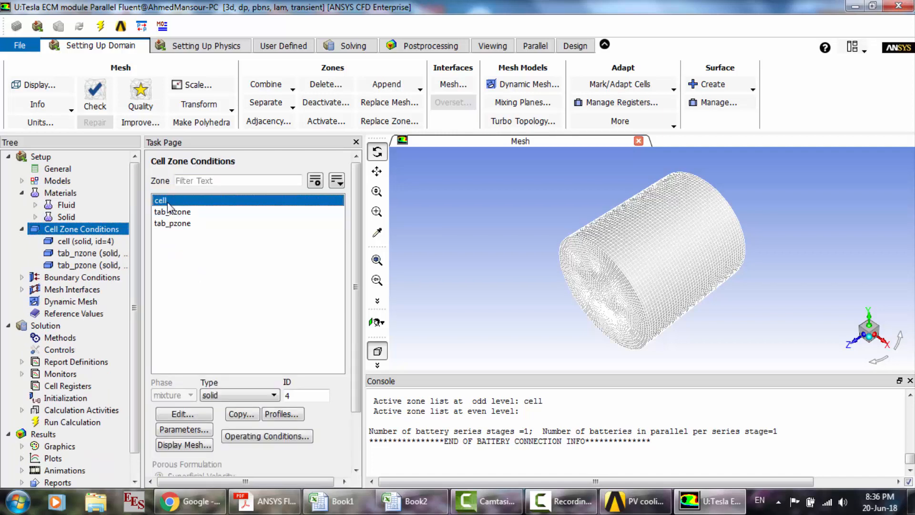
{"action": "double_click", "coordinate": [168, 203]}
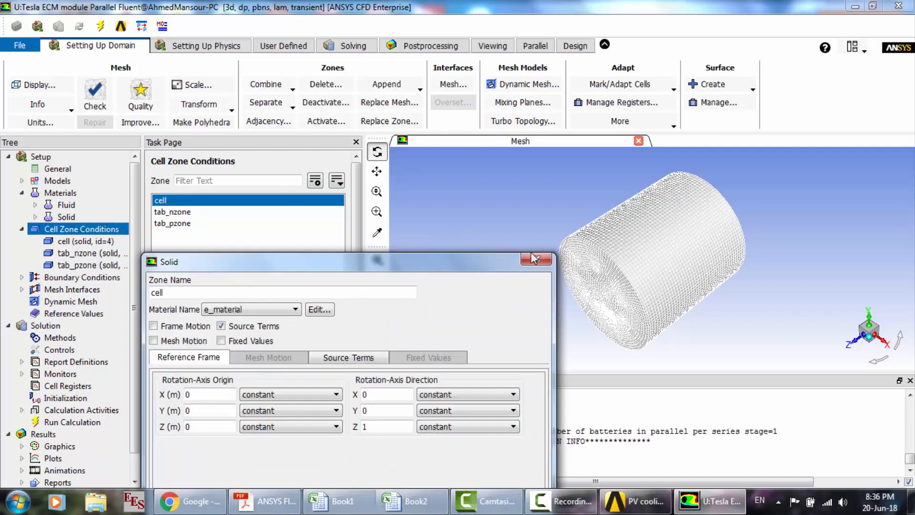
{"action": "left_click", "coordinate": [537, 259]}
{"action": "left_click", "coordinate": [193, 224]}
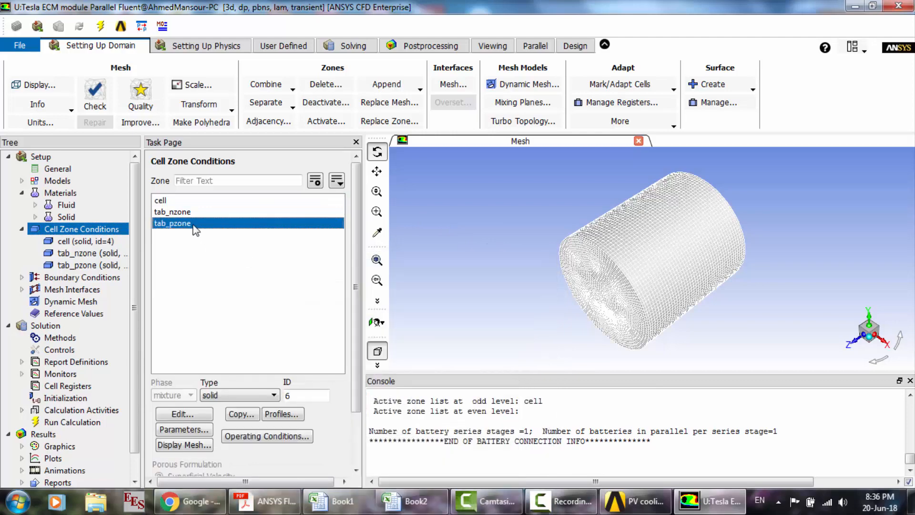
{"action": "double_click", "coordinate": [193, 224]}
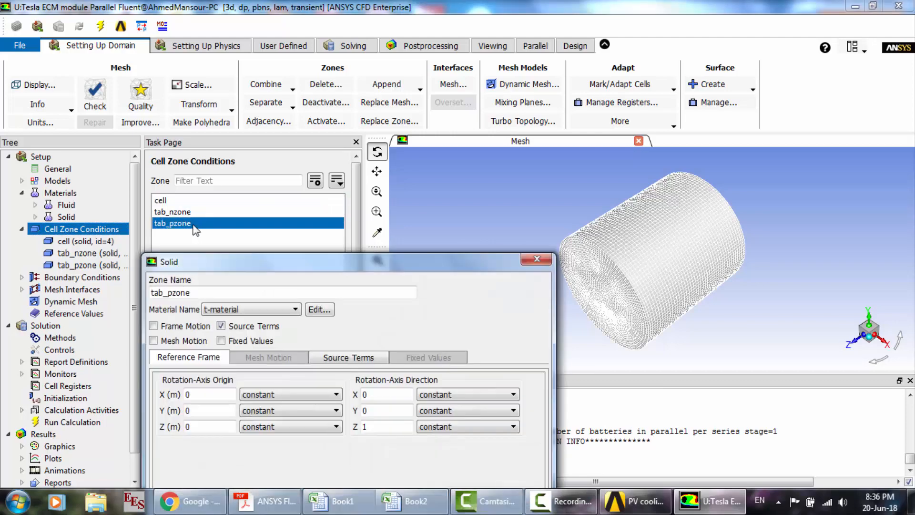
{"action": "left_click", "coordinate": [538, 259]}
{"action": "left_click", "coordinate": [21, 229]}
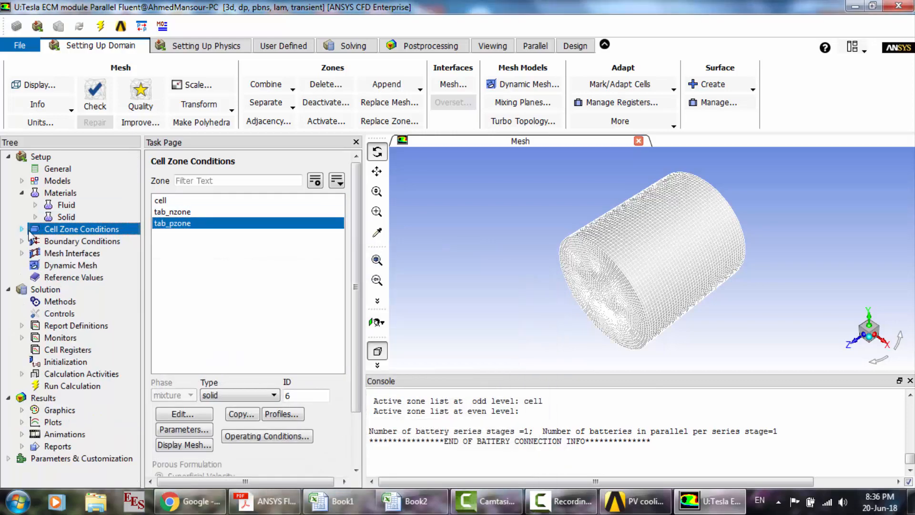
- List the boundary conditions and check the thermal convection settings of the wall-cell boundary
{"action": "double_click", "coordinate": [61, 241]}
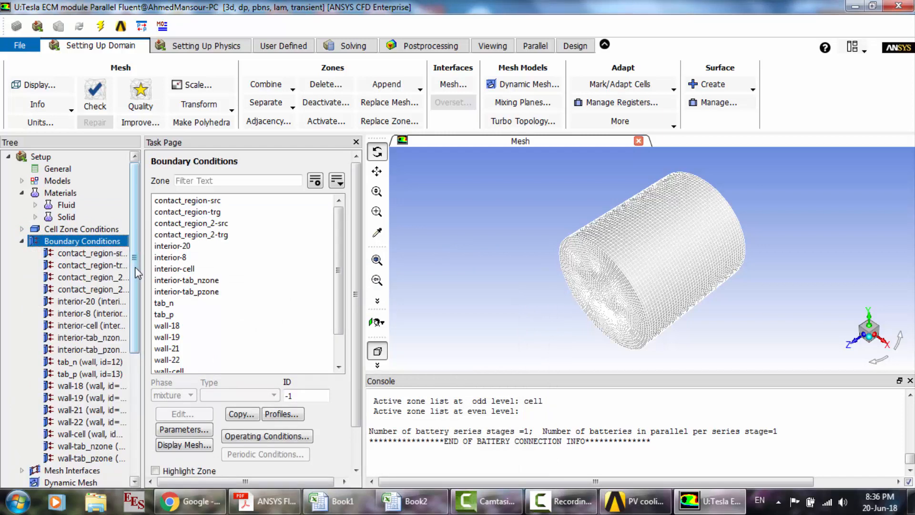
{"action": "scroll", "coordinate": [136, 434], "scroll_direction": "down", "scroll_amount": 5}
{"action": "scroll", "coordinate": [136, 434], "scroll_direction": "up", "scroll_amount": 2}
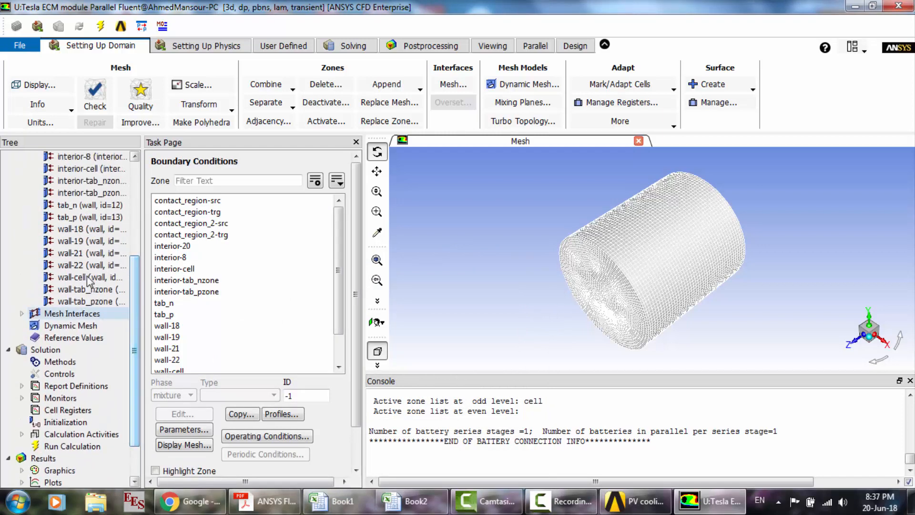
{"action": "left_click", "coordinate": [90, 281]}
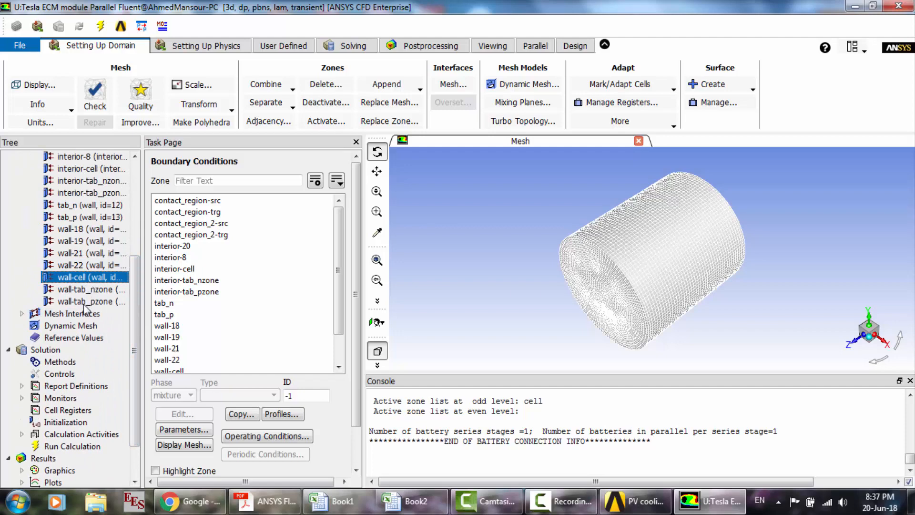
{"action": "double_click", "coordinate": [83, 280]}
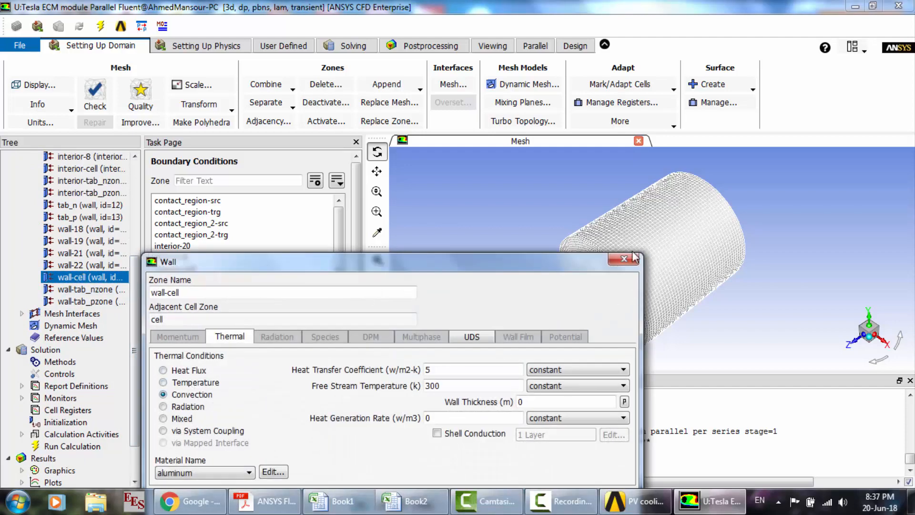
{"action": "left_click", "coordinate": [634, 258]}
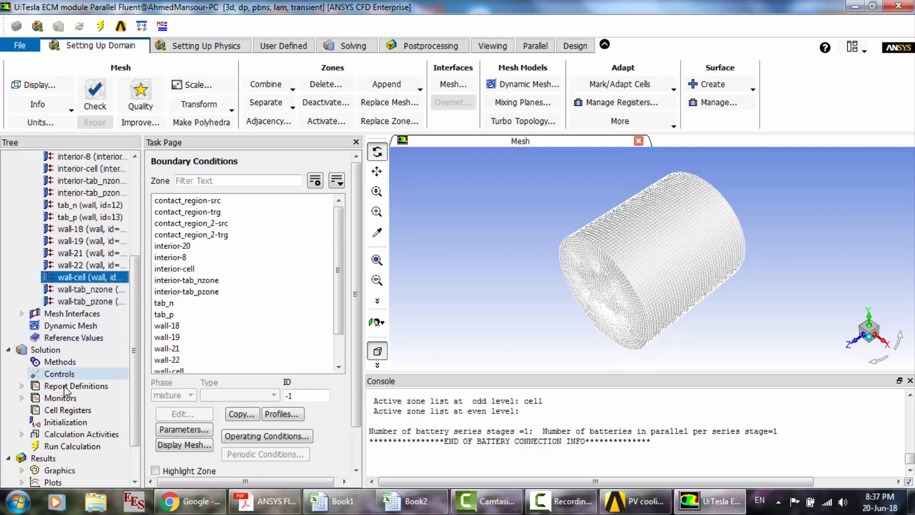
- Check the report files defined under the solution monitors of the battery case
{"action": "left_click", "coordinate": [22, 398]}
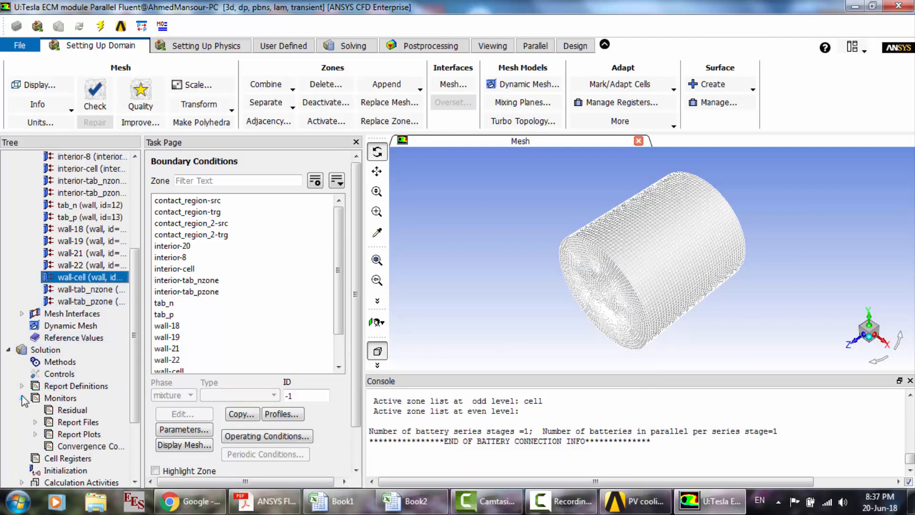
{"action": "left_click", "coordinate": [34, 422]}
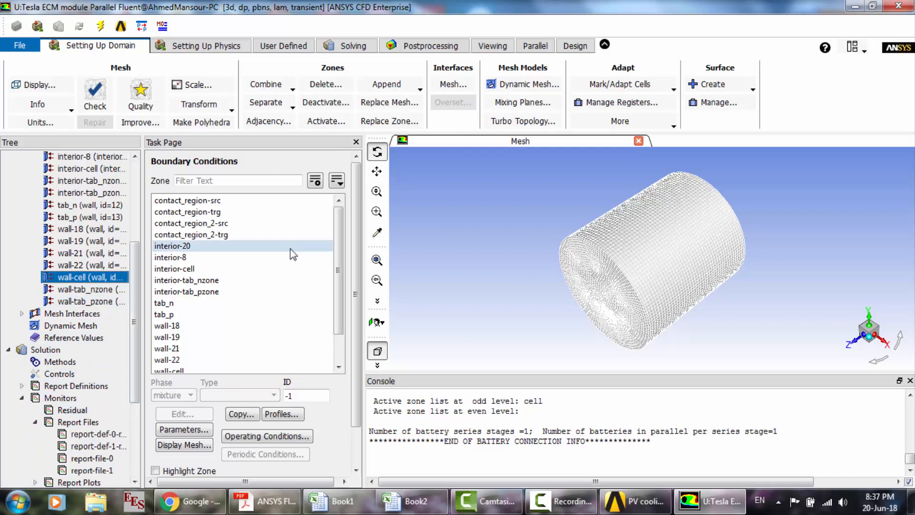
{"action": "left_click", "coordinate": [8, 349]}
- Check which equations are solved for and review the residual monitor settings without changing them
{"action": "left_click", "coordinate": [203, 47]}
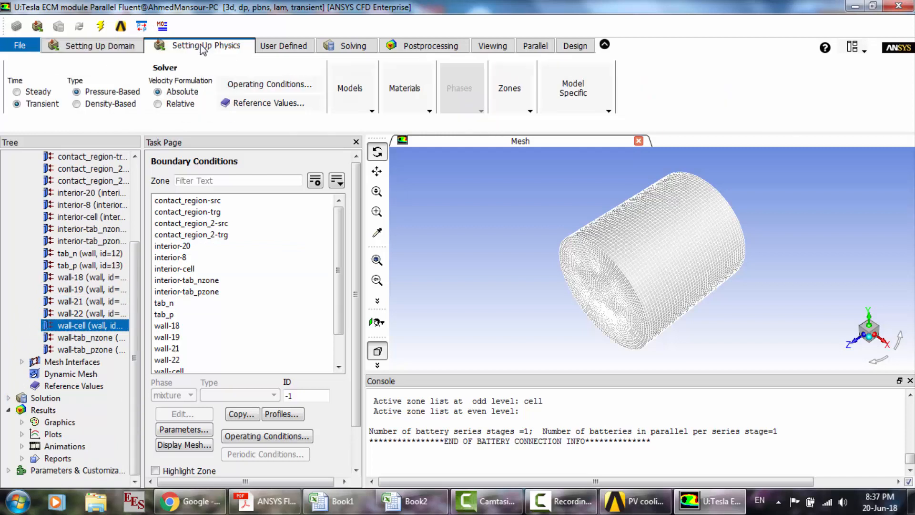
{"action": "left_click", "coordinate": [352, 46]}
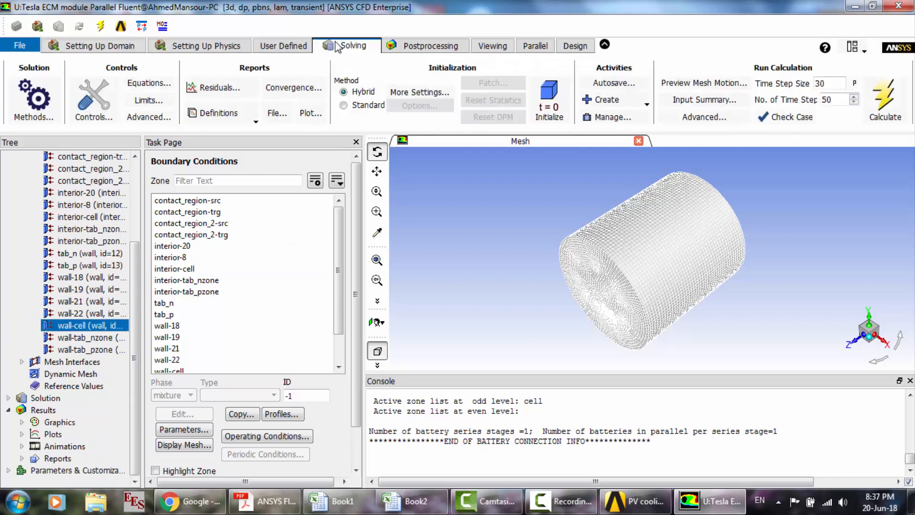
{"action": "left_click", "coordinate": [140, 83]}
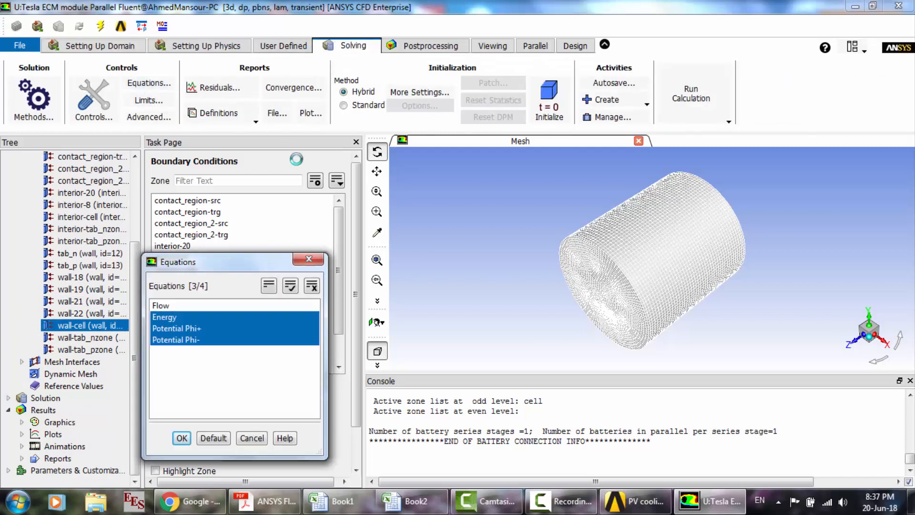
{"action": "left_click", "coordinate": [309, 262]}
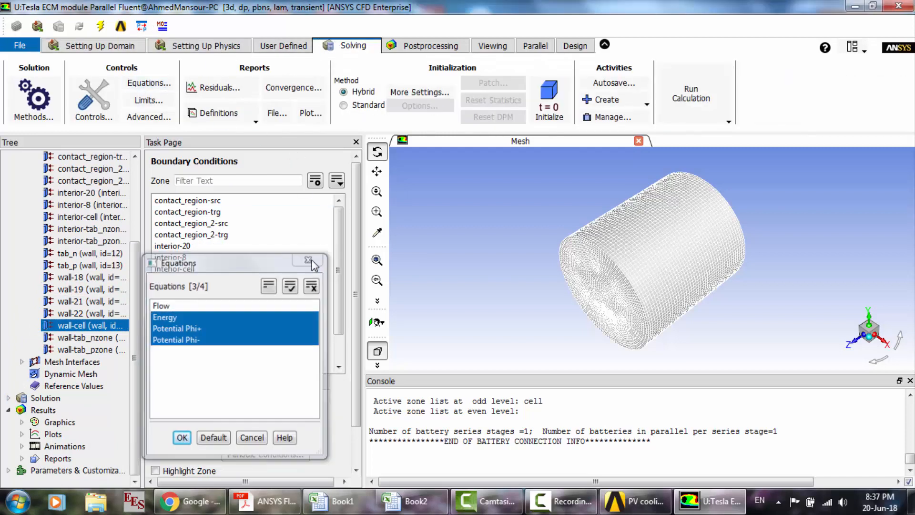
{"action": "left_click", "coordinate": [204, 90]}
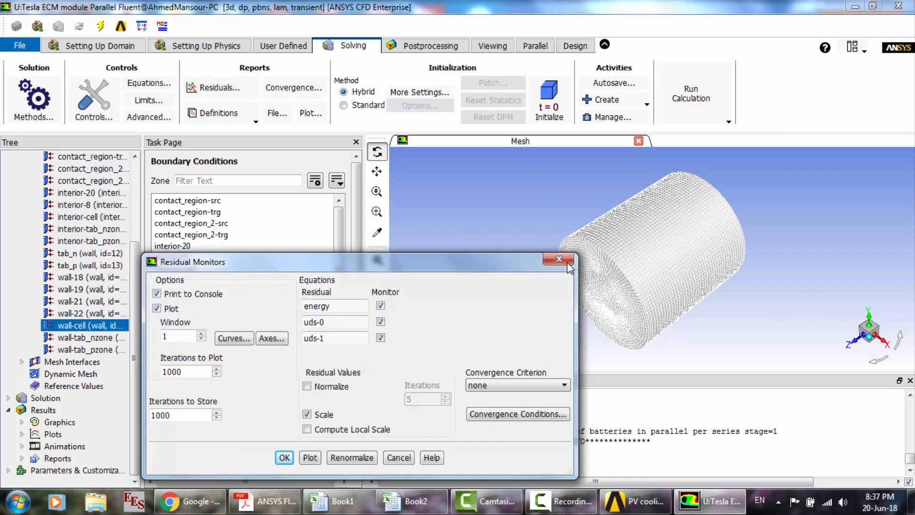
{"action": "left_click", "coordinate": [568, 262]}
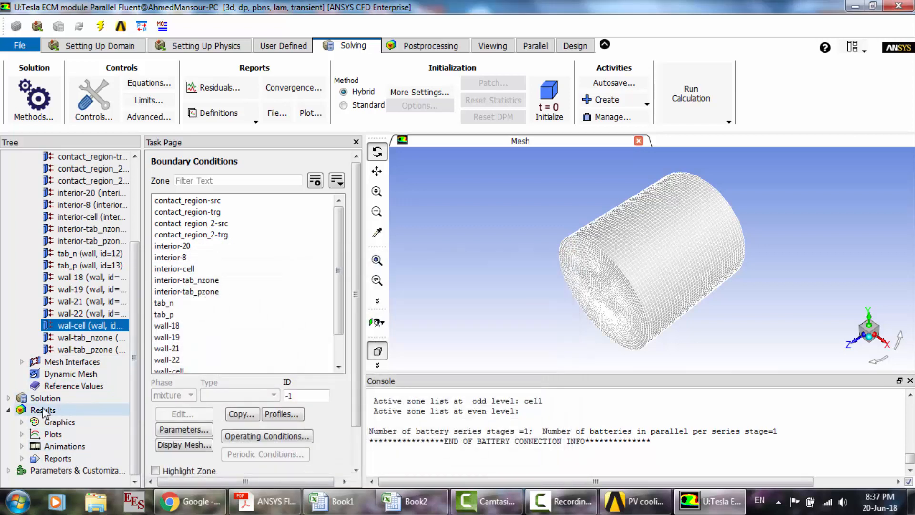
- Review the run calculation settings and start the transient calculation, agreeing to initialize the case first
{"action": "left_click", "coordinate": [8, 398]}
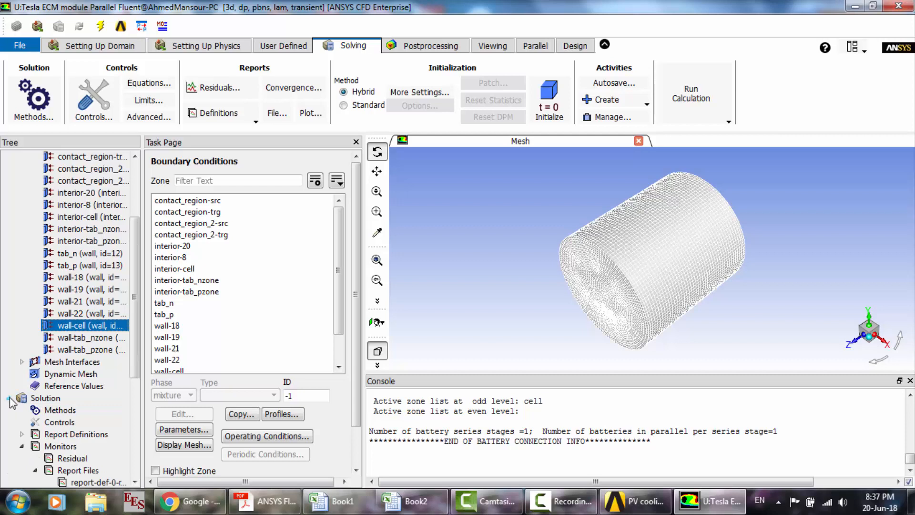
{"action": "left_click", "coordinate": [67, 412]}
{"action": "scroll", "coordinate": [67, 419], "scroll_direction": "down", "scroll_amount": 4}
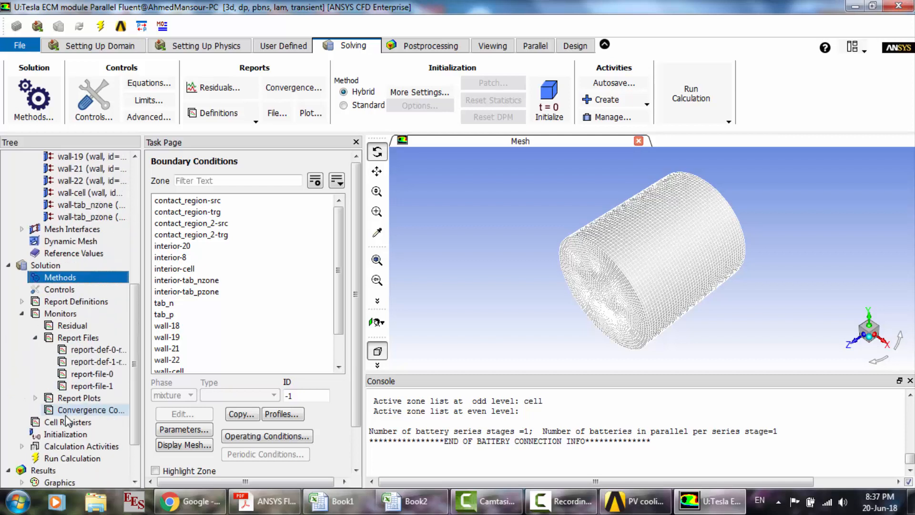
{"action": "left_click", "coordinate": [72, 458]}
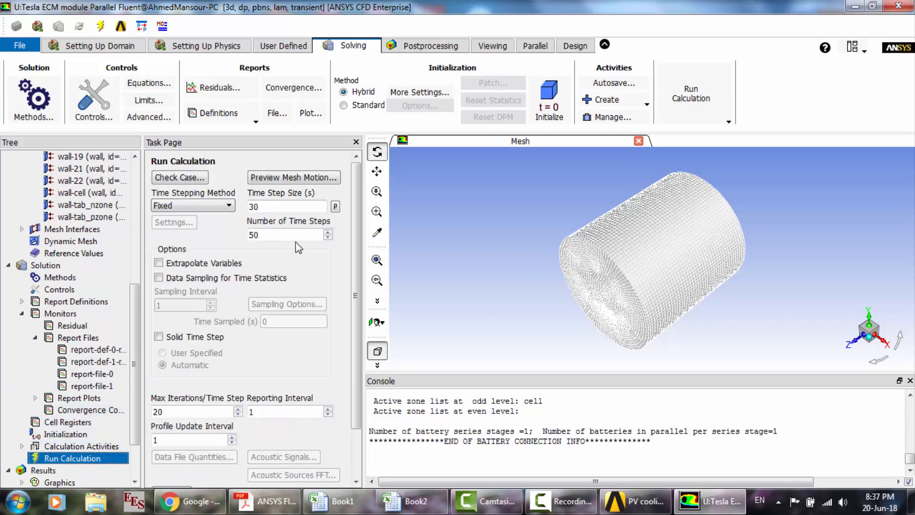
{"action": "scroll", "coordinate": [359, 332], "scroll_direction": "down", "scroll_amount": 2}
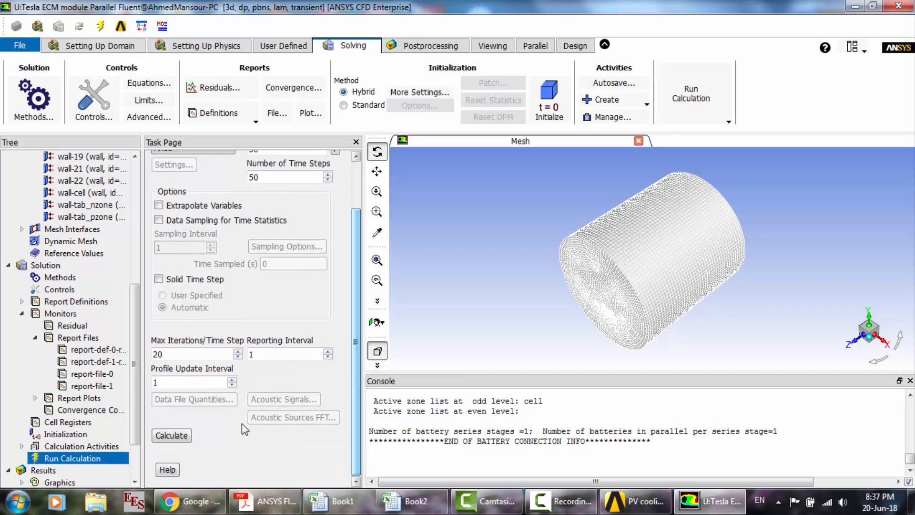
{"action": "left_click", "coordinate": [170, 435]}
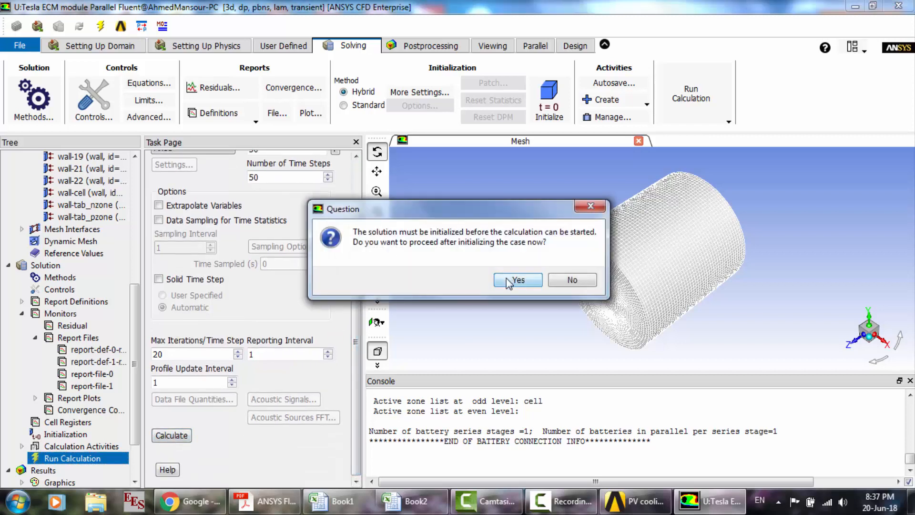
{"action": "left_click", "coordinate": [508, 283]}
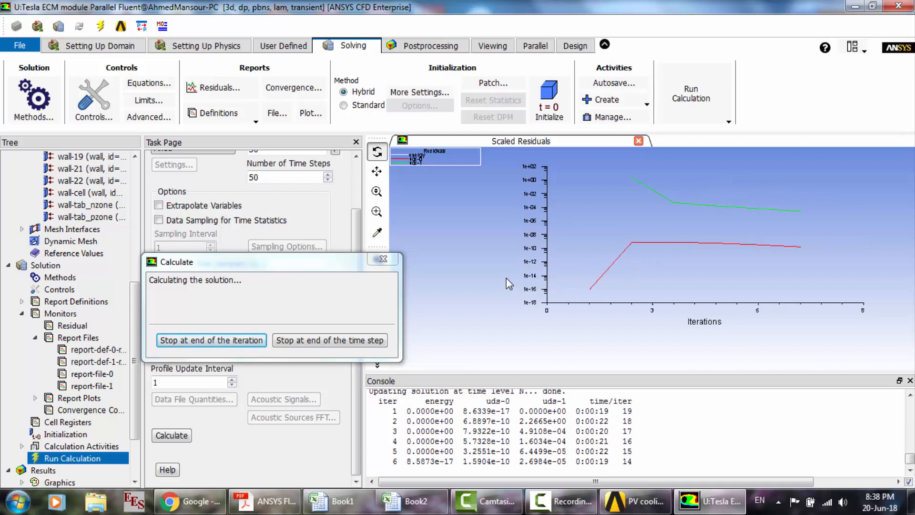
- Follow the maximum temperature and average potential-phi+ report plots over flow time while the solution is calculating
{"action": "left_click", "coordinate": [562, 501]}
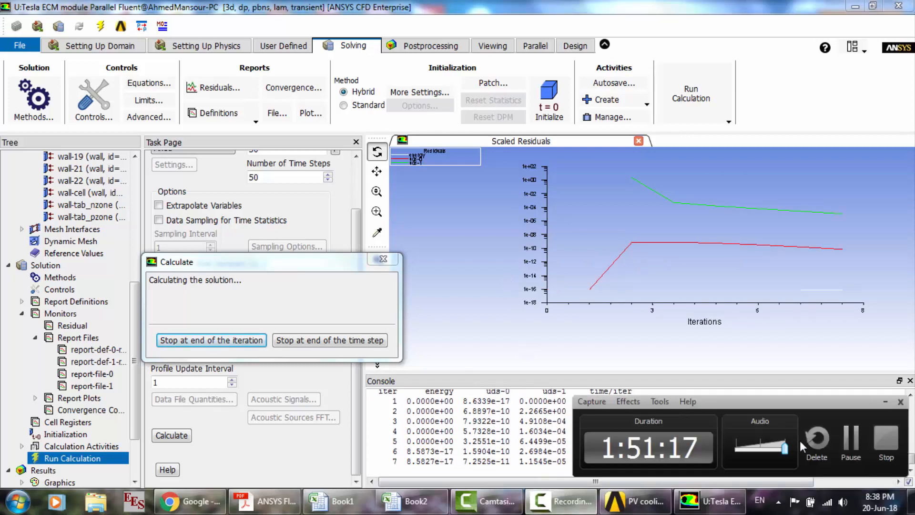
{"action": "left_click", "coordinate": [852, 441]}
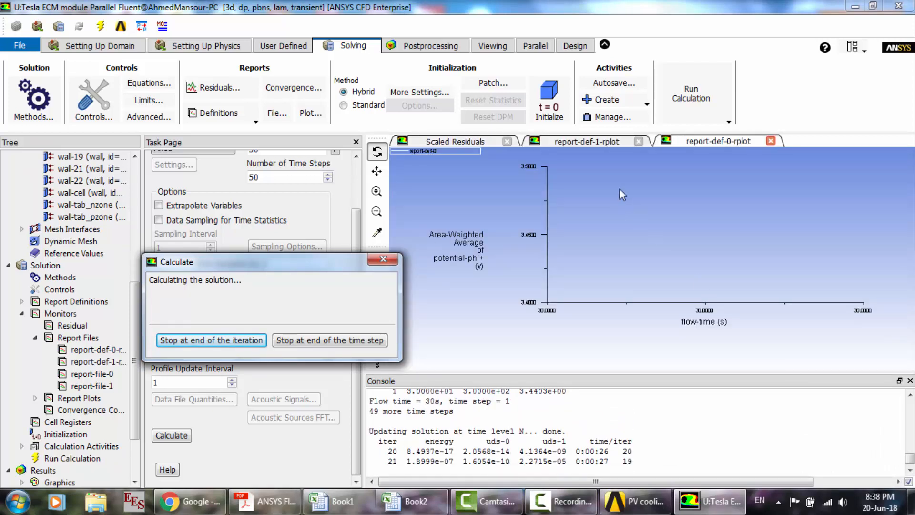
{"action": "left_click", "coordinate": [613, 142]}
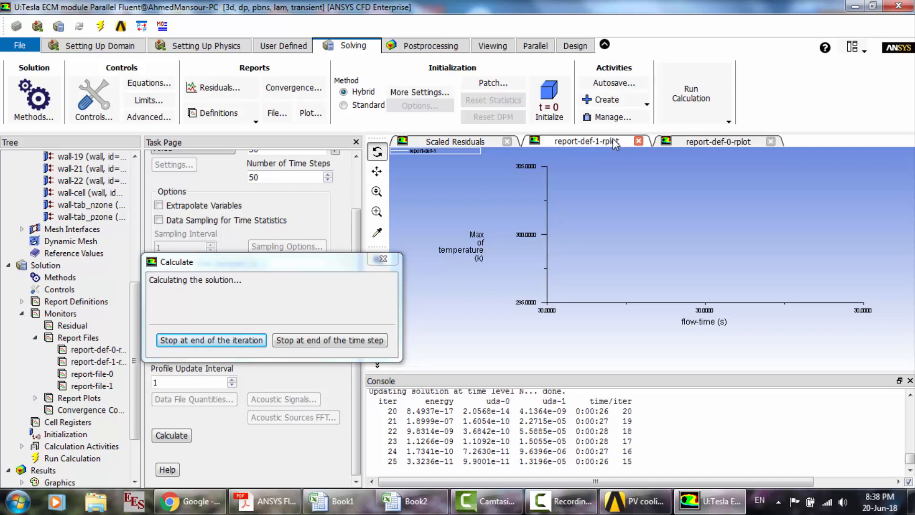
{"action": "left_click", "coordinate": [561, 501]}
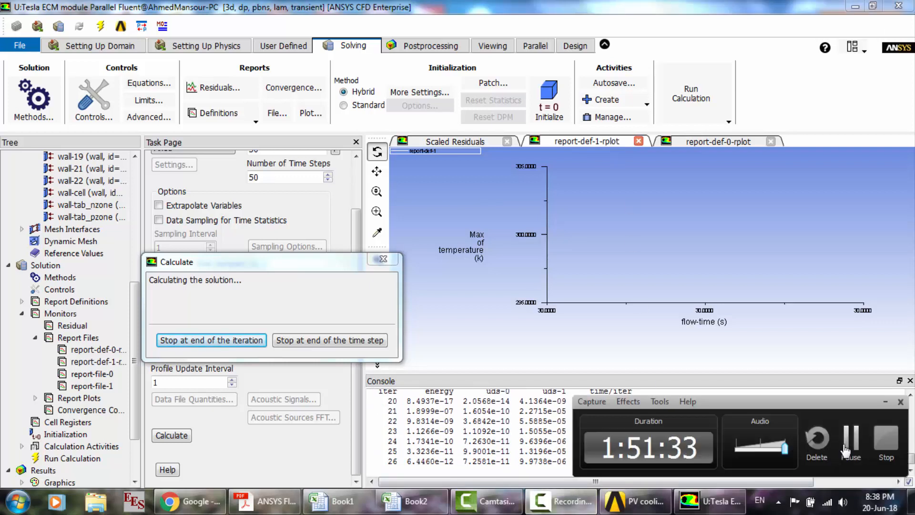
{"action": "left_click", "coordinate": [846, 450]}
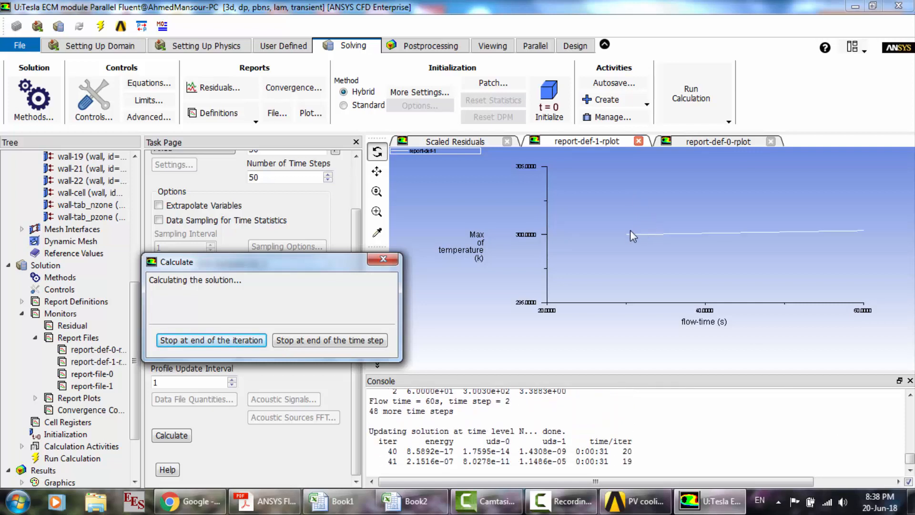
{"action": "left_click", "coordinate": [685, 142]}
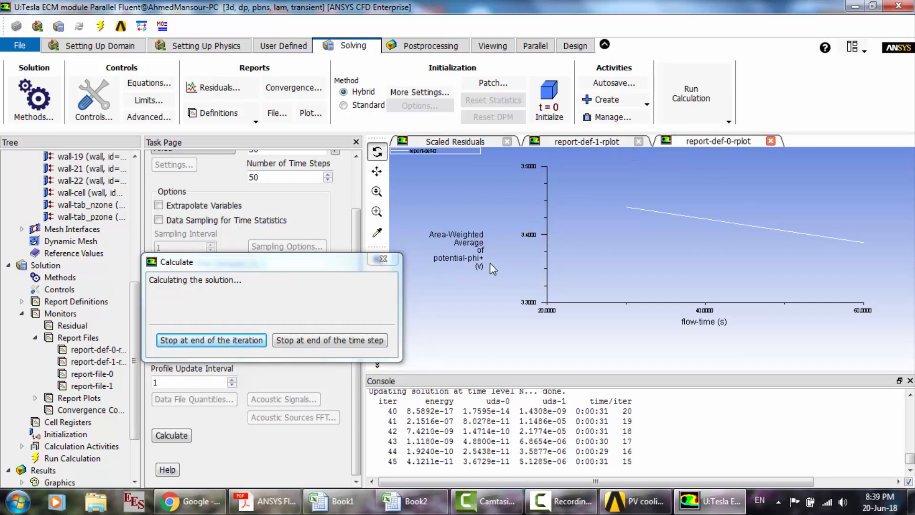
{"action": "left_click", "coordinate": [613, 145]}
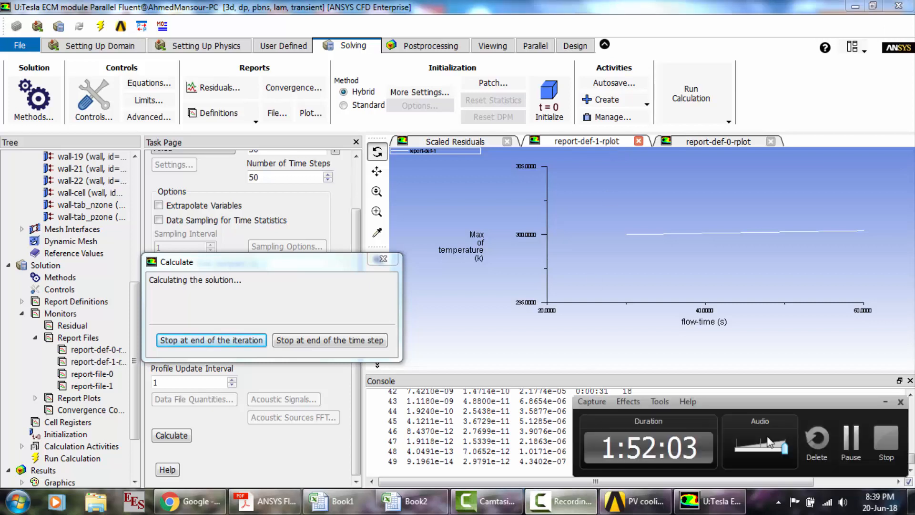
{"action": "left_click", "coordinate": [560, 501]}
{"action": "left_click", "coordinate": [853, 438]}
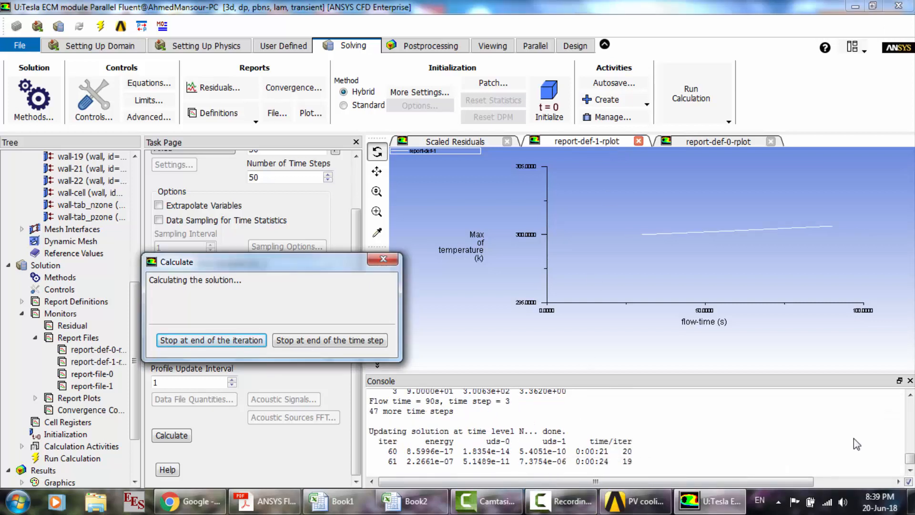
{"action": "left_click", "coordinate": [697, 141]}
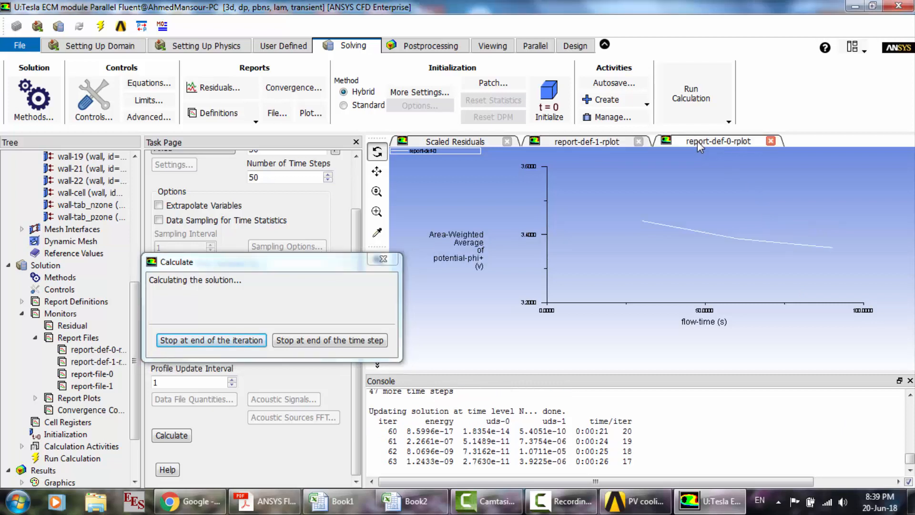
{"action": "left_click", "coordinate": [615, 143]}
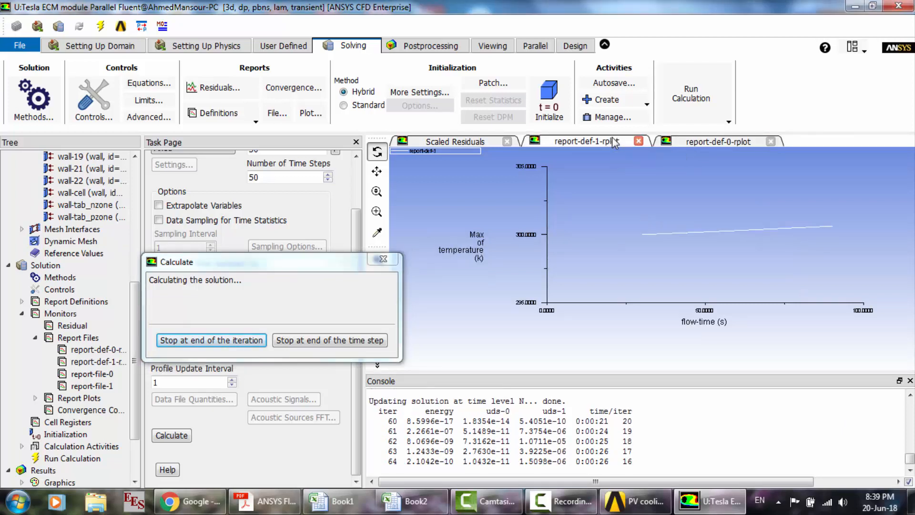
{"action": "left_click", "coordinate": [718, 142]}
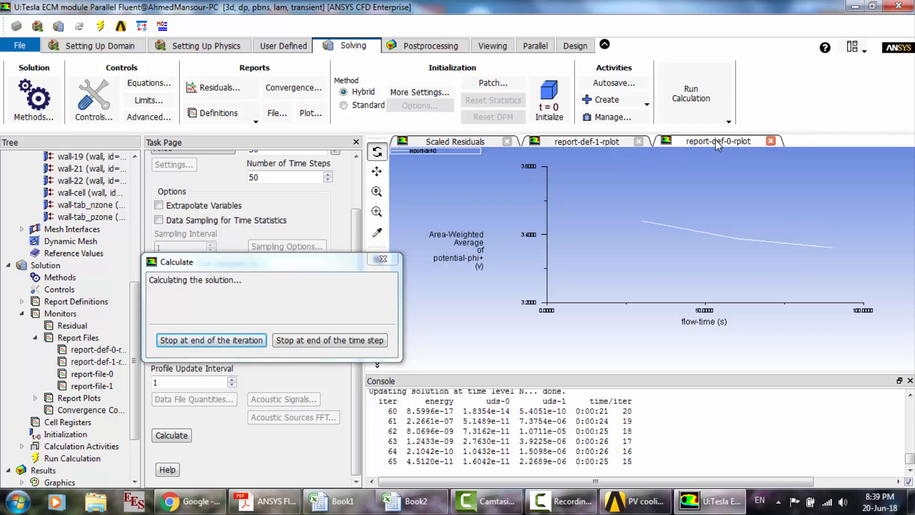
- Stop the running calculation at the end of the current iteration and acknowledge its completion
{"action": "left_click", "coordinate": [256, 342]}
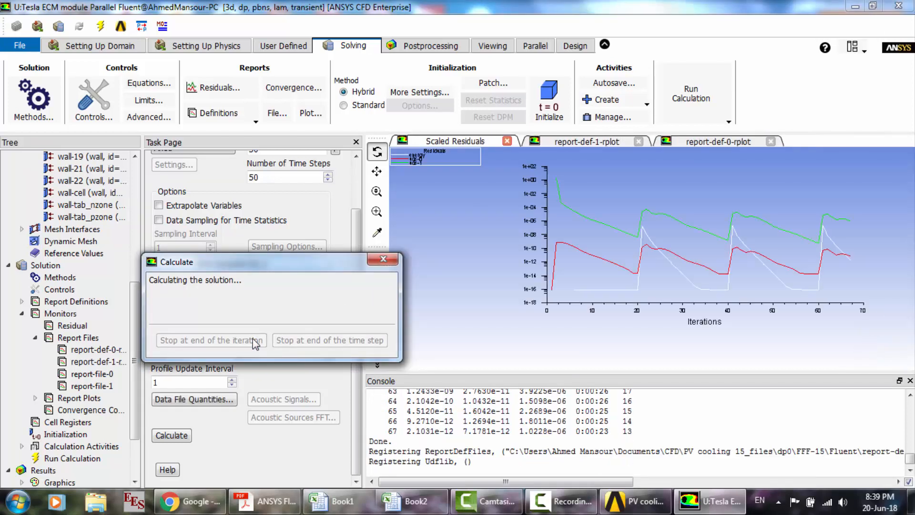
{"action": "left_click", "coordinate": [478, 276]}
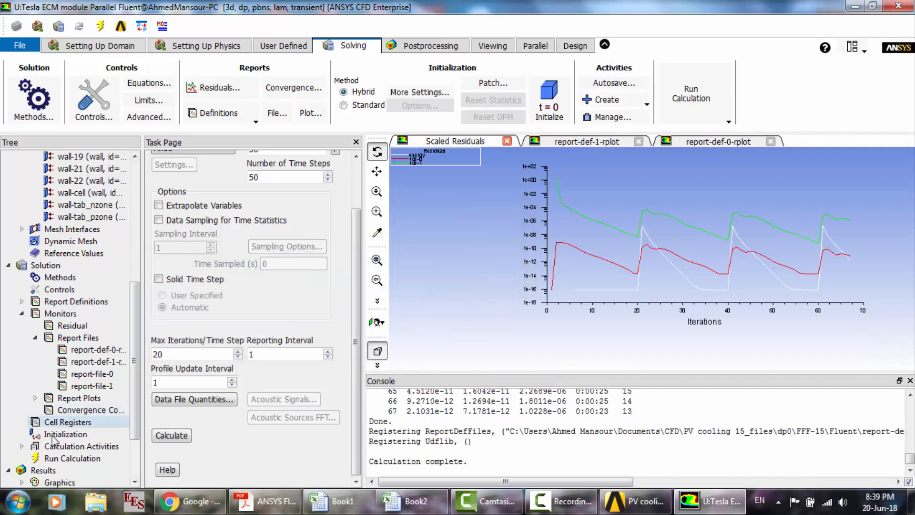
- Set up a filled contour plot of the user-defined scalar Potential Phi+
{"action": "left_click", "coordinate": [72, 458]}
{"action": "scroll", "coordinate": [55, 463], "scroll_direction": "down", "scroll_amount": 2}
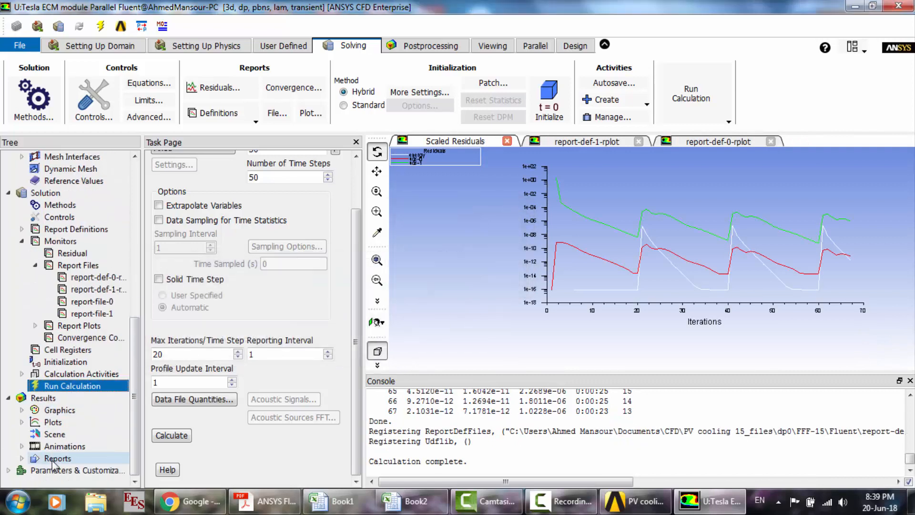
{"action": "left_click", "coordinate": [22, 410]}
{"action": "left_click", "coordinate": [75, 435]}
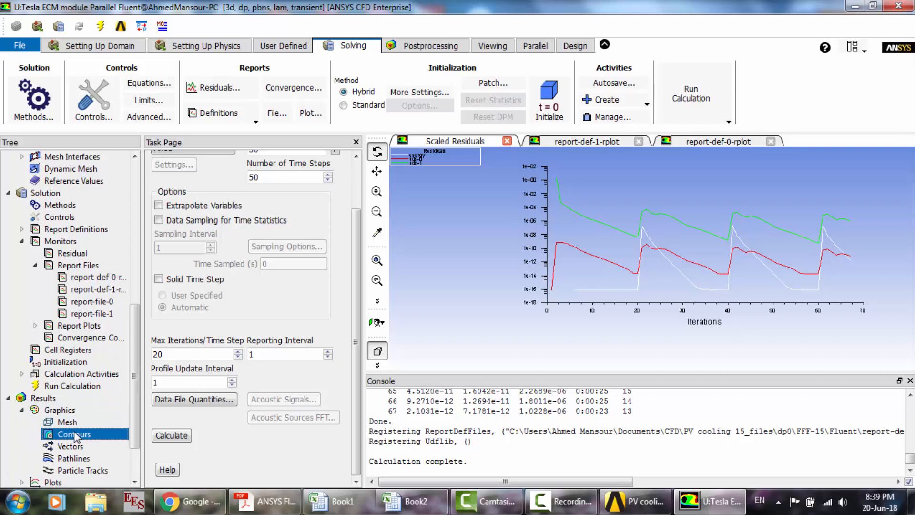
{"action": "double_click", "coordinate": [75, 435]}
{"action": "left_click", "coordinate": [283, 319]}
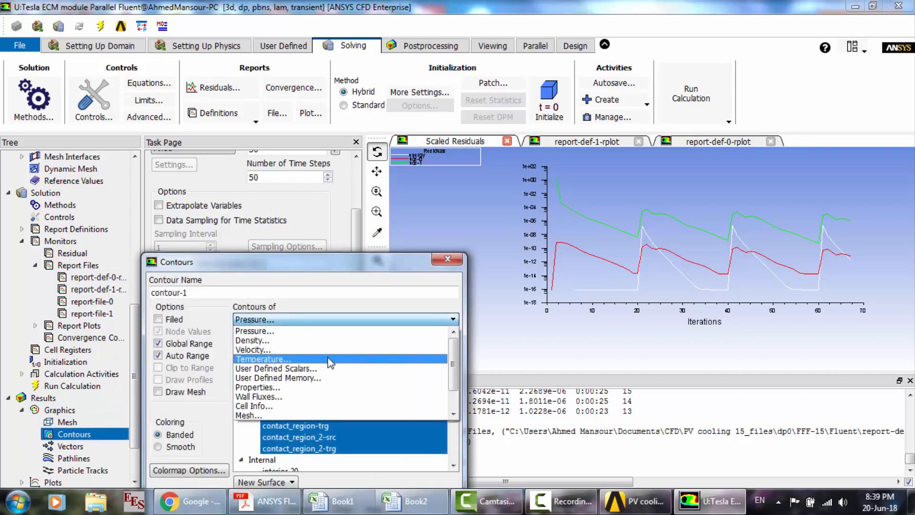
{"action": "left_click", "coordinate": [286, 367]}
{"action": "left_click_drag", "start_coordinate": [375, 266], "coordinate": [347, 110]}
{"action": "left_click", "coordinate": [141, 165]}
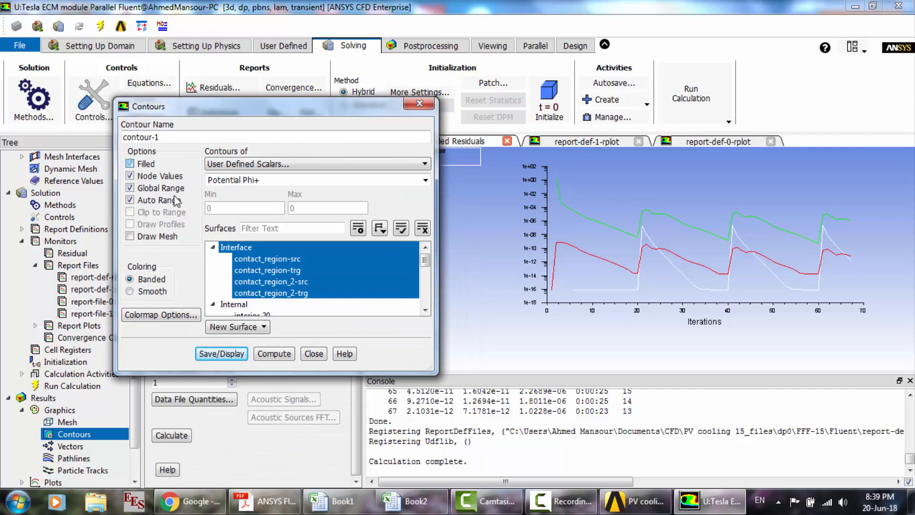
- Deselect the Interface and Wall surface groups and choose only tab_p and wall-tab_pzone for the contour
{"action": "left_click", "coordinate": [245, 248]}
{"action": "scroll", "coordinate": [284, 278], "scroll_direction": "down", "scroll_amount": 1}
{"action": "scroll", "coordinate": [284, 279], "scroll_direction": "down", "scroll_amount": 2}
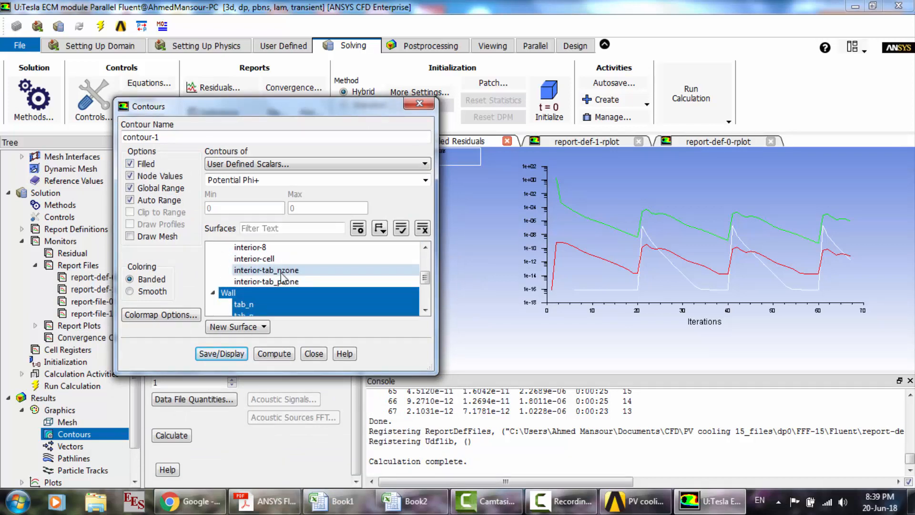
{"action": "left_click", "coordinate": [246, 293]}
{"action": "scroll", "coordinate": [246, 293], "scroll_direction": "down", "scroll_amount": 2}
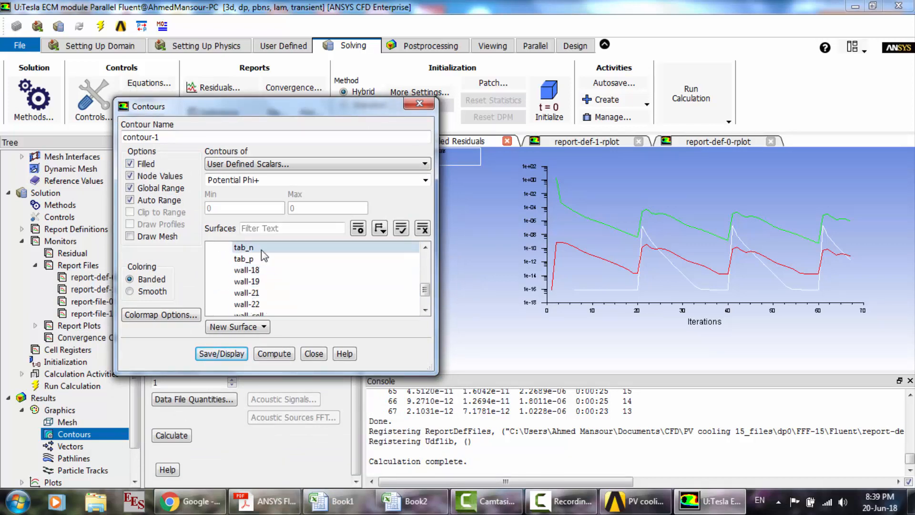
{"action": "left_click", "coordinate": [259, 260]}
{"action": "scroll", "coordinate": [345, 261], "scroll_direction": "down", "scroll_amount": 2}
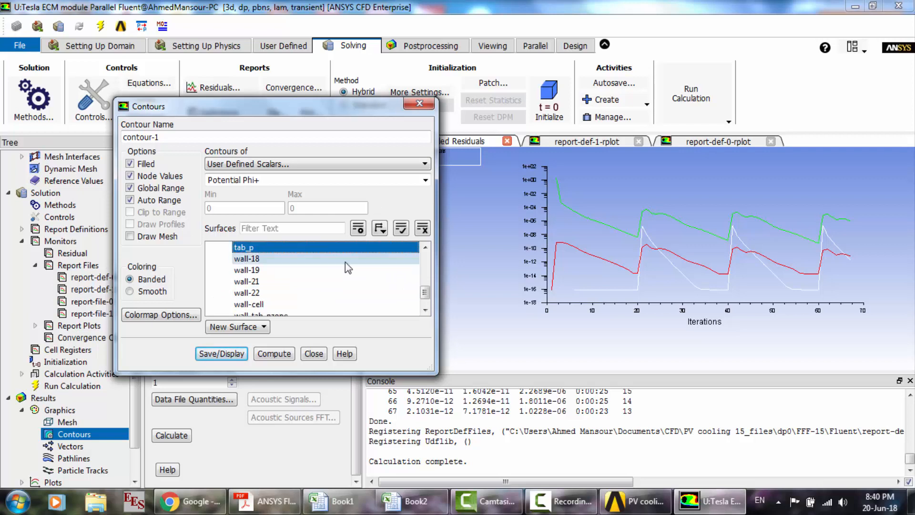
{"action": "left_click", "coordinate": [279, 305]}
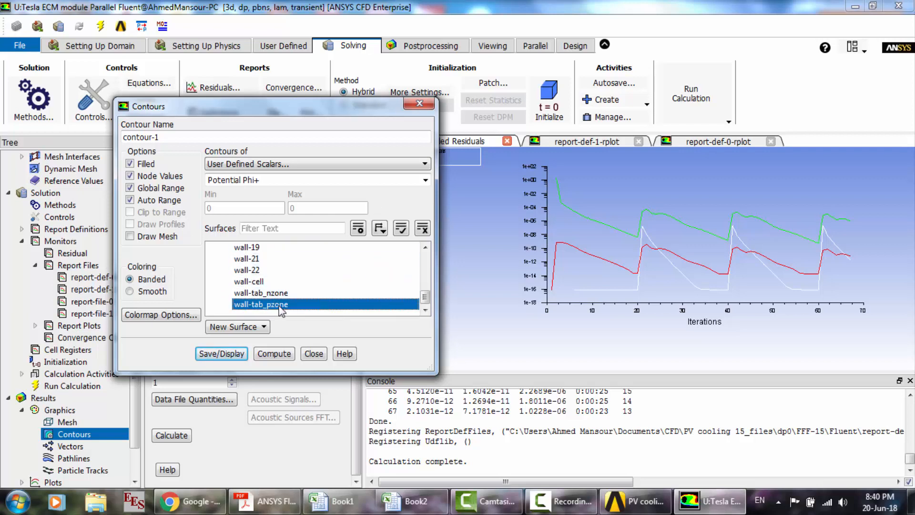
- Add wall-cell to the contour surfaces and display the Potential Phi+ contour on the battery cell
{"action": "left_click", "coordinate": [265, 283]}
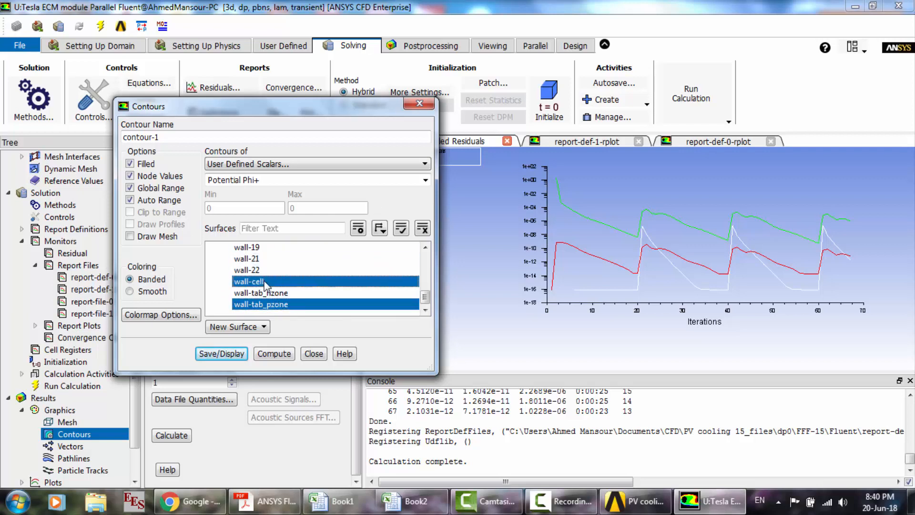
{"action": "left_click", "coordinate": [236, 355]}
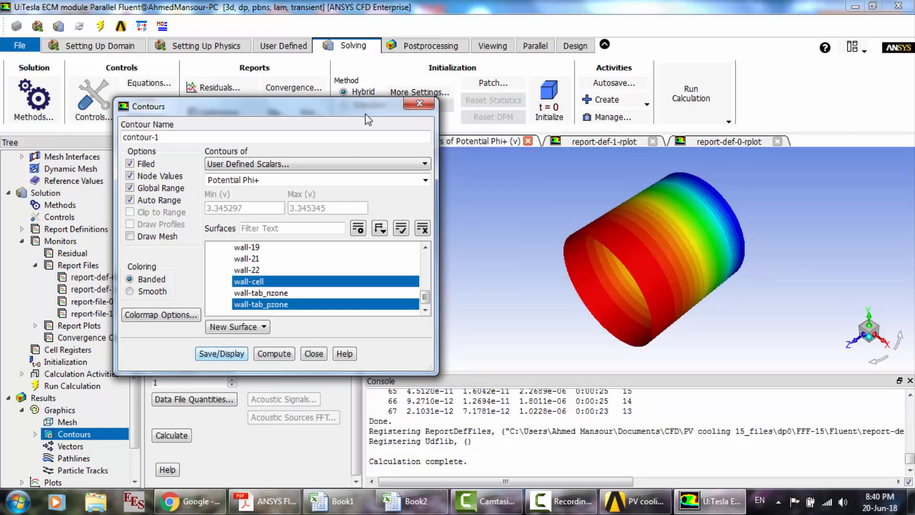
{"action": "left_click_drag", "start_coordinate": [342, 106], "coordinate": [281, 144]}
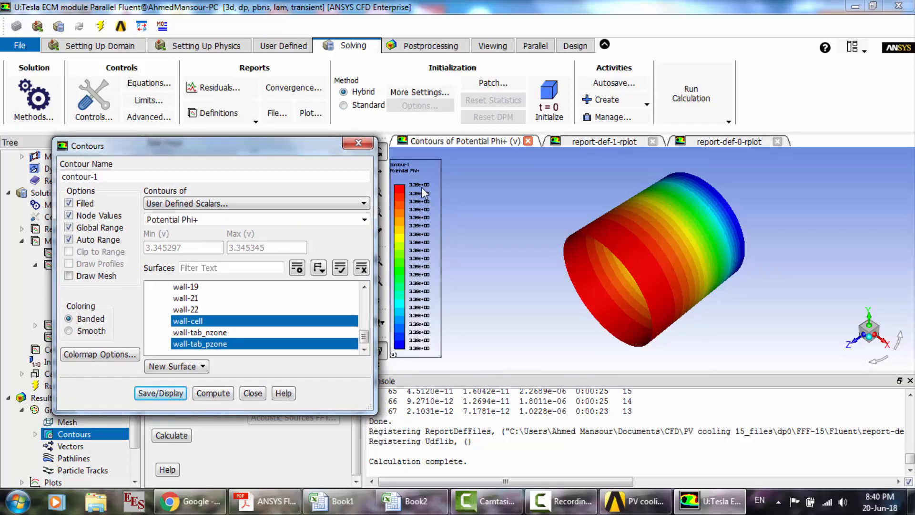
{"action": "left_click_drag", "start_coordinate": [636, 215], "coordinate": [547, 271]}
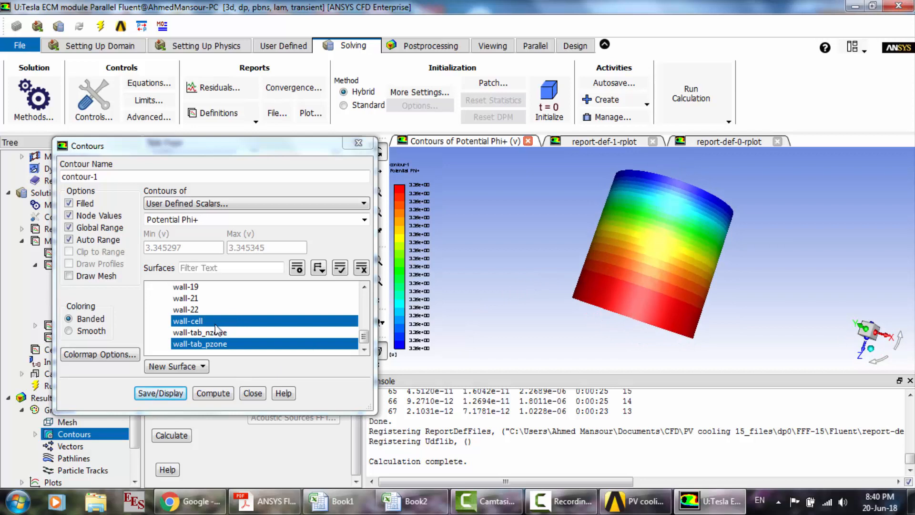
- Display the Potential Phi- contour with wall-tab_nzone and tab_n replacing wall-tab_pzone and tab_p, and finish the contour setup
{"action": "left_click", "coordinate": [208, 344]}
{"action": "left_click", "coordinate": [207, 333]}
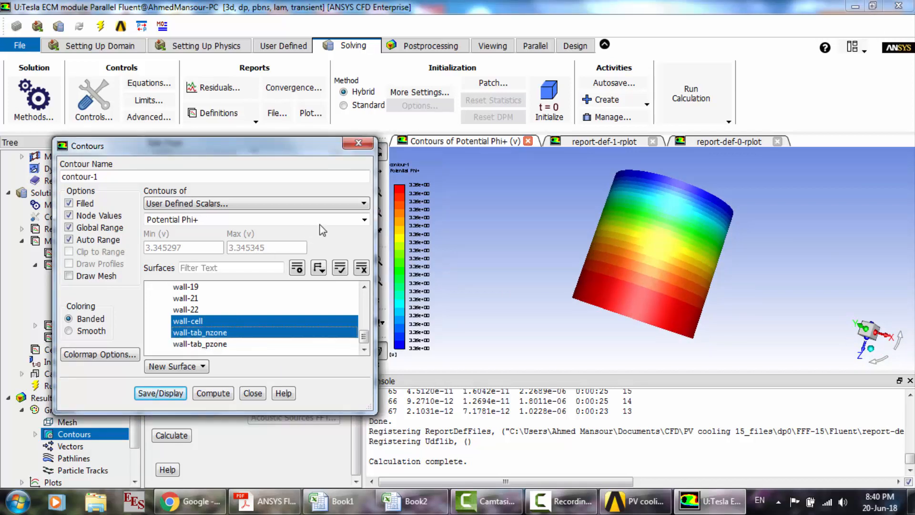
{"action": "left_click", "coordinate": [365, 221]}
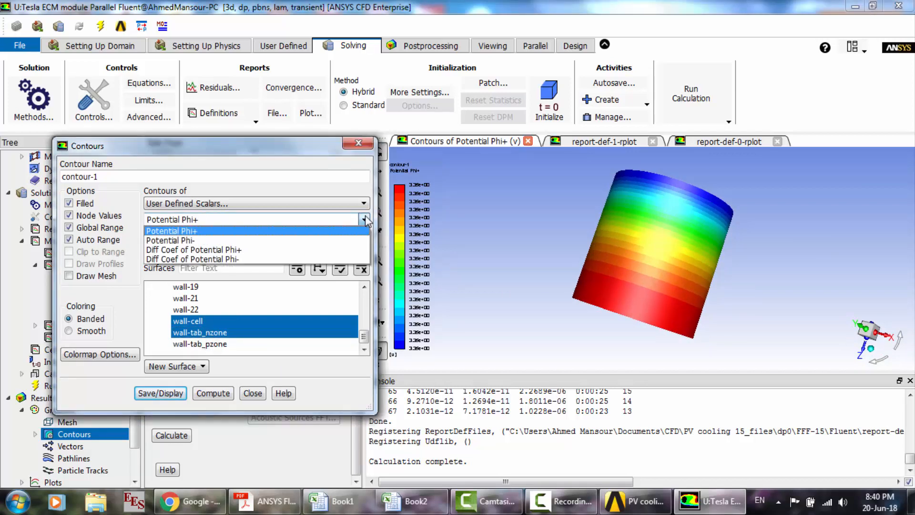
{"action": "left_click", "coordinate": [232, 240]}
{"action": "left_click", "coordinate": [365, 311]}
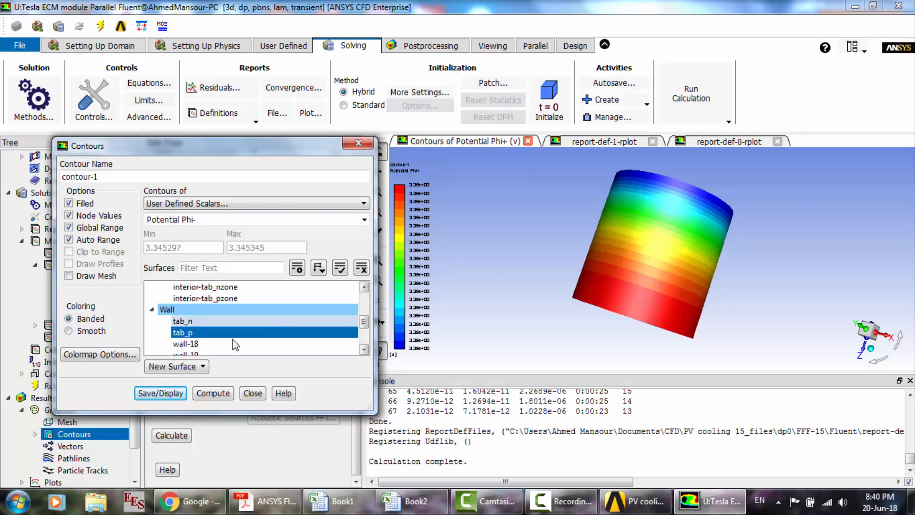
{"action": "left_click", "coordinate": [197, 322]}
{"action": "left_click", "coordinate": [197, 333]}
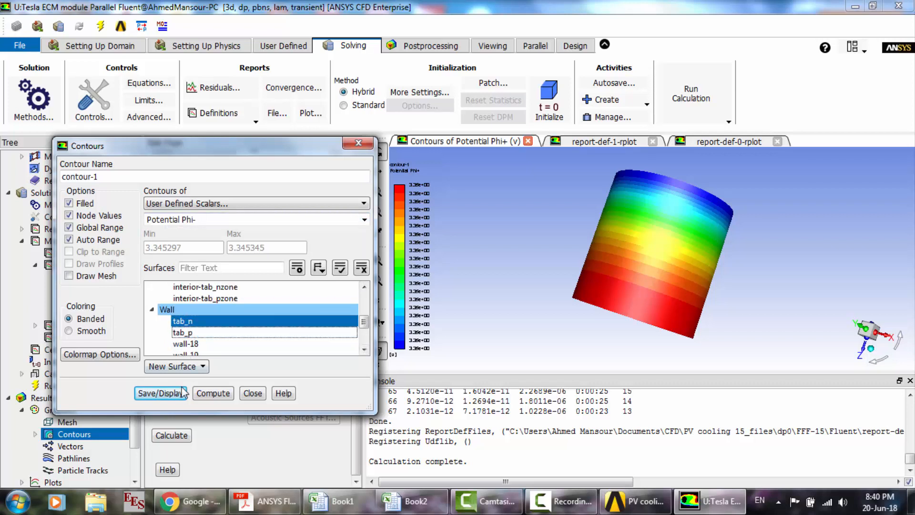
{"action": "left_click", "coordinate": [180, 394]}
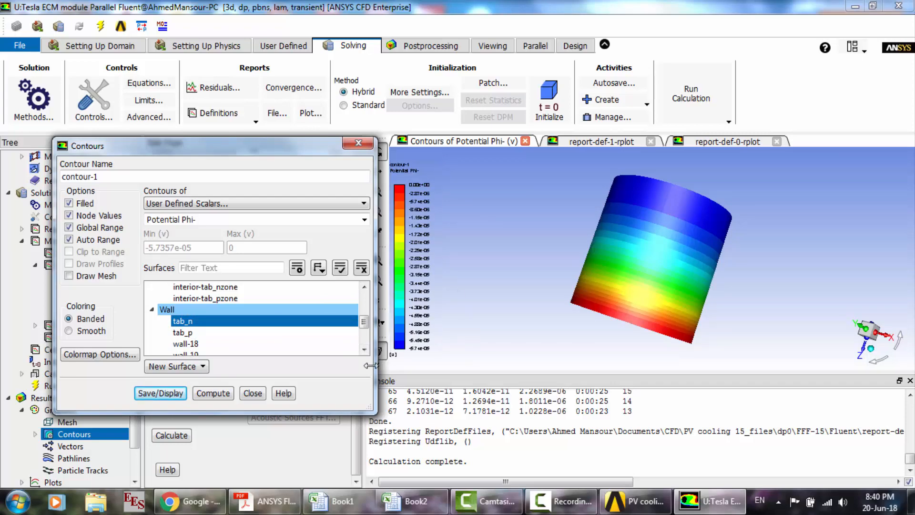
{"action": "left_click", "coordinate": [259, 393]}
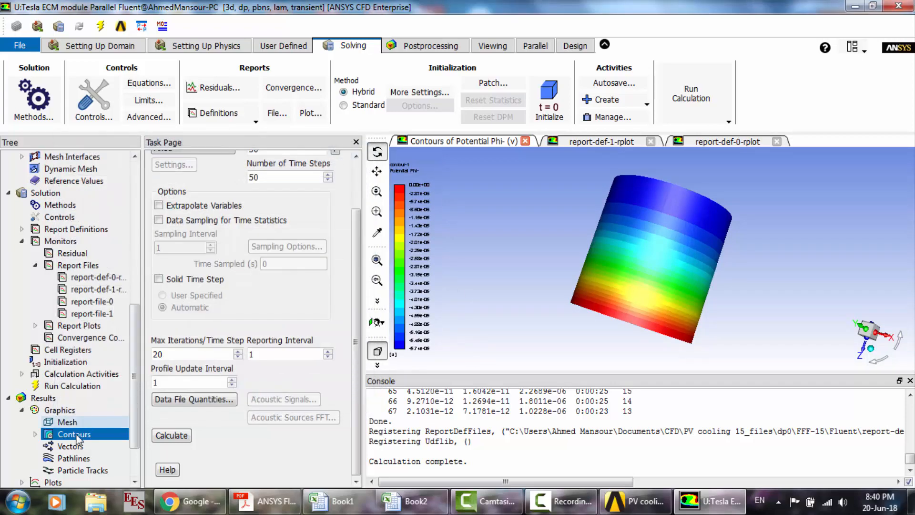
- Display current-density-j vectors colored by the user-defined memory Magnitude of Current Density, with the Interface surfaces deselected
{"action": "left_click", "coordinate": [68, 447]}
{"action": "double_click", "coordinate": [68, 447]}
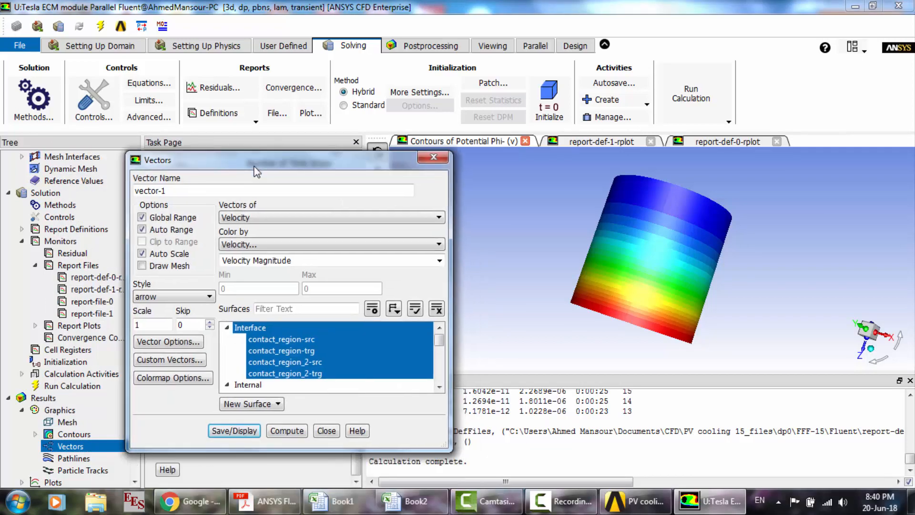
{"action": "left_click", "coordinate": [256, 223]}
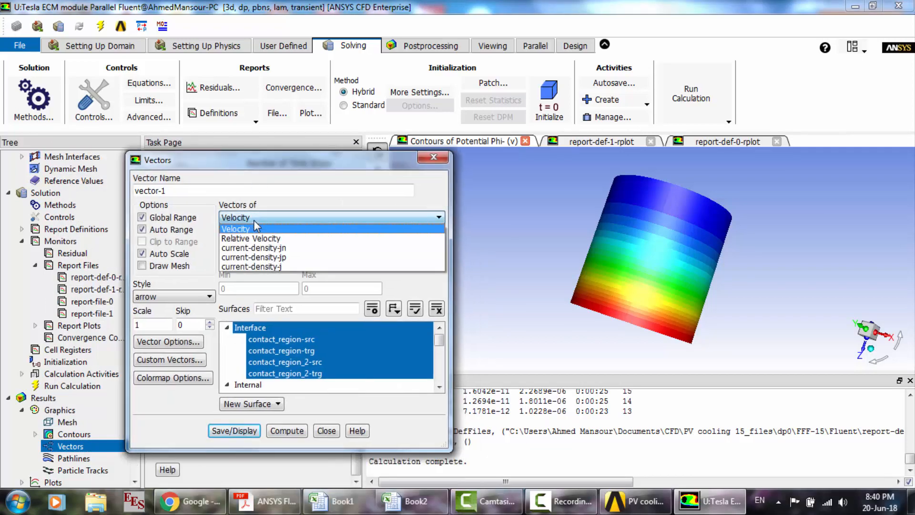
{"action": "left_click", "coordinate": [287, 267]}
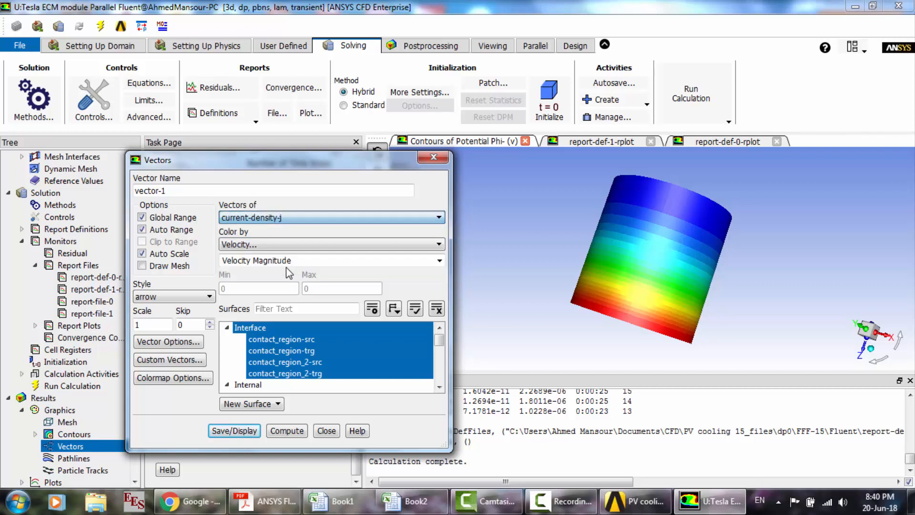
{"action": "left_click", "coordinate": [269, 245]}
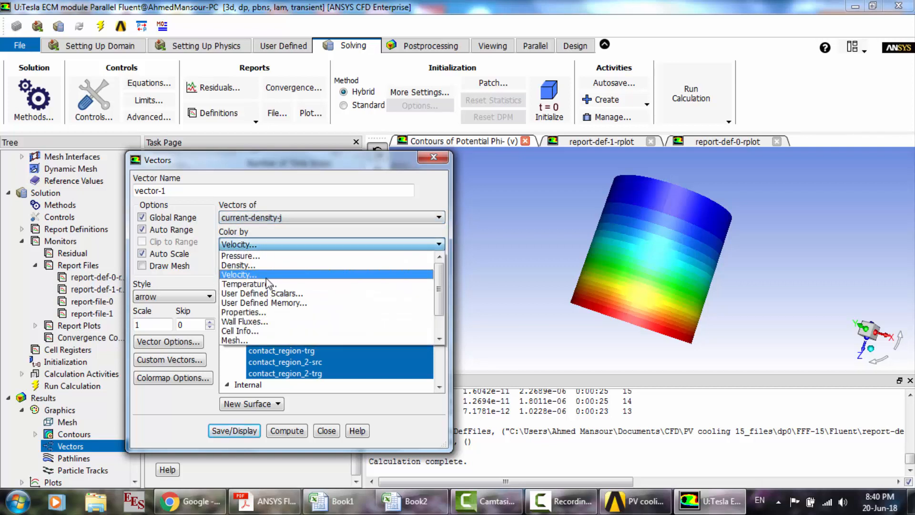
{"action": "left_click", "coordinate": [275, 303]}
{"action": "left_click", "coordinate": [439, 261]}
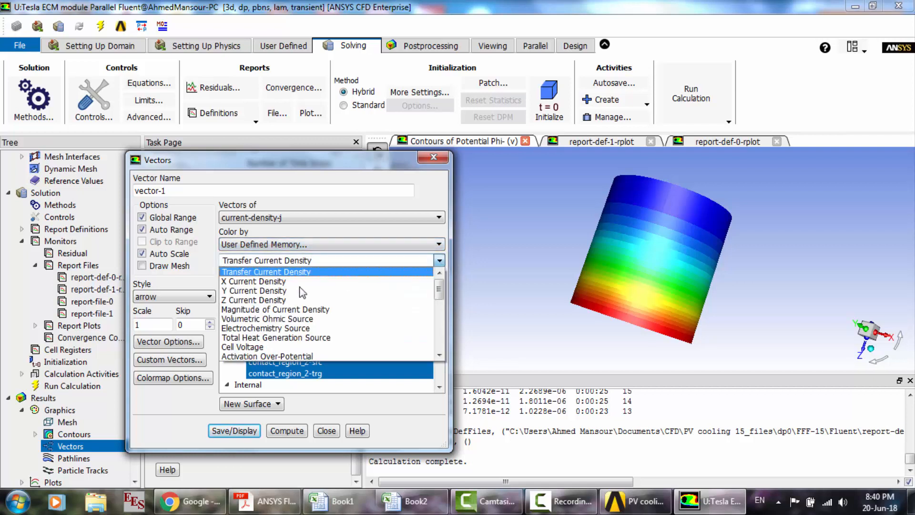
{"action": "left_click", "coordinate": [254, 310]}
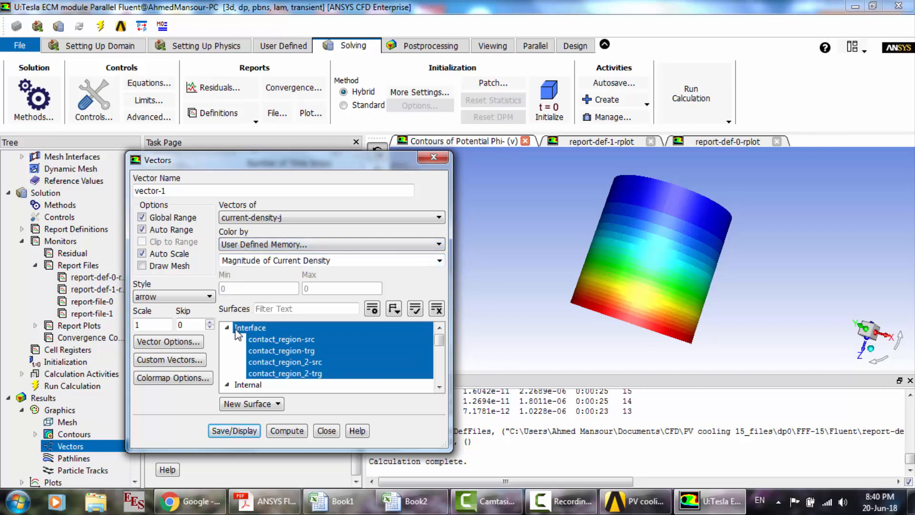
{"action": "left_click", "coordinate": [239, 328]}
{"action": "left_click", "coordinate": [242, 430]}
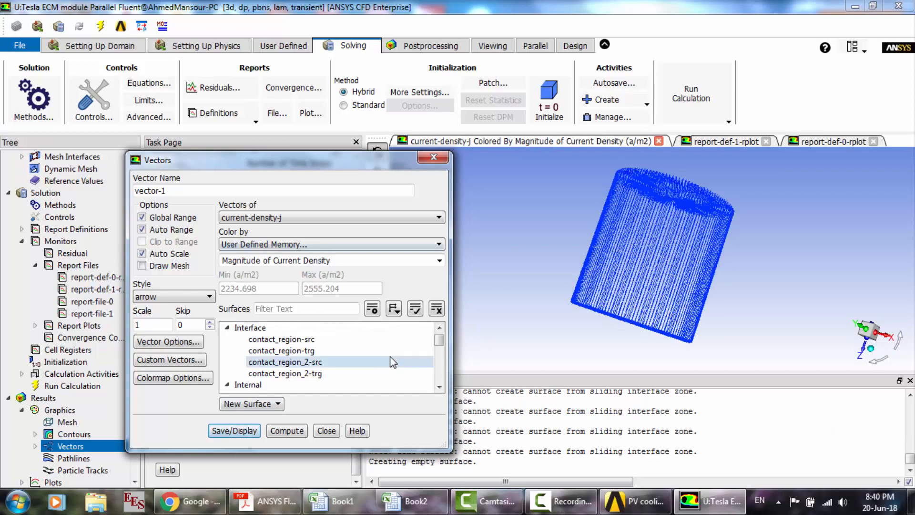
- Replace the Wall surfaces with interior-cell, interior-tab_nzone and interior-tab_pzone and redisplay the current density vectors
{"action": "scroll", "coordinate": [441, 340], "scroll_direction": "down", "scroll_amount": 1}
{"action": "scroll", "coordinate": [441, 358], "scroll_direction": "down", "scroll_amount": 2}
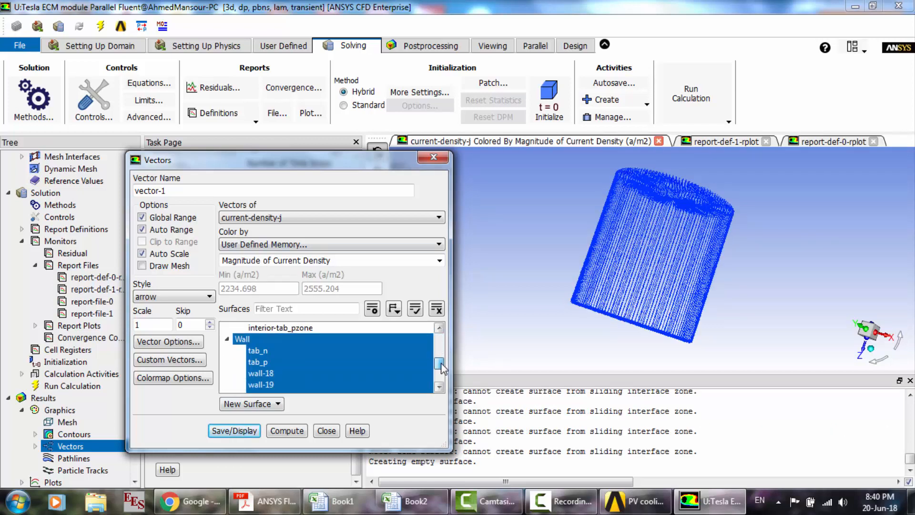
{"action": "left_click", "coordinate": [285, 338]}
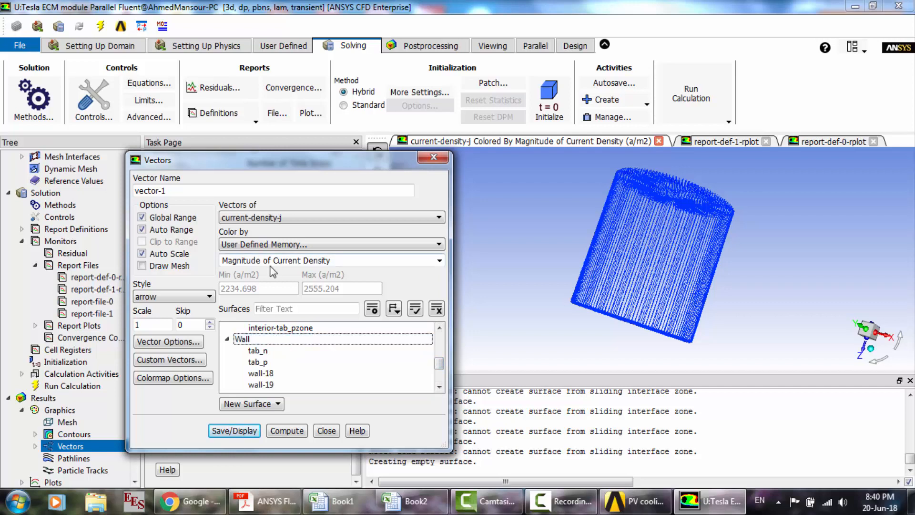
{"action": "scroll", "coordinate": [281, 353], "scroll_direction": "up", "scroll_amount": 1}
{"action": "left_click", "coordinate": [281, 352]}
{"action": "left_click", "coordinate": [275, 338]}
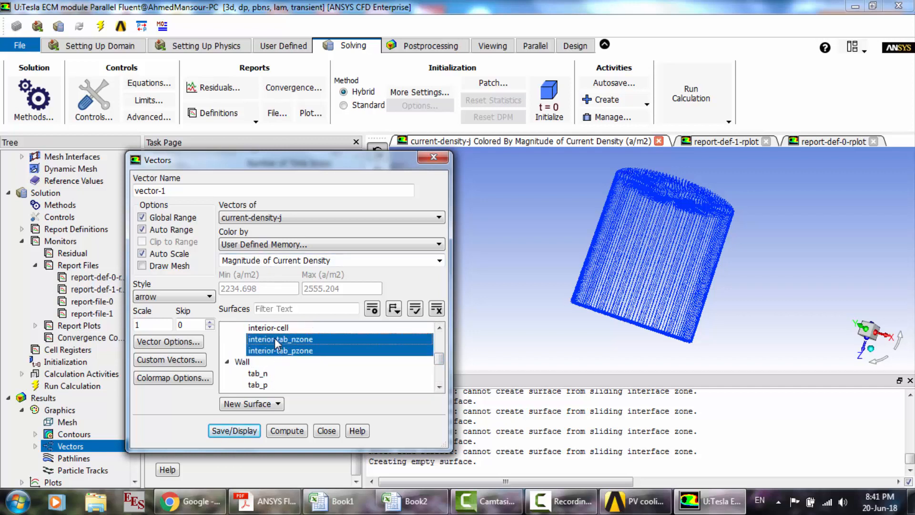
{"action": "left_click", "coordinate": [274, 331]}
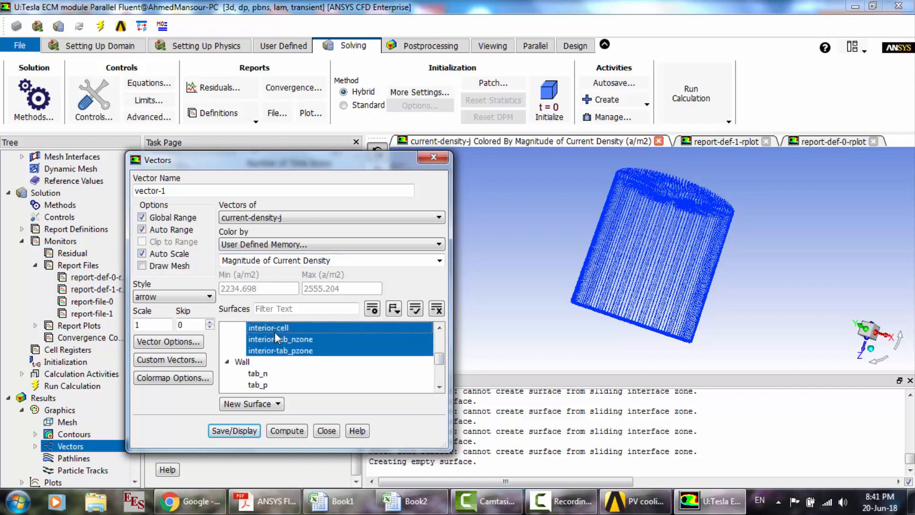
{"action": "left_click", "coordinate": [233, 431]}
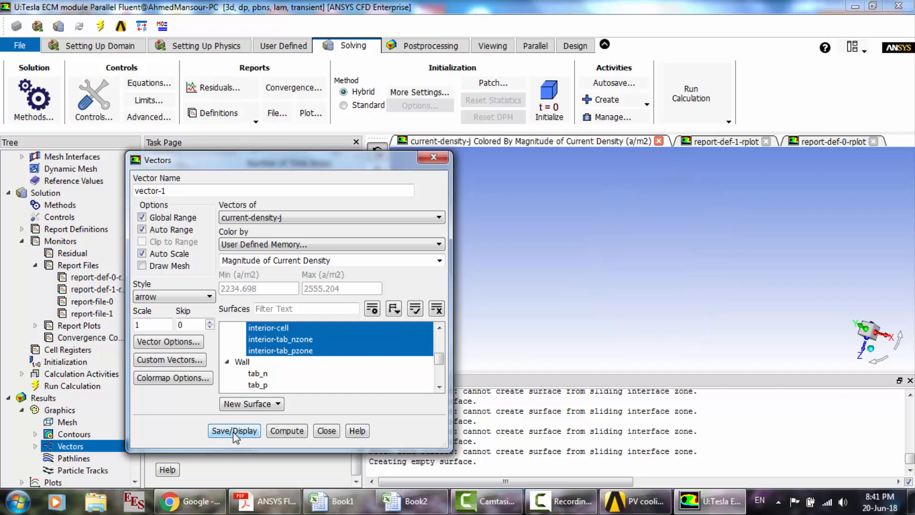
{"action": "left_click_drag", "start_coordinate": [320, 162], "coordinate": [233, 175]}
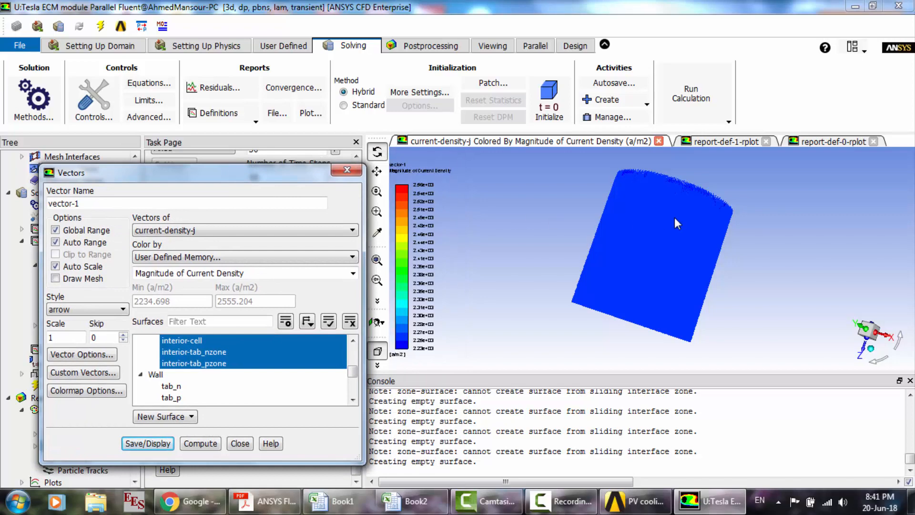
{"action": "left_click_drag", "start_coordinate": [639, 253], "coordinate": [548, 233]}
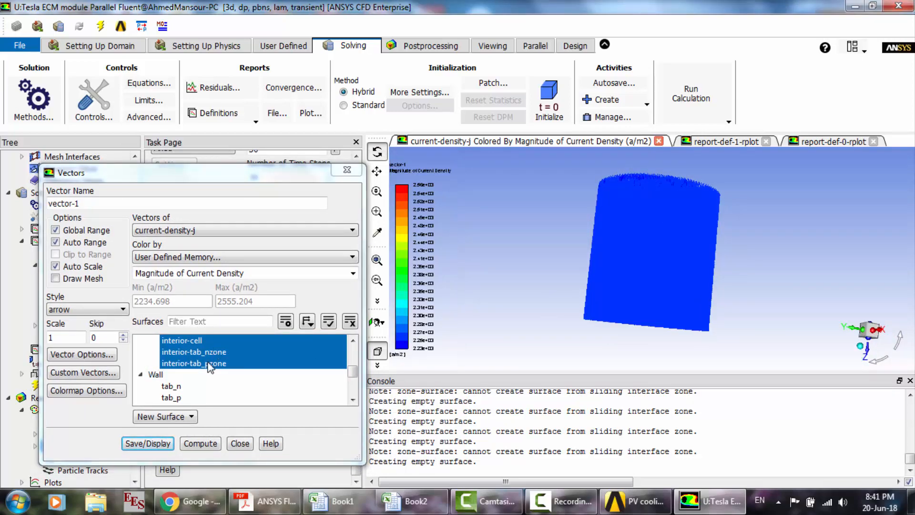
- Deselect the interior surfaces and display the current density vectors on tab_n and tab_p instead
{"action": "left_click", "coordinate": [205, 341]}
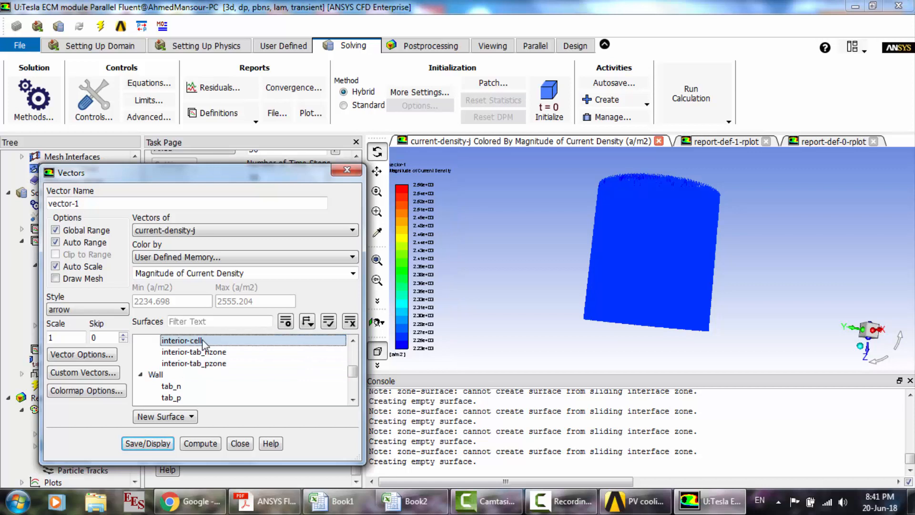
{"action": "scroll", "coordinate": [202, 339], "scroll_direction": "up", "scroll_amount": 3}
{"action": "scroll", "coordinate": [202, 340], "scroll_direction": "down", "scroll_amount": 8}
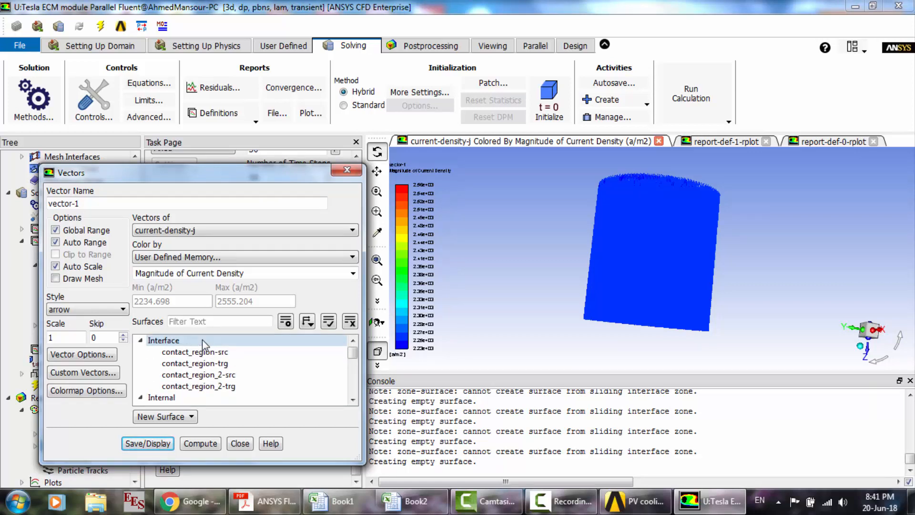
{"action": "scroll", "coordinate": [202, 339], "scroll_direction": "up", "scroll_amount": 2}
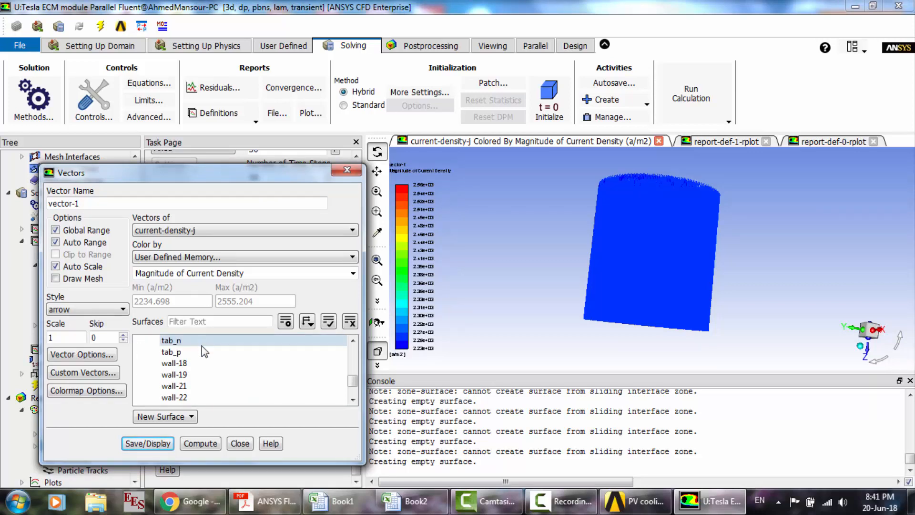
{"action": "left_click", "coordinate": [196, 341]}
{"action": "left_click", "coordinate": [159, 446]}
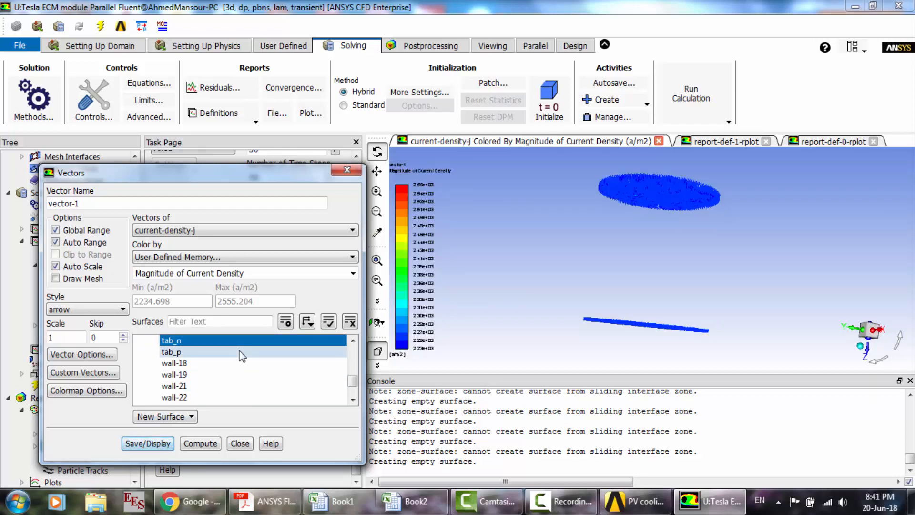
{"action": "left_click", "coordinate": [212, 352]}
{"action": "left_click", "coordinate": [156, 444]}
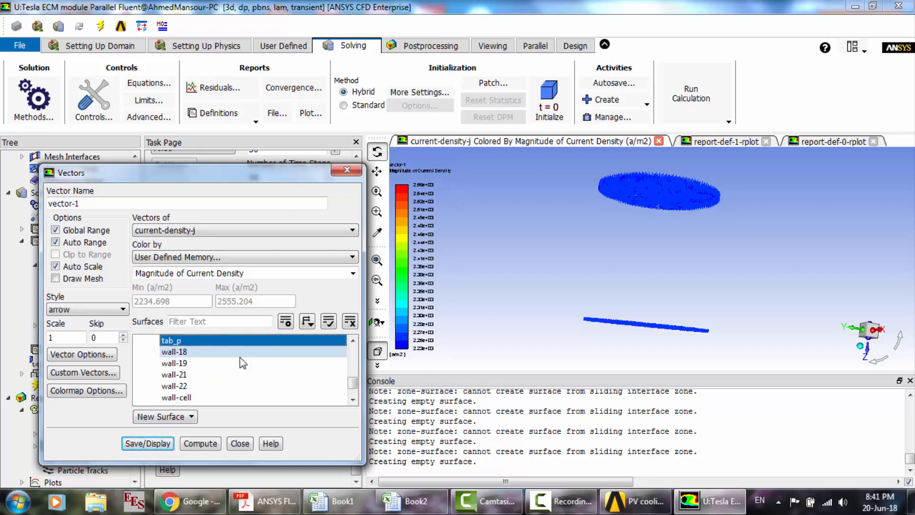
- Add wall-cell, wall-tab_nzone and wall-tab_pzone to the vector surfaces and redisplay the plot
{"action": "scroll", "coordinate": [239, 363], "scroll_direction": "down", "scroll_amount": 1}
{"action": "left_click", "coordinate": [210, 375]}
{"action": "left_click_drag", "start_coordinate": [209, 386], "coordinate": [210, 398]}
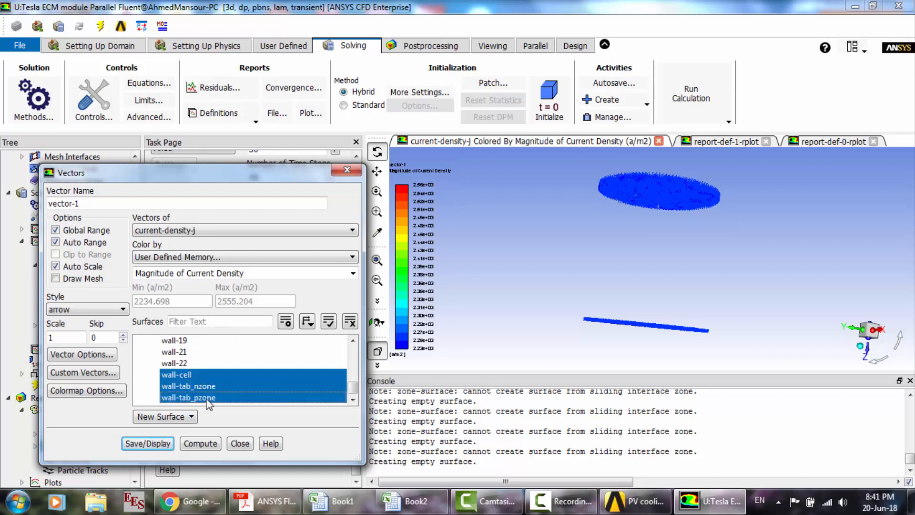
{"action": "left_click", "coordinate": [150, 444]}
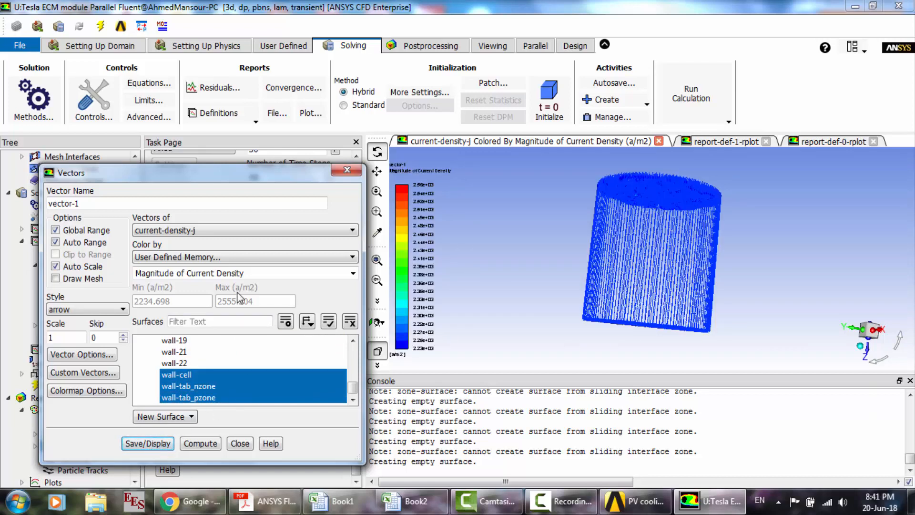
- Add interior-cell, interior-tab_nzone and interior-tab_pzone to the selected walls, redisplay the vectors and inspect them up close
{"action": "scroll", "coordinate": [223, 336], "scroll_direction": "up", "scroll_amount": 3}
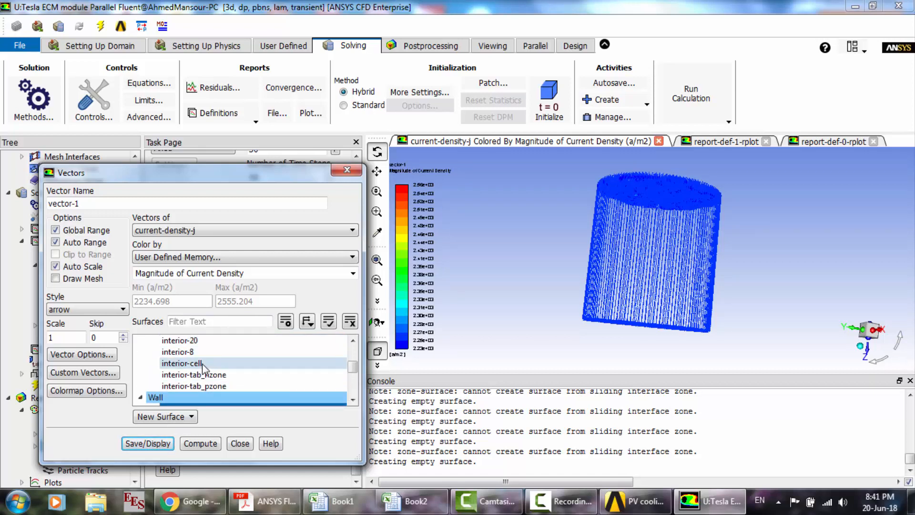
{"action": "left_click_drag", "start_coordinate": [210, 363], "coordinate": [206, 391]}
{"action": "left_click", "coordinate": [148, 443]}
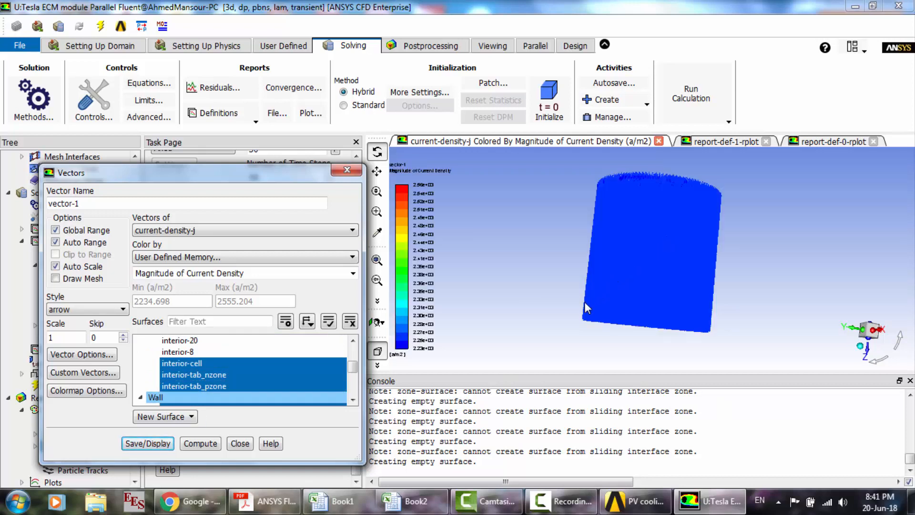
{"action": "left_click_drag", "start_coordinate": [673, 216], "coordinate": [620, 264]}
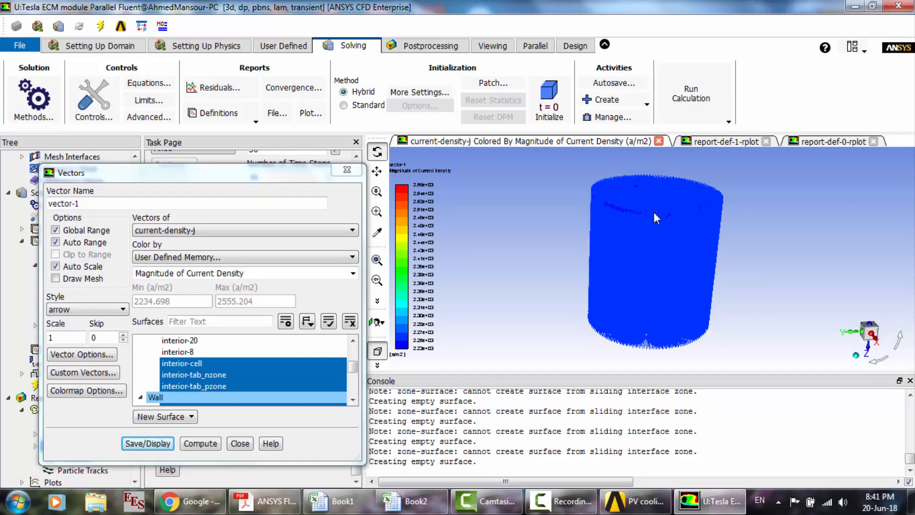
{"action": "scroll", "coordinate": [654, 215], "scroll_direction": "up", "scroll_amount": 3}
{"action": "scroll", "coordinate": [654, 211], "scroll_direction": "up", "scroll_amount": 1}
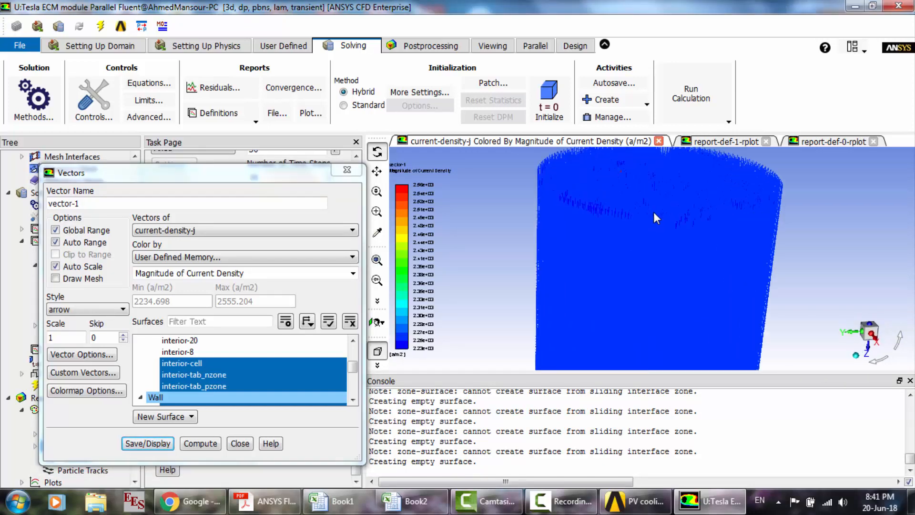
- Create a plane surface for the vector plot from the default points at x = 0
{"action": "scroll", "coordinate": [619, 159], "scroll_direction": "up", "scroll_amount": 3}
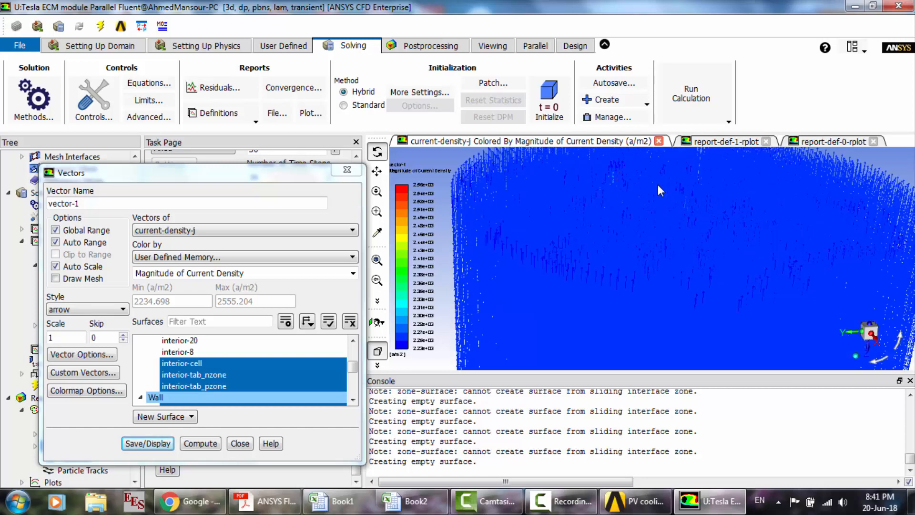
{"action": "scroll", "coordinate": [658, 187], "scroll_direction": "up", "scroll_amount": 2}
{"action": "scroll", "coordinate": [605, 180], "scroll_direction": "up", "scroll_amount": 1}
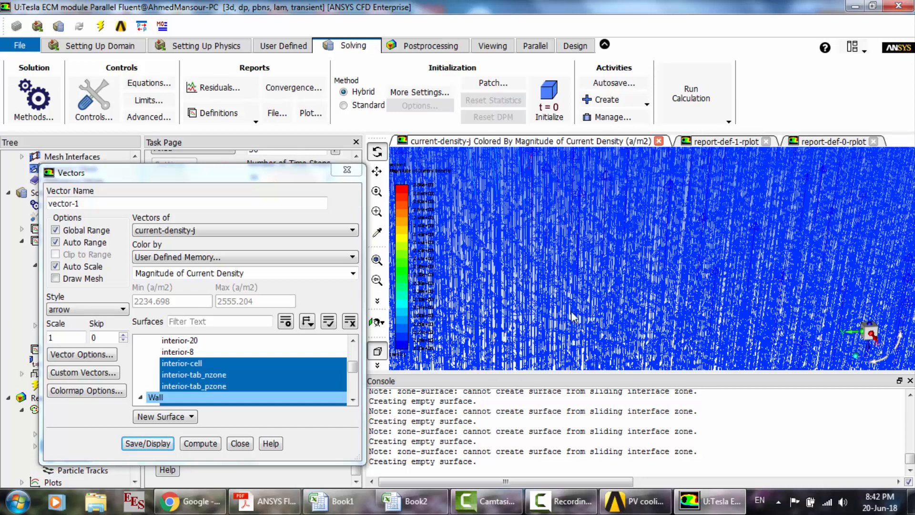
{"action": "scroll", "coordinate": [574, 317], "scroll_direction": "up", "scroll_amount": 1}
{"action": "scroll", "coordinate": [573, 317], "scroll_direction": "down", "scroll_amount": 3}
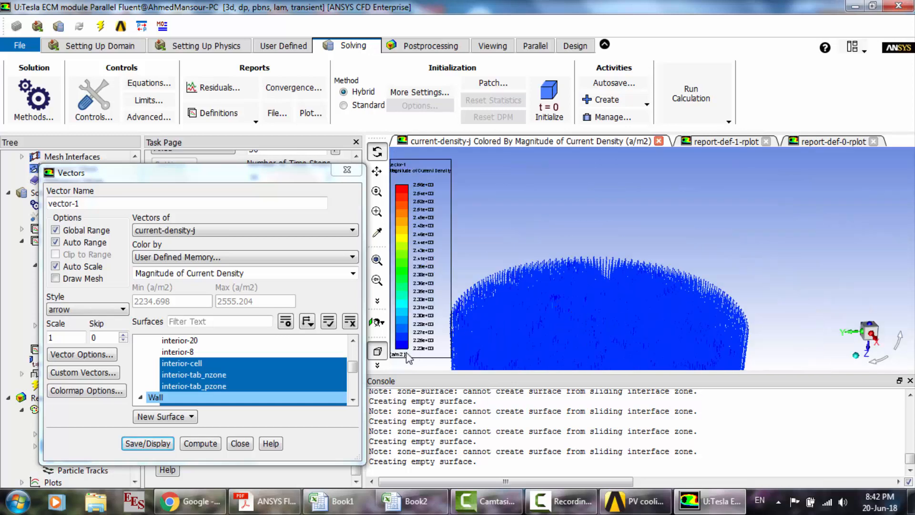
{"action": "left_click", "coordinate": [167, 418]}
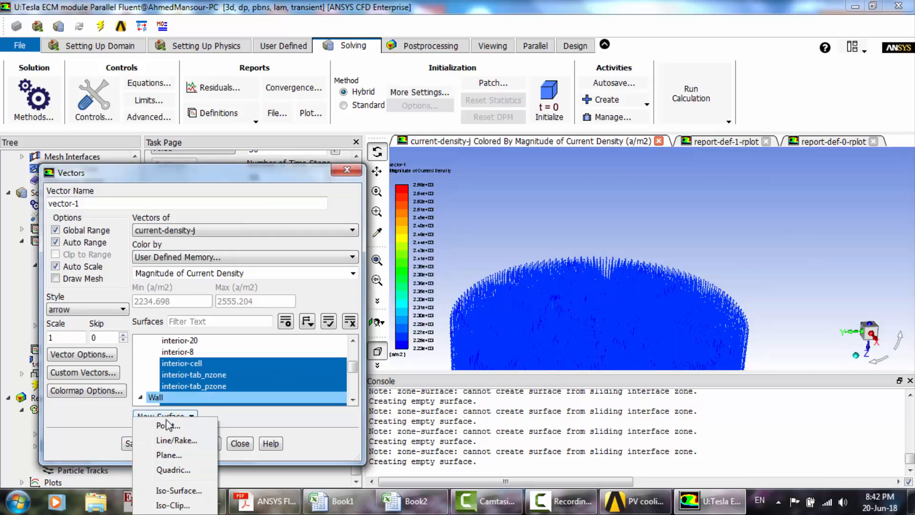
{"action": "left_click", "coordinate": [181, 456]}
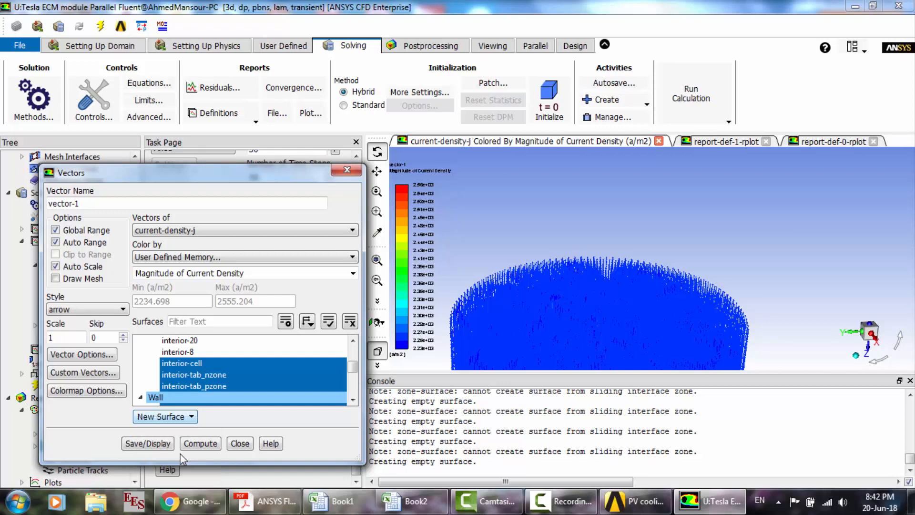
{"action": "left_click_drag", "start_coordinate": [359, 271], "coordinate": [306, 123]}
{"action": "left_click", "coordinate": [223, 396]}
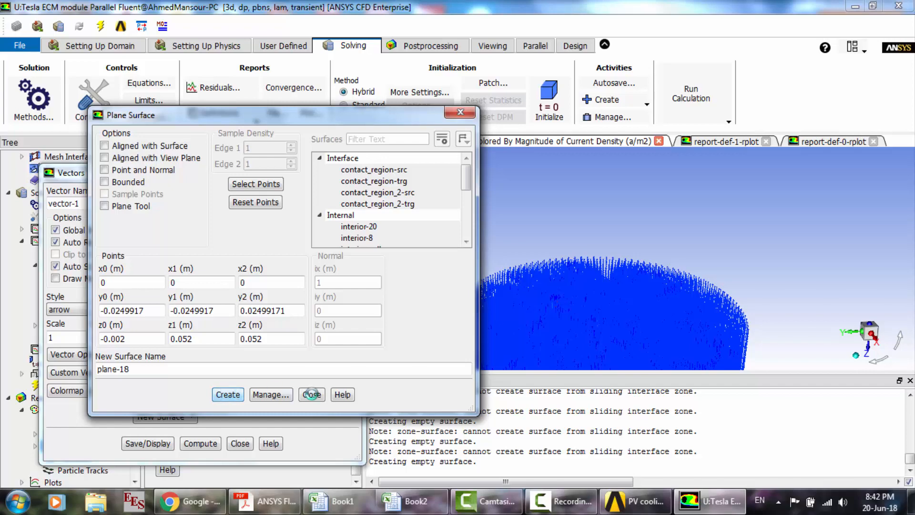
{"action": "left_click", "coordinate": [311, 394]}
{"action": "left_click", "coordinate": [316, 382]}
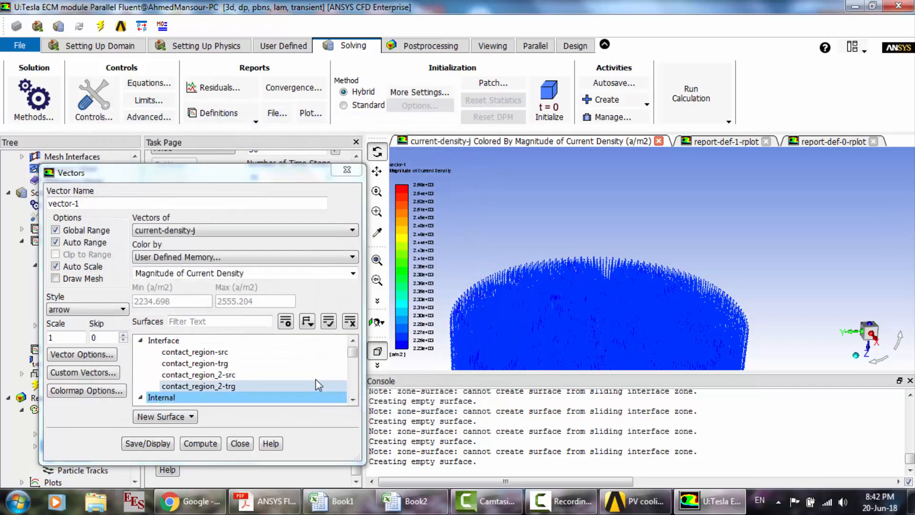
- Restrict the vector surfaces to the new plane by deselecting the Wall group and the interior-cell, interior-tab_nzone and interior-tab_pzone surfaces, and redisplay the vectors
{"action": "scroll", "coordinate": [316, 379], "scroll_direction": "up", "scroll_amount": 1}
{"action": "mouse_move", "coordinate": [352, 370]}
{"action": "left_mouse_down"}
{"action": "mouse_move", "coordinate": [352, 385]}
{"action": "mouse_move", "coordinate": [350, 373]}
{"action": "left_mouse_up"}
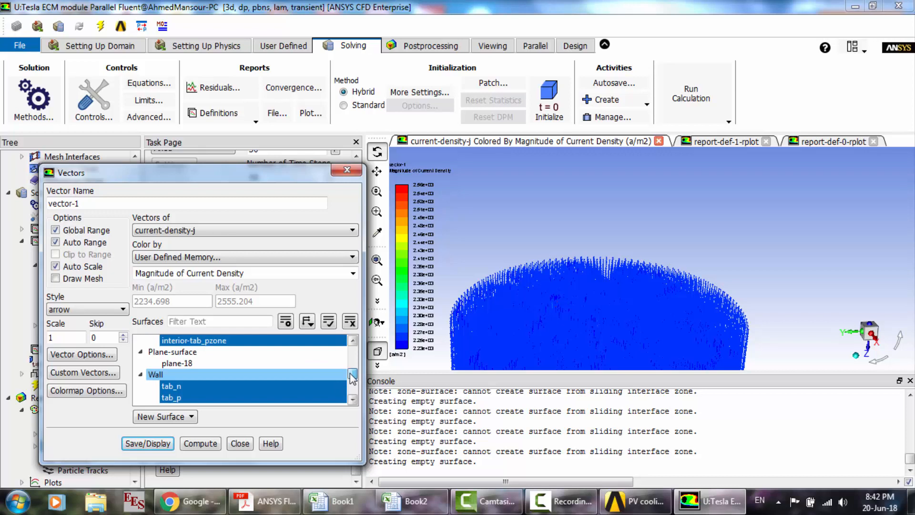
{"action": "left_click", "coordinate": [217, 360]}
{"action": "scroll", "coordinate": [176, 378], "scroll_direction": "down", "scroll_amount": 3}
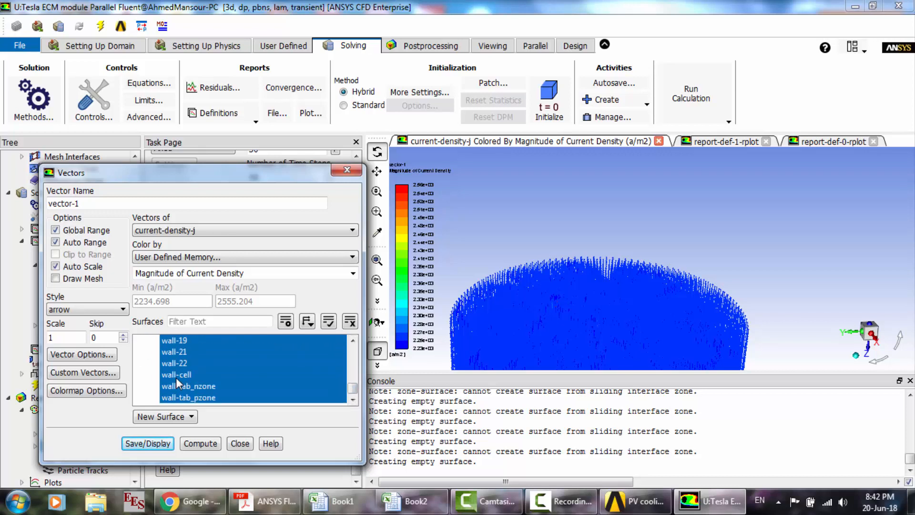
{"action": "scroll", "coordinate": [176, 378], "scroll_direction": "up", "scroll_amount": 2}
{"action": "left_click", "coordinate": [165, 367]}
{"action": "scroll", "coordinate": [164, 369], "scroll_direction": "up", "scroll_amount": 2}
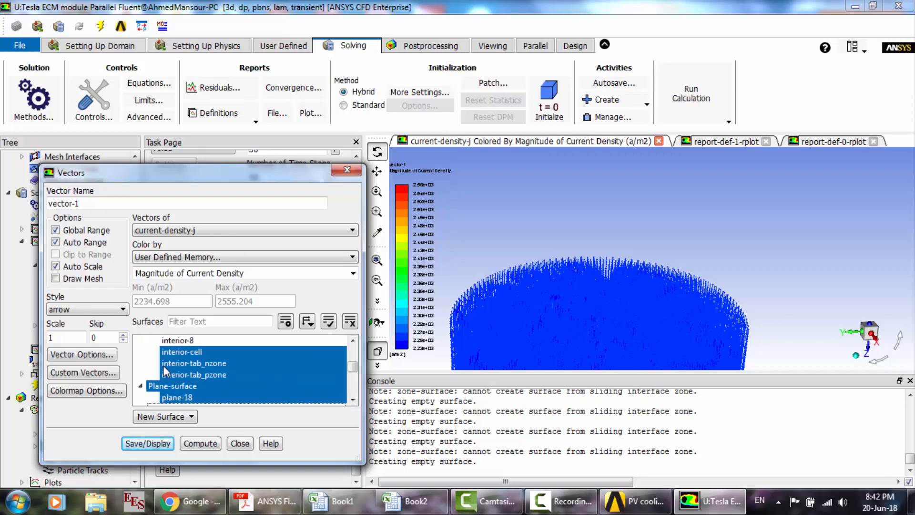
{"action": "left_click", "coordinate": [176, 354]}
{"action": "left_click", "coordinate": [177, 364]}
{"action": "left_click", "coordinate": [179, 371]}
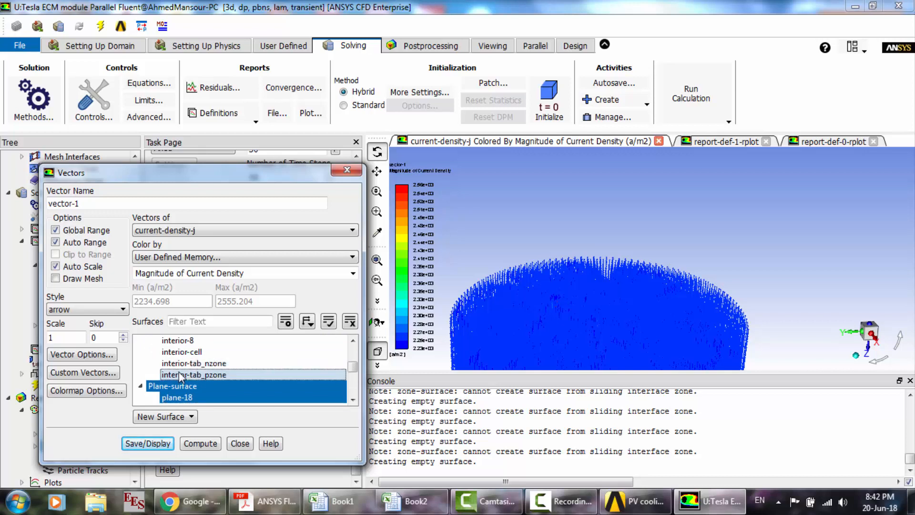
{"action": "left_click", "coordinate": [153, 447]}
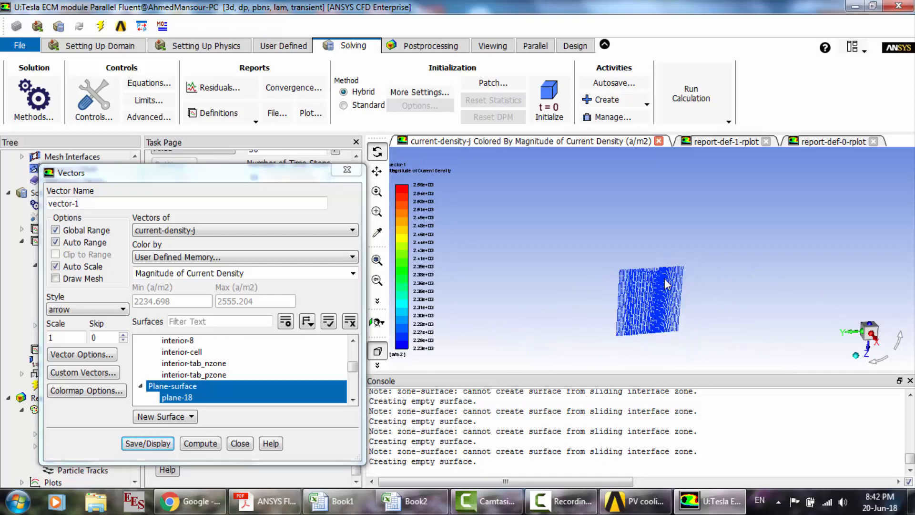
- Examine the current density vectors' direction along the upper and lower edges of the plane and close the vector settings
{"action": "scroll", "coordinate": [665, 282], "scroll_direction": "up", "scroll_amount": 5}
{"action": "scroll", "coordinate": [608, 208], "scroll_direction": "up", "scroll_amount": 2}
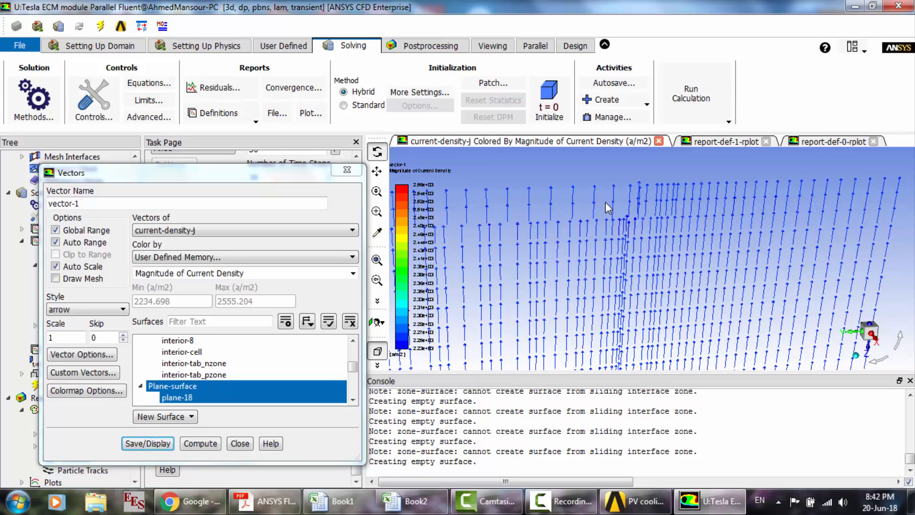
{"action": "scroll", "coordinate": [609, 208], "scroll_direction": "up", "scroll_amount": 2}
{"action": "scroll", "coordinate": [608, 208], "scroll_direction": "down", "scroll_amount": 6}
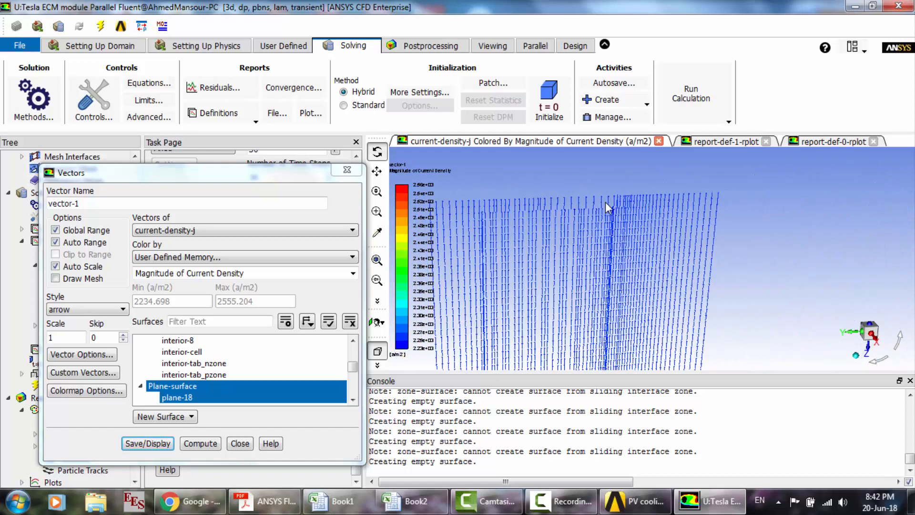
{"action": "scroll", "coordinate": [622, 318], "scroll_direction": "up", "scroll_amount": 5}
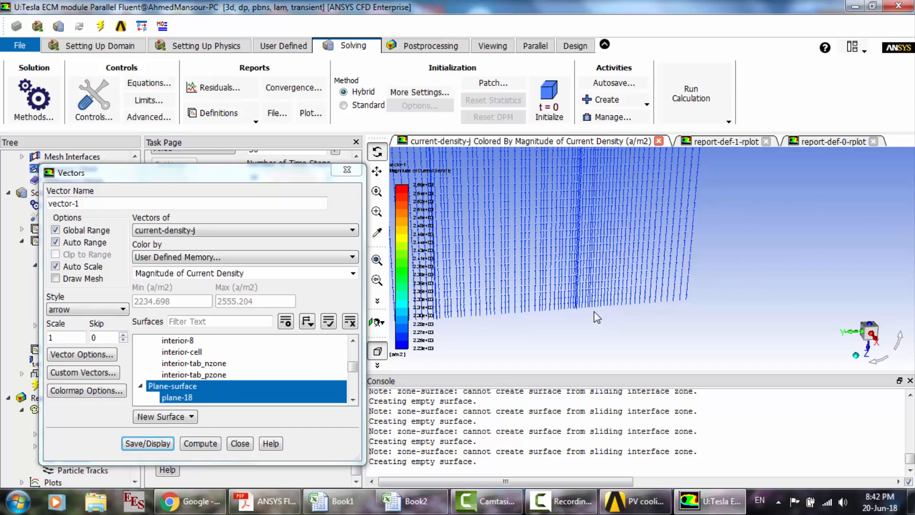
{"action": "scroll", "coordinate": [578, 294], "scroll_direction": "up", "scroll_amount": 2}
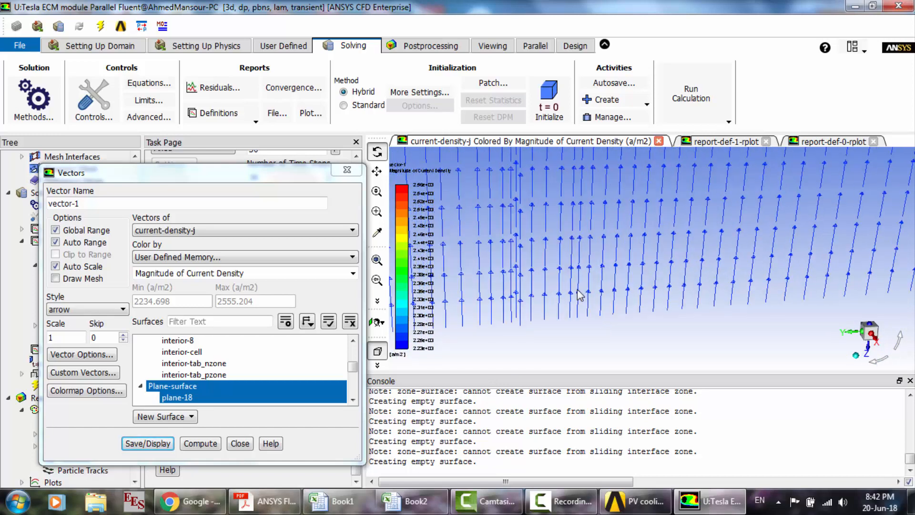
{"action": "scroll", "coordinate": [576, 288], "scroll_direction": "up", "scroll_amount": 1}
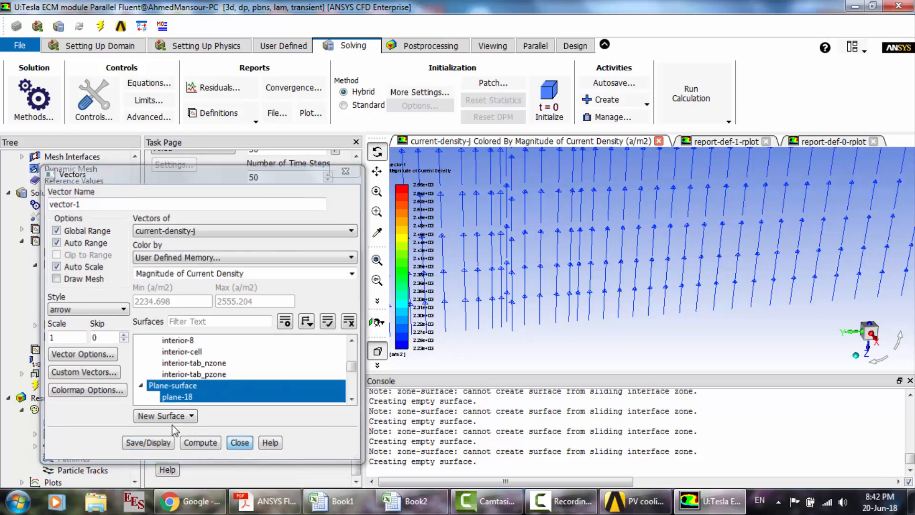
{"action": "left_click", "coordinate": [241, 444]}
- Start the transient calculation with 50 time steps and a maximum of 20 iterations per time step, accepting the changed settings
{"action": "scroll", "coordinate": [77, 414], "scroll_direction": "down", "scroll_amount": 2}
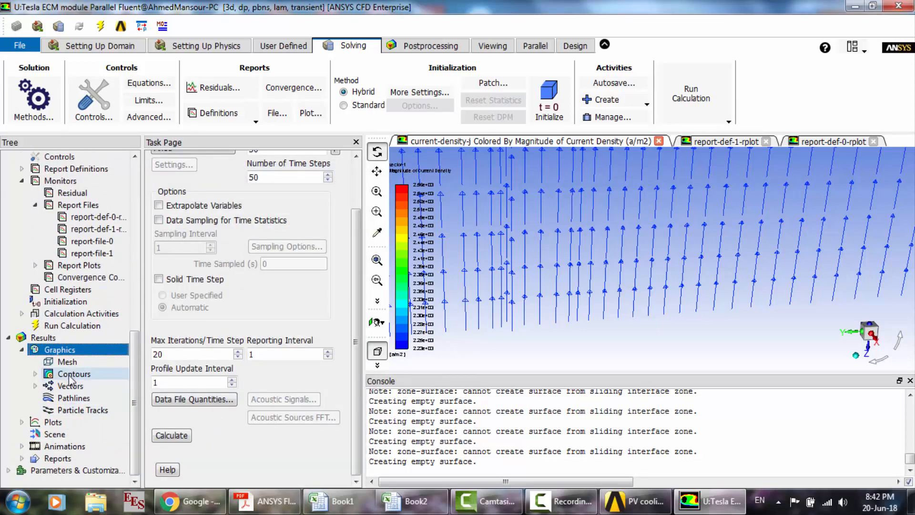
{"action": "left_click", "coordinate": [68, 445]}
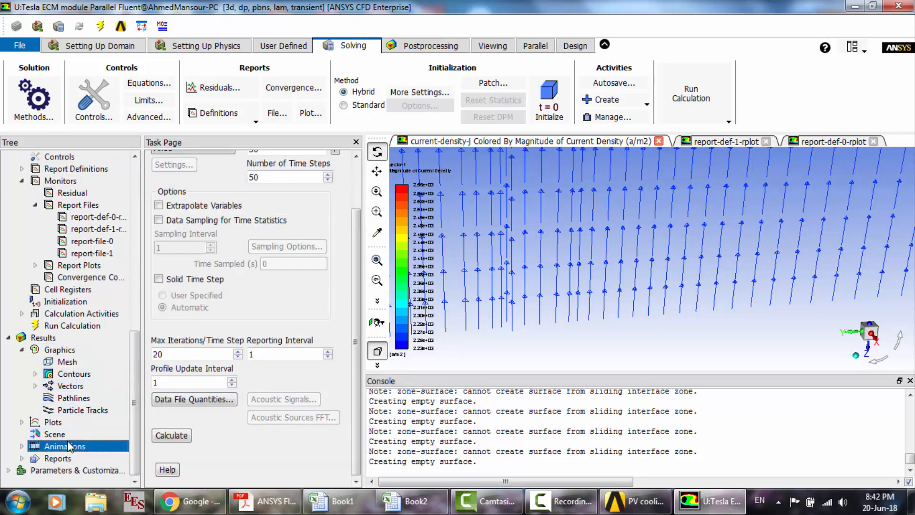
{"action": "left_click", "coordinate": [173, 435]}
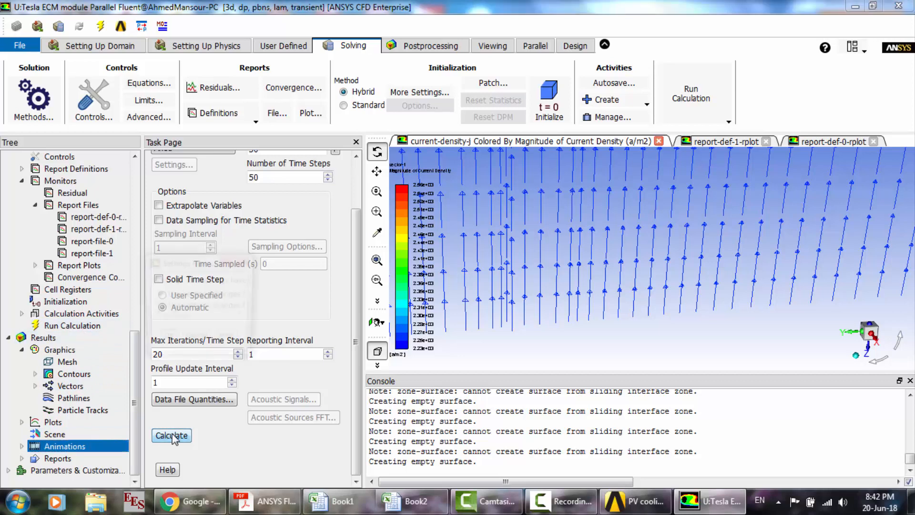
{"action": "left_click", "coordinate": [263, 336]}
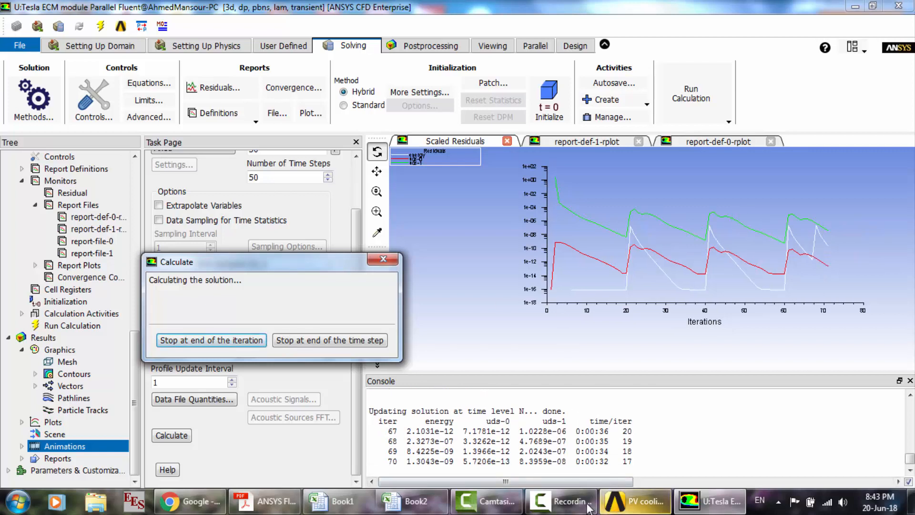
{"action": "left_click", "coordinate": [556, 506]}
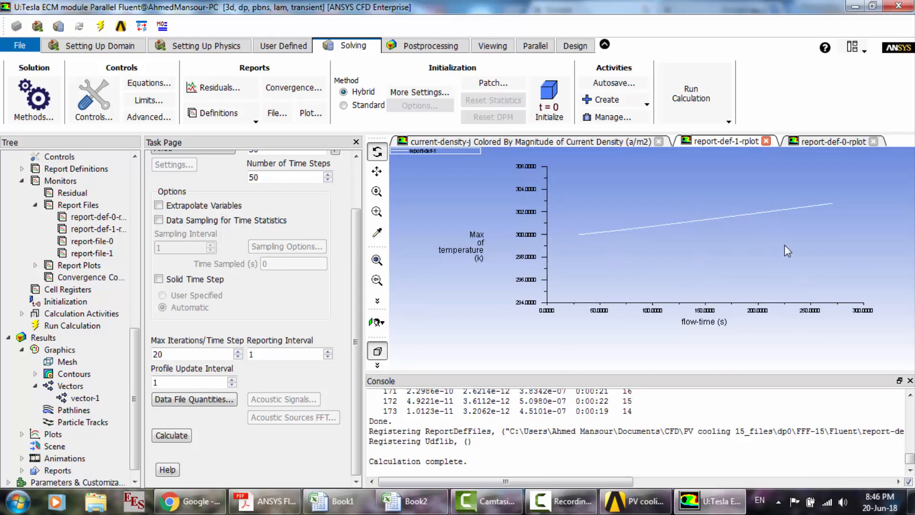
- Check the potential and maximum temperature report plots and quit Fluent, using the settings changes for the current calculation only
{"action": "left_click", "coordinate": [805, 143]}
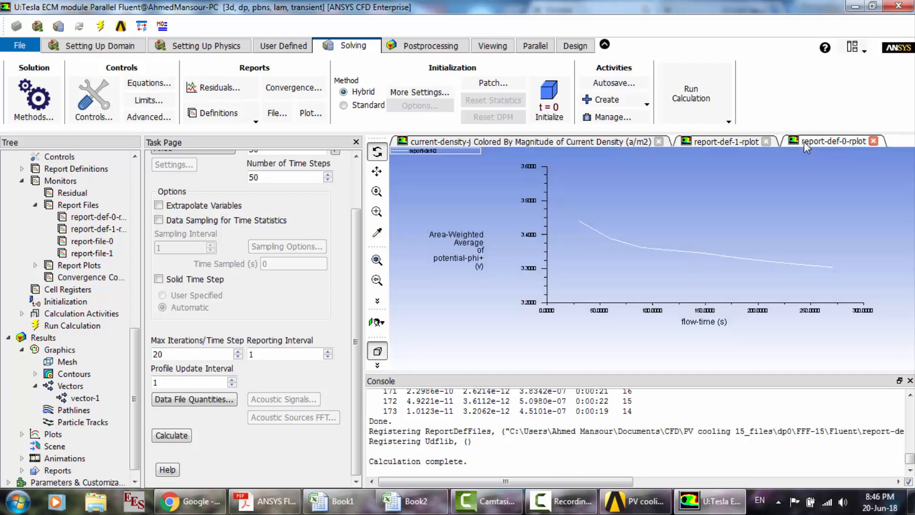
{"action": "left_click", "coordinate": [729, 148]}
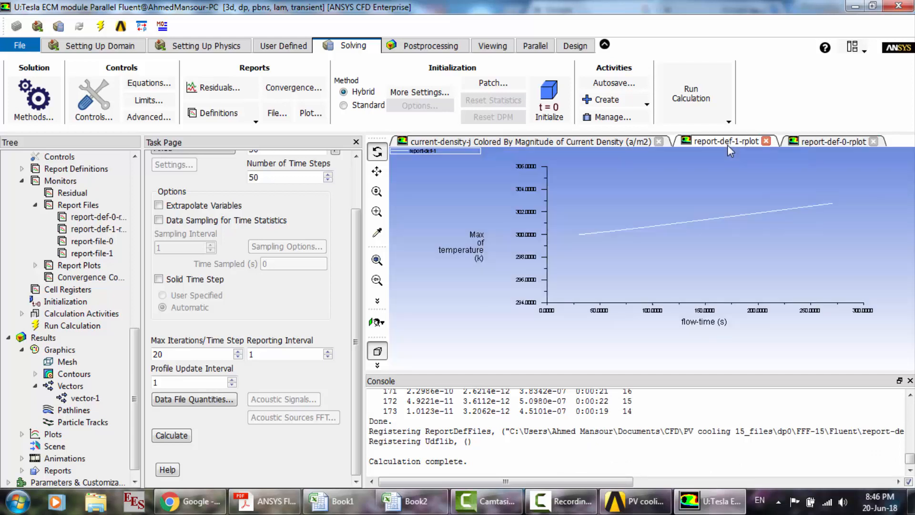
{"action": "left_click", "coordinate": [898, 5]}
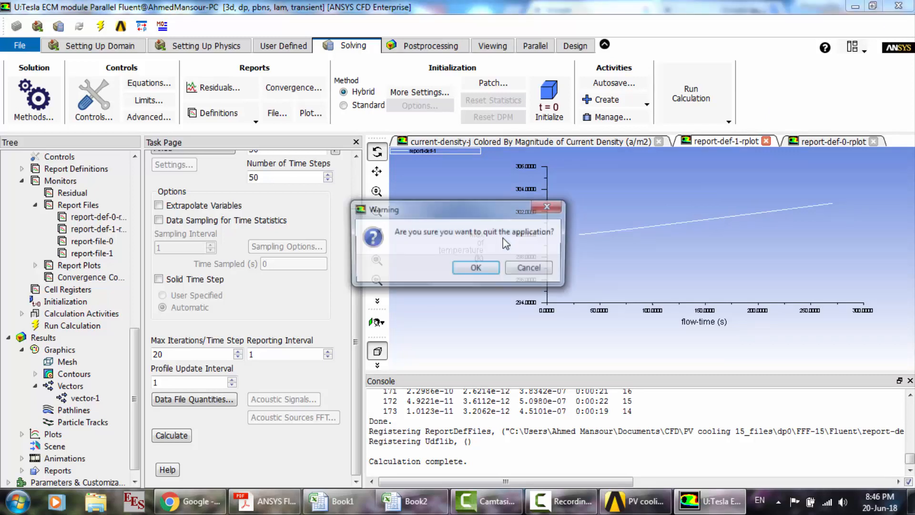
{"action": "left_click", "coordinate": [477, 269]}
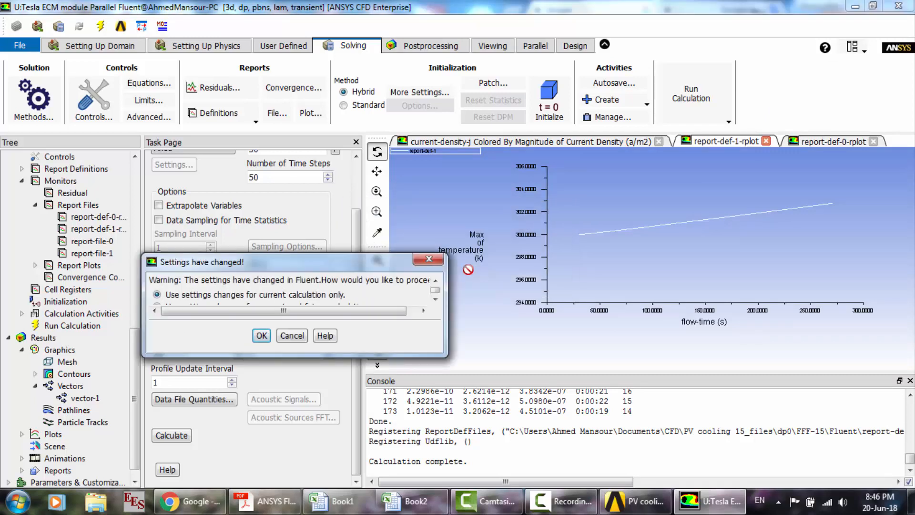
{"action": "left_click", "coordinate": [261, 335]}
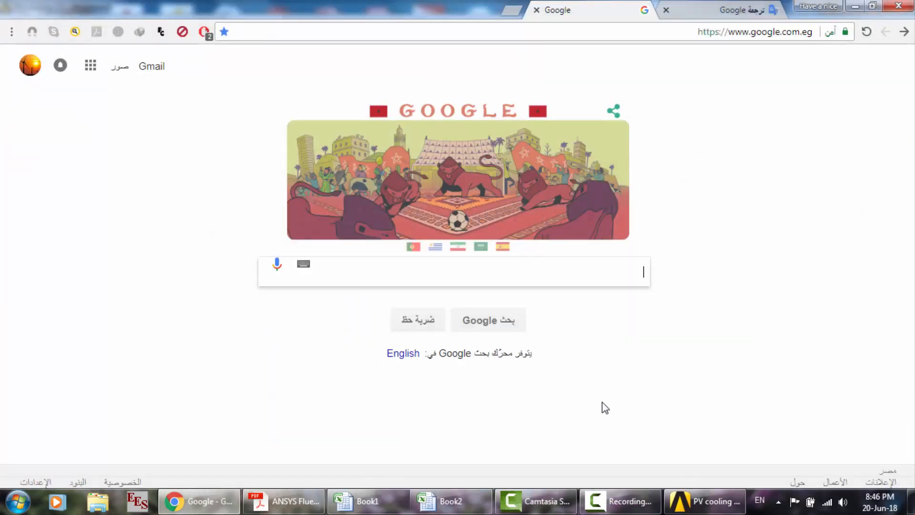
- Check the maximum temperature chart in the Fluent add-on modules PDF and open the Tesla ECM pack module's geometry from Workbench
{"action": "left_click", "coordinate": [275, 509]}
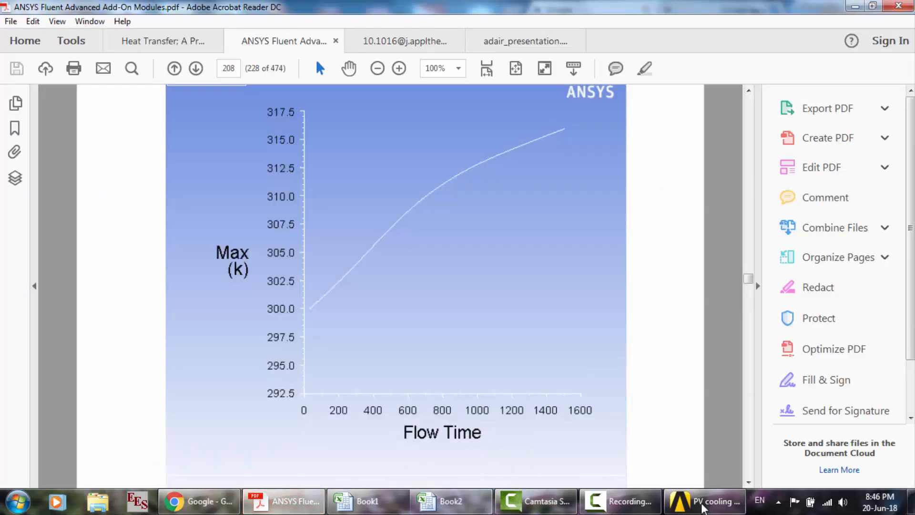
{"action": "left_click", "coordinate": [703, 504]}
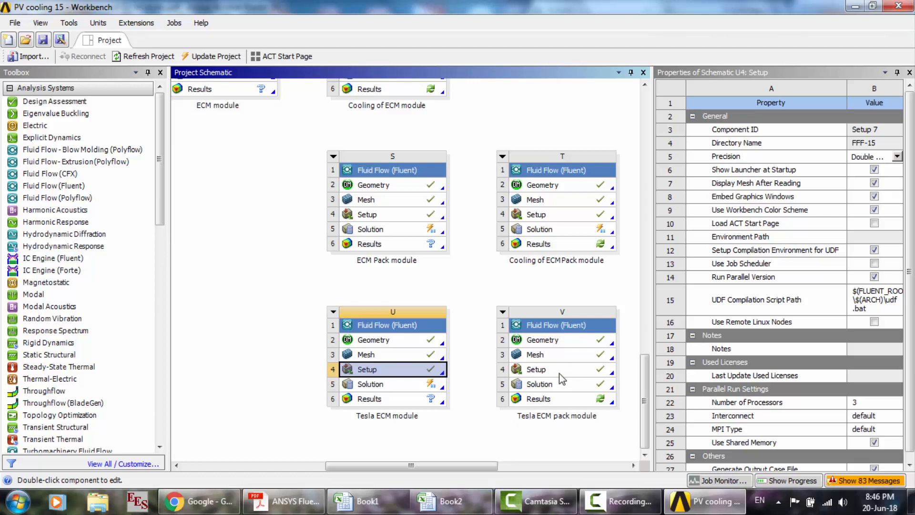
{"action": "double_click", "coordinate": [550, 343]}
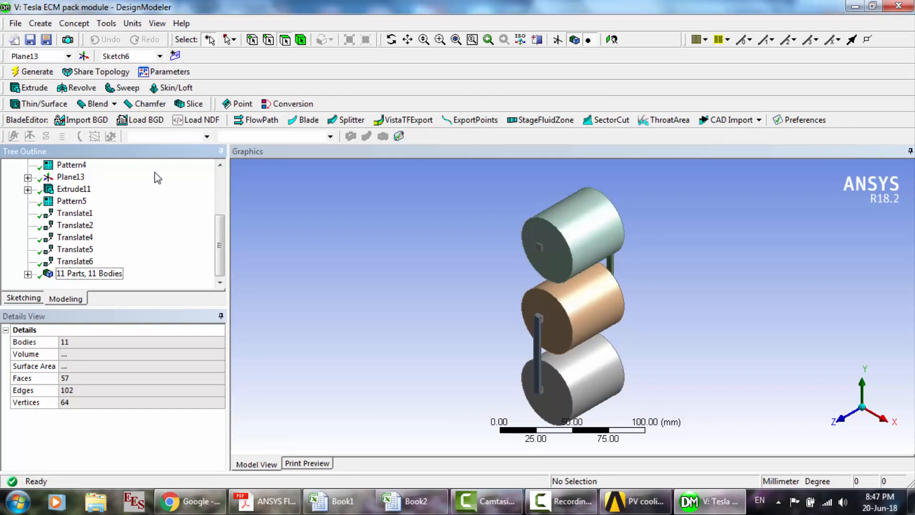
- Review the circle dimension of Sketch1 on the XYPlane and the settings of Extrude1 in the pack geometry
{"action": "scroll", "coordinate": [157, 178], "scroll_direction": "up", "scroll_amount": 3}
{"action": "left_click", "coordinate": [28, 177]}
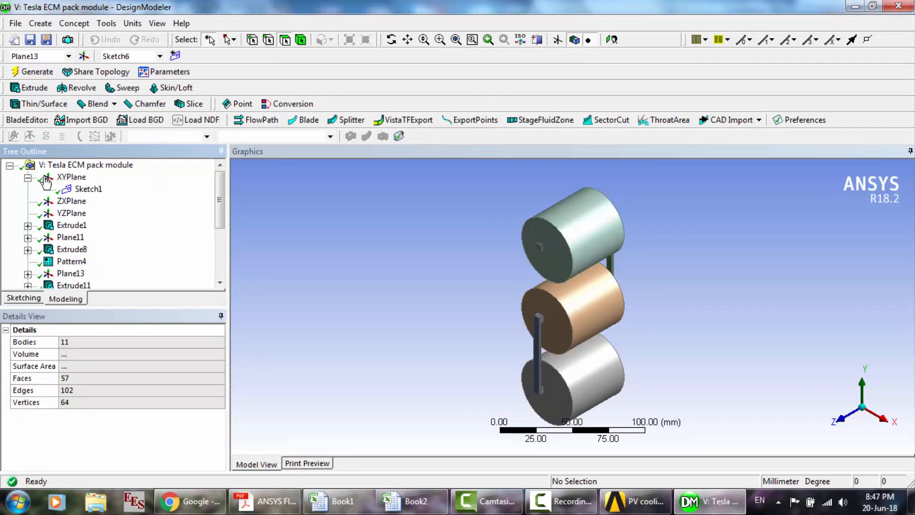
{"action": "left_click", "coordinate": [88, 189]}
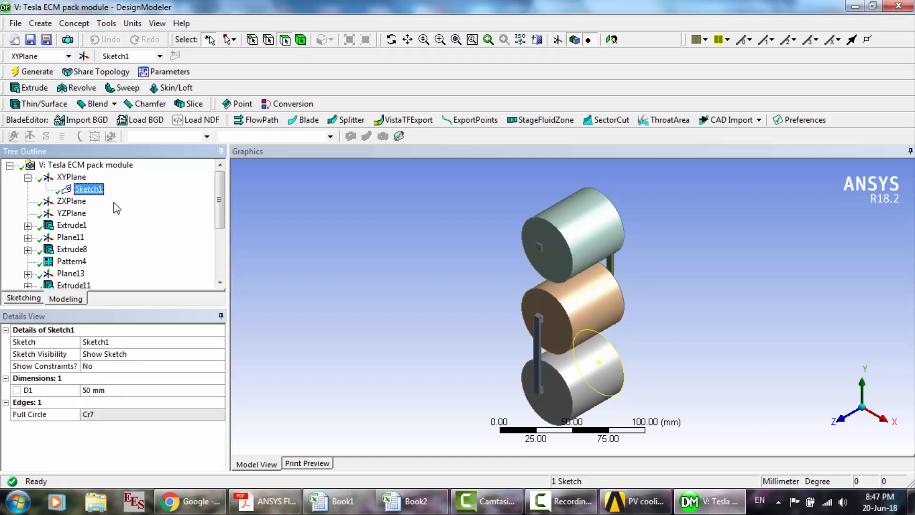
{"action": "left_click", "coordinate": [29, 298]}
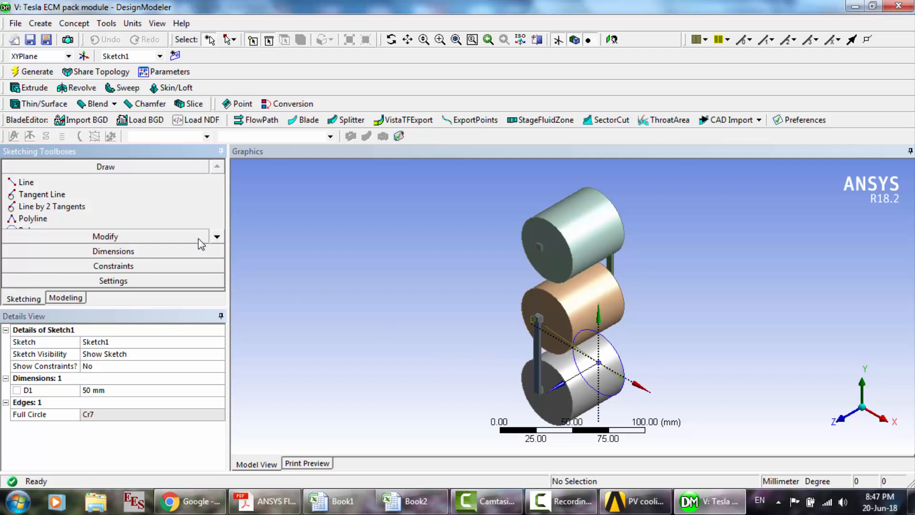
{"action": "left_click", "coordinate": [67, 298]}
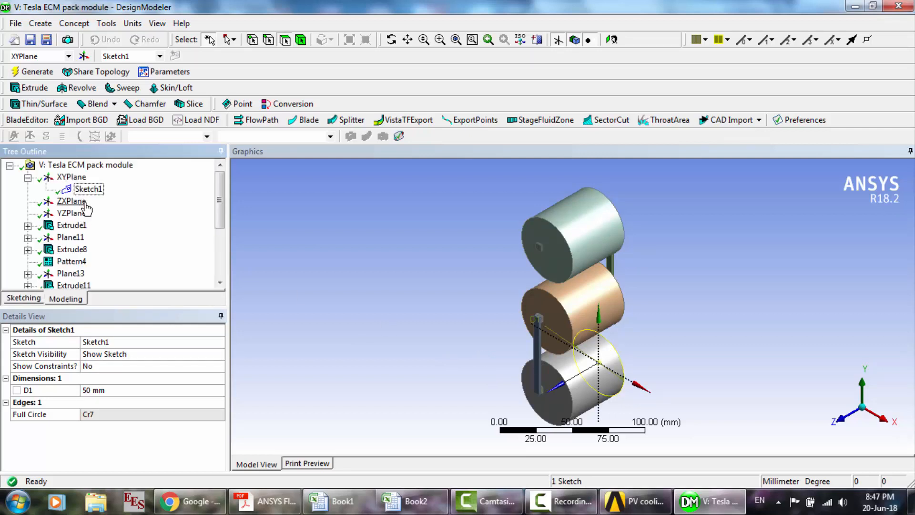
{"action": "left_click", "coordinate": [72, 226]}
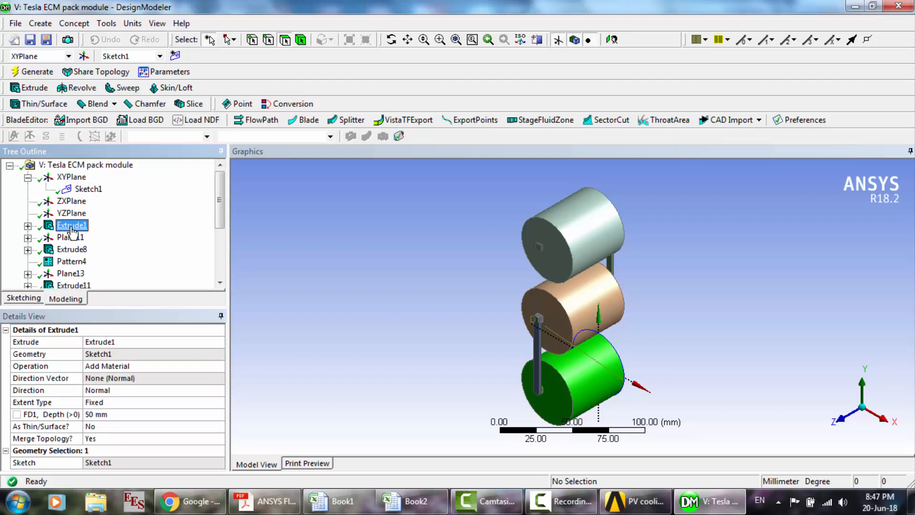
- Review Sketch5 on Plane11 and its dimensions around the small rectangles on the first cylinder's end face
{"action": "left_click", "coordinate": [27, 237]}
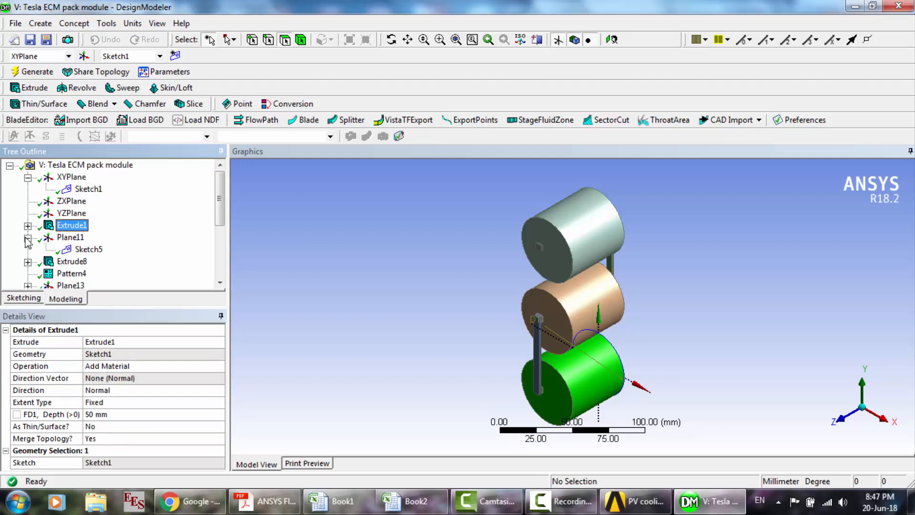
{"action": "left_click", "coordinate": [85, 249]}
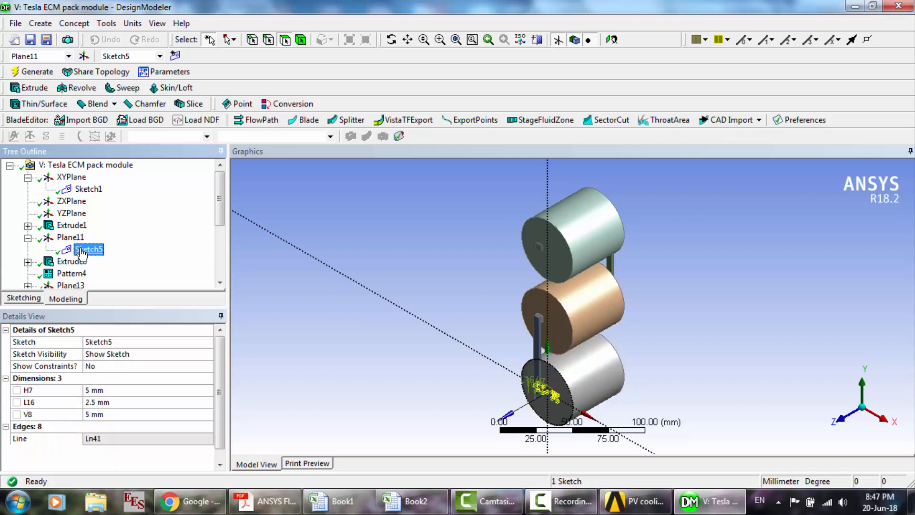
{"action": "left_click", "coordinate": [456, 39]}
{"action": "left_click_drag", "start_coordinate": [515, 375], "coordinate": [604, 417]}
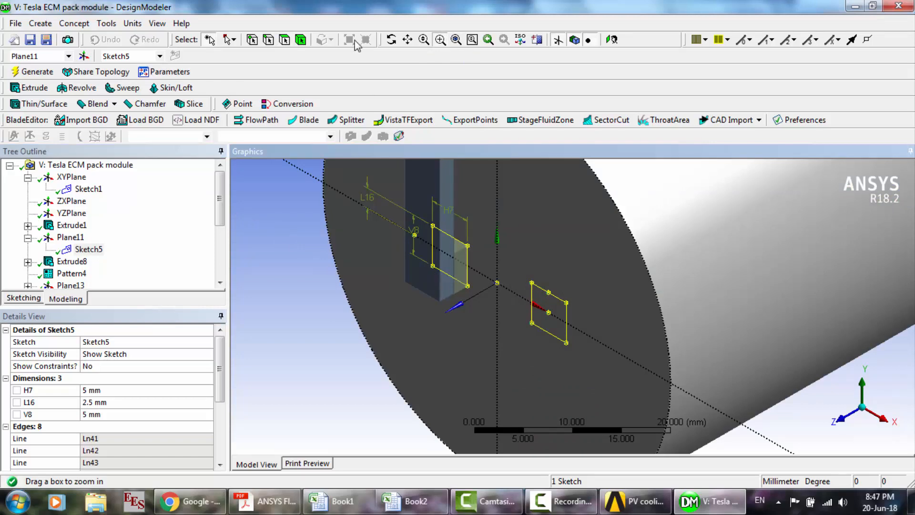
{"action": "left_click", "coordinate": [392, 40]}
{"action": "mouse_move", "coordinate": [482, 241]}
{"action": "left_mouse_down"}
{"action": "mouse_move", "coordinate": [452, 227]}
{"action": "mouse_move", "coordinate": [445, 211]}
{"action": "mouse_move", "coordinate": [408, 215]}
{"action": "mouse_move", "coordinate": [493, 215]}
{"action": "left_mouse_up"}
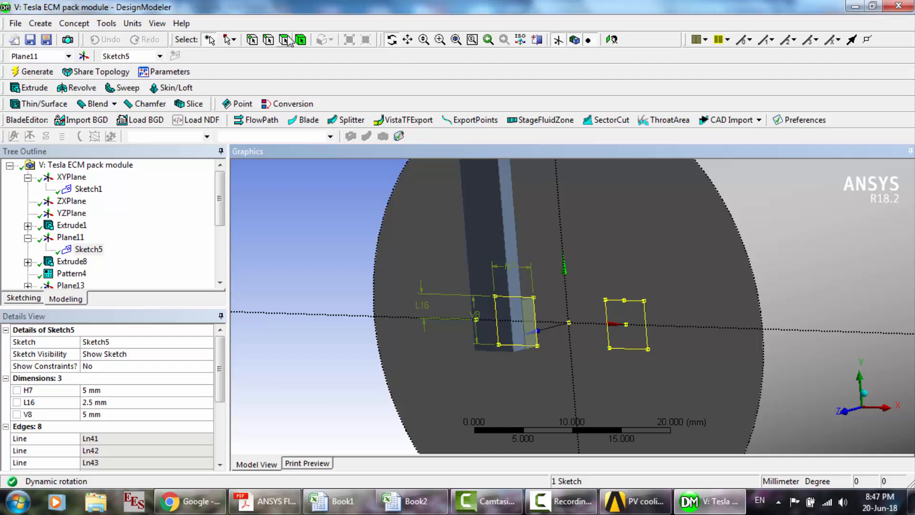
- Hide all bodies except the first cylinder and the small tab block on its end face
{"action": "left_click", "coordinate": [301, 40]}
{"action": "left_click", "coordinate": [403, 264]}
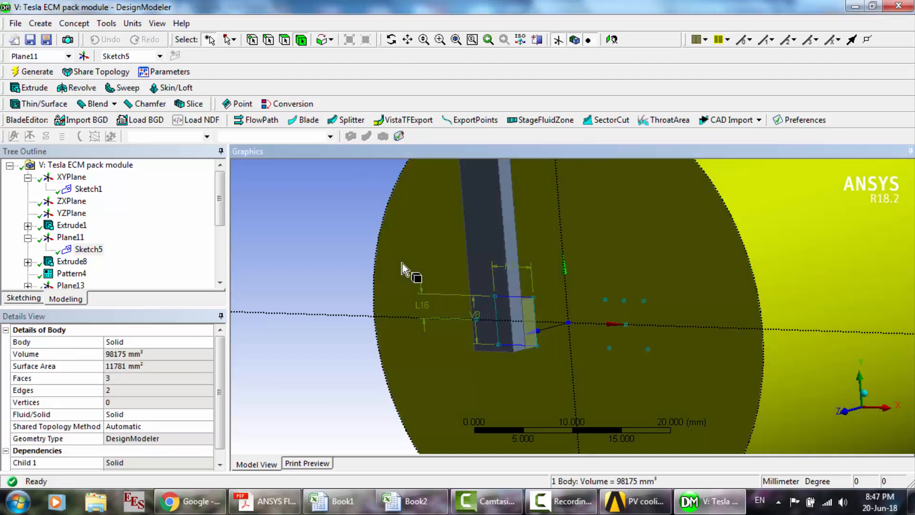
{"action": "left_click", "coordinate": [530, 310]}
{"action": "right_click", "coordinate": [529, 311]}
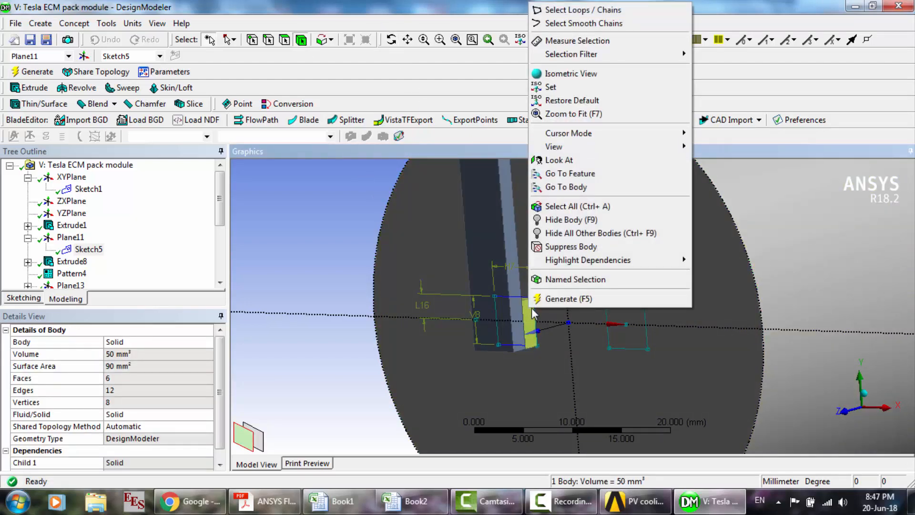
{"action": "left_click", "coordinate": [562, 350], "text": "ctrl"}
{"action": "right_click", "coordinate": [562, 350]}
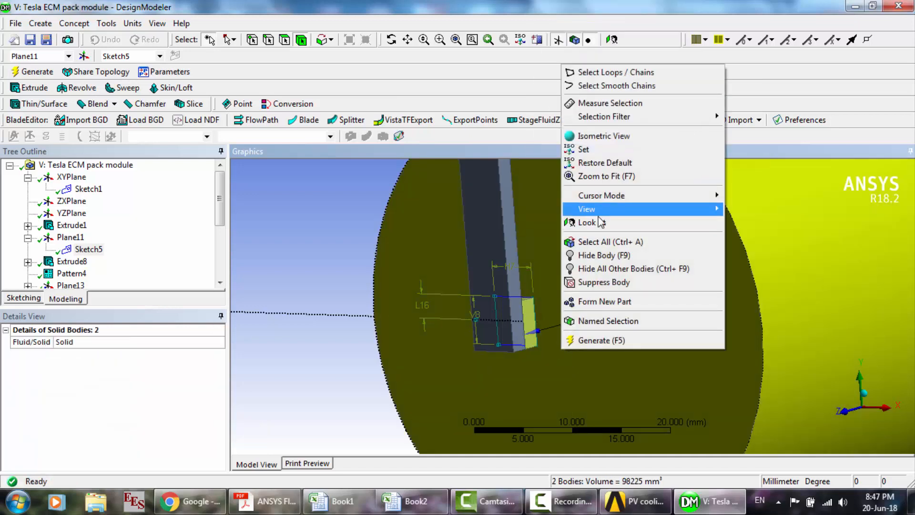
{"action": "left_click", "coordinate": [614, 269]}
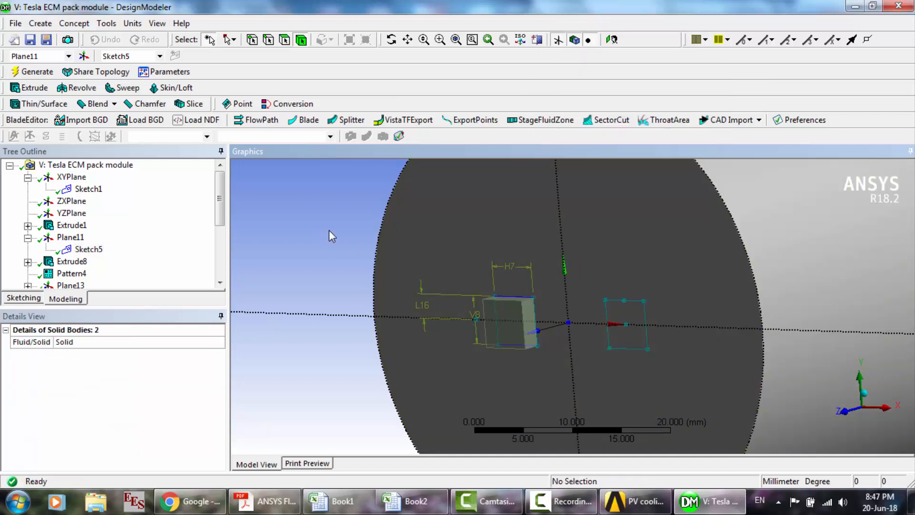
- Inspect the small tab block and the Sketch5 rectangles on the isolated cylinder from several angles
{"action": "left_click", "coordinate": [392, 40]}
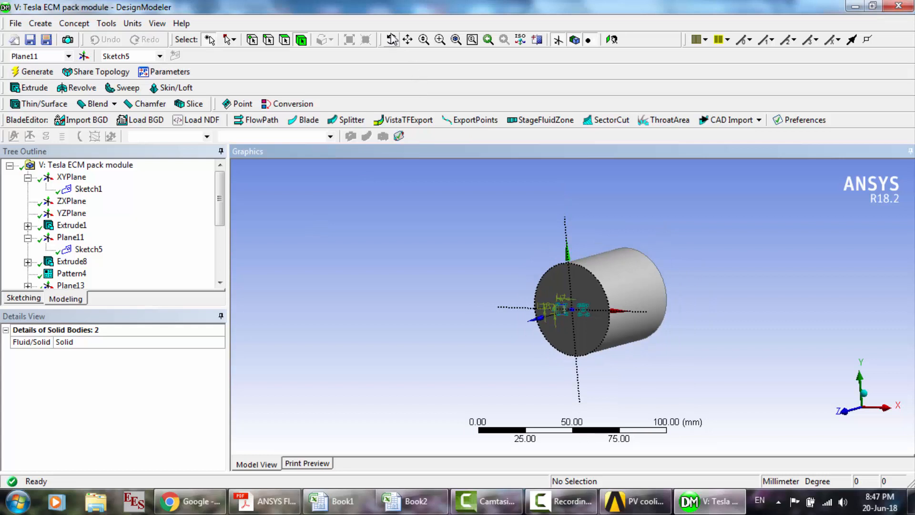
{"action": "left_click_drag", "start_coordinate": [519, 291], "coordinate": [435, 272]}
{"action": "left_click", "coordinate": [456, 39]}
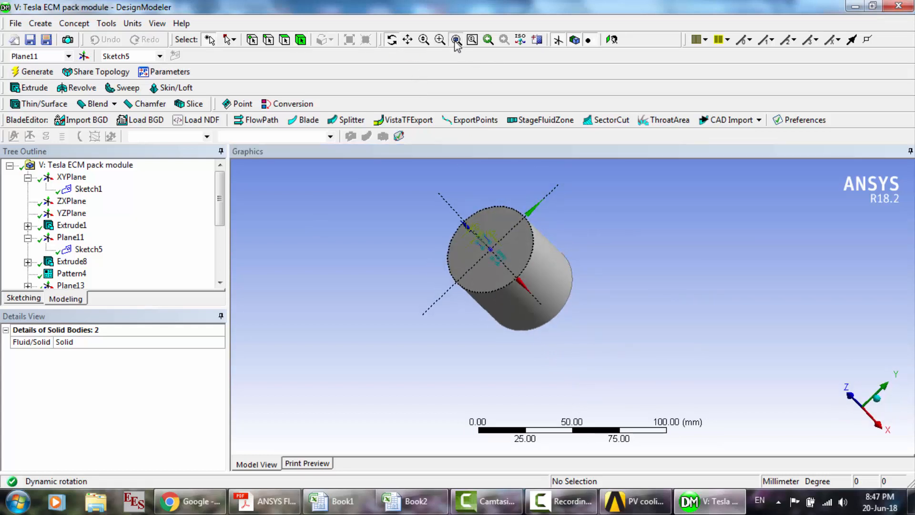
{"action": "left_click_drag", "start_coordinate": [586, 313], "coordinate": [419, 280]}
{"action": "scroll", "coordinate": [568, 205], "scroll_direction": "up", "scroll_amount": 3}
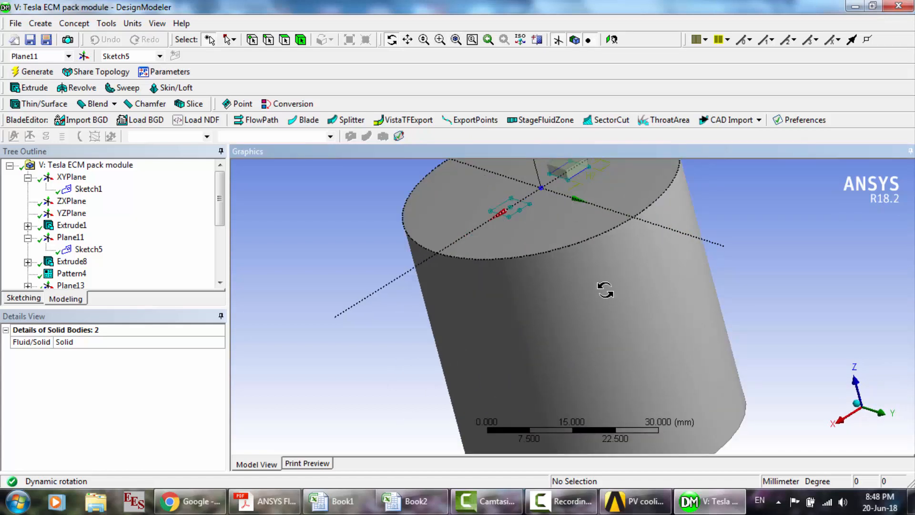
{"action": "left_click", "coordinate": [408, 39]}
{"action": "left_click_drag", "start_coordinate": [525, 309], "coordinate": [496, 359]}
{"action": "scroll", "coordinate": [504, 284], "scroll_direction": "up", "scroll_amount": 3}
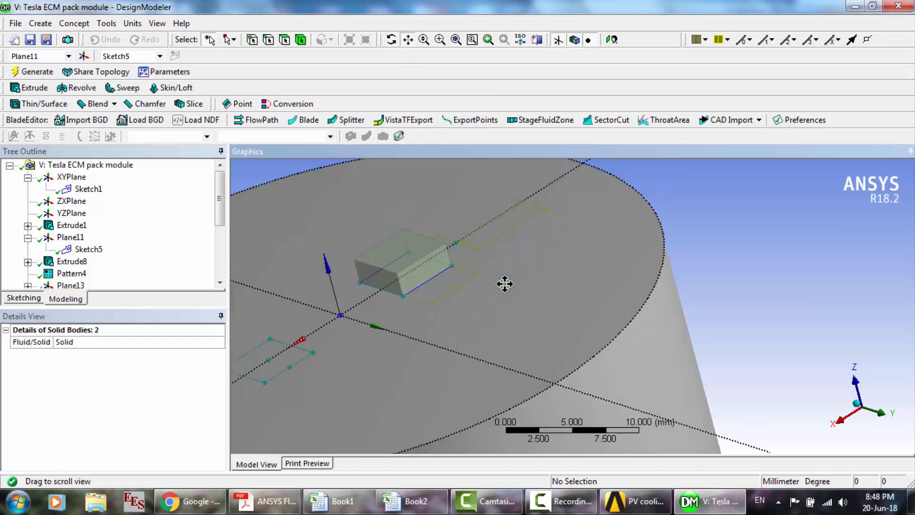
{"action": "left_click_drag", "start_coordinate": [388, 238], "coordinate": [490, 268]}
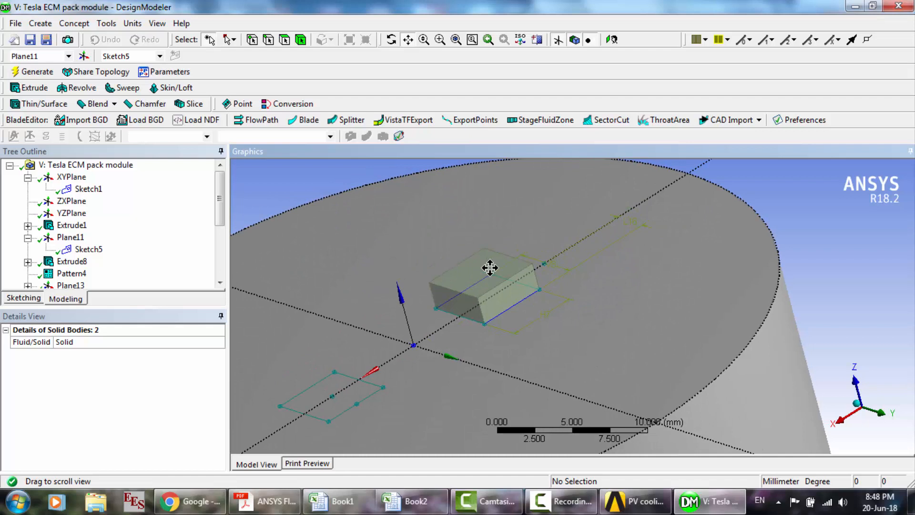
{"action": "scroll", "coordinate": [490, 268], "scroll_direction": "down", "scroll_amount": 5}
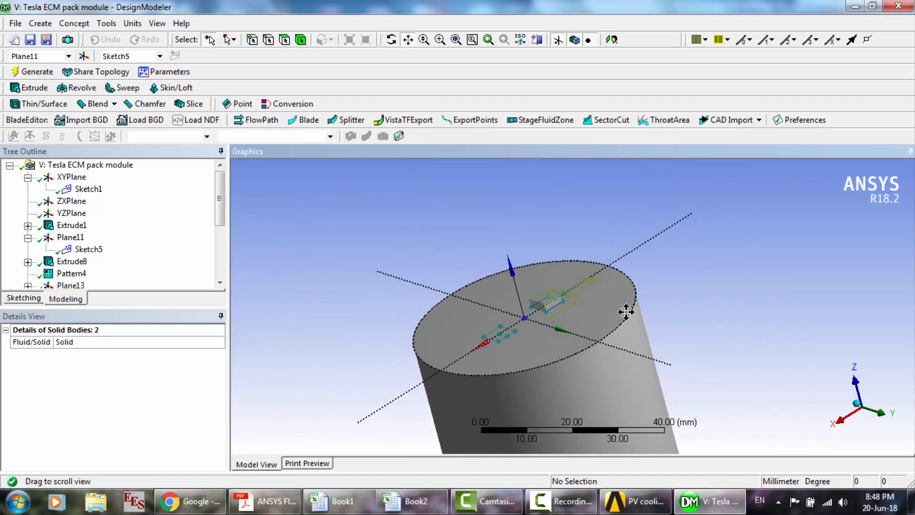
{"action": "scroll", "coordinate": [507, 256], "scroll_direction": "down", "scroll_amount": 2}
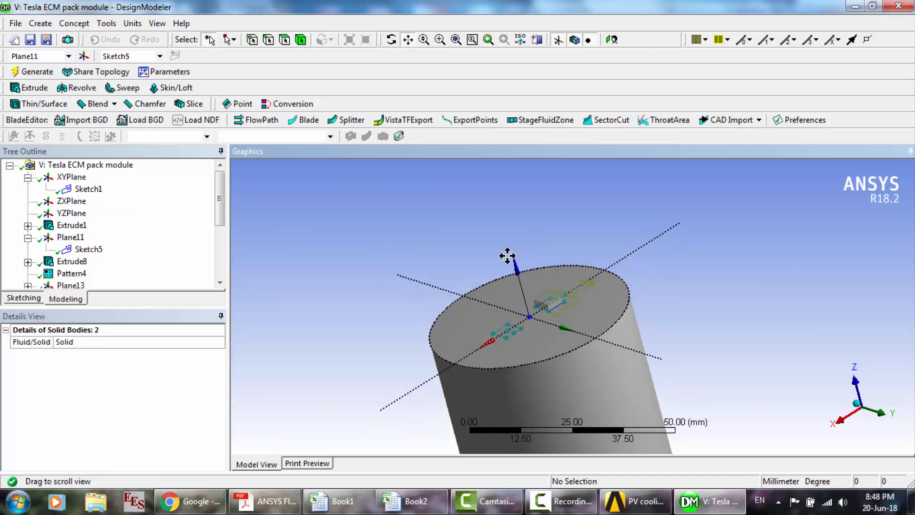
- Show all bodies again and inspect the tabs and bars that connect the three cylinders on both ends
{"action": "right_click", "coordinate": [324, 237]}
{"action": "left_click", "coordinate": [388, 369]}
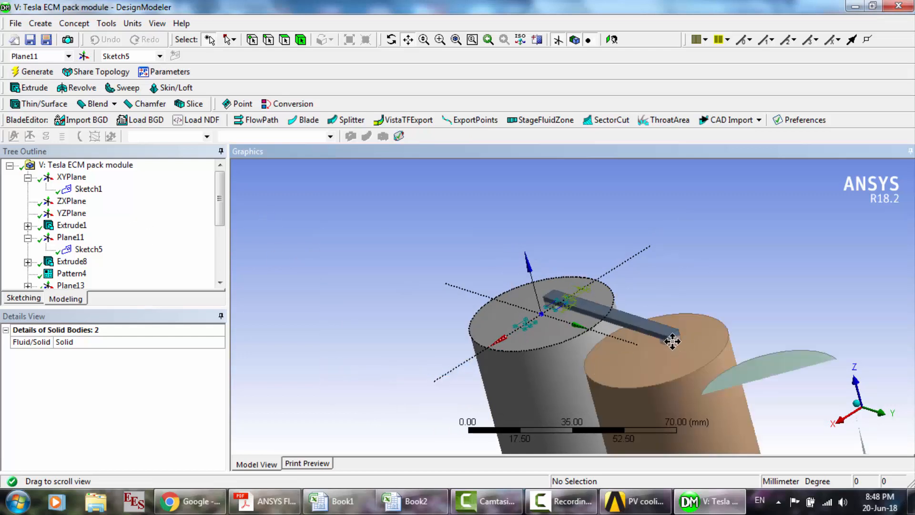
{"action": "middle_click_drag", "start_coordinate": [546, 309], "coordinate": [584, 212]}
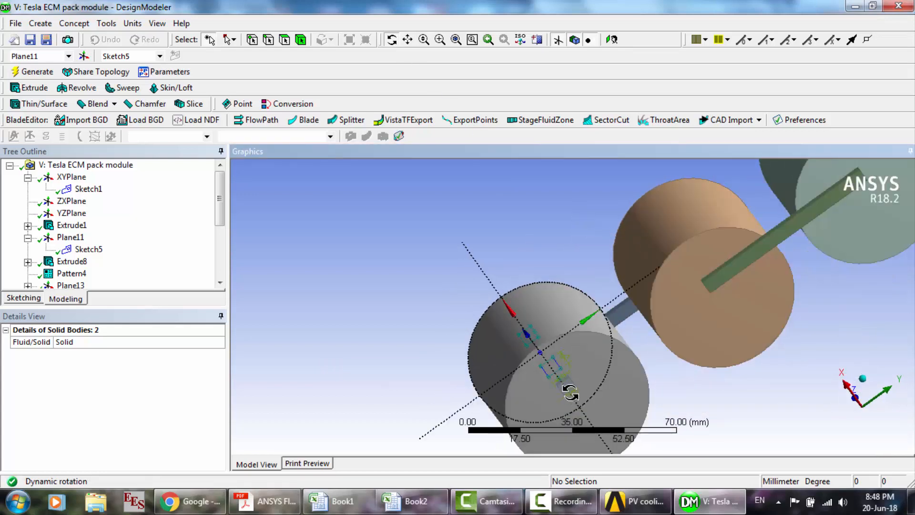
{"action": "middle_click_drag", "start_coordinate": [667, 364], "coordinate": [683, 361]}
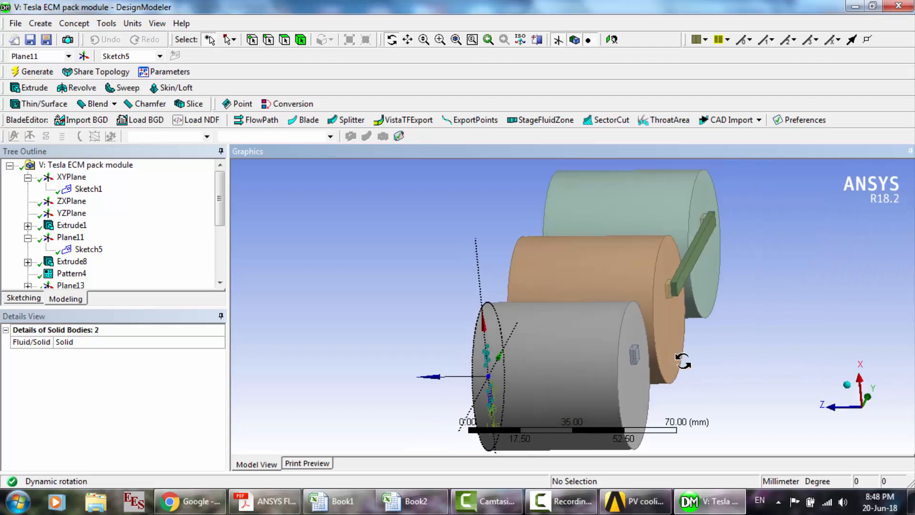
{"action": "scroll", "coordinate": [683, 361], "scroll_direction": "up", "scroll_amount": 3}
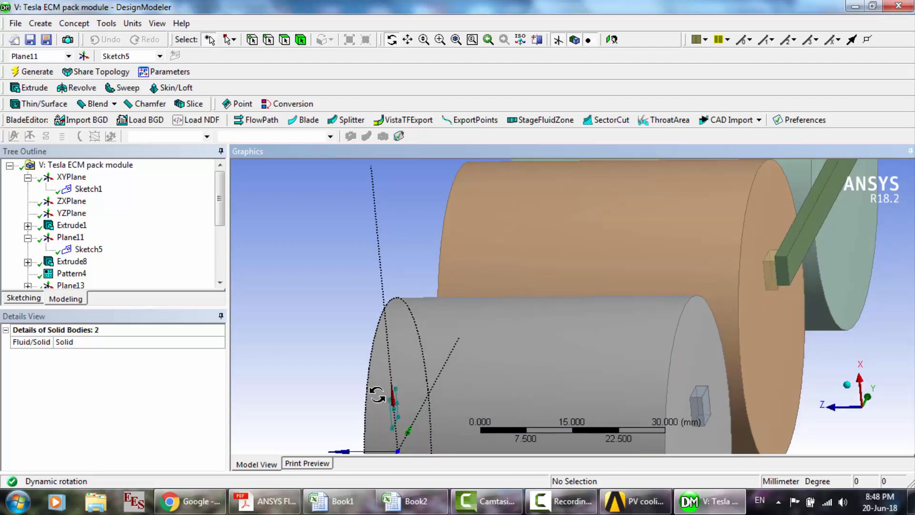
{"action": "scroll", "coordinate": [596, 328], "scroll_direction": "down", "scroll_amount": 3}
{"action": "middle_click_drag", "start_coordinate": [595, 327], "coordinate": [654, 307]}
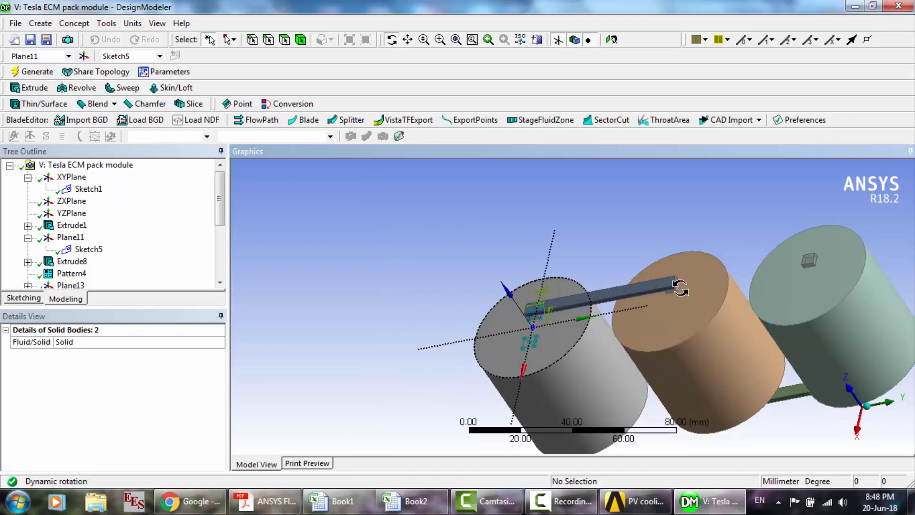
{"action": "scroll", "coordinate": [561, 279], "scroll_direction": "up", "scroll_amount": 2}
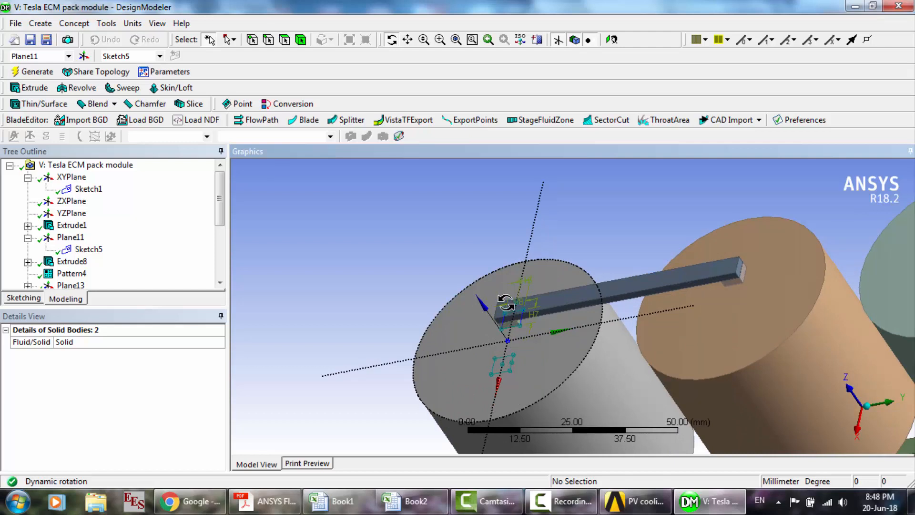
{"action": "middle_click_drag", "start_coordinate": [525, 307], "coordinate": [730, 347]}
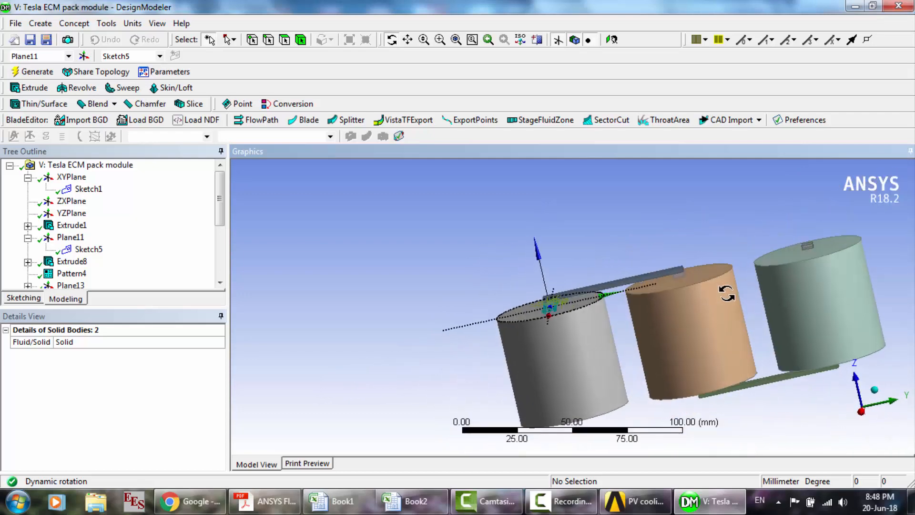
- Review the settings of Extrude8 and the linear Pattern4 in the pack geometry
{"action": "left_click", "coordinate": [162, 225]}
{"action": "scroll", "coordinate": [157, 281], "scroll_direction": "down", "scroll_amount": 1}
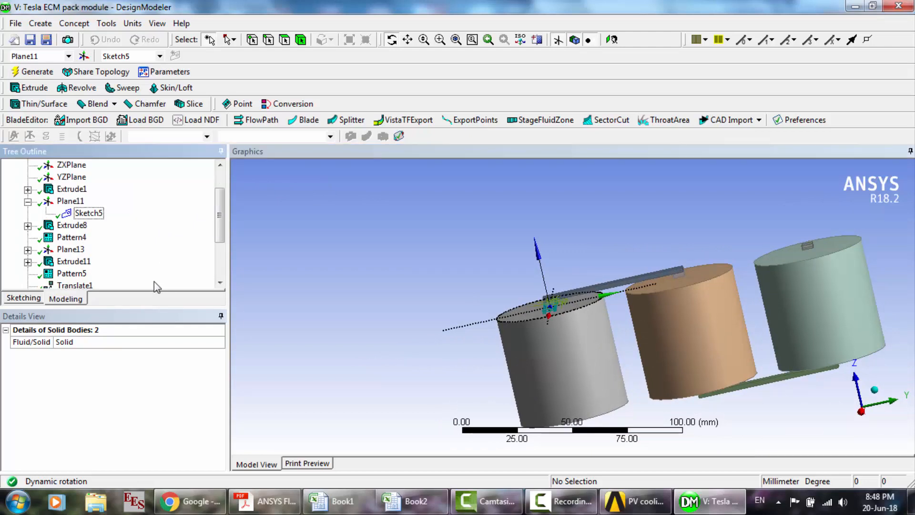
{"action": "scroll", "coordinate": [96, 251], "scroll_direction": "down", "scroll_amount": 1}
{"action": "left_click", "coordinate": [71, 189]}
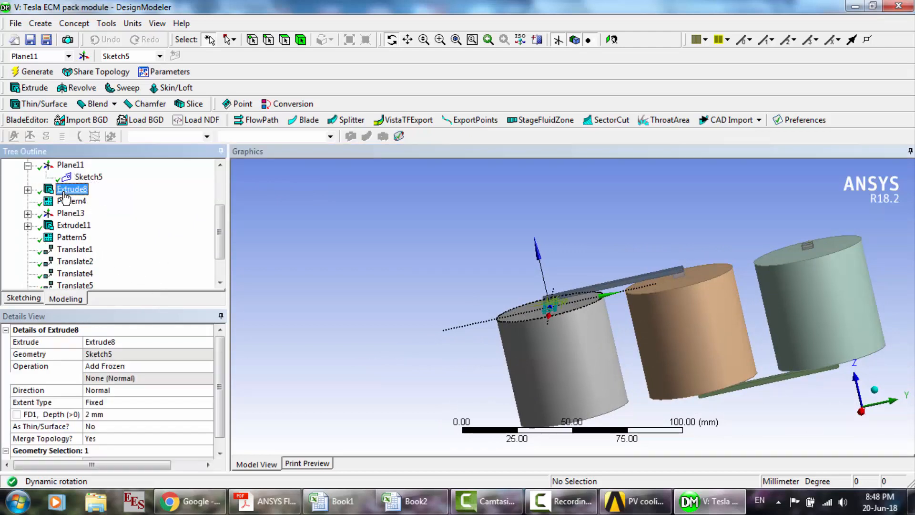
{"action": "left_click", "coordinate": [71, 201]}
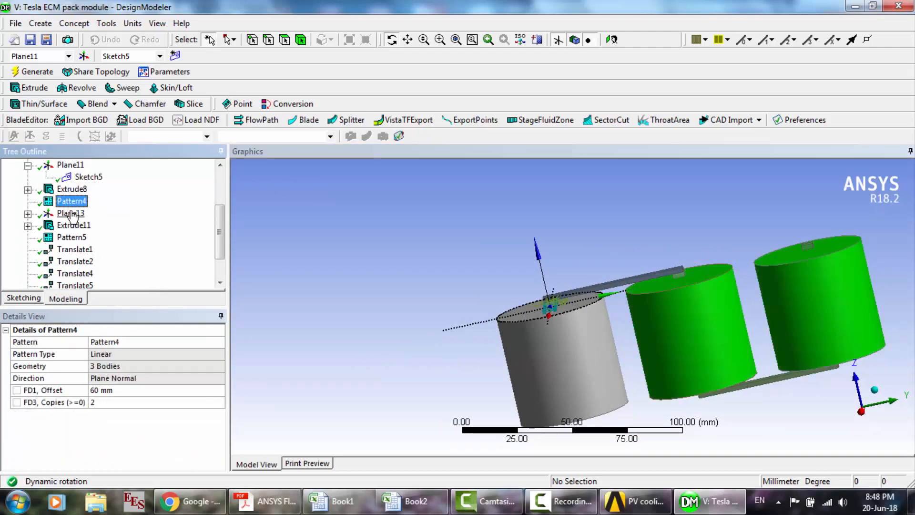
- Review Plane13 and its Sketch6, examining the outline of the bar that joins the first two cylinders
{"action": "left_click", "coordinate": [71, 213]}
{"action": "left_click", "coordinate": [28, 213]}
{"action": "left_click", "coordinate": [88, 225]}
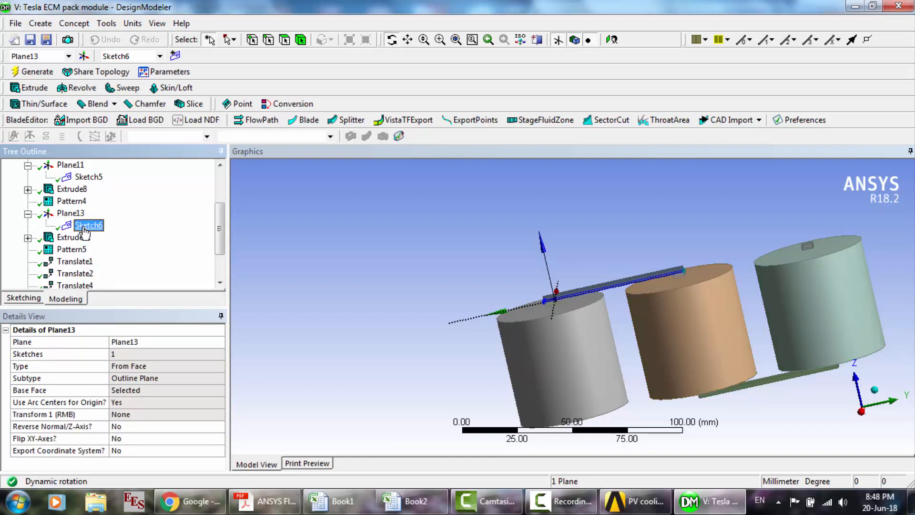
{"action": "middle_click_drag", "start_coordinate": [634, 298], "coordinate": [650, 311]}
{"action": "left_click", "coordinate": [440, 39]}
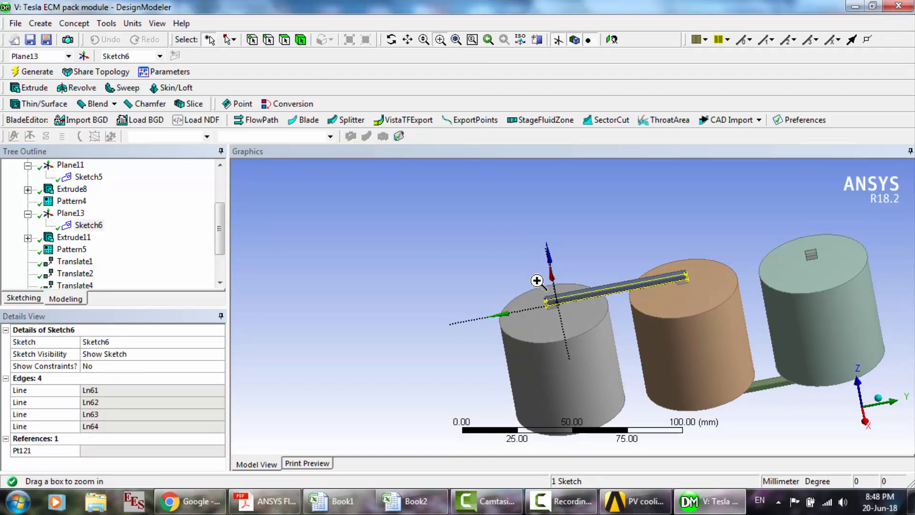
{"action": "left_click_drag", "start_coordinate": [530, 290], "coordinate": [594, 310]}
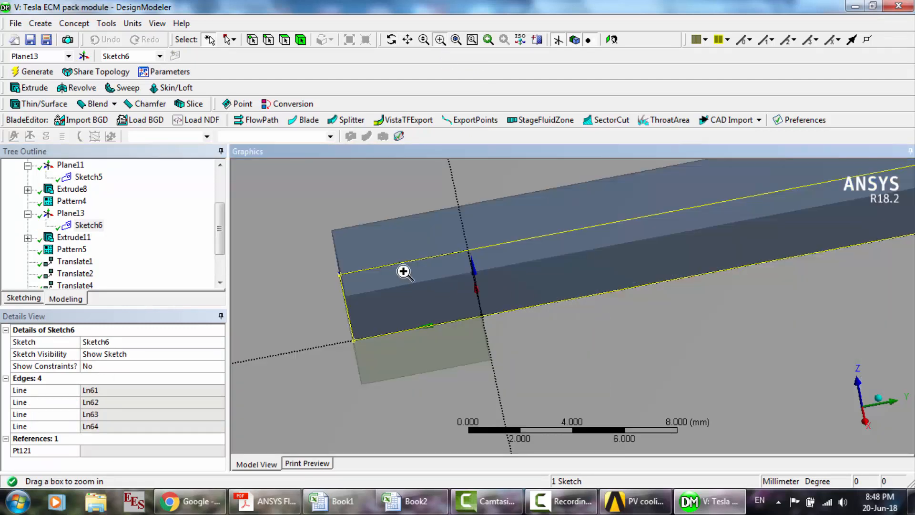
- Select the bar body joining the first two cylinders and inspect its position within the whole pack
{"action": "left_click", "coordinate": [301, 39]}
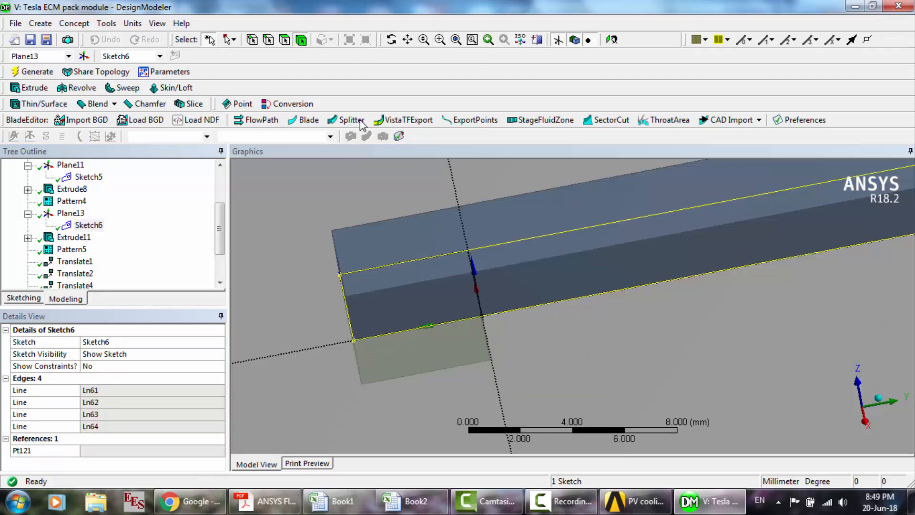
{"action": "left_click", "coordinate": [438, 237]}
{"action": "scroll", "coordinate": [438, 242], "scroll_direction": "down", "scroll_amount": 10}
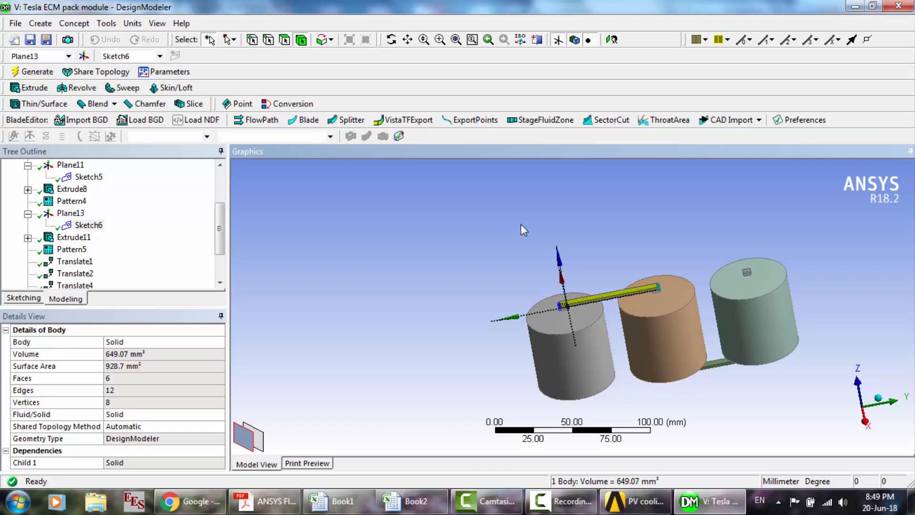
{"action": "left_click", "coordinate": [391, 40]}
{"action": "left_click_drag", "start_coordinate": [506, 257], "coordinate": [564, 263]}
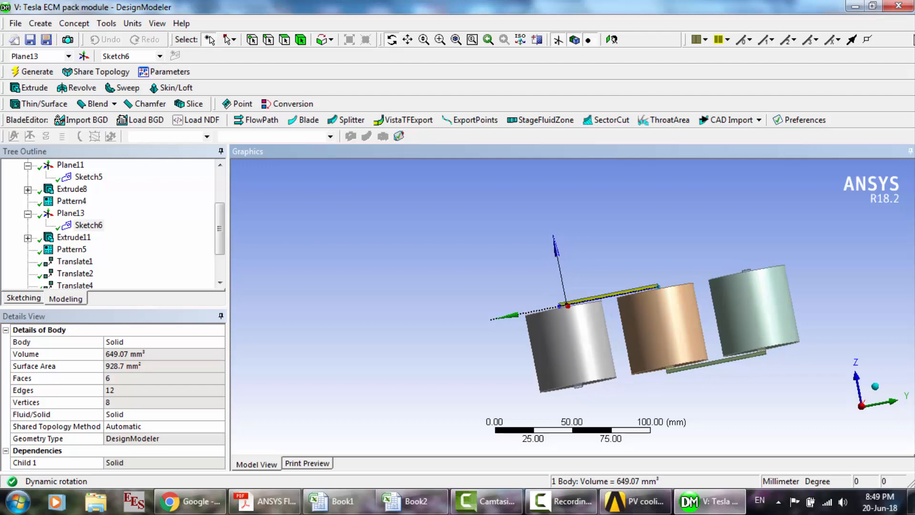
- Close the geometry and open the Tesla ECM pack module's mesh from Workbench, selecting all of its solid bodies
{"action": "left_click", "coordinate": [894, 6]}
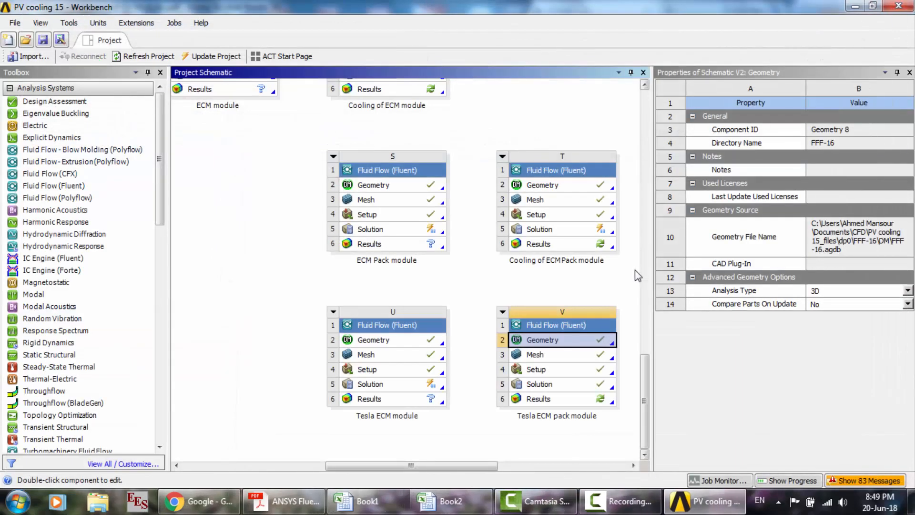
{"action": "double_click", "coordinate": [568, 357]}
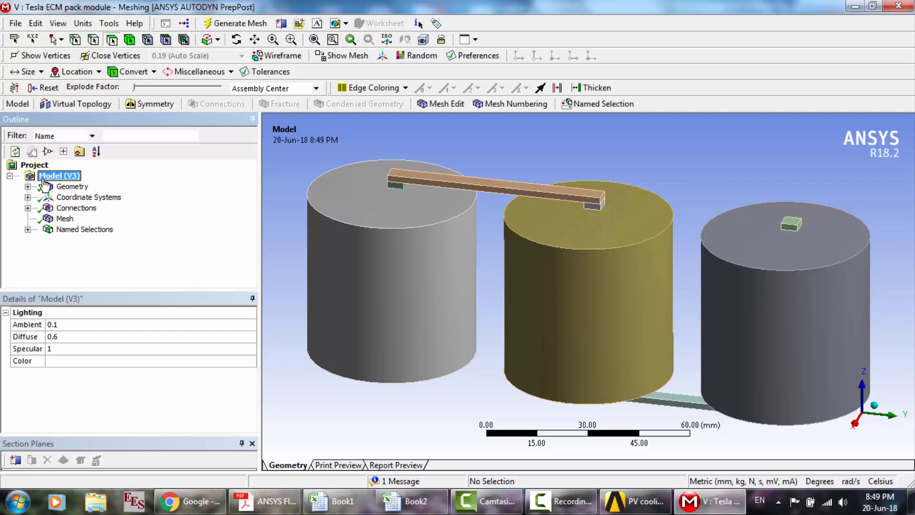
{"action": "left_click", "coordinate": [27, 186]}
{"action": "left_click", "coordinate": [82, 176]}
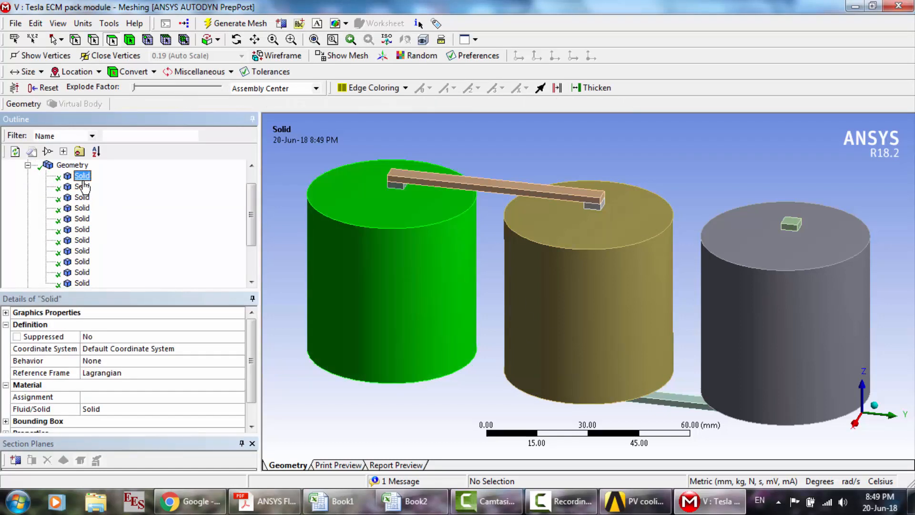
{"action": "scroll", "coordinate": [85, 215], "scroll_direction": "down", "scroll_amount": 2}
{"action": "left_click", "coordinate": [86, 230], "text": "shift"}
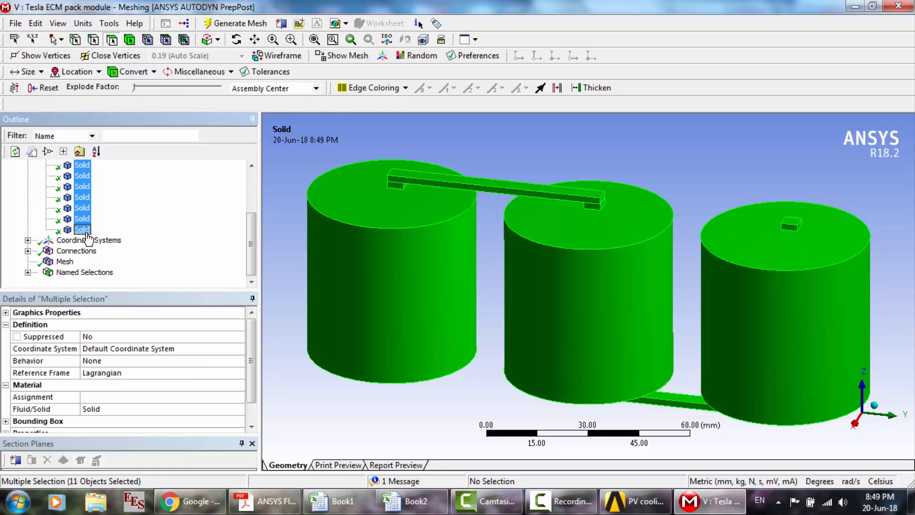
- Show the pack's mesh and check which bodies the Cell1, Cell2 and Cell3 named selections cover
{"action": "left_click", "coordinate": [48, 262]}
{"action": "left_click", "coordinate": [27, 272]}
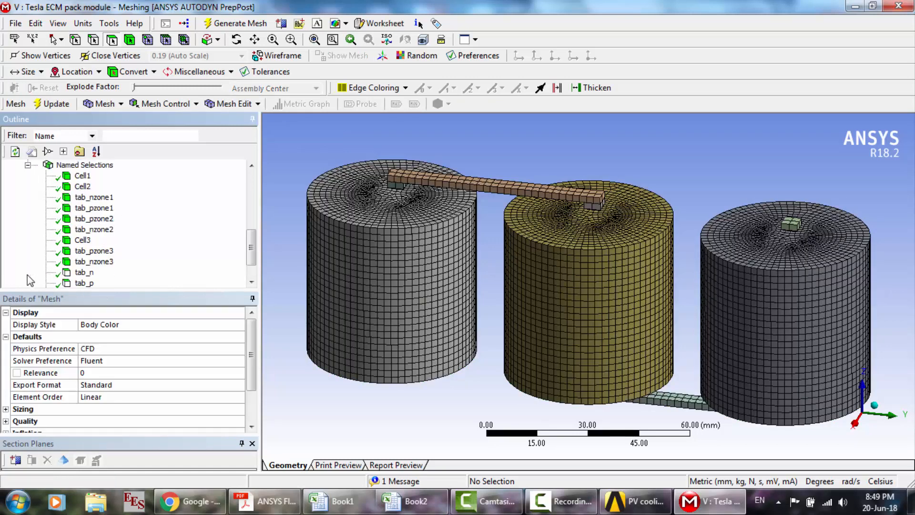
{"action": "left_click", "coordinate": [82, 176]}
{"action": "left_click", "coordinate": [83, 186]}
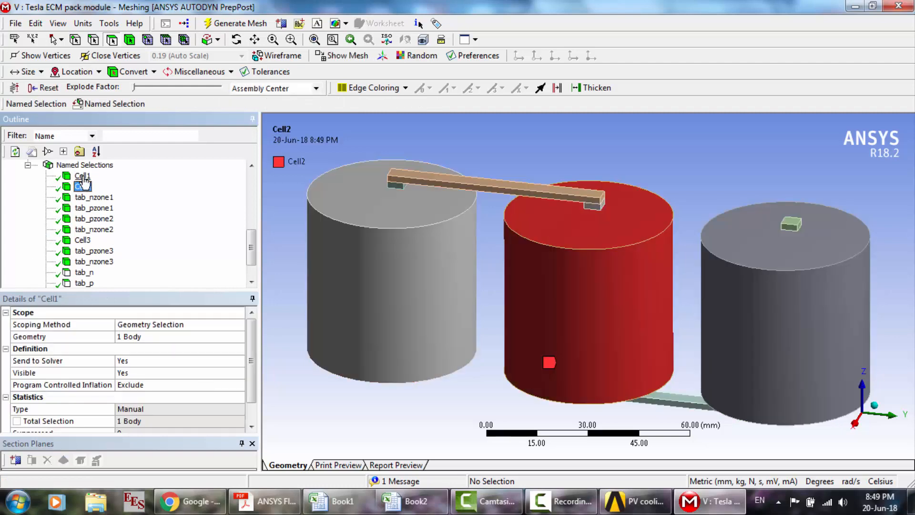
{"action": "key", "text": "Down"}
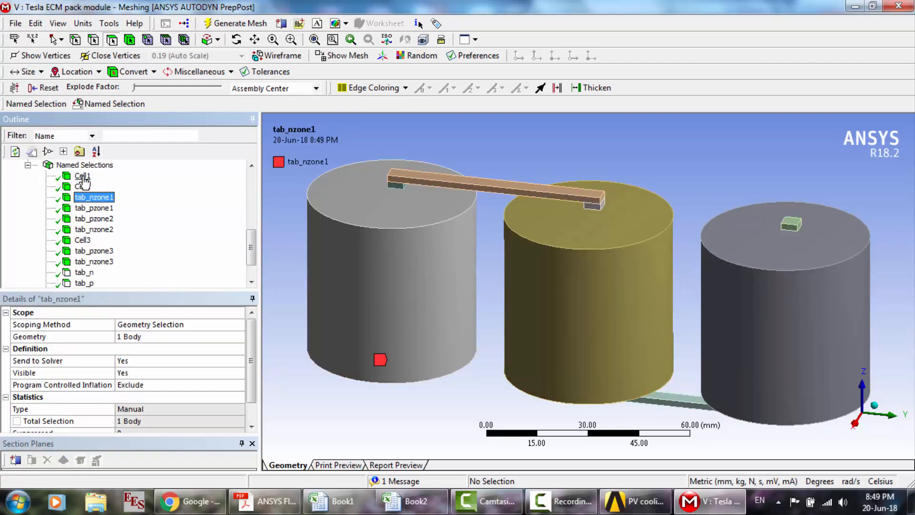
{"action": "key", "text": "Up"}
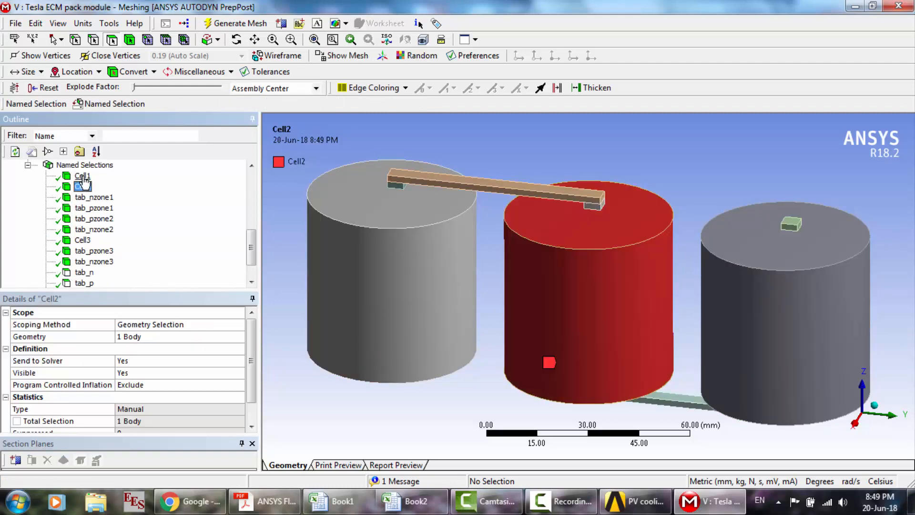
{"action": "left_click", "coordinate": [83, 241]}
- Inspect the negative and positive tab zone named selections of all three cells, from tab_nzone1 to tab_nzone3
{"action": "left_click", "coordinate": [94, 197]}
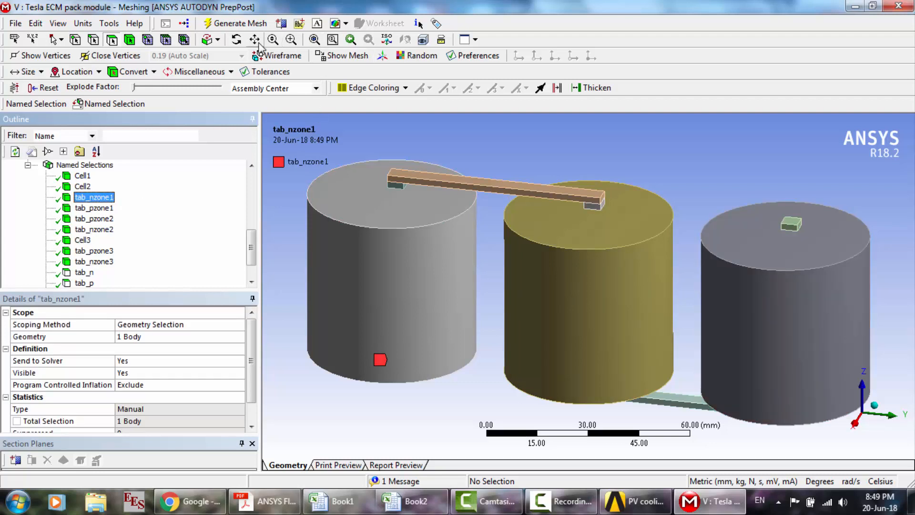
{"action": "left_click", "coordinate": [237, 40]}
{"action": "mouse_move", "coordinate": [516, 324]}
{"action": "left_mouse_down"}
{"action": "mouse_move", "coordinate": [546, 265]}
{"action": "mouse_move", "coordinate": [543, 303]}
{"action": "left_mouse_up"}
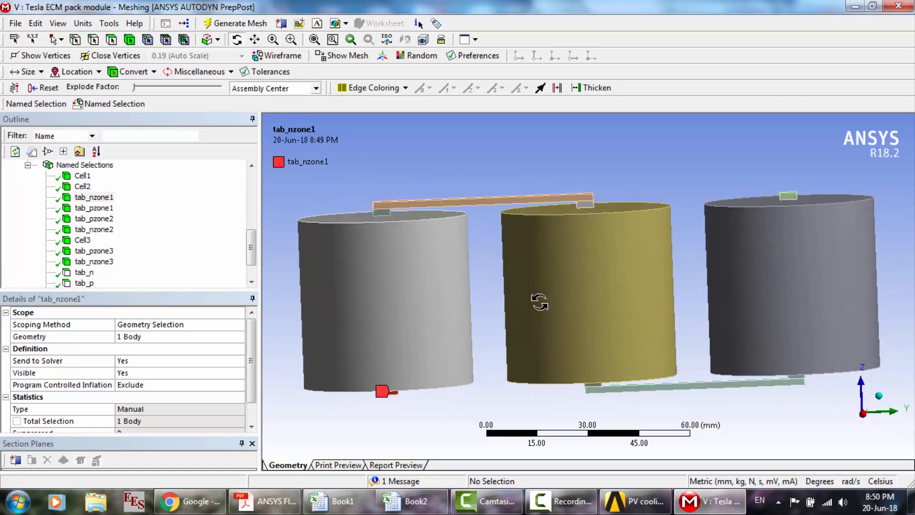
{"action": "left_click", "coordinate": [102, 210]}
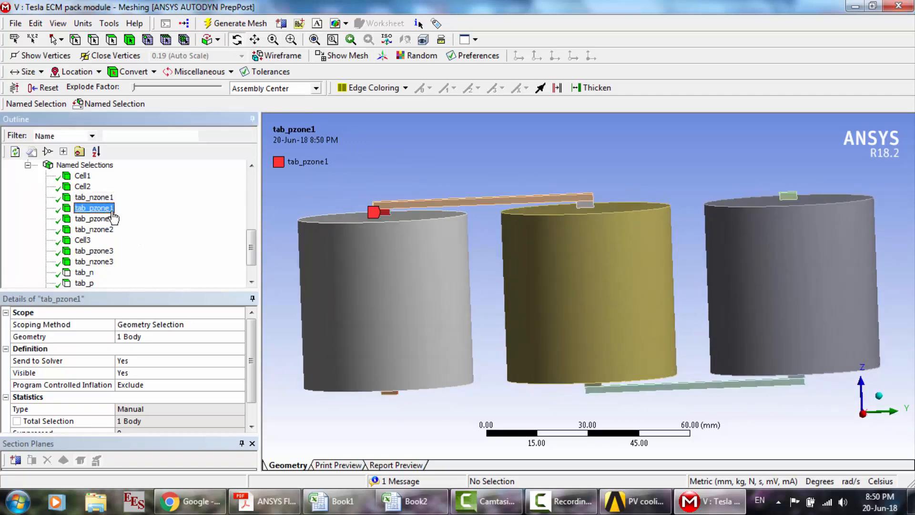
{"action": "left_click", "coordinate": [107, 220]}
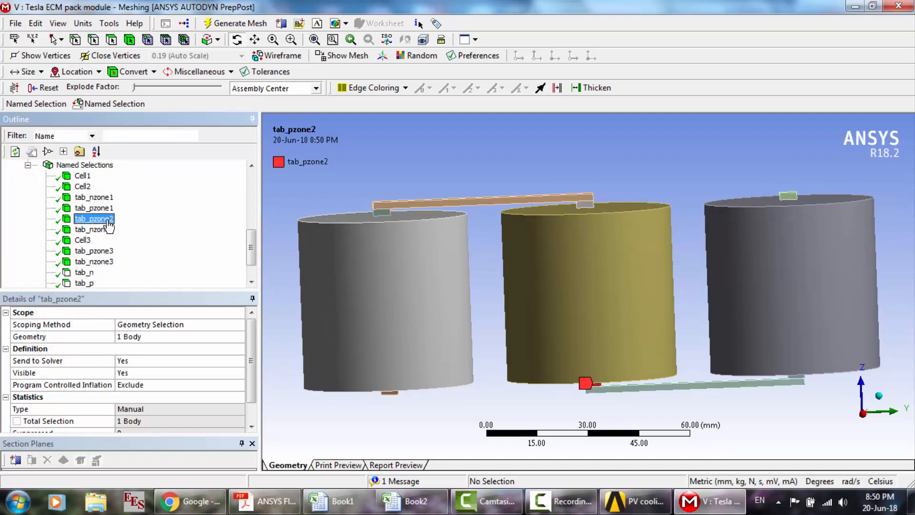
{"action": "left_click", "coordinate": [100, 231]}
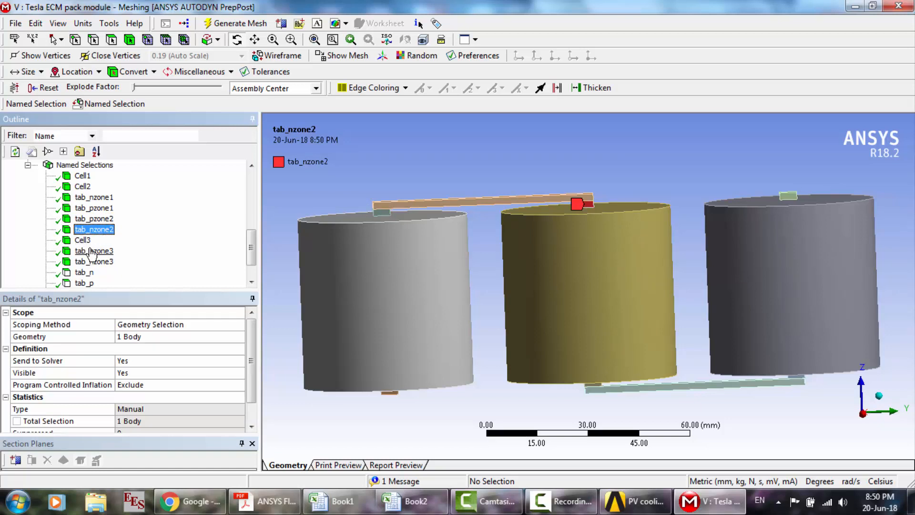
{"action": "left_click", "coordinate": [90, 252]}
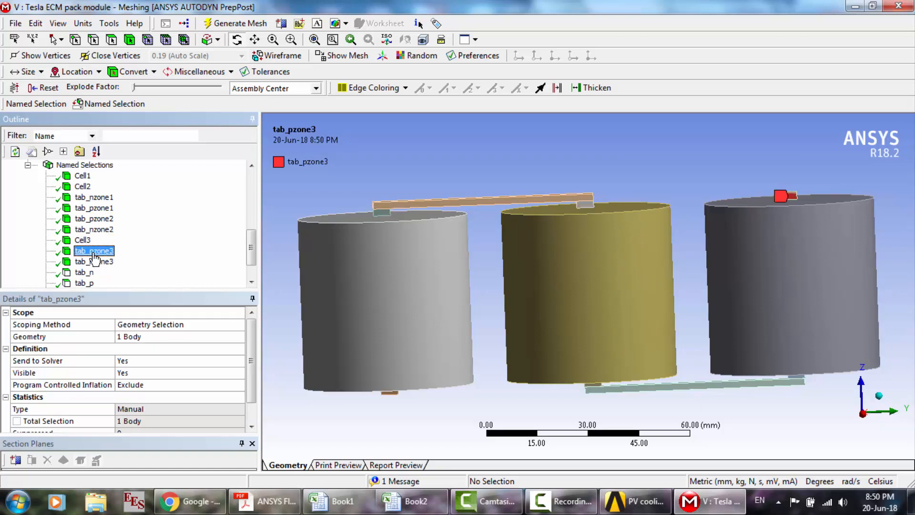
{"action": "left_click", "coordinate": [99, 262]}
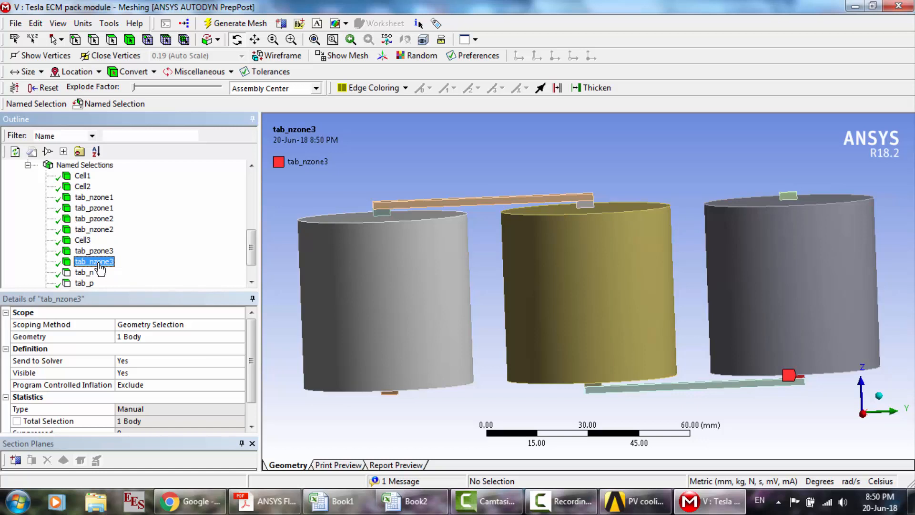
- Examine the tab_n face selection on the first cell's underside and compare it with the tab_pzone1 and tab_nzone1 bodies
{"action": "left_click", "coordinate": [86, 273]}
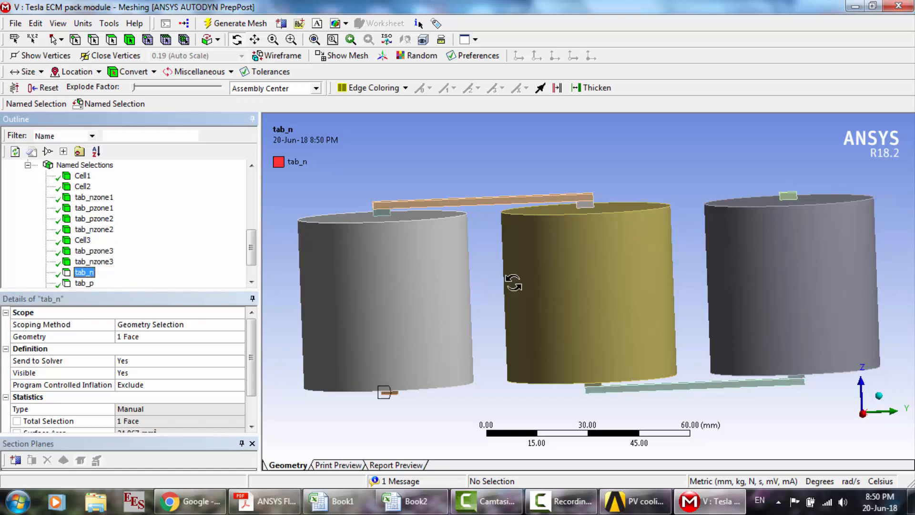
{"action": "left_click_drag", "start_coordinate": [576, 222], "coordinate": [580, 148]}
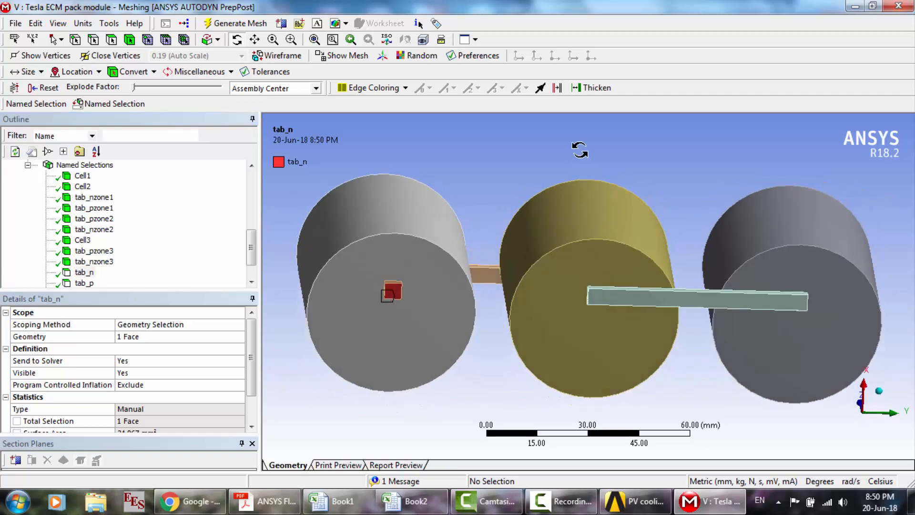
{"action": "left_click", "coordinate": [109, 208]}
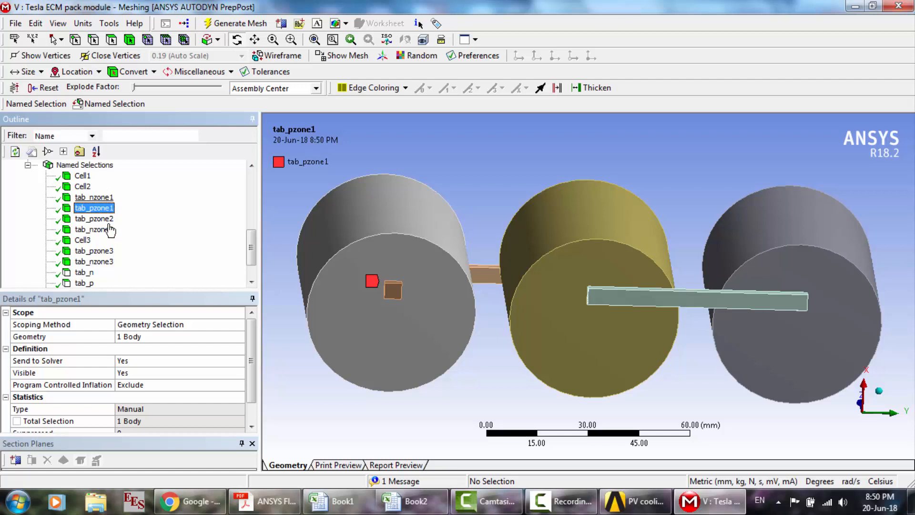
{"action": "left_click", "coordinate": [82, 274]}
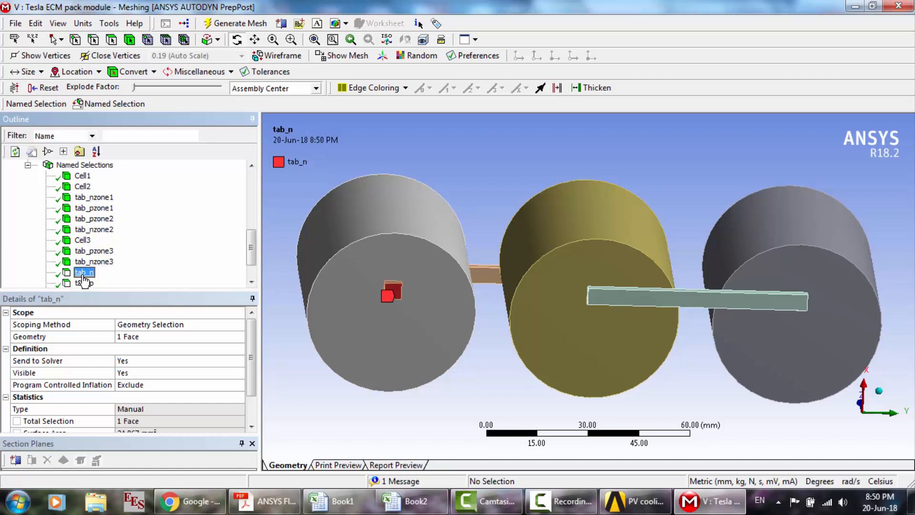
{"action": "left_click", "coordinate": [101, 197]}
- Examine the tab_p face selection on top of the third cell and compare it with the tab_pzone3 body
{"action": "left_click", "coordinate": [91, 284]}
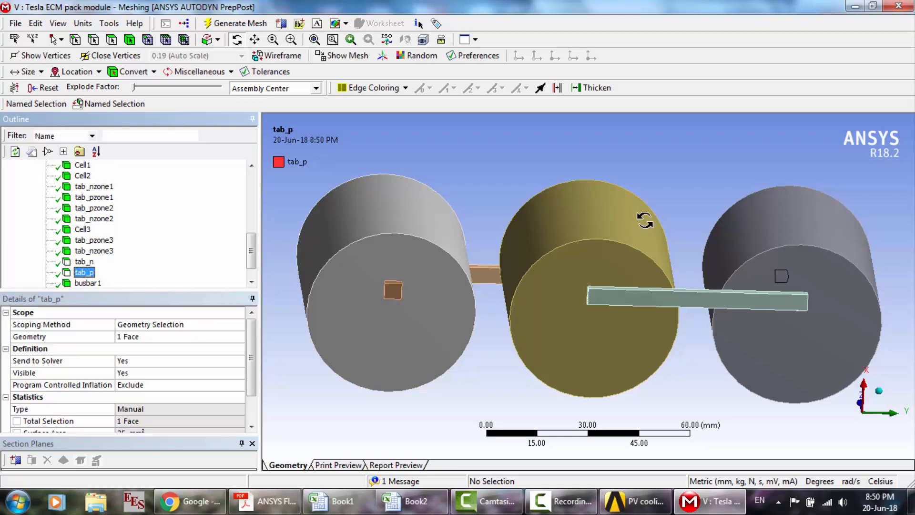
{"action": "left_click_drag", "start_coordinate": [628, 261], "coordinate": [584, 298]}
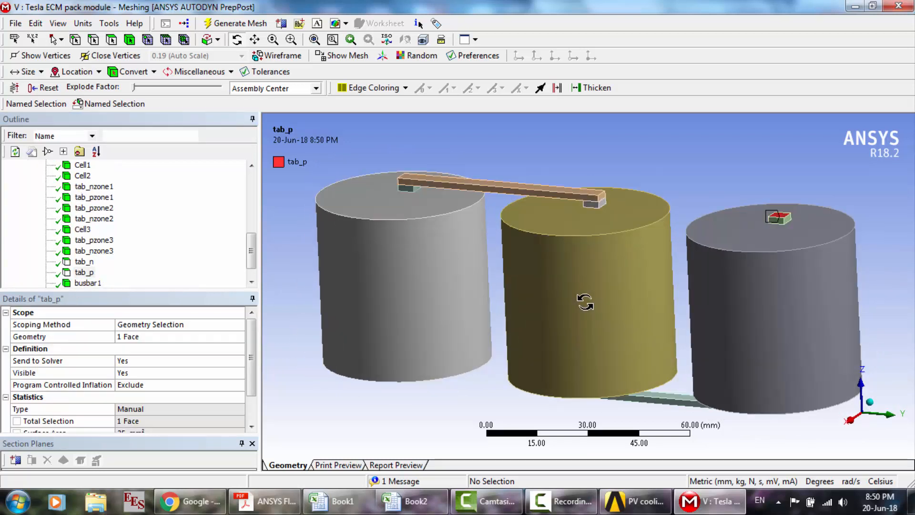
{"action": "left_click", "coordinate": [94, 239]}
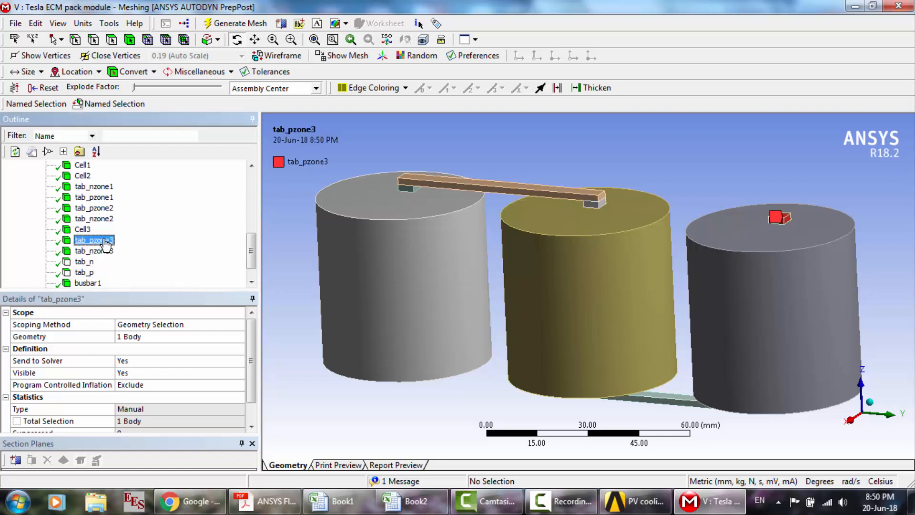
{"action": "left_click_drag", "start_coordinate": [710, 201], "coordinate": [712, 222]}
{"action": "scroll", "coordinate": [713, 222], "scroll_direction": "up", "scroll_amount": 5}
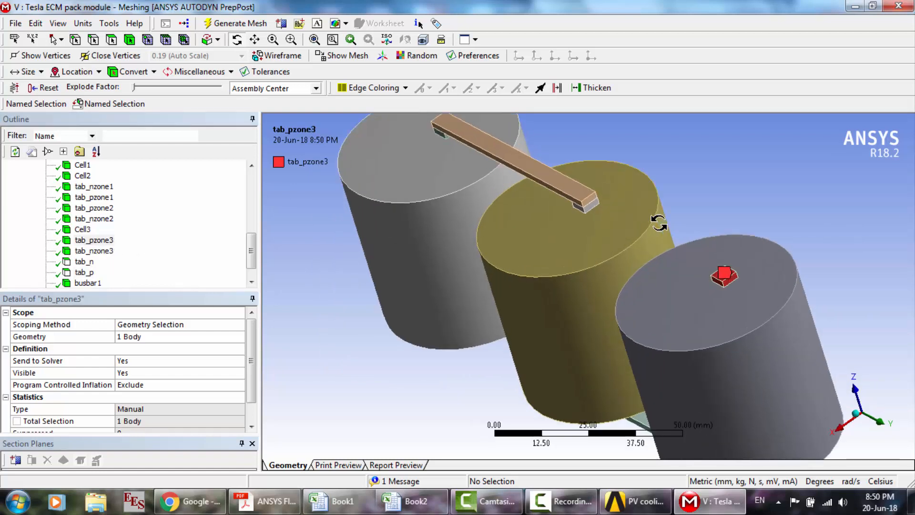
{"action": "left_click", "coordinate": [94, 274]}
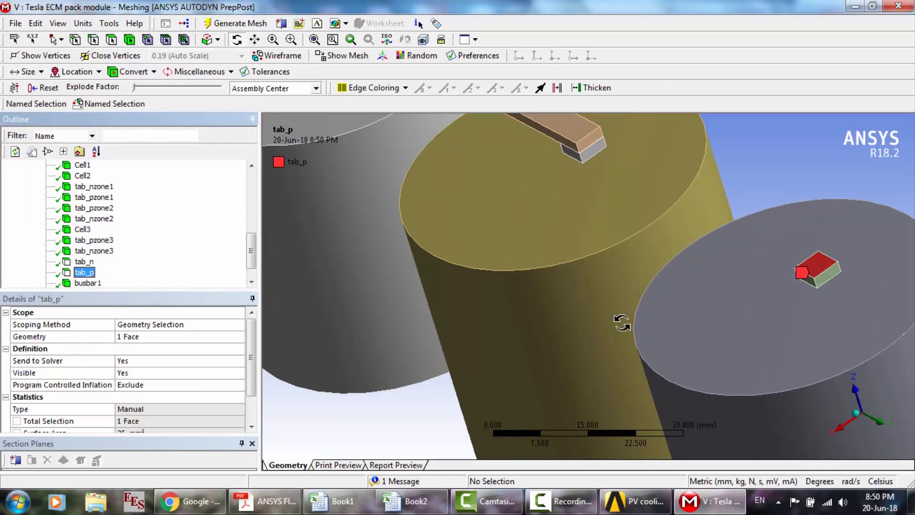
{"action": "left_click_drag", "start_coordinate": [624, 327], "coordinate": [663, 288]}
{"action": "scroll", "coordinate": [663, 288], "scroll_direction": "down", "scroll_amount": 5}
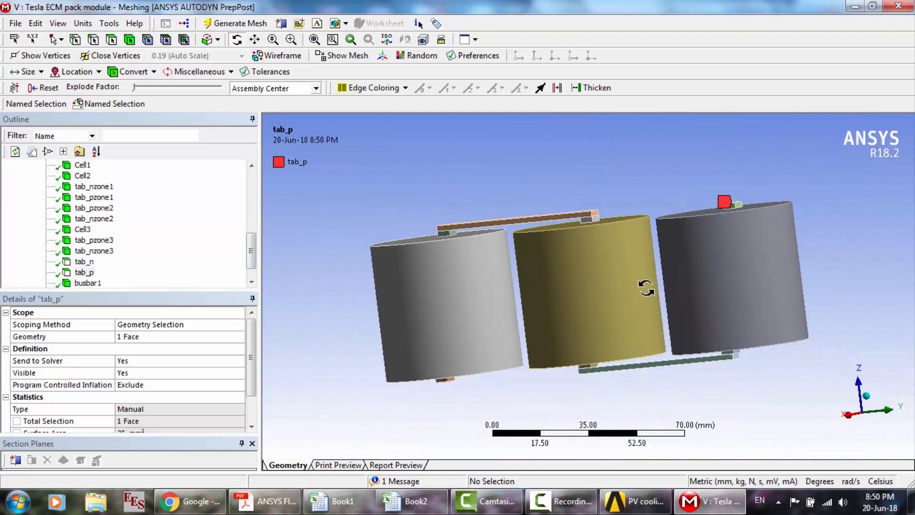
- Review the busbar1 and busbar2 named selections and see which cells each bar connects
{"action": "left_click", "coordinate": [82, 283]}
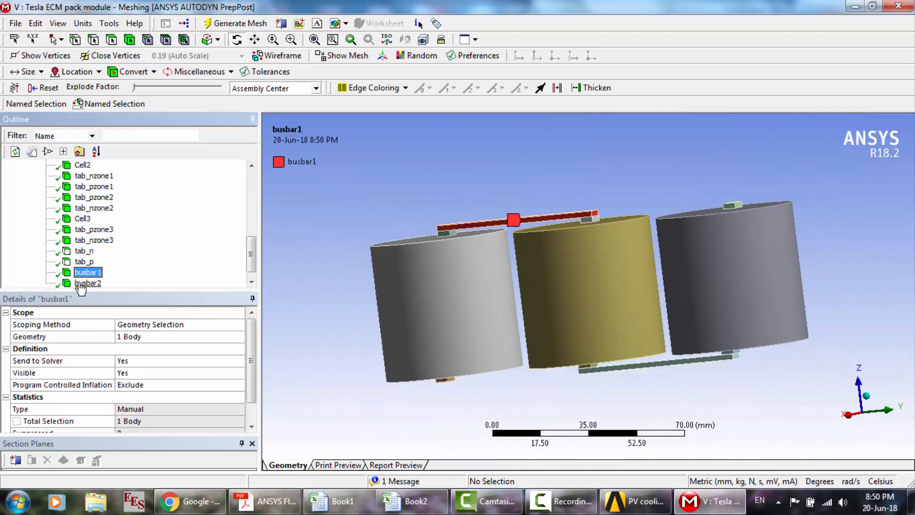
{"action": "left_click", "coordinate": [81, 284]}
{"action": "left_click_drag", "start_coordinate": [638, 177], "coordinate": [615, 193]}
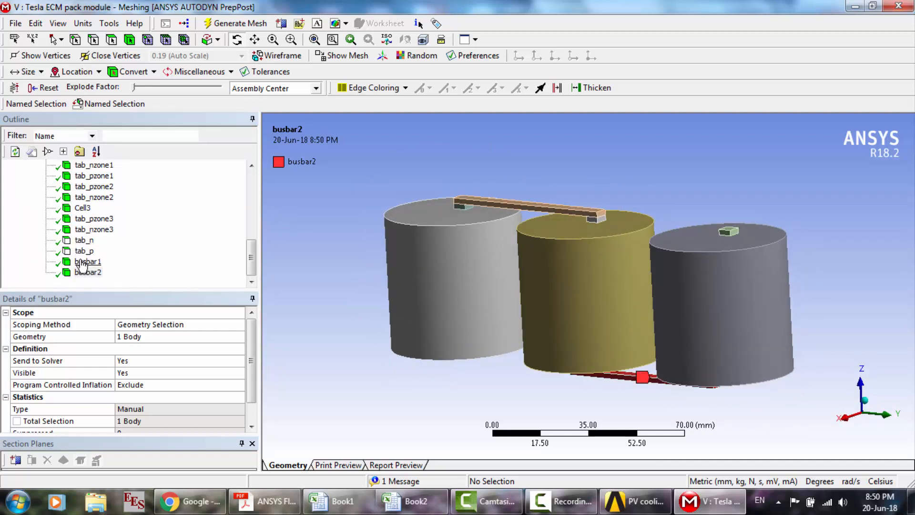
{"action": "left_click", "coordinate": [88, 273]}
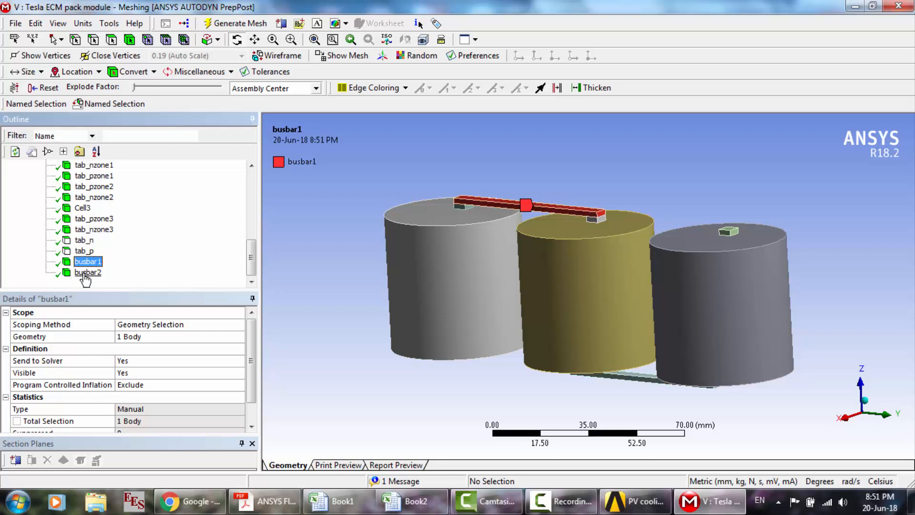
{"action": "mouse_move", "coordinate": [569, 250]}
{"action": "left_mouse_down"}
{"action": "mouse_move", "coordinate": [639, 252]}
{"action": "mouse_move", "coordinate": [629, 246]}
{"action": "left_mouse_up"}
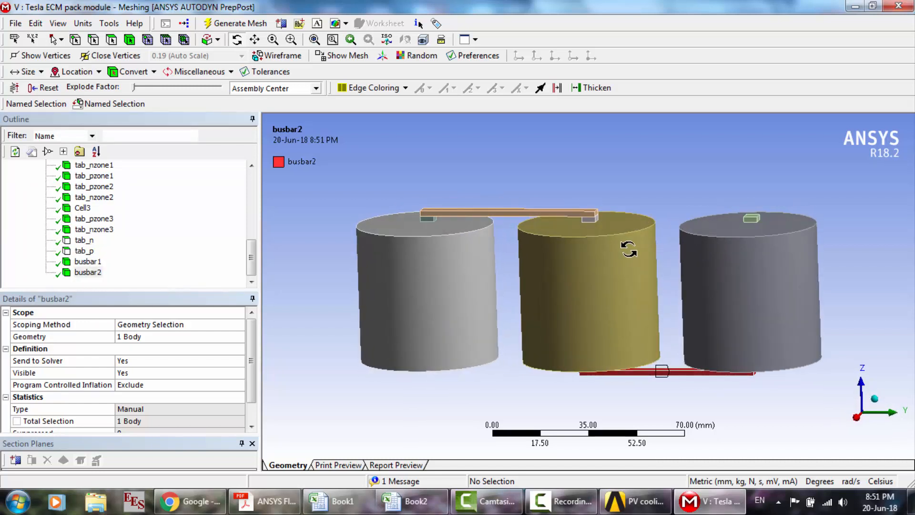
- Close the mesh, open the Tesla ECM pack module's solution in Fluent from Workbench and display its general solver settings
{"action": "left_click", "coordinate": [900, 6]}
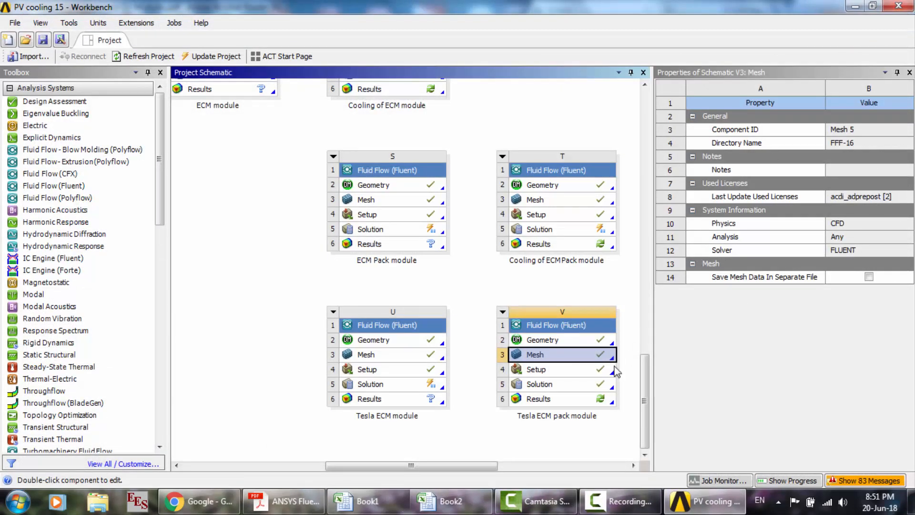
{"action": "left_click", "coordinate": [540, 385]}
{"action": "double_click", "coordinate": [541, 385]}
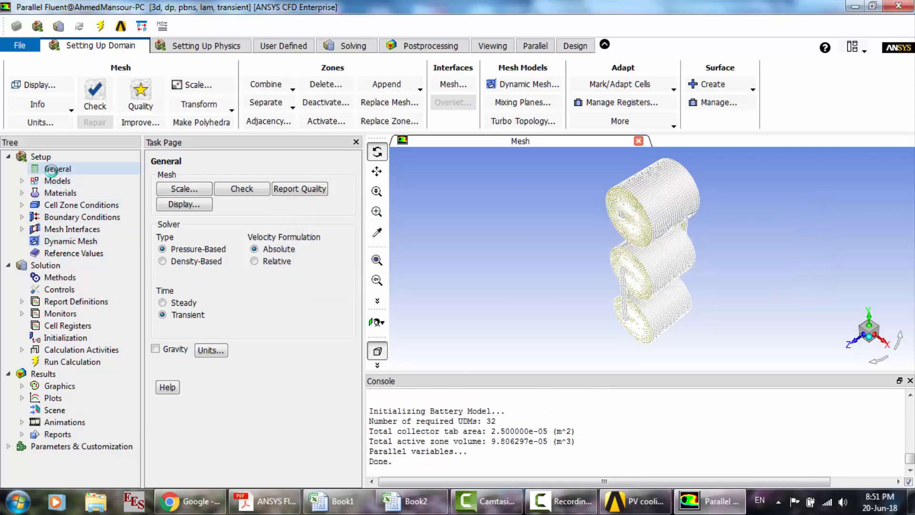
{"action": "left_click", "coordinate": [56, 171]}
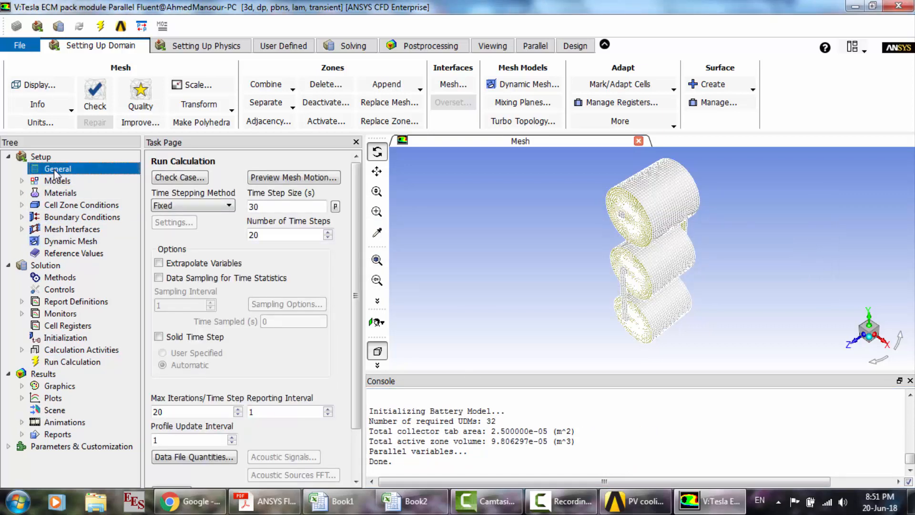
- Open the MSMD battery model settings and review the model options, NTGK polarization parameters and conductive zone assignments
{"action": "double_click", "coordinate": [58, 184]}
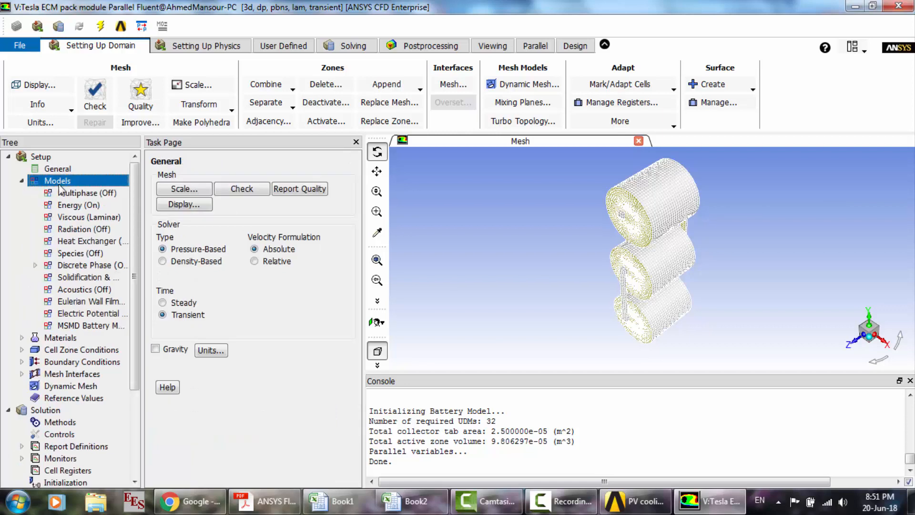
{"action": "left_click", "coordinate": [217, 318]}
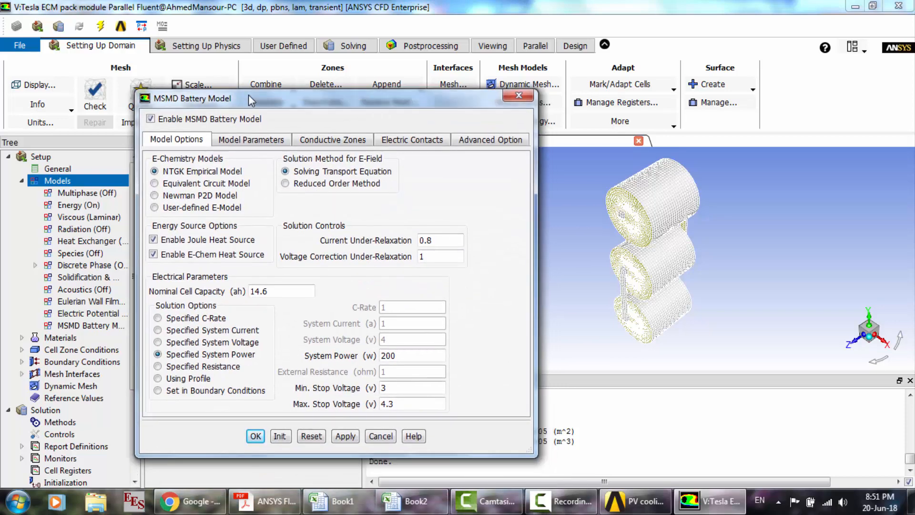
{"action": "left_click", "coordinate": [247, 143]}
{"action": "left_click", "coordinate": [324, 141]}
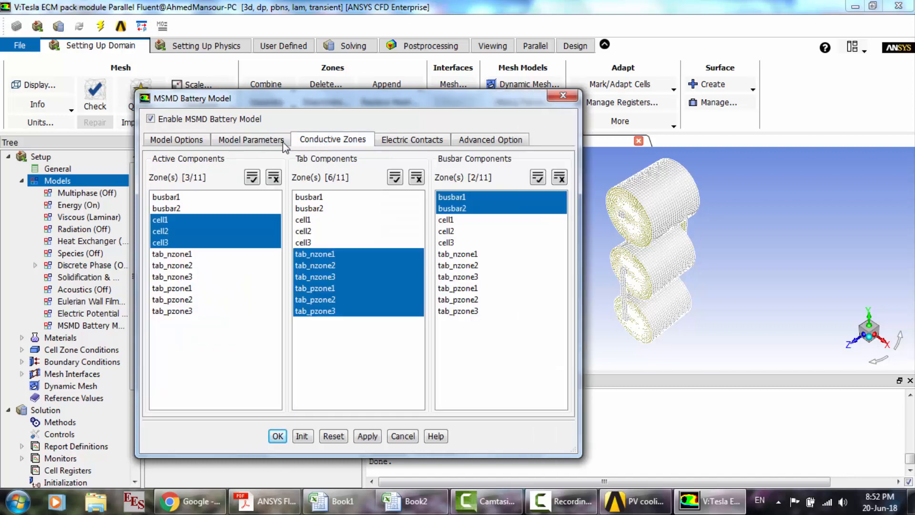
{"action": "left_click", "coordinate": [265, 140]}
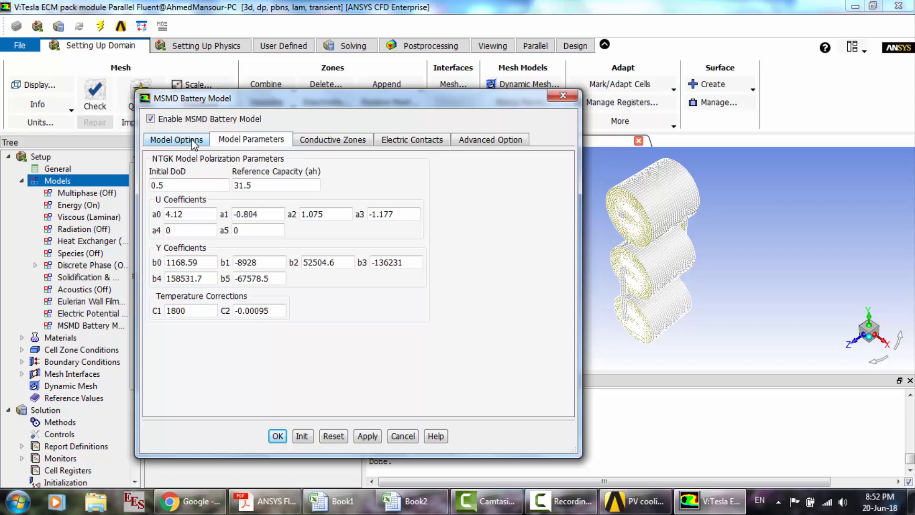
{"action": "left_click", "coordinate": [313, 142]}
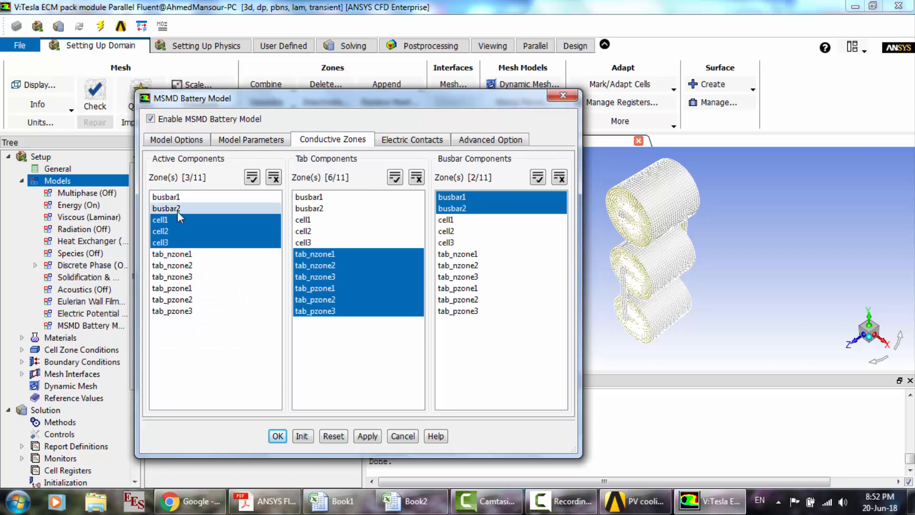
- Review the tab_n and tab_p external connectors, print the battery system connection information and accept the MSMD battery model settings
{"action": "left_click", "coordinate": [425, 141]}
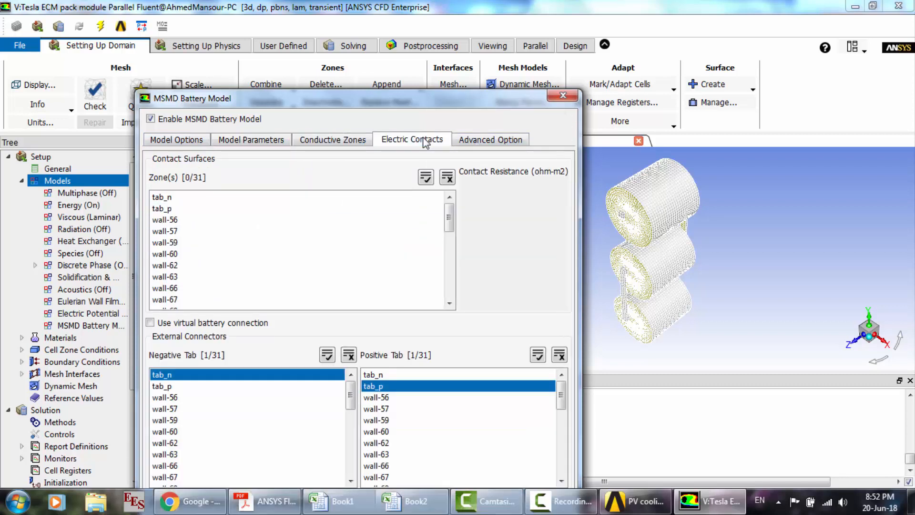
{"action": "left_click", "coordinate": [361, 143]}
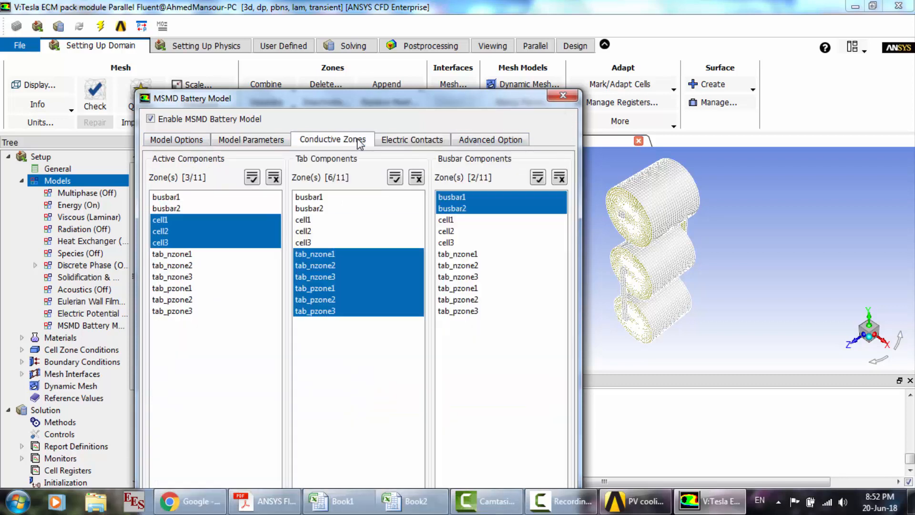
{"action": "left_click", "coordinate": [441, 143]}
{"action": "left_click_drag", "start_coordinate": [410, 110], "coordinate": [398, 56]}
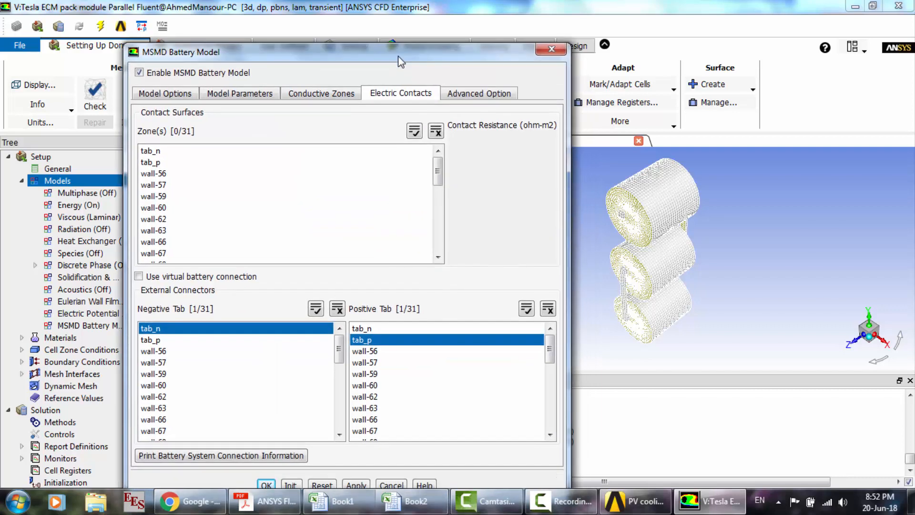
{"action": "left_click", "coordinate": [252, 456]}
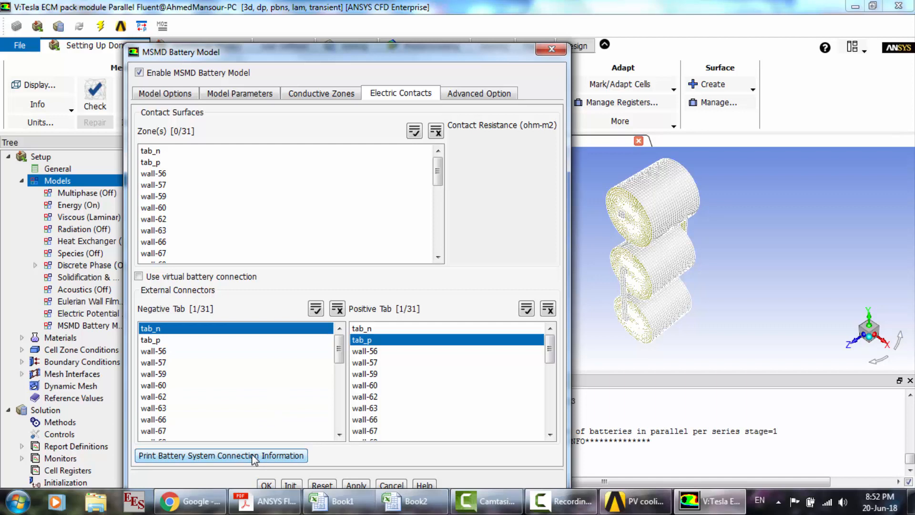
{"action": "left_click_drag", "start_coordinate": [497, 52], "coordinate": [399, 25]}
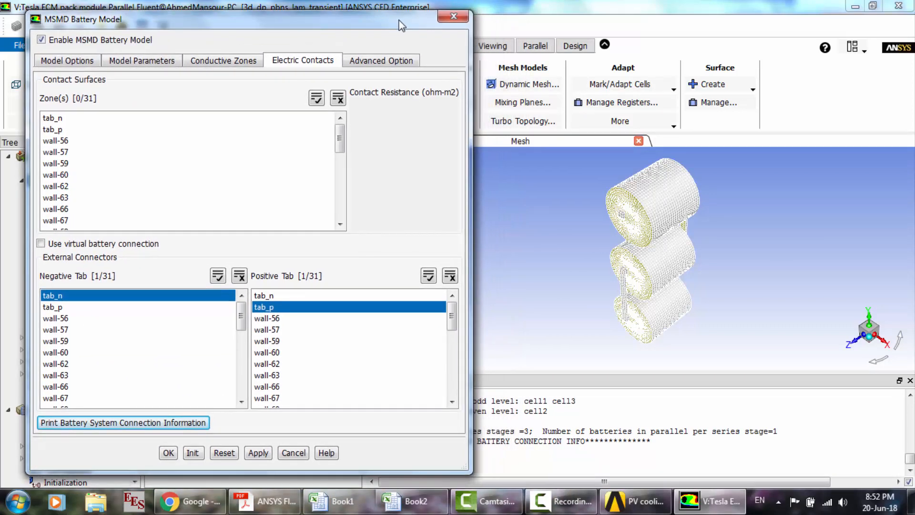
{"action": "left_click", "coordinate": [170, 452]}
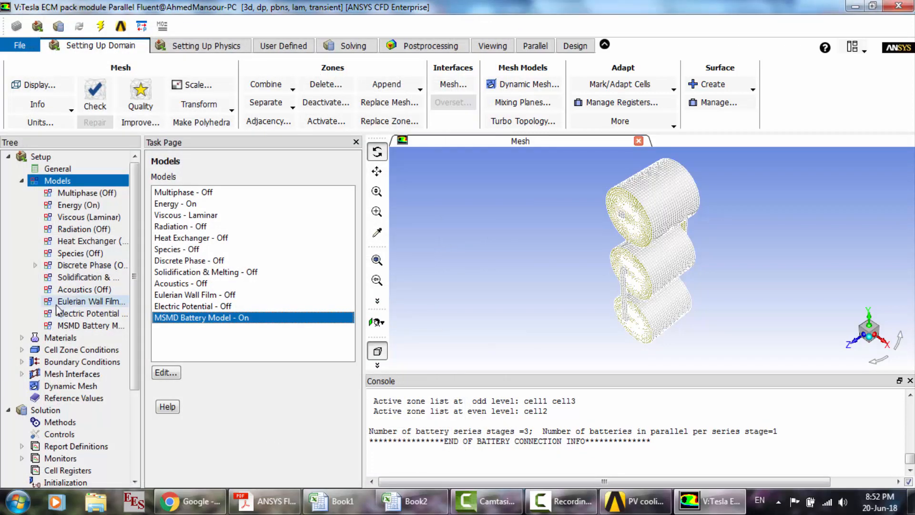
- Review the lists of materials, cell zone conditions and boundary conditions defined for the pack module
{"action": "left_click", "coordinate": [22, 181]}
{"action": "double_click", "coordinate": [54, 194]}
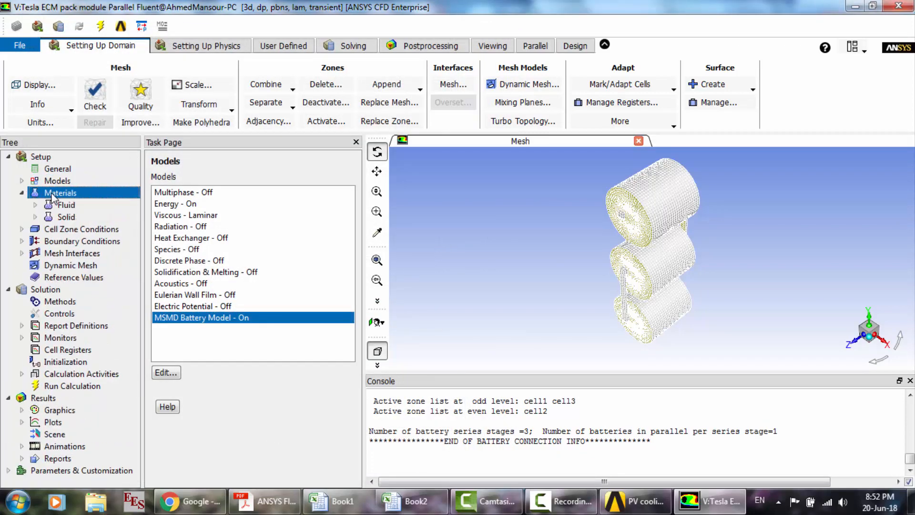
{"action": "double_click", "coordinate": [60, 230]}
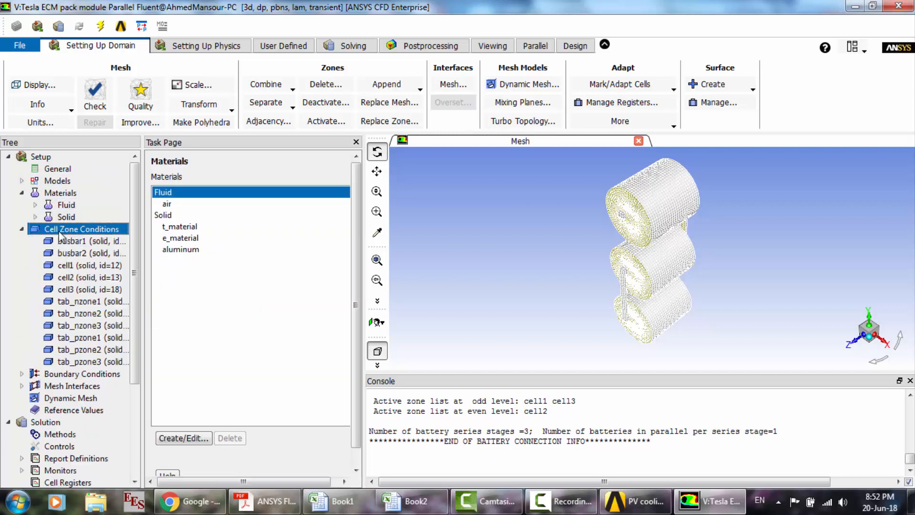
{"action": "double_click", "coordinate": [73, 375]}
{"action": "scroll", "coordinate": [72, 379], "scroll_direction": "down", "scroll_amount": 5}
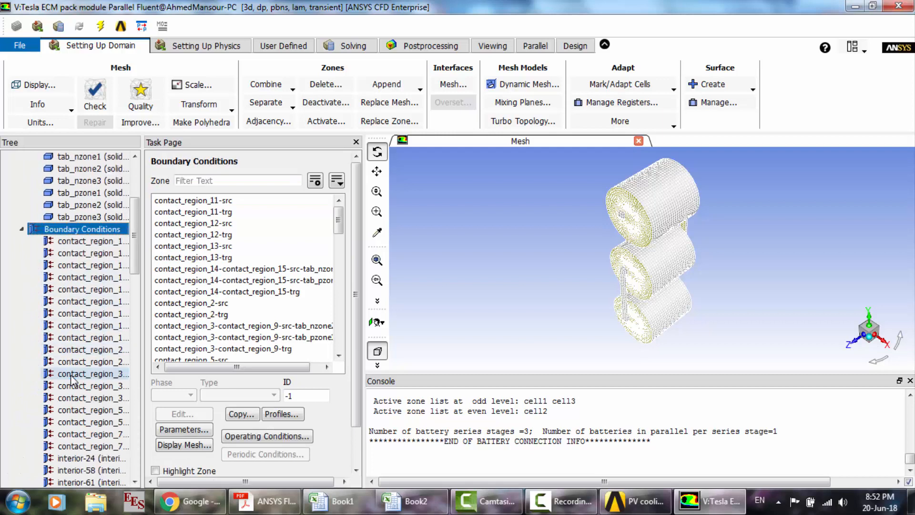
{"action": "scroll", "coordinate": [72, 379], "scroll_direction": "down", "scroll_amount": 10}
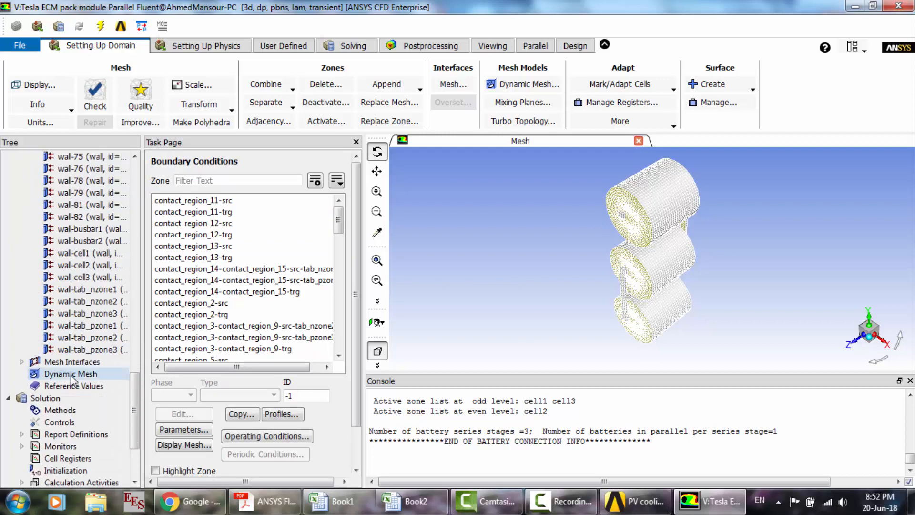
- Inspect the thermal conditions of the wall-tab_pzone1 and wall-tab_pzone2 boundaries, closing each without changes
{"action": "left_click", "coordinate": [75, 327]}
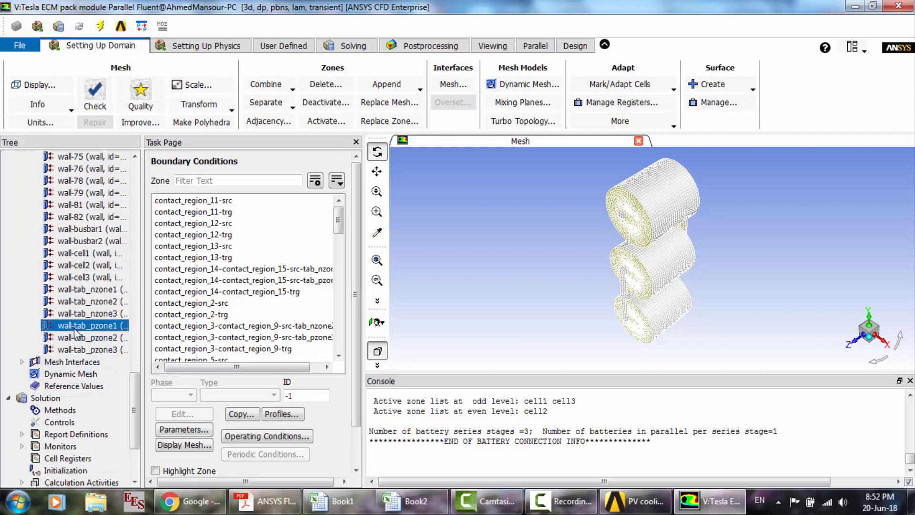
{"action": "double_click", "coordinate": [74, 328]}
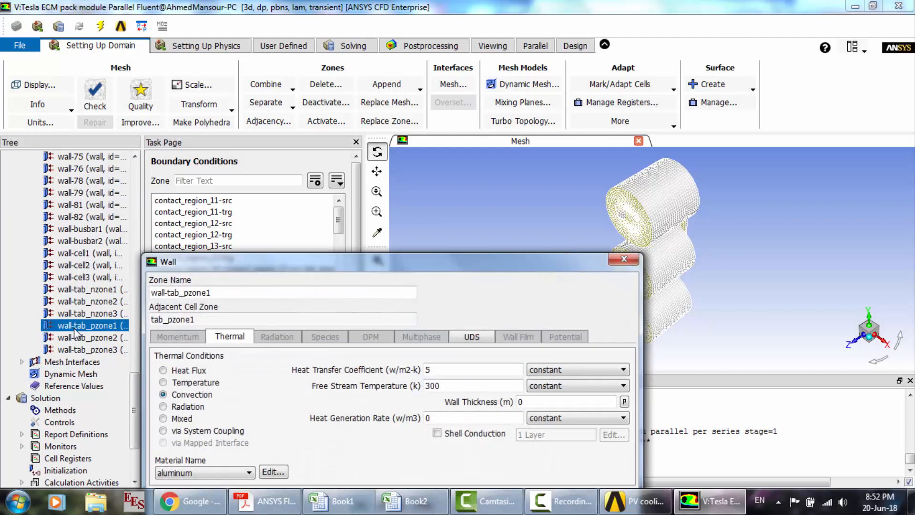
{"action": "left_click", "coordinate": [624, 258]}
{"action": "left_click", "coordinate": [72, 339]}
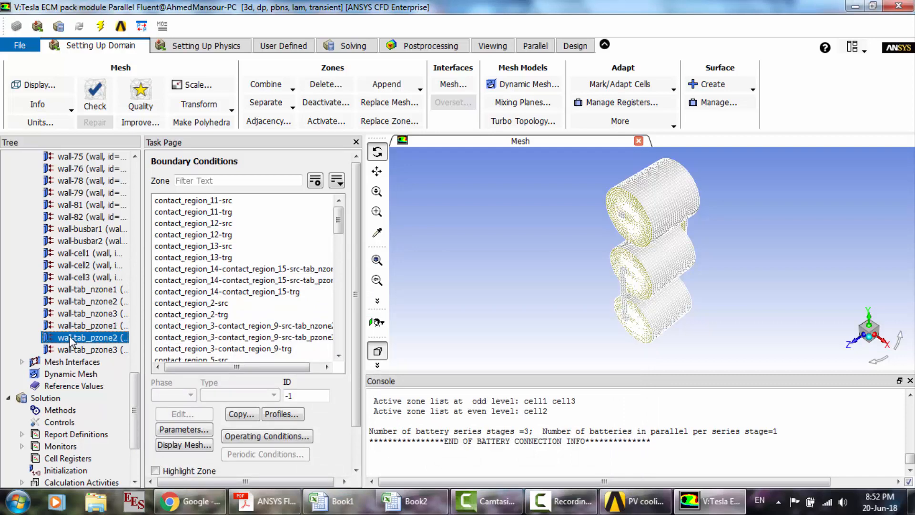
{"action": "double_click", "coordinate": [72, 338]}
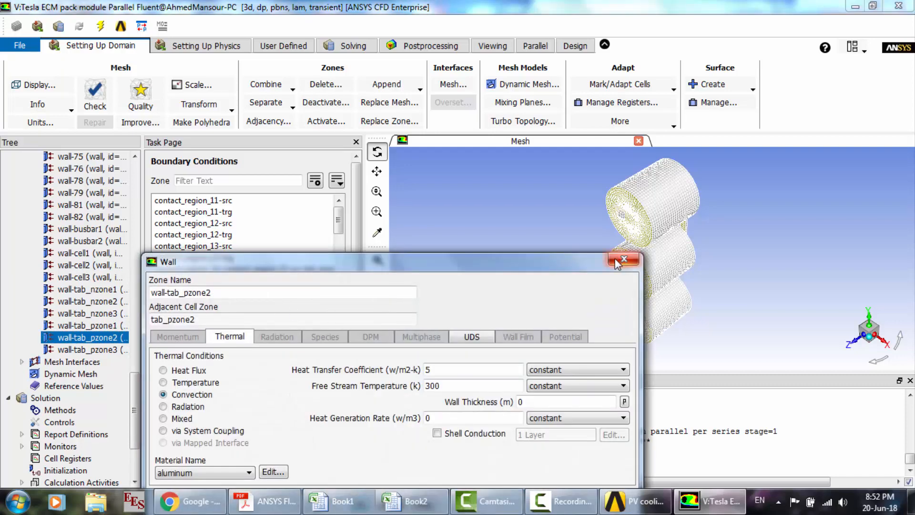
{"action": "left_click", "coordinate": [624, 259]}
- Run the transient calculation with 20 time steps and display the maximum temperature report plot
{"action": "scroll", "coordinate": [62, 339], "scroll_direction": "down", "scroll_amount": 3}
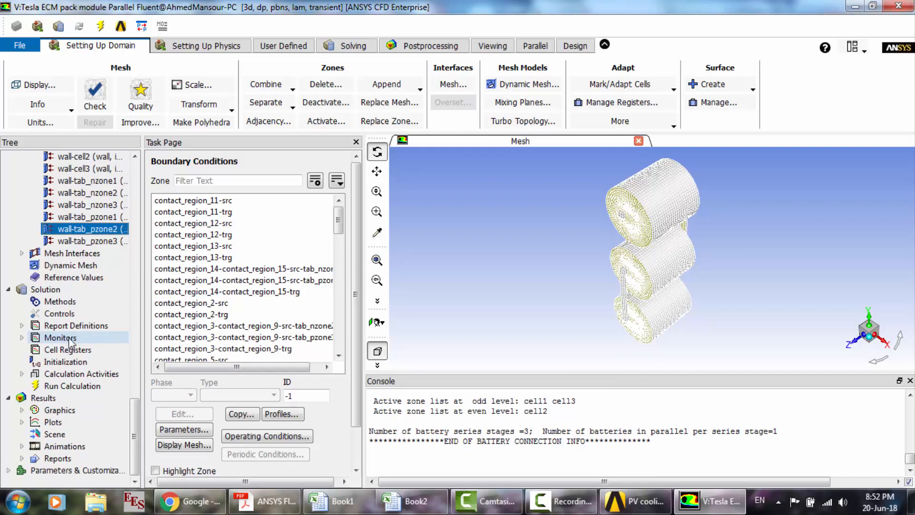
{"action": "left_click", "coordinate": [71, 386]}
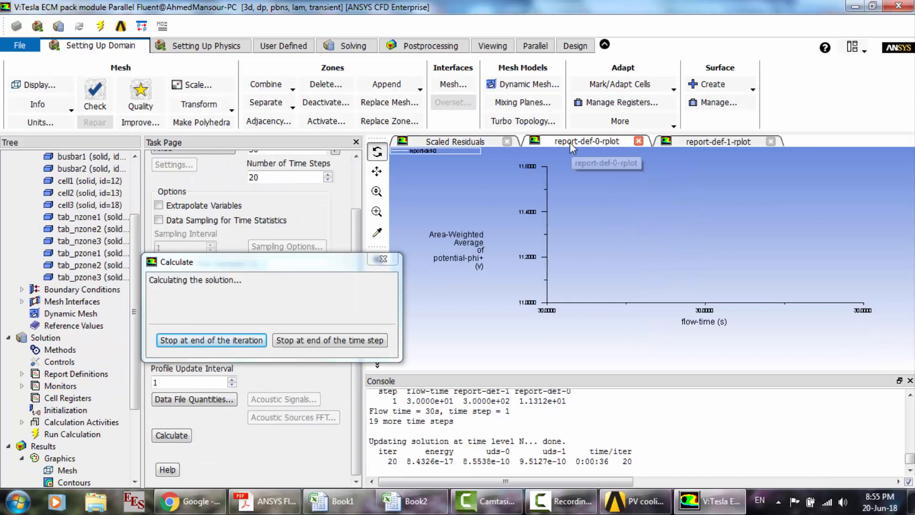
{"action": "left_click", "coordinate": [706, 142]}
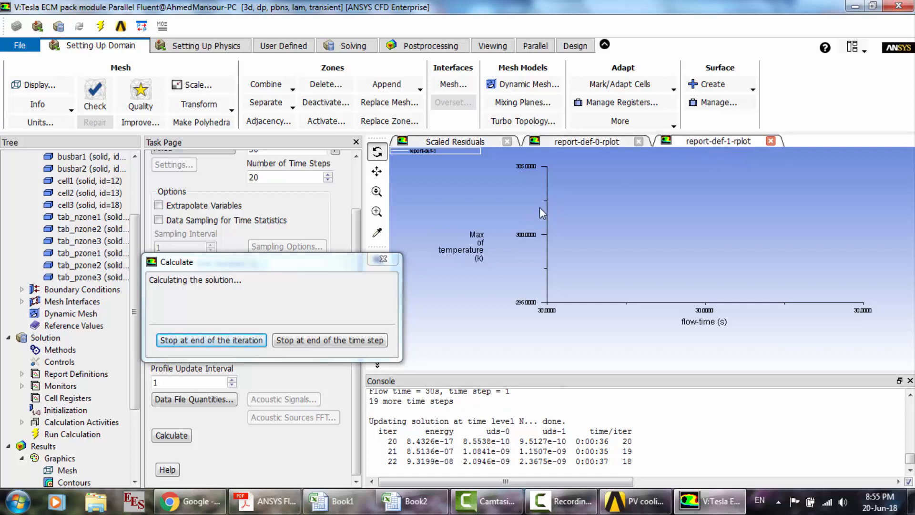
{"action": "left_click", "coordinate": [559, 501]}
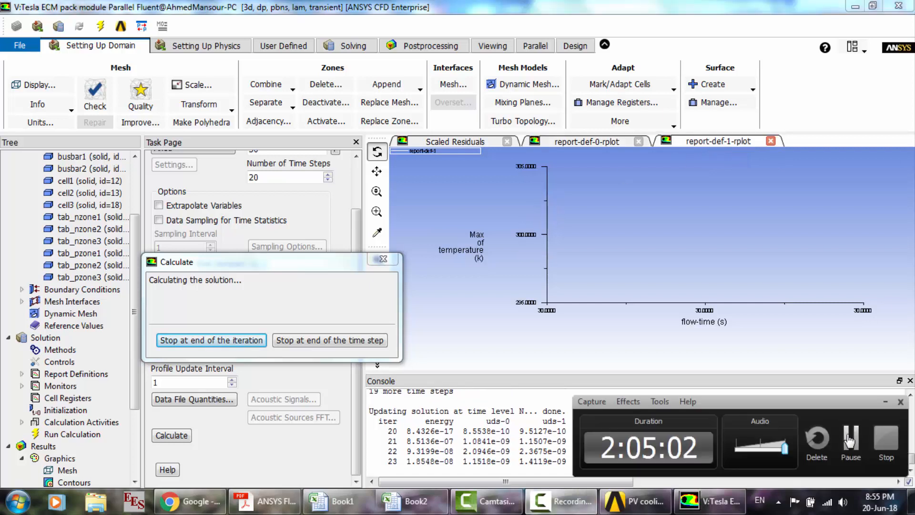
{"action": "left_click", "coordinate": [849, 439]}
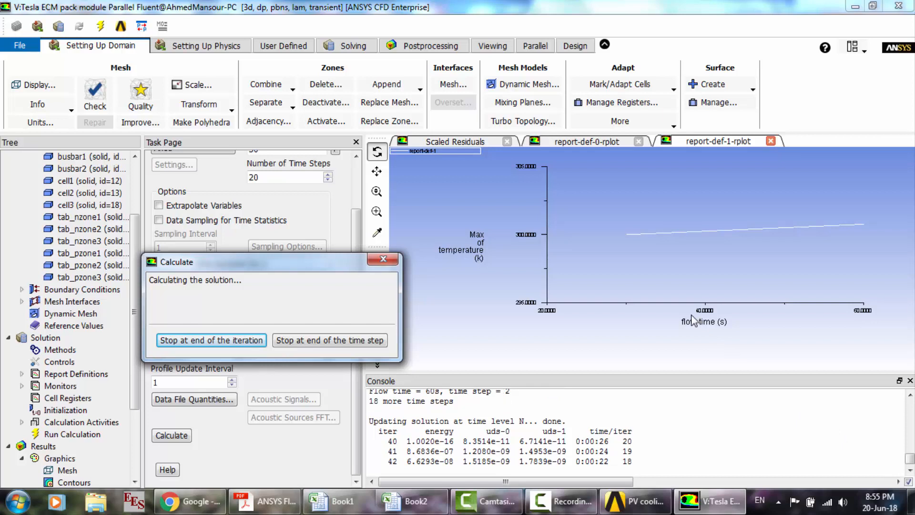
- Display the area-weighted average potential phi+ plot and stop the calculation at the end of the current iteration
{"action": "left_click", "coordinate": [603, 144]}
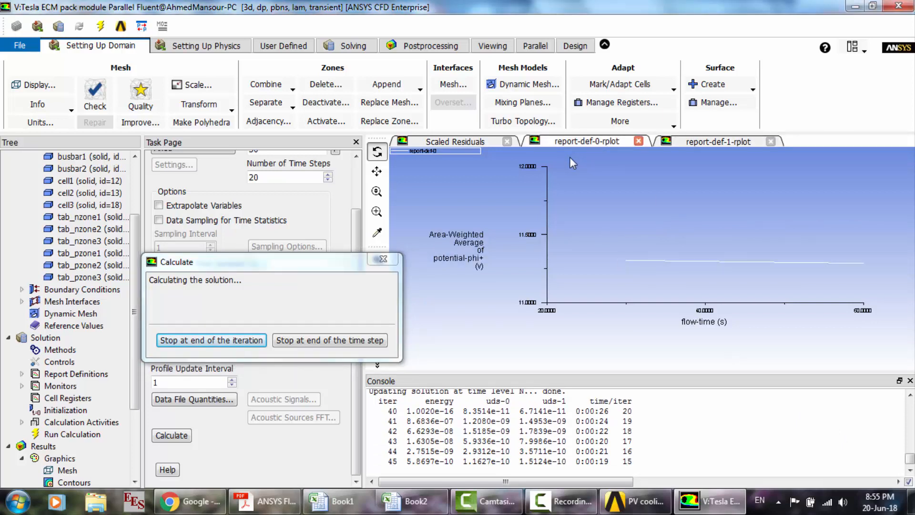
{"action": "left_click", "coordinate": [236, 342]}
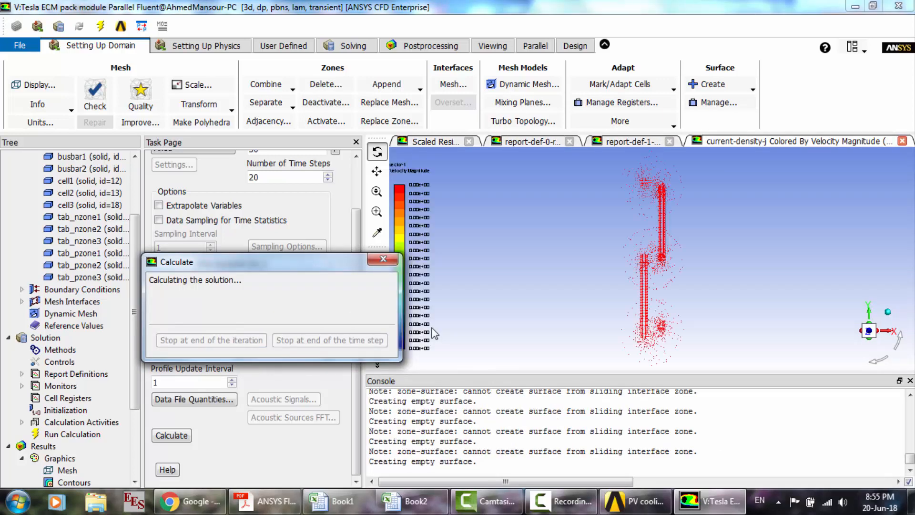
{"action": "left_click", "coordinate": [490, 273]}
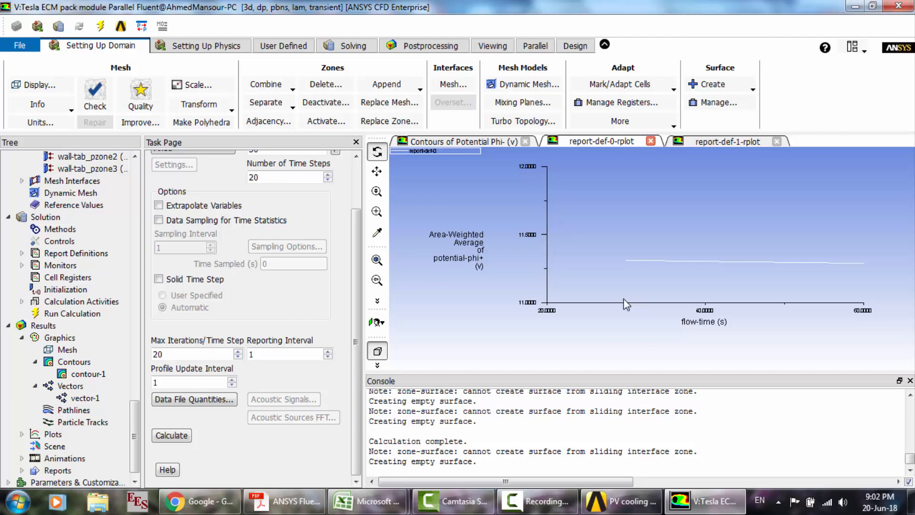
- Switch to Adobe Acrobat Reader, review the Fluent tutorial's 200W discharge and maximum temperature curves and setup pages, and open adair_presentation
{"action": "left_click", "coordinate": [854, 6]}
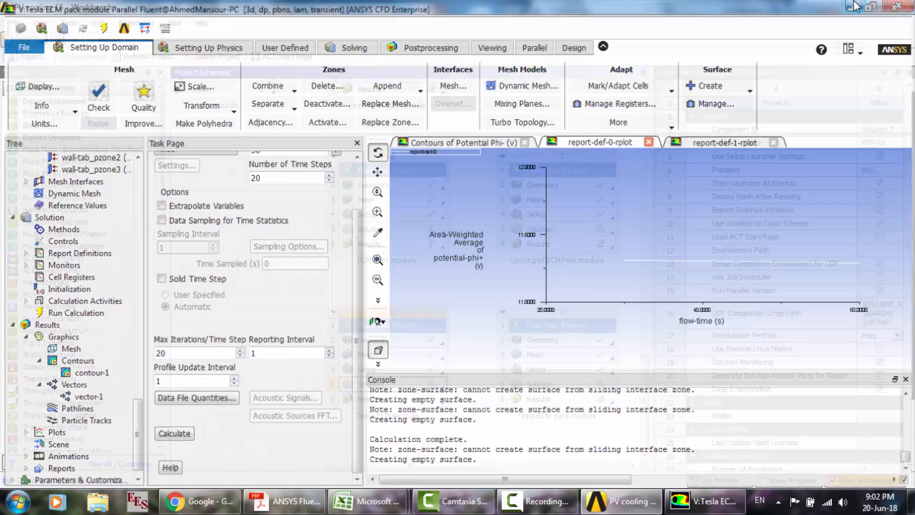
{"action": "left_click", "coordinate": [855, 5]}
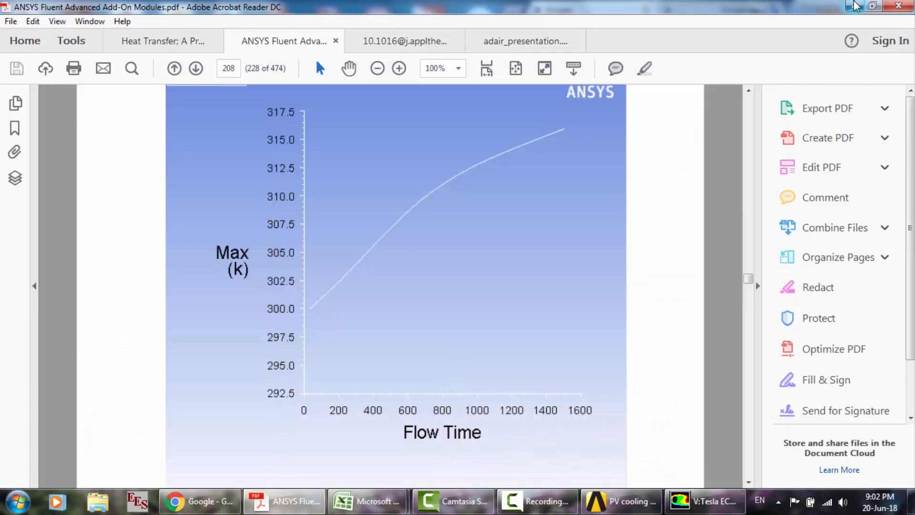
{"action": "scroll", "coordinate": [503, 227], "scroll_direction": "down", "scroll_amount": 5}
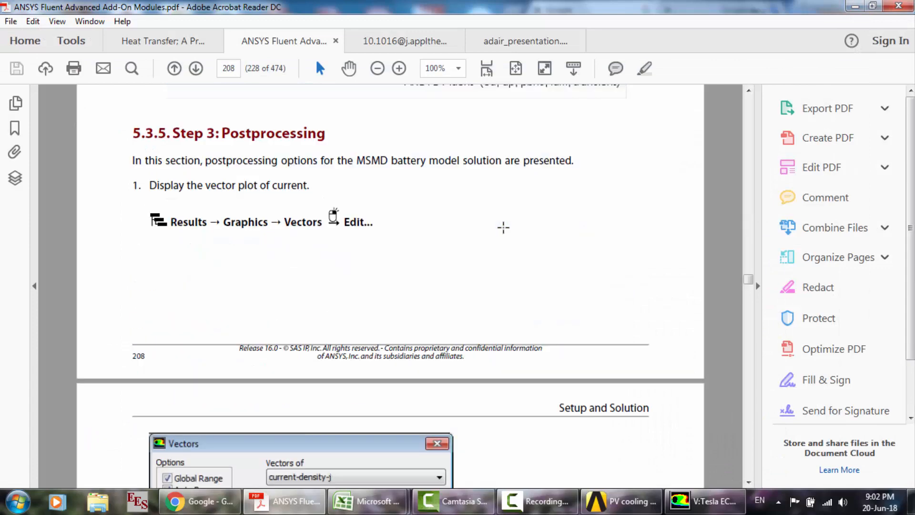
{"action": "scroll", "coordinate": [504, 227], "scroll_direction": "up", "scroll_amount": 10}
{"action": "scroll", "coordinate": [503, 227], "scroll_direction": "down", "scroll_amount": 10}
{"action": "scroll", "coordinate": [503, 227], "scroll_direction": "up", "scroll_amount": 3}
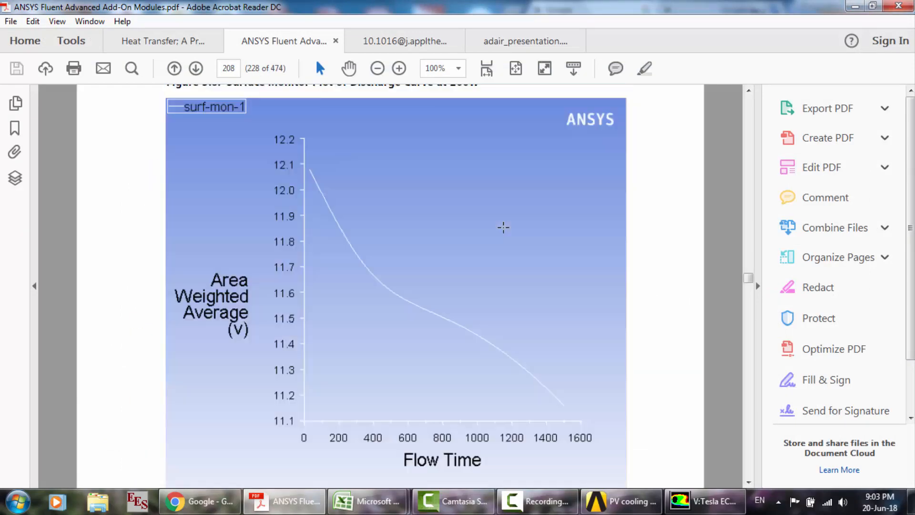
{"action": "scroll", "coordinate": [467, 309], "scroll_direction": "up", "scroll_amount": 12}
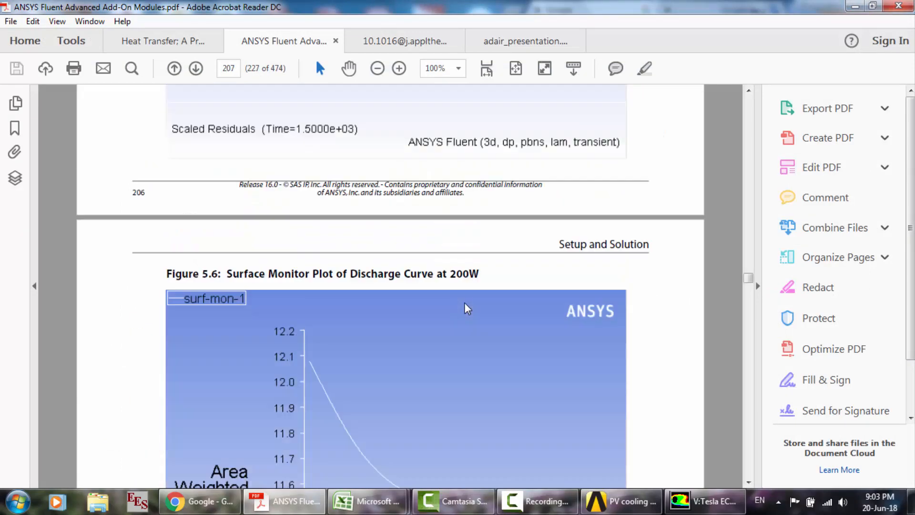
{"action": "scroll", "coordinate": [467, 308], "scroll_direction": "up", "scroll_amount": 20}
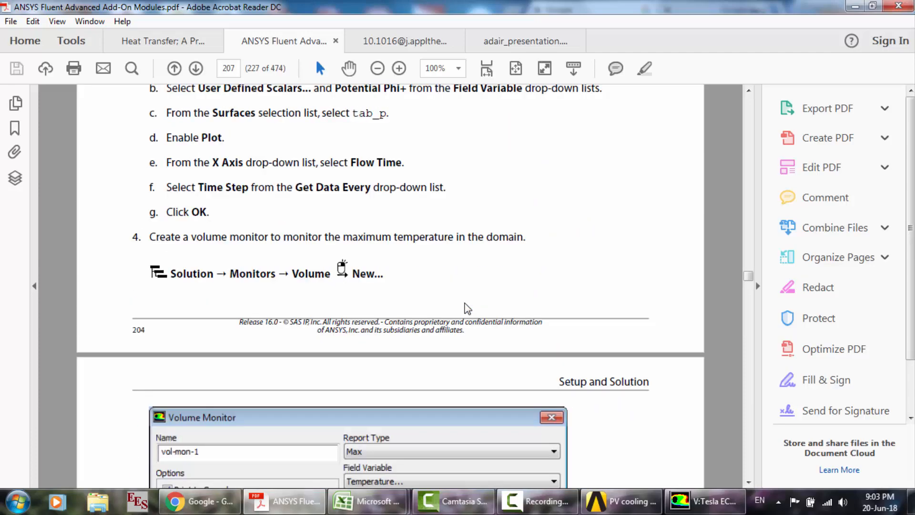
{"action": "scroll", "coordinate": [467, 309], "scroll_direction": "up", "scroll_amount": 20}
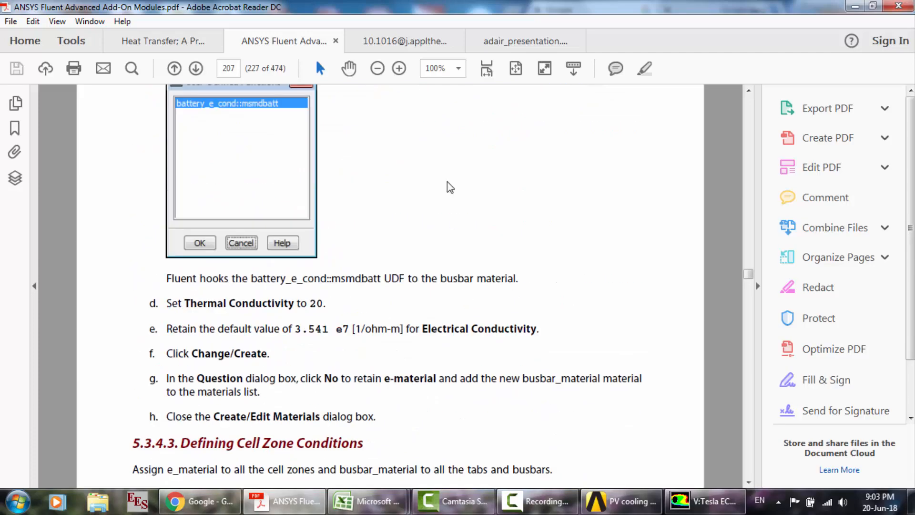
{"action": "left_click", "coordinate": [513, 38]}
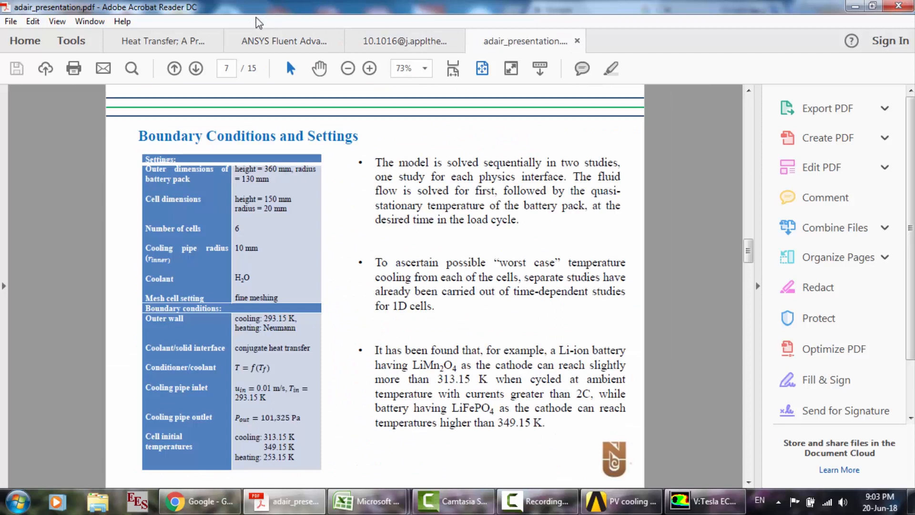
- Bring up the Heat Transfer textbook, then exit Acrobat Reader, closing all open document tabs
{"action": "left_click", "coordinate": [195, 43]}
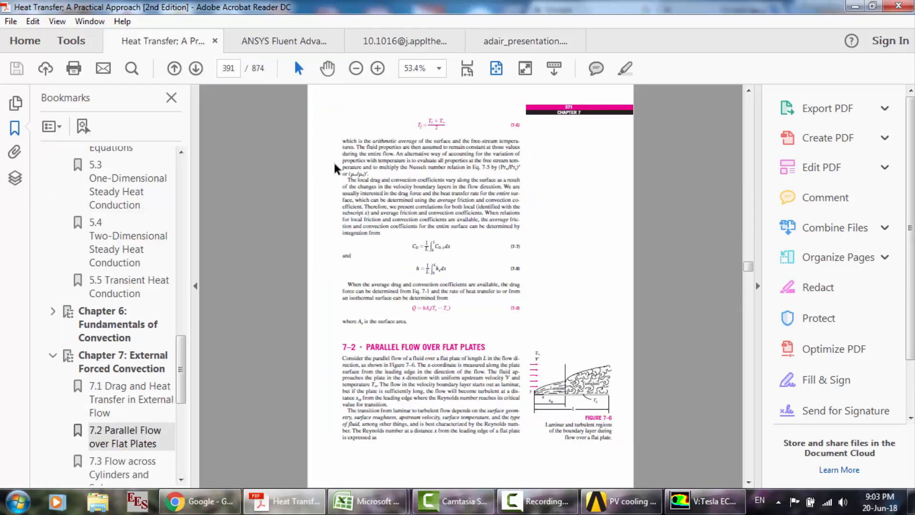
{"action": "left_click", "coordinate": [906, 6]}
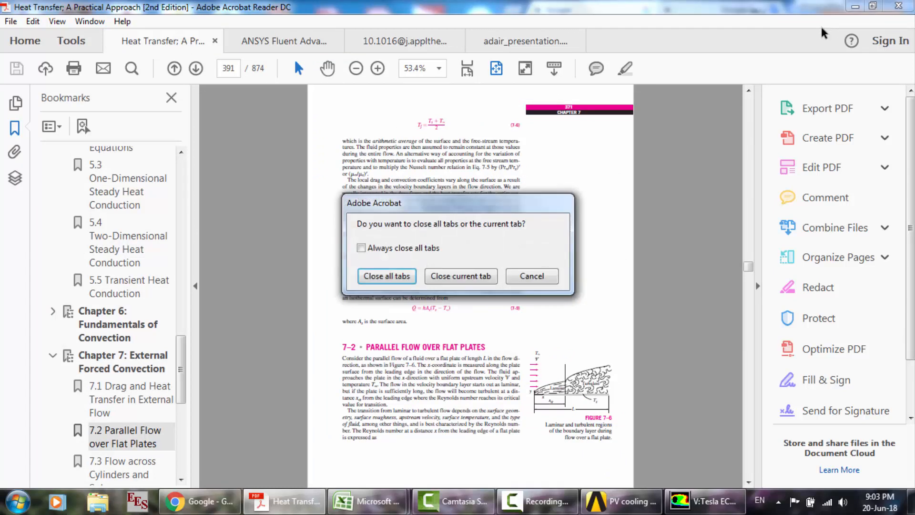
{"action": "left_click", "coordinate": [381, 276]}
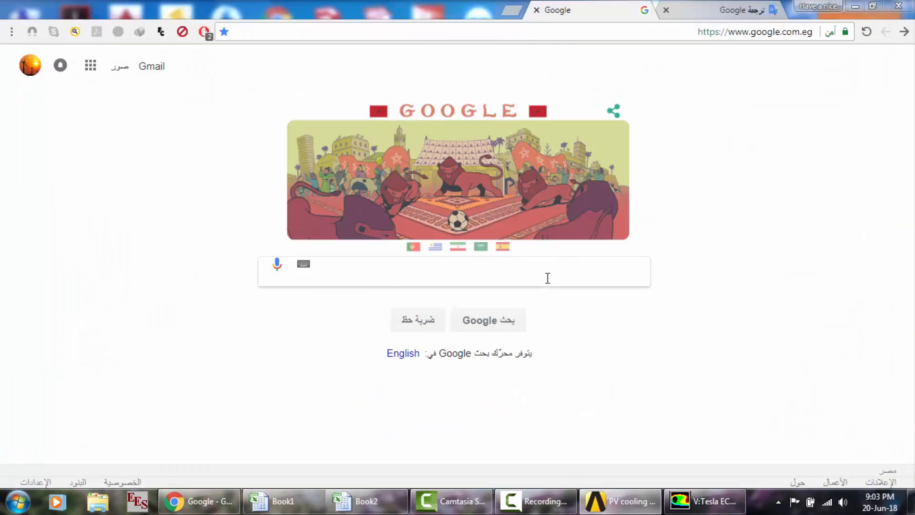
- Search Google in Chrome for "li ion battery cooling"
{"action": "left_click", "coordinate": [545, 279]}
{"action": "type", "text": "l"}
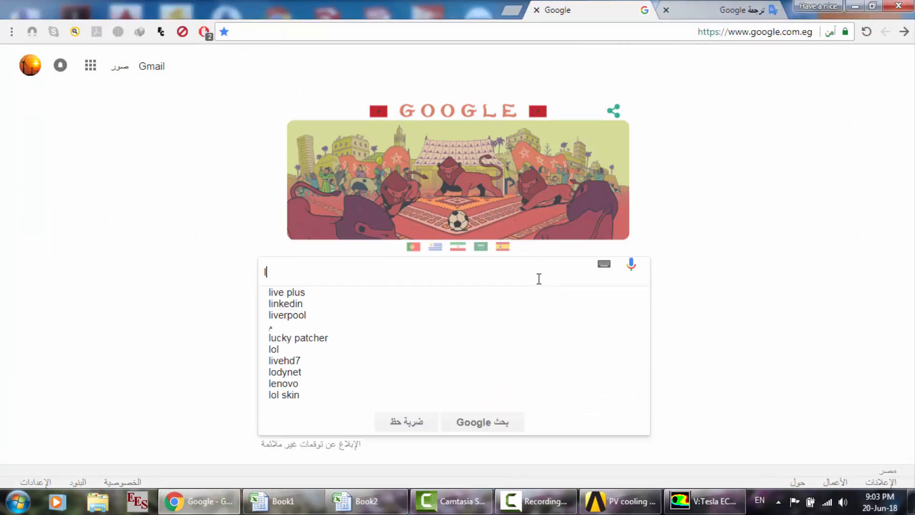
{"action": "type", "text": "i ion b"}
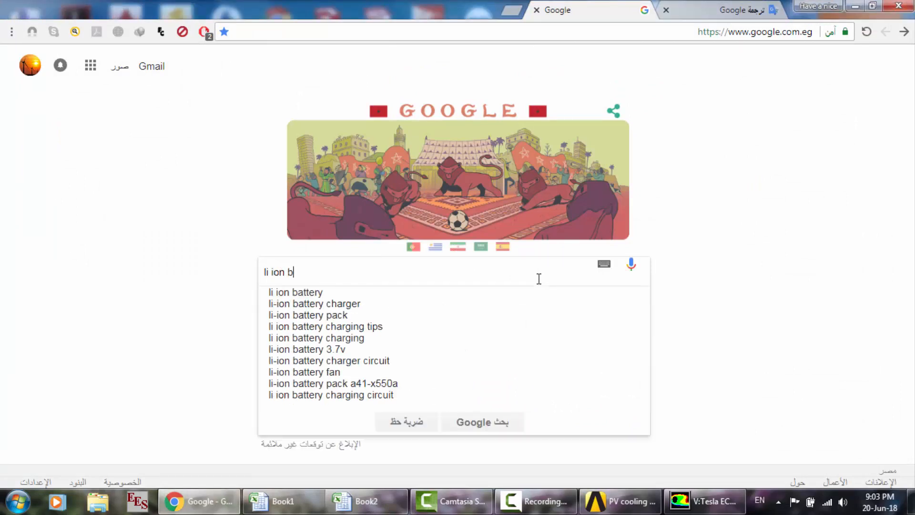
{"action": "type", "text": "attery cooling"}
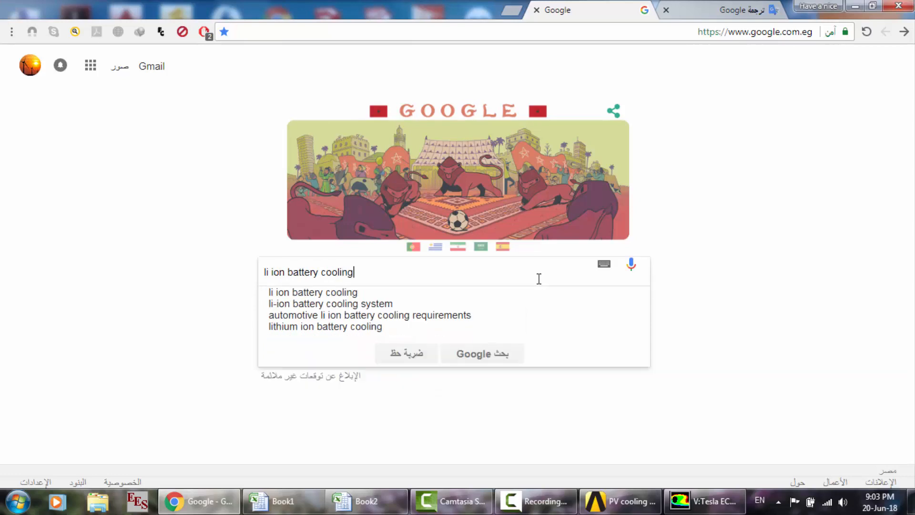
{"action": "key", "text": "Return"}
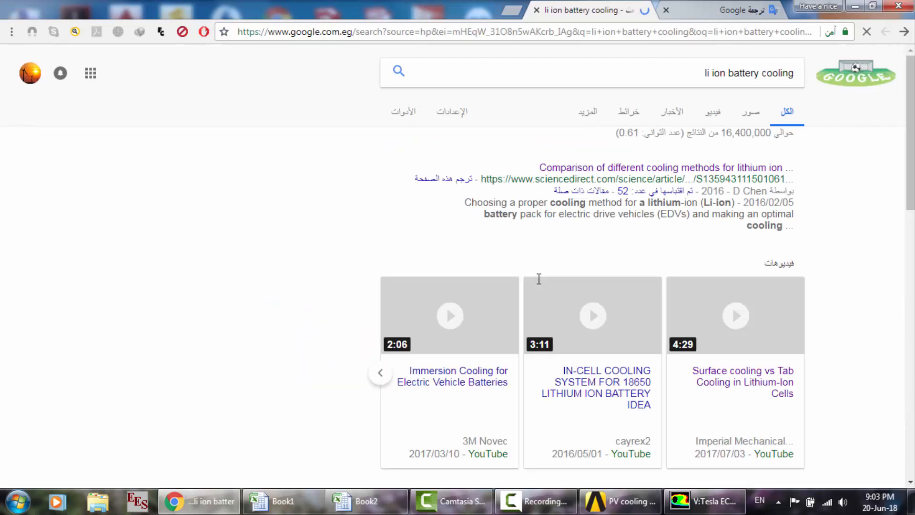
- Skim the battery cooling search results, close the results tab and minimize the browser to the desktop
{"action": "scroll", "coordinate": [403, 257], "scroll_direction": "down", "scroll_amount": 3}
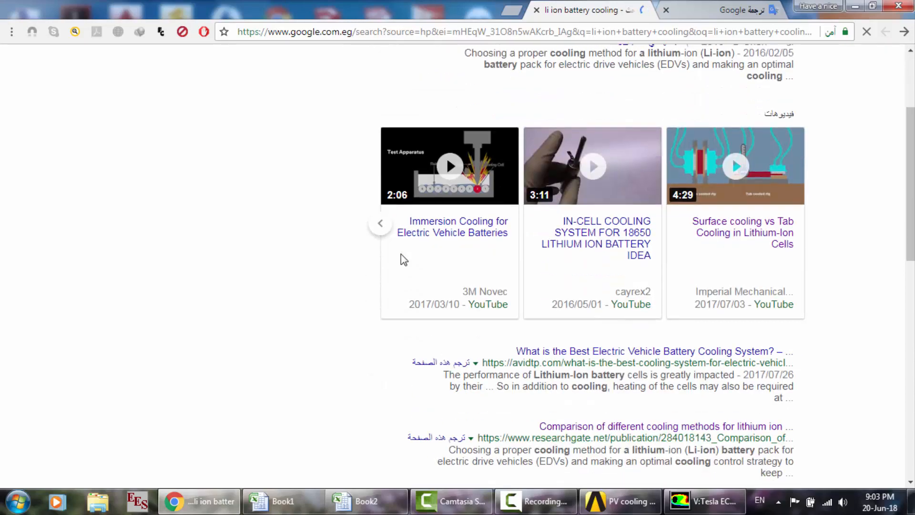
{"action": "scroll", "coordinate": [403, 257], "scroll_direction": "down", "scroll_amount": 6}
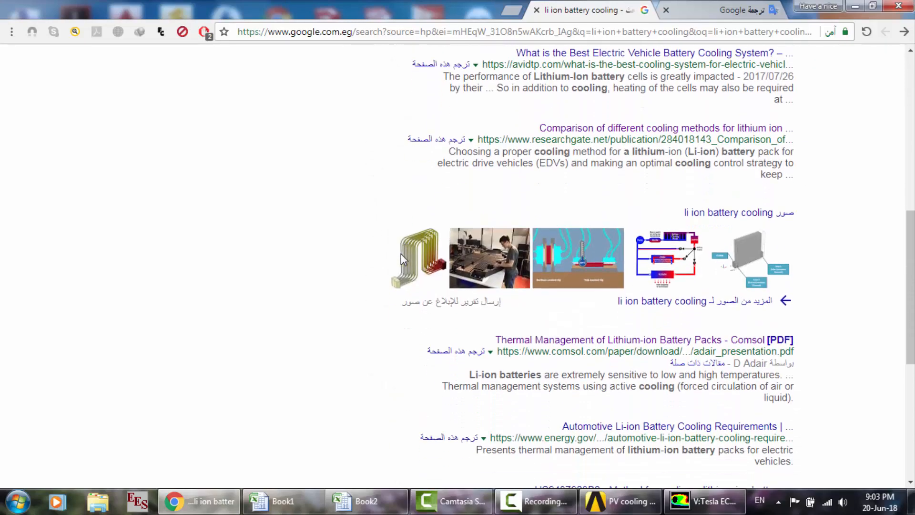
{"action": "scroll", "coordinate": [401, 253], "scroll_direction": "down", "scroll_amount": 2}
{"action": "scroll", "coordinate": [570, 280], "scroll_direction": "up", "scroll_amount": 8}
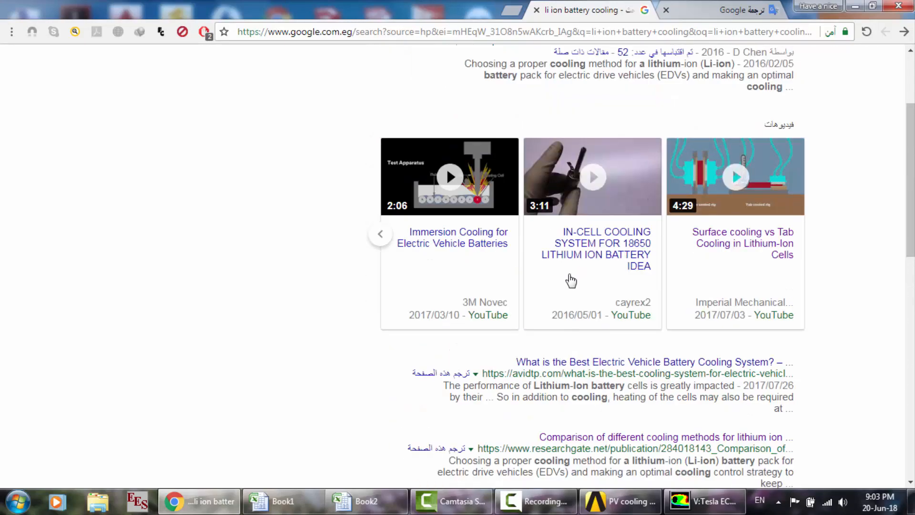
{"action": "left_click", "coordinate": [536, 10]}
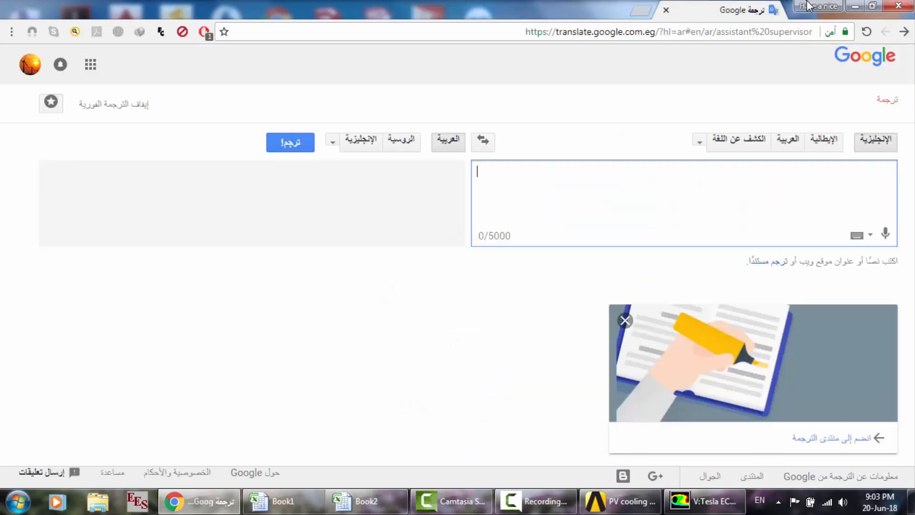
{"action": "left_click", "coordinate": [856, 8]}
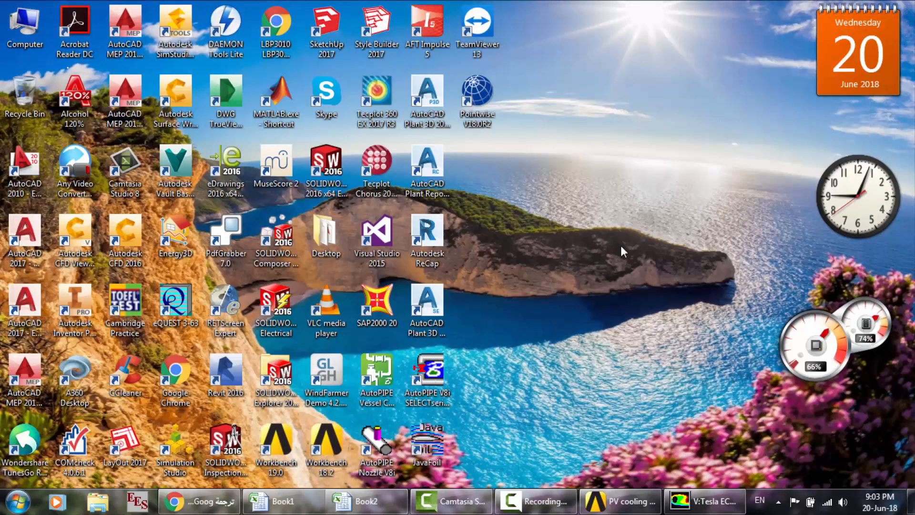